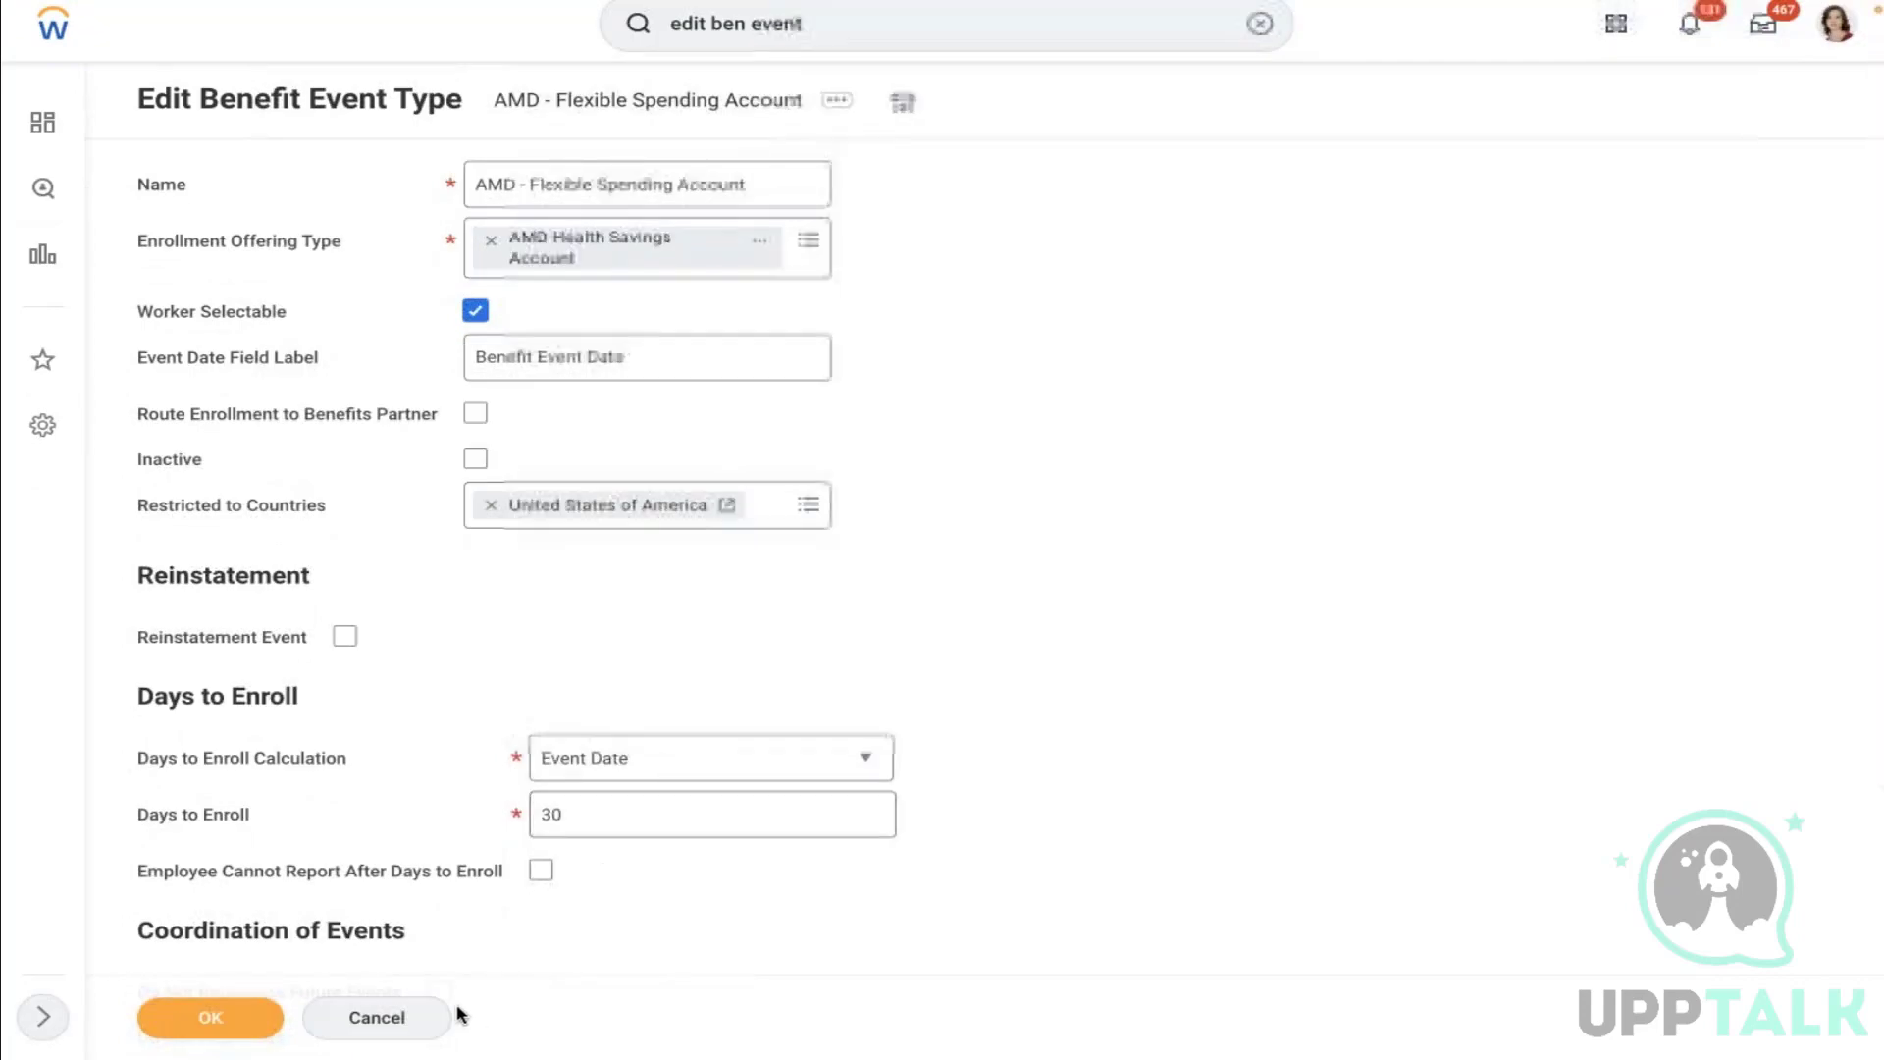
Cancel the open benefit event type edit and open the Create Benefit Plan task
left_click(408, 1017)
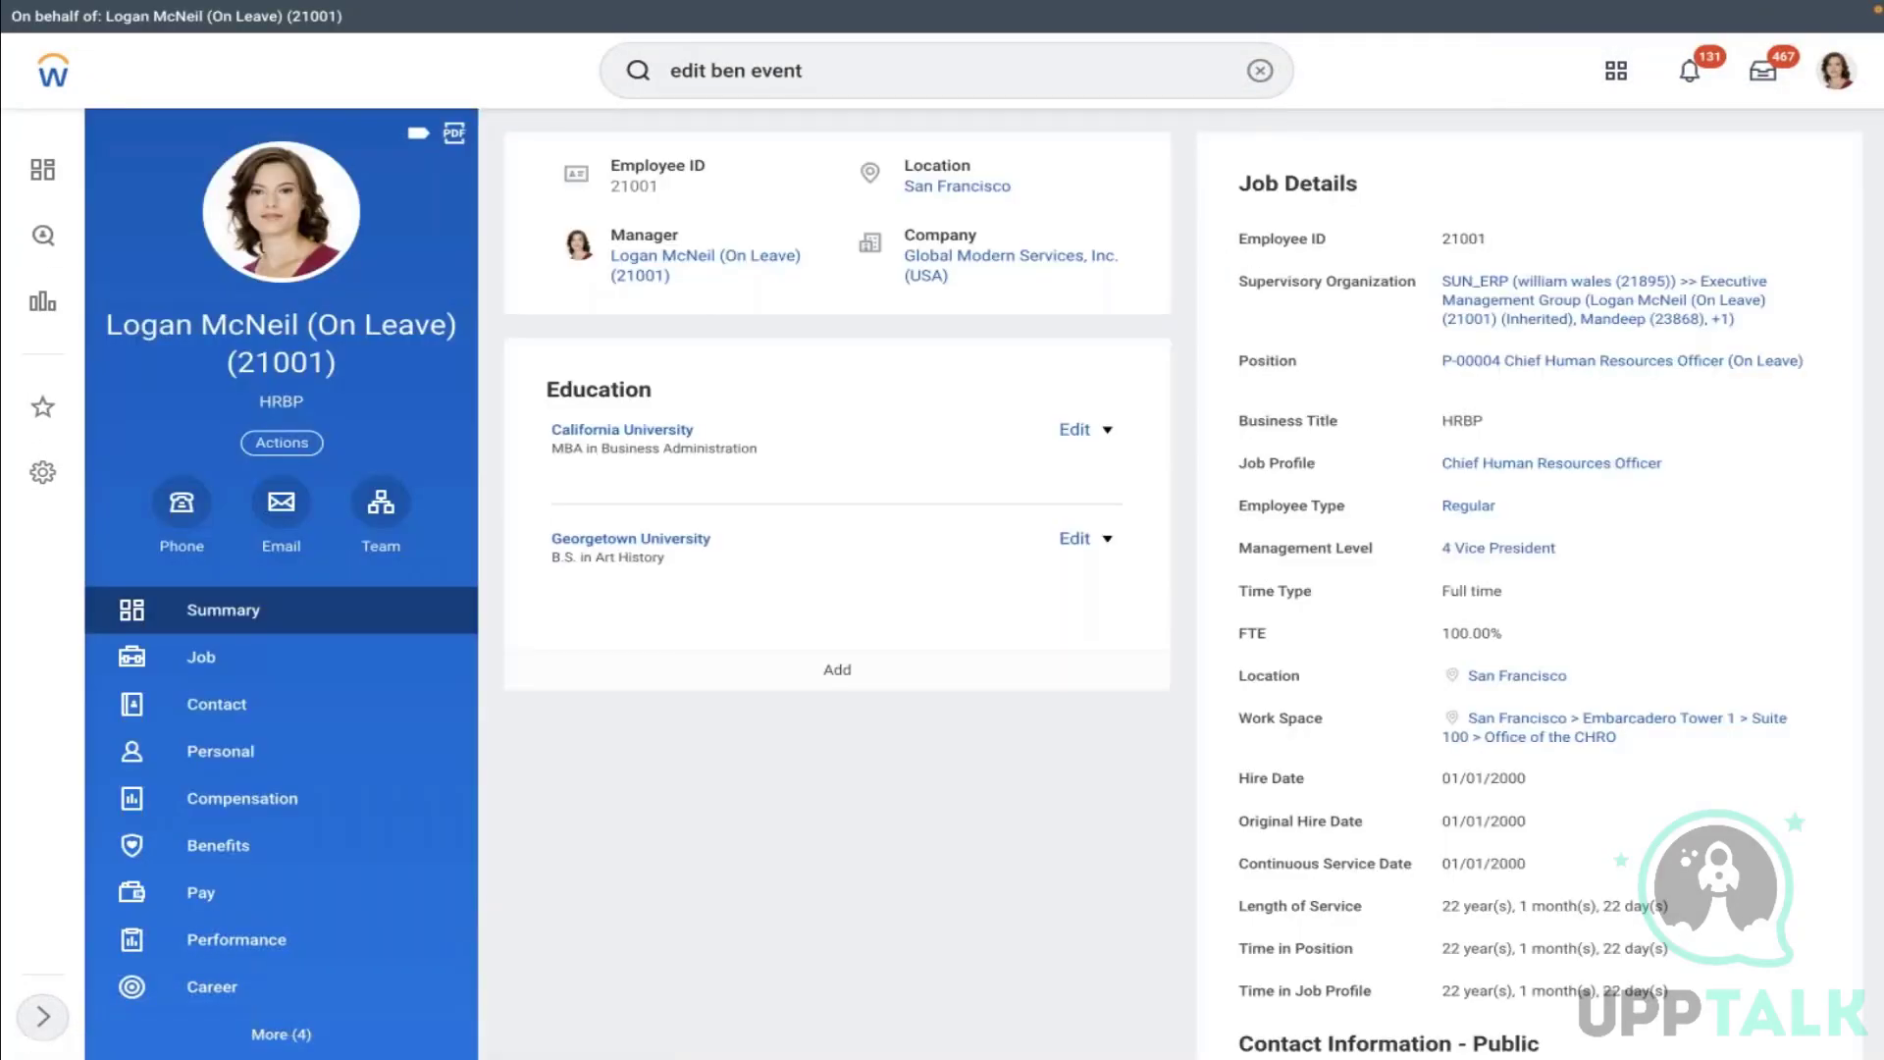
left_click(1259, 71)
type("crea")
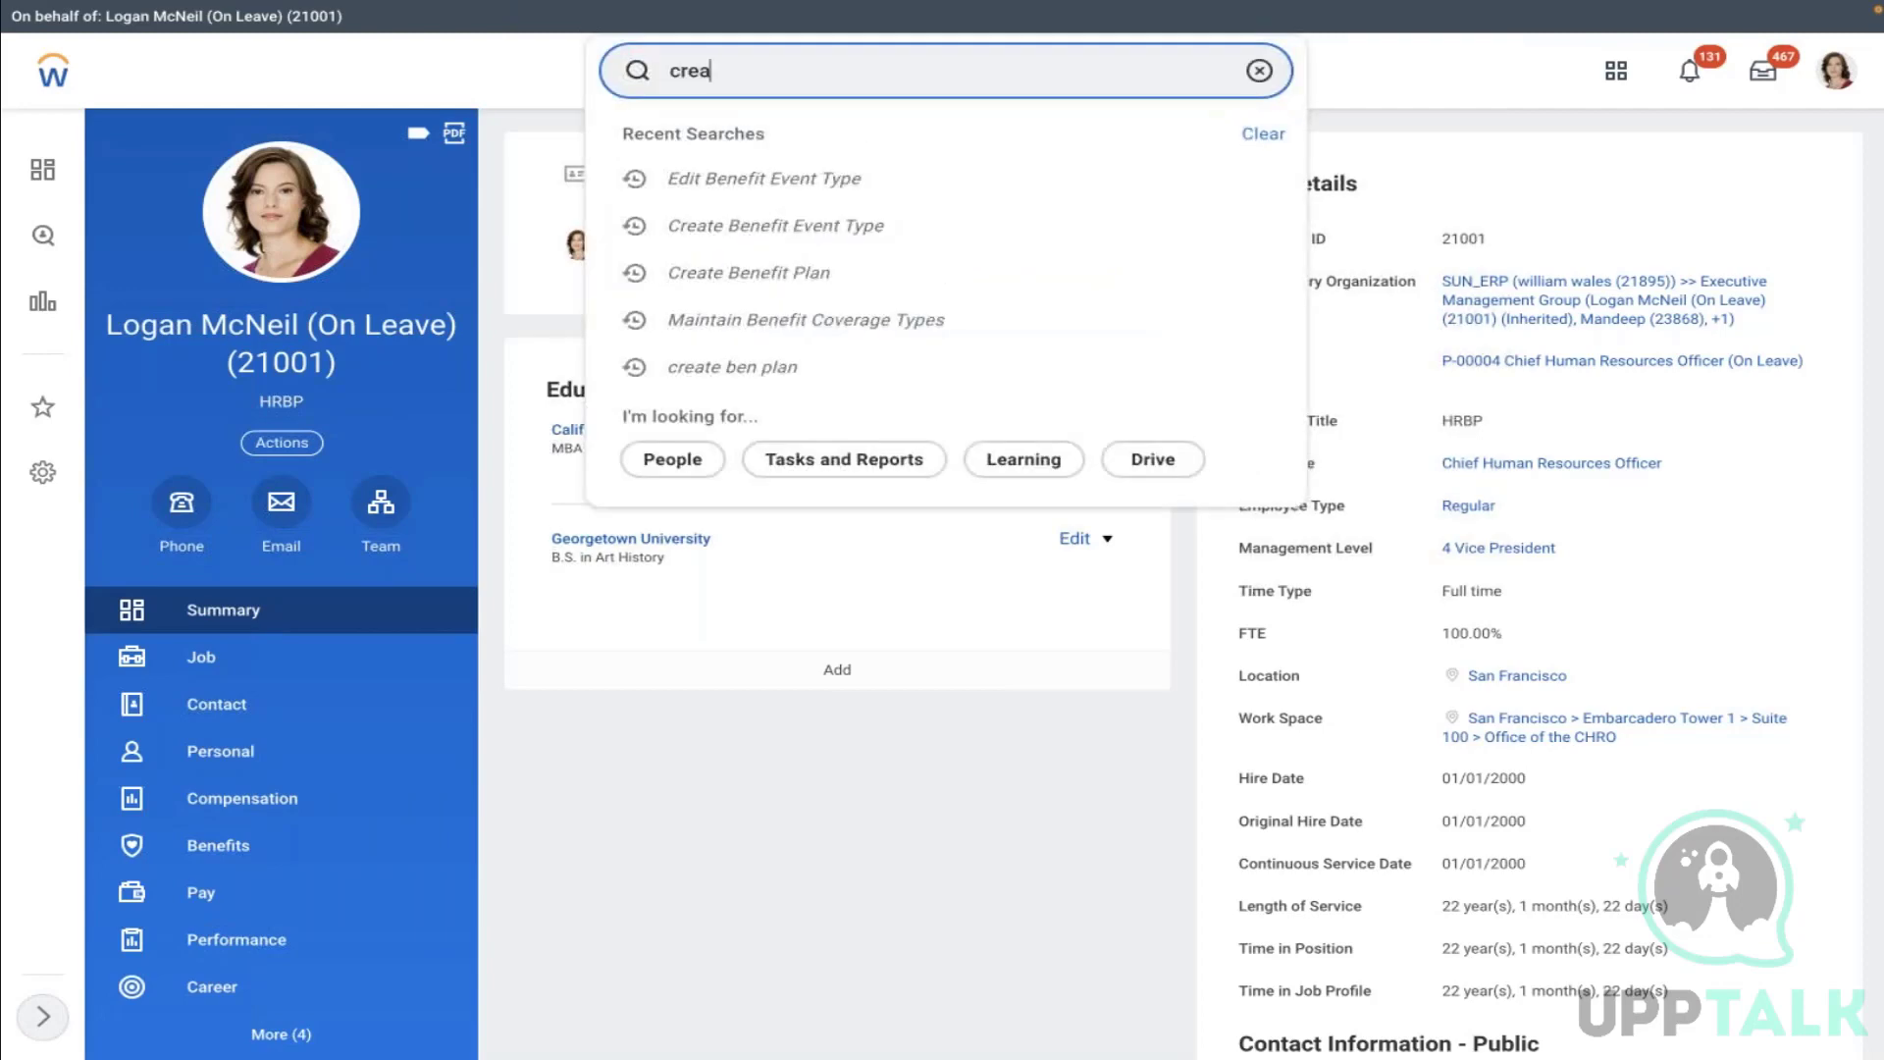
type("te ben plan")
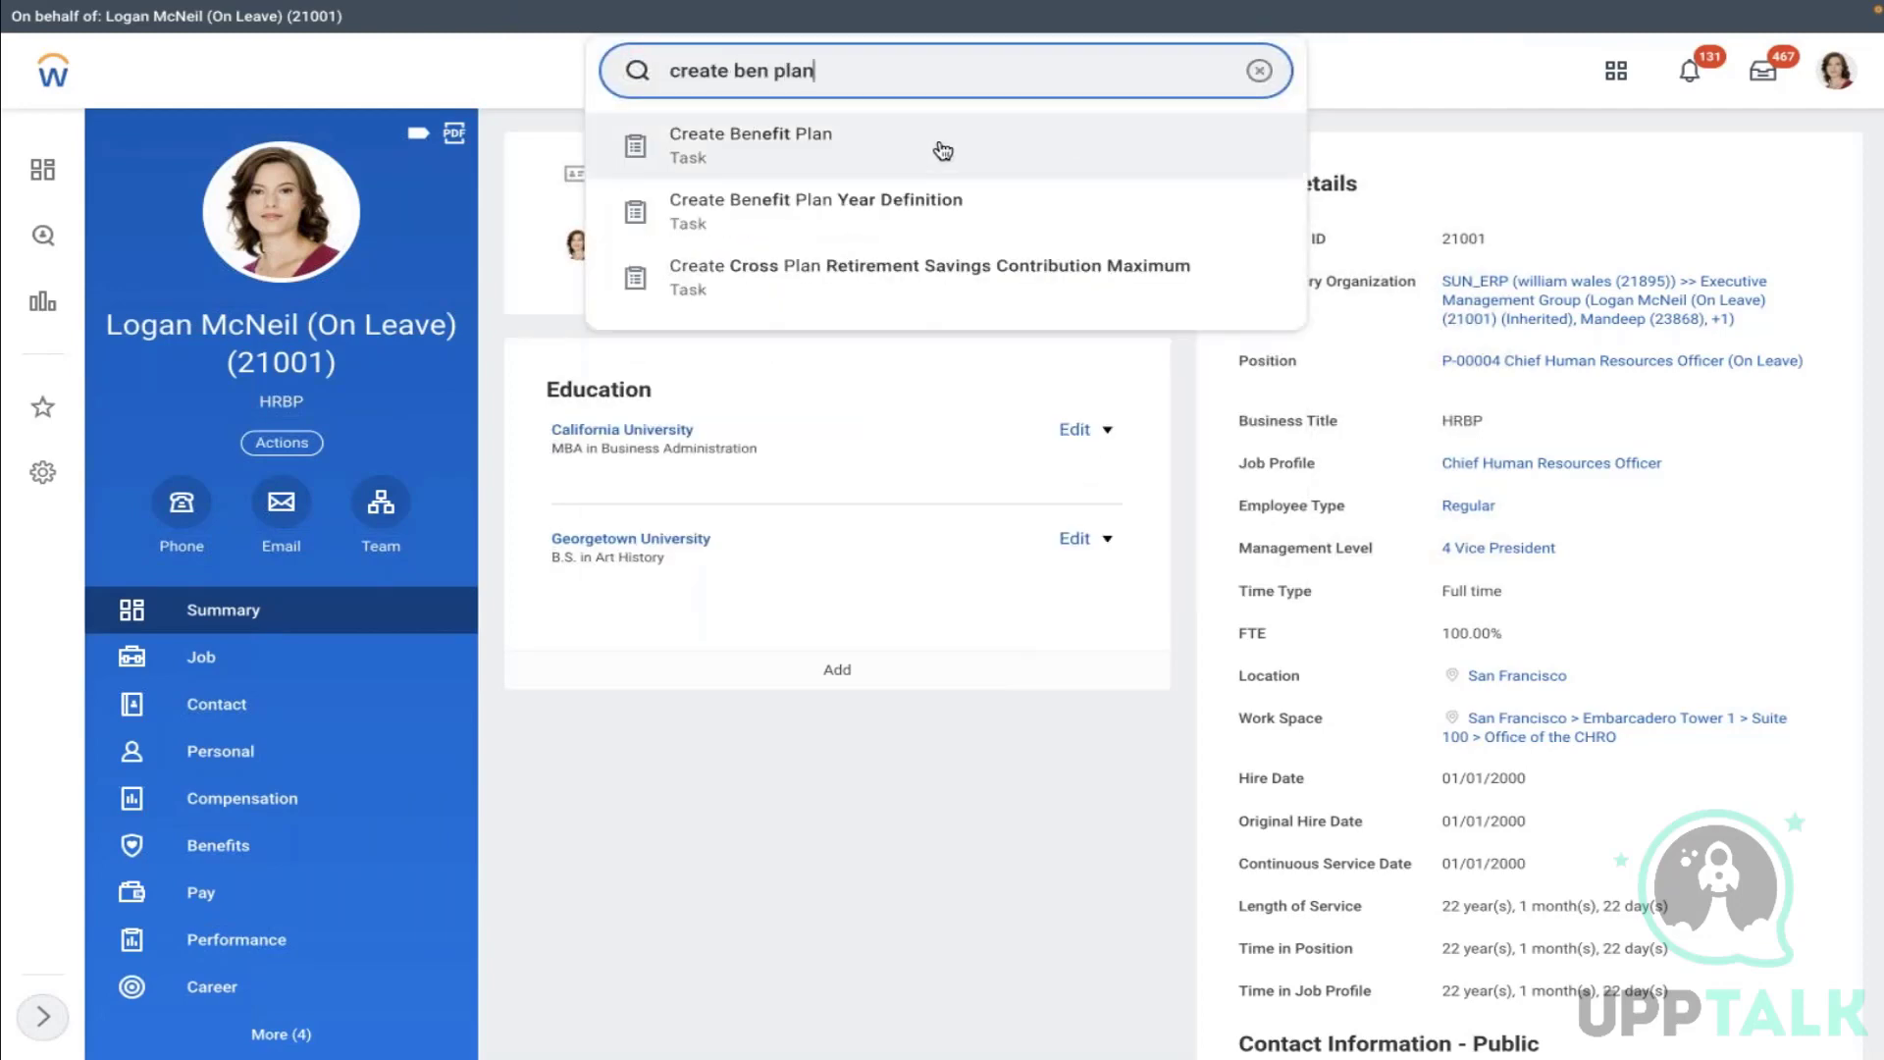
left_click(942, 151)
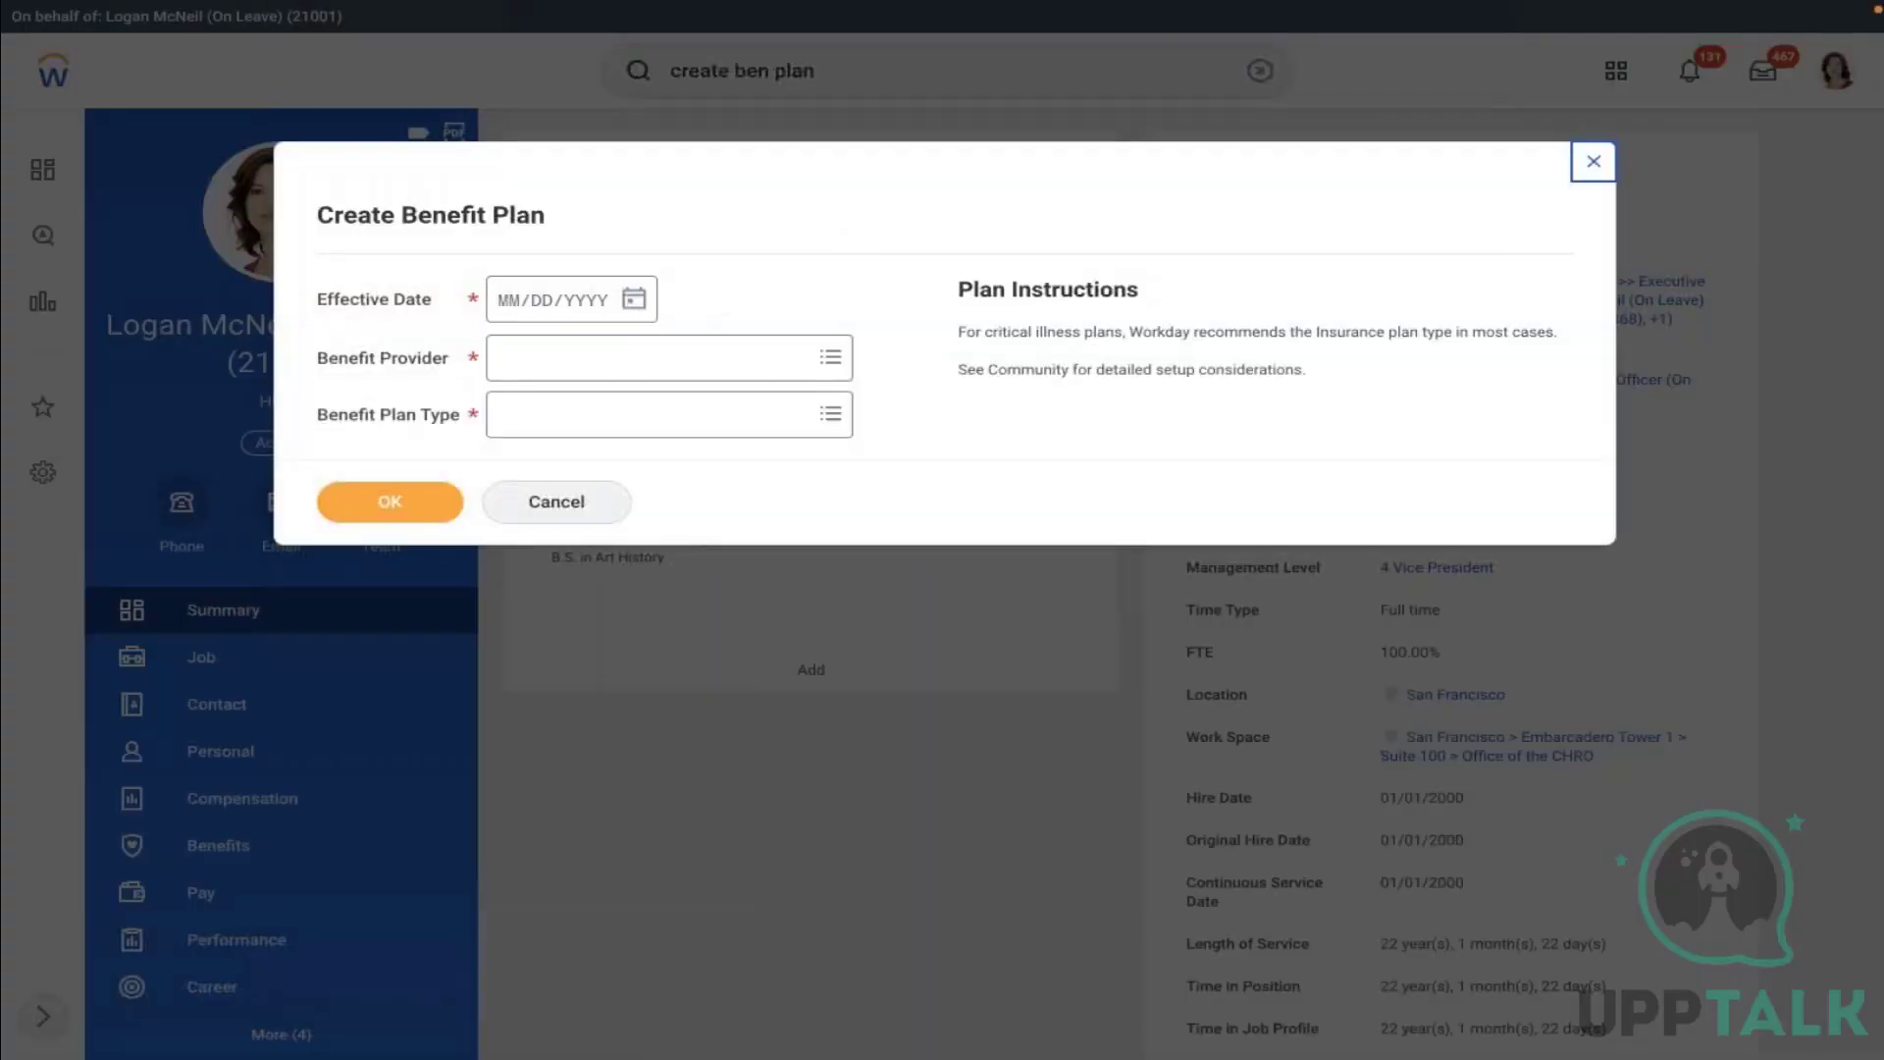
Start a Spending Account Plan with provider MET LIFE and effective date 01/01/2022
left_click(510, 304)
type("01012022")
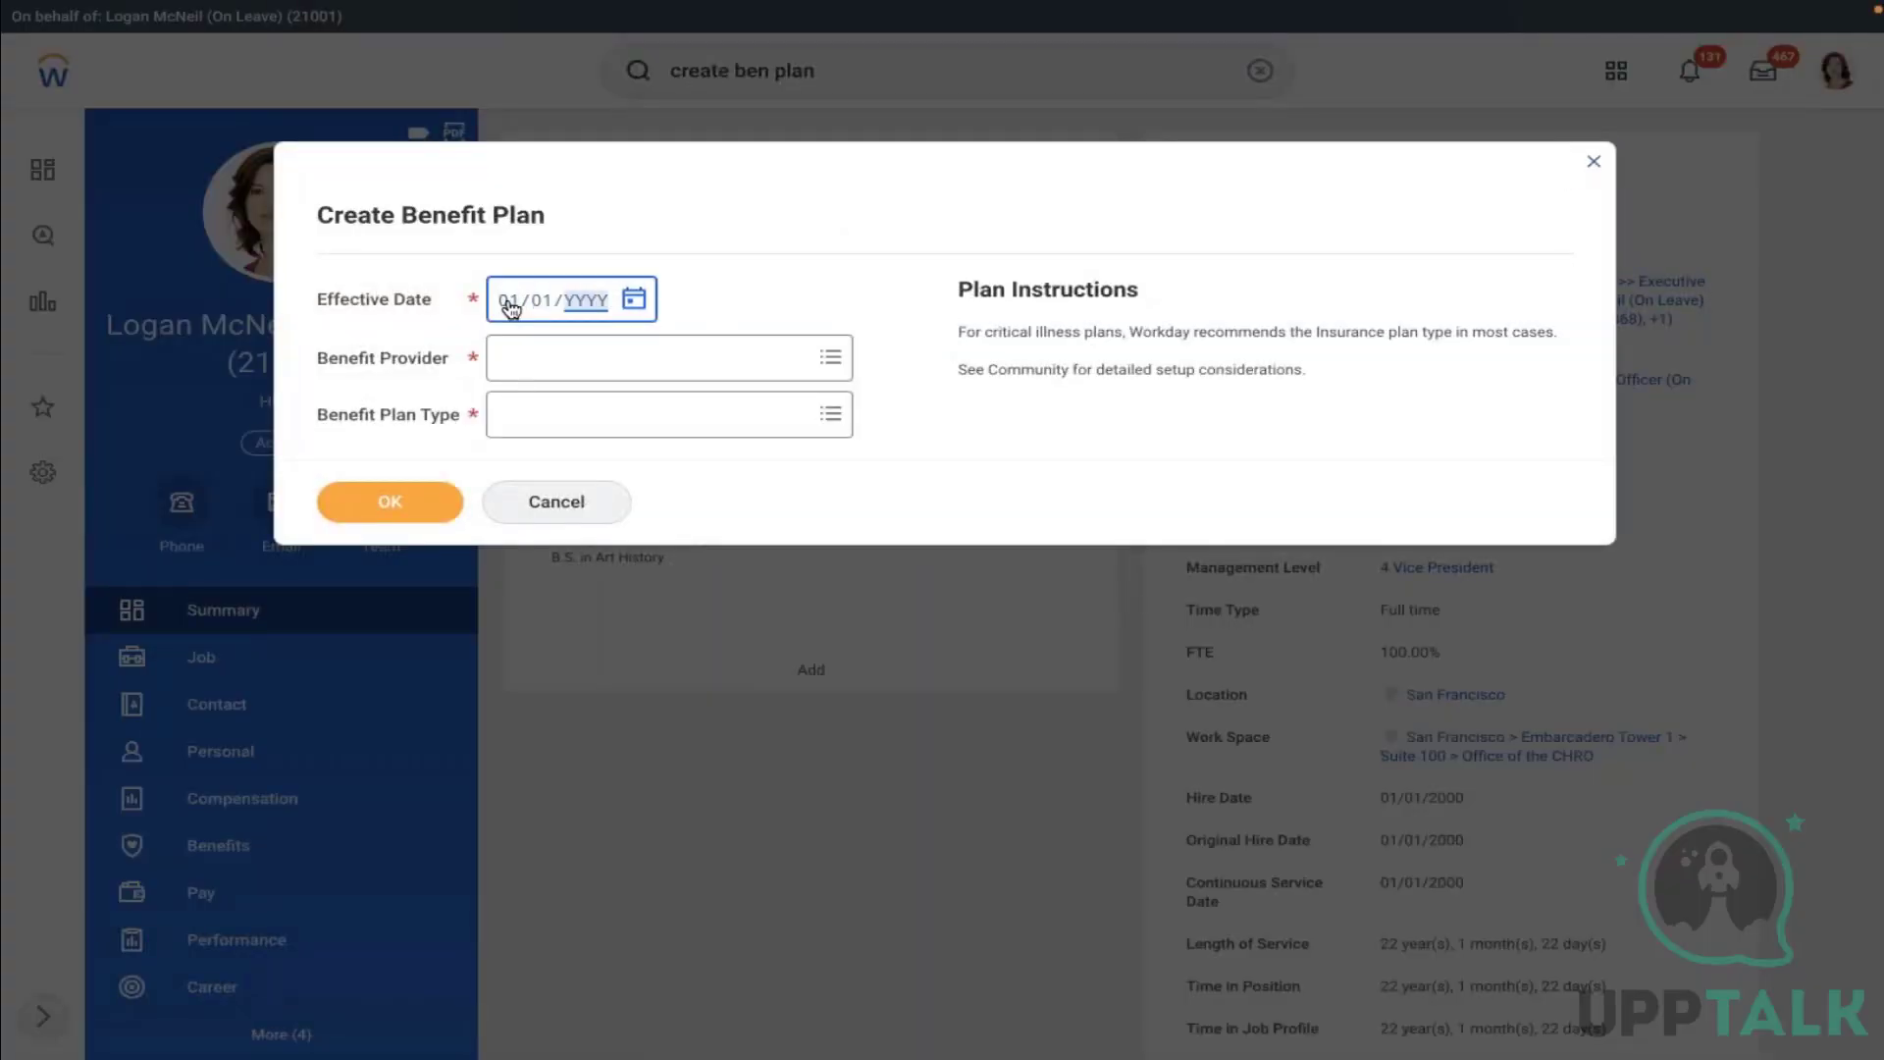
left_click(667, 358)
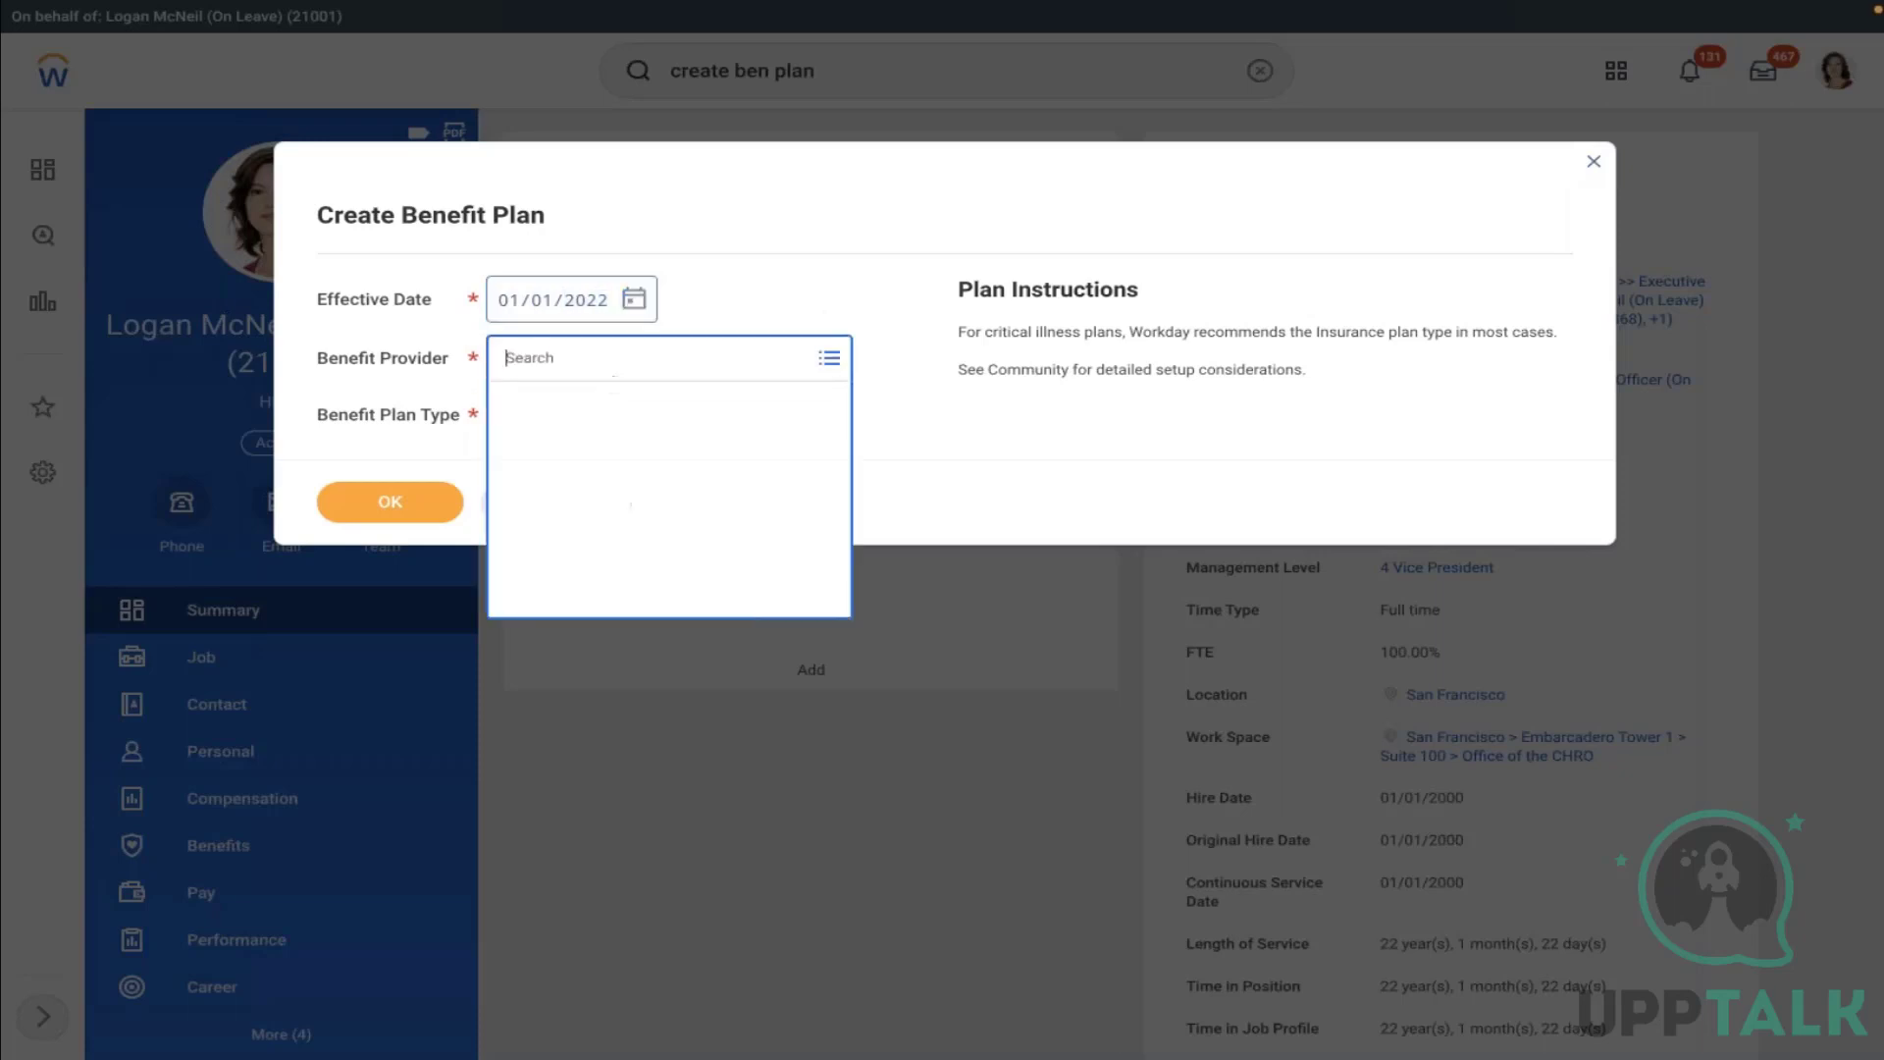
type("m")
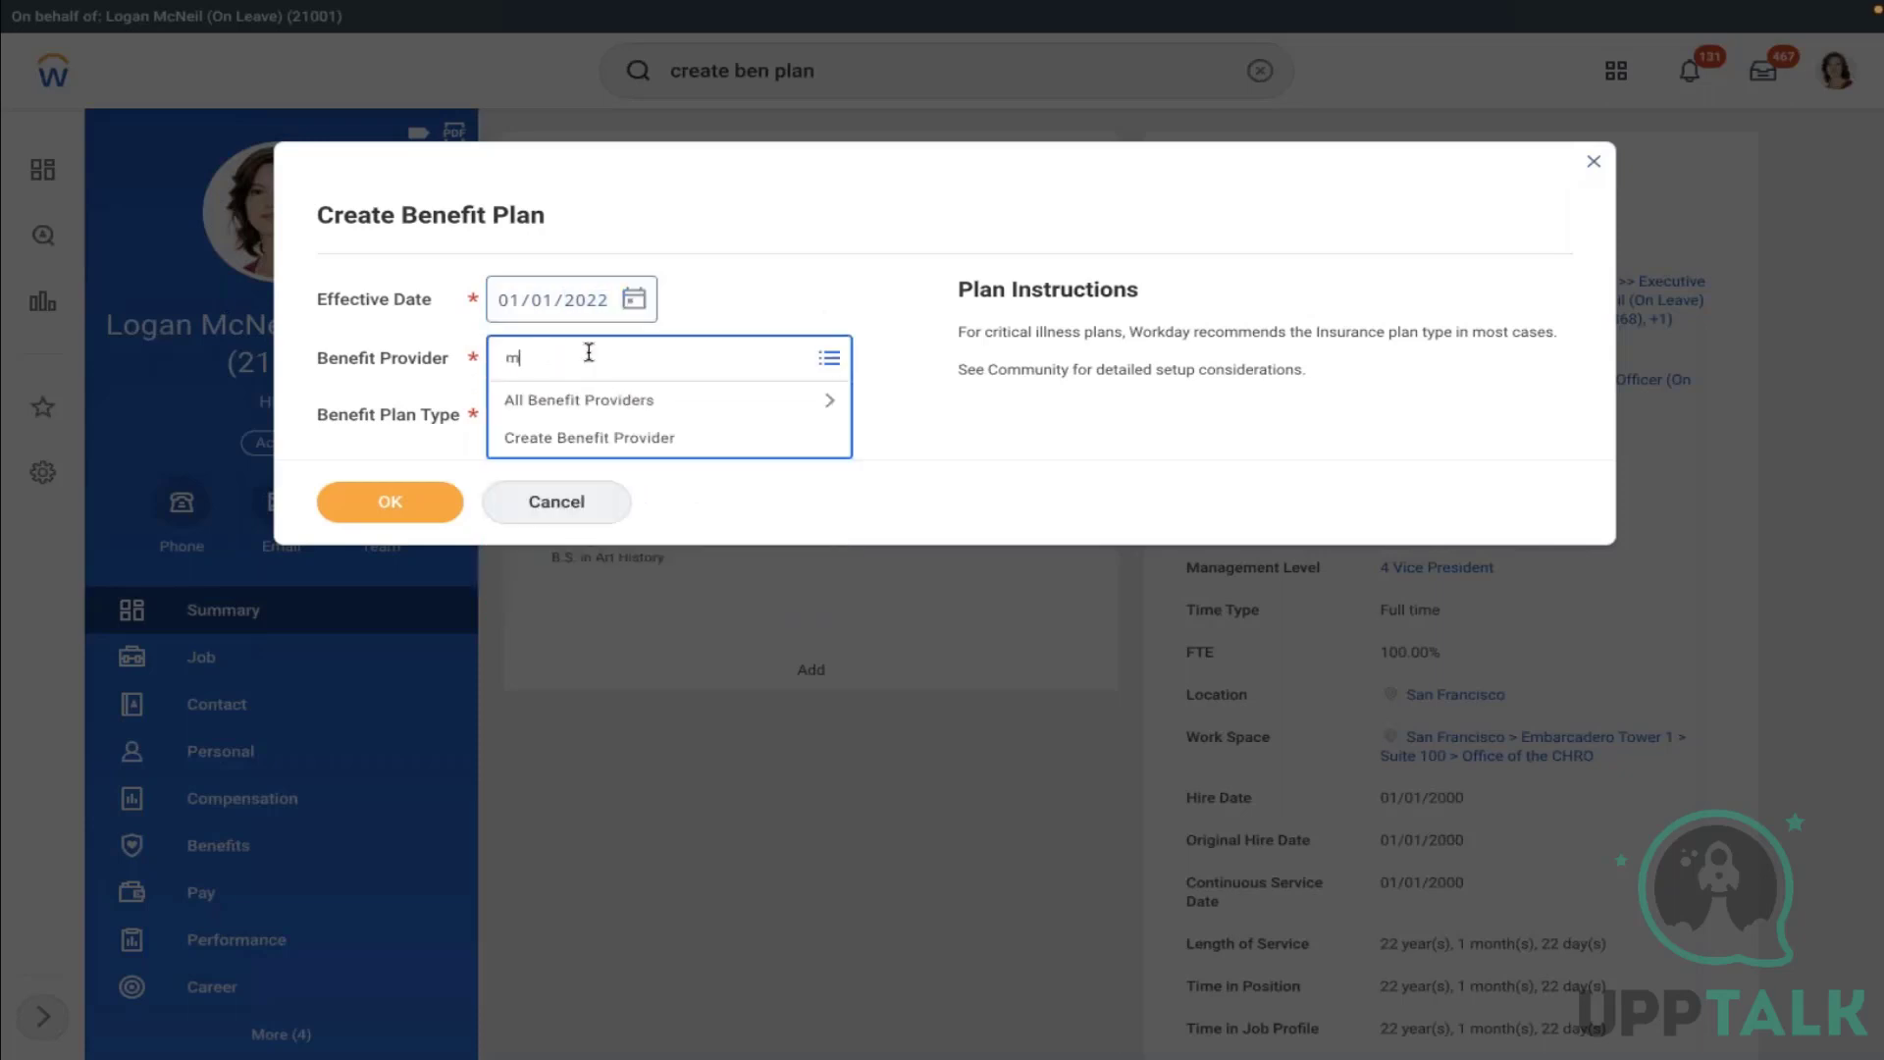
type("et")
key("Return")
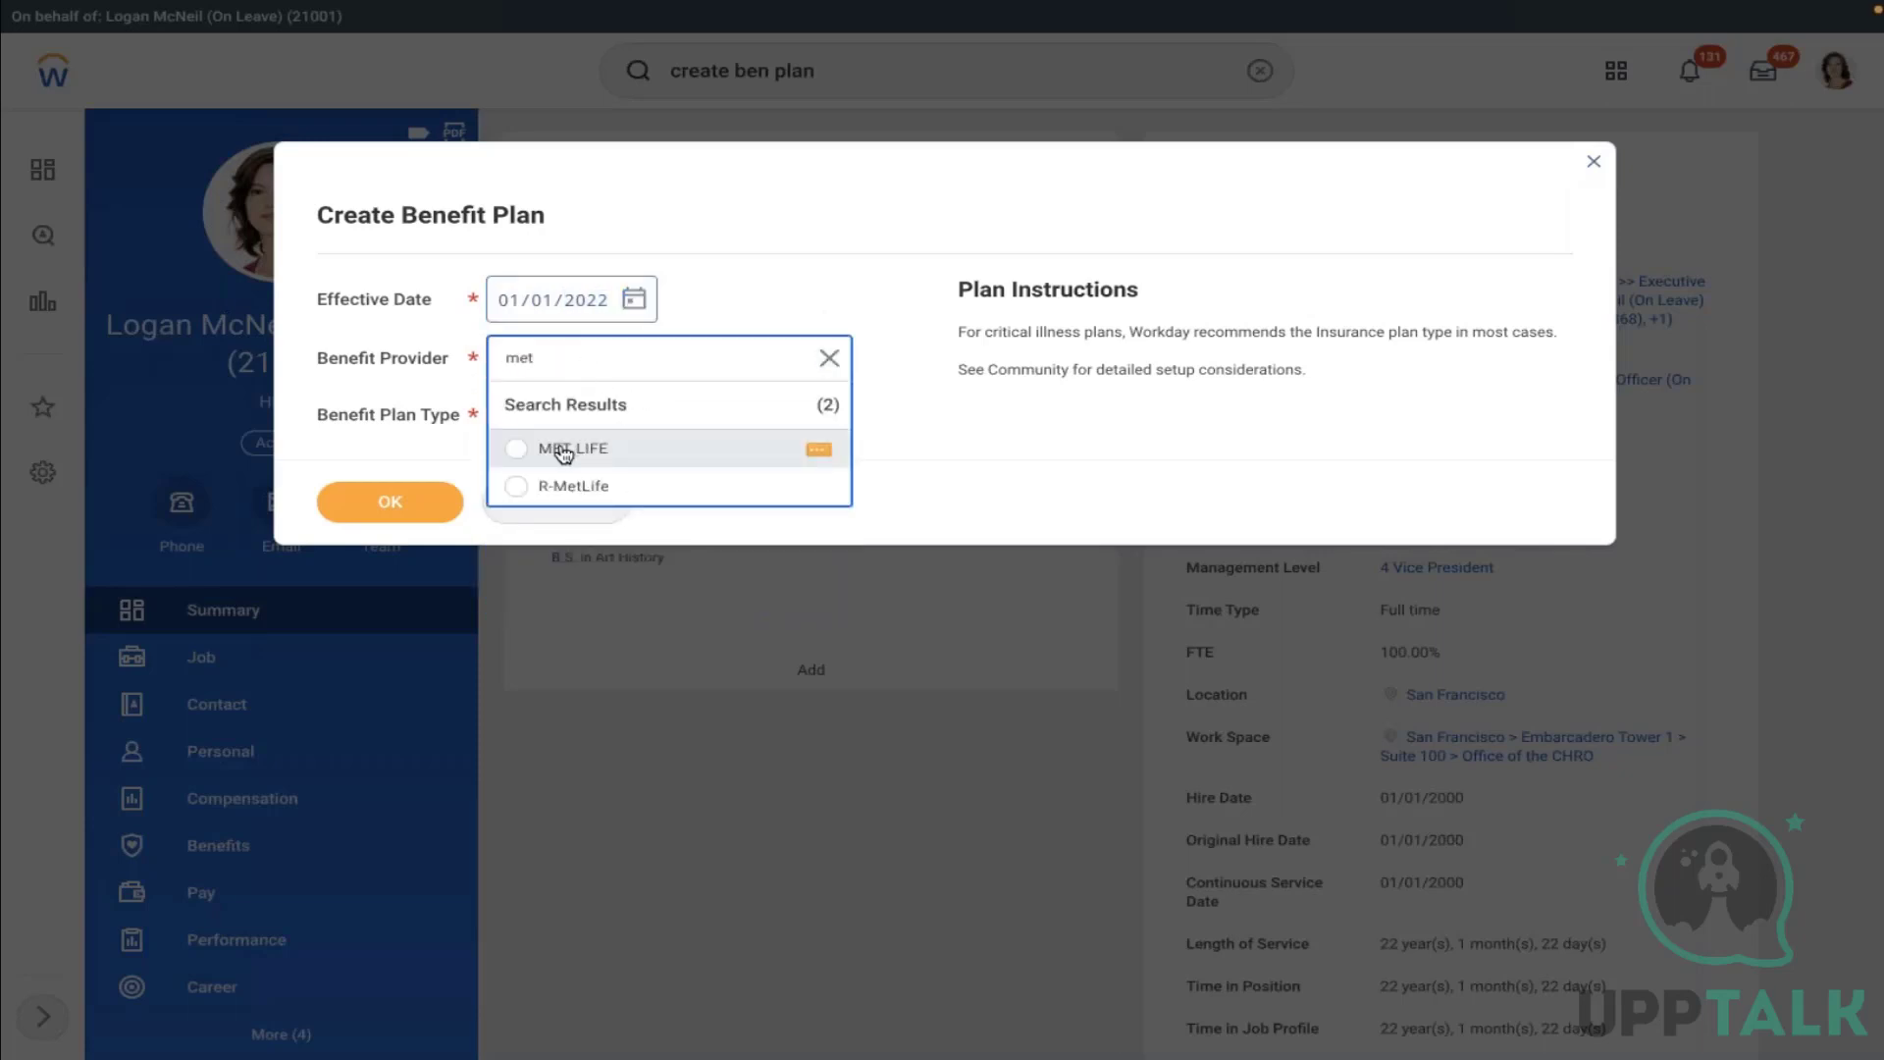
left_click(557, 447)
left_click(648, 427)
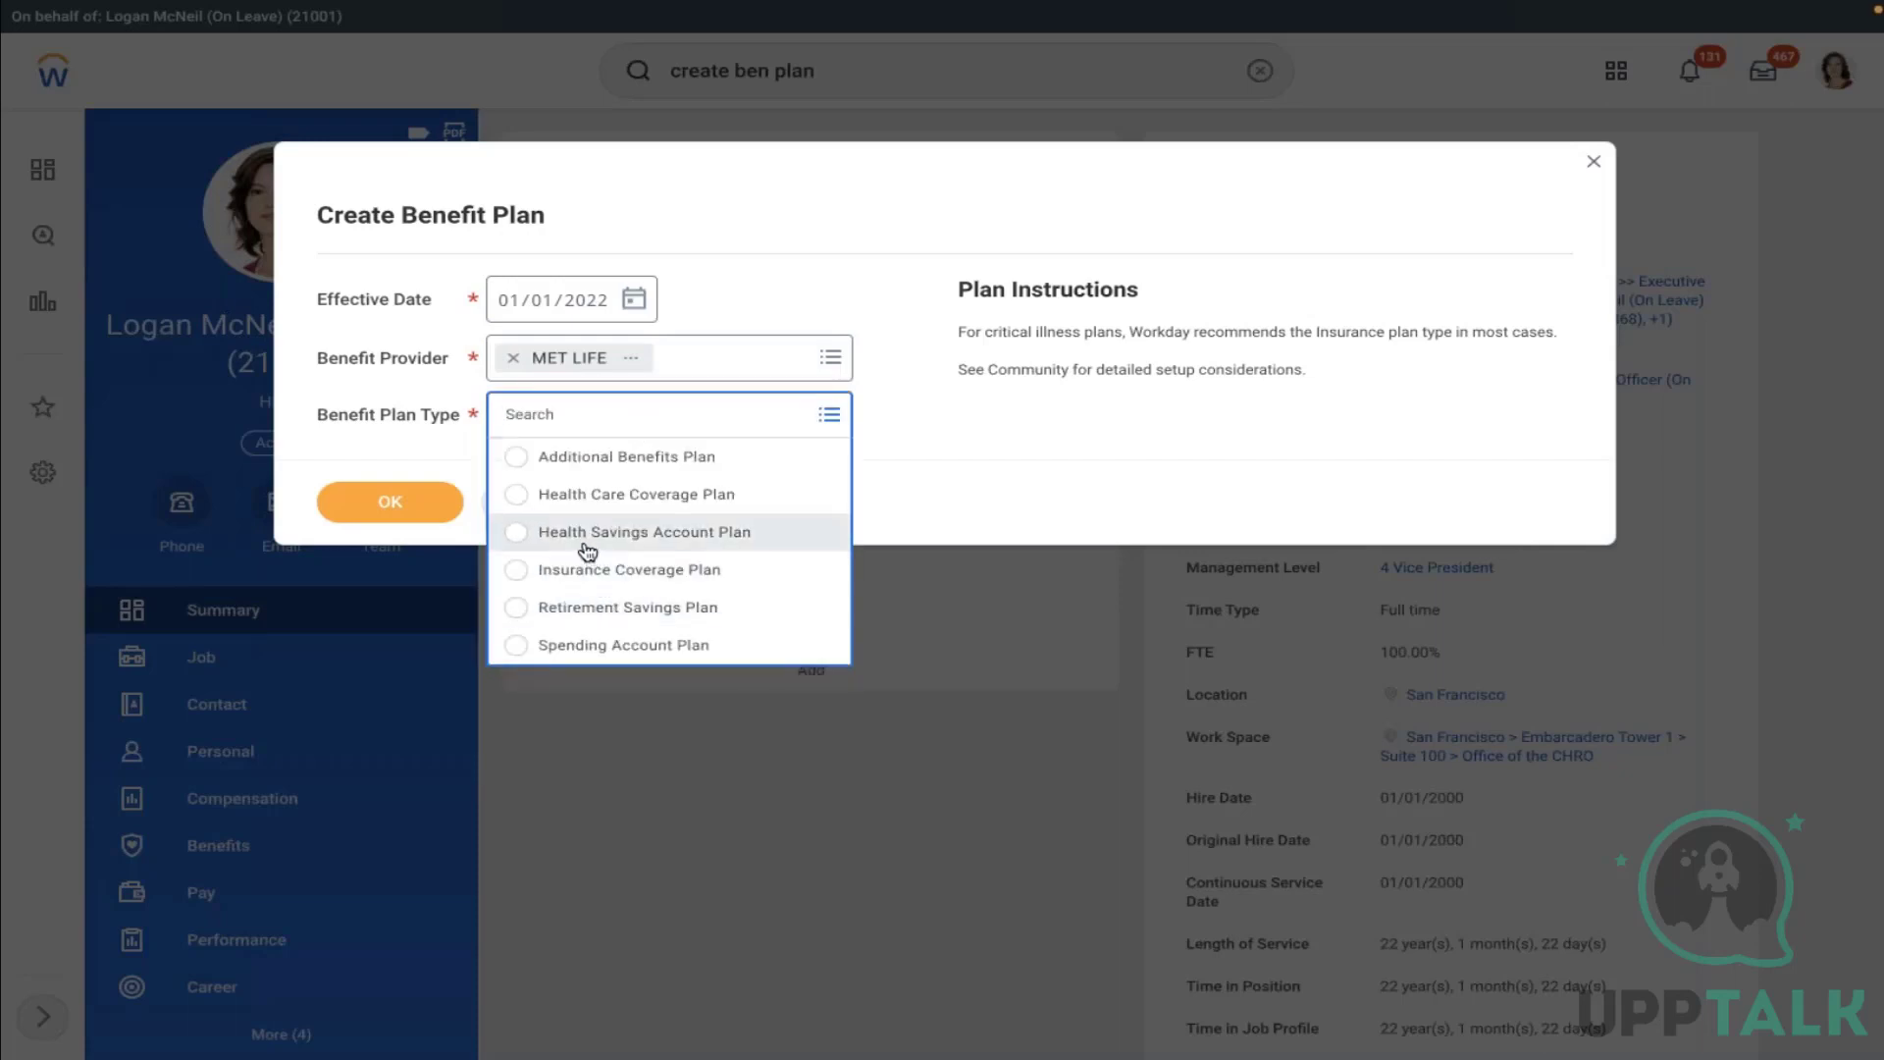
left_click(547, 644)
left_click(424, 502)
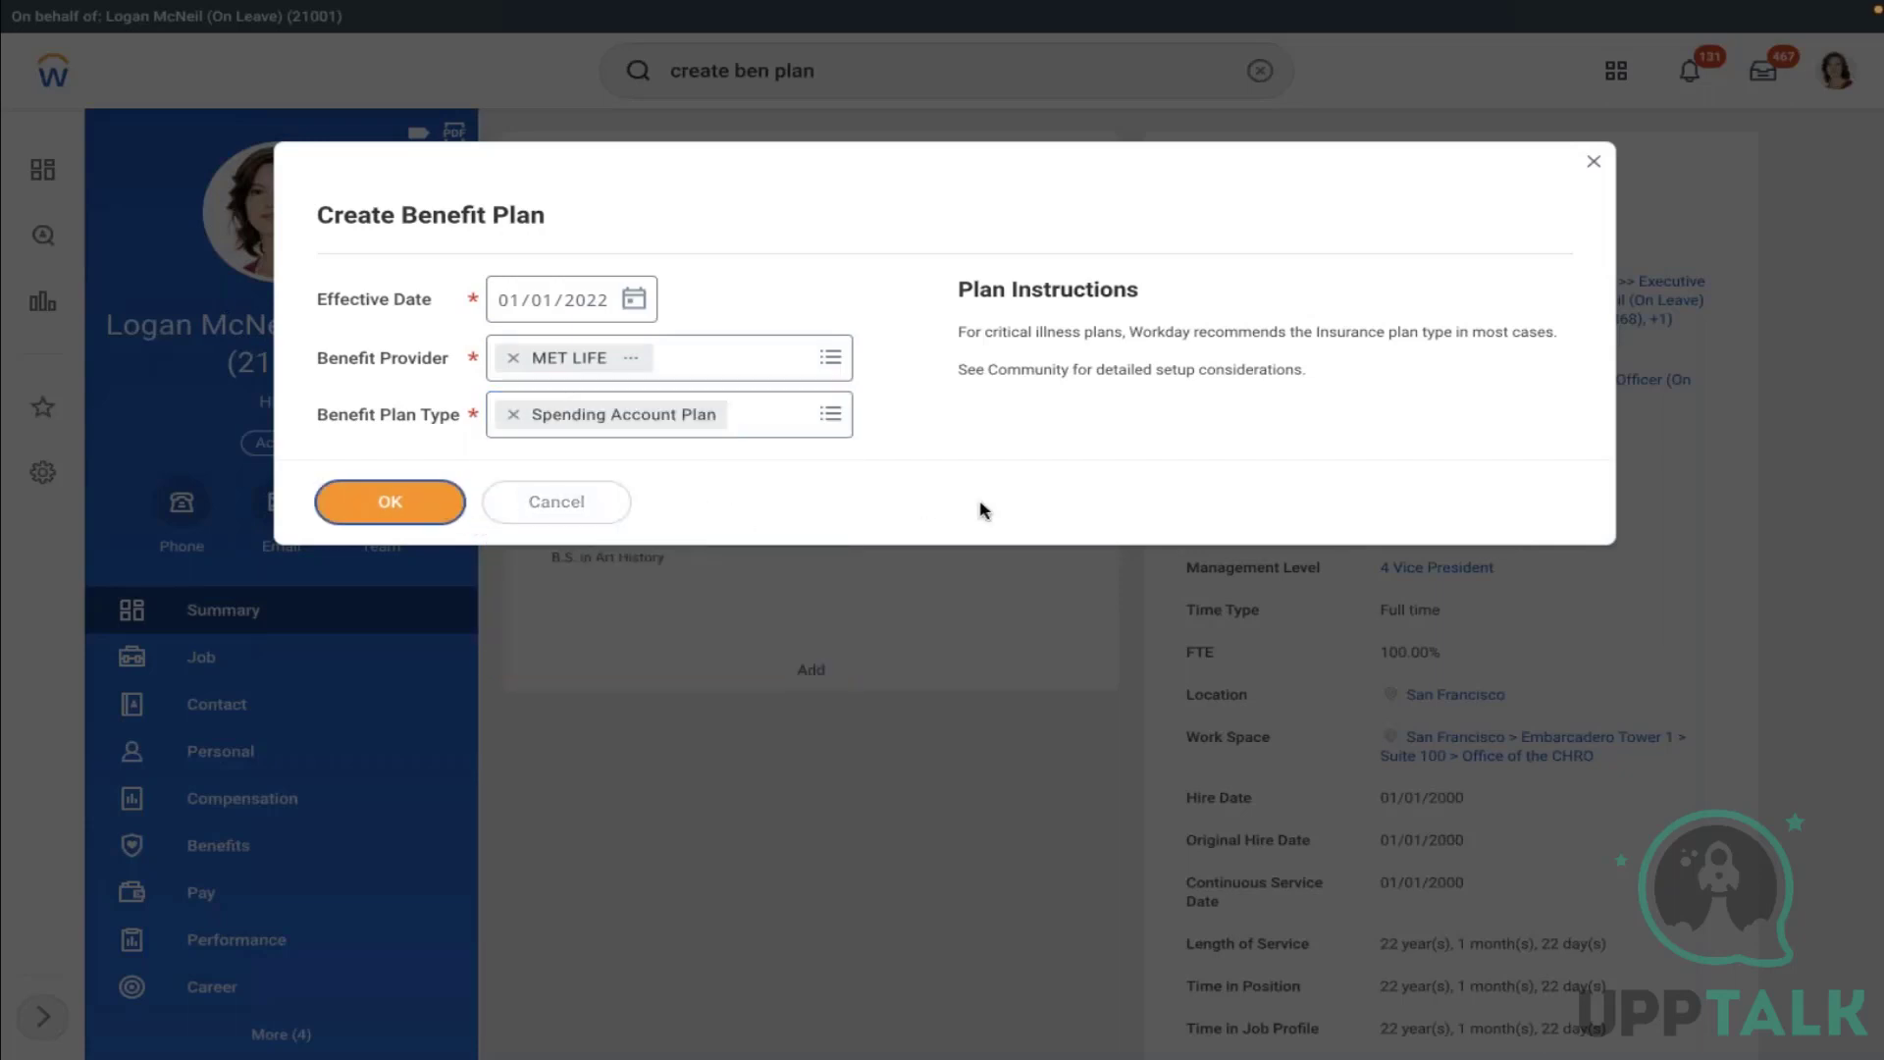
Set the spending account type to AMD Flexible Spending Account and the participating benefit group to Active Employees in U.S. - Salaried
left_click(613, 284)
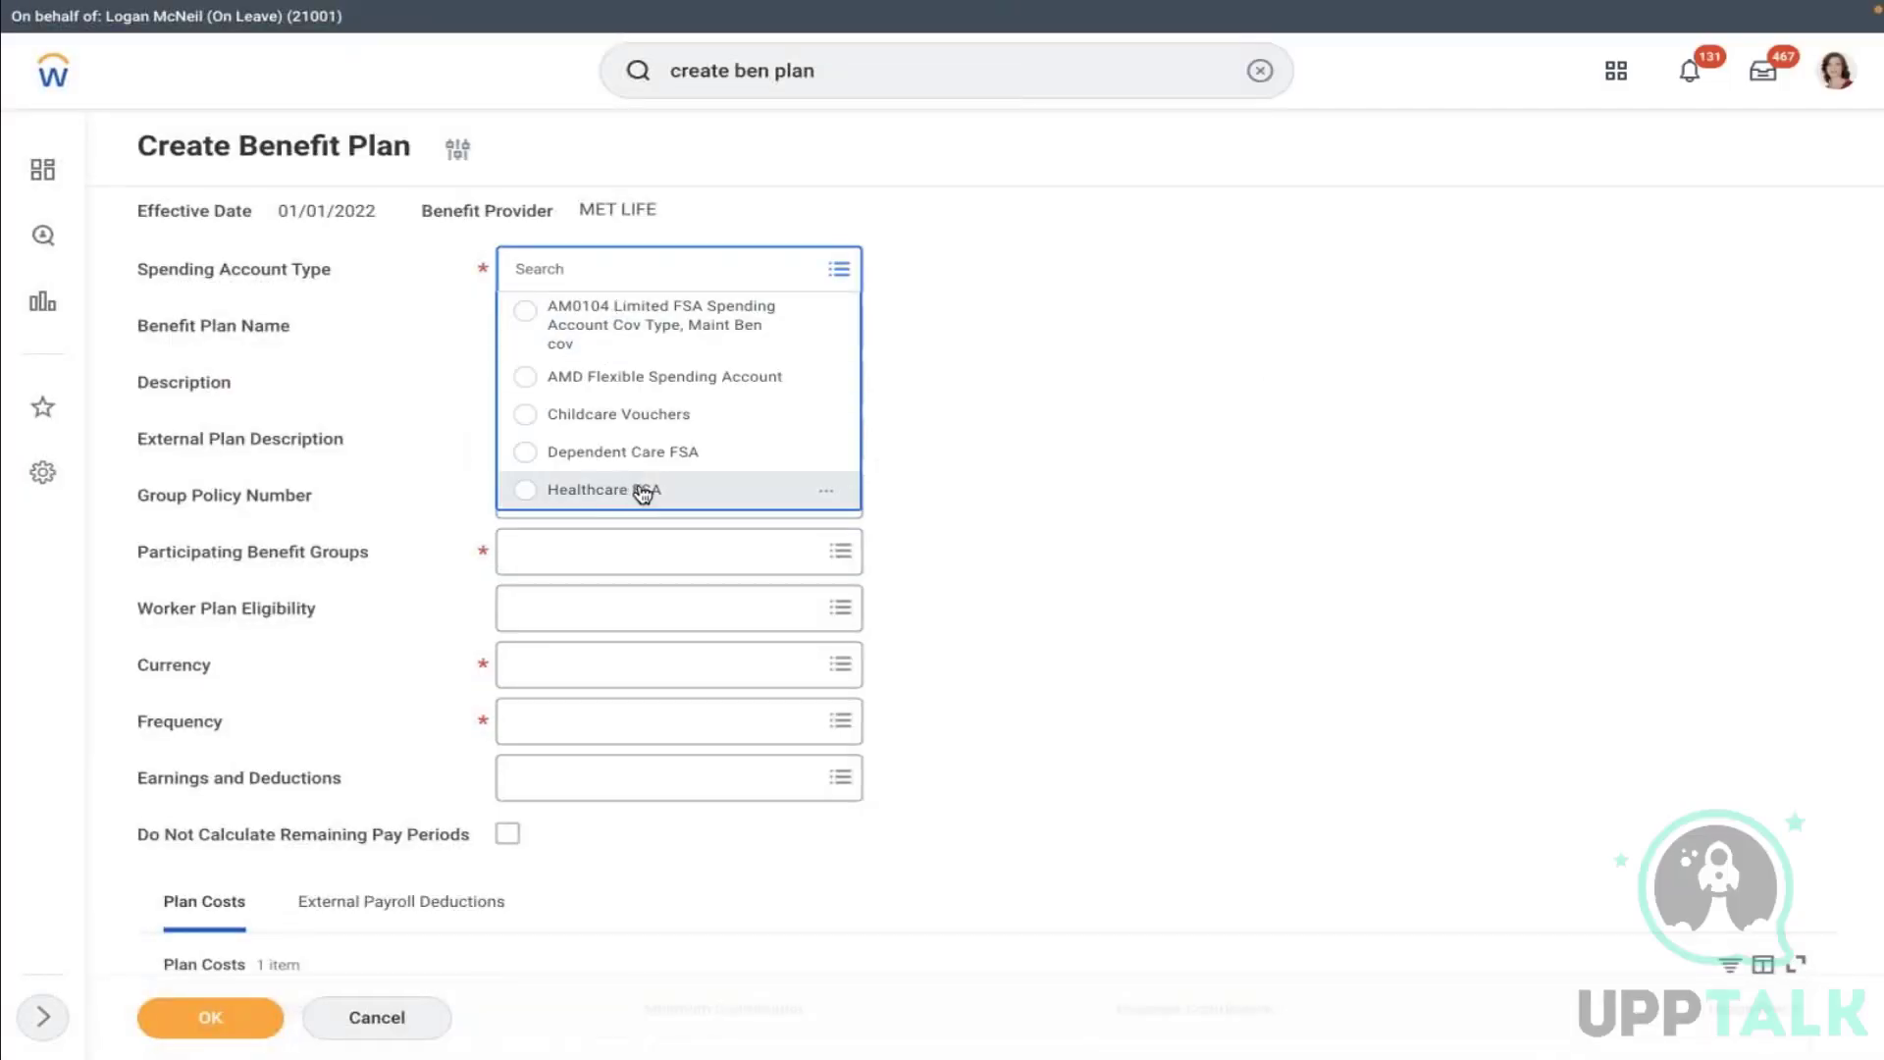
left_click(593, 383)
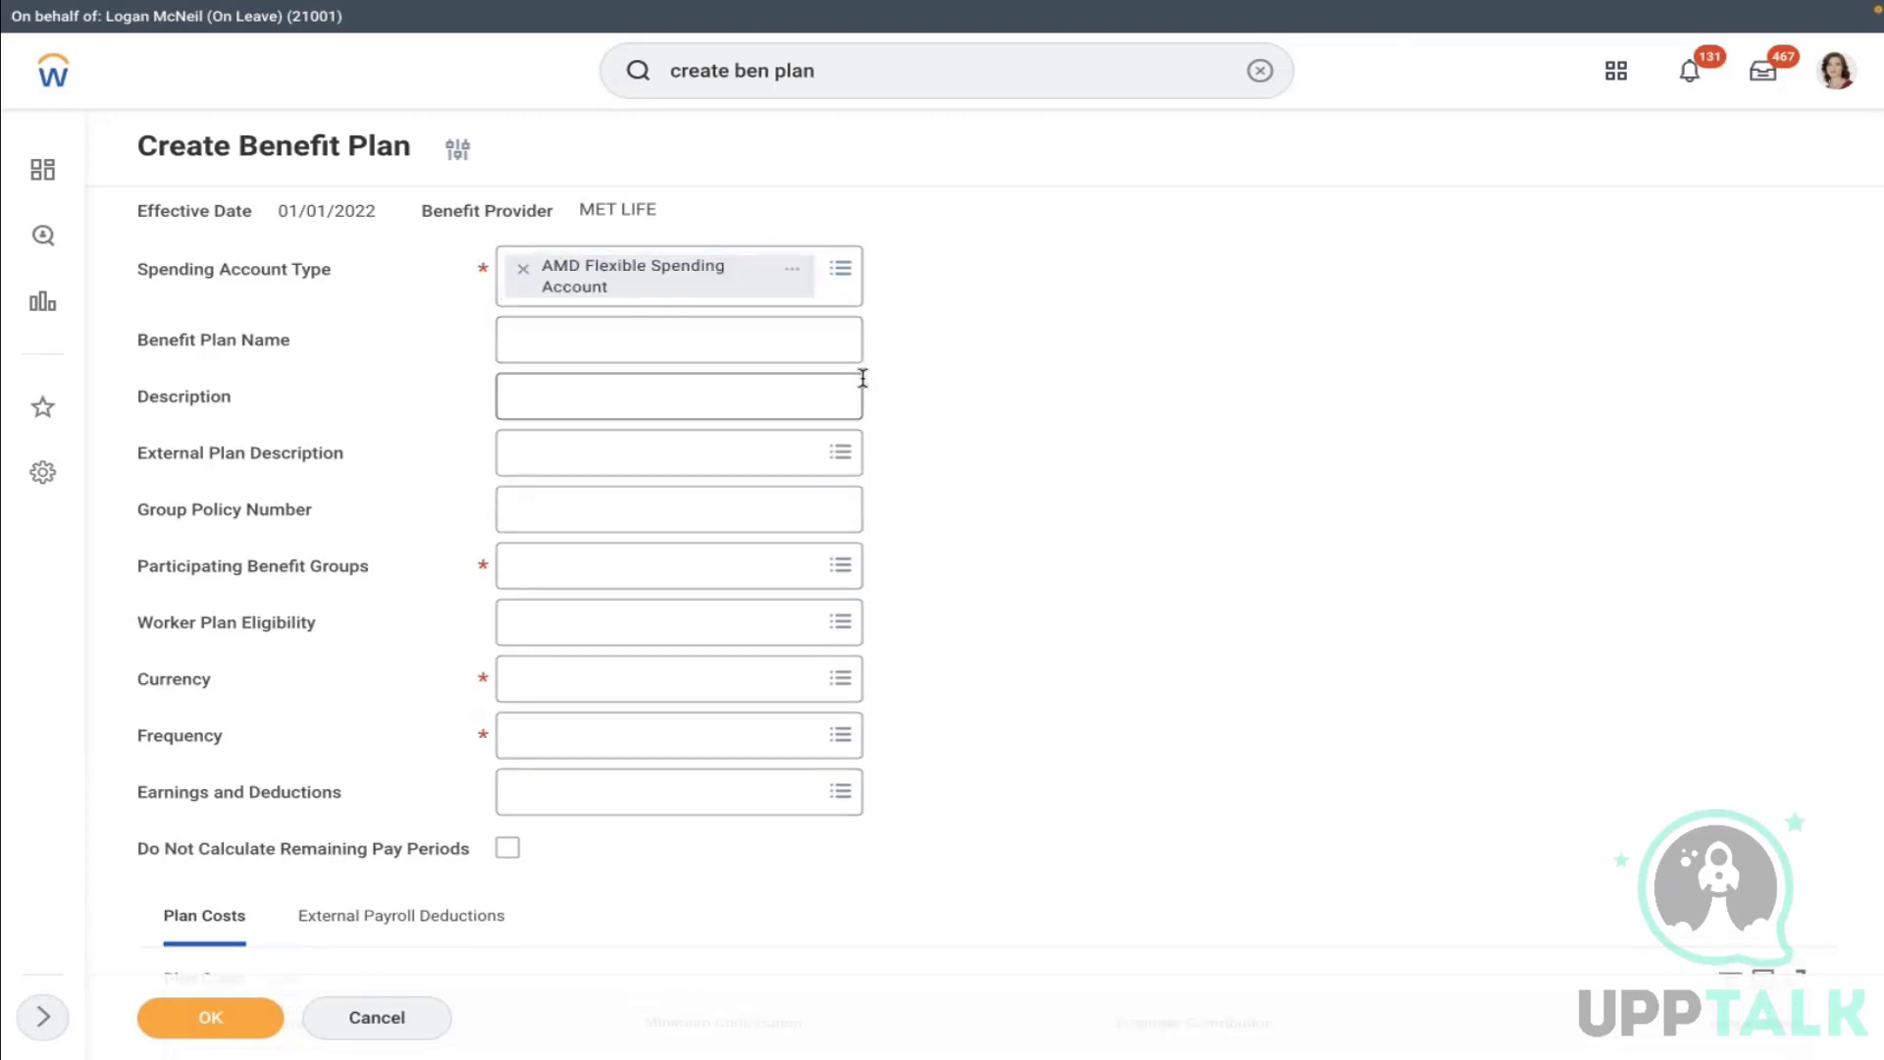
left_click(616, 555)
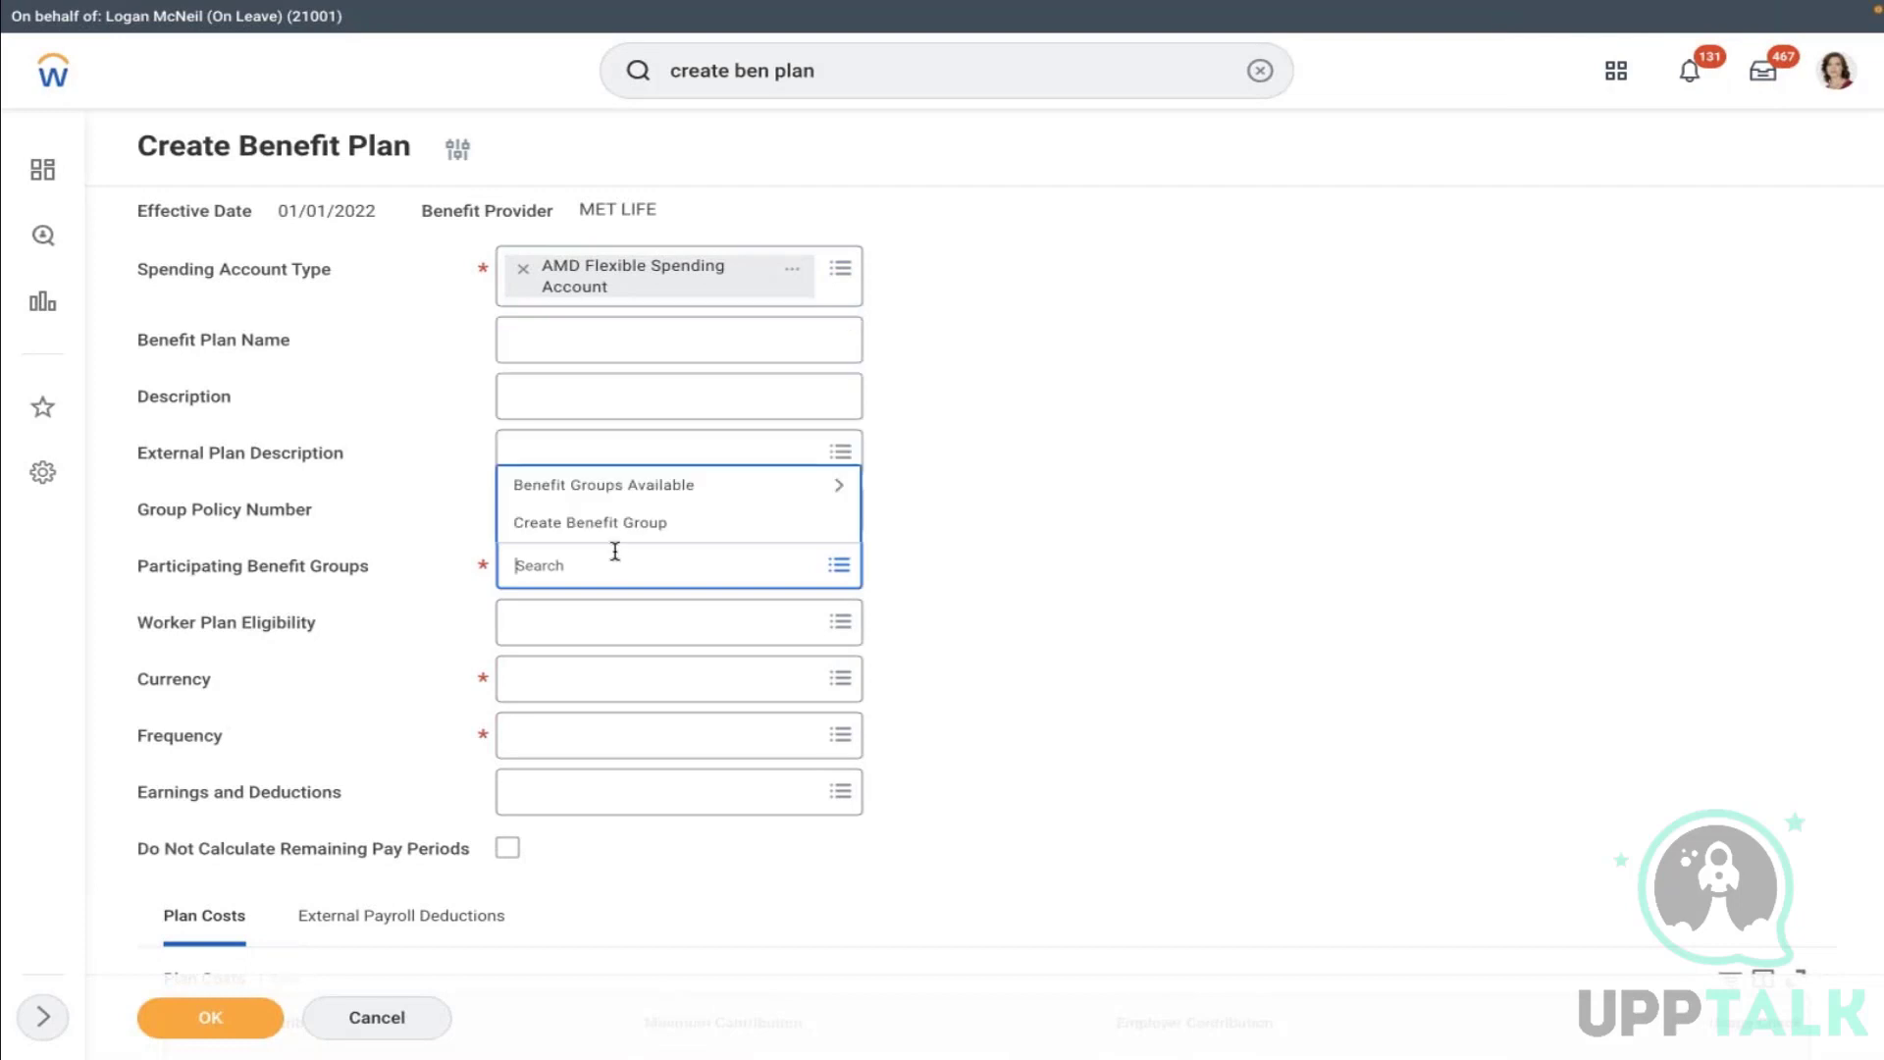
left_click(551, 485)
key("Up")
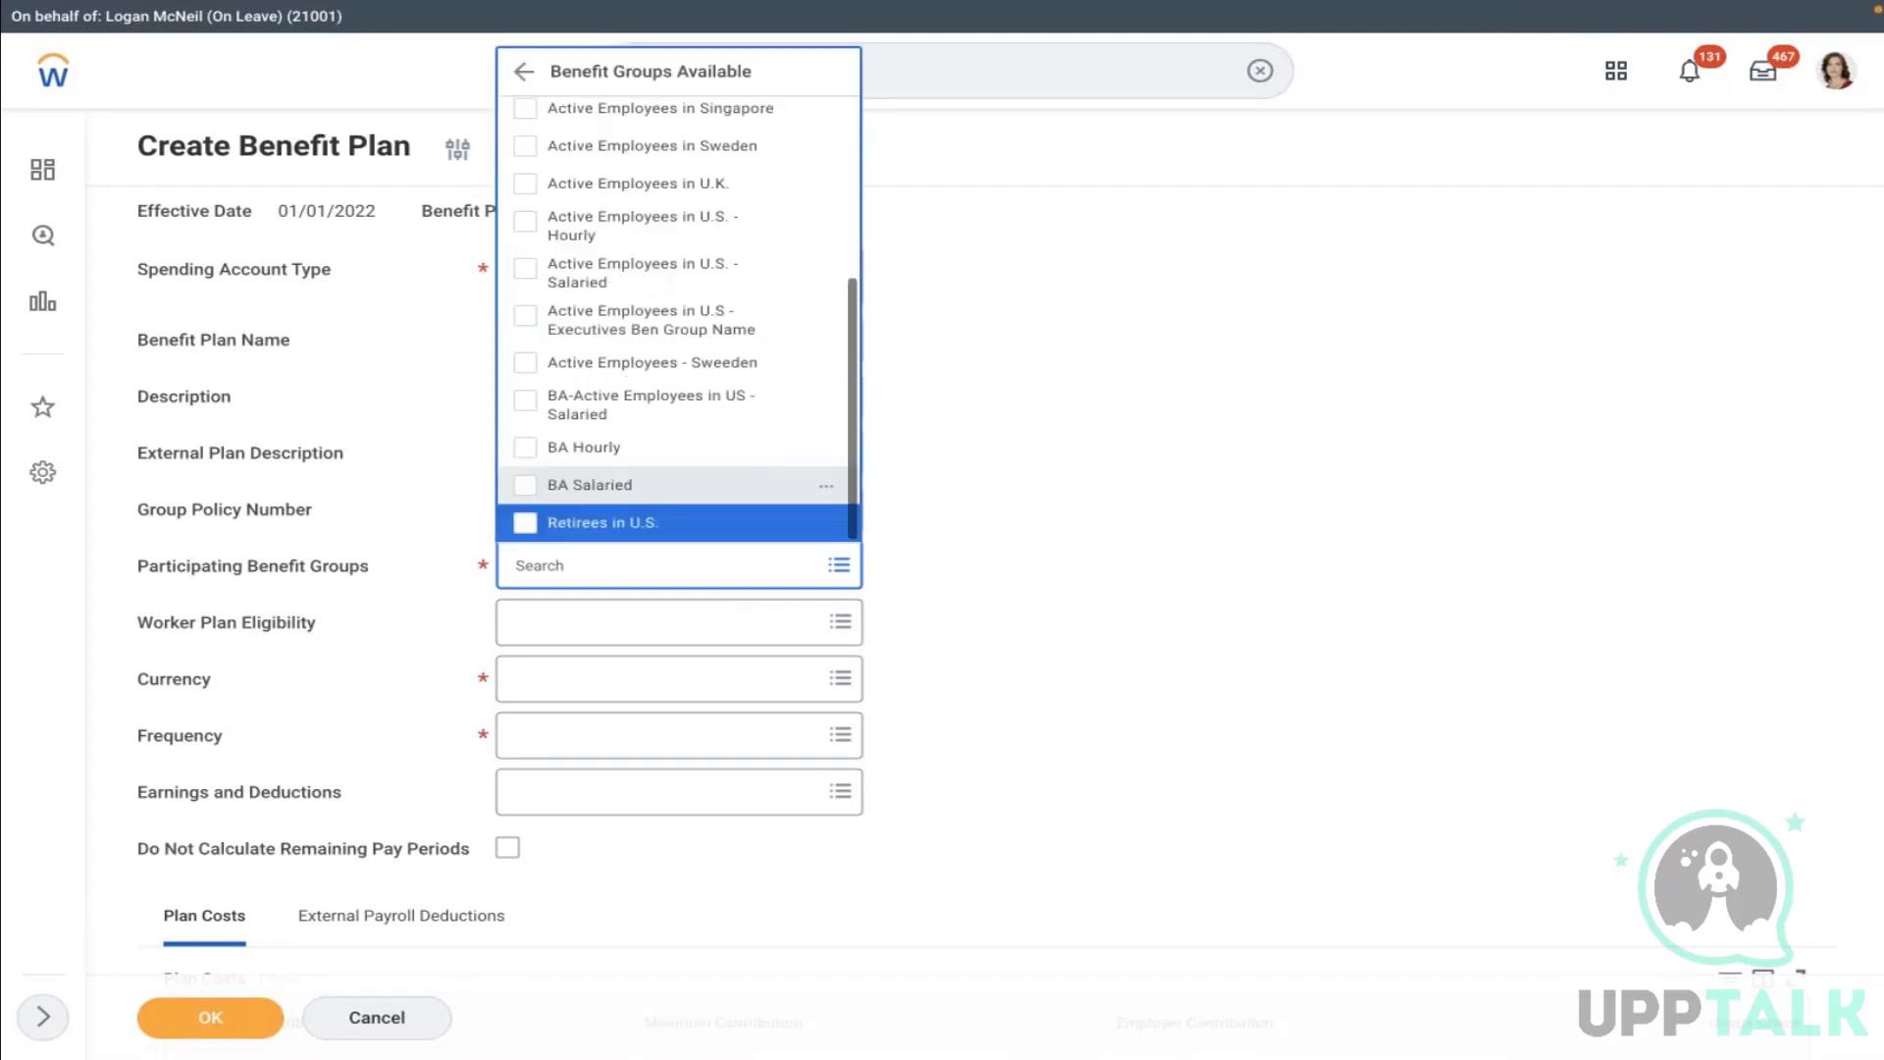
key("Up")
key("Up")
key("Up")
key("Up")
key("Up")
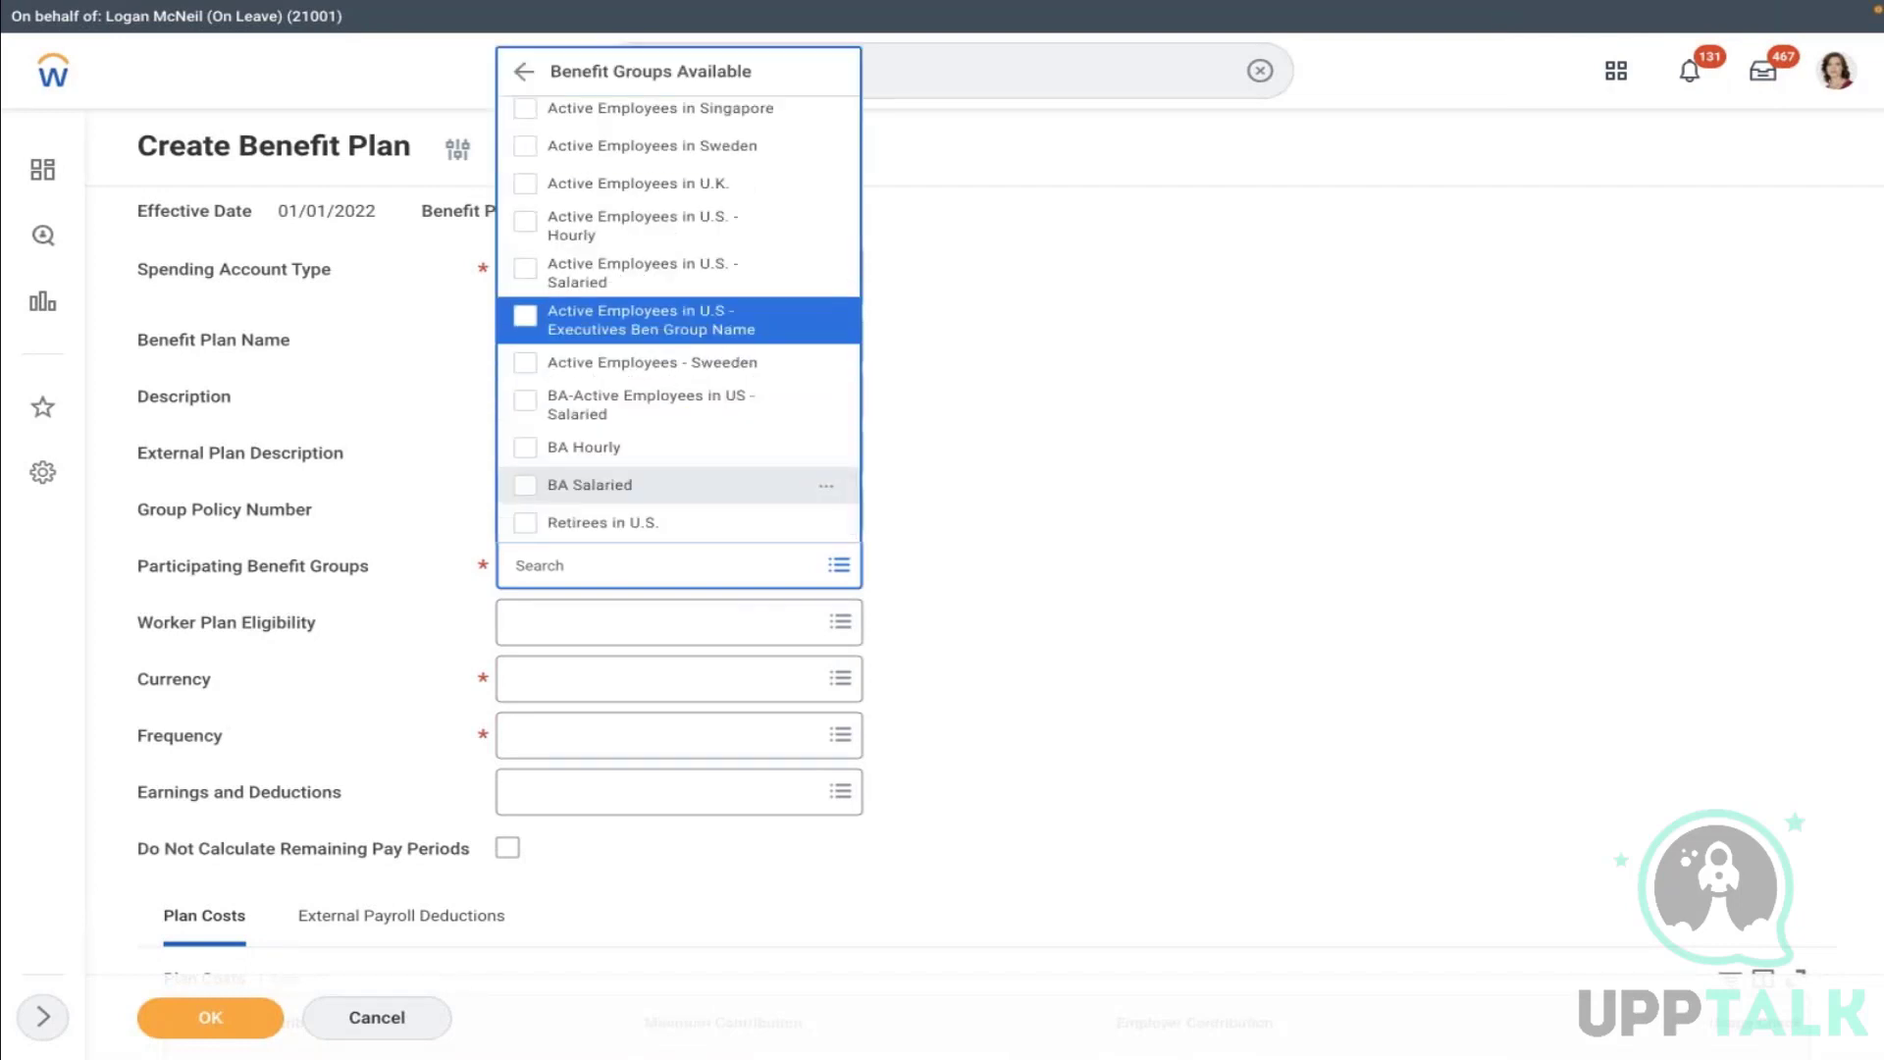
key("Up")
key("Return")
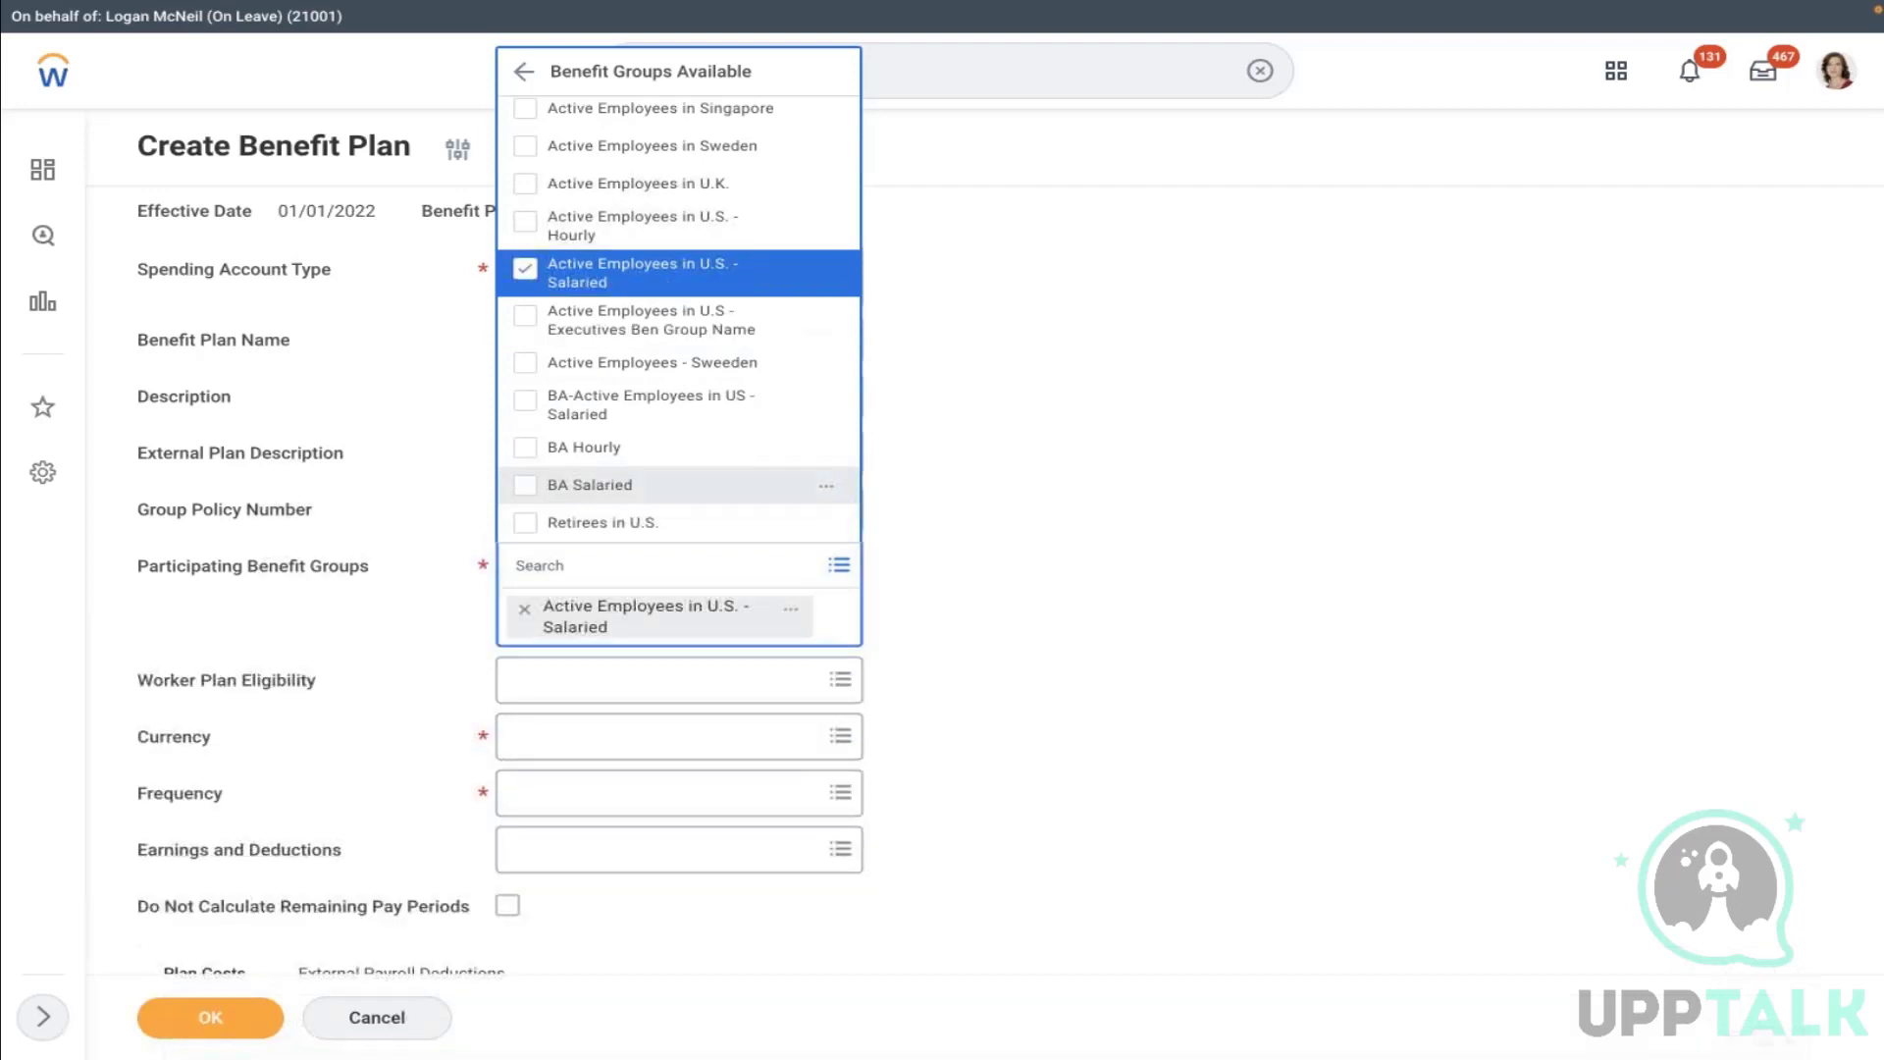
left_click(1162, 304)
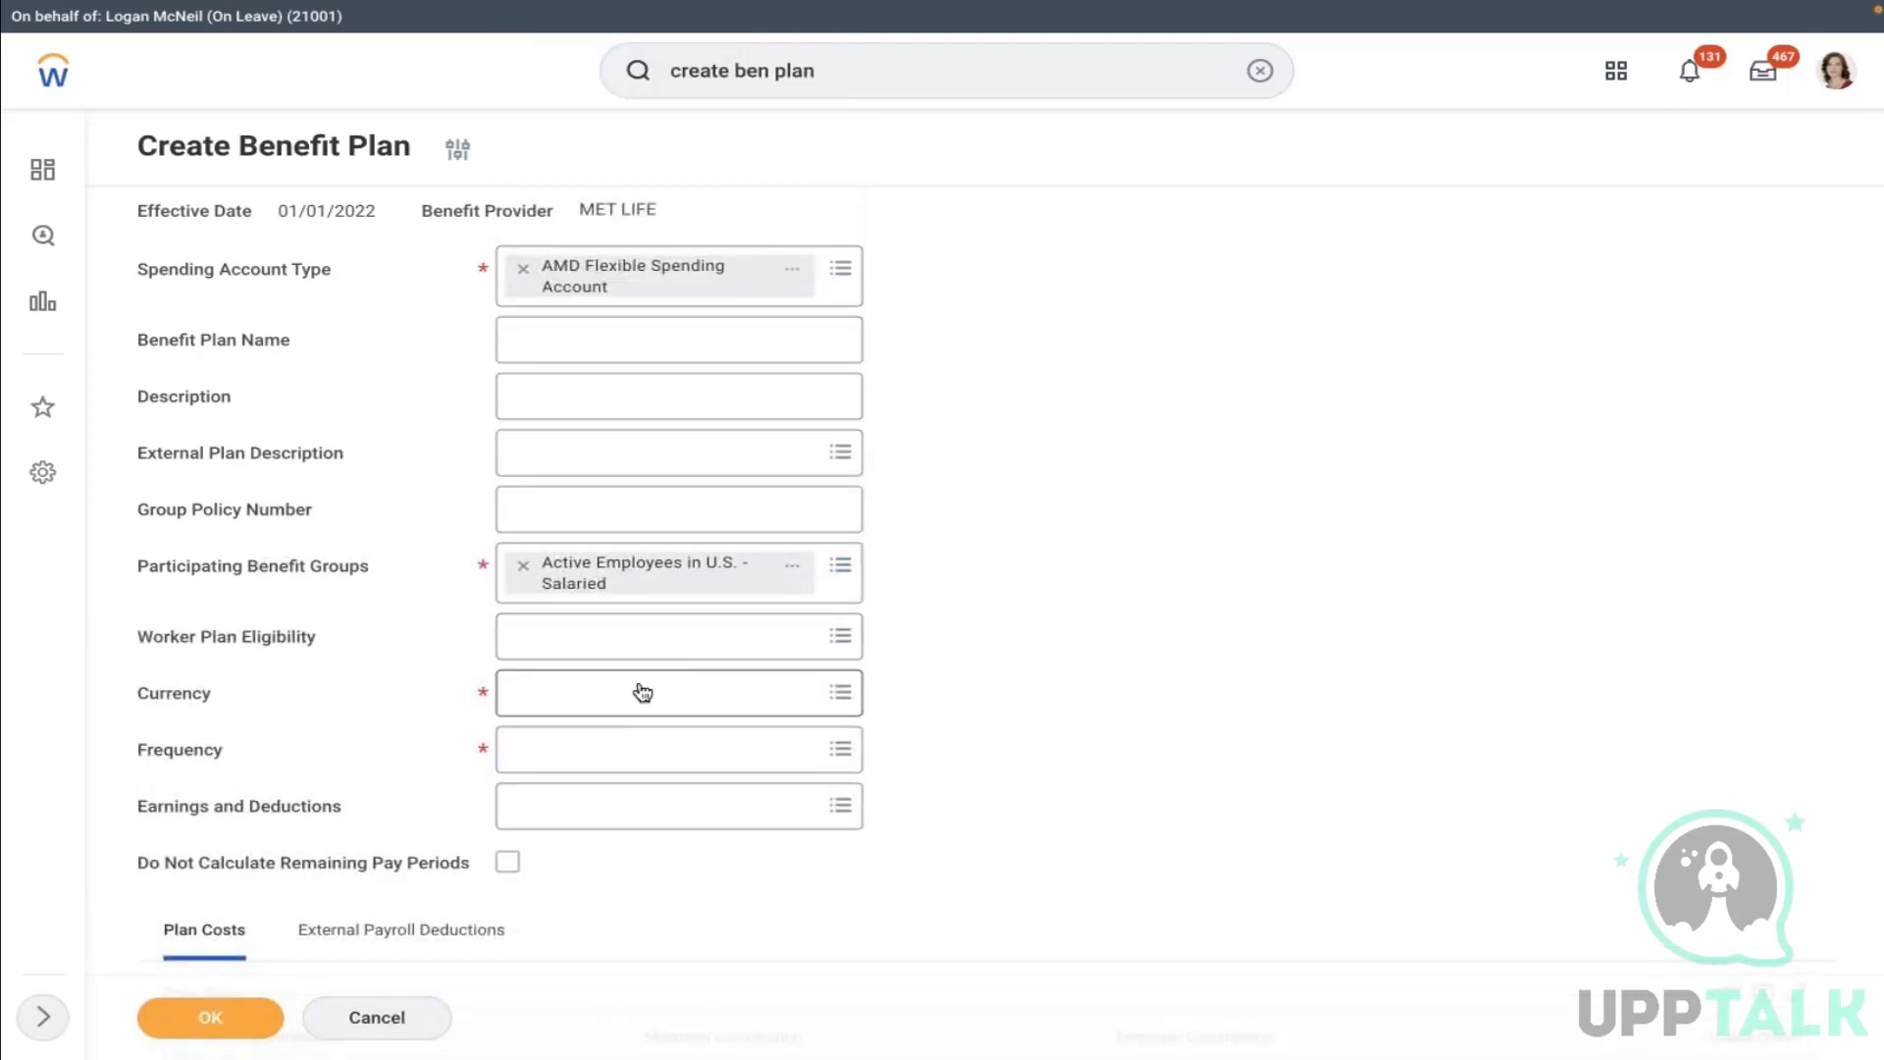
Set the plan's currency to USD and its frequency to Bi-weekly
left_click(605, 709)
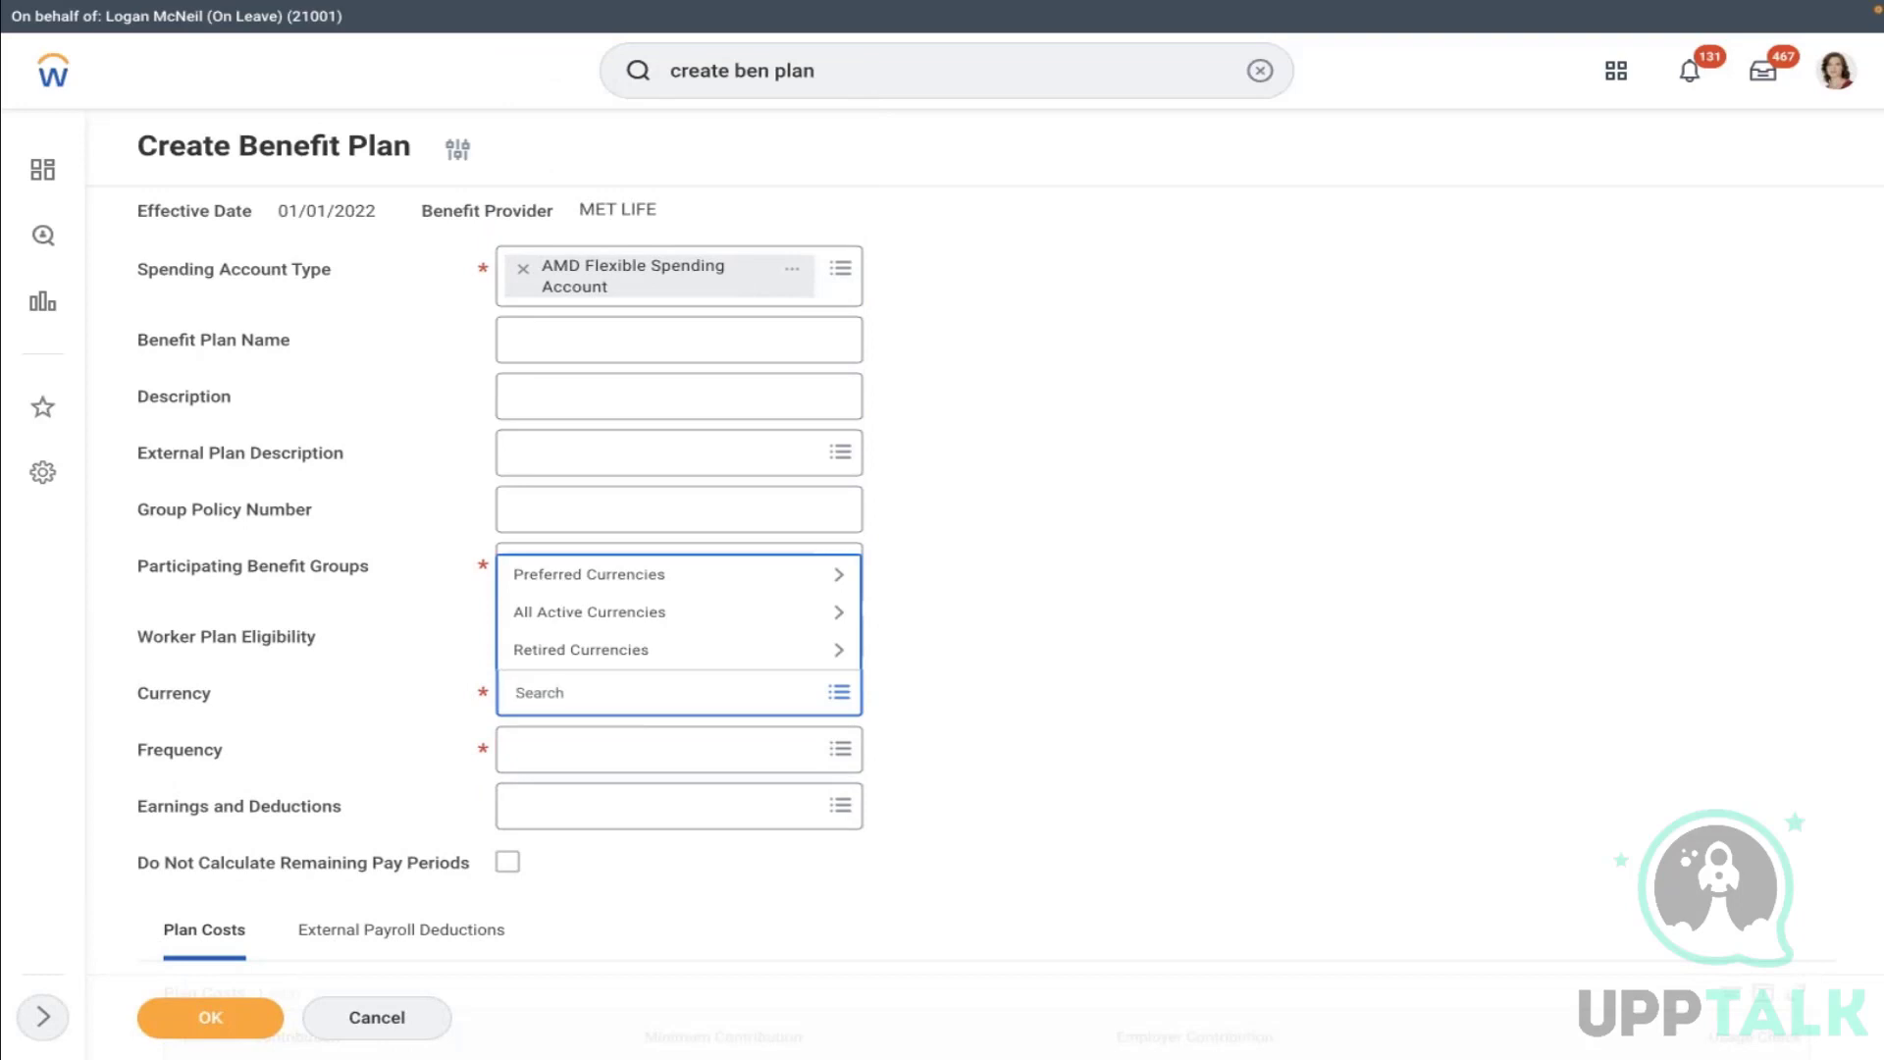
type("usd")
key("Return")
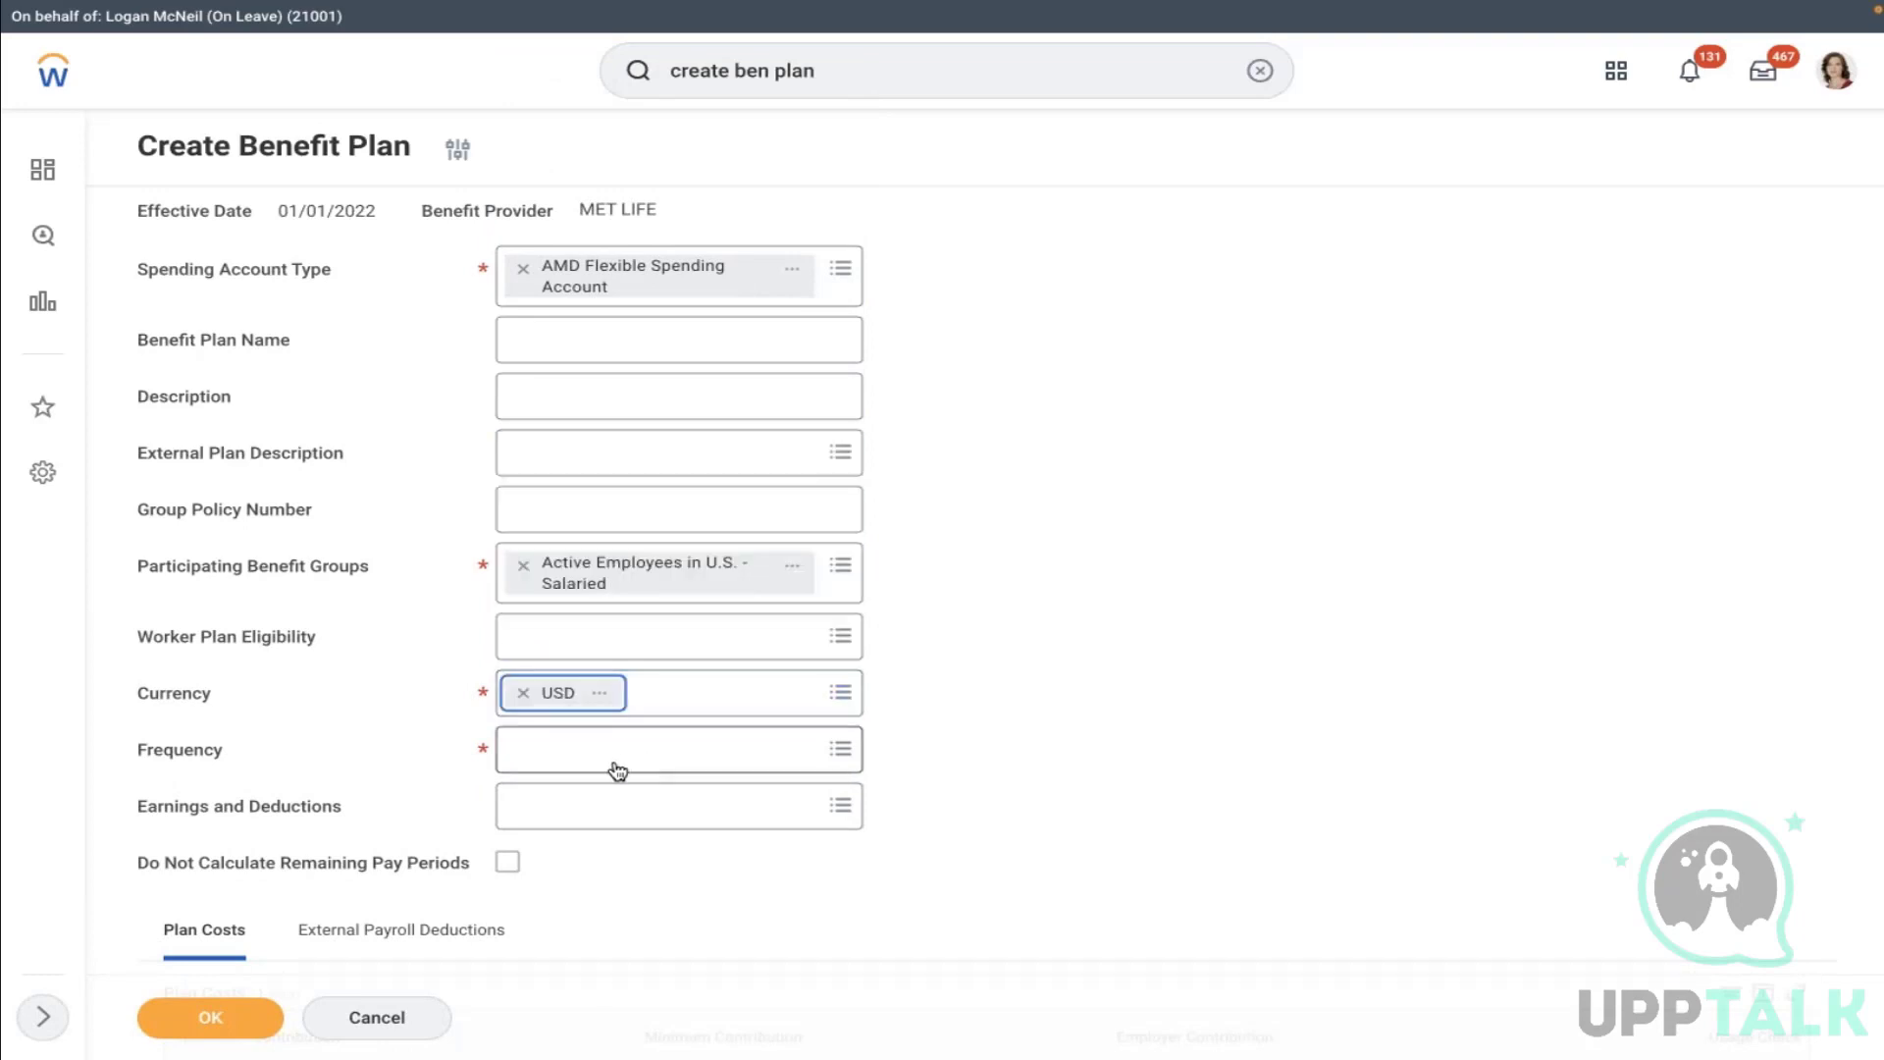
left_click(617, 772)
left_click(616, 492)
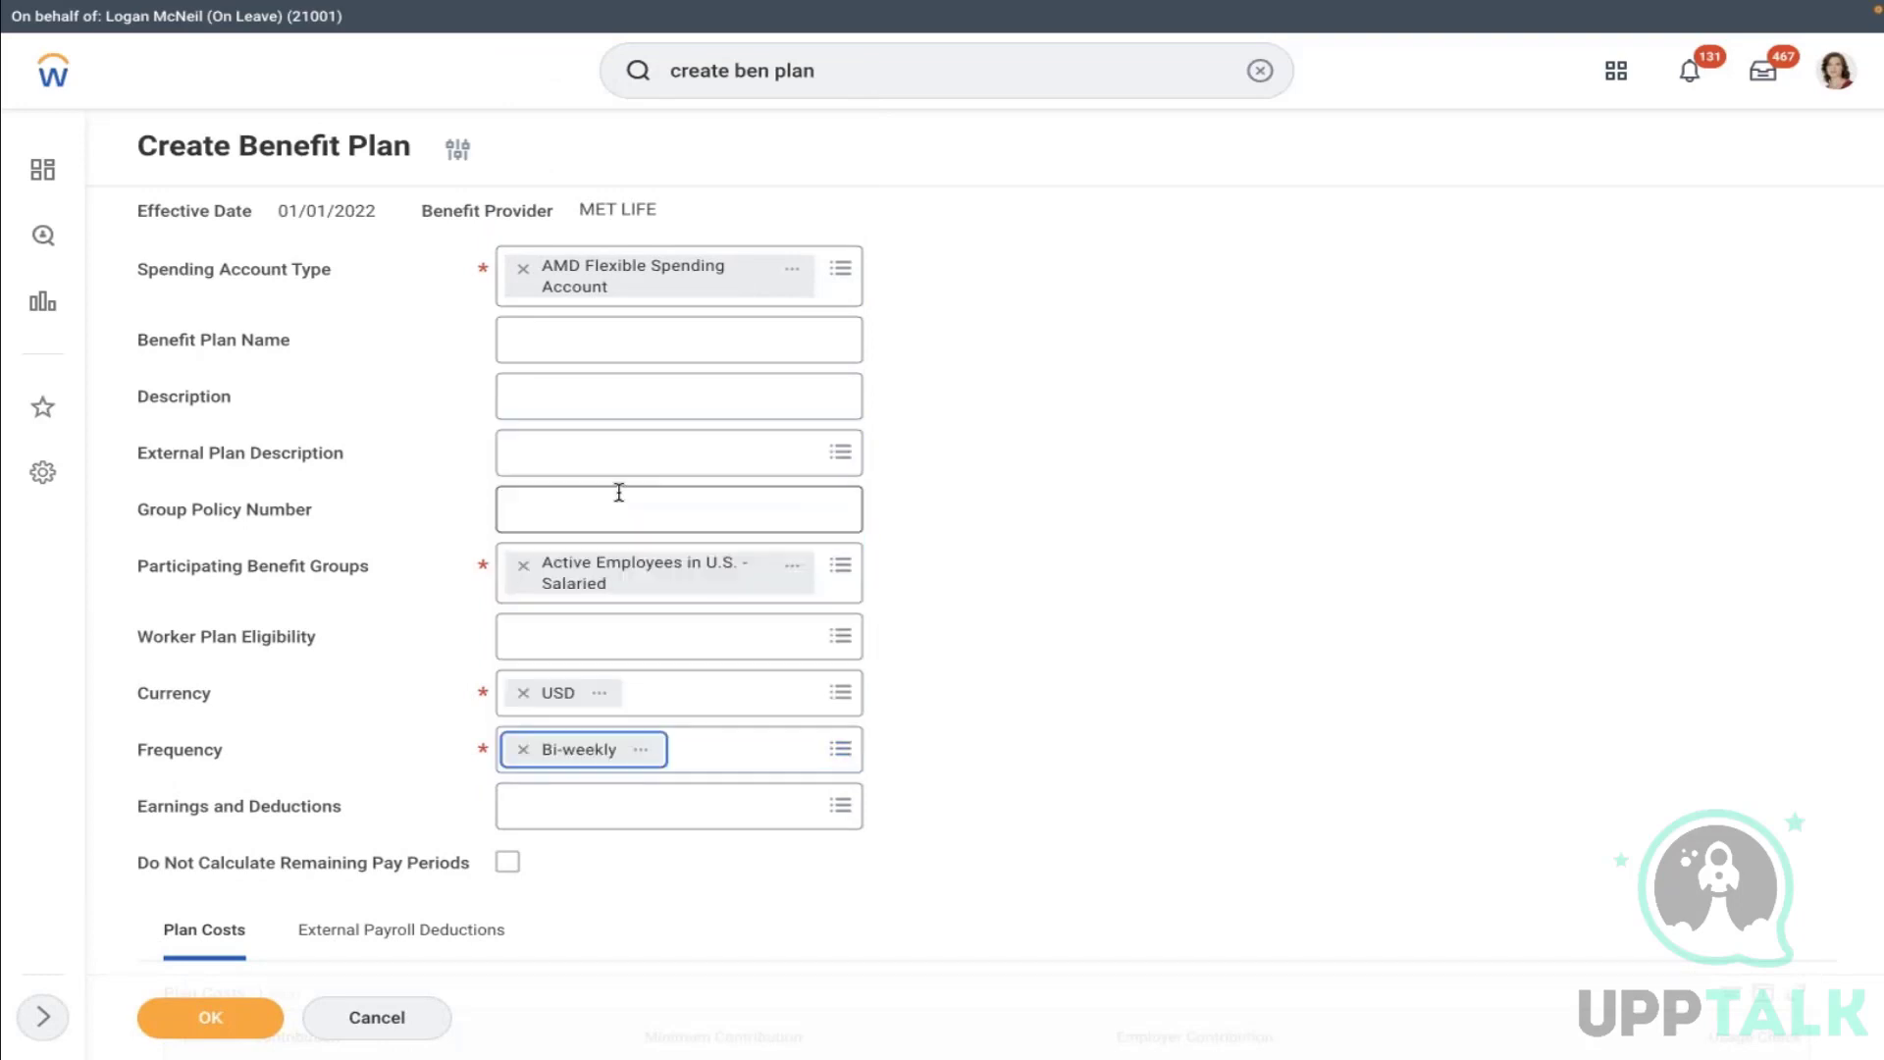
left_click(1100, 565)
Enter a maximum contribution of 1500 and an employer contribution of 39 in the plan costs, and save the plan
scroll(1100, 569, "down", 3)
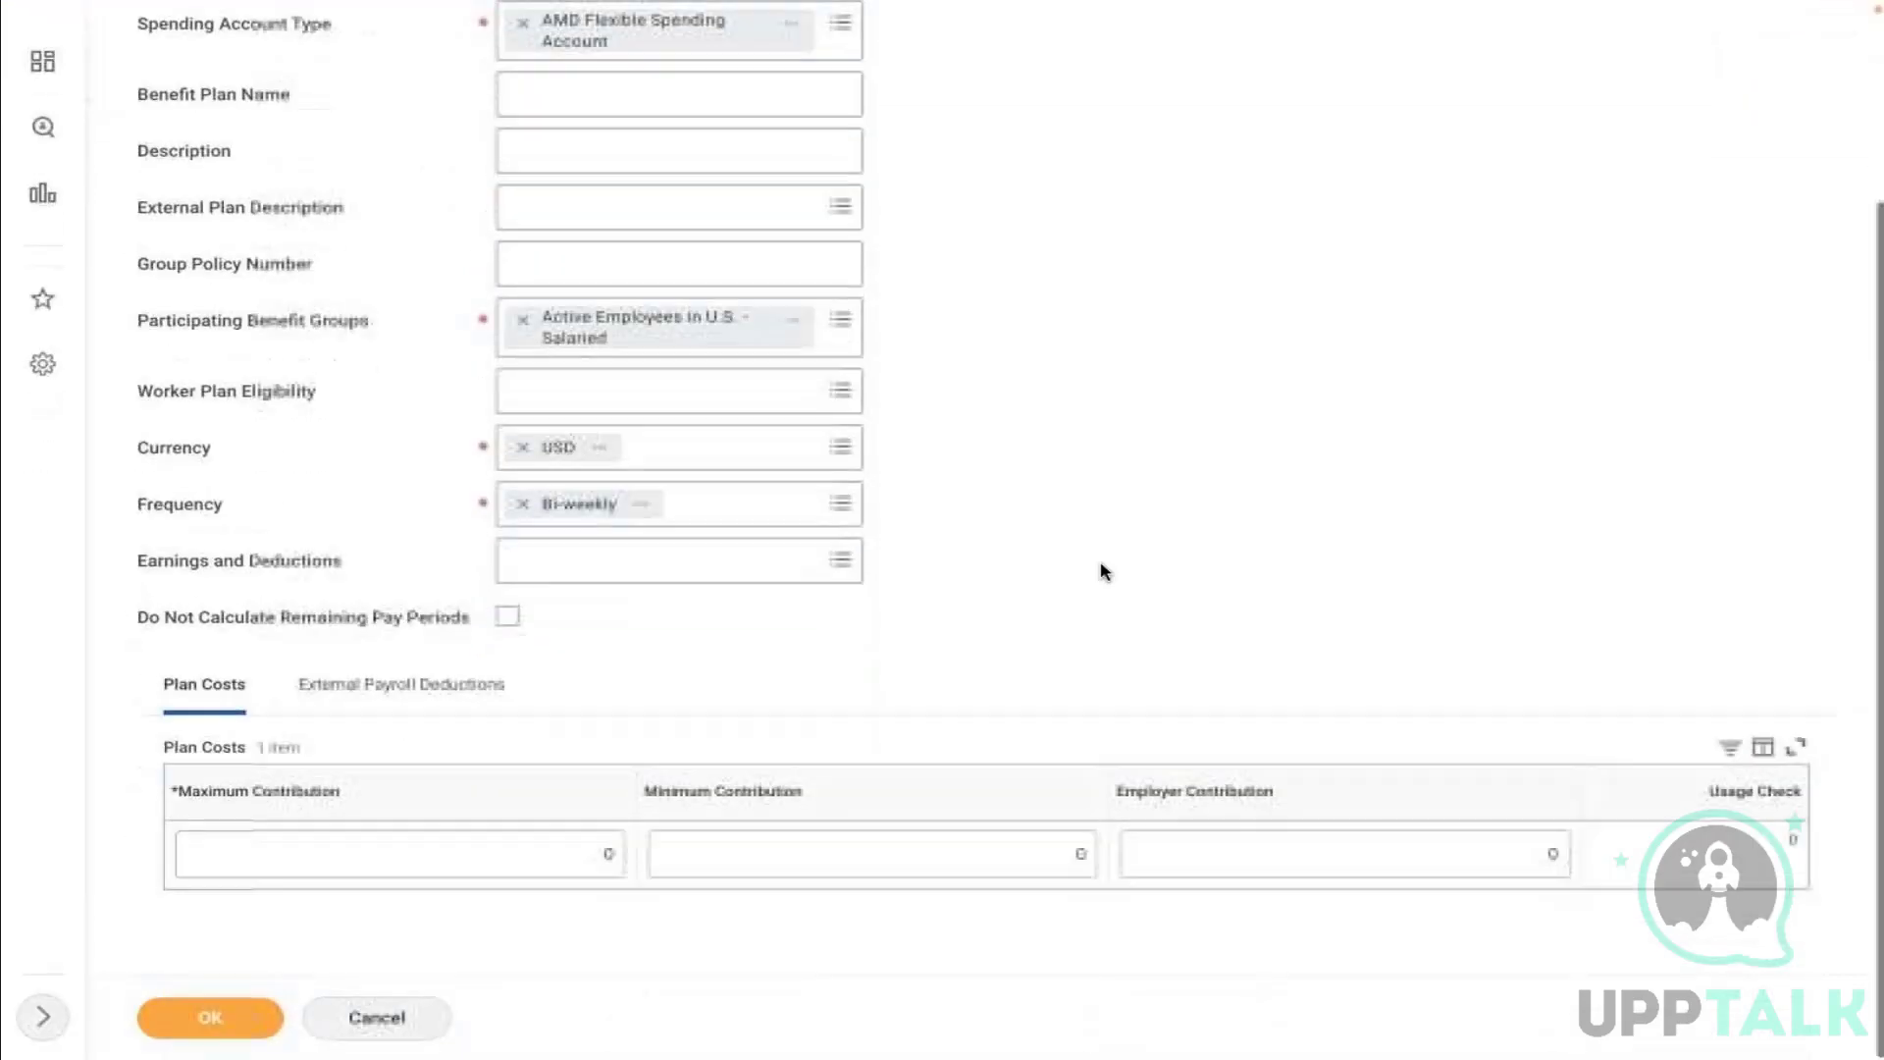
left_click(500, 876)
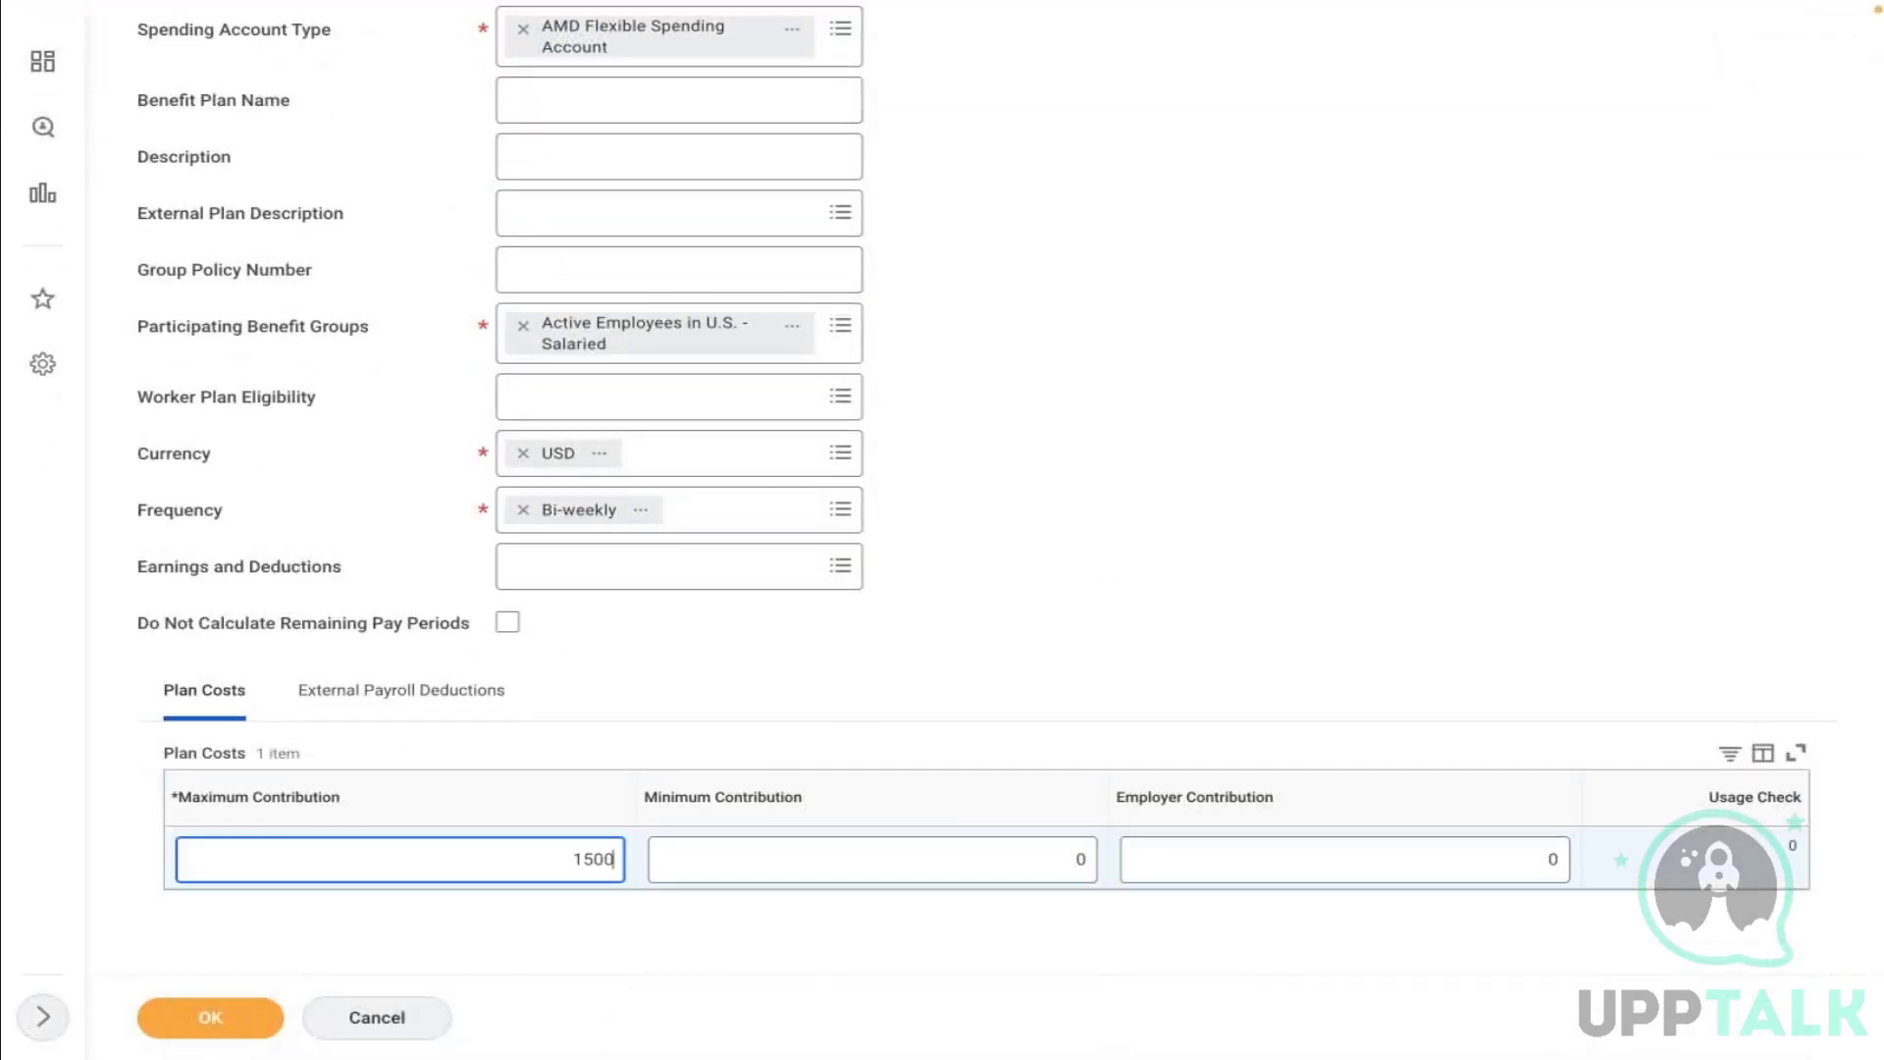
type("1500")
left_click(1165, 854)
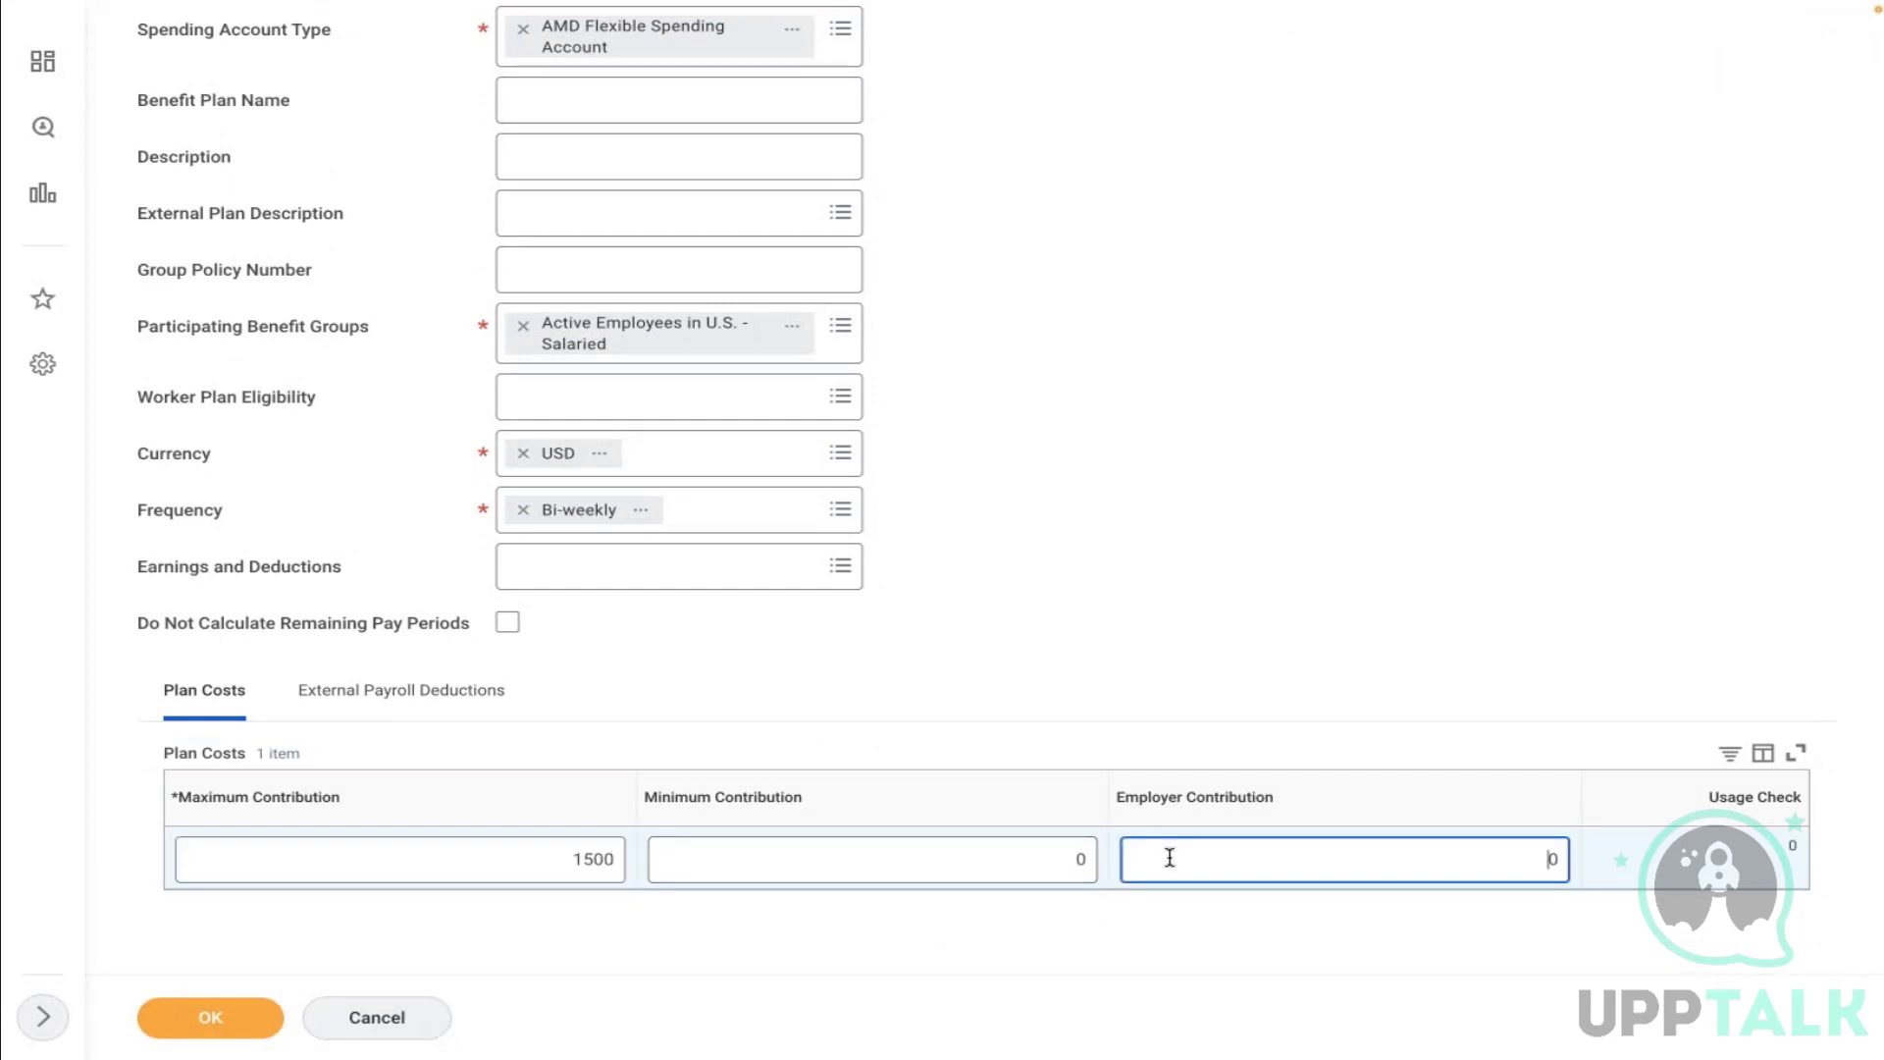
left_click(1645, 465)
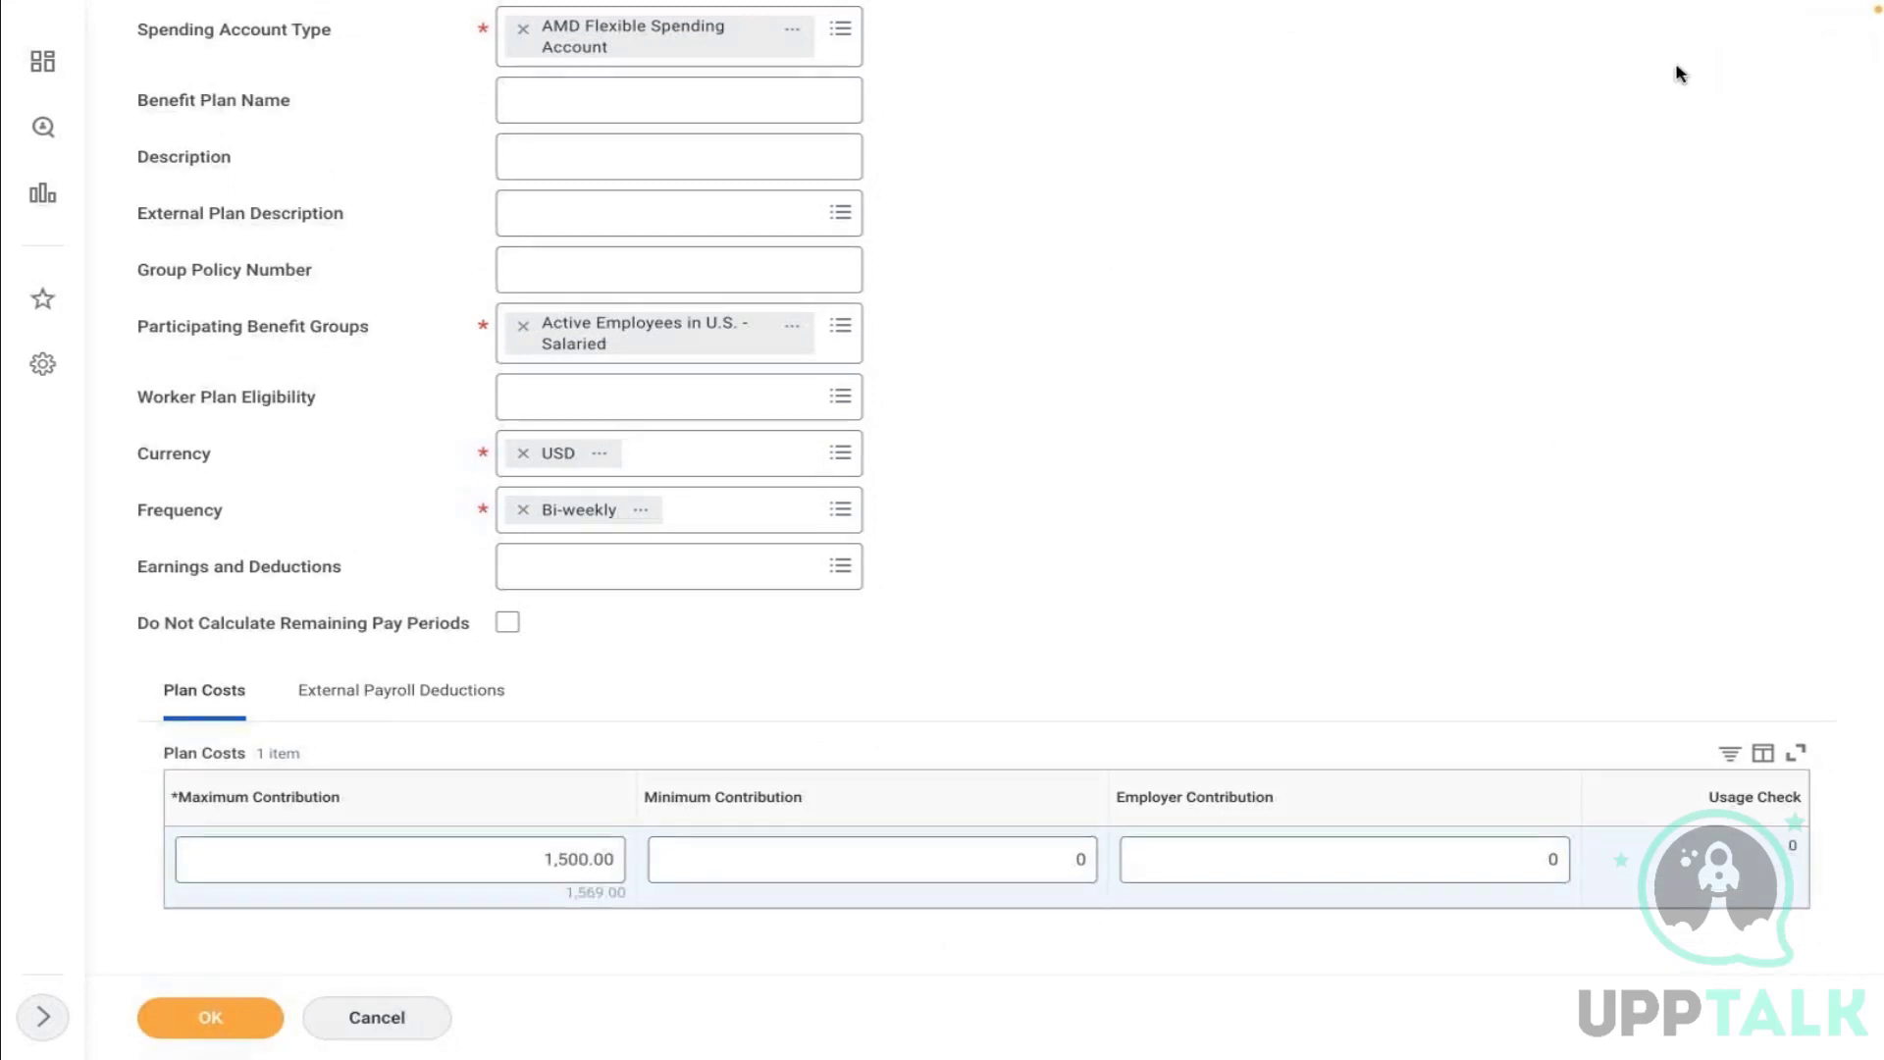
left_click(1492, 863)
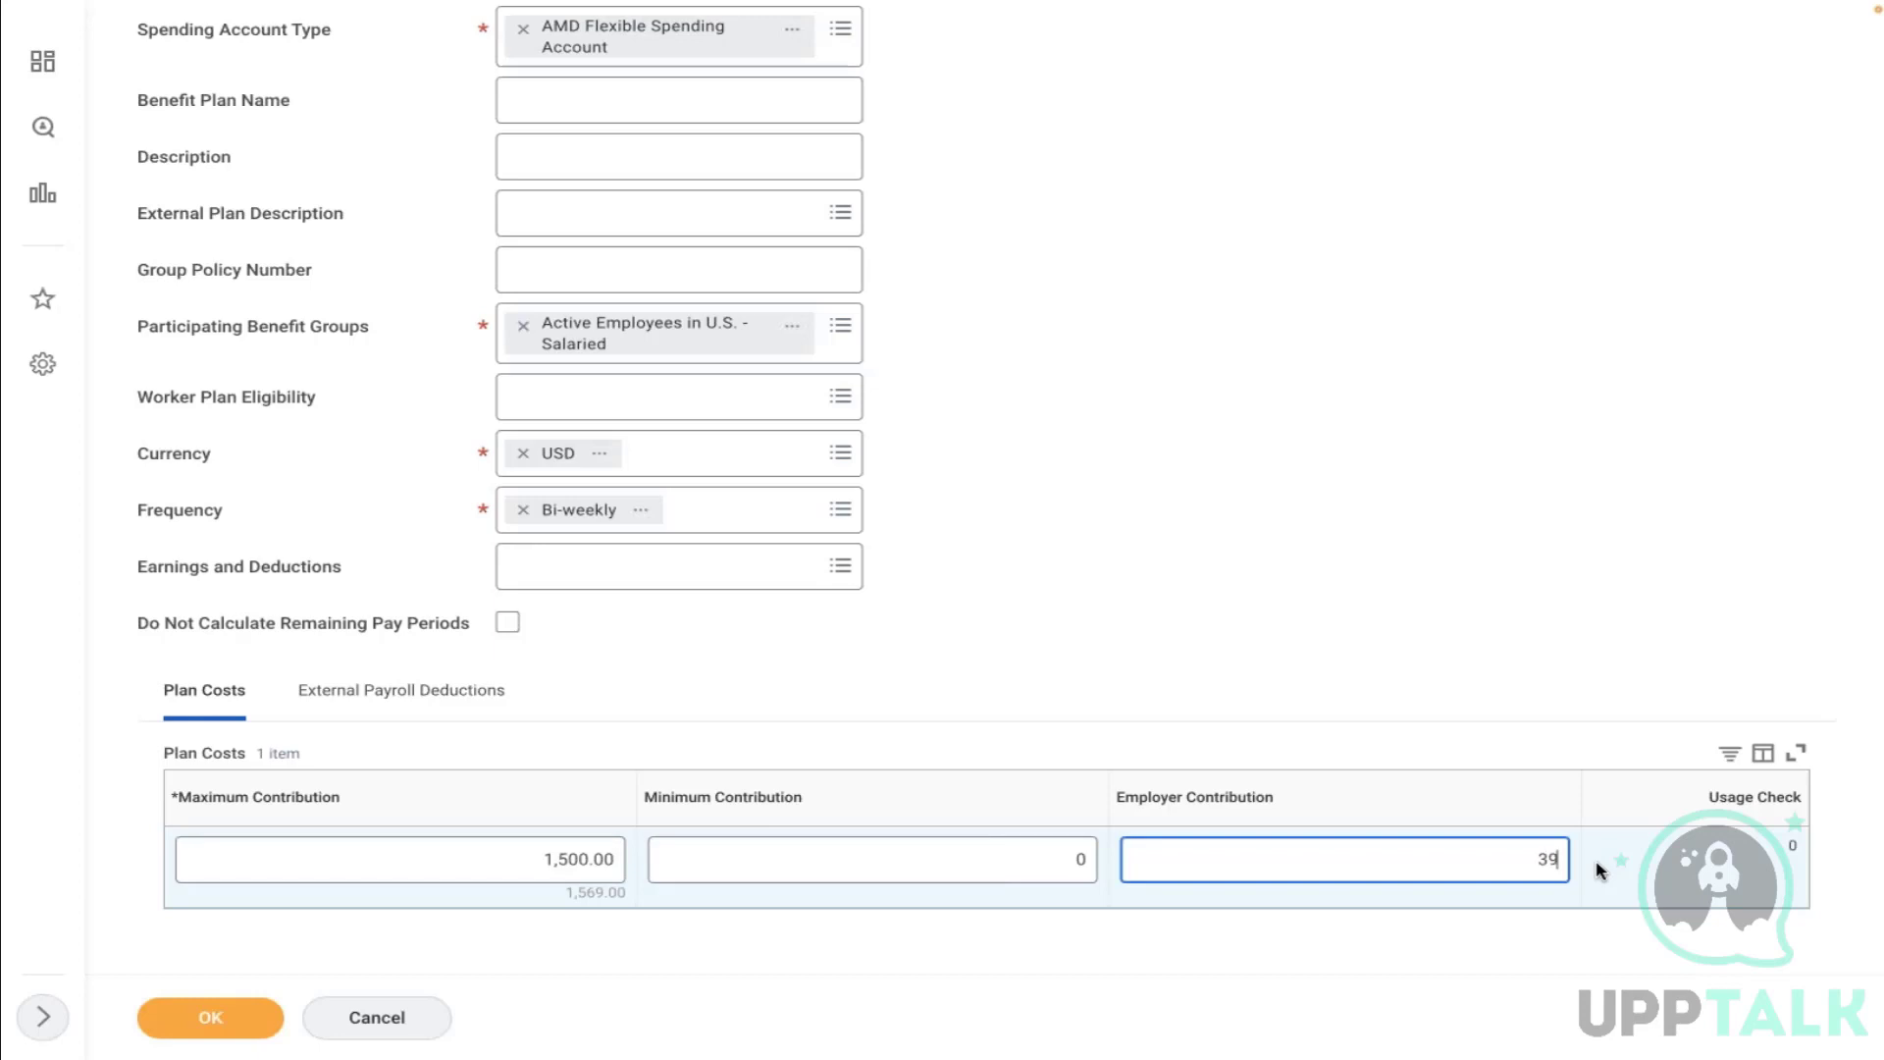
left_click(228, 1018)
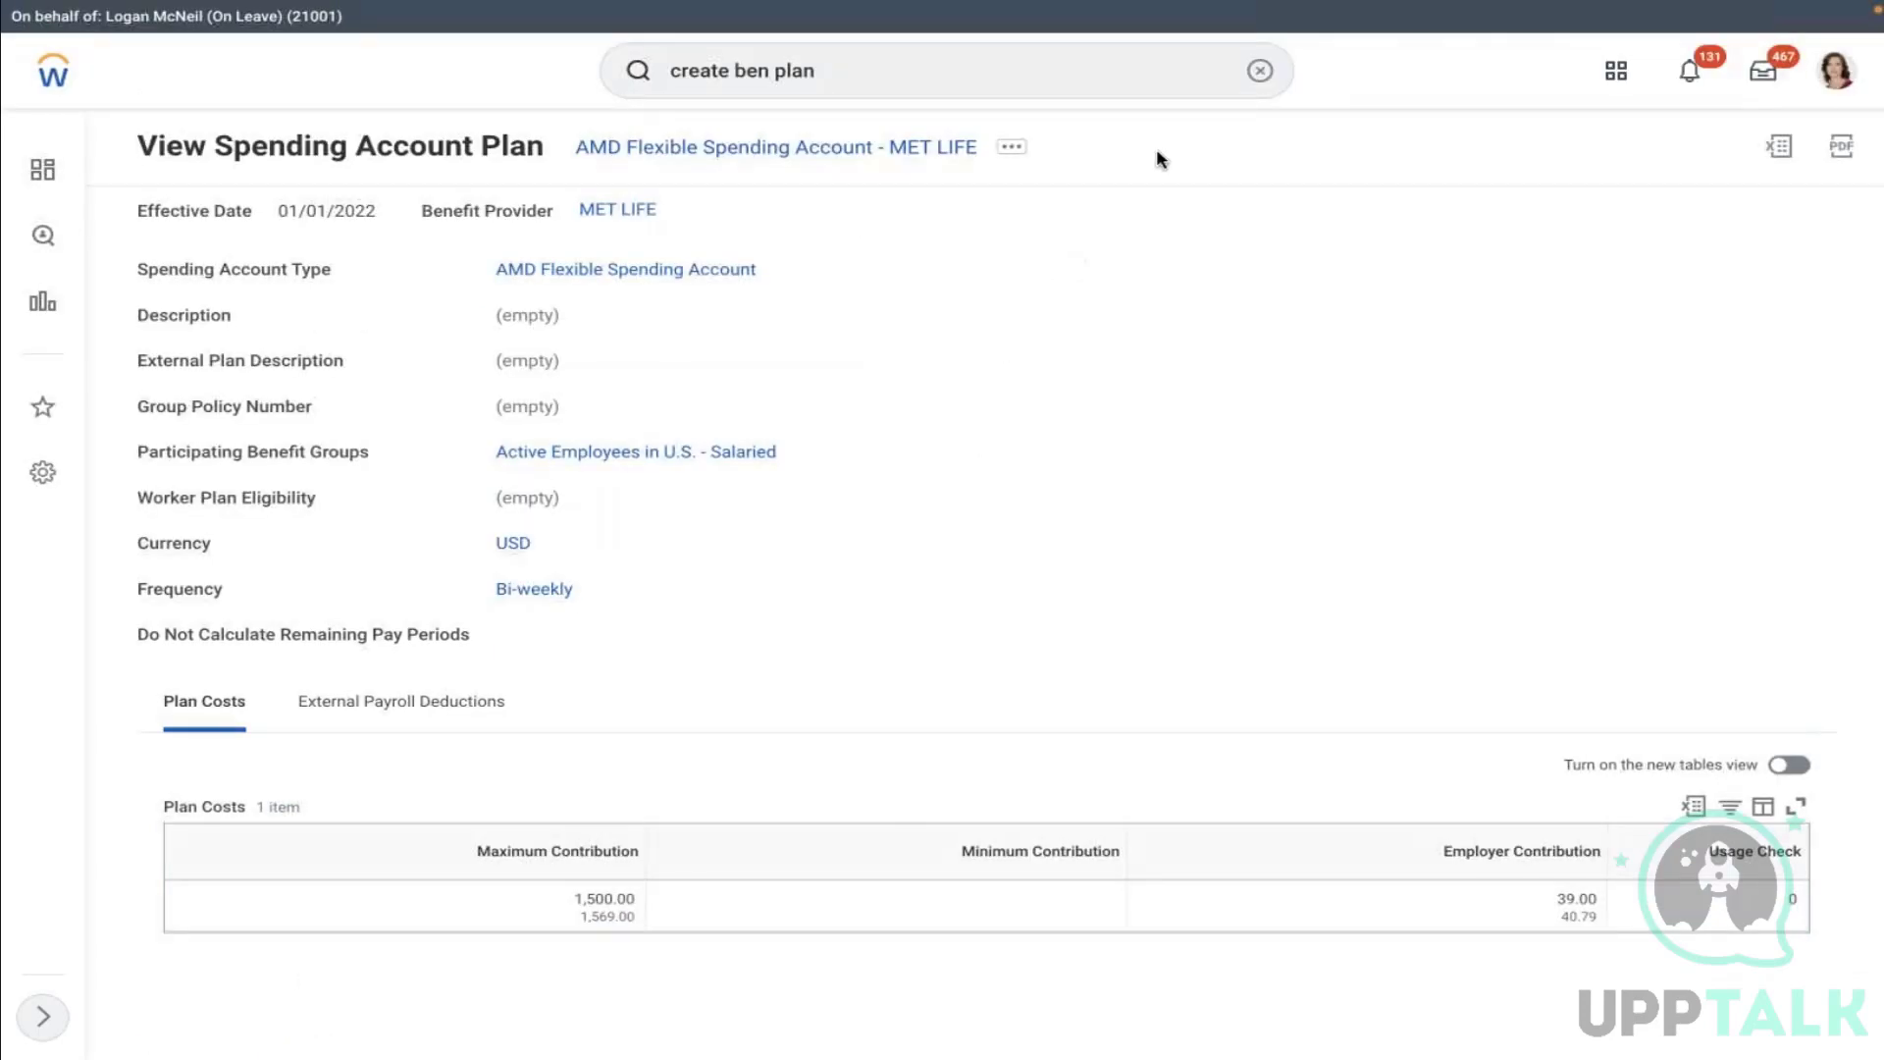
Open the AMD - Flexible Spending Account benefit event type for editing through the Edit Benefit Event Type task
left_click(1260, 70)
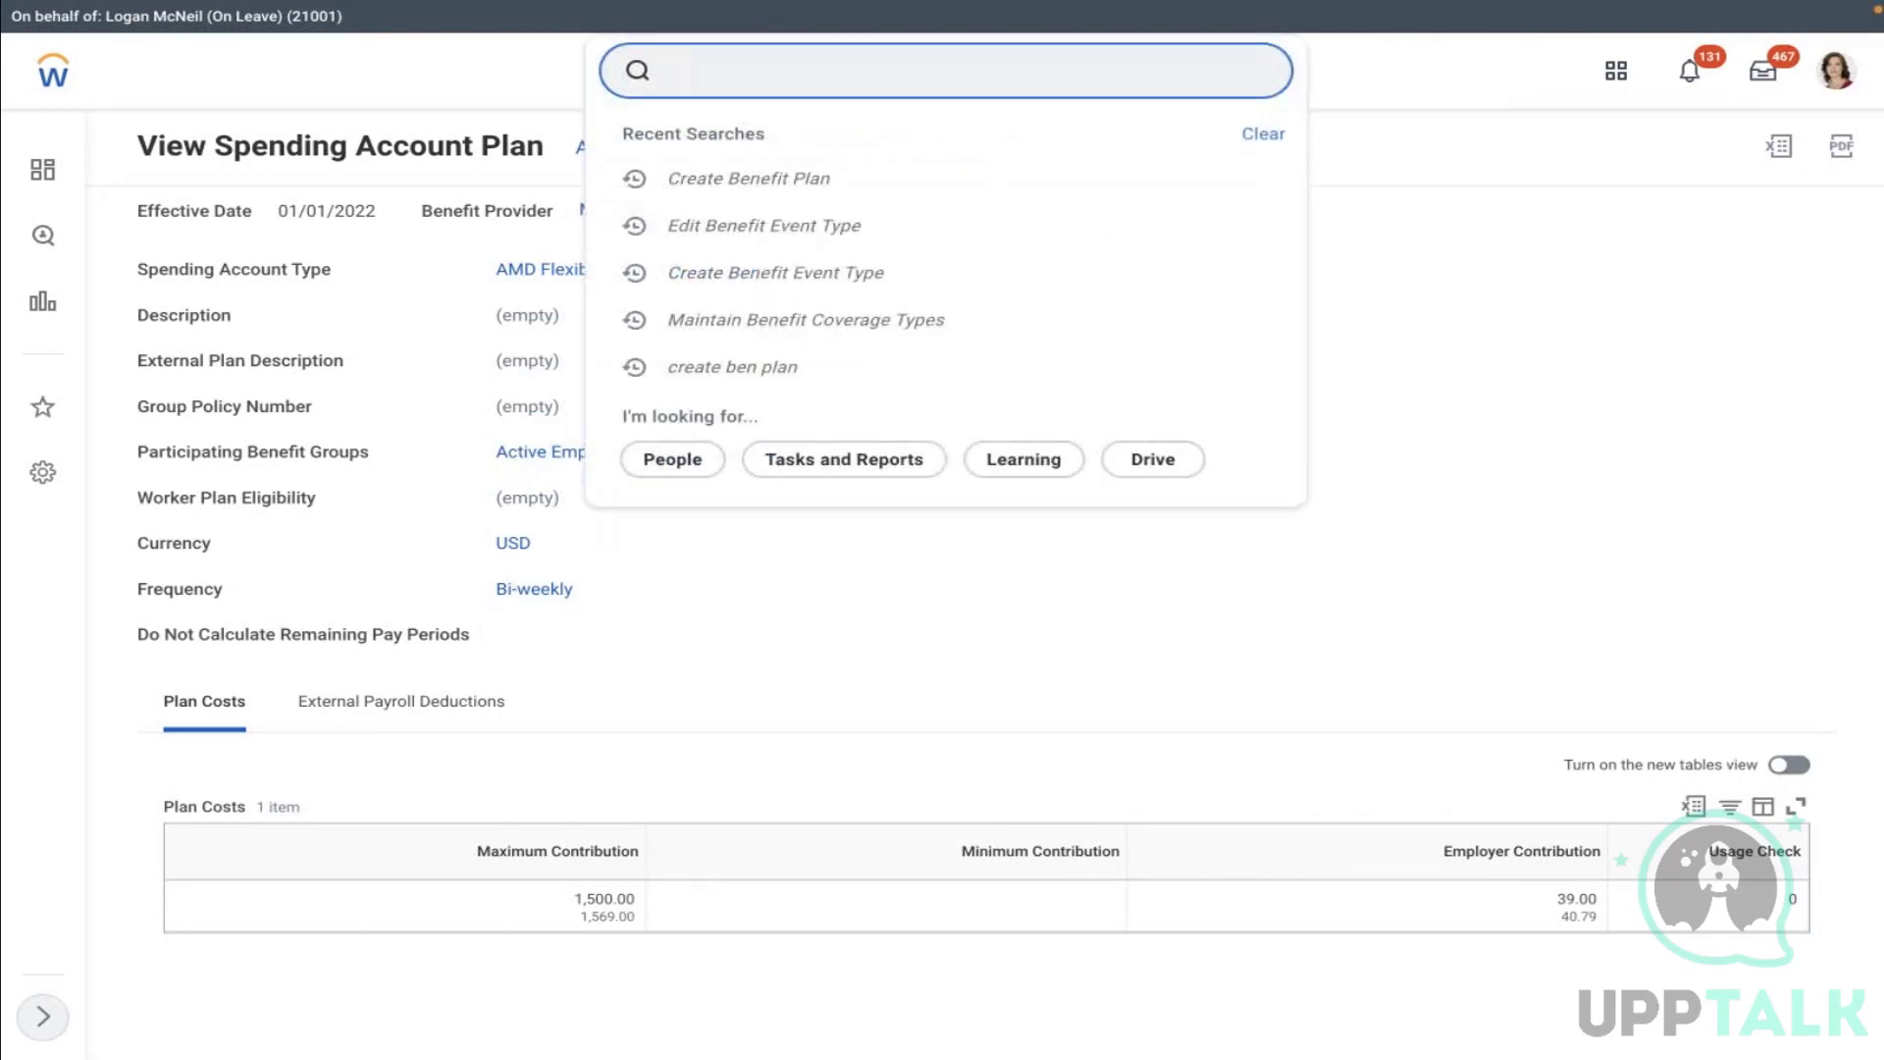
type("edit ben event")
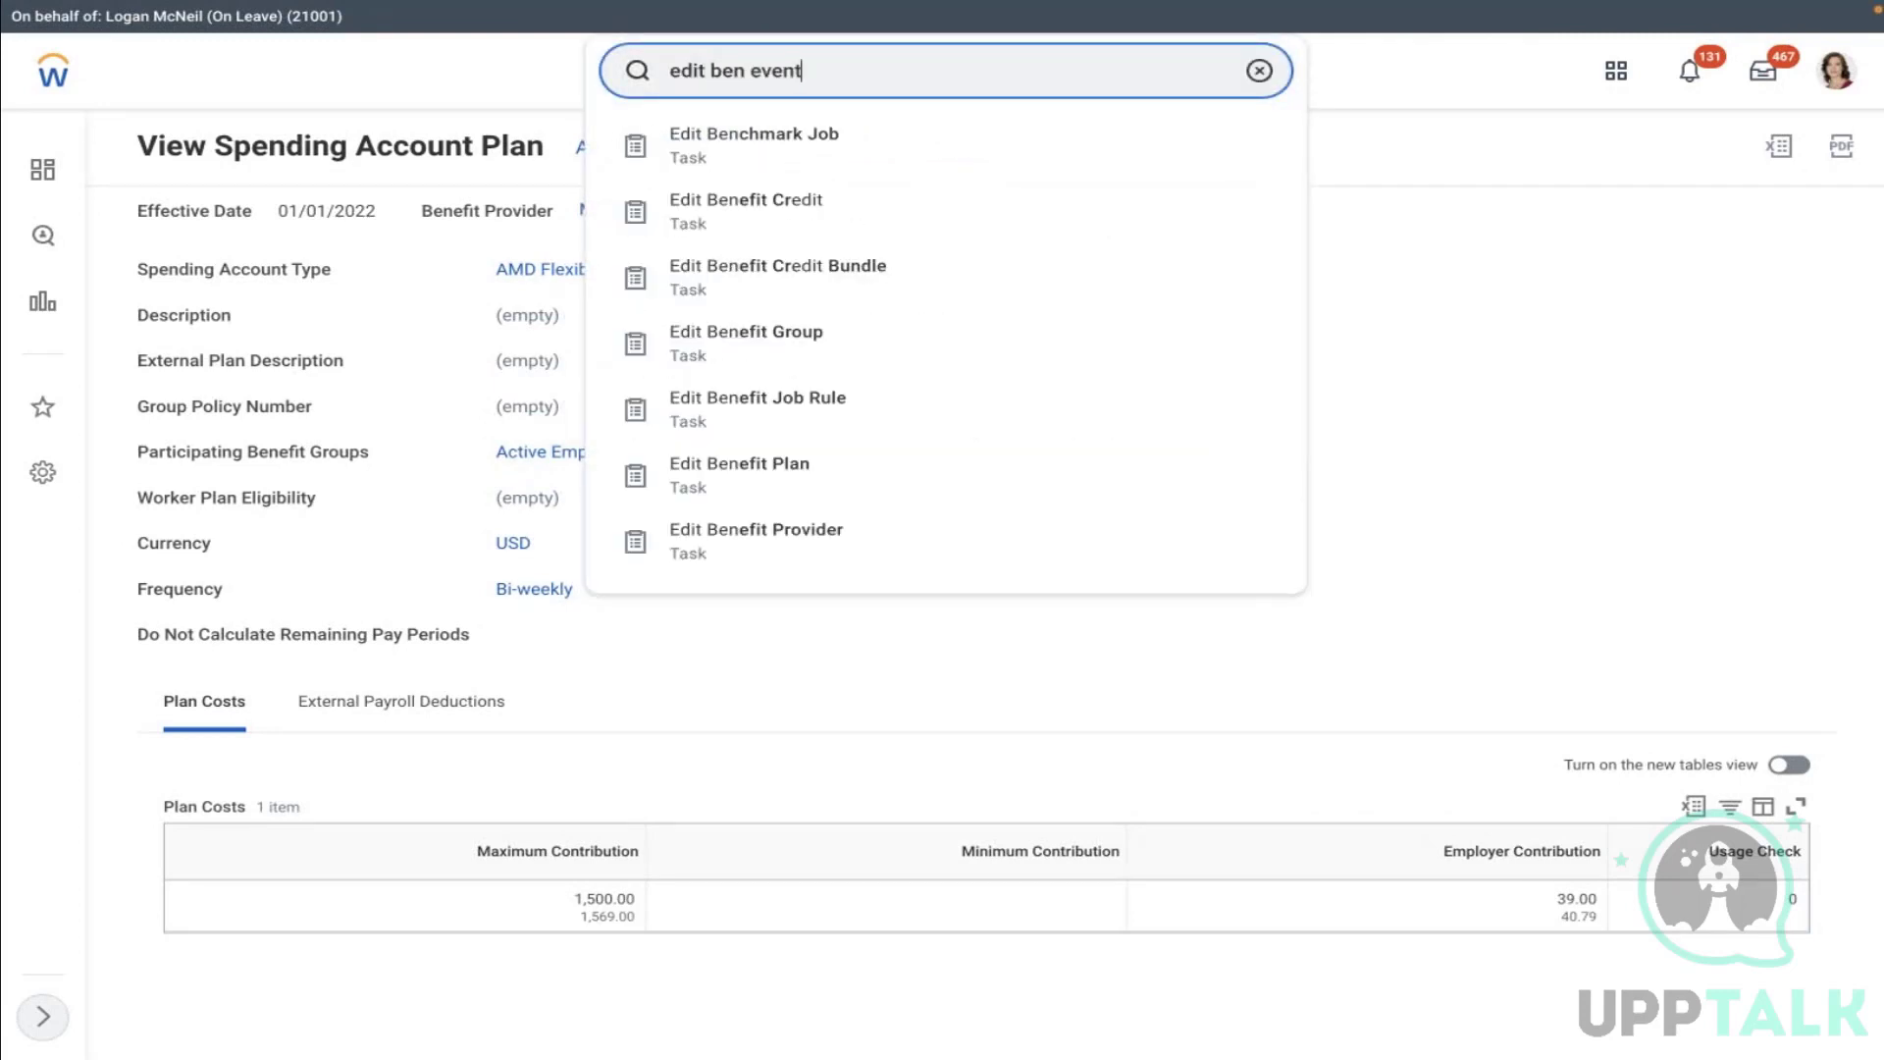
left_click(880, 151)
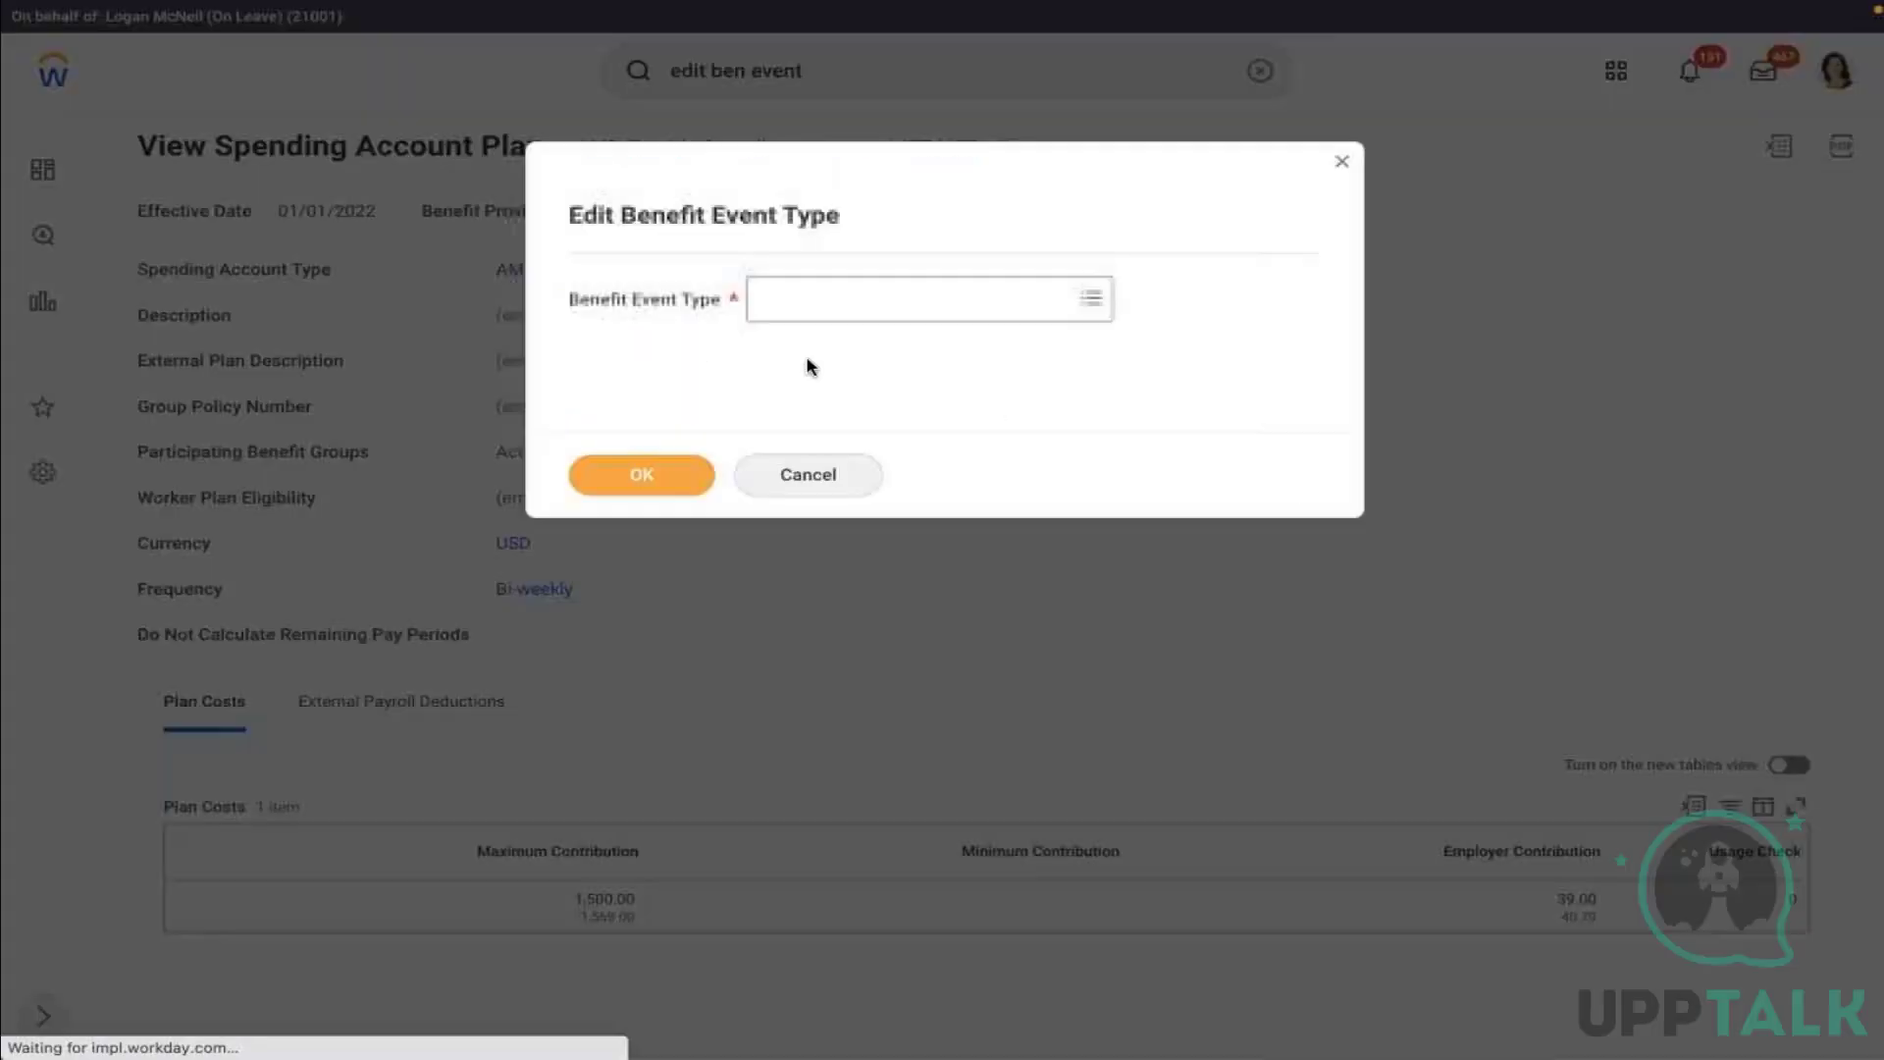
left_click(826, 311)
type("amd")
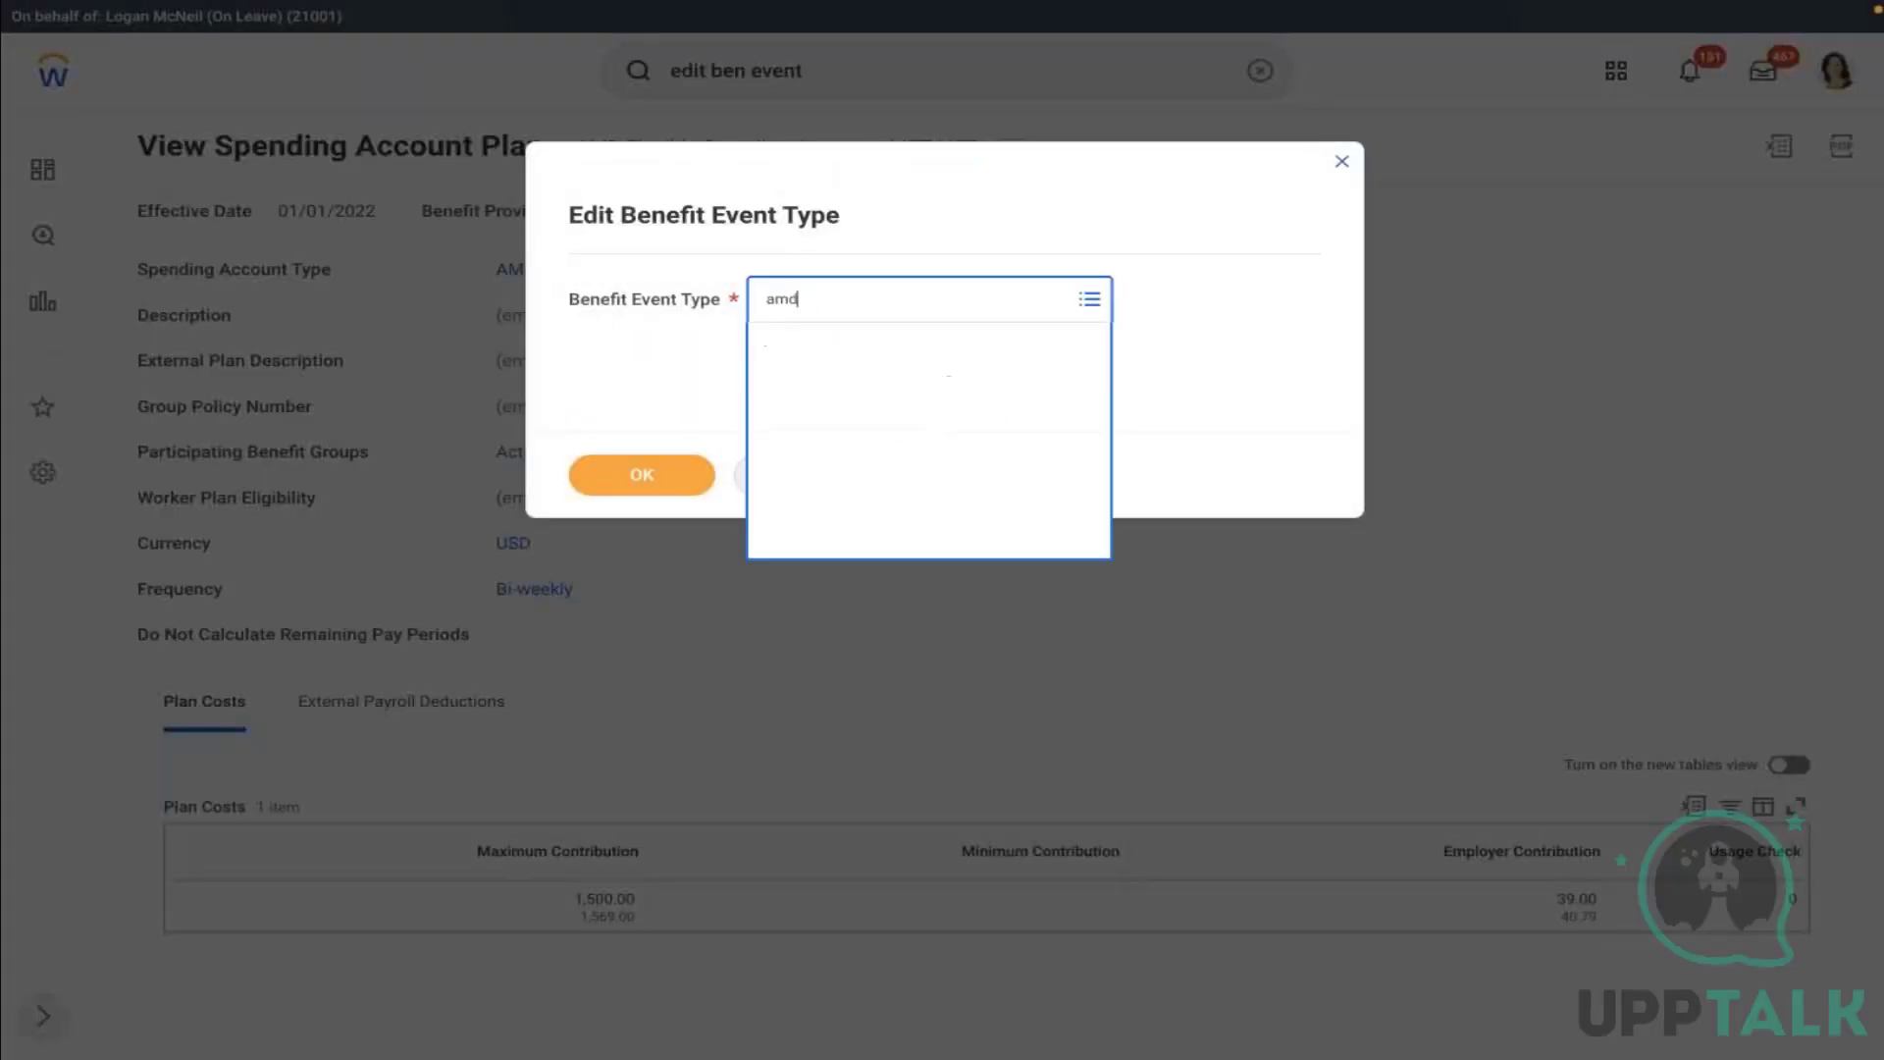
key("Return")
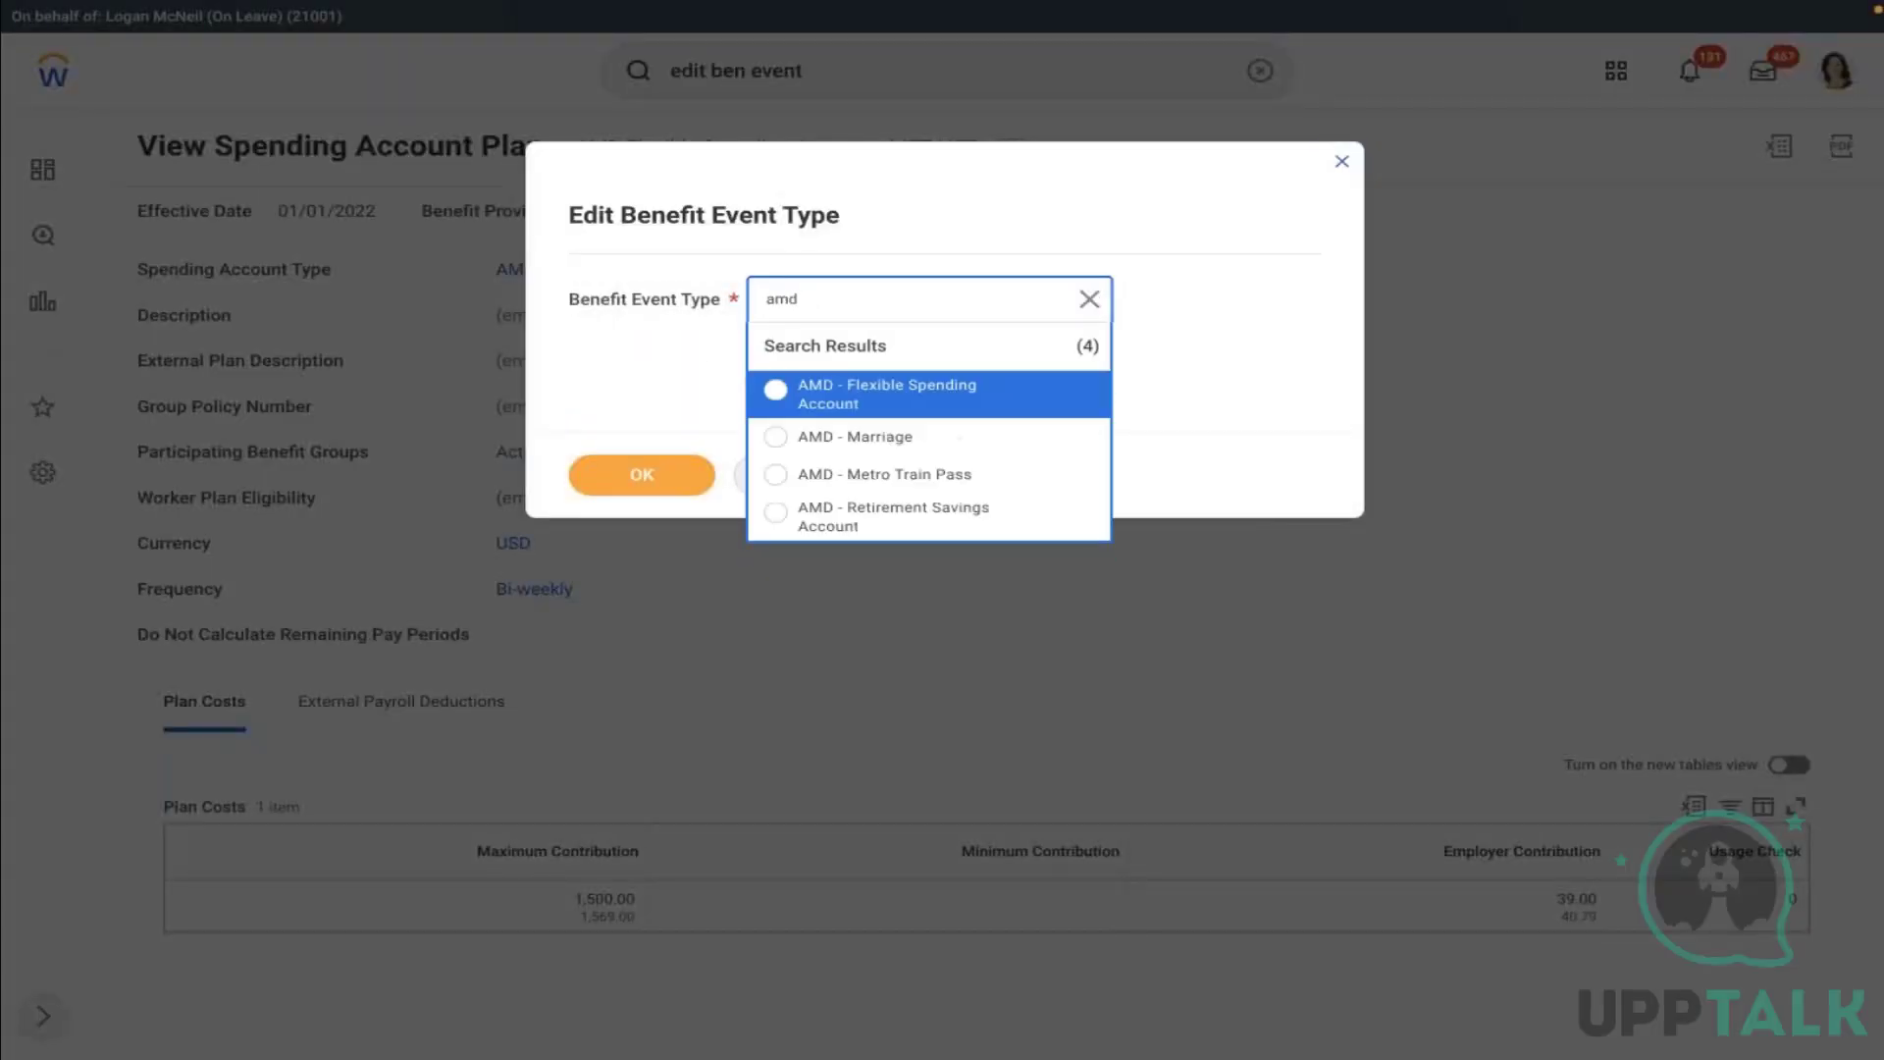
left_click(799, 399)
key("Return")
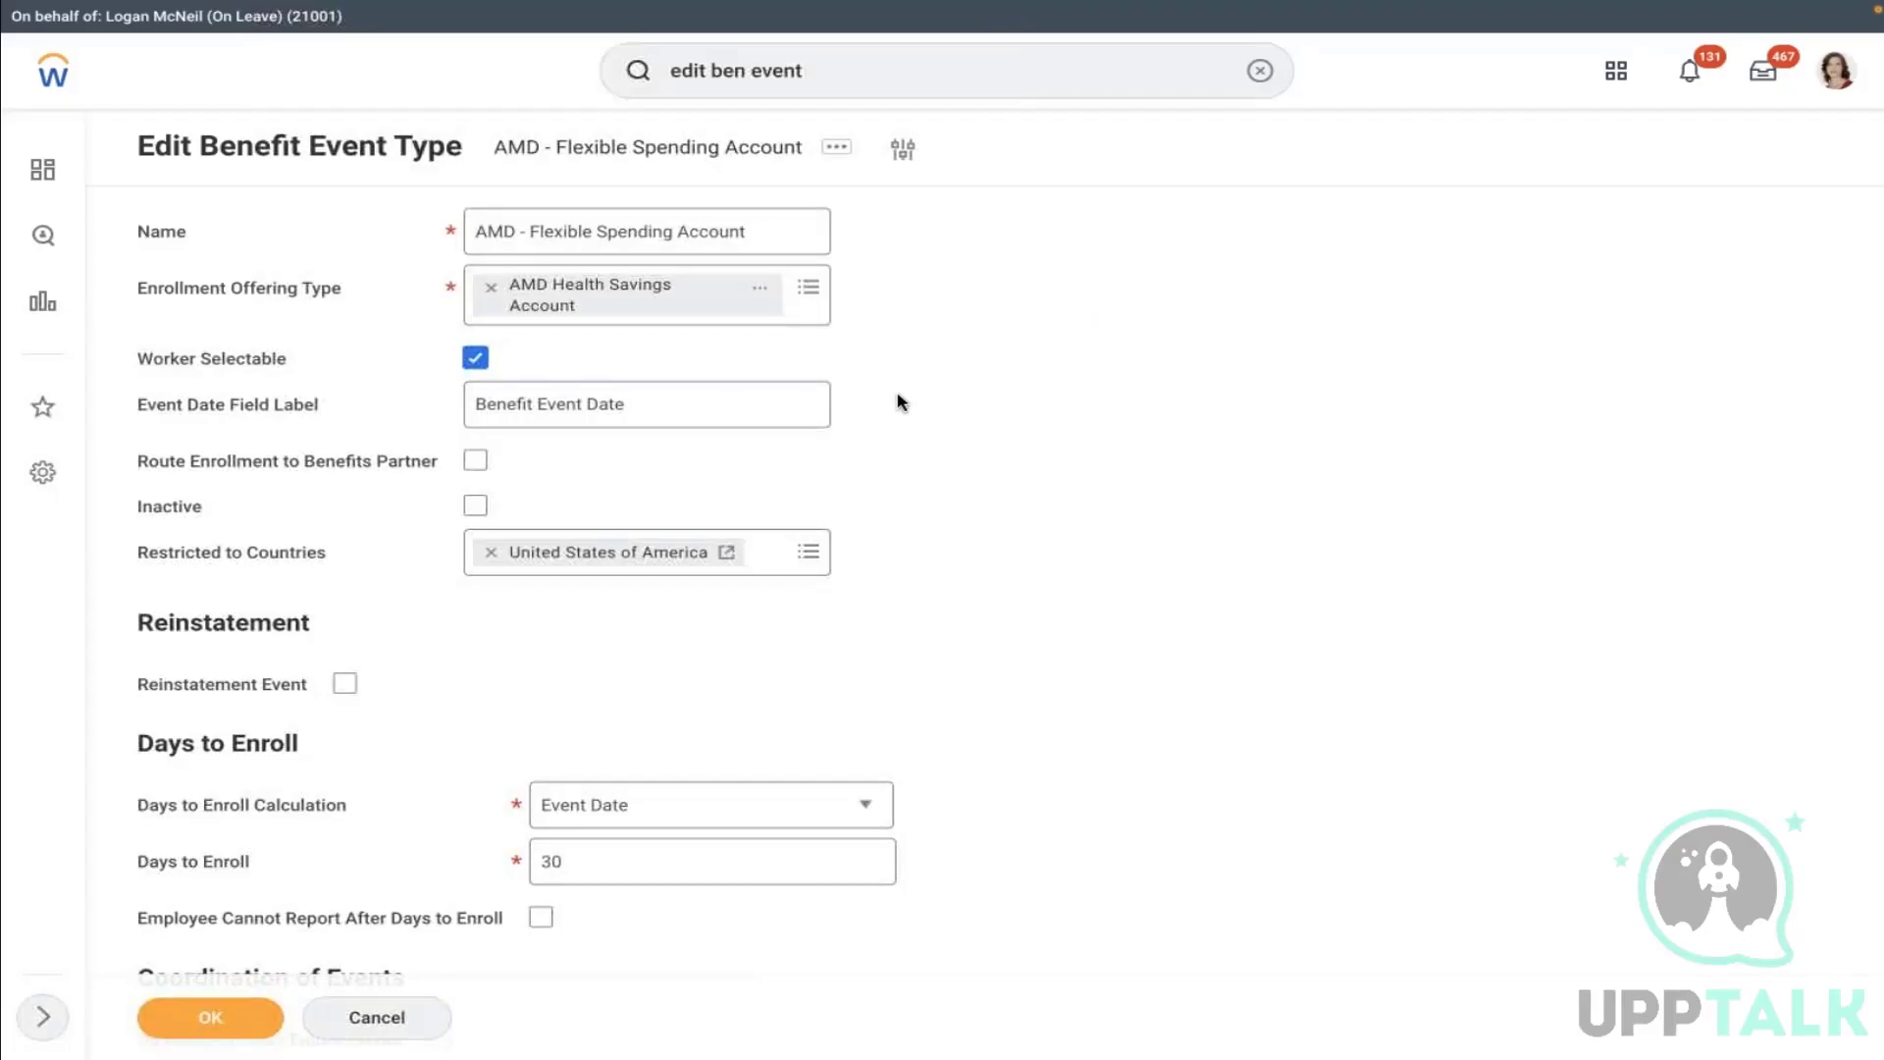
Add AMD Flexible Spending Account to the event type's enrollment offering types and save the event type
left_click(808, 289)
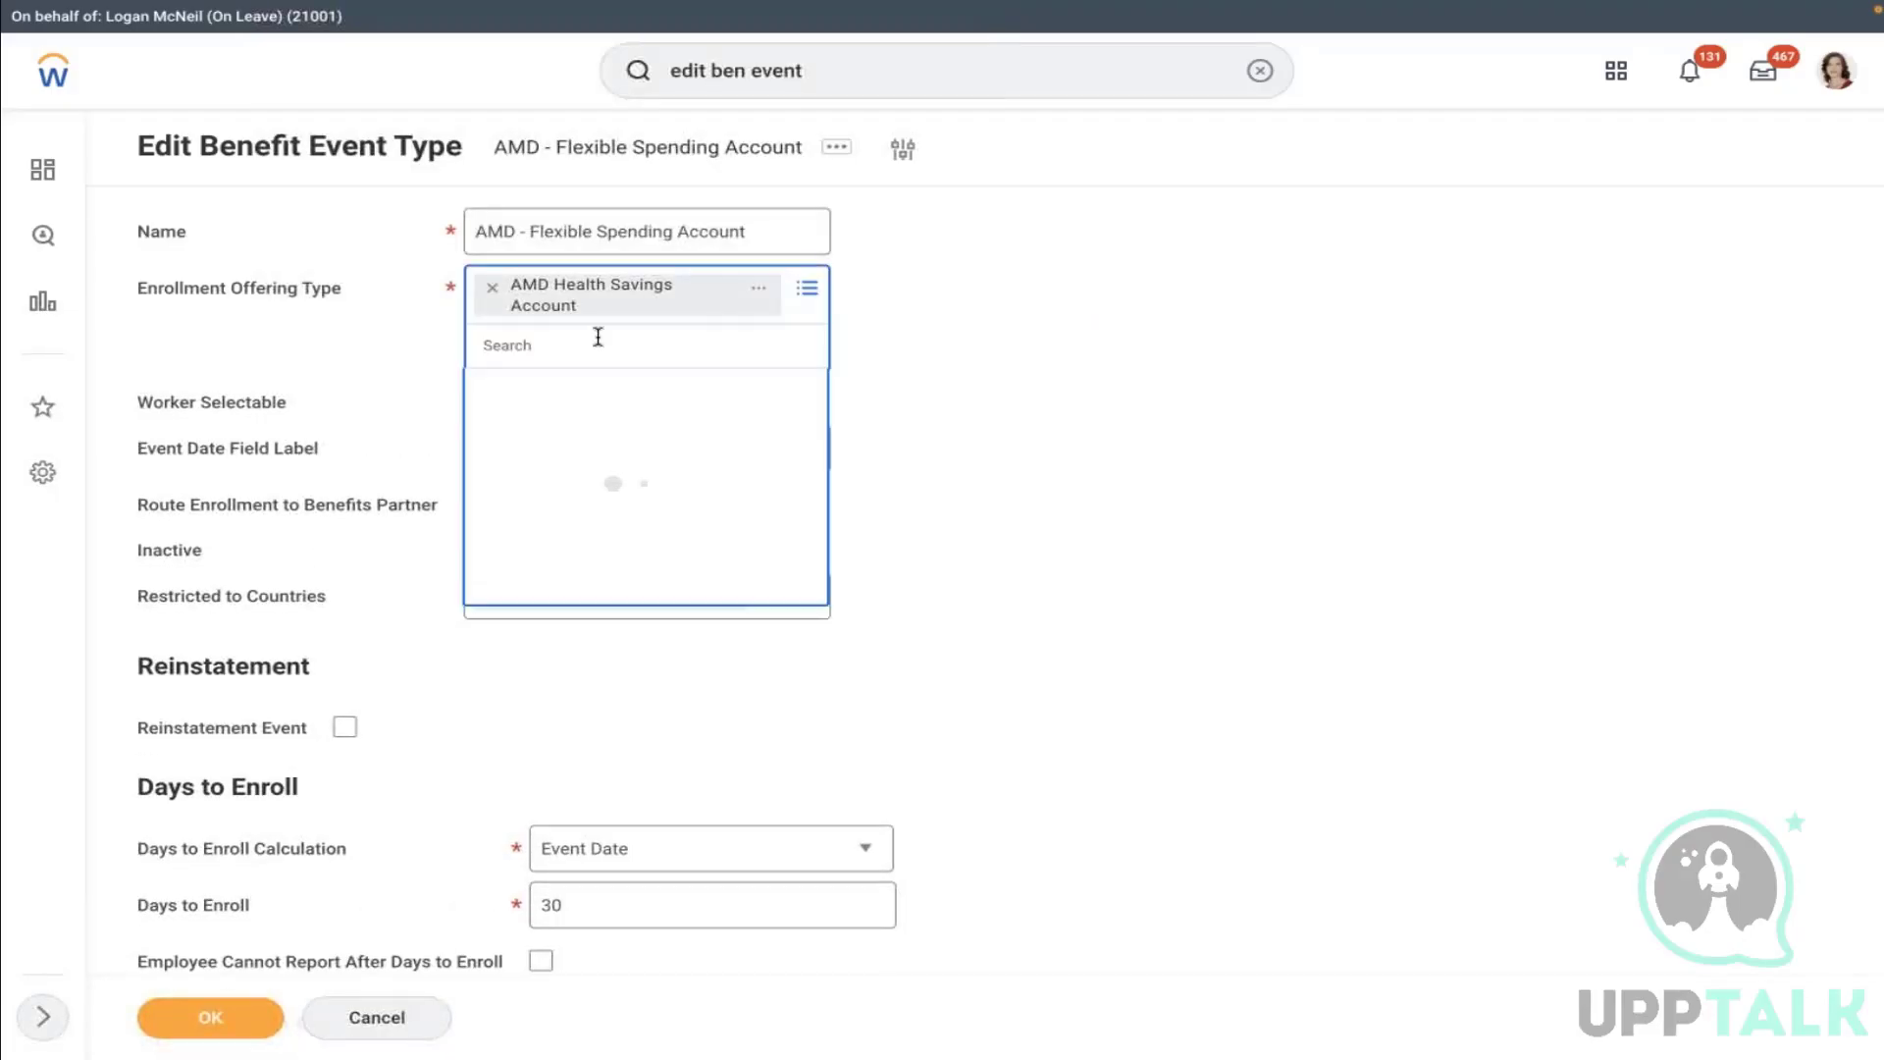
type("amd")
key("Return")
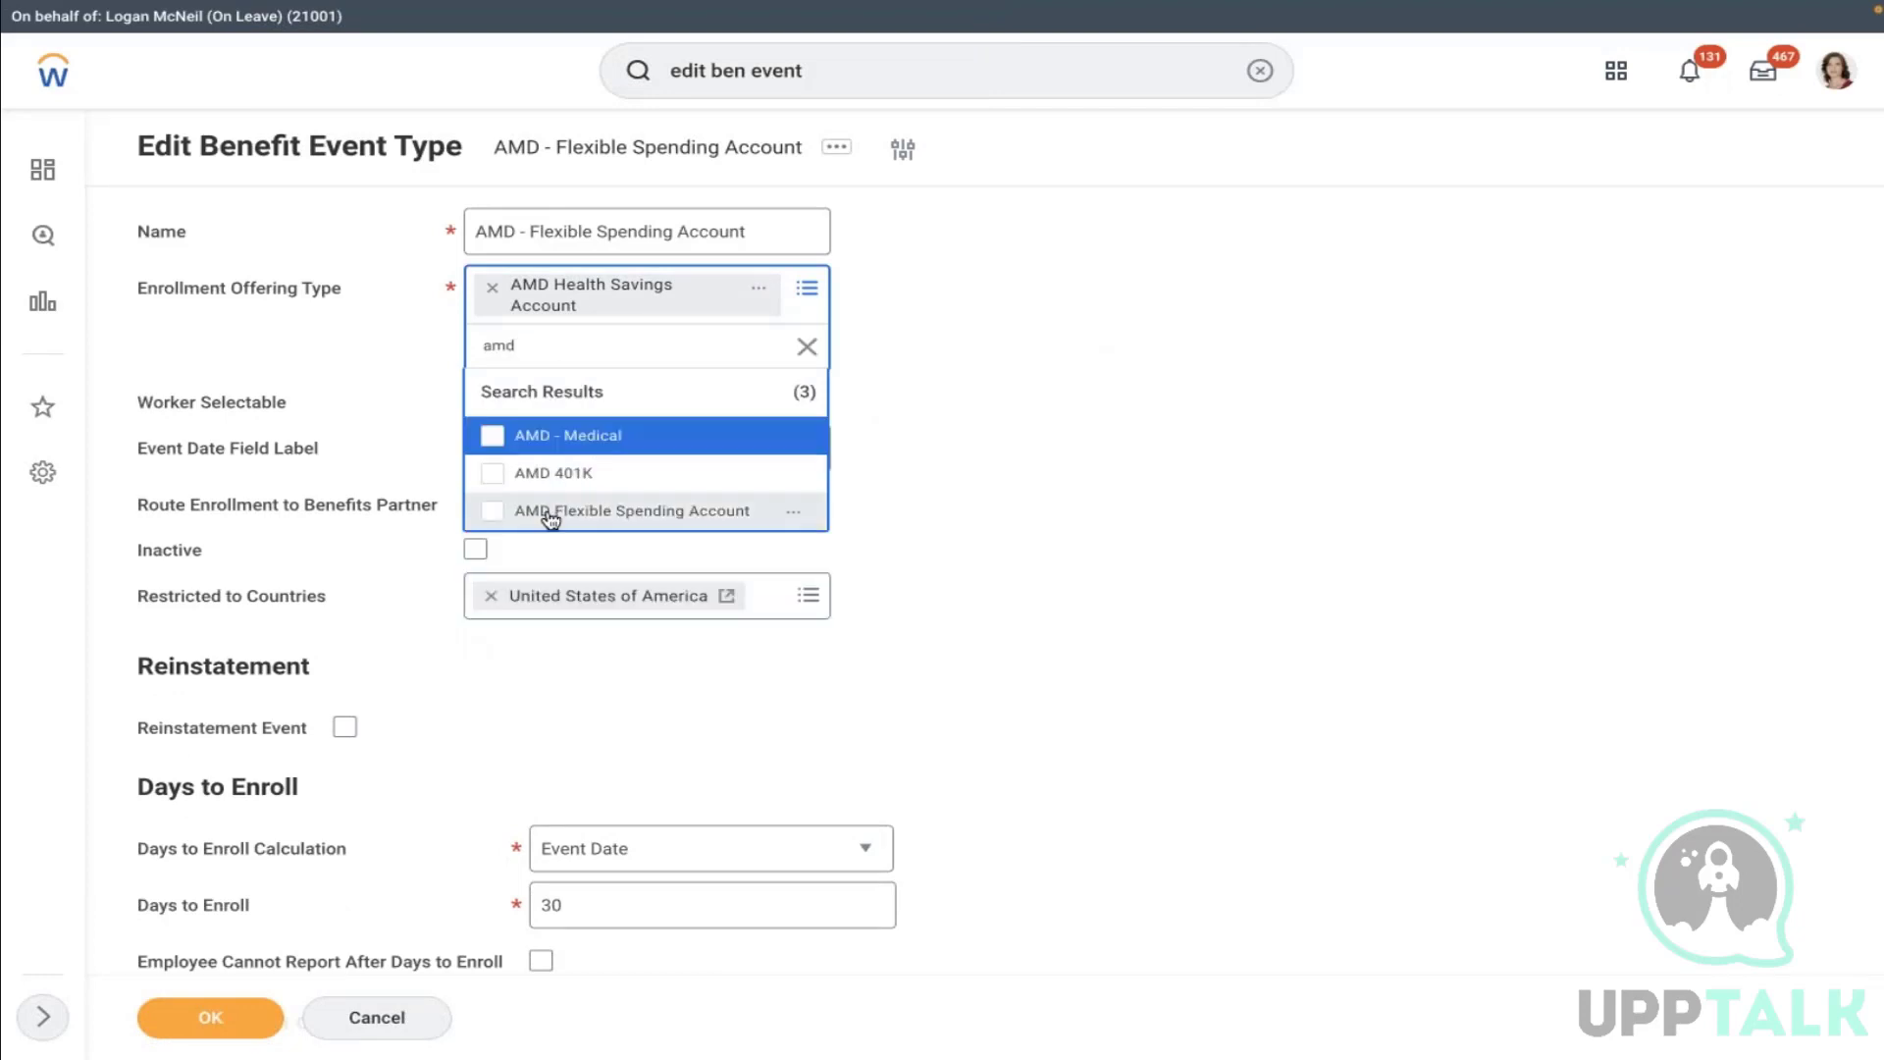
left_click(550, 510)
left_click(210, 1016)
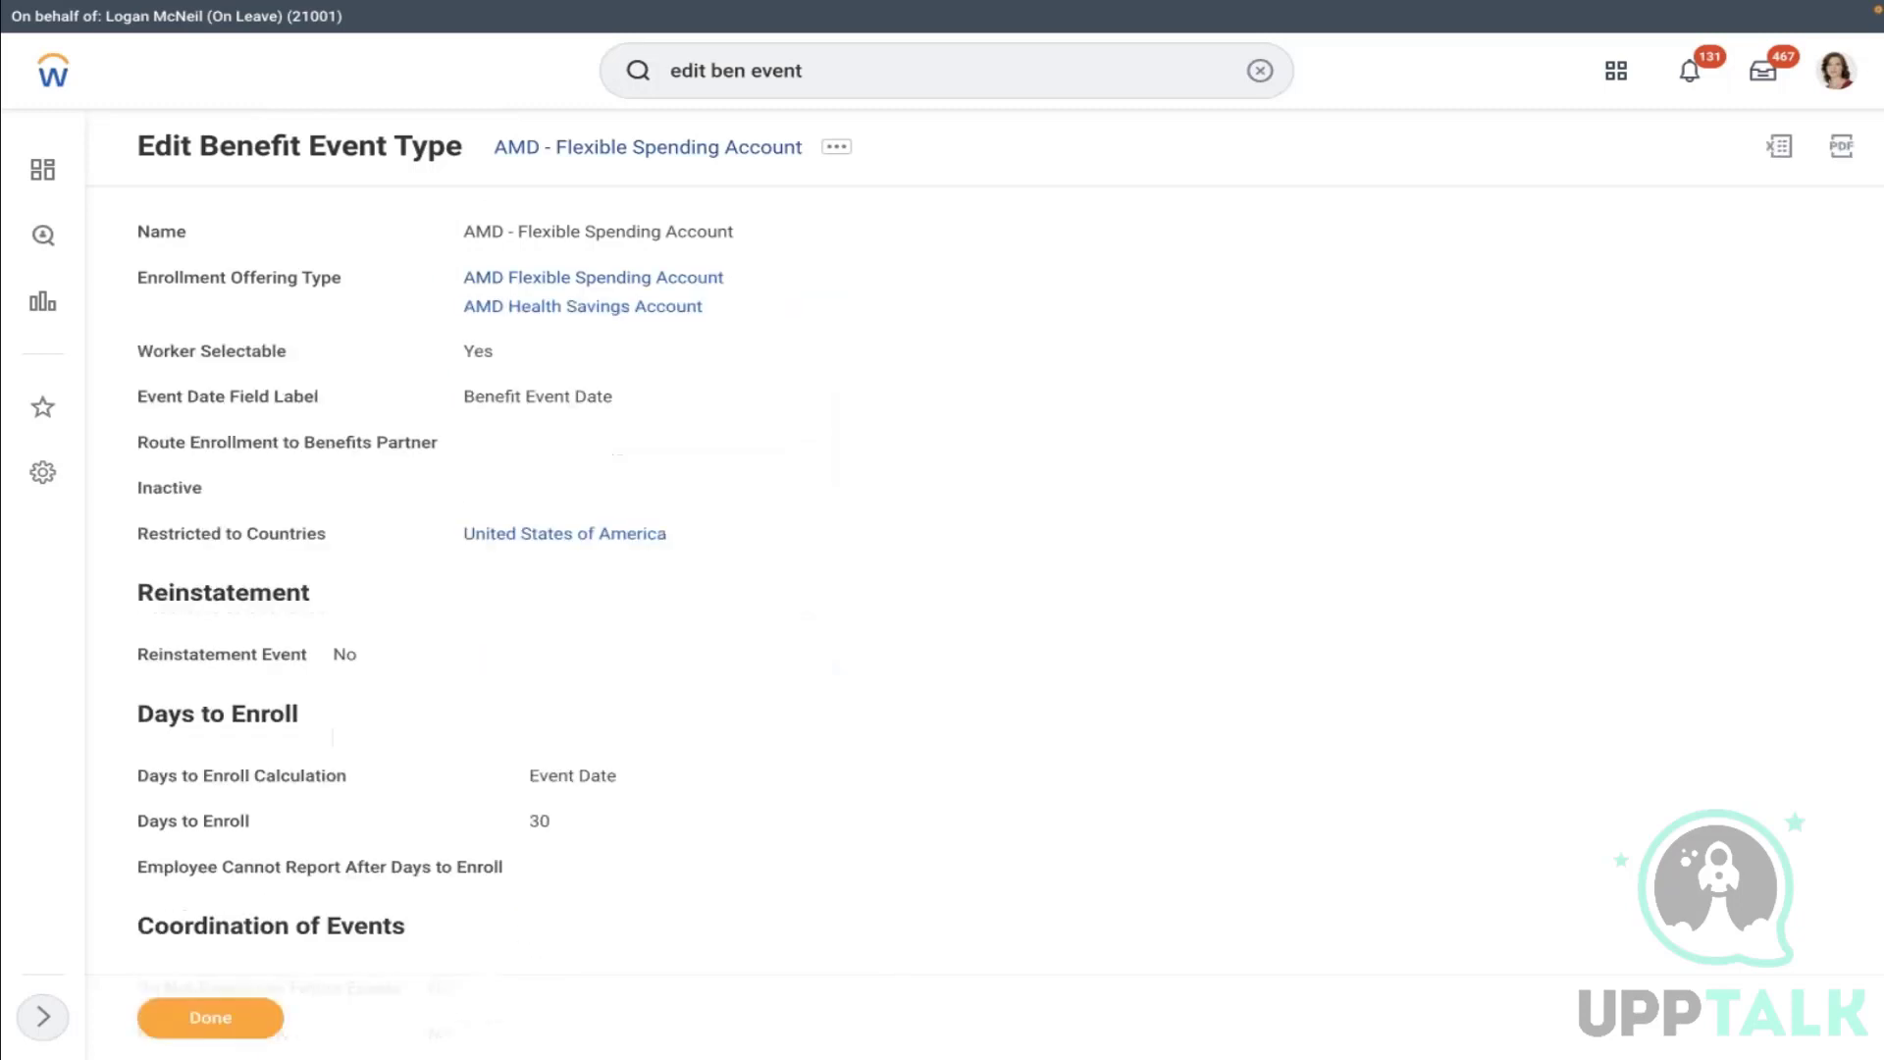
Open the rule named Enrollment Event Rule for editing through the Edit Enrollment Event Rule task, with effective date 01/01/2022
left_click(1259, 71)
type("edit e")
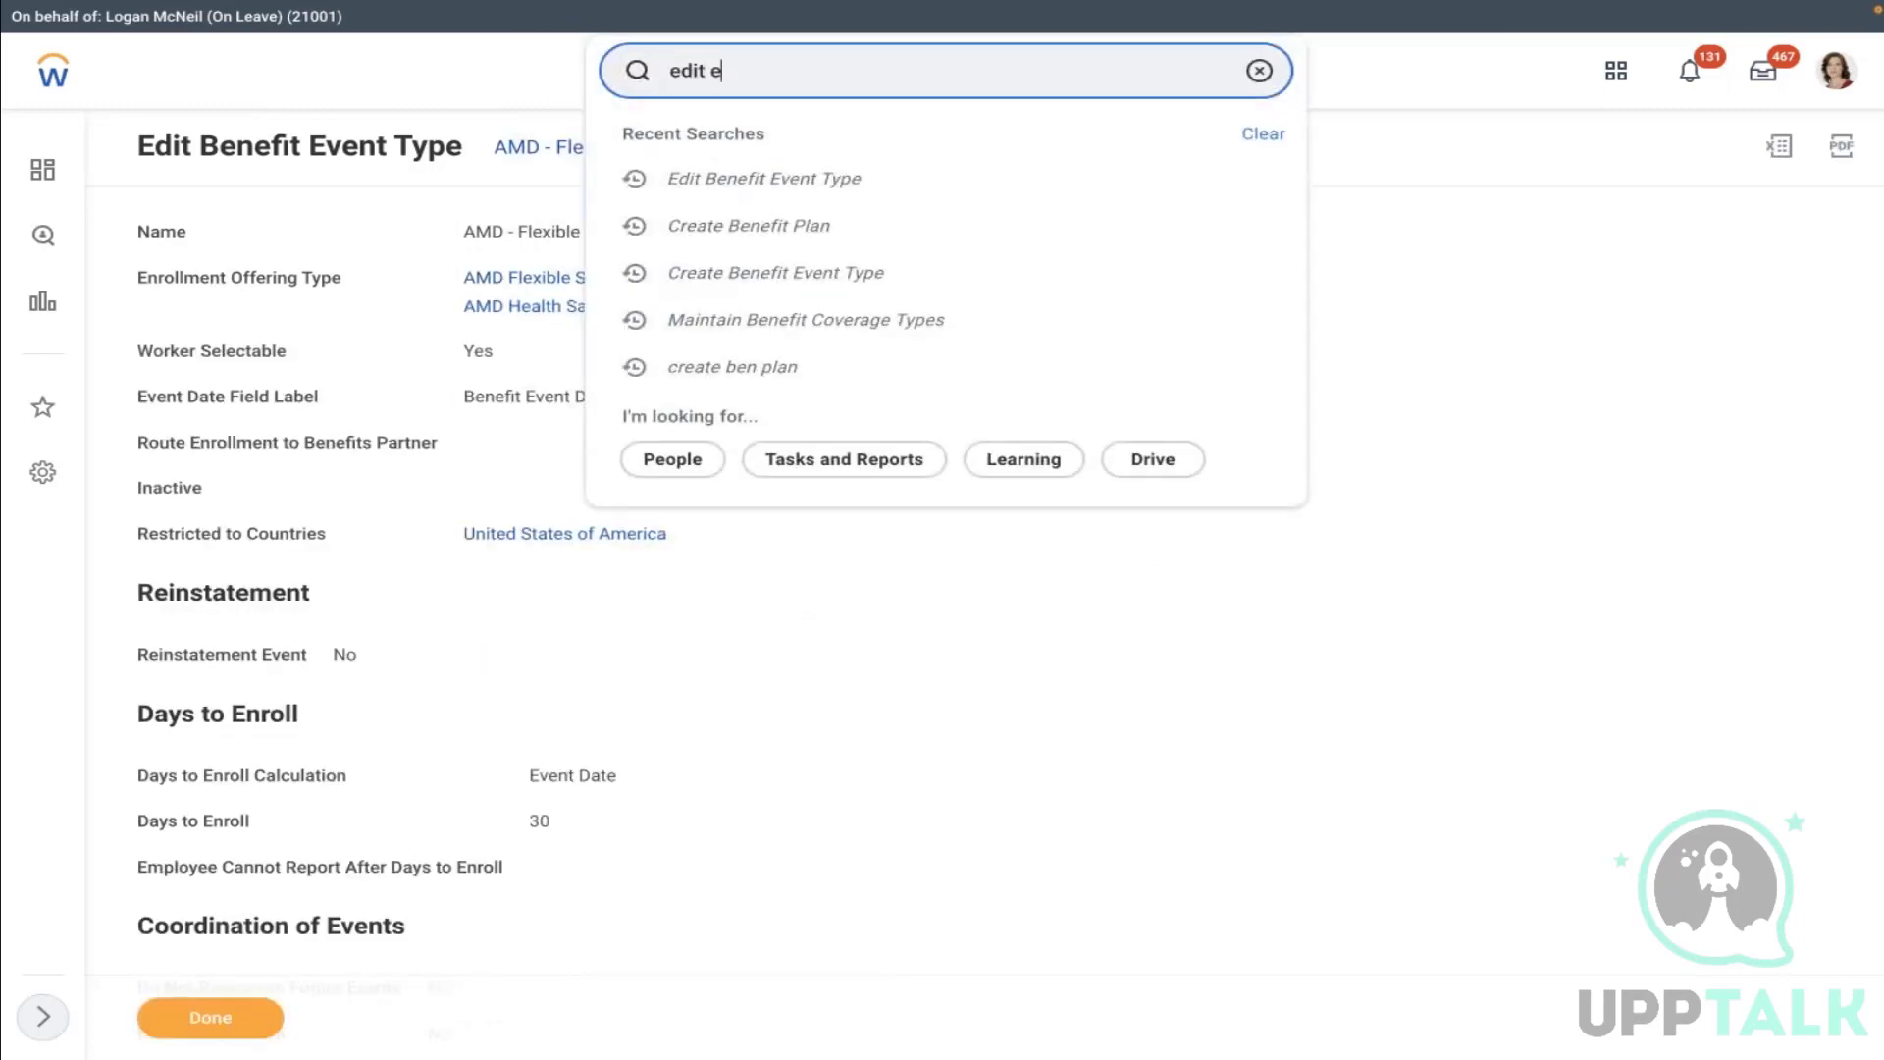
type("nroll")
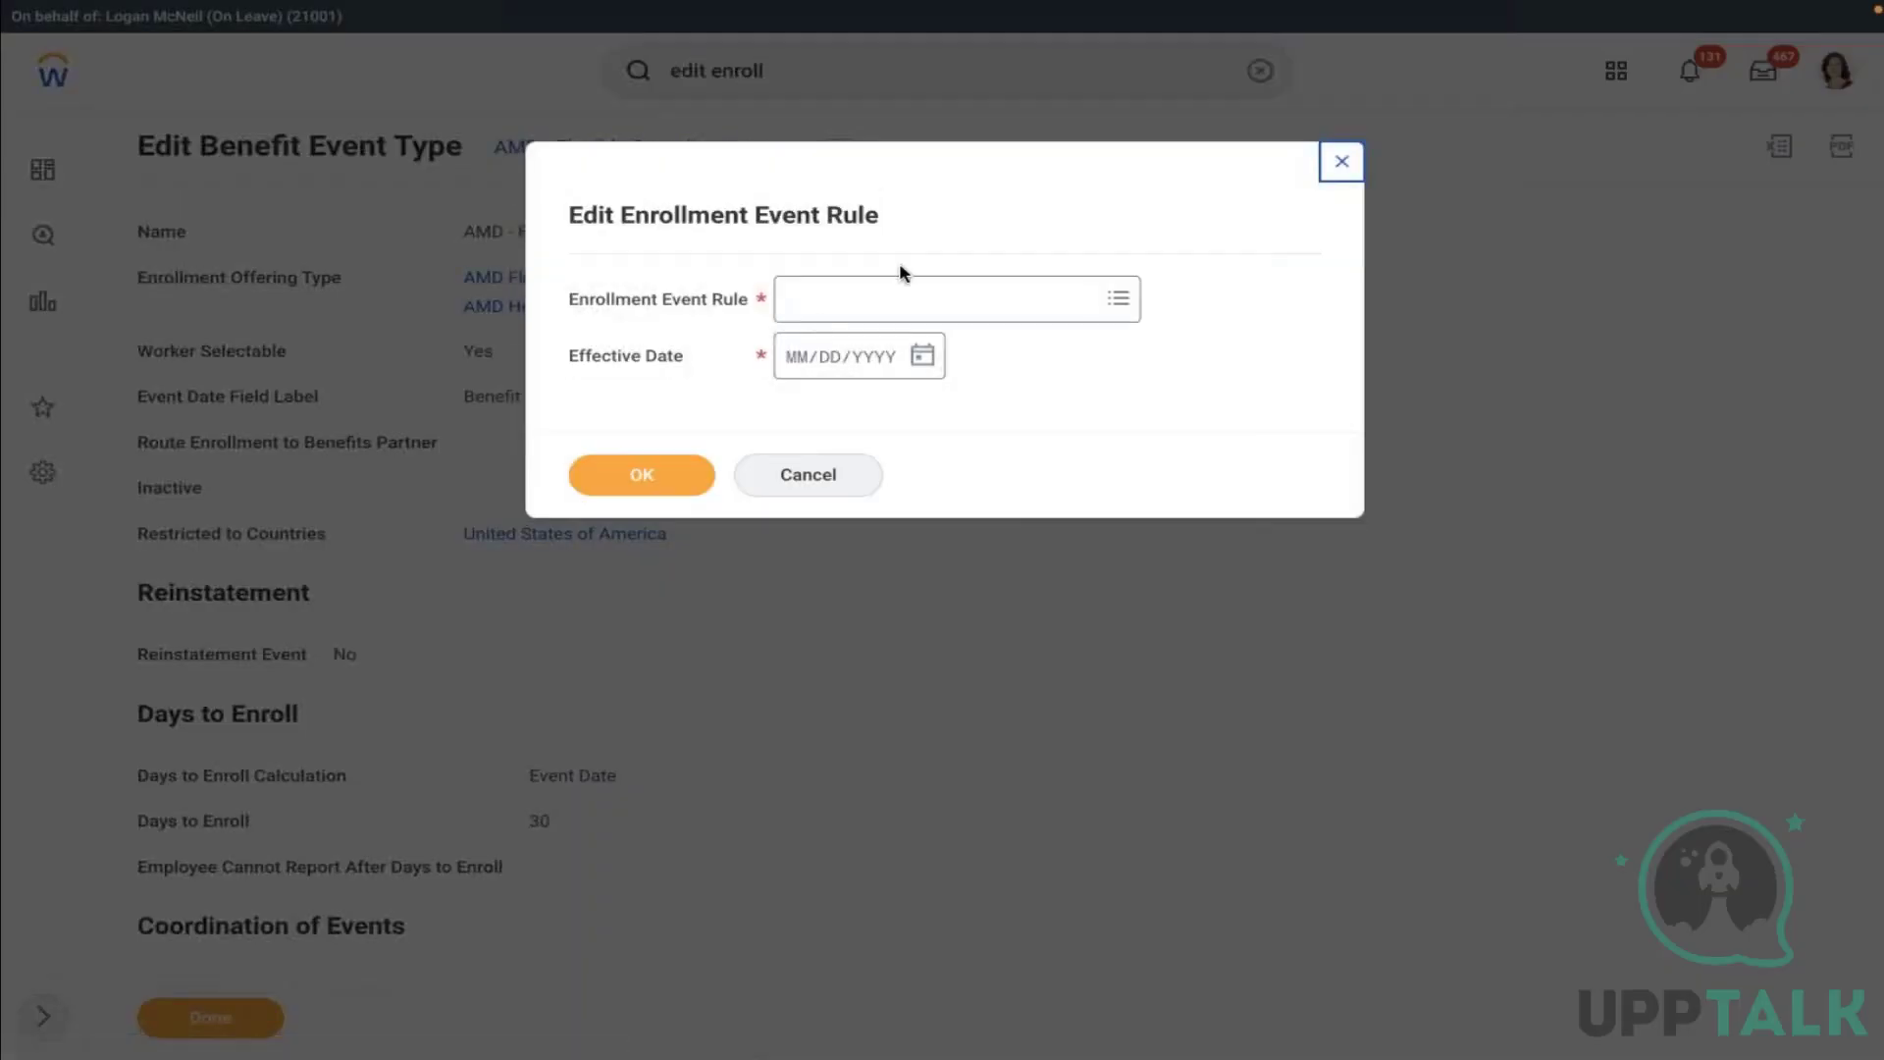
left_click(871, 299)
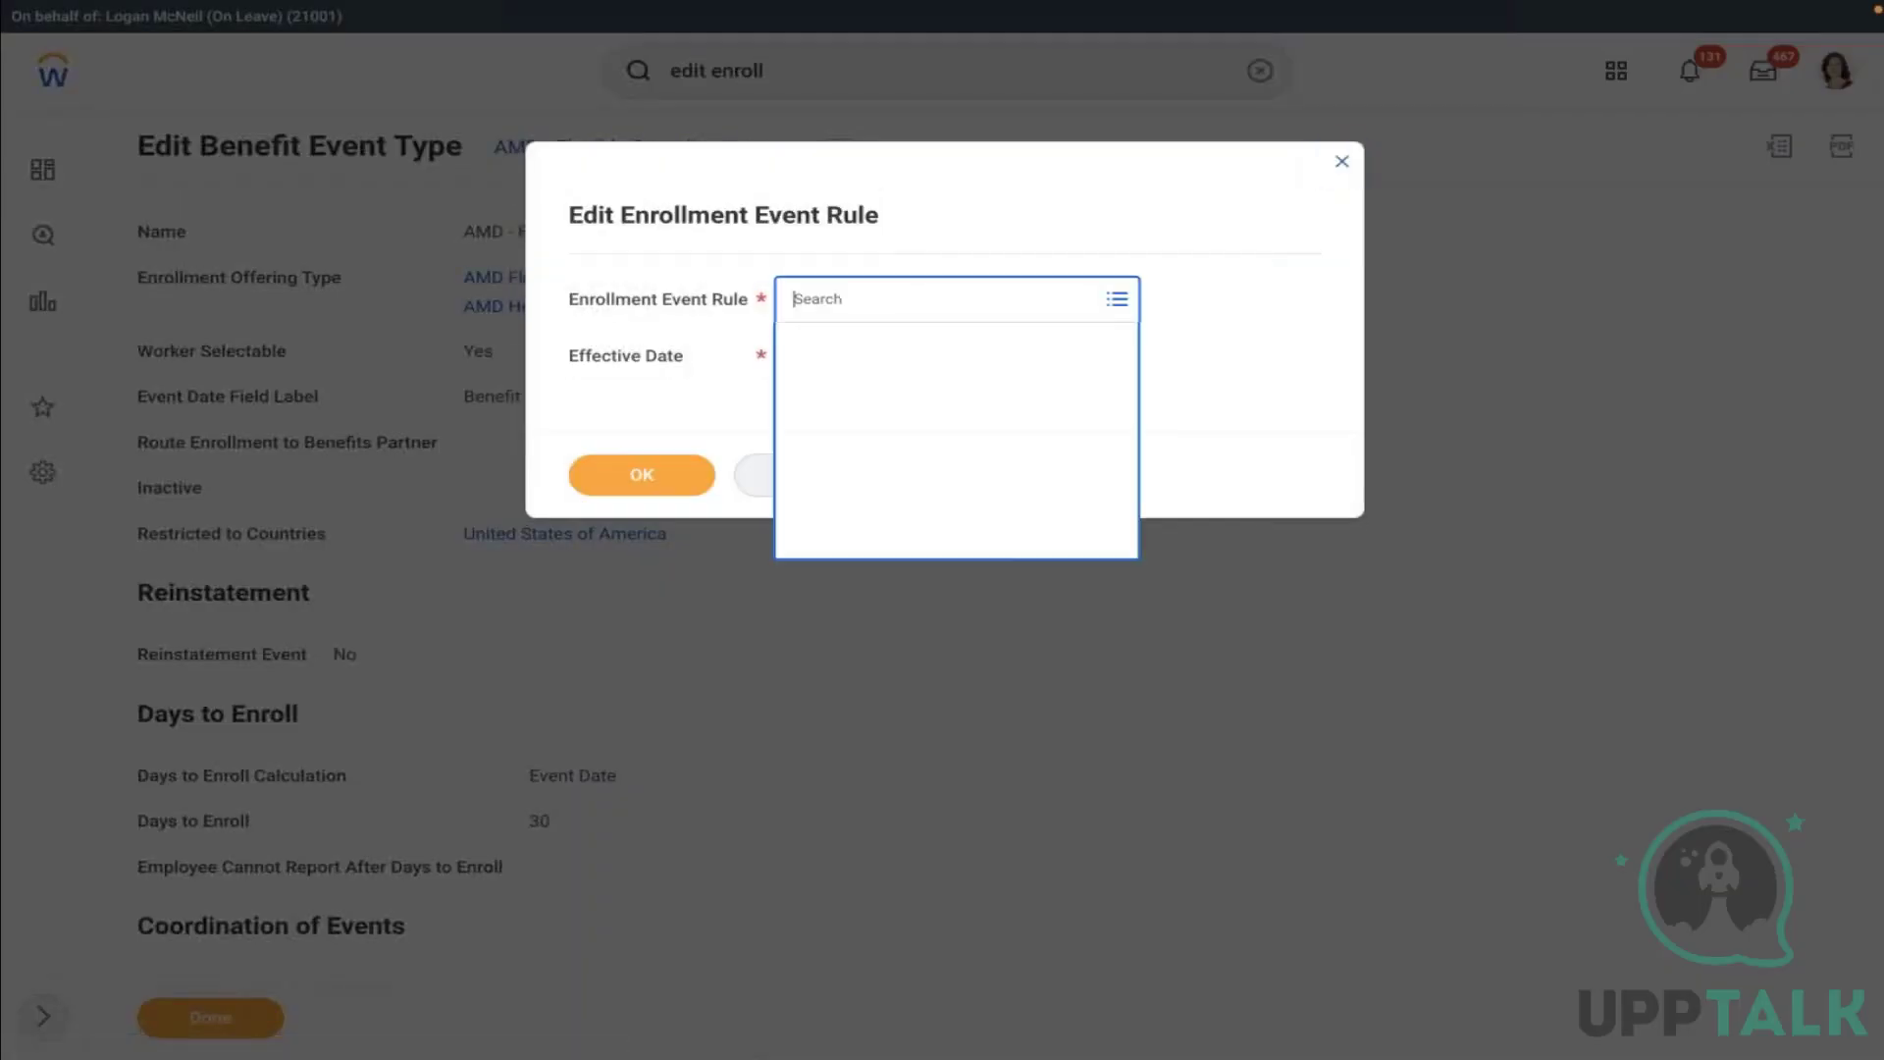
type("am")
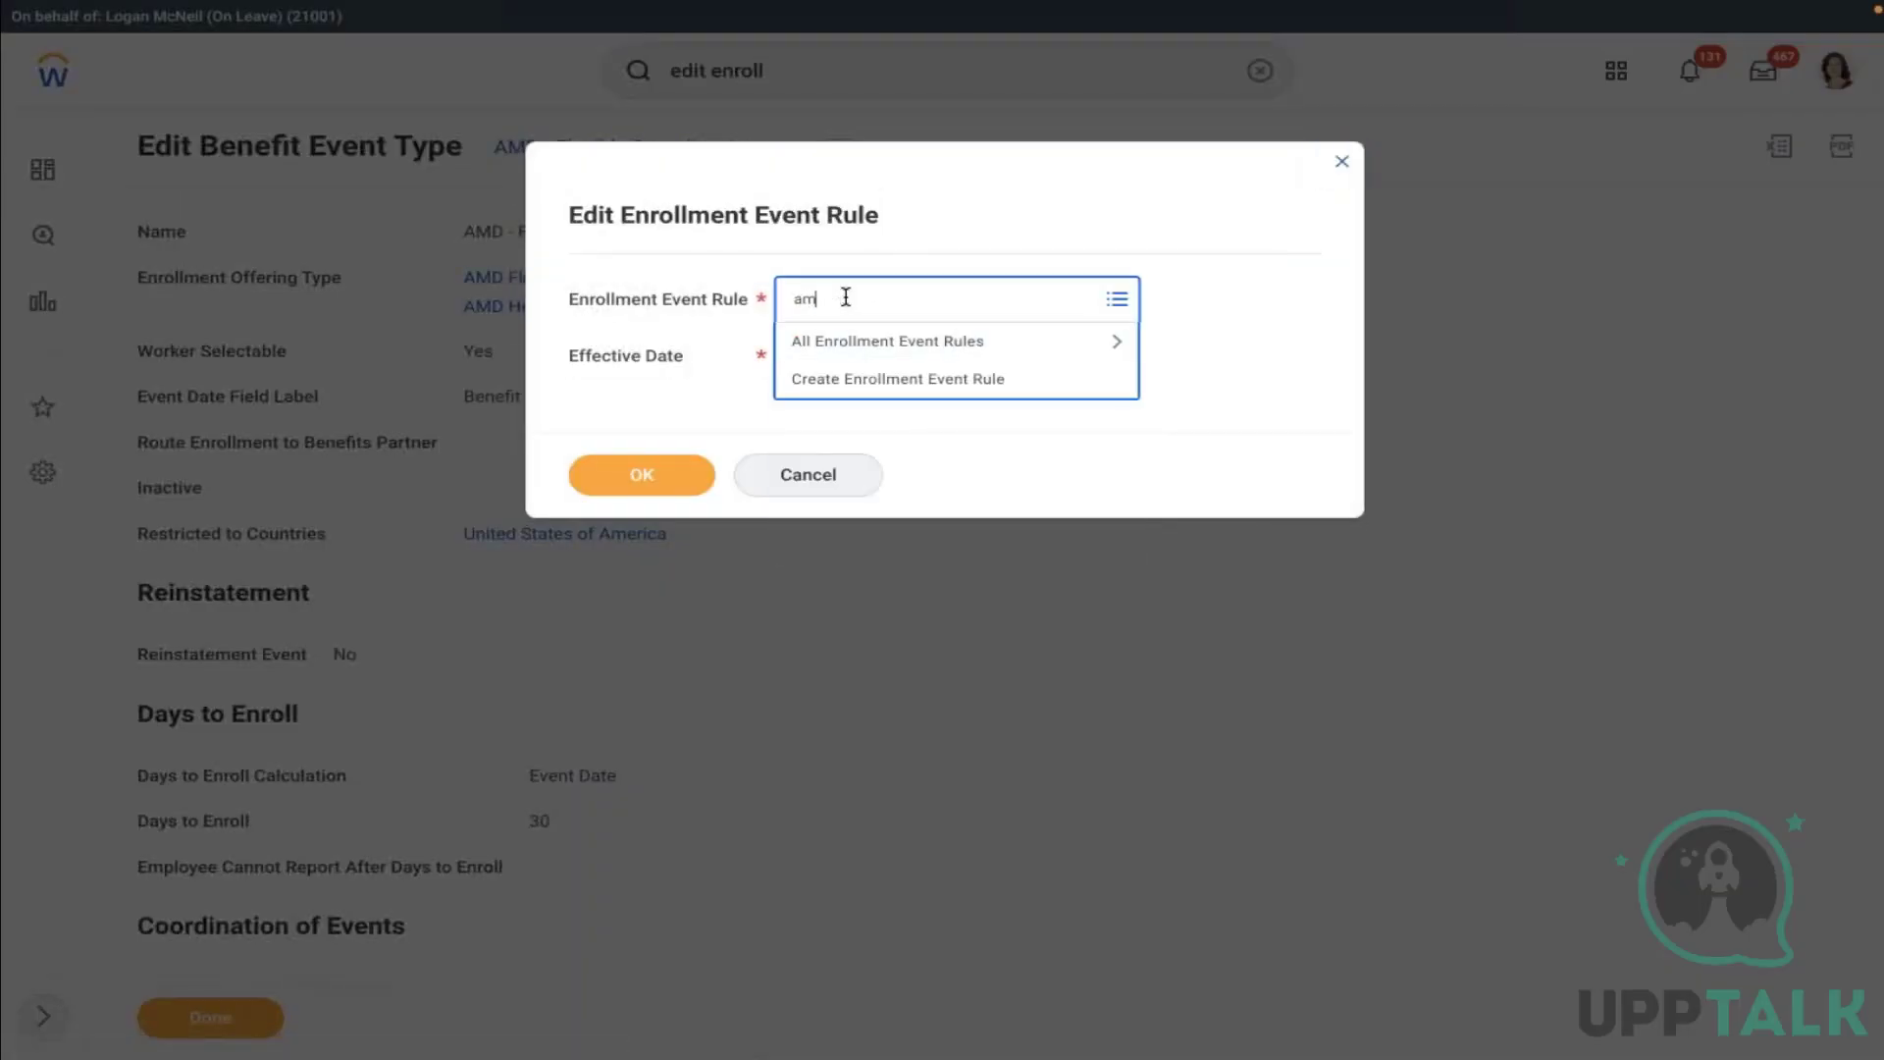
left_click(854, 344)
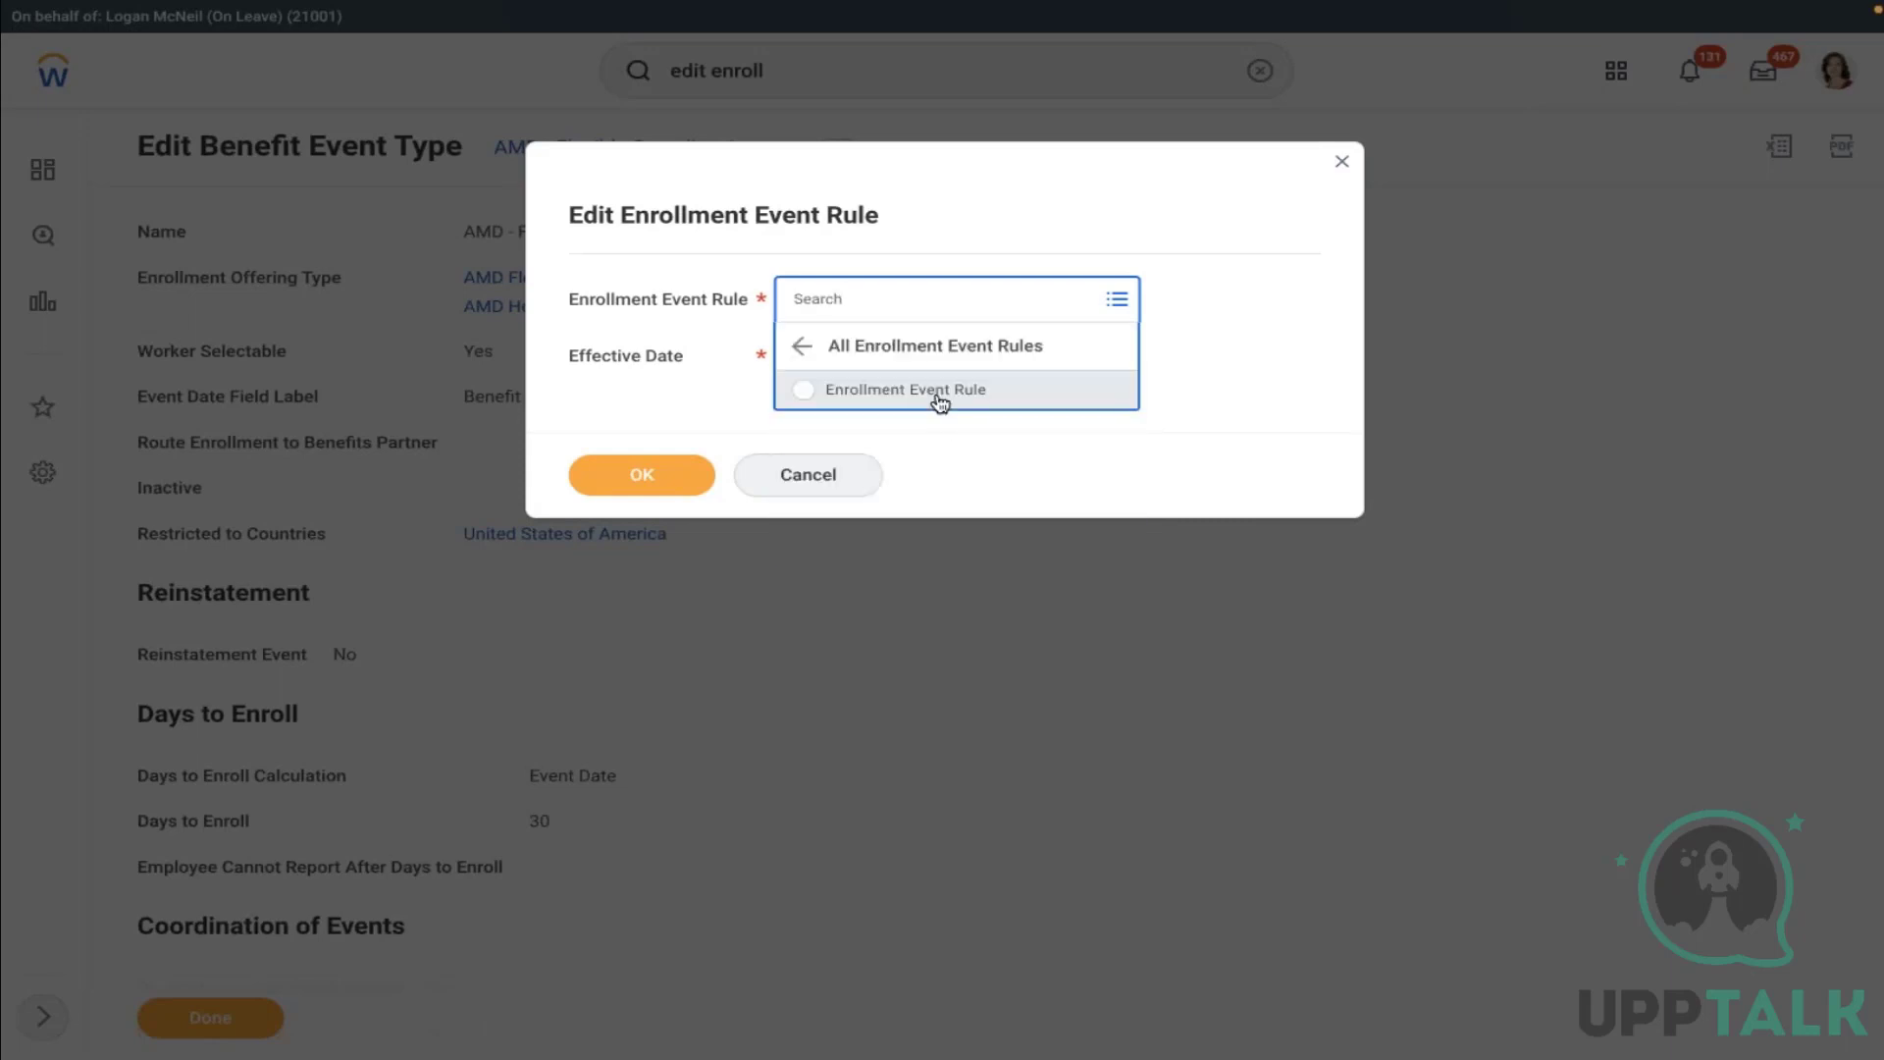
left_click(903, 392)
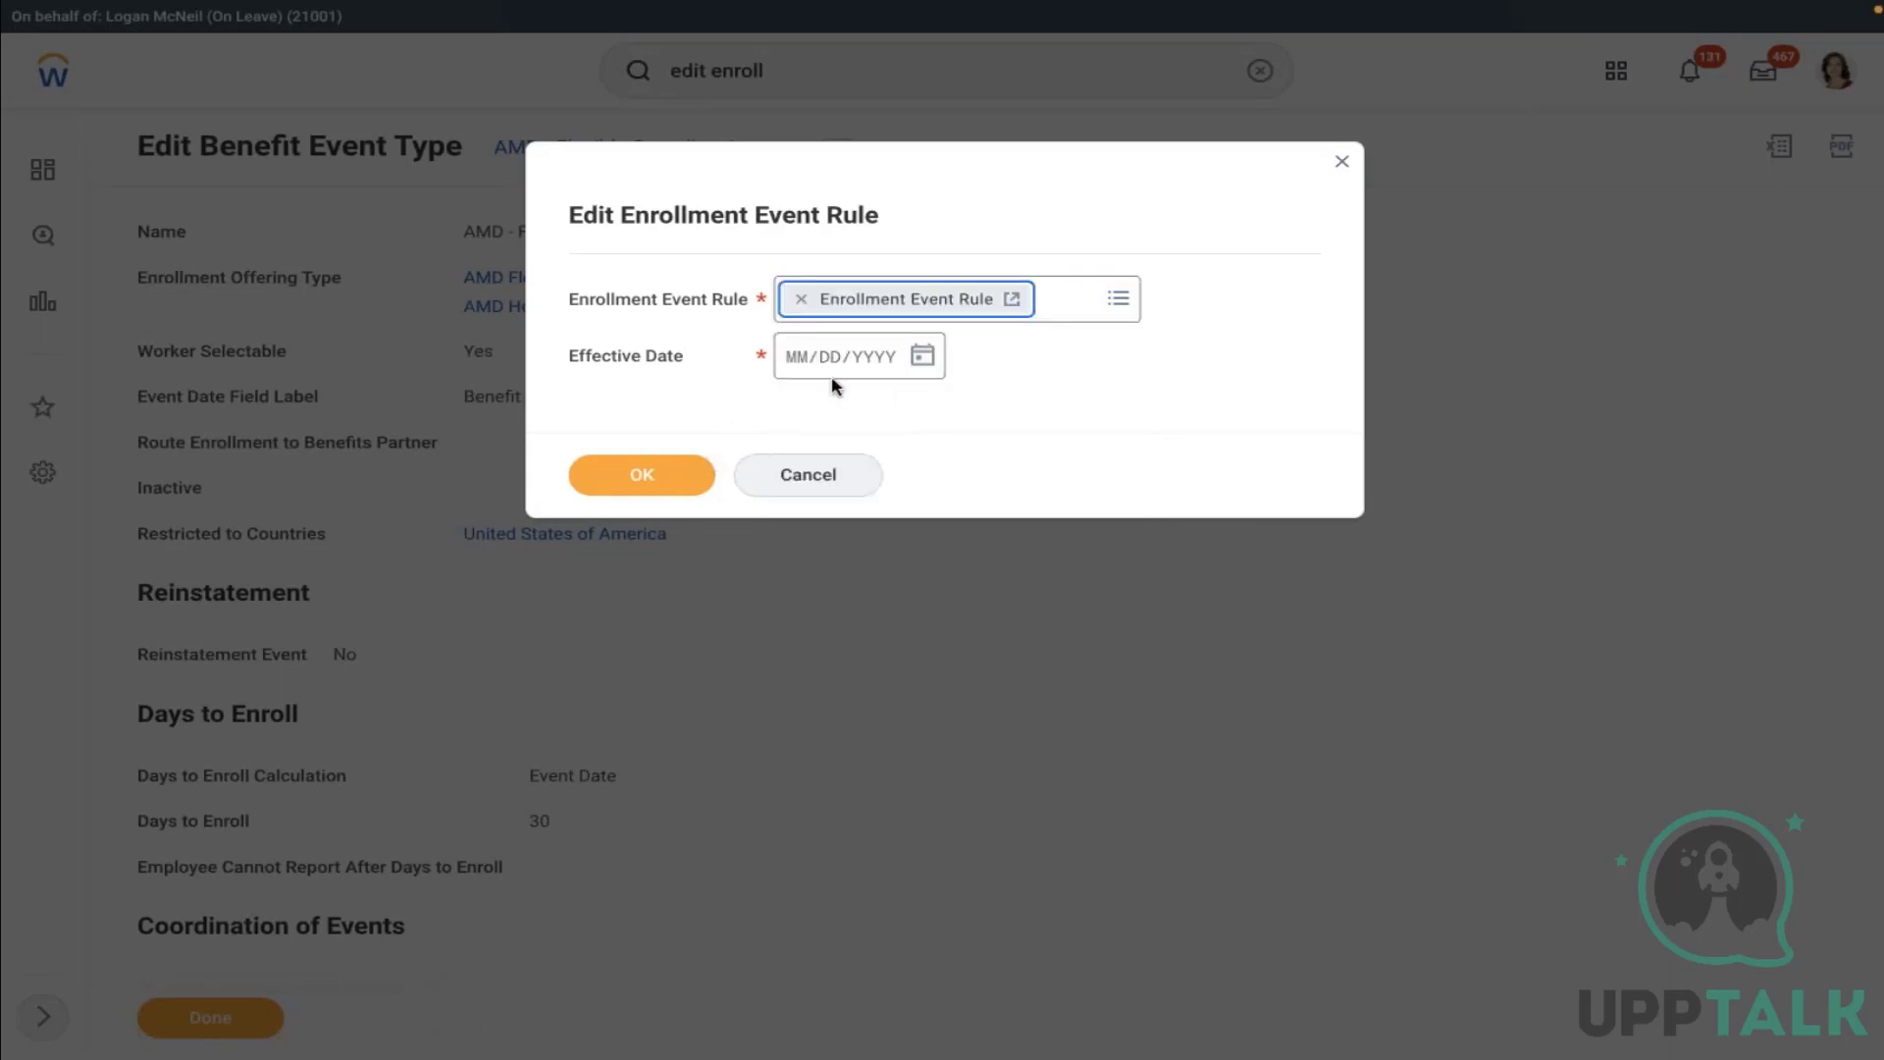
left_click(923, 355)
left_click(973, 345)
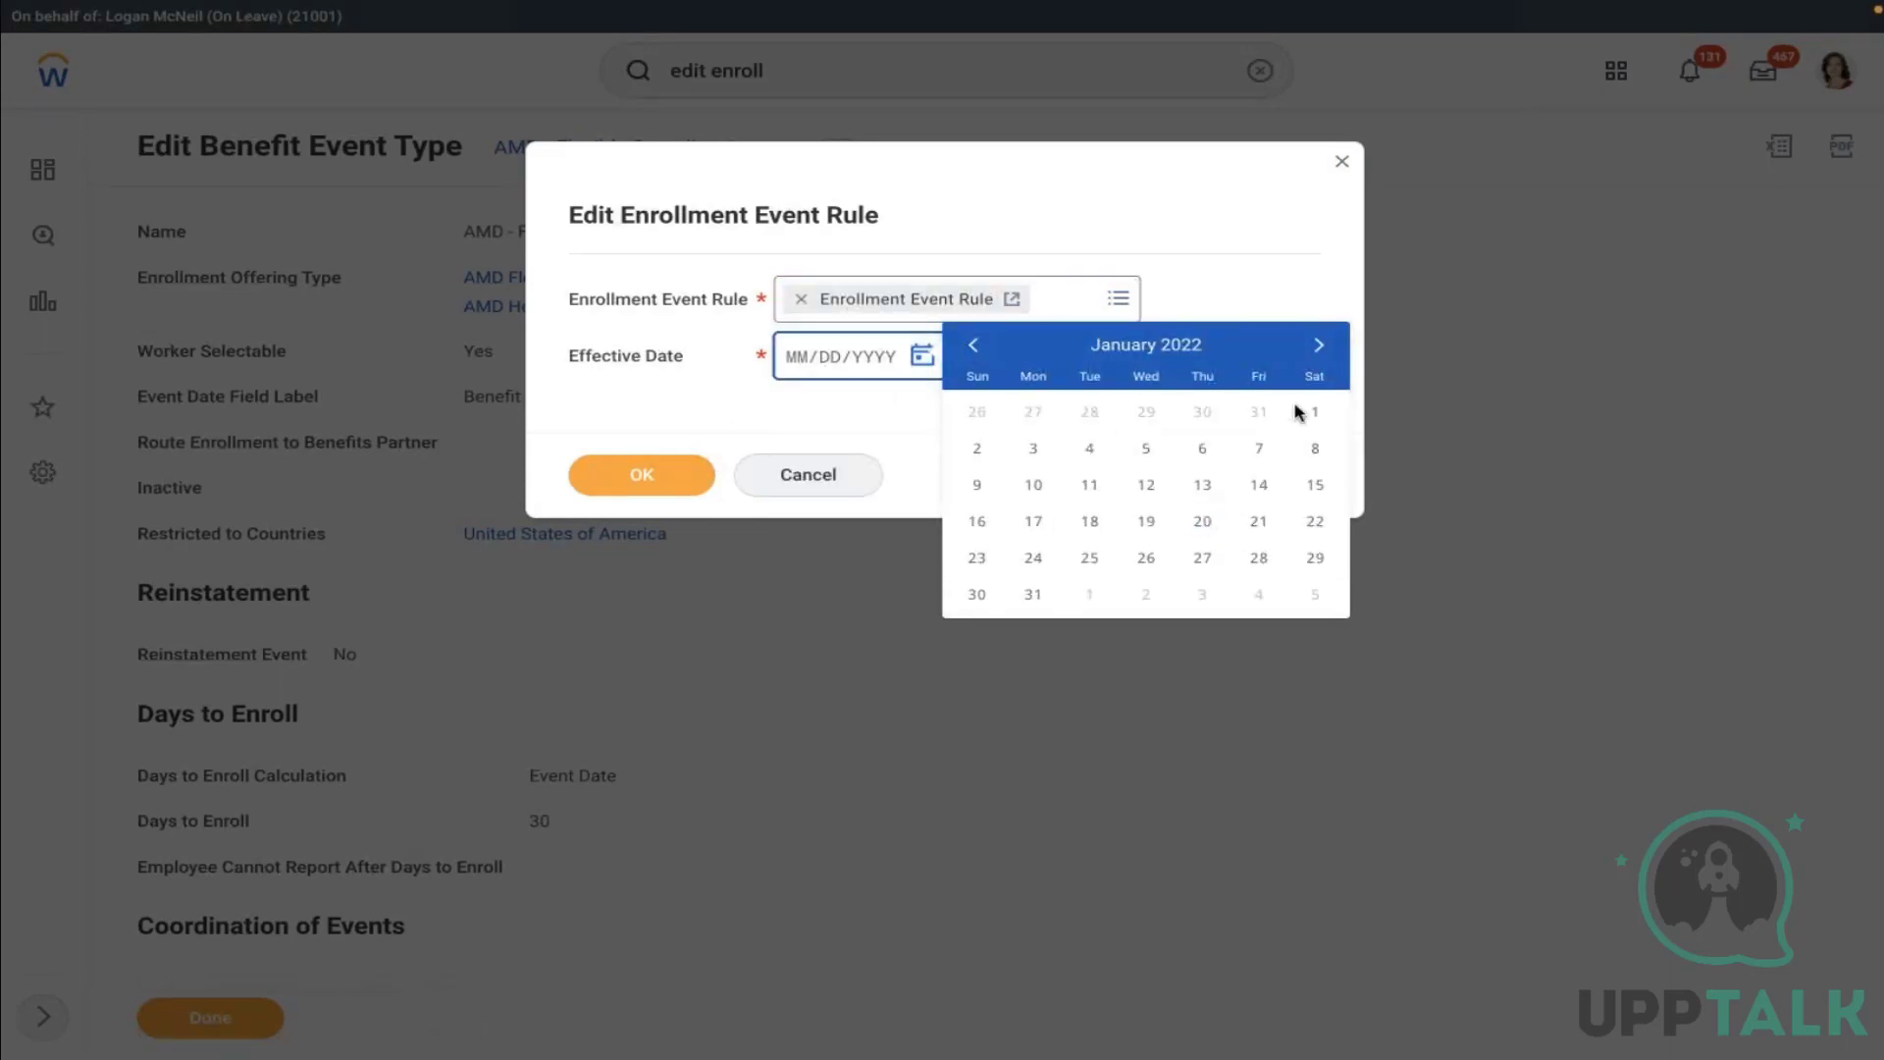
left_click(1311, 412)
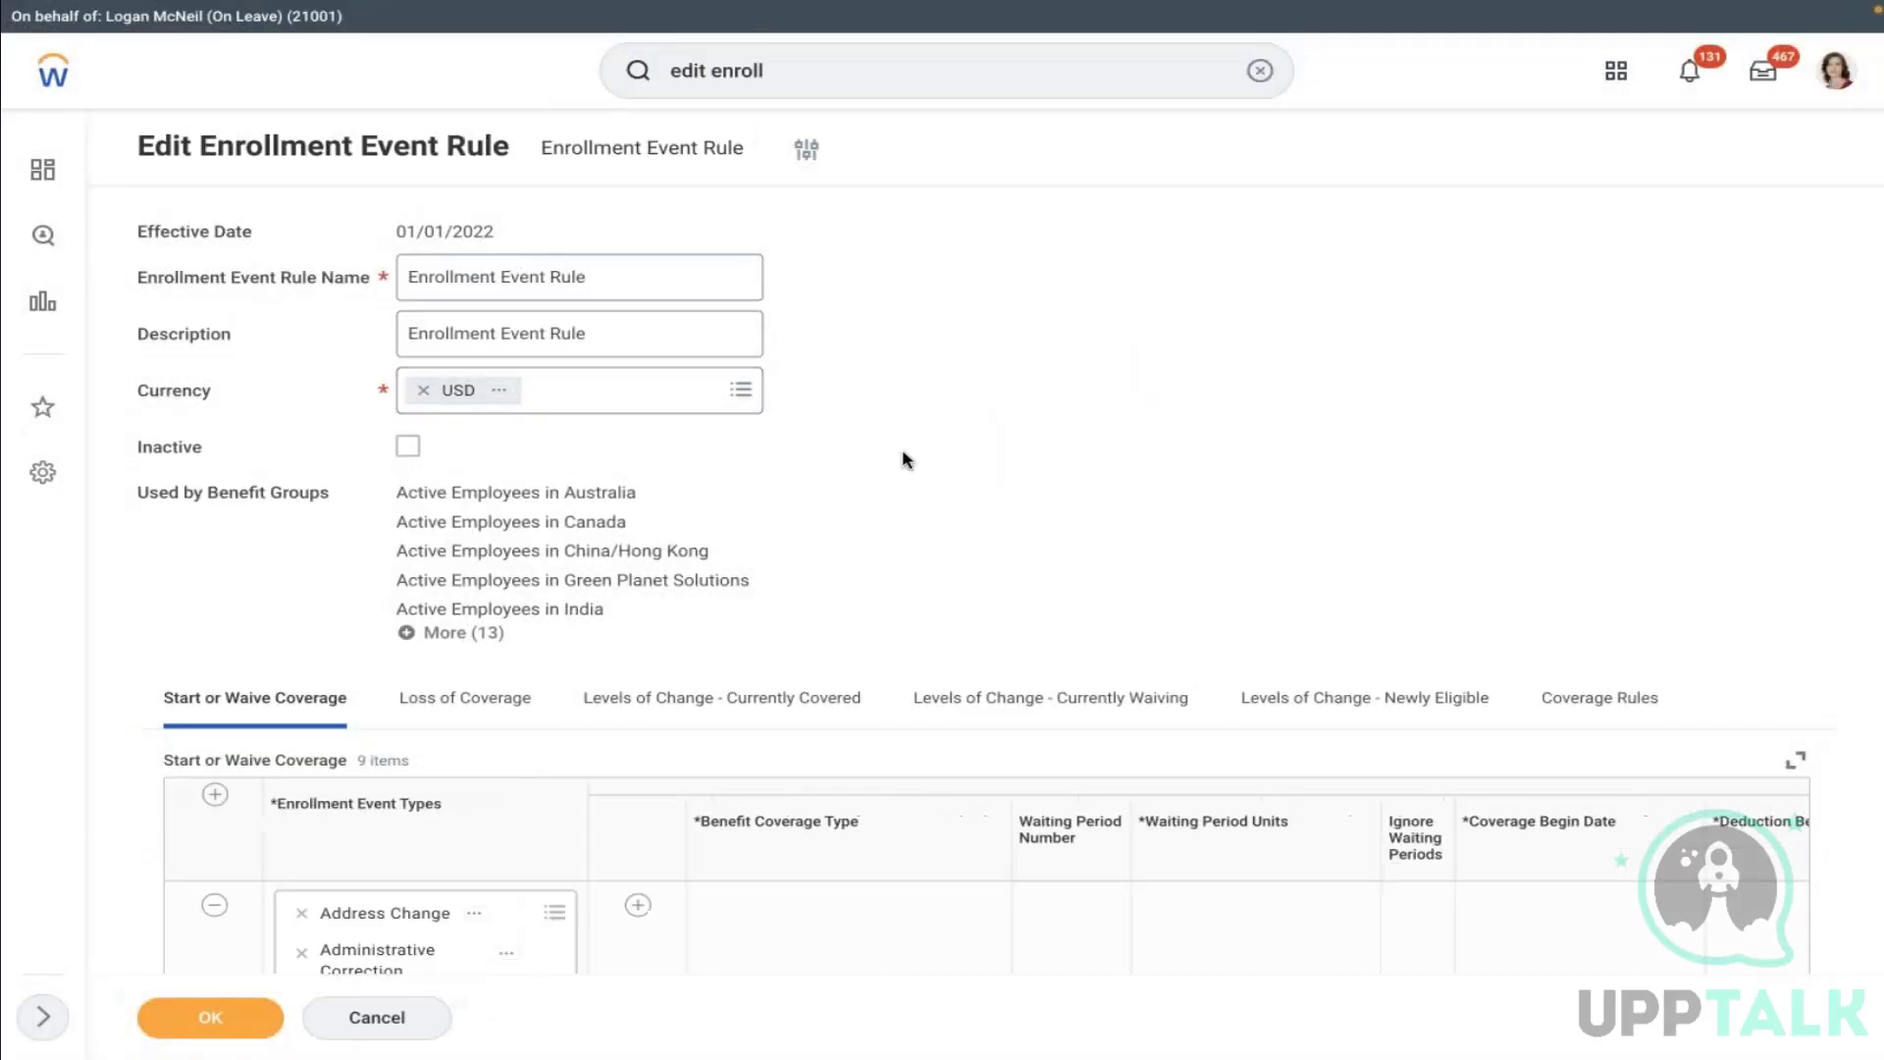
Add a Start or Waive Coverage row with AMD - Flexible Spending Account as its enrollment event type
scroll(907, 460, "down", 1)
scroll(904, 456, "down", 5)
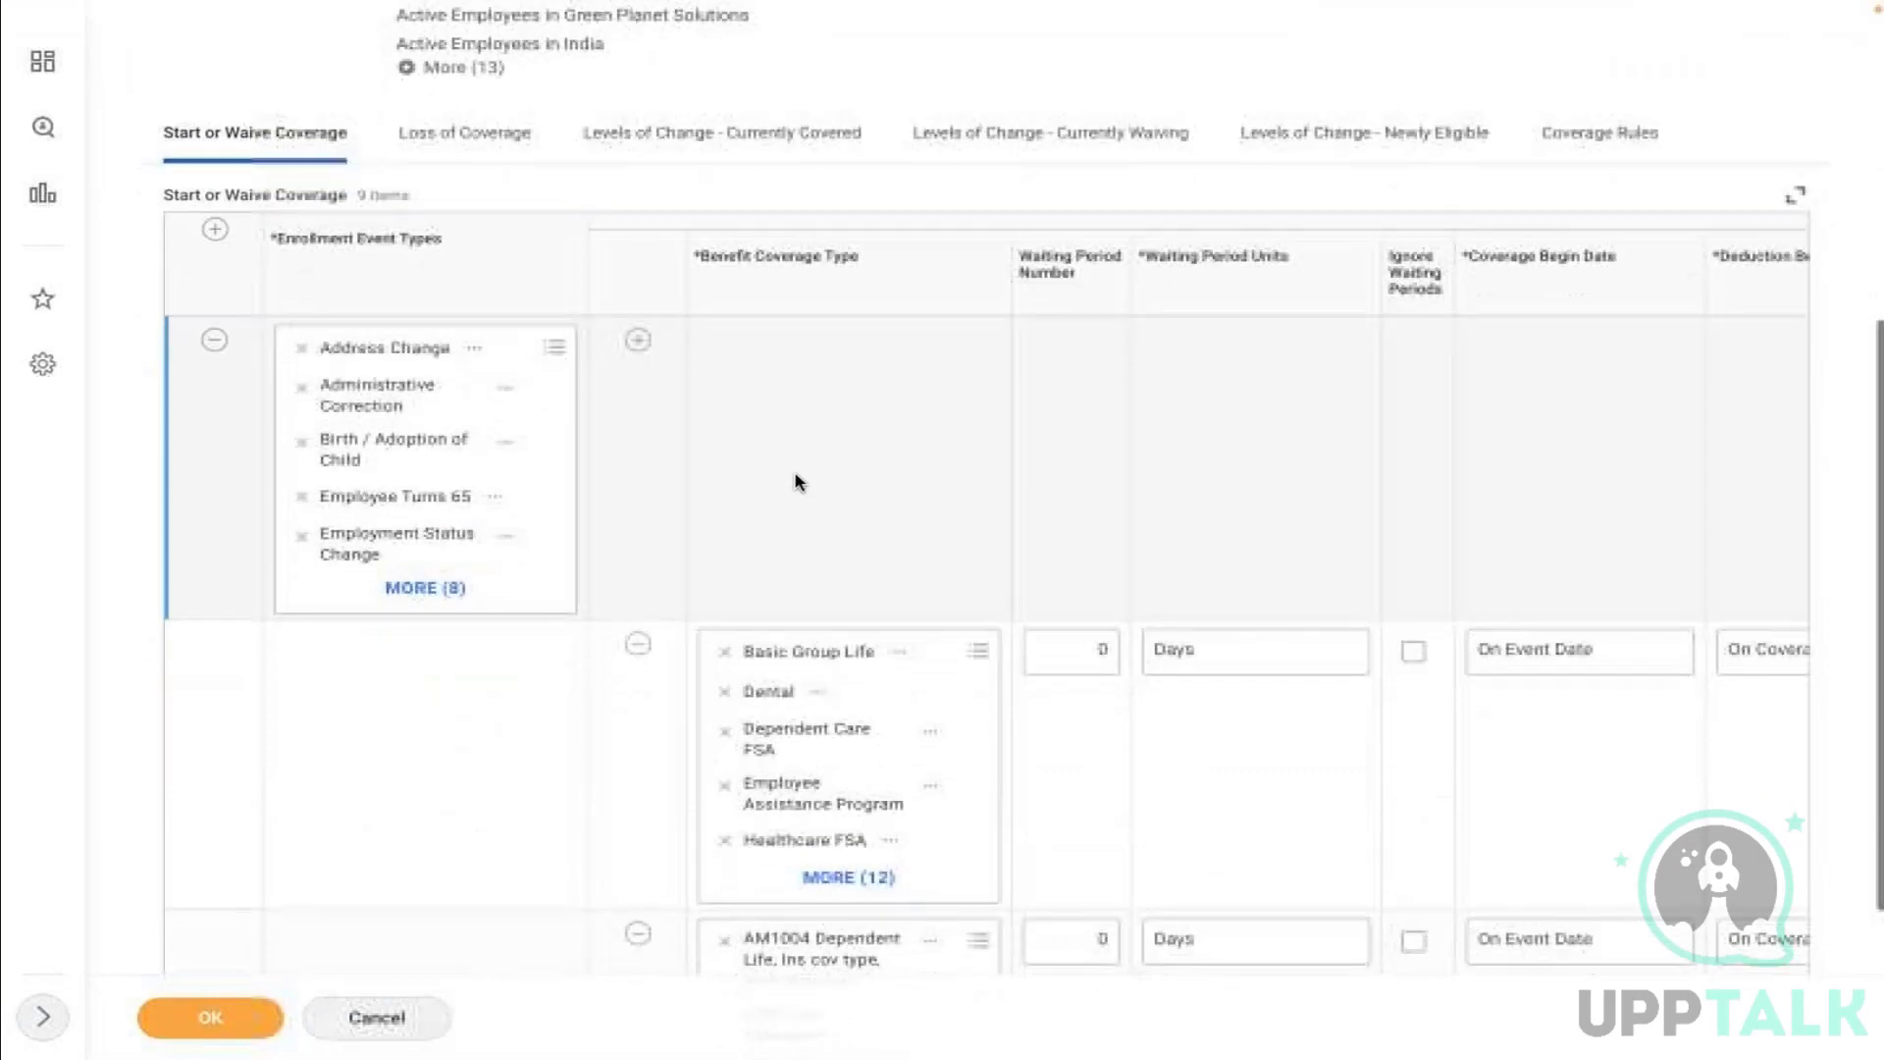
left_click(215, 232)
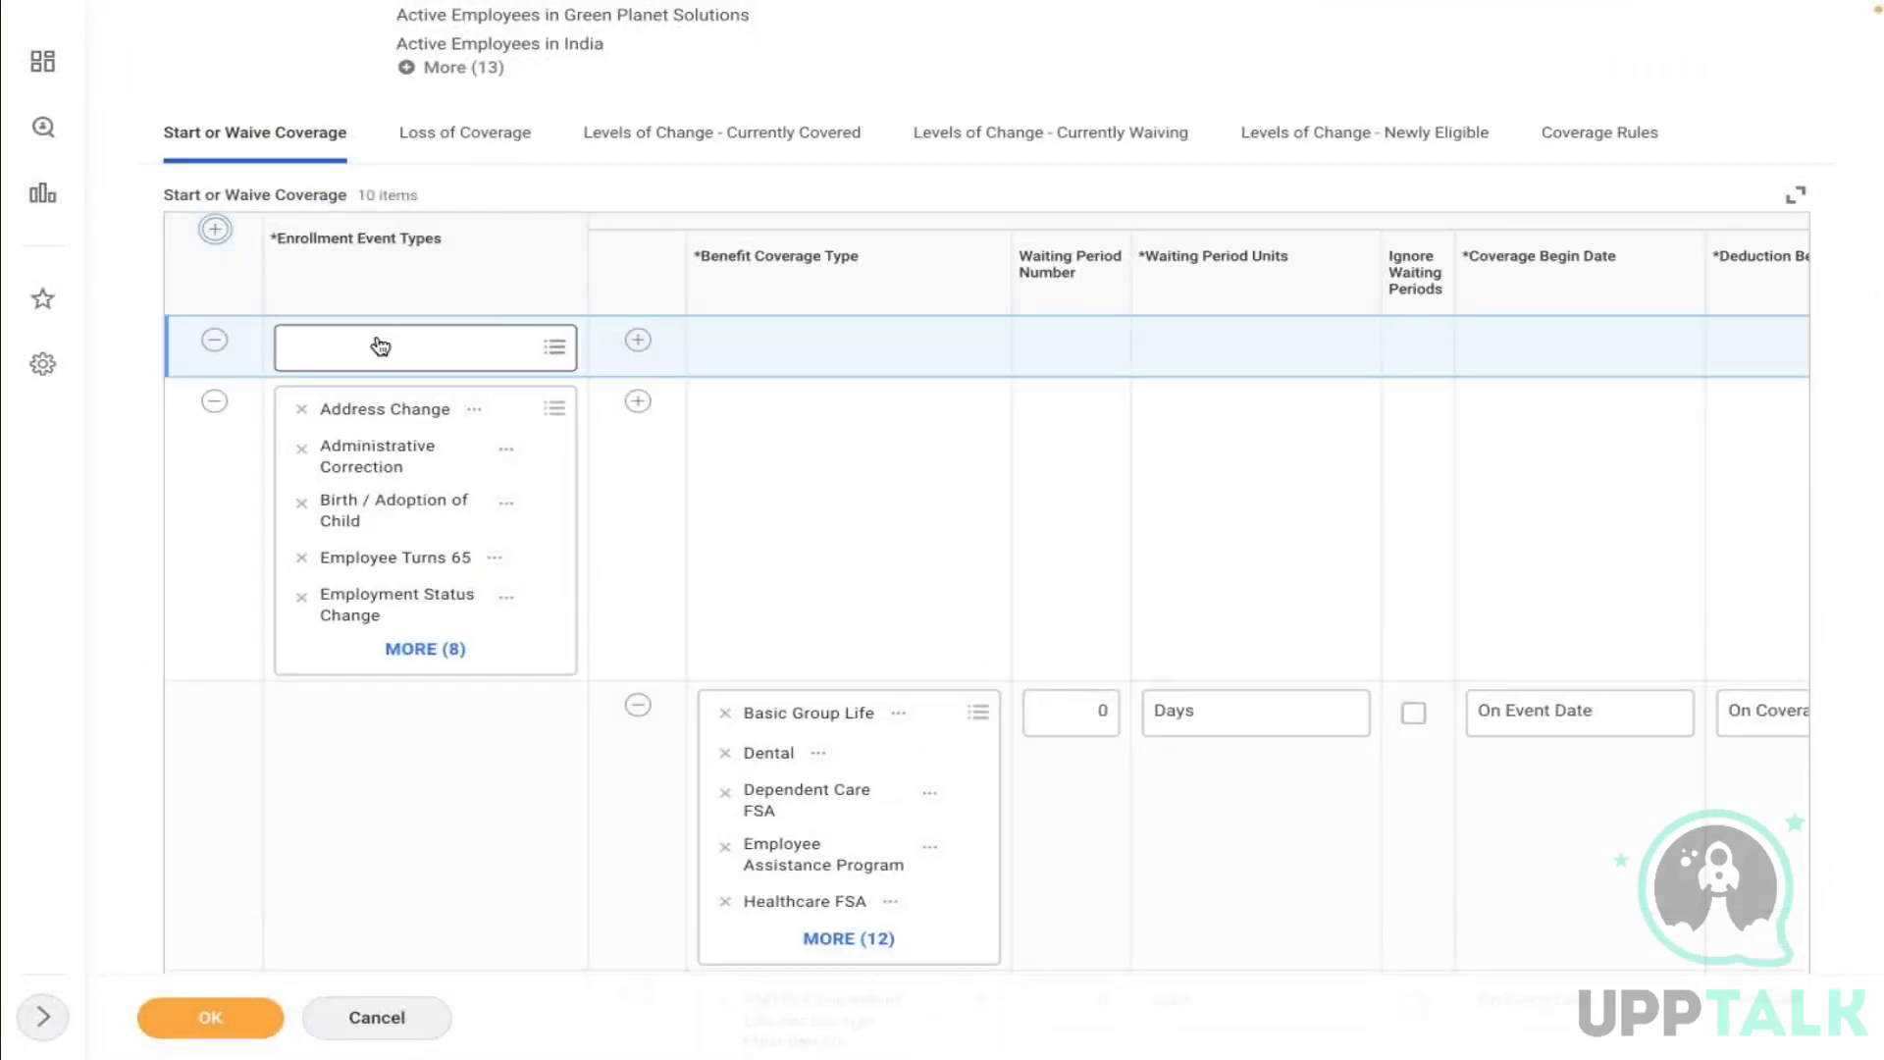
type("amd")
key("Return")
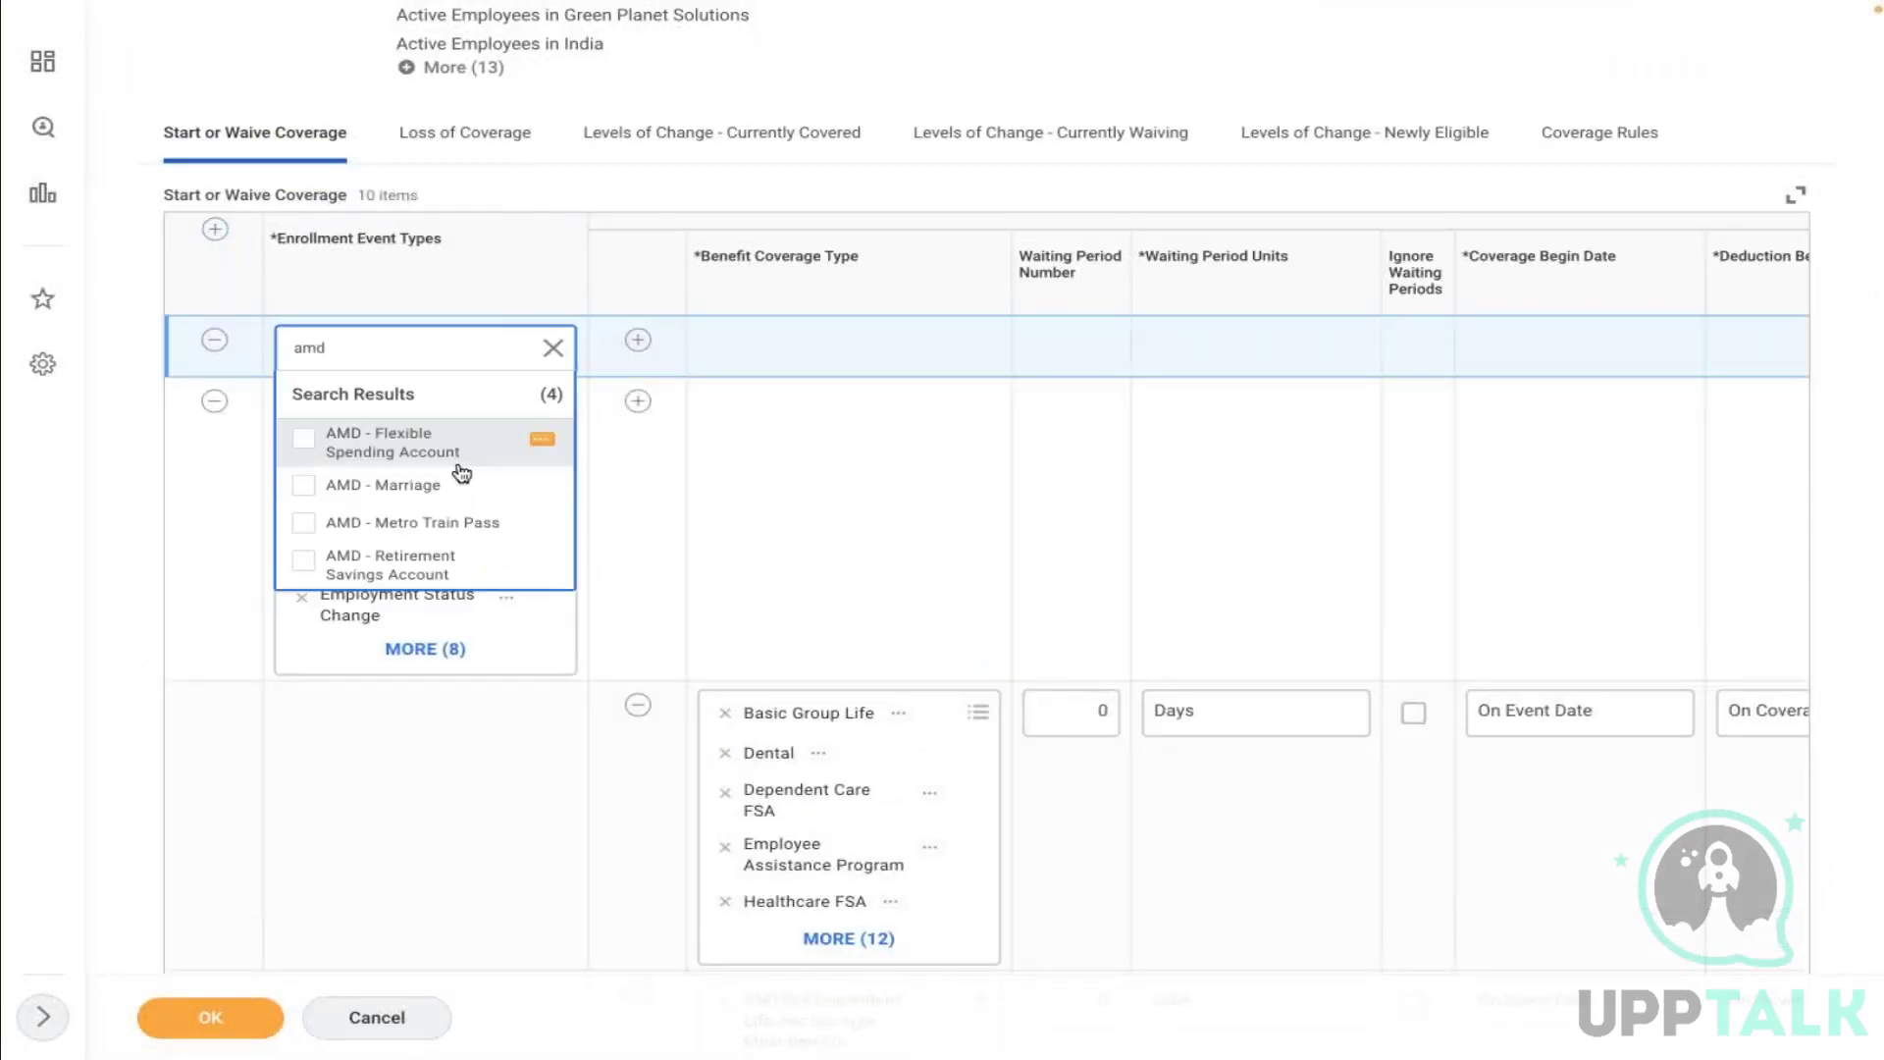
left_click(483, 443)
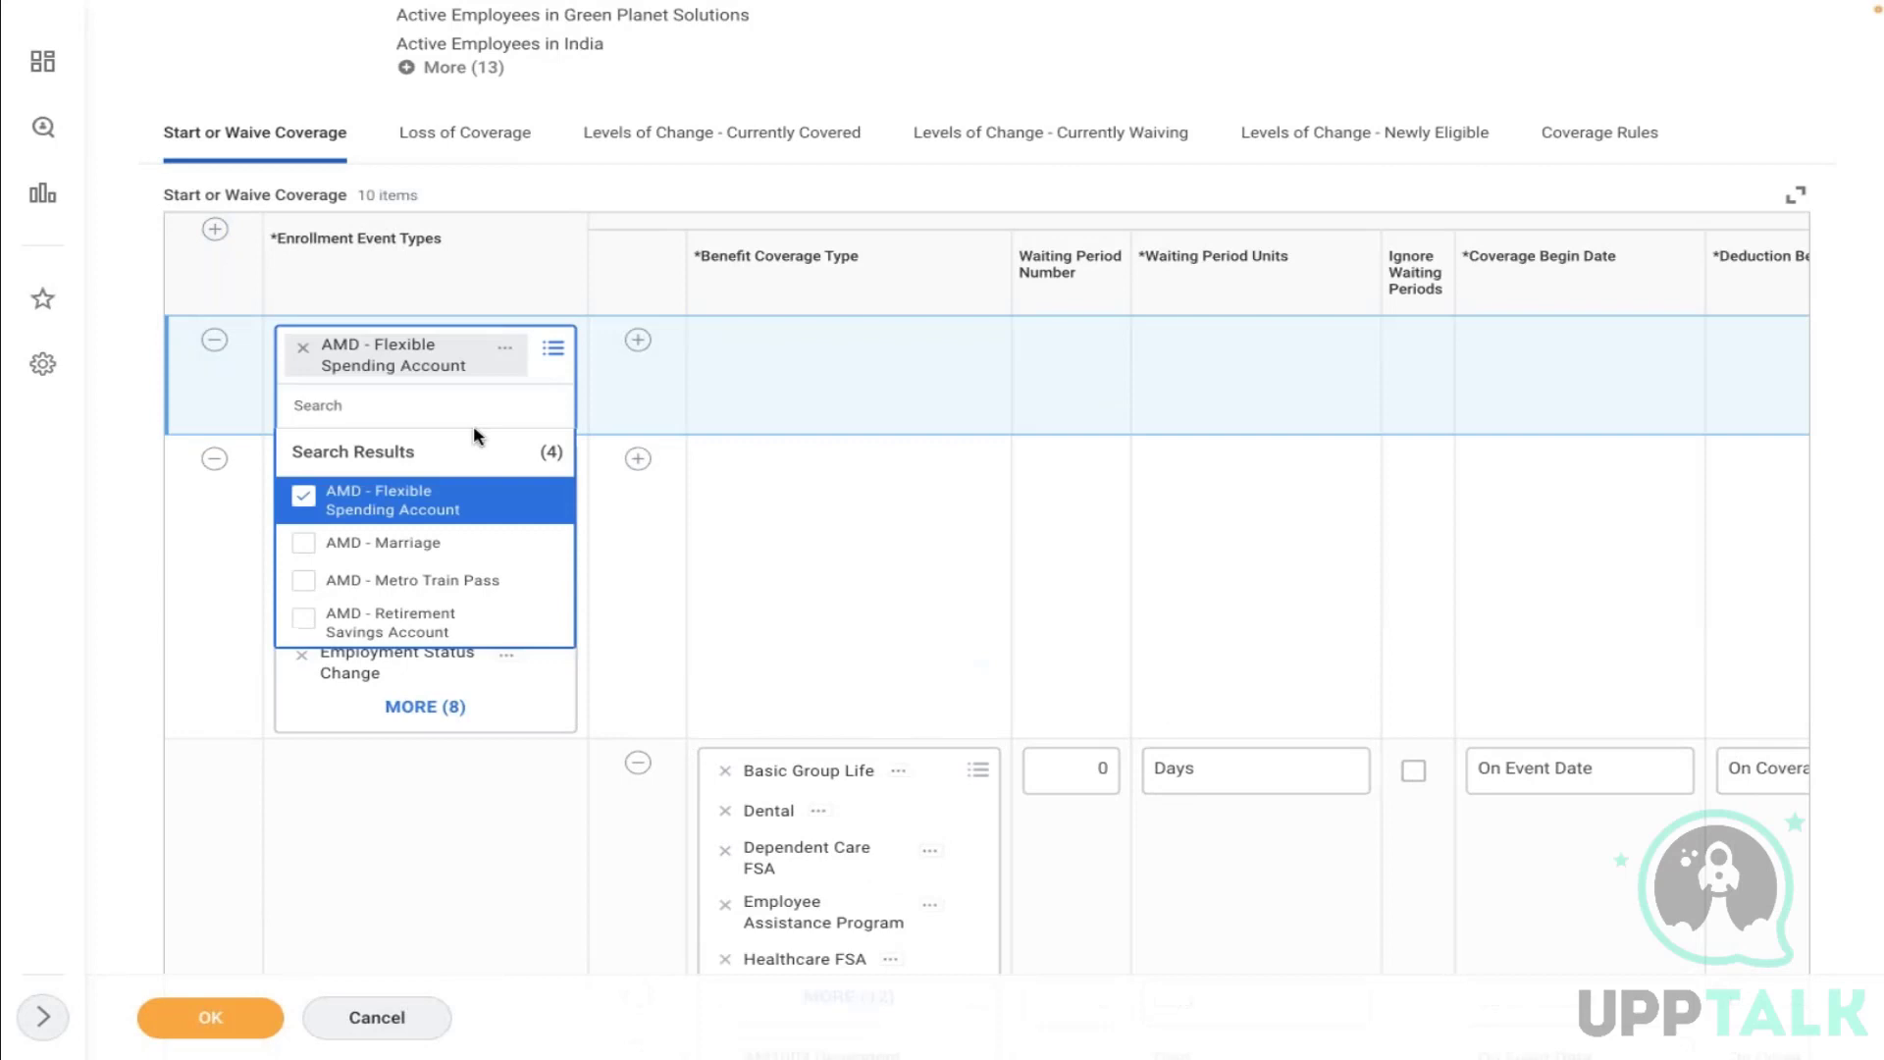
Add a coverage line under the new Start or Waive Coverage row with AMD Flexible Spending Account and AMD Health Savings Account
left_click(638, 340)
left_click(793, 433)
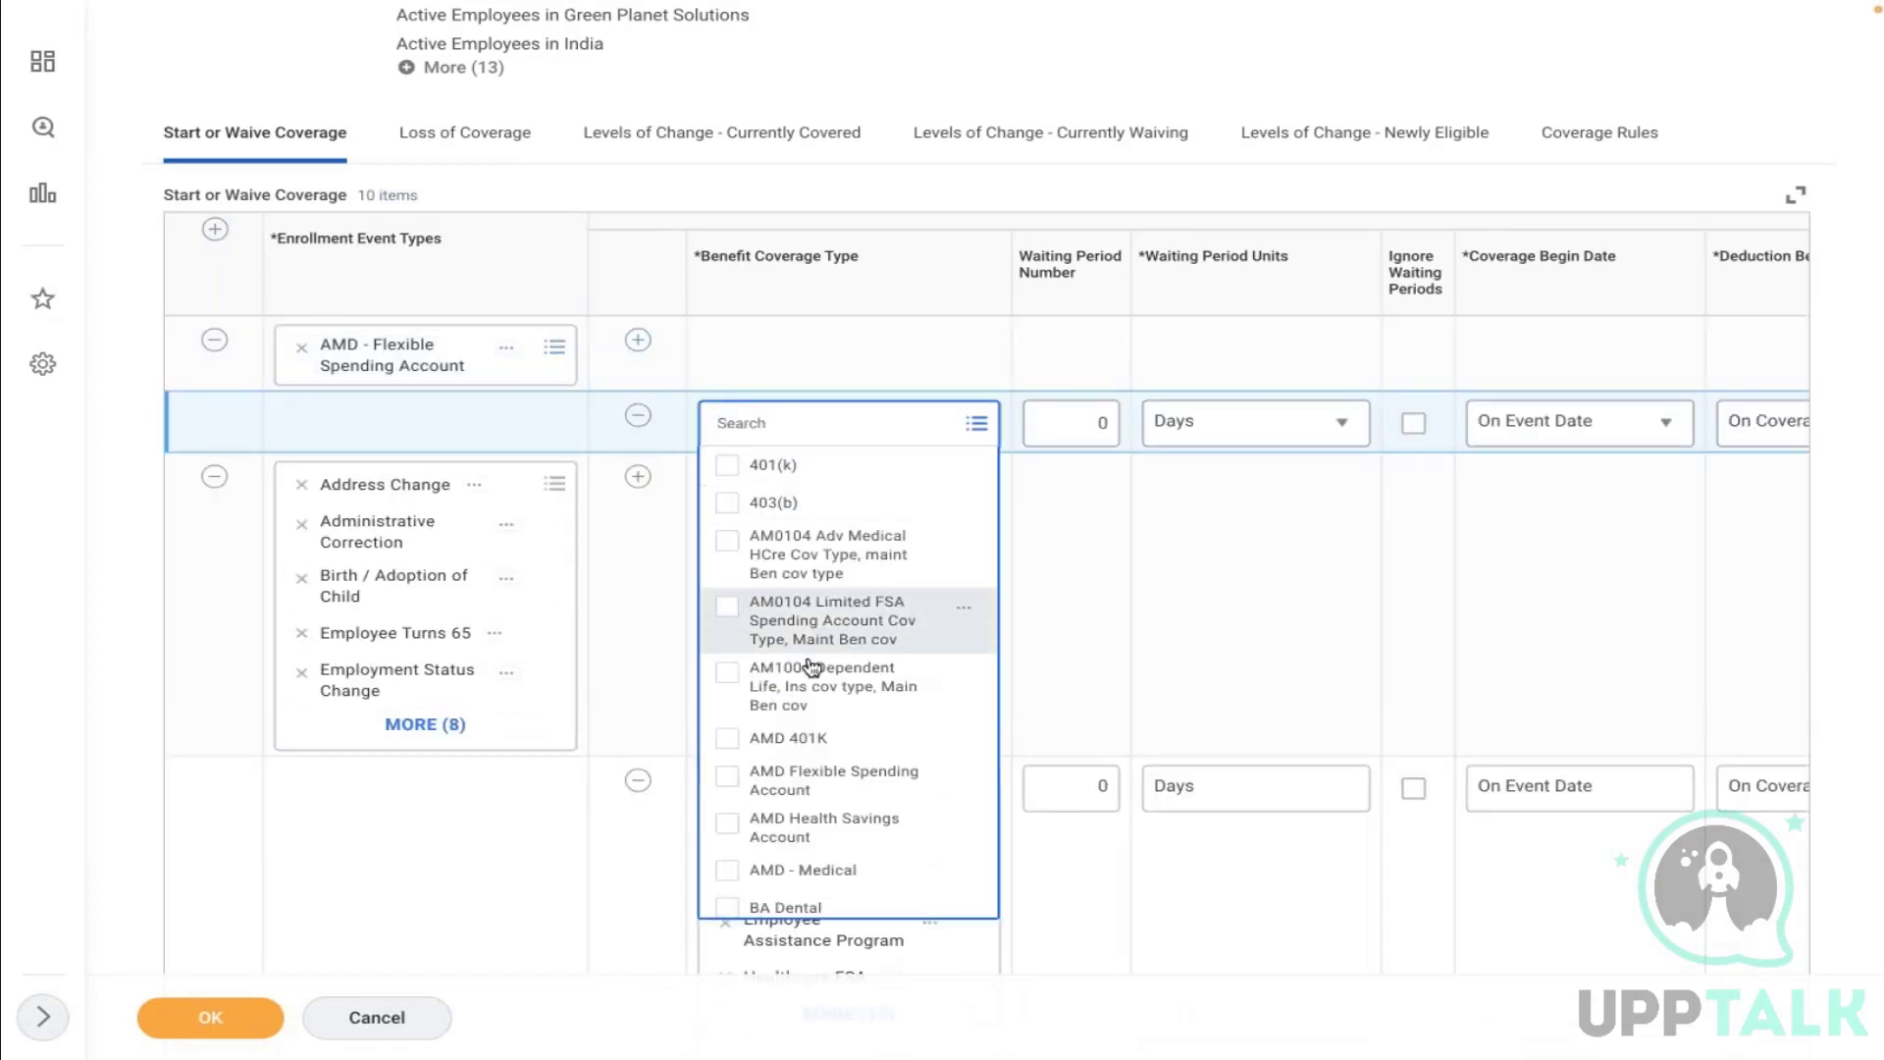
left_click(844, 782)
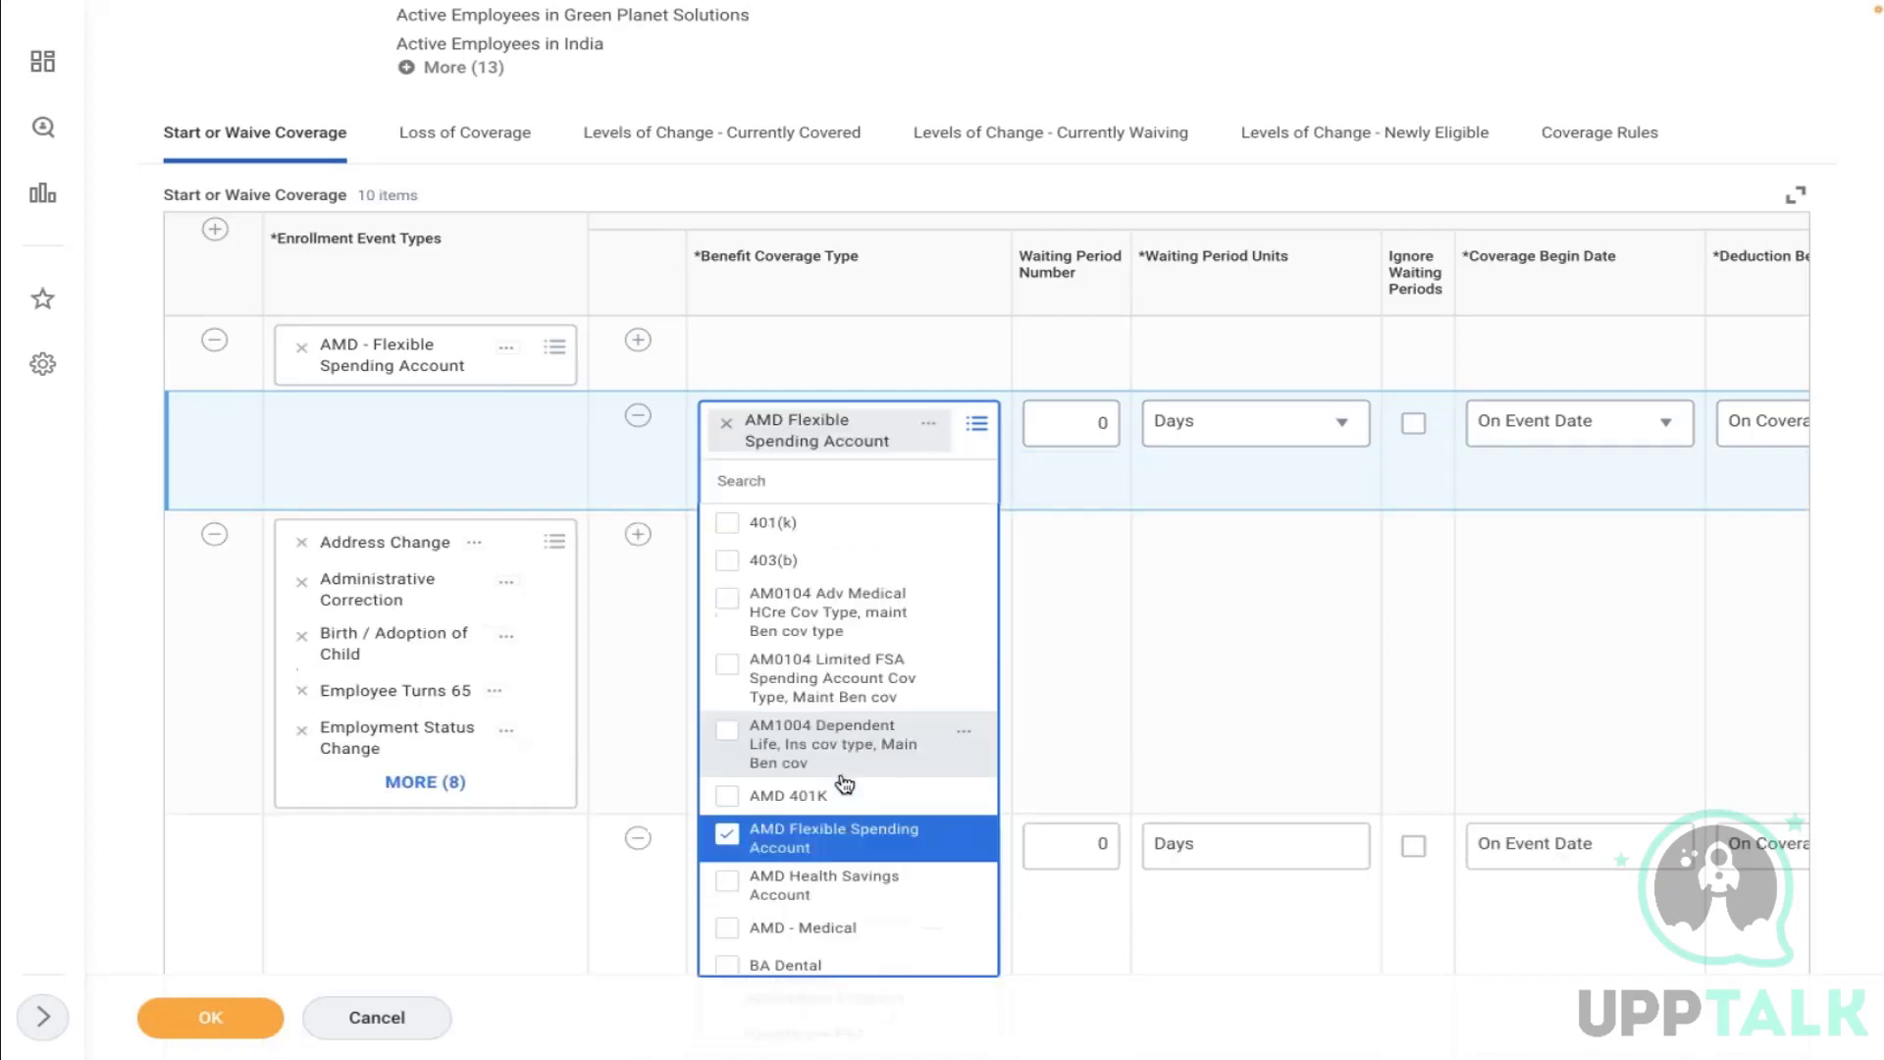
left_click(785, 877)
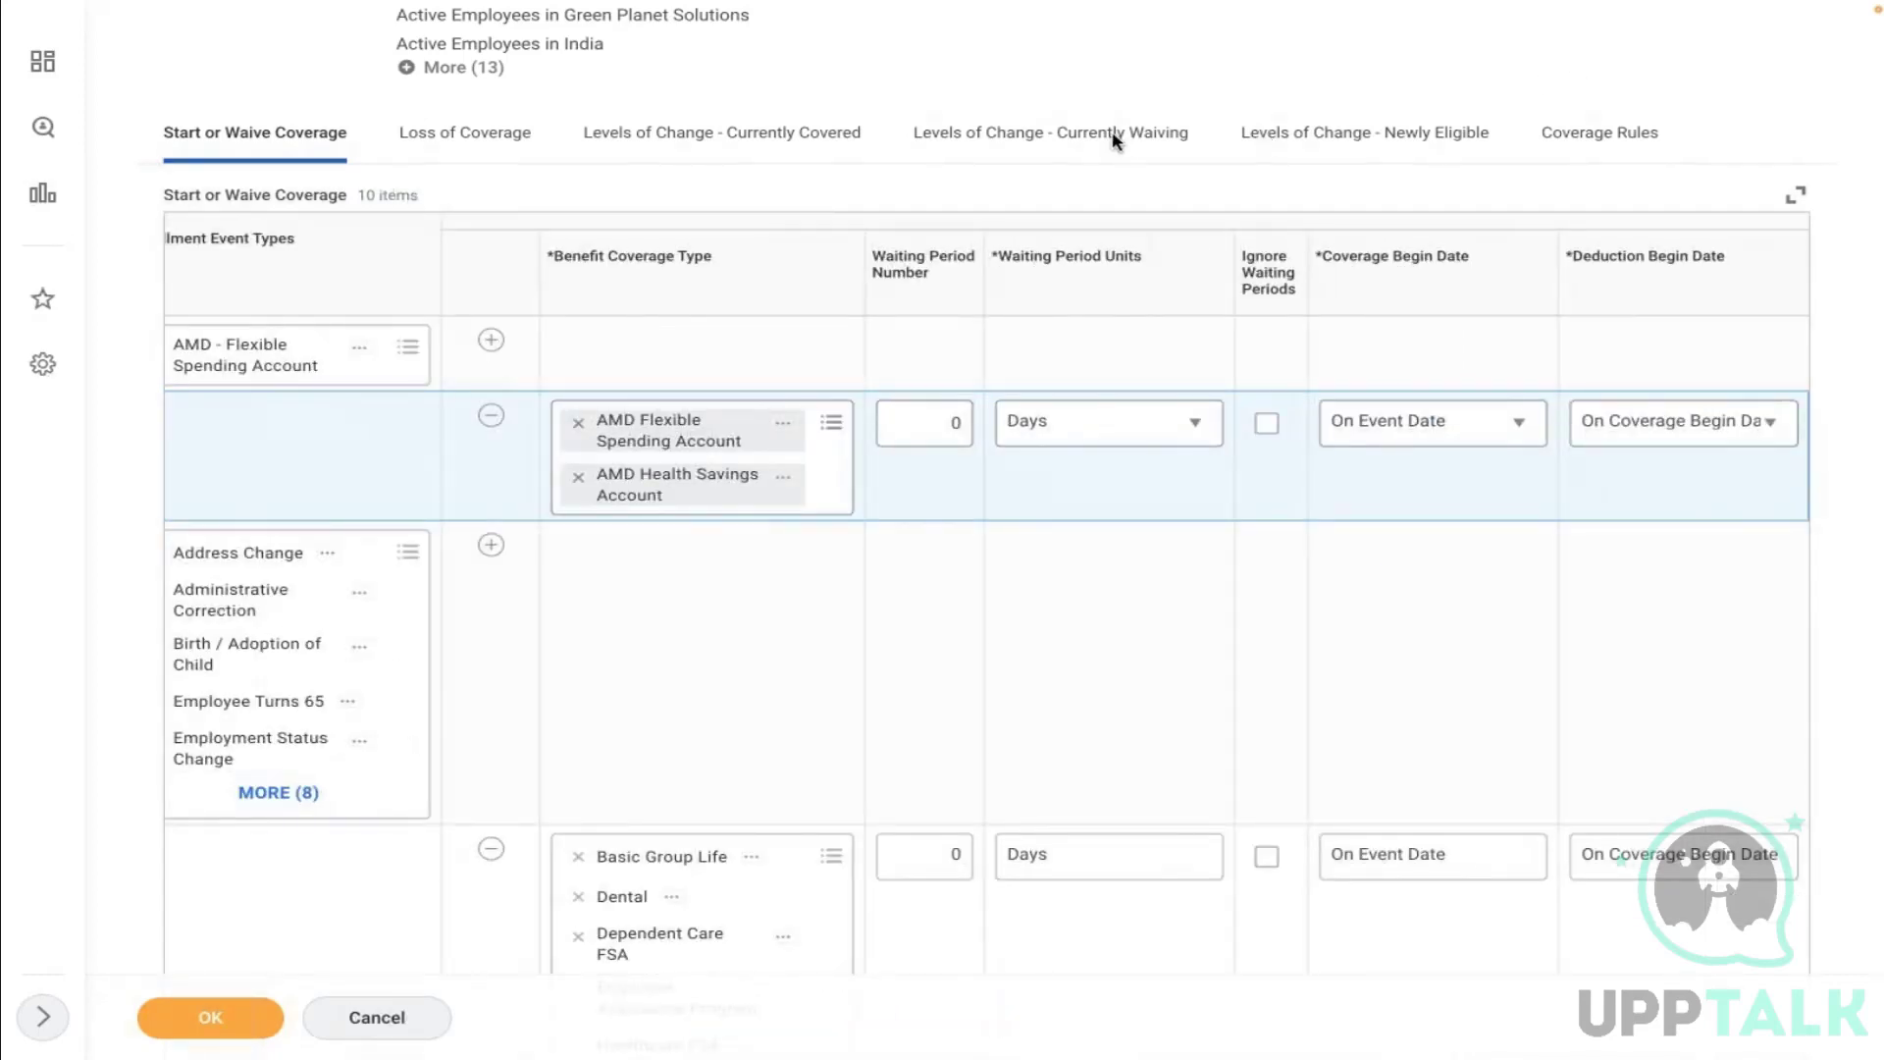
Add a Coverage Rules row with AMD - Flexible Spending Account as its enrollment event type
left_click(1600, 132)
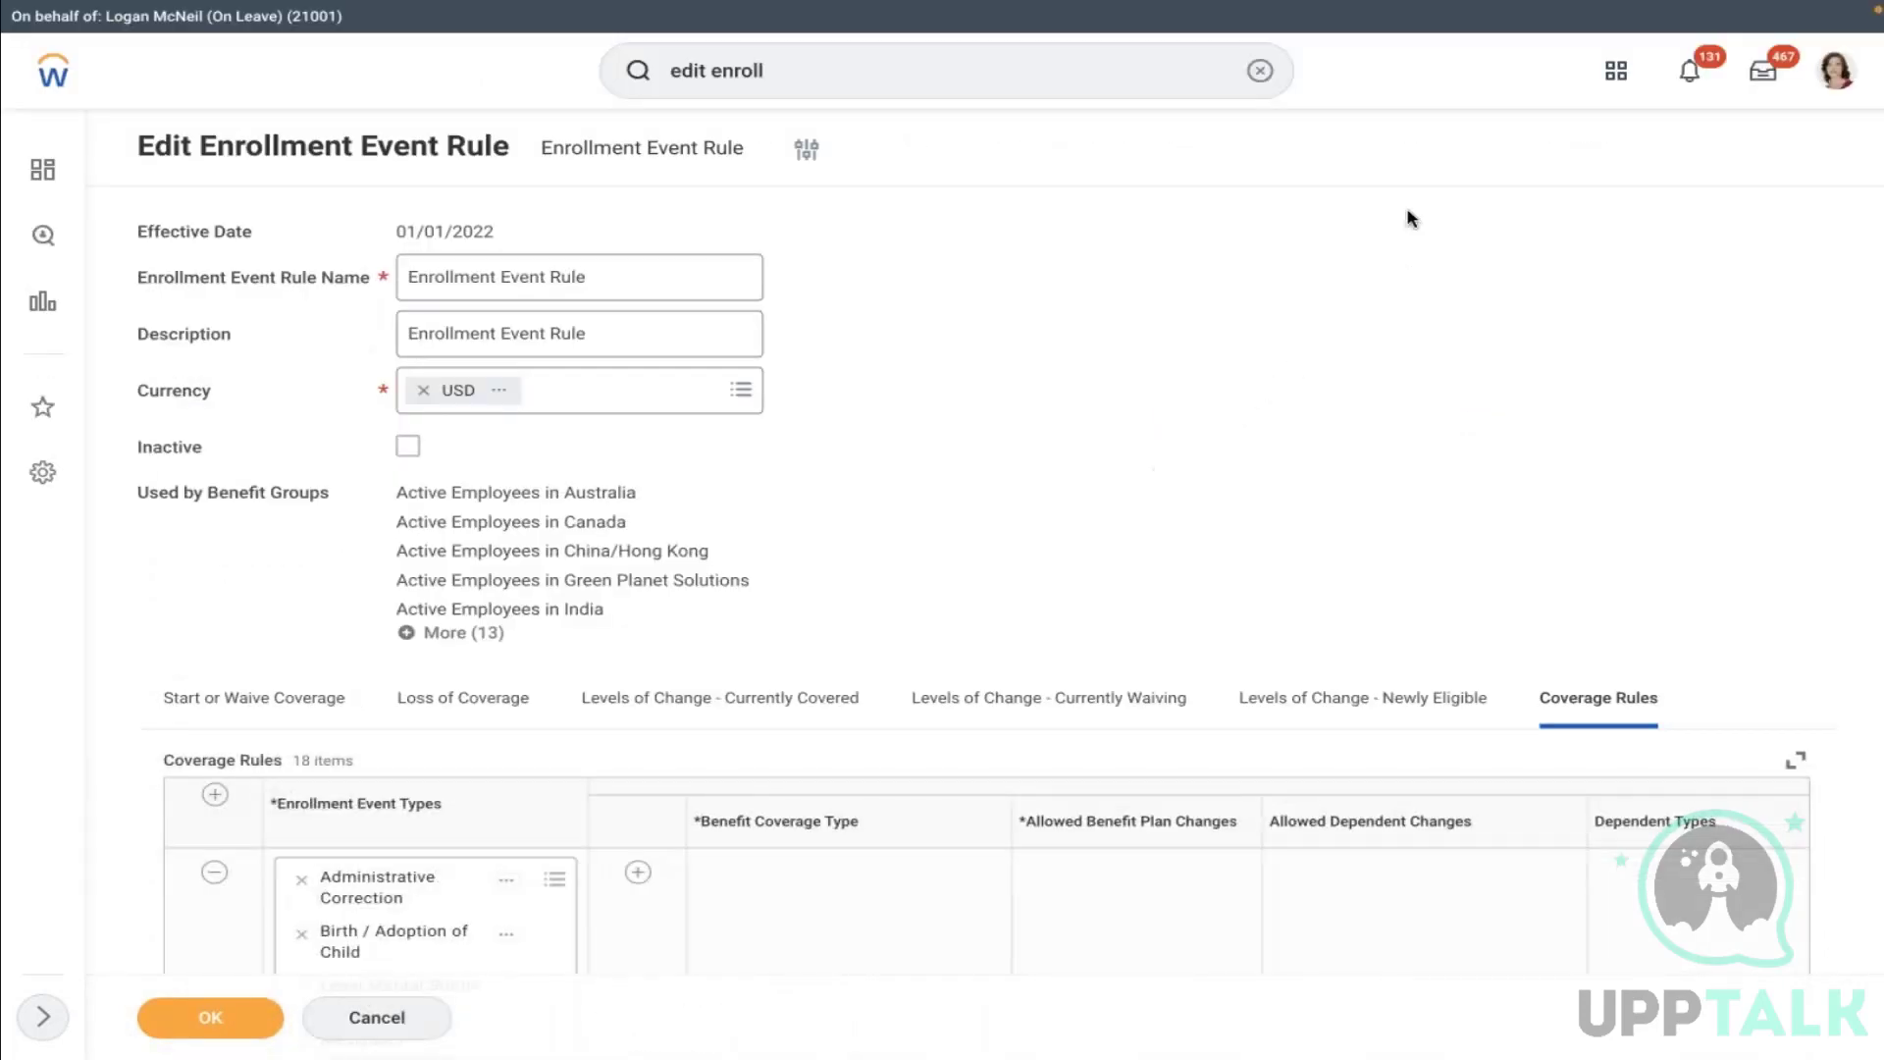
scroll(973, 373, "down", 4)
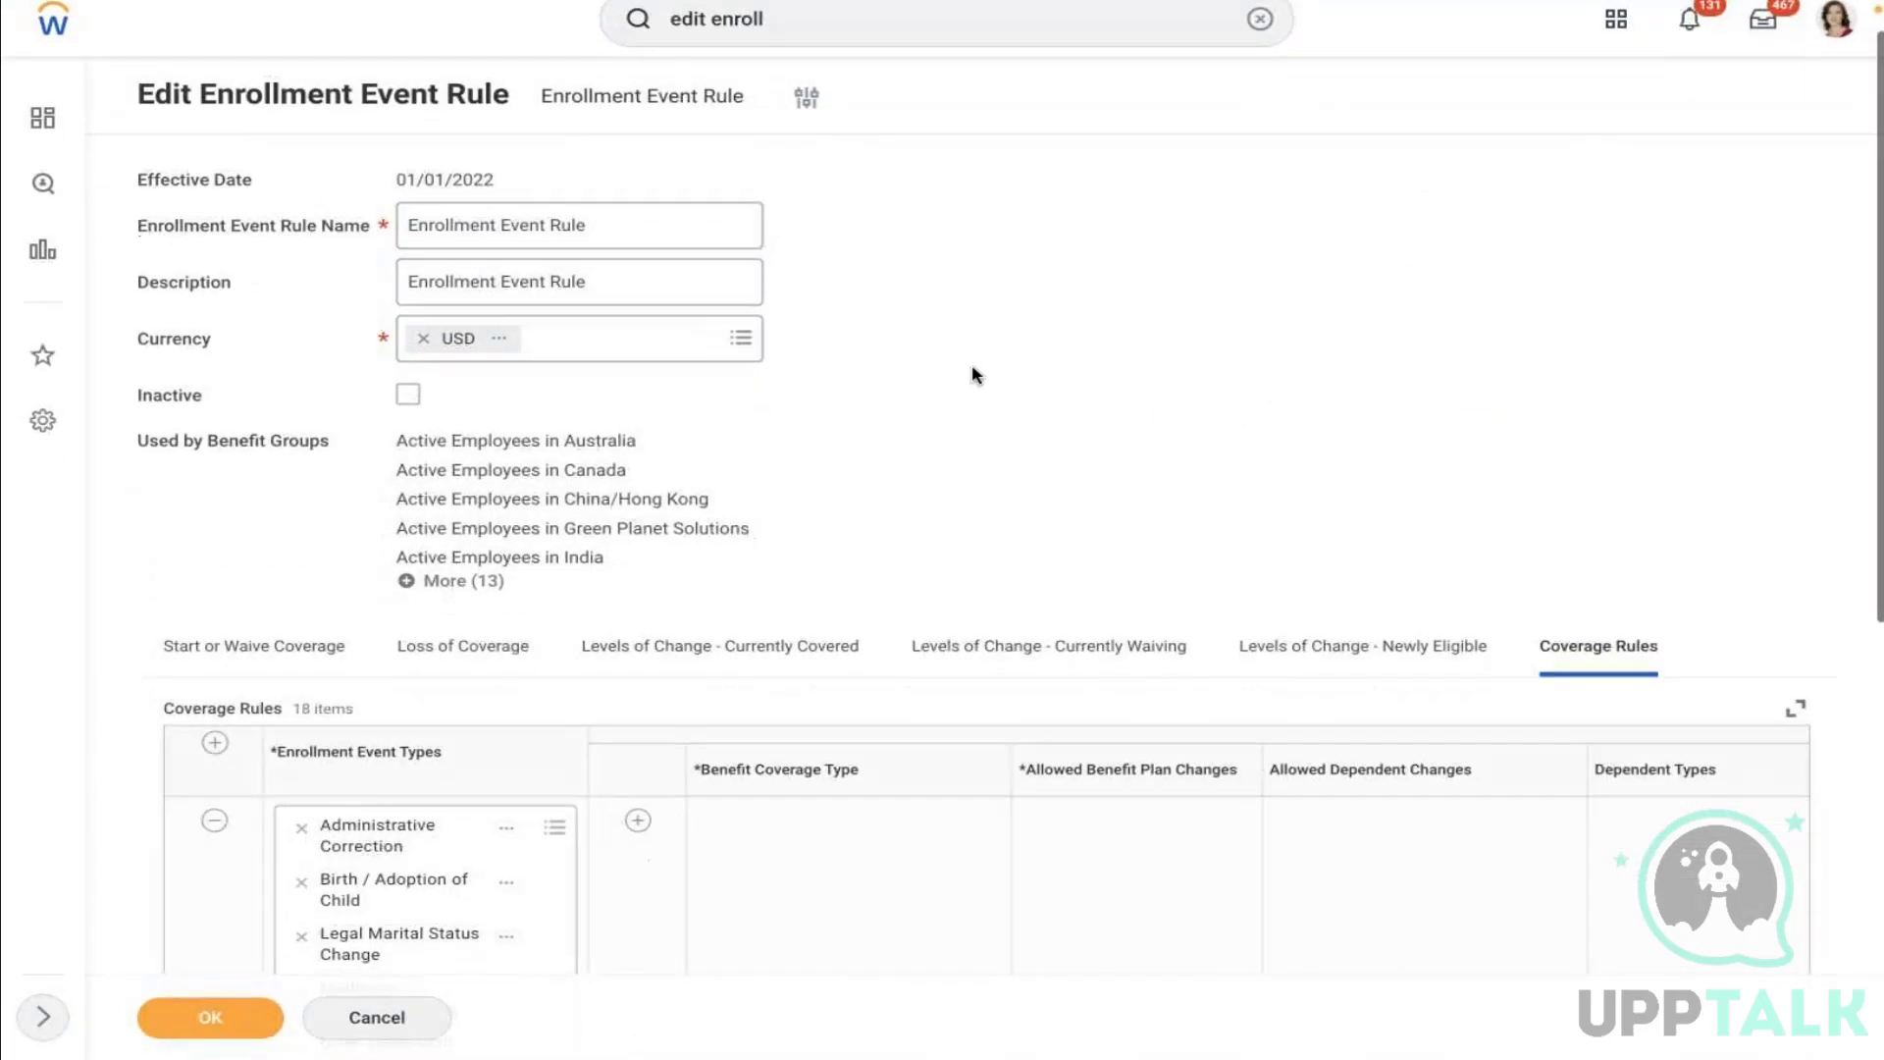
scroll(967, 373, "down", 2)
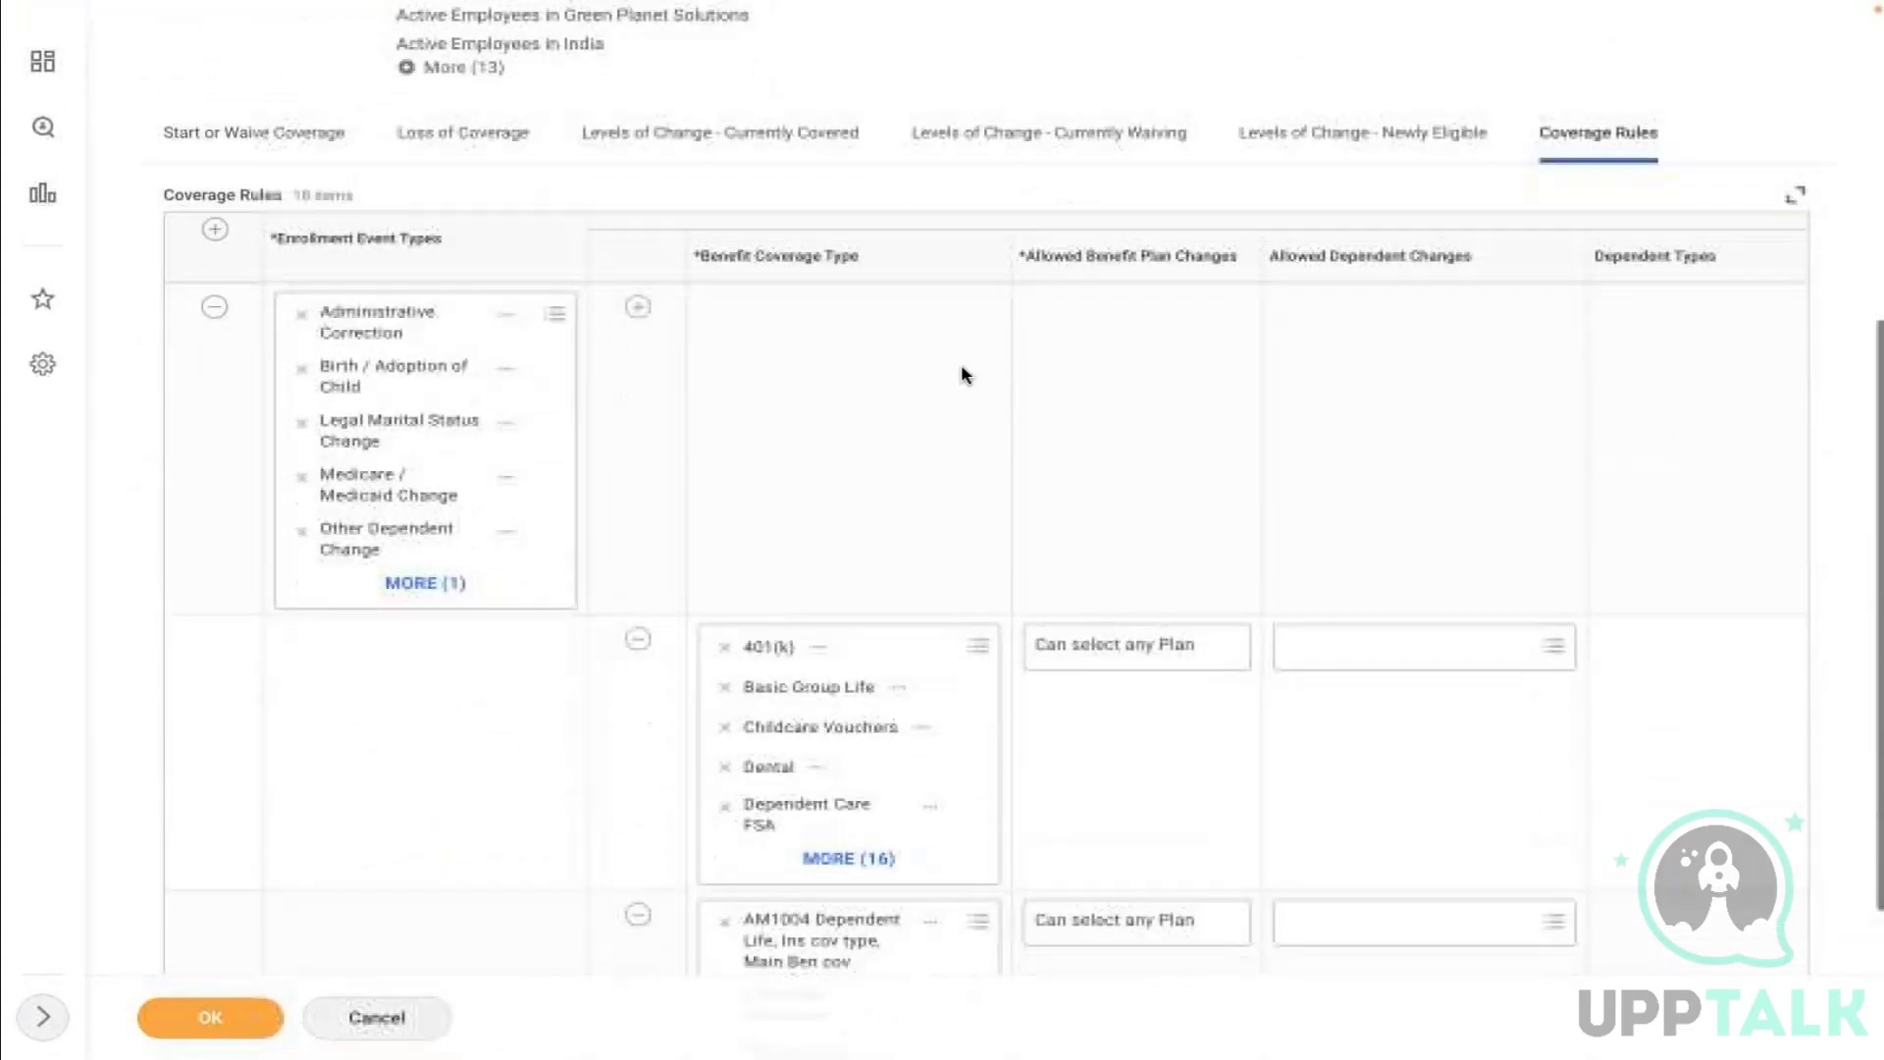
left_click(216, 231)
left_click(370, 318)
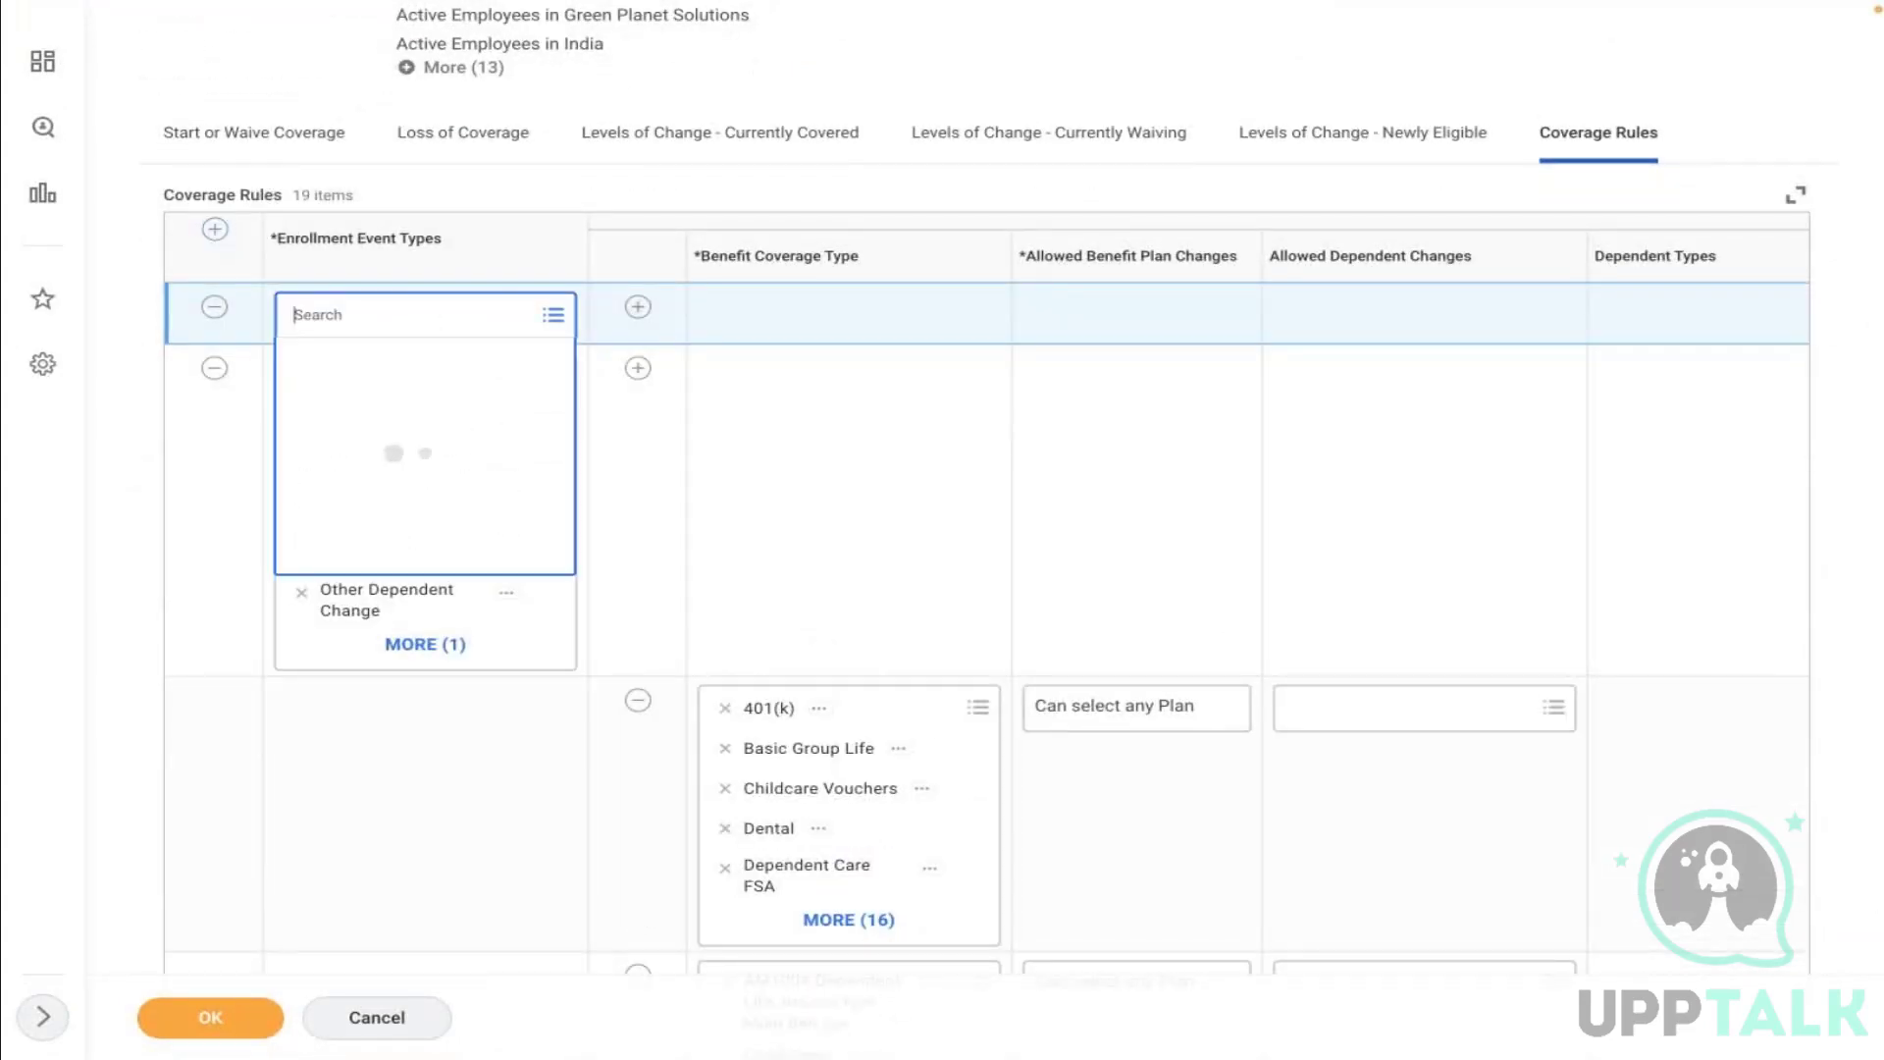
type("amd")
key("Return")
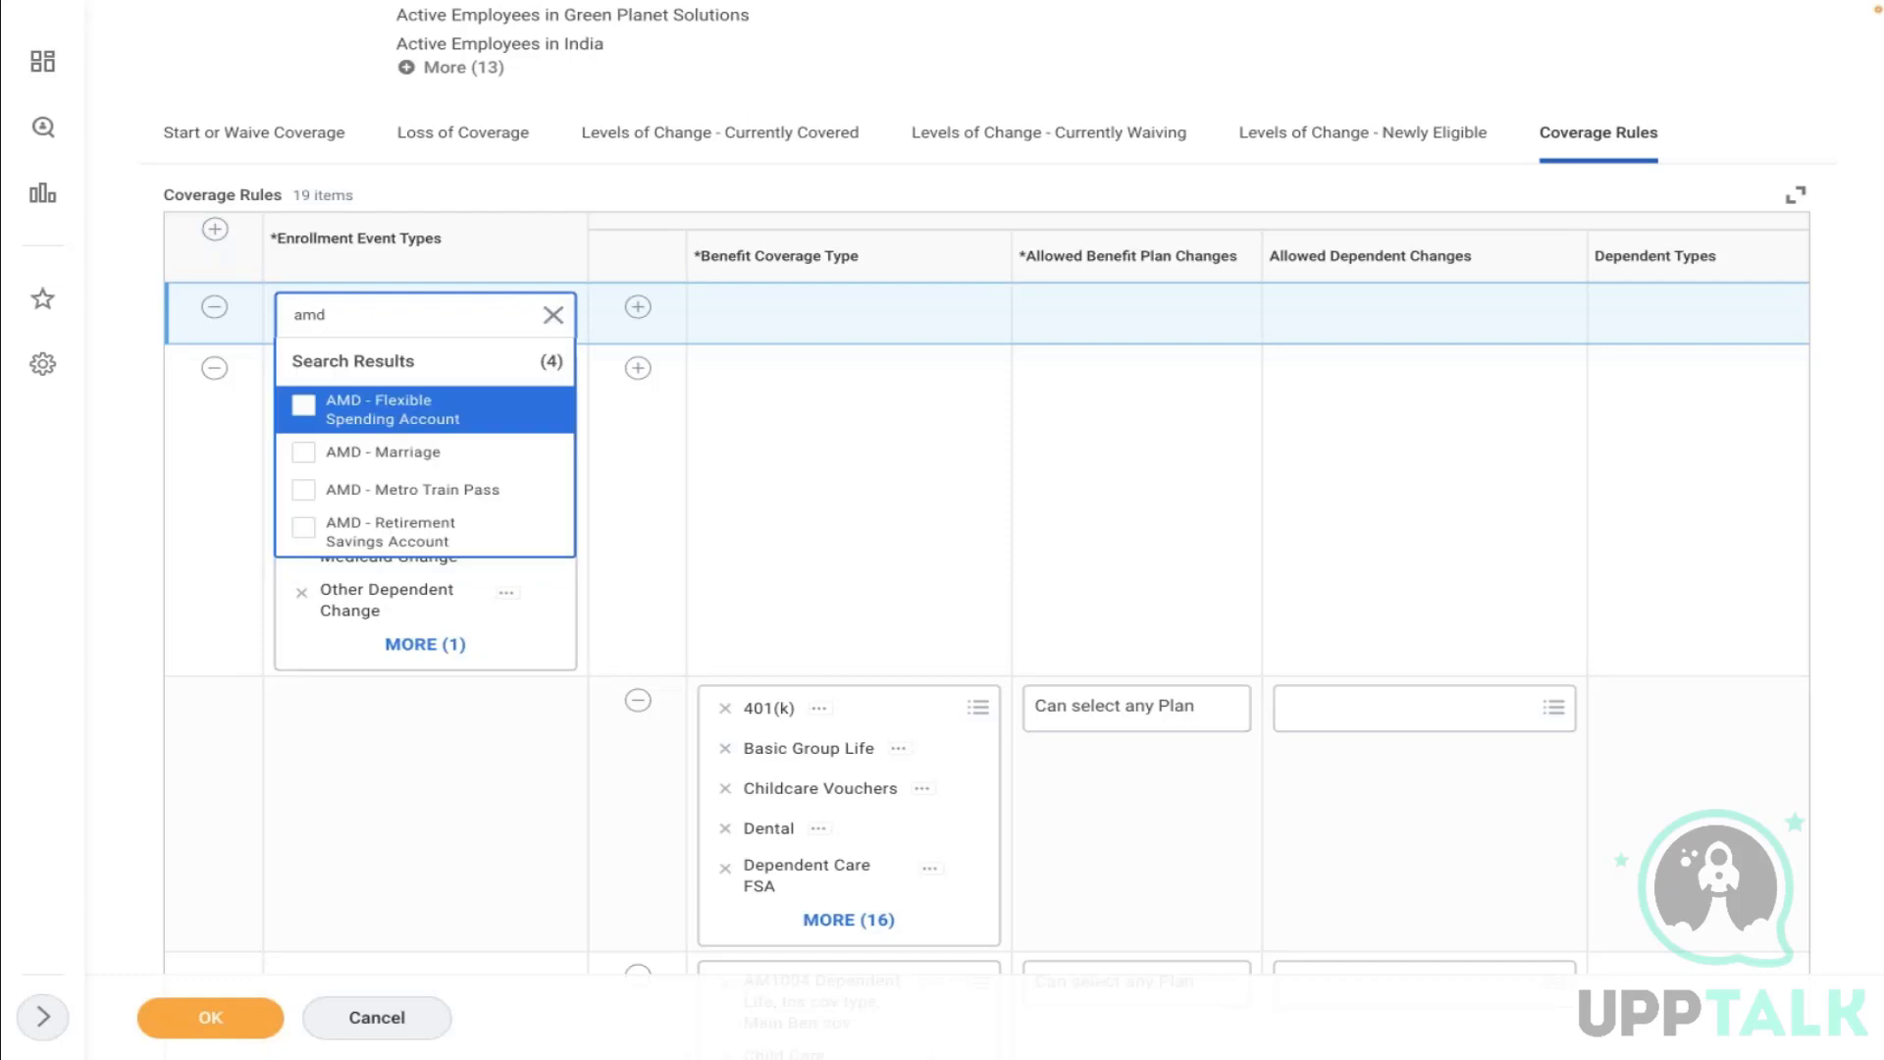
left_click(377, 417)
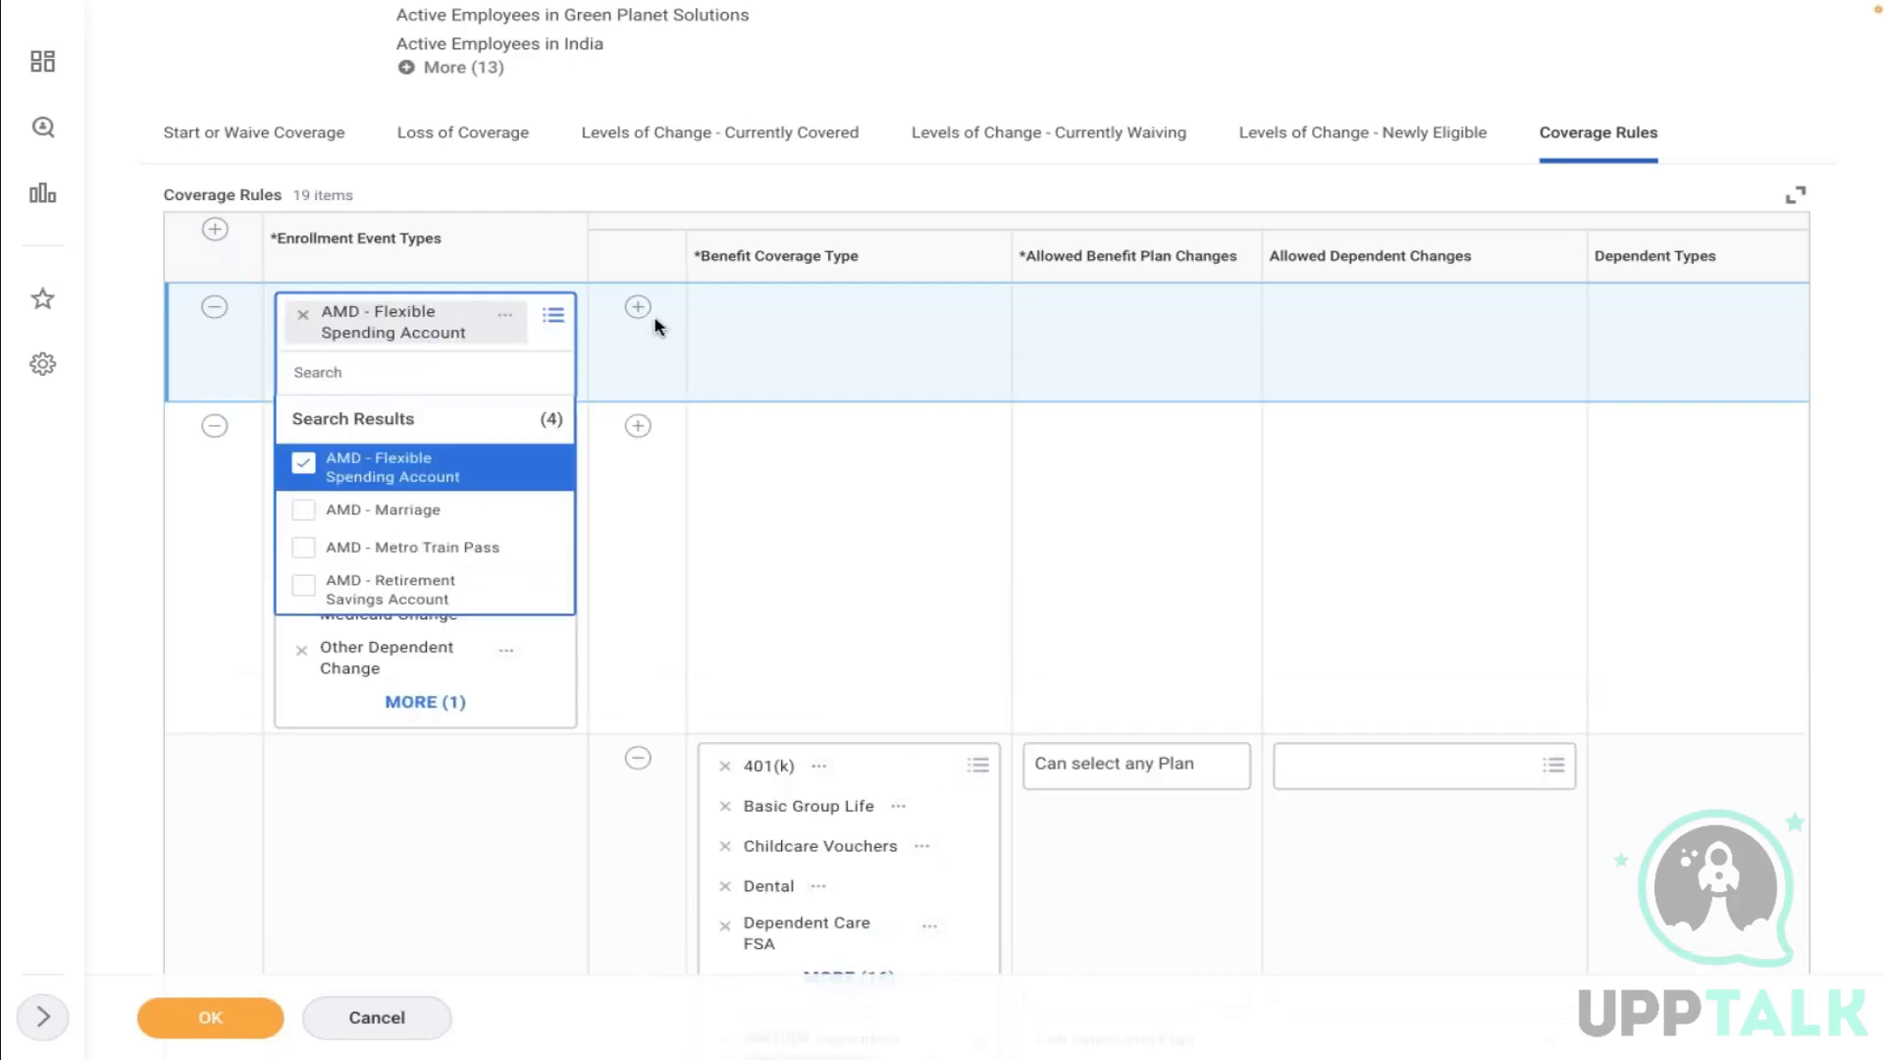
Add a line under the new Coverage Rules row with coverage types AMD Flexible Spending Account and AMD Health Savings Account
left_click(638, 307)
left_click(812, 390)
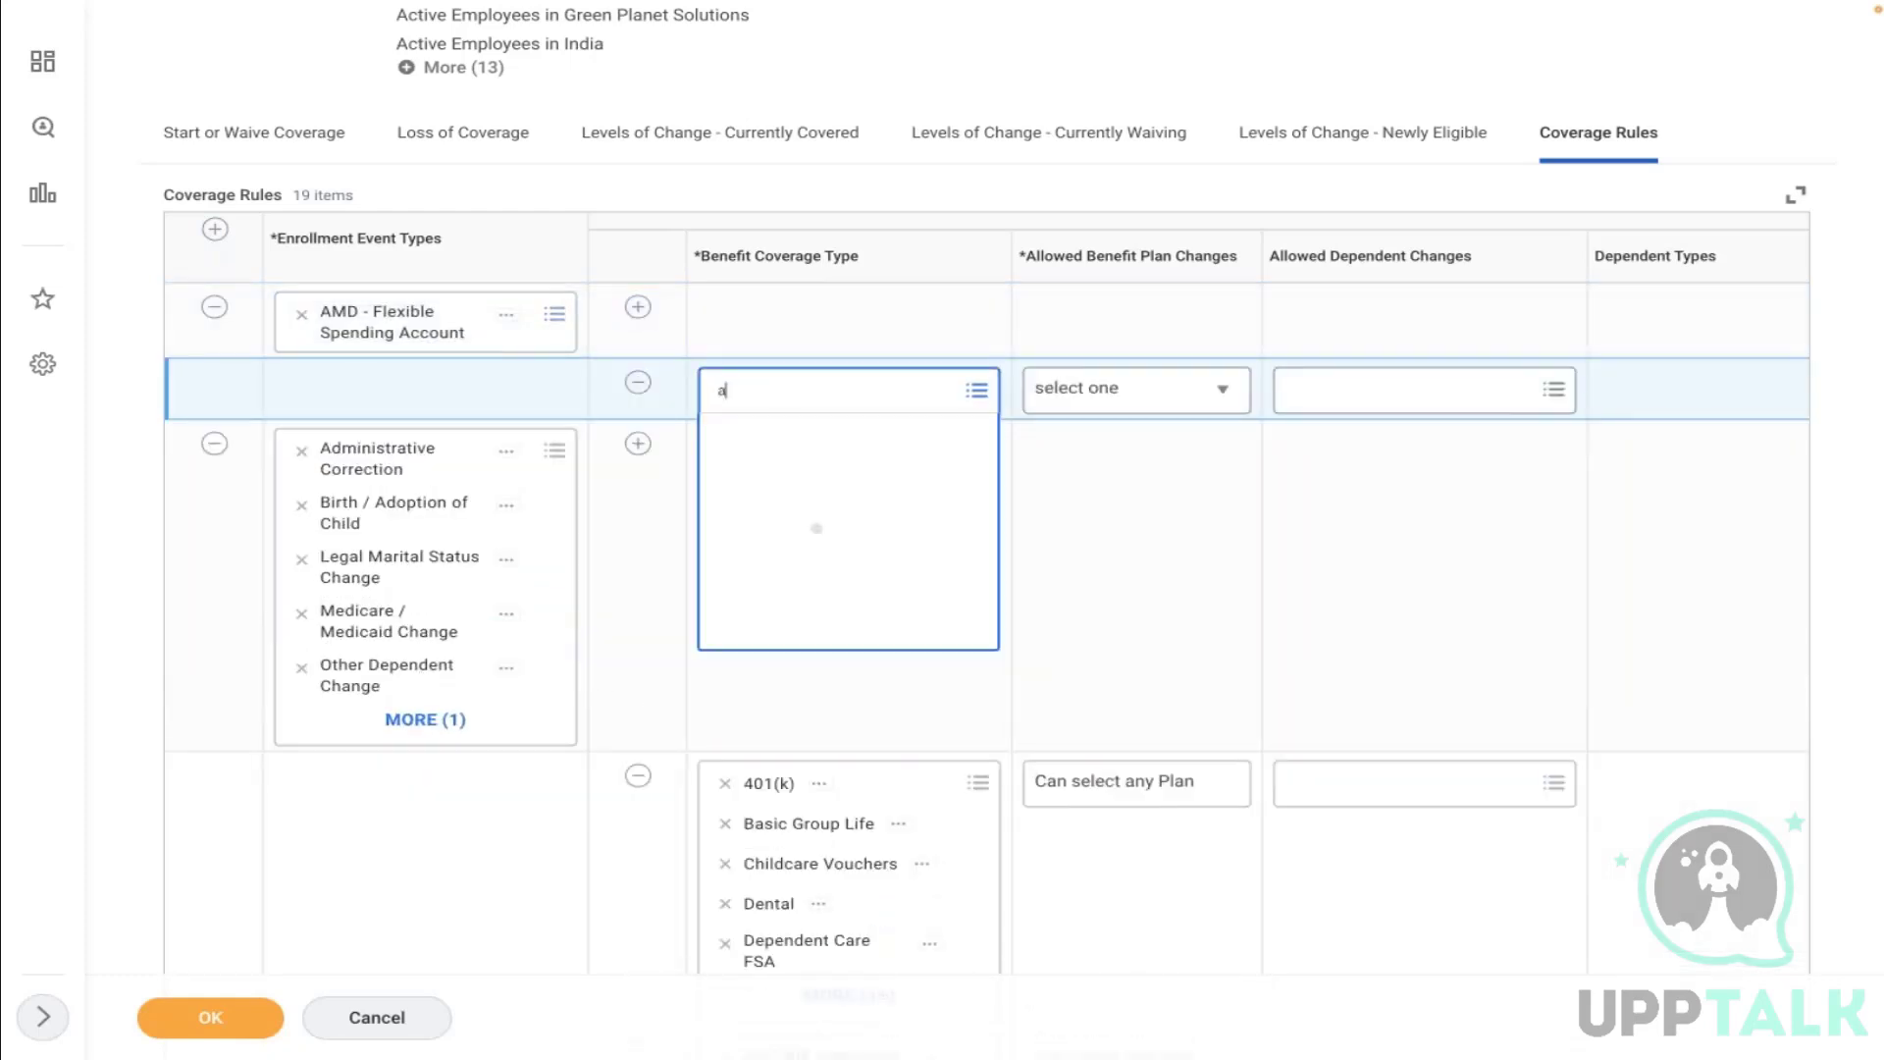
type("amd")
key("Return")
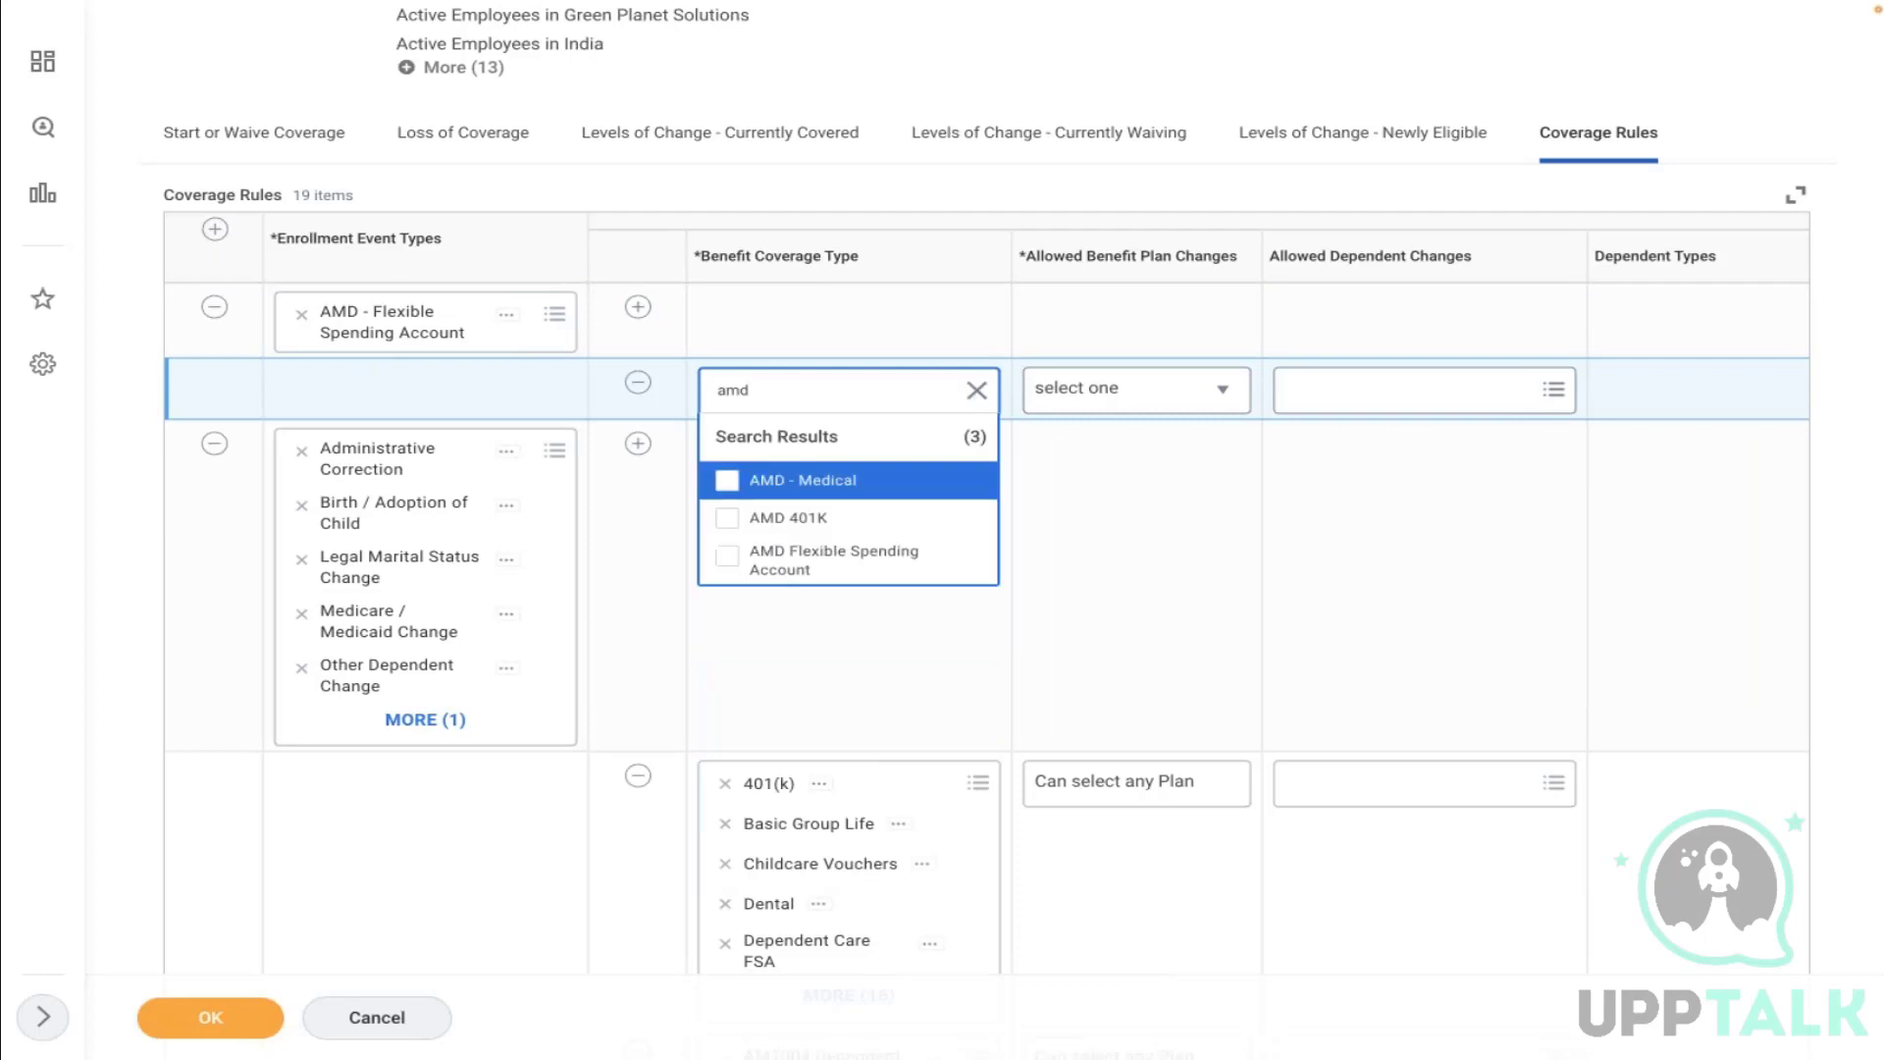
left_click(785, 564)
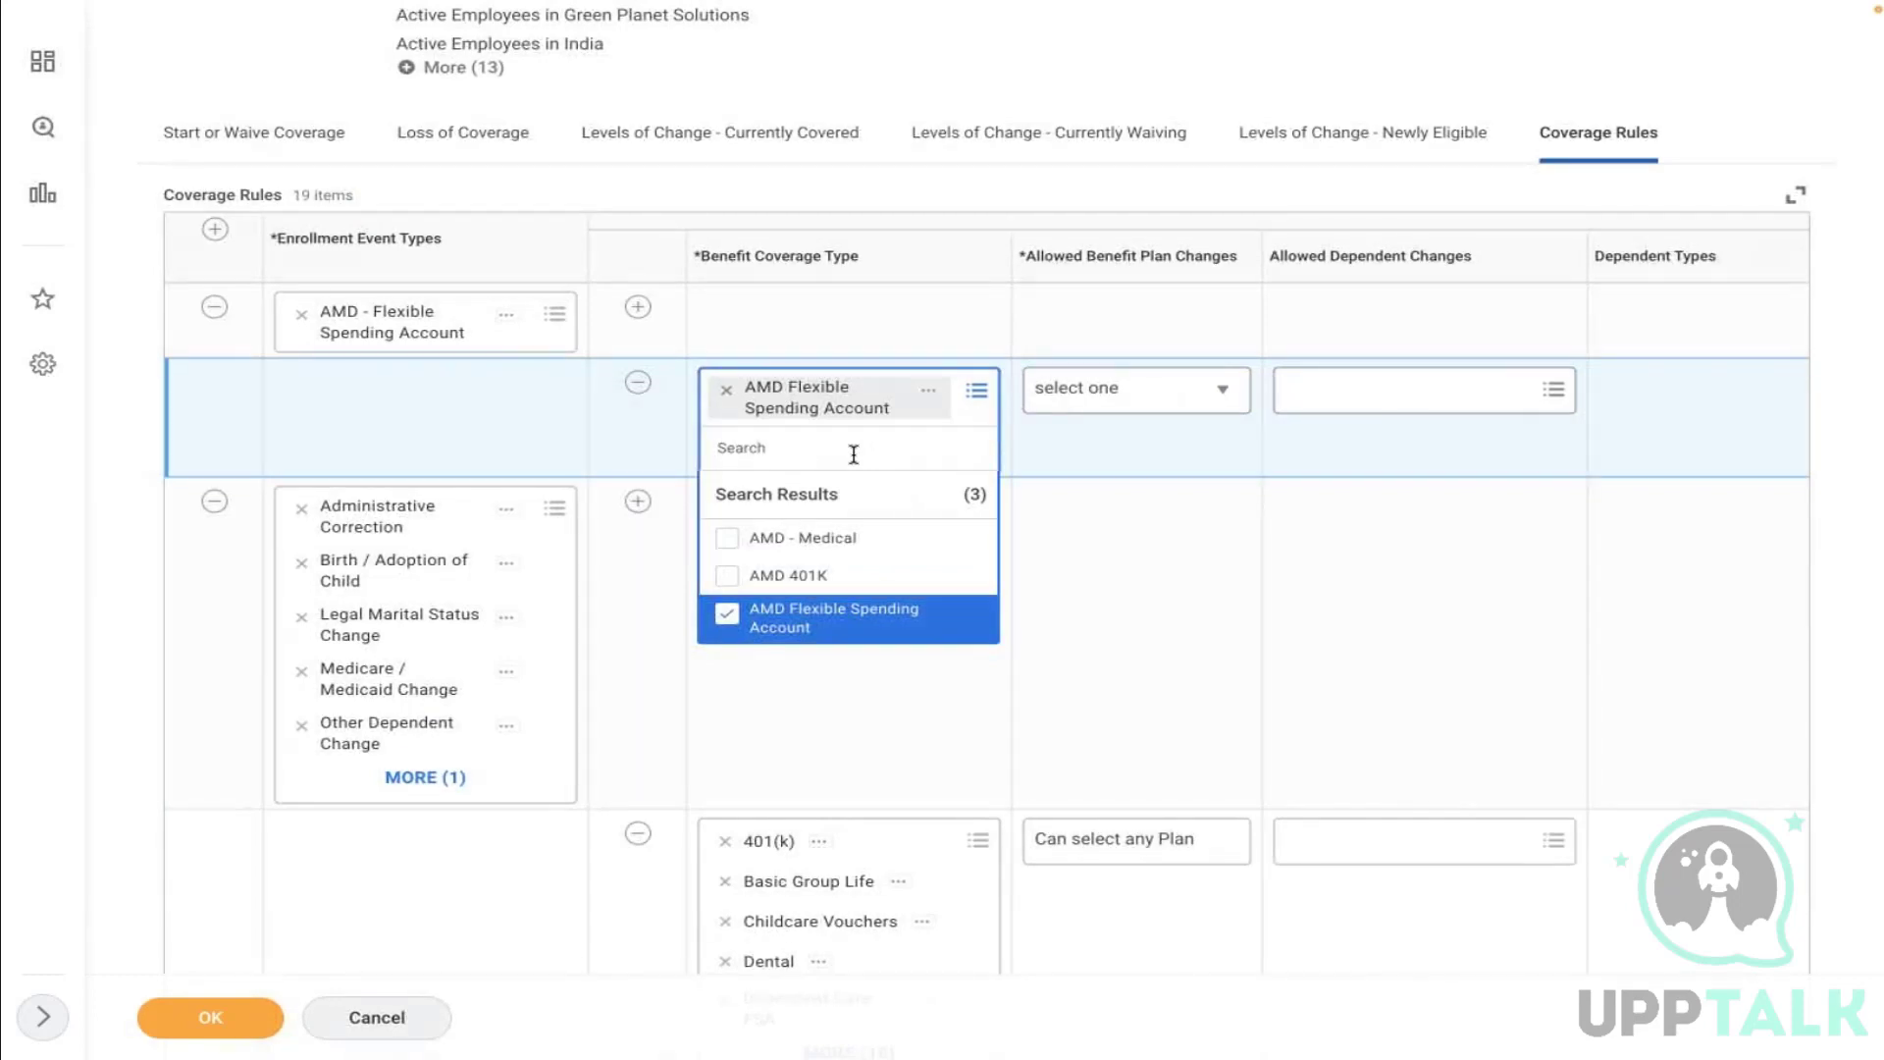
left_click(978, 391)
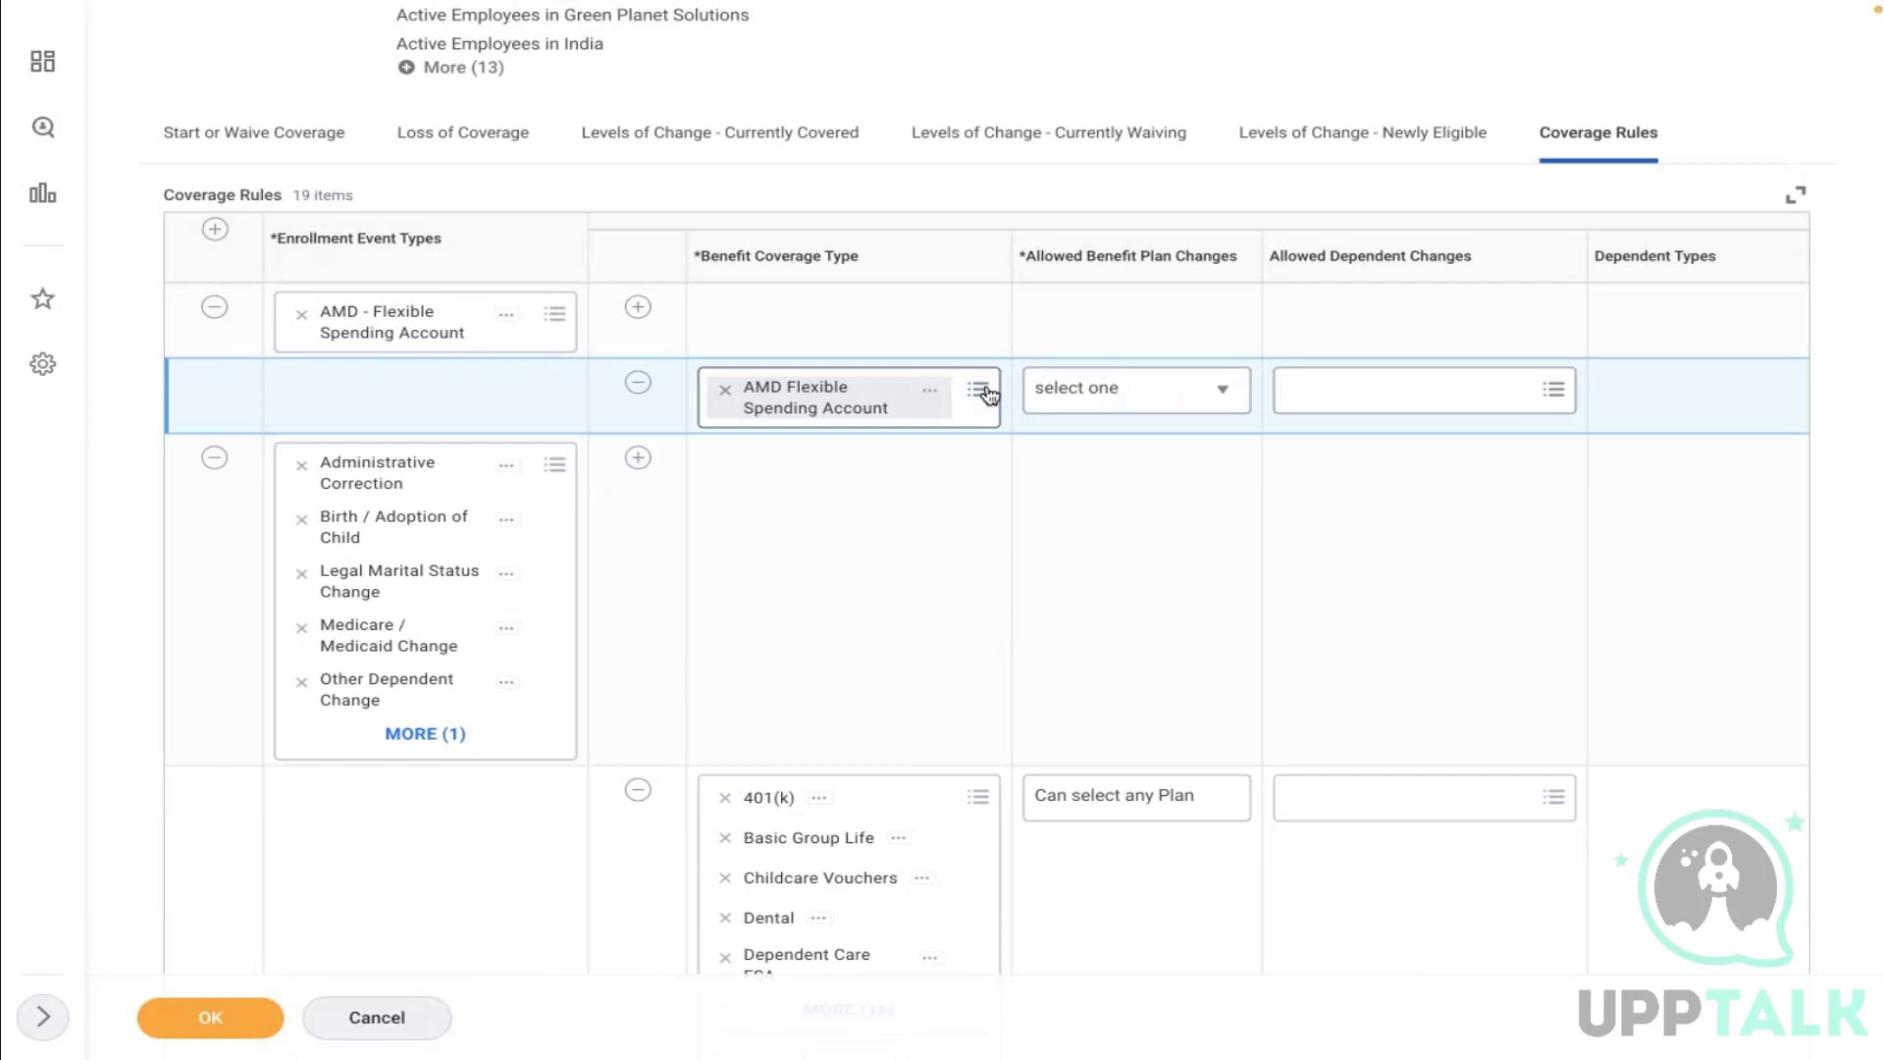
left_click(981, 391)
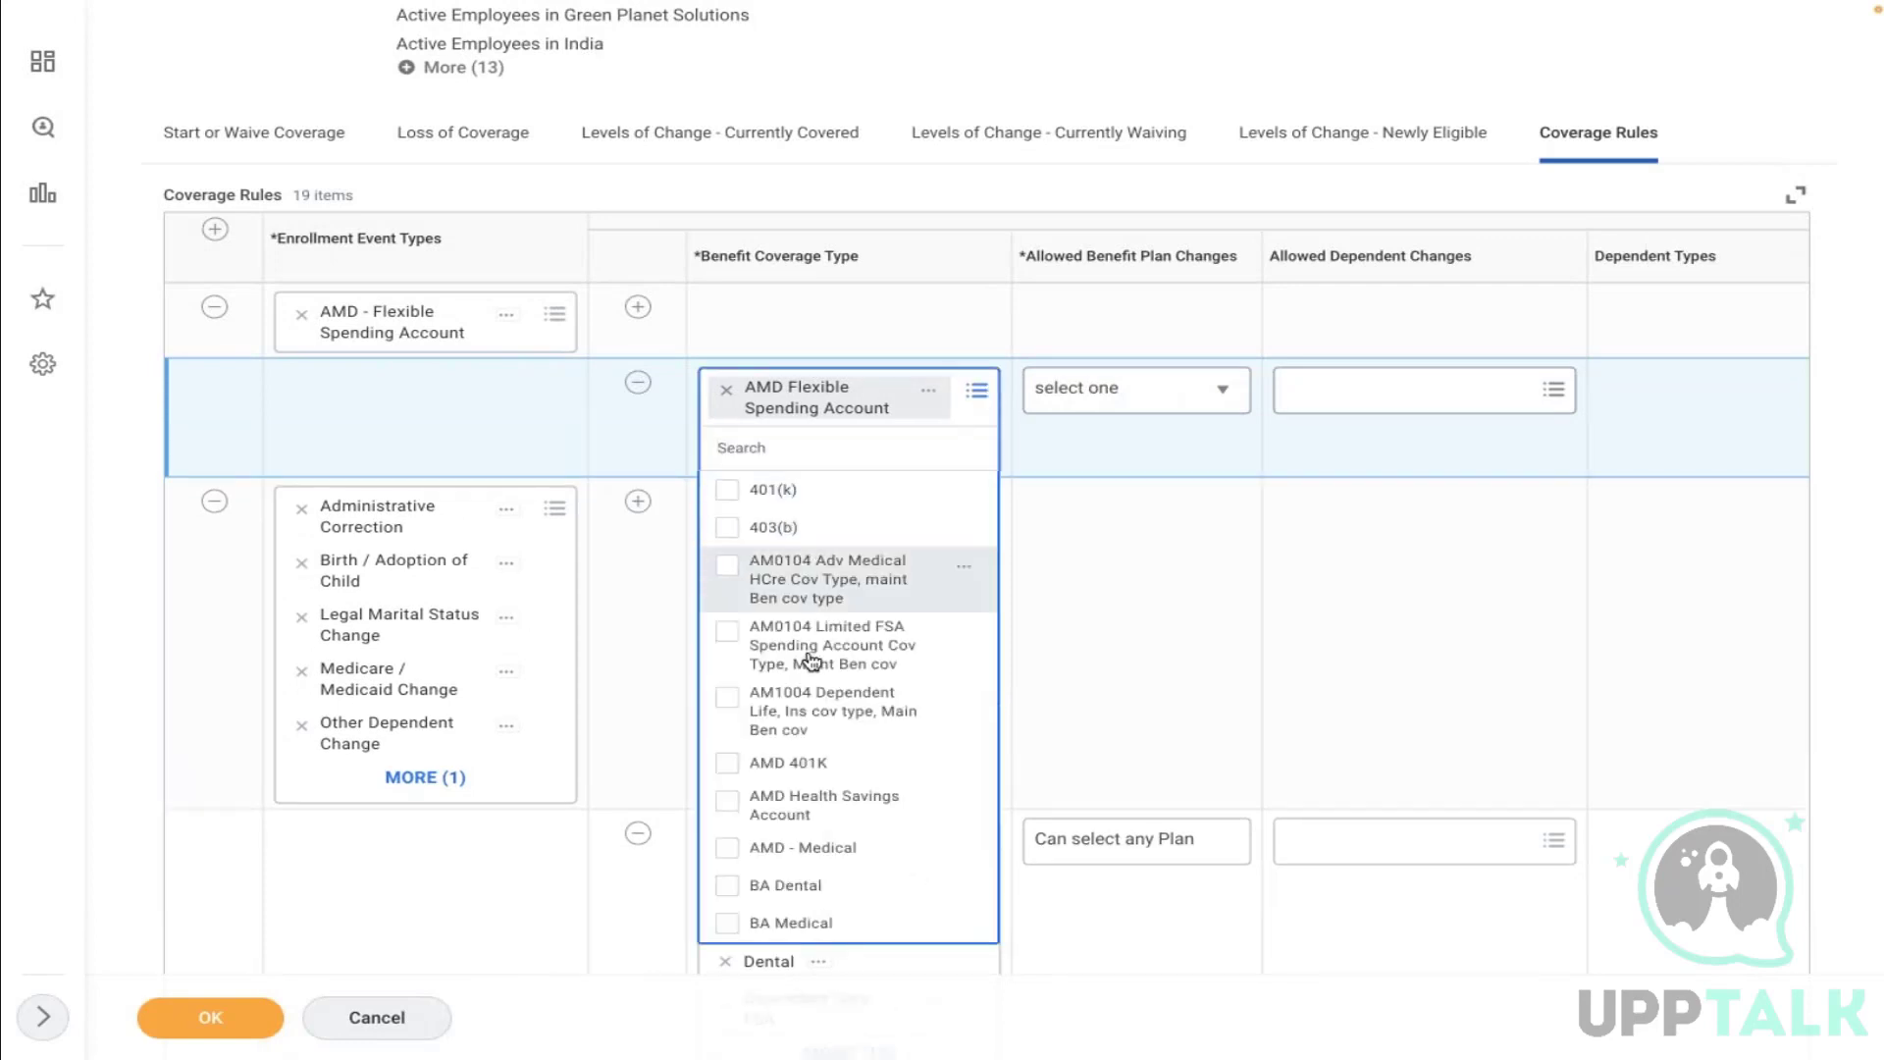
left_click(815, 806)
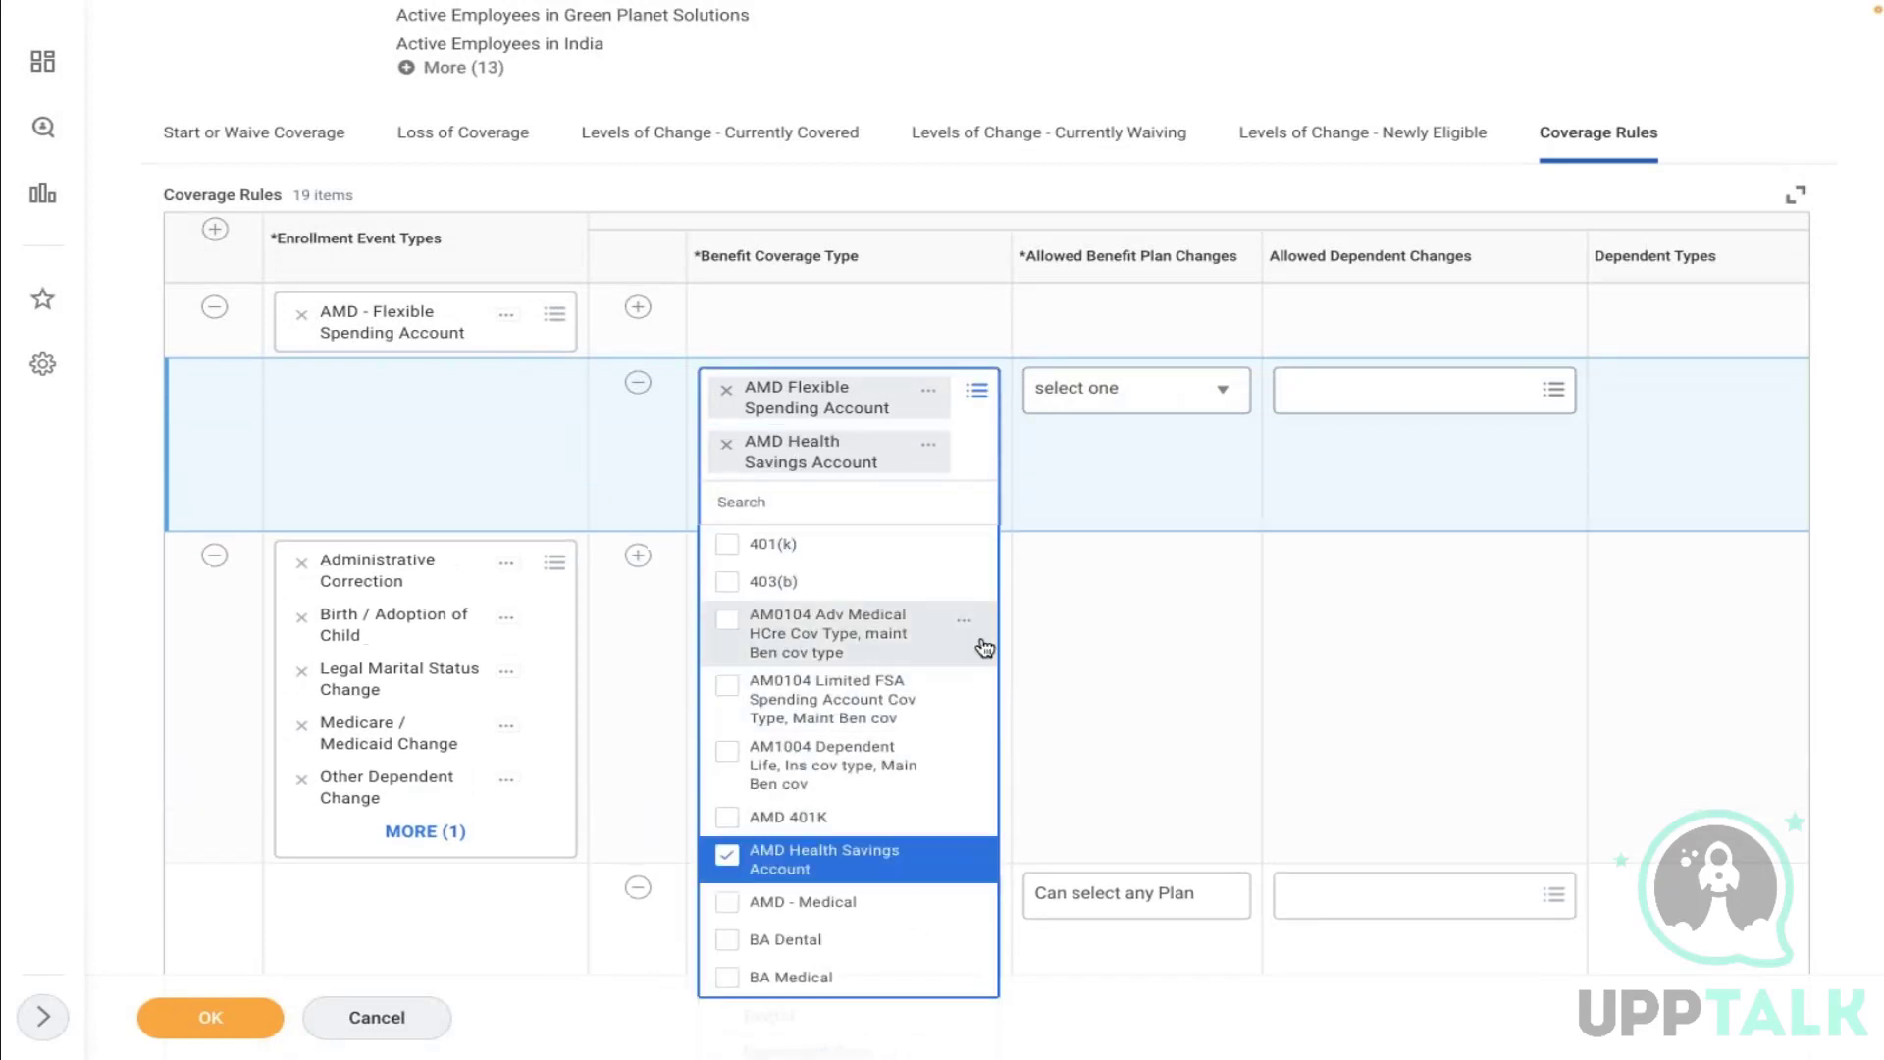
left_click(1070, 616)
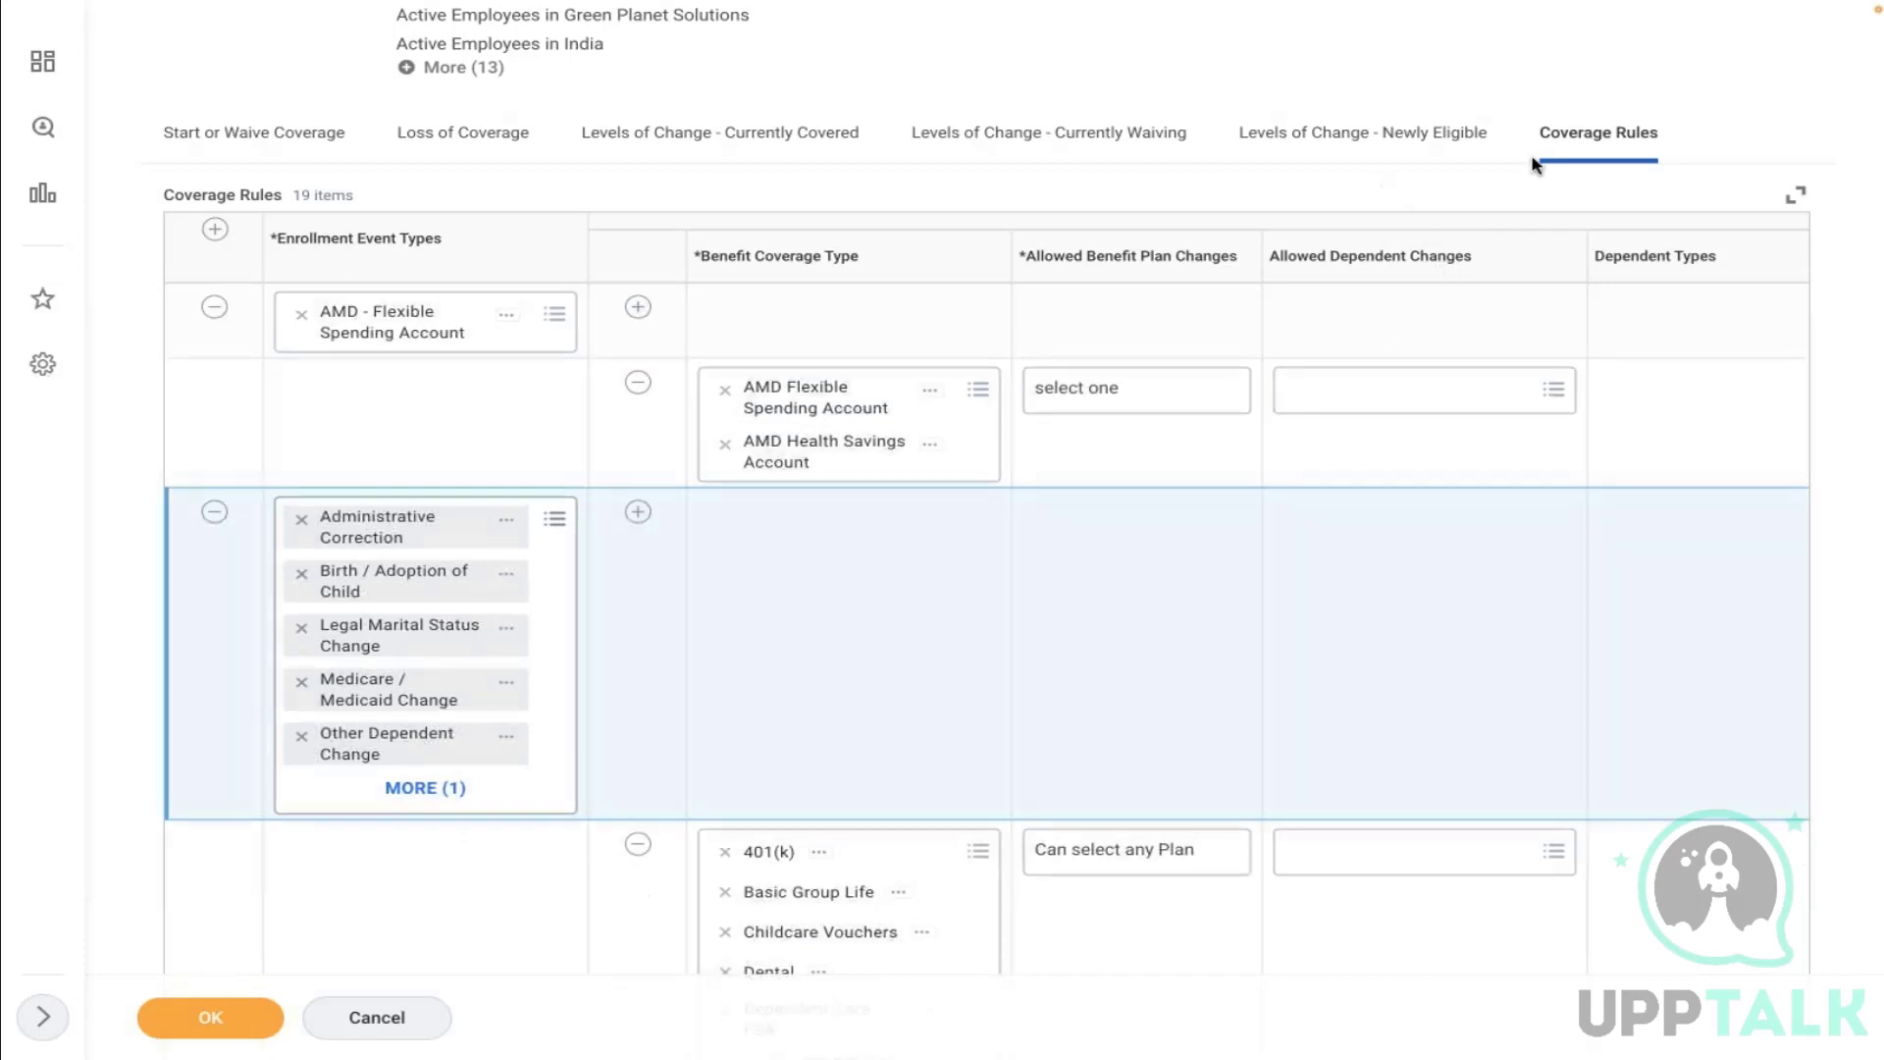
Set the new coverage rule's allowed benefit plan changes to Can select any Plan
left_click(1110, 390)
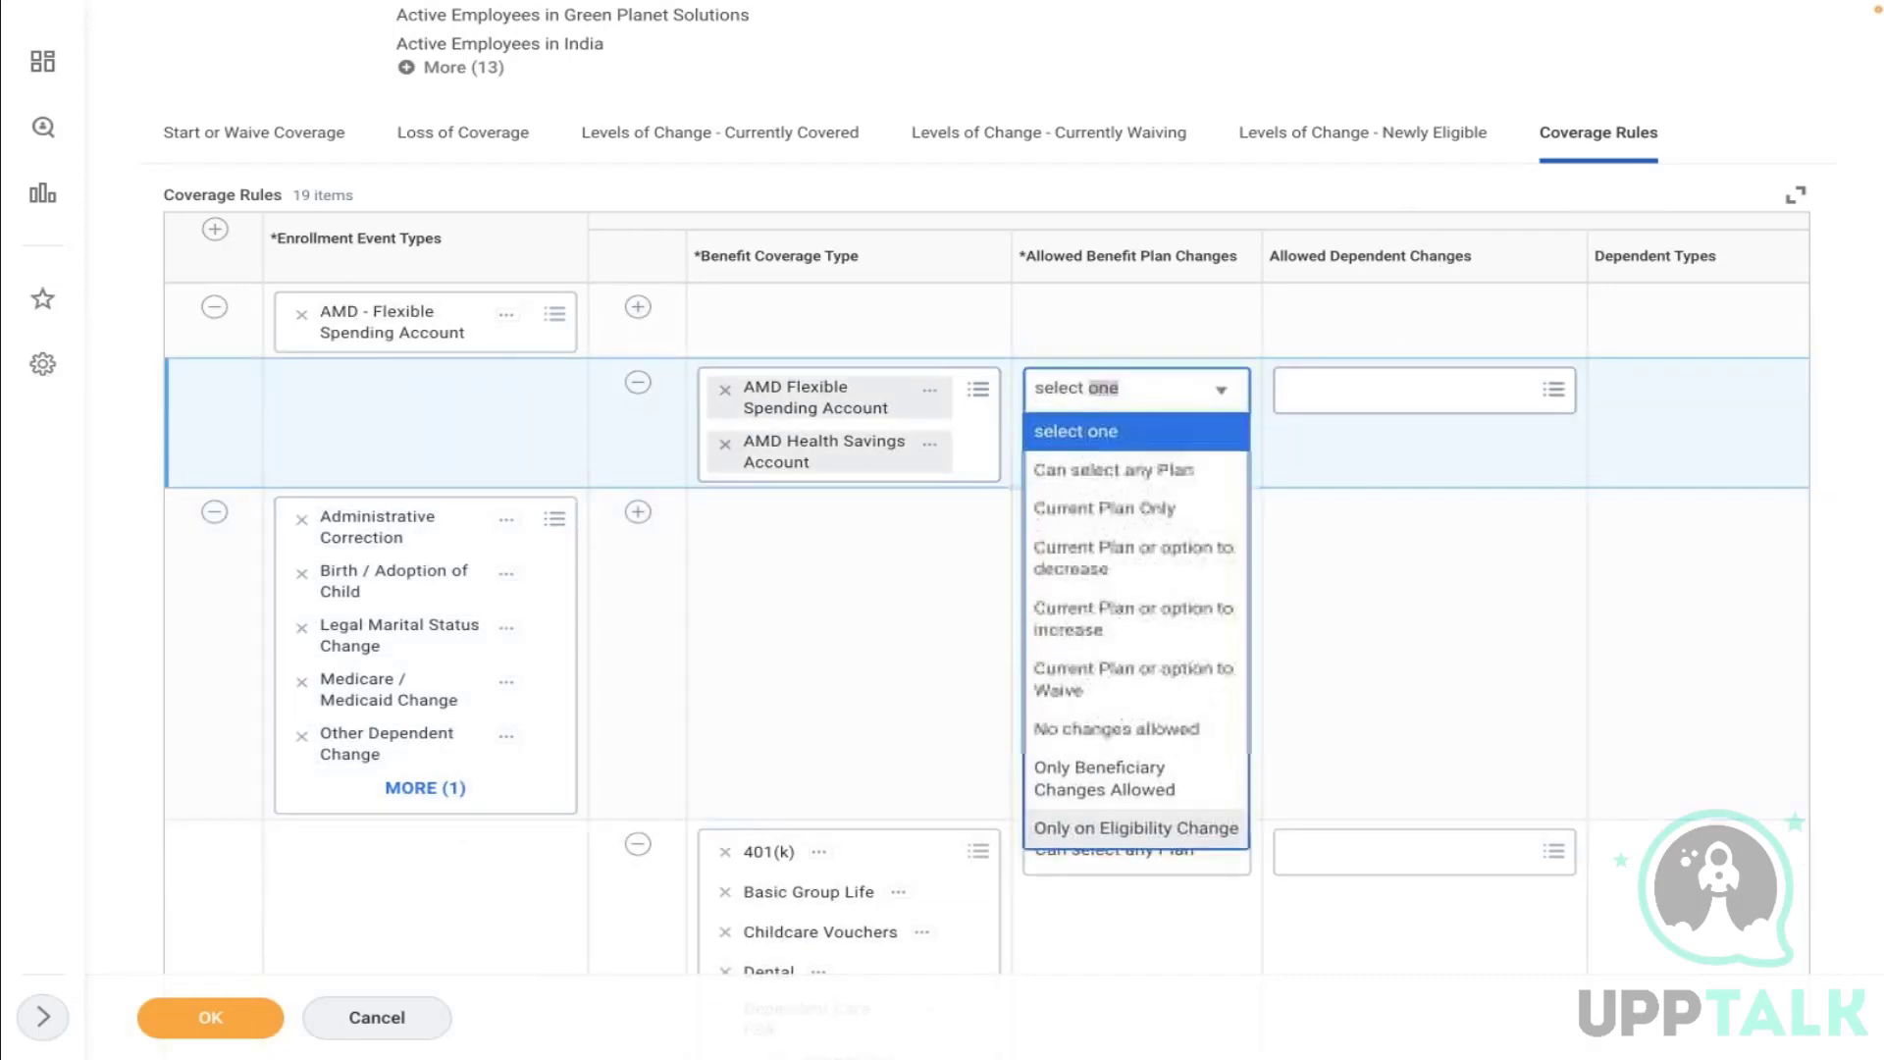
left_click(1104, 471)
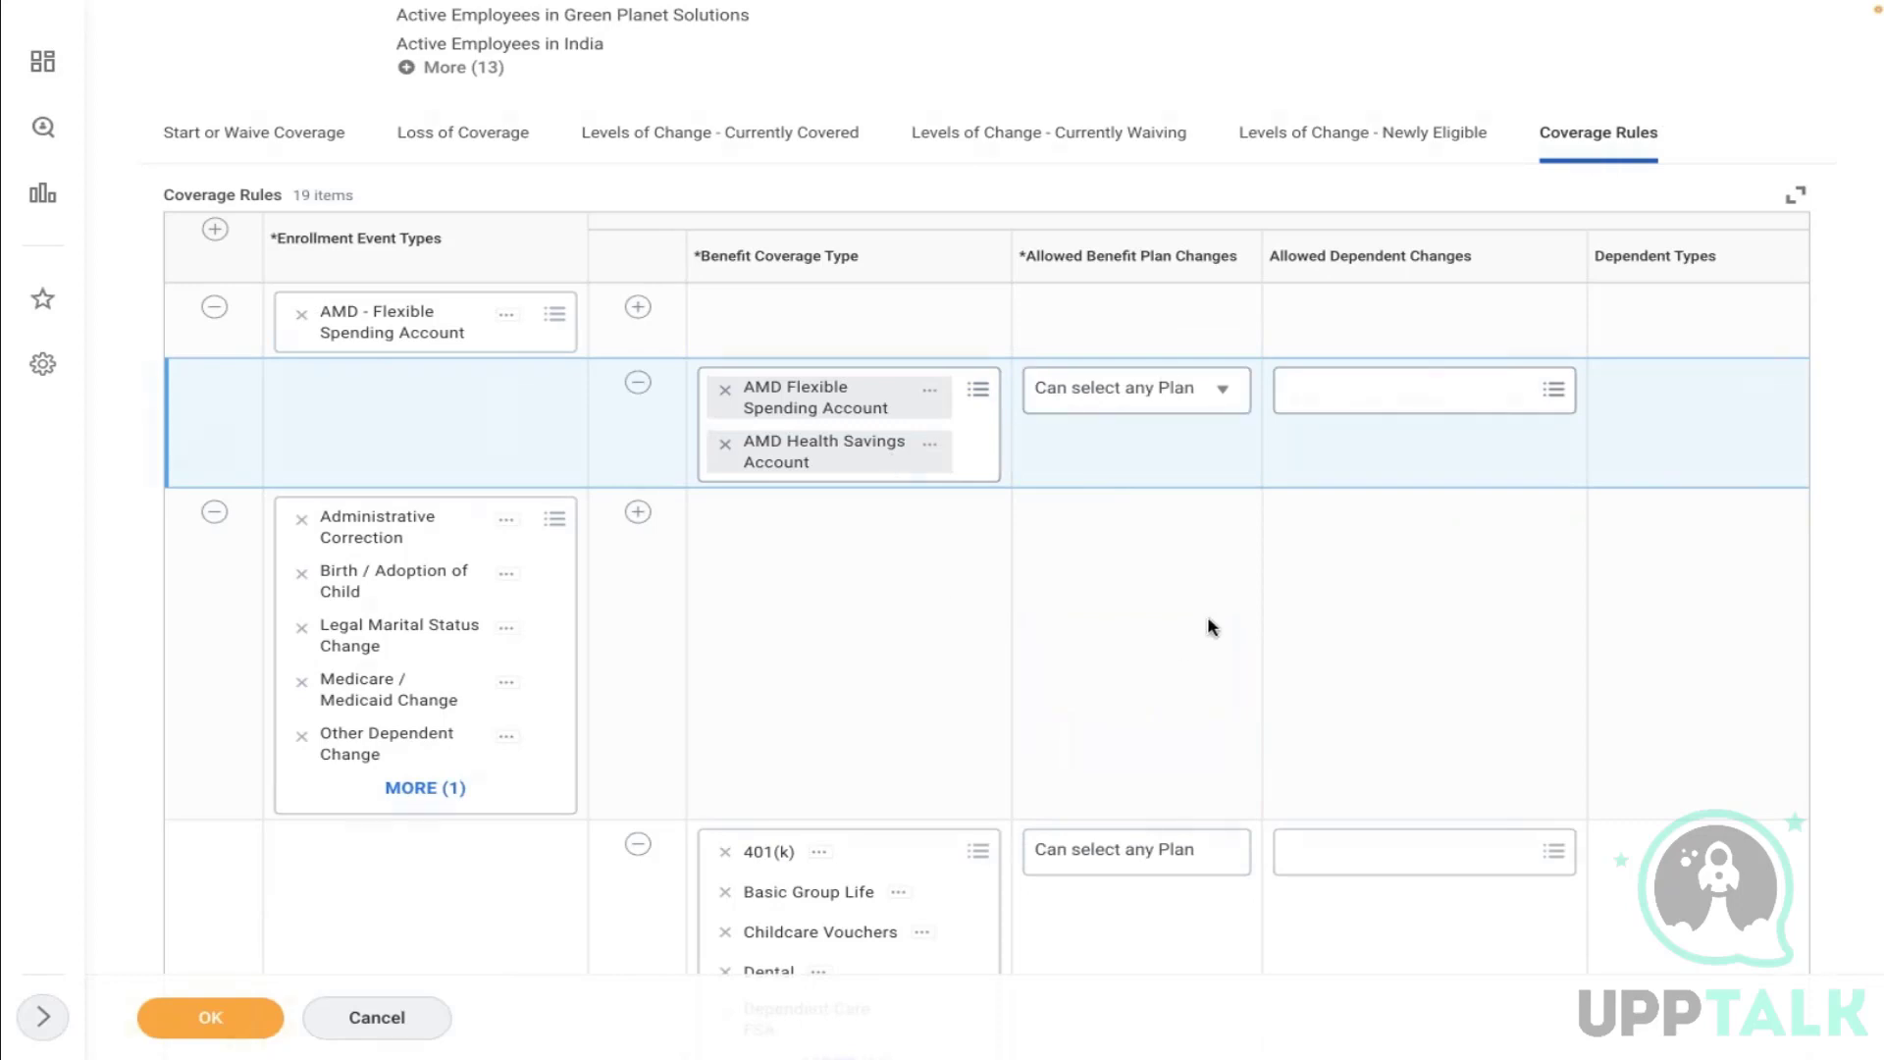
left_click(1441, 468)
Set the new coverage rule's defaulting rule to Default to Current Elections, Priority Coverage or Waive, and save the enrollment event rule
scroll(1441, 474, "right", 6)
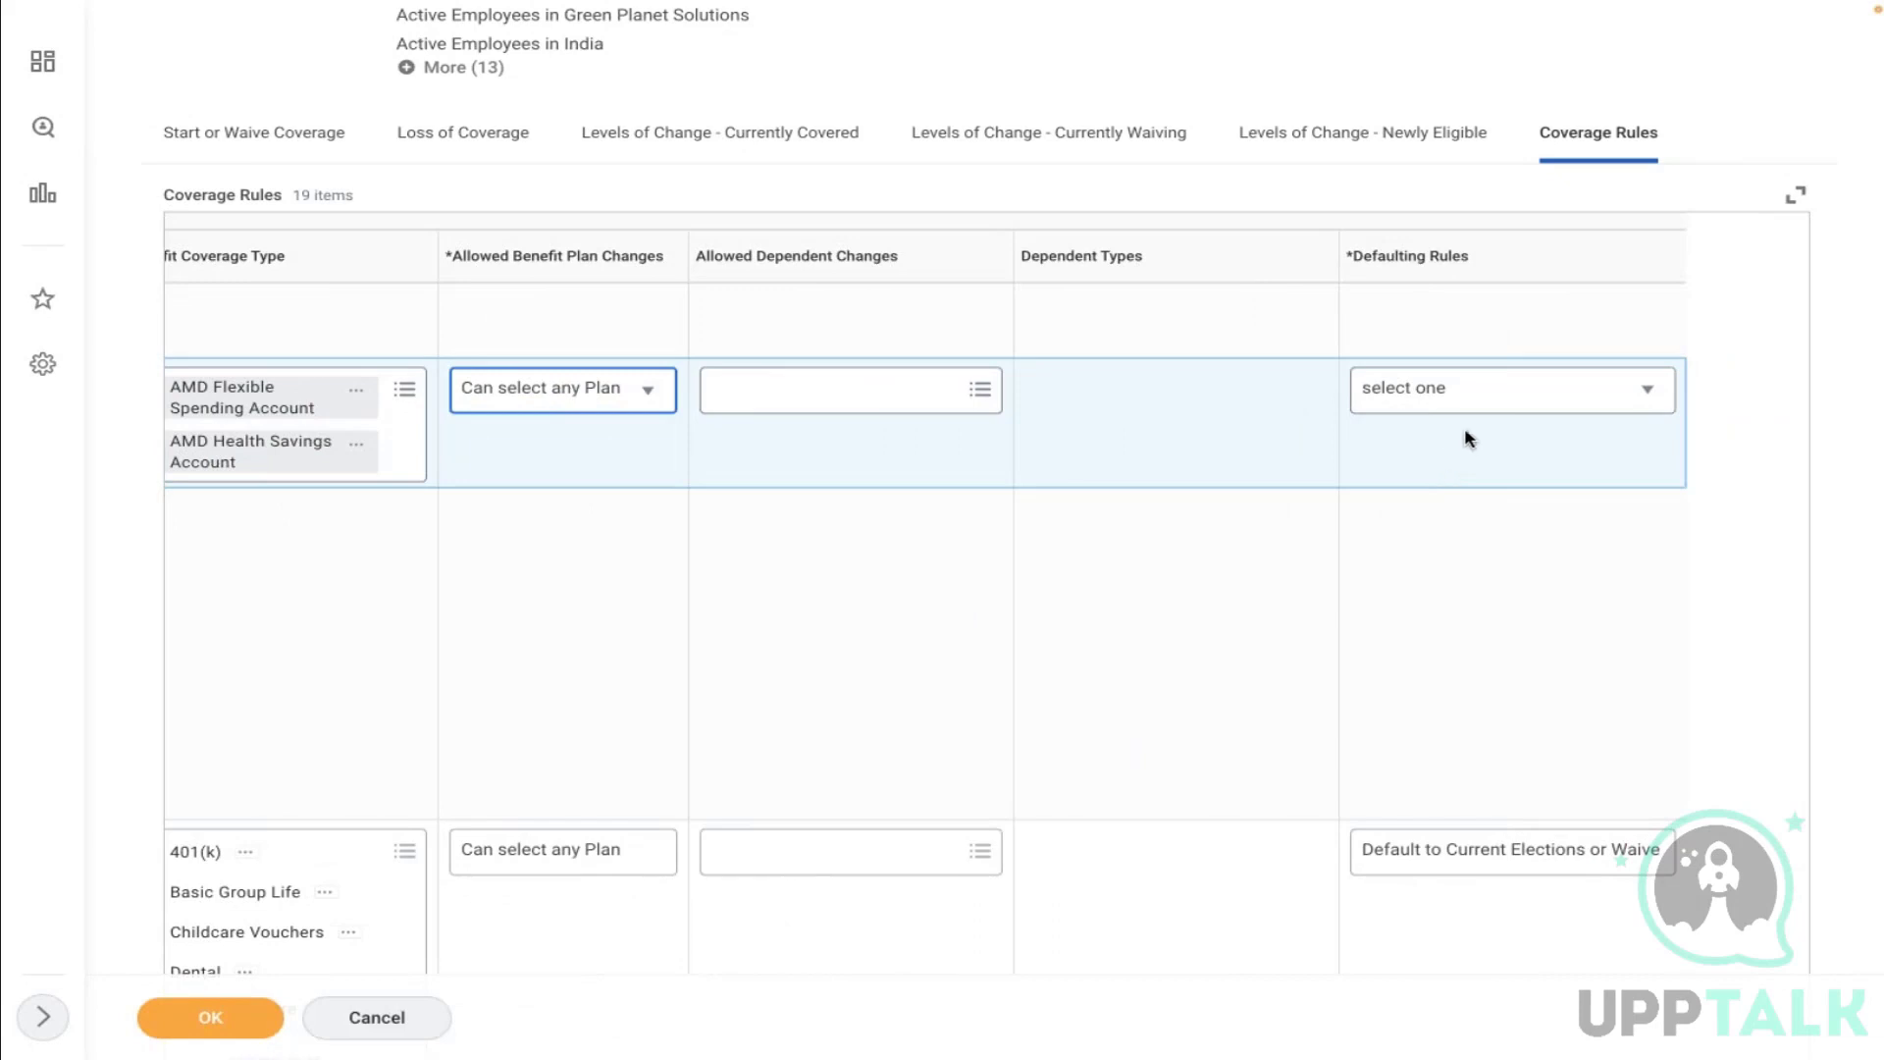
left_click(1472, 398)
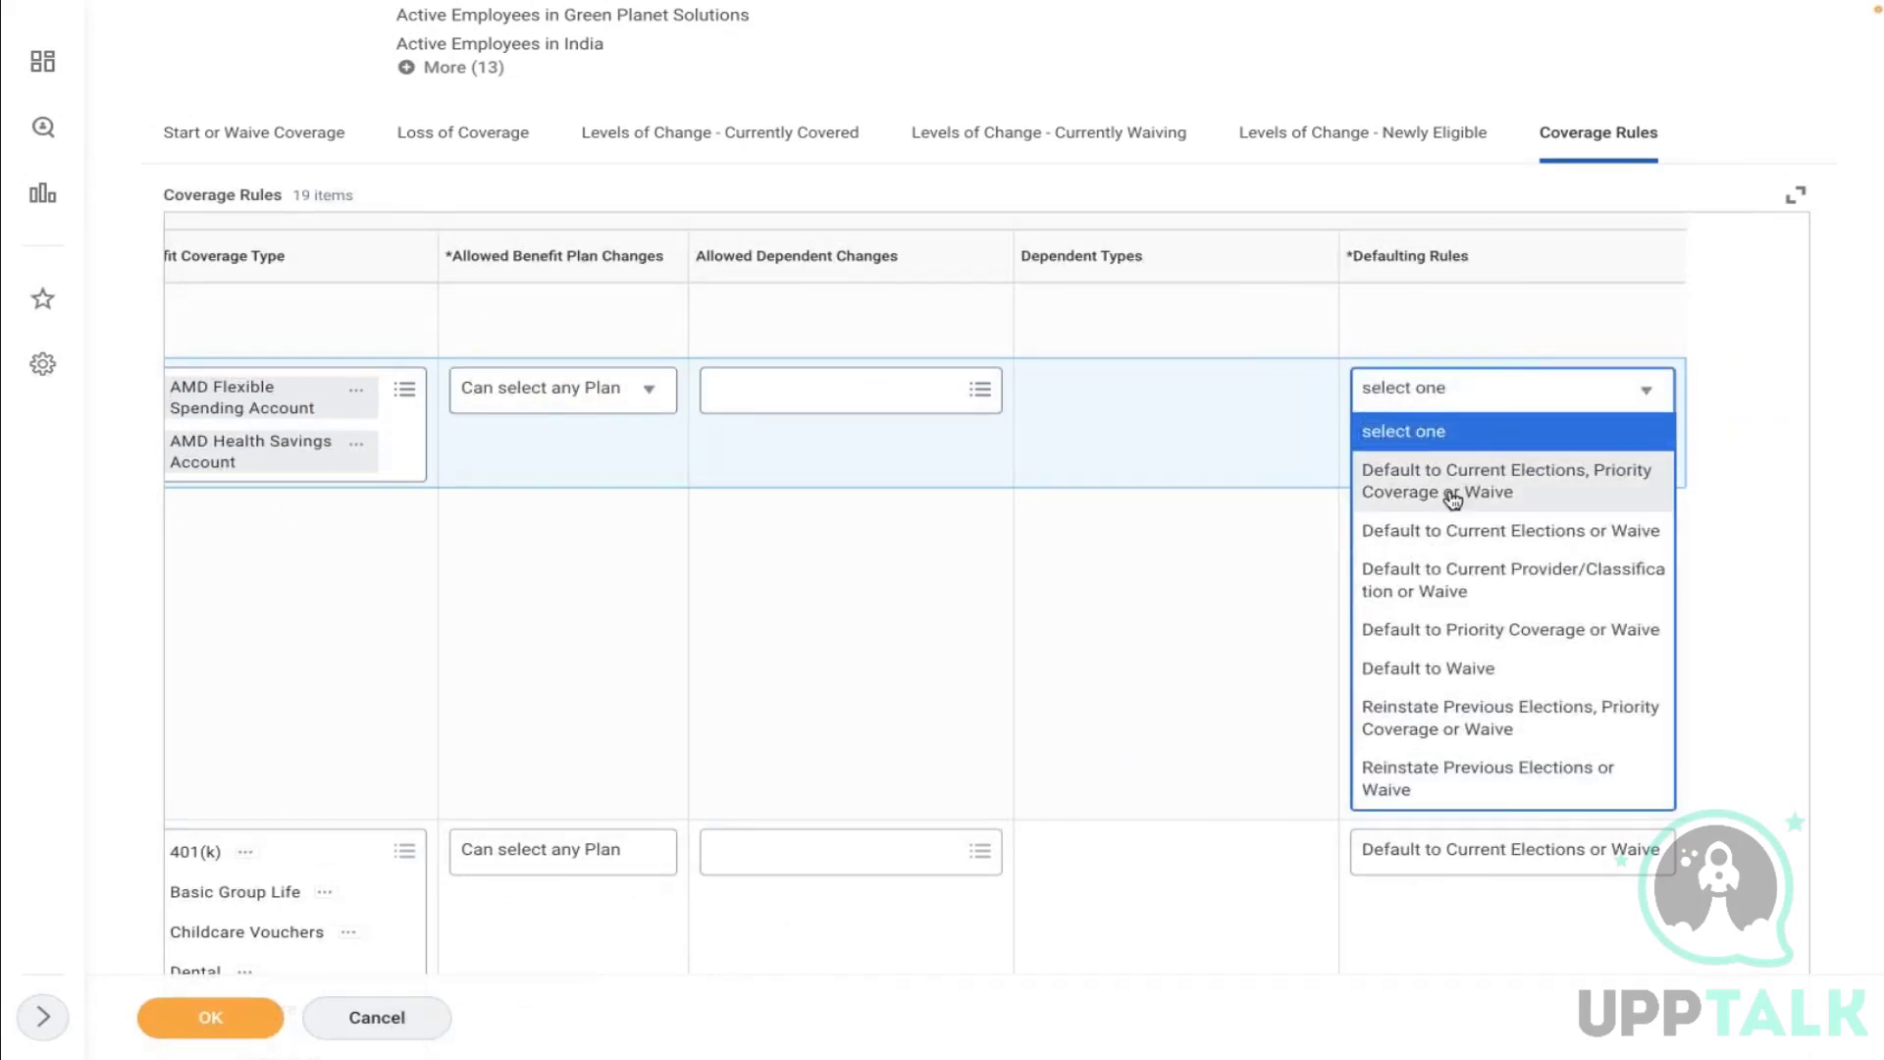
left_click(1452, 499)
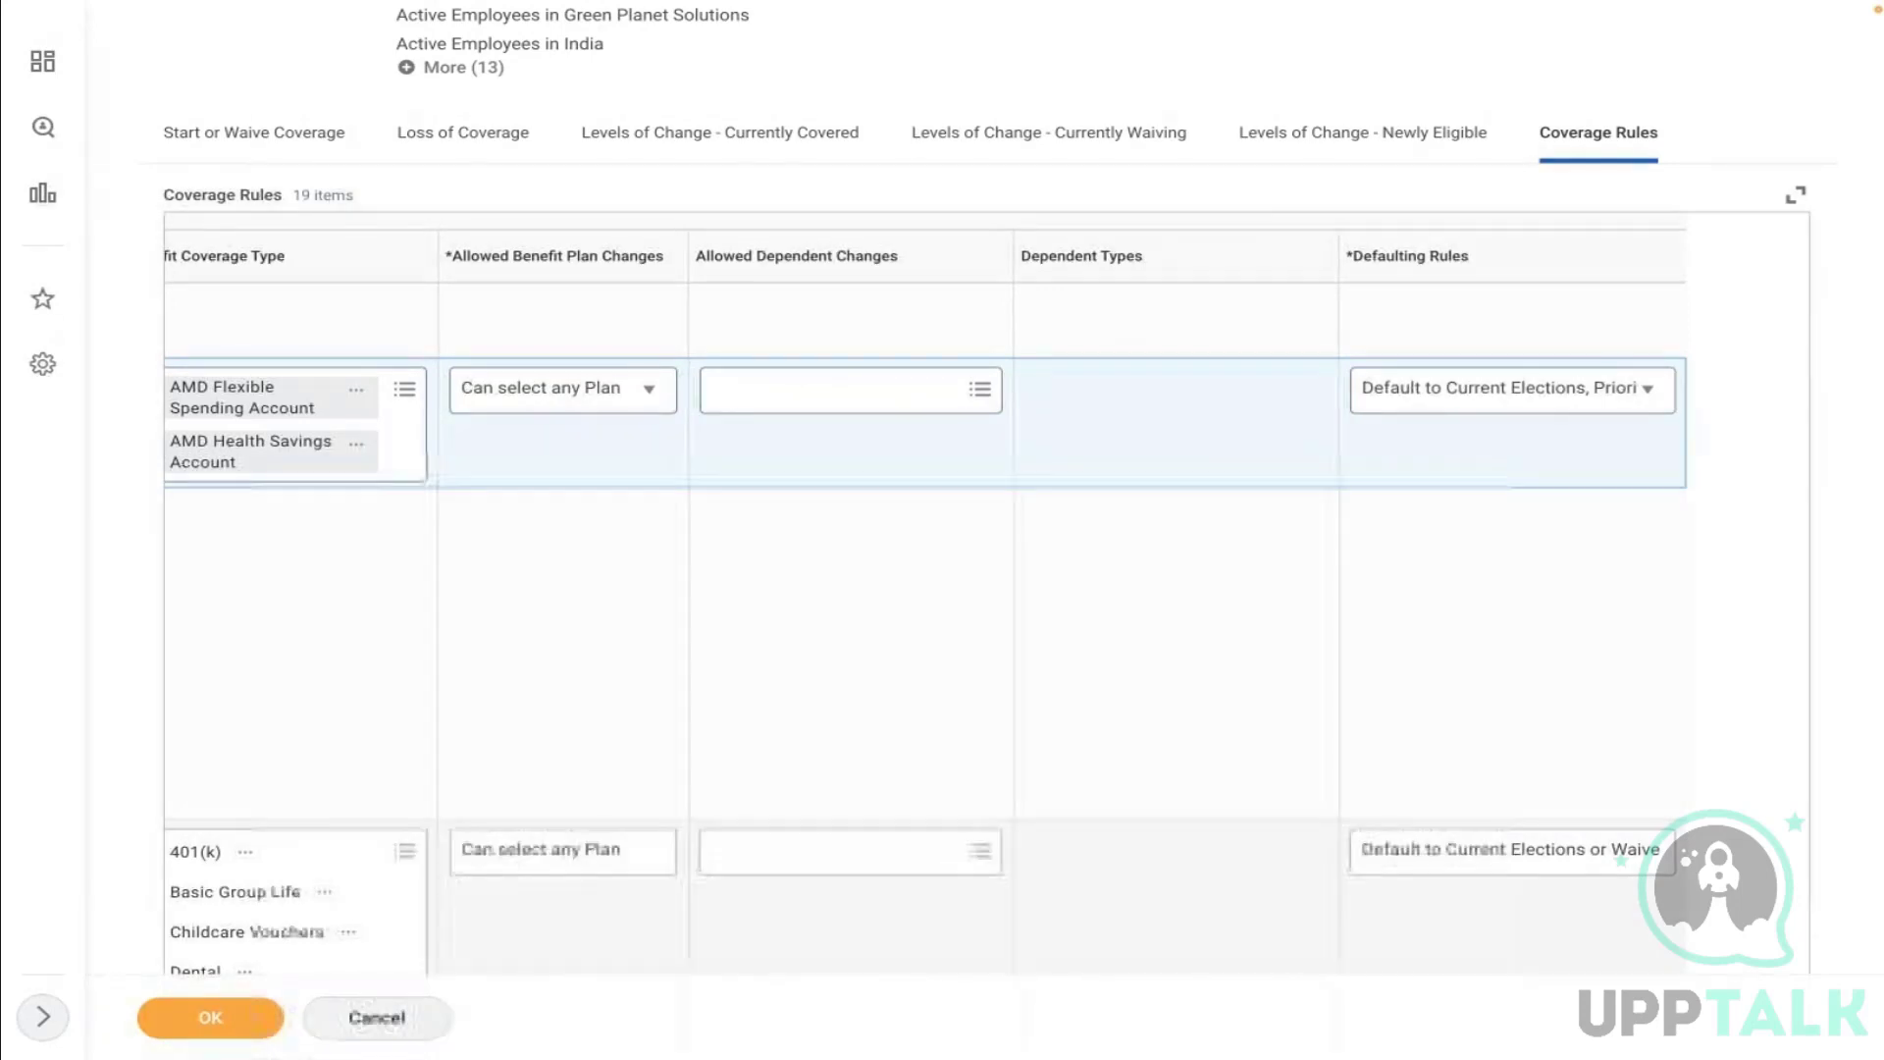
left_click(210, 1017)
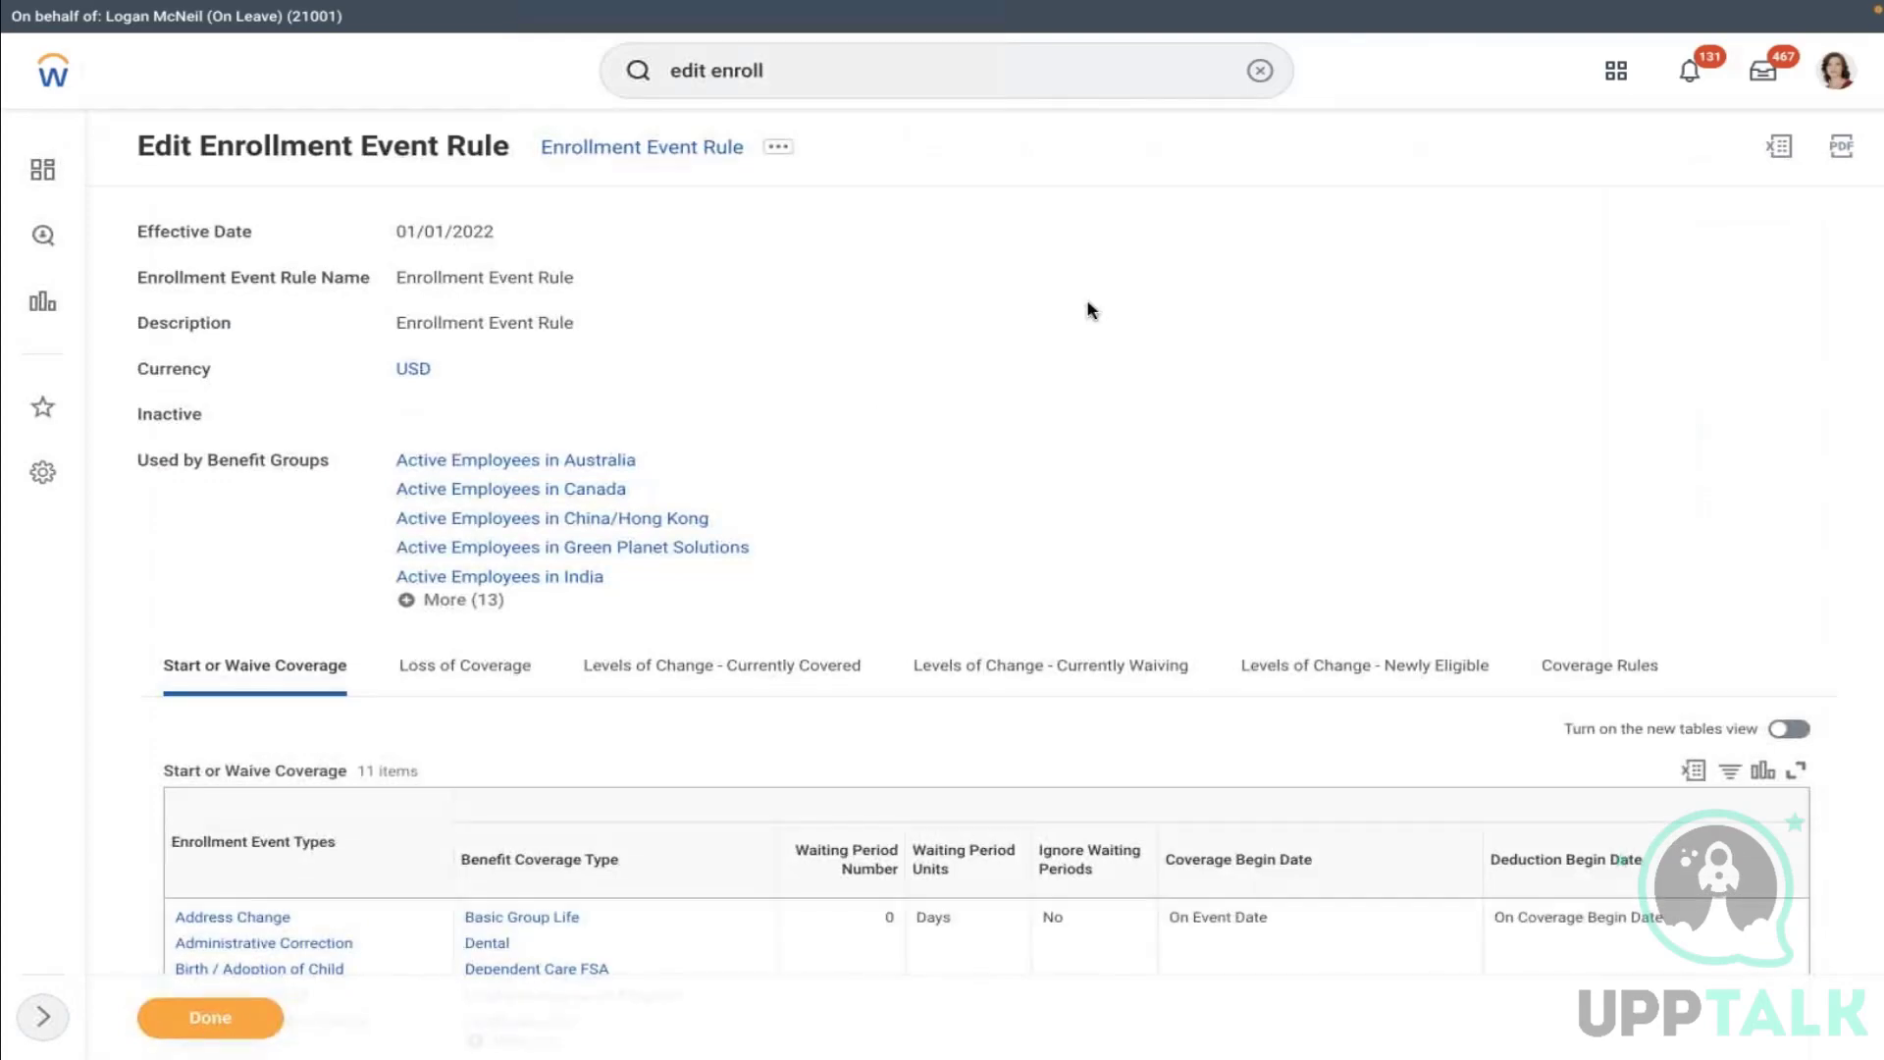
scroll(1088, 310, "down", 1)
scroll(1087, 310, "down", 4)
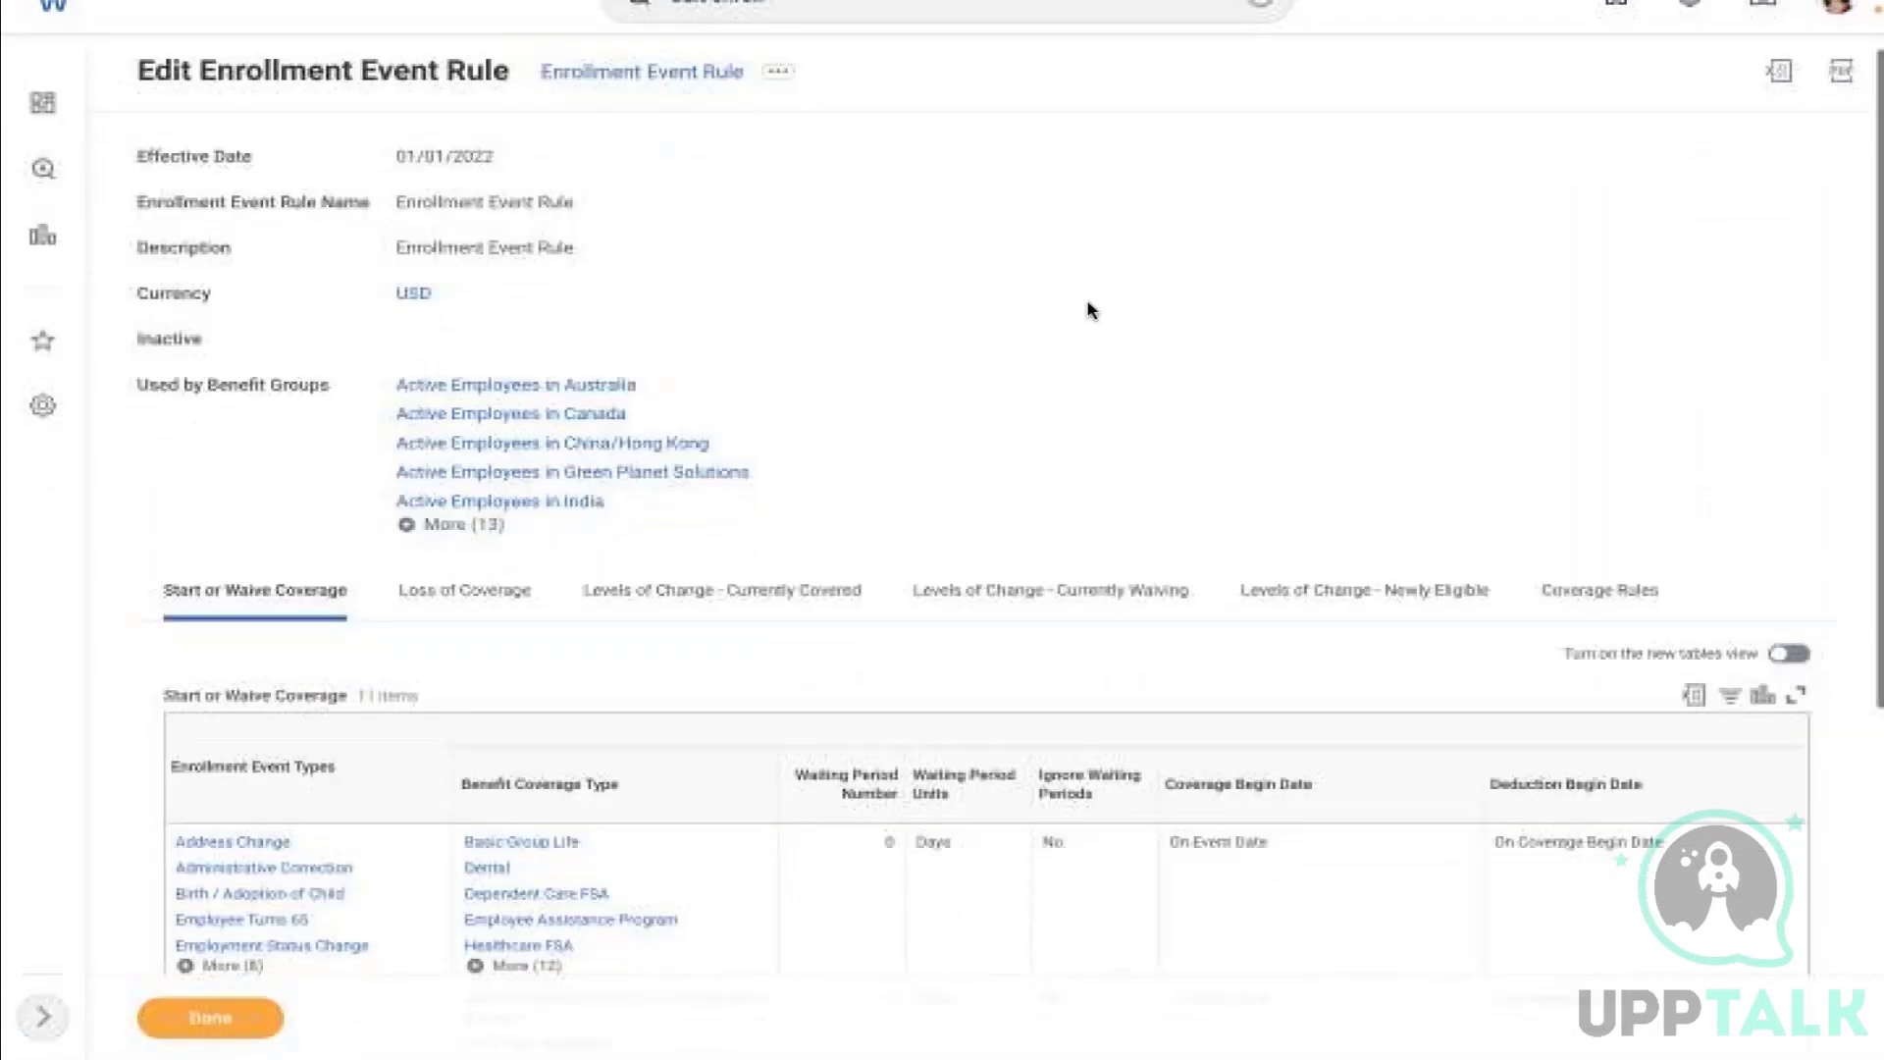
Find the Edit Benefit Plan Year Definition task and open AMD - Benefit Plan Year Definition for editing
scroll(1087, 310, "up", 5)
left_click(939, 76)
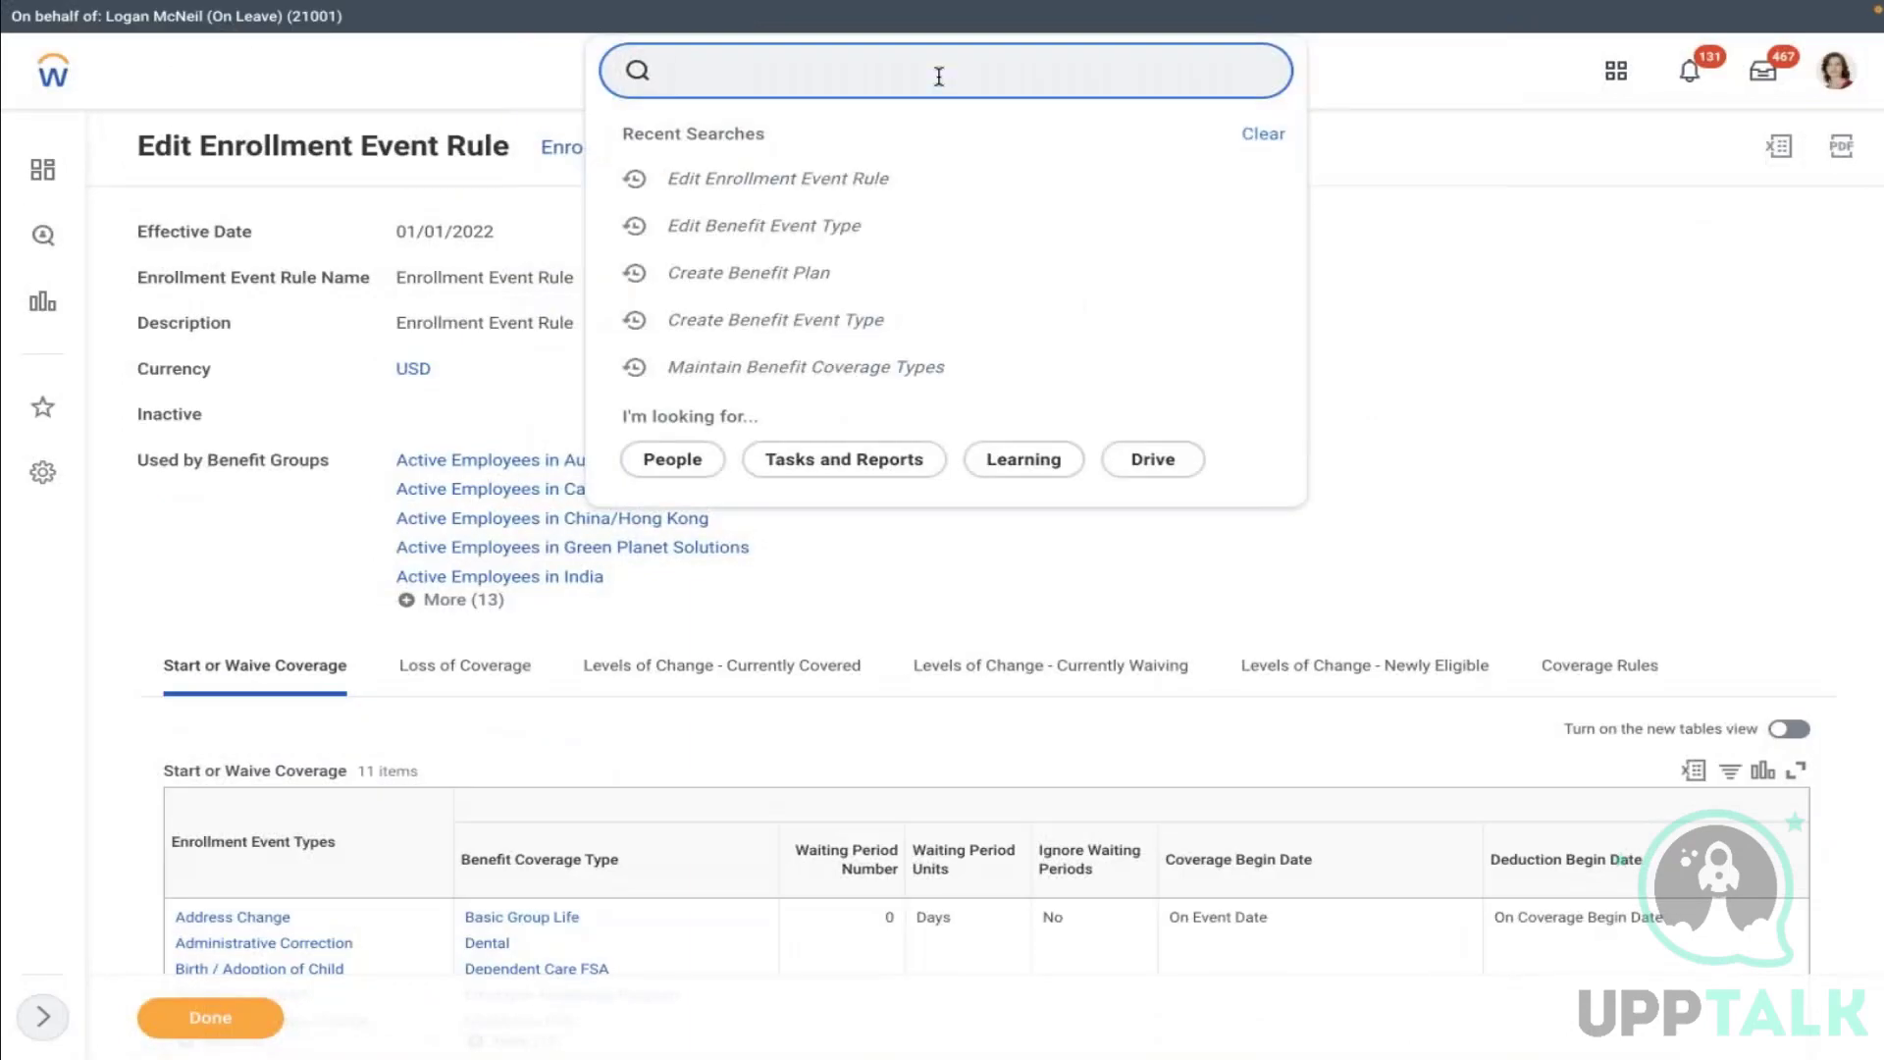
type("edit ben plan")
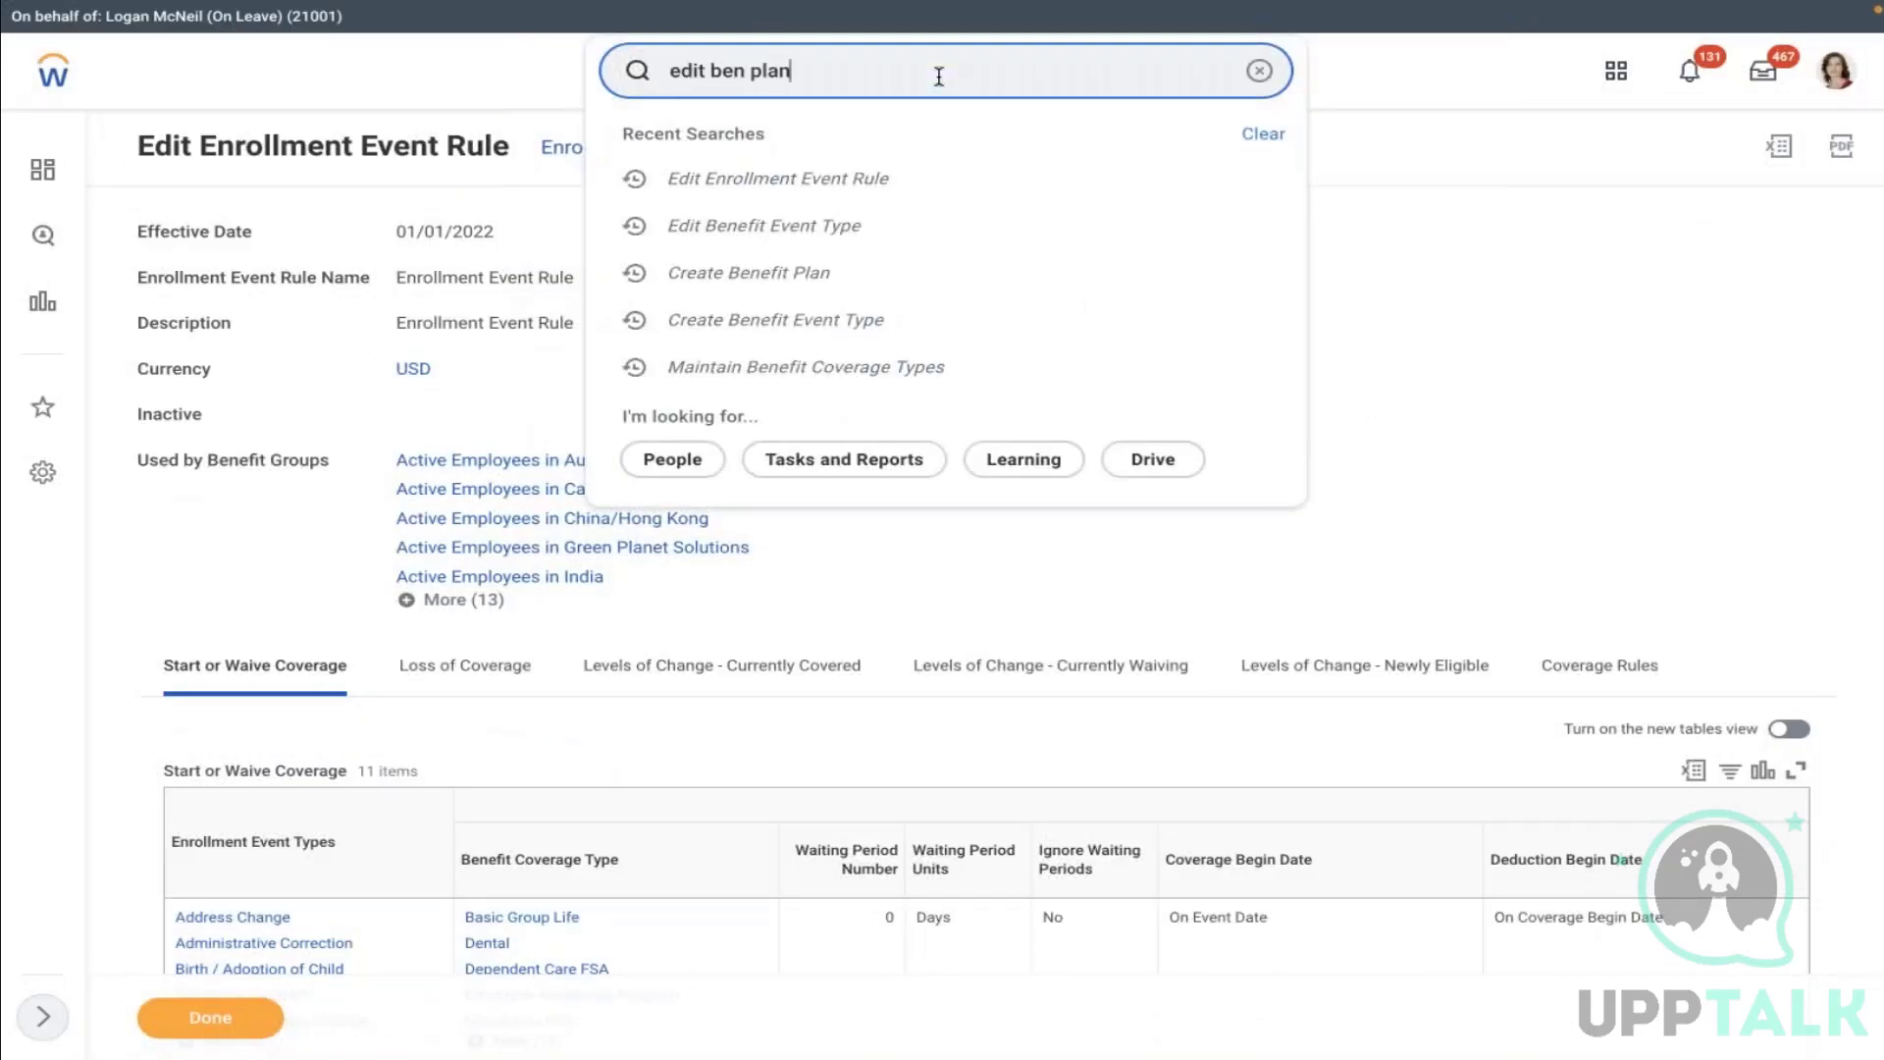
left_click(841, 196)
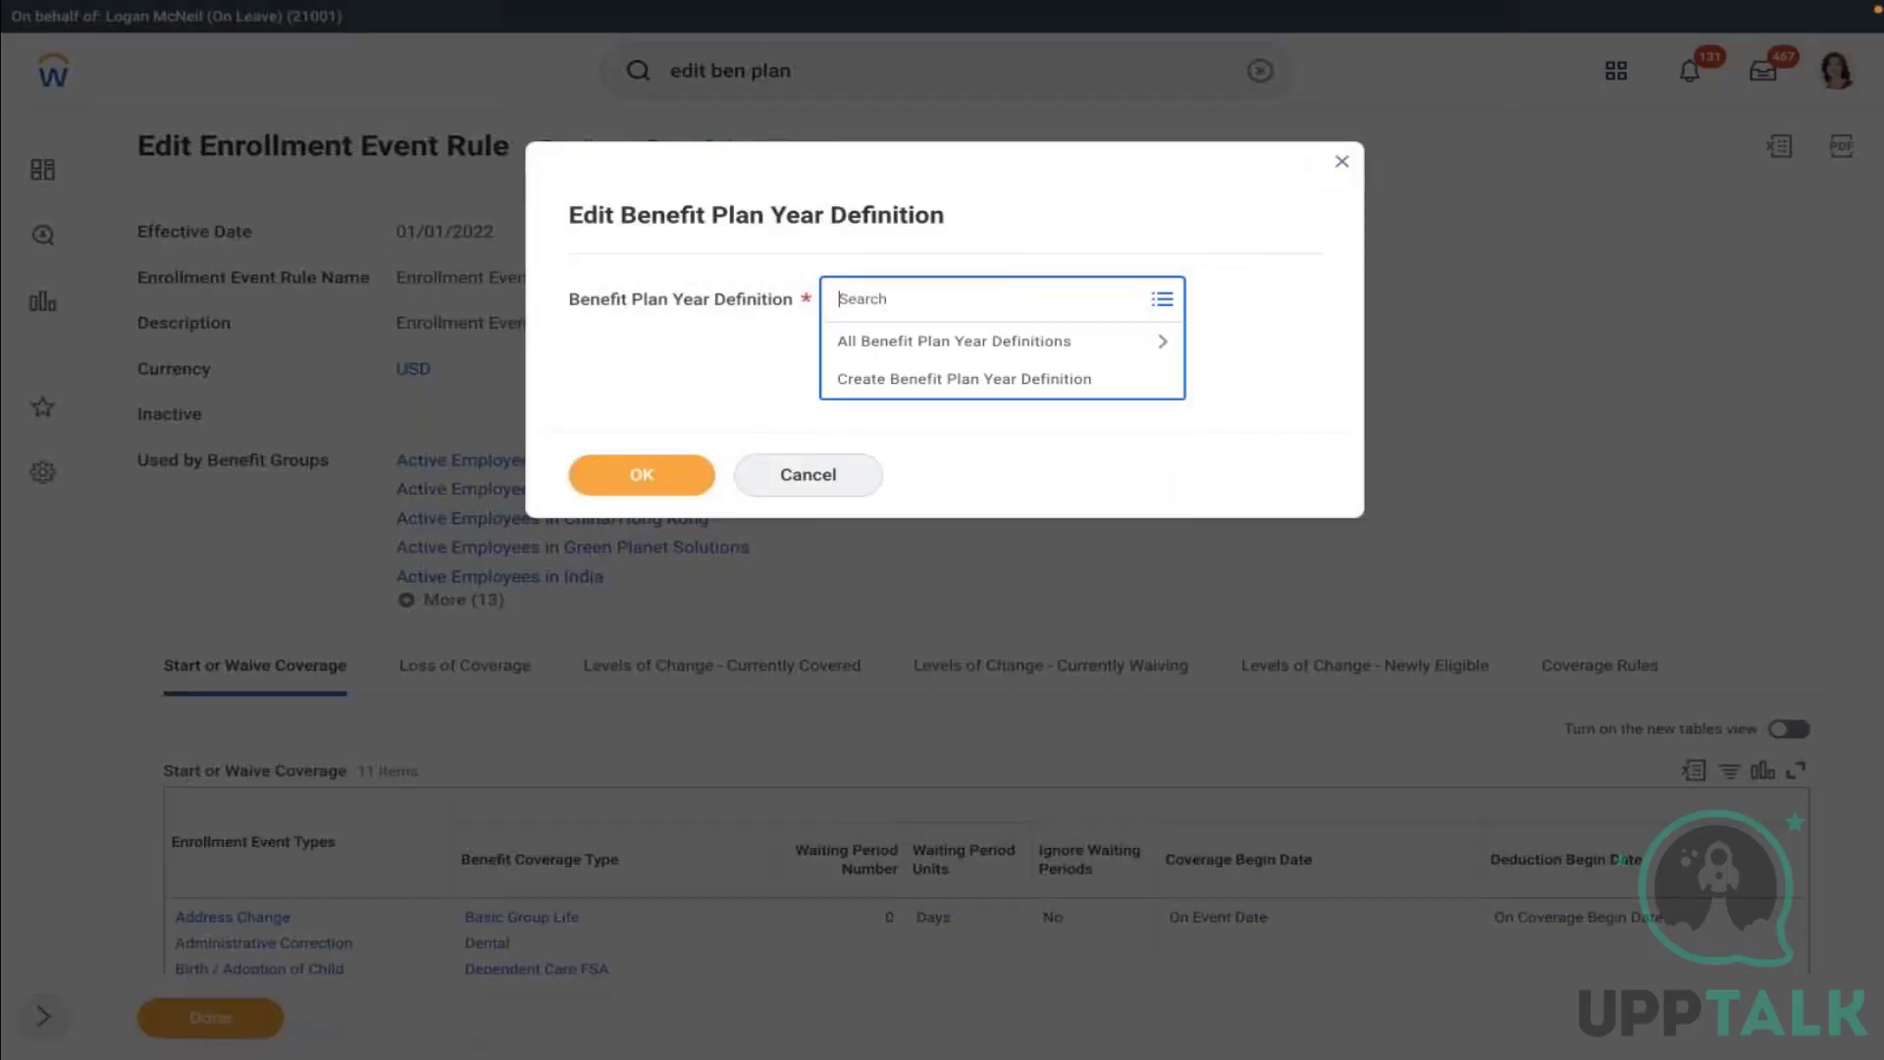
type("amd")
key("Return")
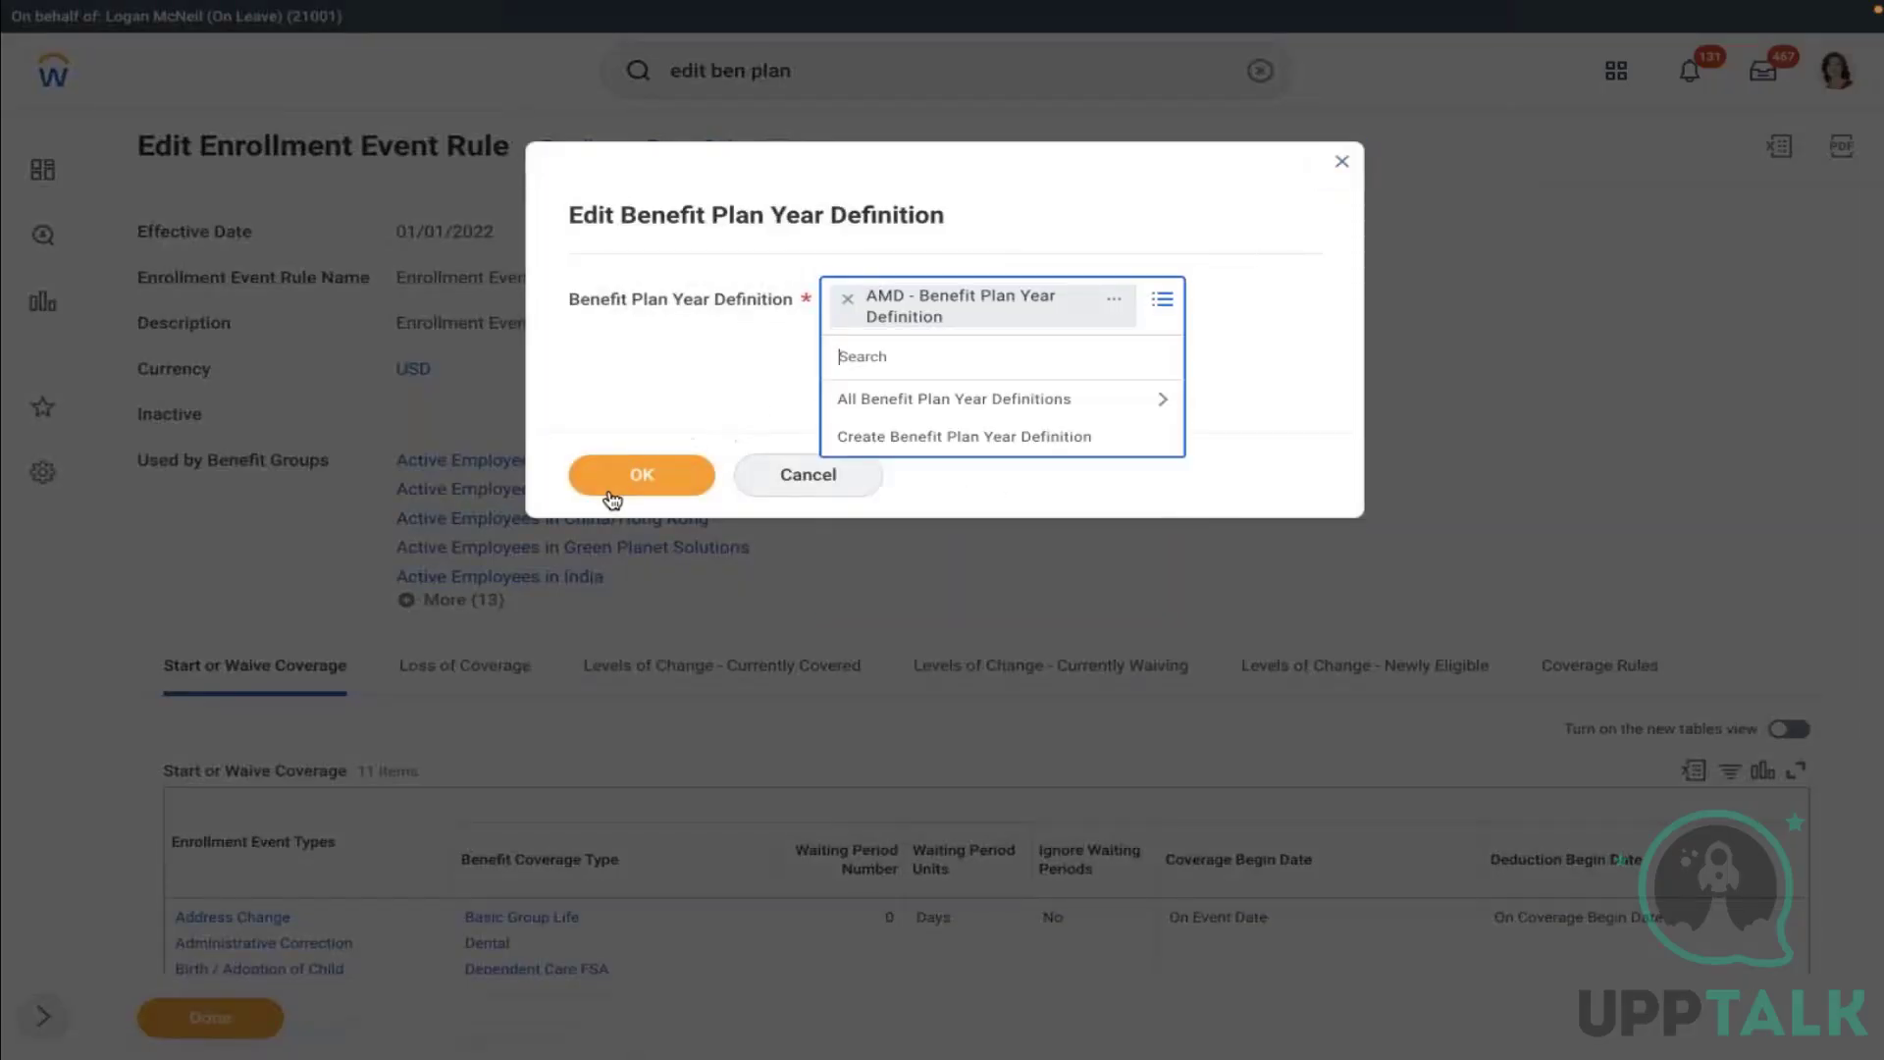
left_click(588, 469)
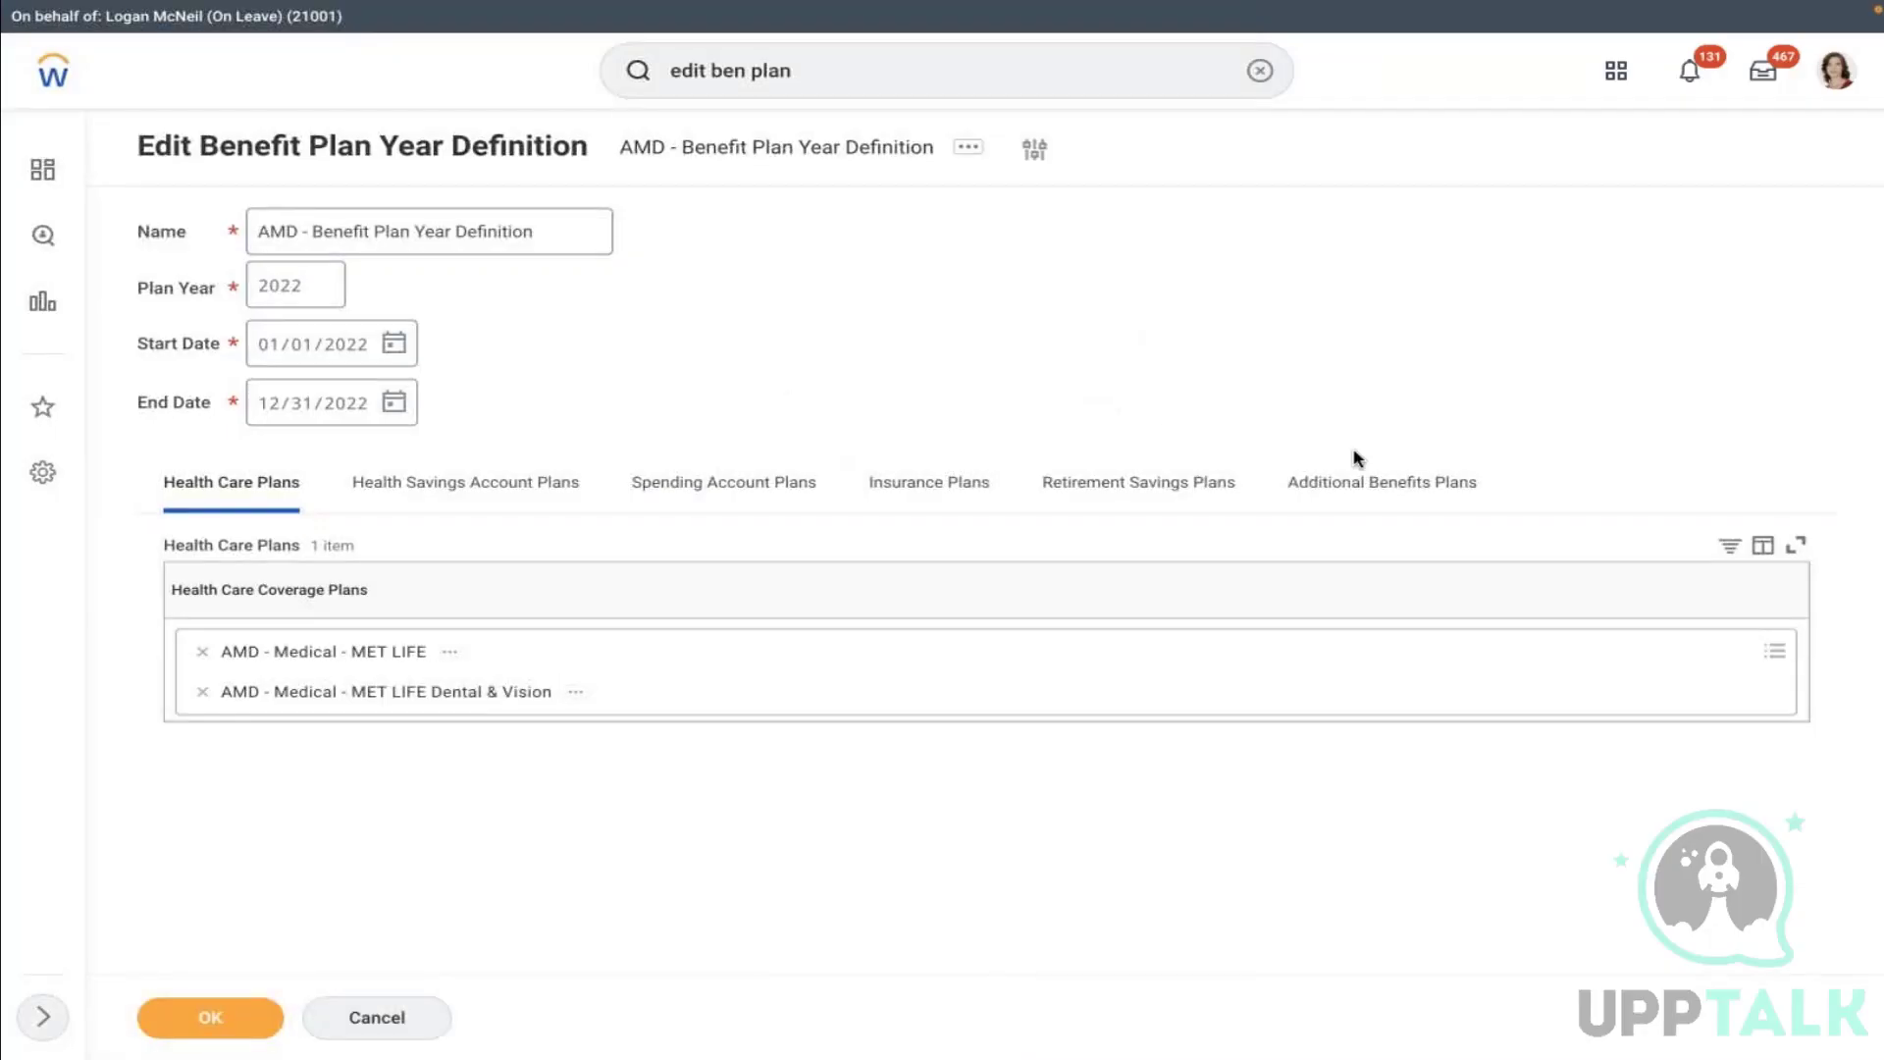
Add AMD Health Savings Account - MET LIFE to the plan year's health savings account plans
left_click(476, 486)
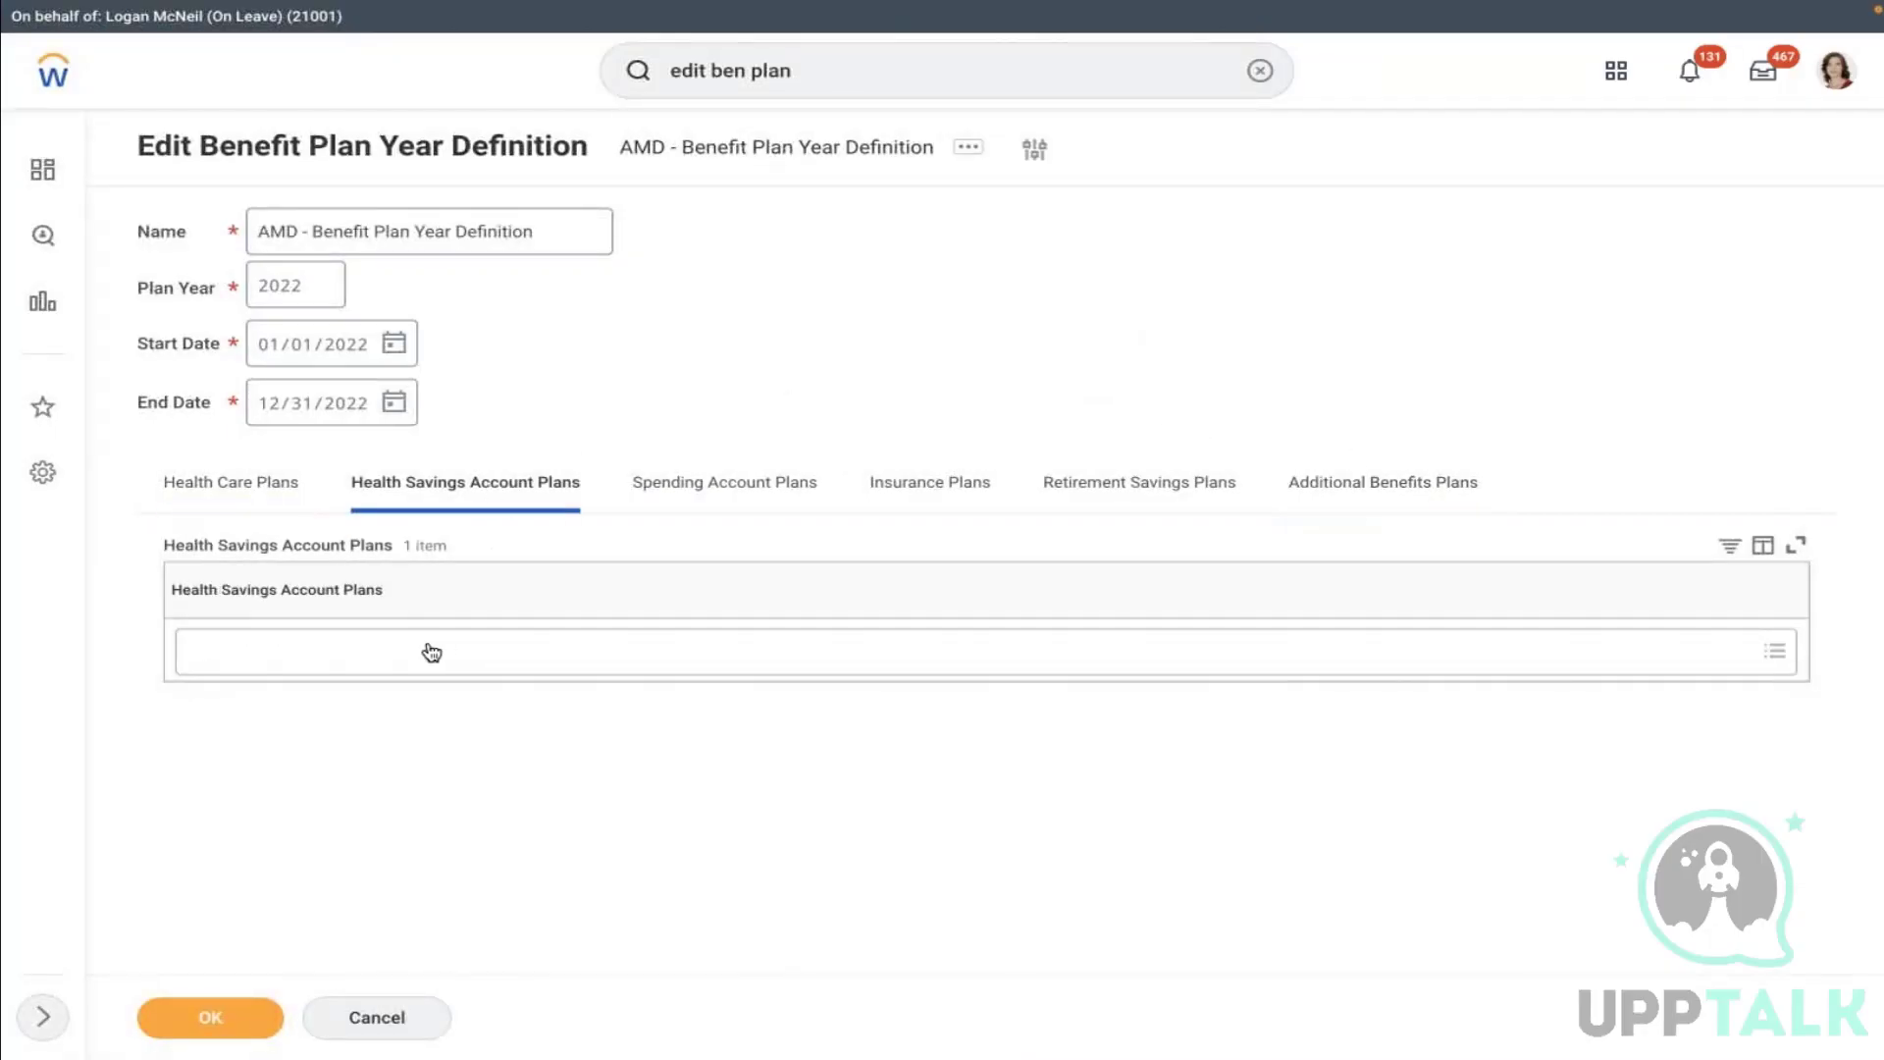
left_click(432, 652)
left_click(362, 605)
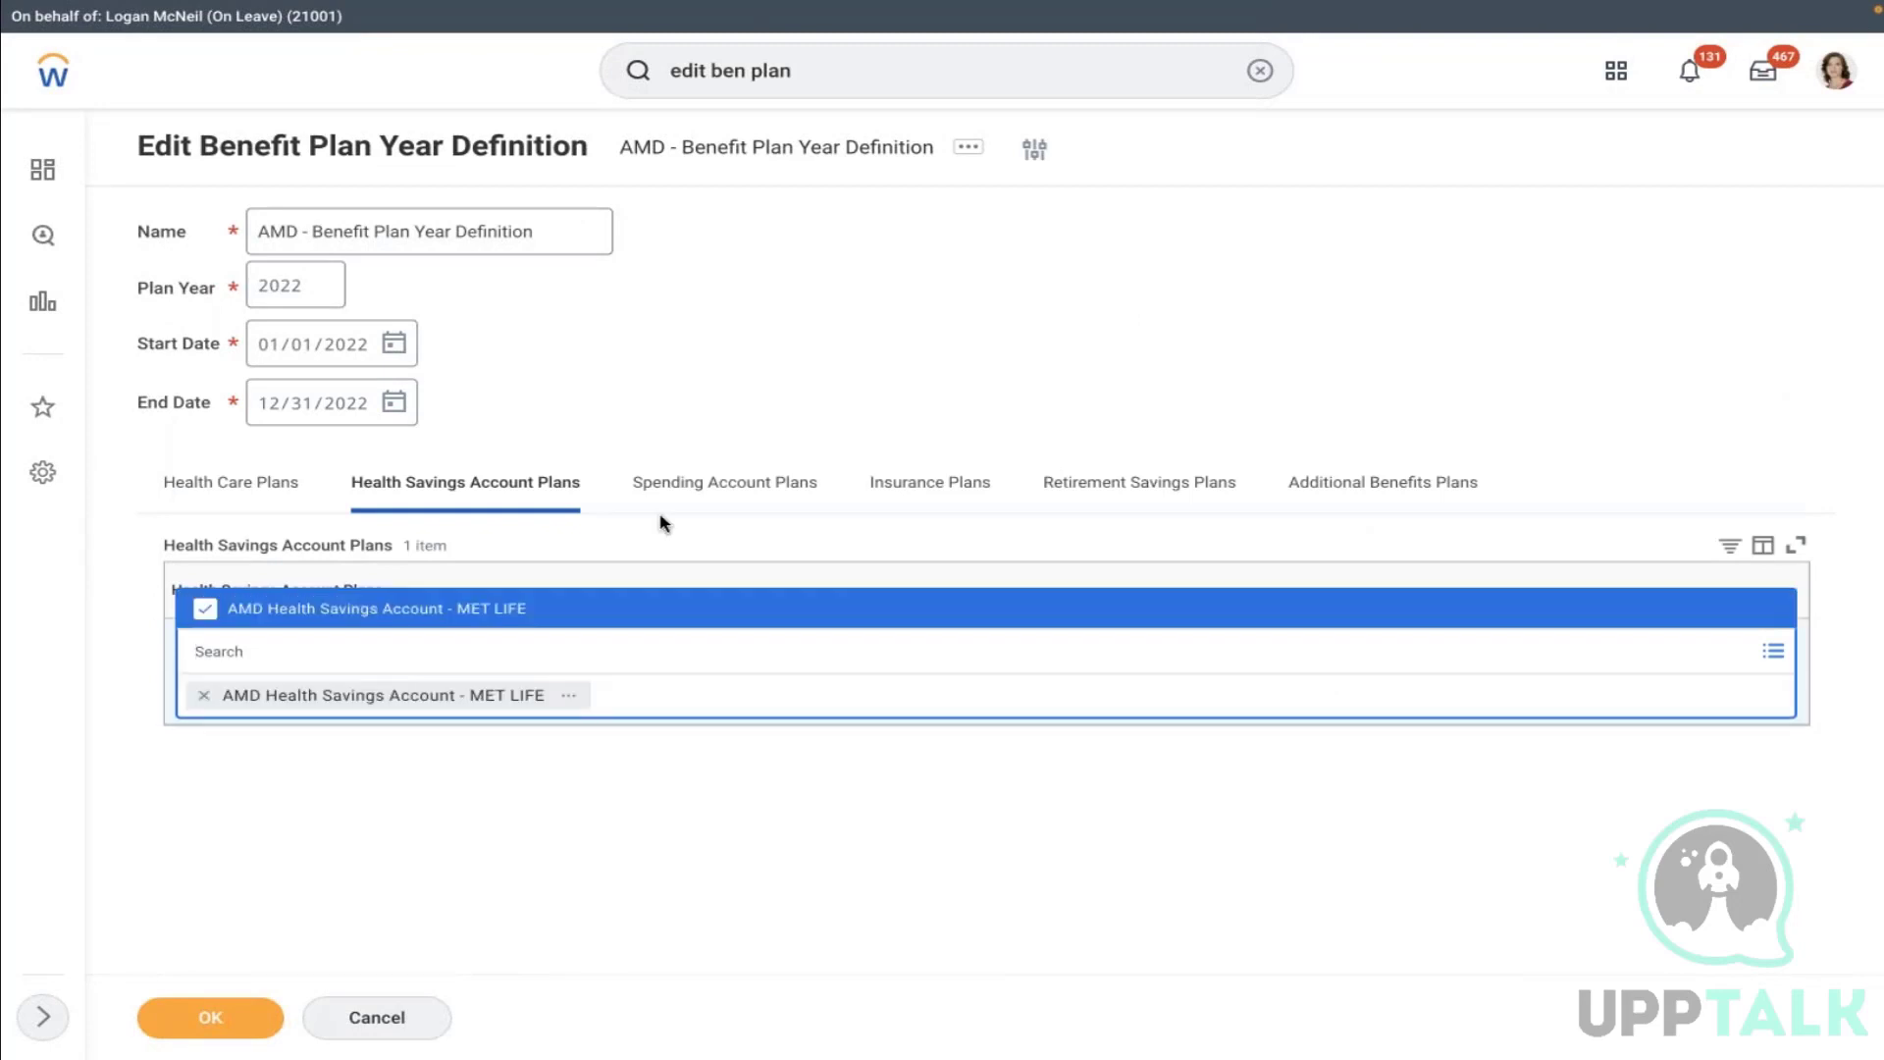
Add AMD Flexible Spending Account - MET LIFE to the plan year's spending account plans and save the definition
left_click(700, 517)
left_click(564, 655)
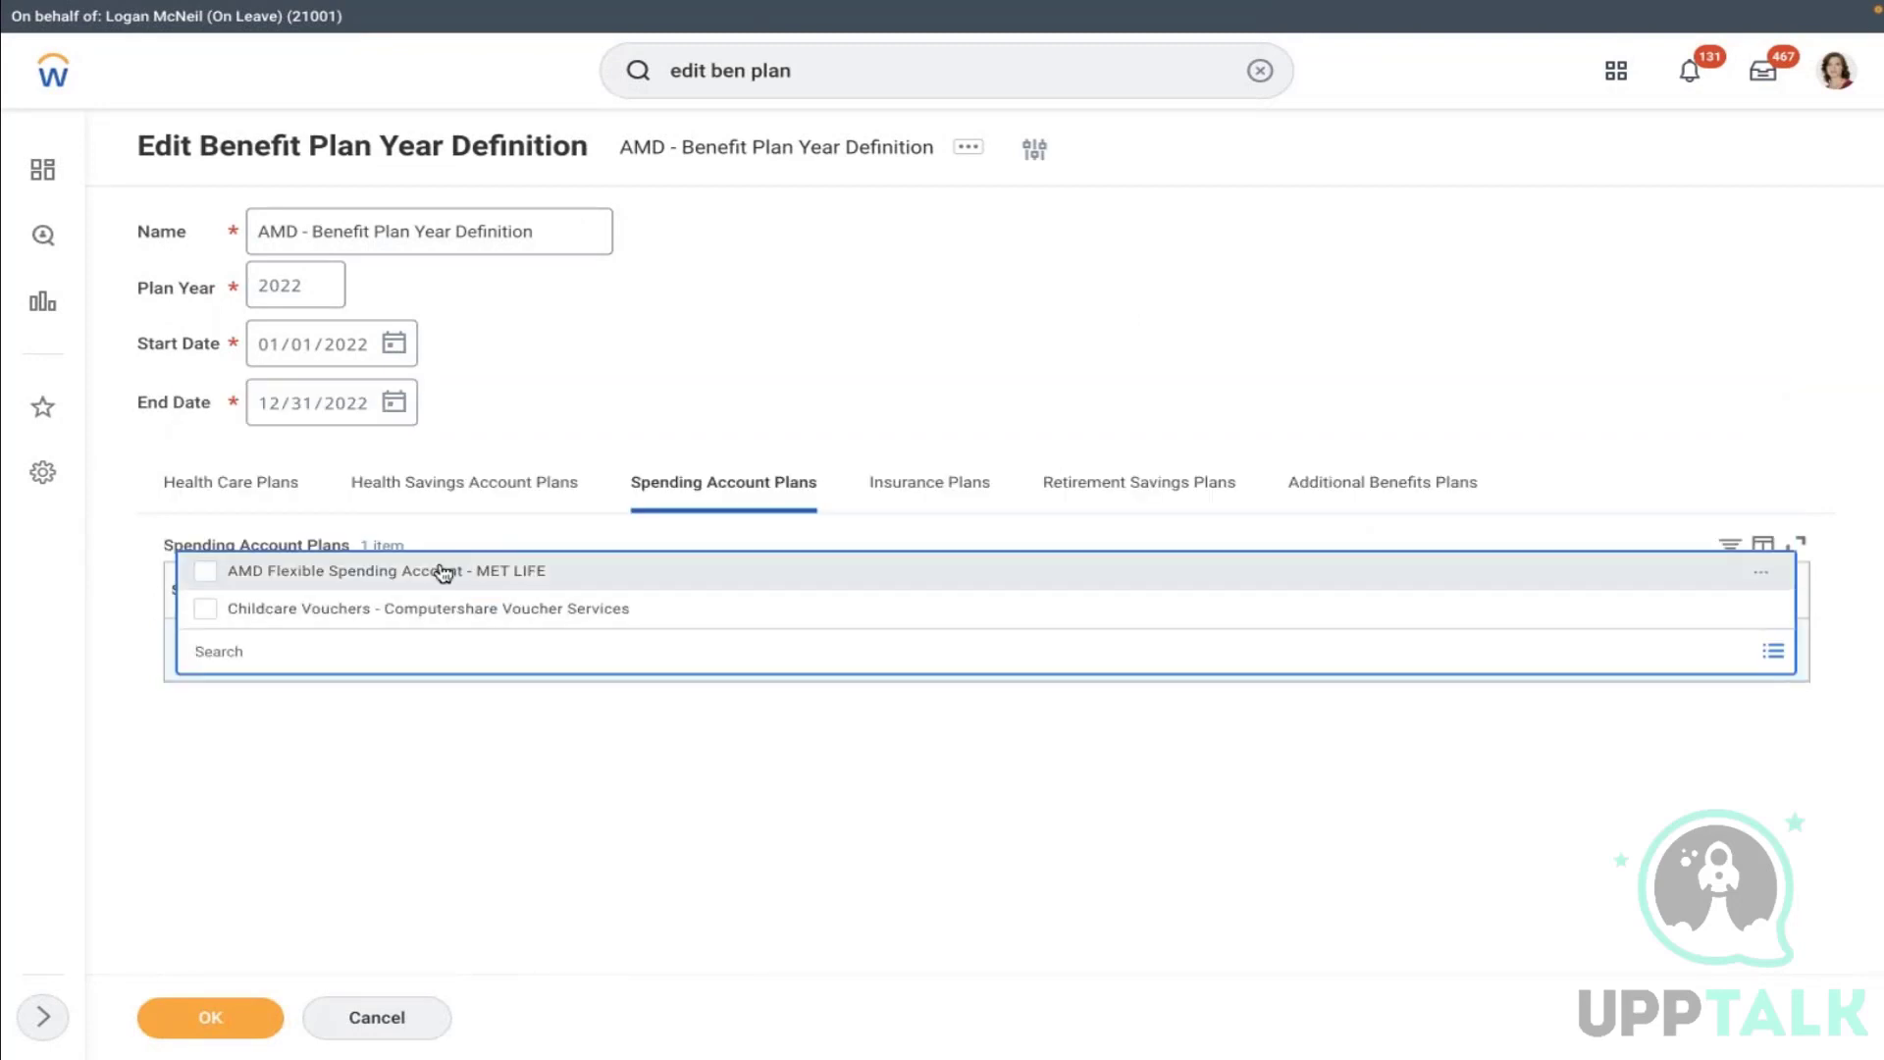
left_click(357, 577)
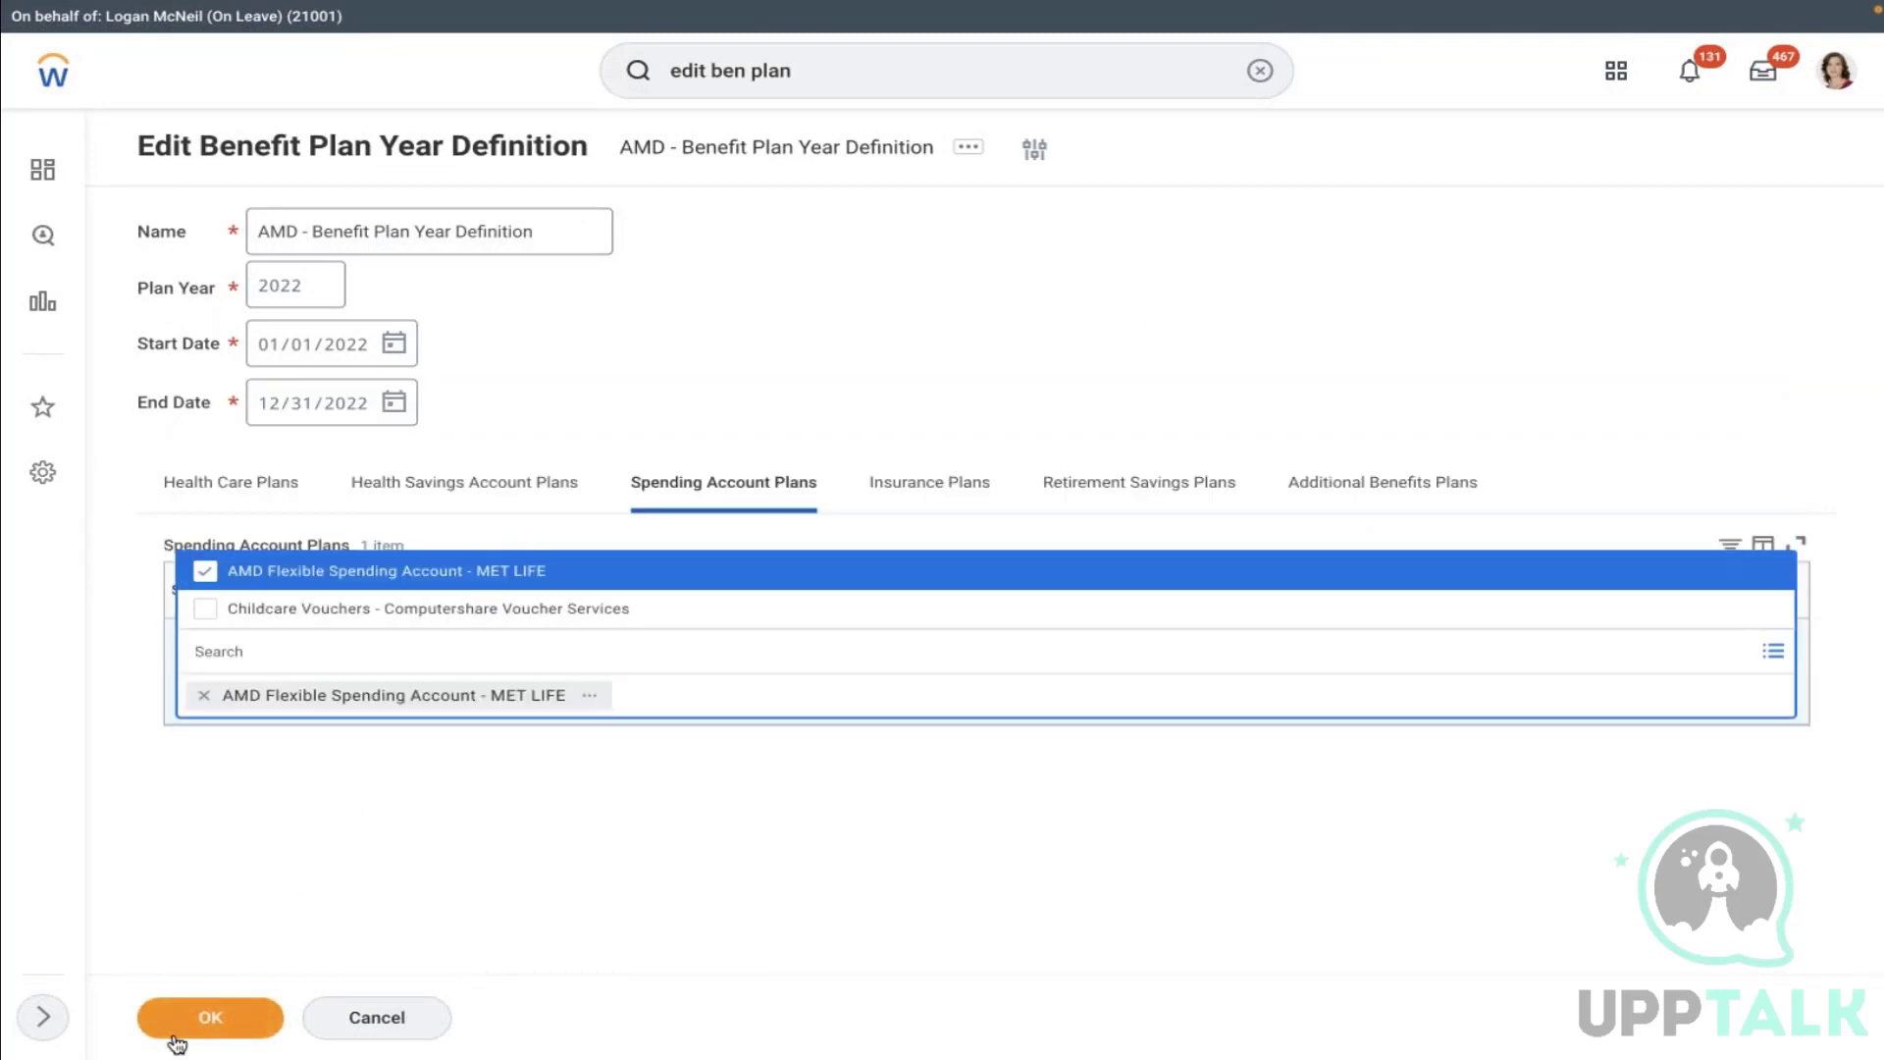
left_click(177, 1036)
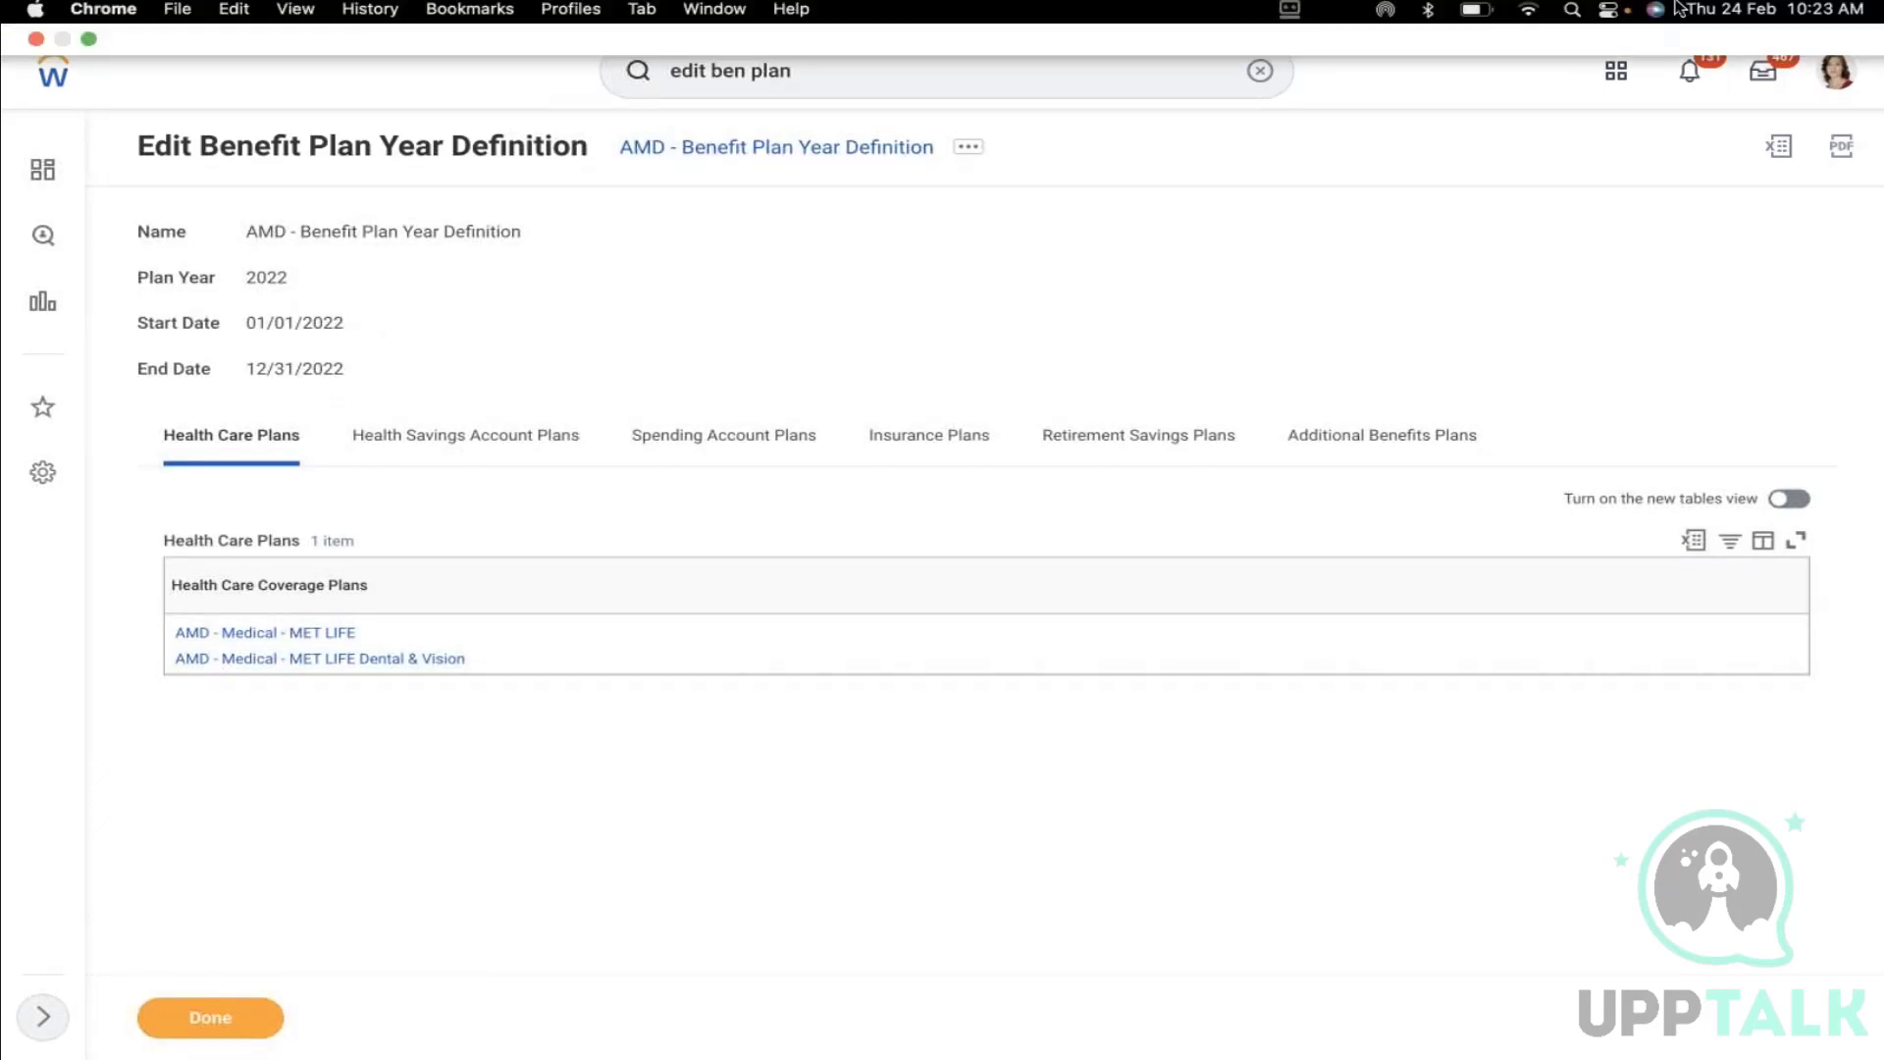
Open the current worker's own profile and start a Change Benefits request from it
left_click(1260, 70)
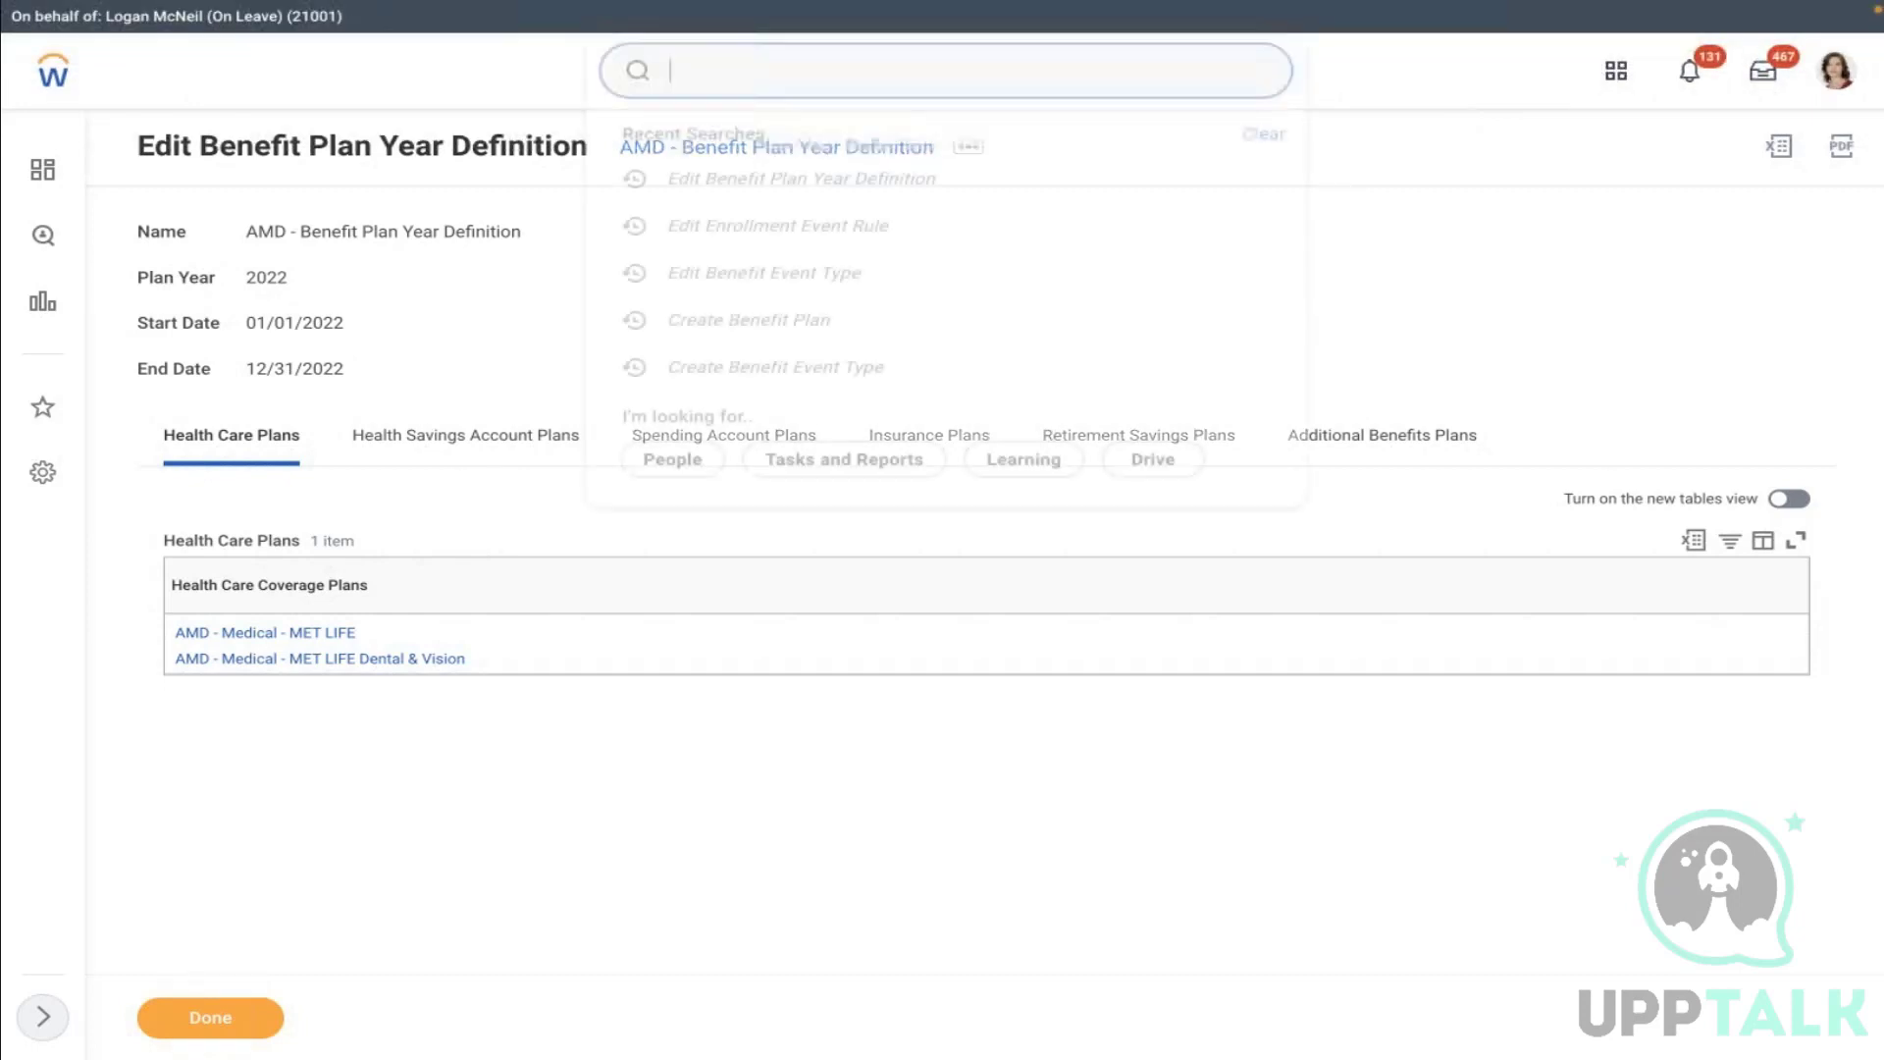
left_click(1831, 79)
left_click(1657, 299)
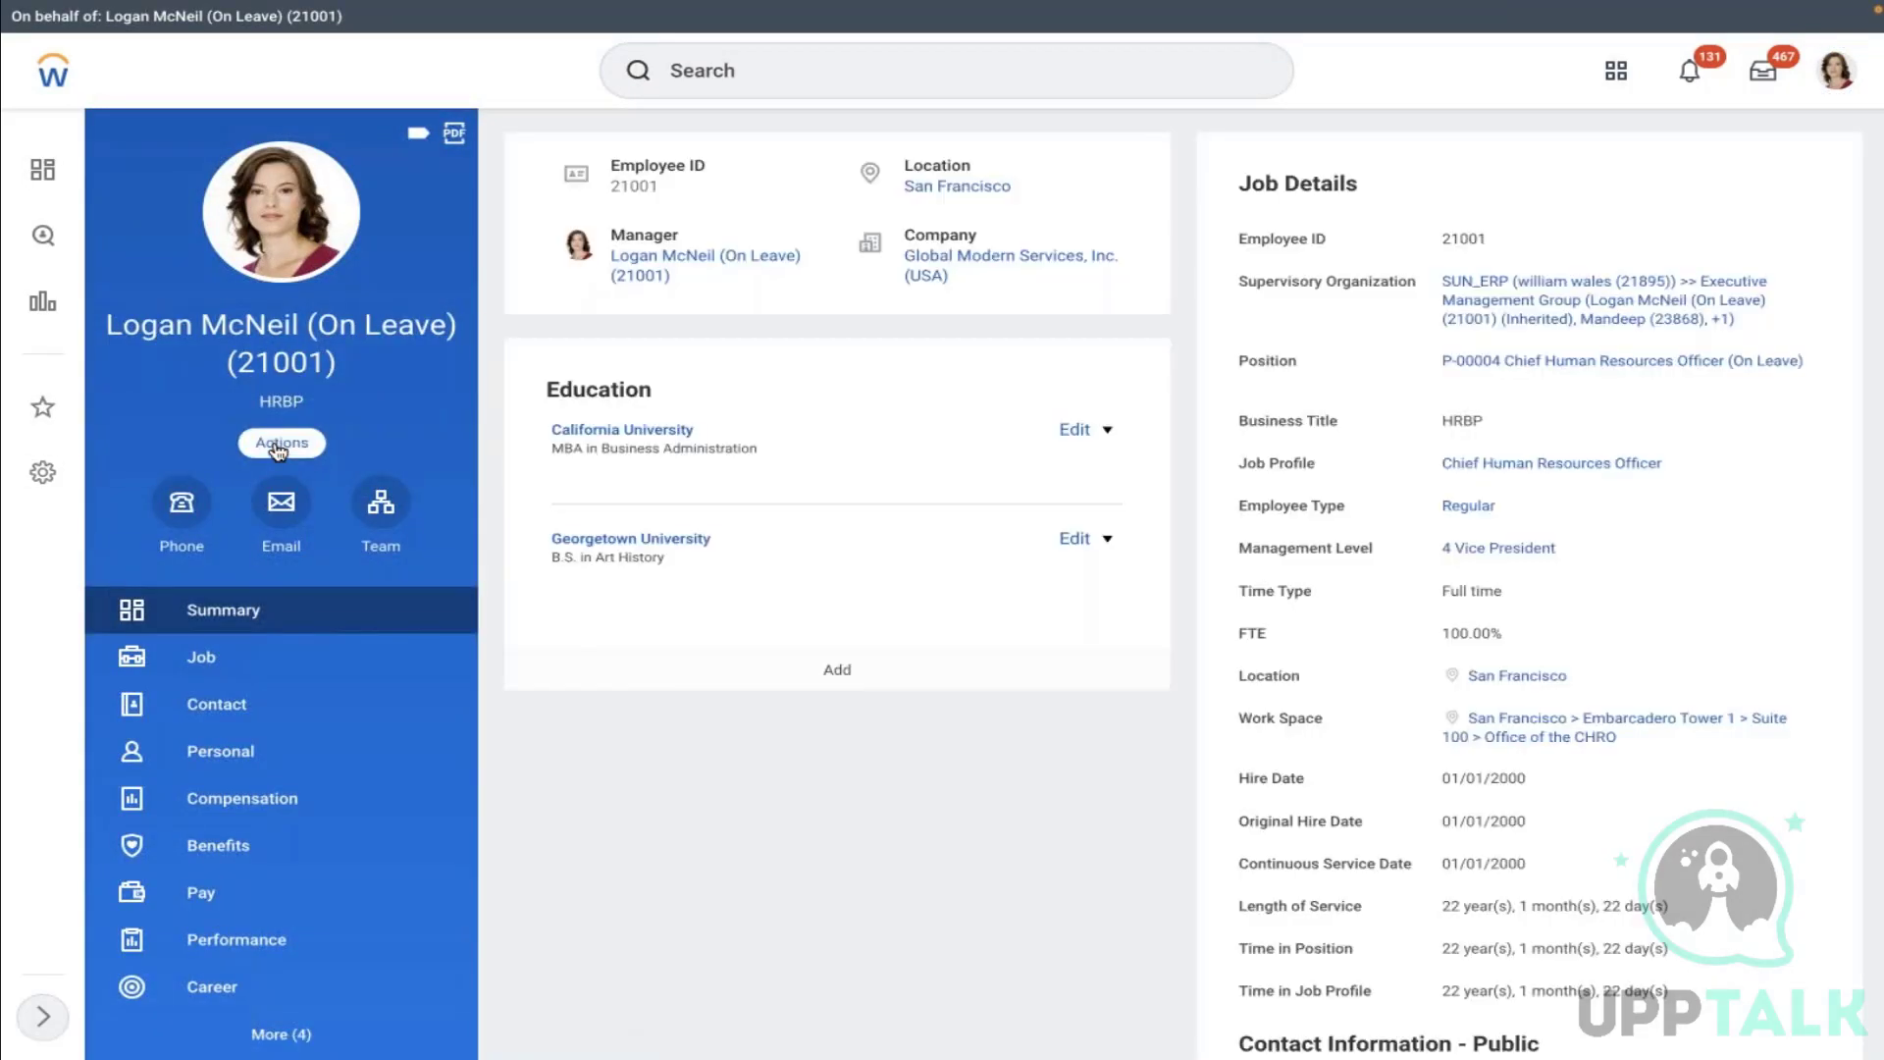
left_click(282, 442)
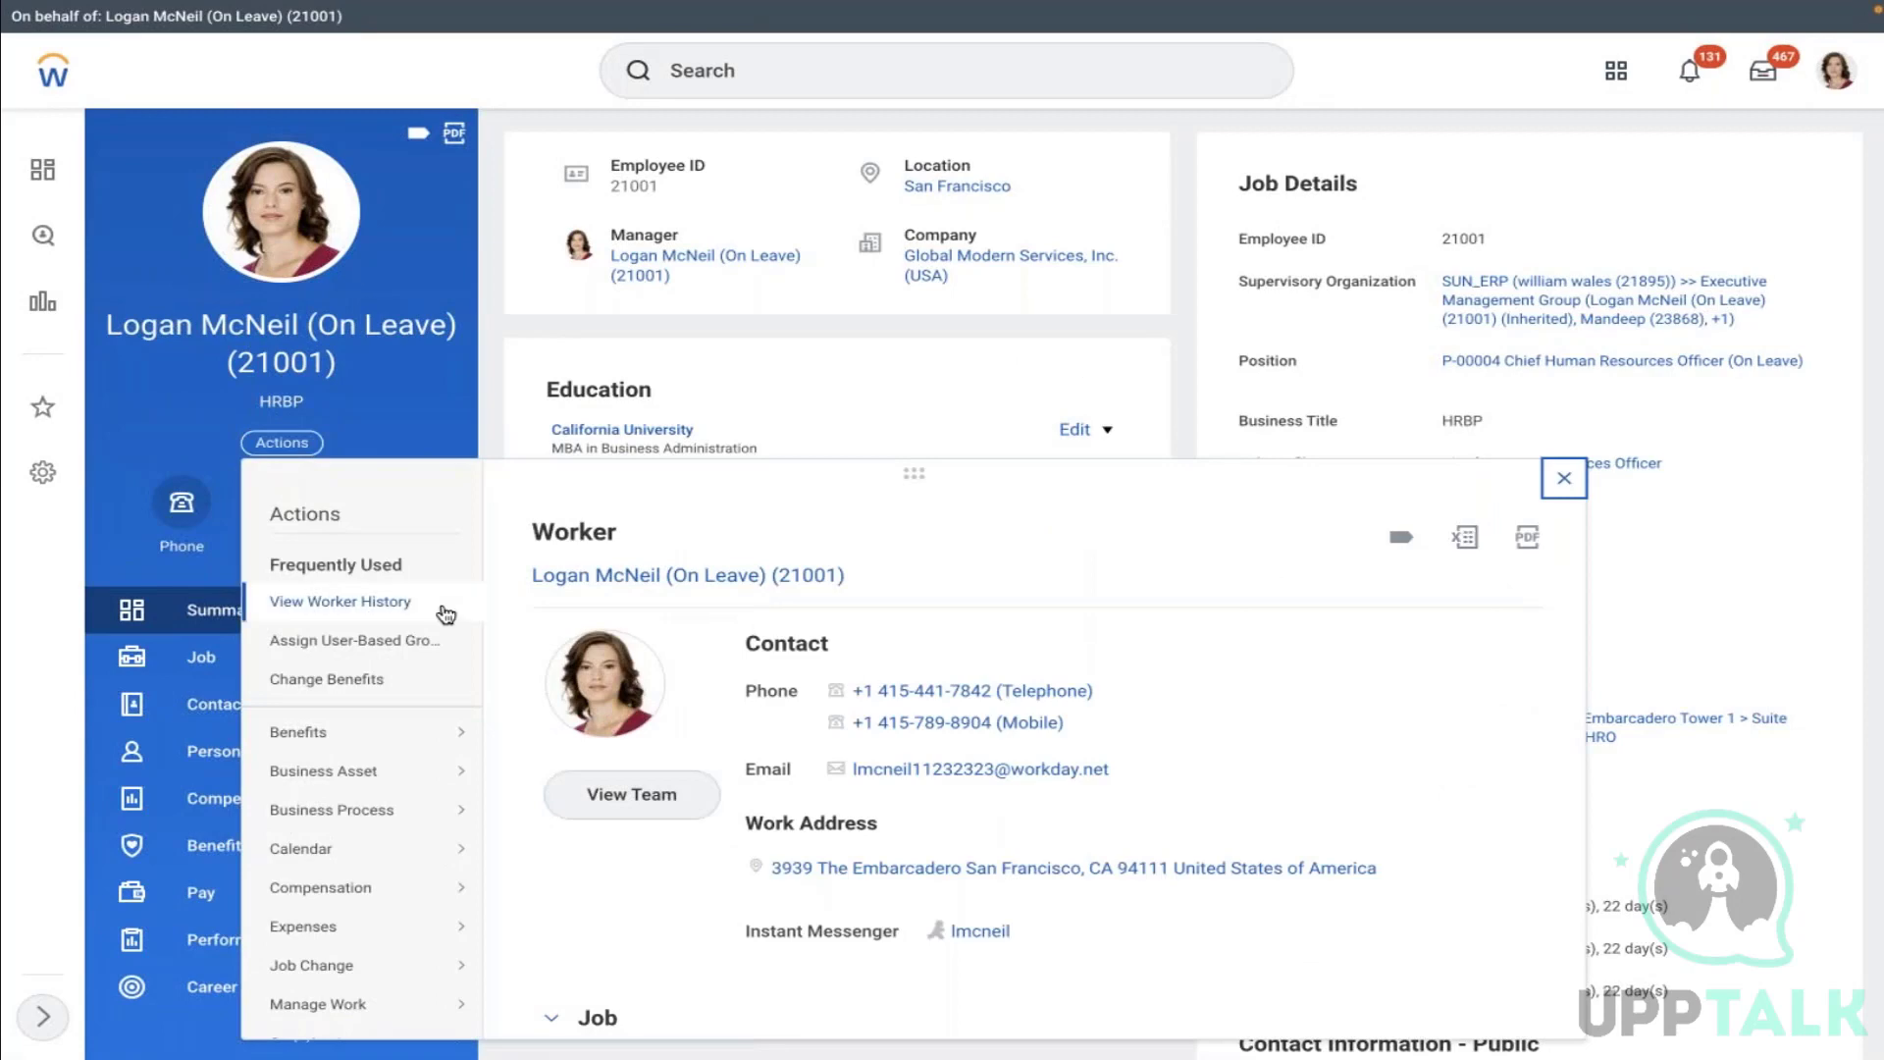
mouse_move(378, 729)
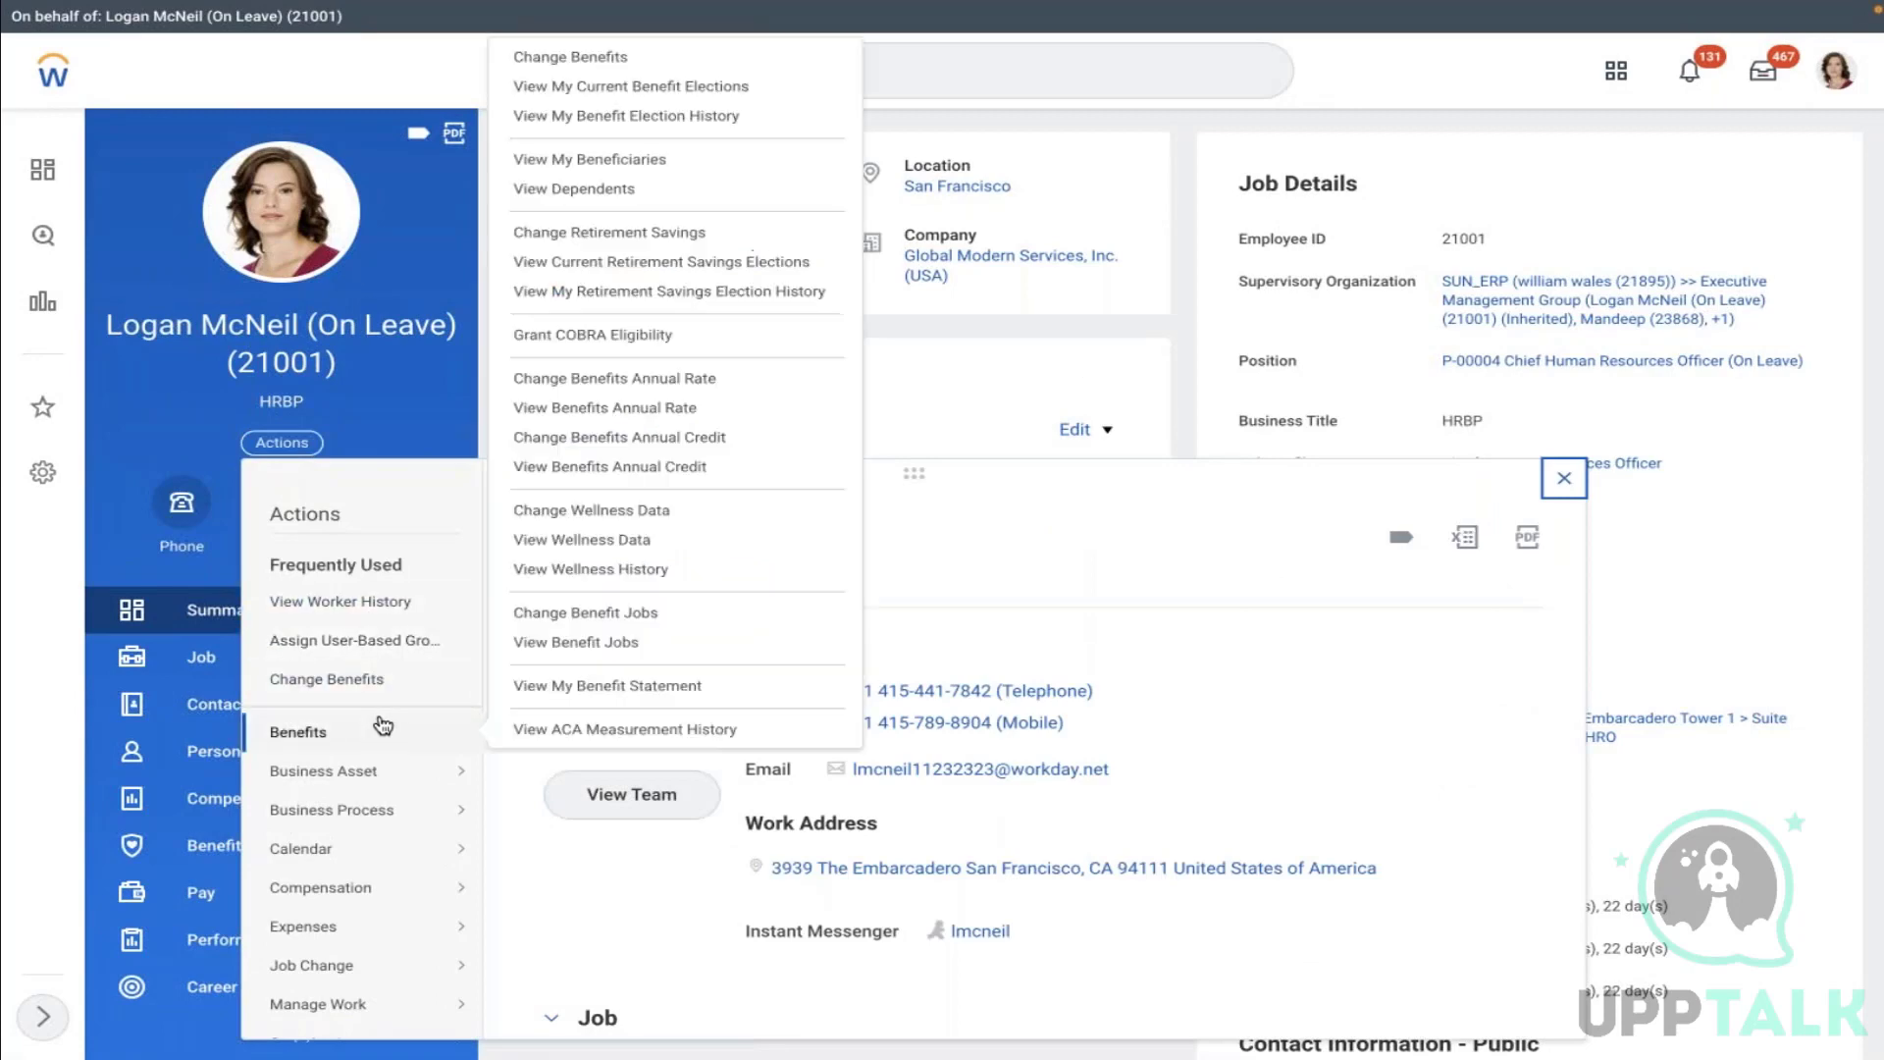
left_click(537, 61)
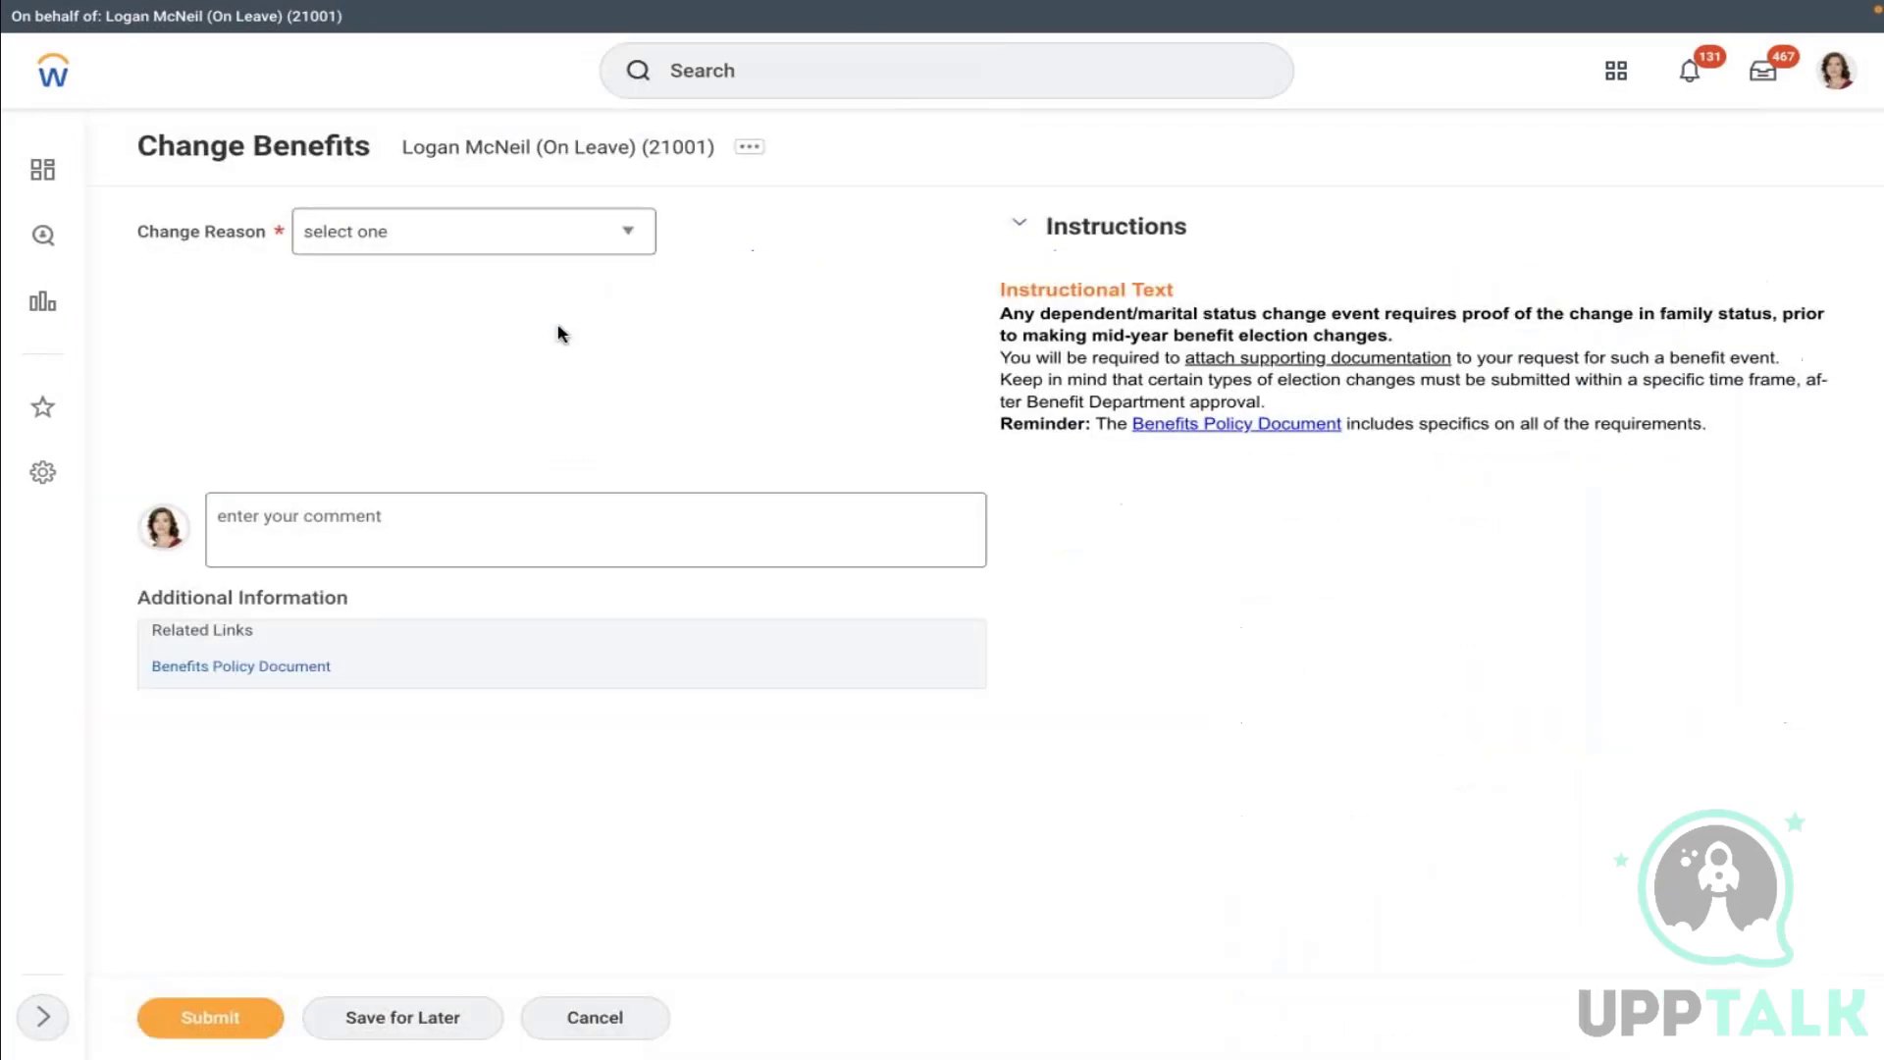
Submit the benefit change with reason AMD - Flexible Spending Account and benefit event date 02/11/2022
left_click(430, 247)
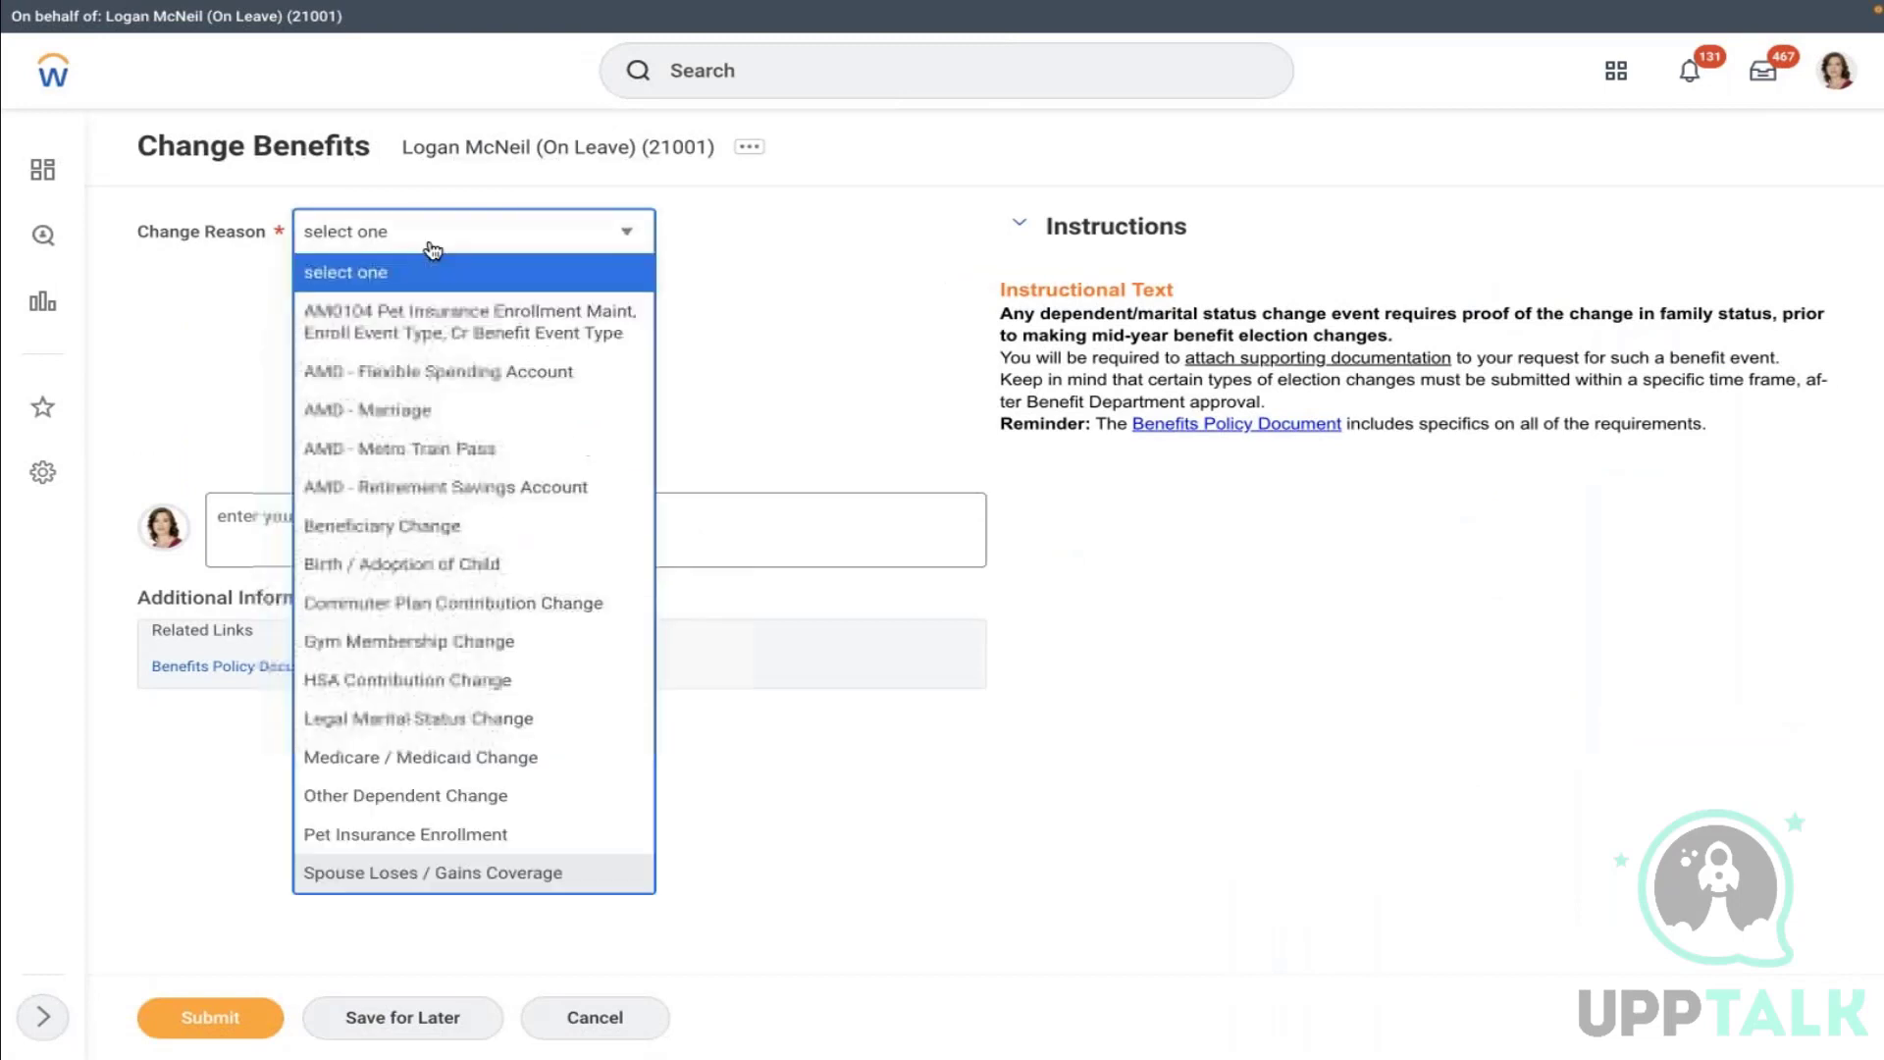
left_click(407, 373)
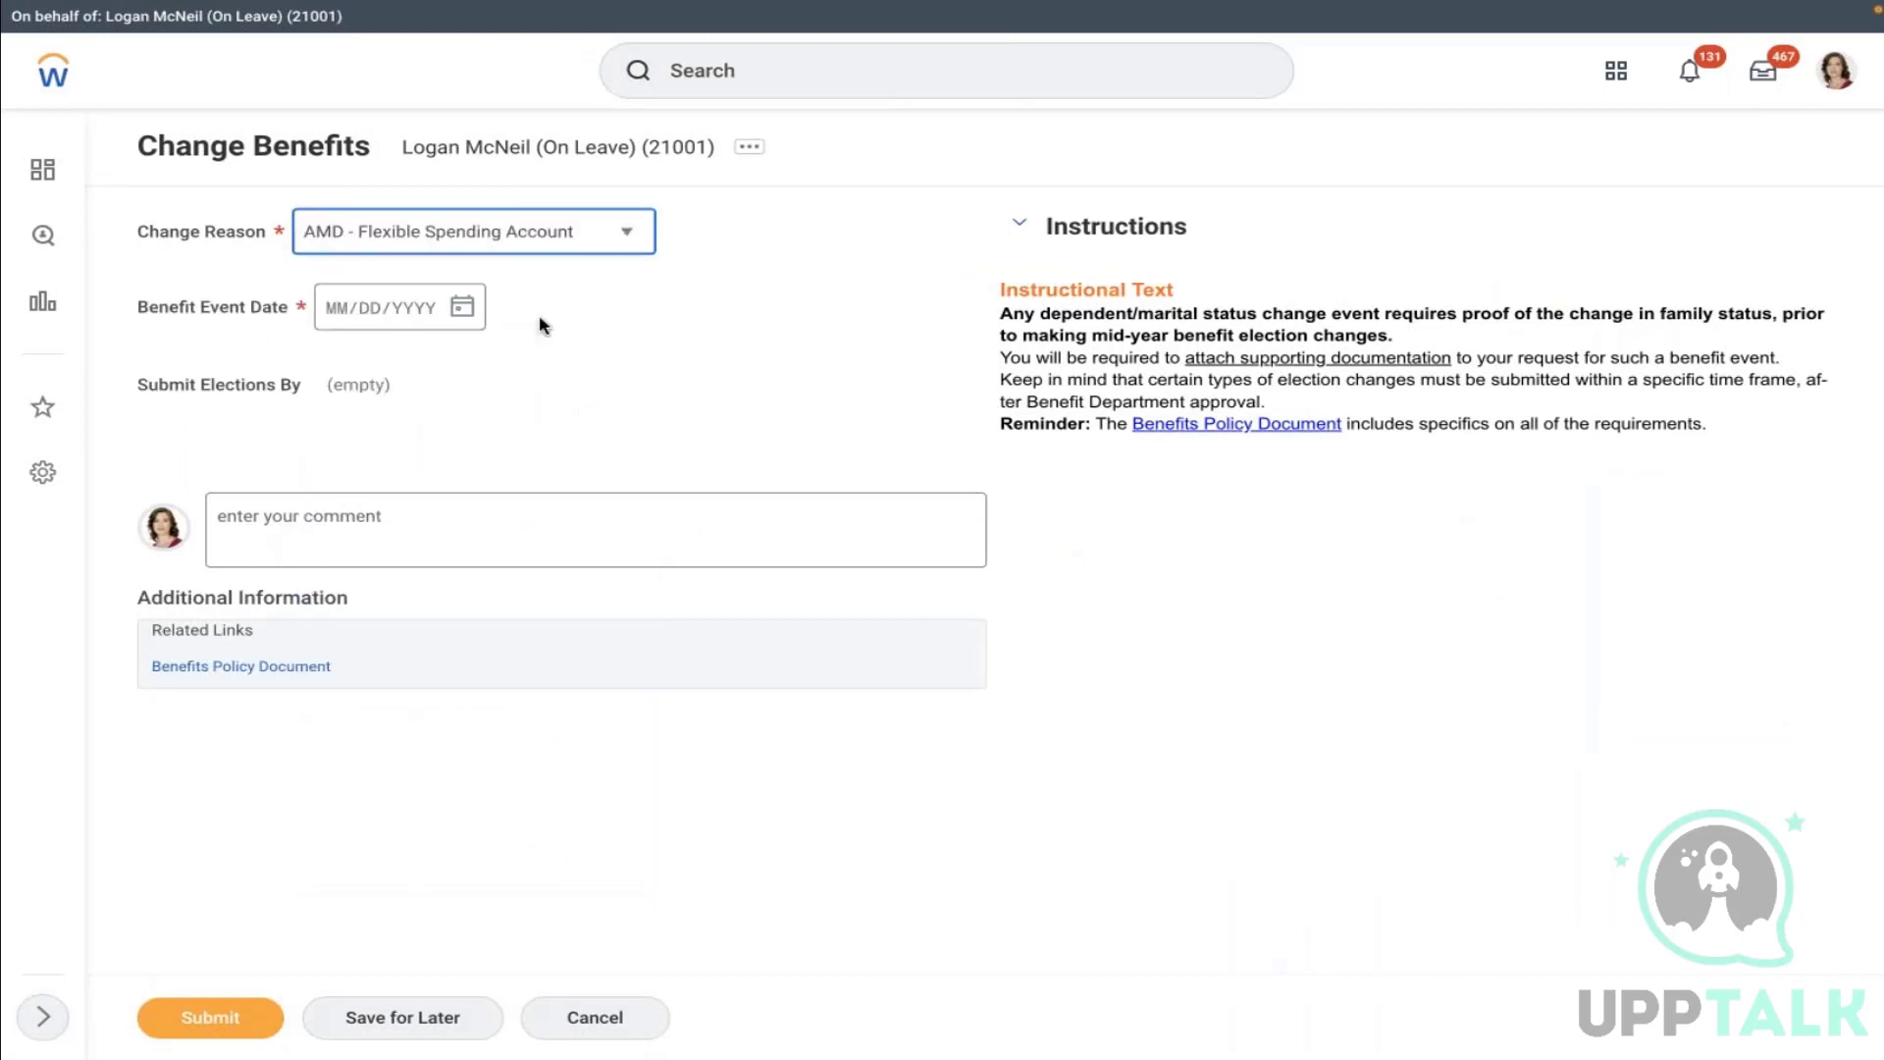
left_click(462, 312)
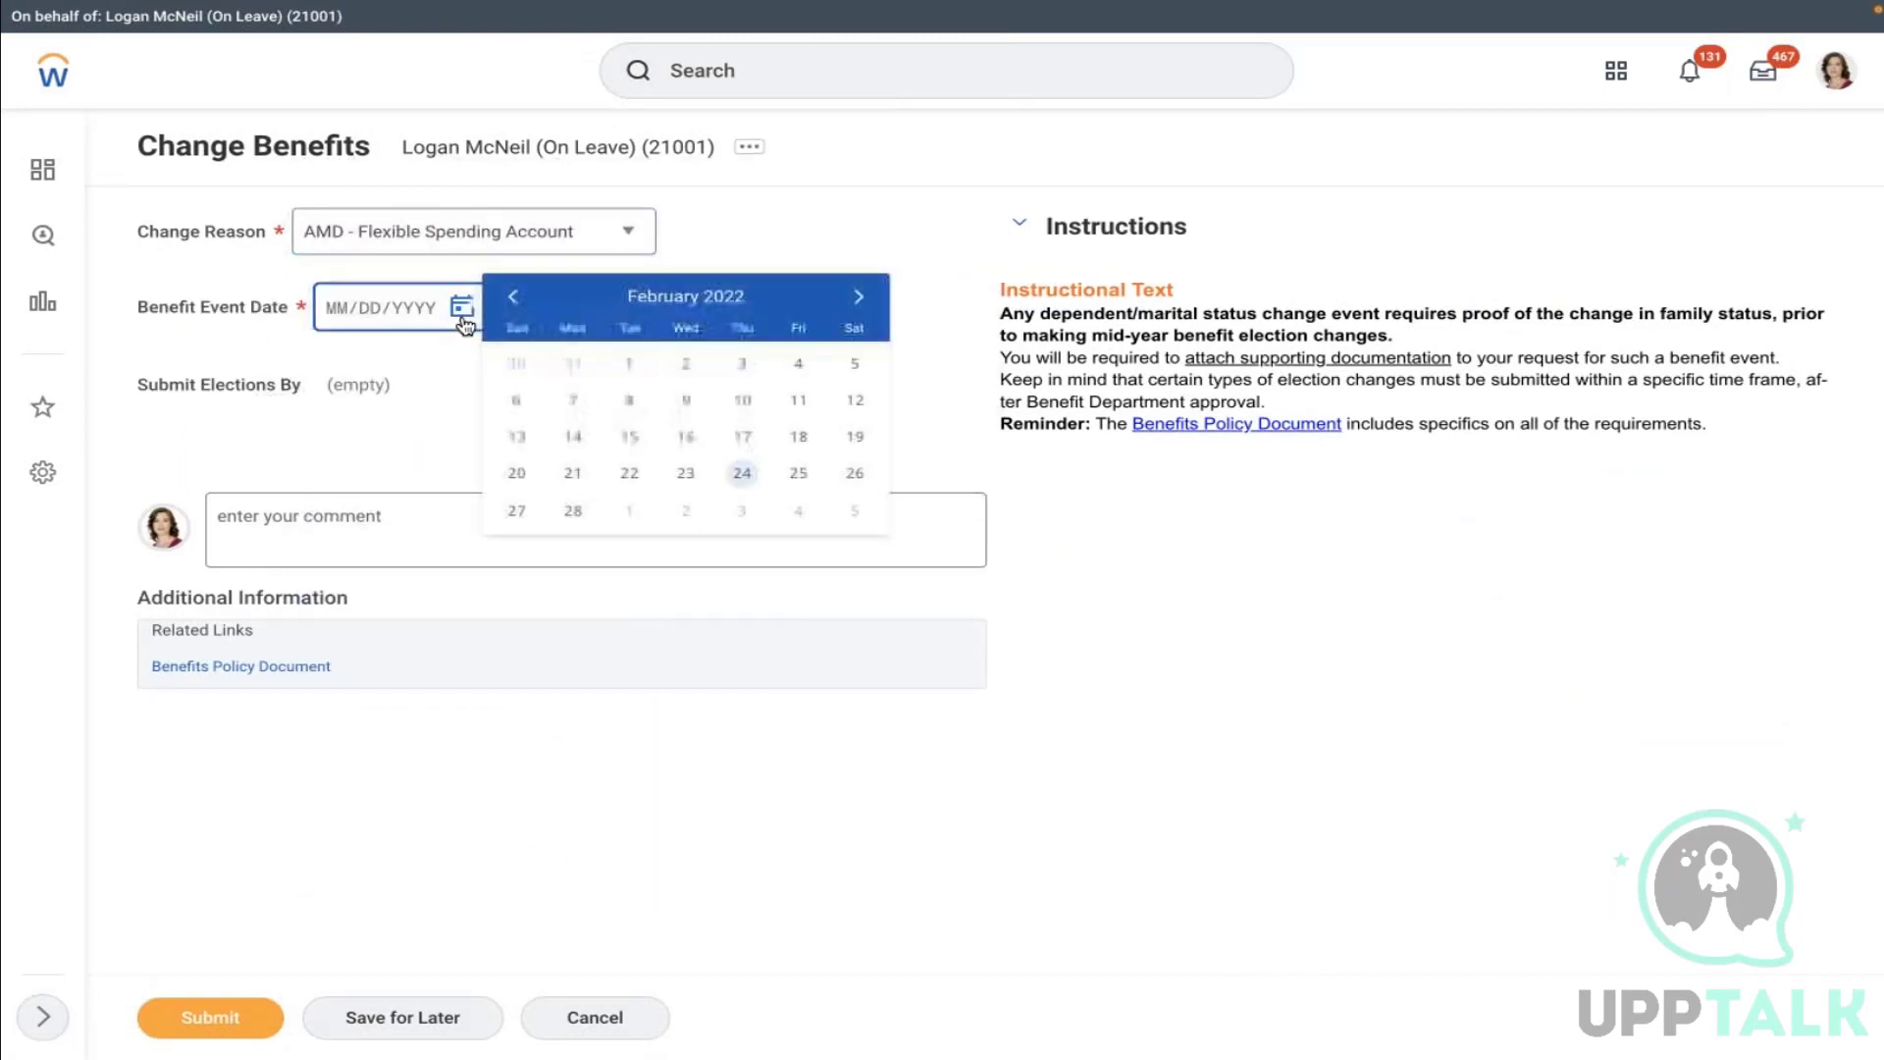
left_click(589, 435)
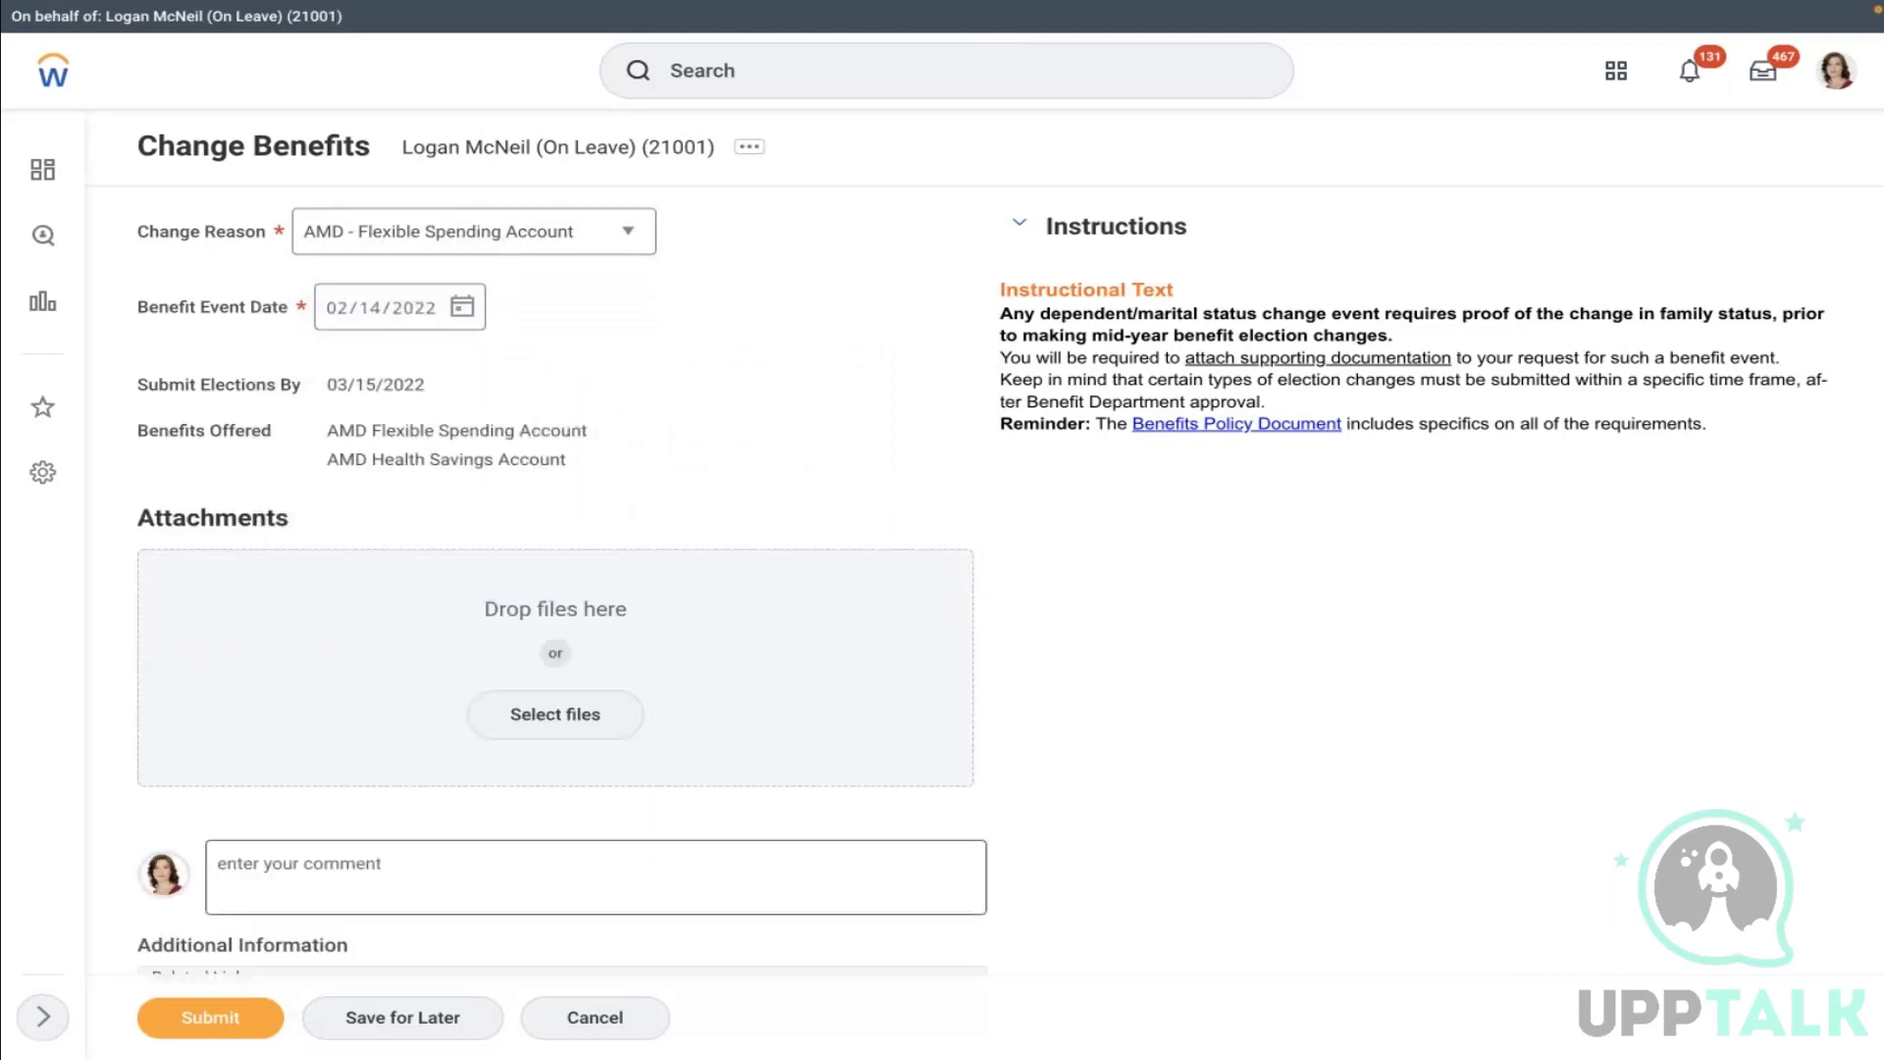
left_click(463, 308)
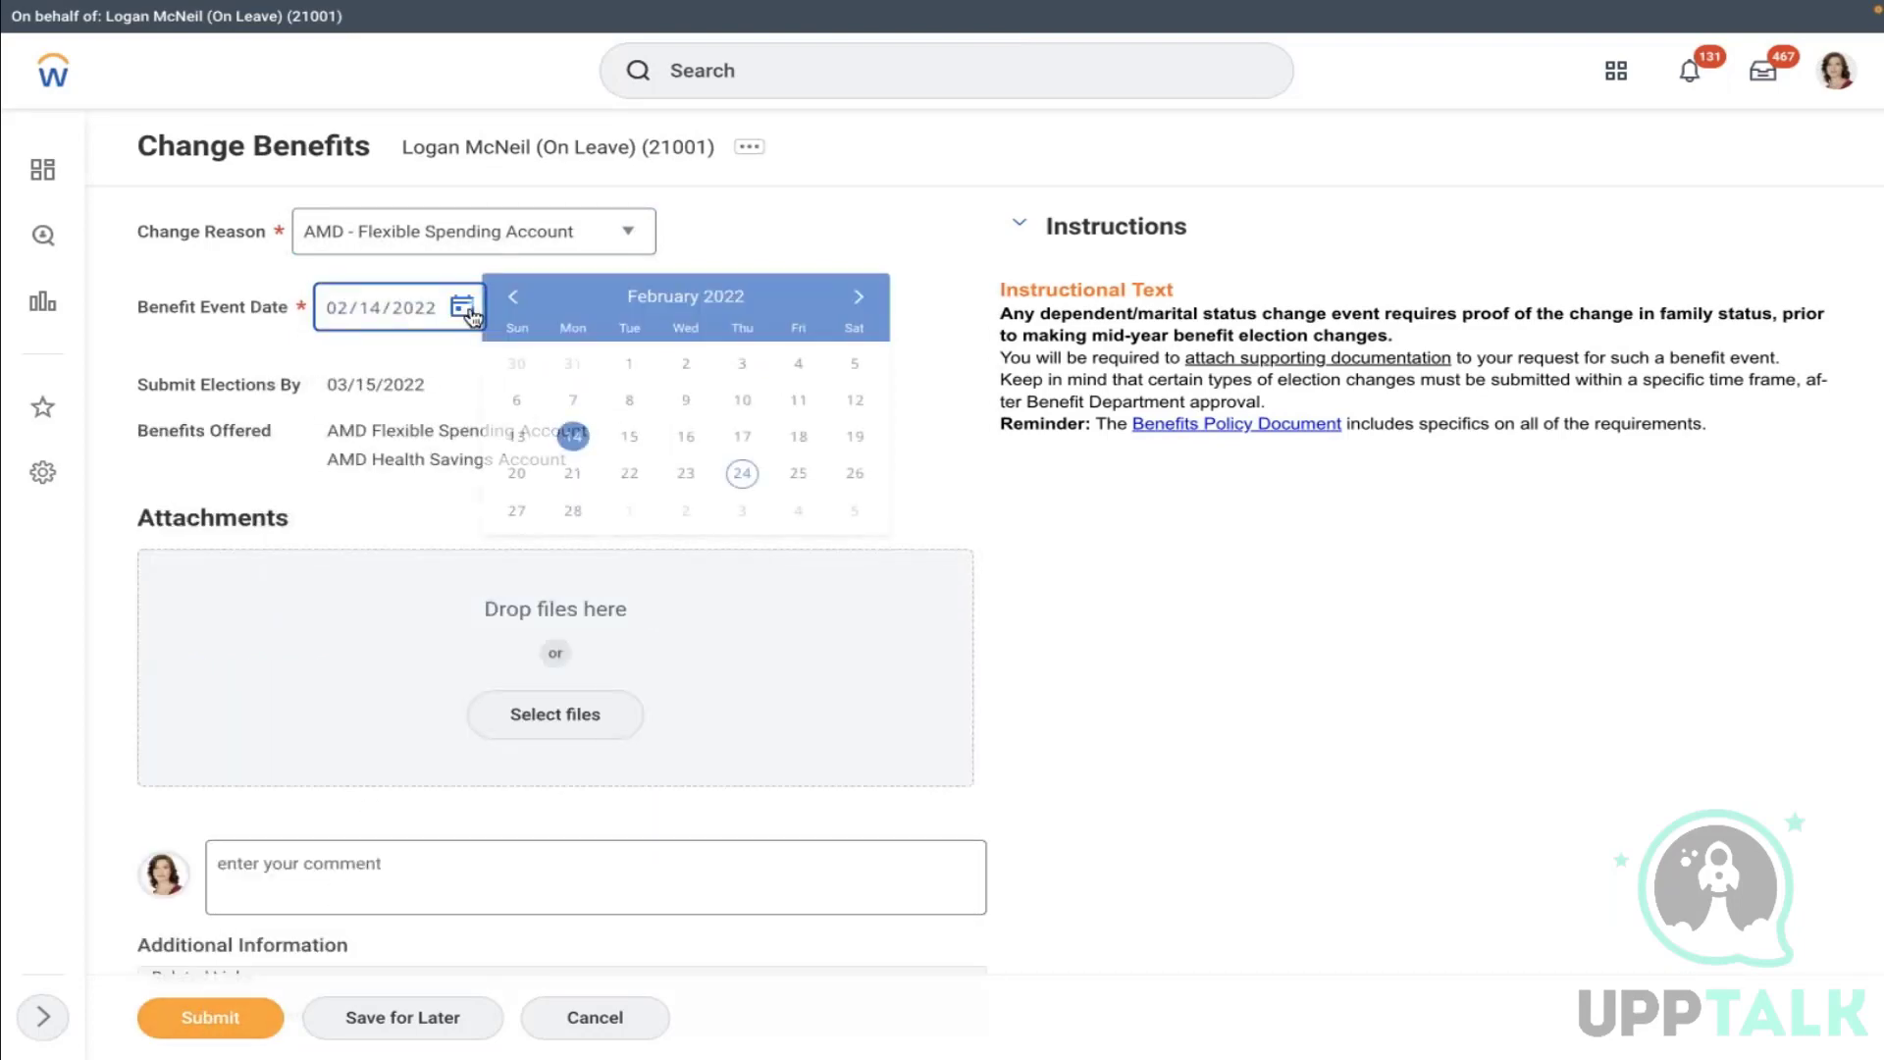
left_click(798, 399)
left_click(207, 1005)
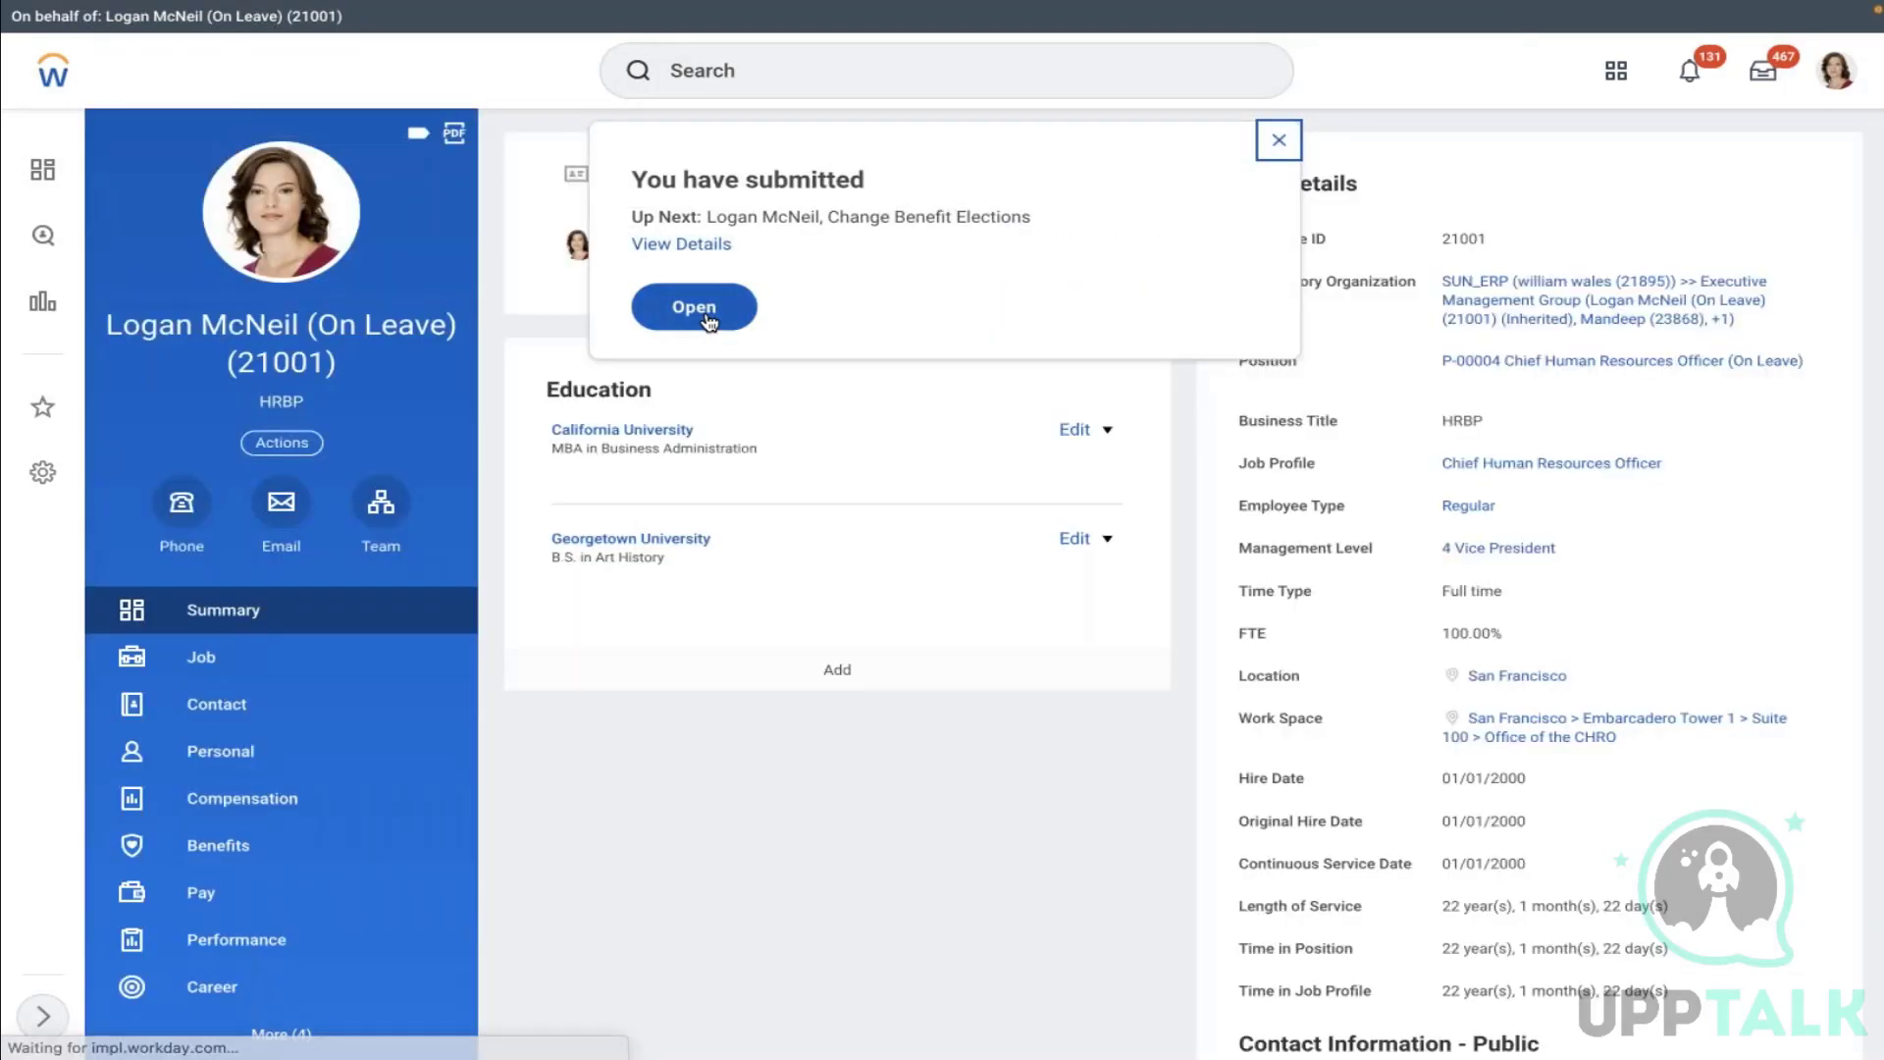
Start the benefit elections and confirm the AMD Health Savings Account election as Waive
left_click(690, 306)
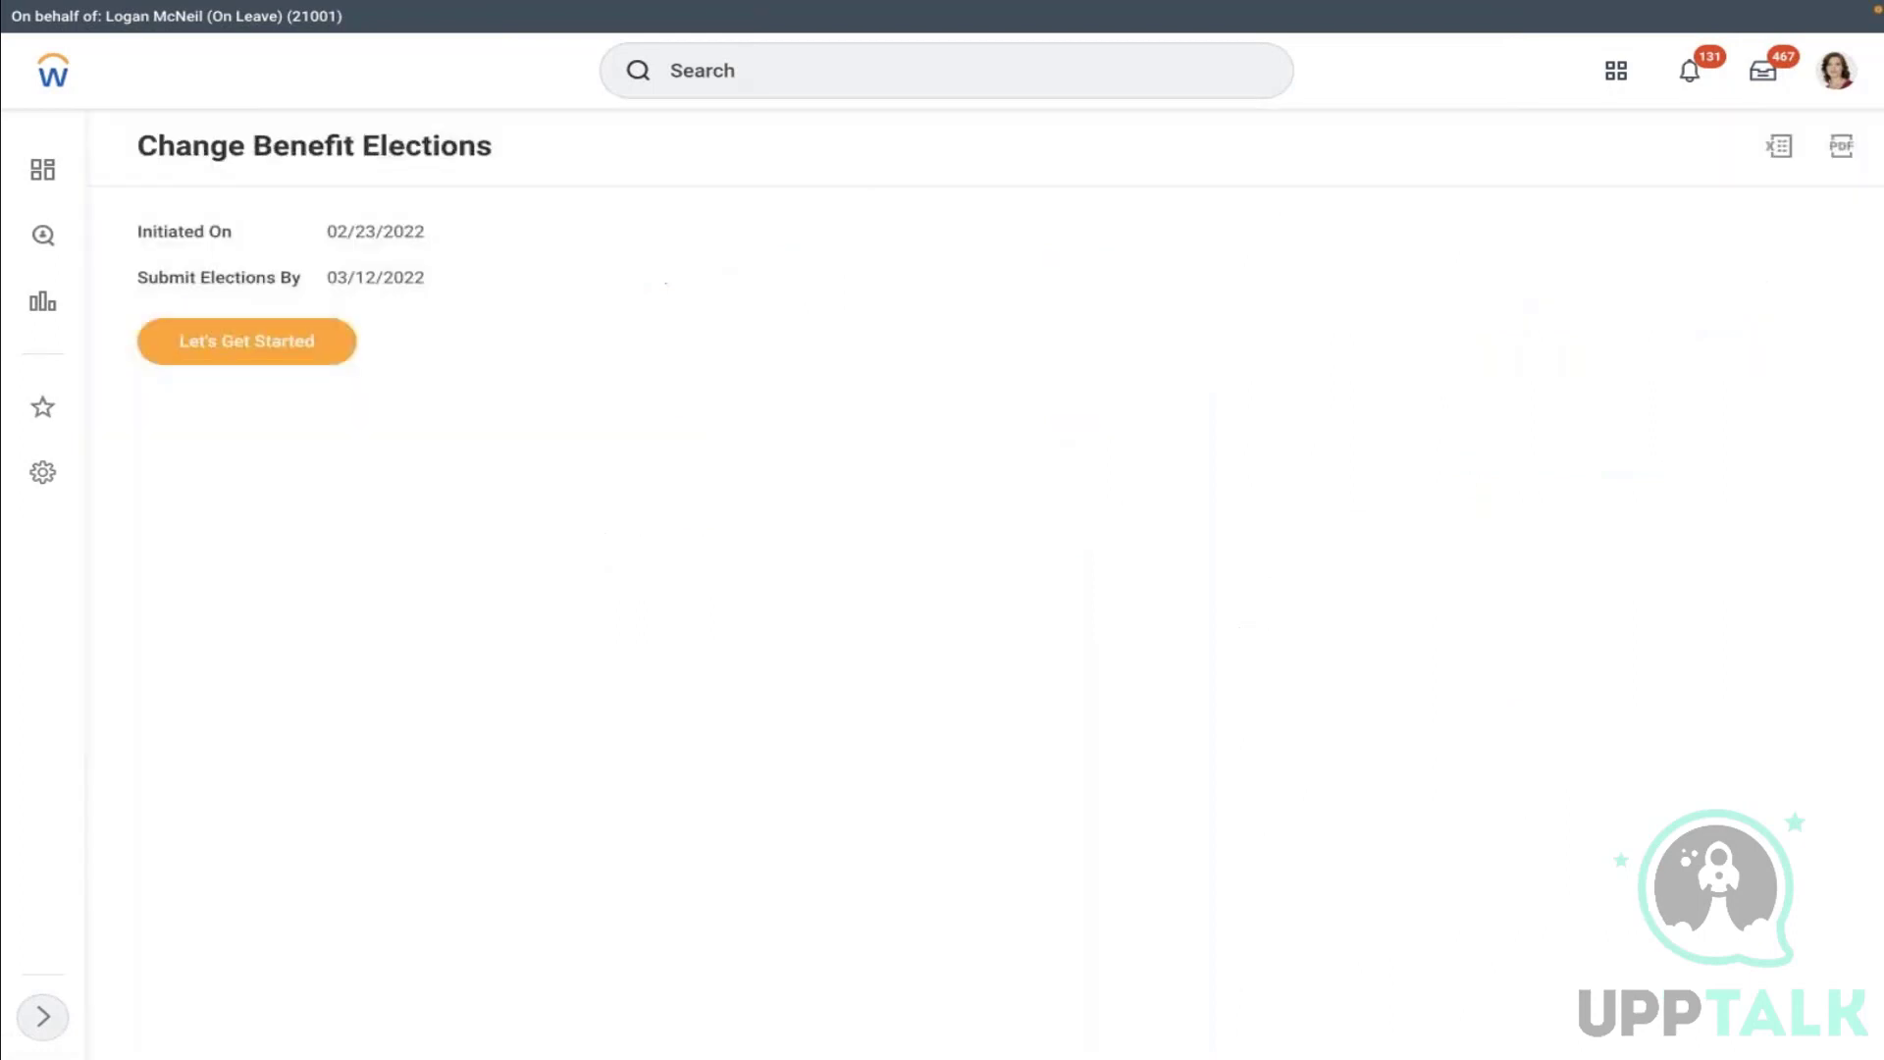
left_click(296, 342)
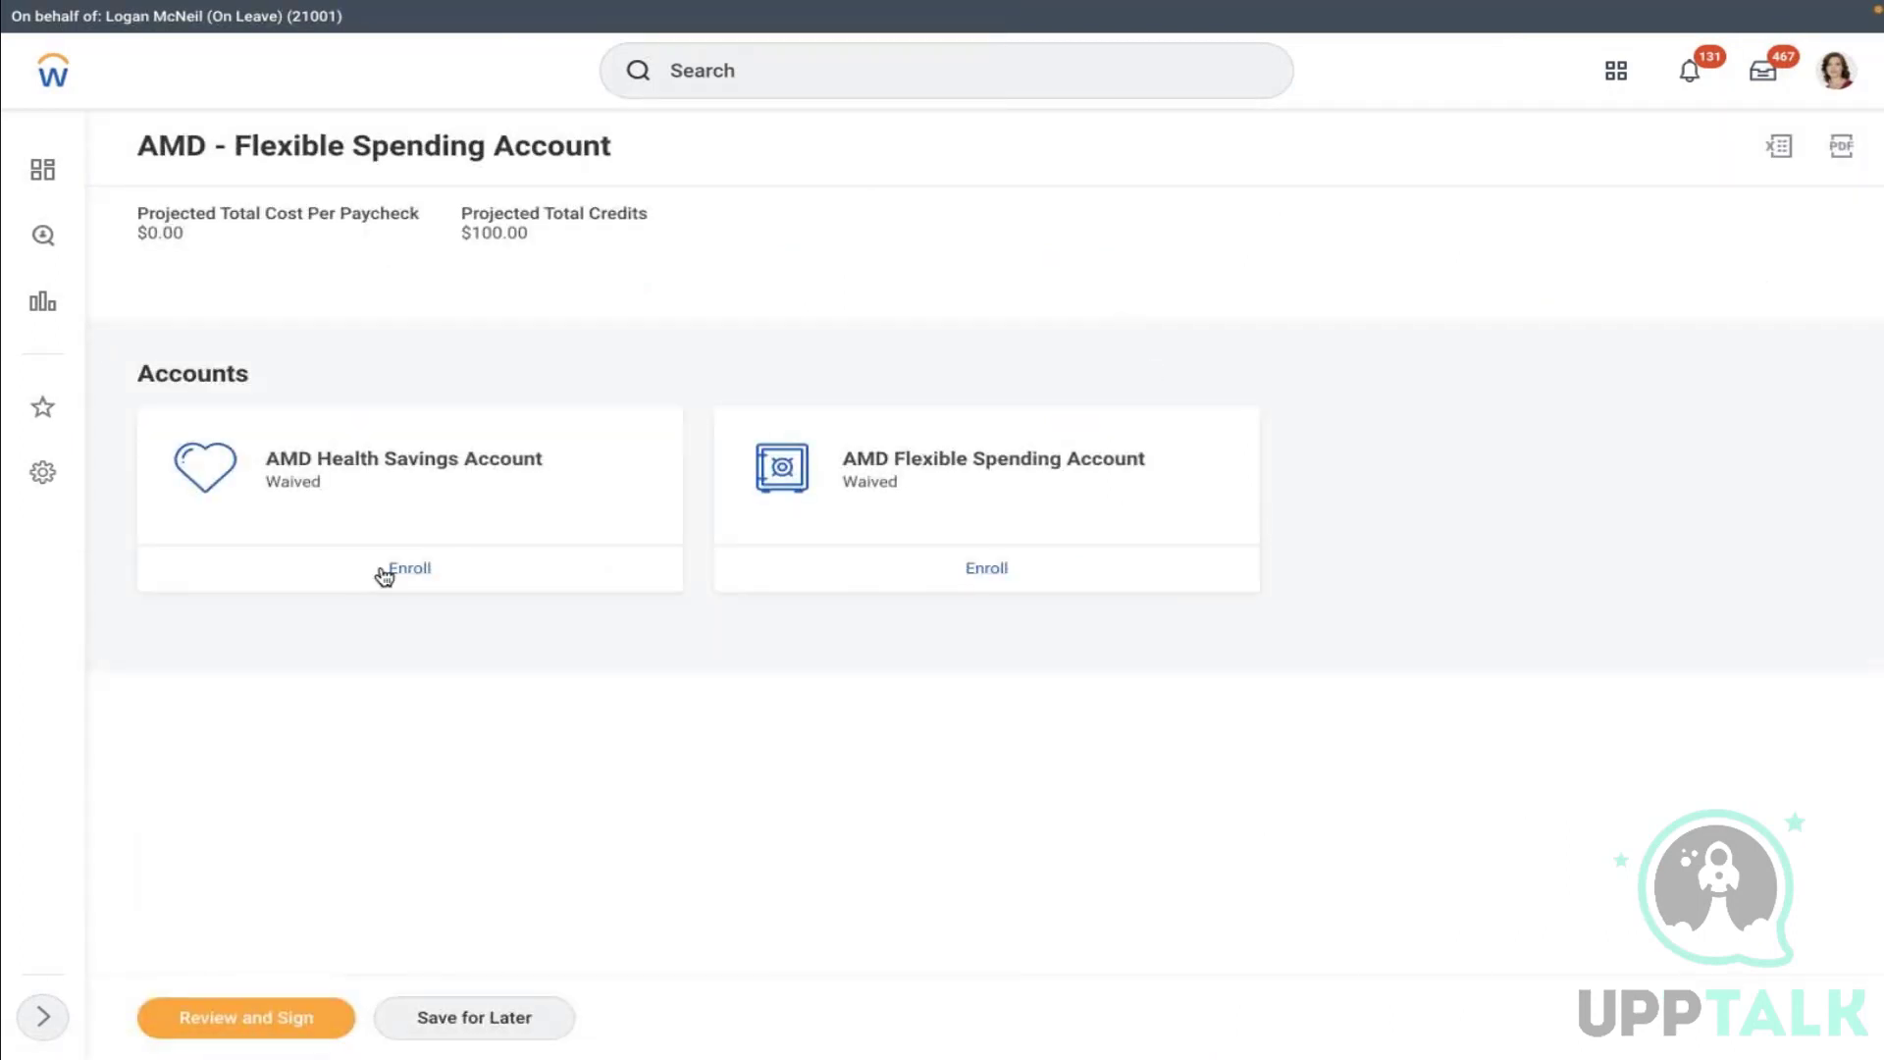
left_click(420, 579)
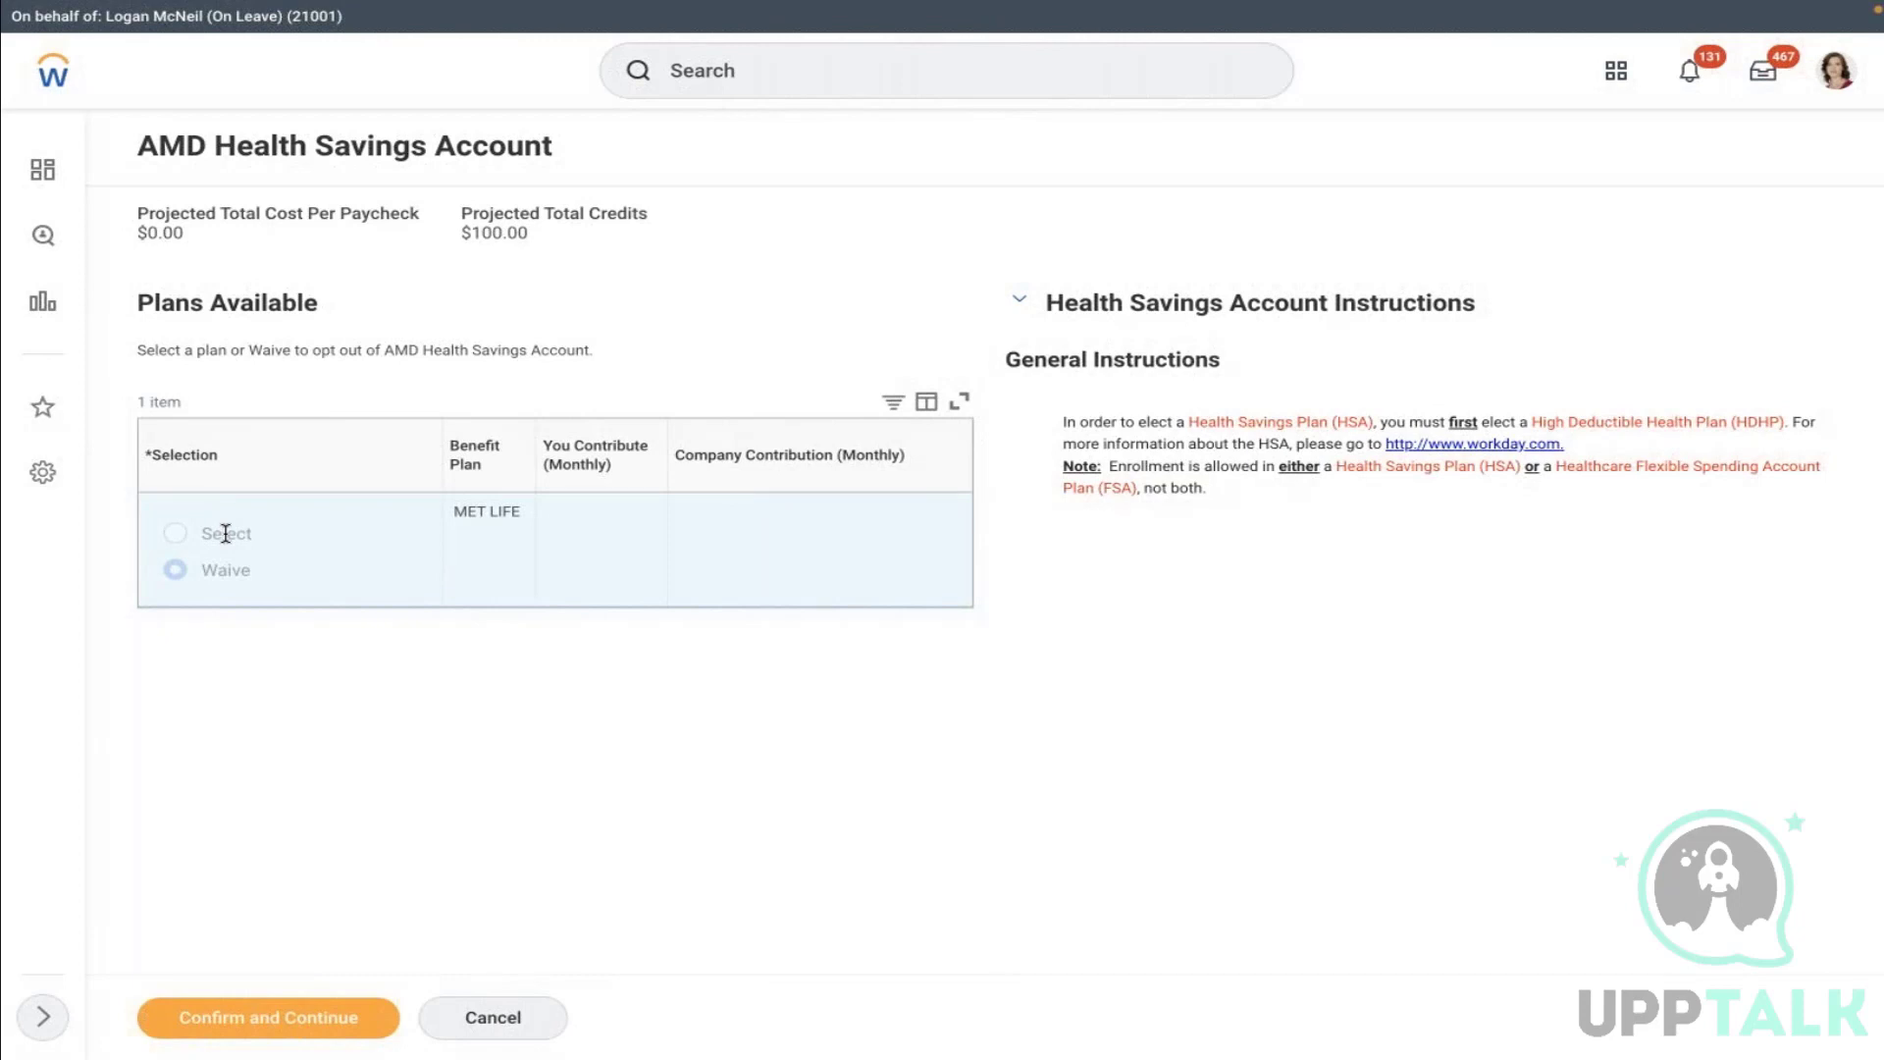
left_click(261, 1017)
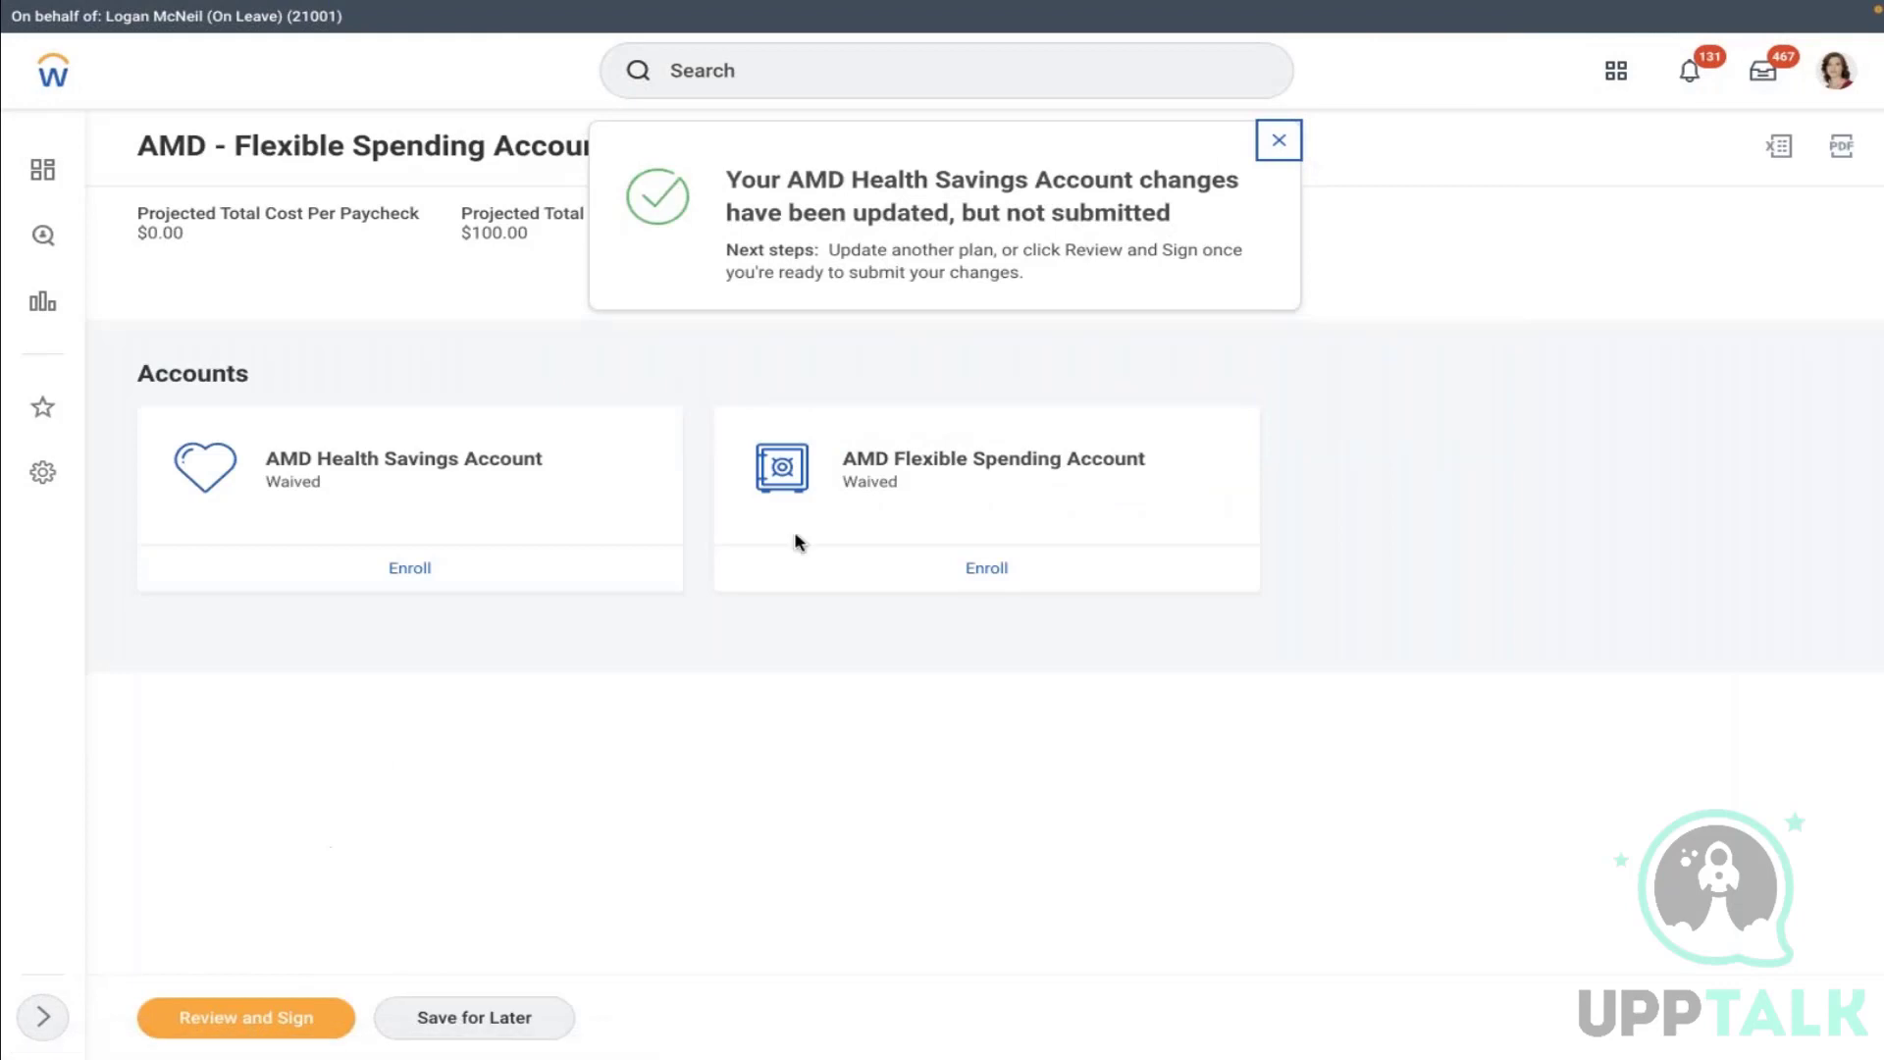
Elect the MET LIFE plan for the AMD Flexible Spending Account and continue to its contribution details
left_click(987, 563)
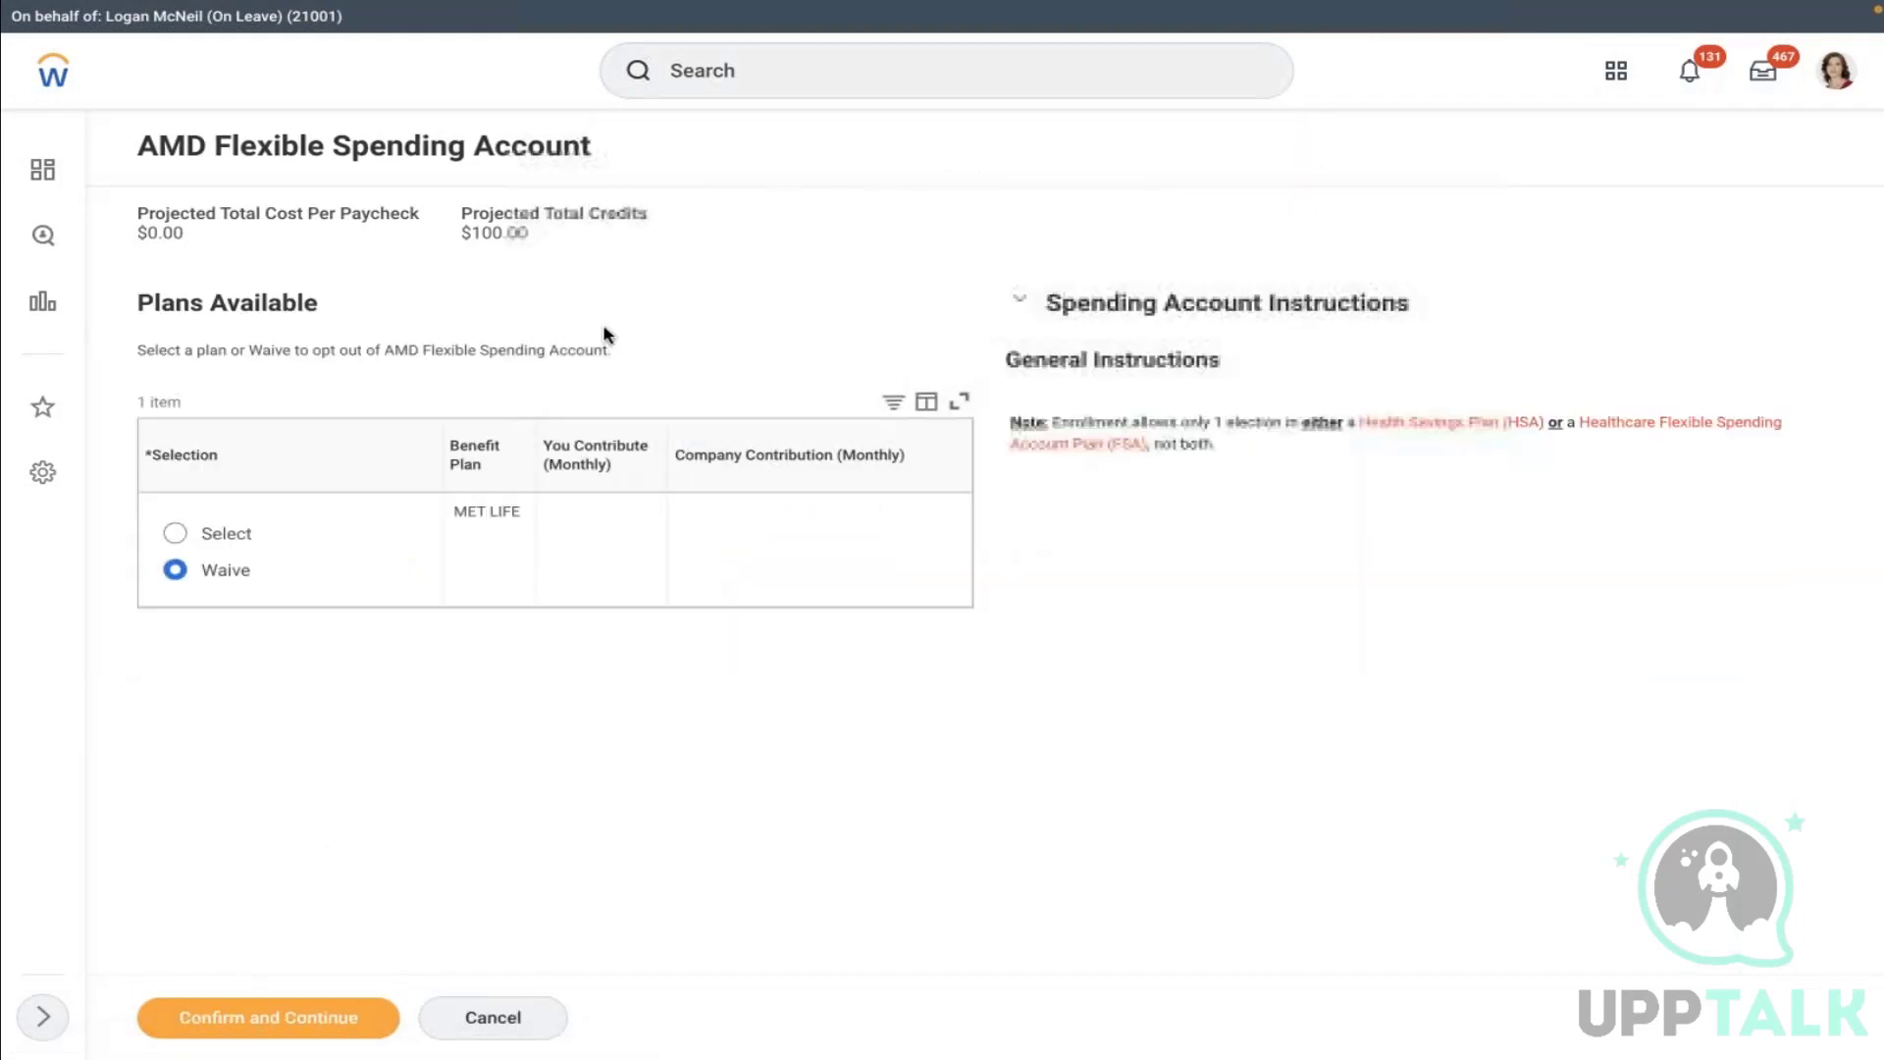
left_click(205, 534)
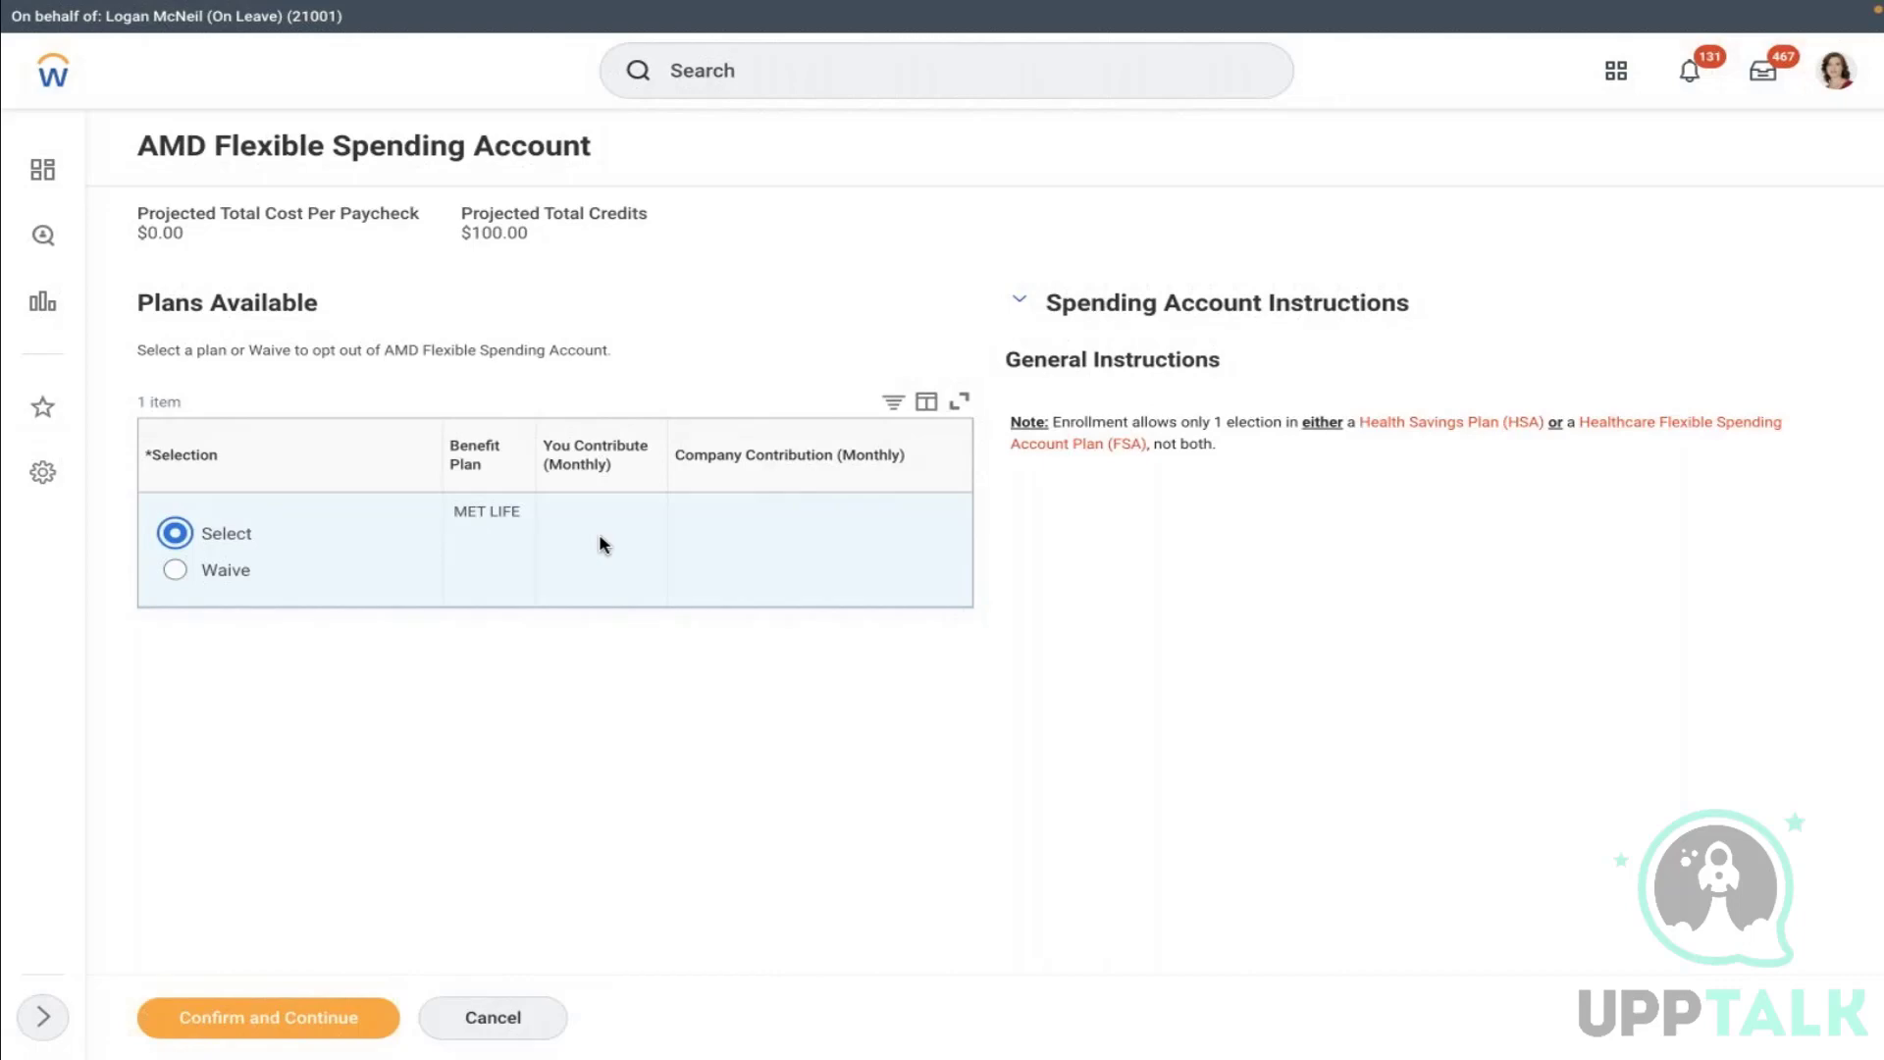
left_click(239, 1022)
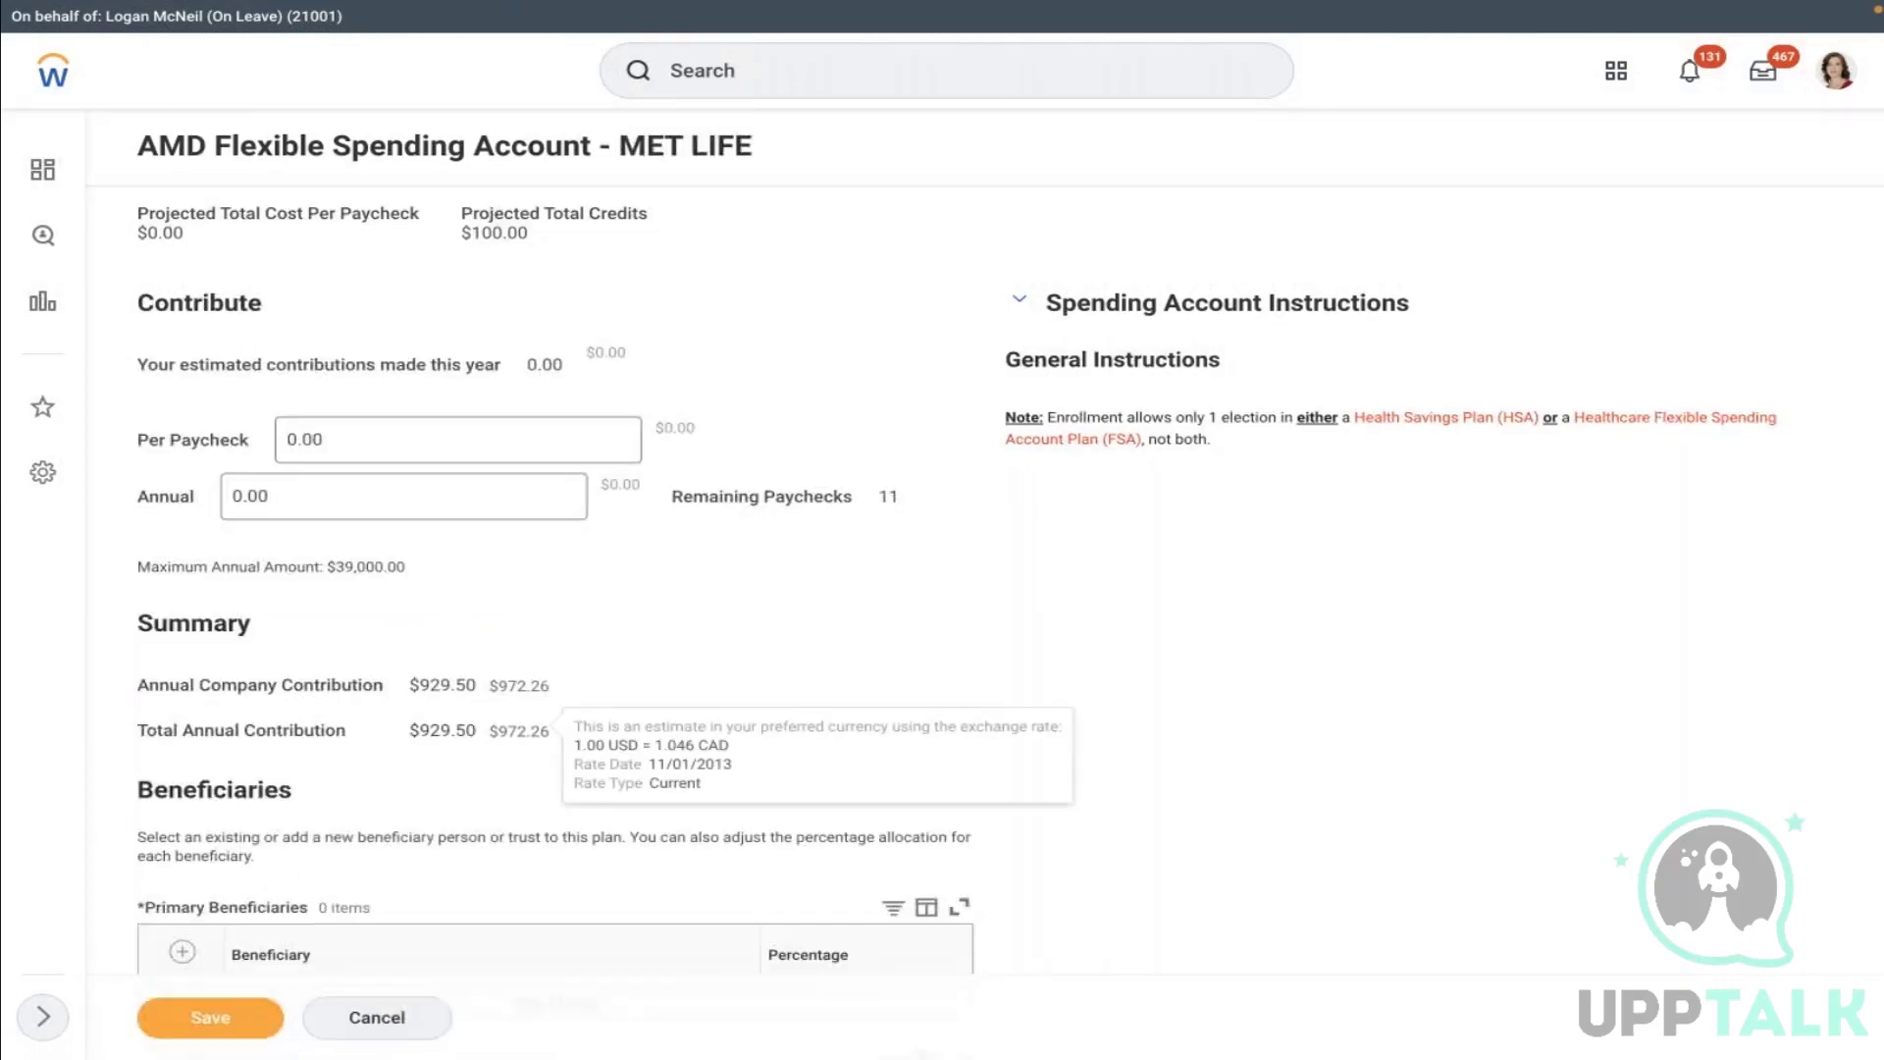
Set the flexible spending account's per-paycheck contribution to 60
left_click(359, 439)
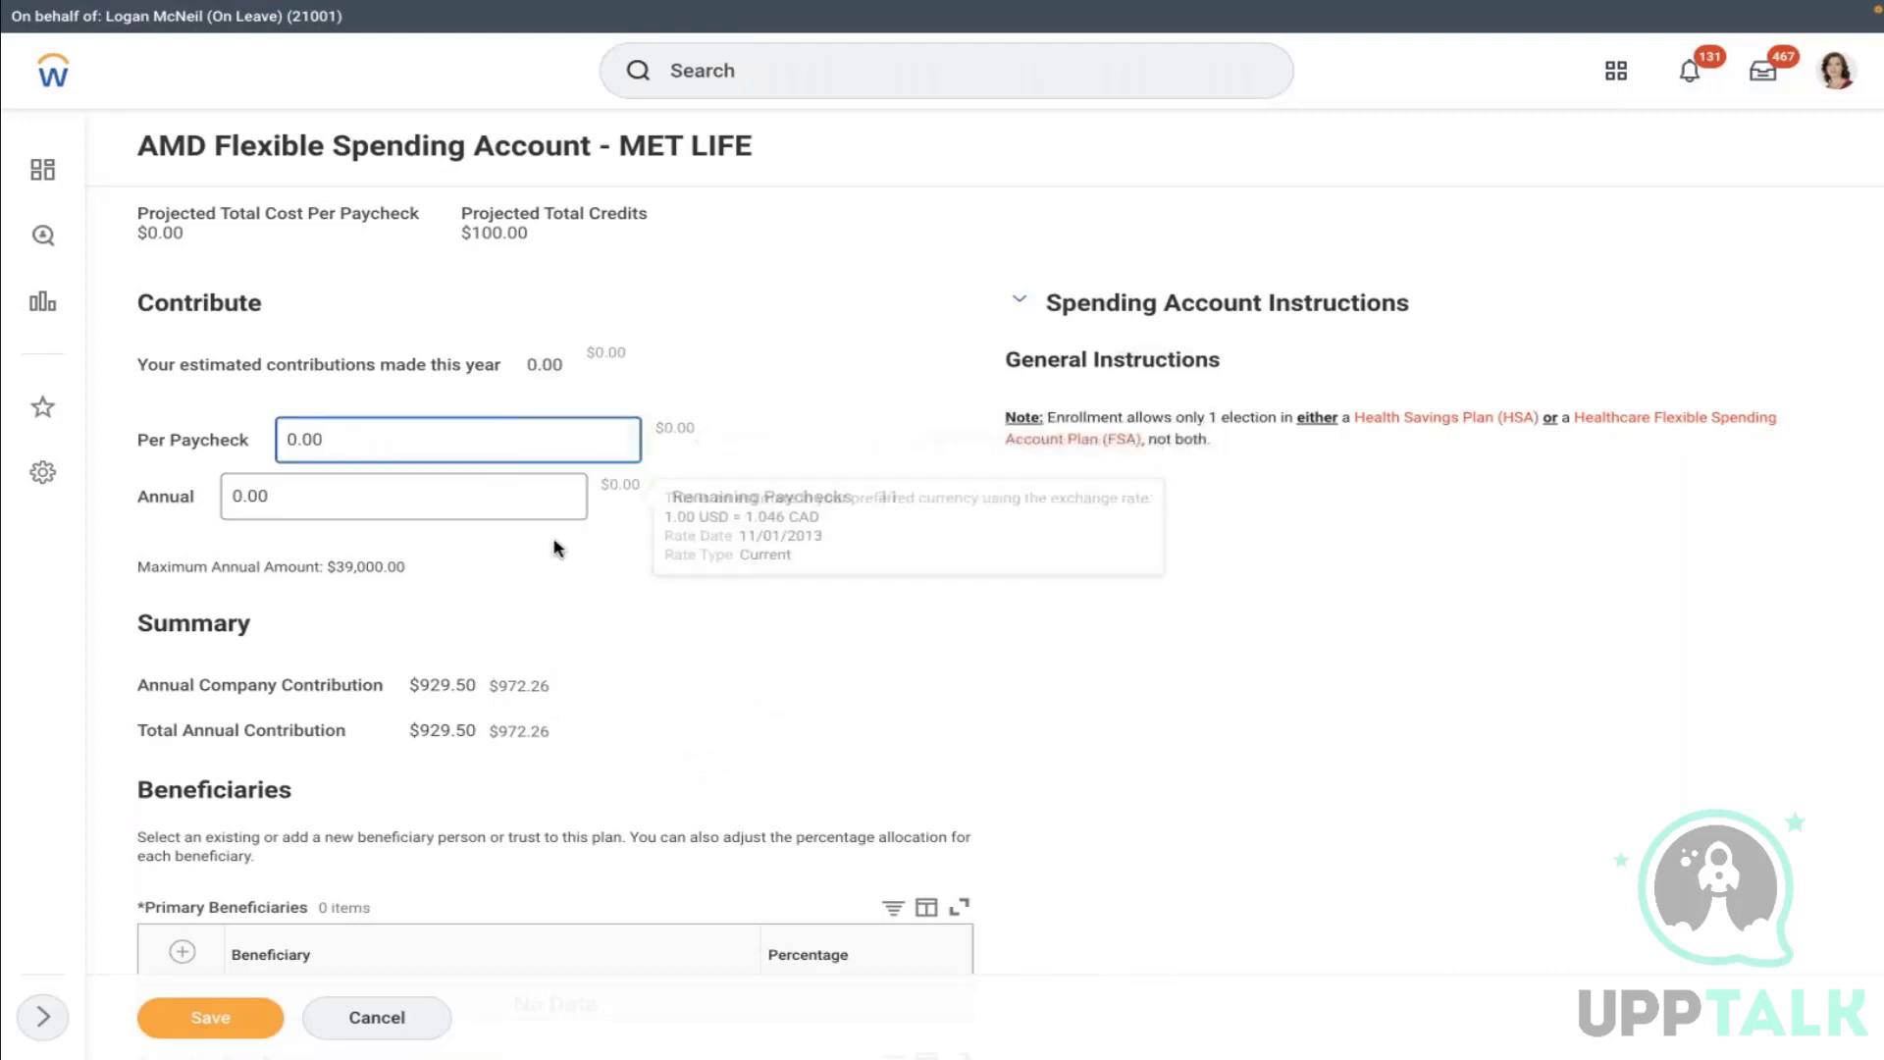
left_click(634, 558)
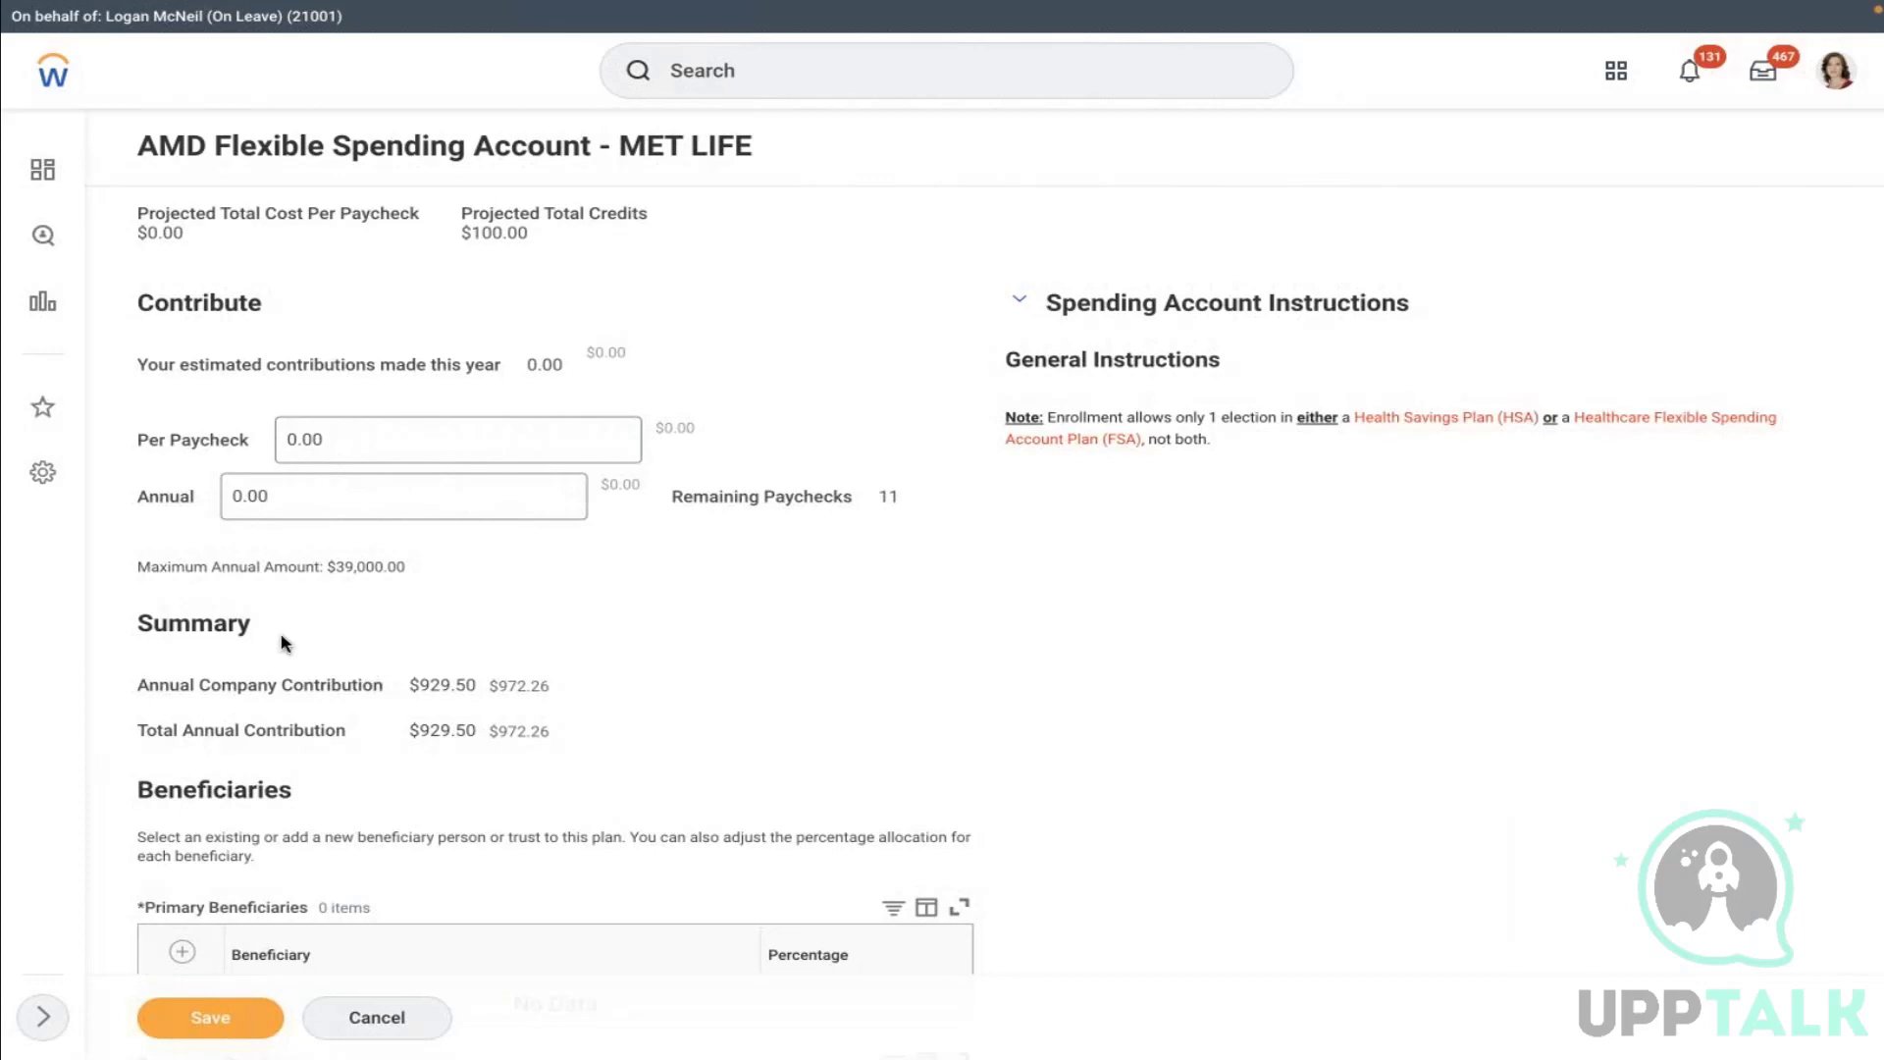
left_click(402, 430)
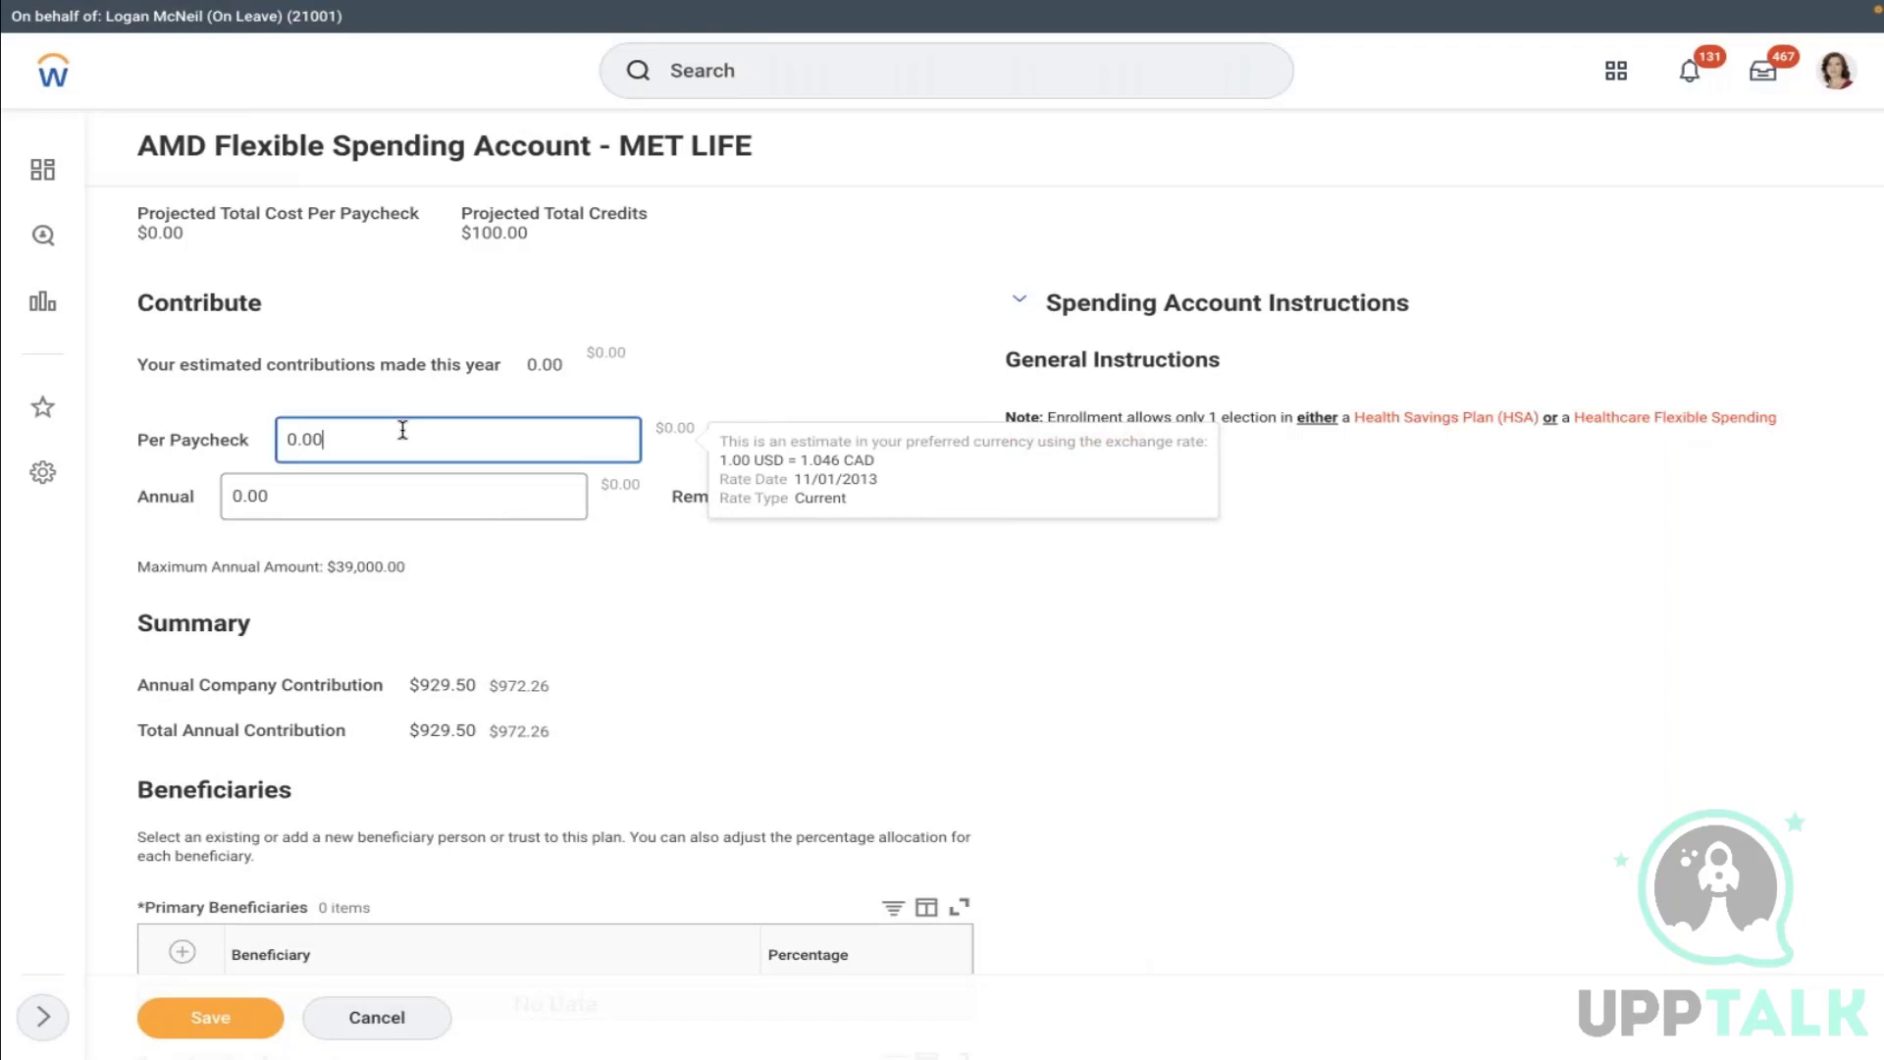
key("BackSpace")
key("BackSpace")
type("60")
left_click(496, 579)
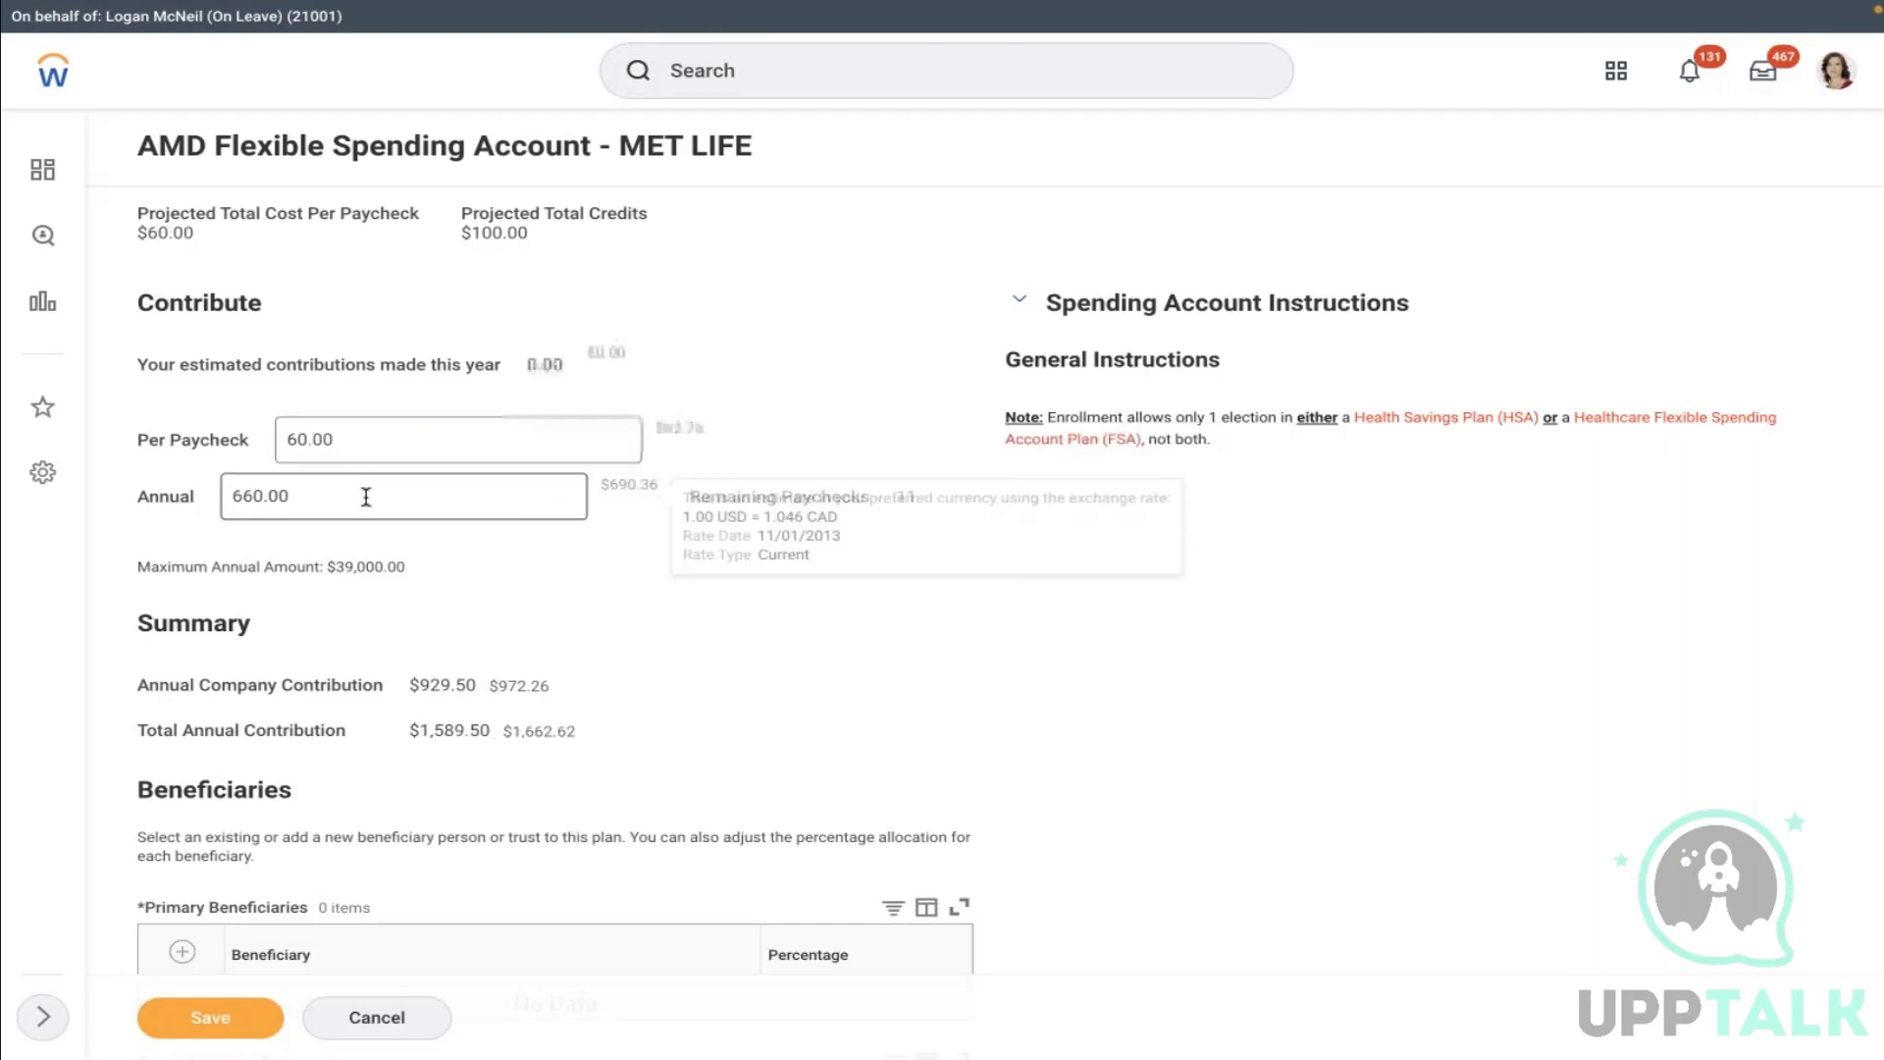
Cancel the flexible spending account enrollment and return to the accounts overview
left_click(267, 488)
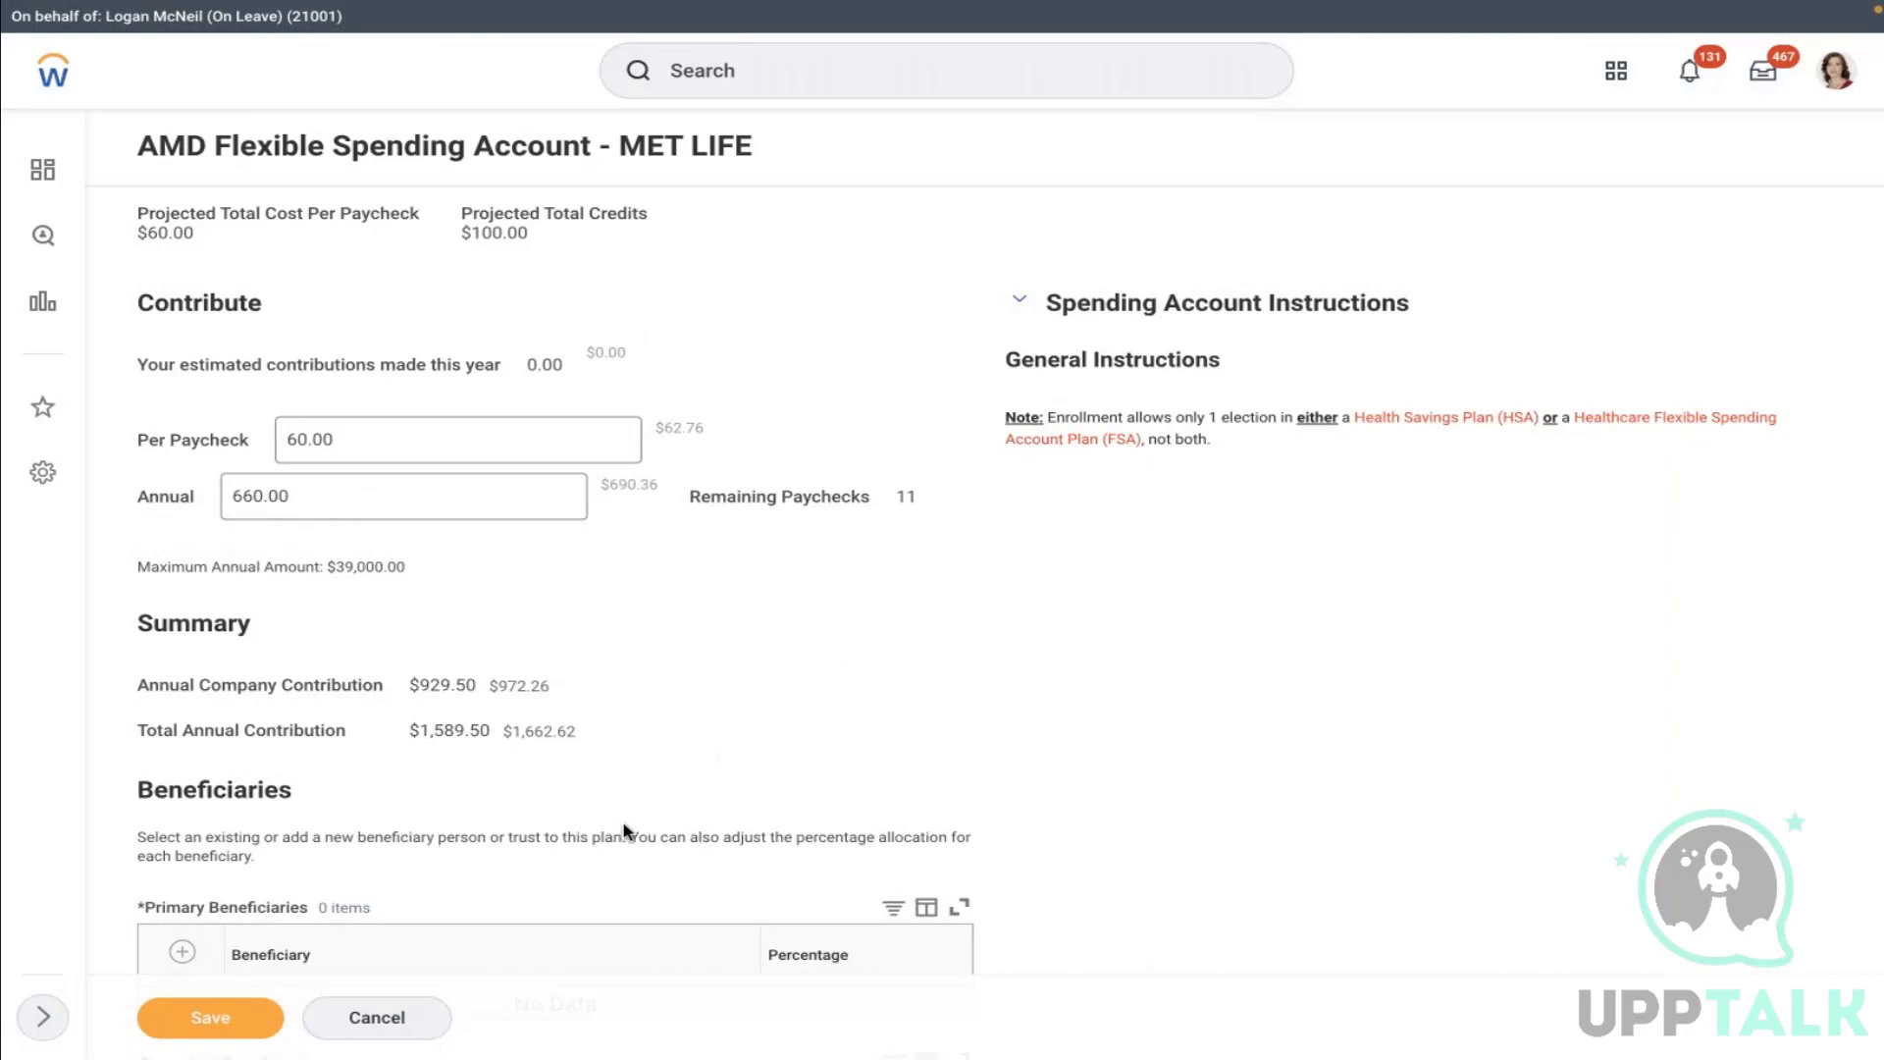
left_click(372, 1018)
left_click(863, 578)
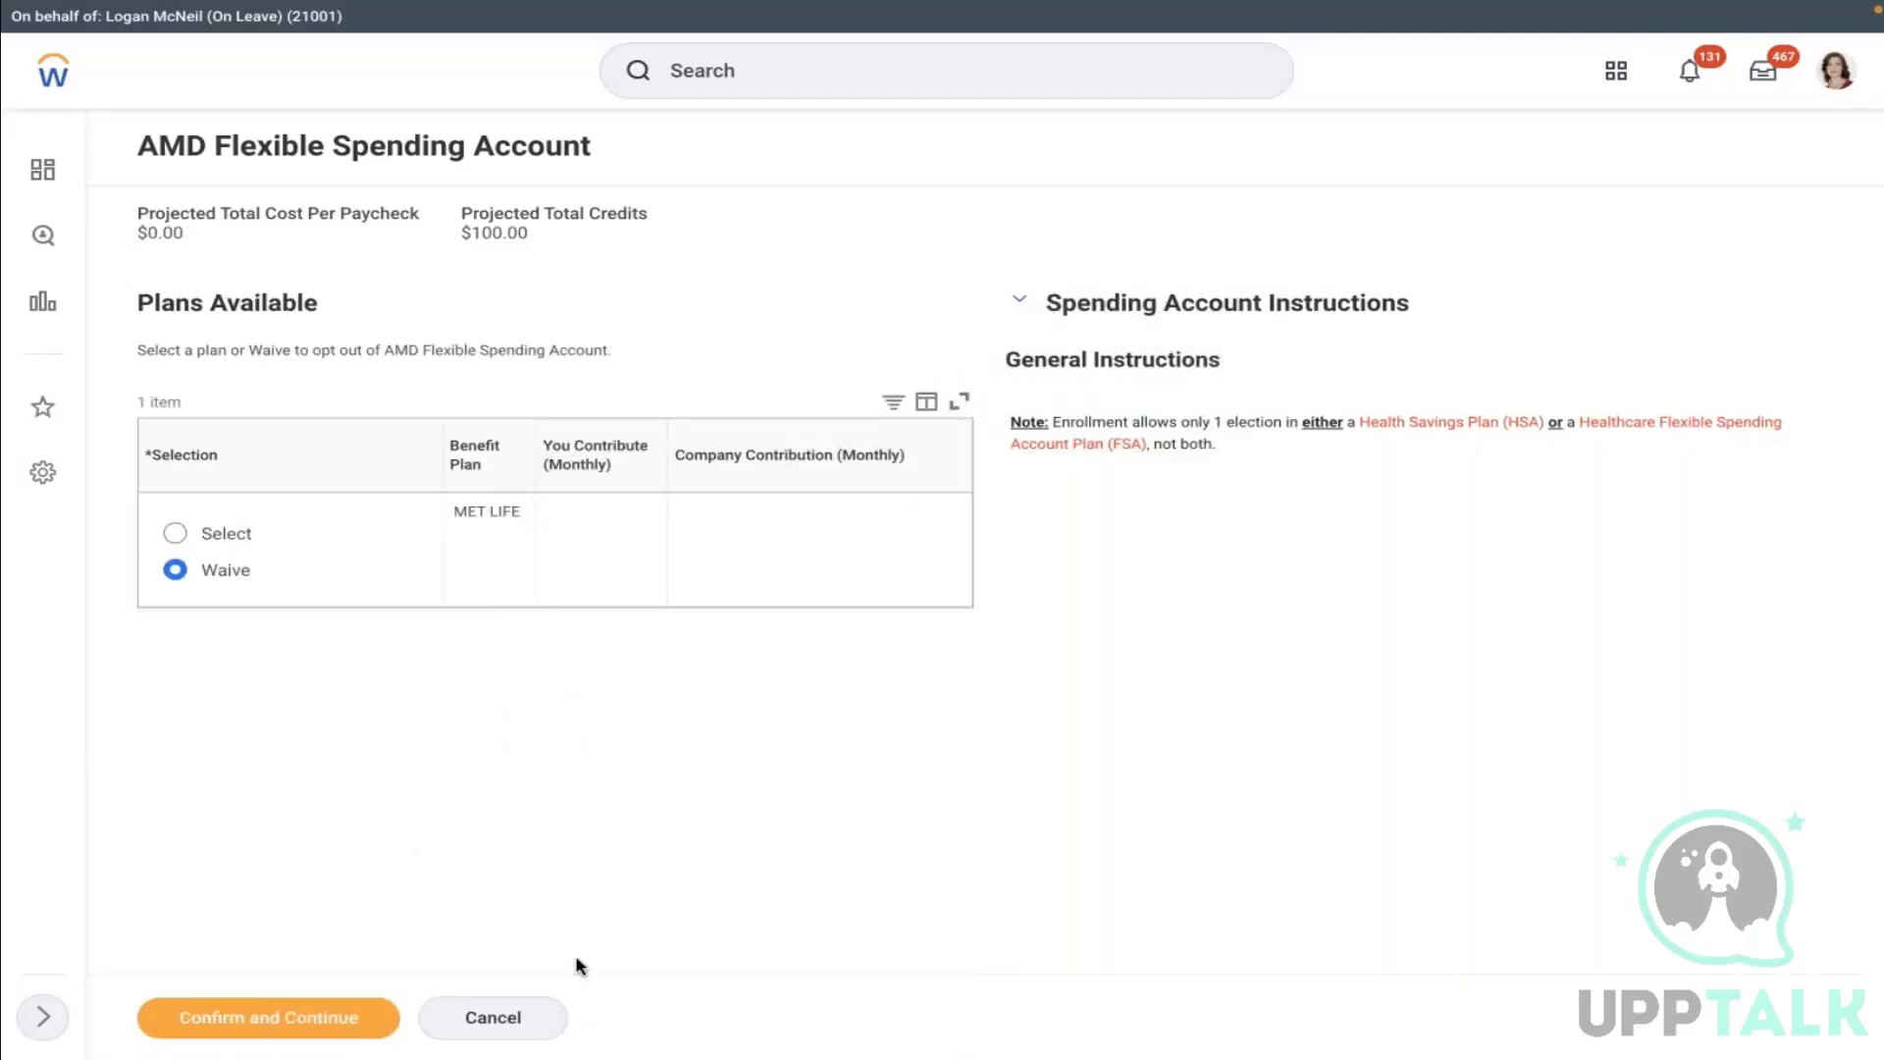
left_click(493, 1018)
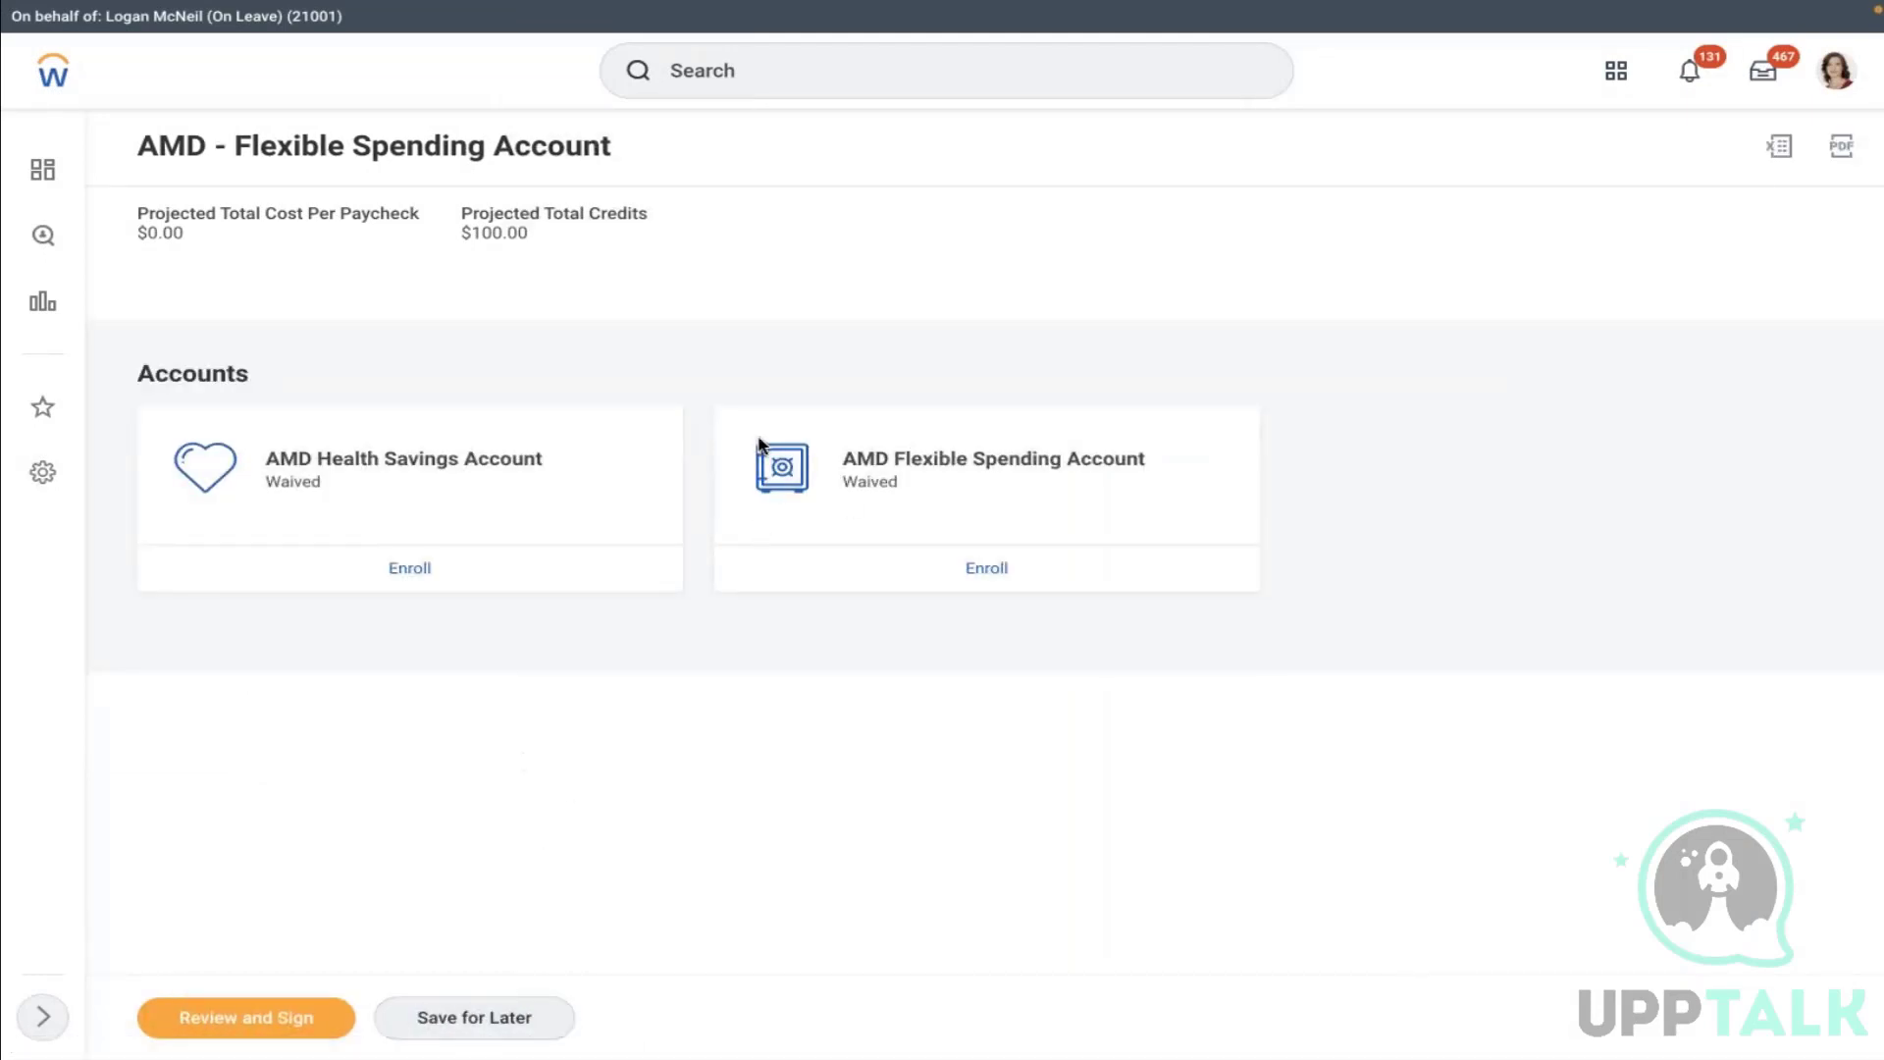
Open the worker's profile and check the pay group and pay frequency in the pay details
left_click(1837, 83)
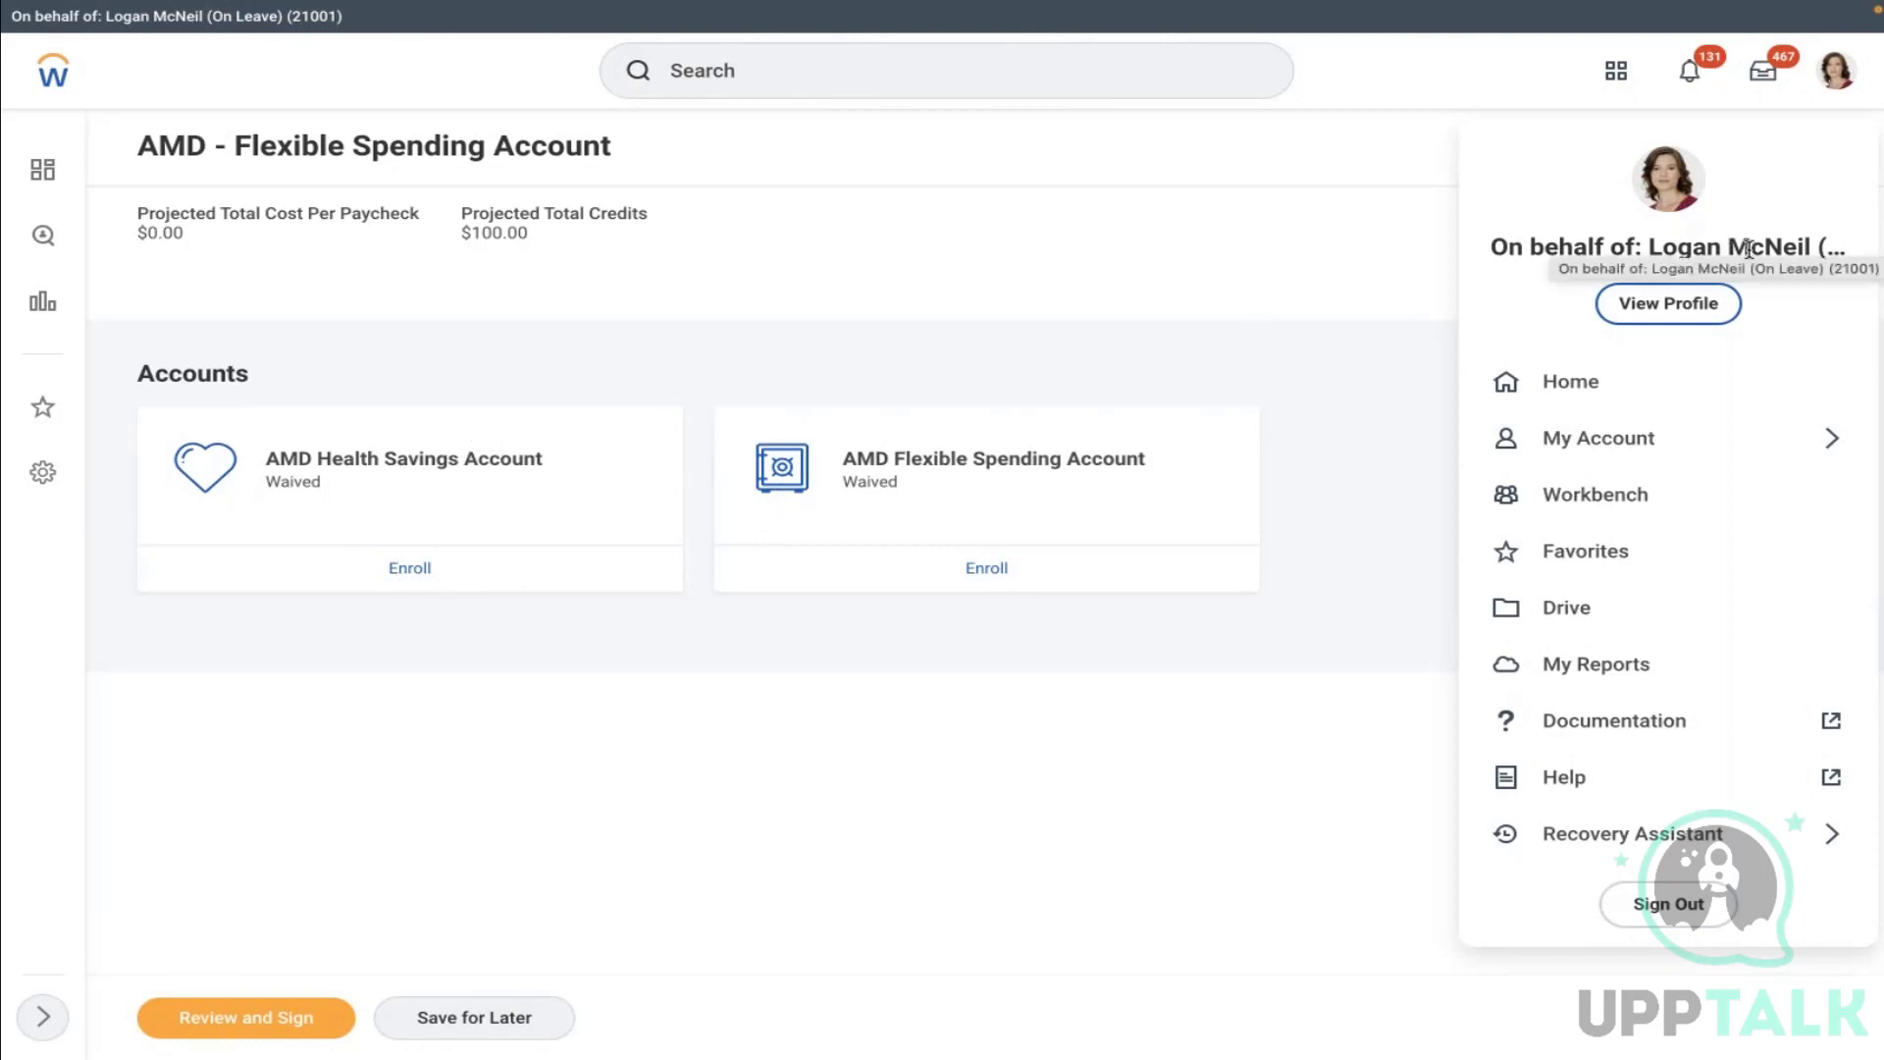
left_click(1099, 225)
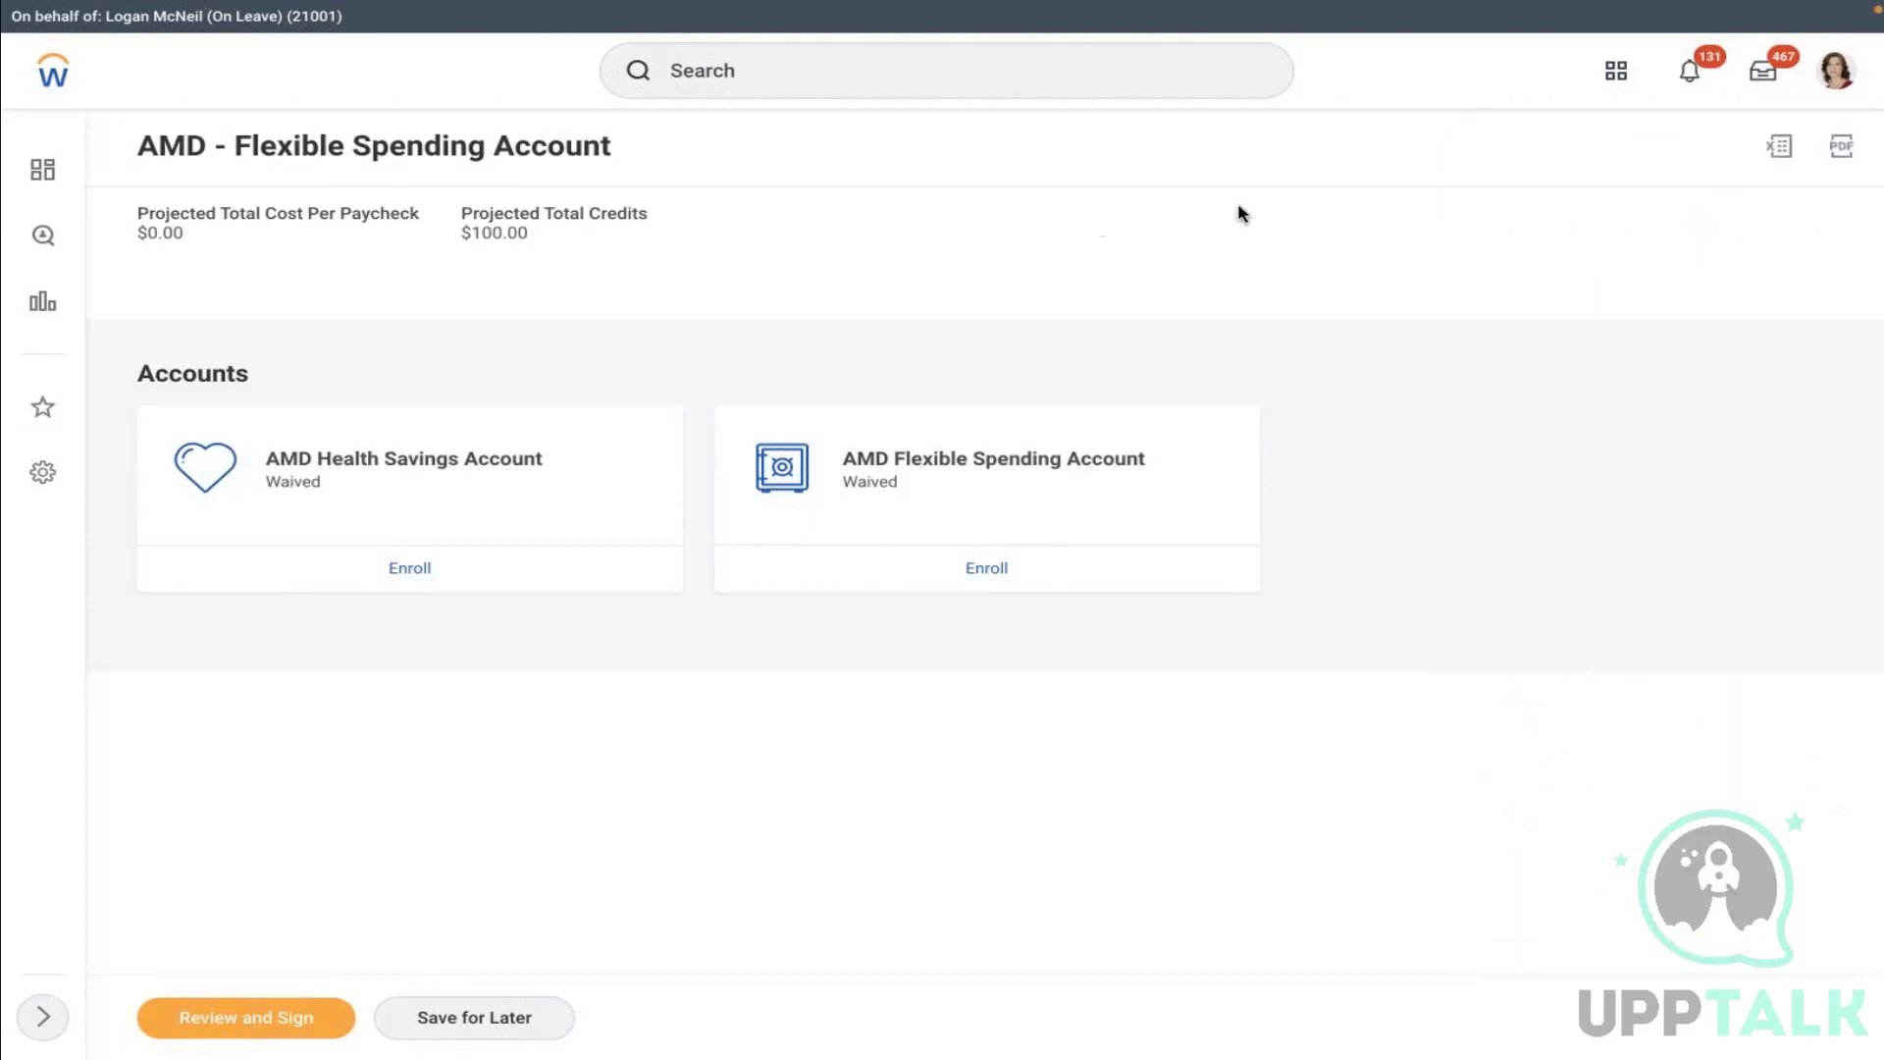
left_click(1824, 93)
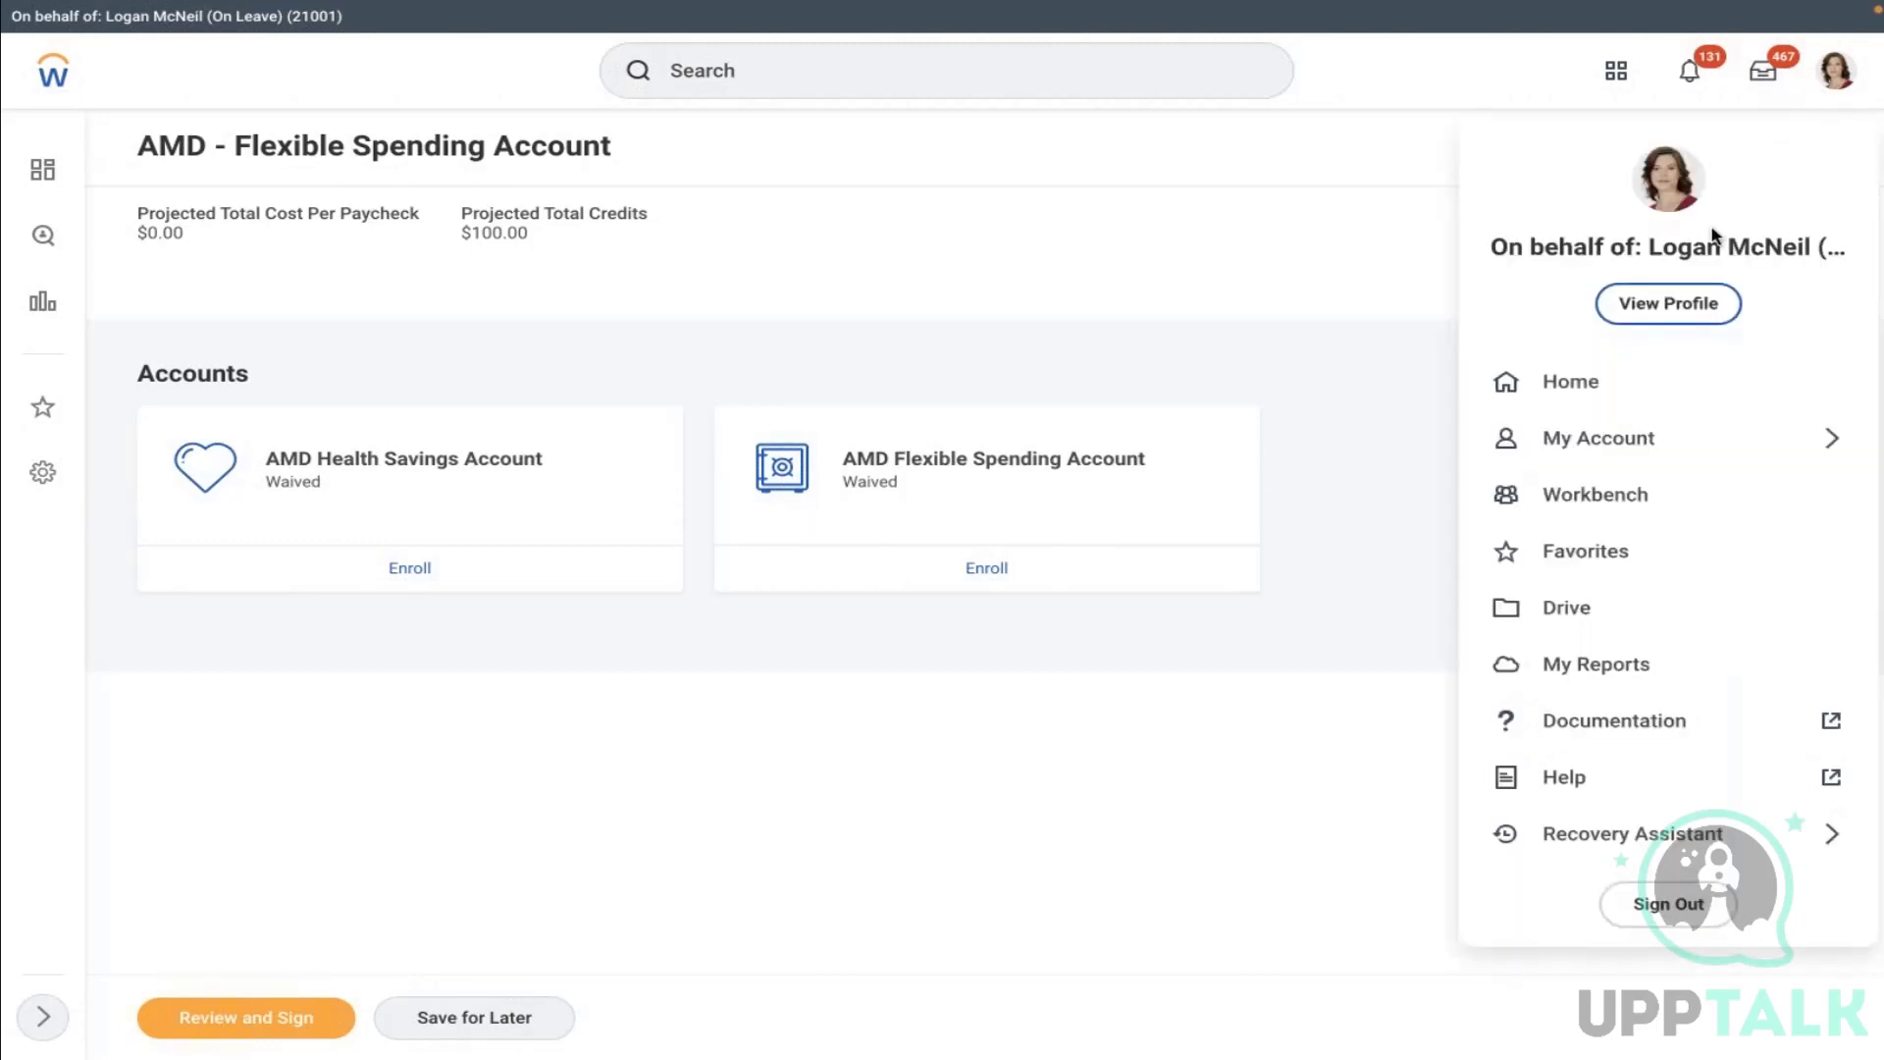
left_click(1637, 306)
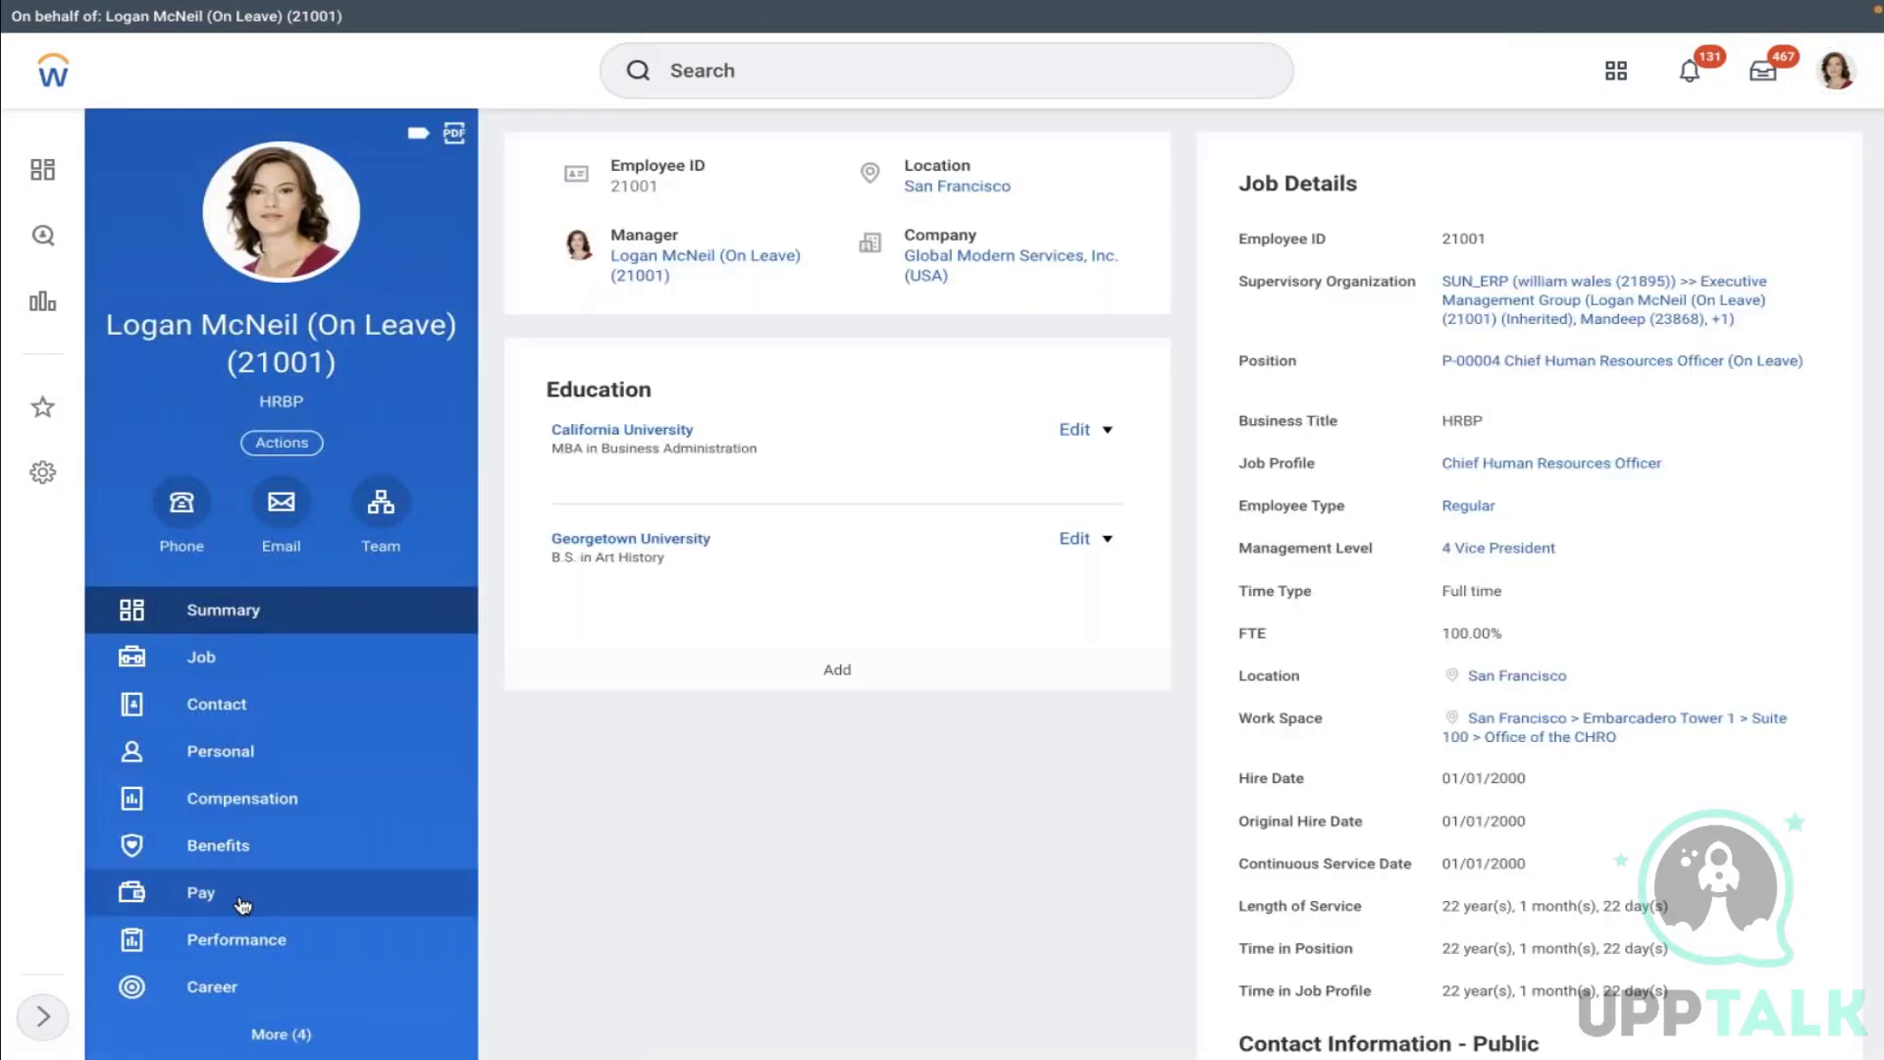
left_click(243, 904)
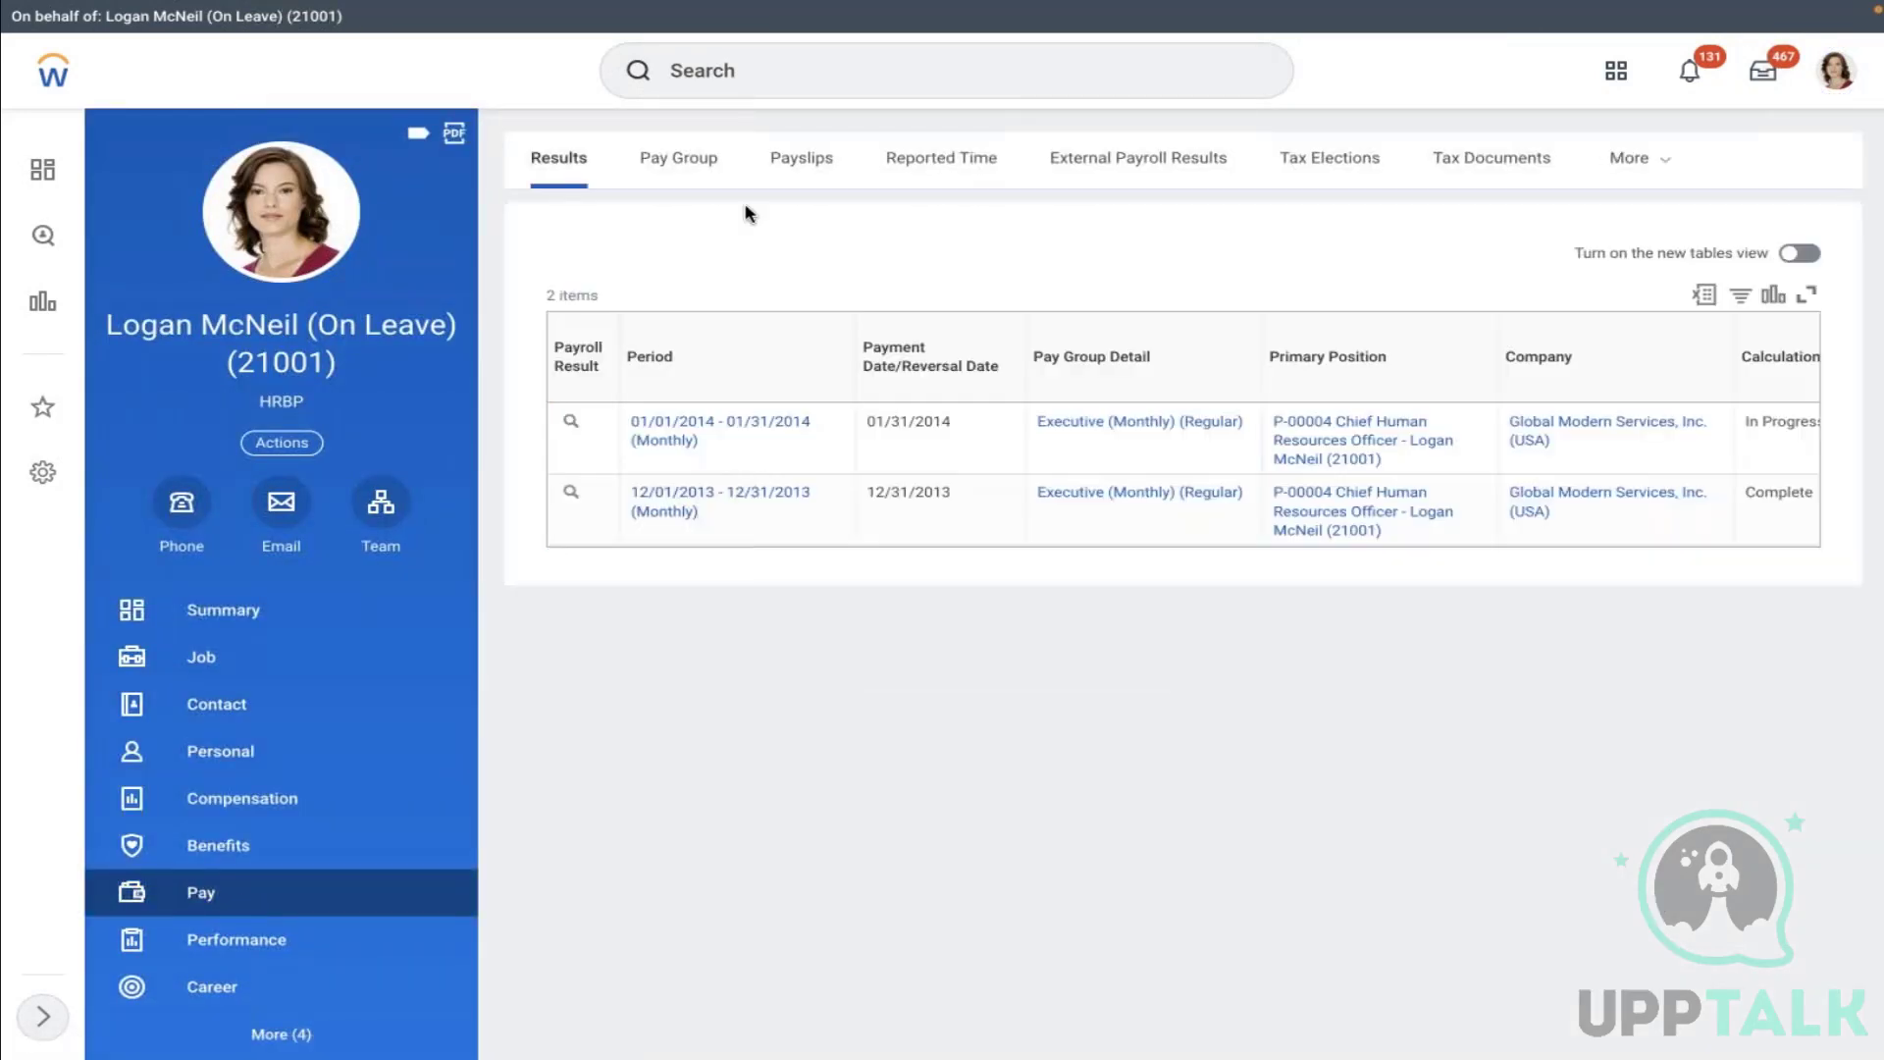
left_click(678, 158)
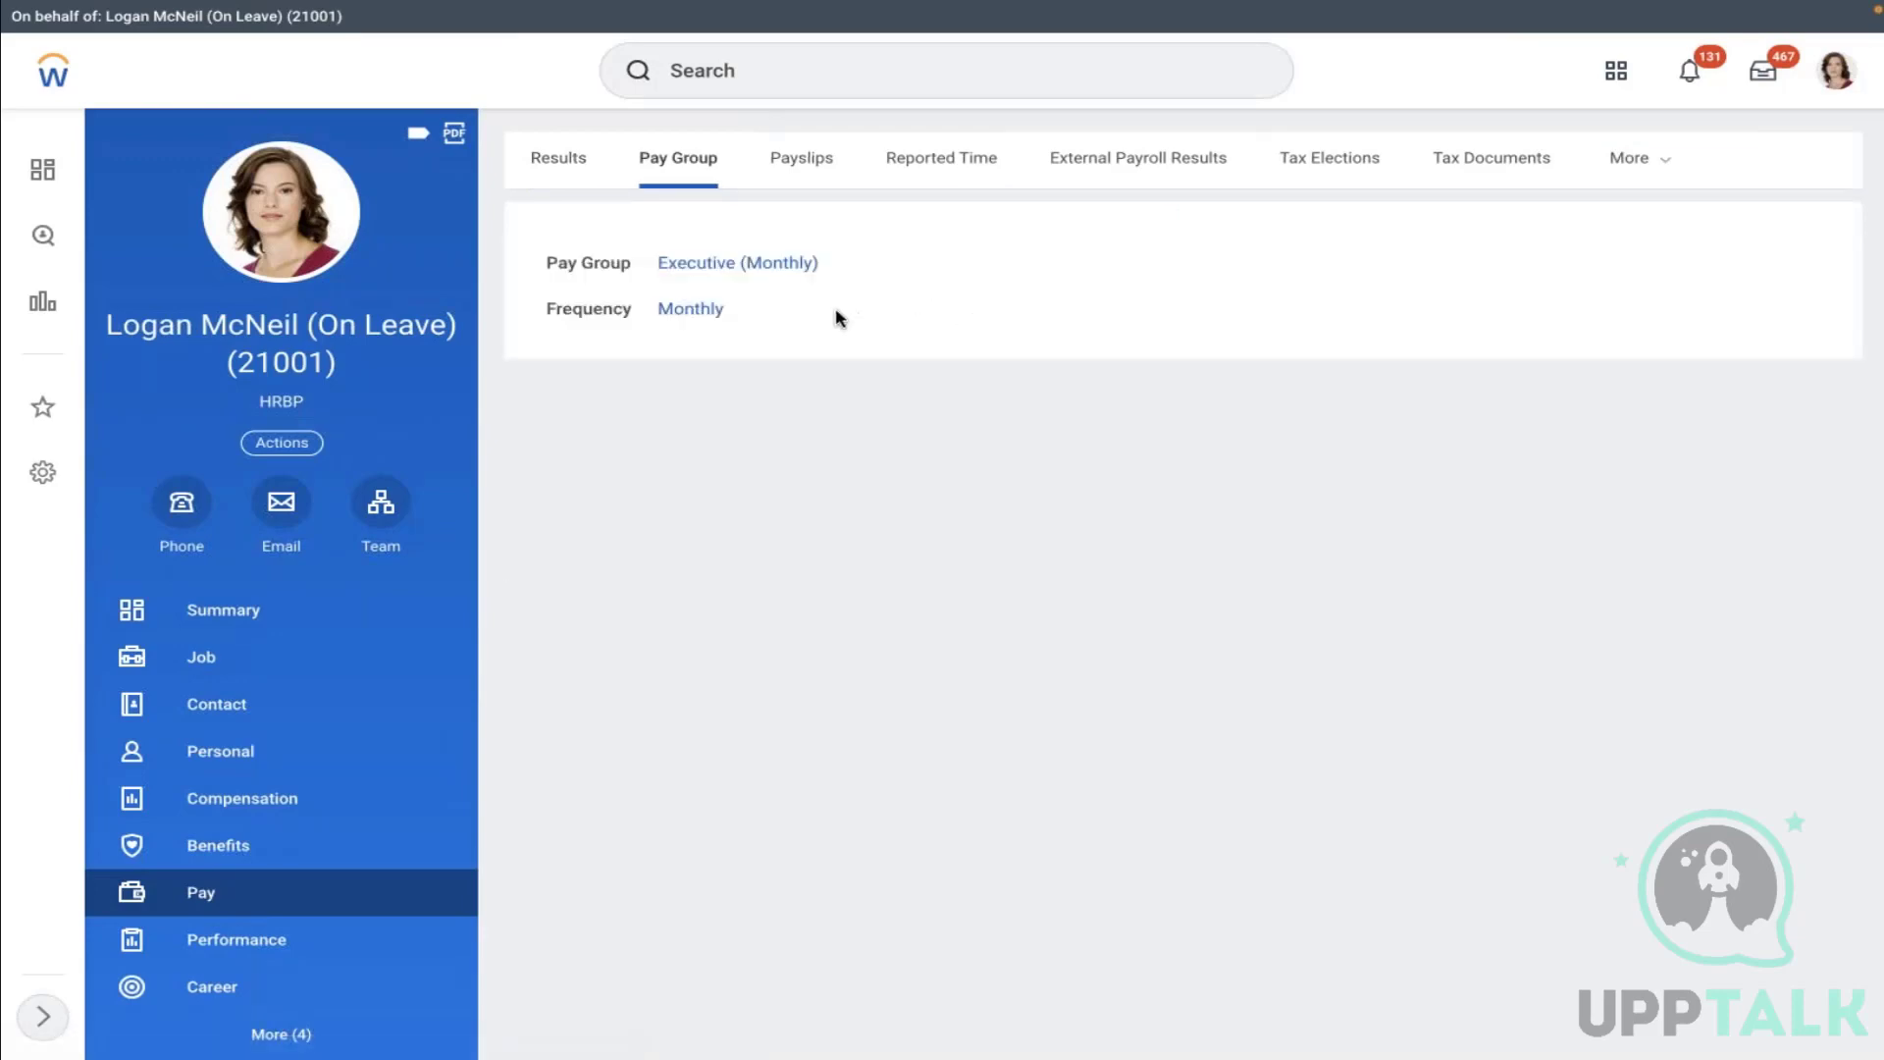
left_click_drag(731, 309, 644, 309)
left_click(639, 309)
Search for the Edit Benefit Plan task and open it
left_click(877, 76)
type("e")
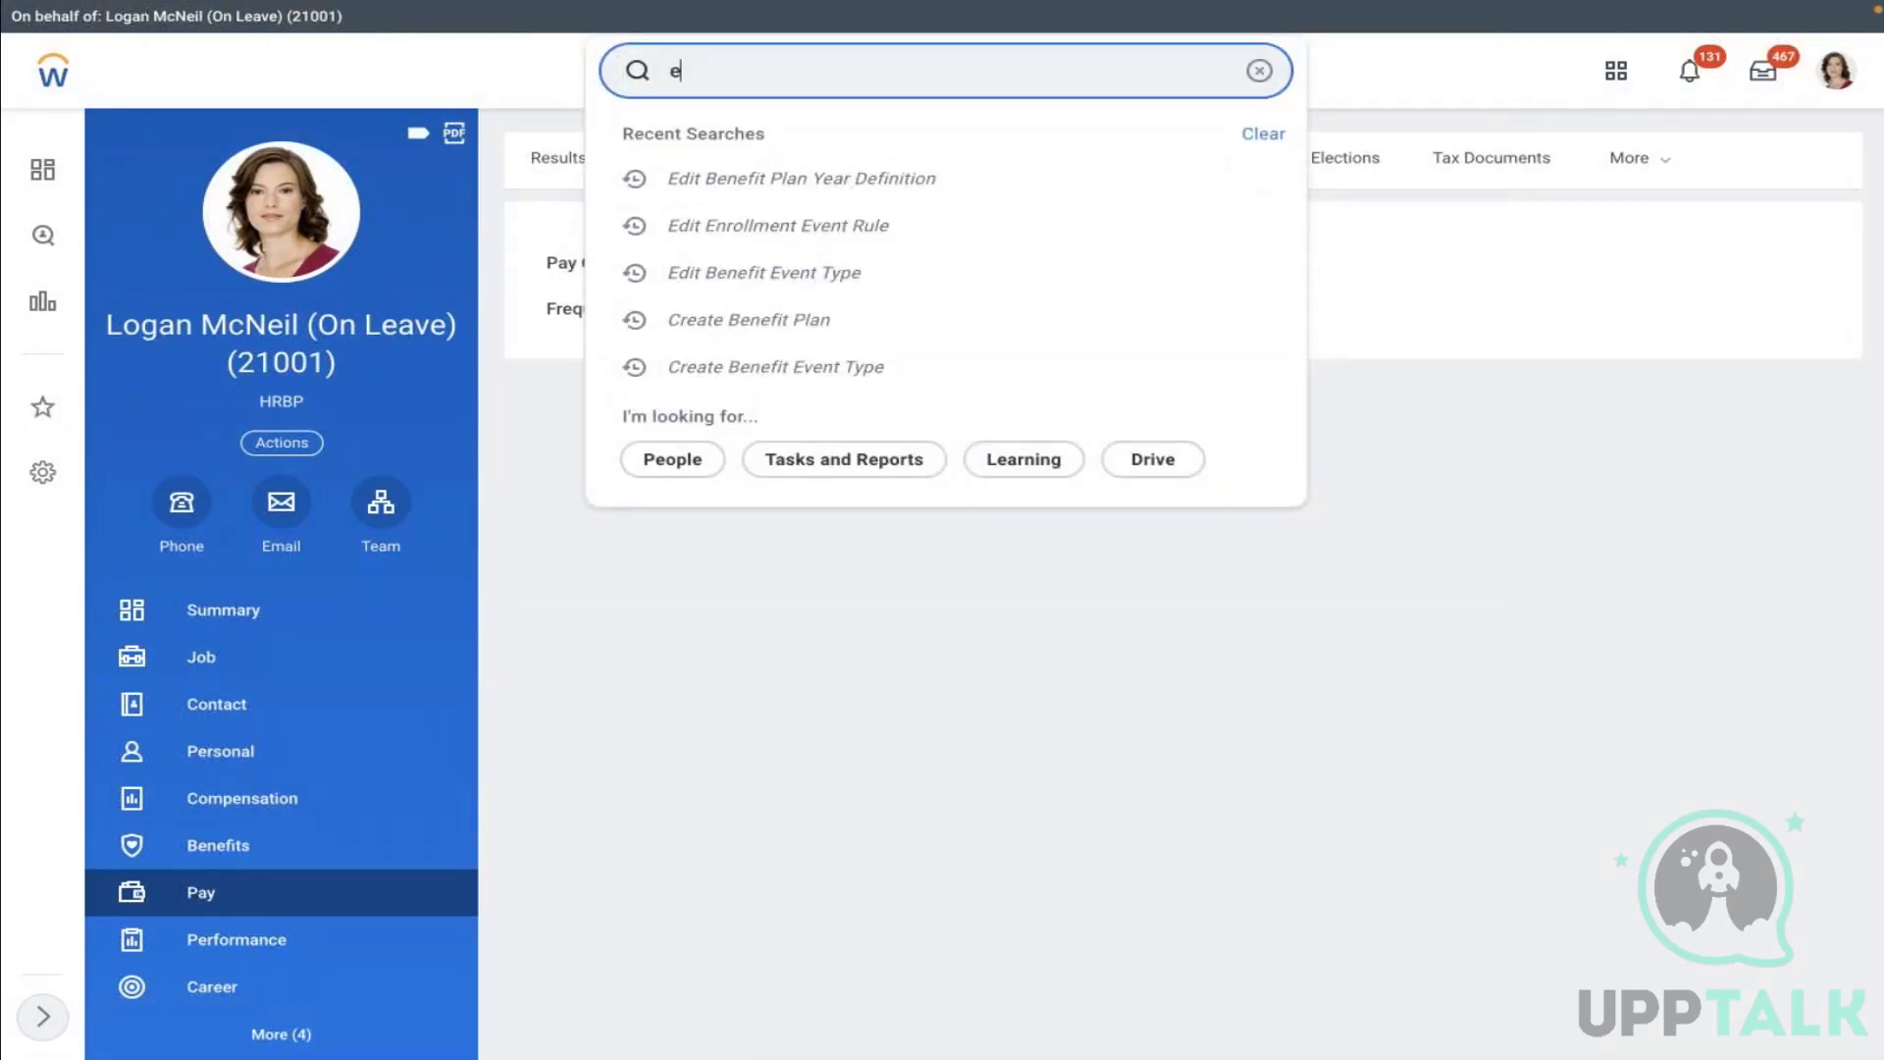
type("dit ben plan")
left_click(888, 150)
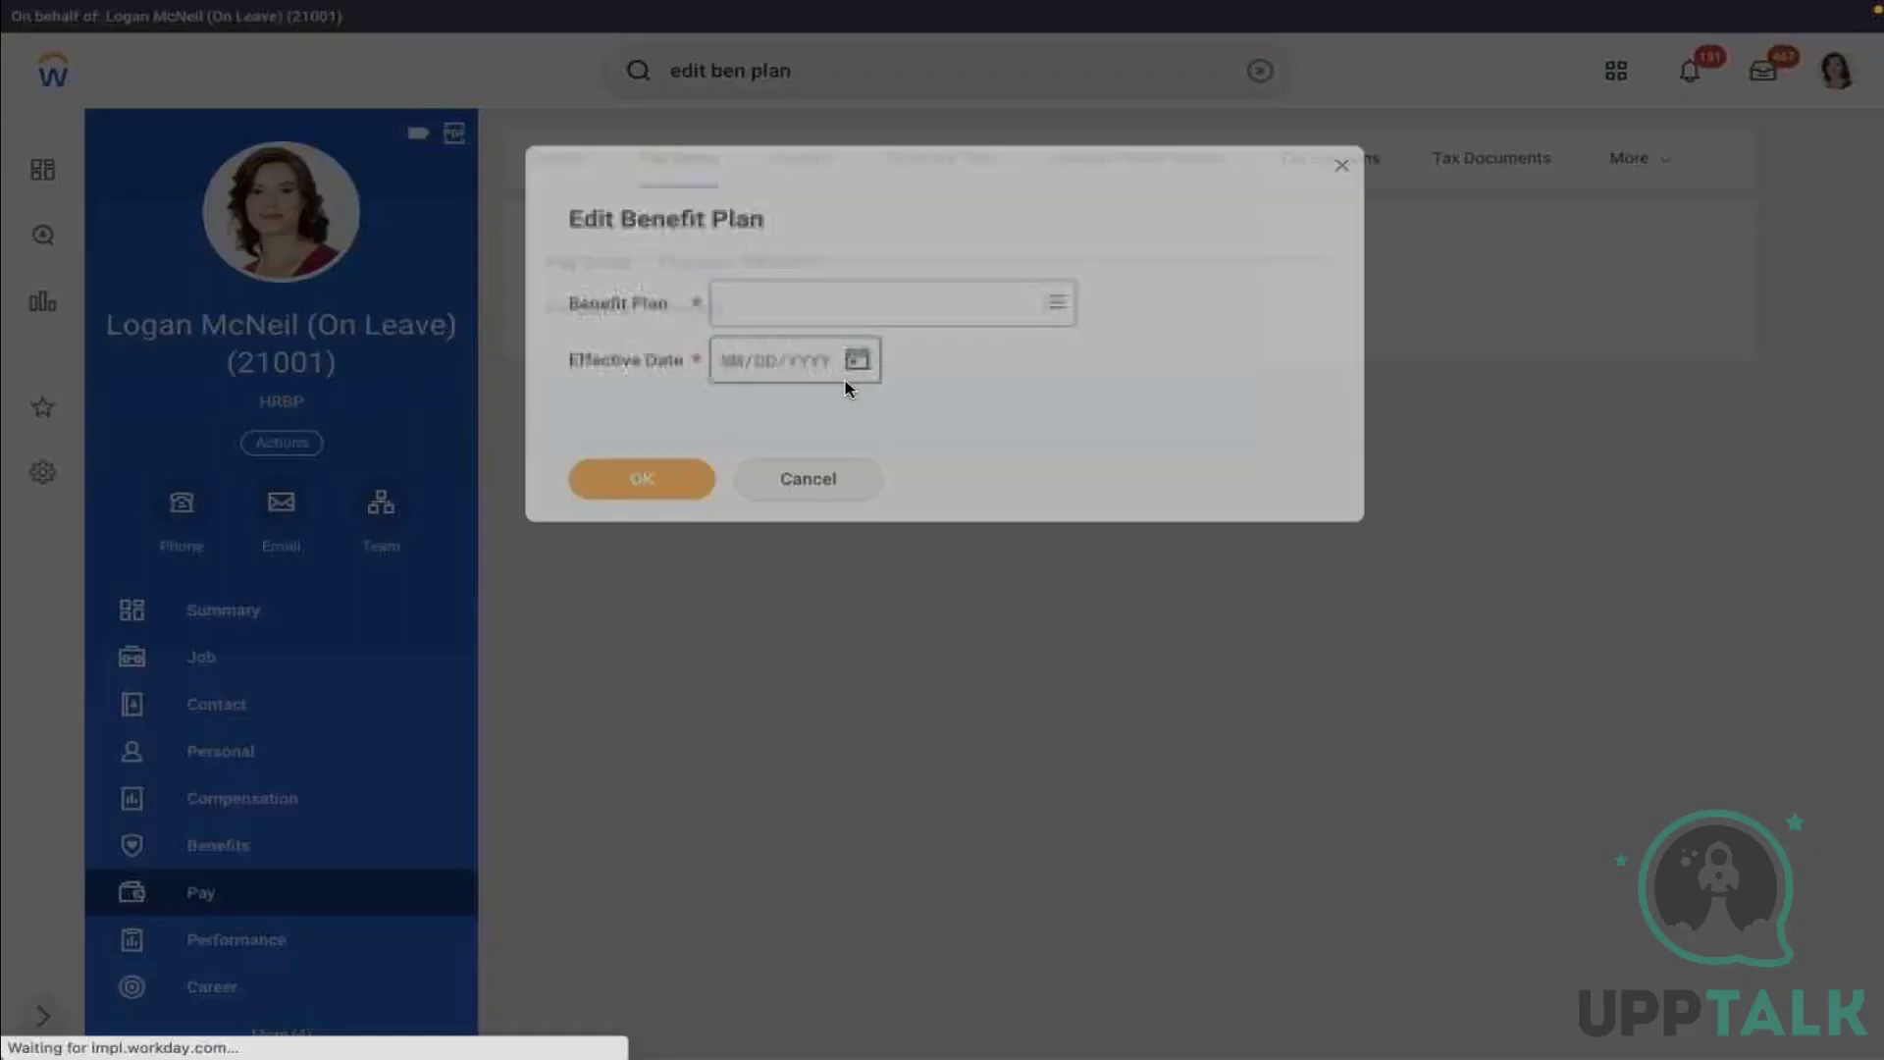
left_click(795, 304)
type("amd")
key("Return")
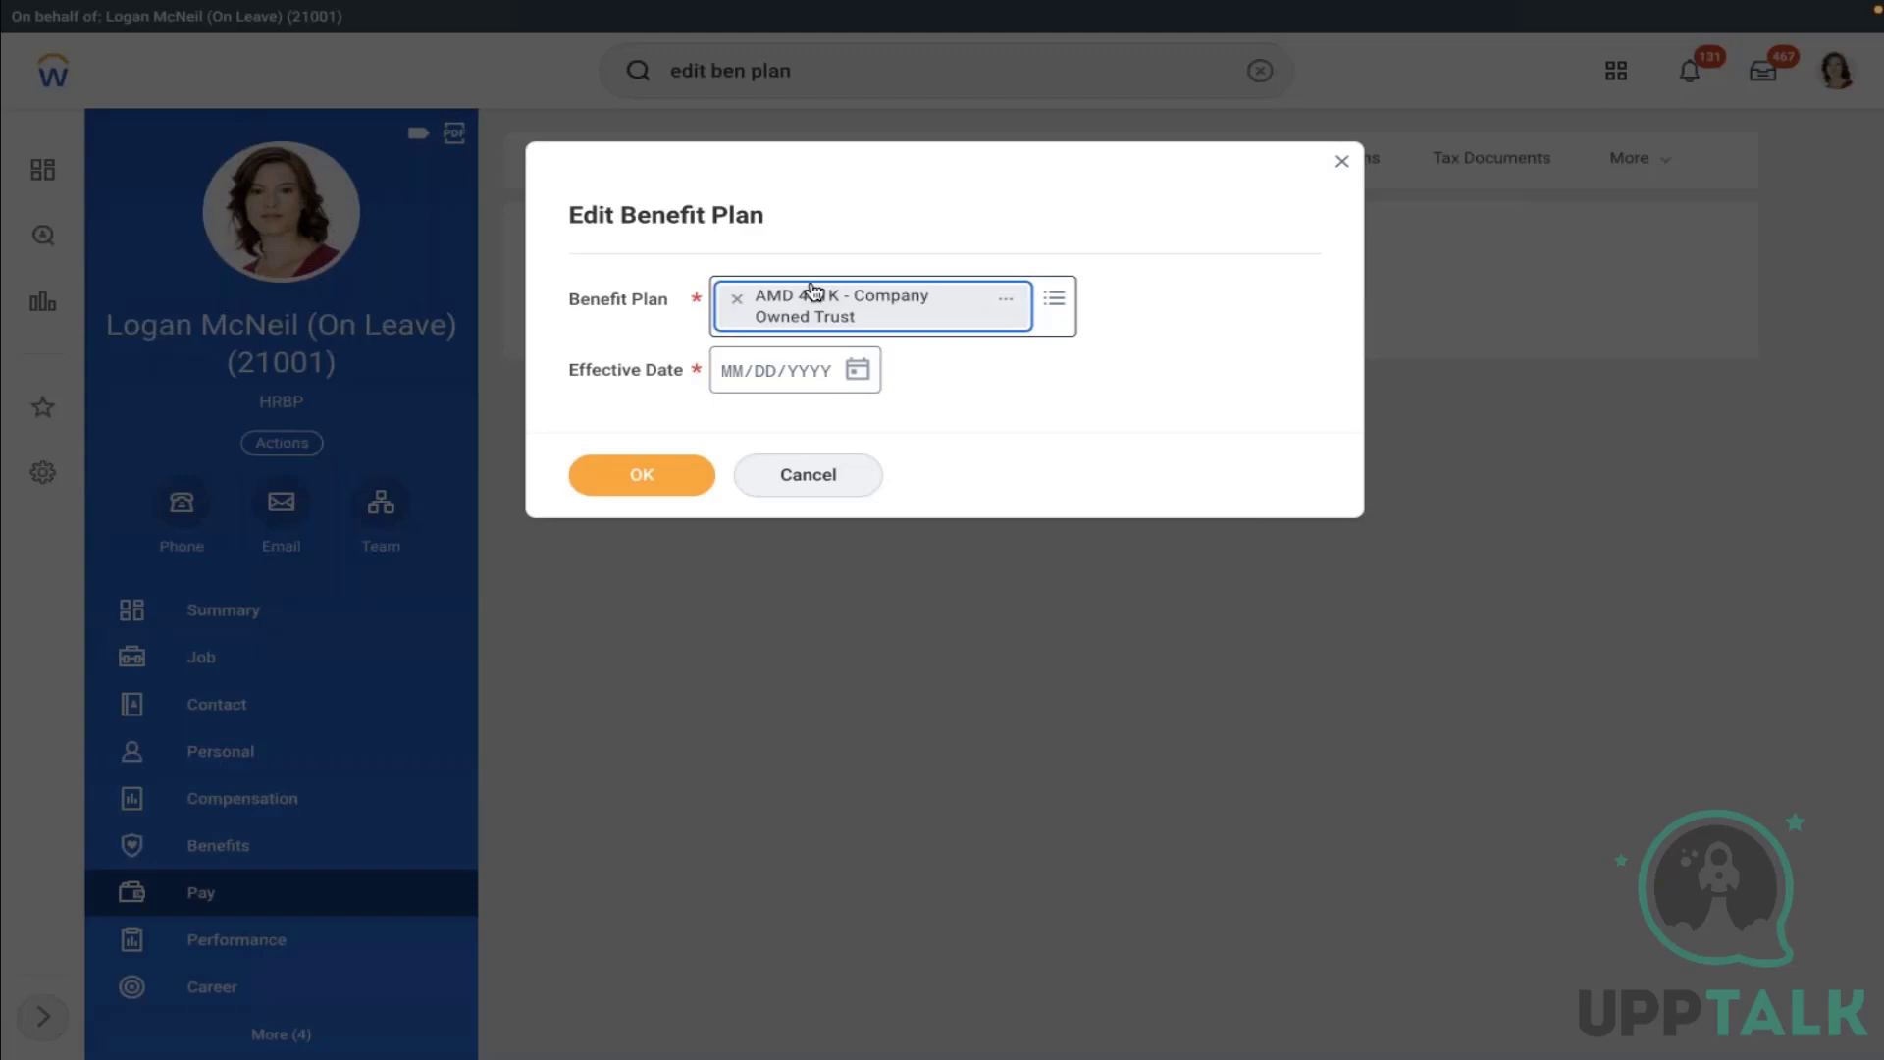
left_click(813, 294)
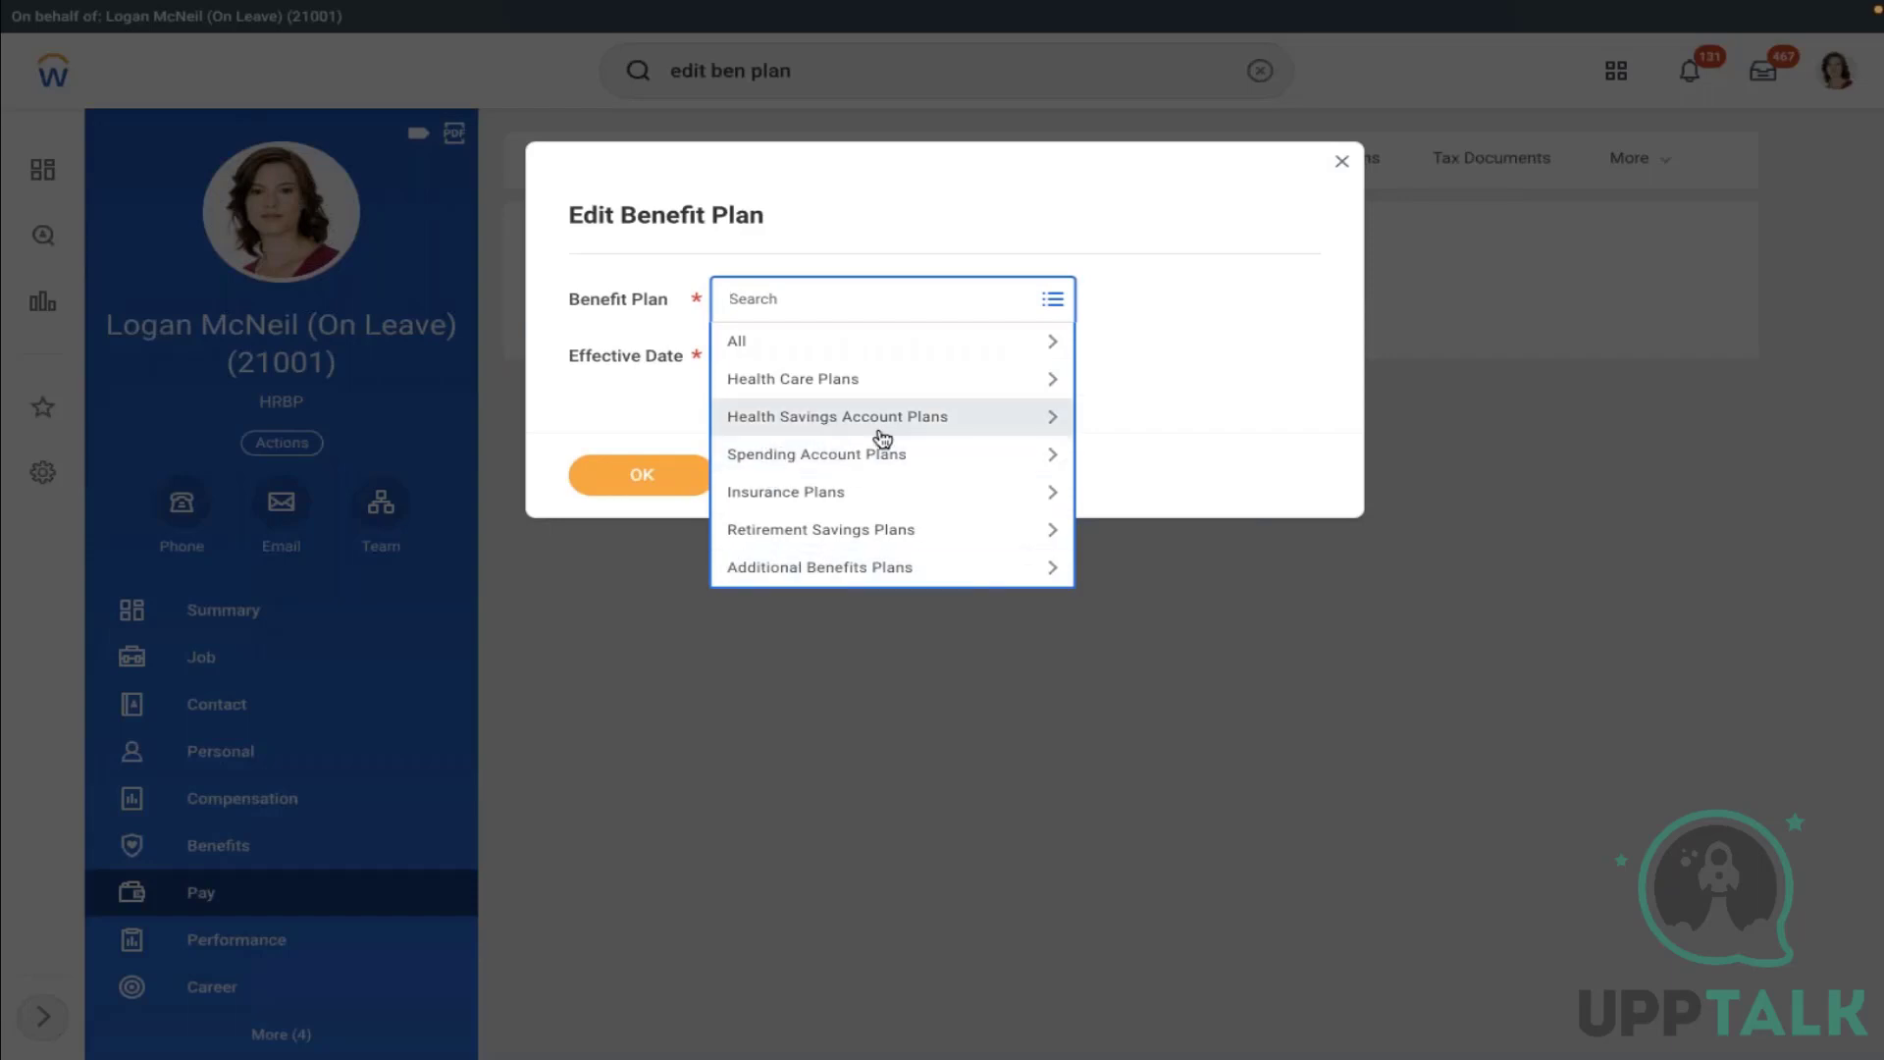
left_click(855, 452)
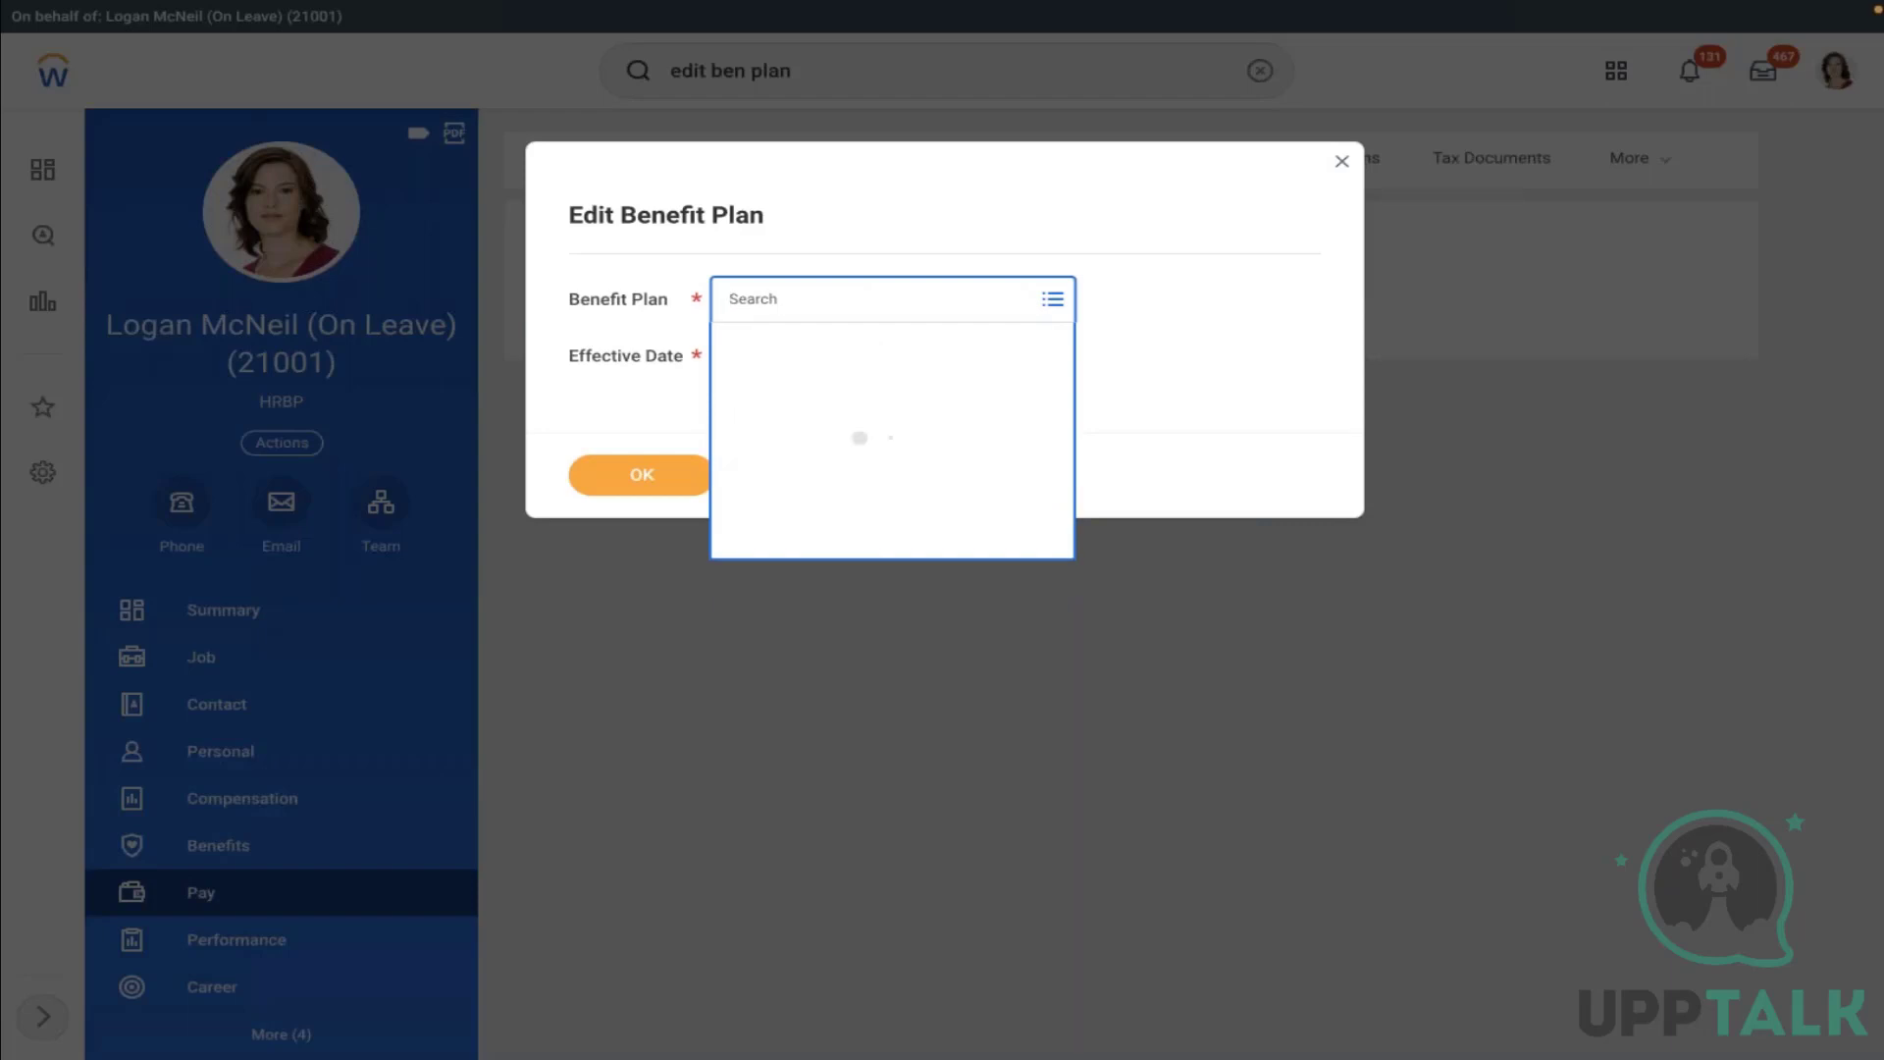
left_click(793, 699)
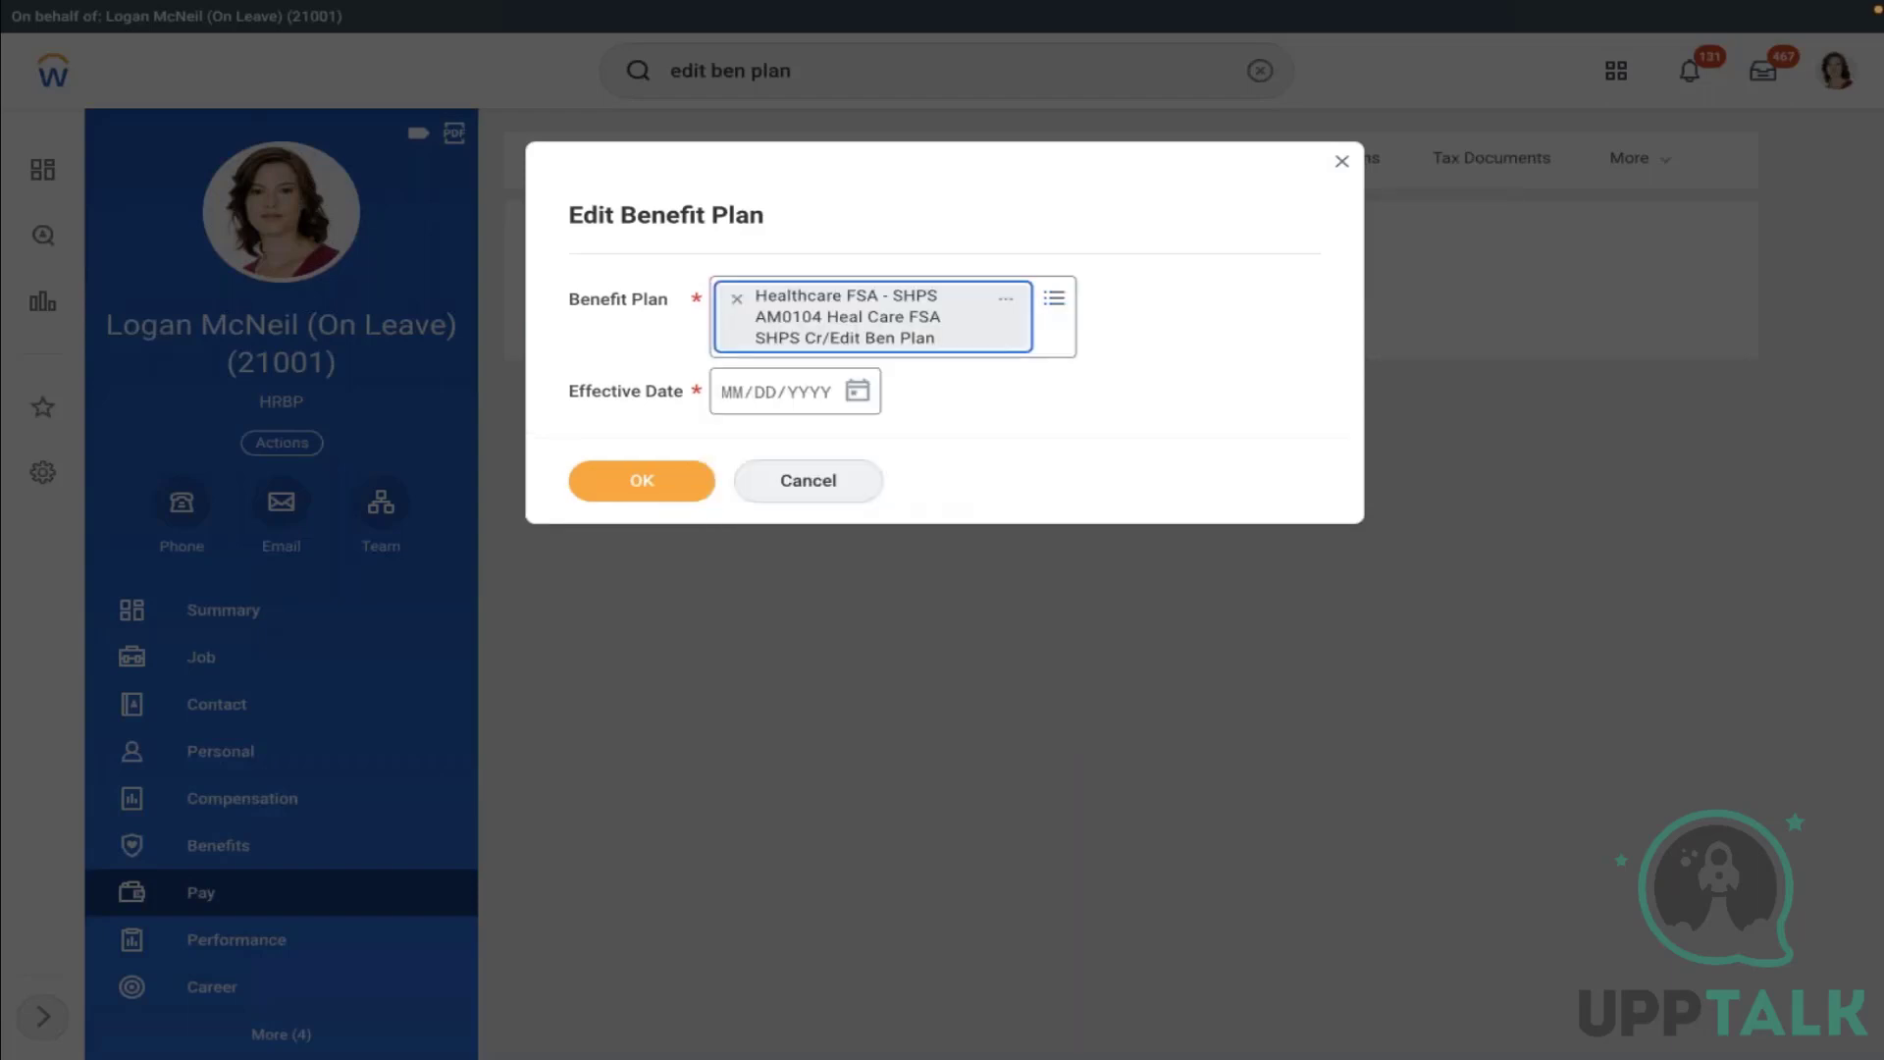
left_click(736, 299)
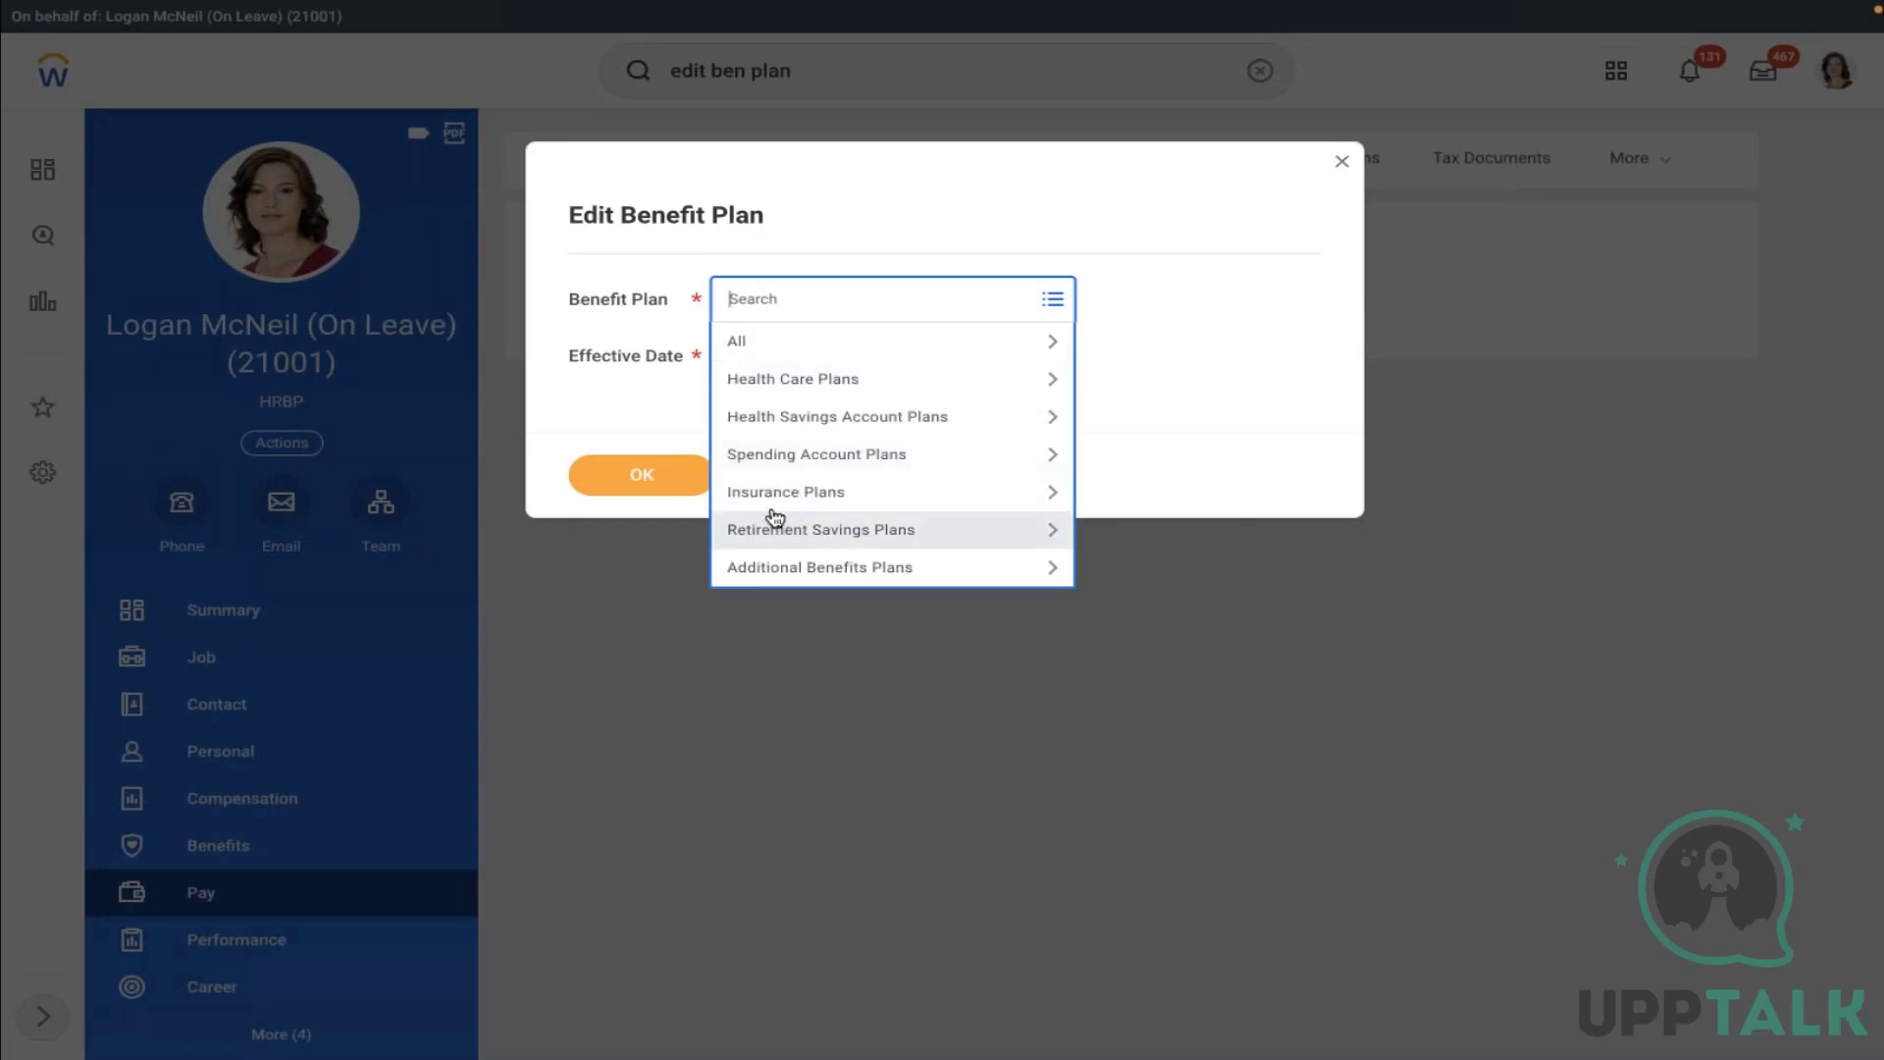
Open the AMD Flexible Spending Account - MET LIFE plan effective 01/01/2022, review its frequency and plan costs, and cancel without editing
left_click(795, 454)
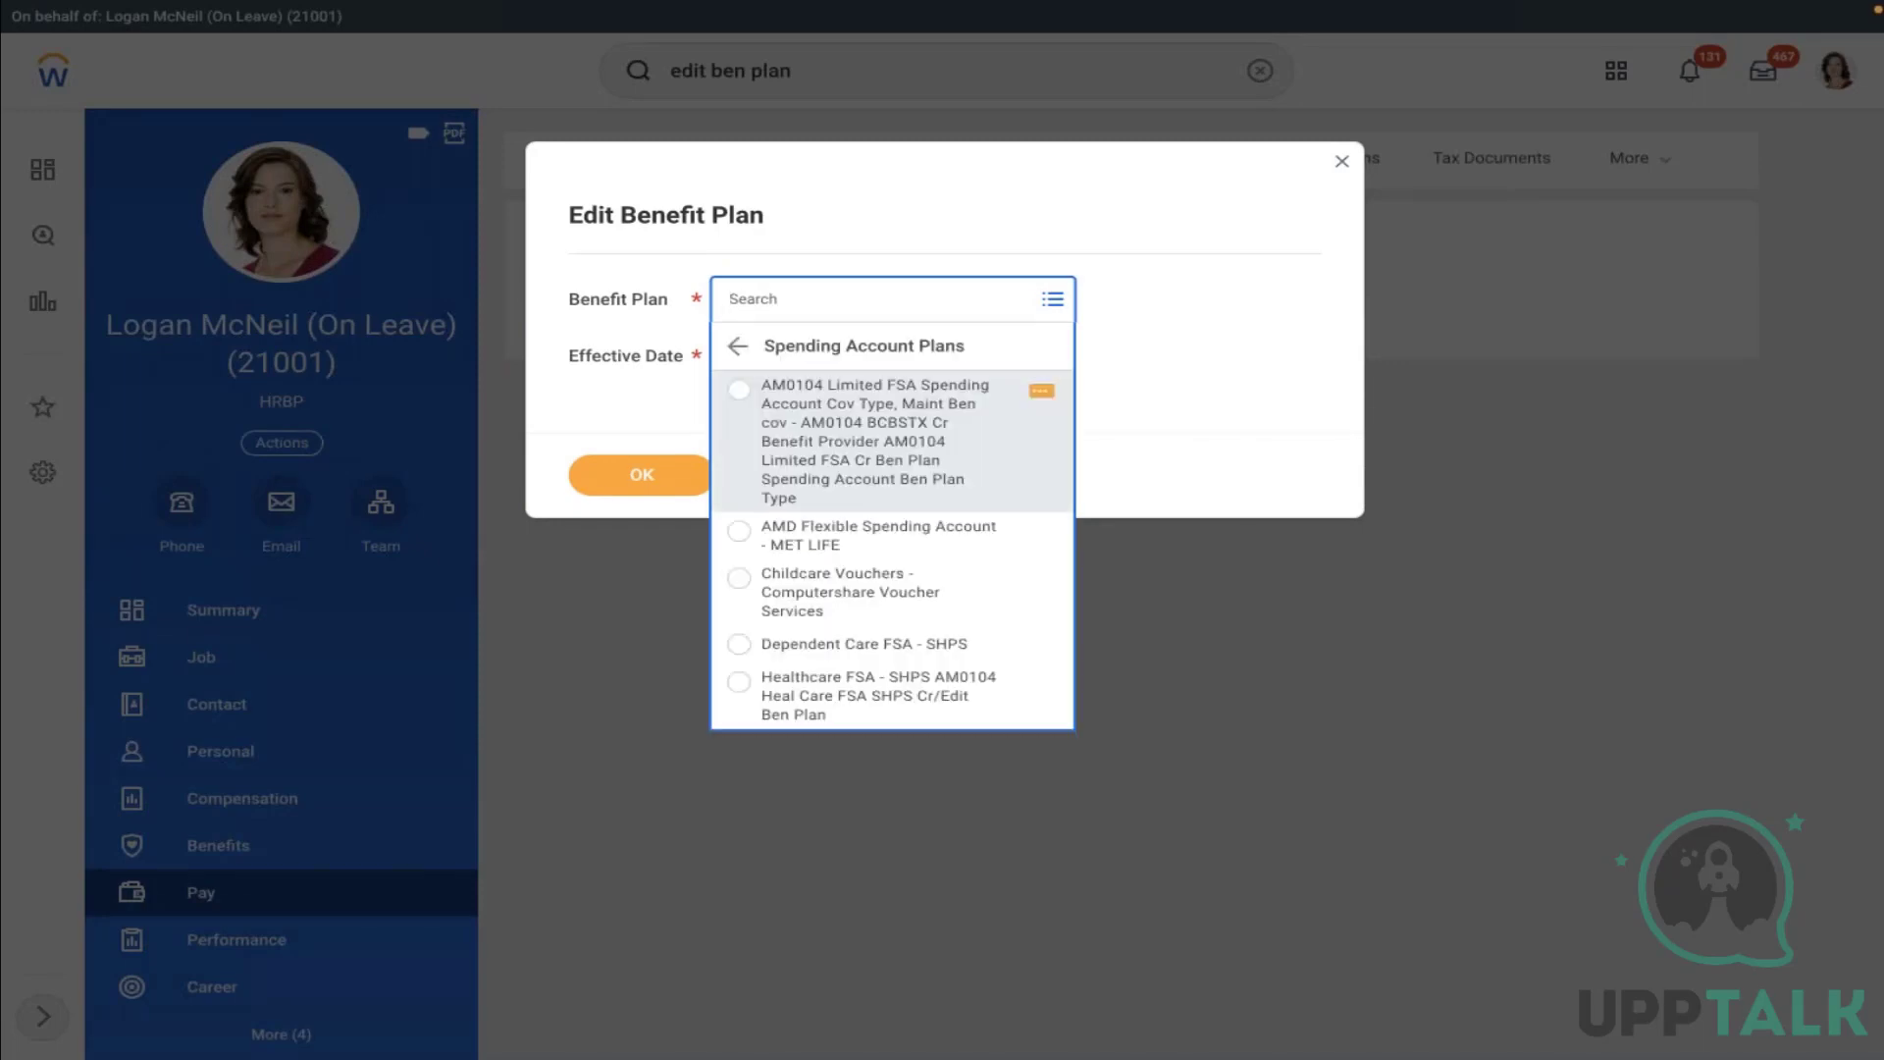
left_click(790, 461)
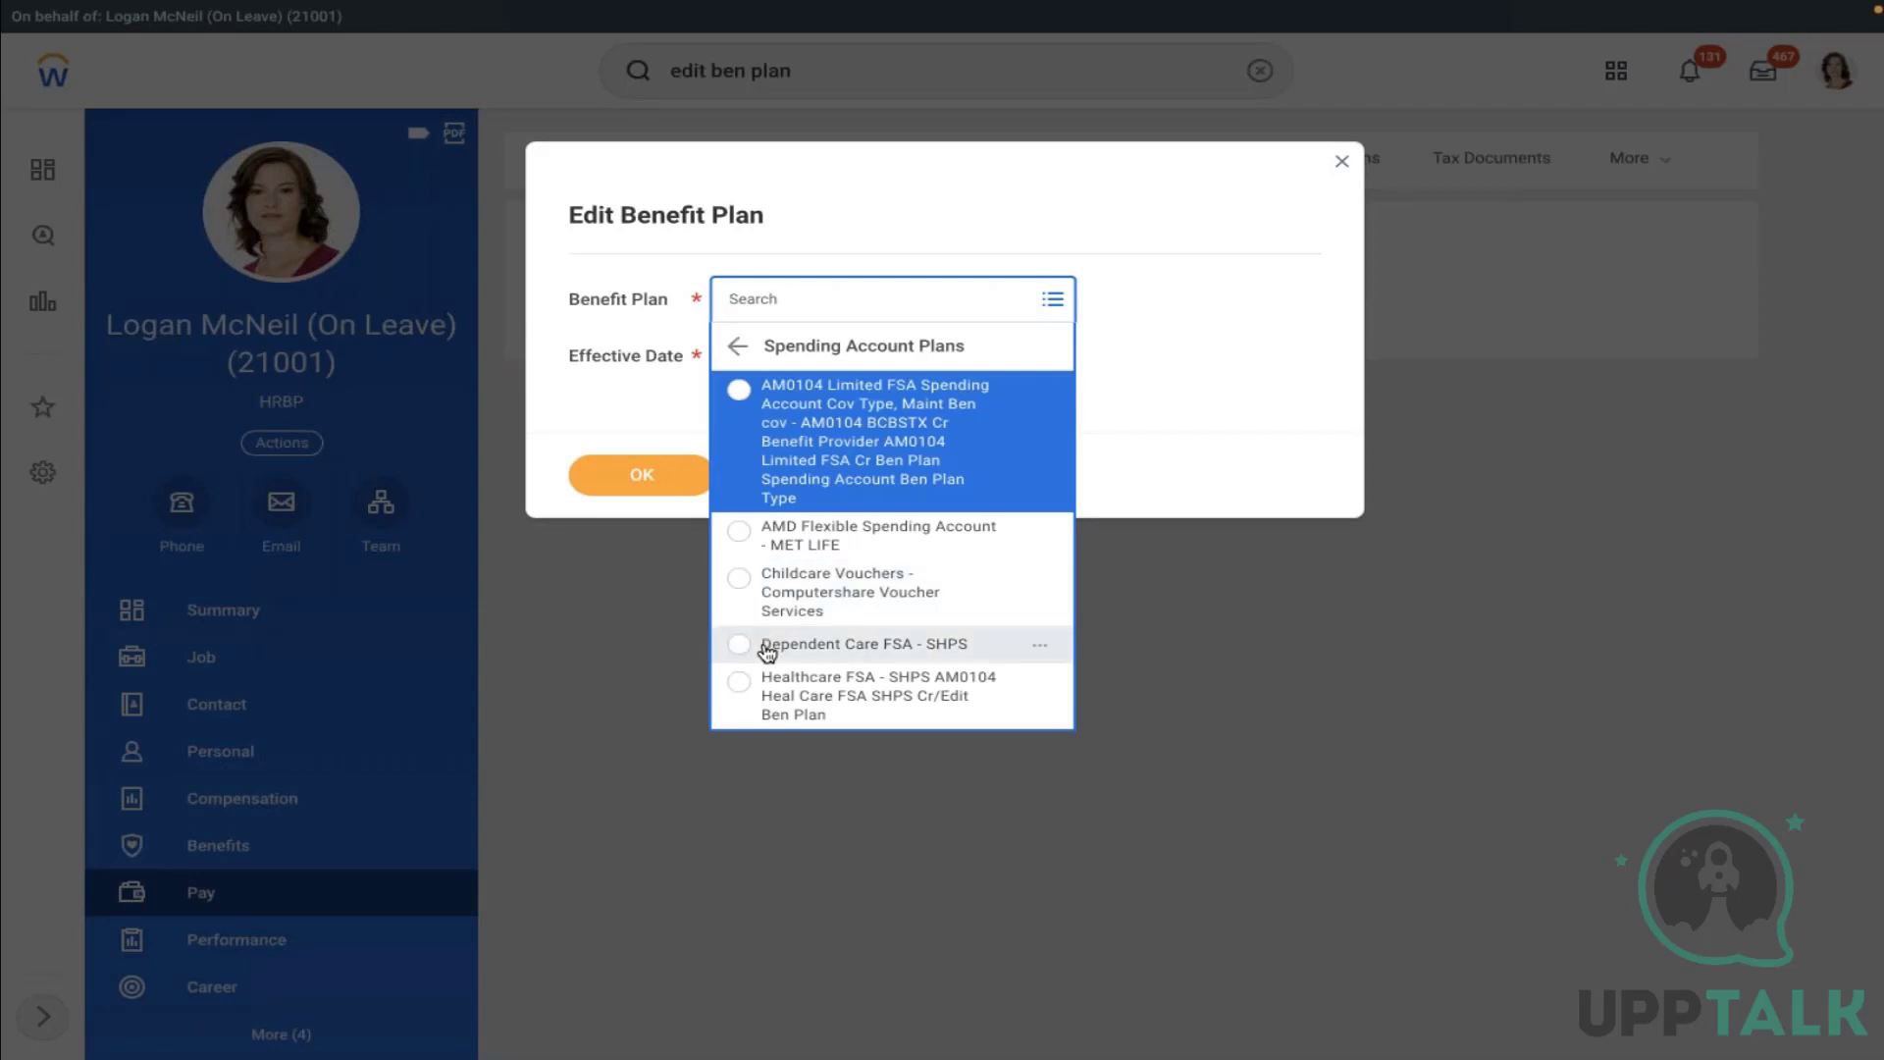
left_click(829, 546)
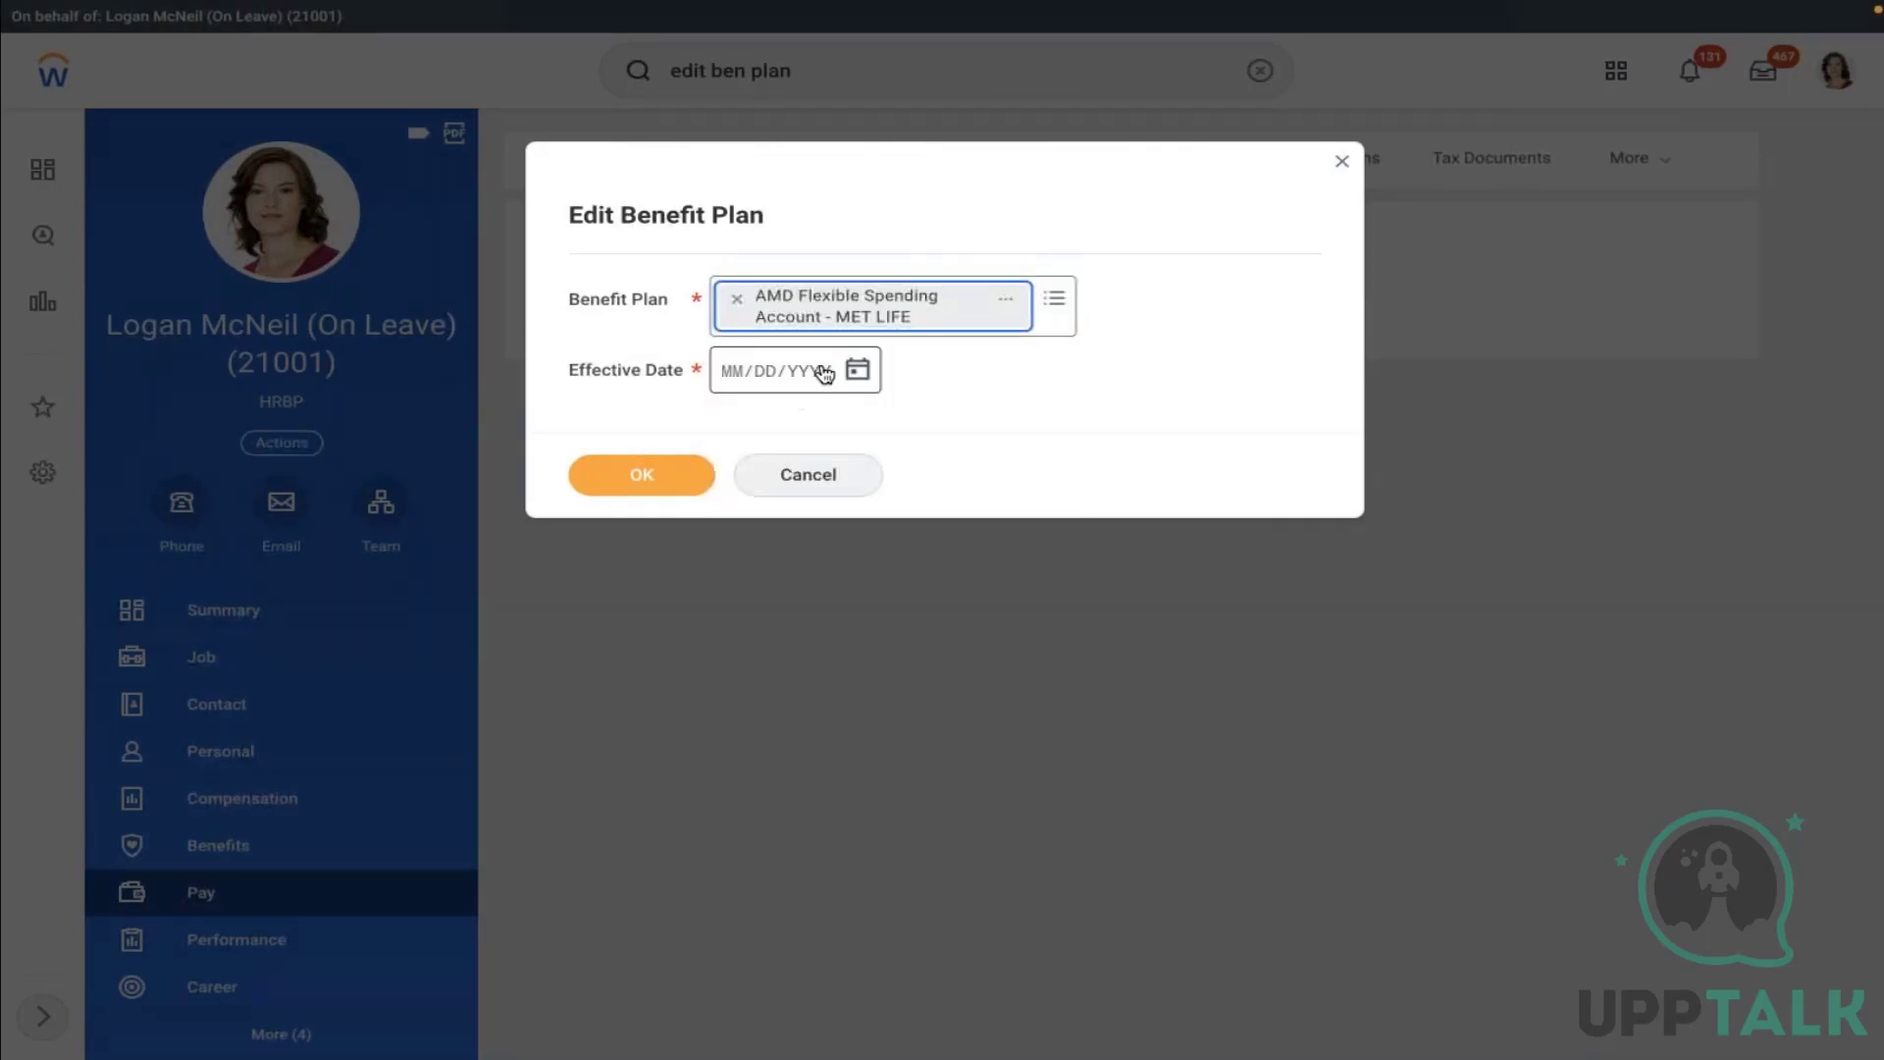
left_click(856, 370)
left_click(909, 359)
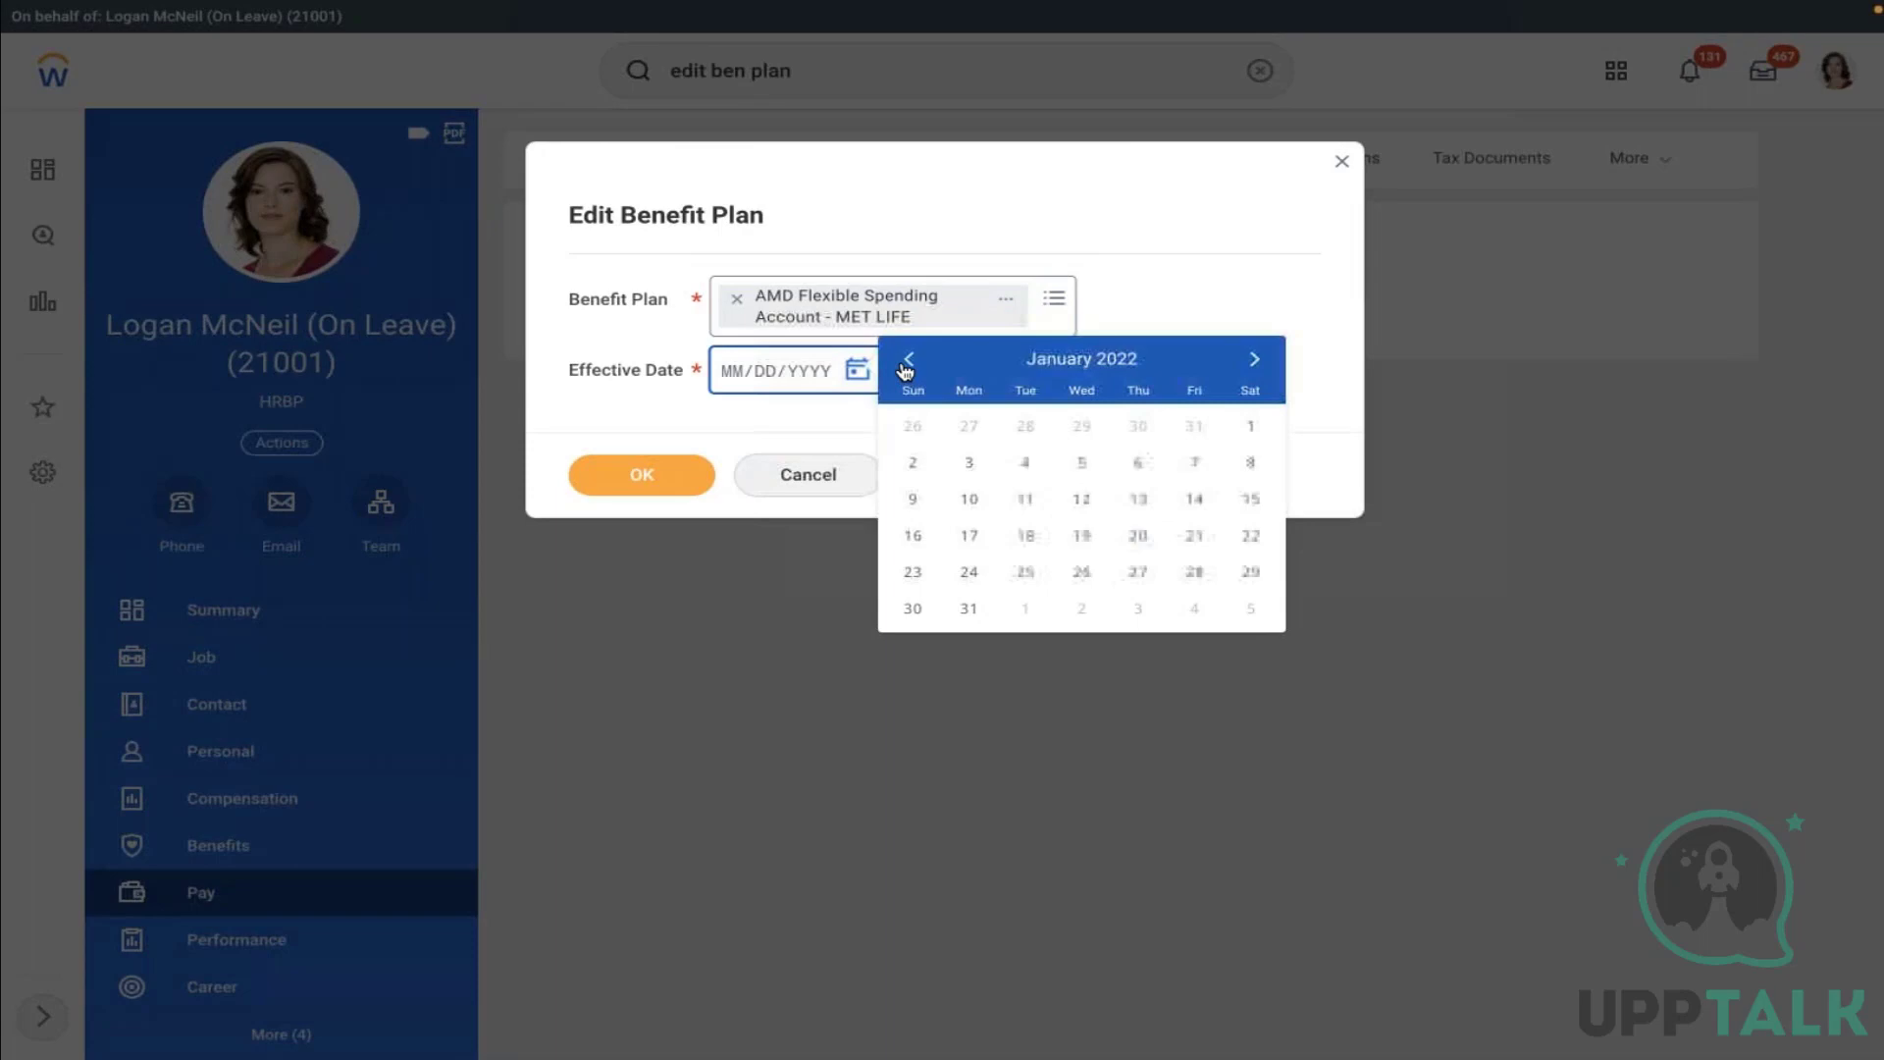
left_click(1255, 425)
left_click(639, 472)
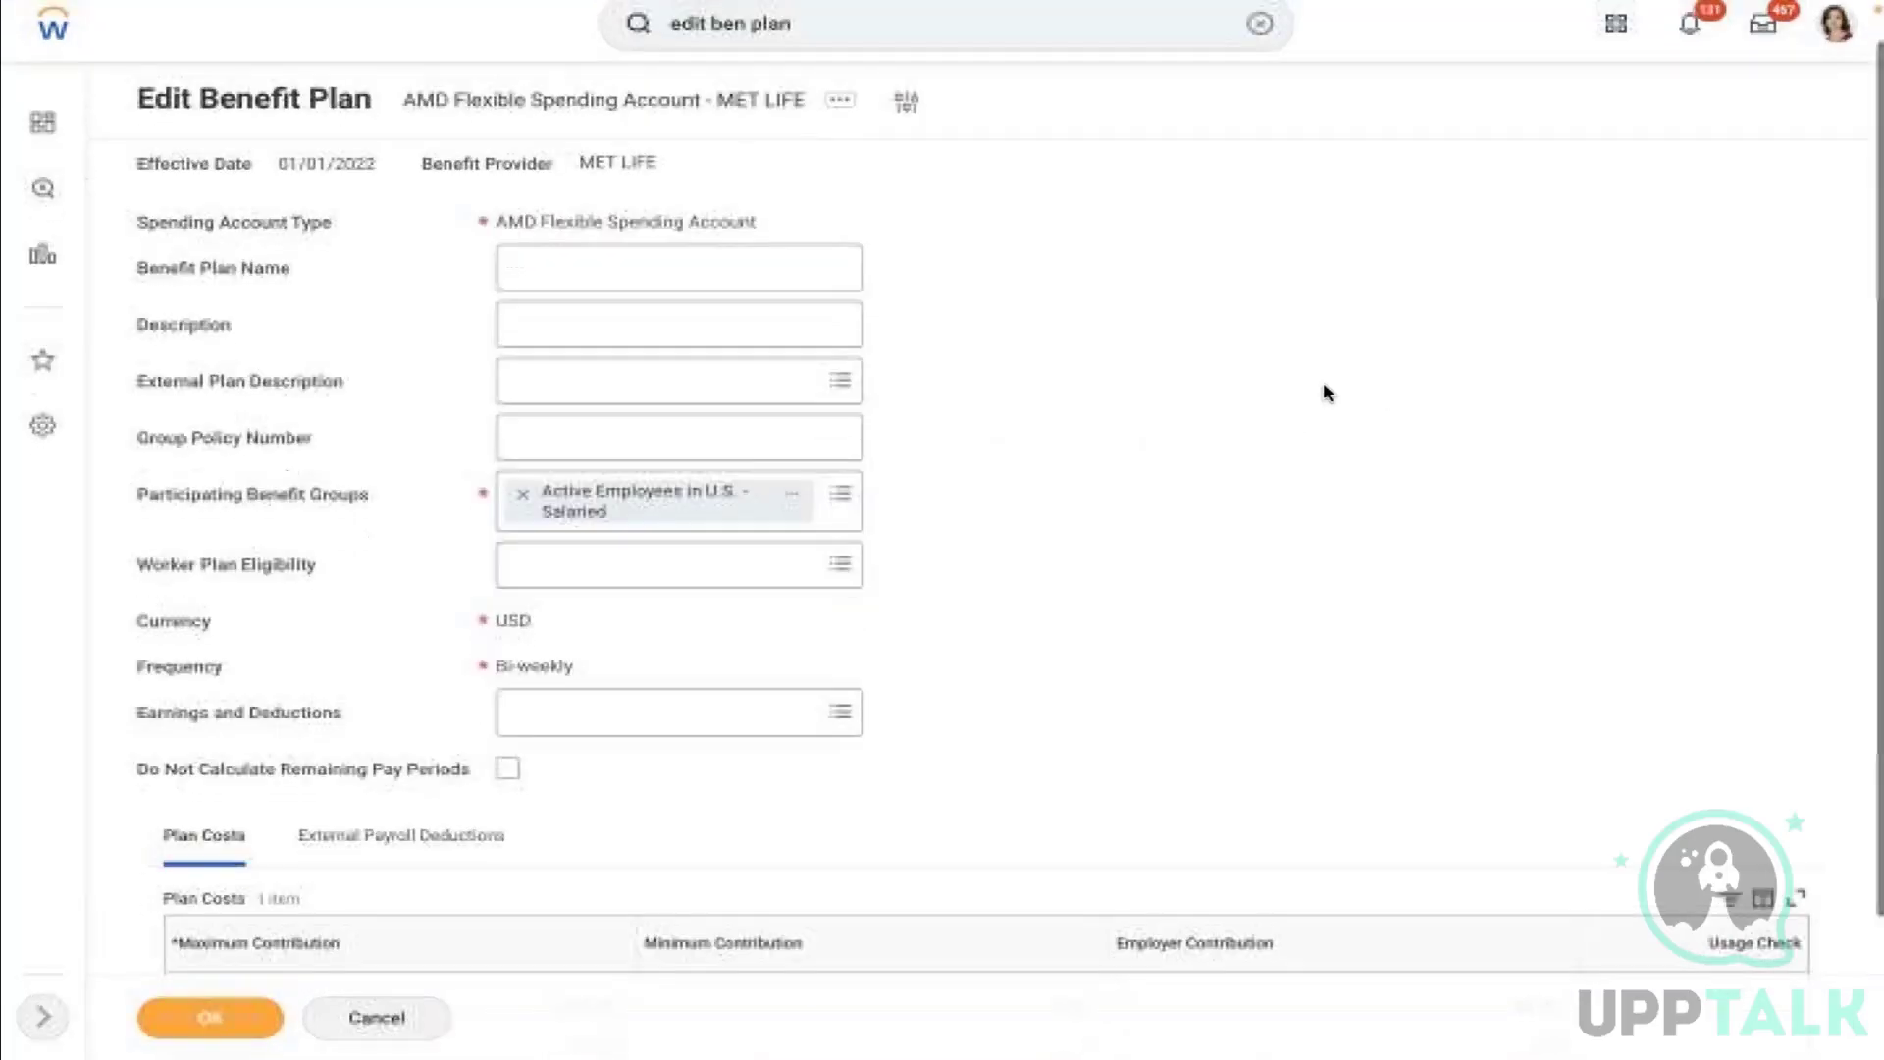
scroll(1325, 388, "down", 3)
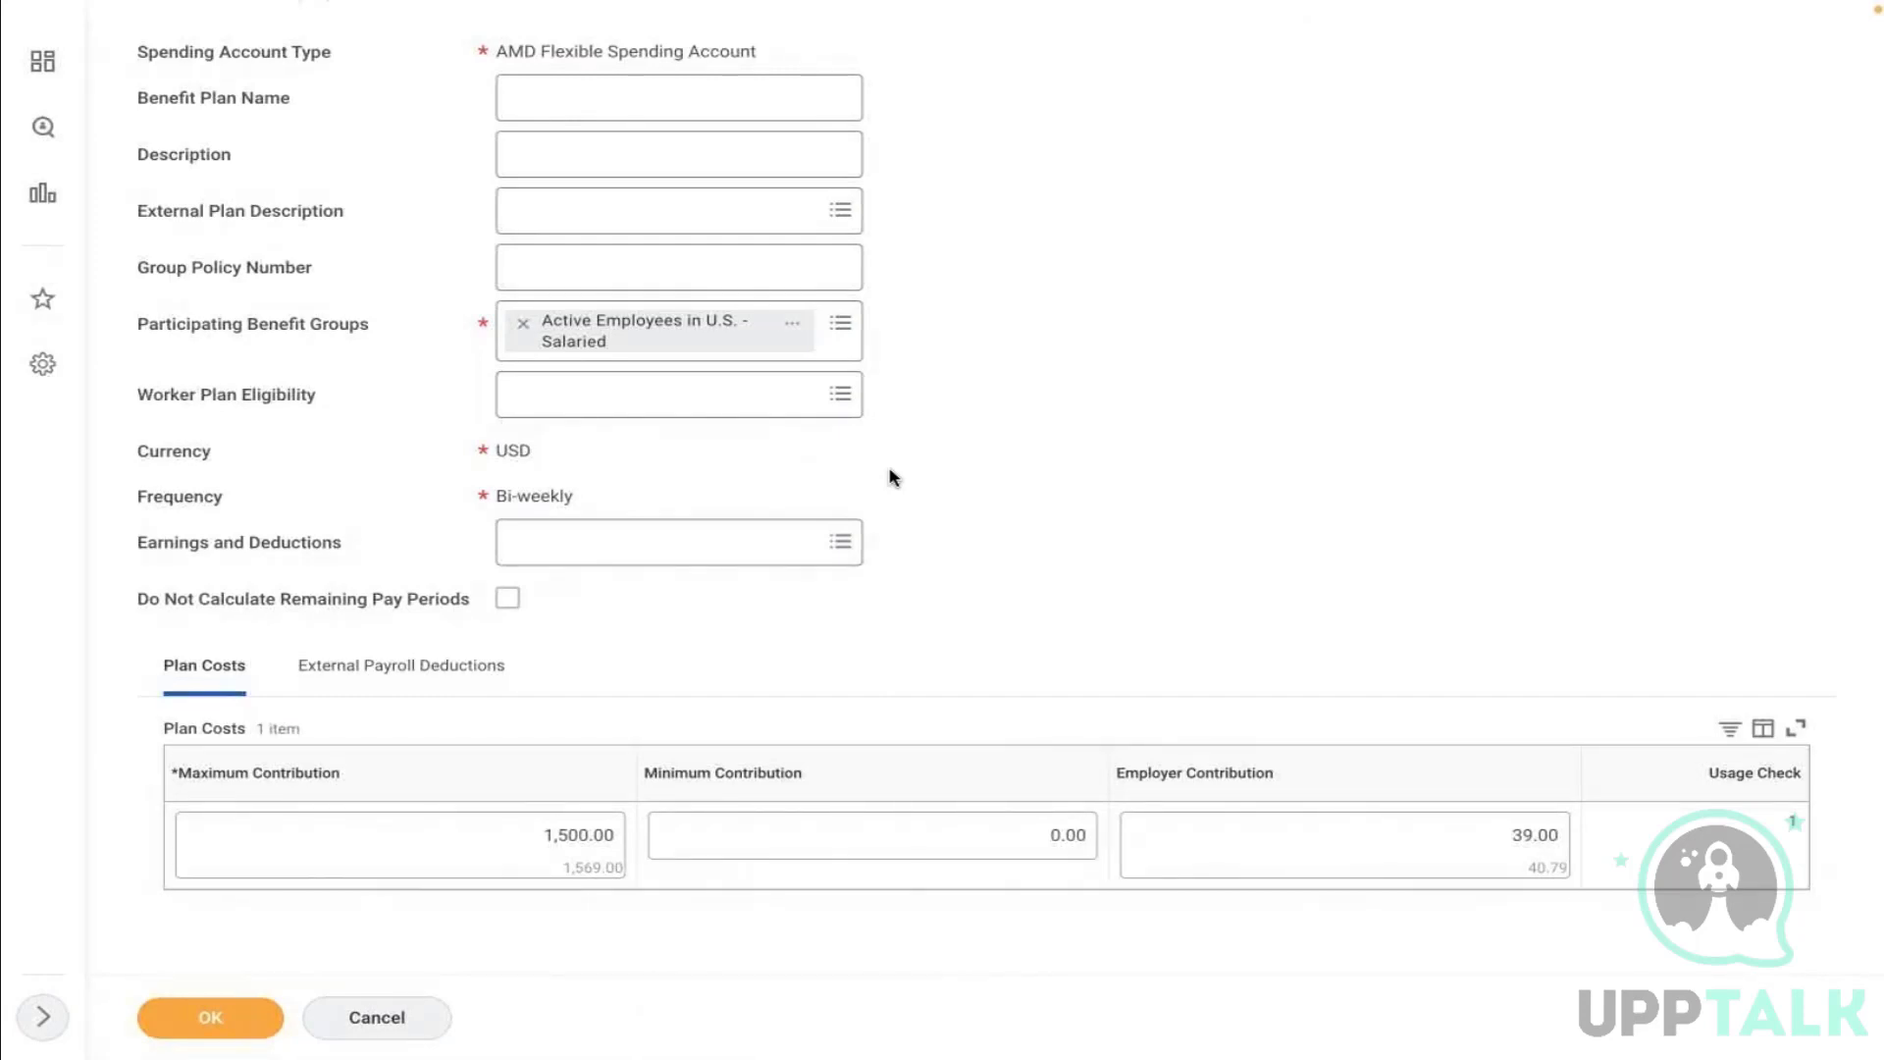
left_click(374, 1019)
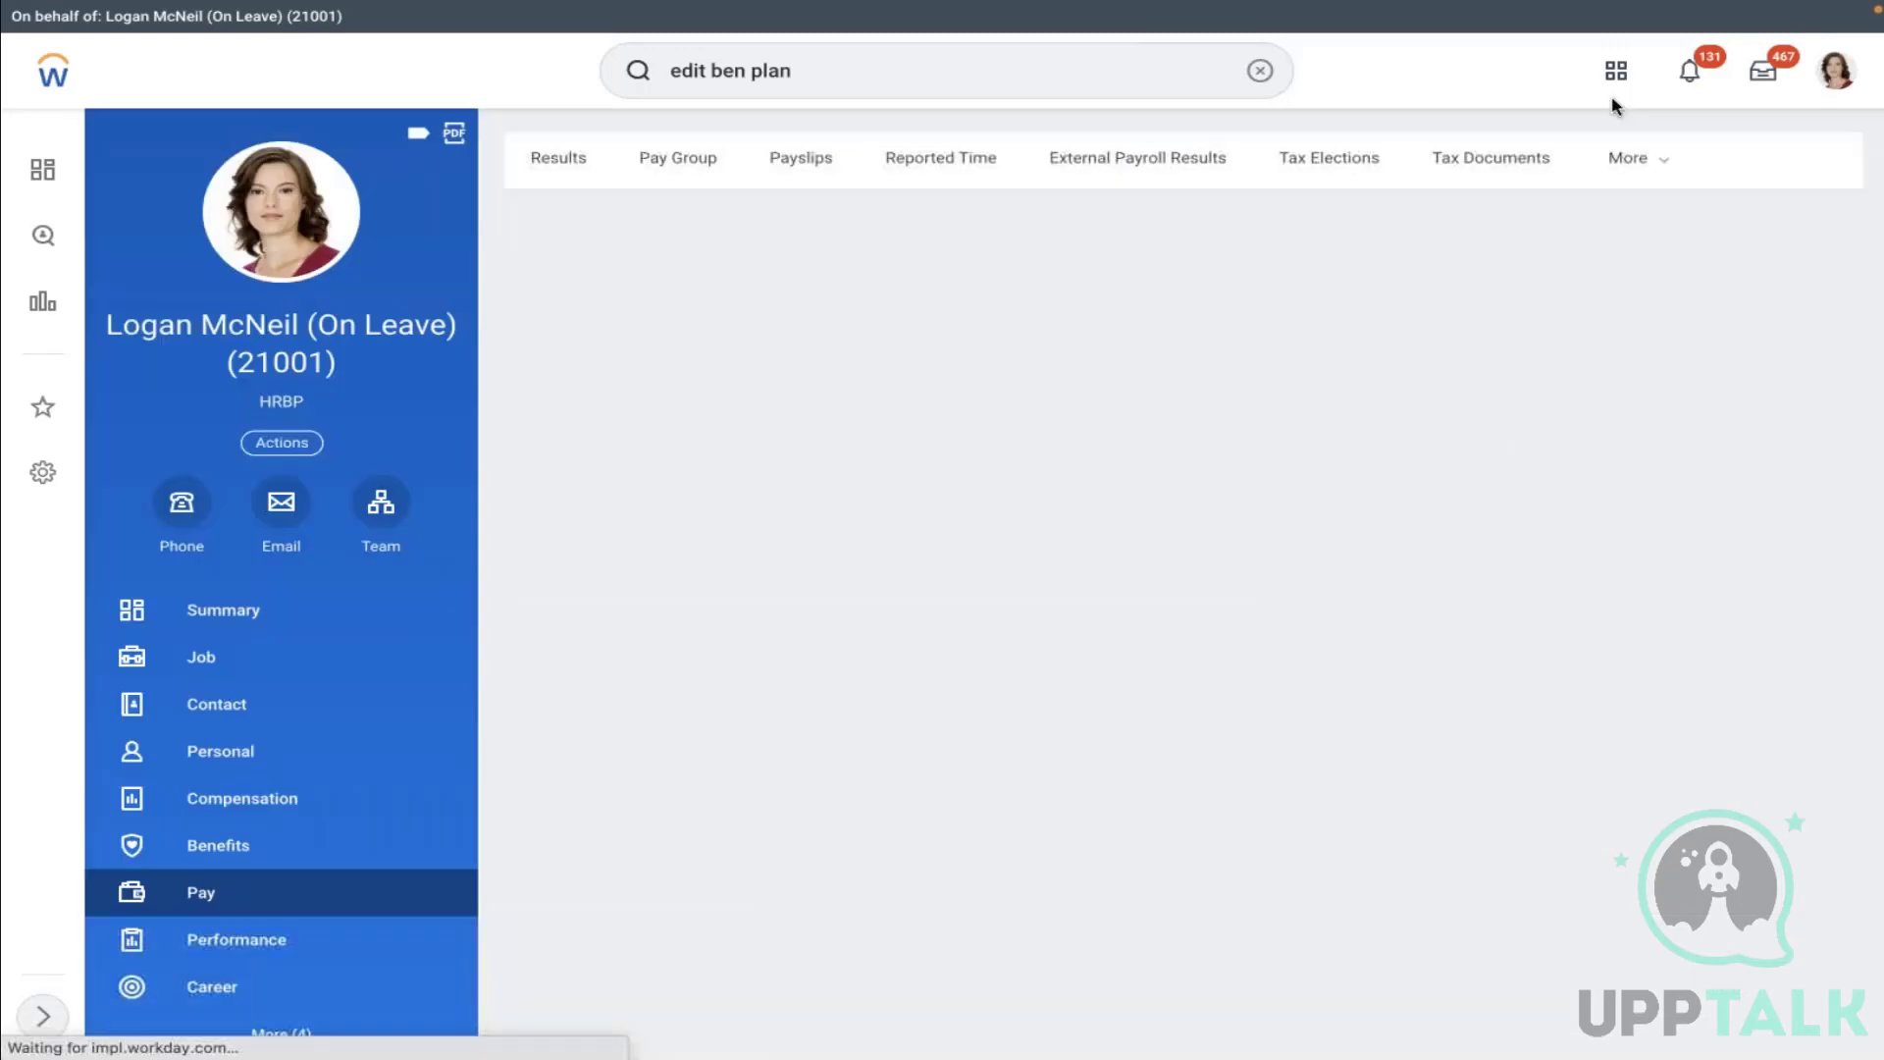
Open the Worker History in the job section of the worker's profile
left_click(1855, 87)
left_click(1633, 321)
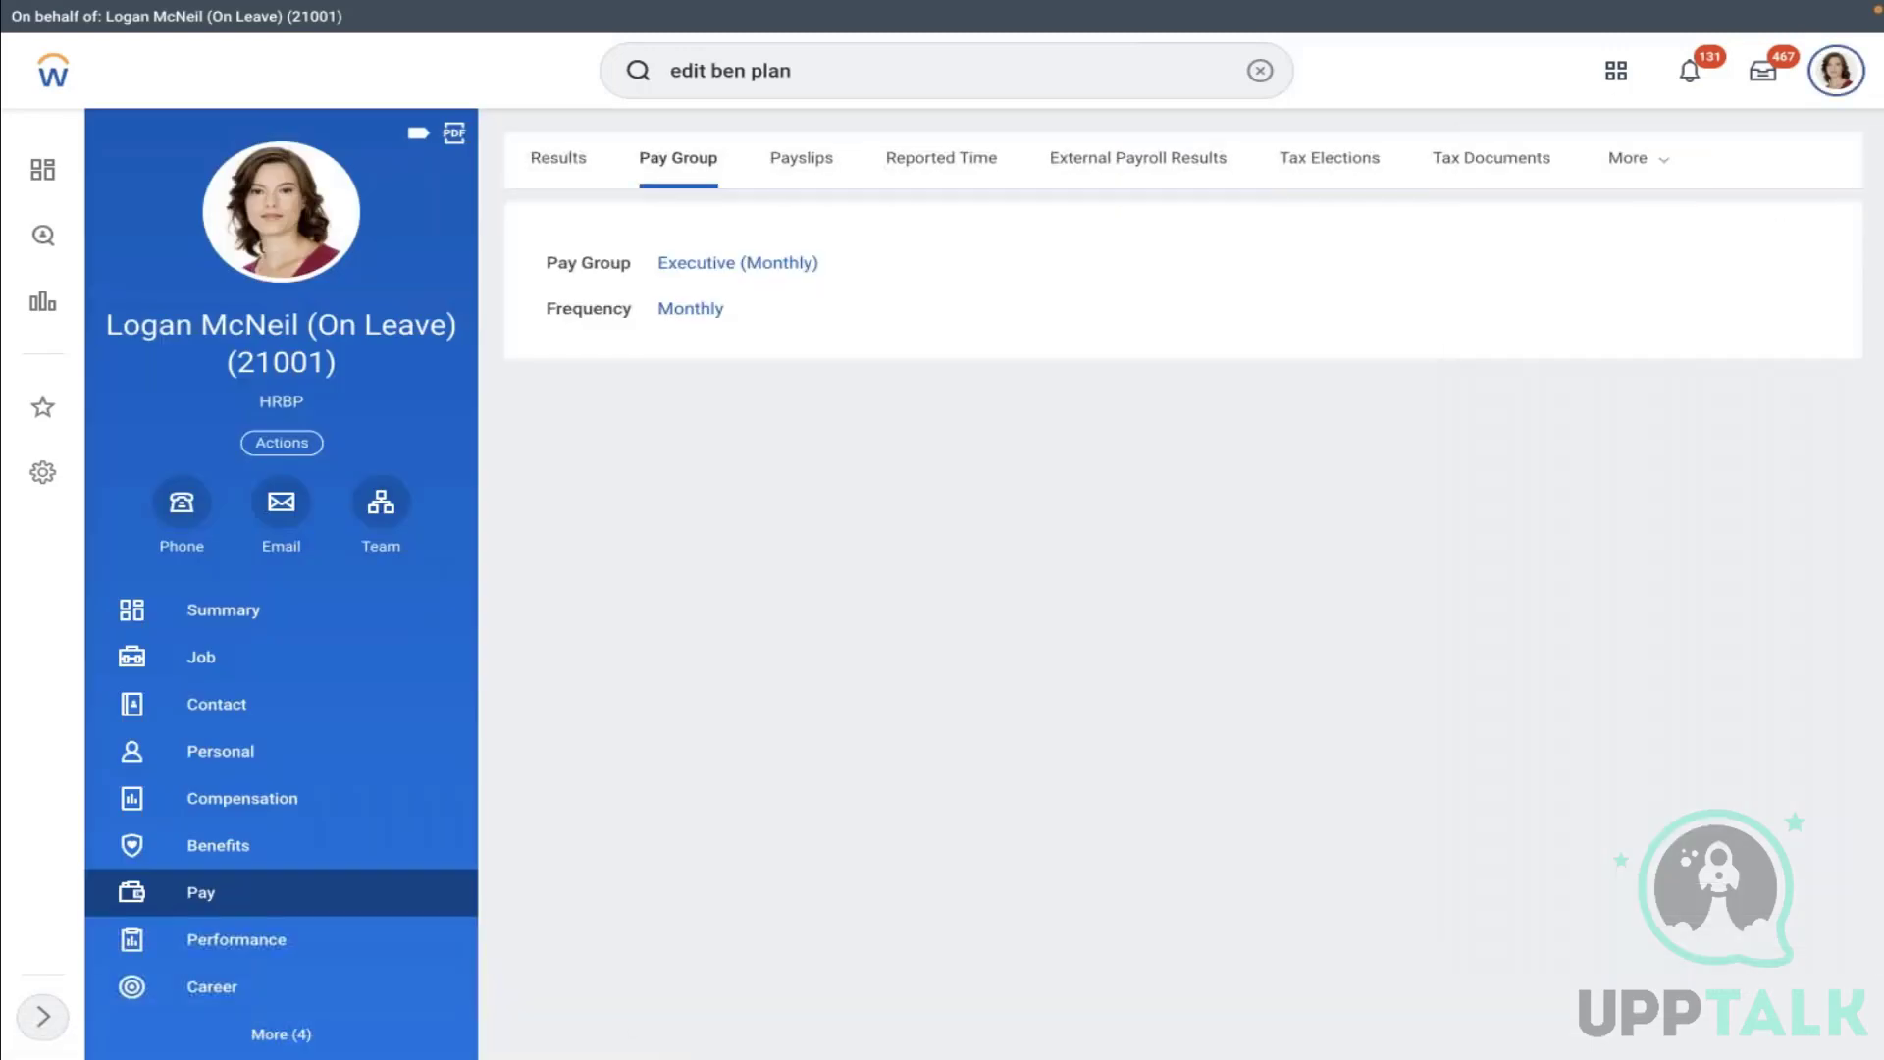
left_click(249, 659)
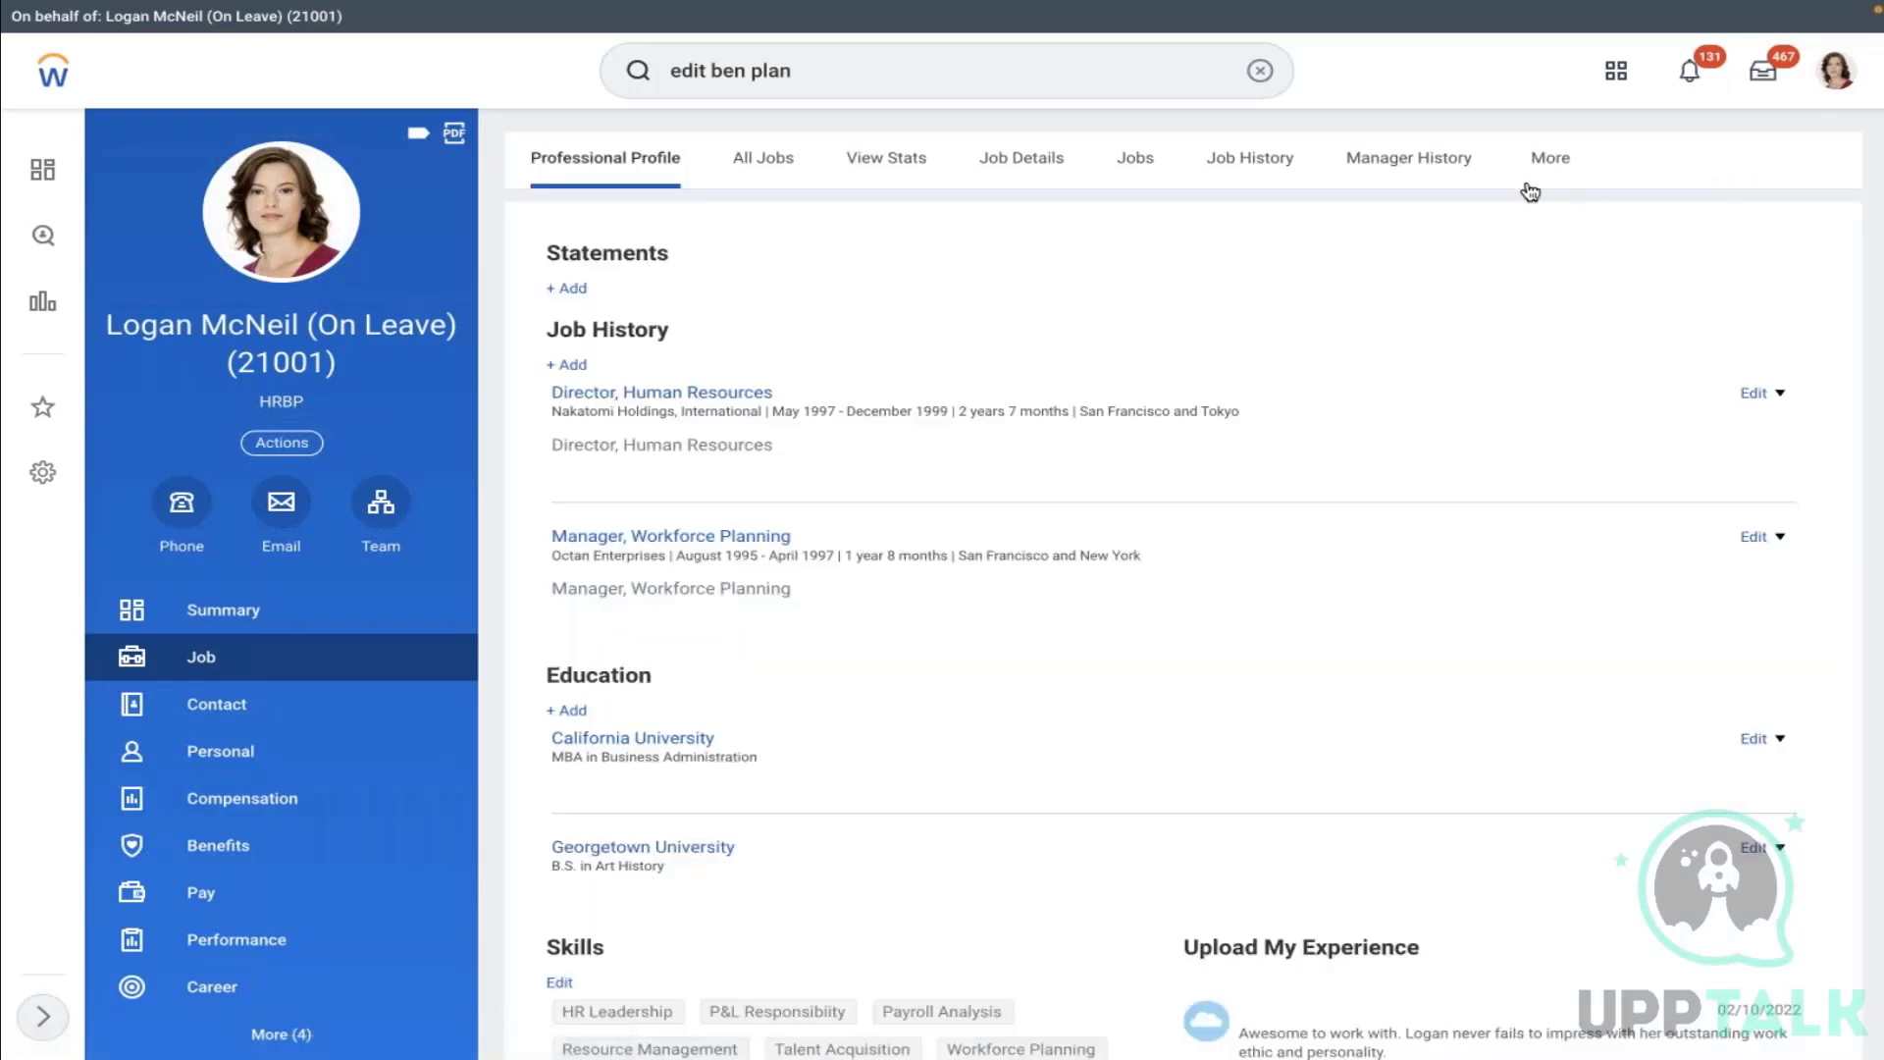
left_click(1560, 159)
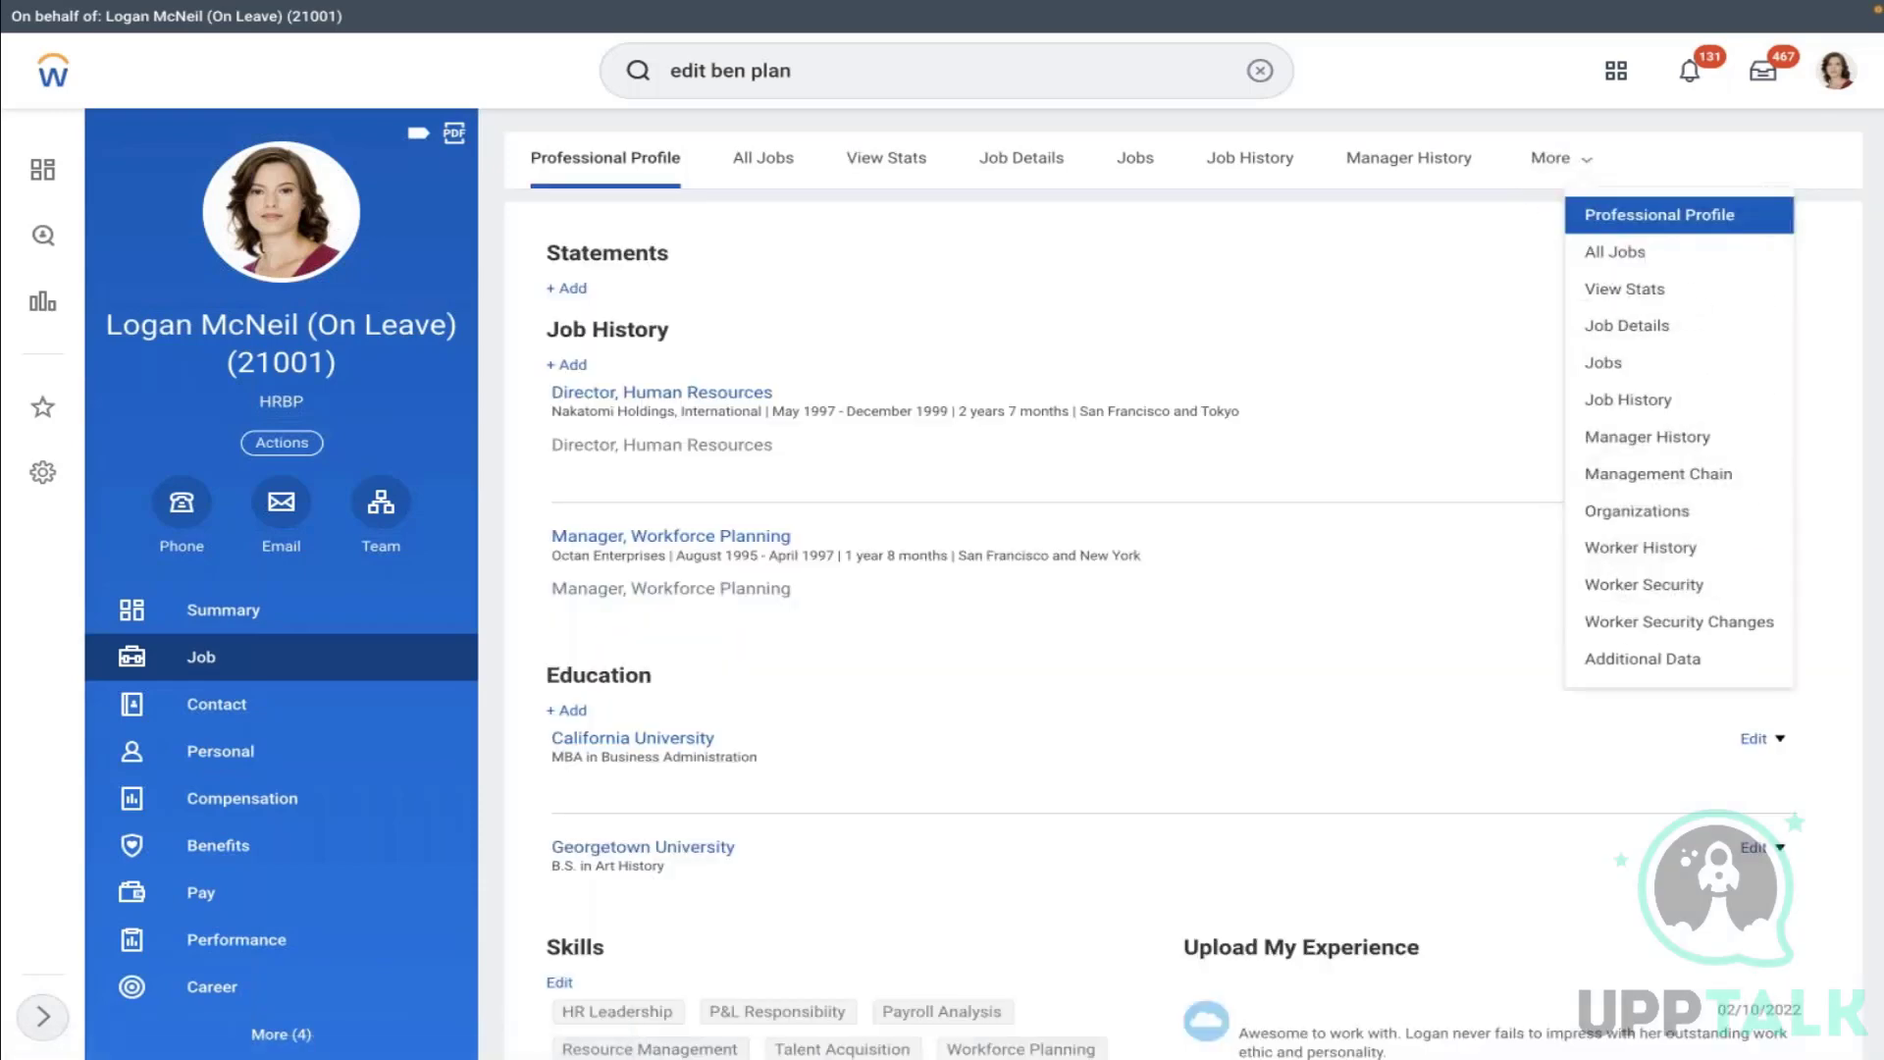
left_click(1610, 548)
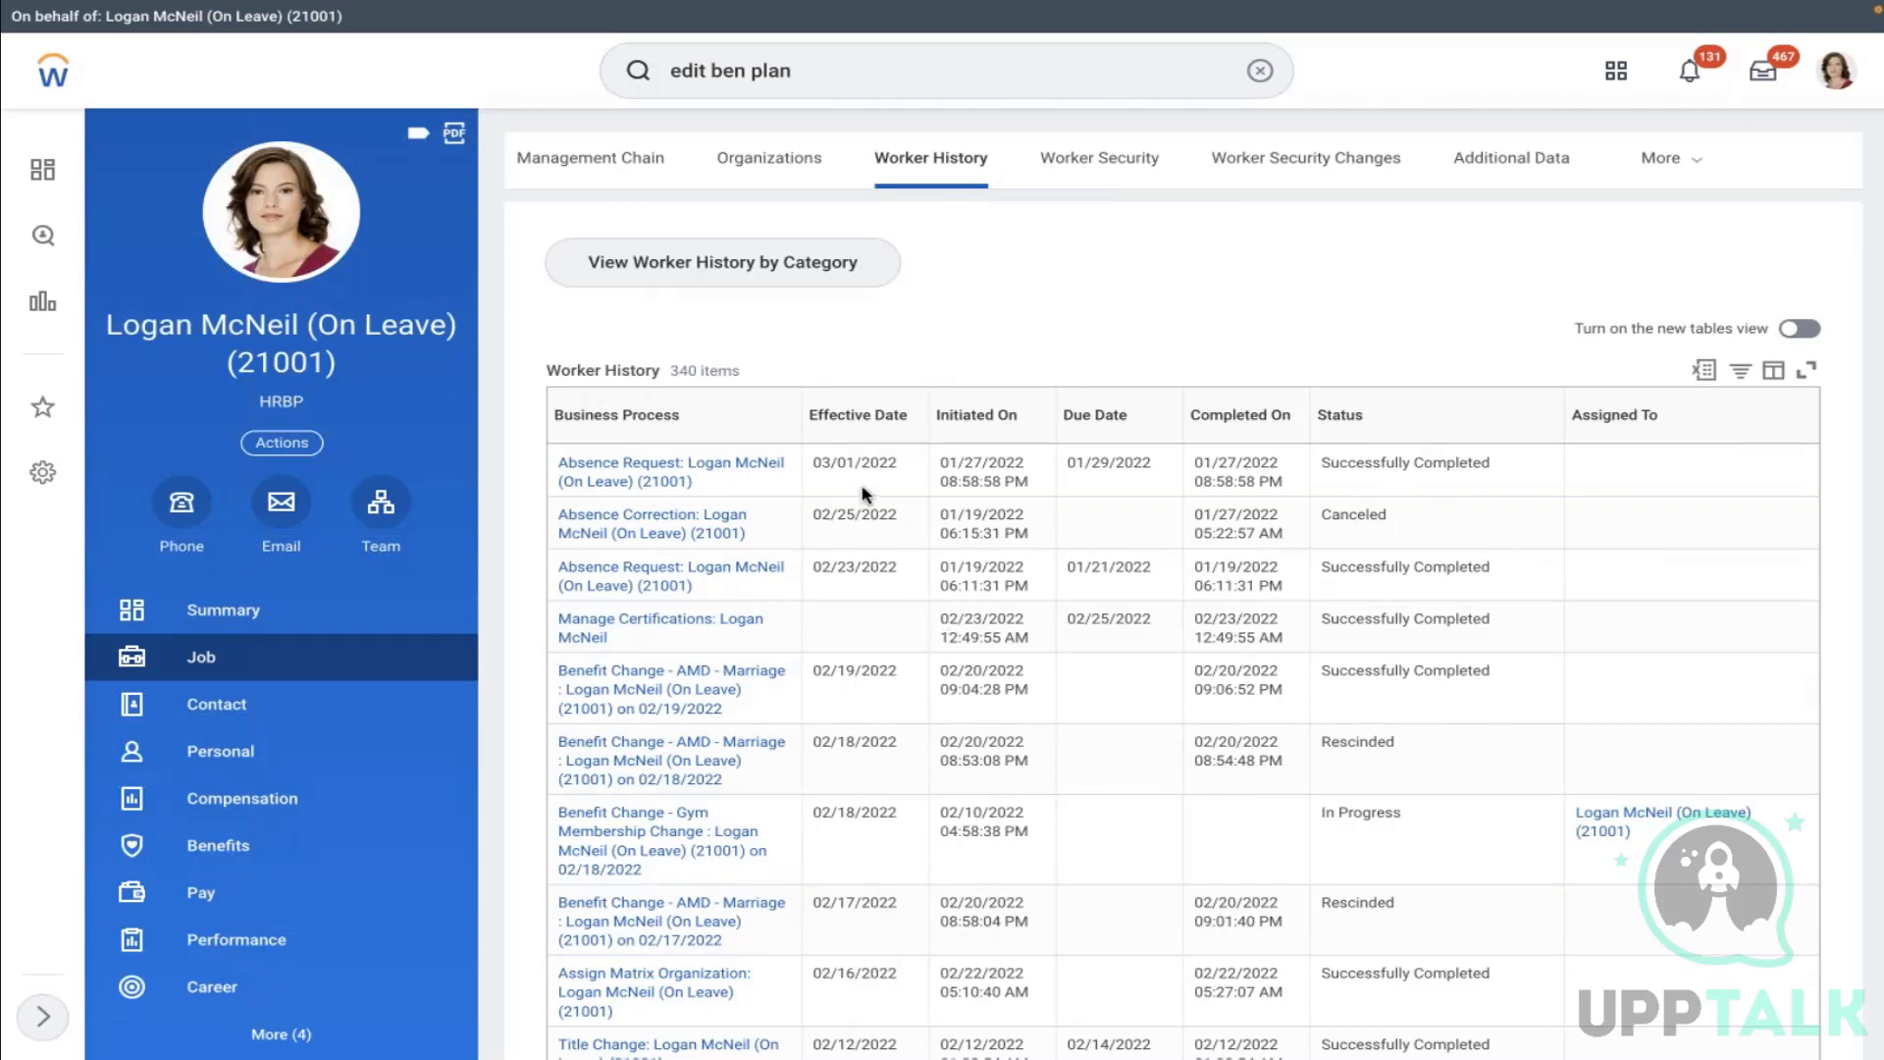
Try to filter the worker history's business processes to the AMD - Flexible Spending Account benefit change dated 02/11/2022
left_click(715, 430)
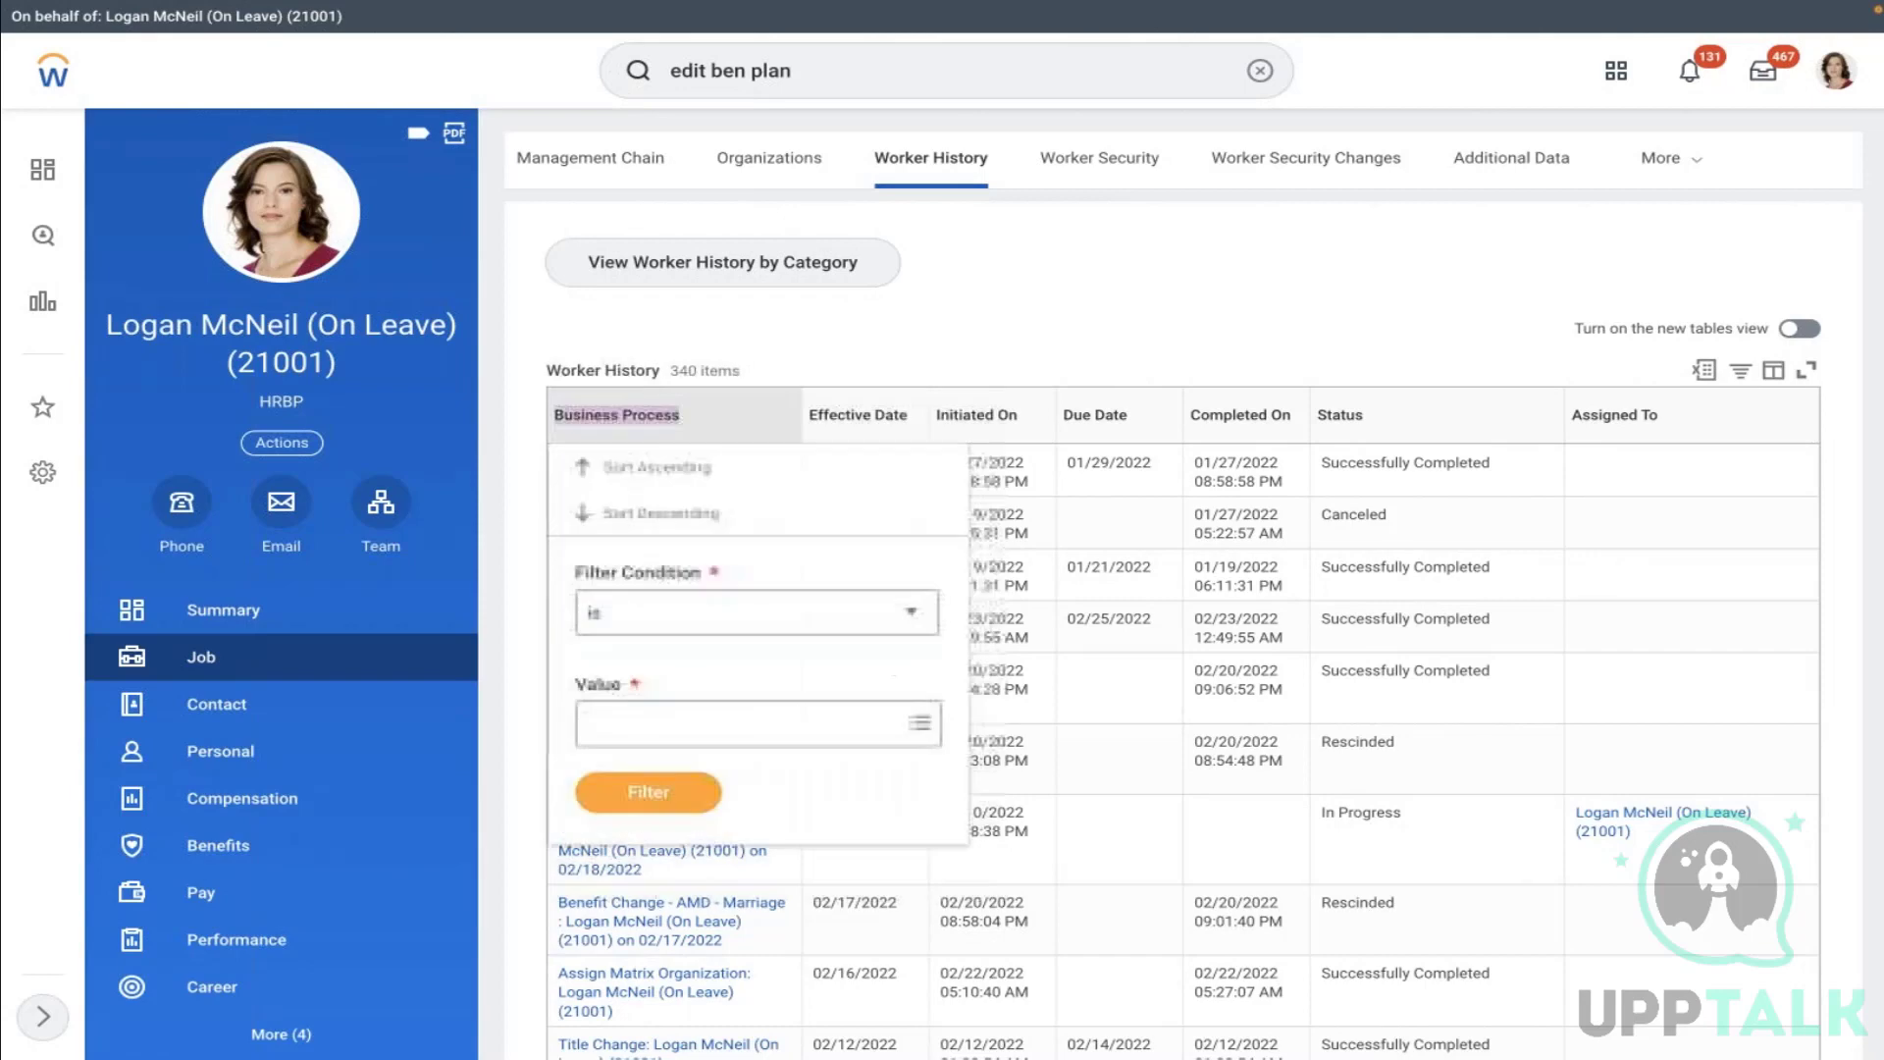
left_click(715, 723)
type("t")
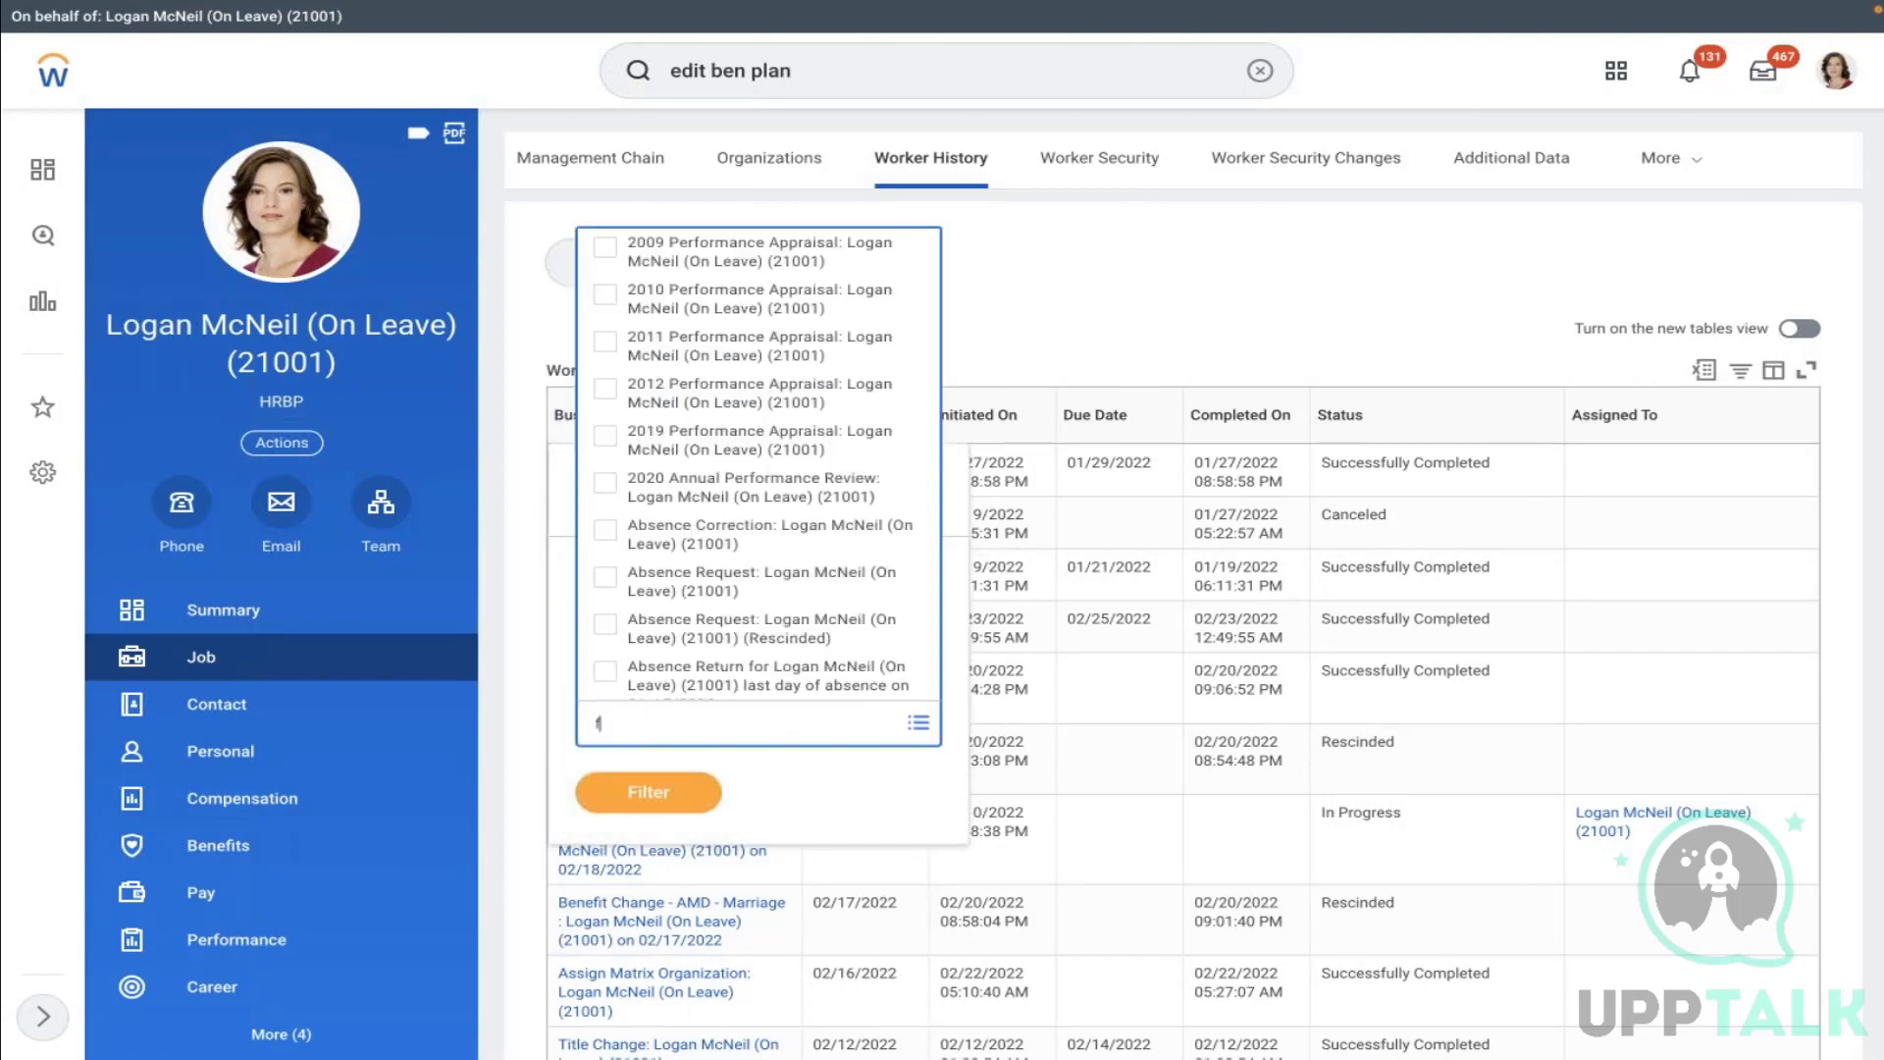
type("lex")
key("Return")
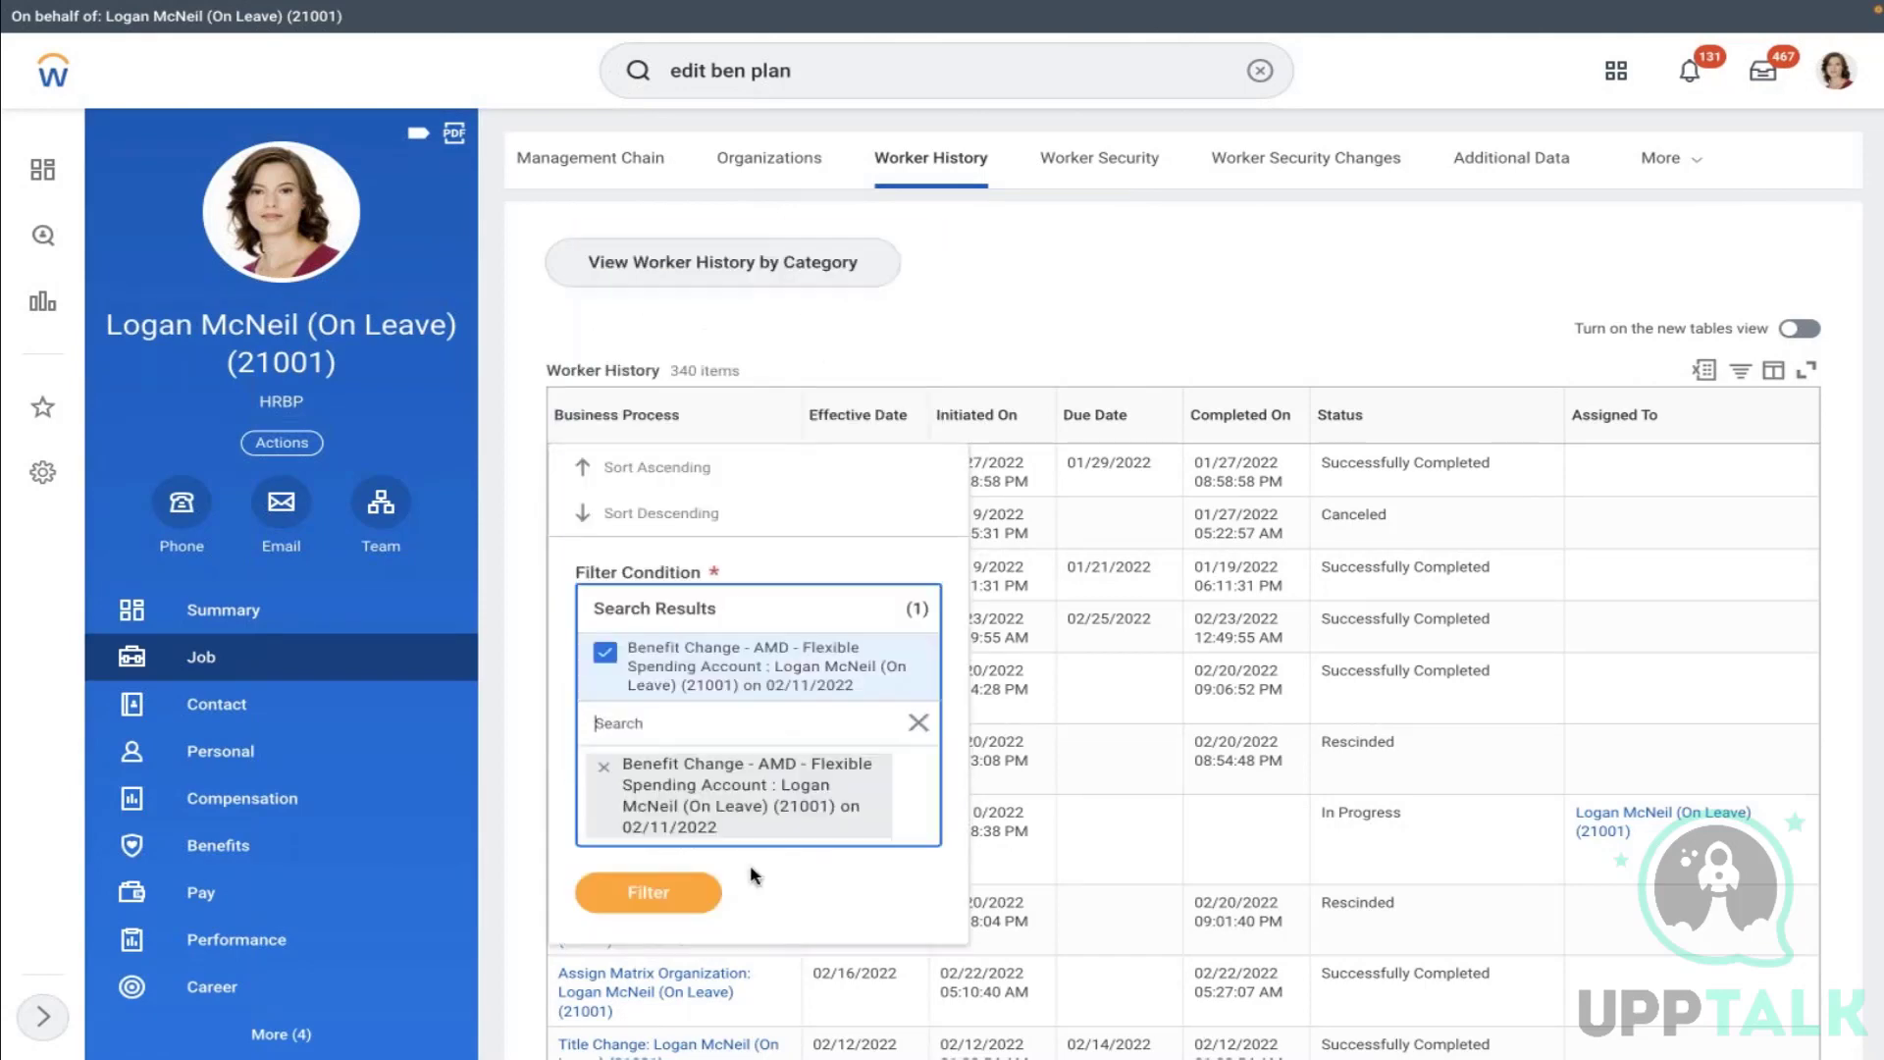
left_click(669, 891)
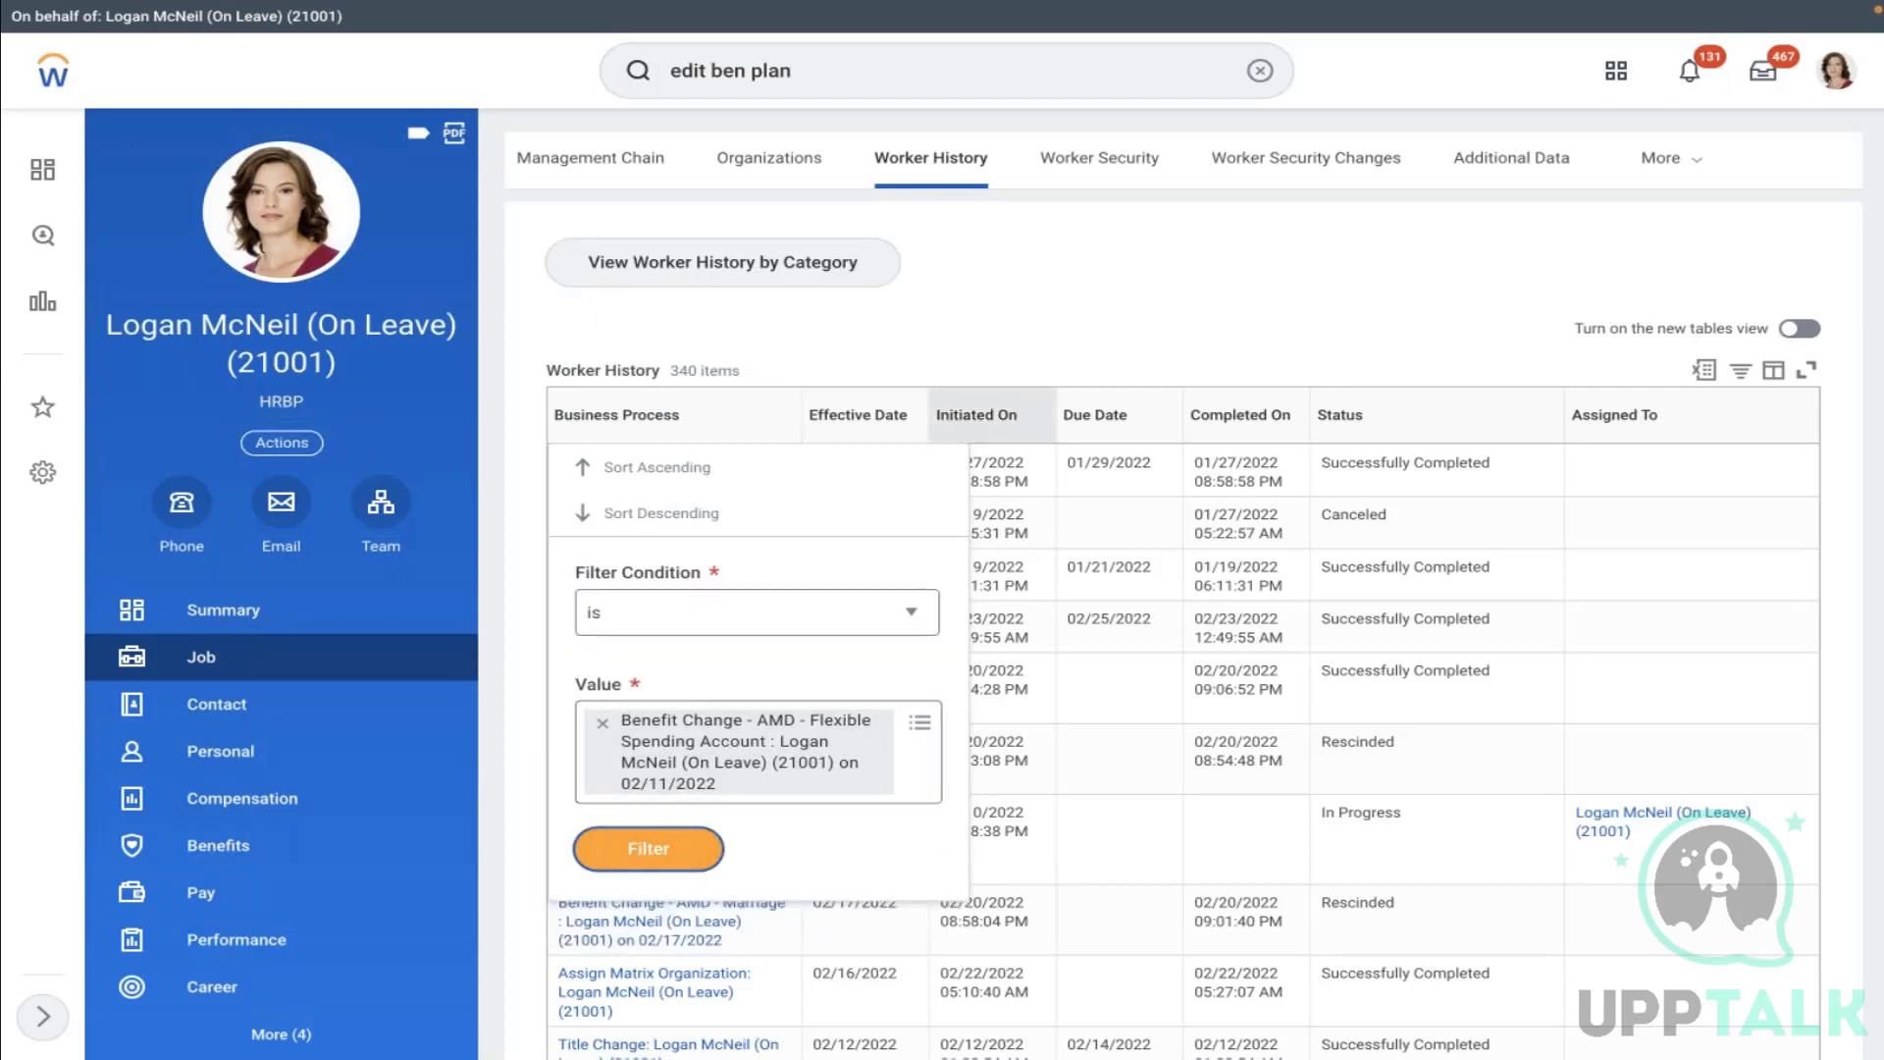
left_click(647, 851)
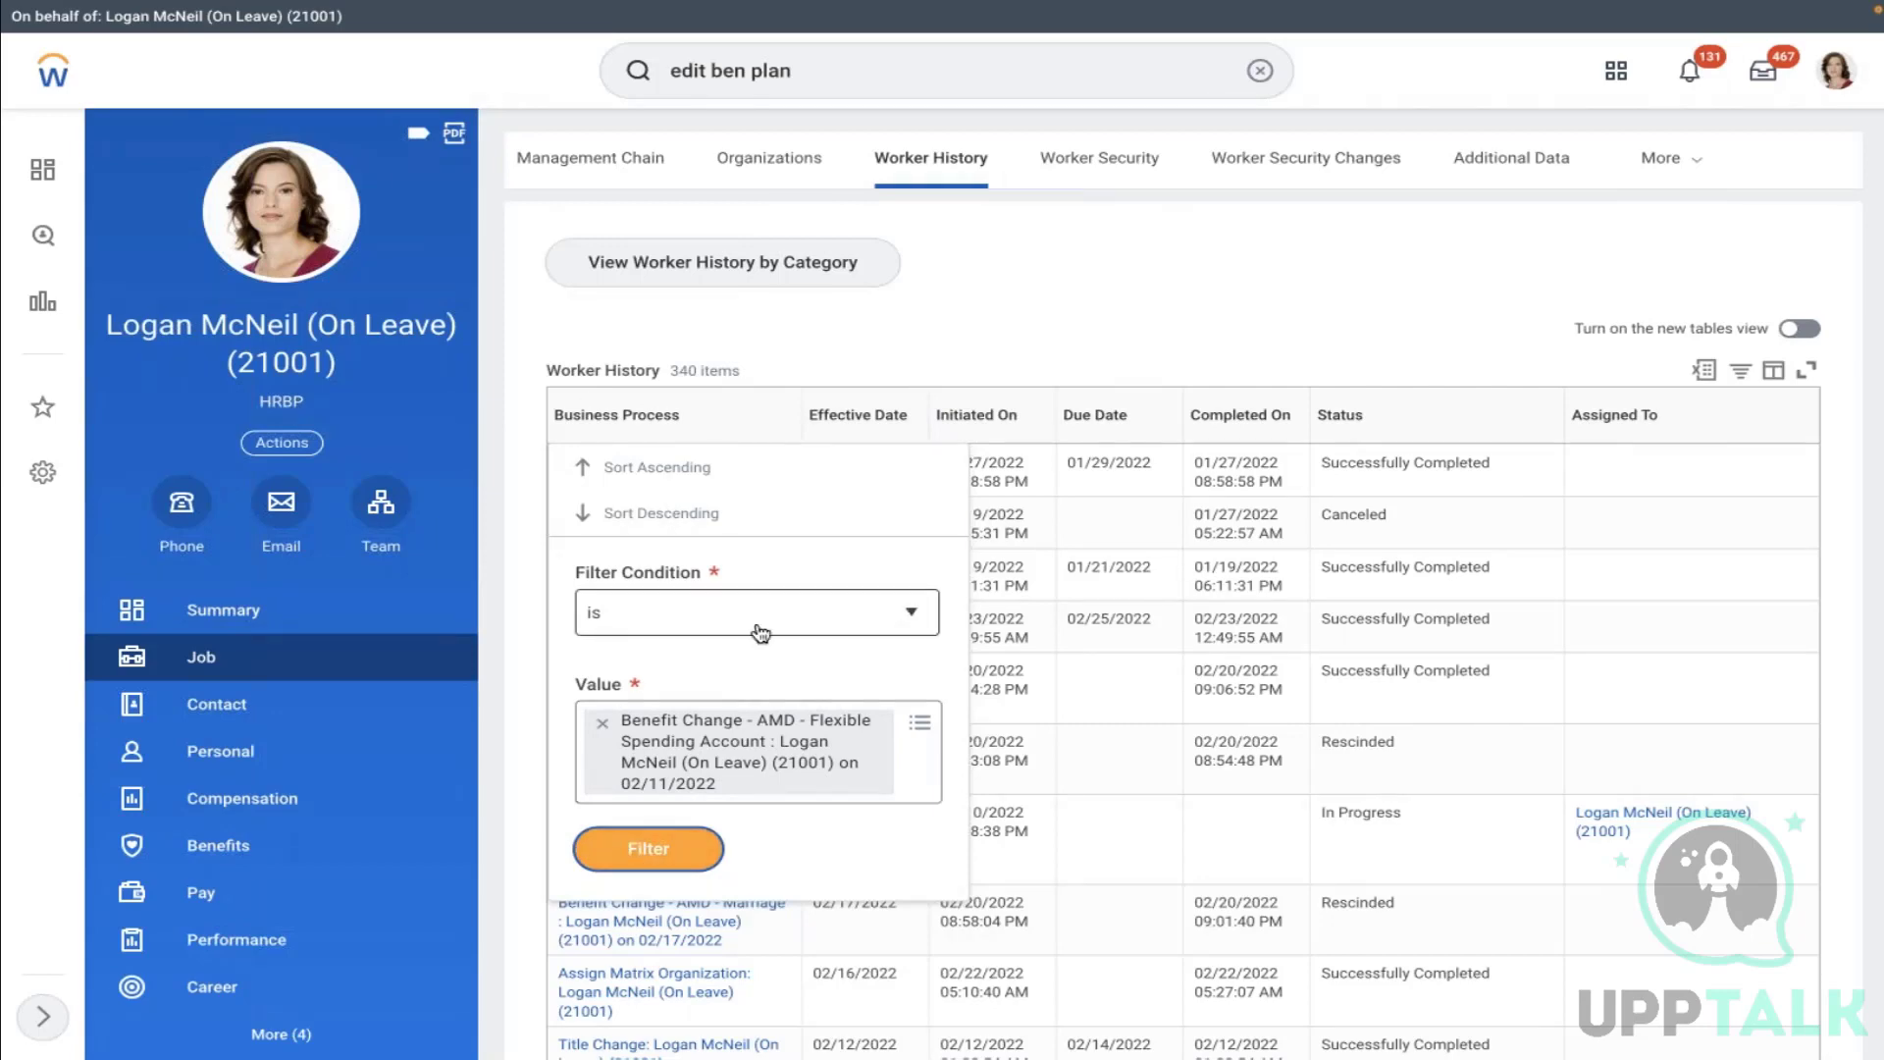
left_click(1043, 306)
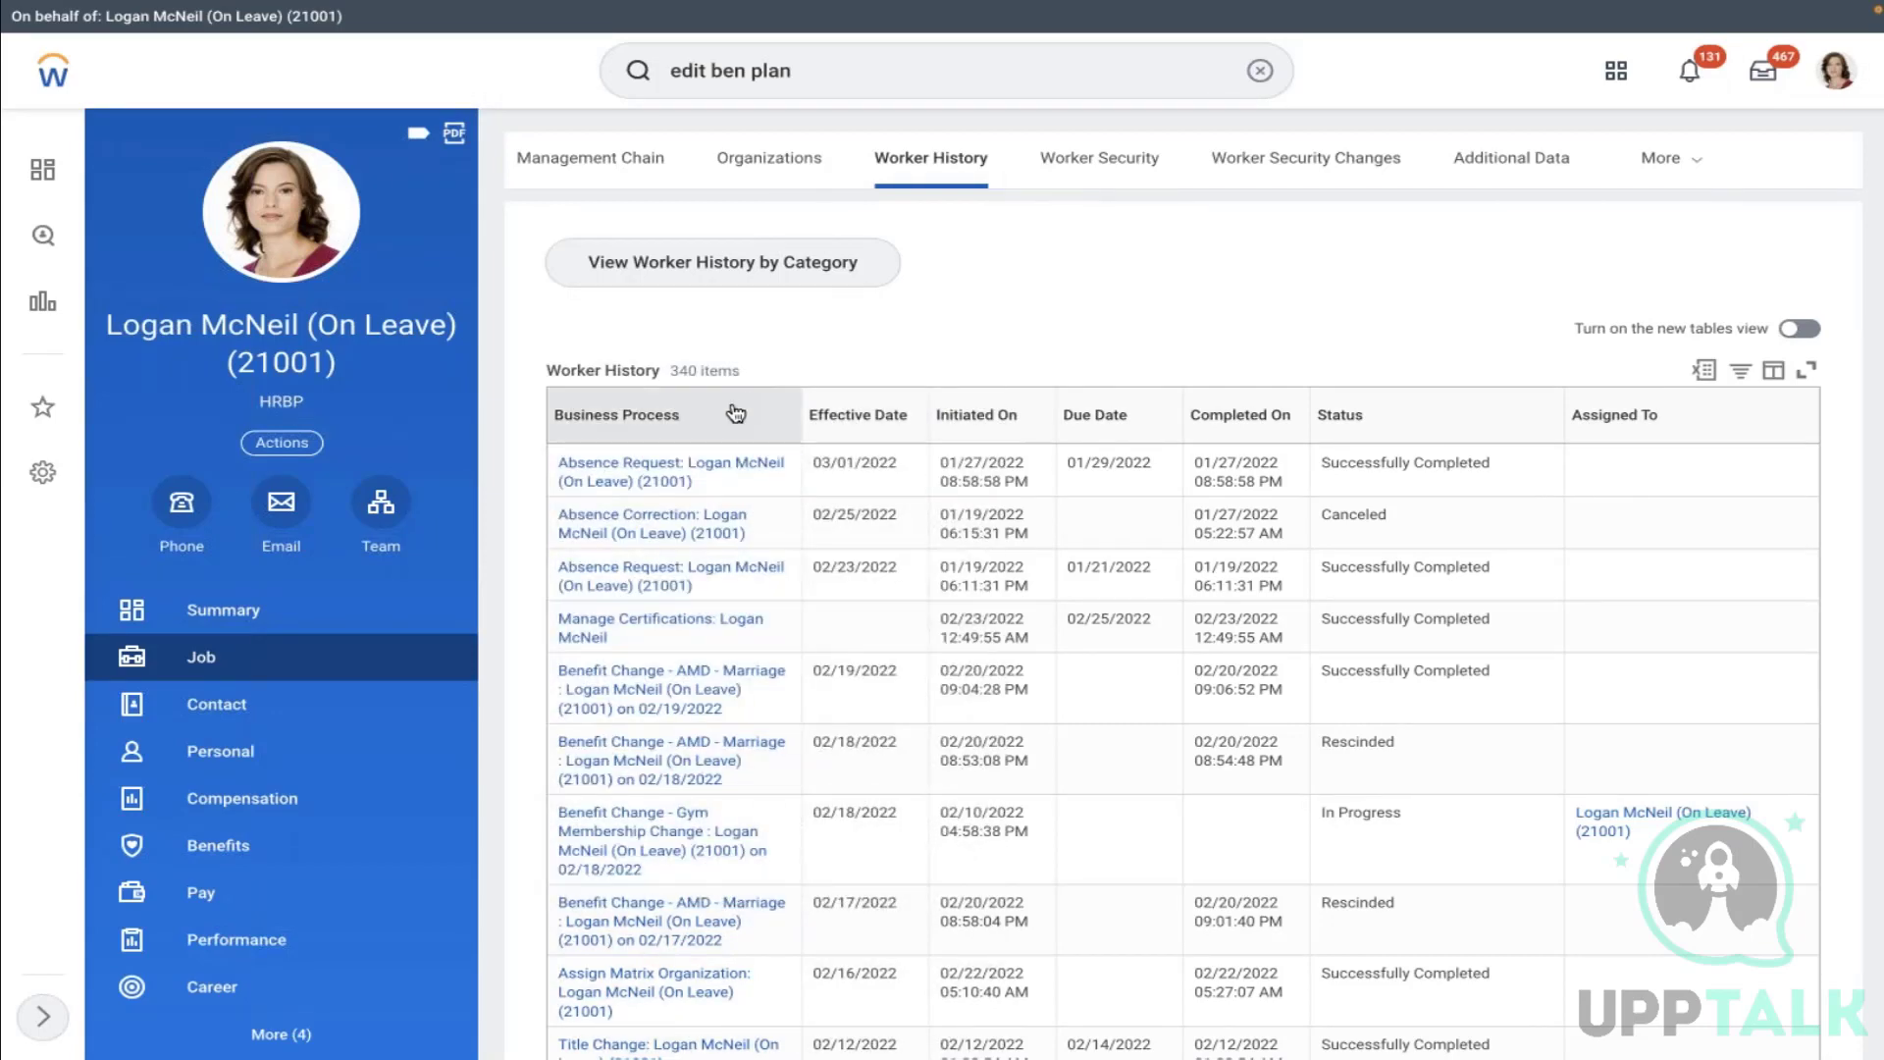
View the worker history by category and filter the benefits history to the AMD - Flexible Spending Account benefit change dated 02/11/2022
left_click(685, 279)
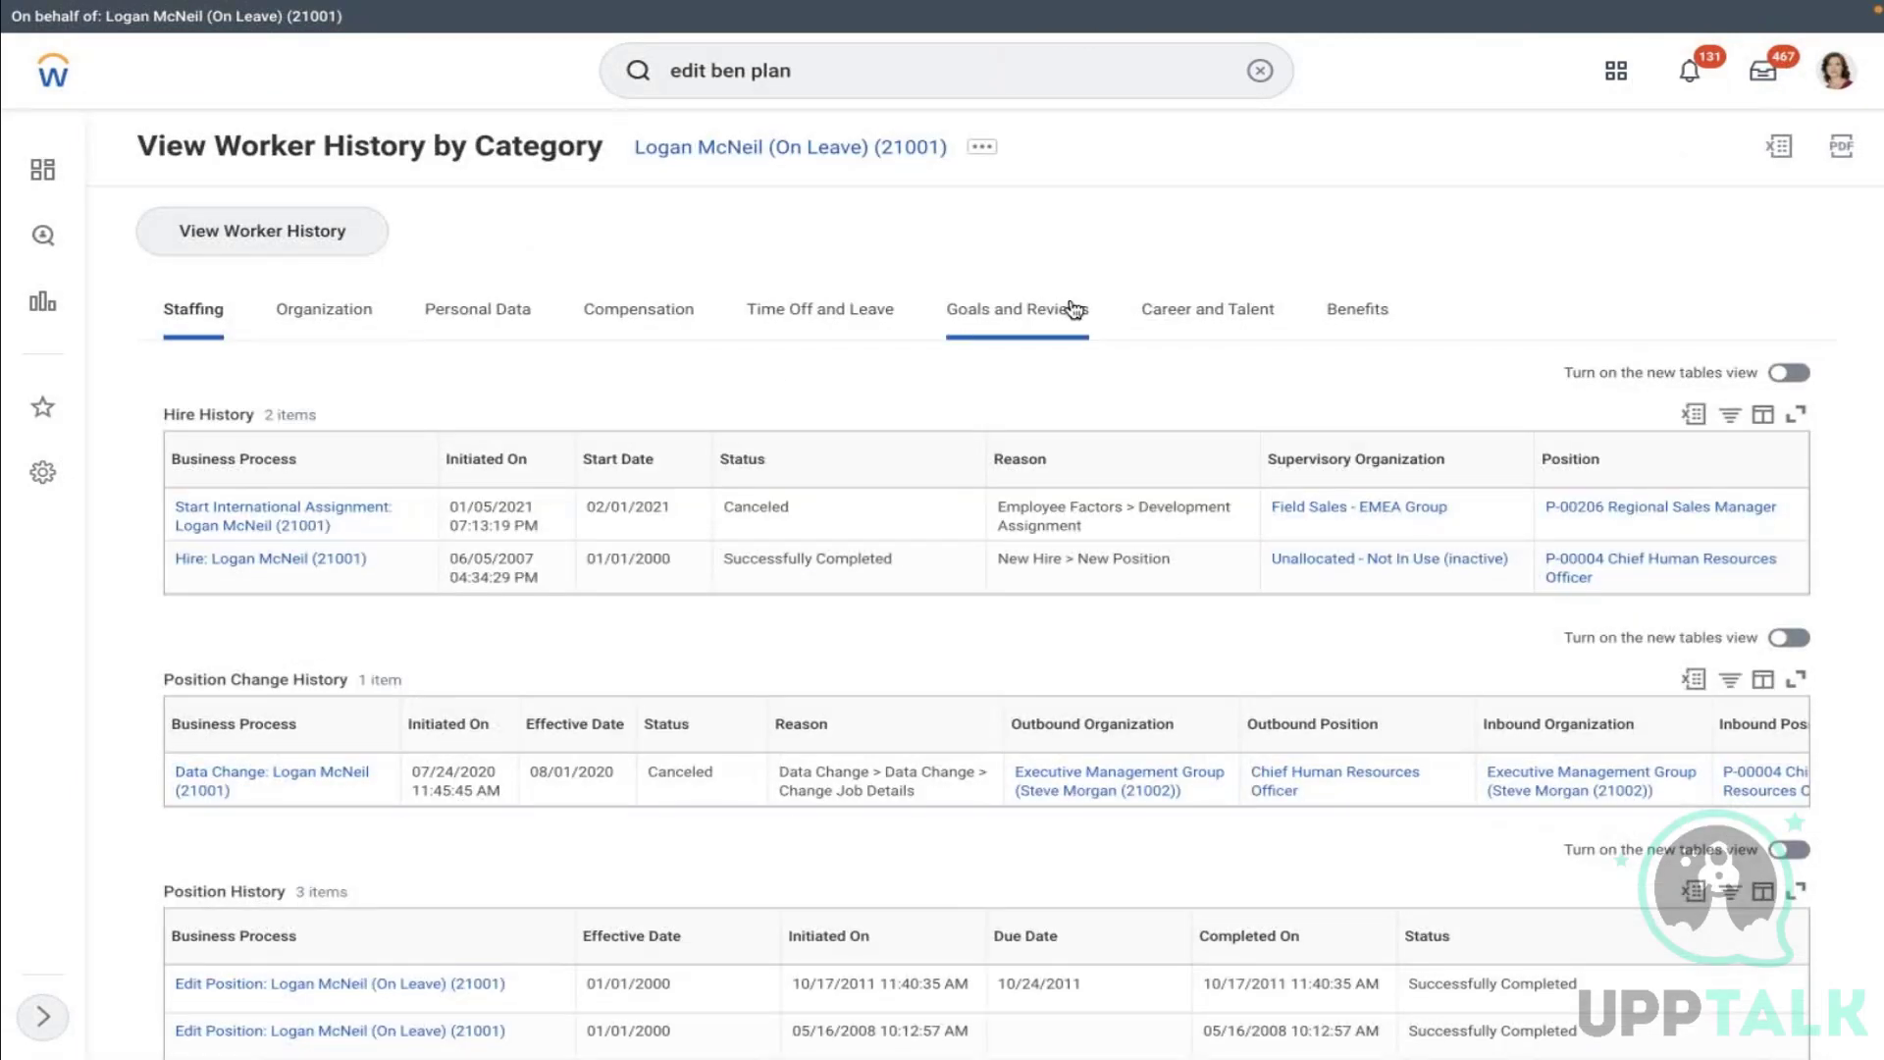
left_click(1341, 312)
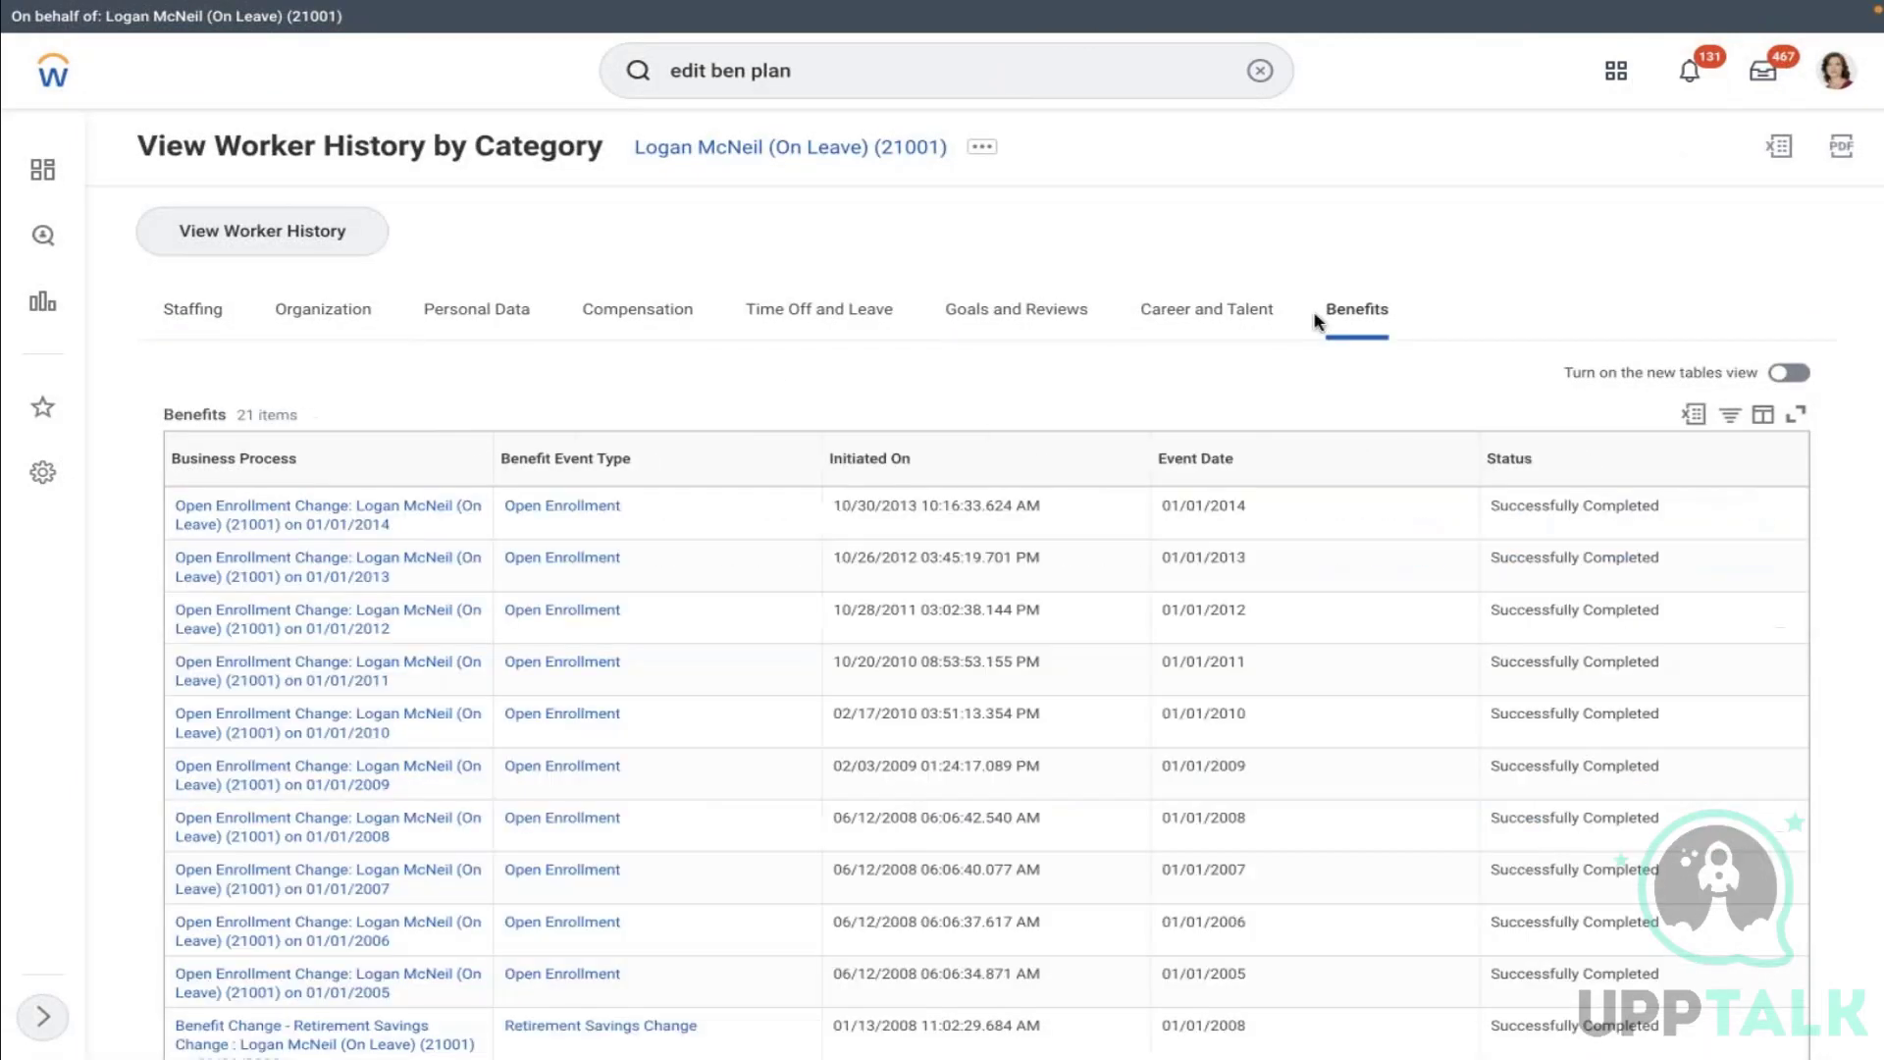
left_click(437, 475)
left_click(337, 765)
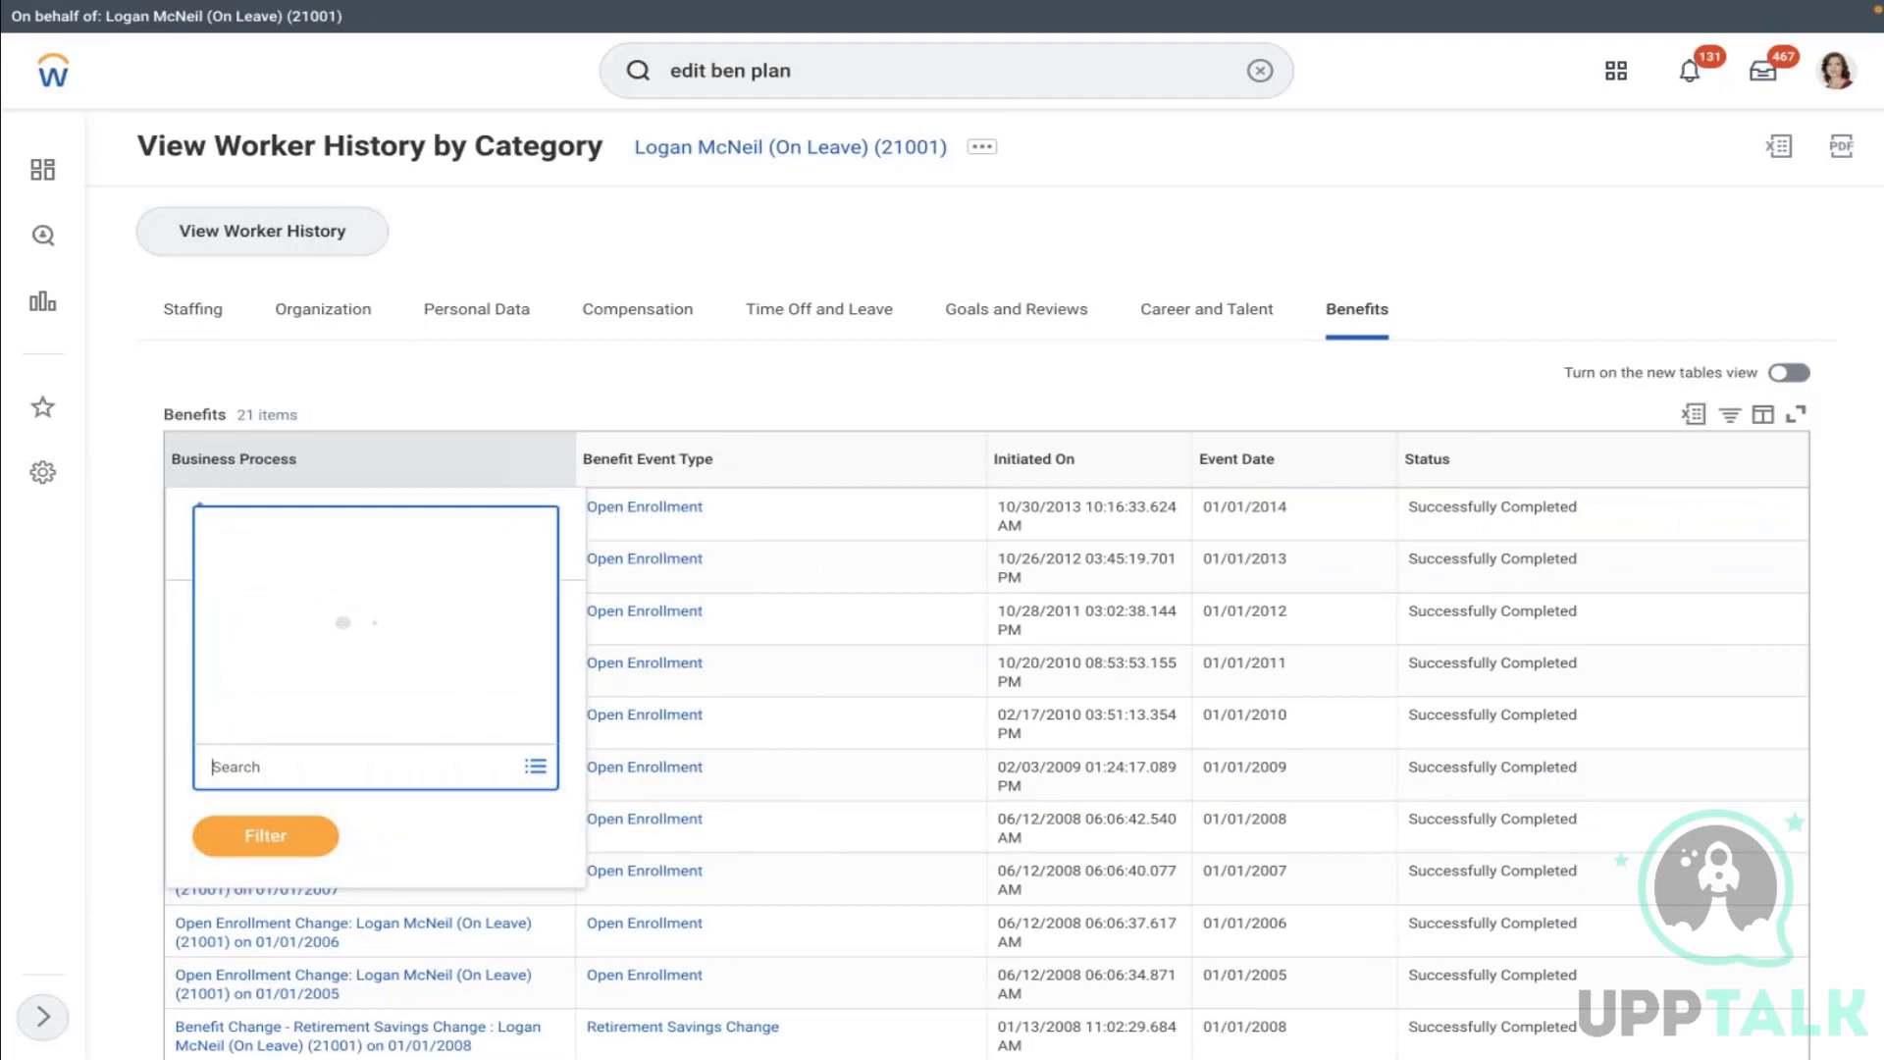
left_click(222, 357)
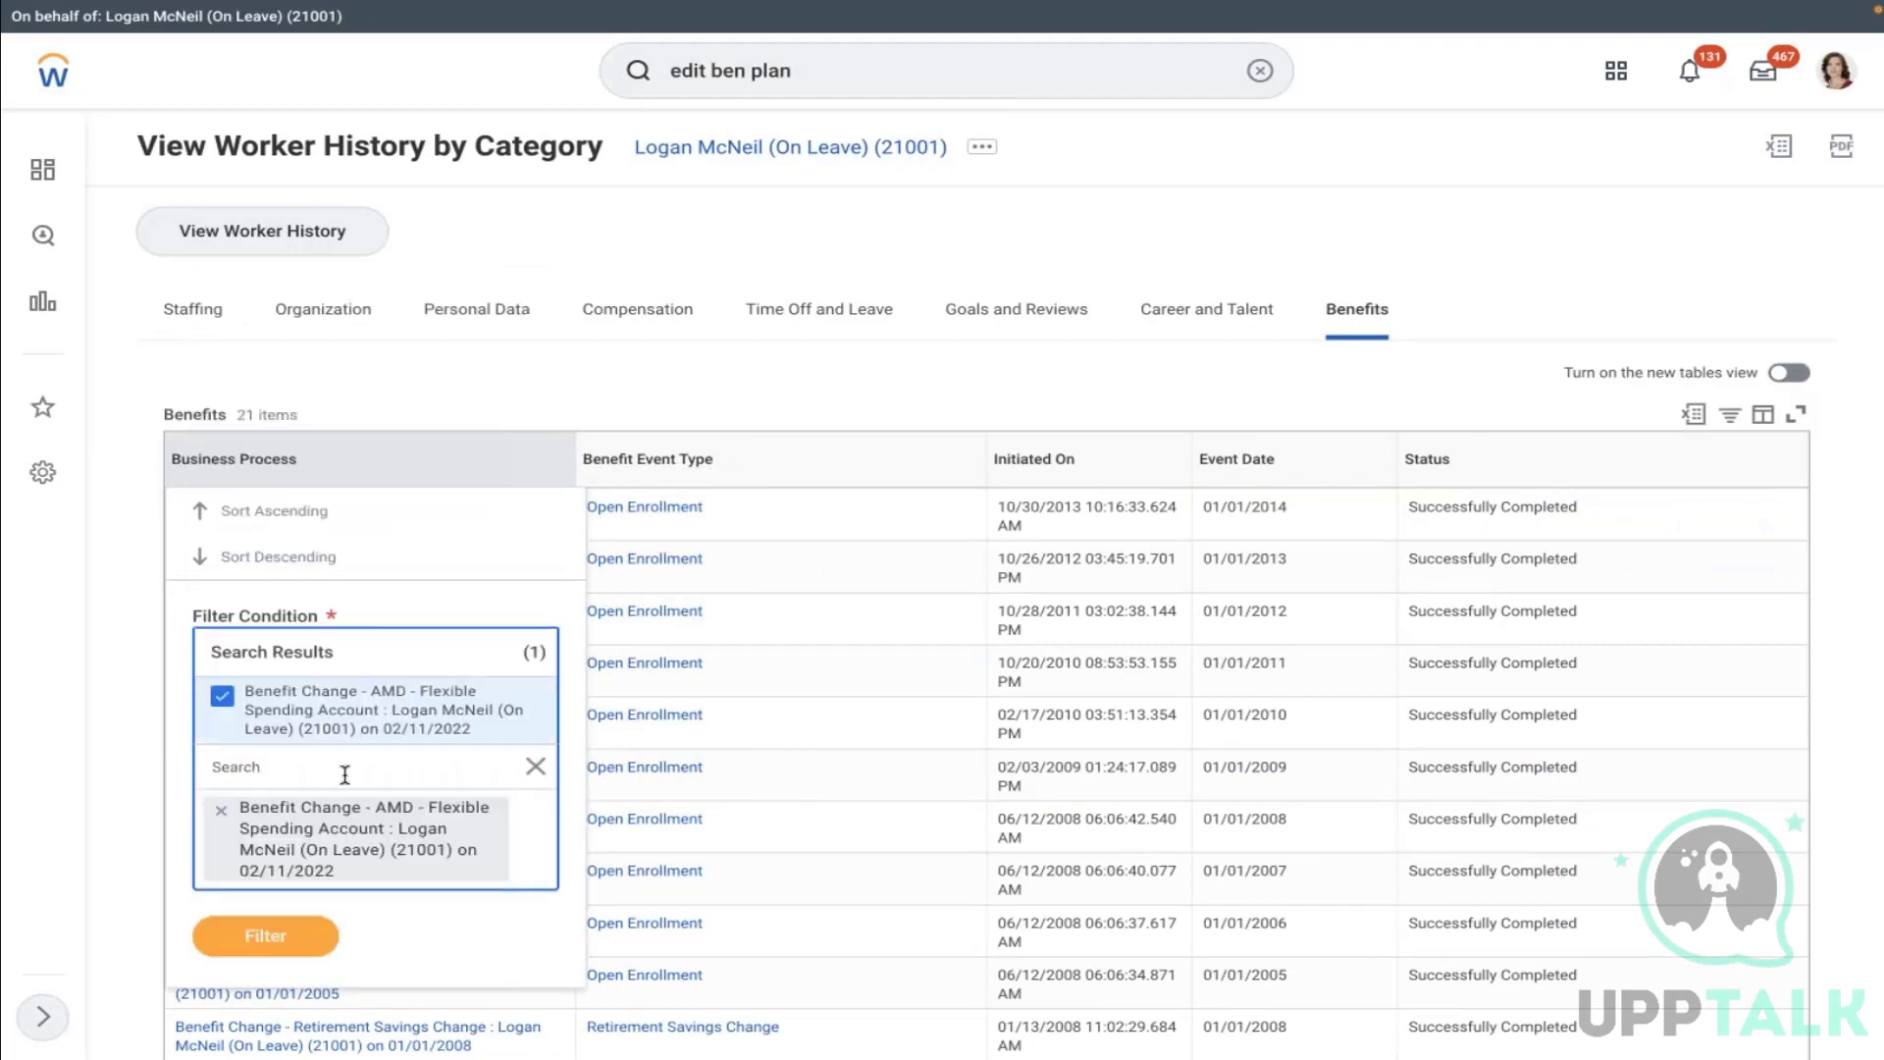
left_click(265, 933)
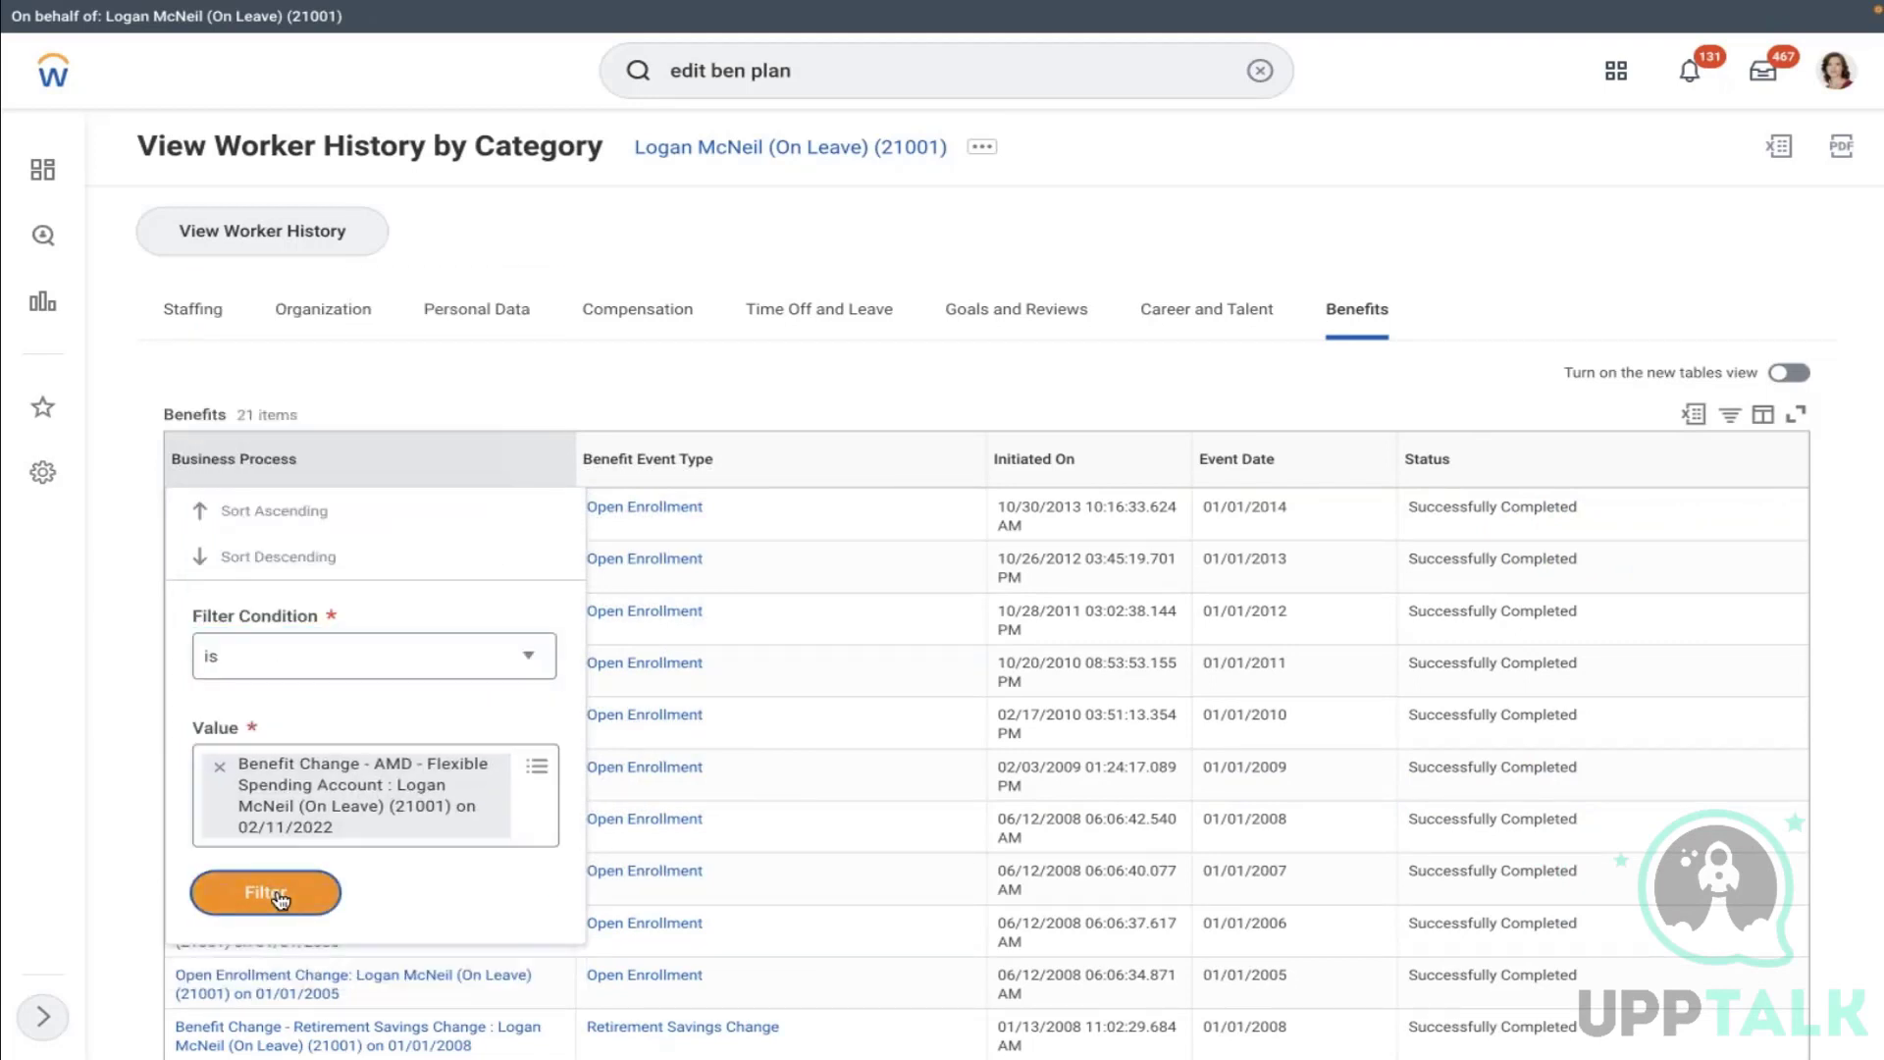
left_click(275, 894)
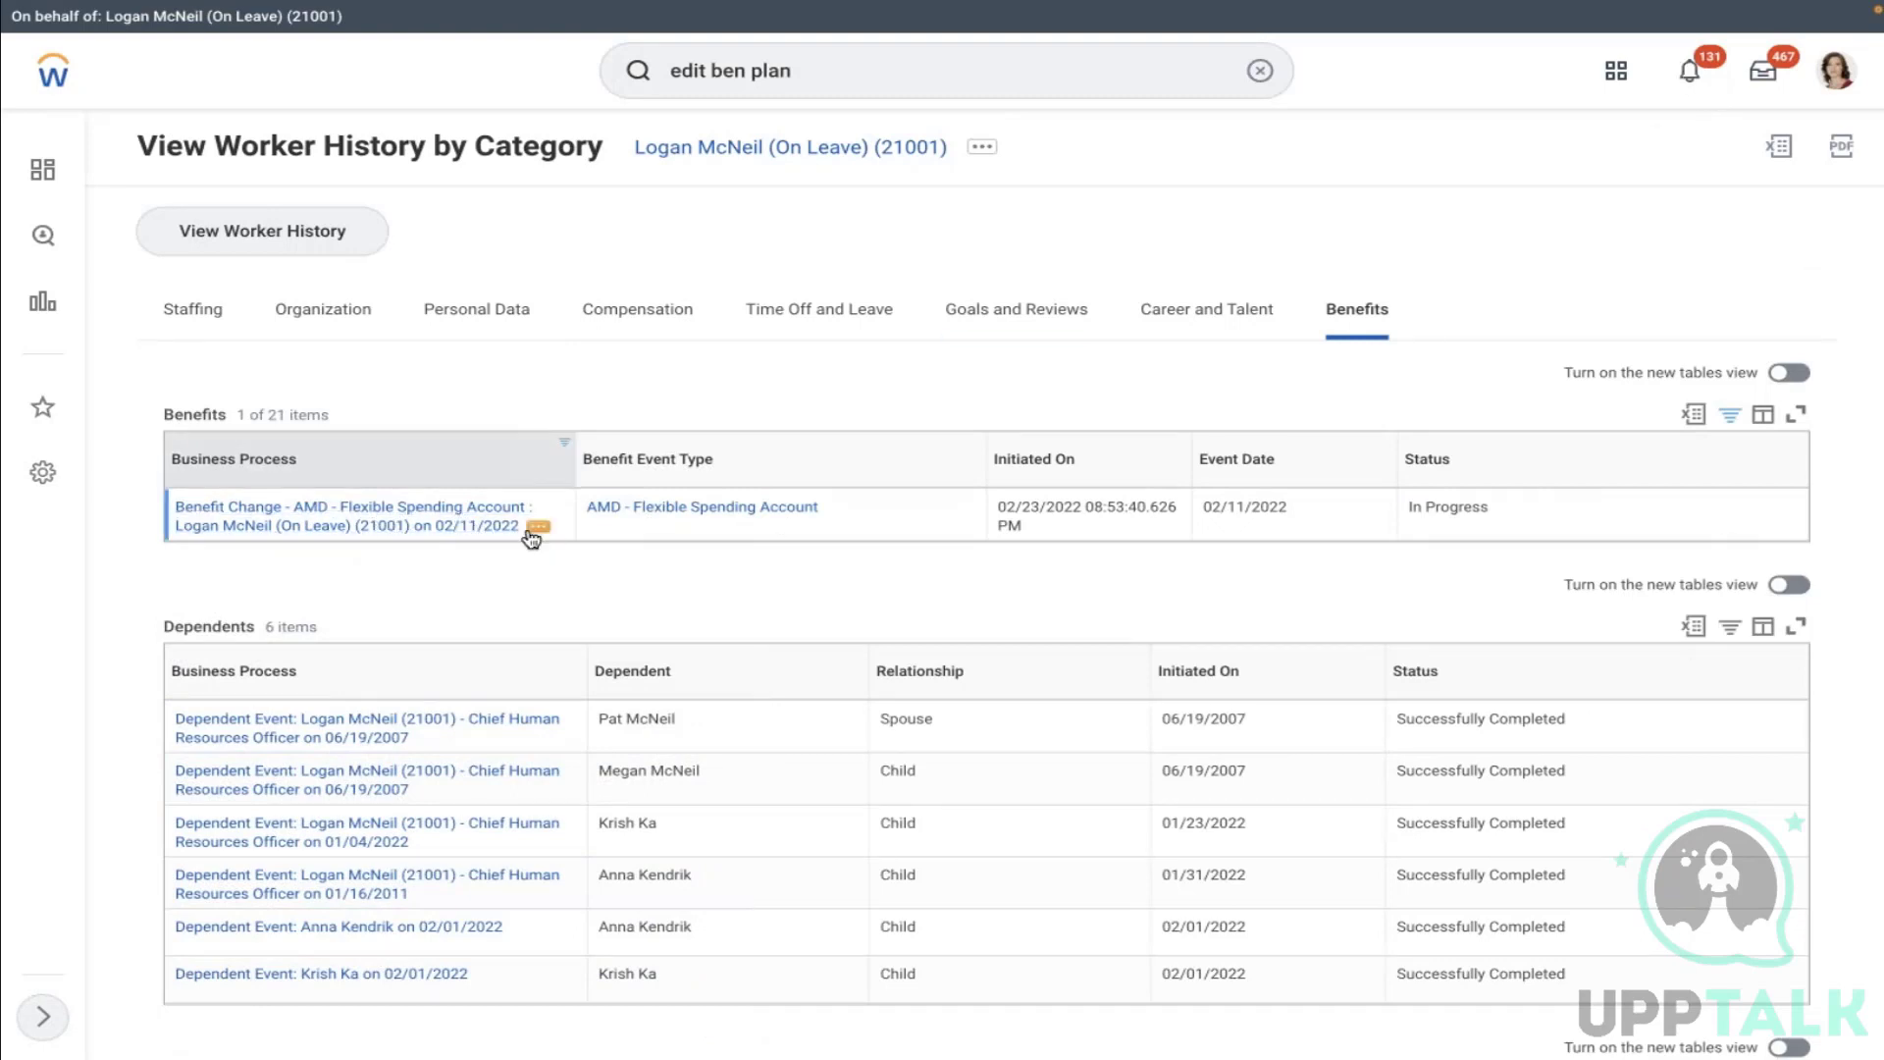
Start cancelling the filtered benefit change's business process and review its coverages, benefit credits and process history
left_click(540, 530)
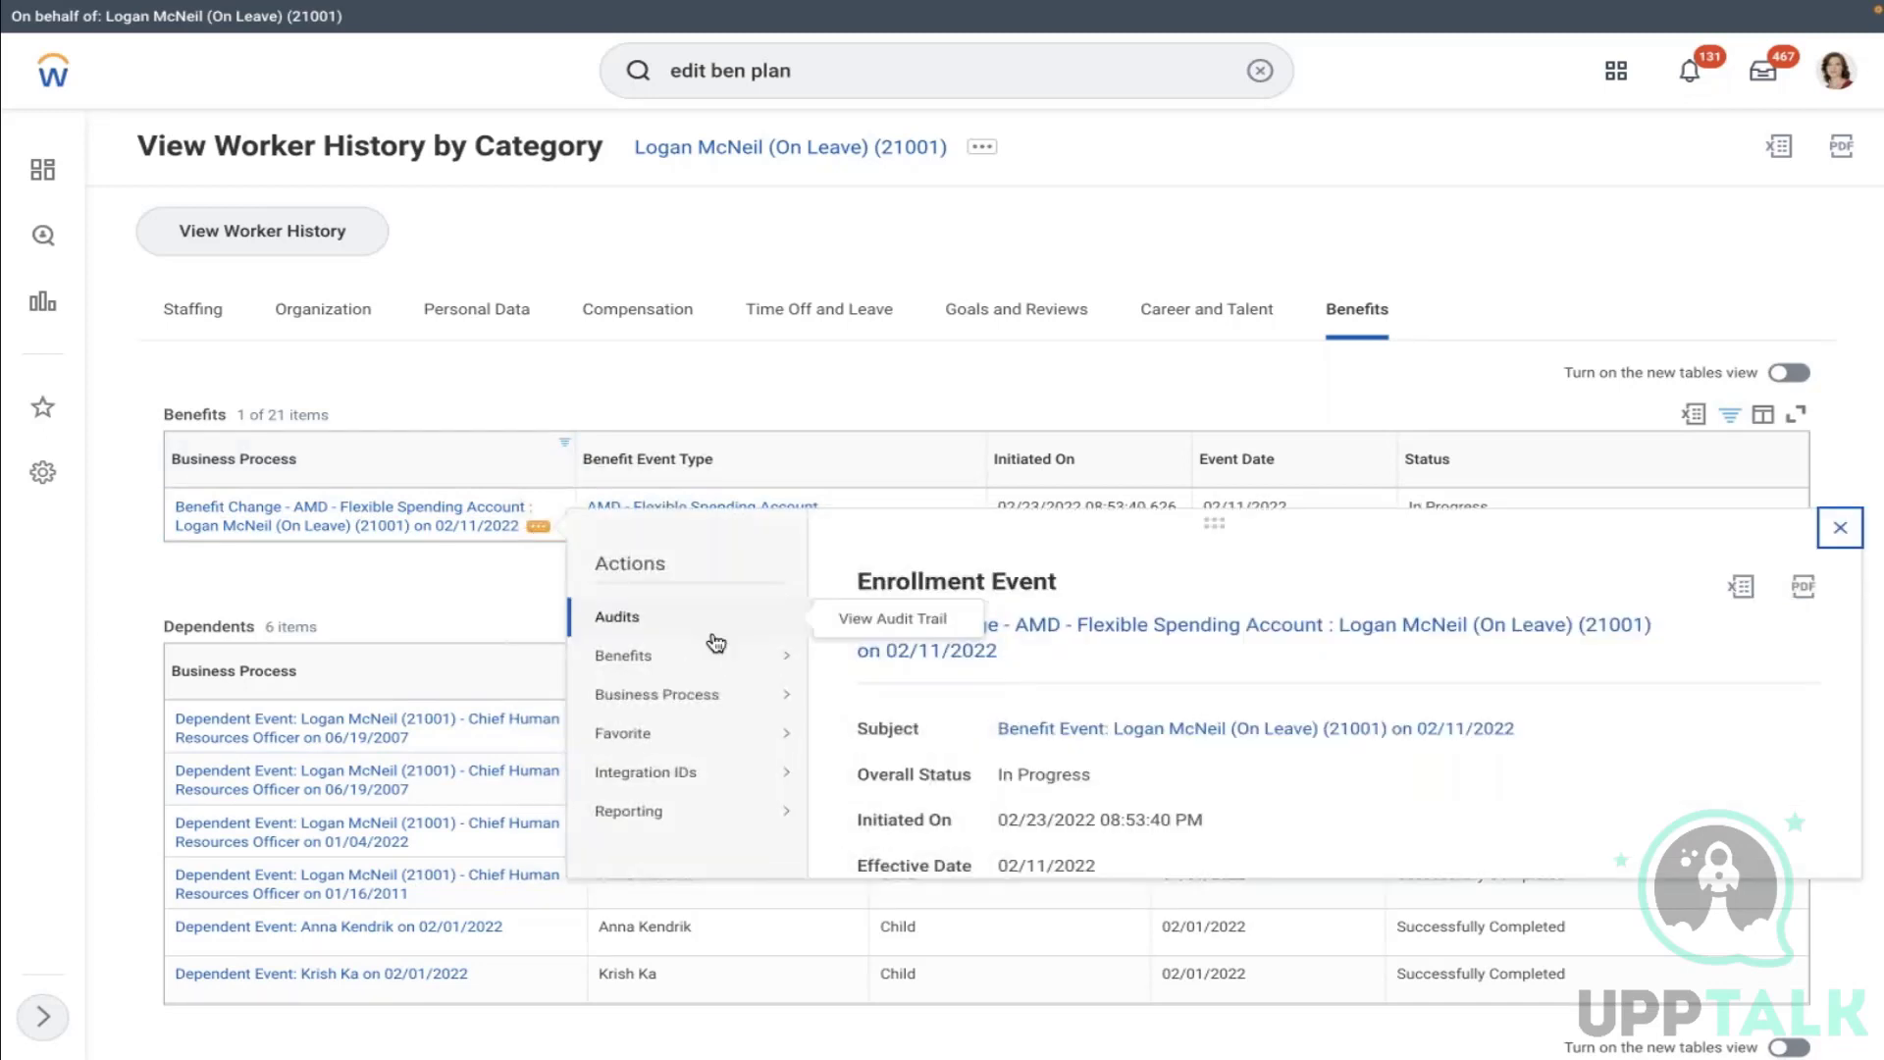
mouse_move(798, 677)
mouse_move(786, 710)
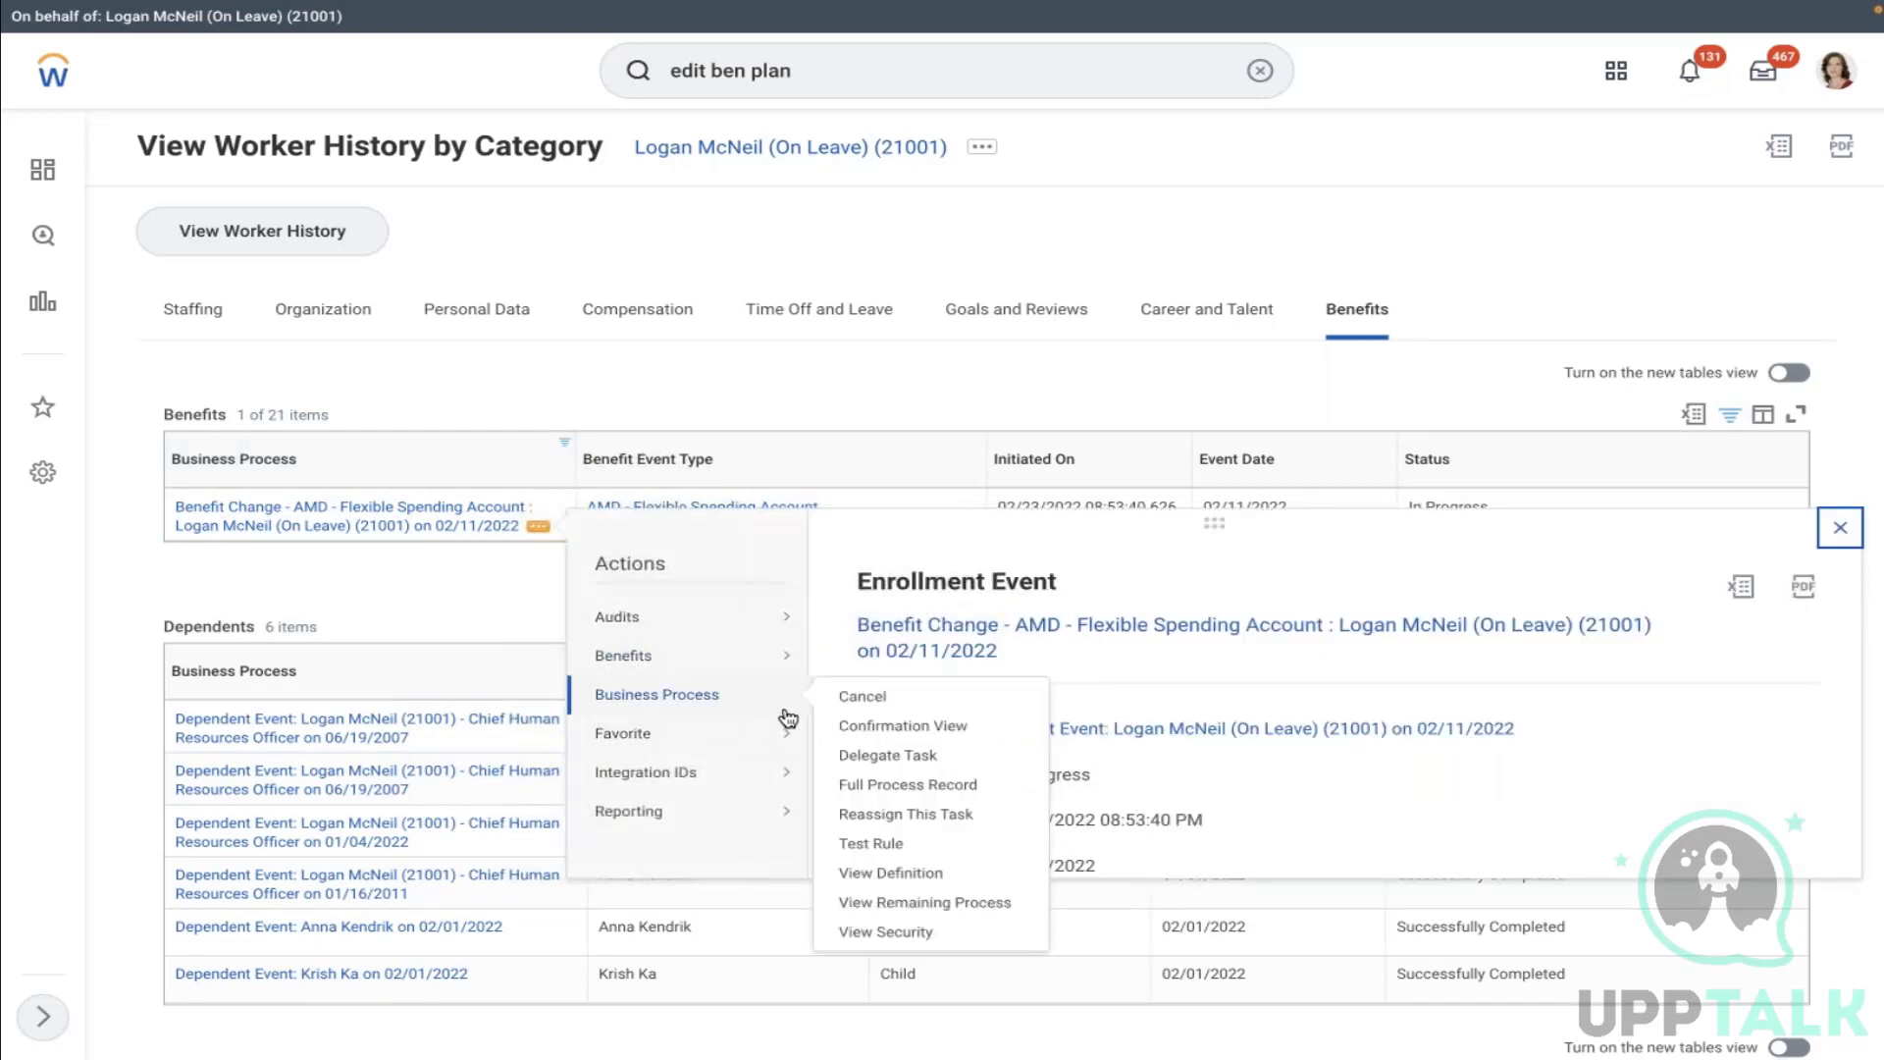
left_click(882, 703)
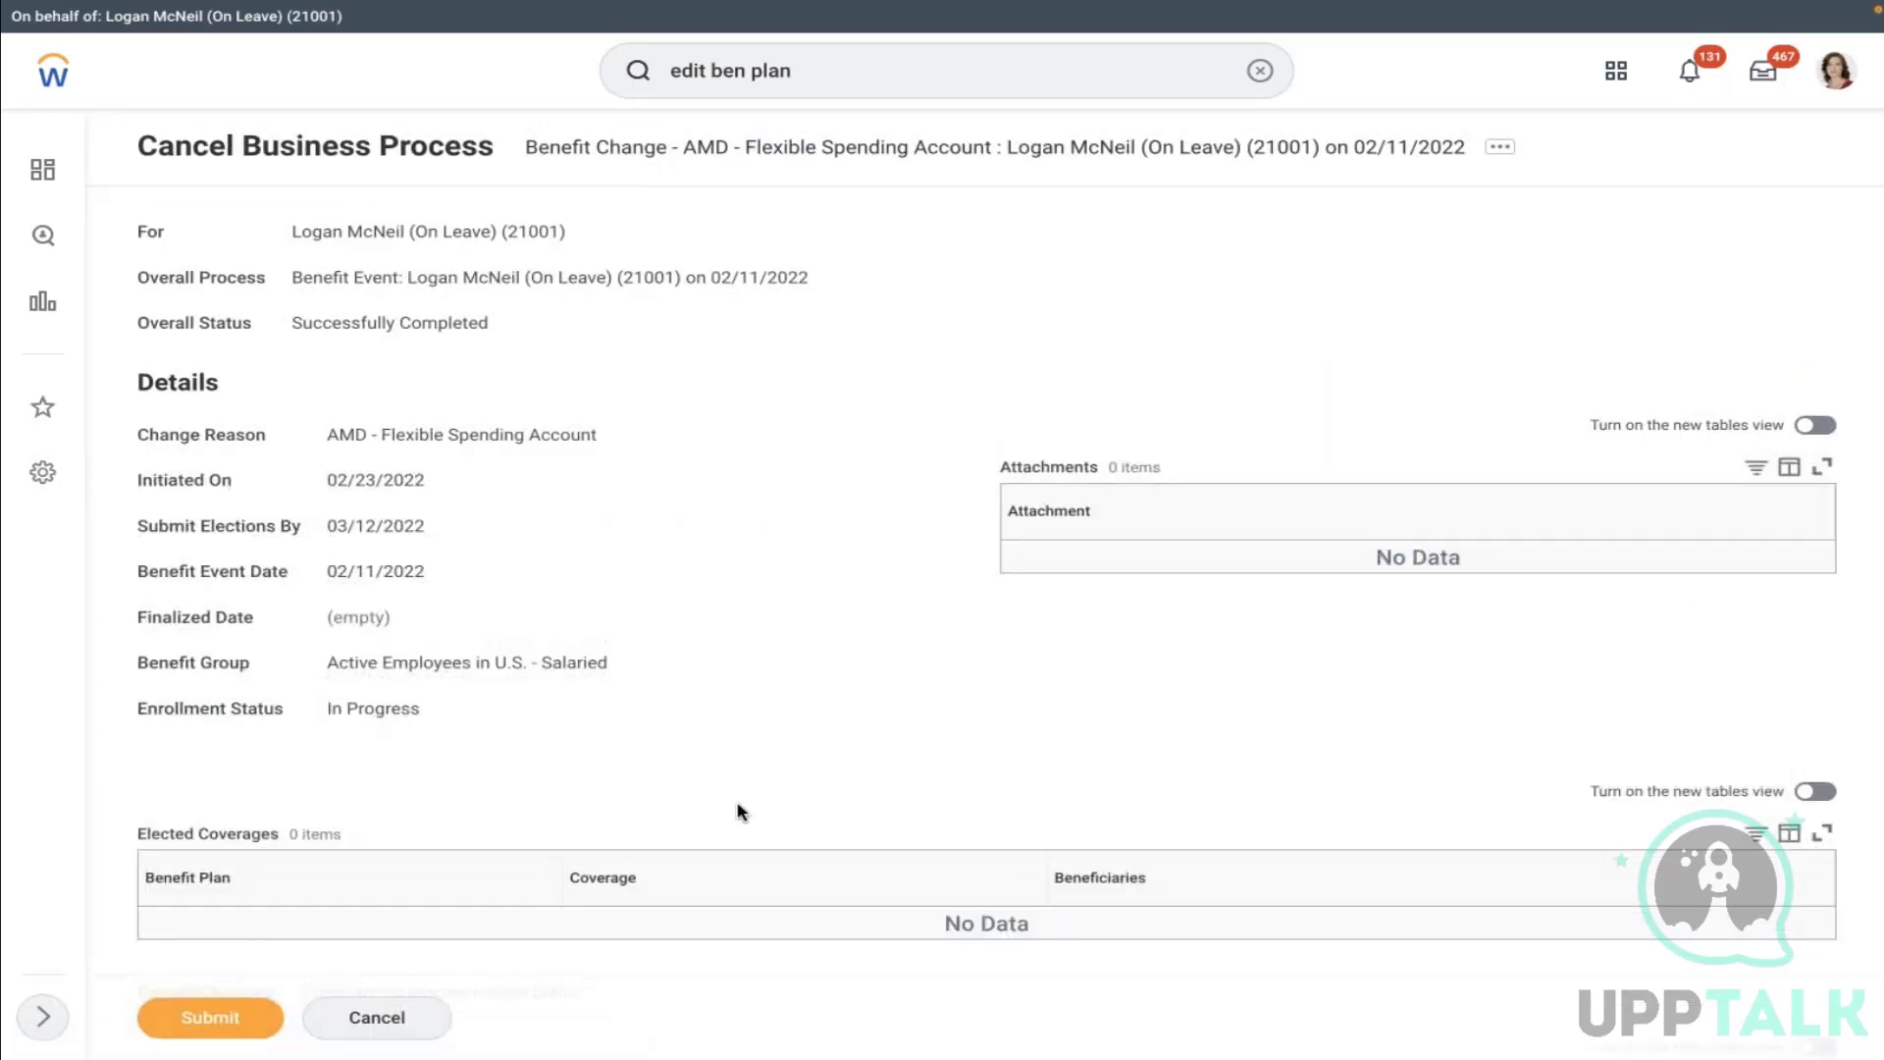
scroll(727, 809, "down", 6)
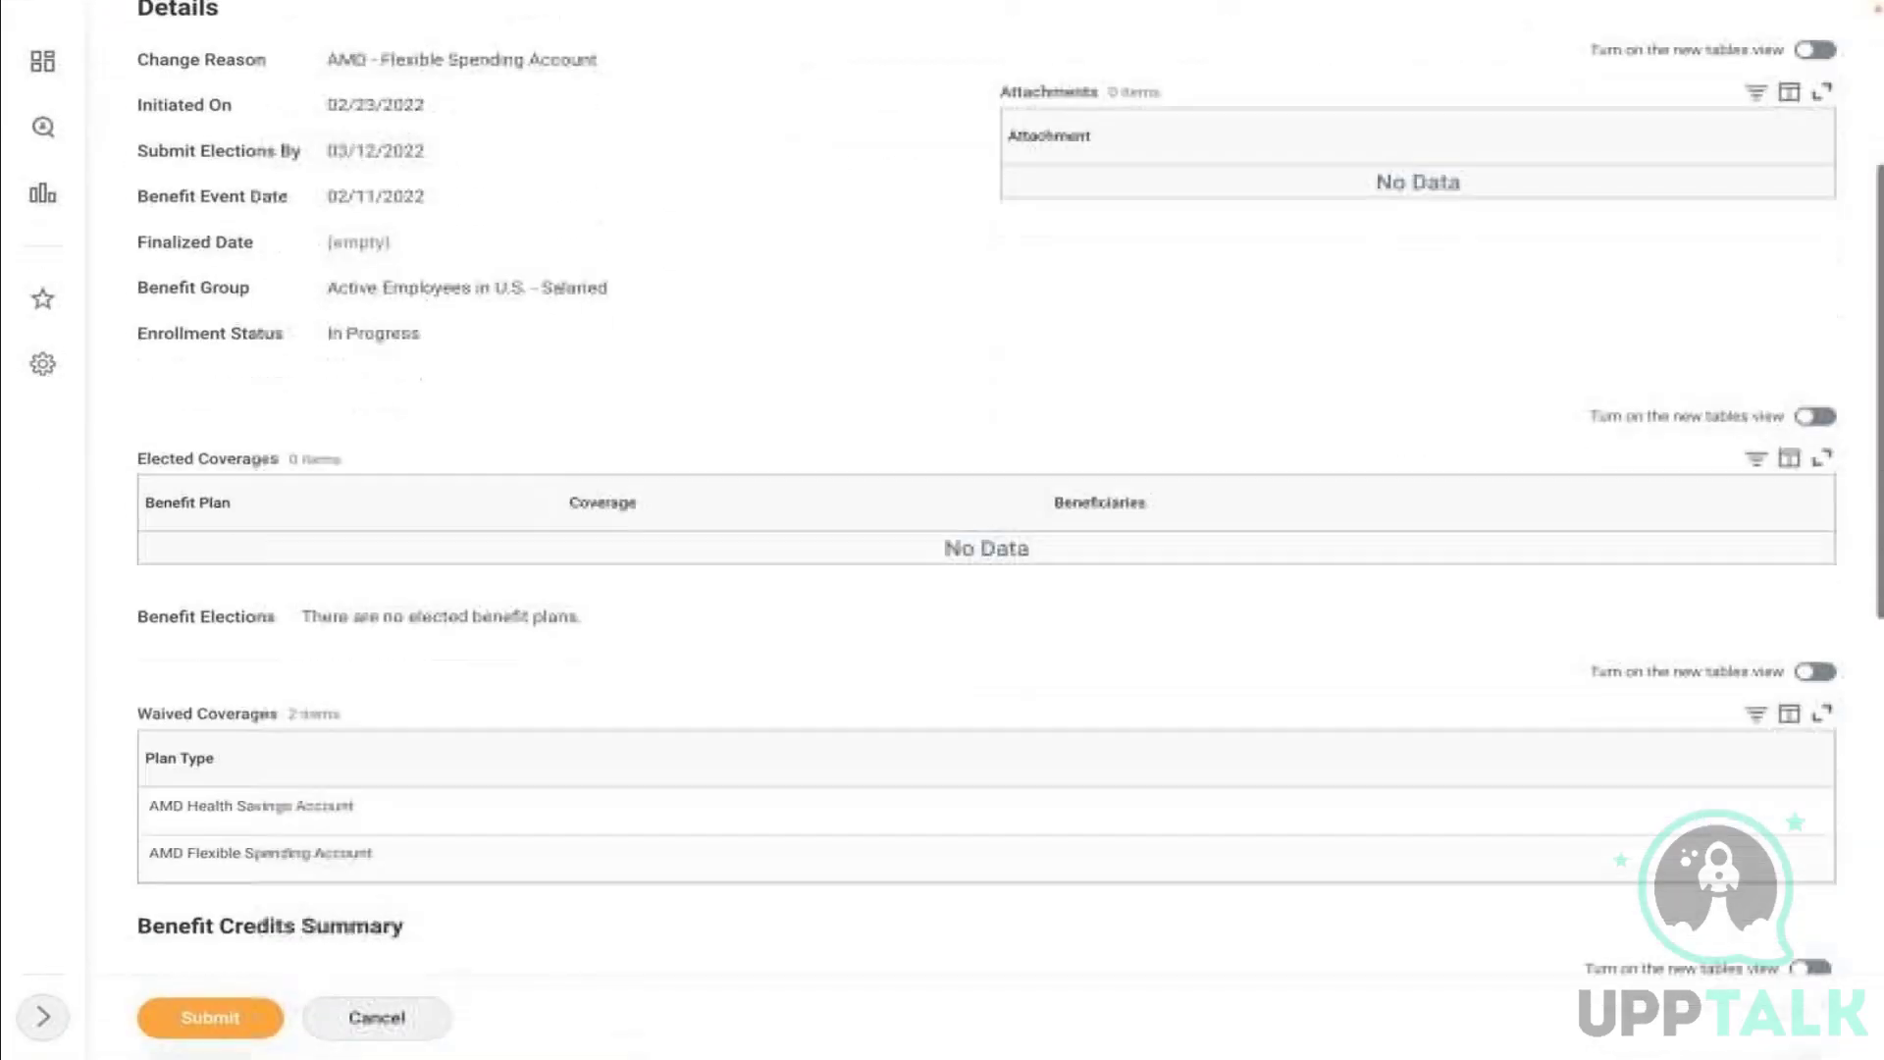
scroll(611, 685, "down", 8)
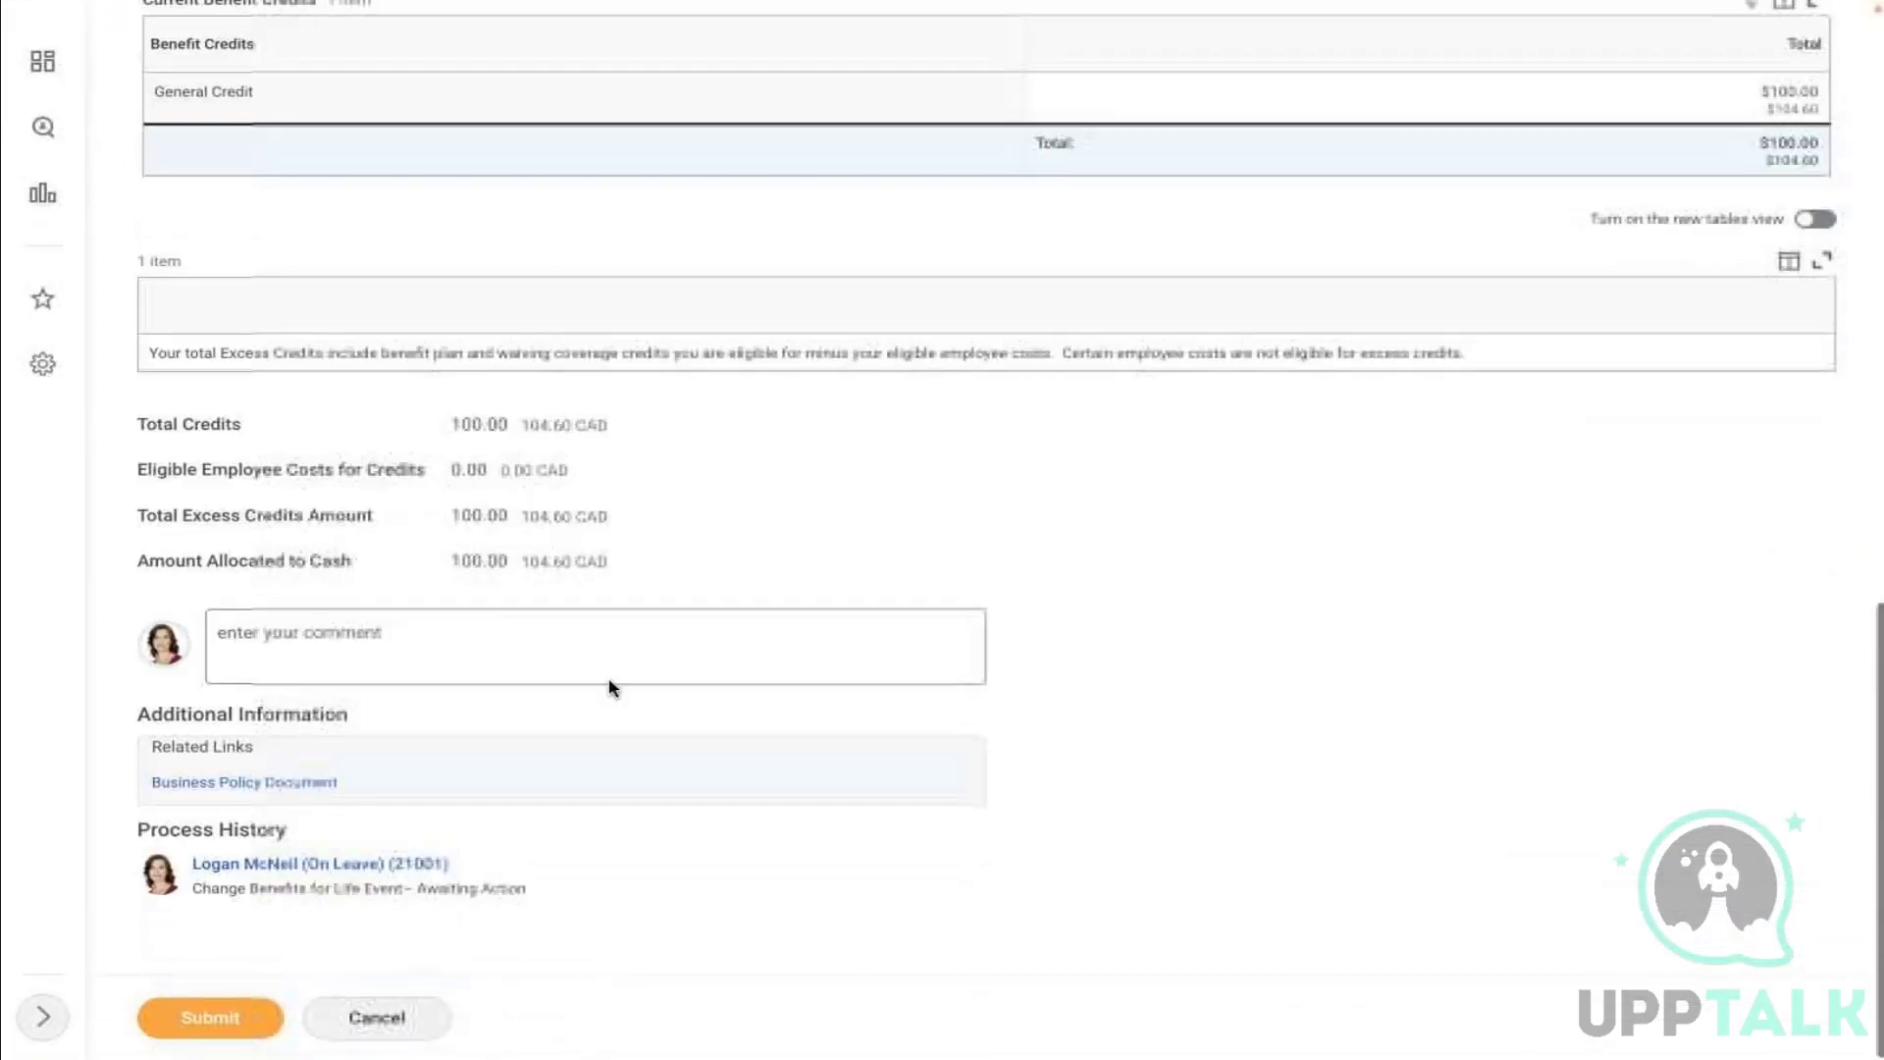
Enter the comment "Testing", submit the benefit change's cancellation and open the canceled event's details
left_click(564, 640)
type("Tets")
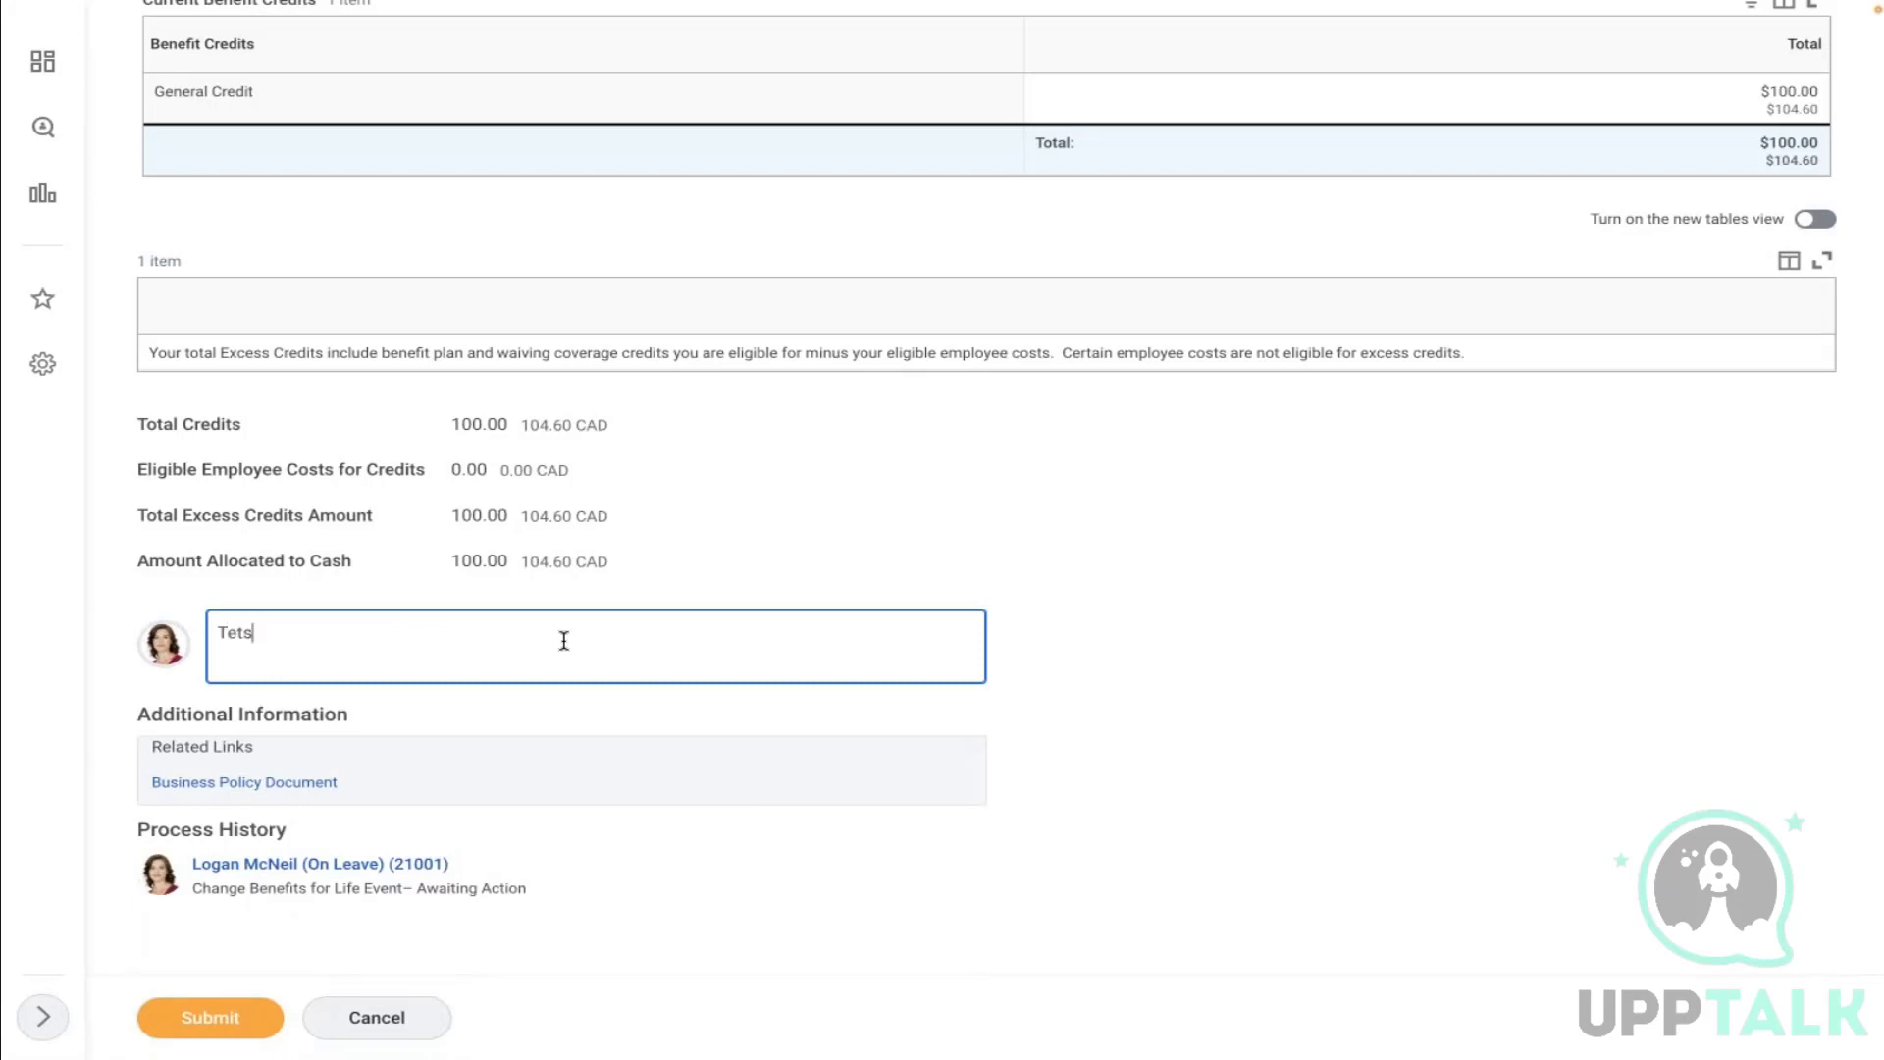
key("BackSpace")
type("st")
key("BackSpace")
key("BackSpace")
type("g")
left_click(206, 1018)
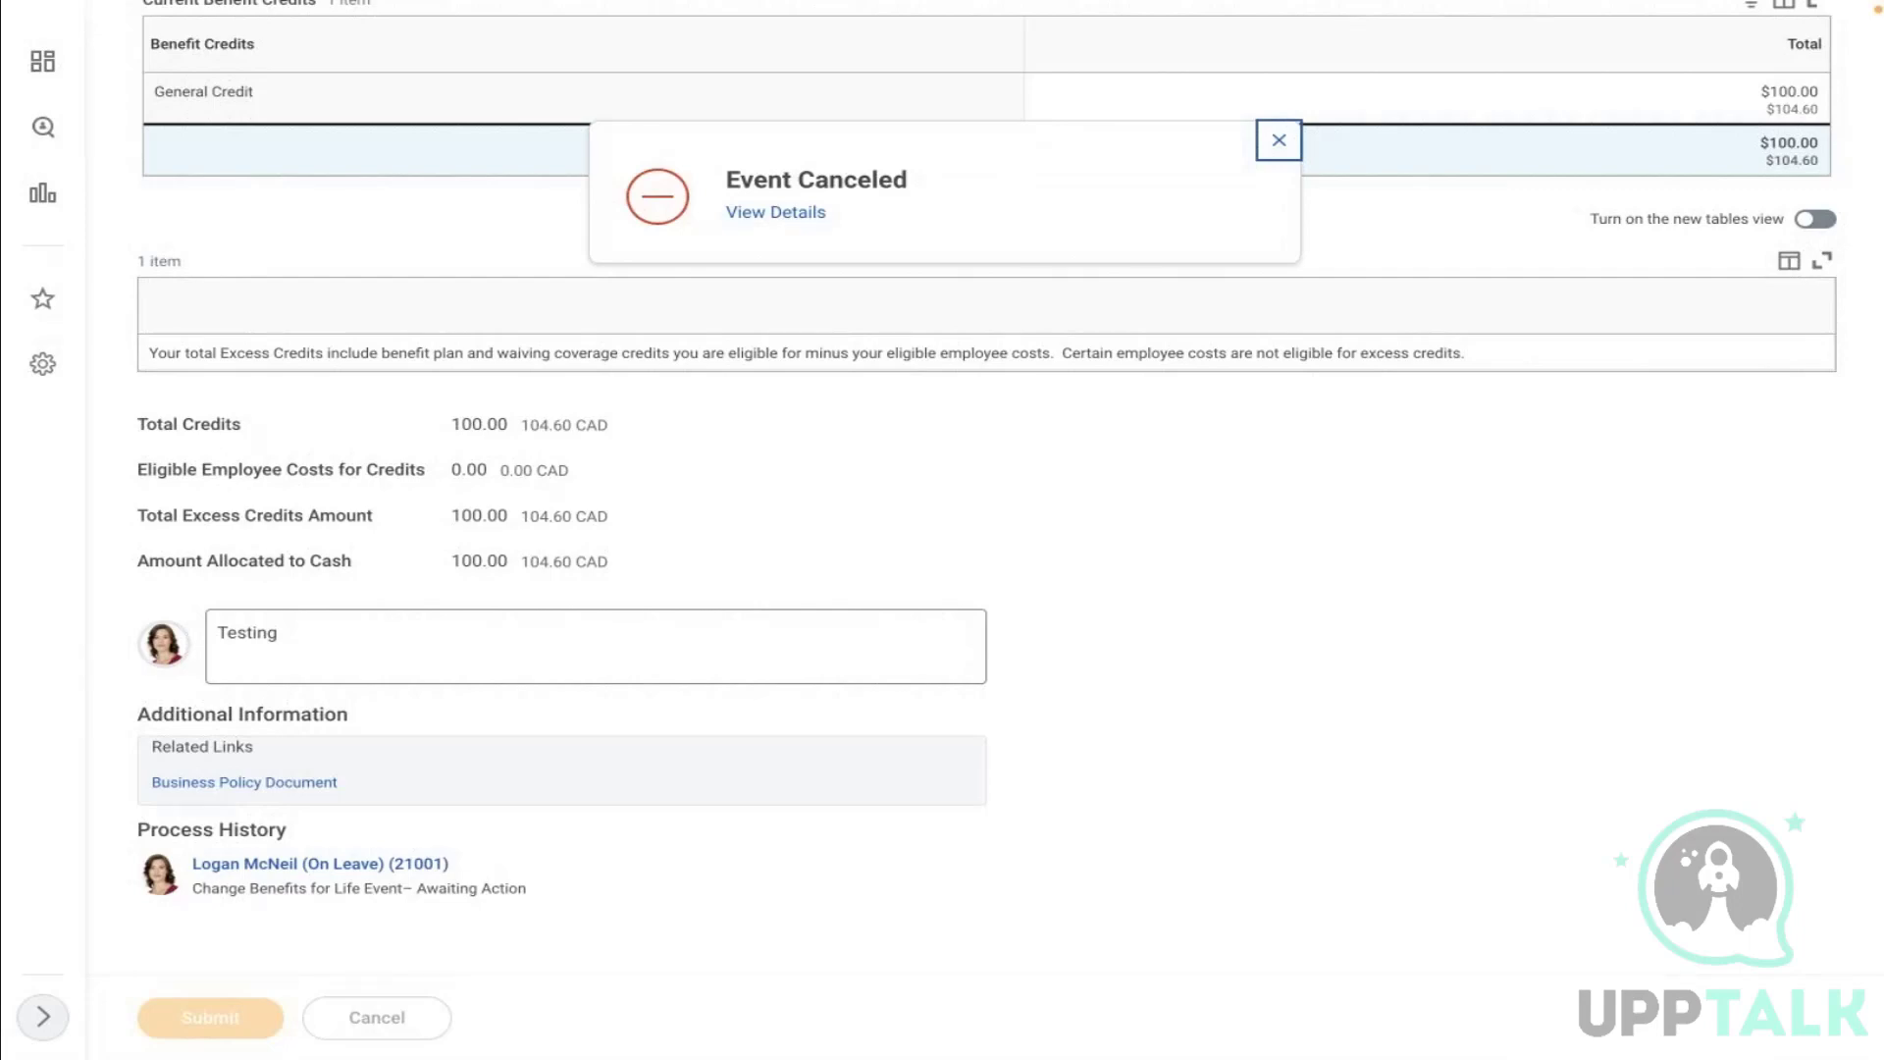
left_click(810, 218)
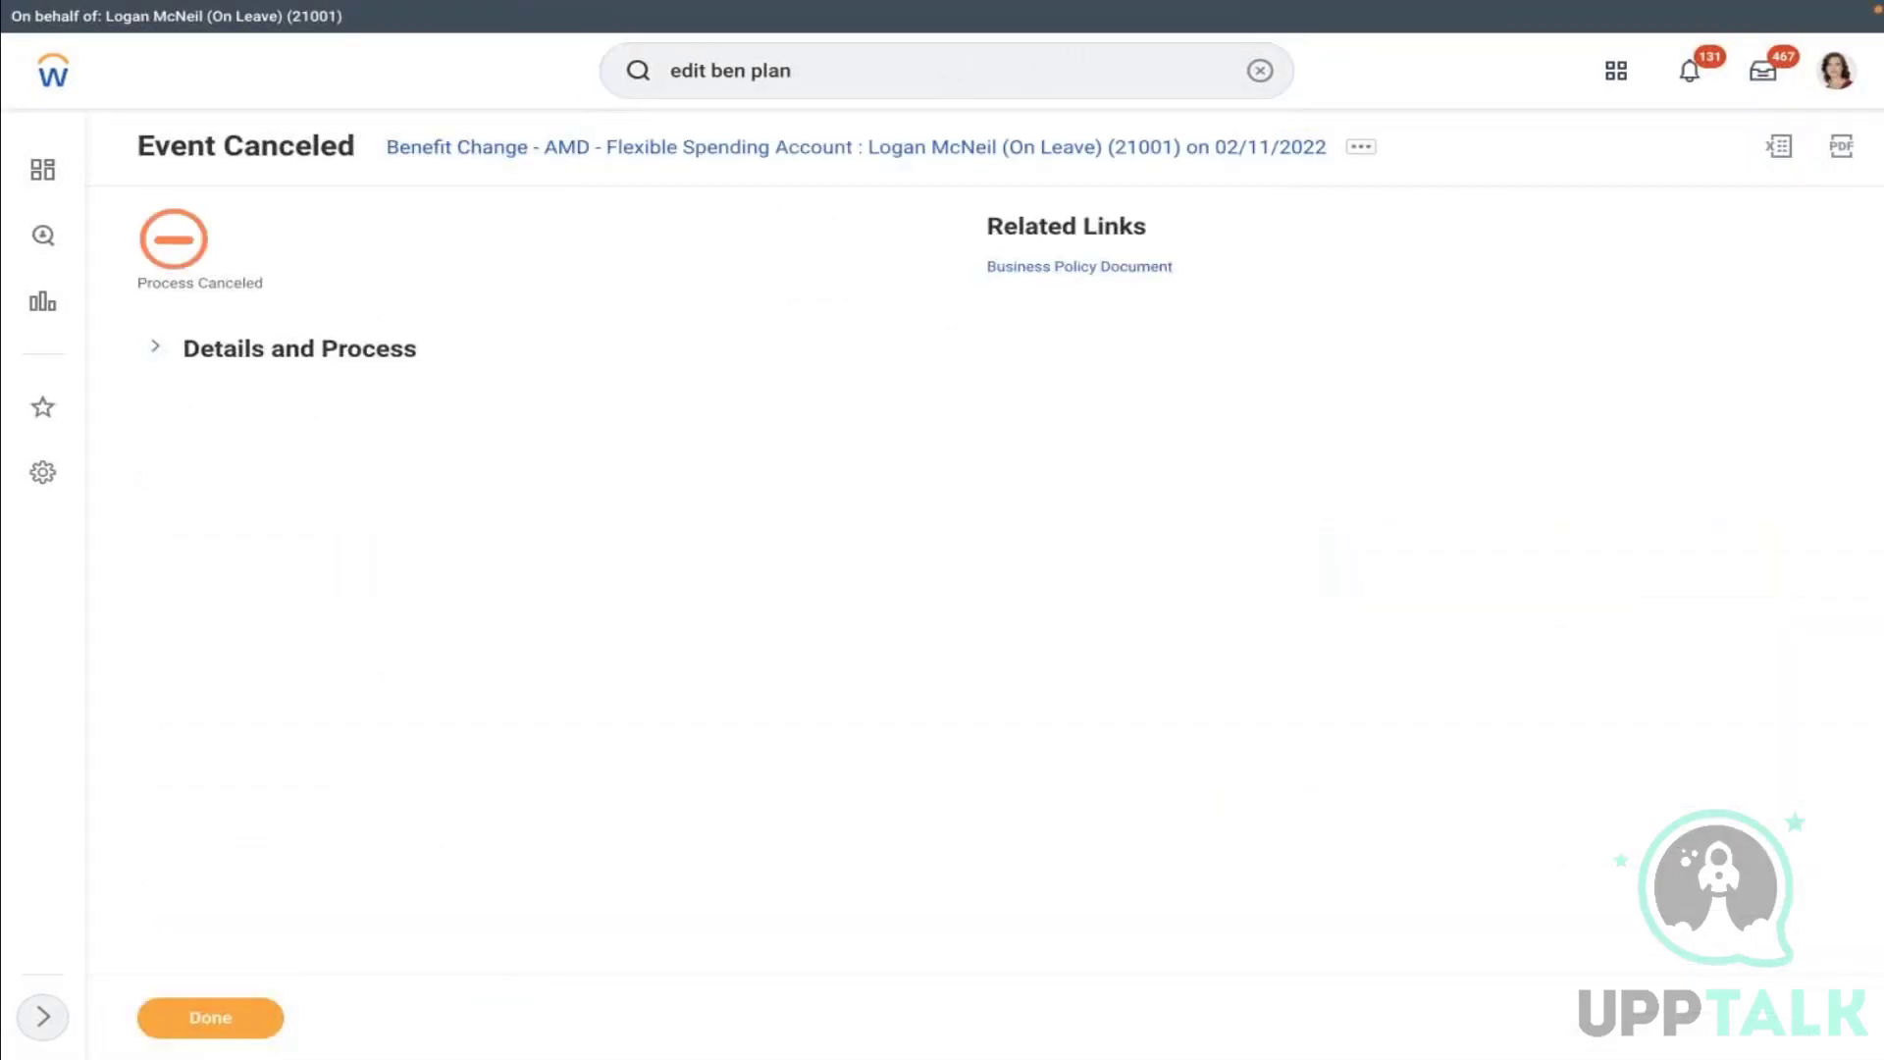
Reopen the Edit Benefit Plan task and select the AMD Flexible Spending Account - MET LIFE plan from the spending account plans
key("Return")
left_click(484, 309)
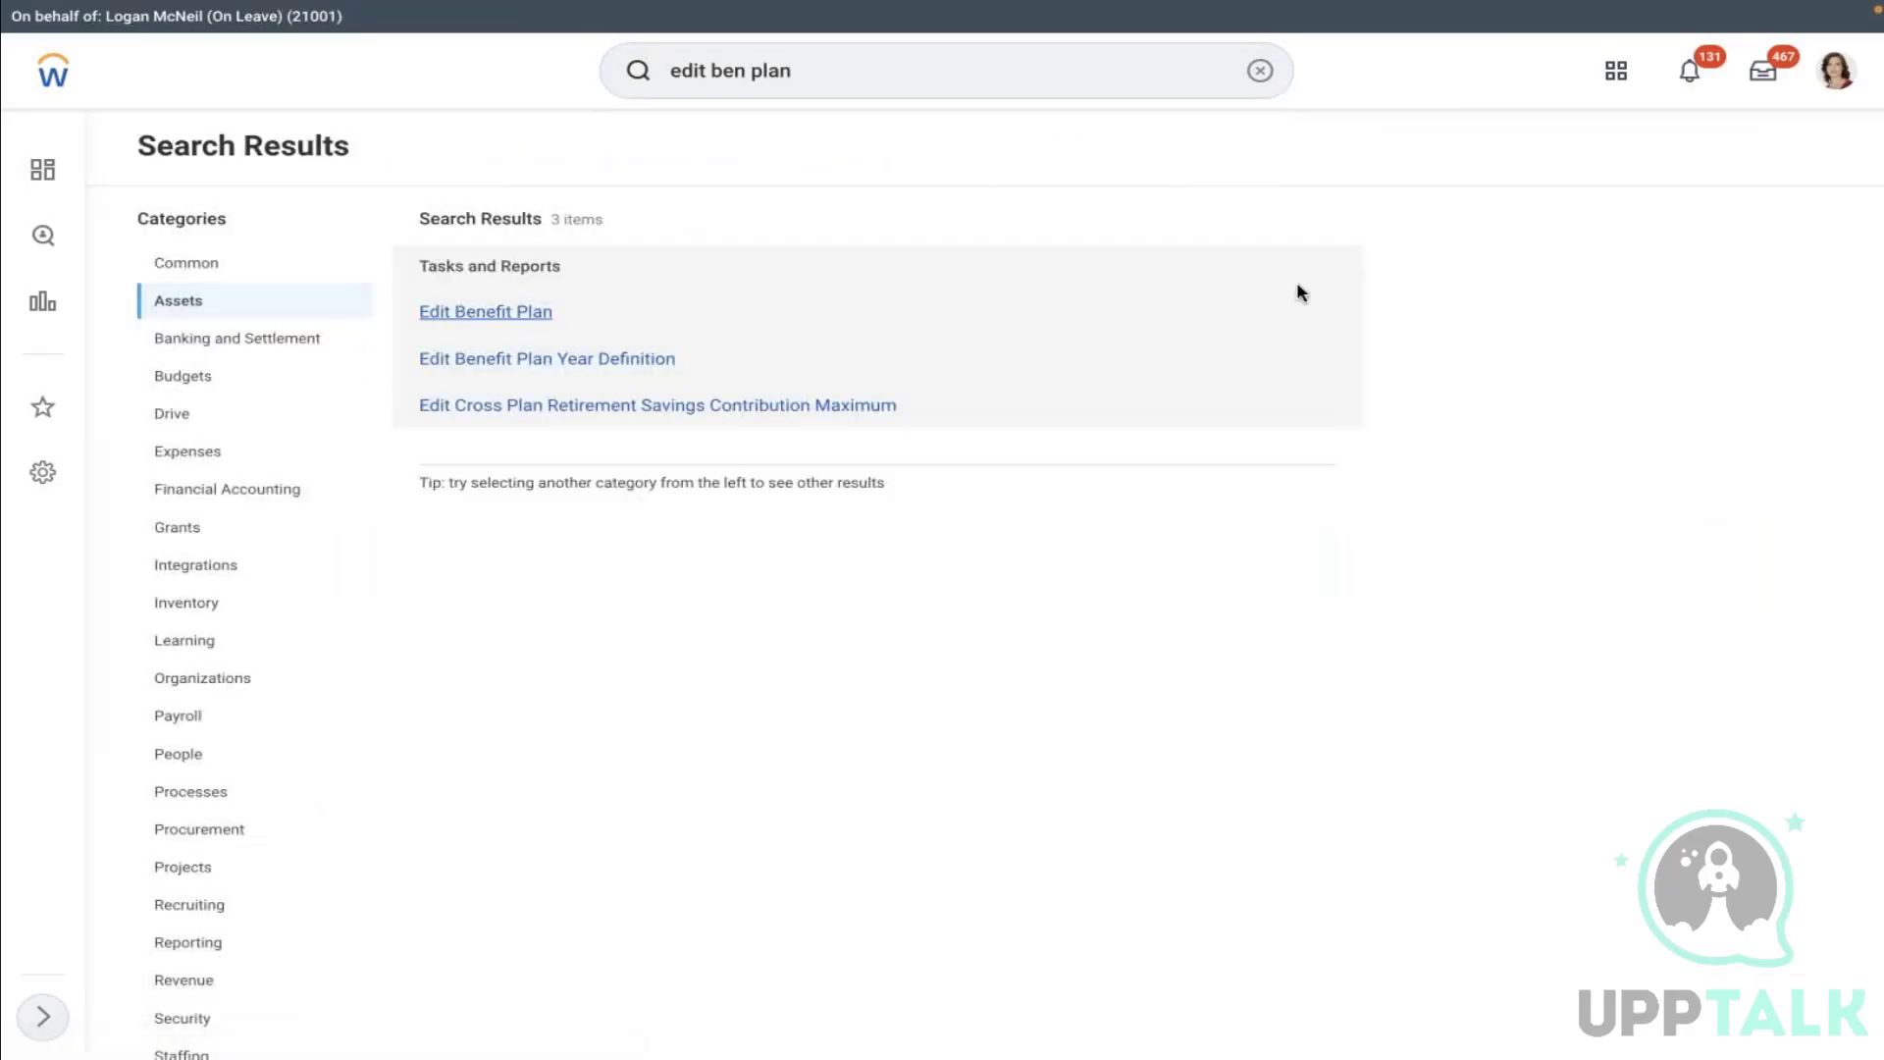
left_click(784, 291)
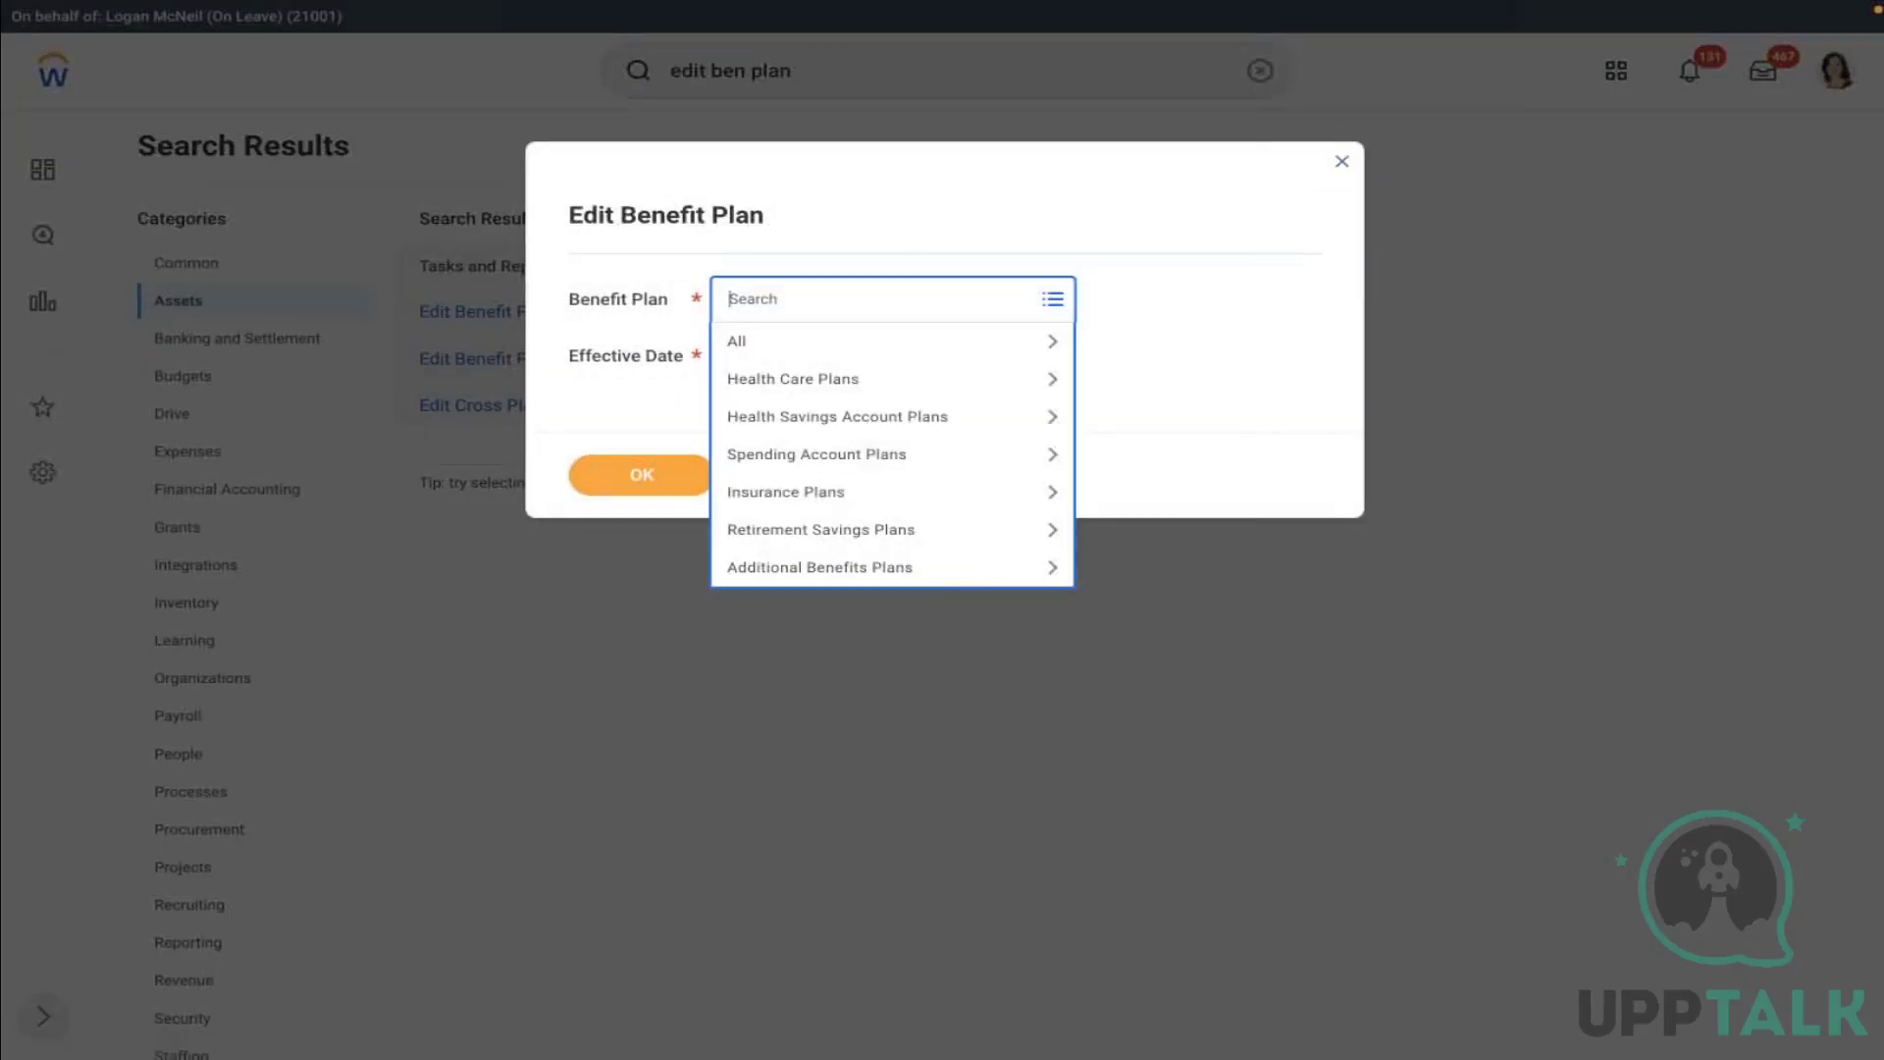
left_click(765, 458)
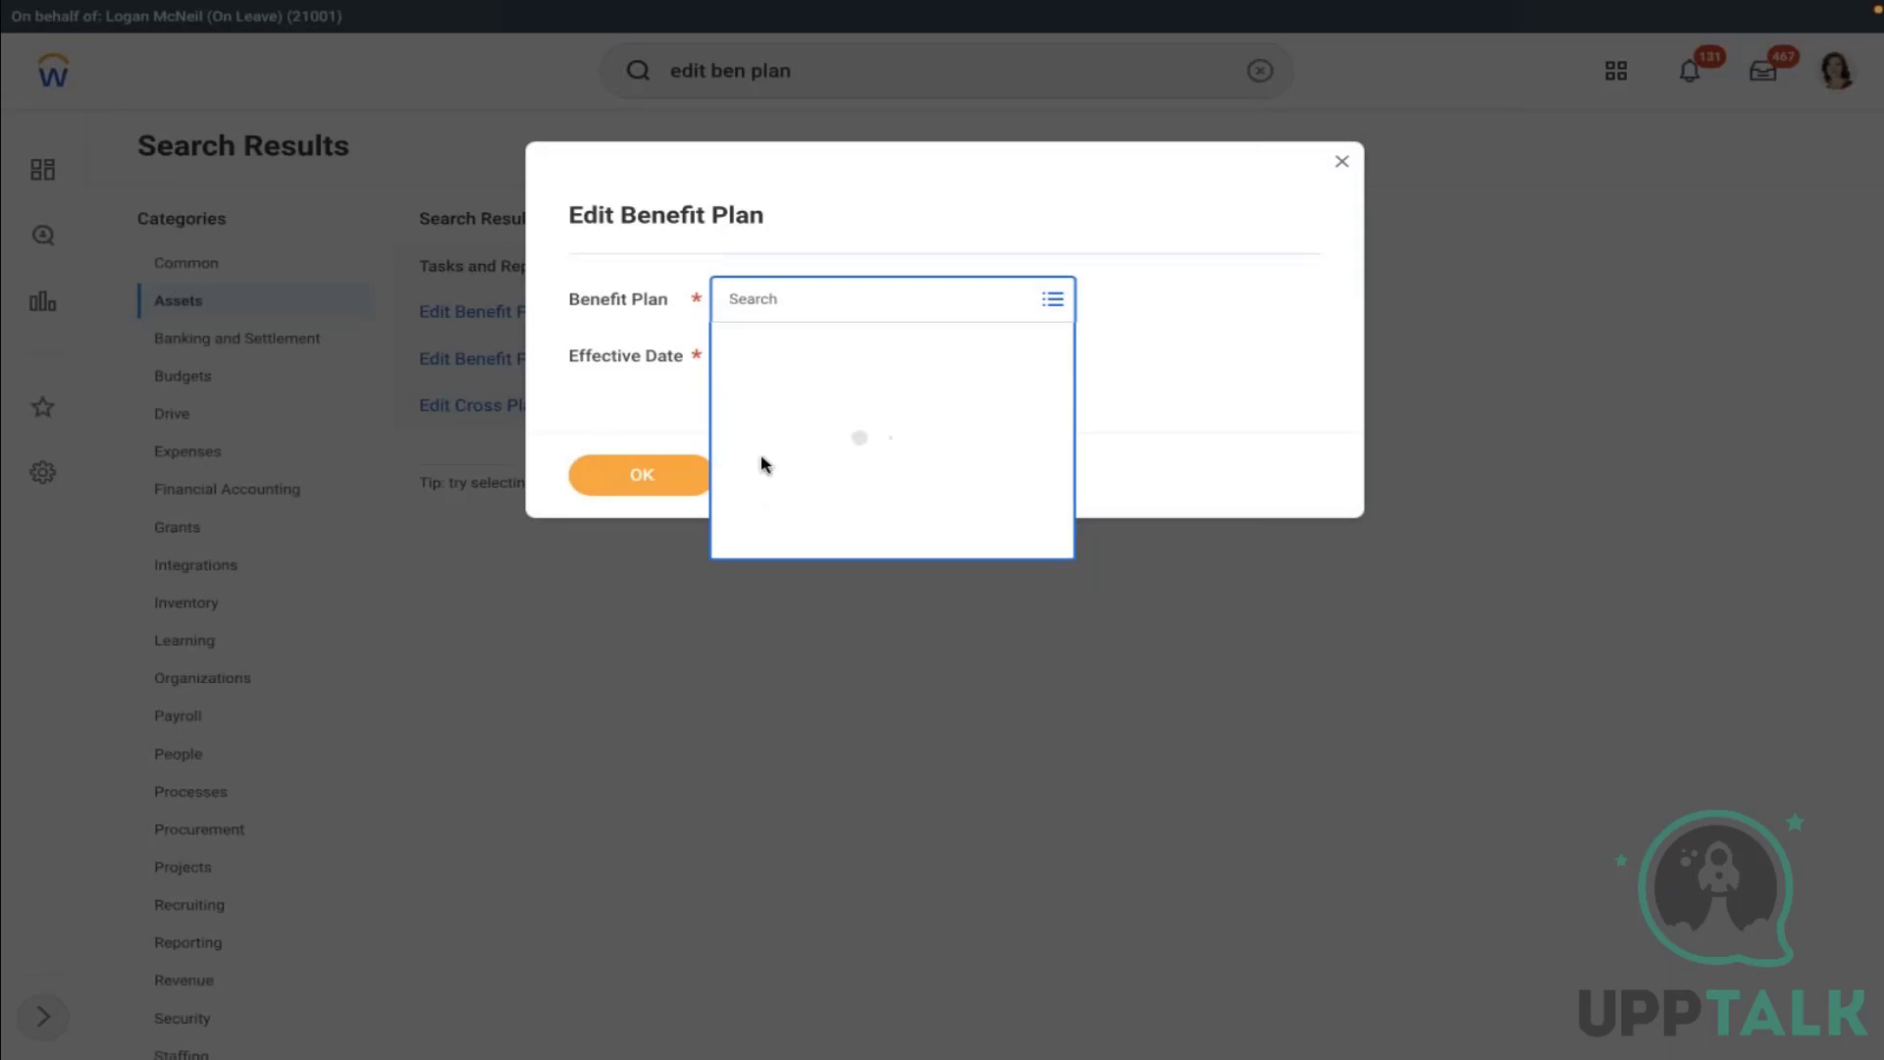
left_click(877, 417)
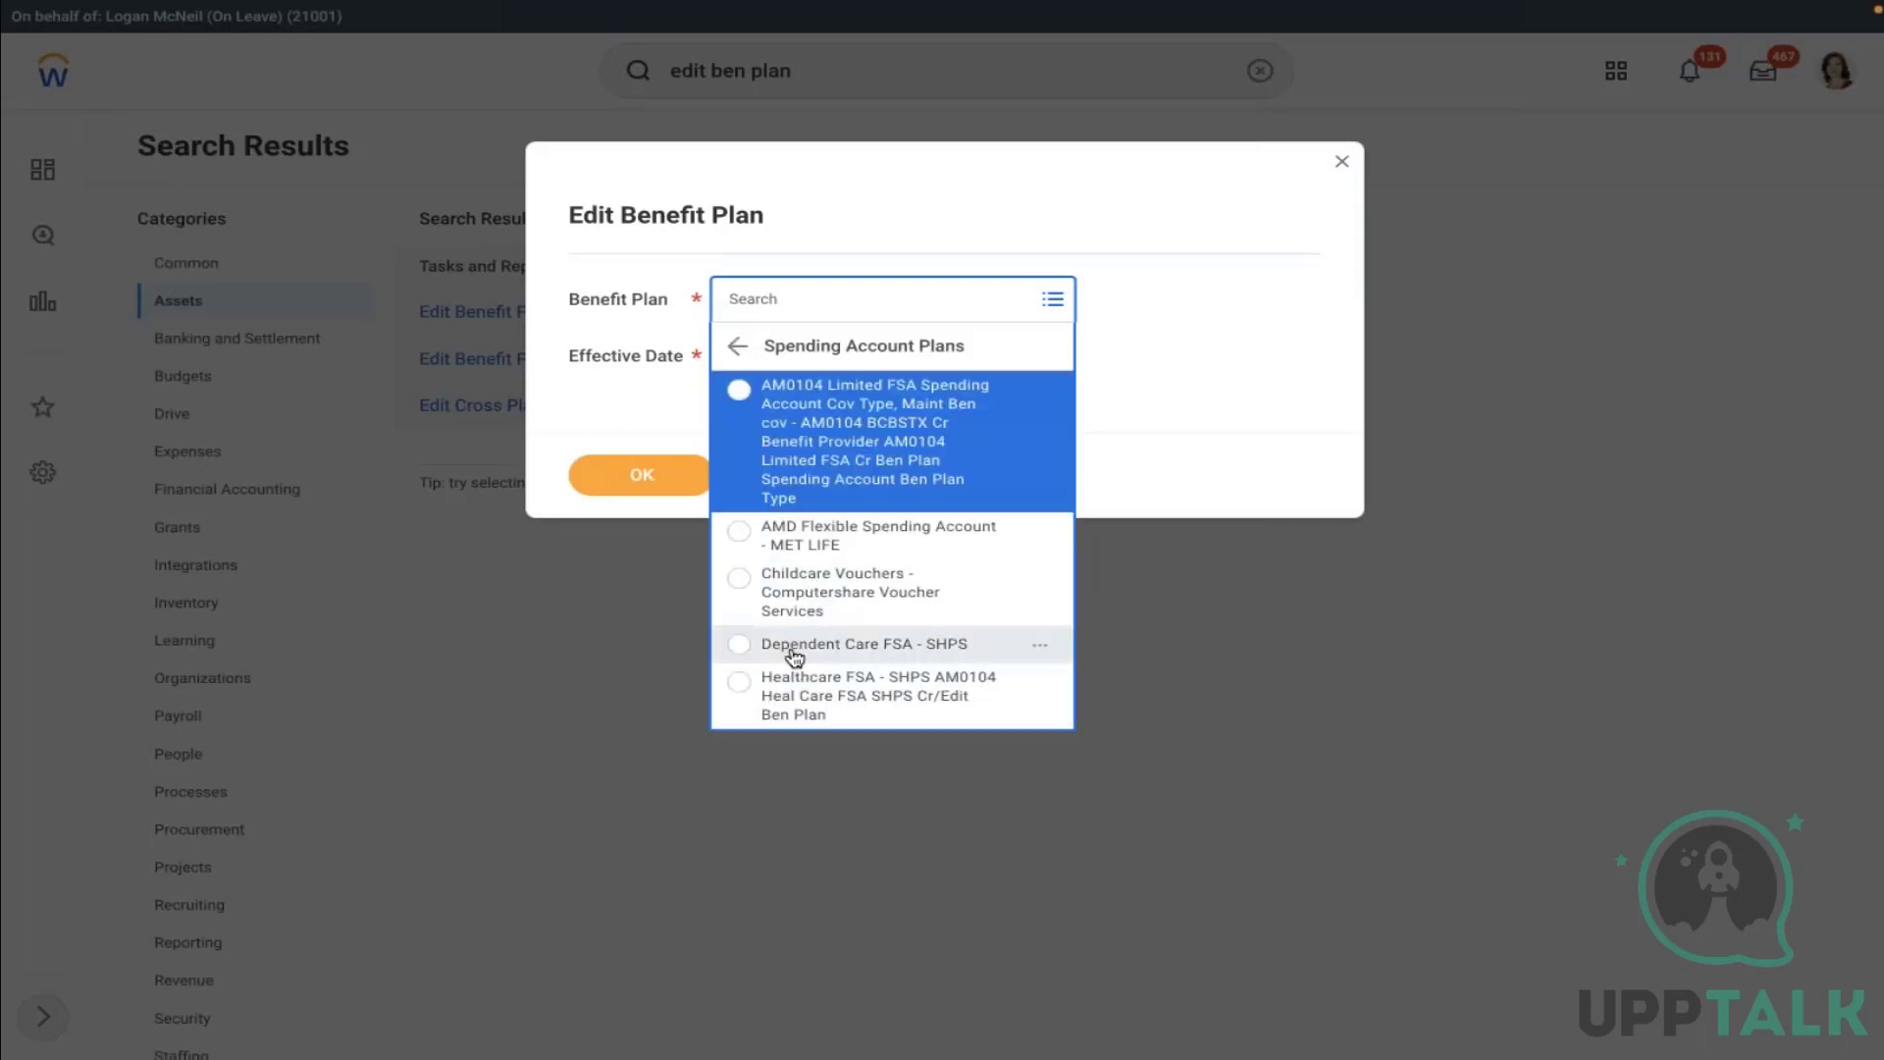
left_click(795, 535)
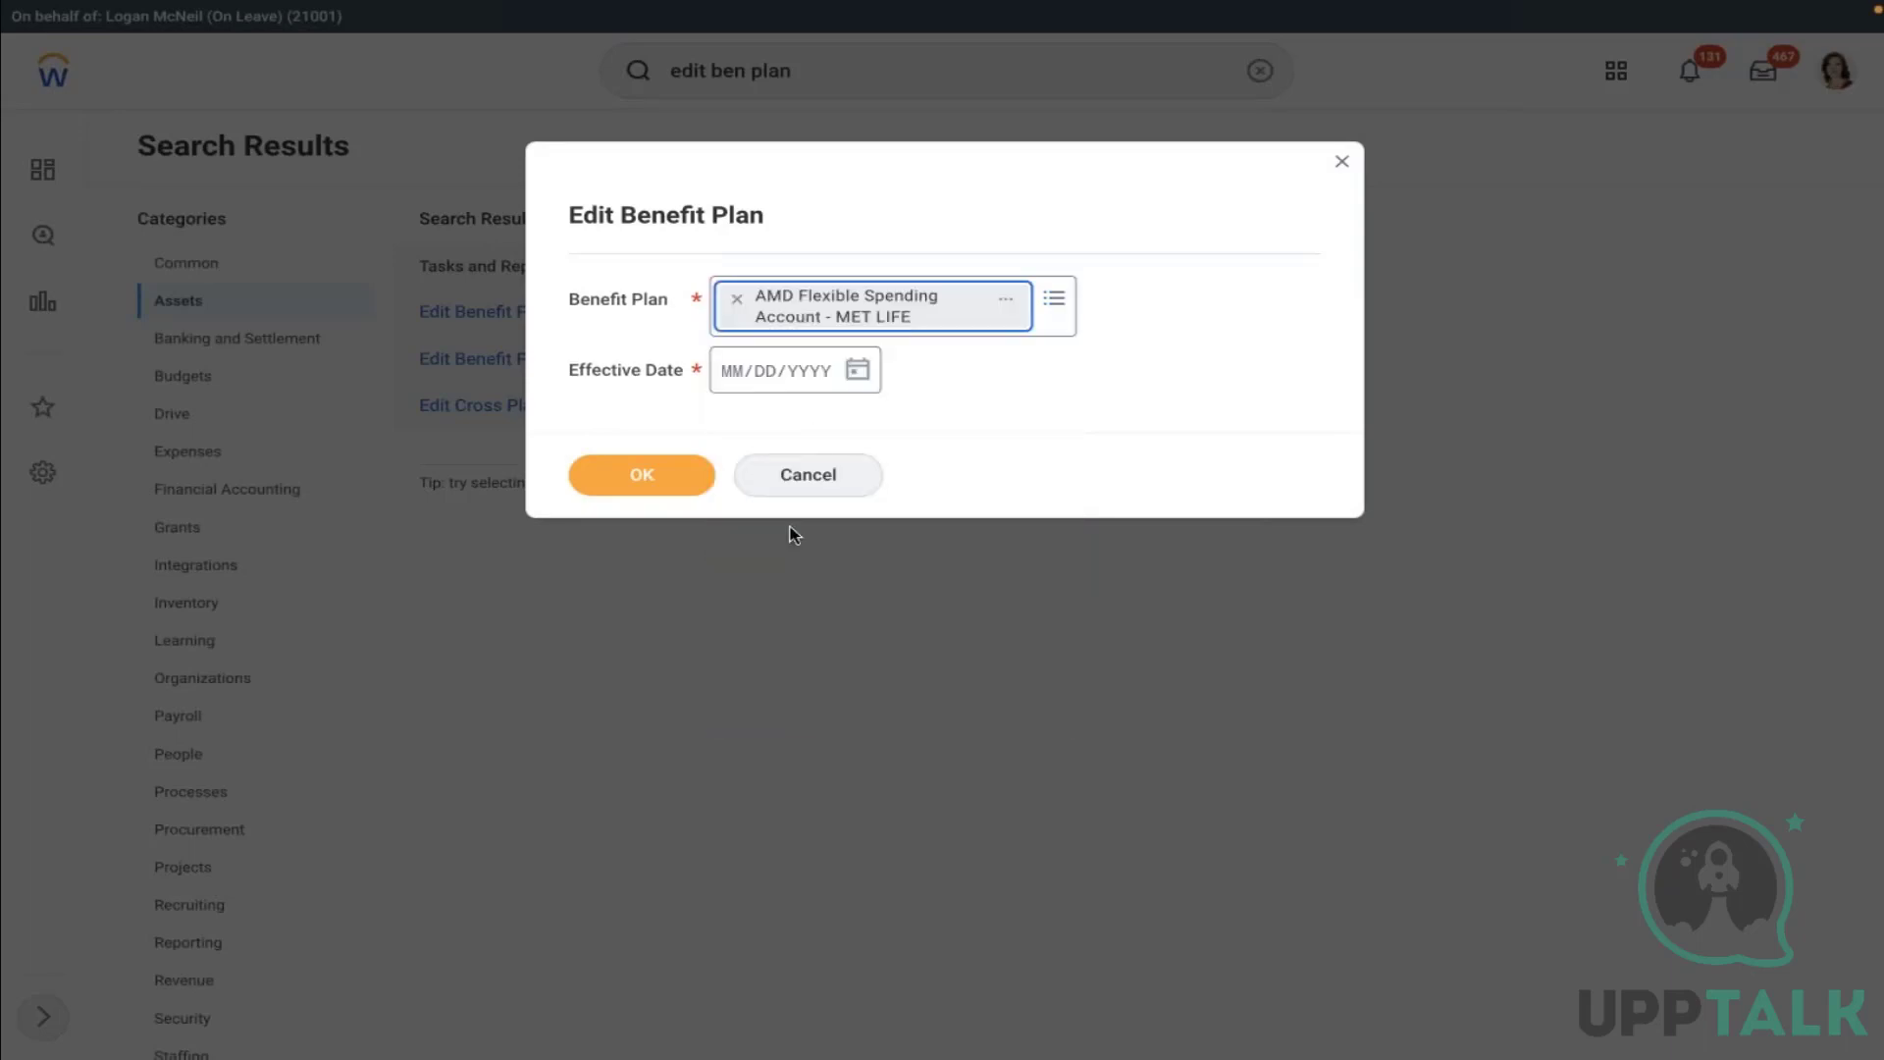
Open the selected plan with effective date 01/01/2022, check its plan costs and submit the plan
left_click(857, 371)
left_click(909, 359)
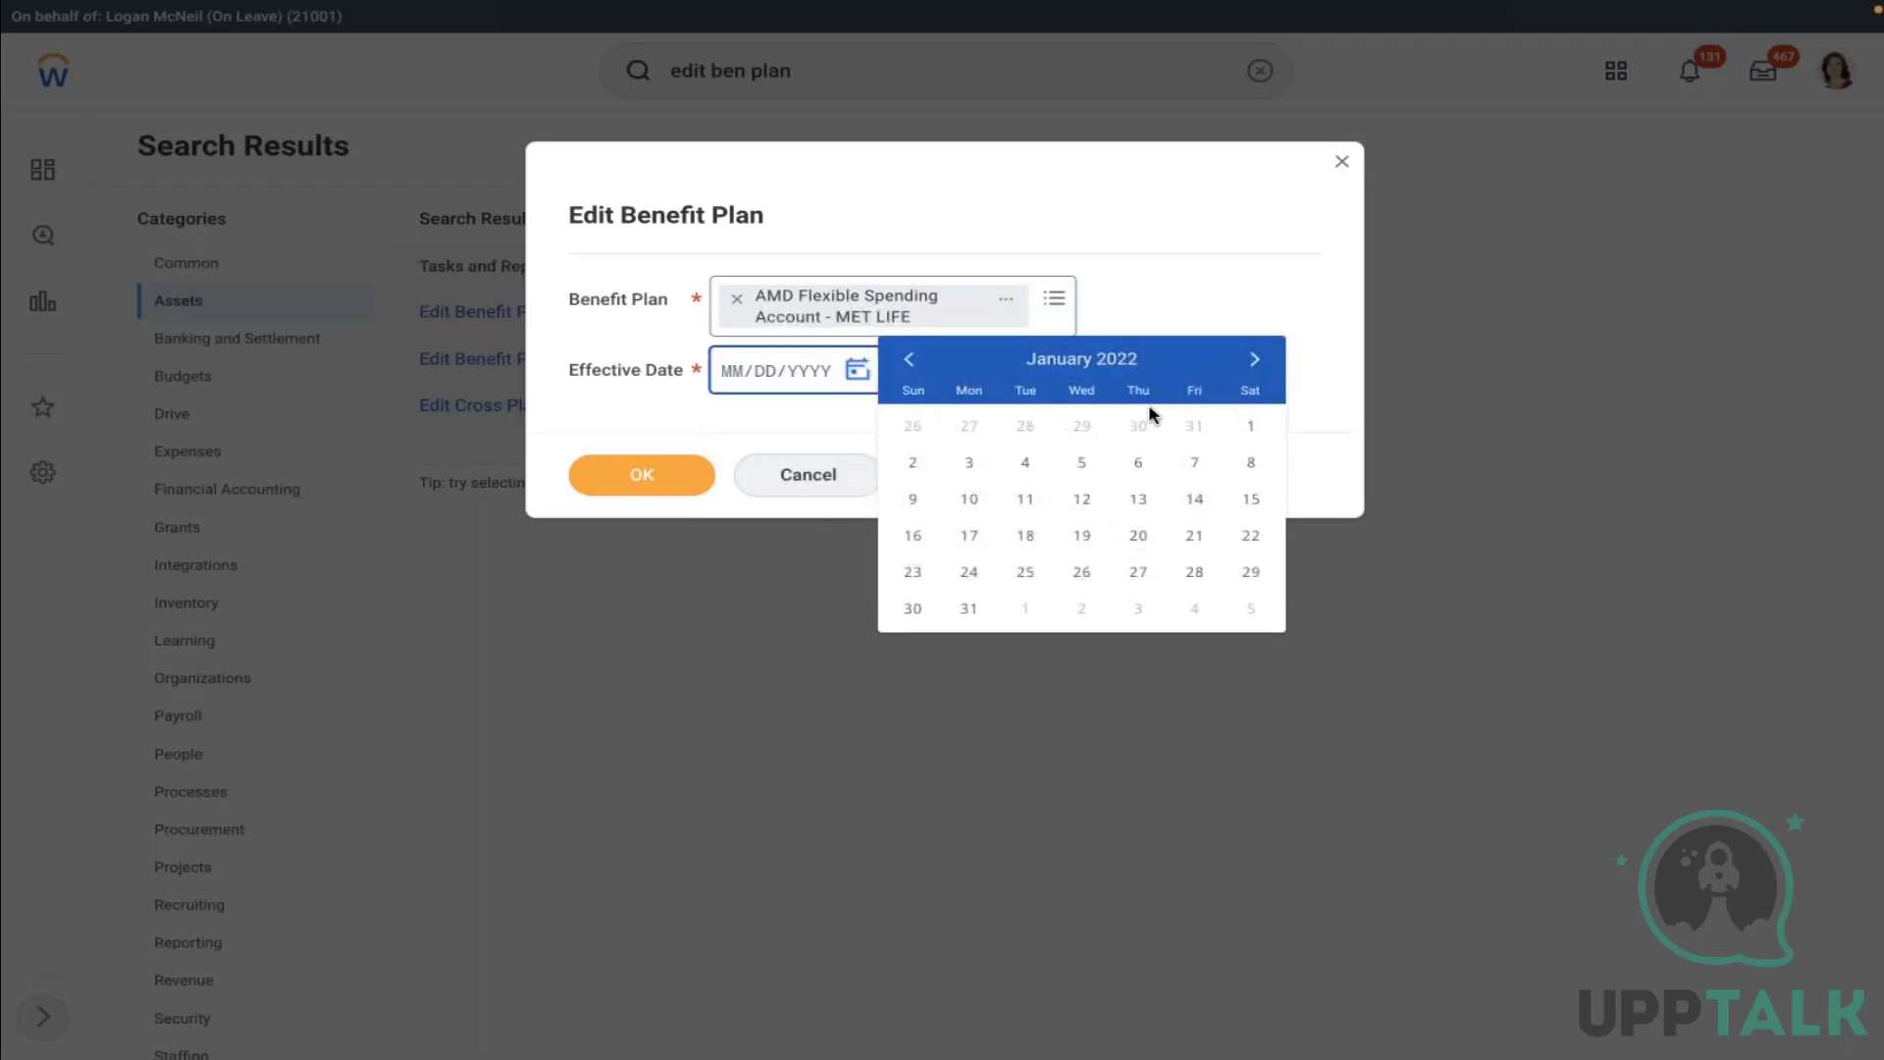
left_click(1251, 425)
left_click(653, 481)
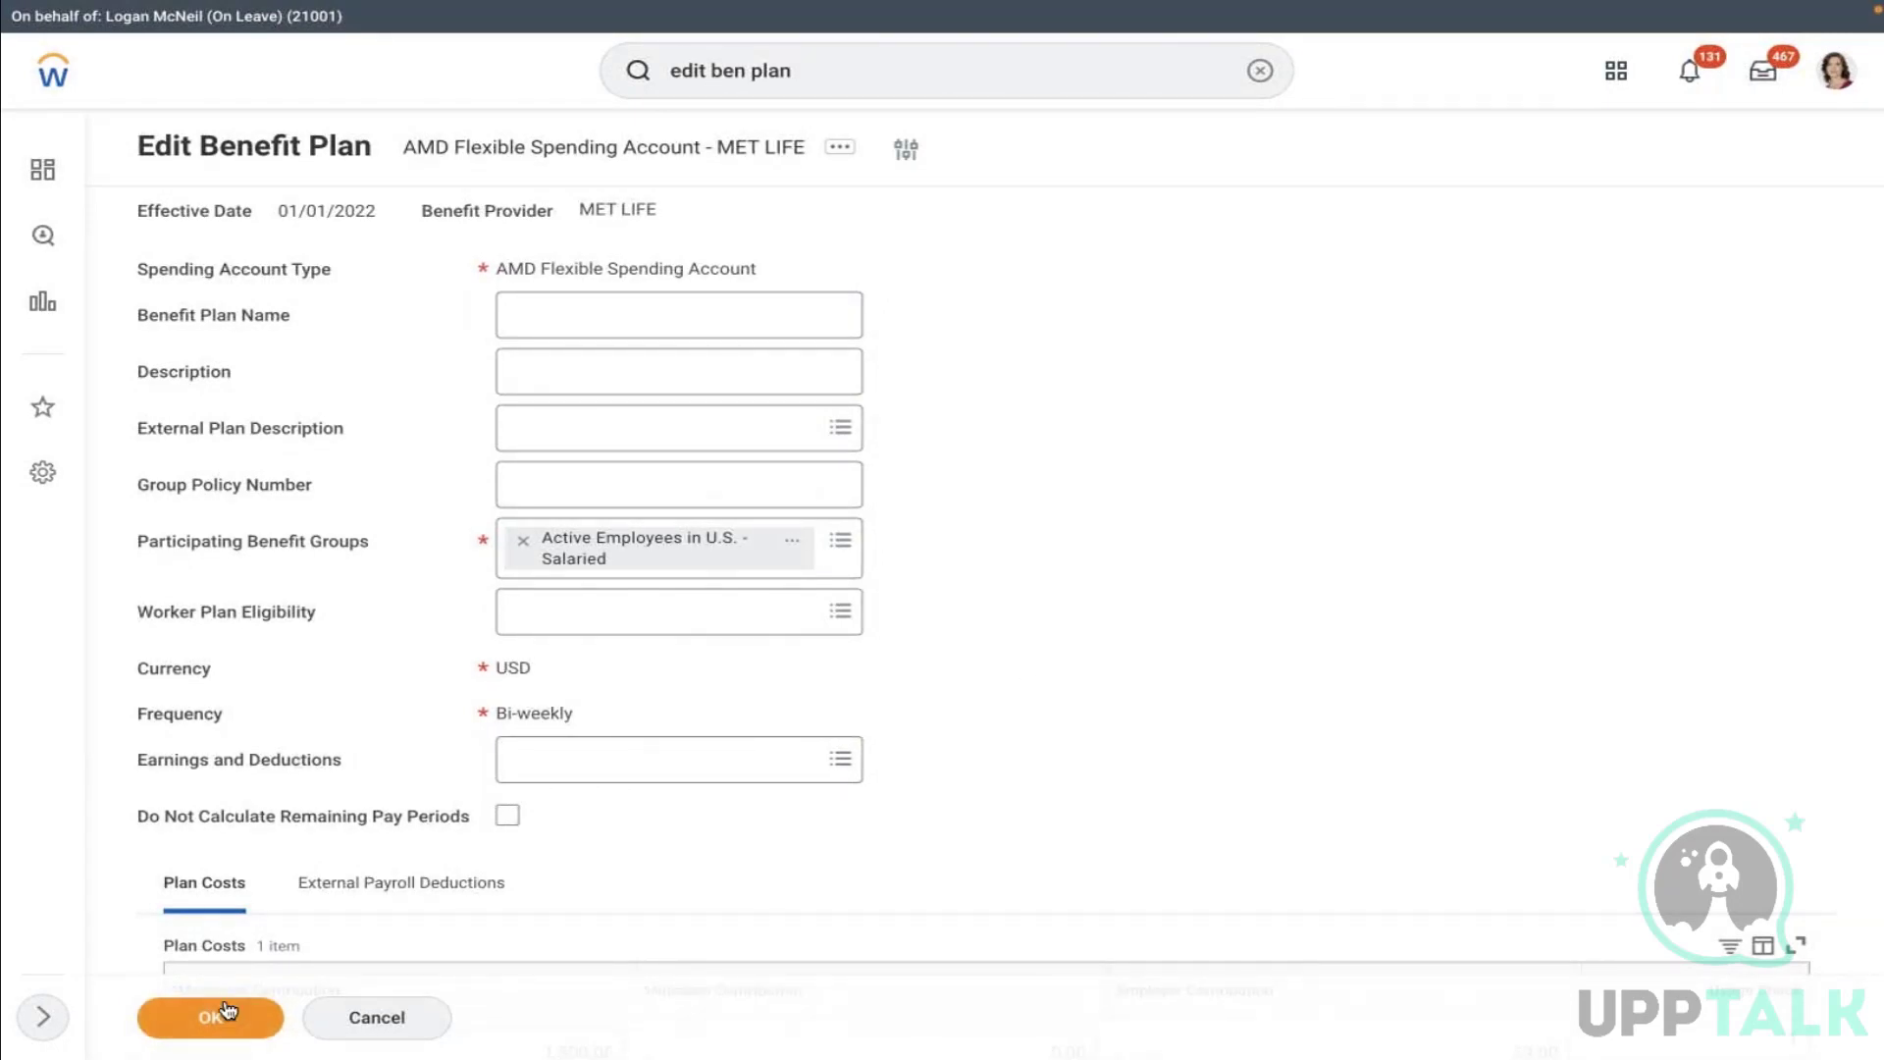
scroll(1022, 668, "down", 2)
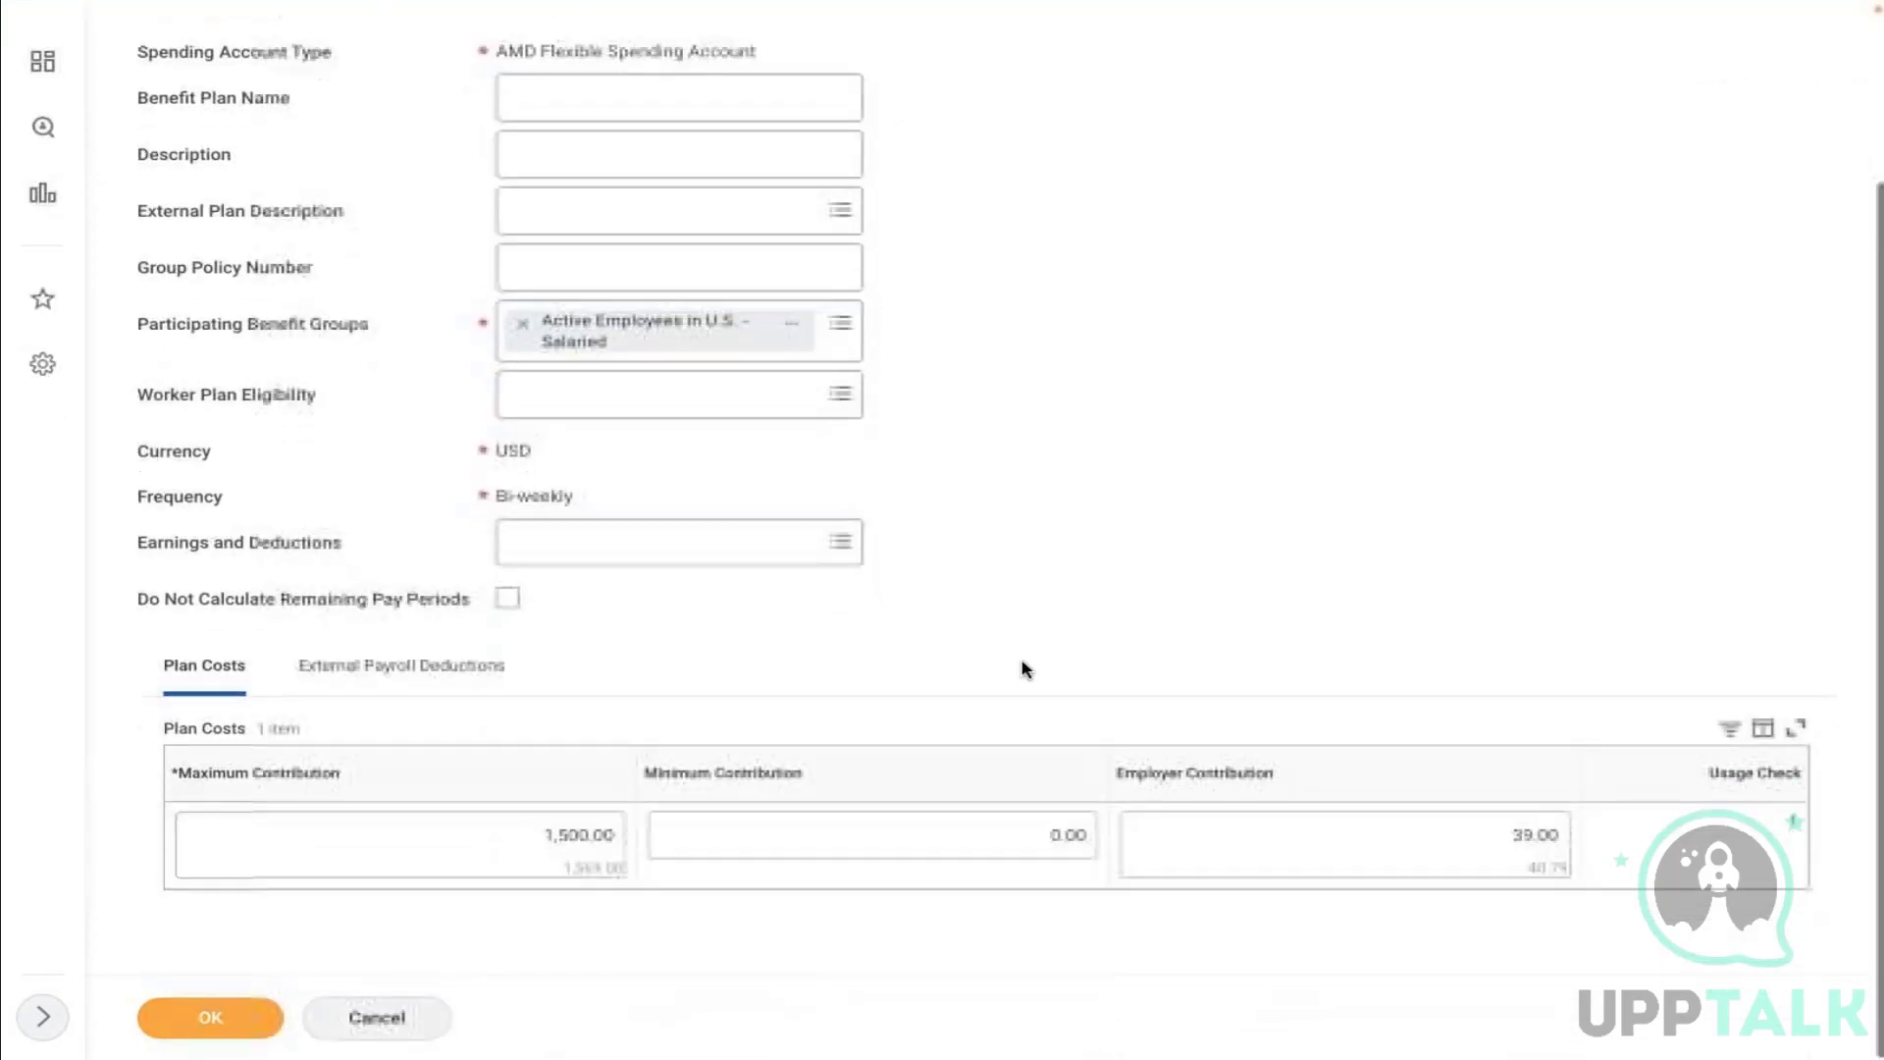
left_click(224, 1024)
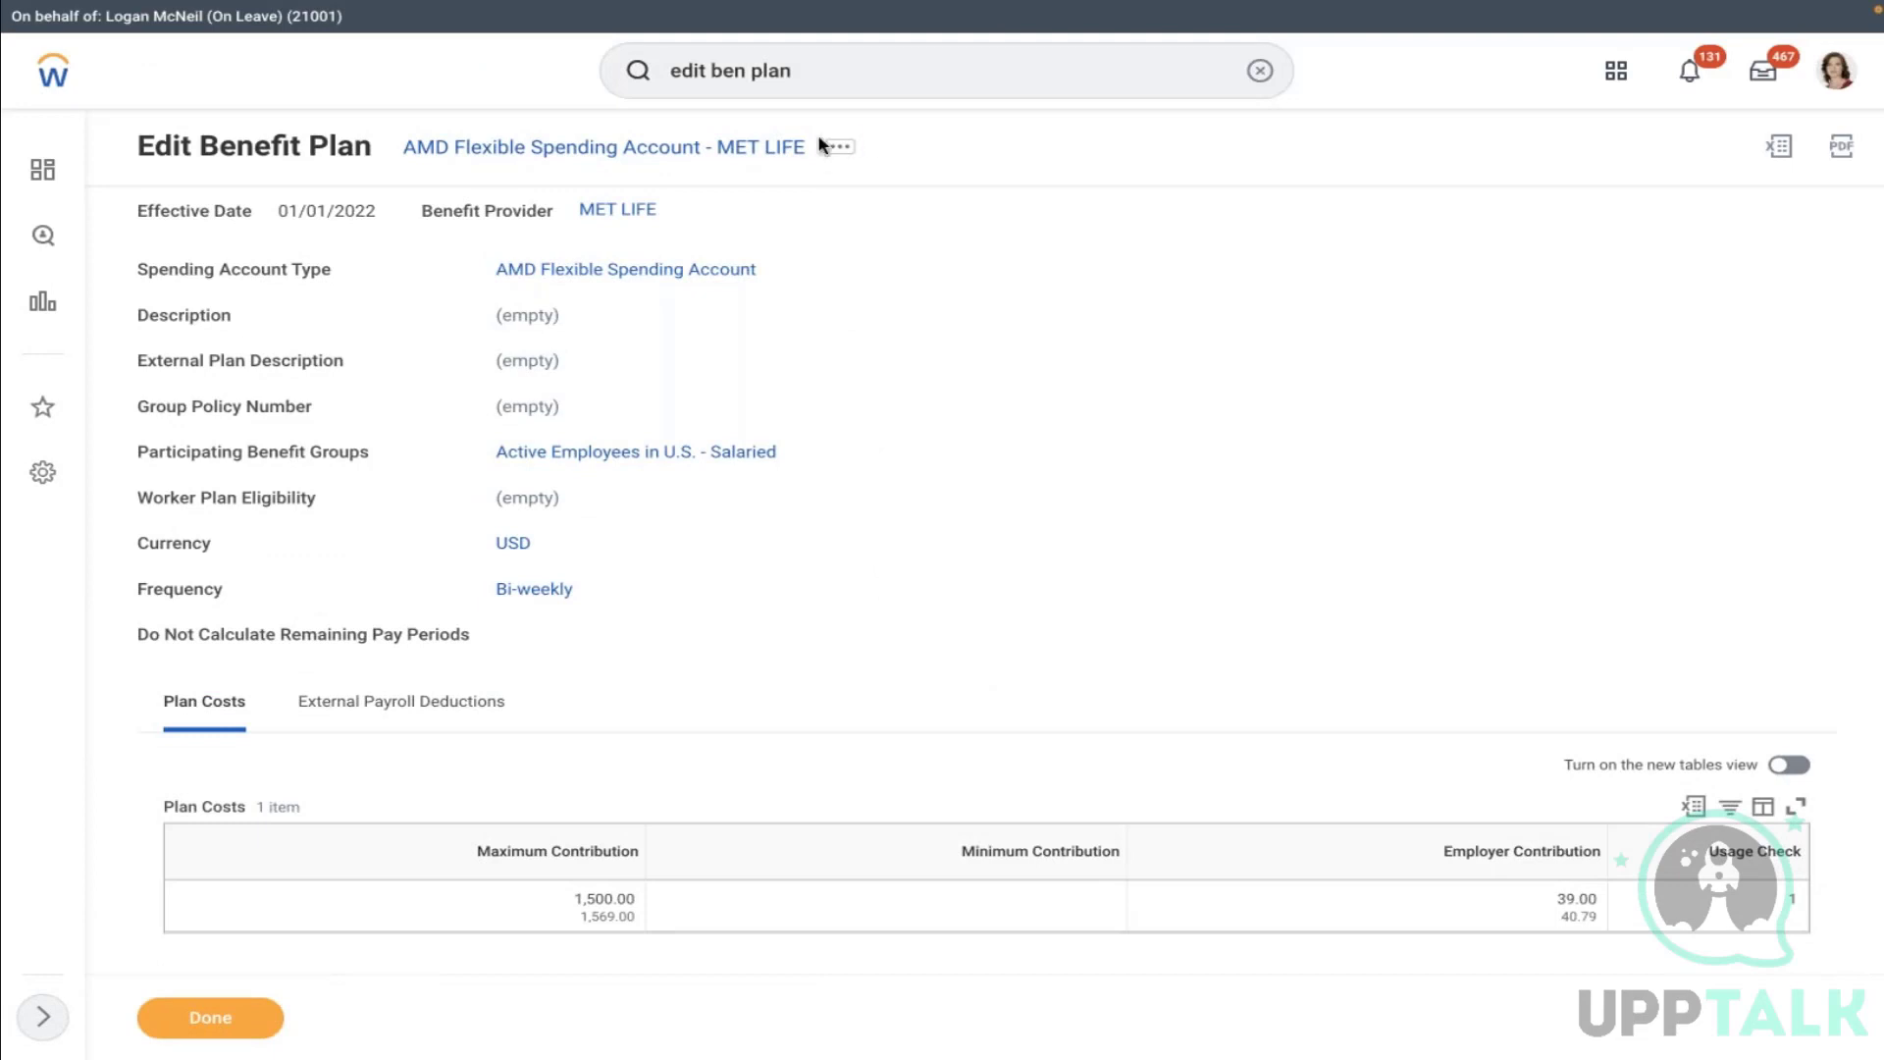
From the plan's related actions, open the AMD Flexible Spending Account - MET LIFE spending account plan for editing, effective 01/01/2022
left_click(839, 147)
mouse_move(999, 257)
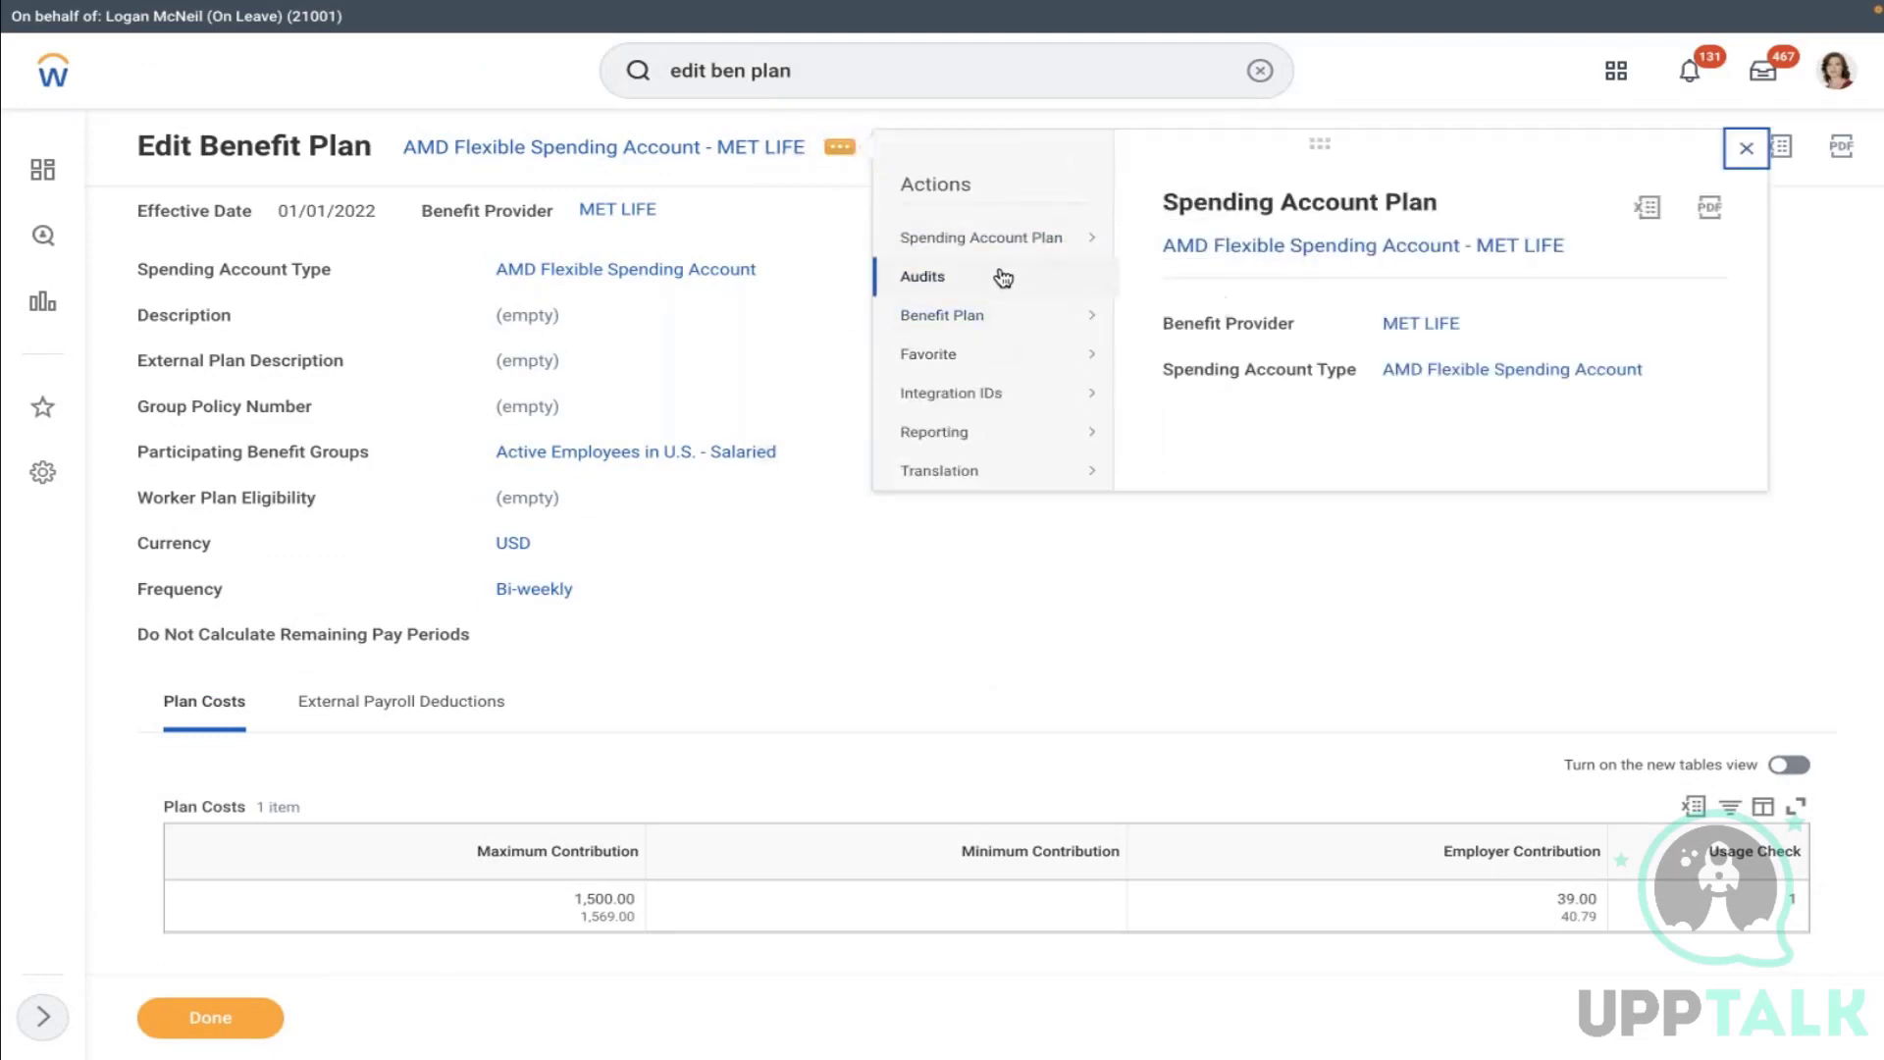
mouse_move(1006, 399)
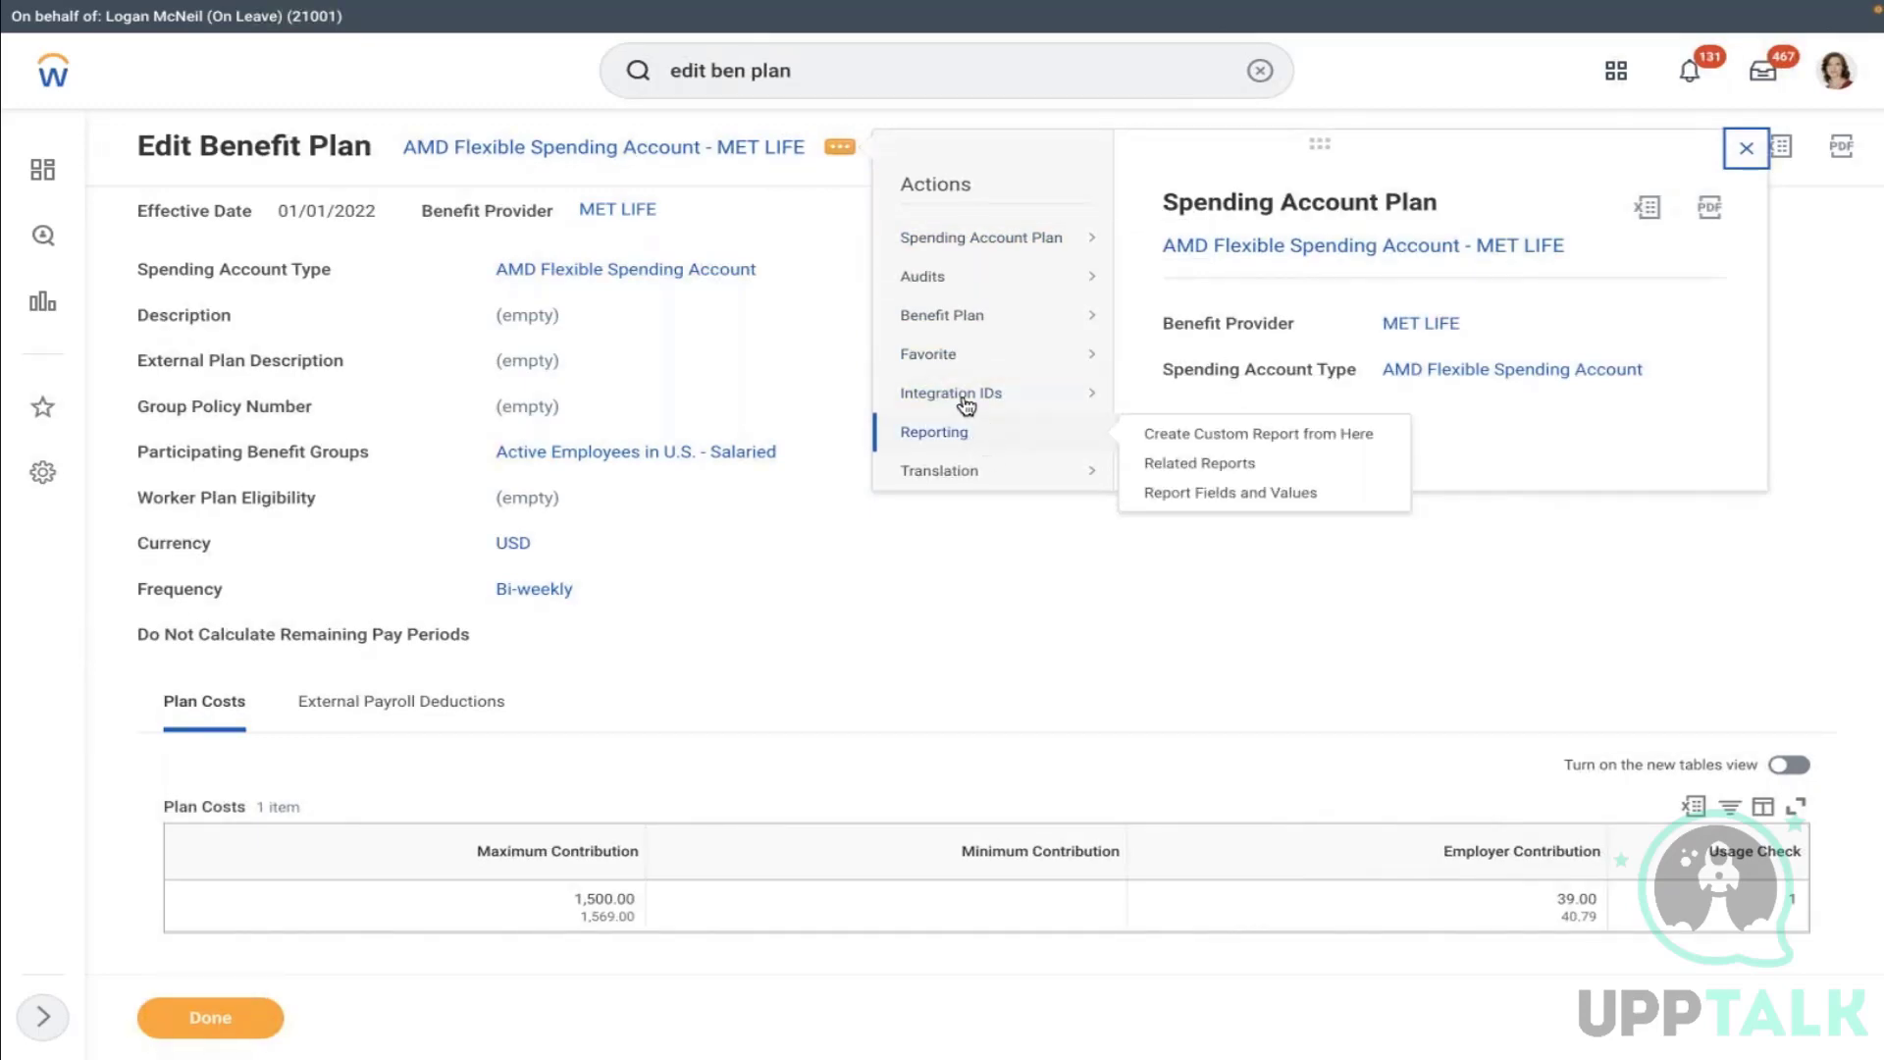
mouse_move(1032, 354)
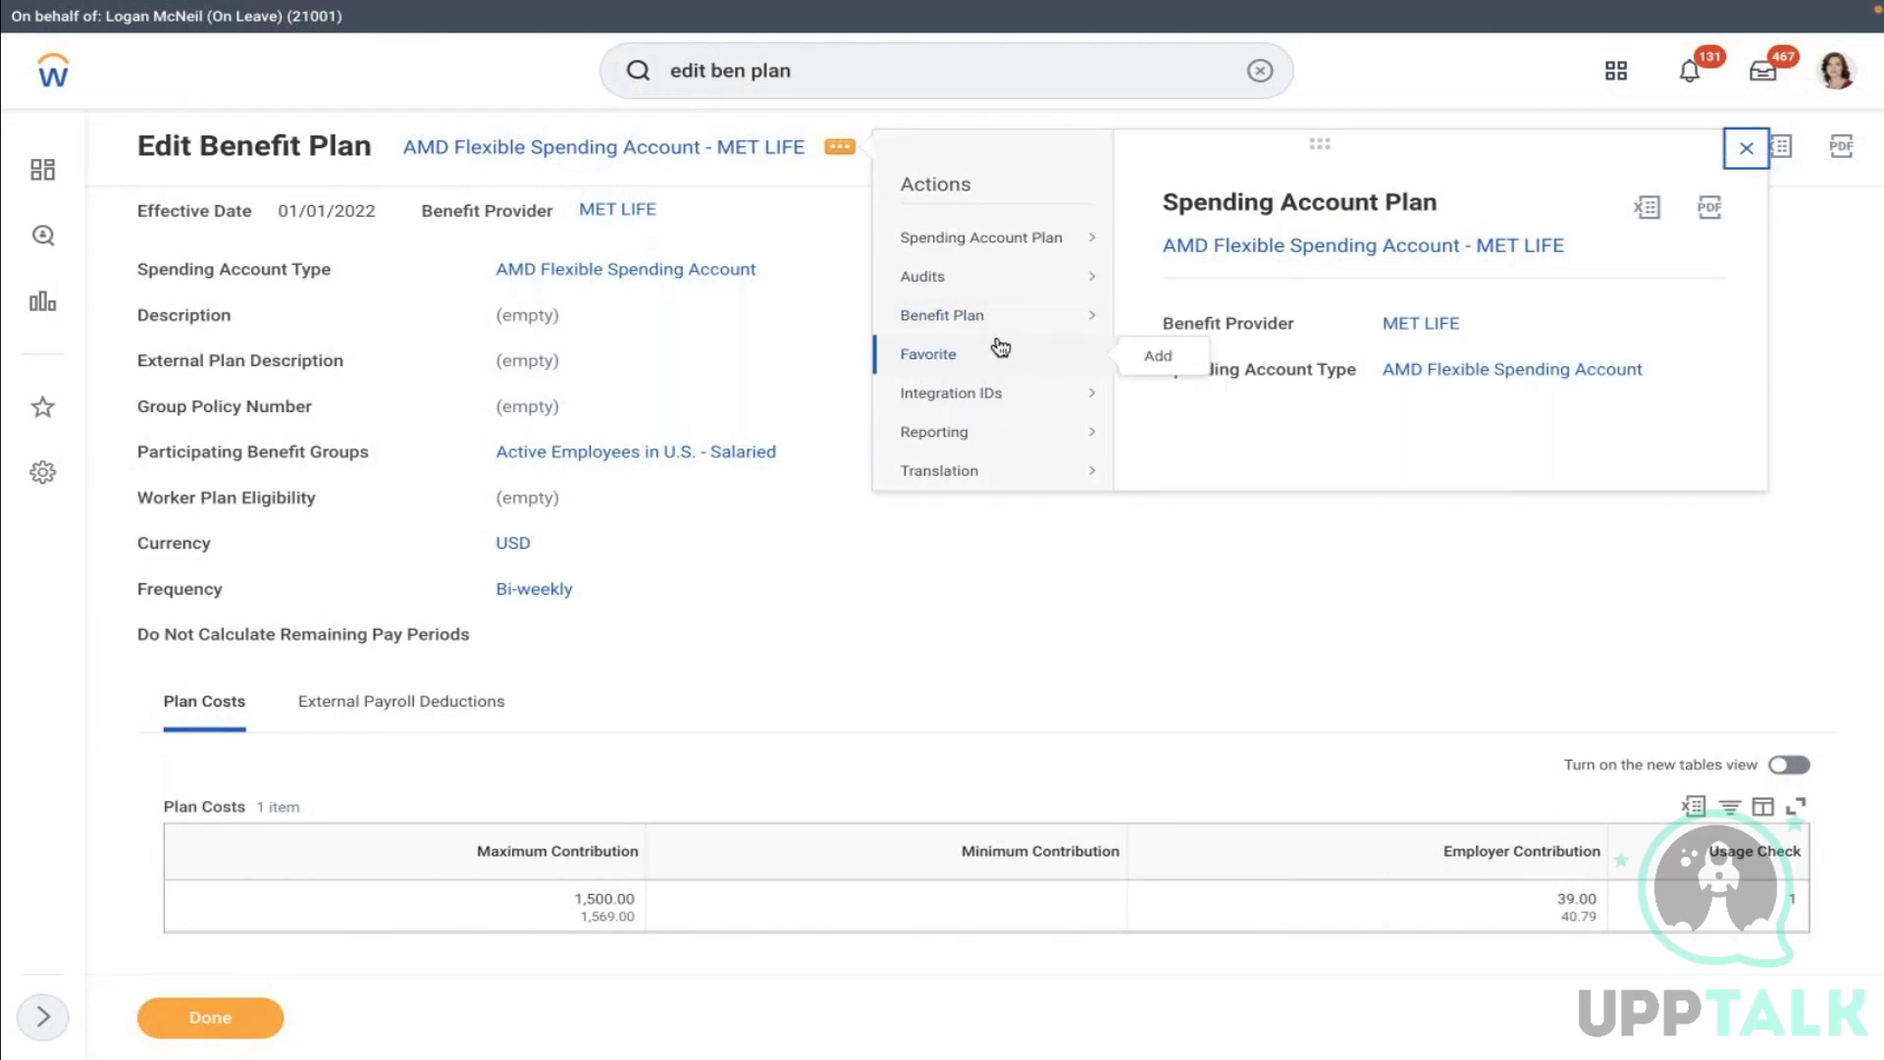
mouse_move(982, 327)
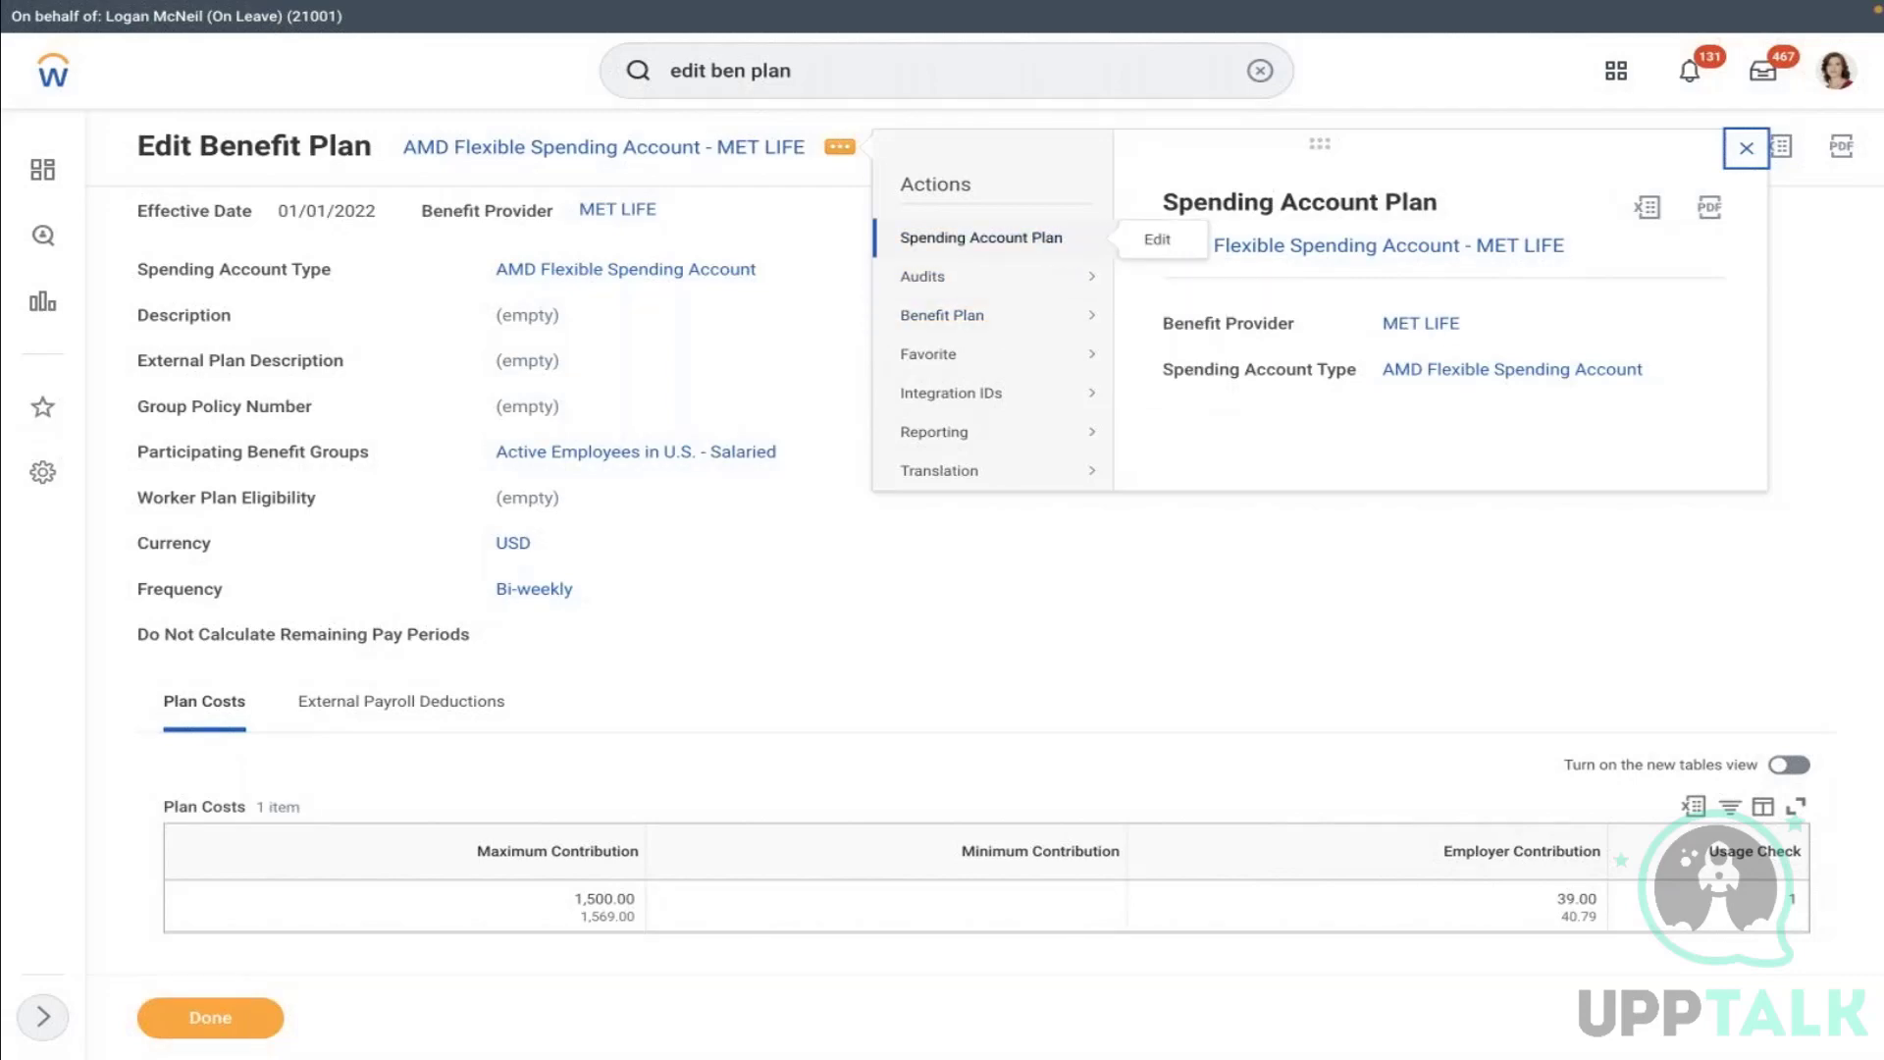
left_click(1158, 244)
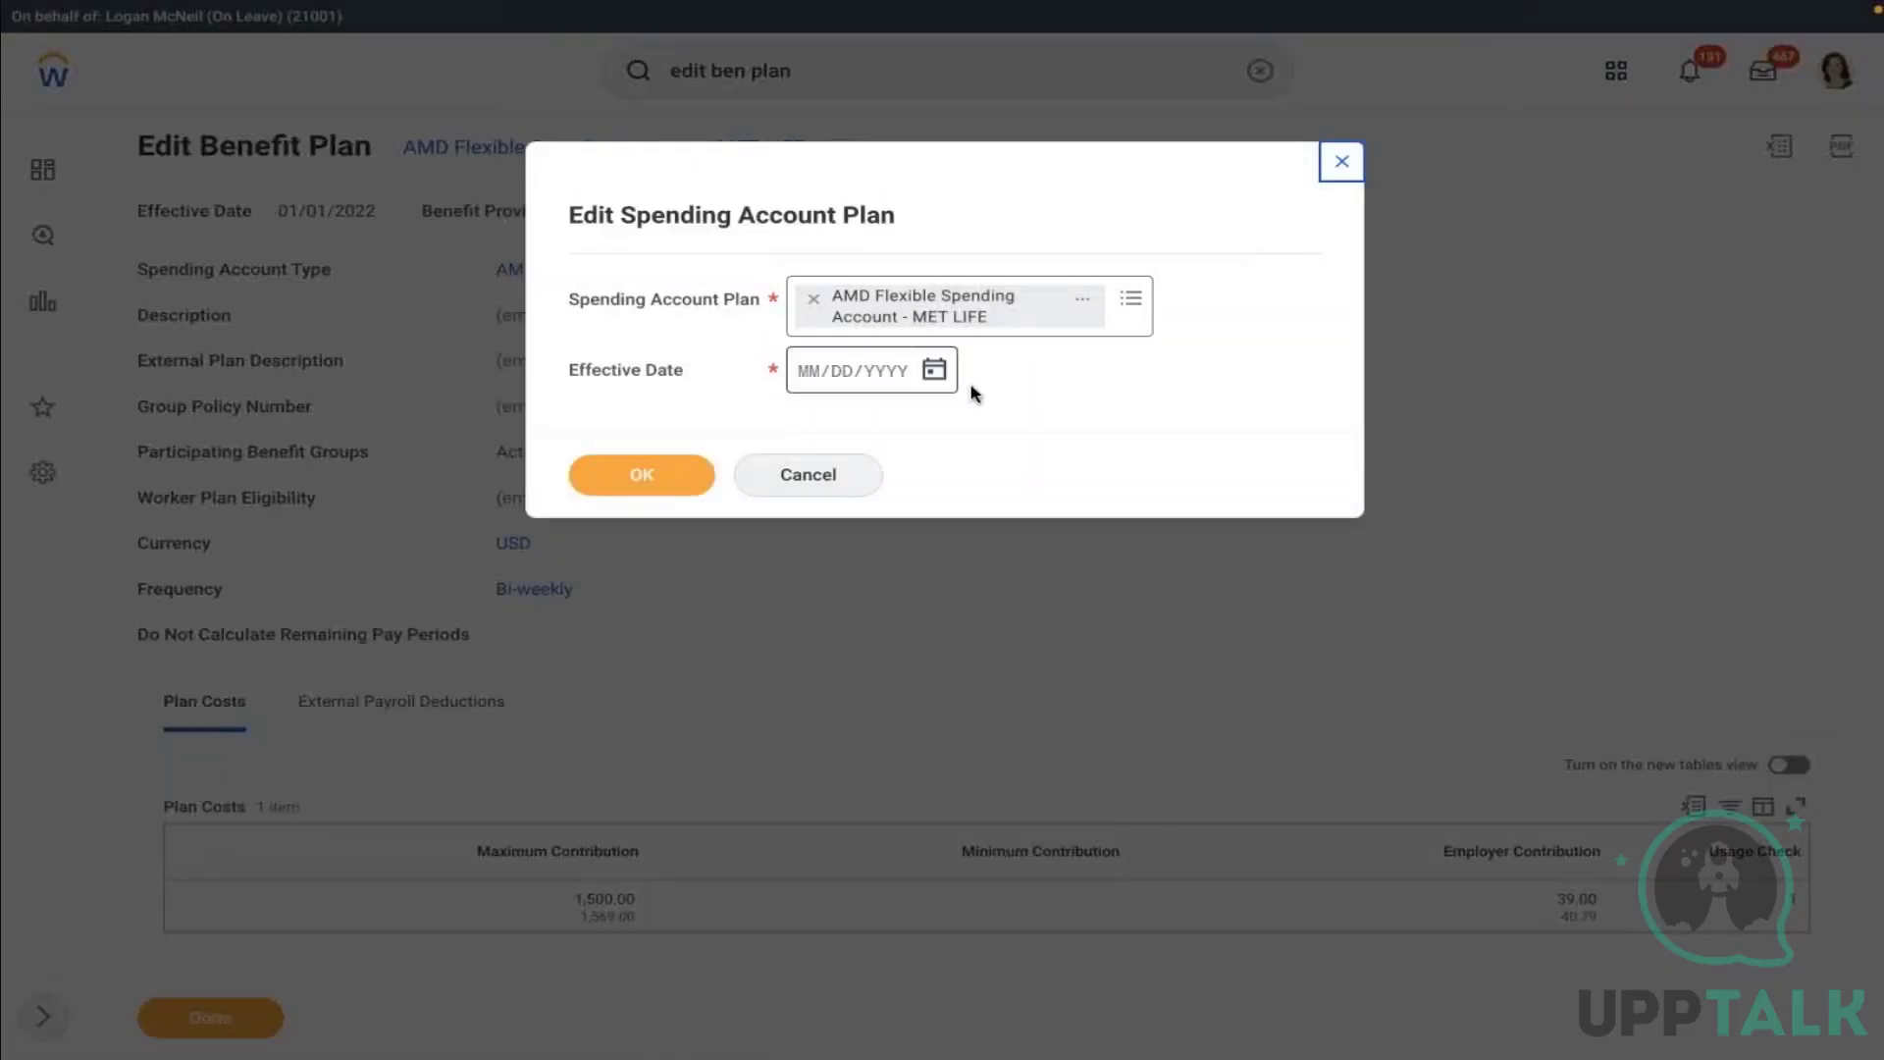
left_click(934, 372)
left_click(983, 360)
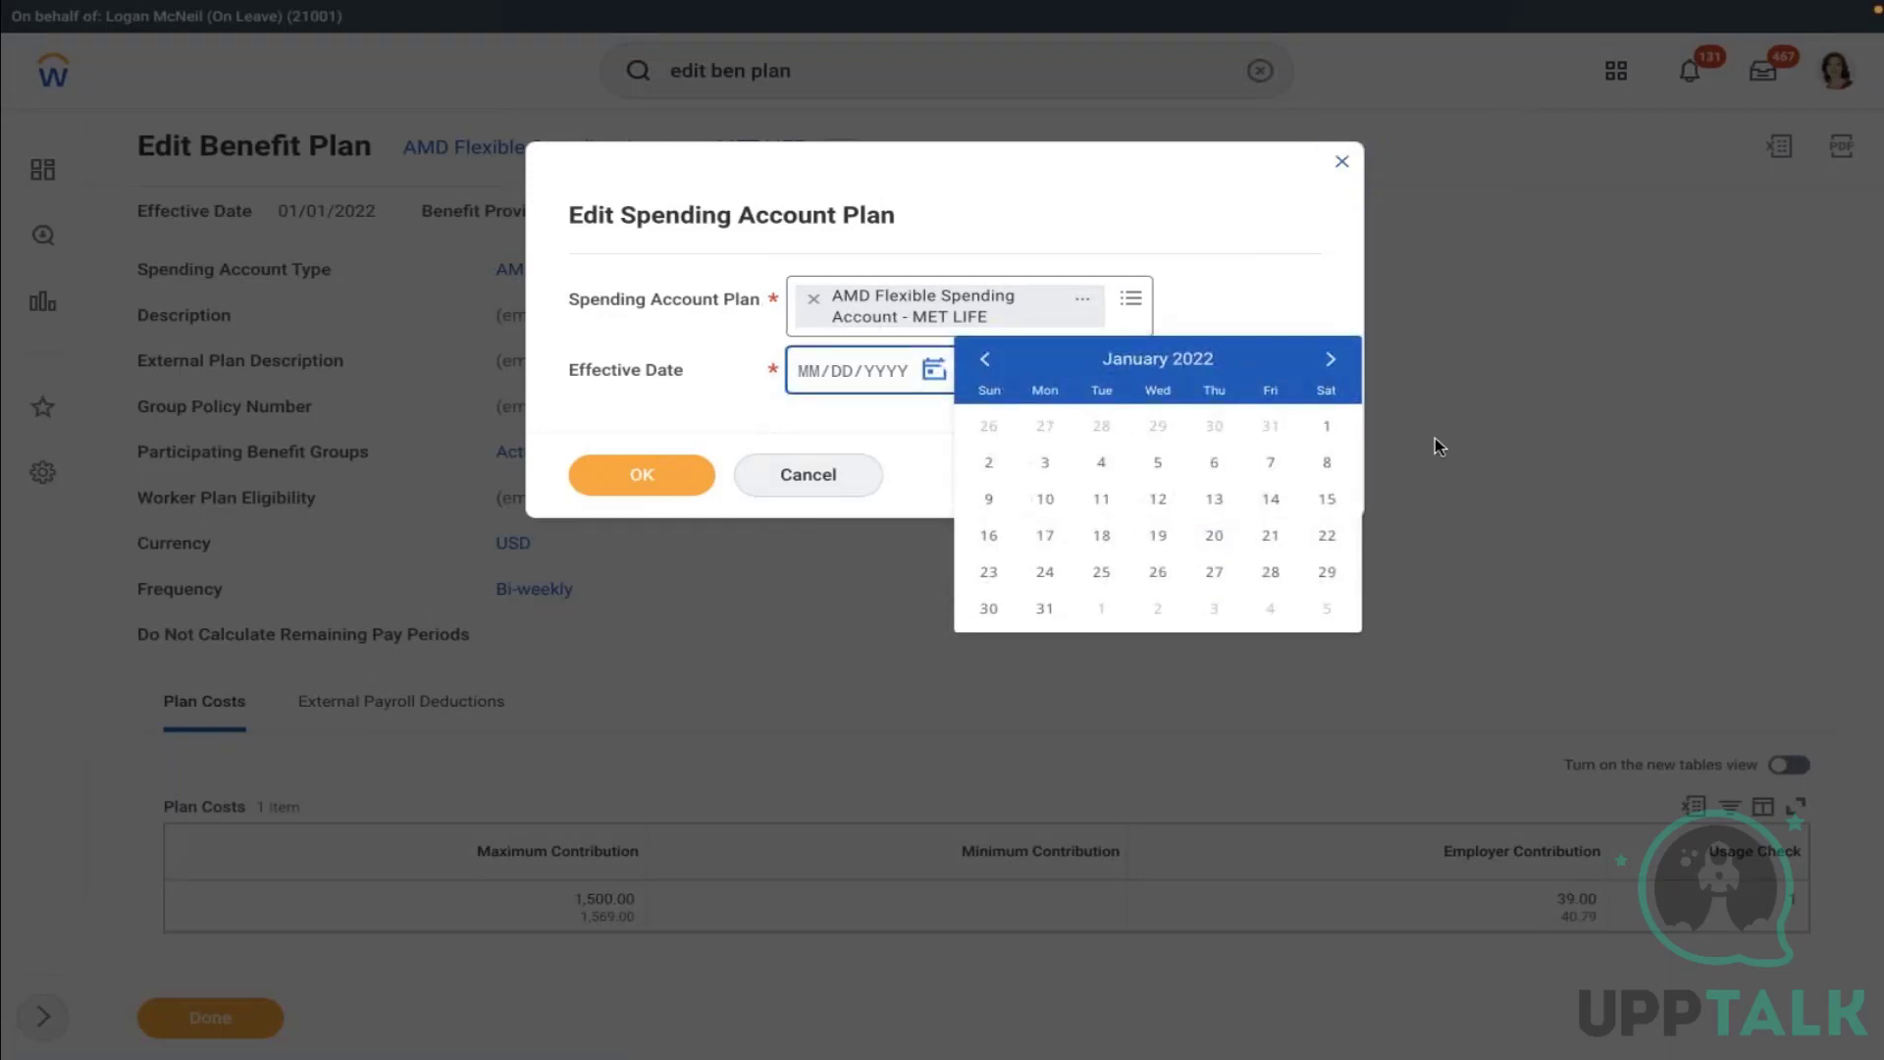
left_click(1326, 426)
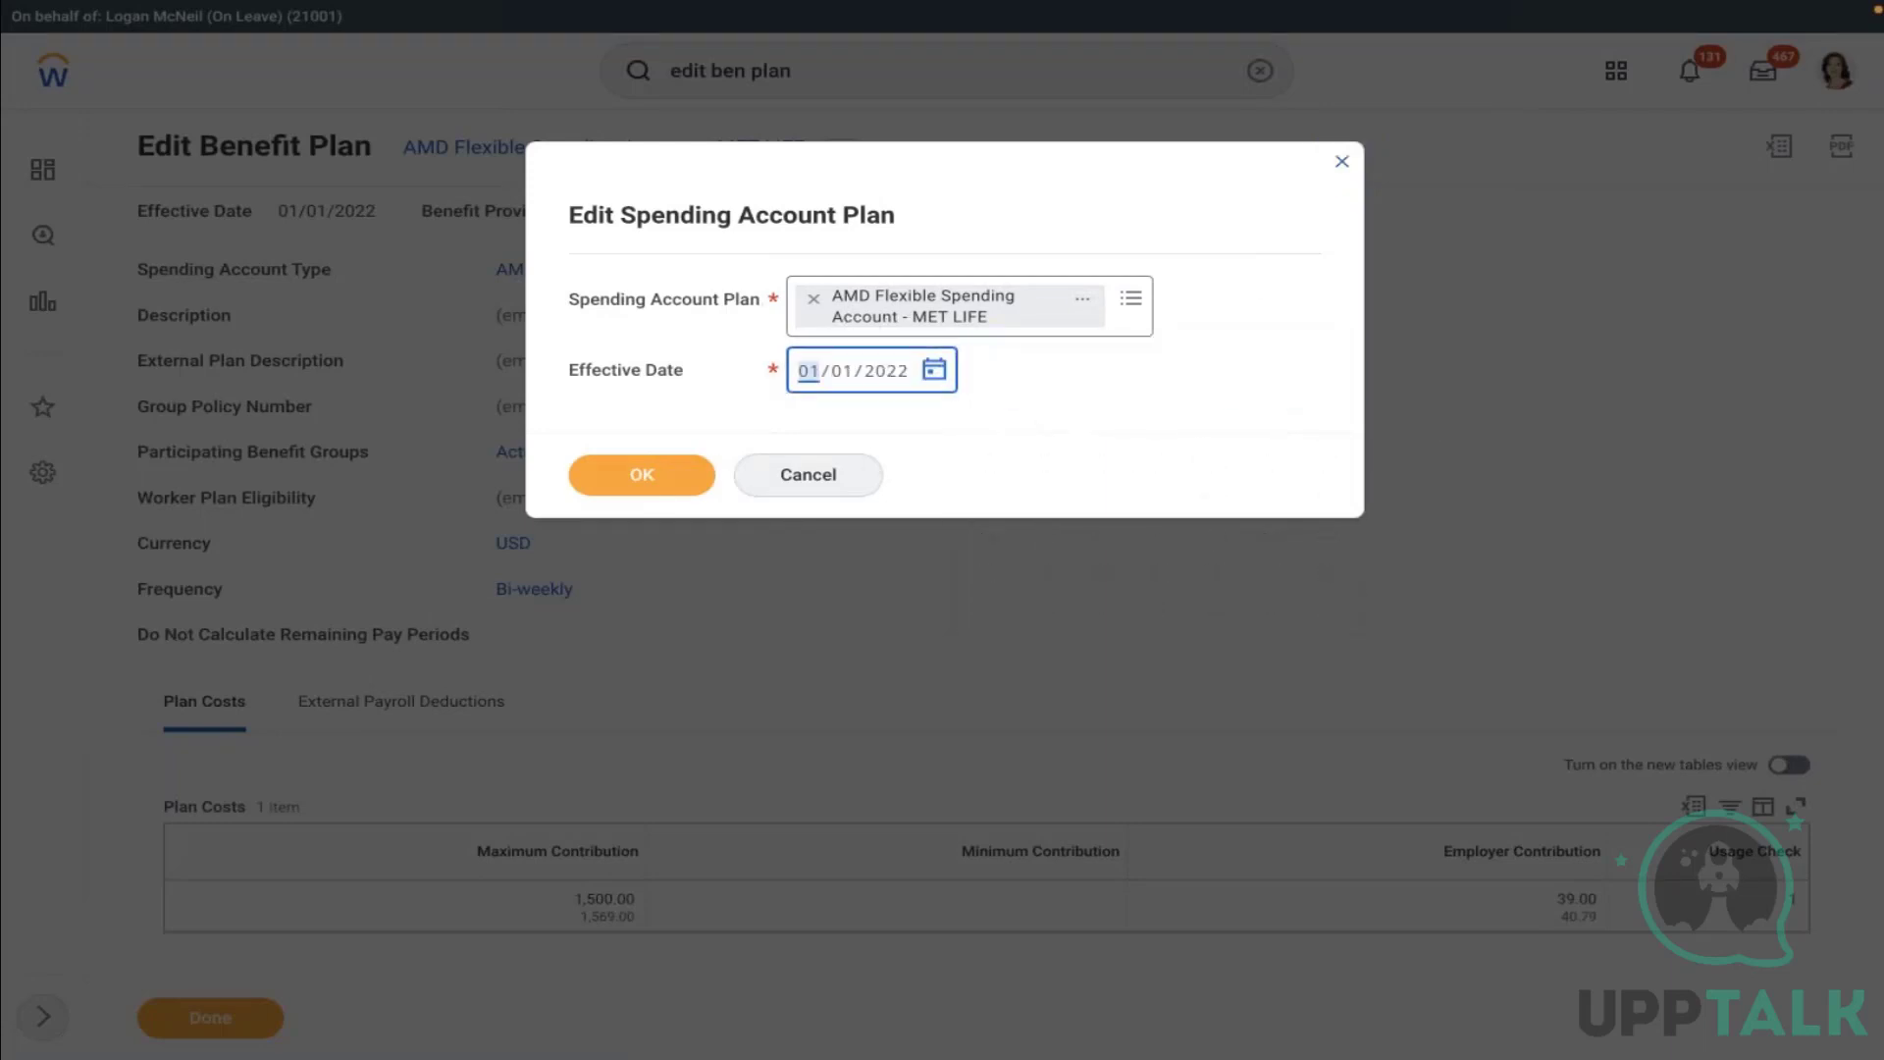
left_click(642, 474)
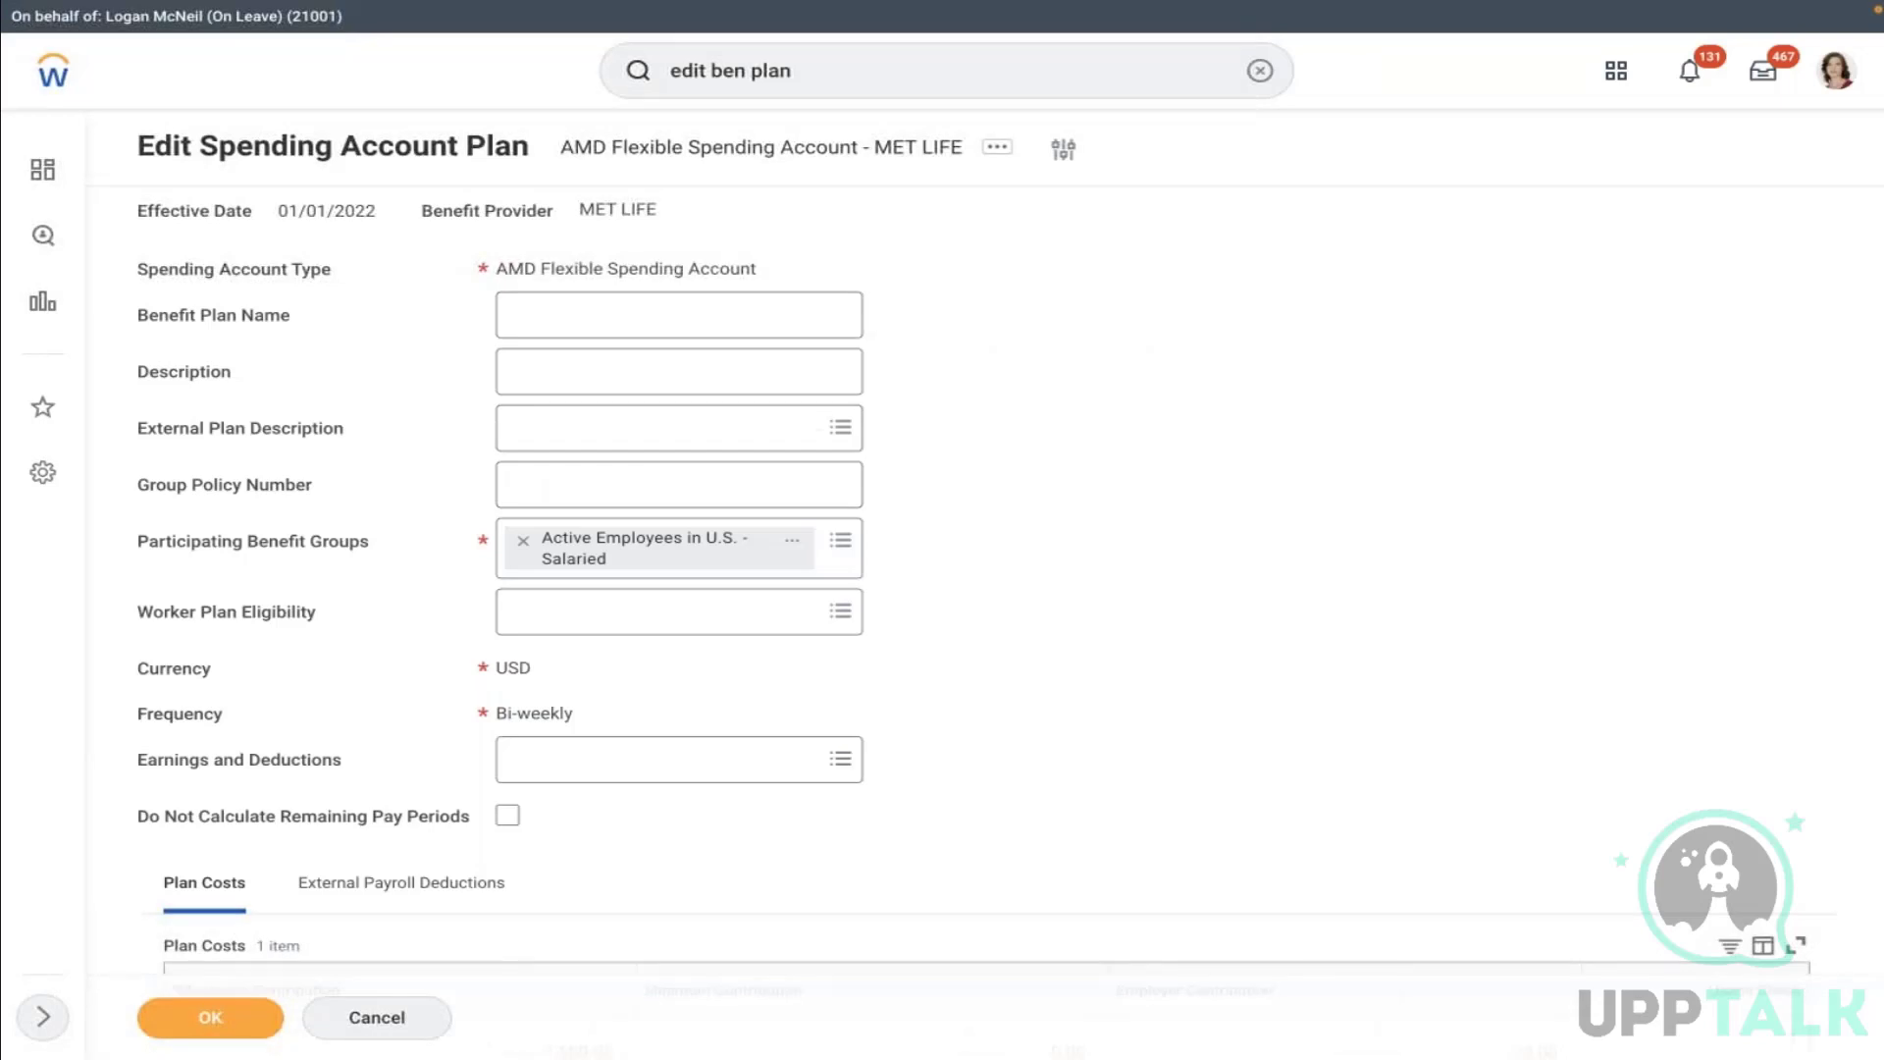
Set the benefit plan name to DNU on the AMD Flexible Spending Account - MET LIFE plan and save it
left_click(550, 309)
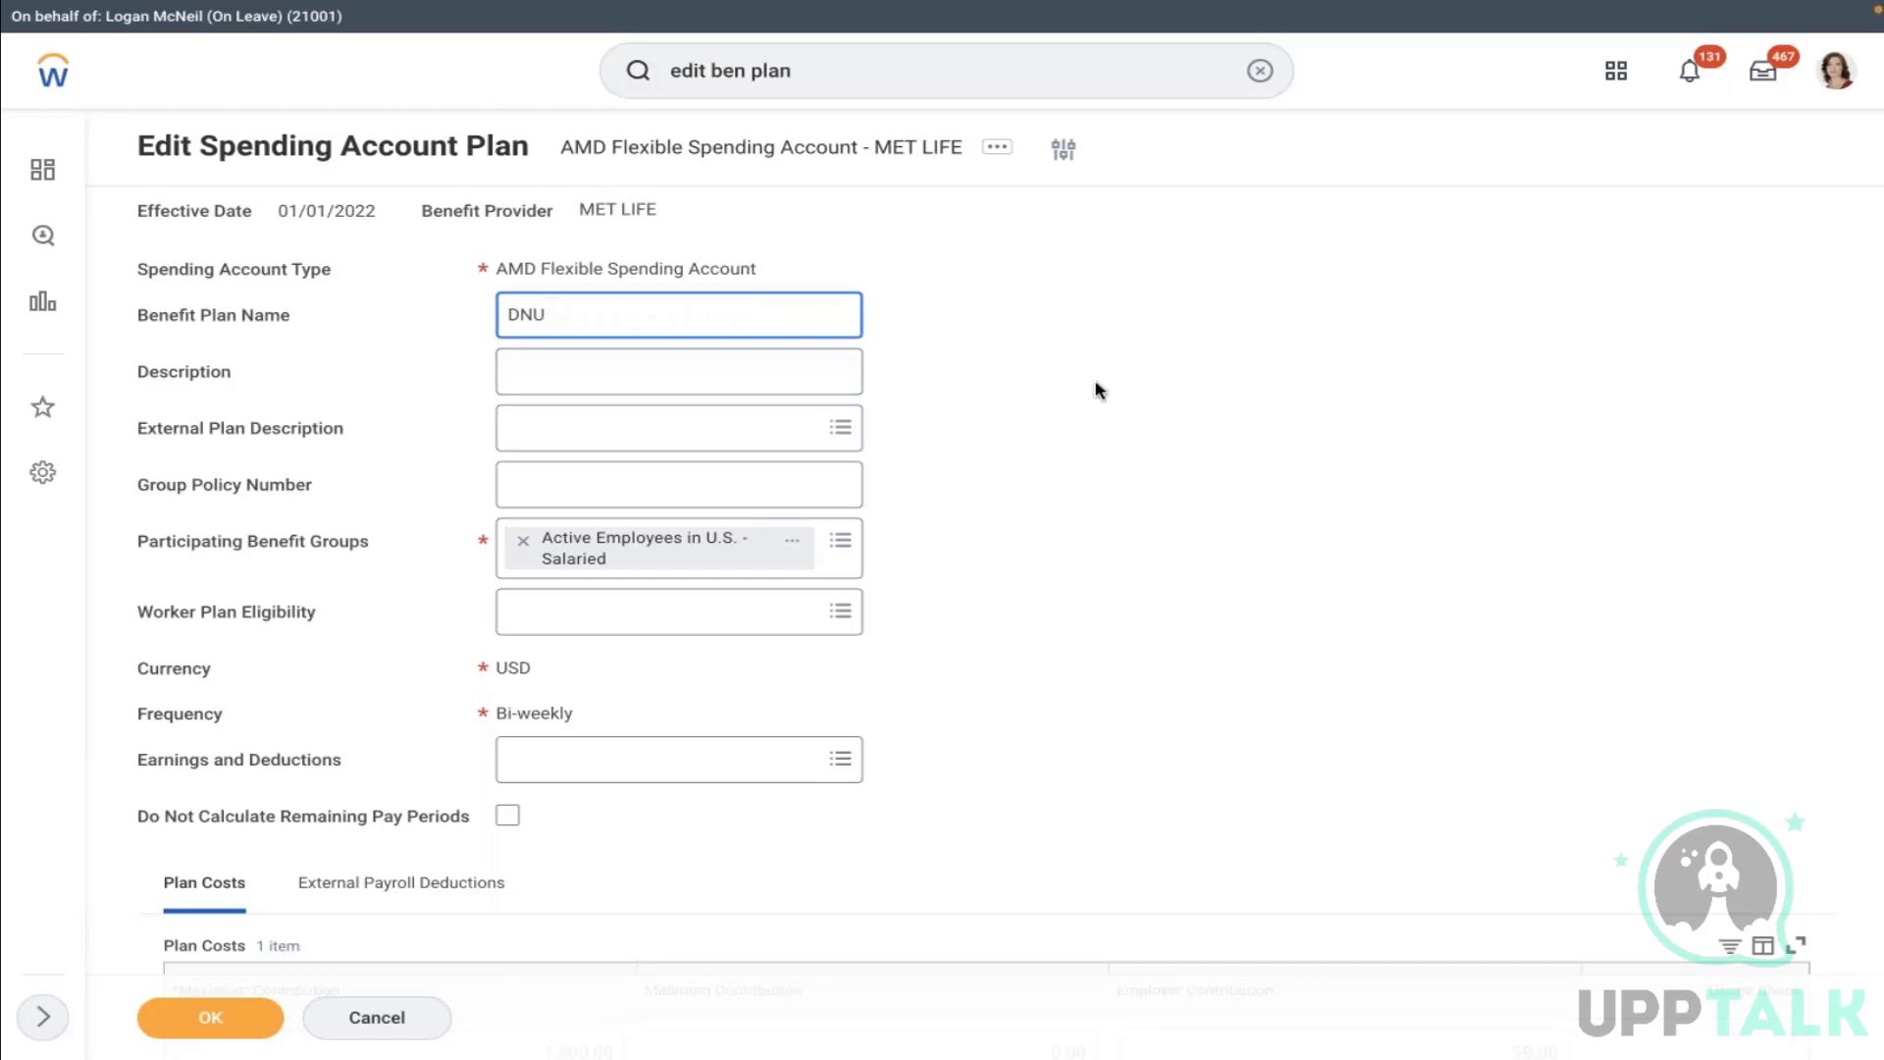
left_click(1126, 409)
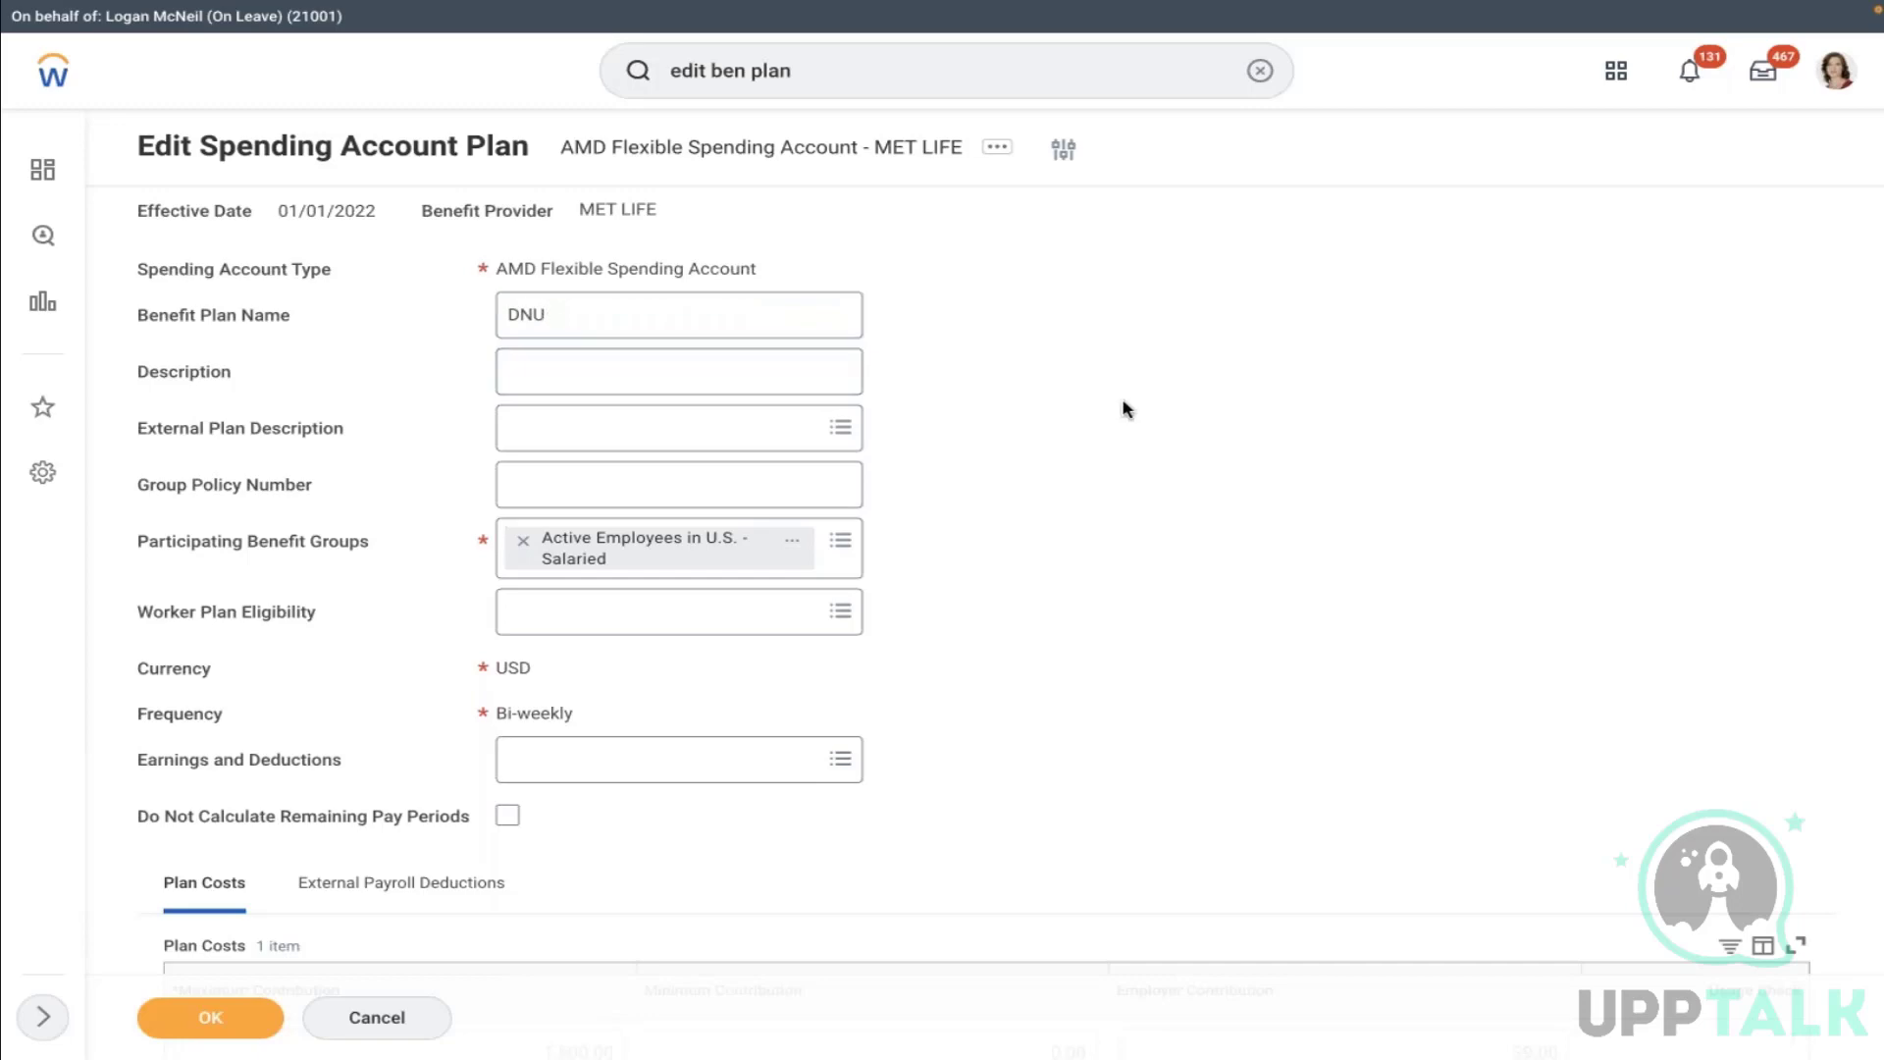
scroll(1127, 410, "down", 3)
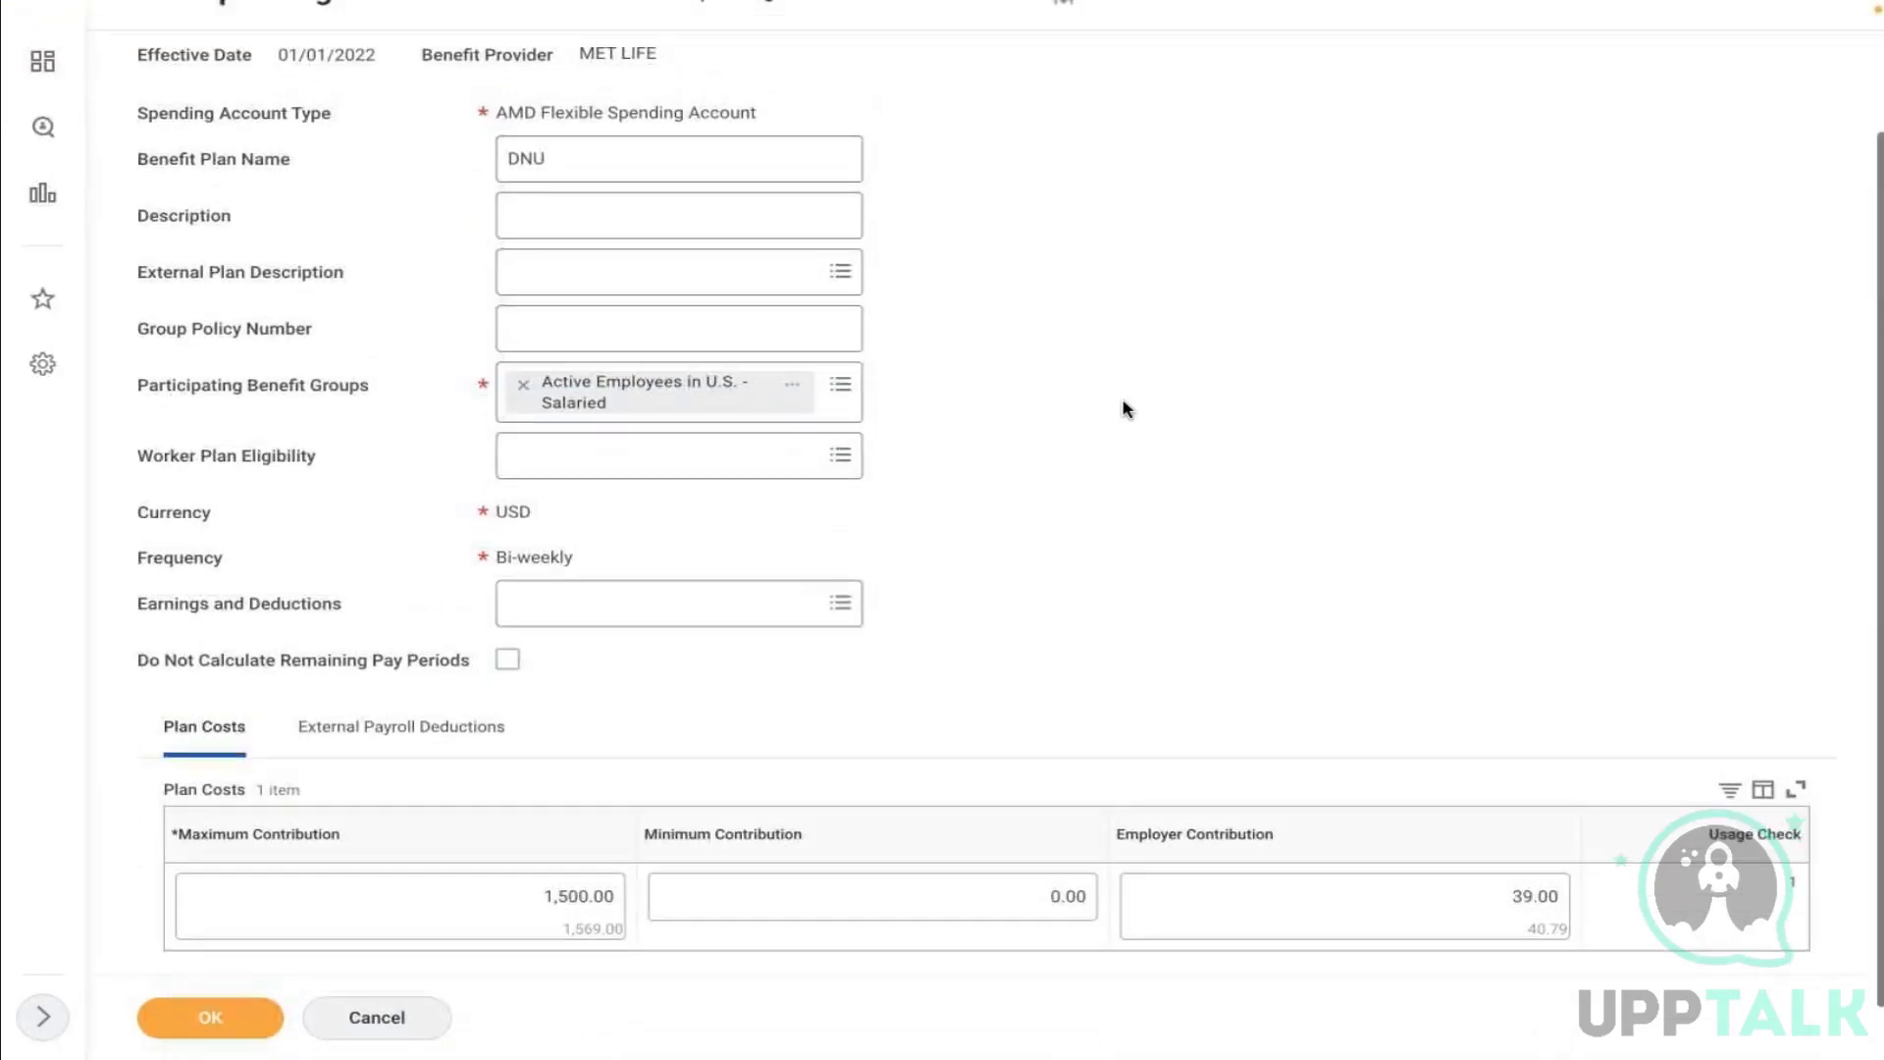
scroll(1127, 410, "up", 3)
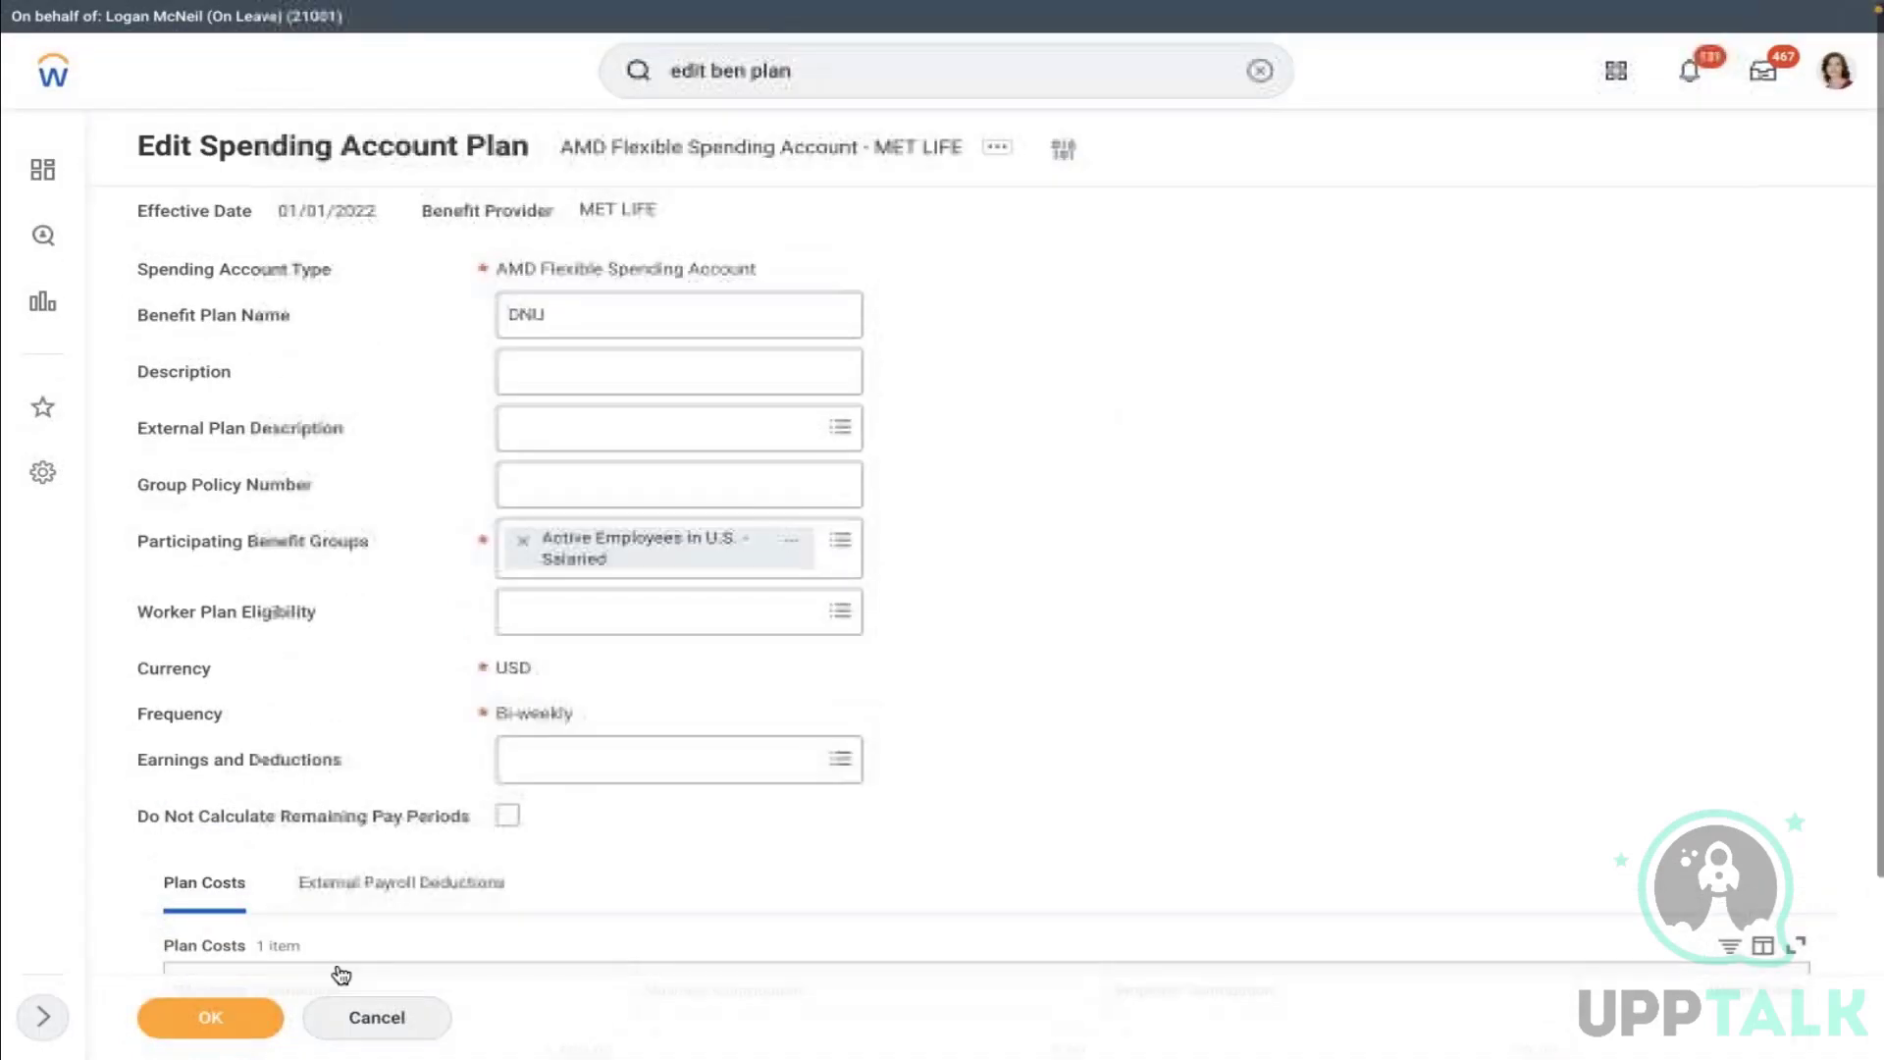
left_click(210, 1017)
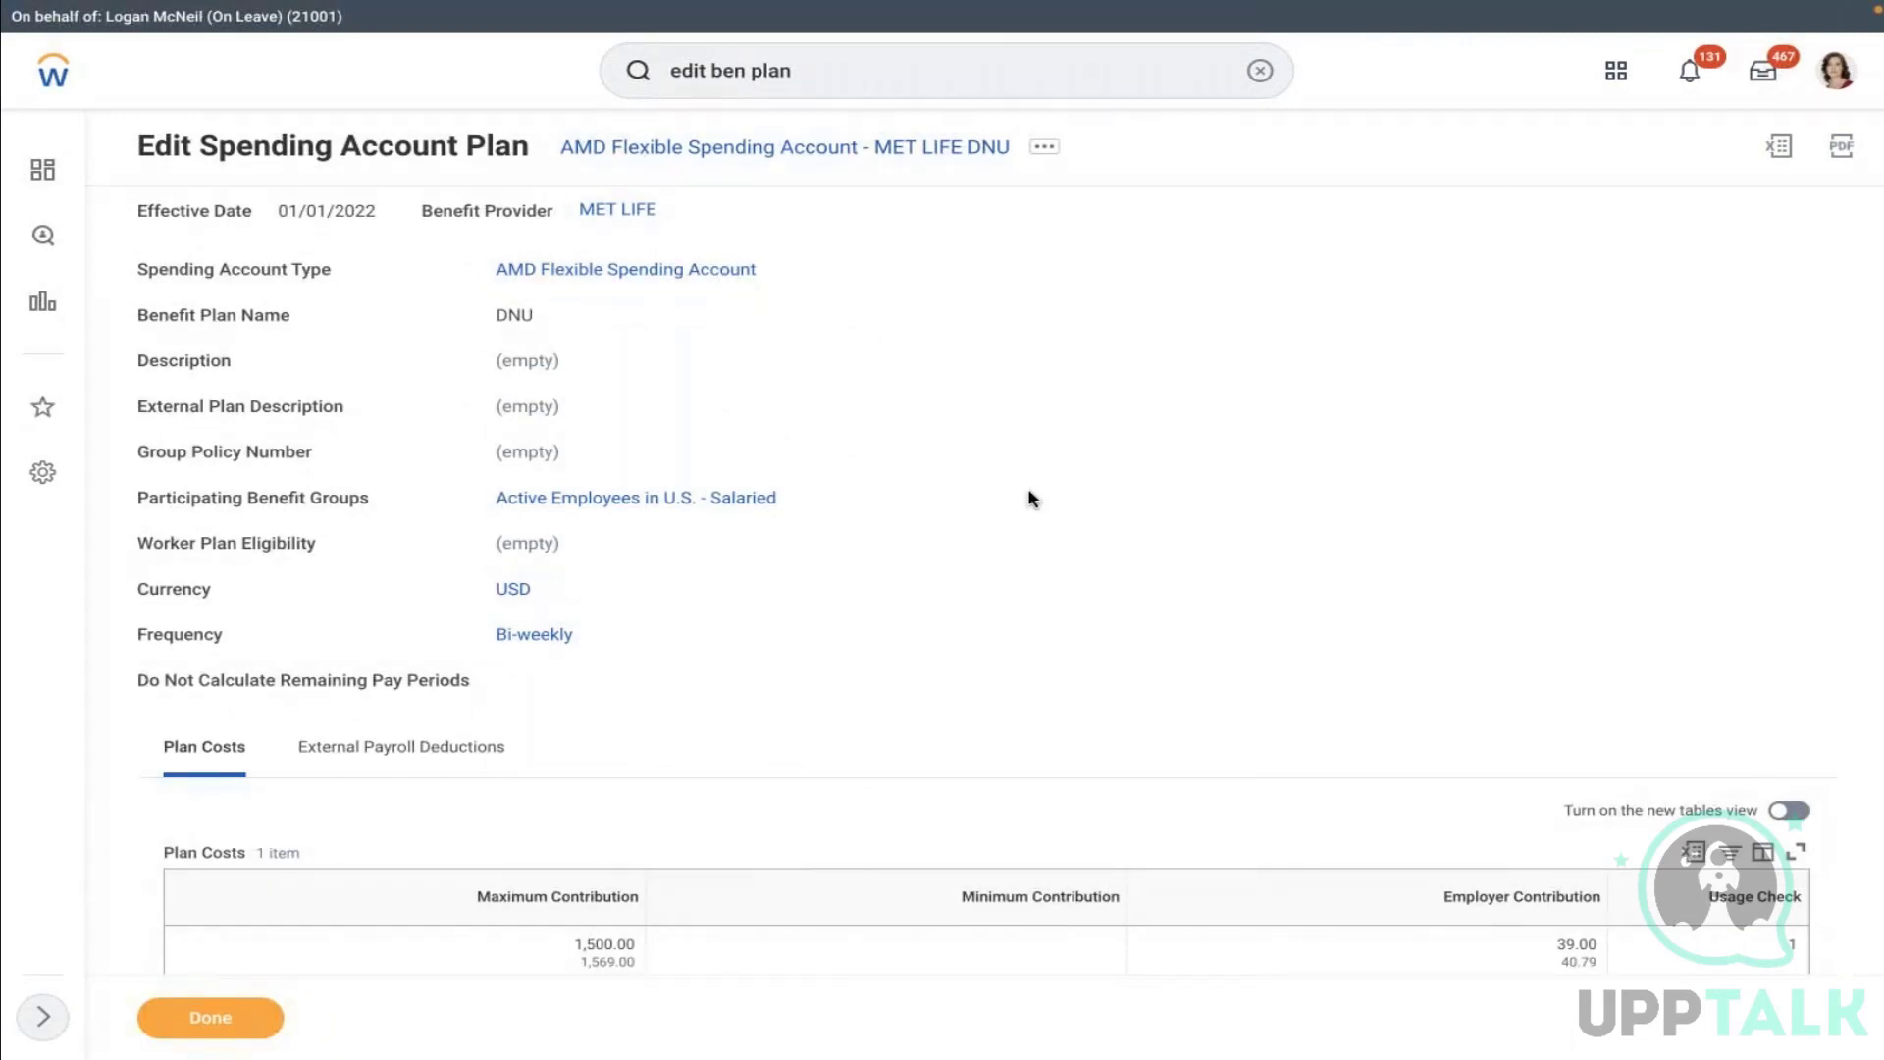
Find the Edit Benefit Plan Year Definition task and open the AMD - Benefit Plan Year Definition for editing
left_click(1260, 71)
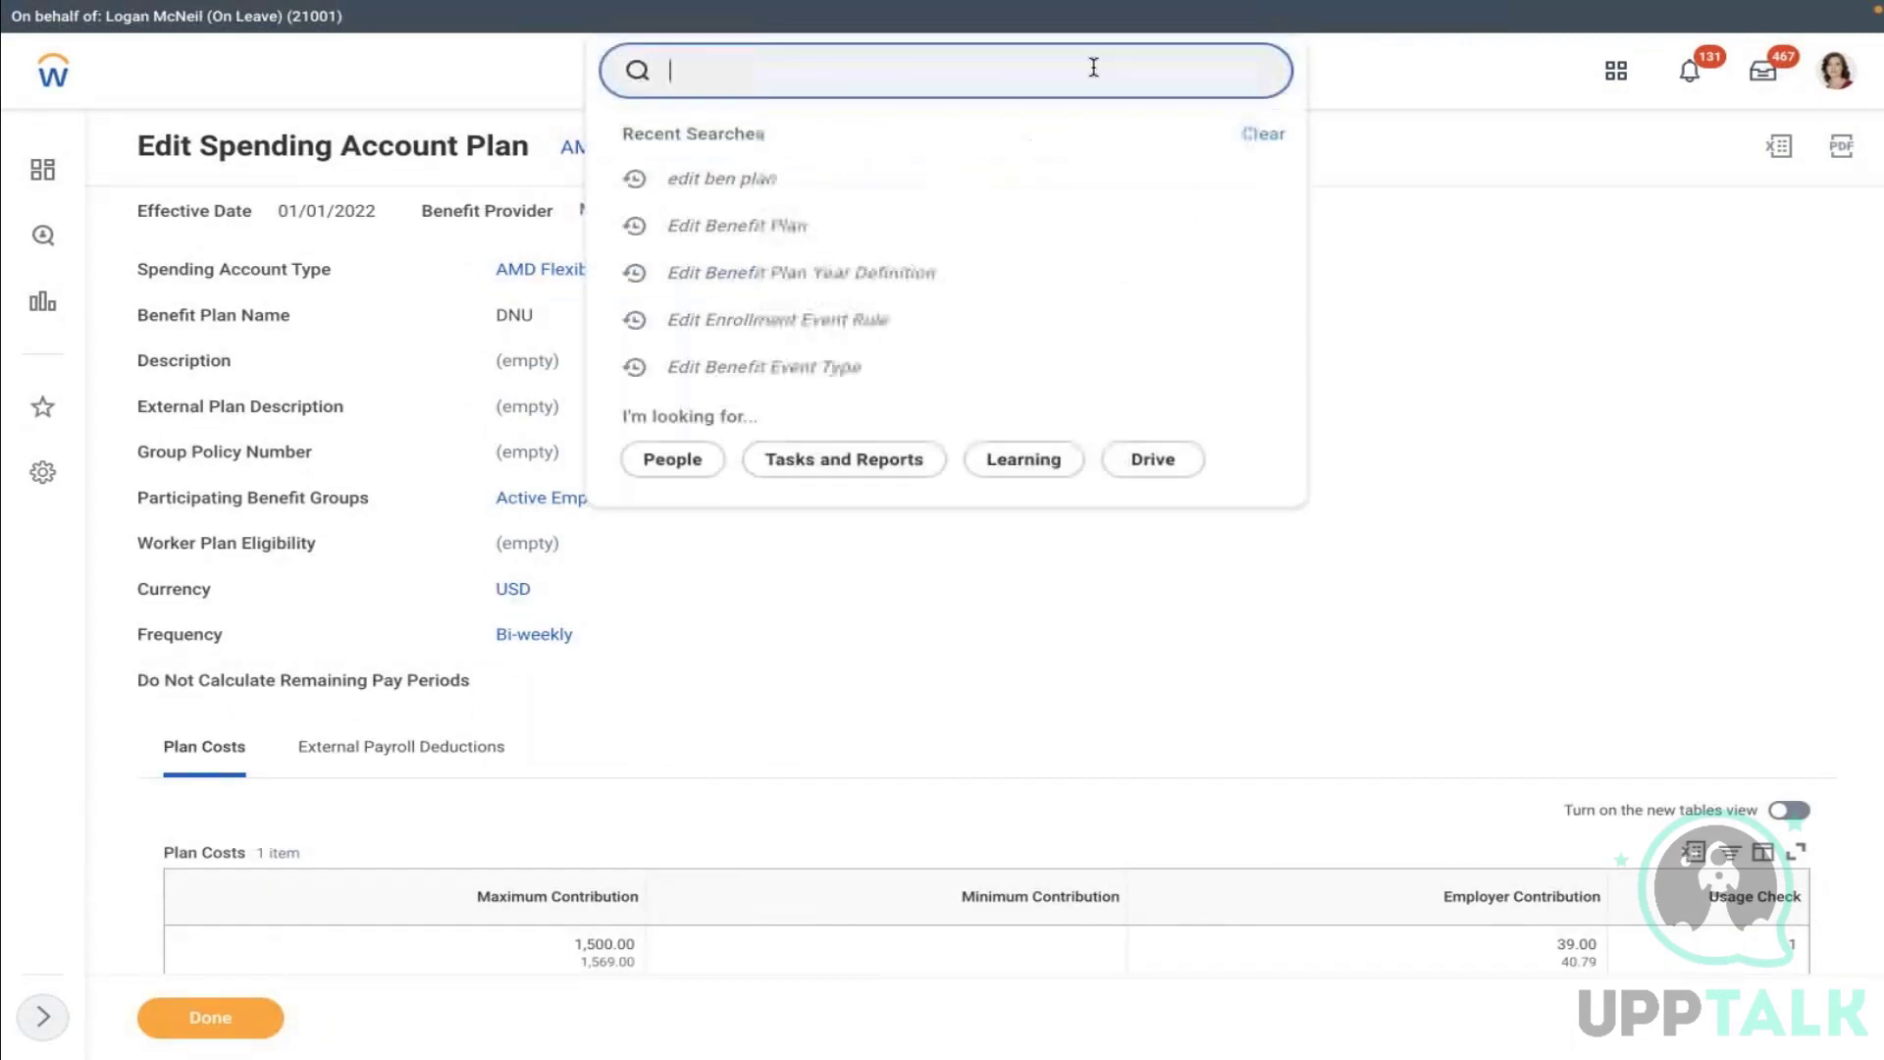
type("EDIT BEN ")
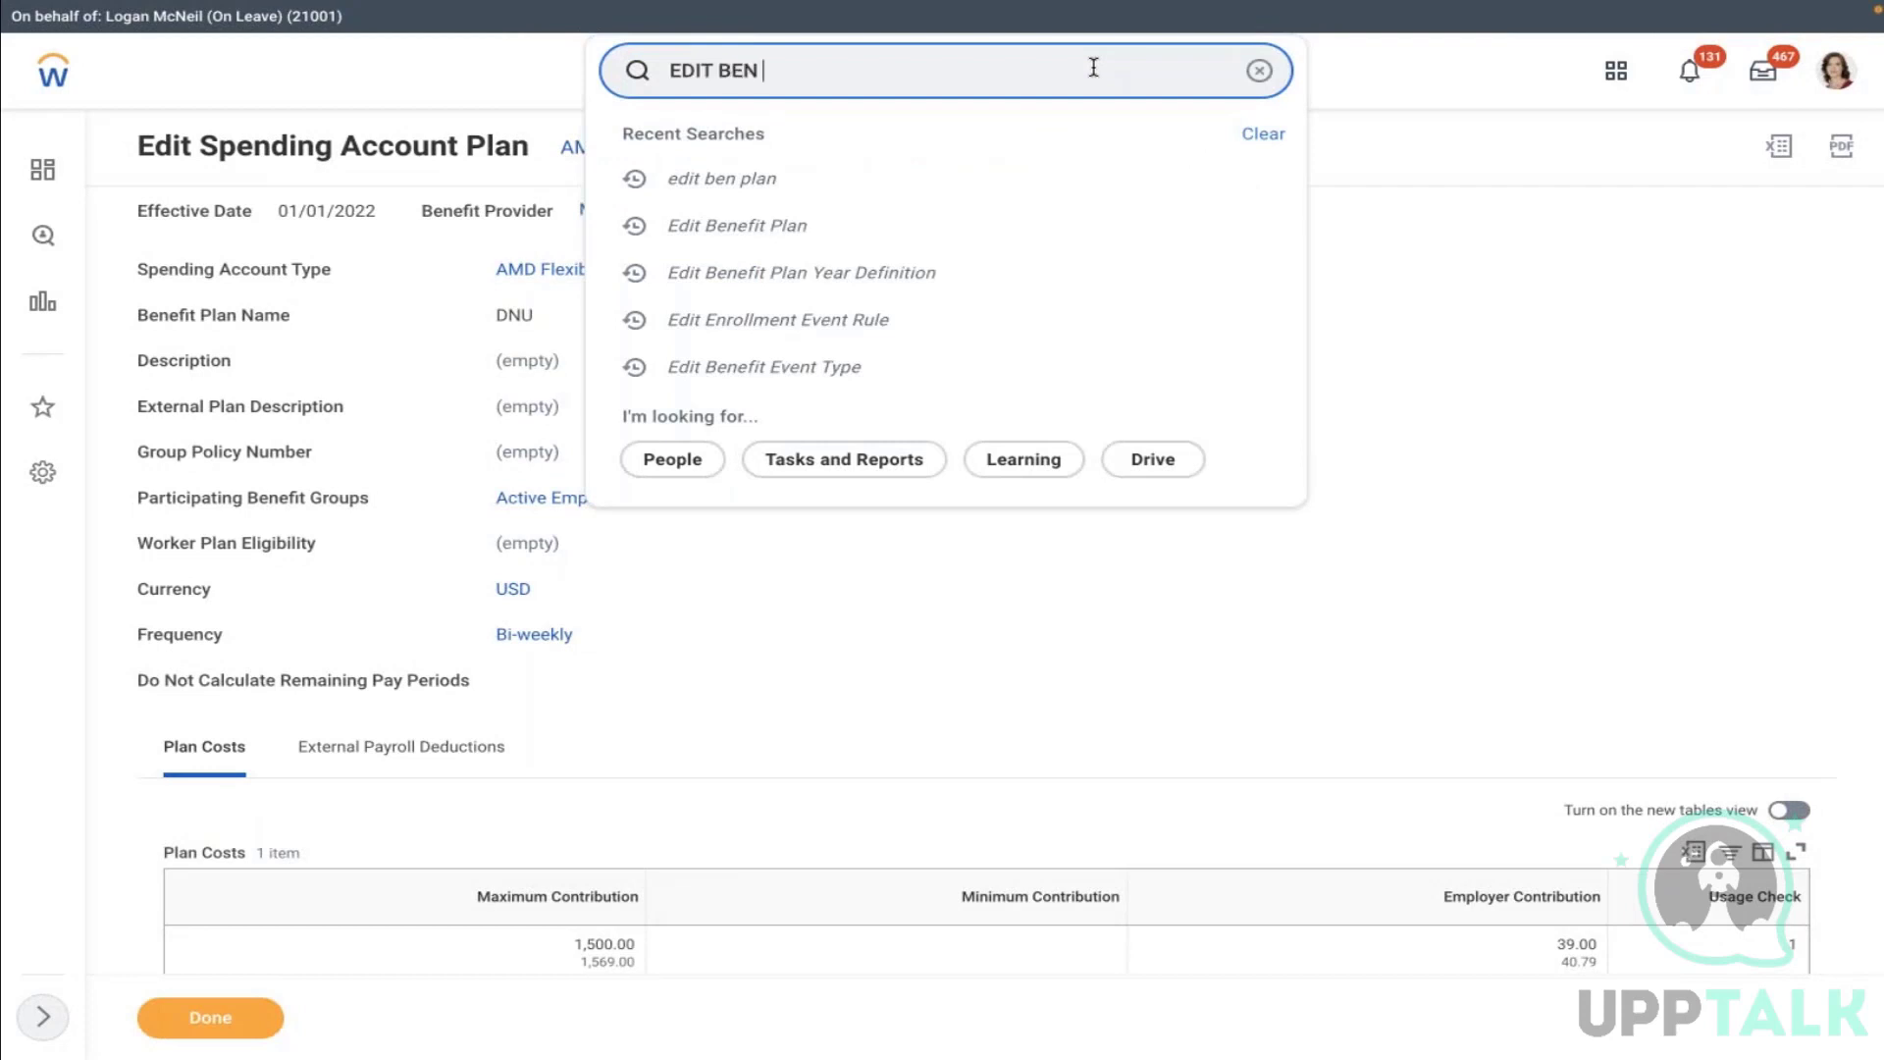
type("PLAN YEAR")
left_click(799, 160)
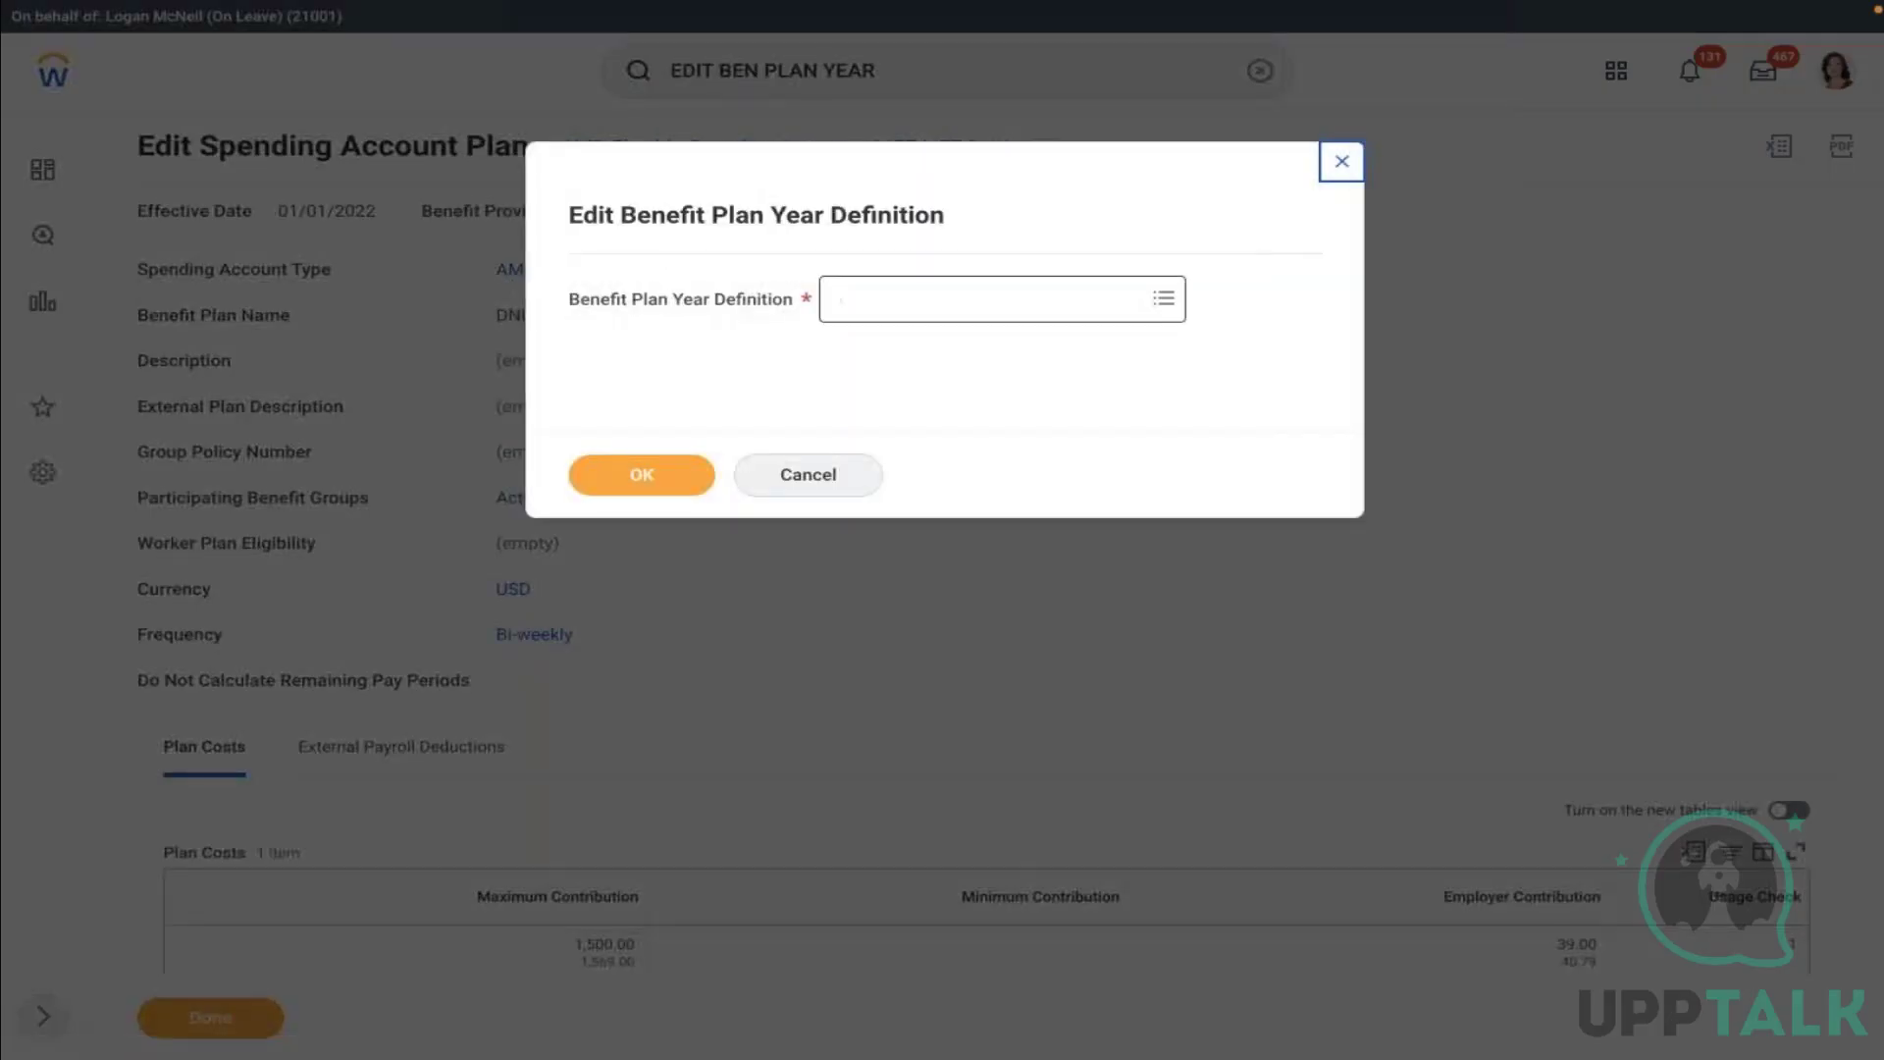
type("AMD")
key("Return")
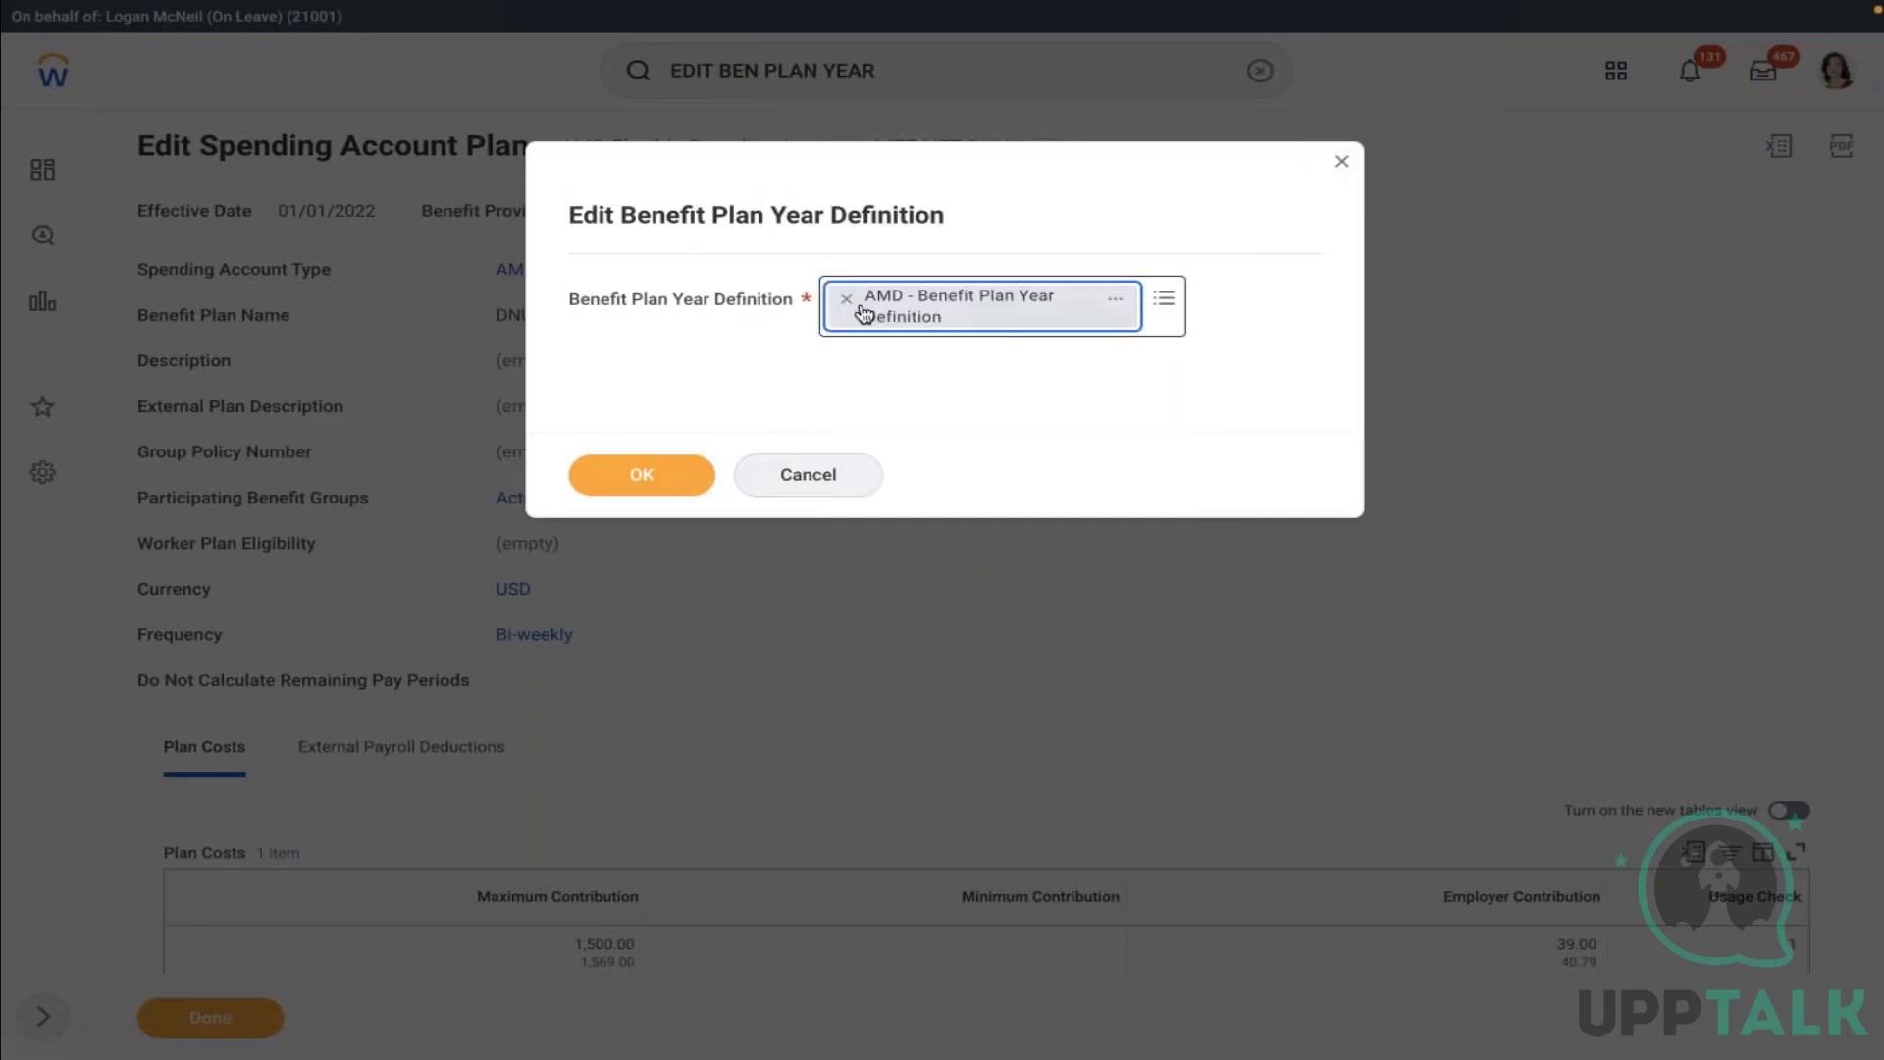
left_click(654, 477)
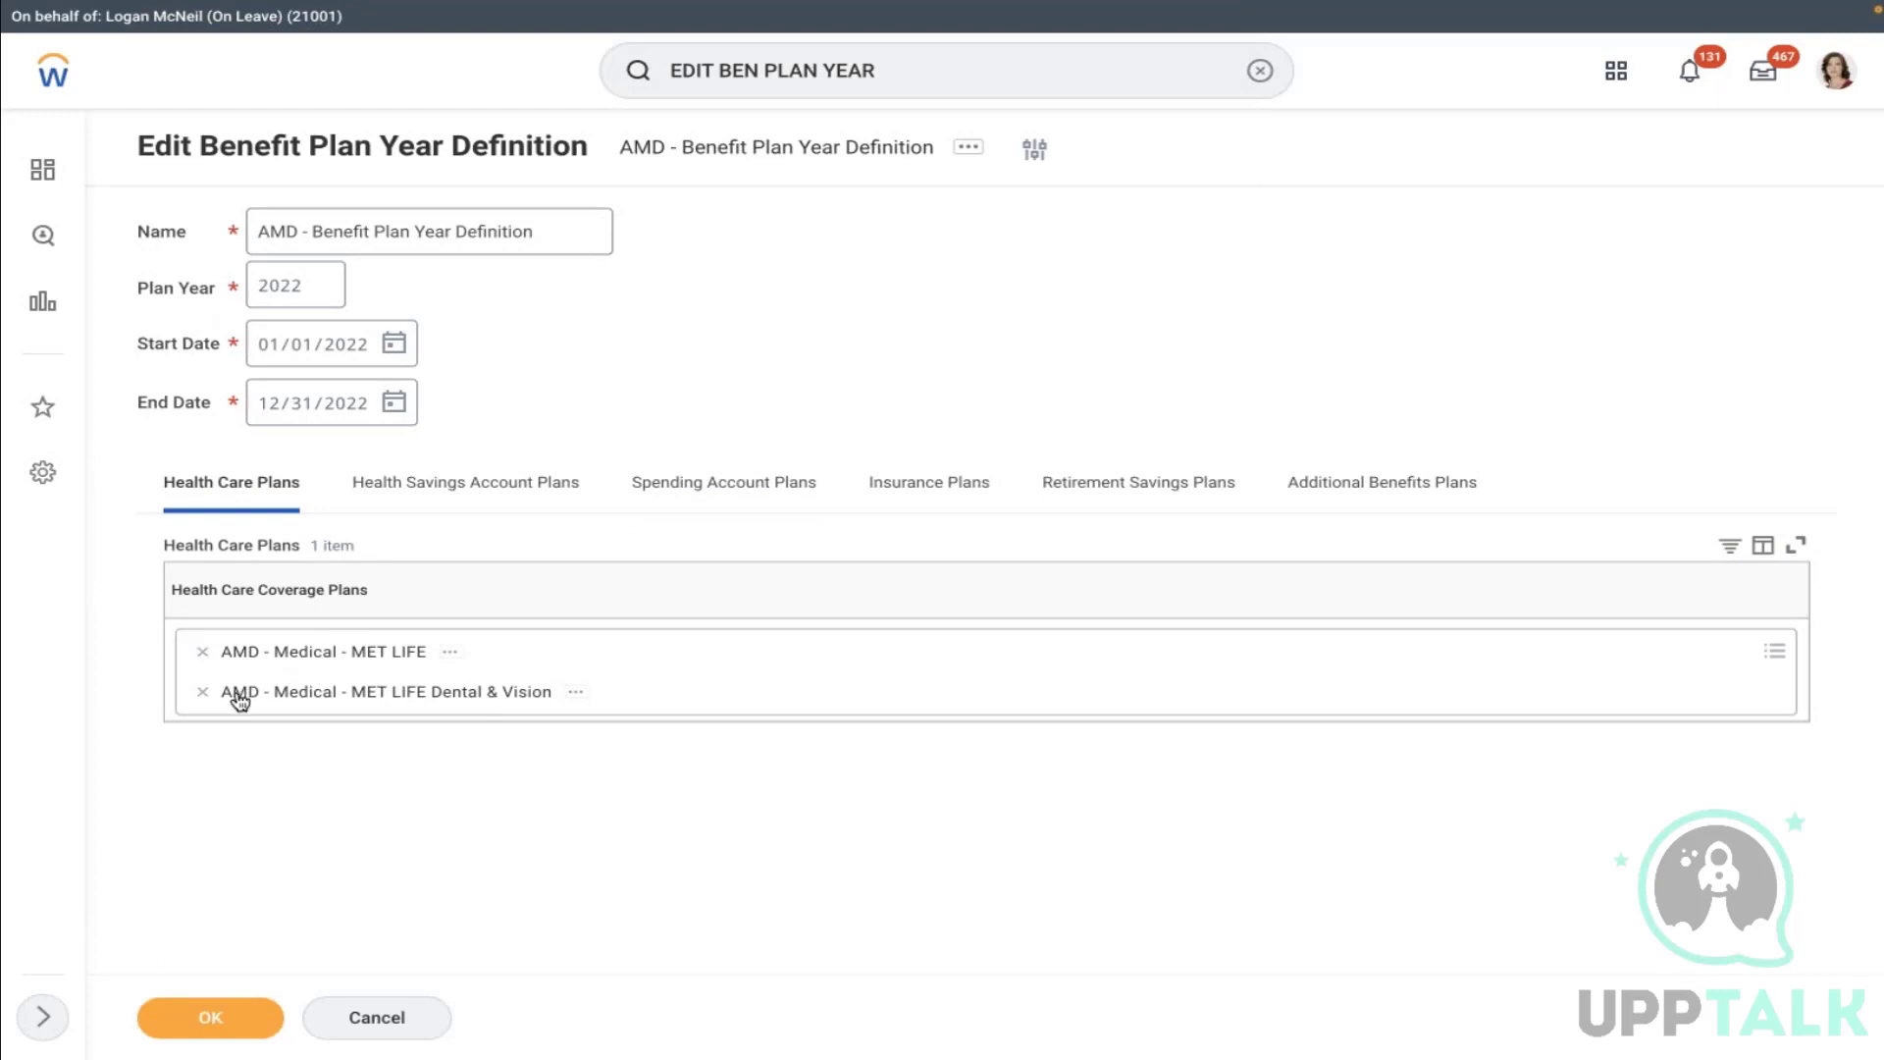
Remove AMD Flexible Spending Account - MET LIFE DNU from the definition's spending account plans and save the definition
left_click(455, 499)
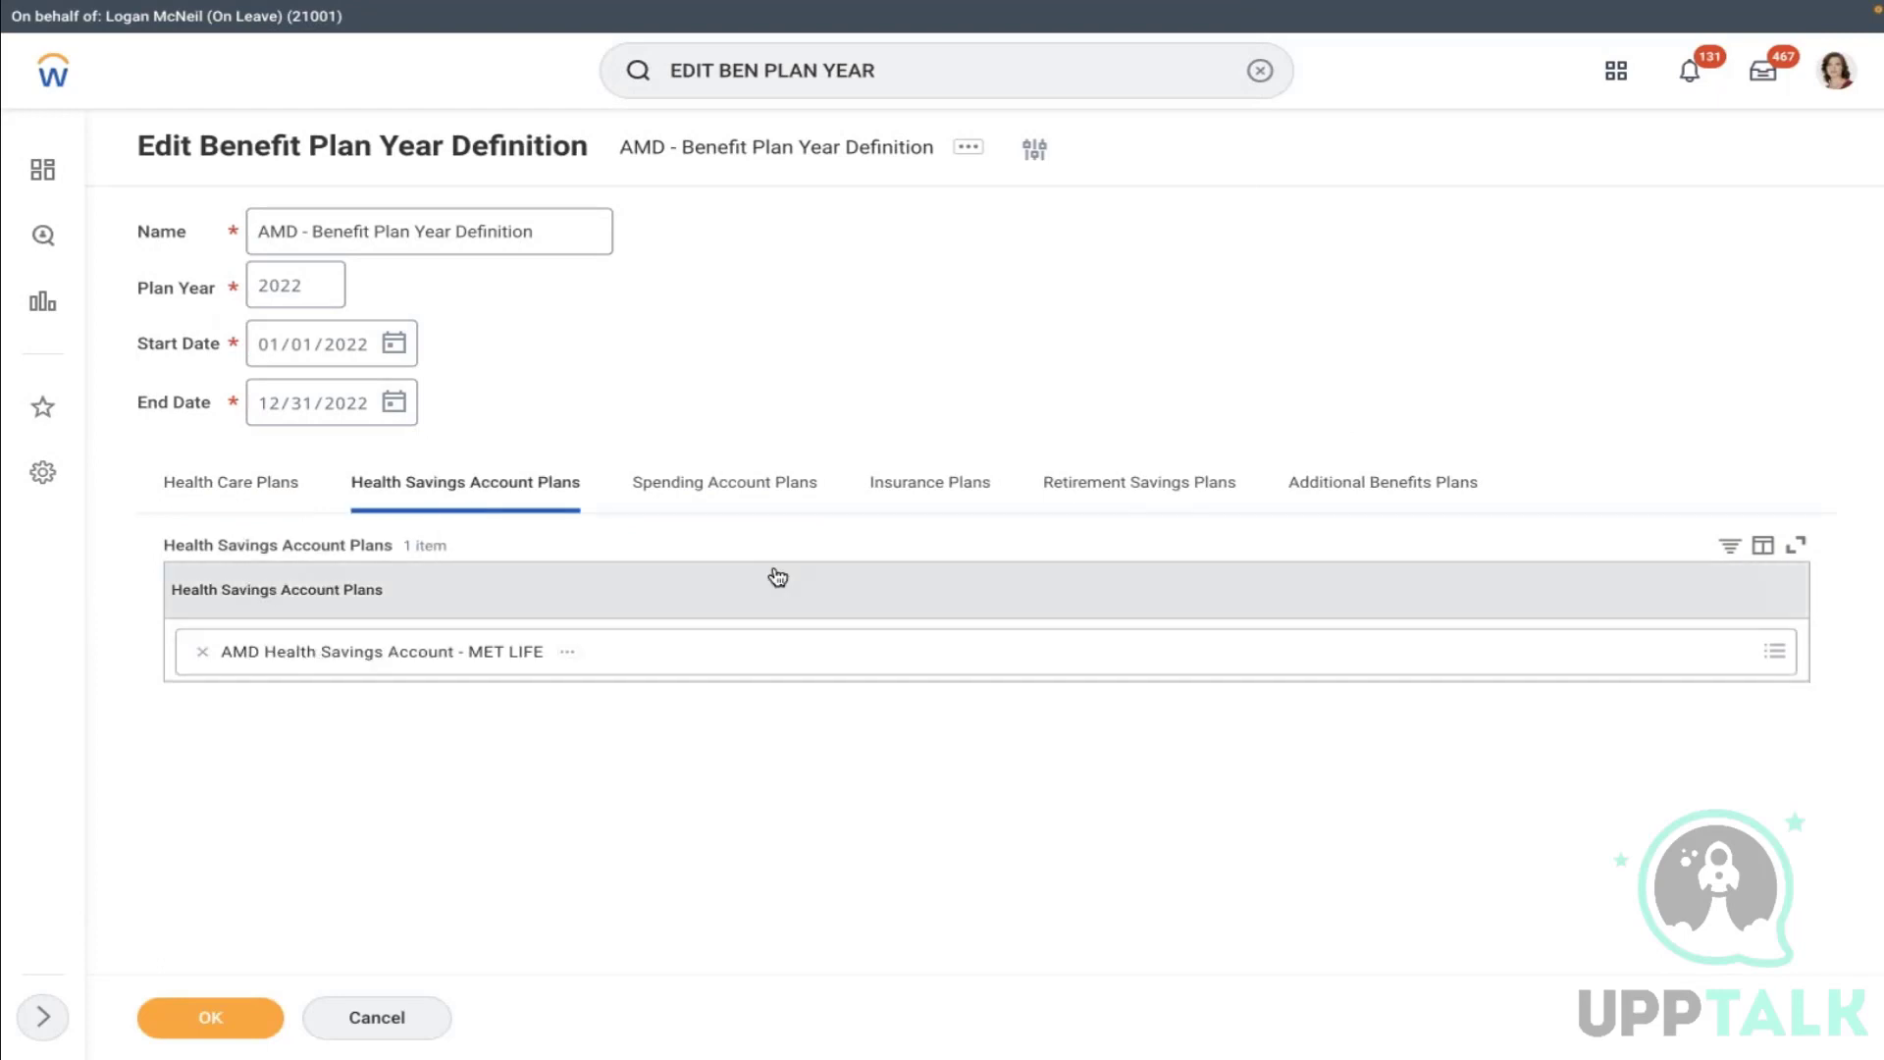
left_click(773, 487)
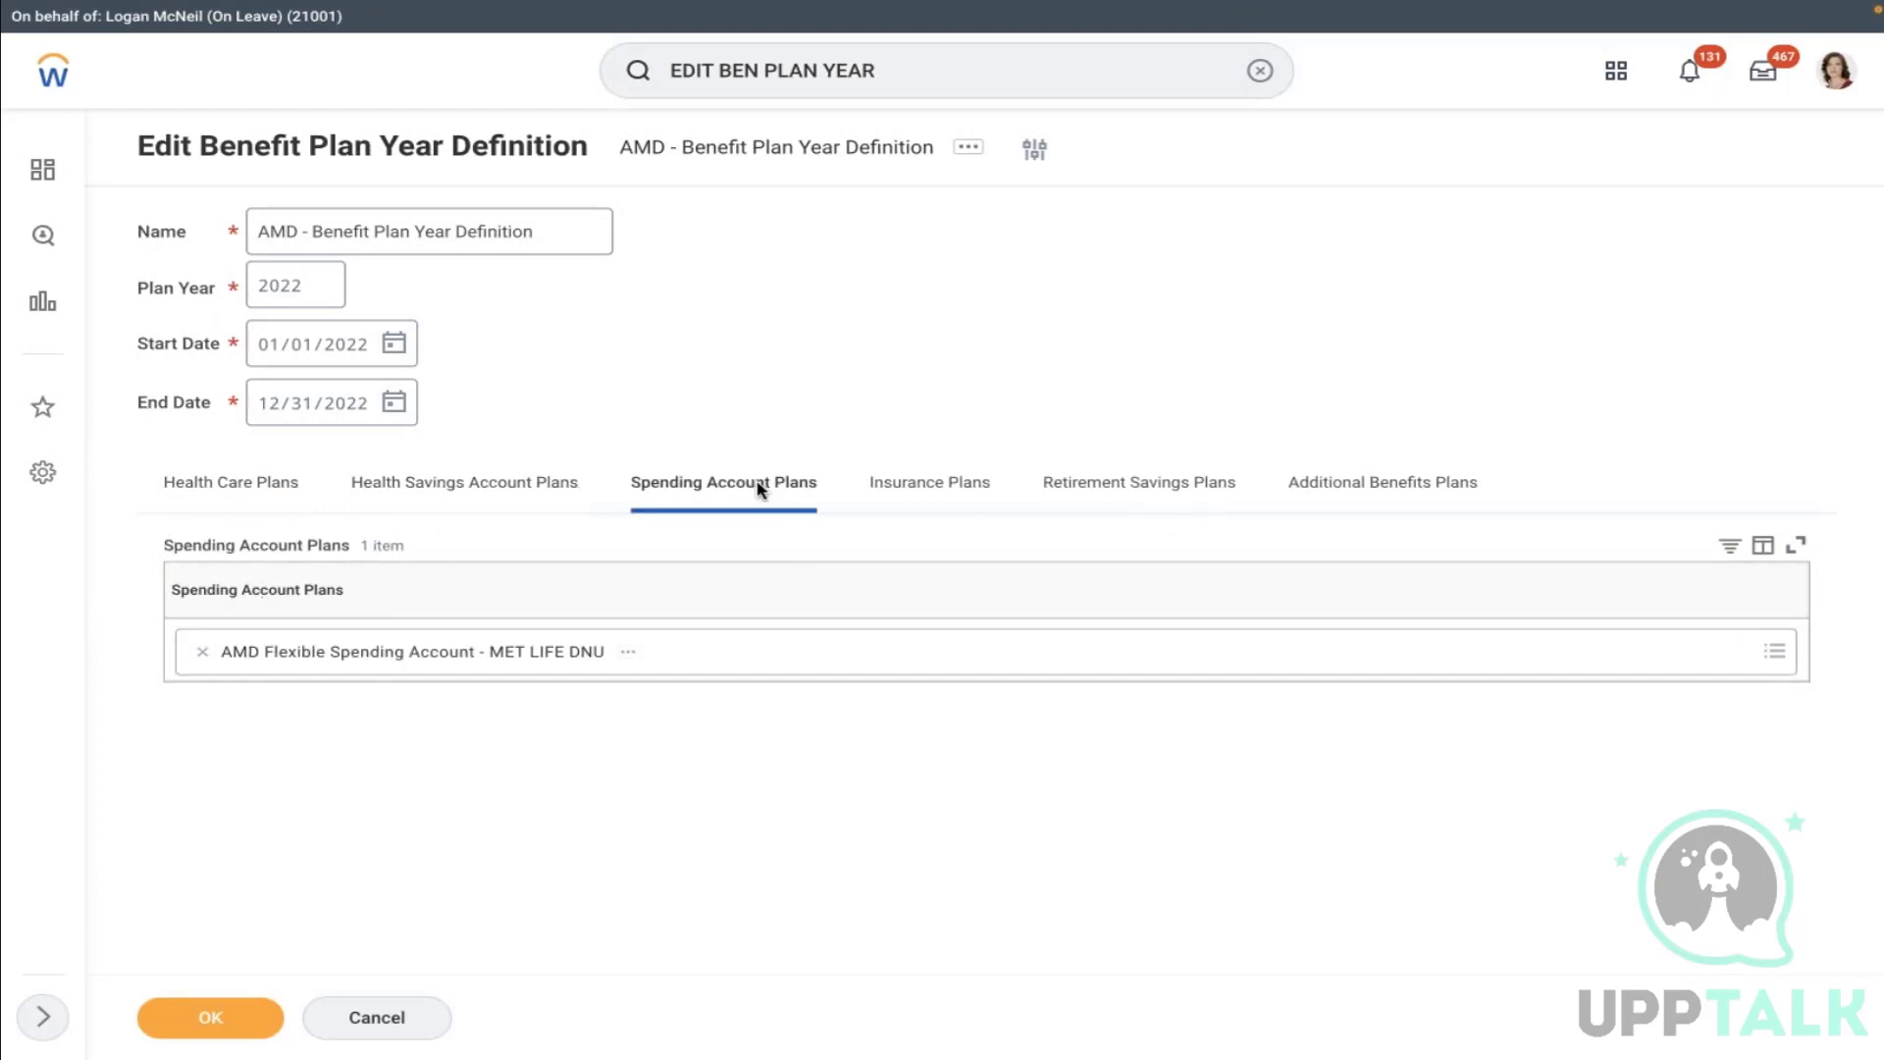
left_click(201, 651)
left_click(216, 1018)
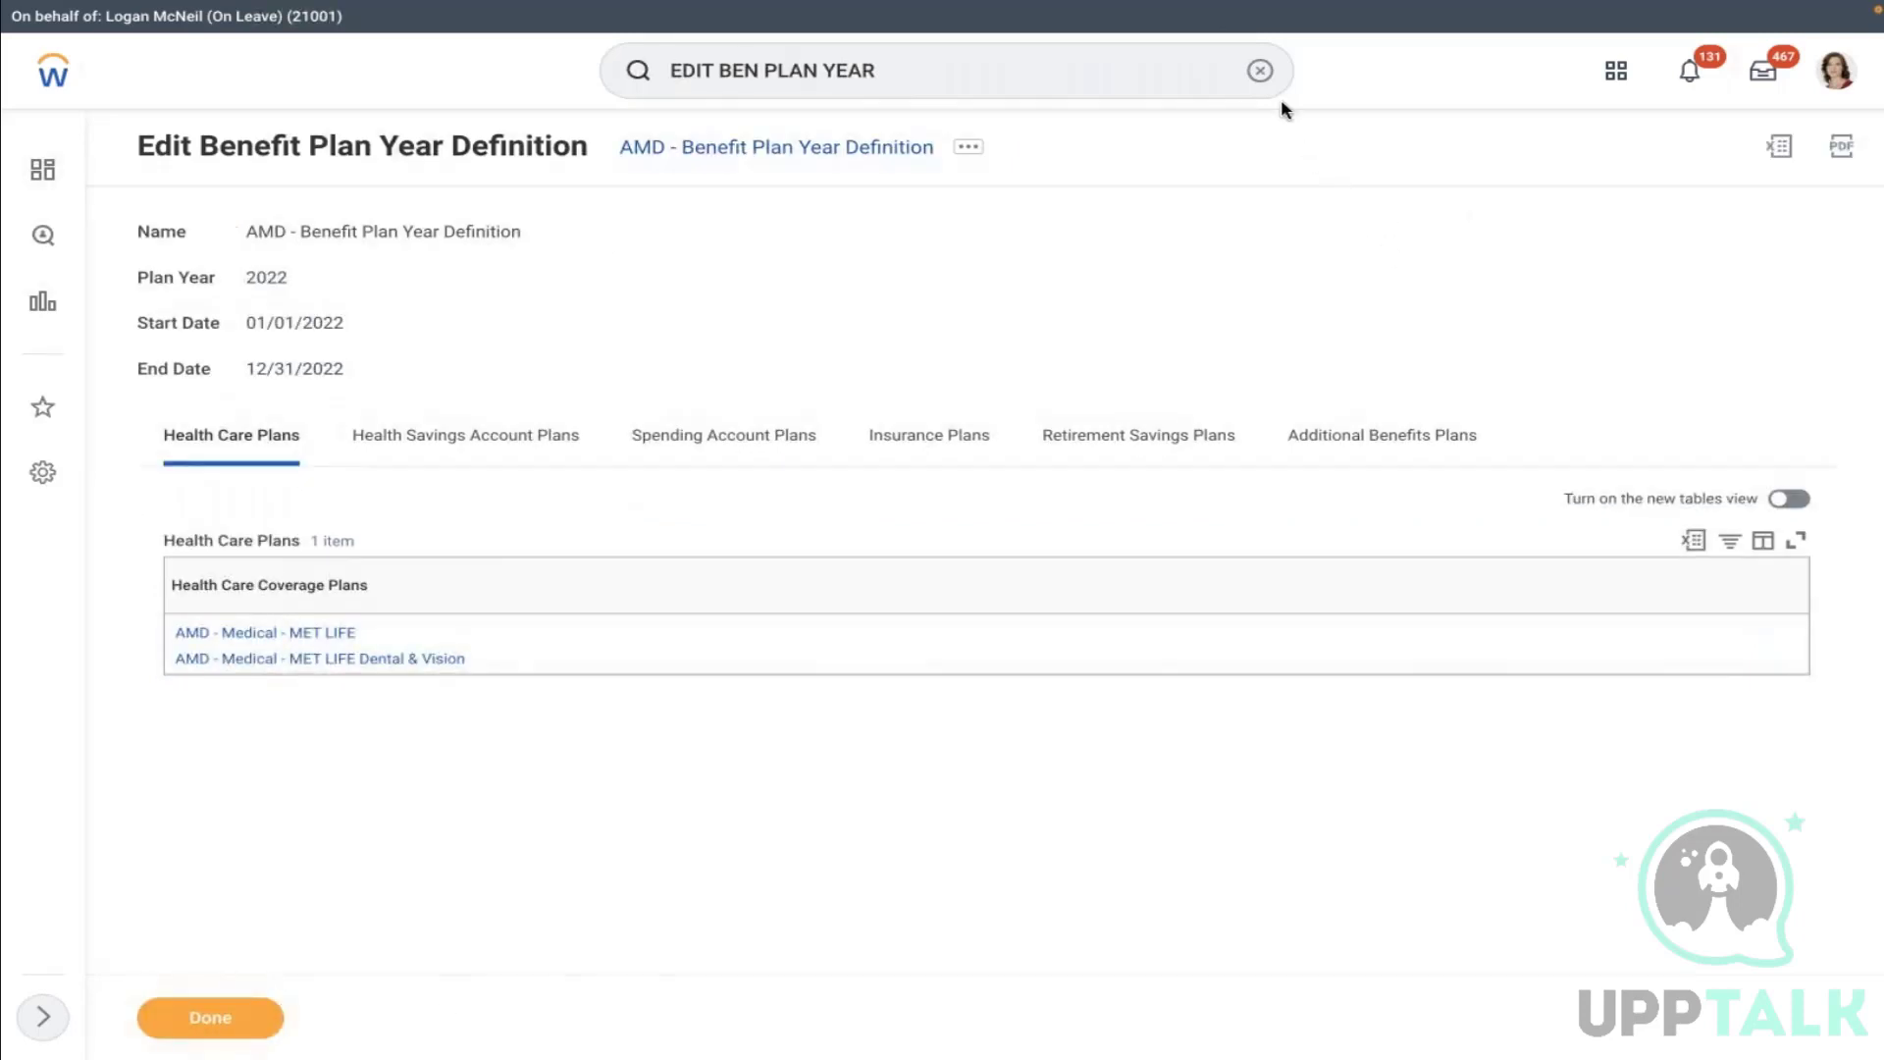
Find and launch the Create Benefit Plan task and set its effective date to 01/01/2022
left_click(1260, 71)
type("cREATE BEN")
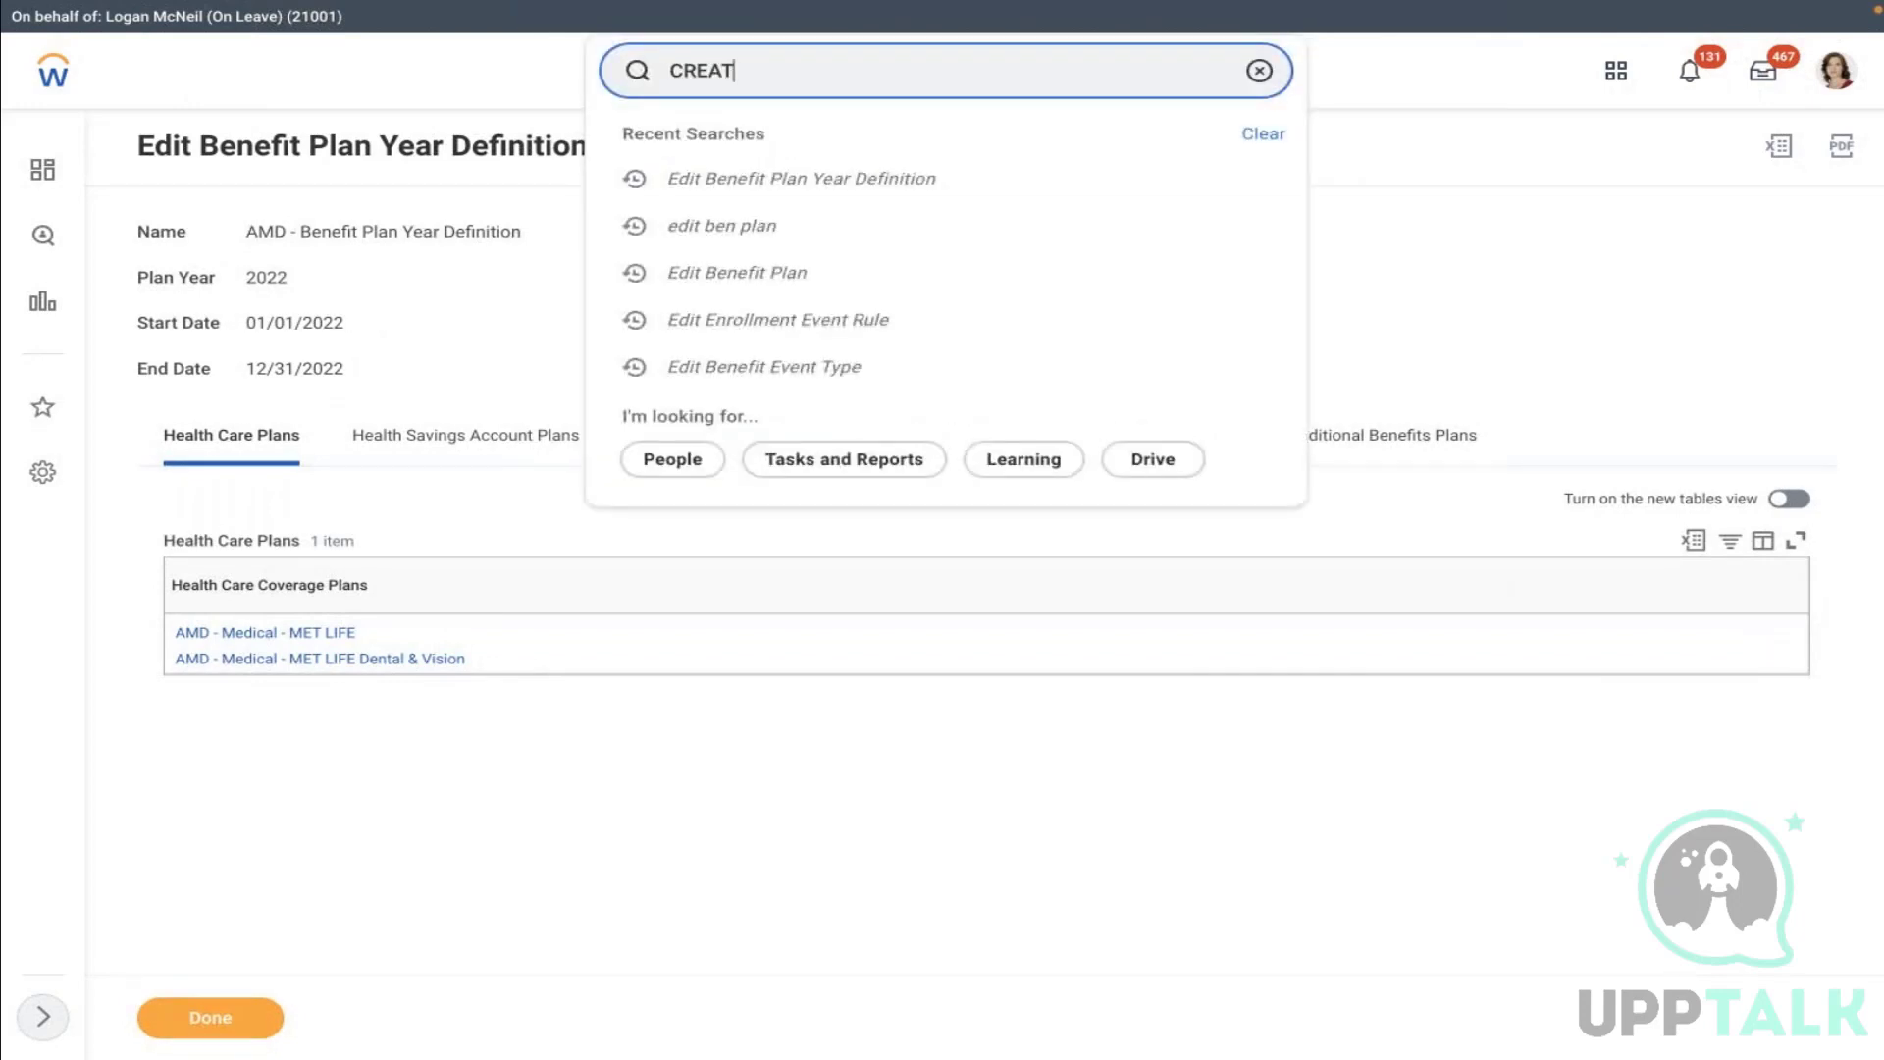
type(" PLAN")
left_click(913, 138)
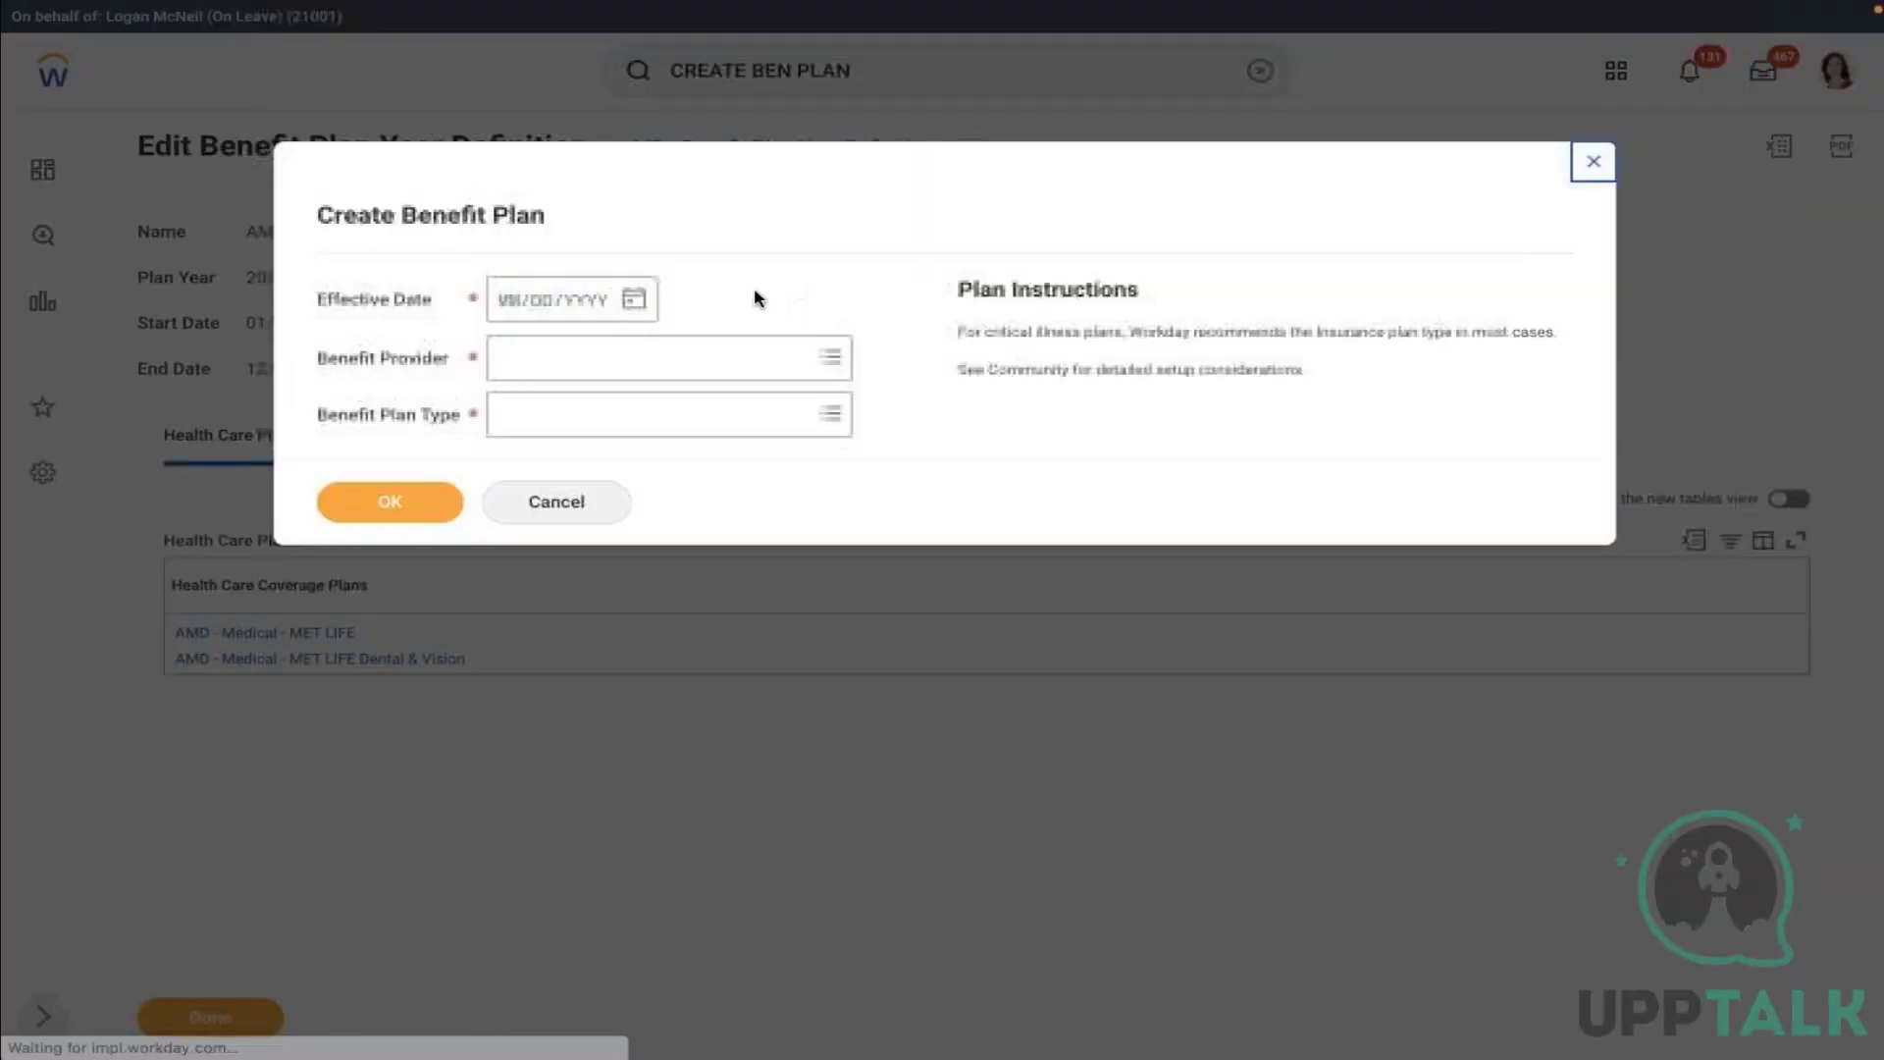
left_click(634, 300)
left_click(688, 292)
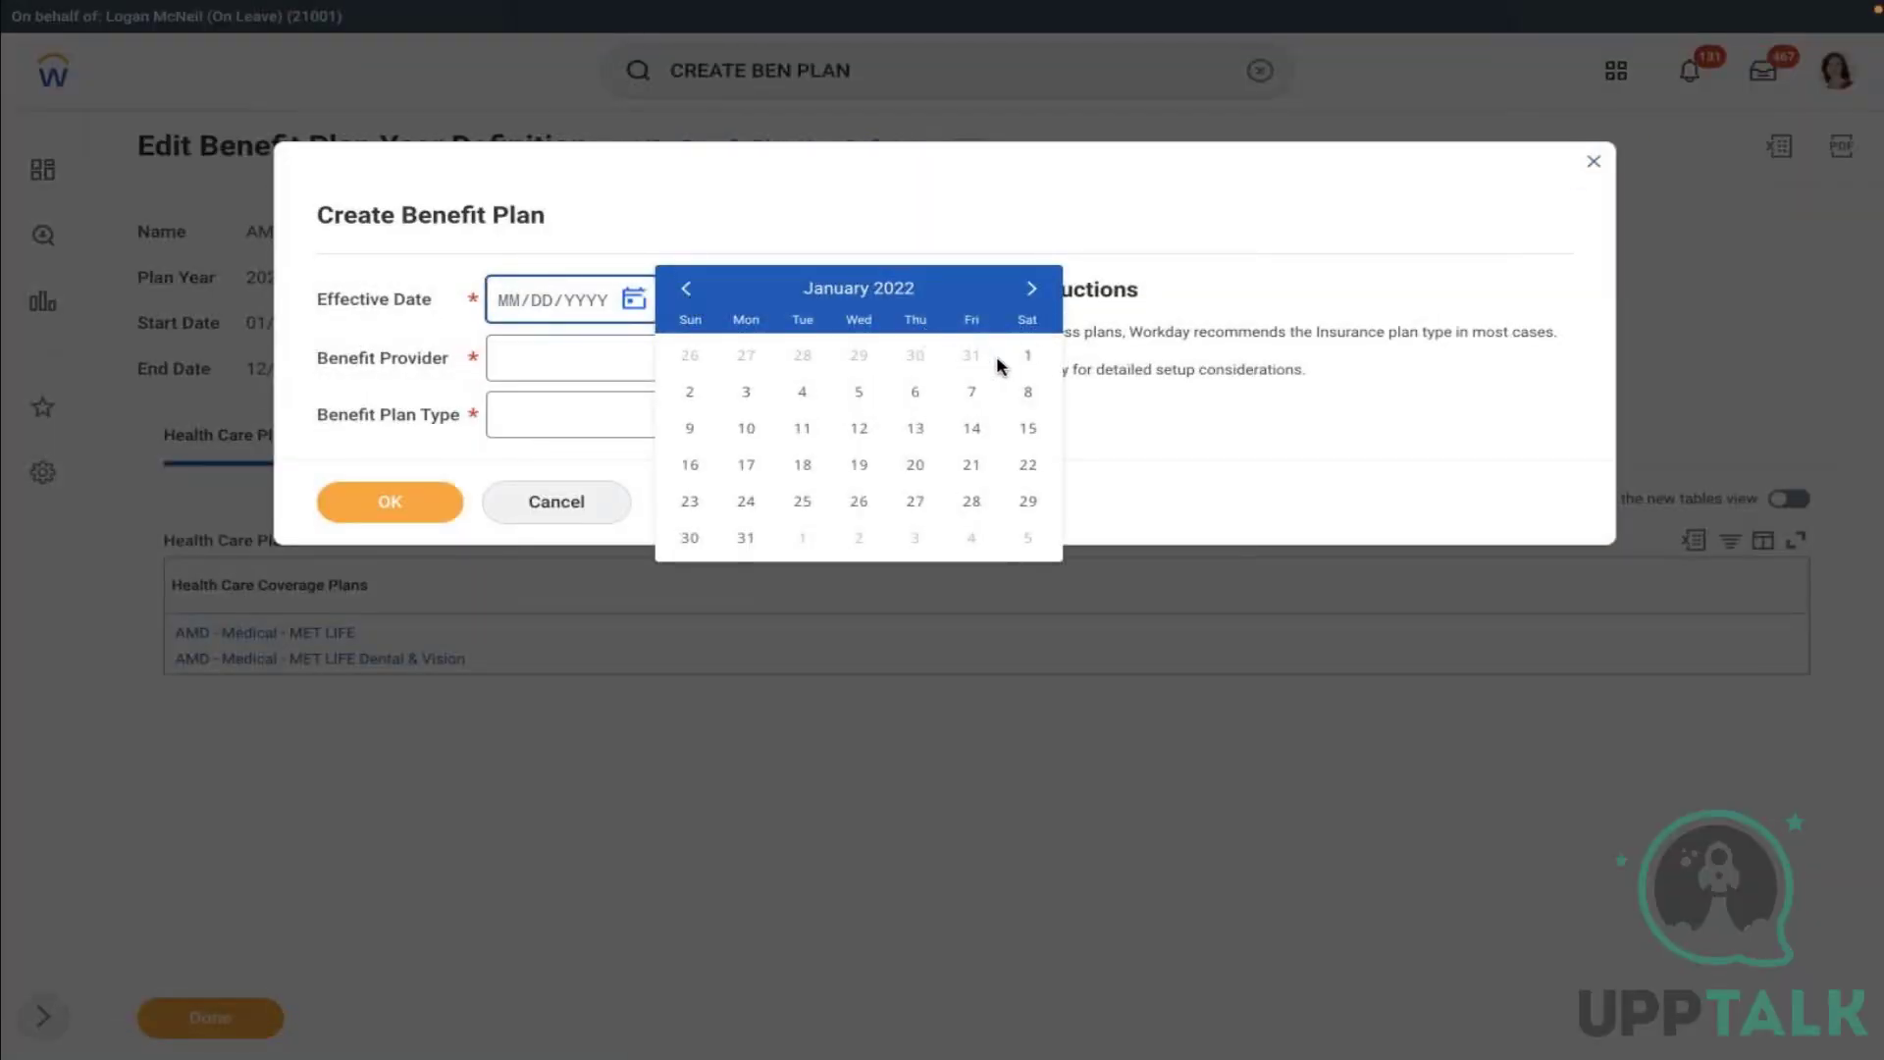
left_click(1027, 355)
Choose MET LIFE as the benefit provider and Spending Account Plan as the benefit plan type, and confirm
left_click(648, 351)
type("MET")
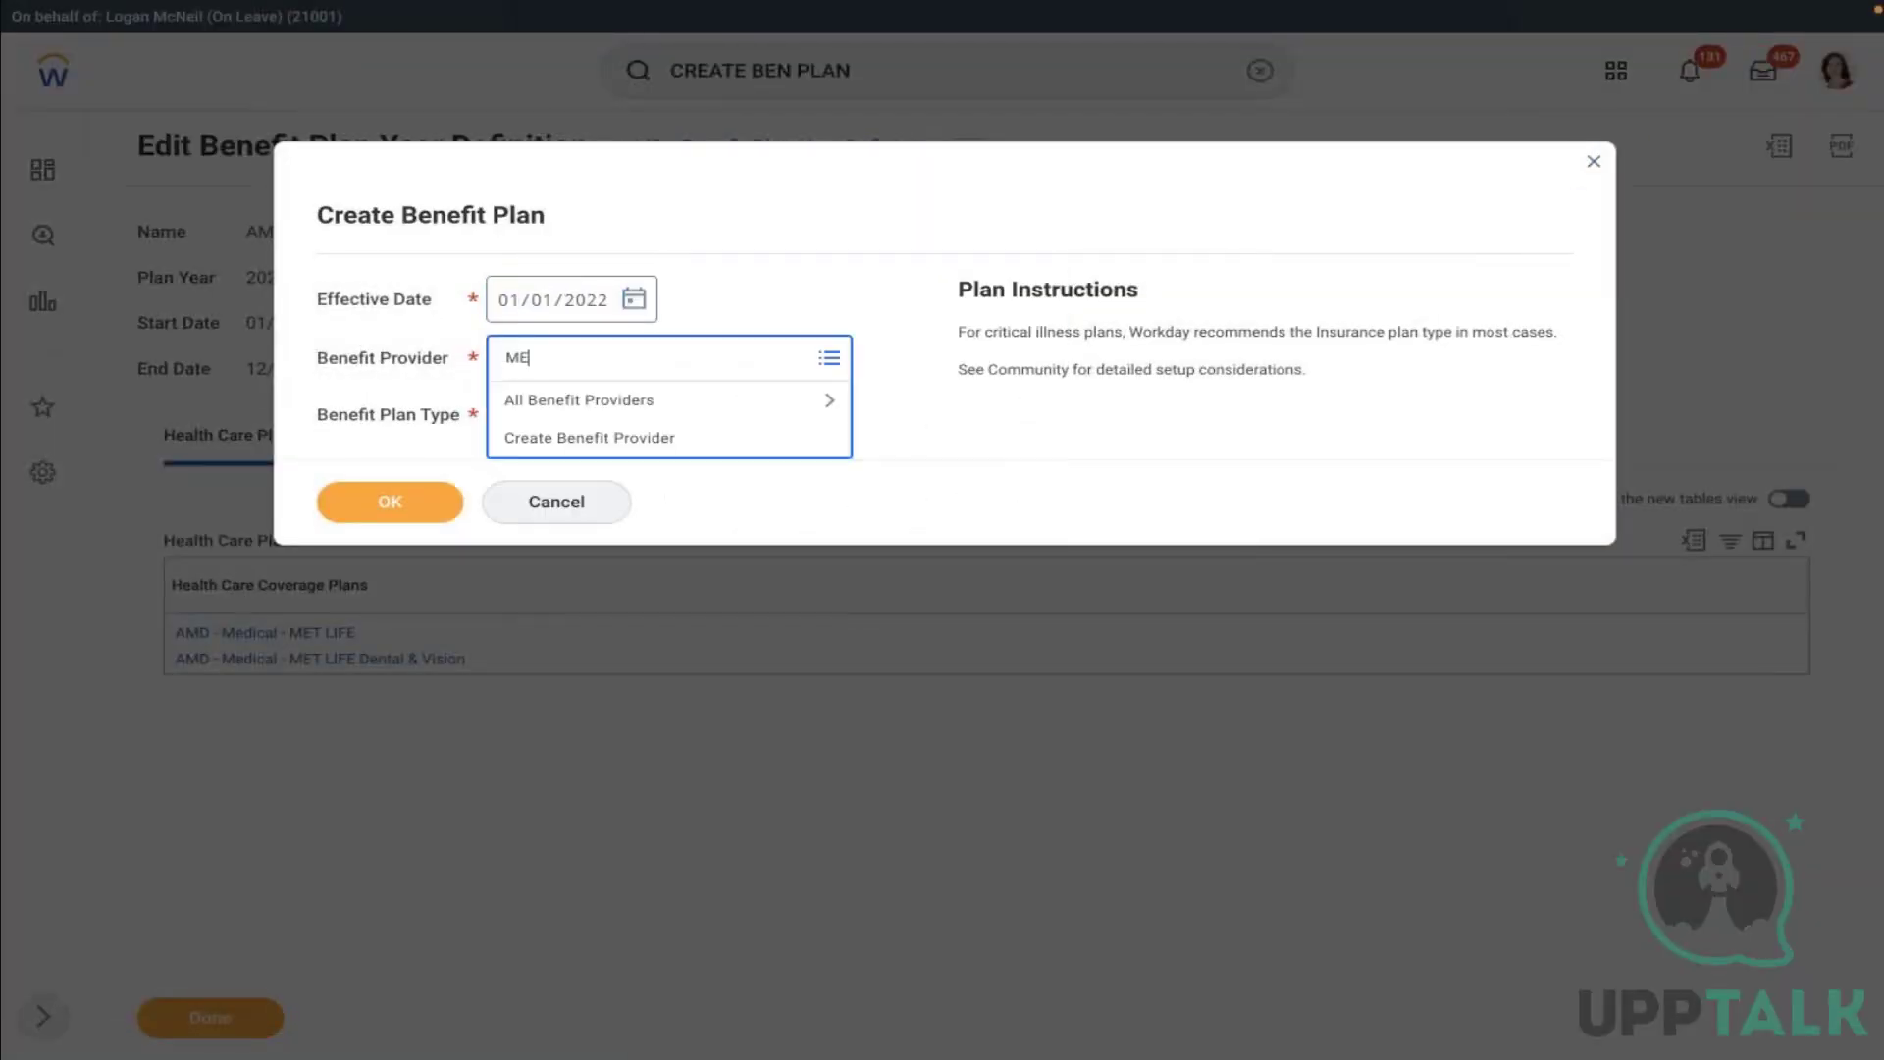
key("Return")
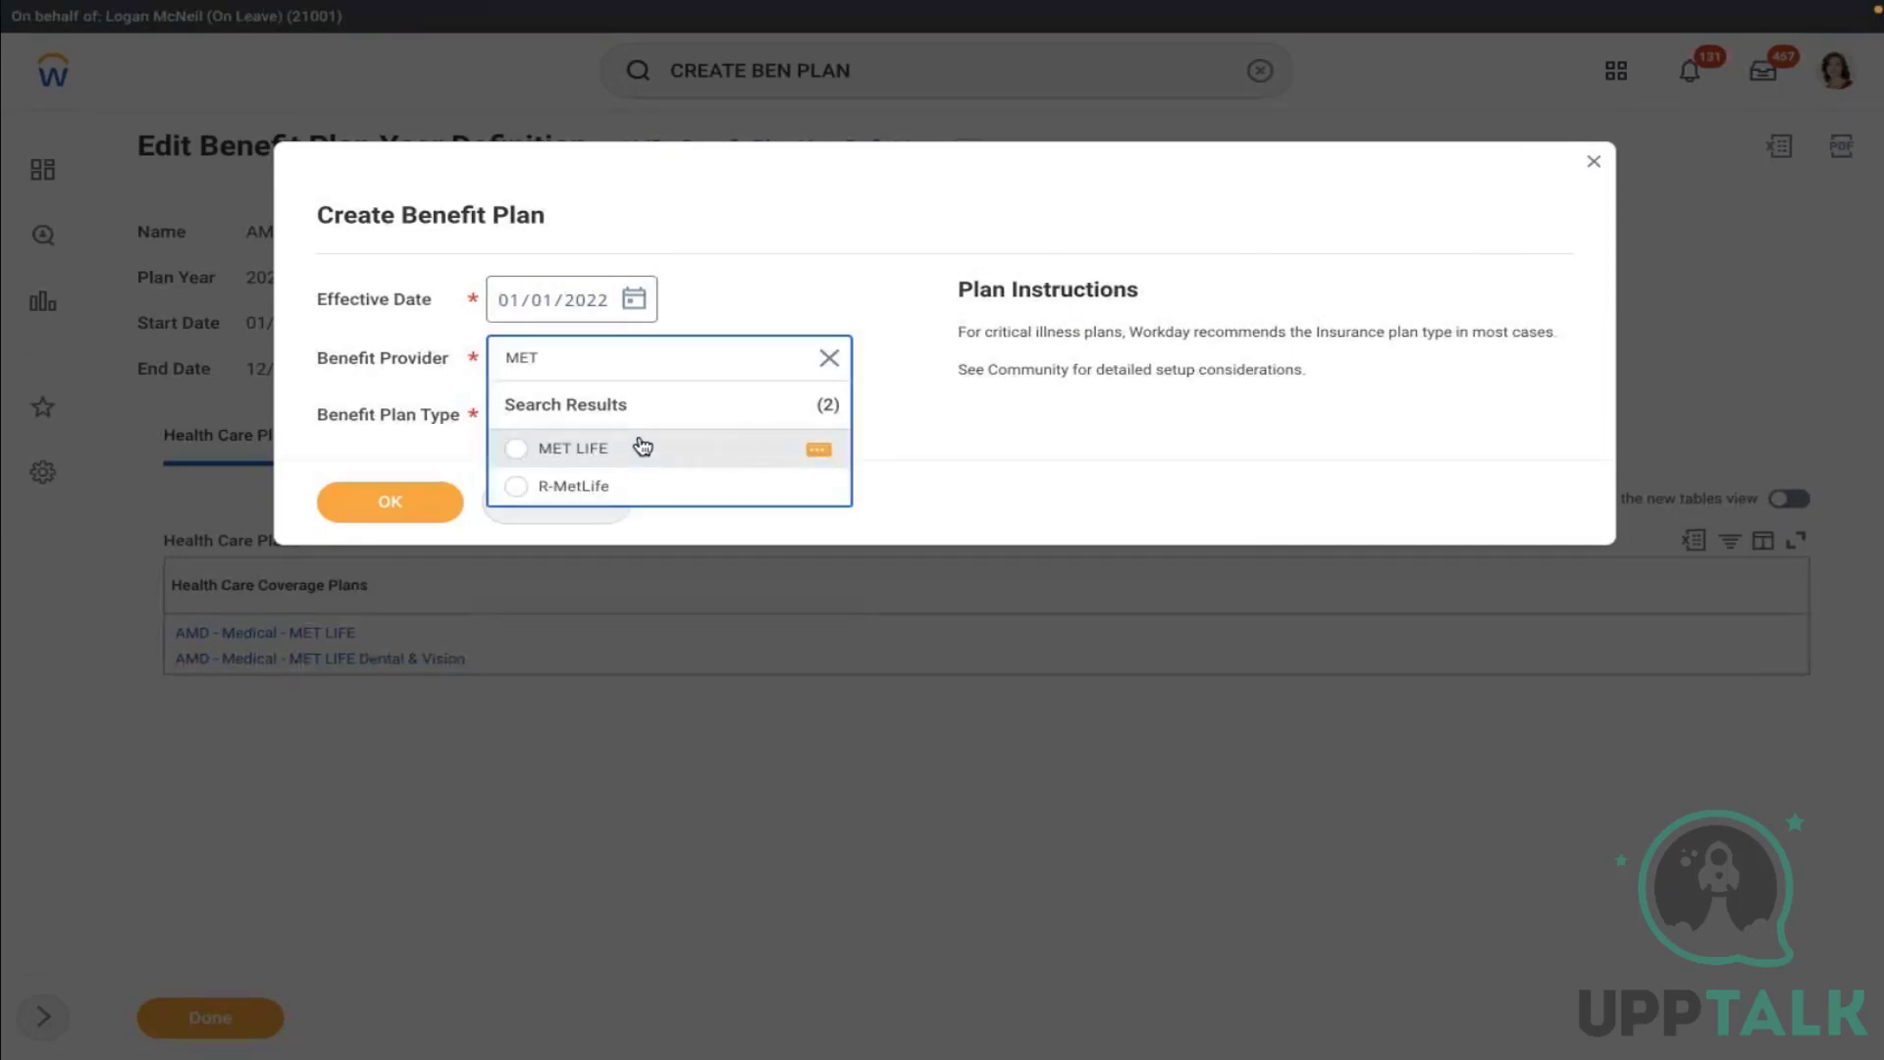
left_click(644, 448)
left_click(584, 417)
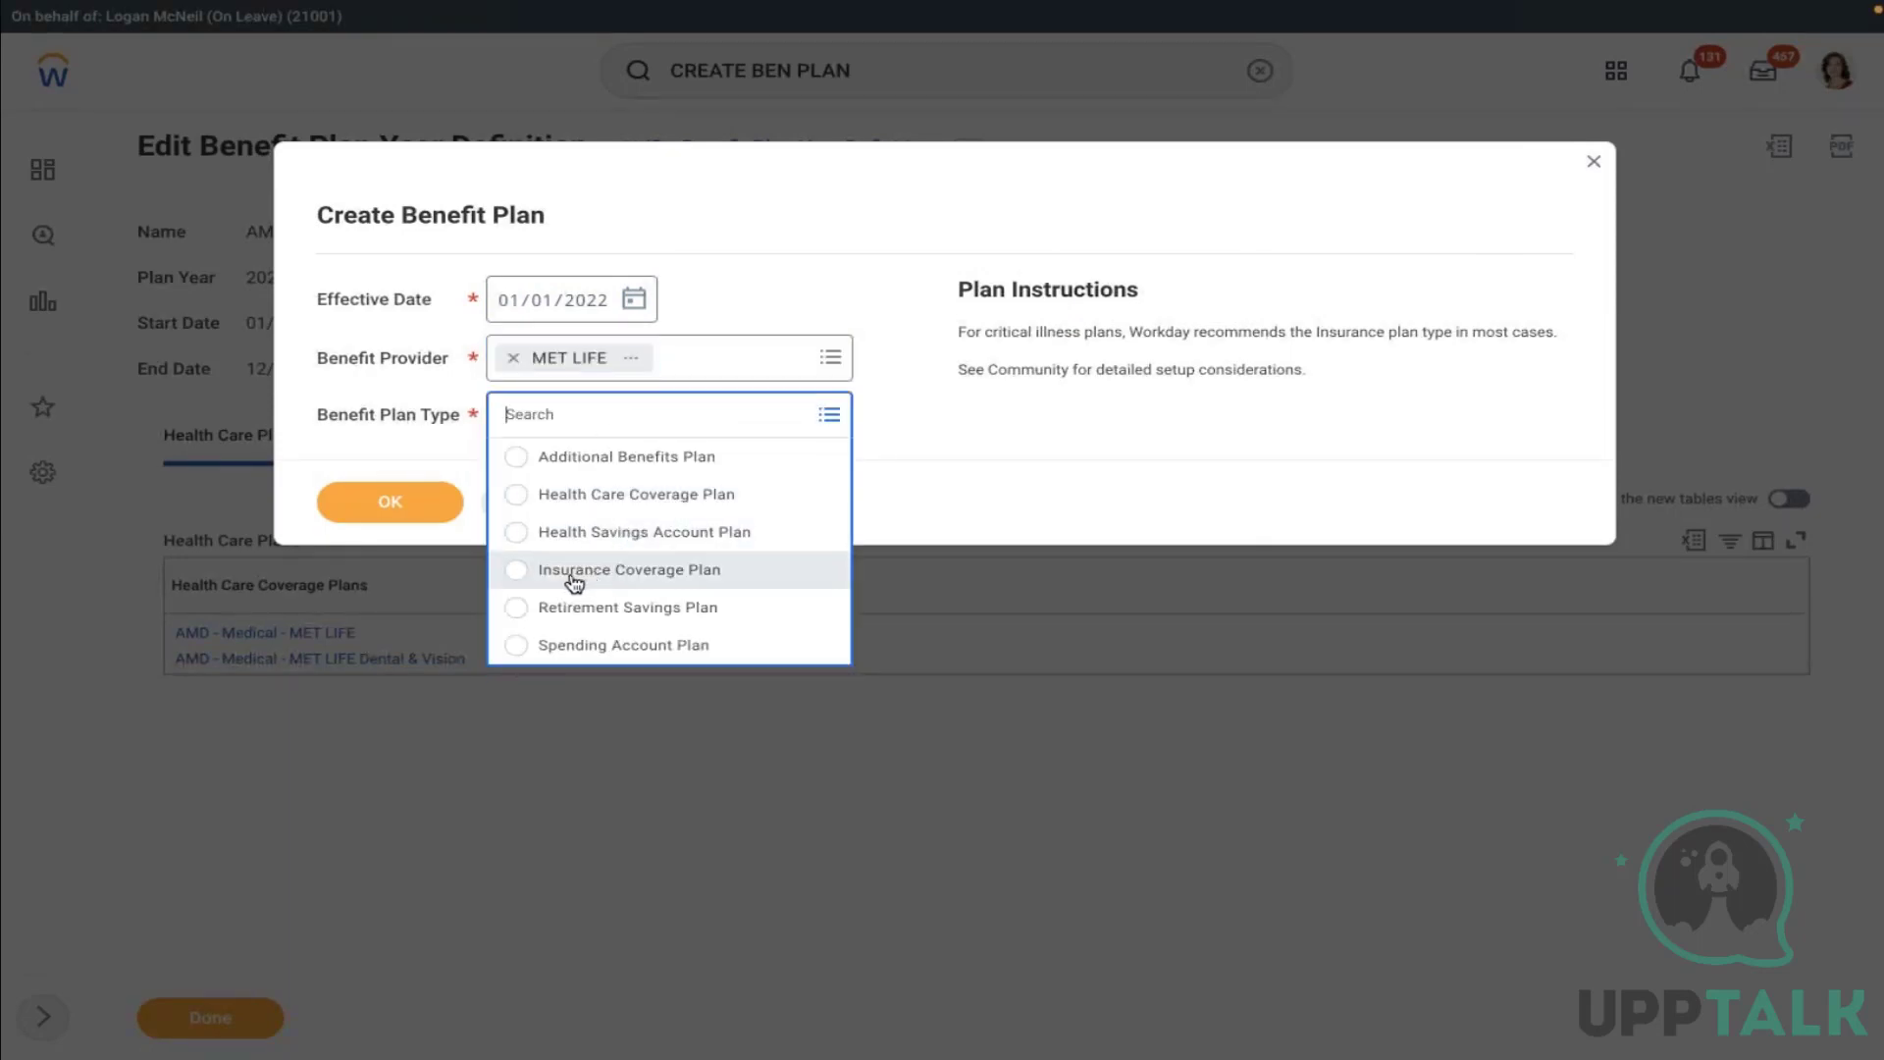
left_click(538, 645)
left_click(429, 505)
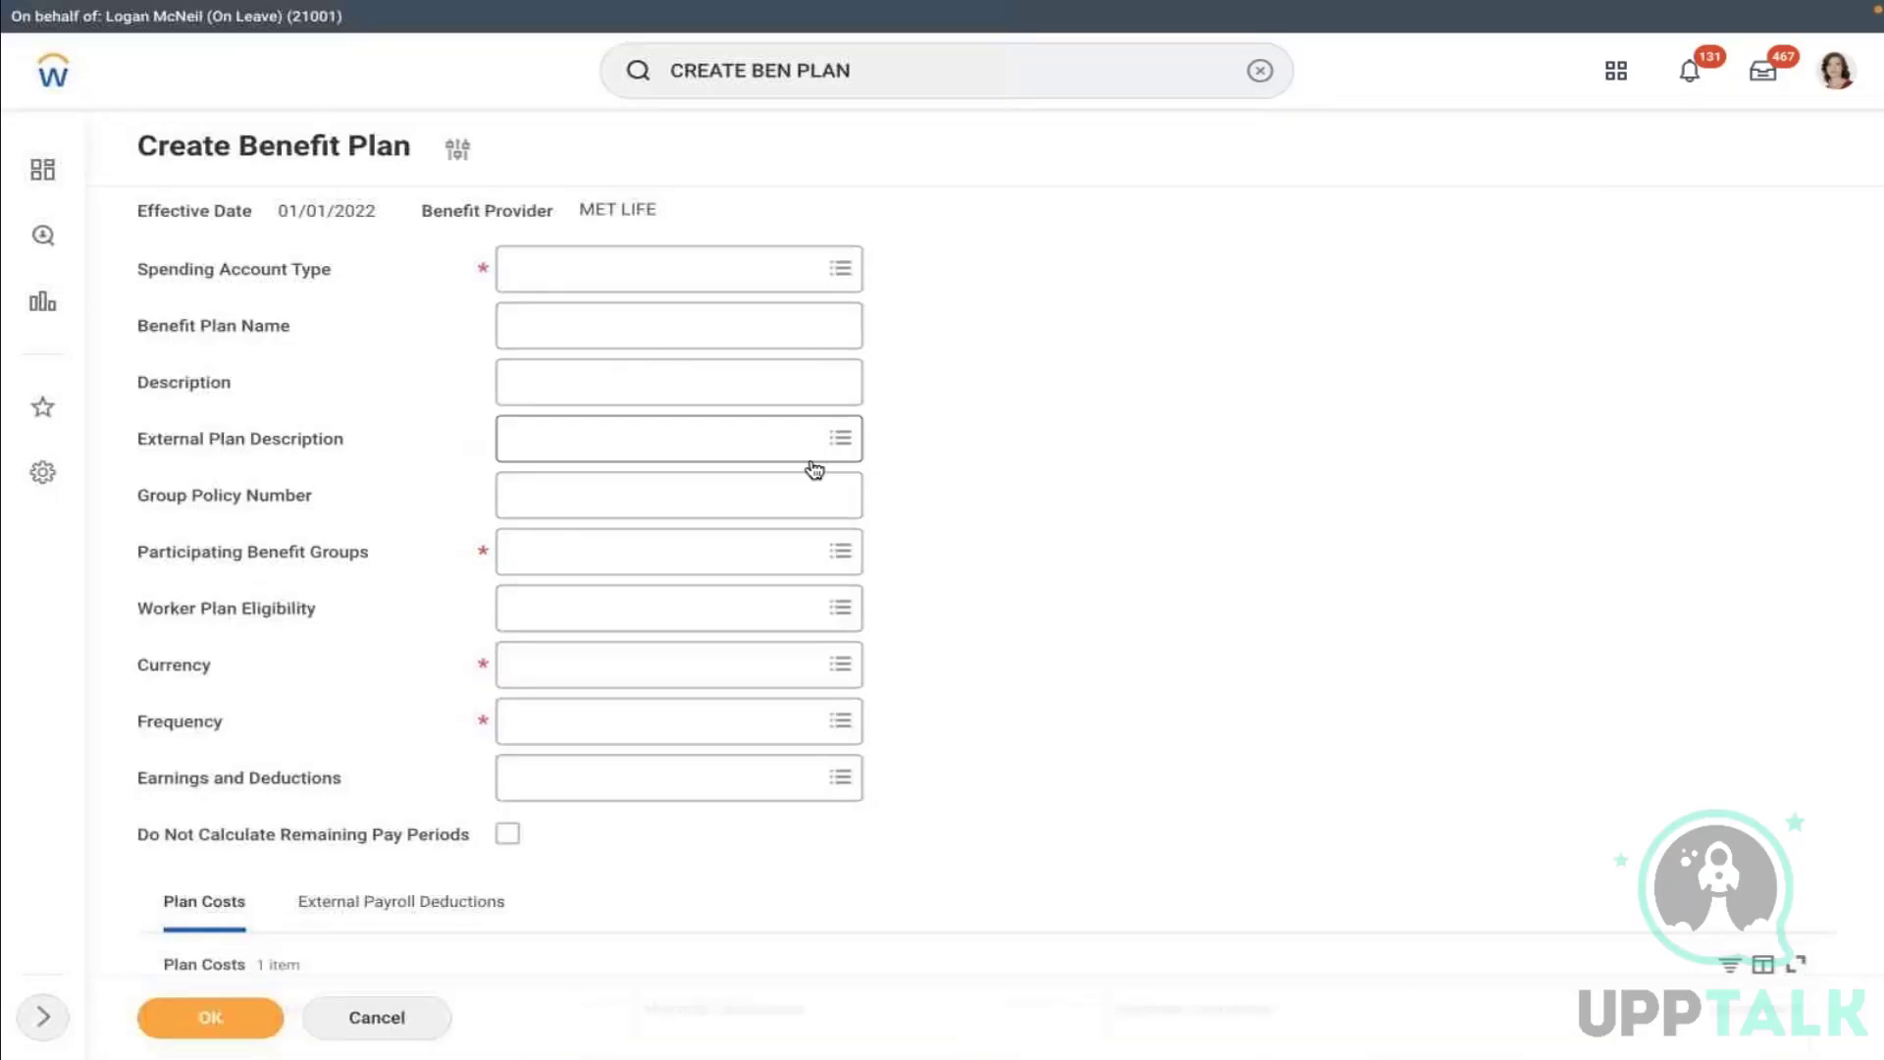
Set the spending account type to AMD Flexible Spending Account and the participating benefit group to Active Employees in U.S. - Salaried
left_click(607, 273)
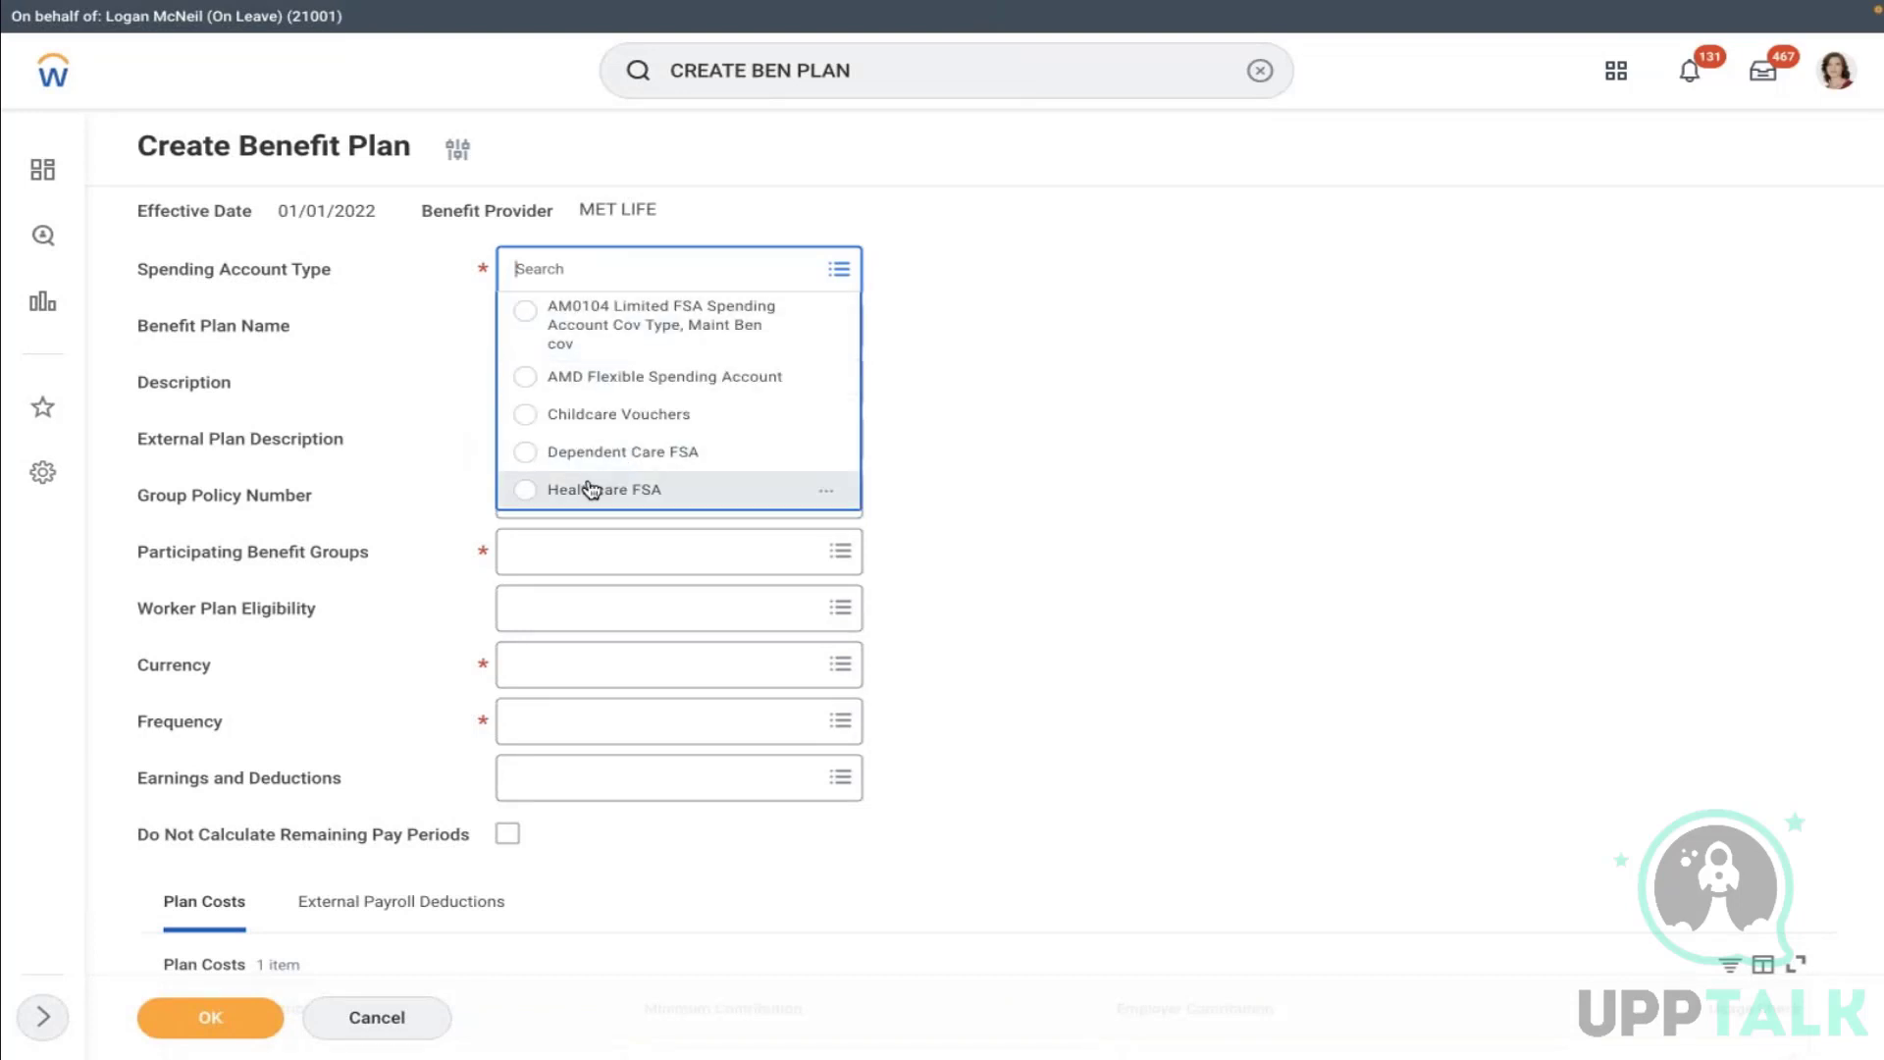
left_click(589, 375)
left_click(601, 569)
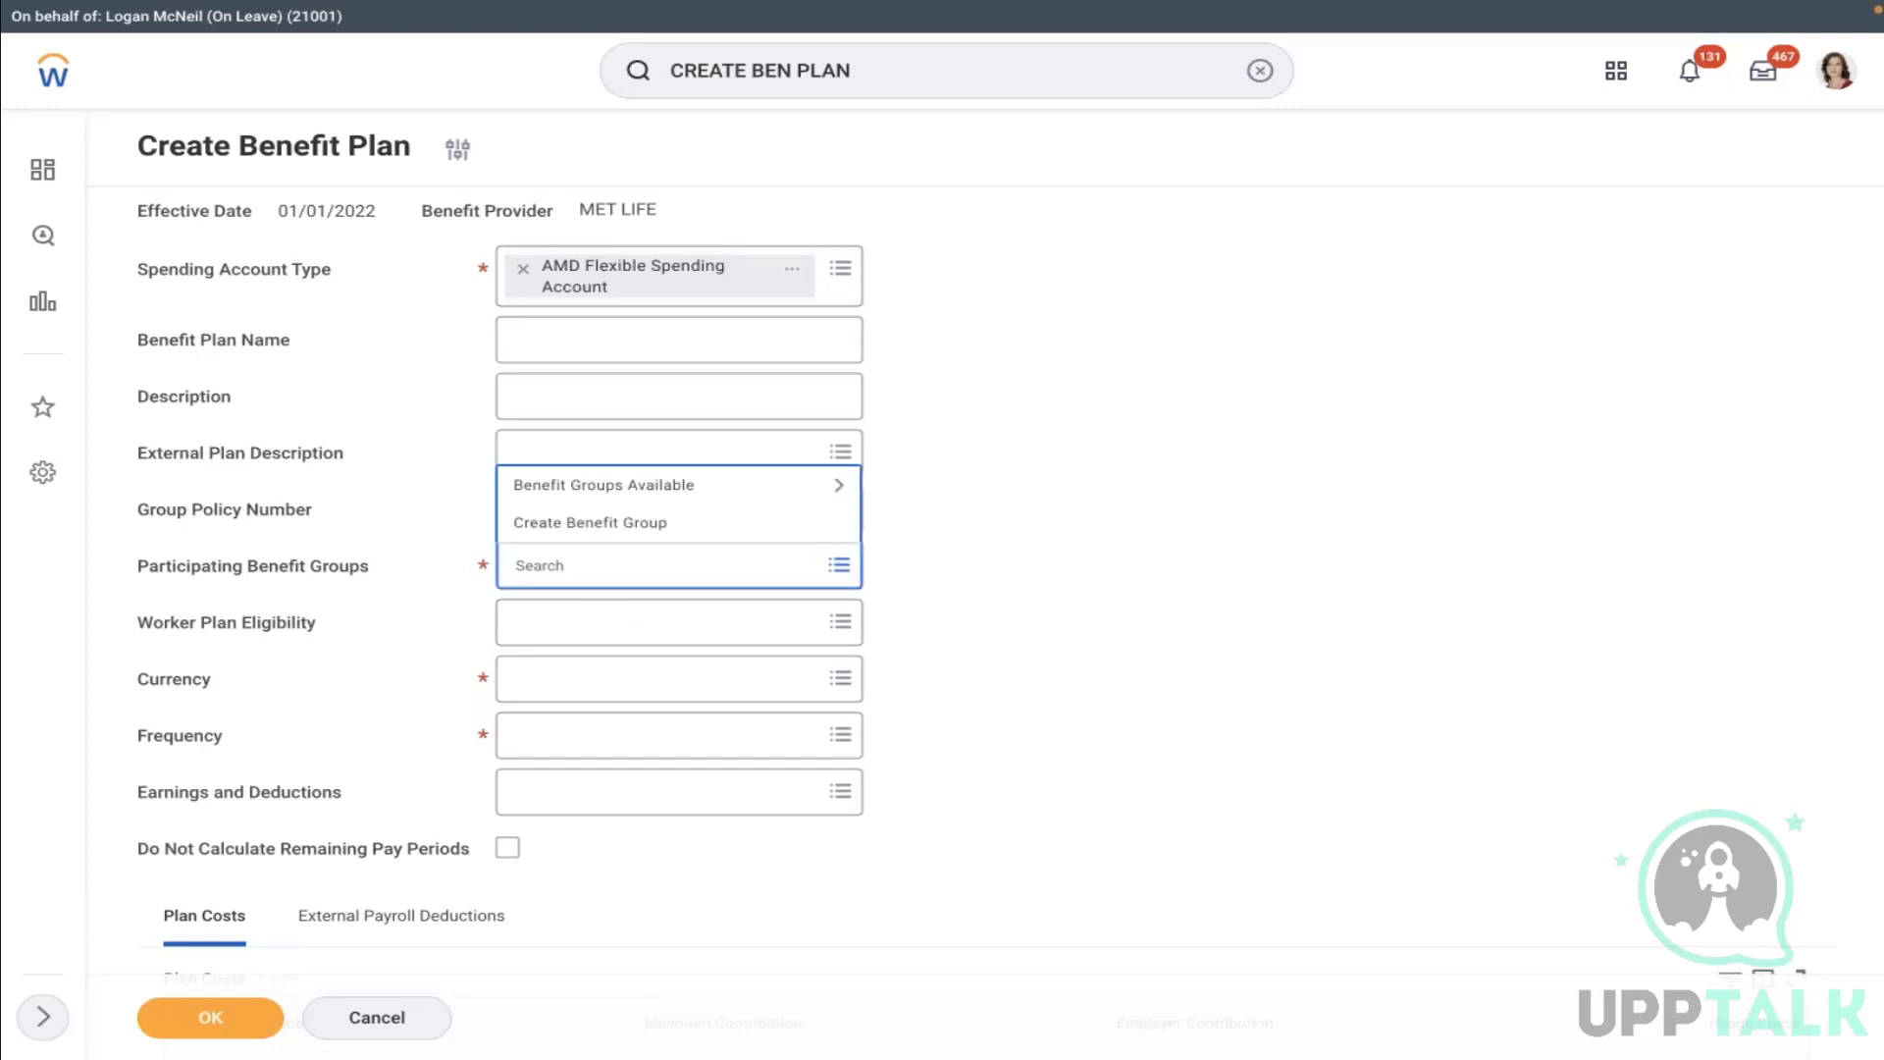
left_click(719, 527)
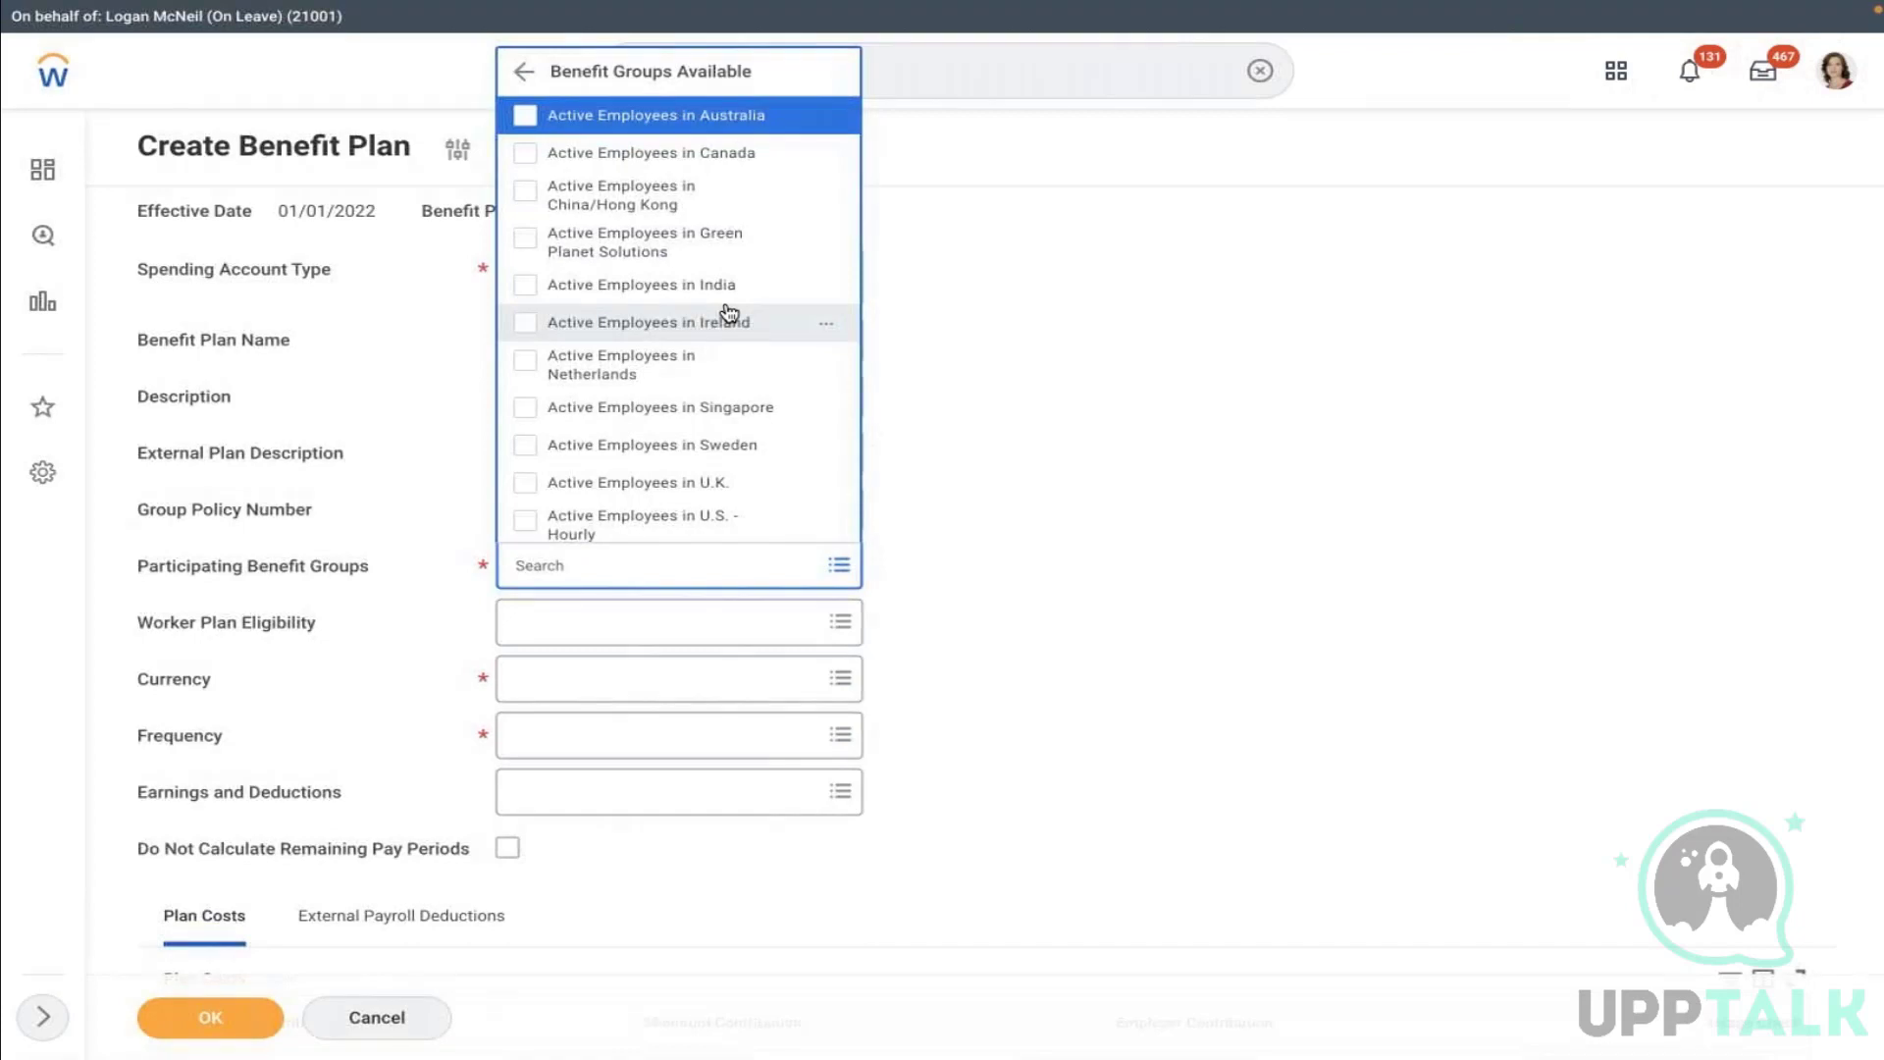
key("Up")
key("Up")
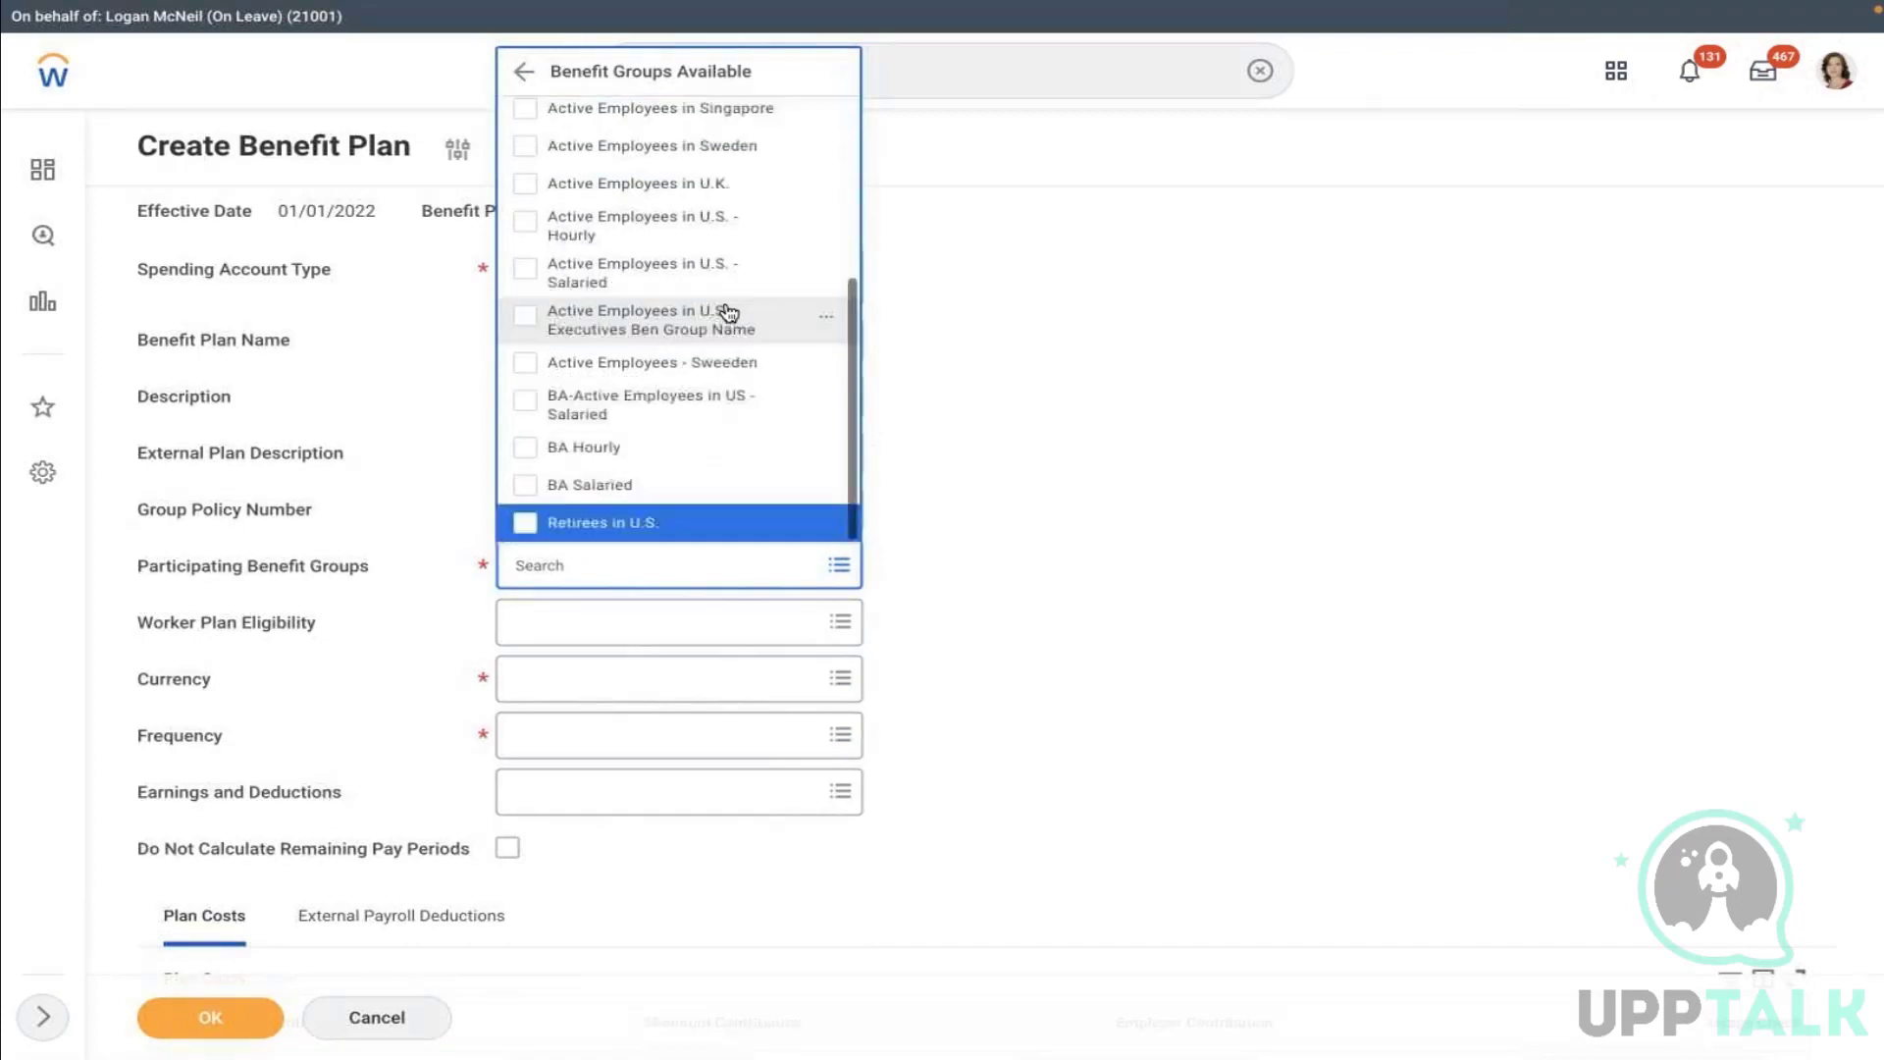
key("Up")
key("Up")
key("Up")
key("Up")
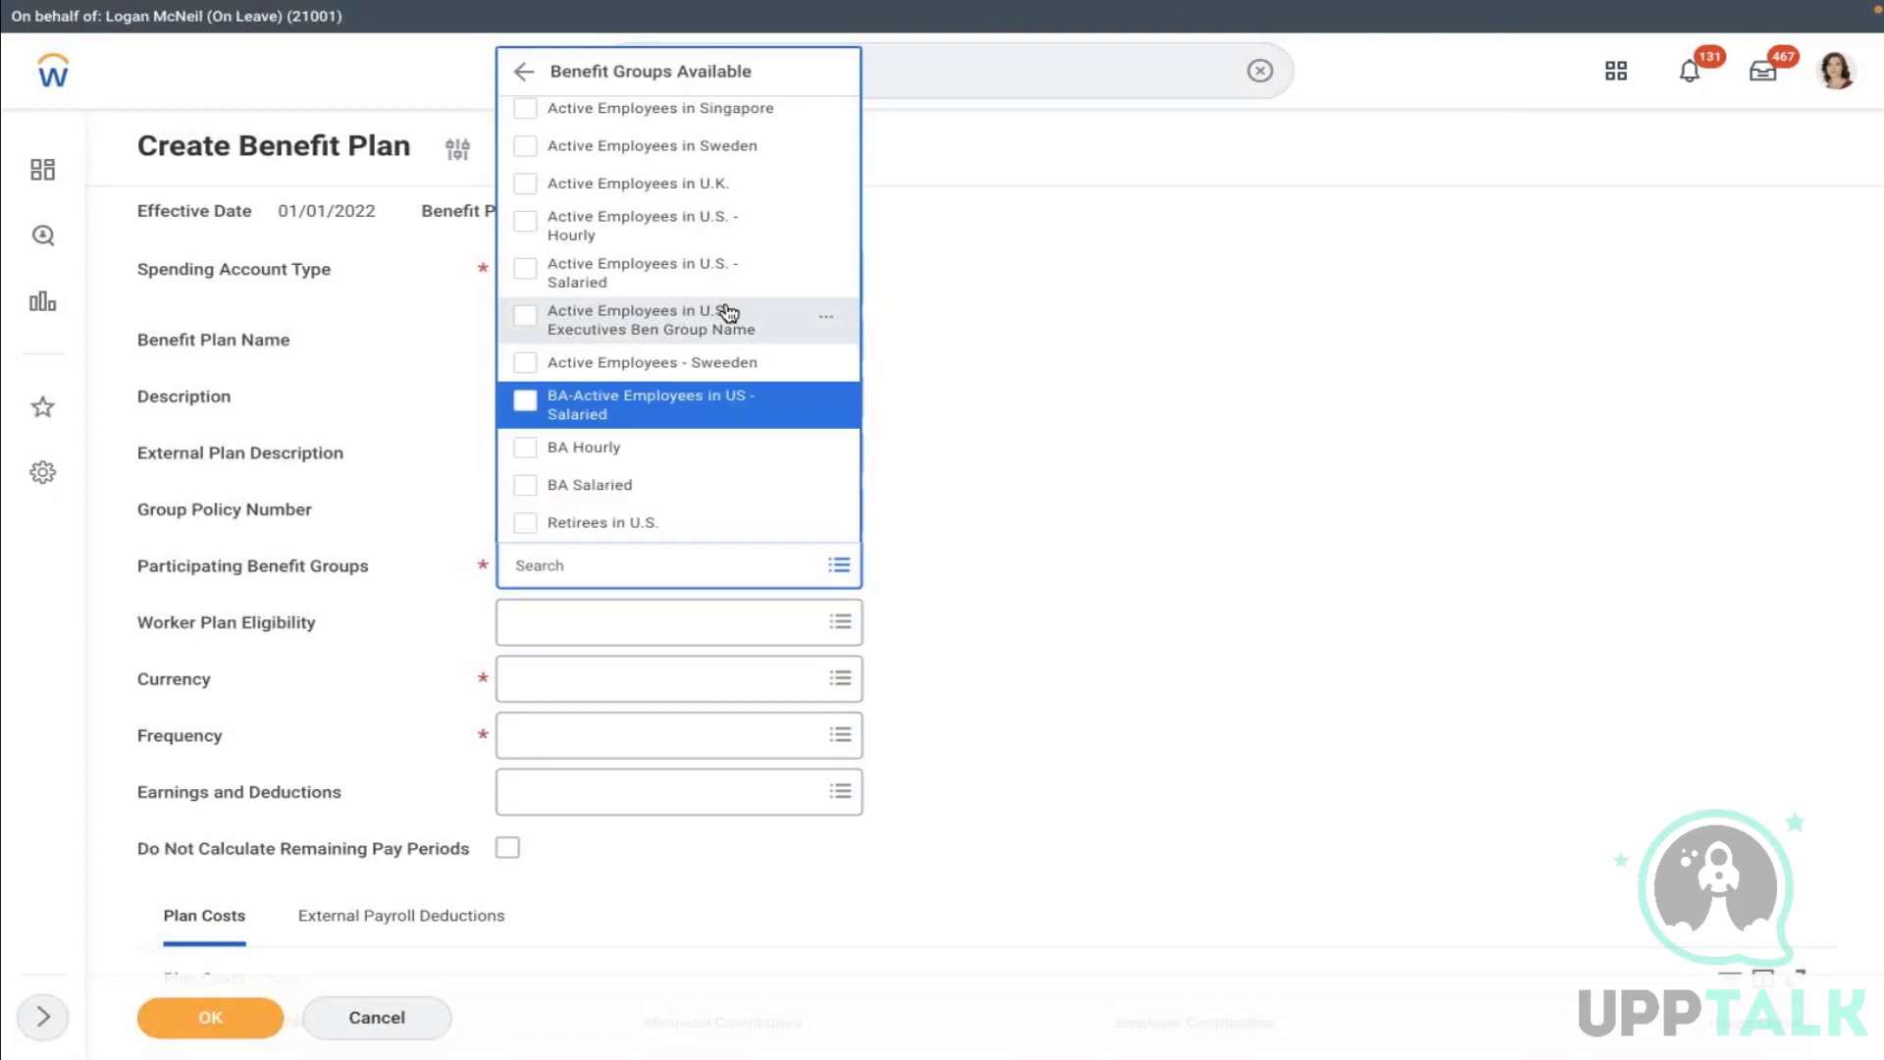
key("Up")
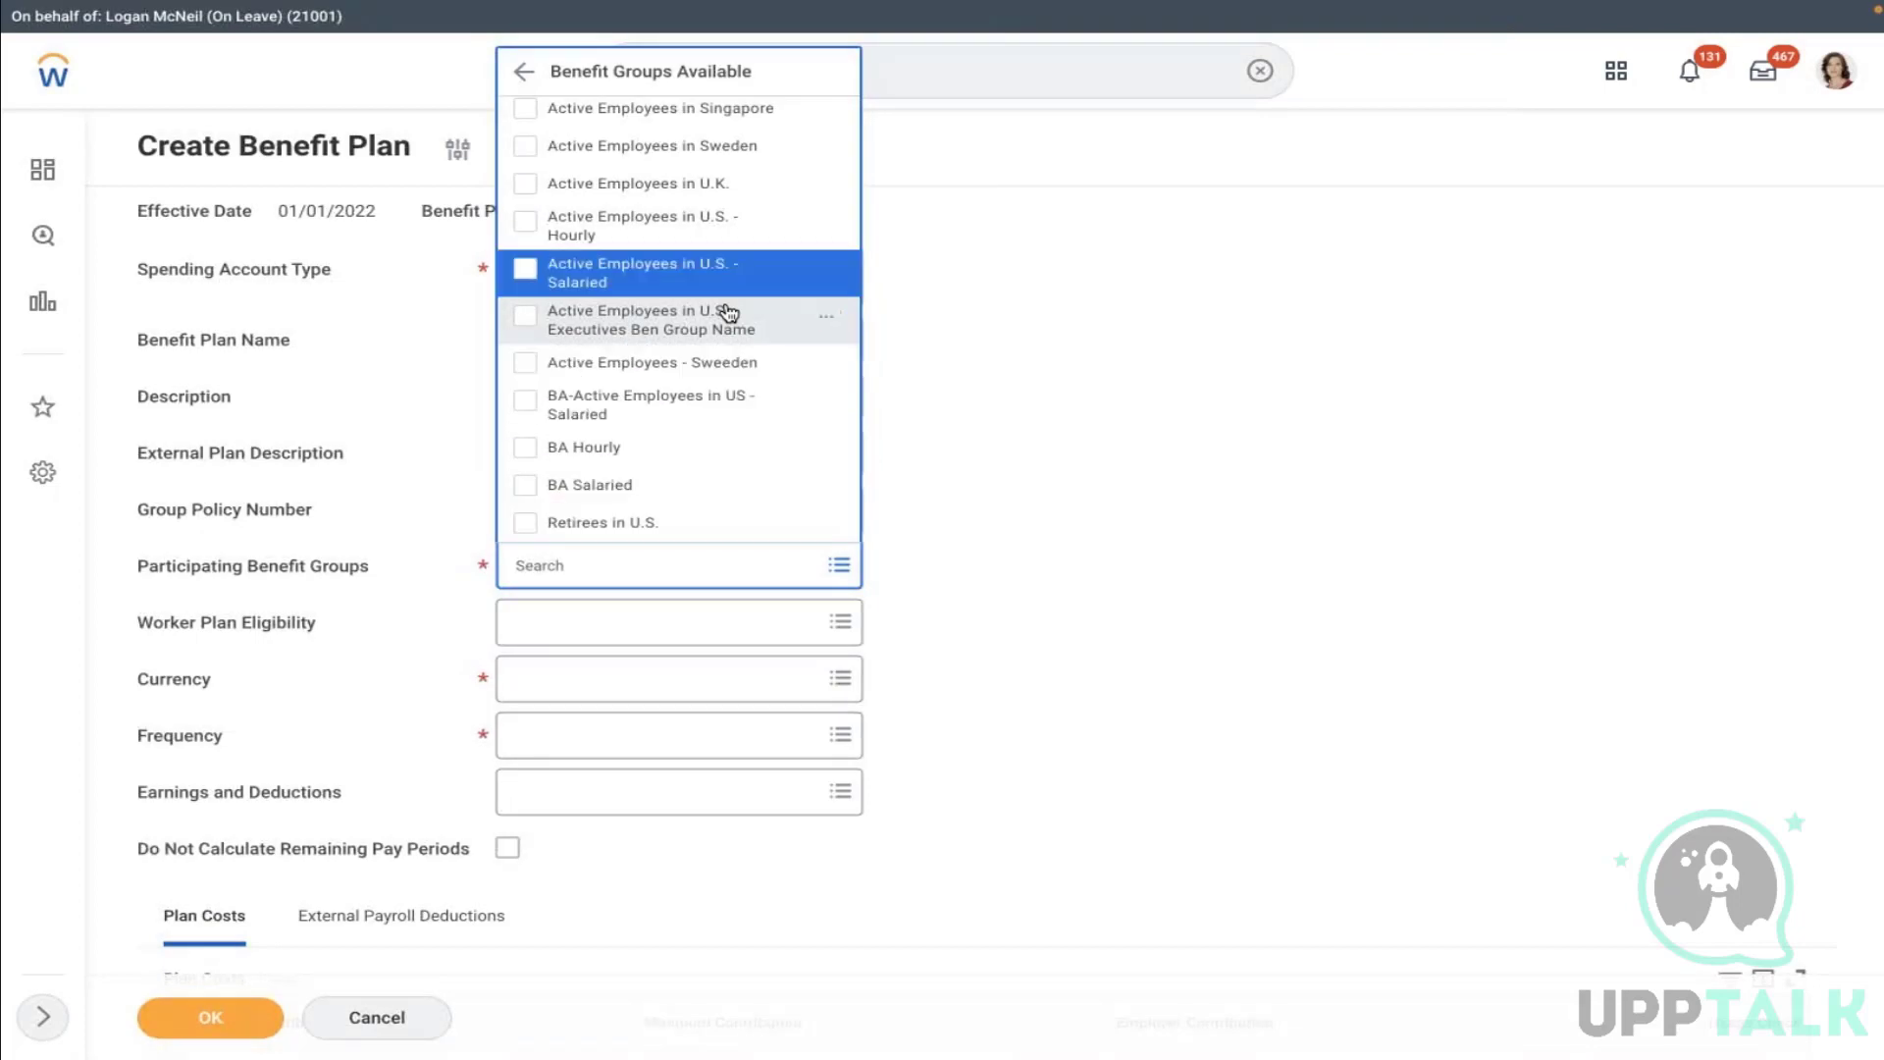
key("Up")
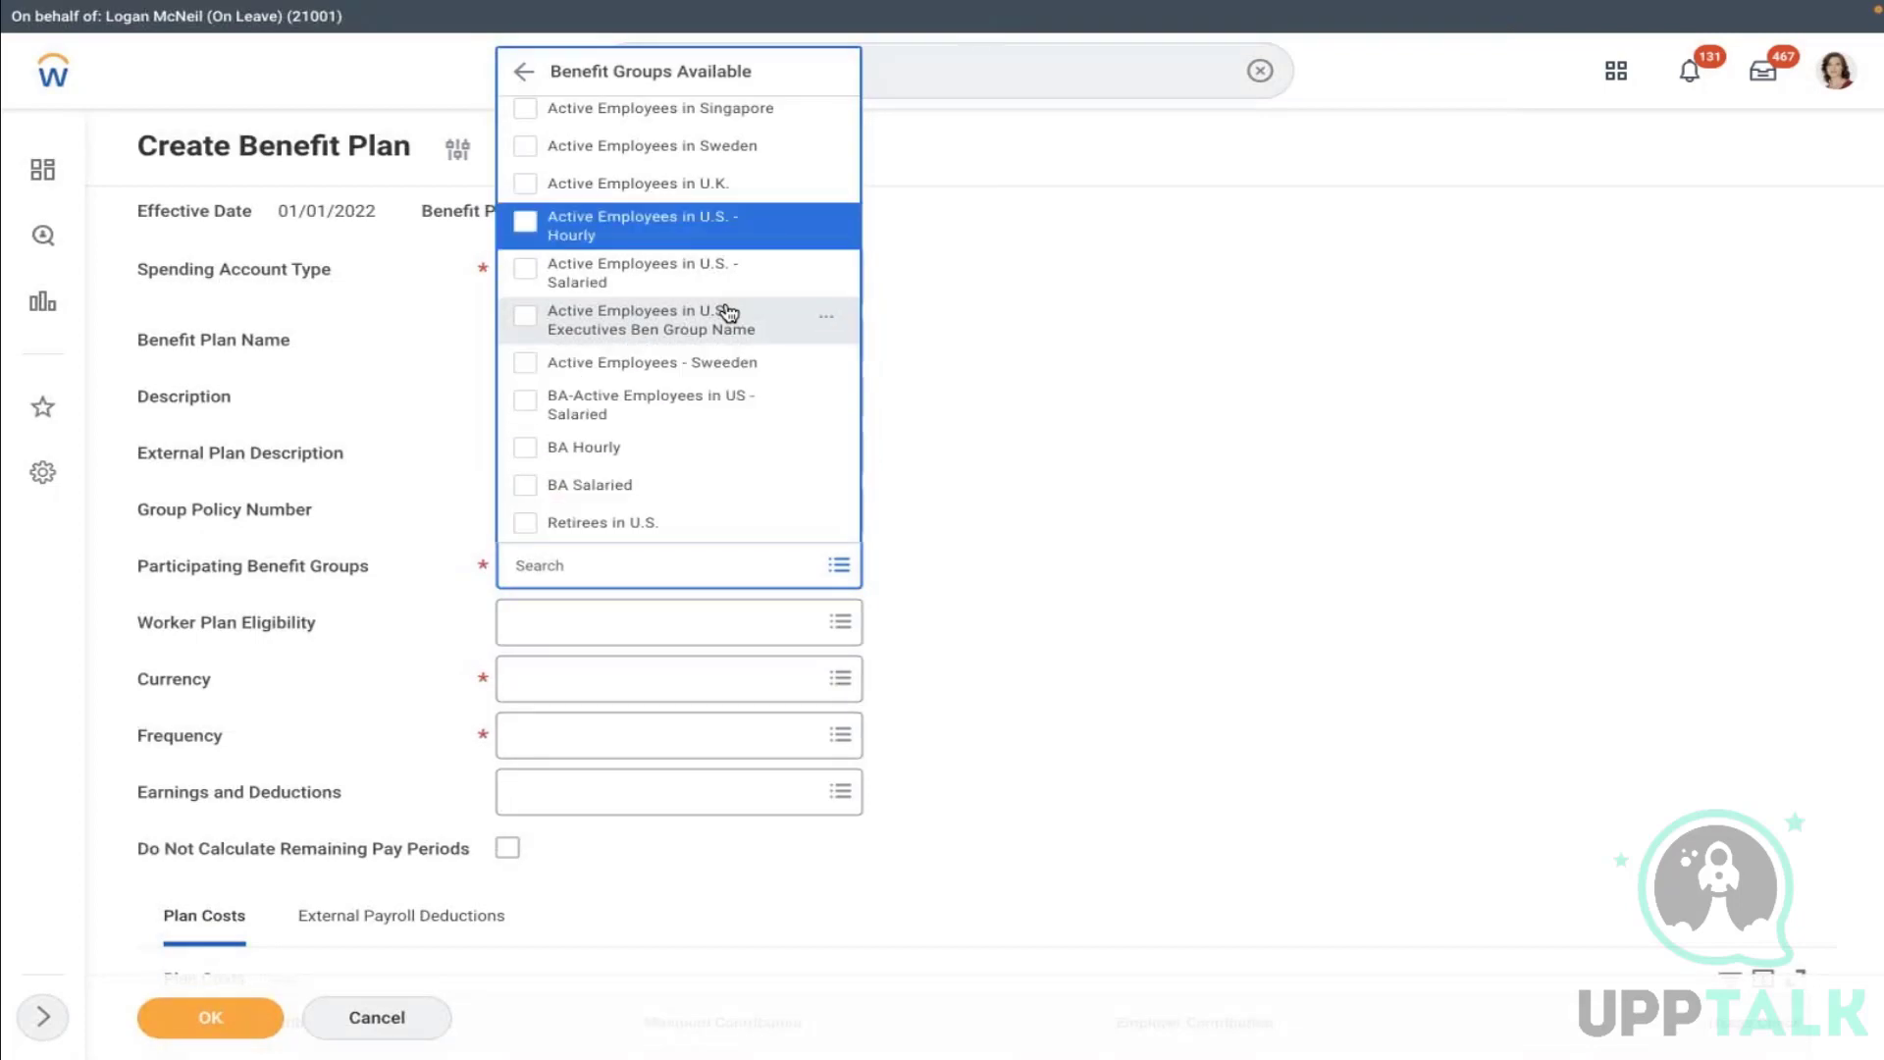
key("Down")
key("Return")
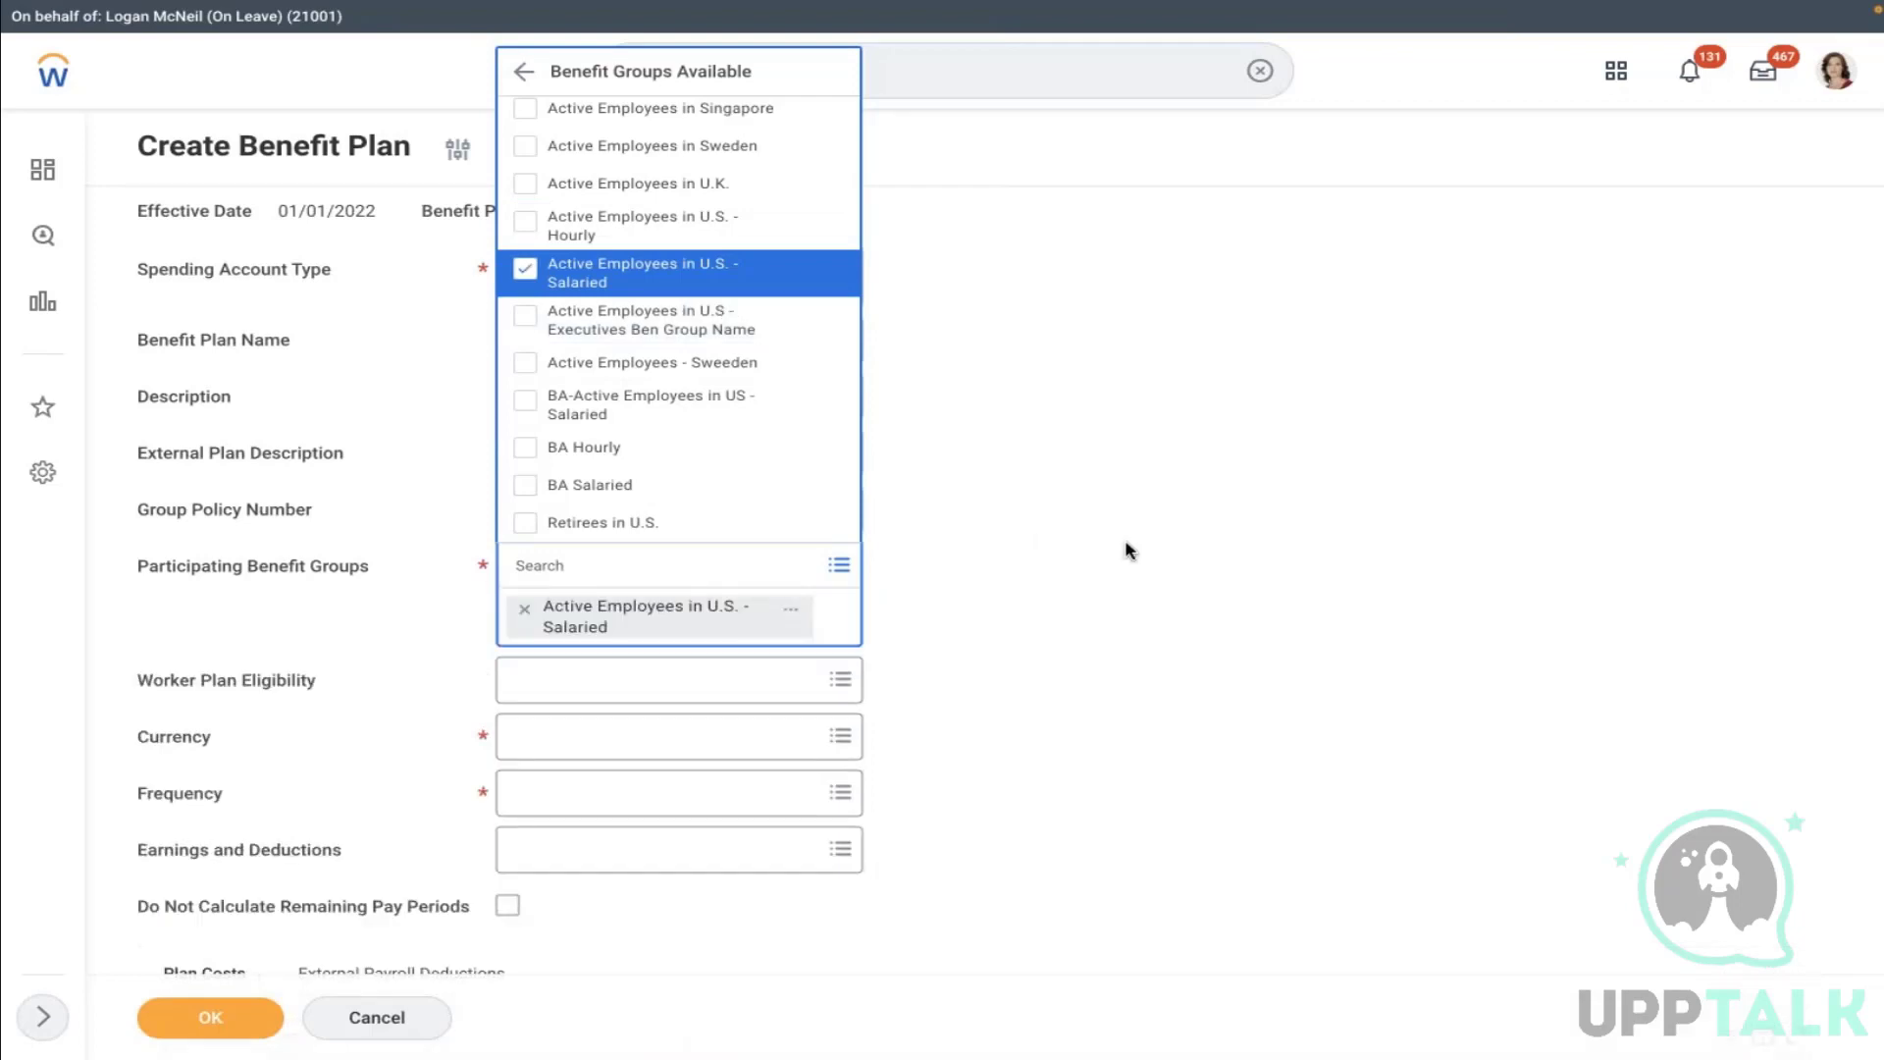
left_click(1129, 551)
Set the new plan's currency to USD and its frequency to Monthly
left_click(652, 692)
type("USD")
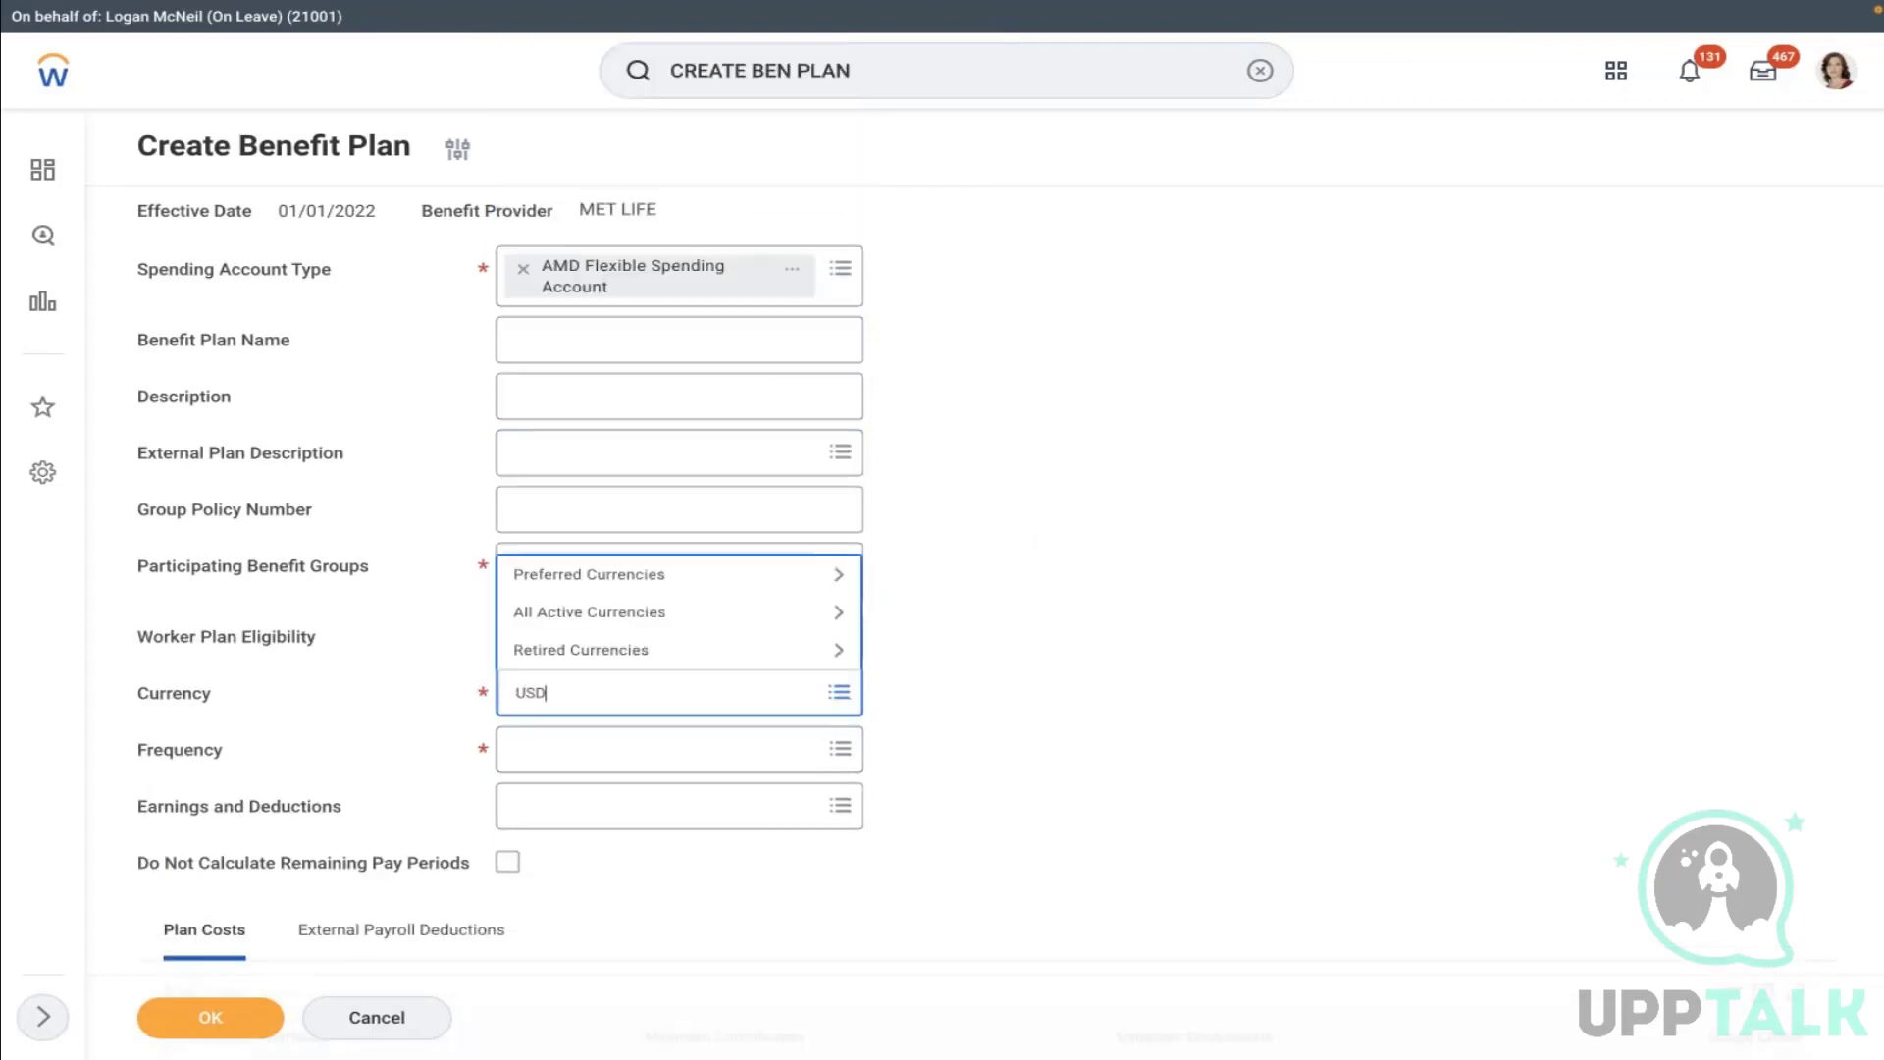
key("Return")
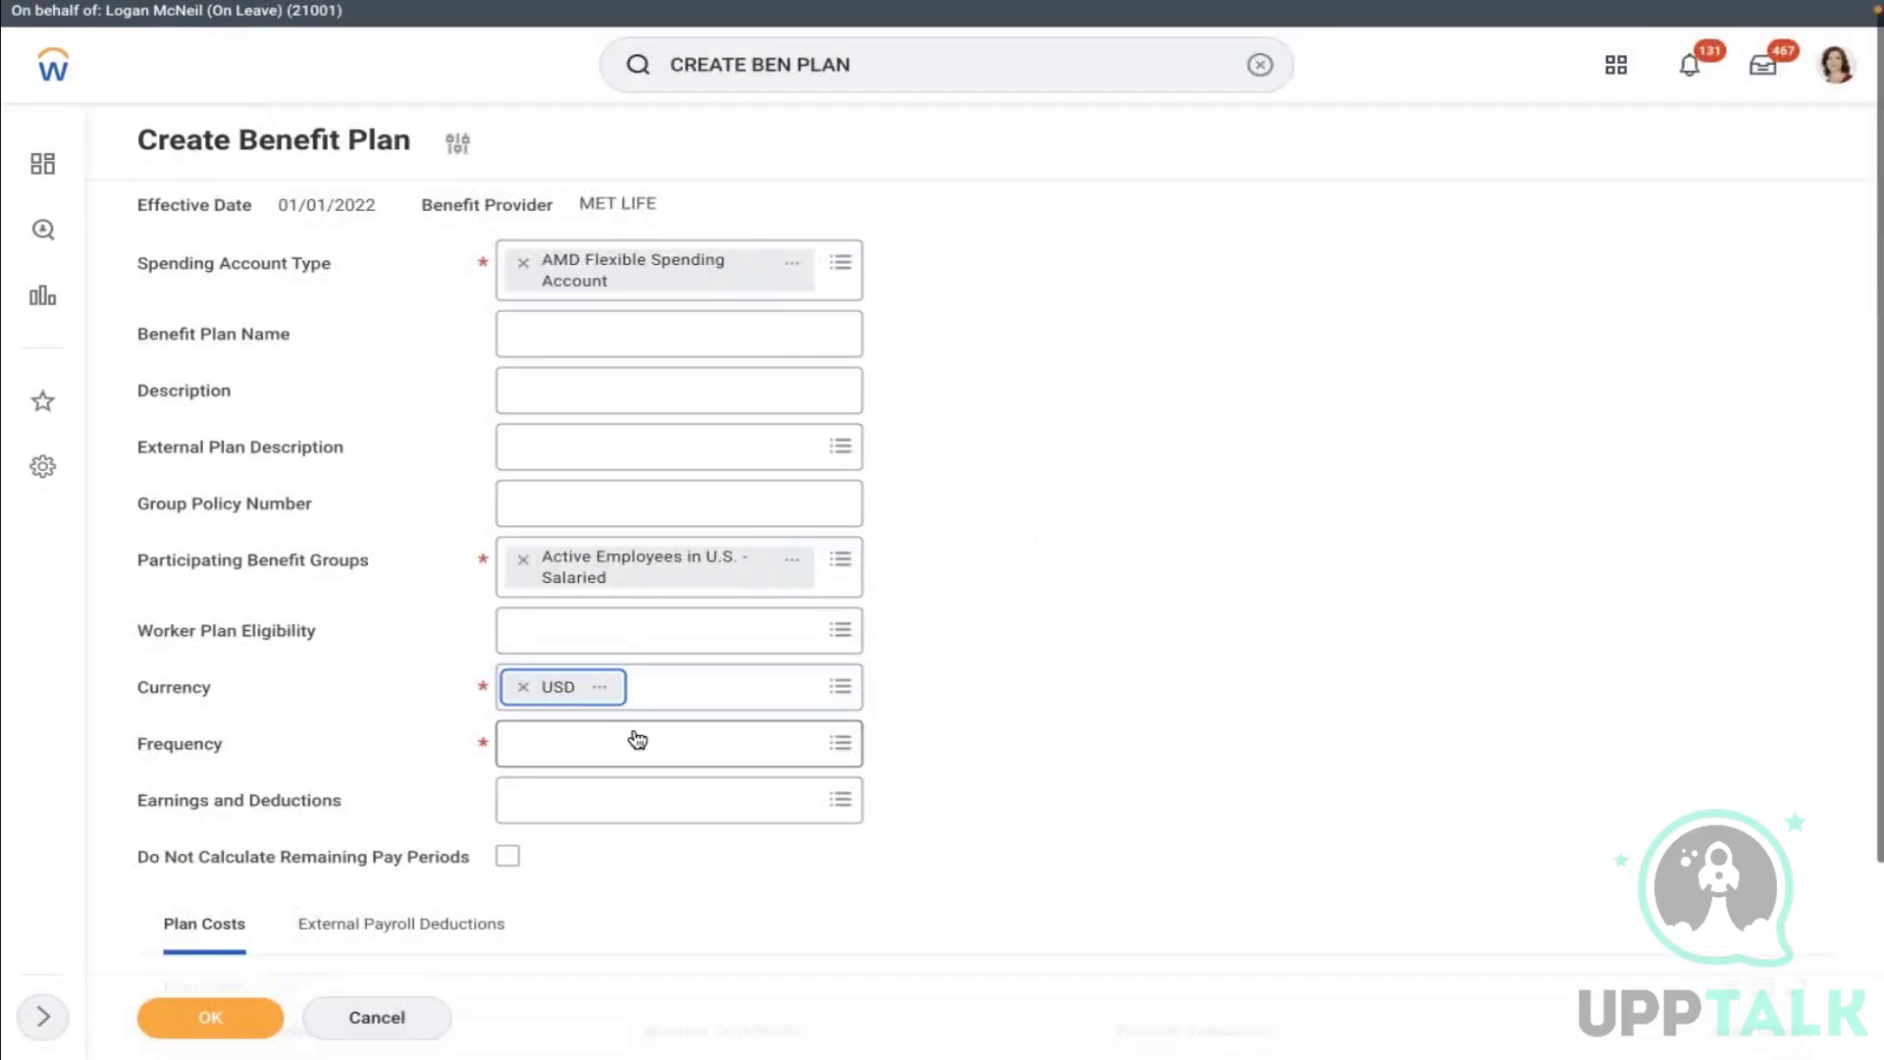
left_click(638, 740)
left_click(615, 590)
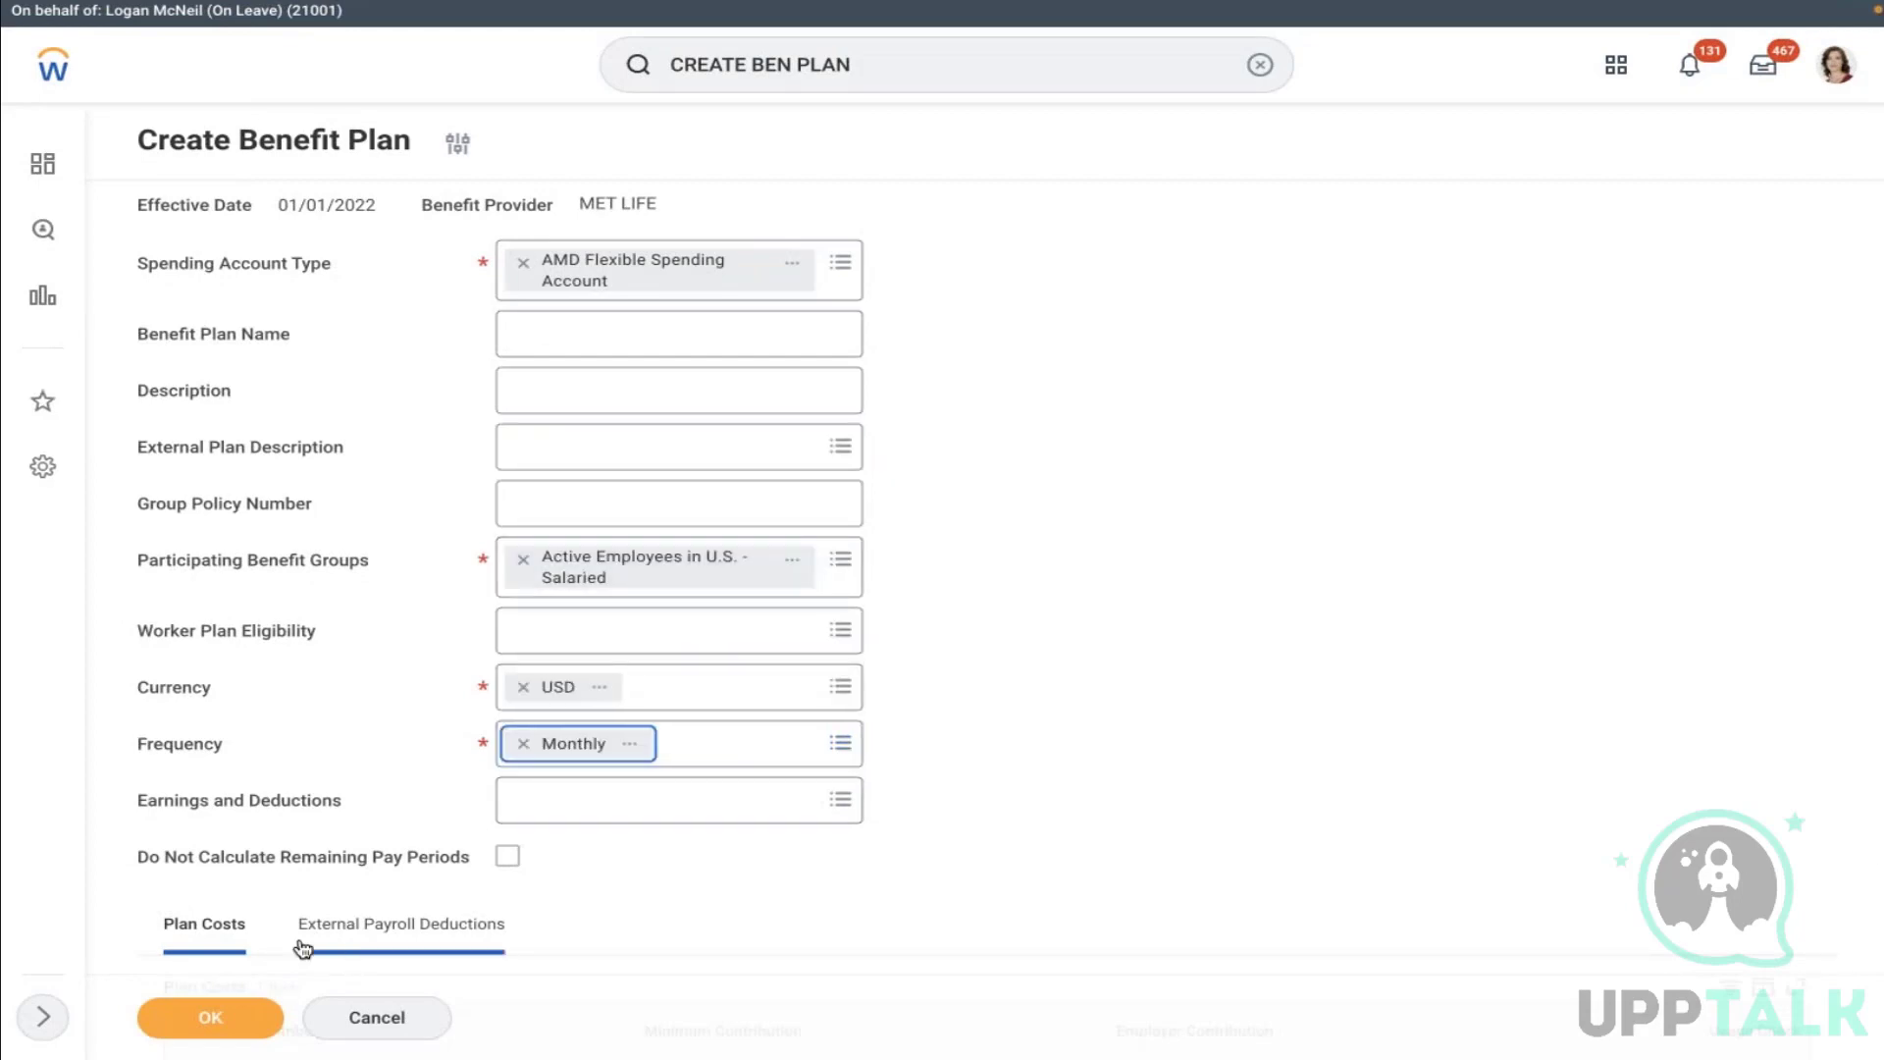
left_click(1039, 784)
Set the plan's maximum contribution to 1500 and employer contribution to 1000, and save the new benefit plan
scroll(1042, 790, "down", 1)
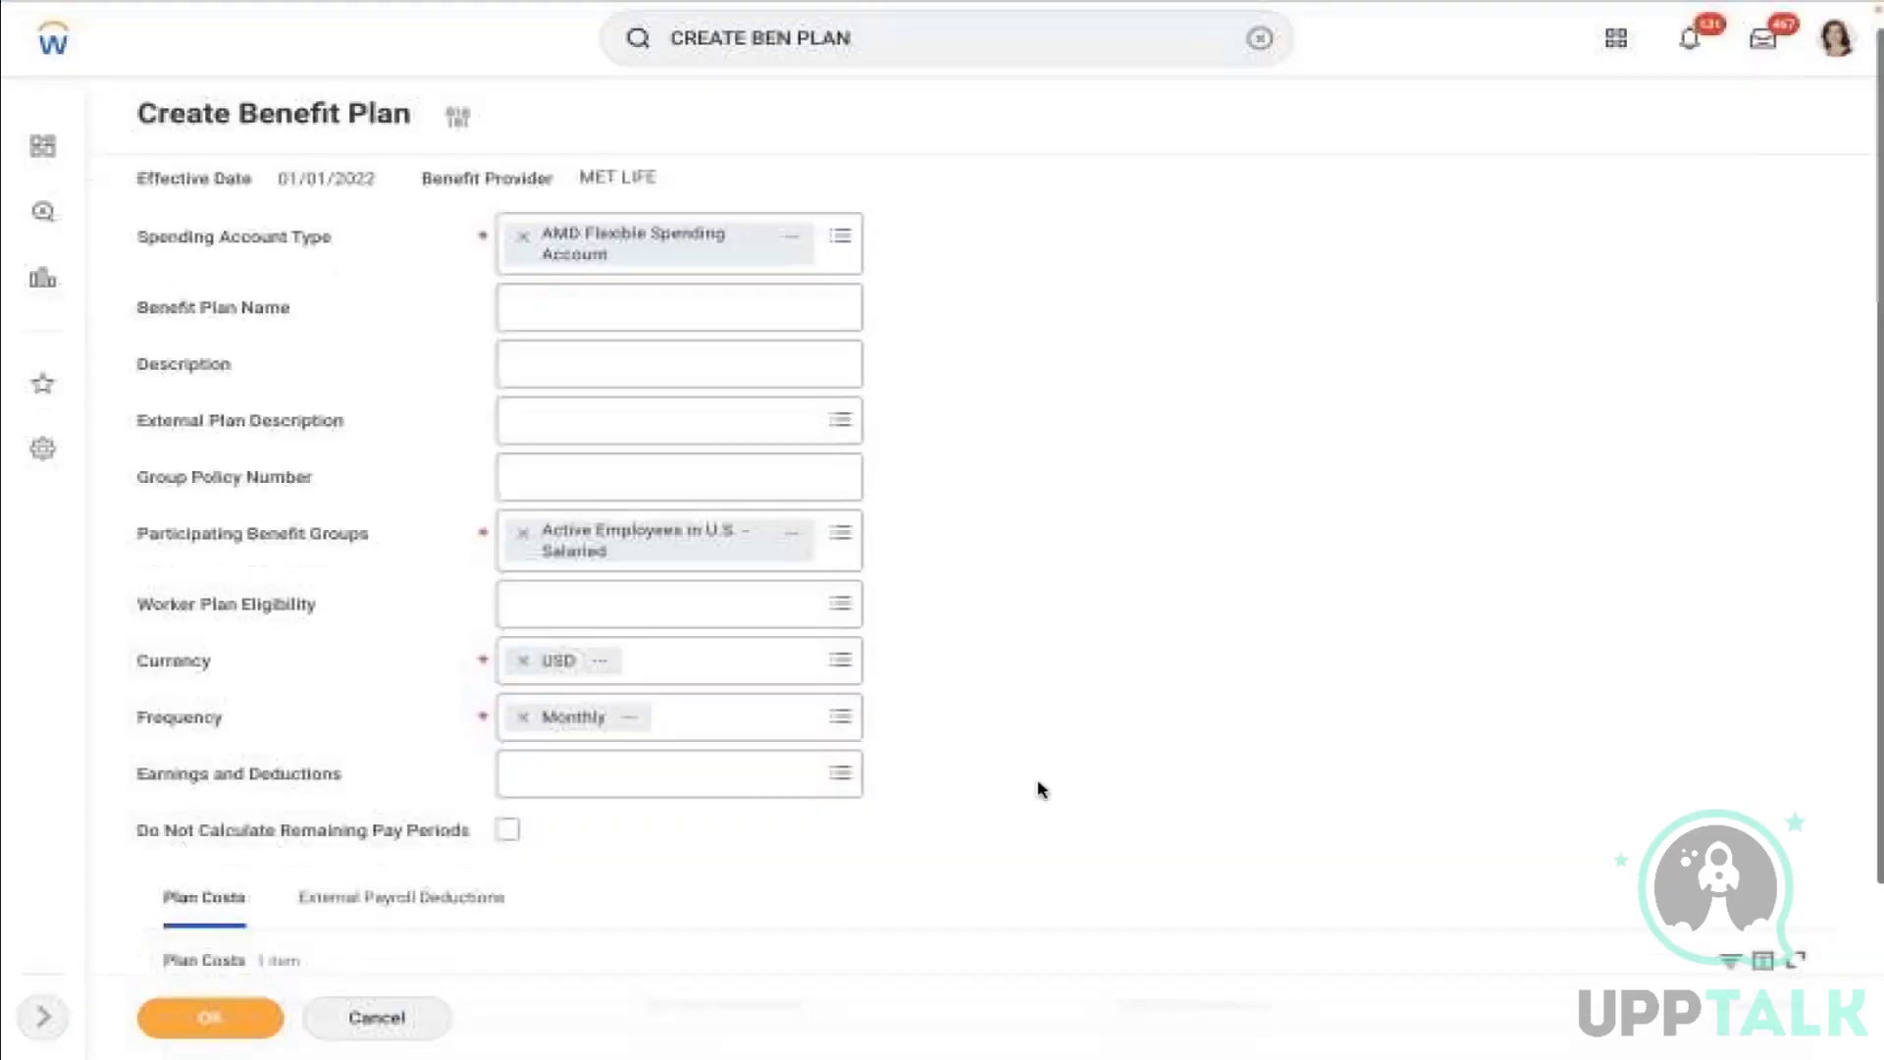
scroll(1038, 786, "down", 3)
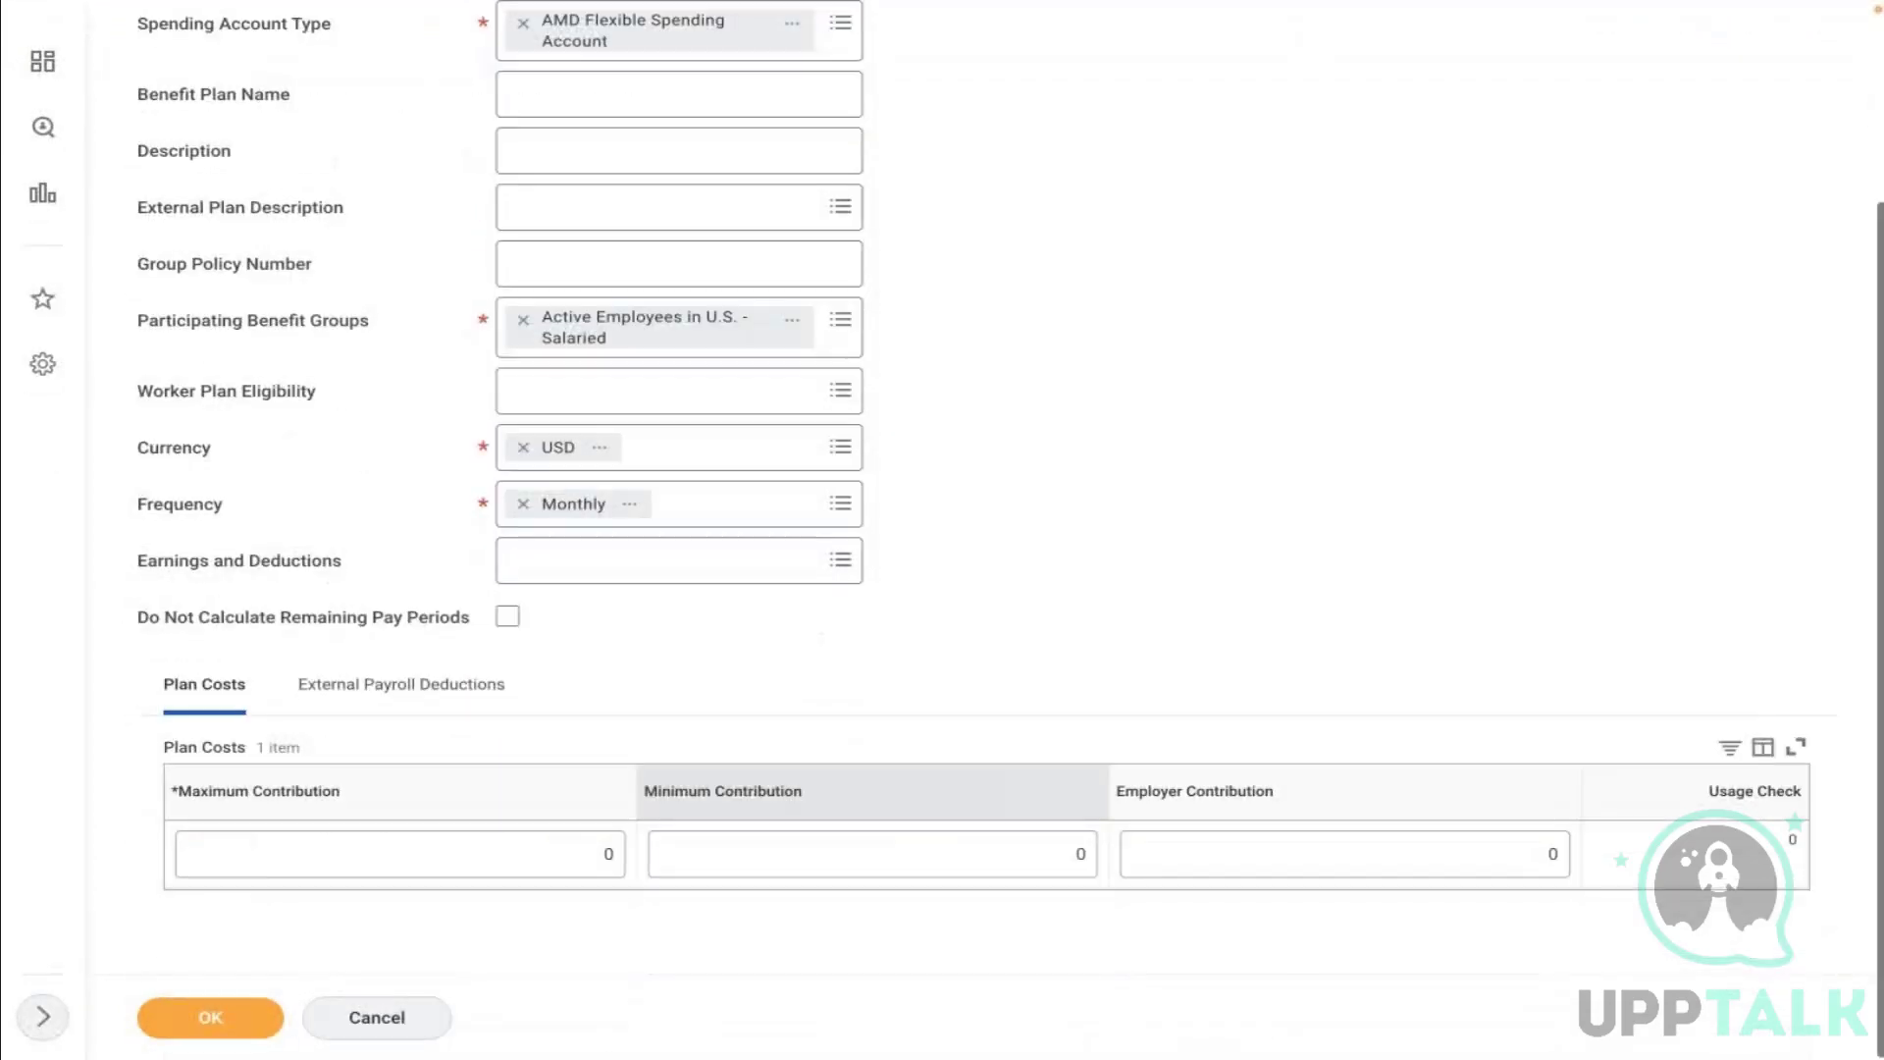
left_click(535, 852)
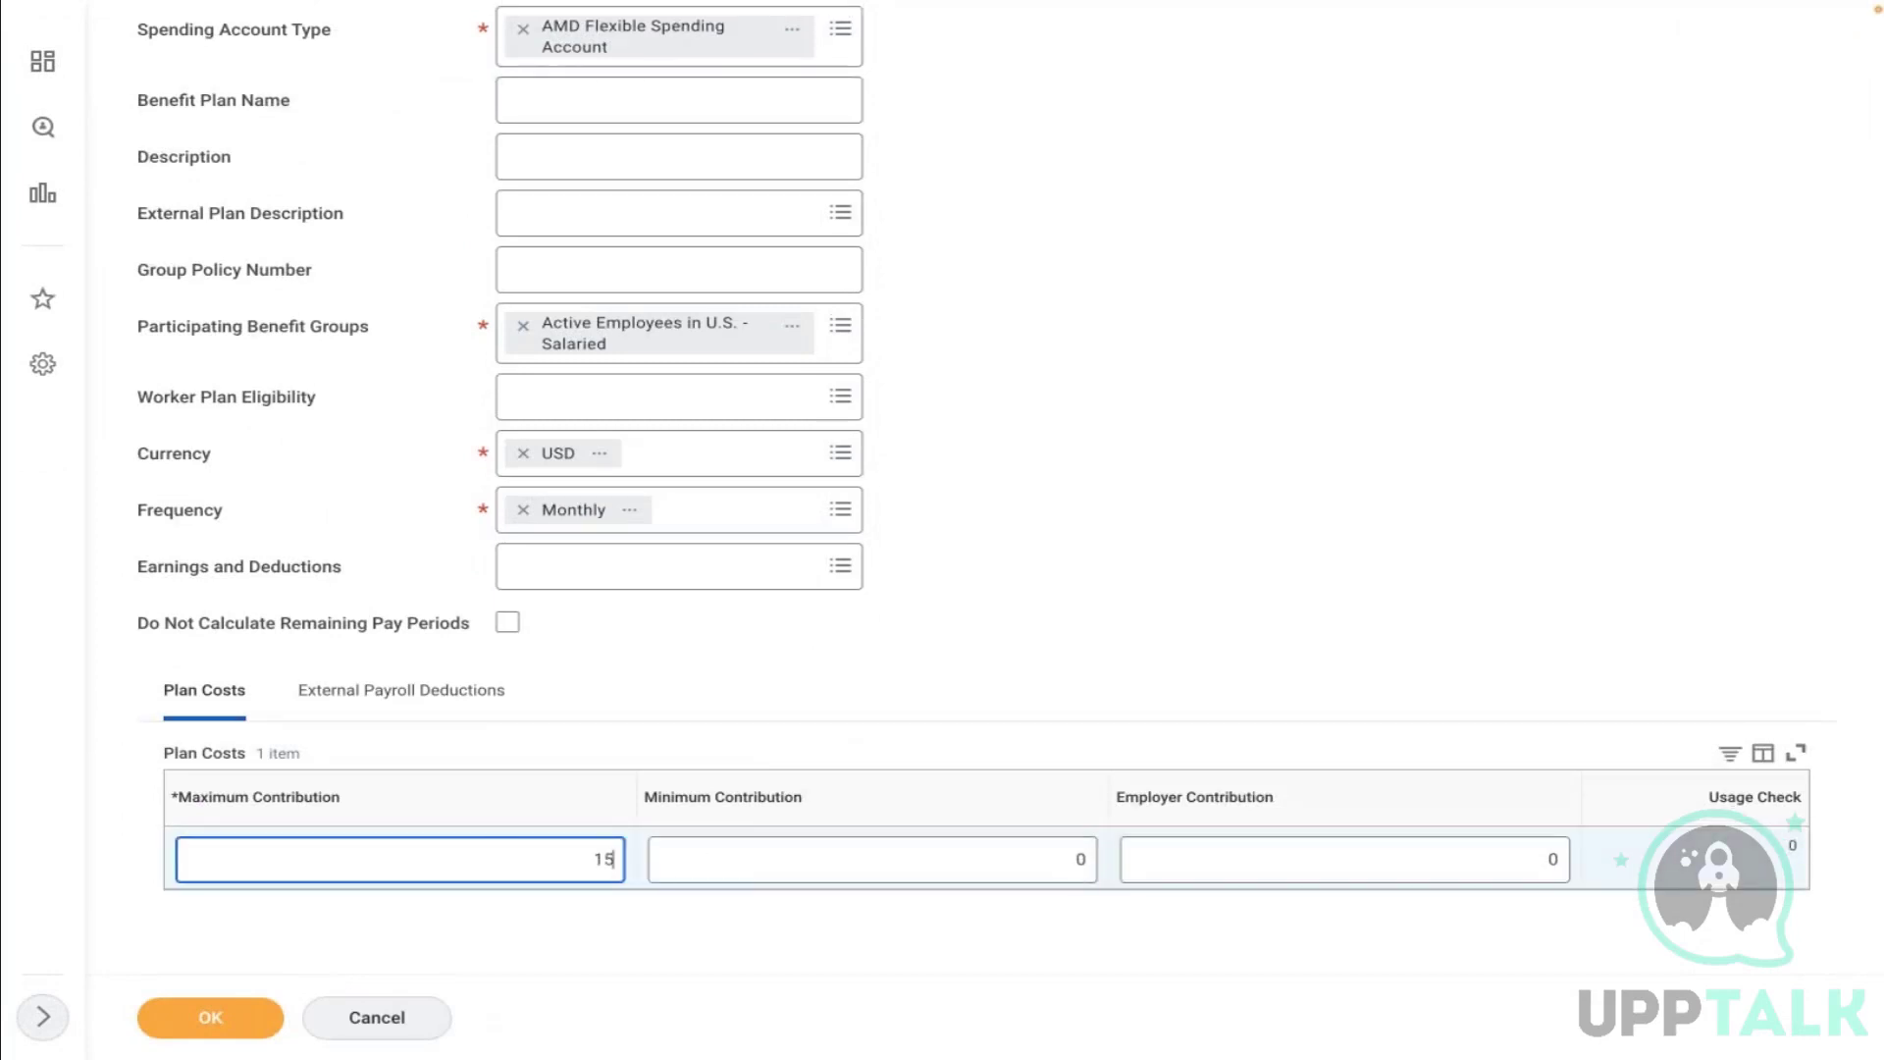
left_click(1229, 841)
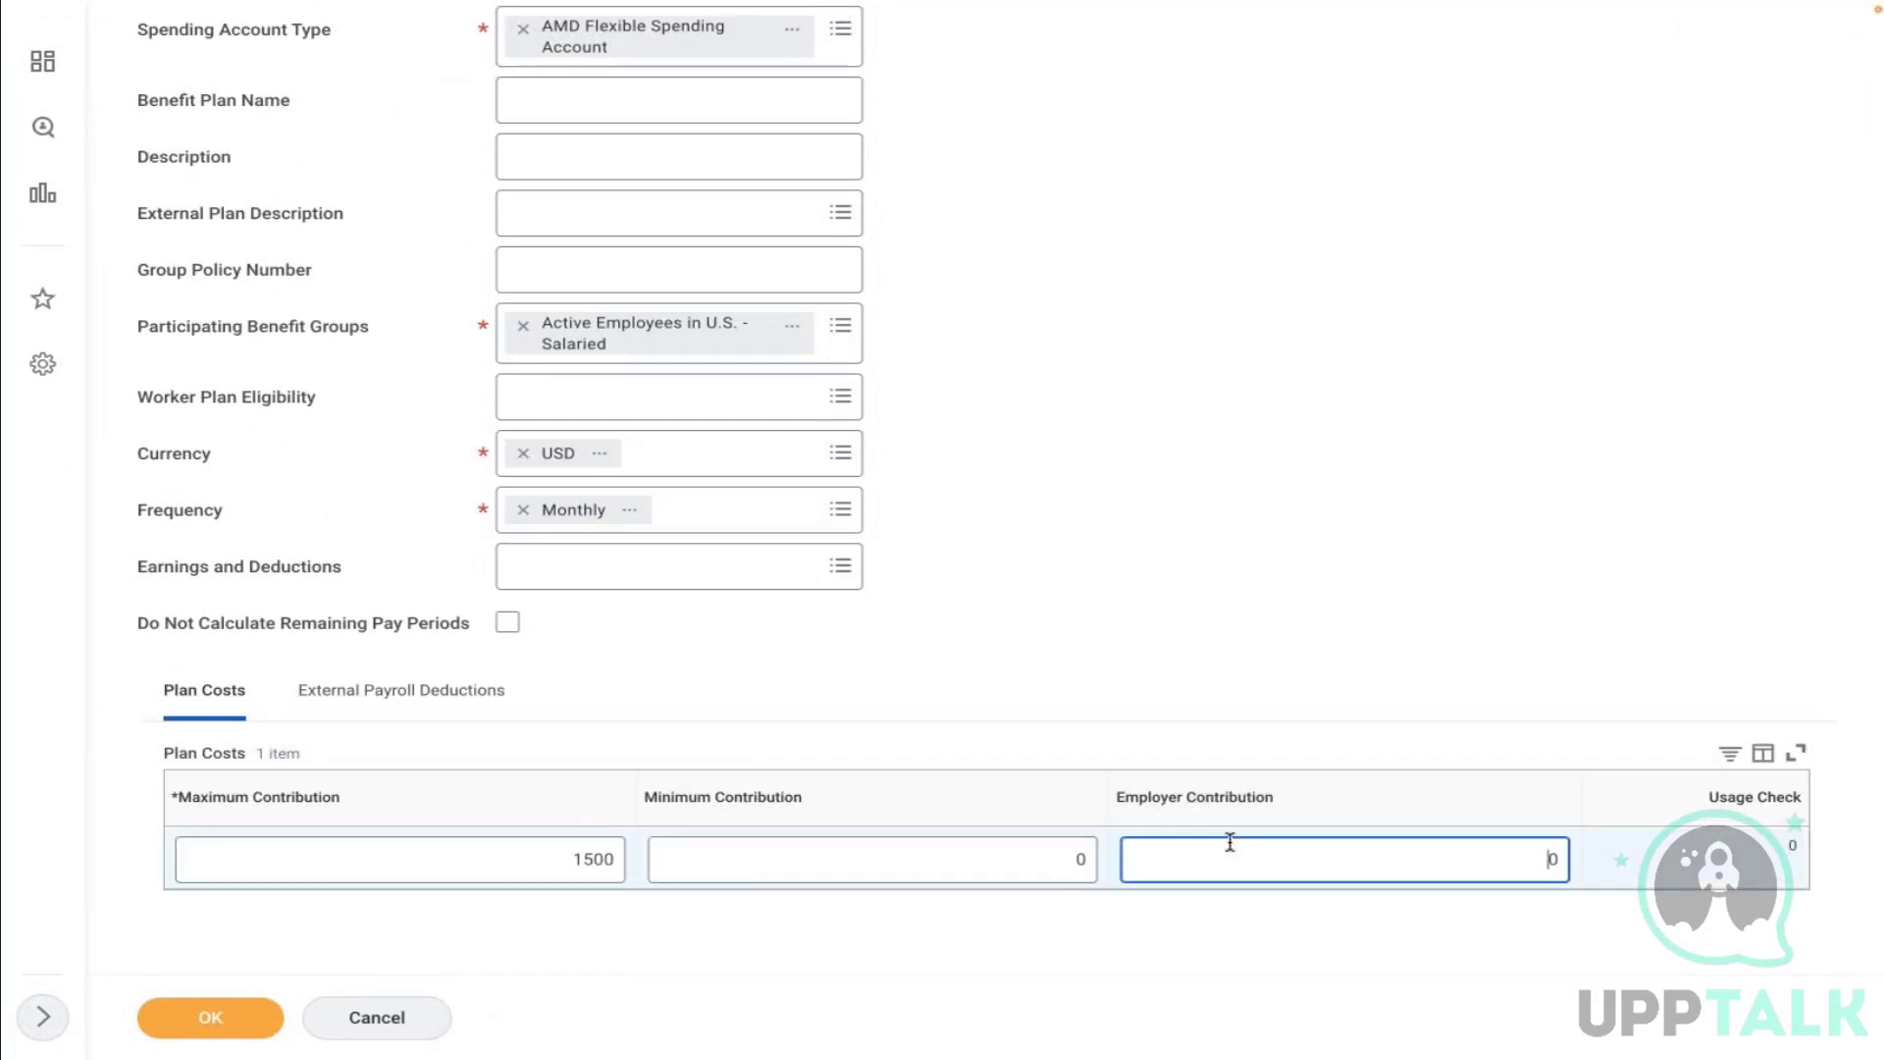
type("1000")
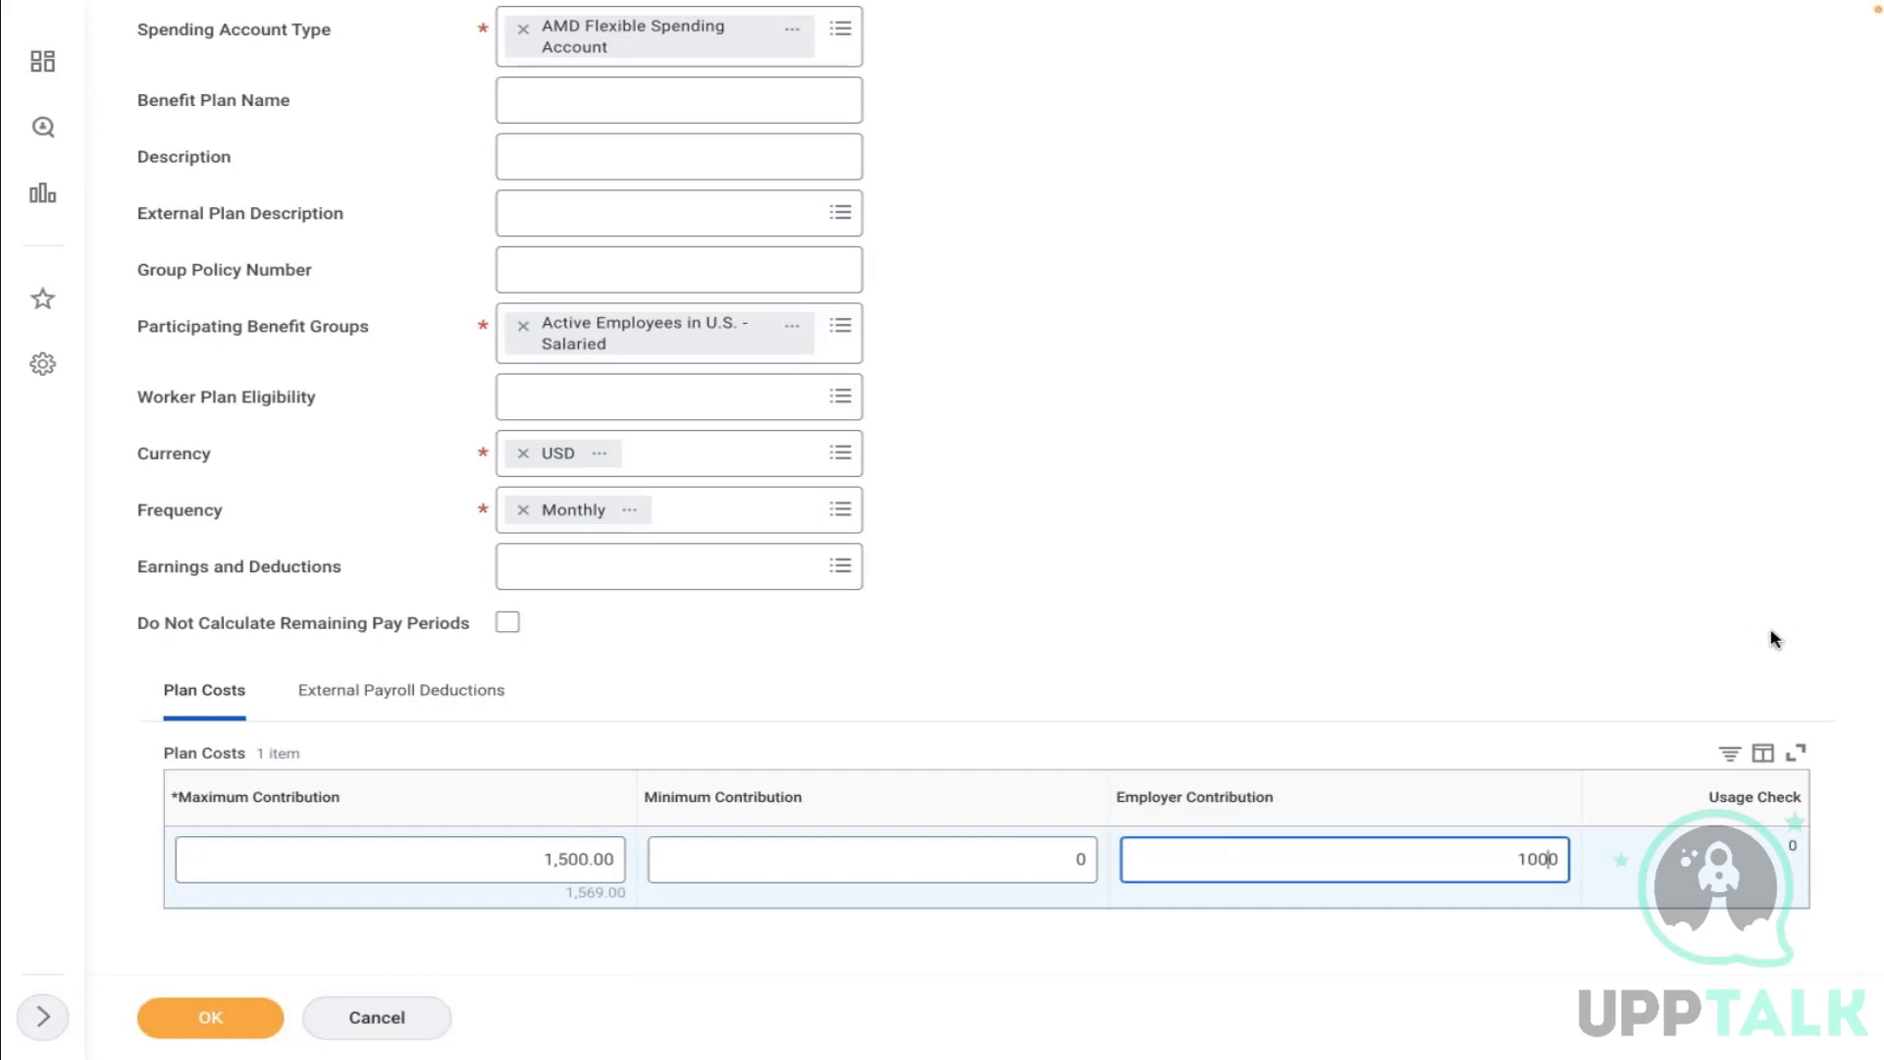
left_click(1773, 636)
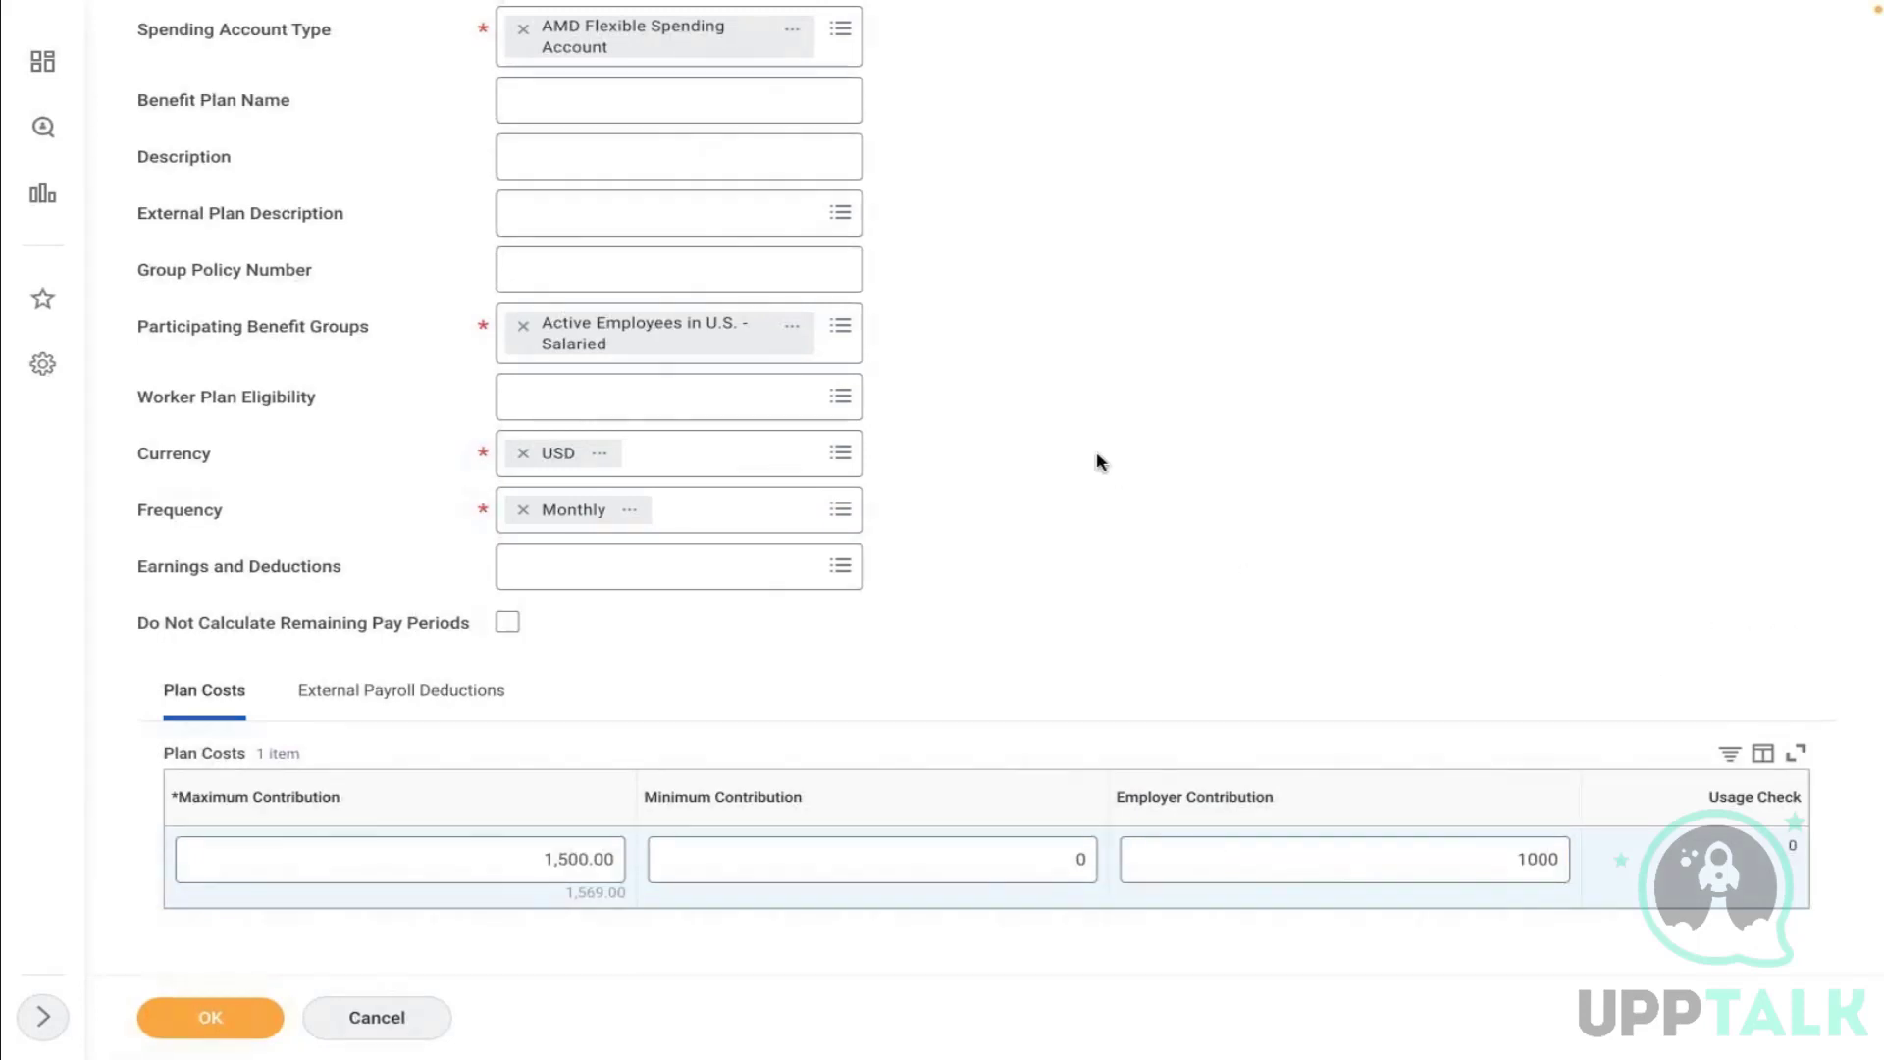
left_click(225, 1017)
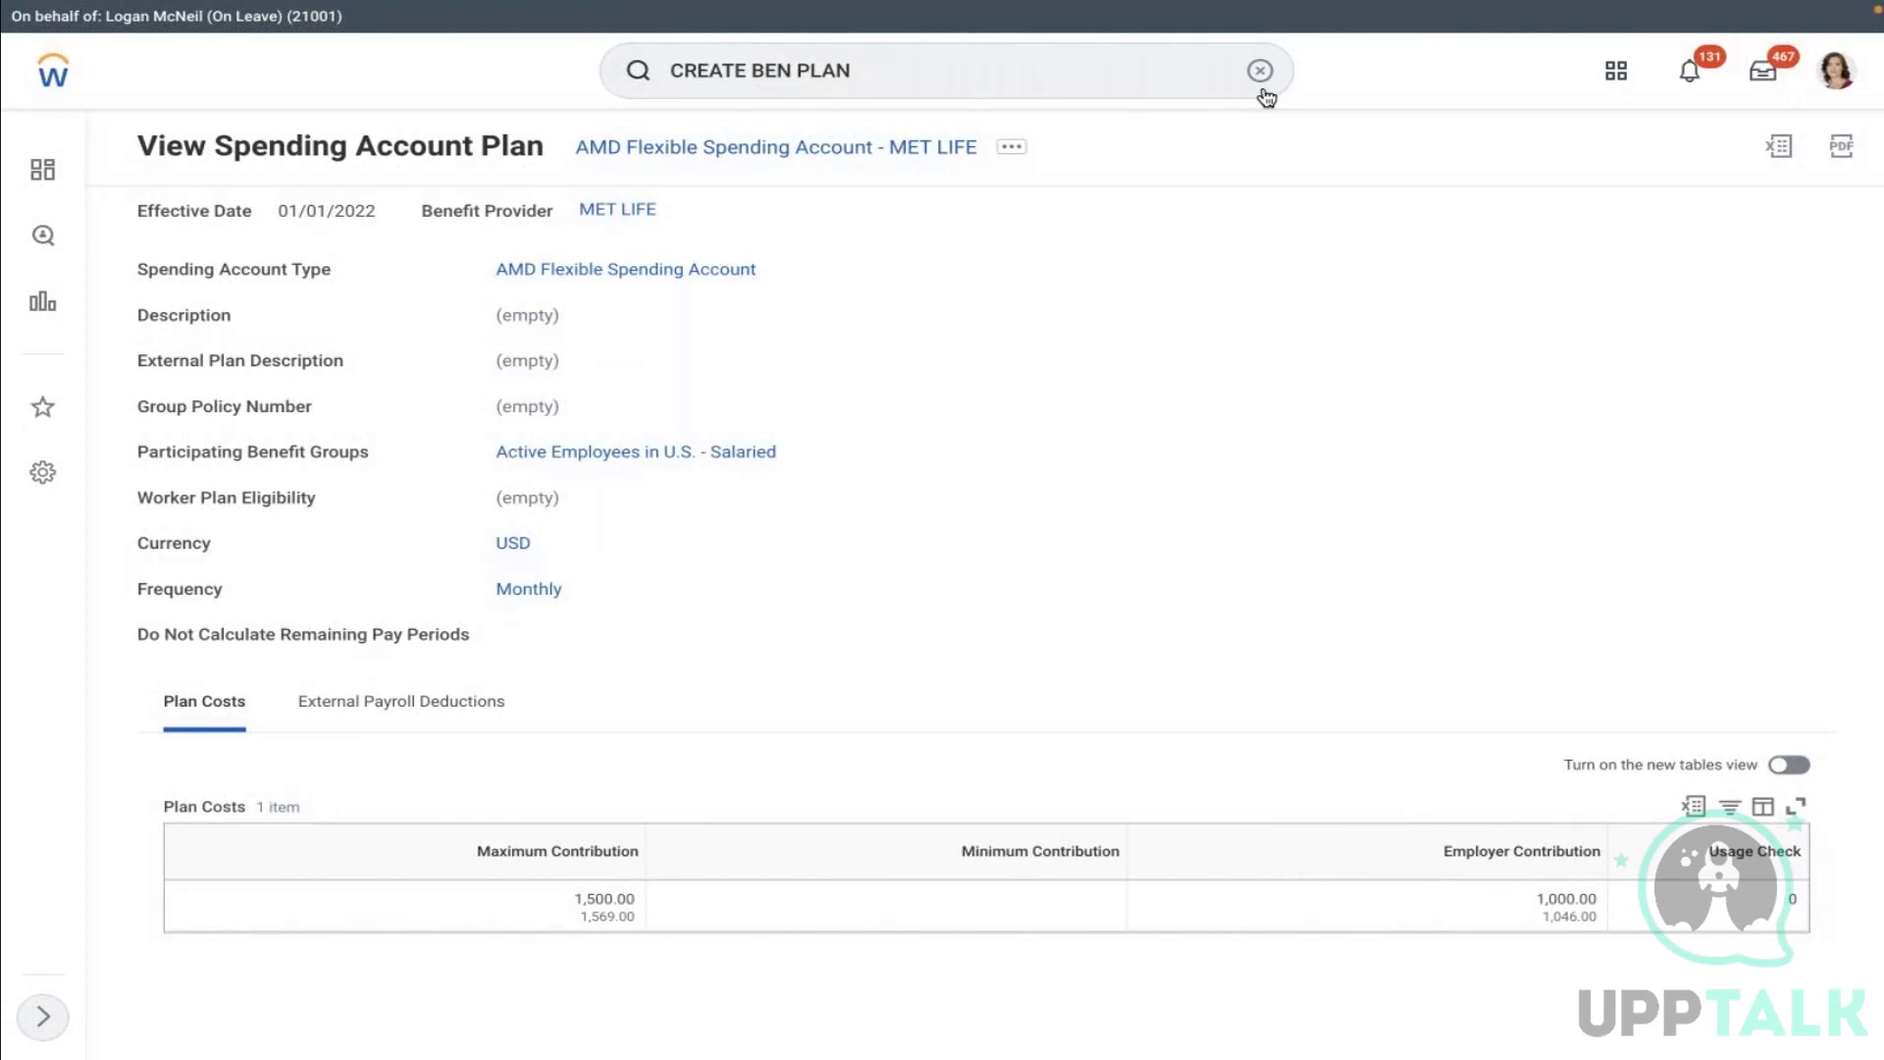
Find and launch the Edit Benefit Plan Year Definition task
mouse_move(782, 274)
left_click(1259, 70)
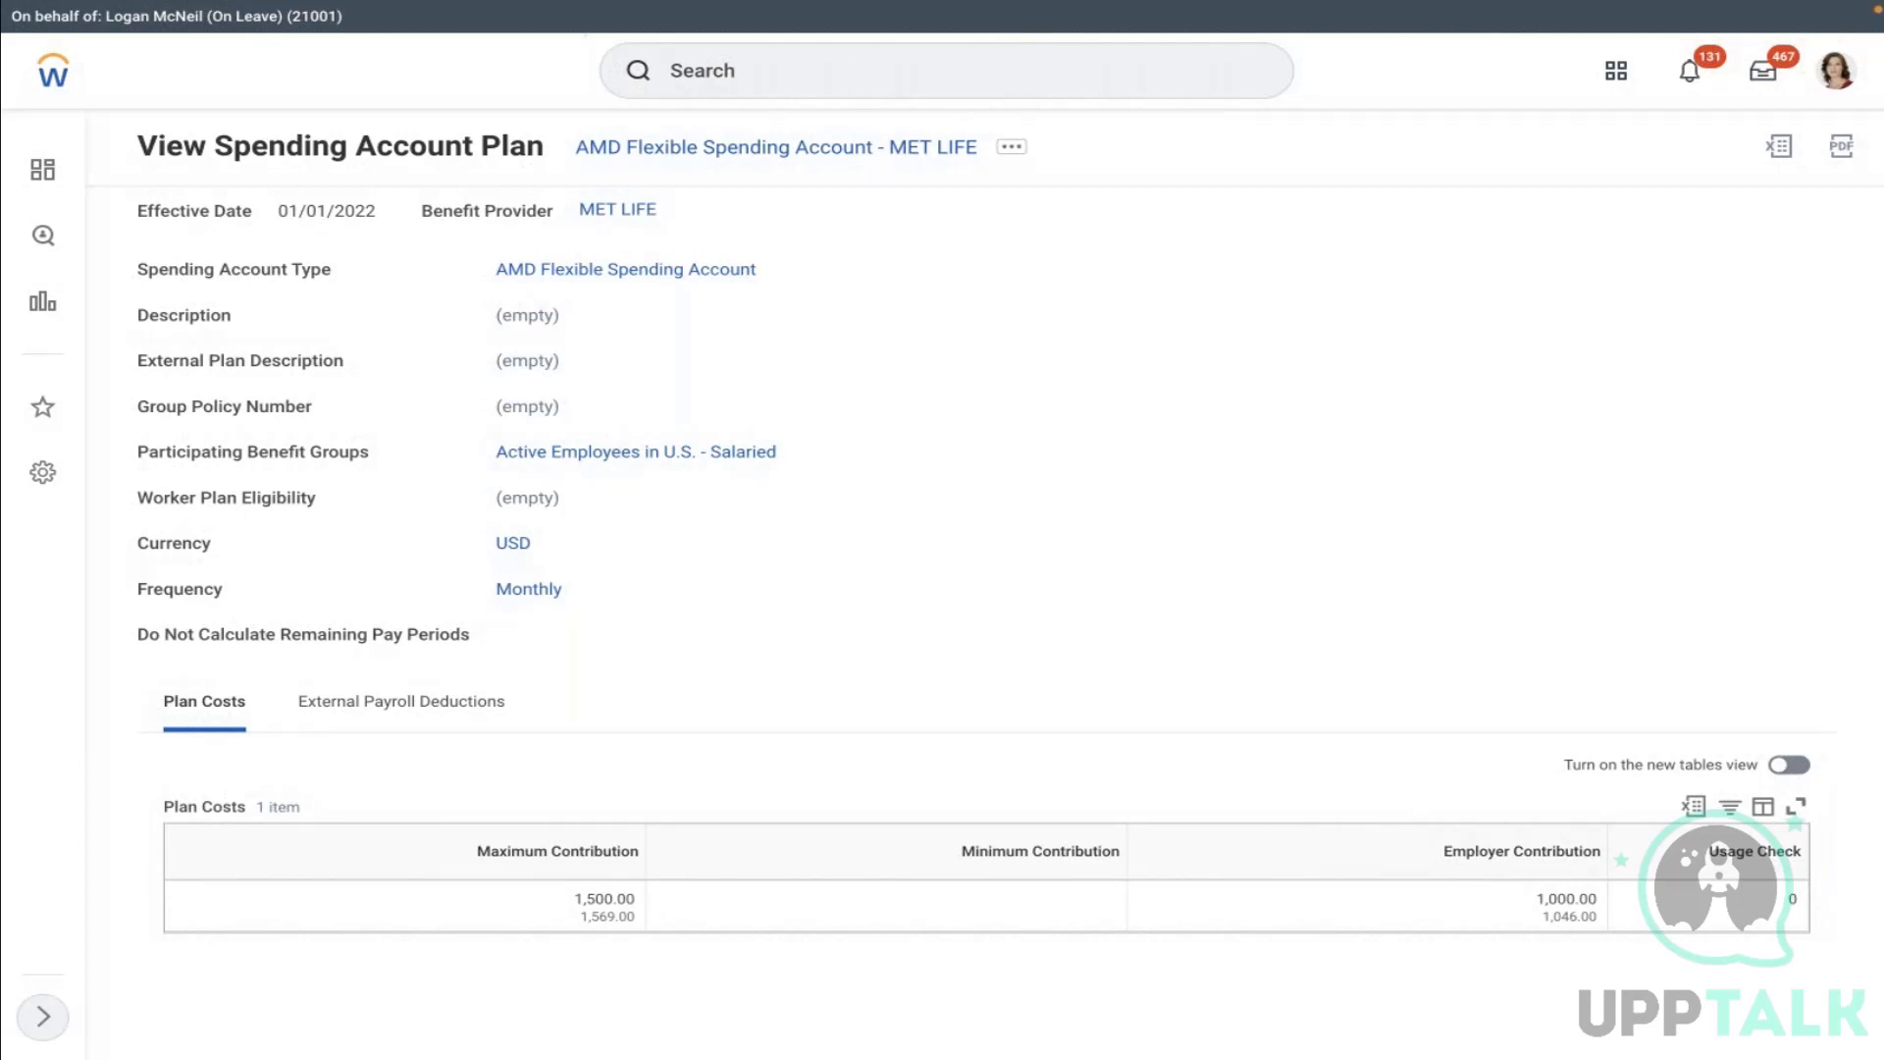
left_click(1095, 79)
type("EDIT")
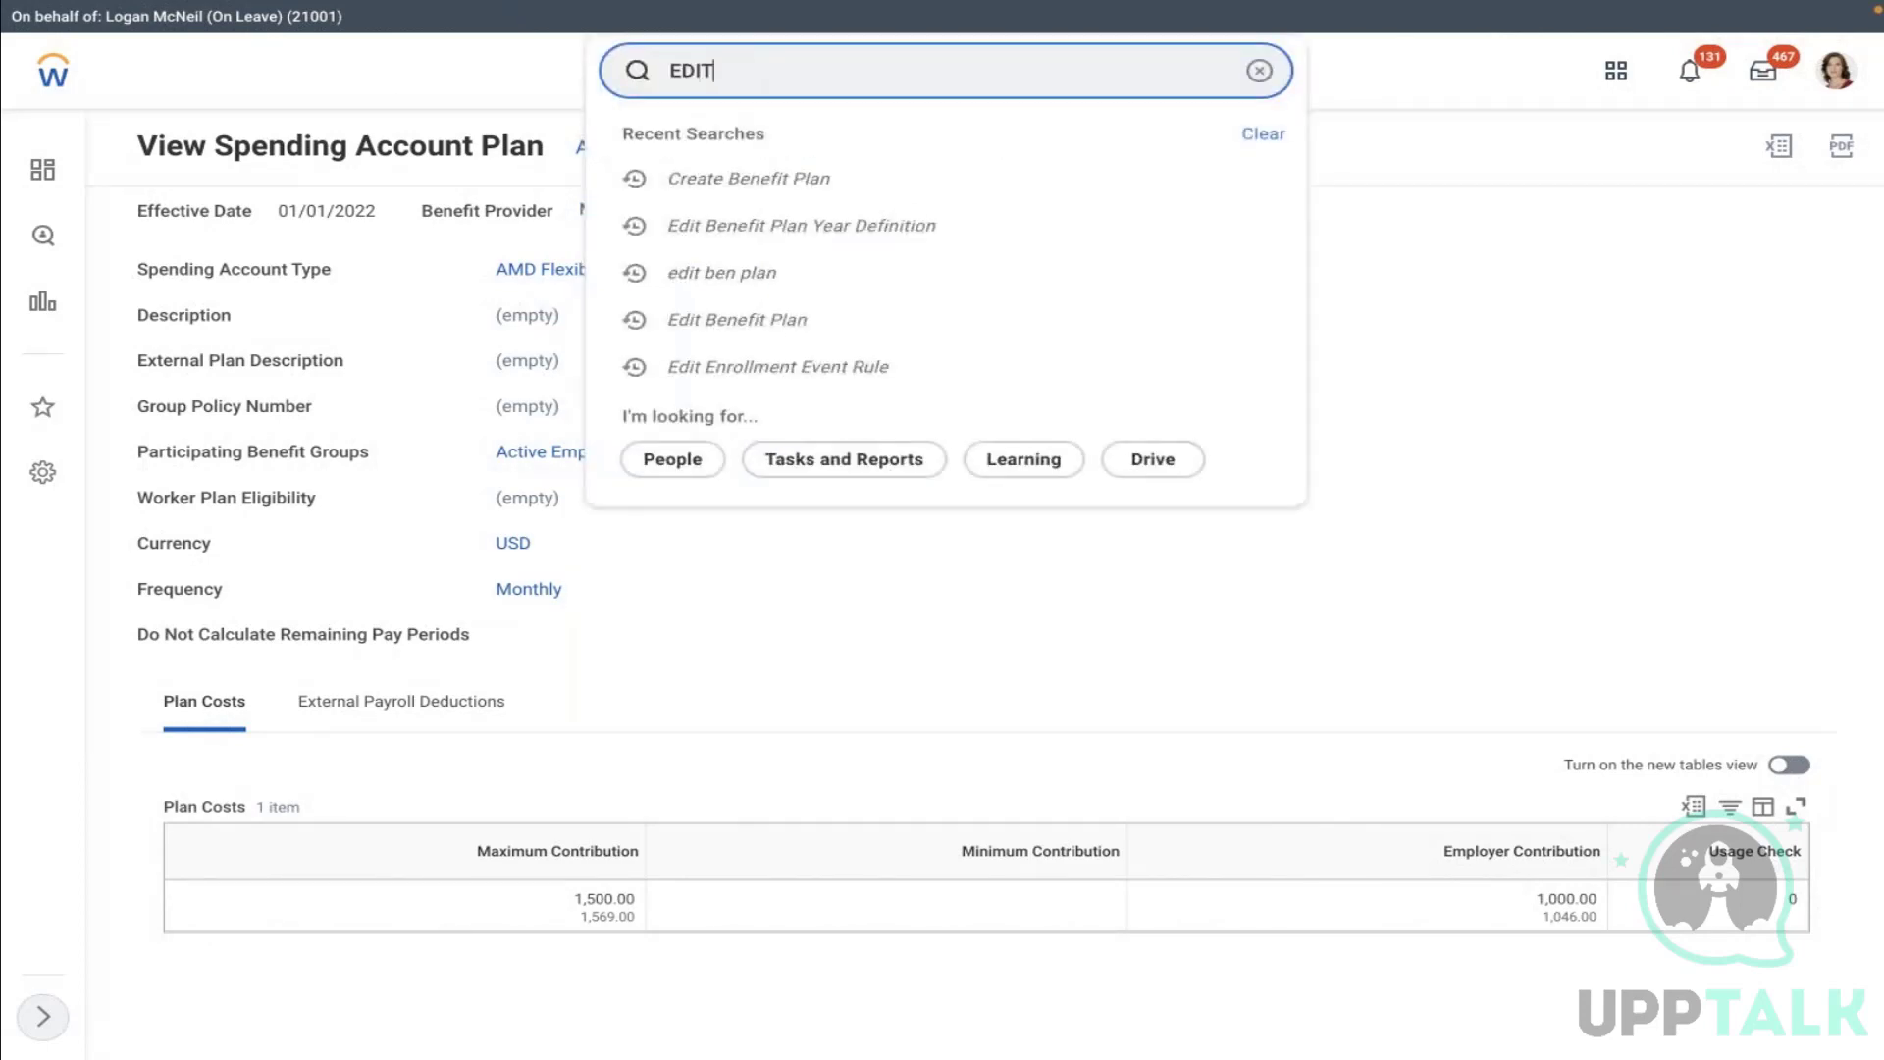
type(" BEN PLAN YEAR")
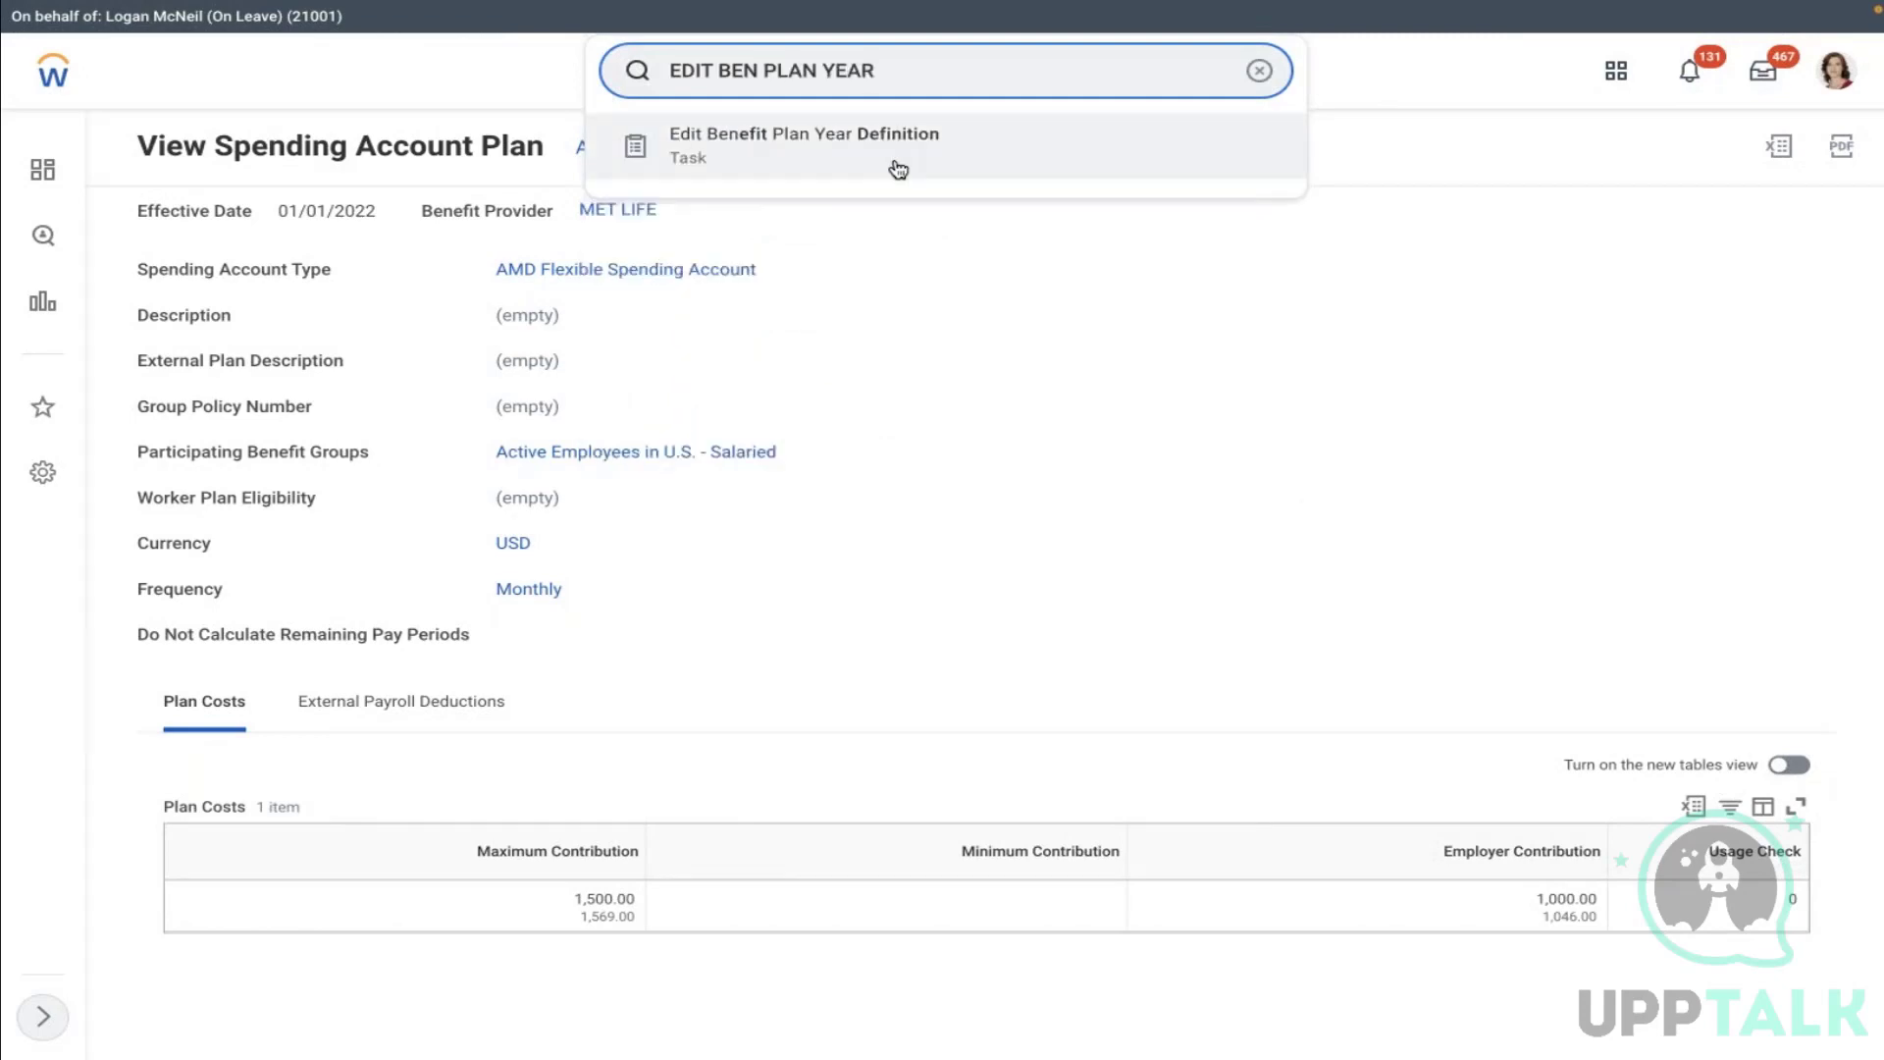
left_click(898, 169)
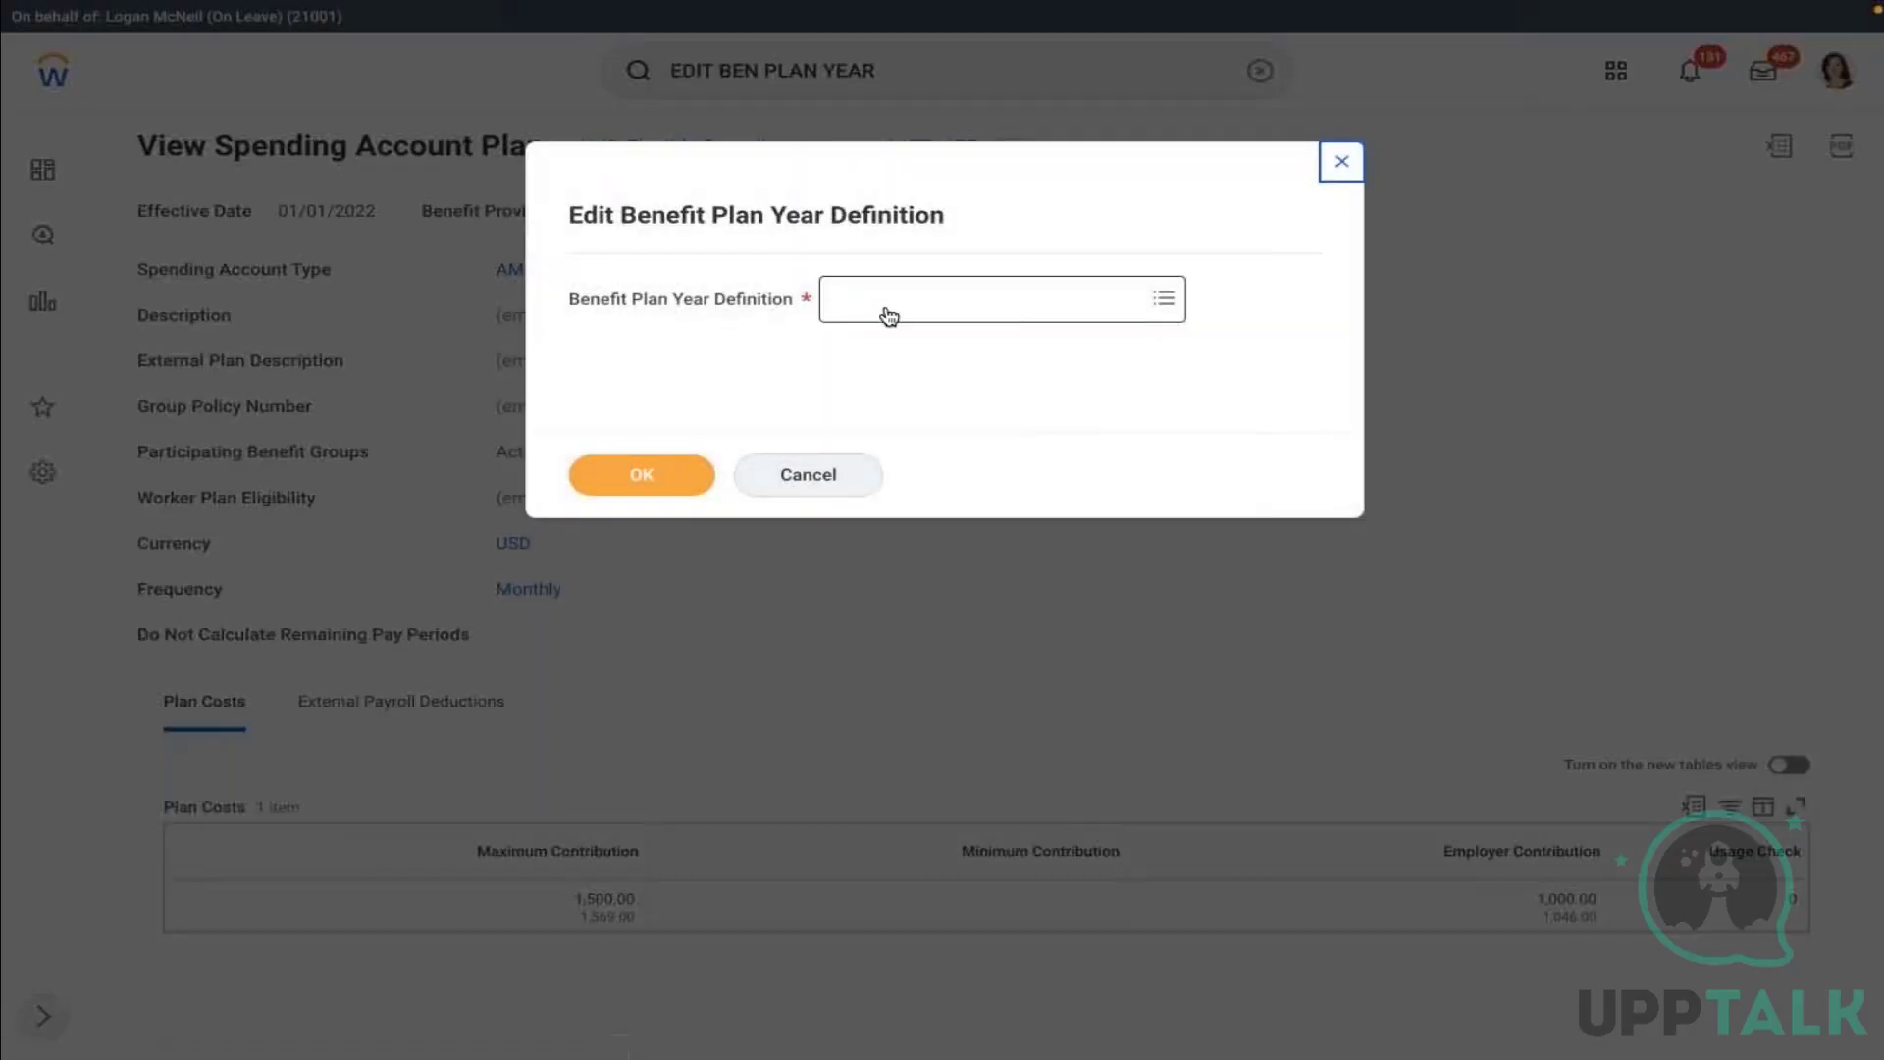
Choose AMD - Benefit Plan Year Definition as the definition to edit and confirm
left_click(888, 311)
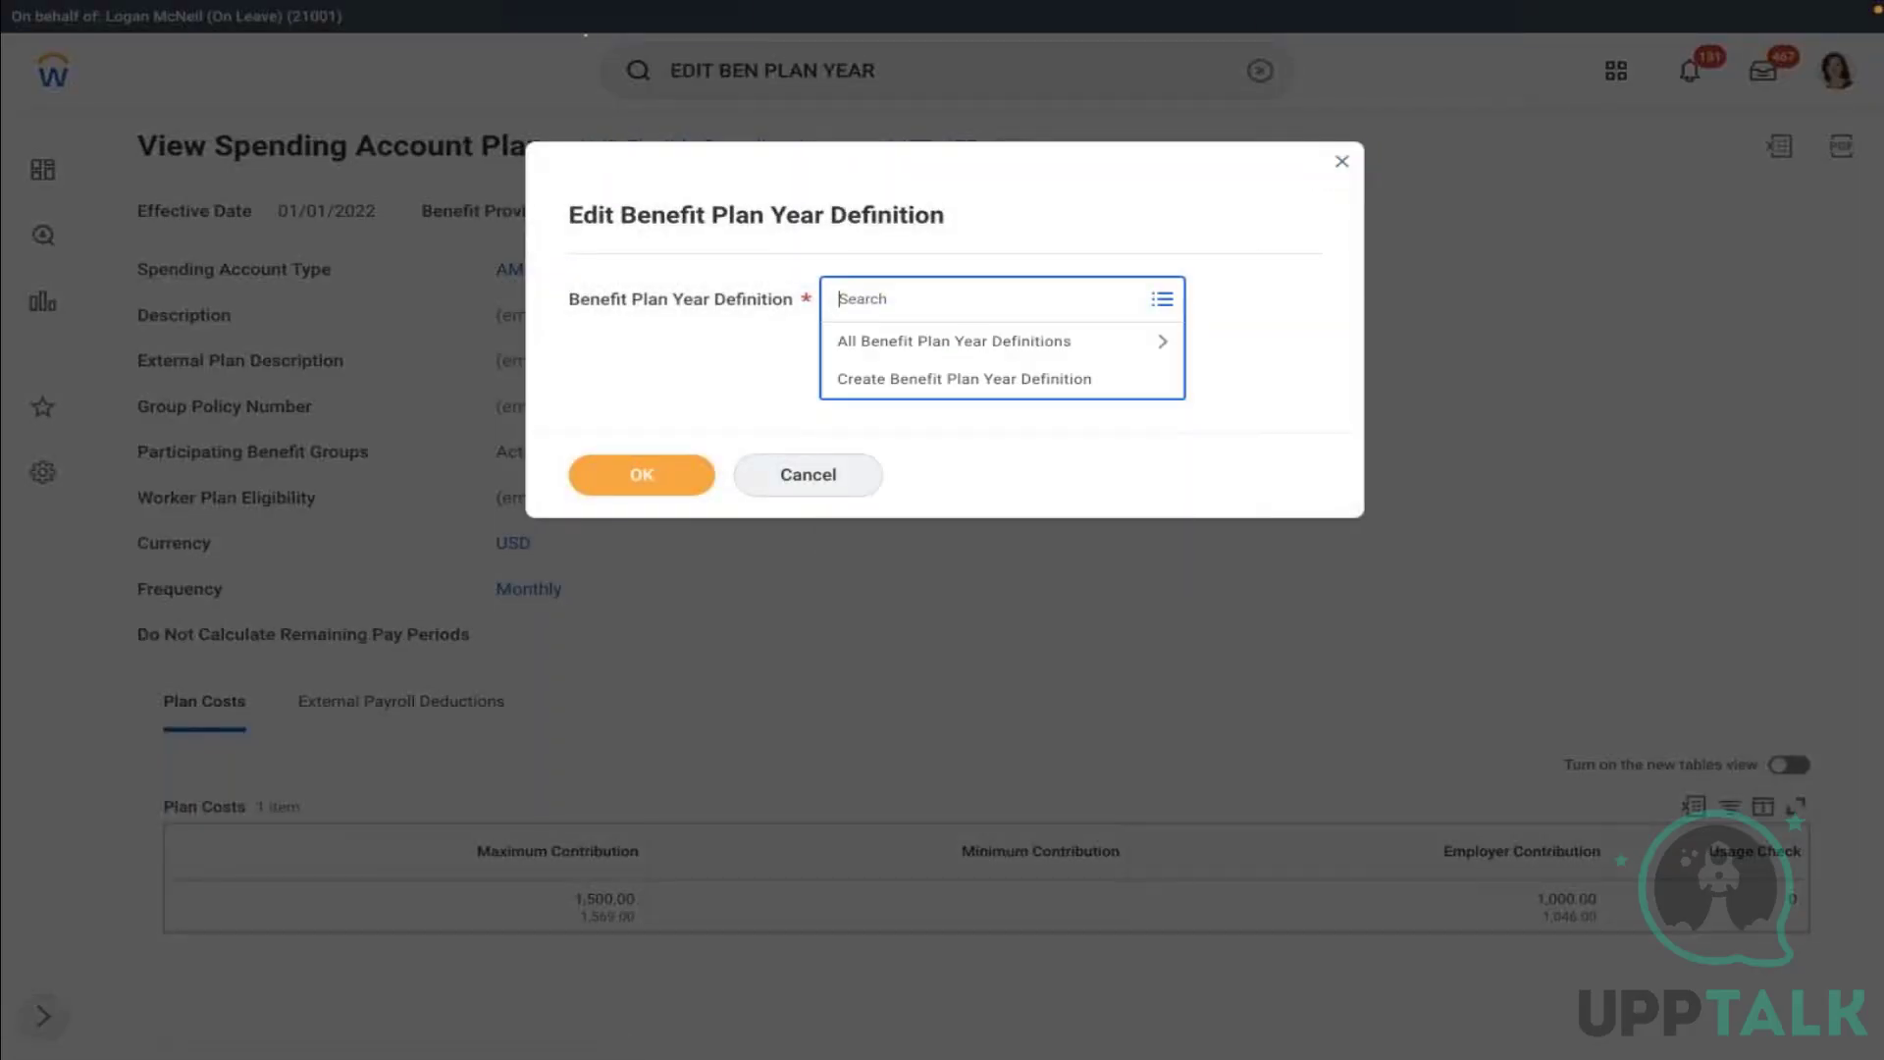
left_click(971, 340)
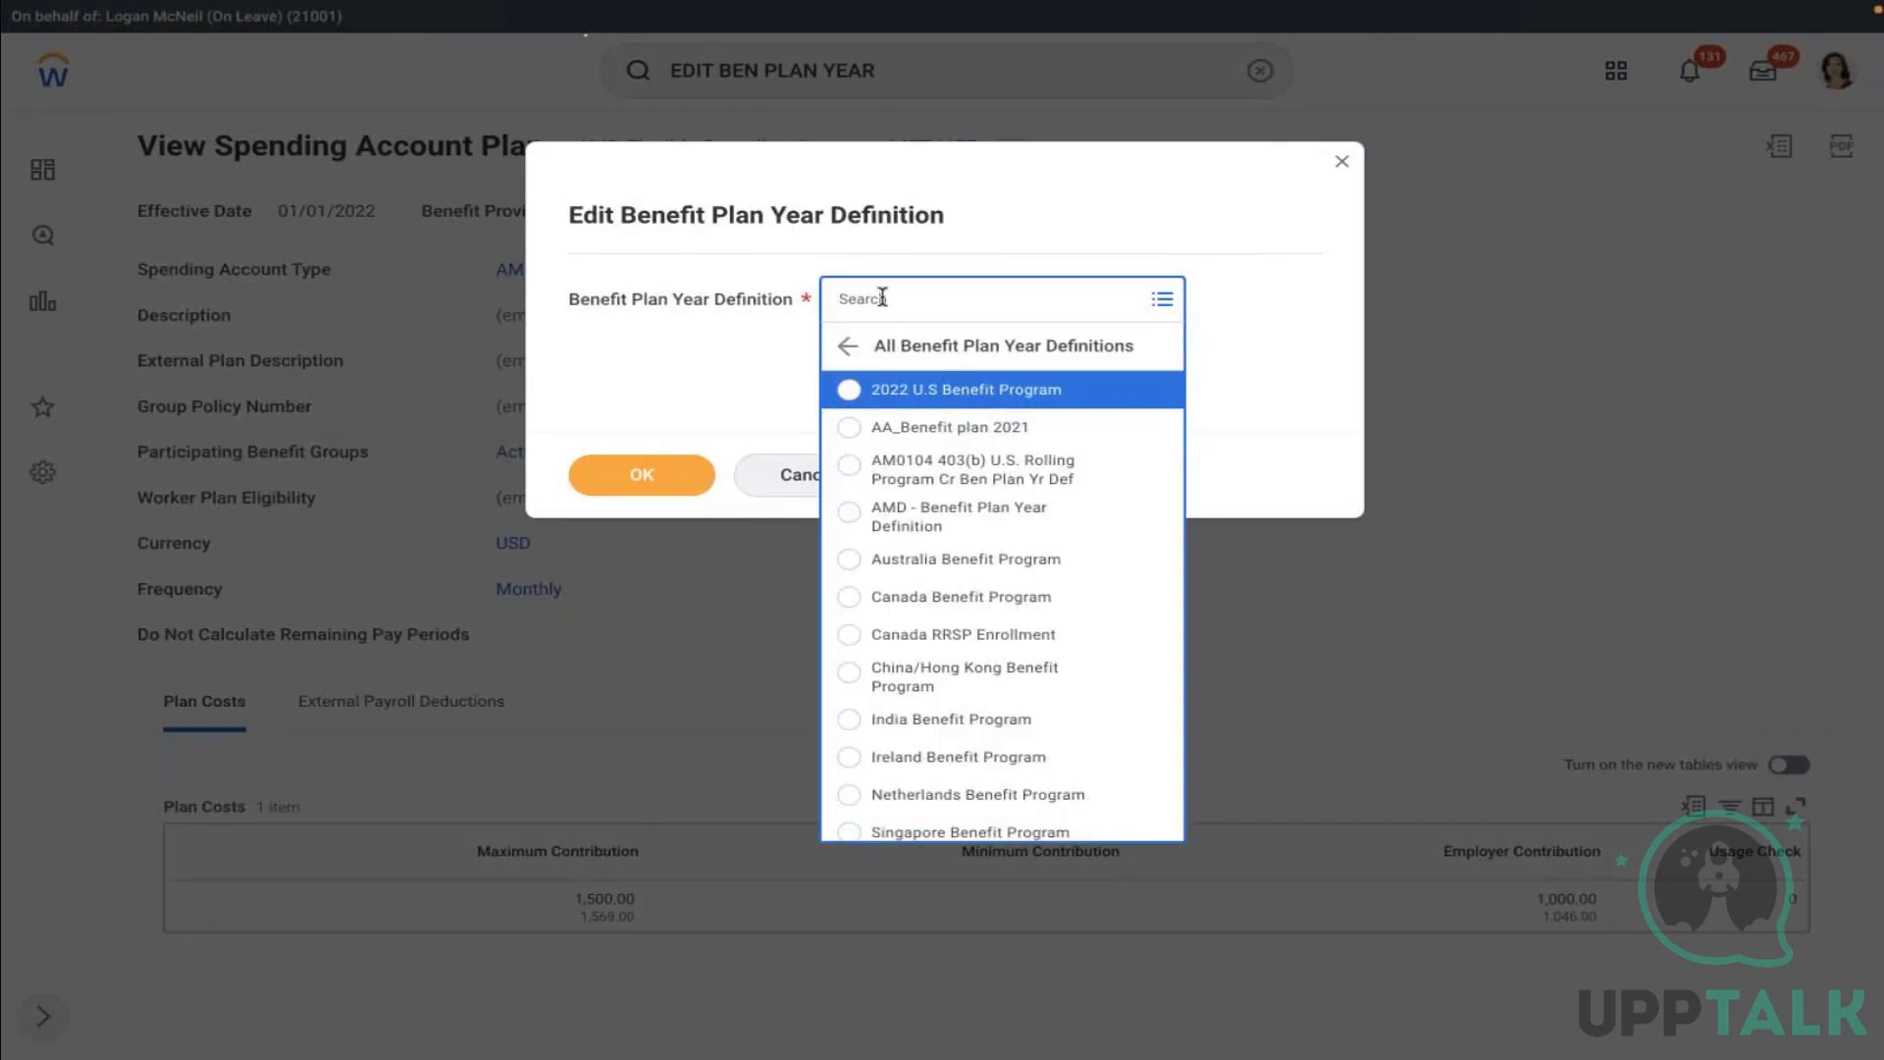
type("AMD")
key("Return")
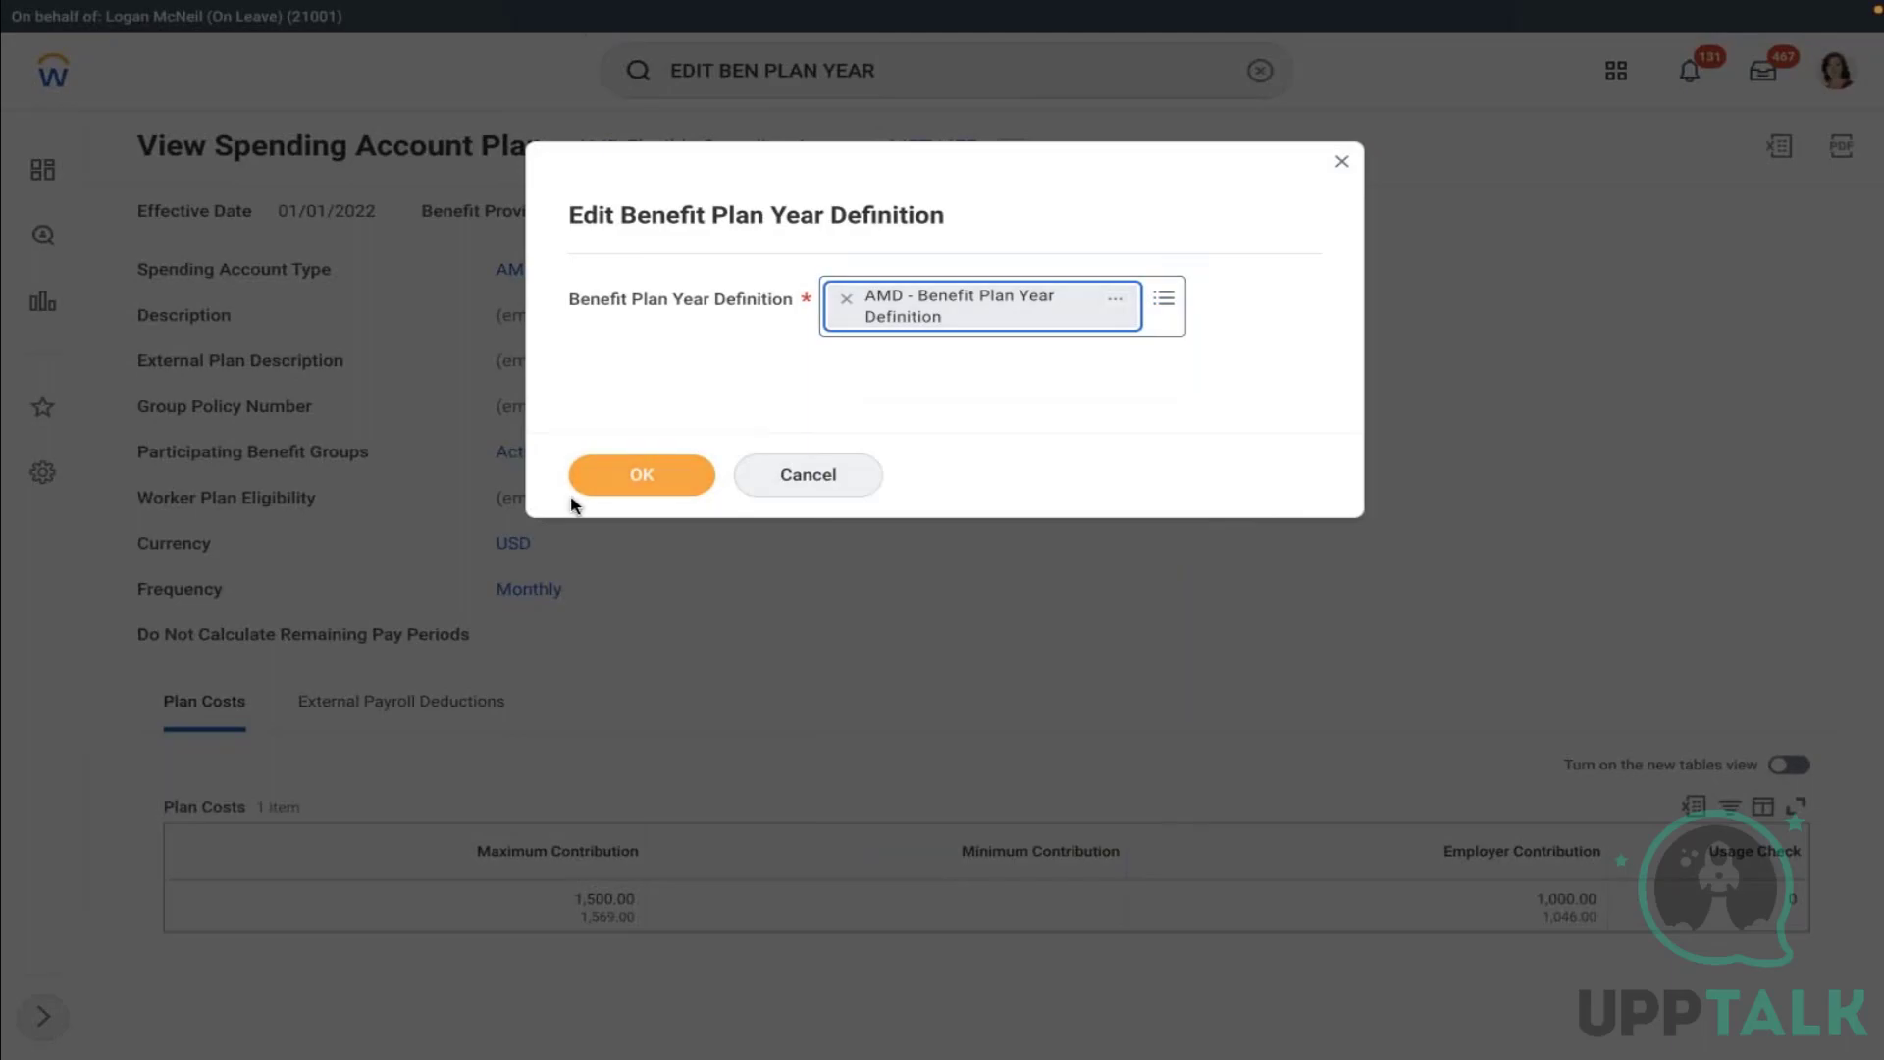
key("Return")
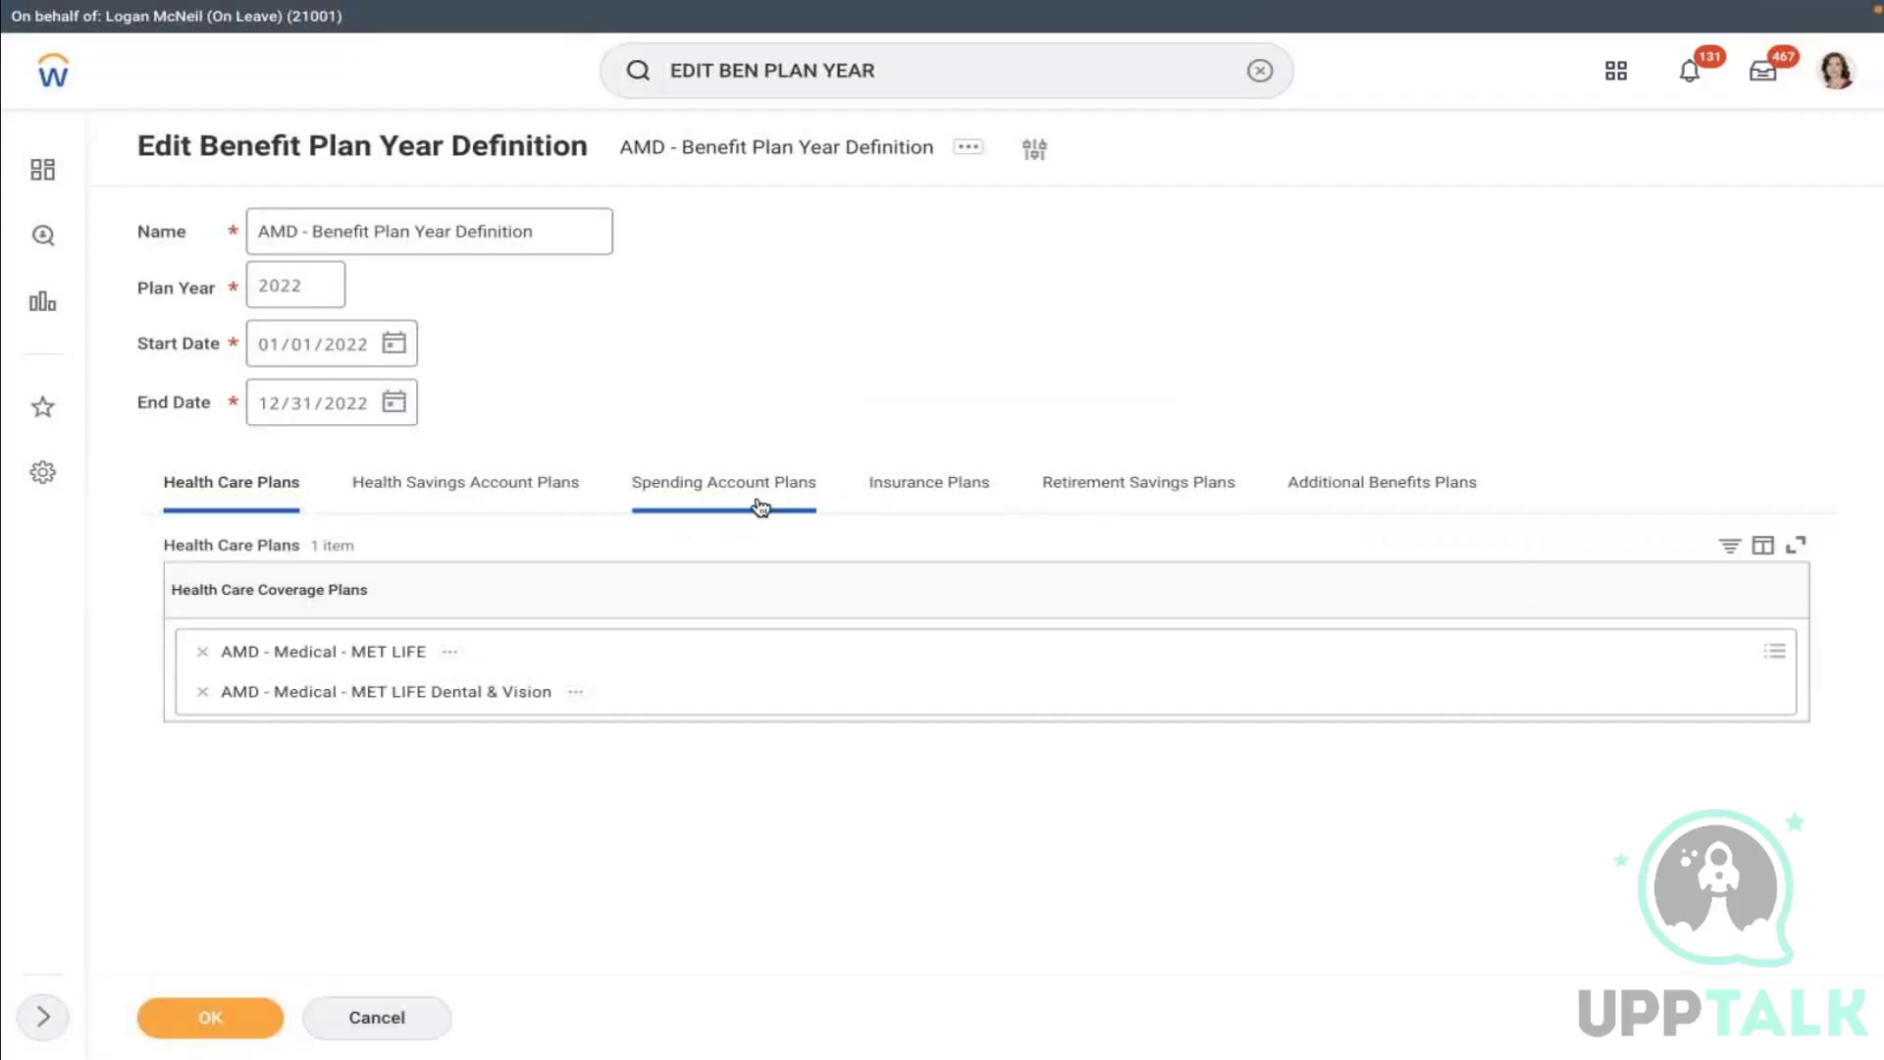
Add AMD Flexible Spending Account - MET LIFE to the definition's spending account plans and save the change
left_click(716, 502)
left_click(622, 644)
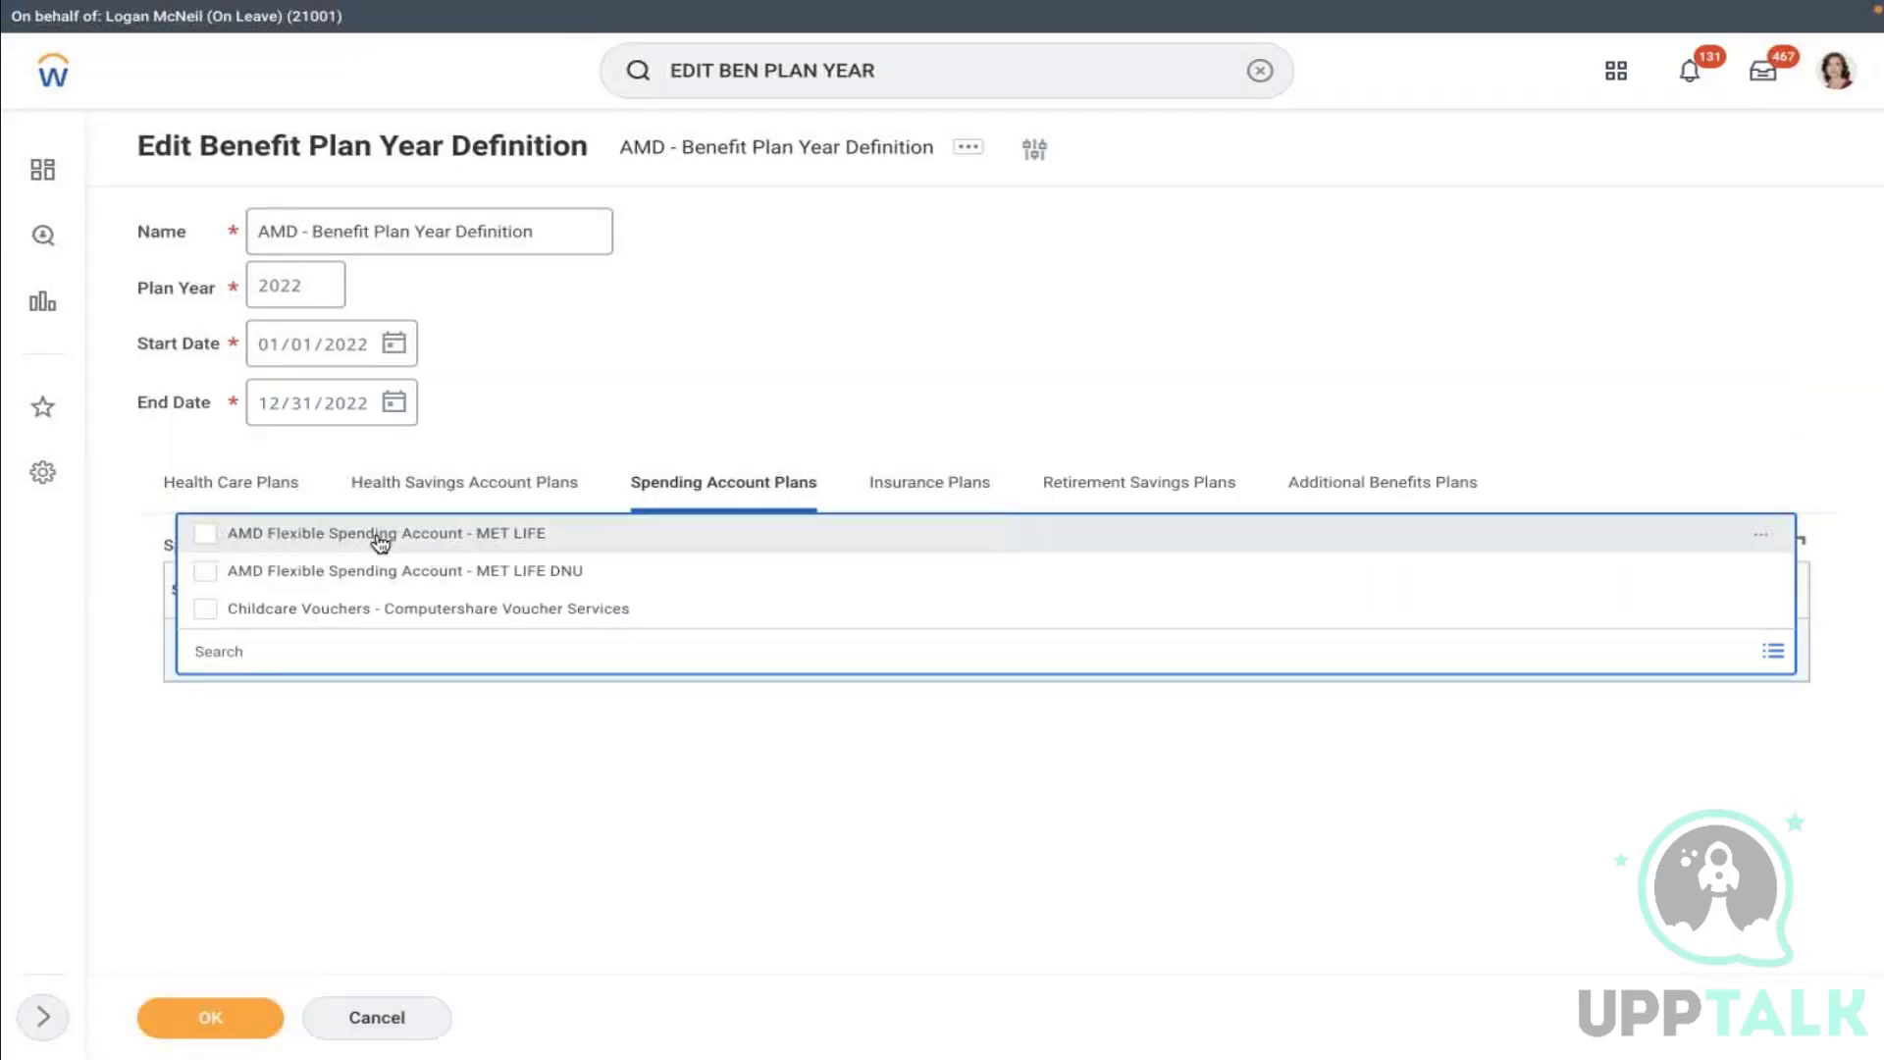
left_click(305, 537)
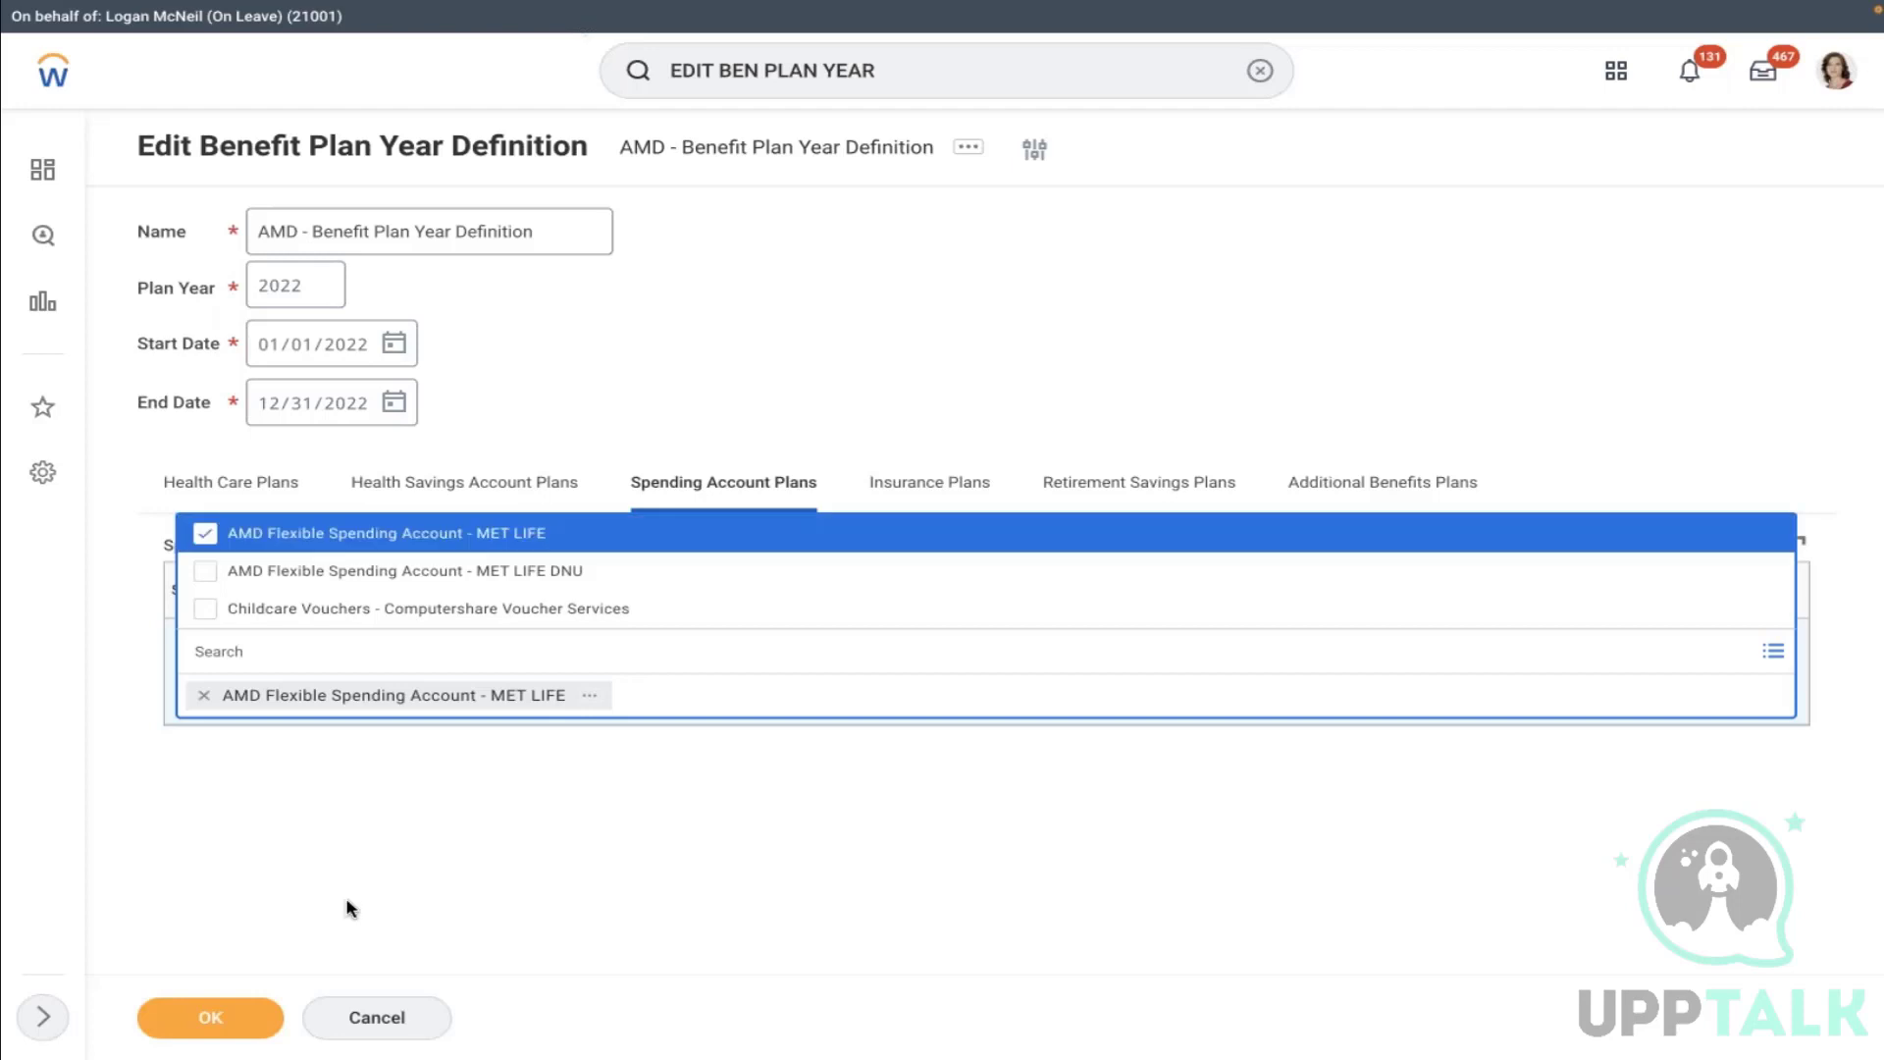
left_click(210, 1017)
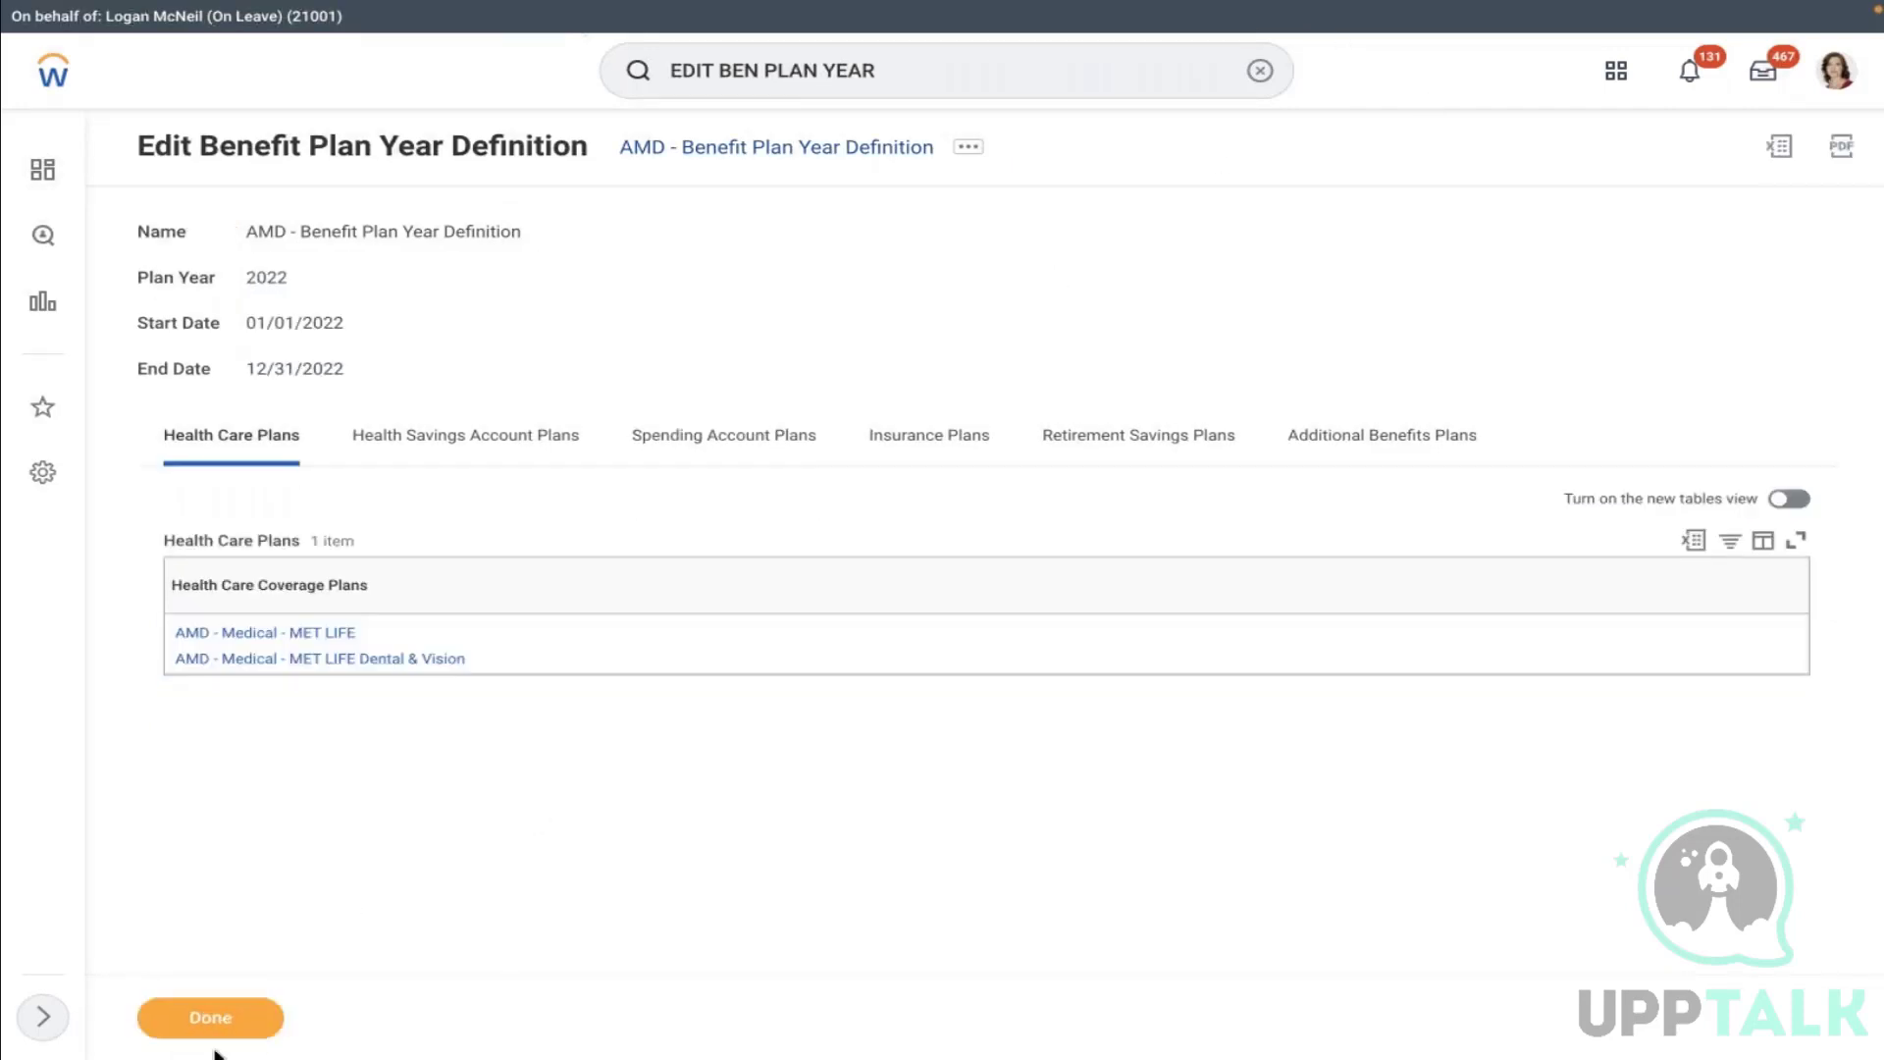
left_click(212, 1026)
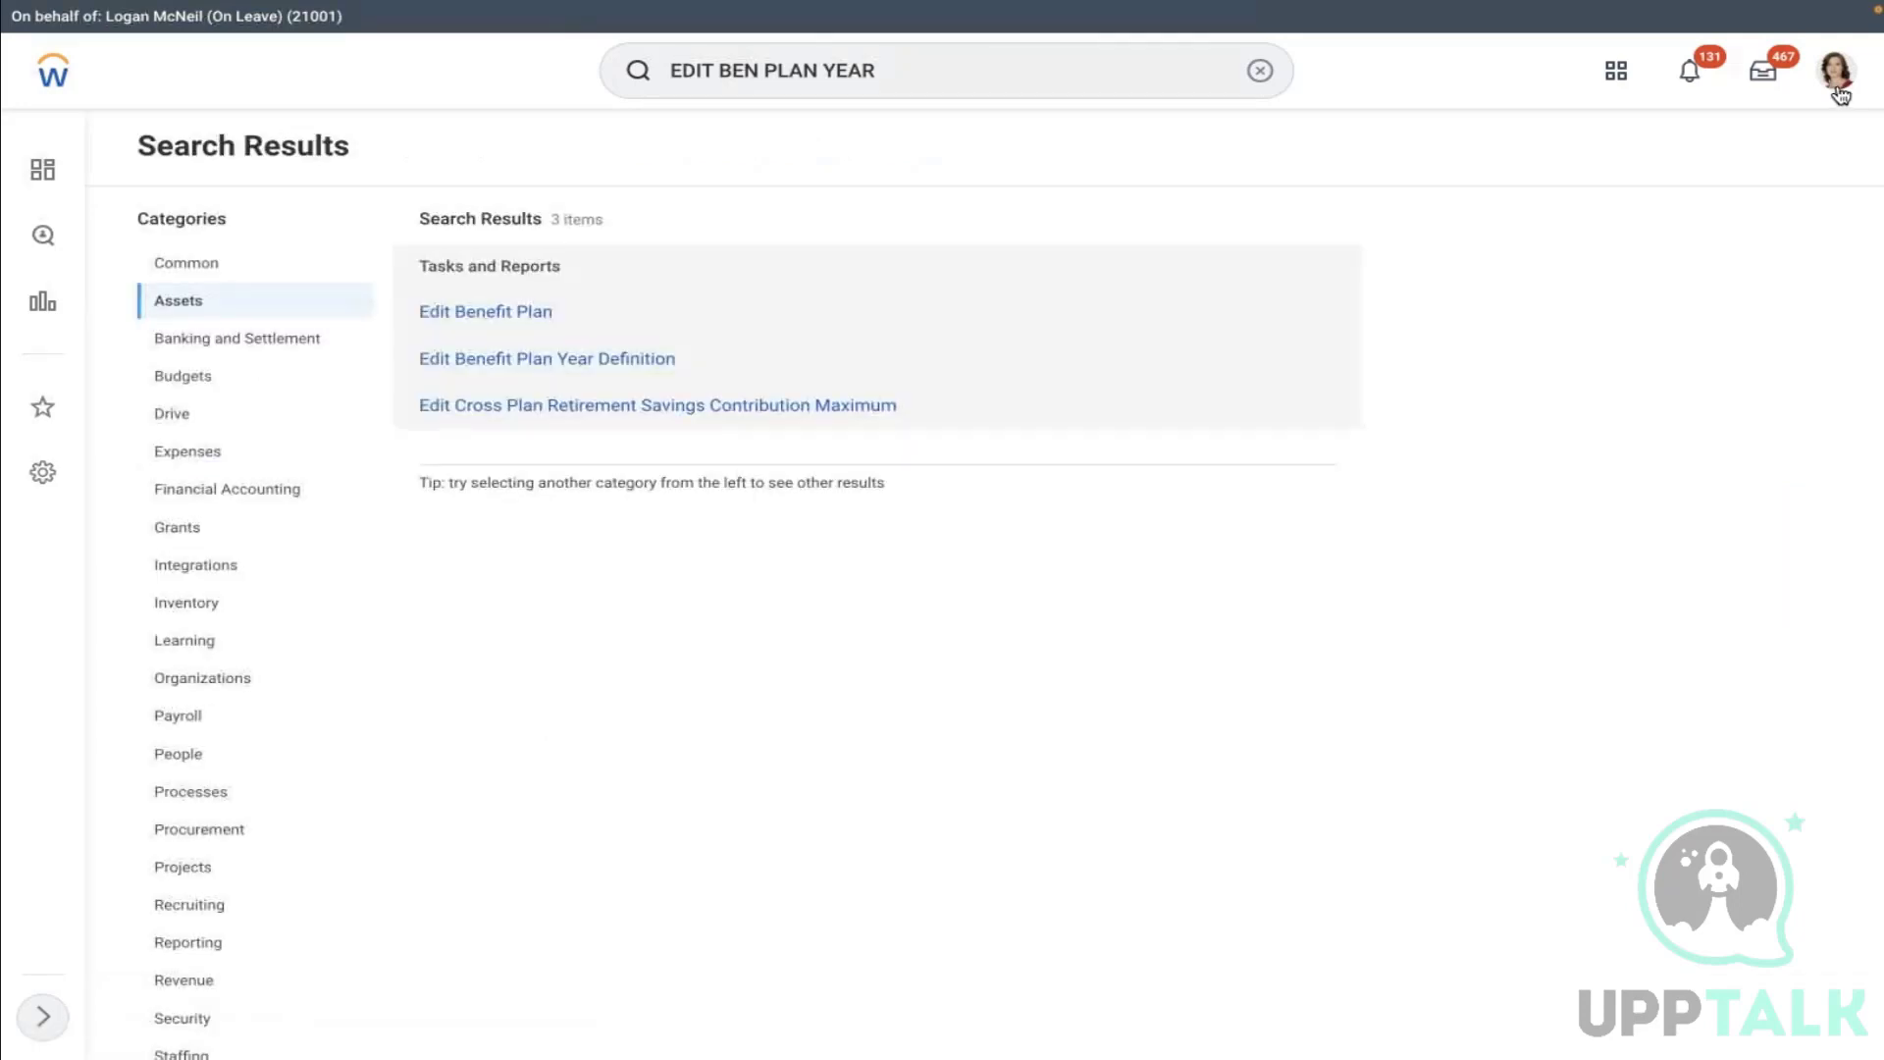
Open the signed-in worker's profile and start a Change Benefits request
left_click(1839, 87)
left_click(1837, 84)
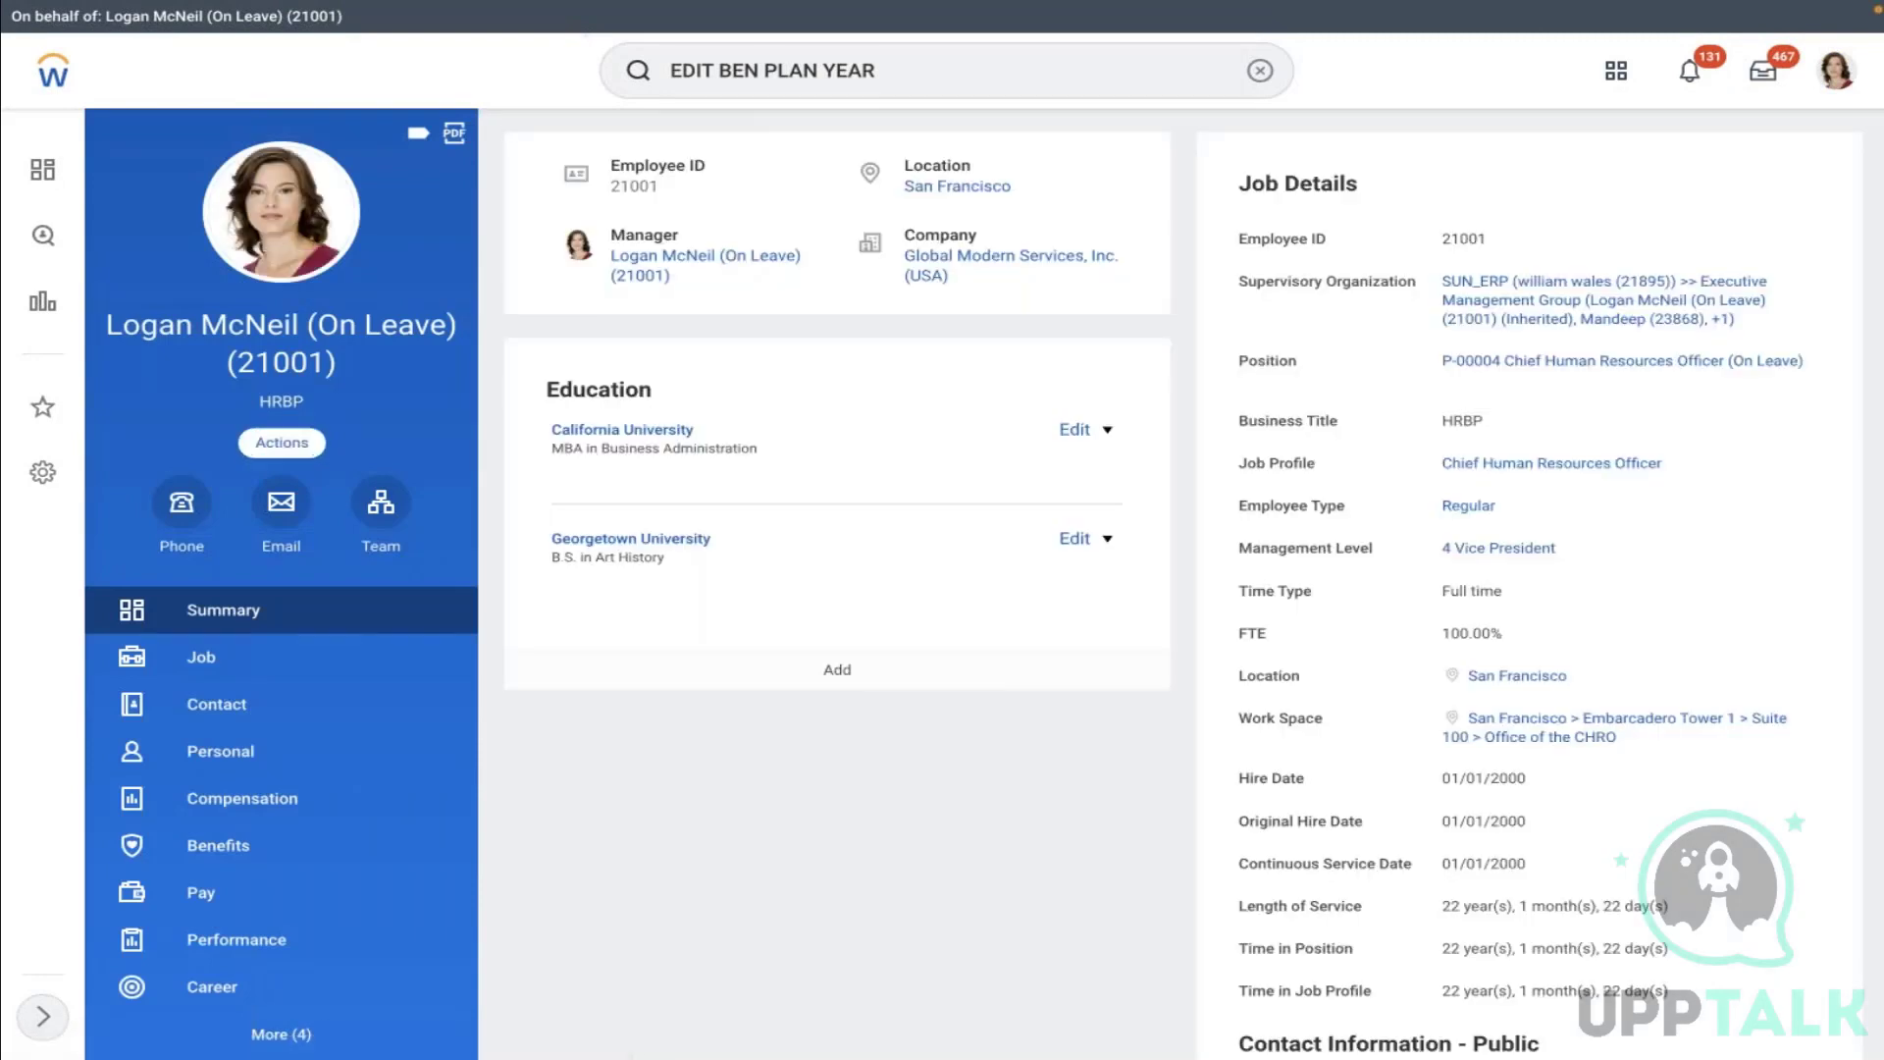
left_click(281, 442)
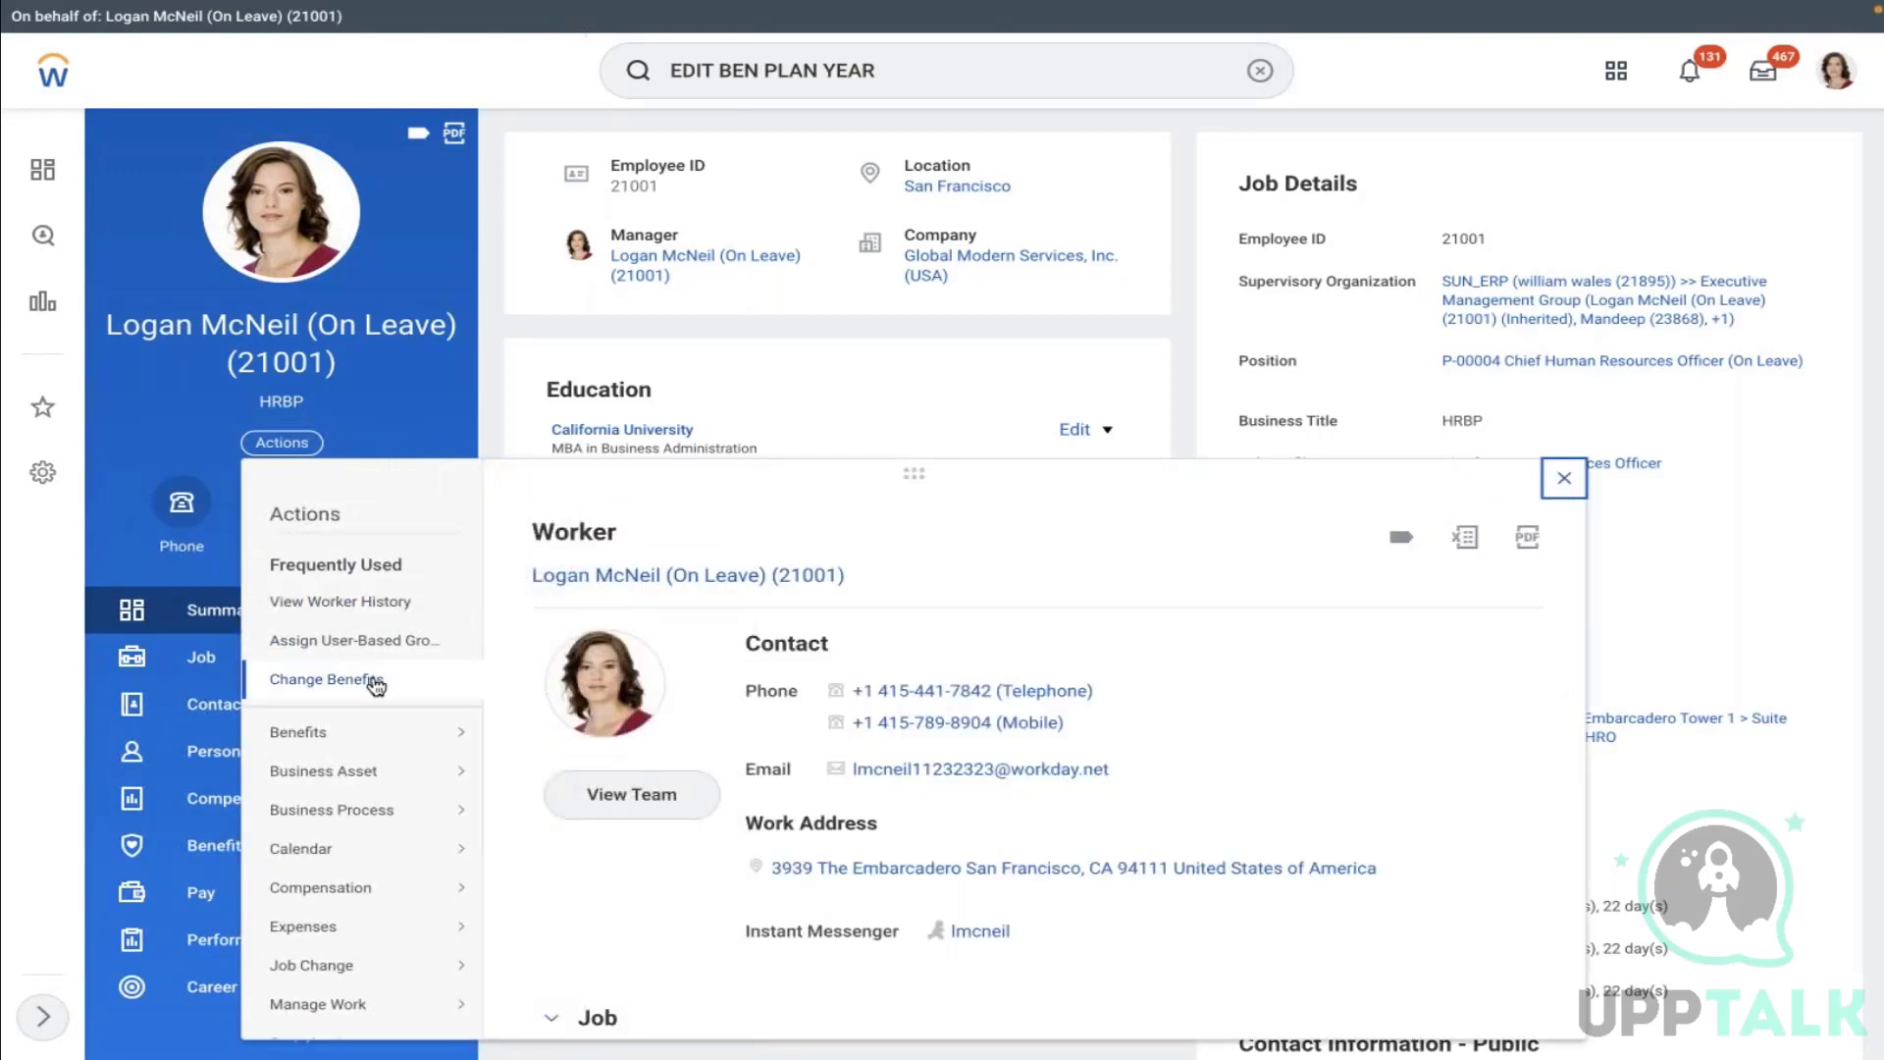
left_click(327, 678)
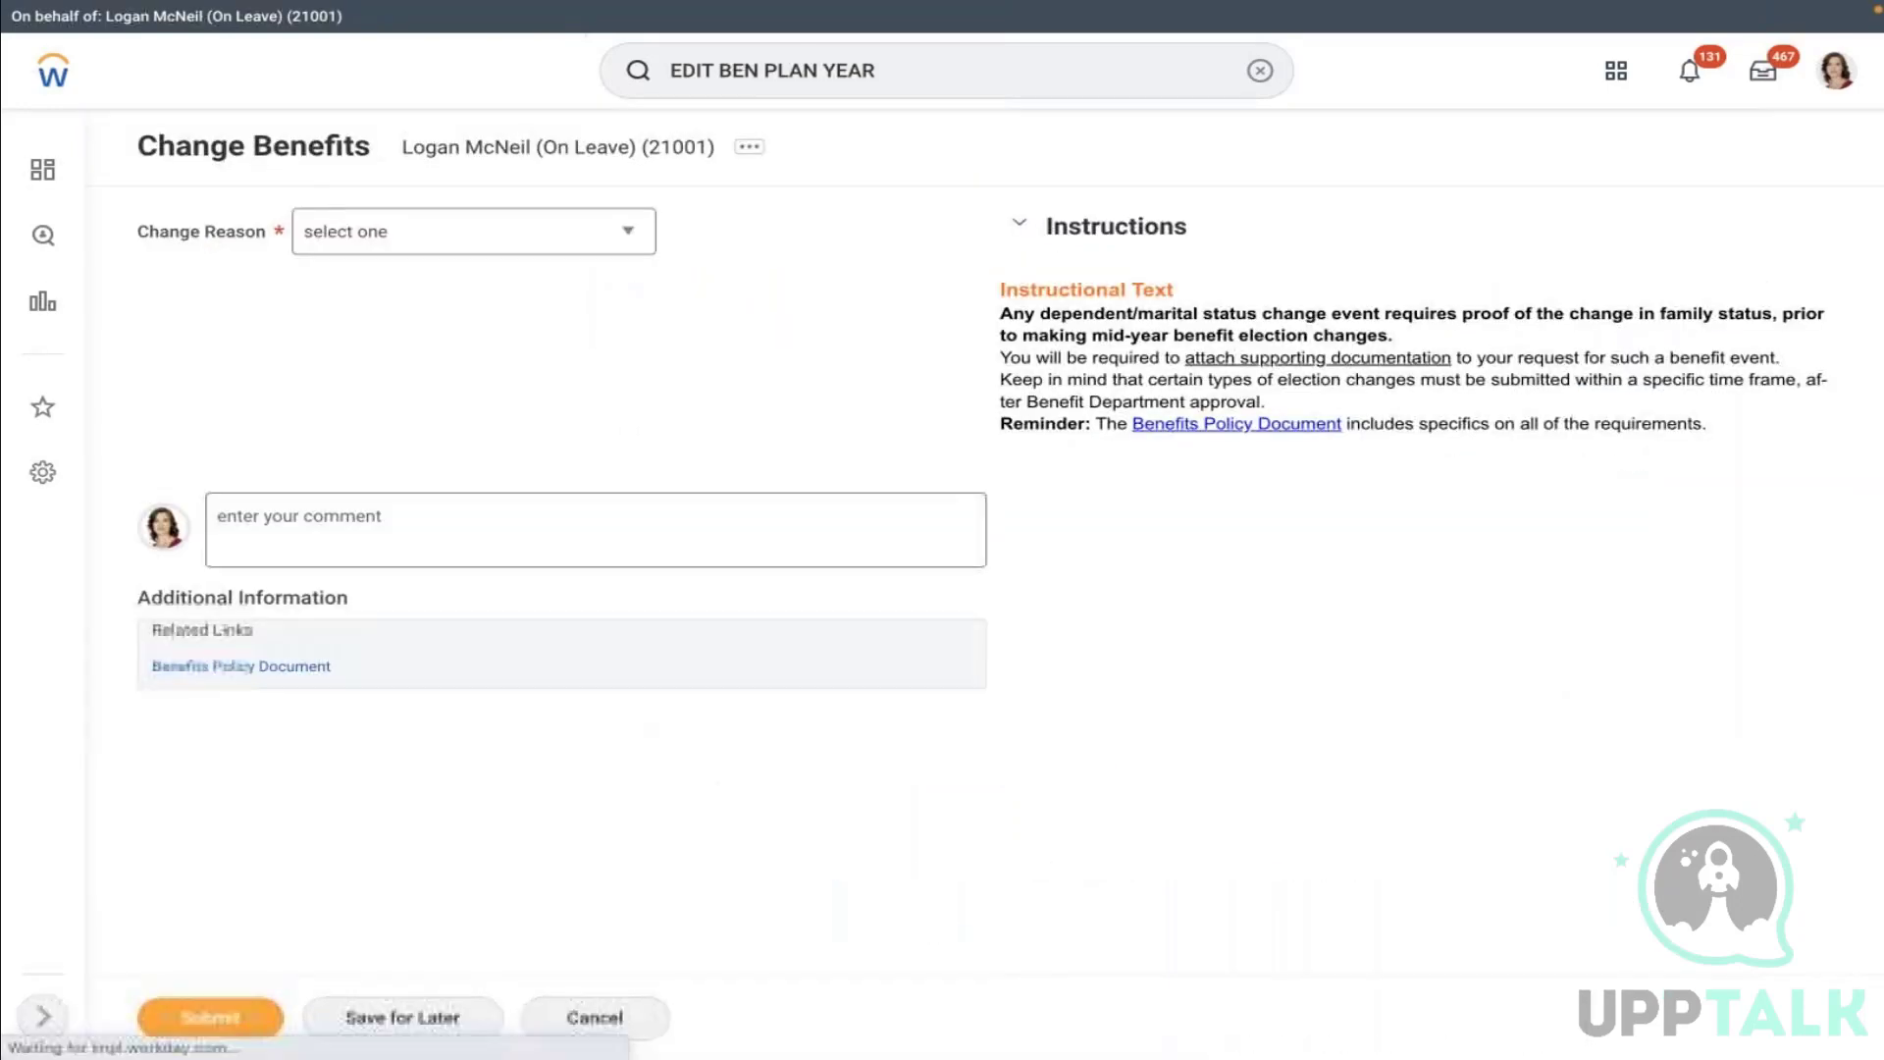
Set the change reason to AMD - Flexible Spending Account with benefit event date 02/10/2022, and submit the request
left_click(537, 236)
left_click(429, 371)
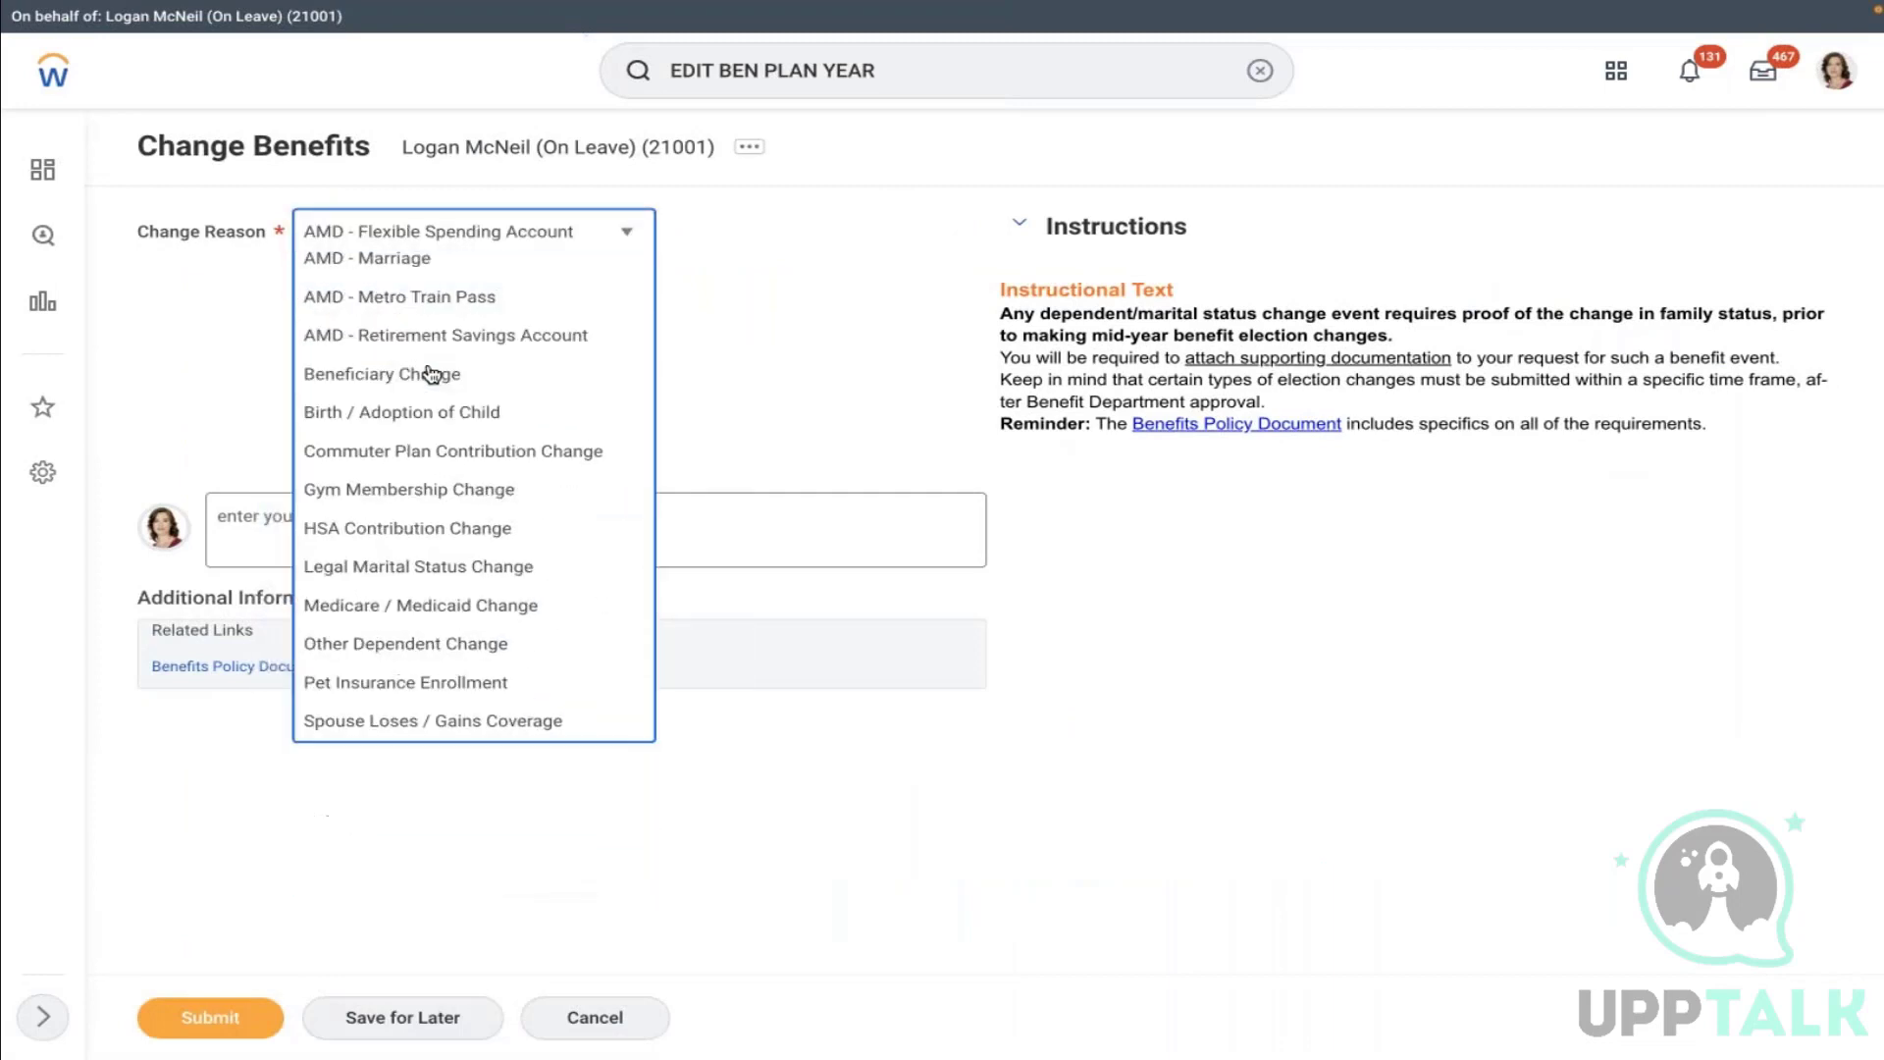
left_click(465, 307)
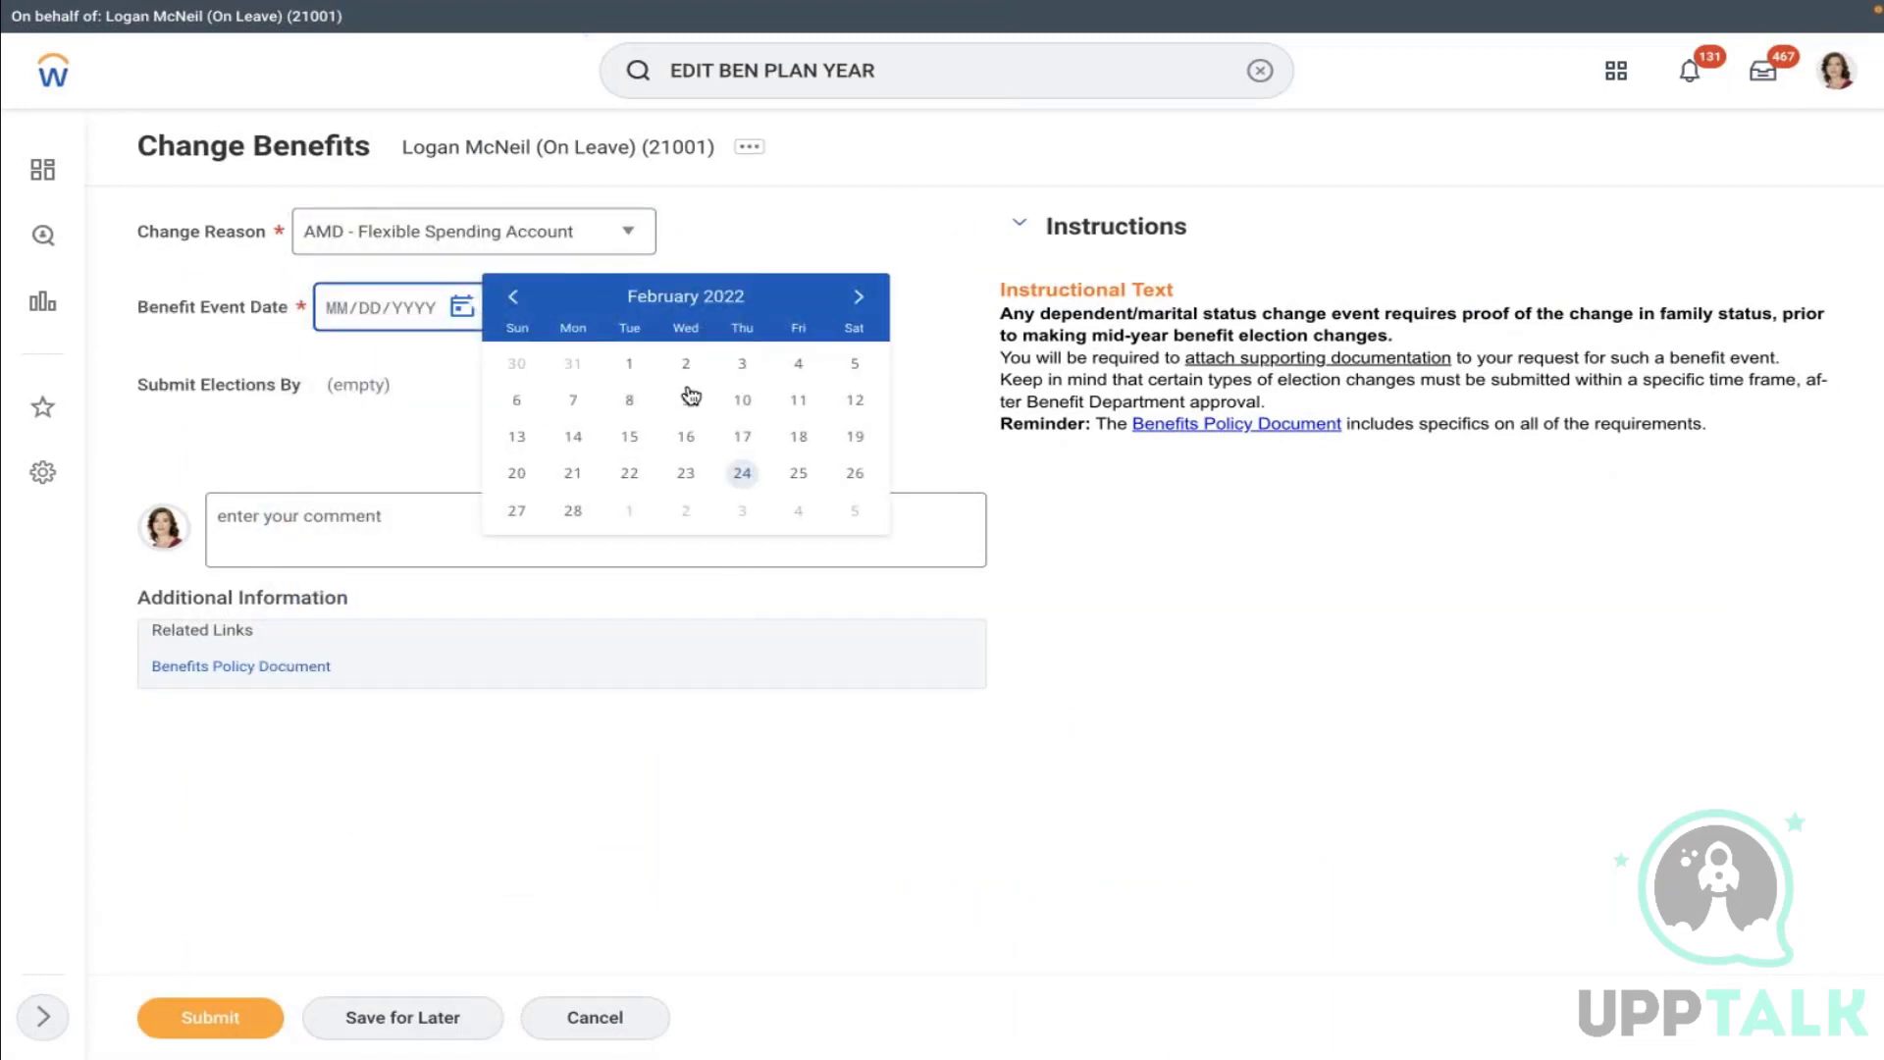
left_click(742, 400)
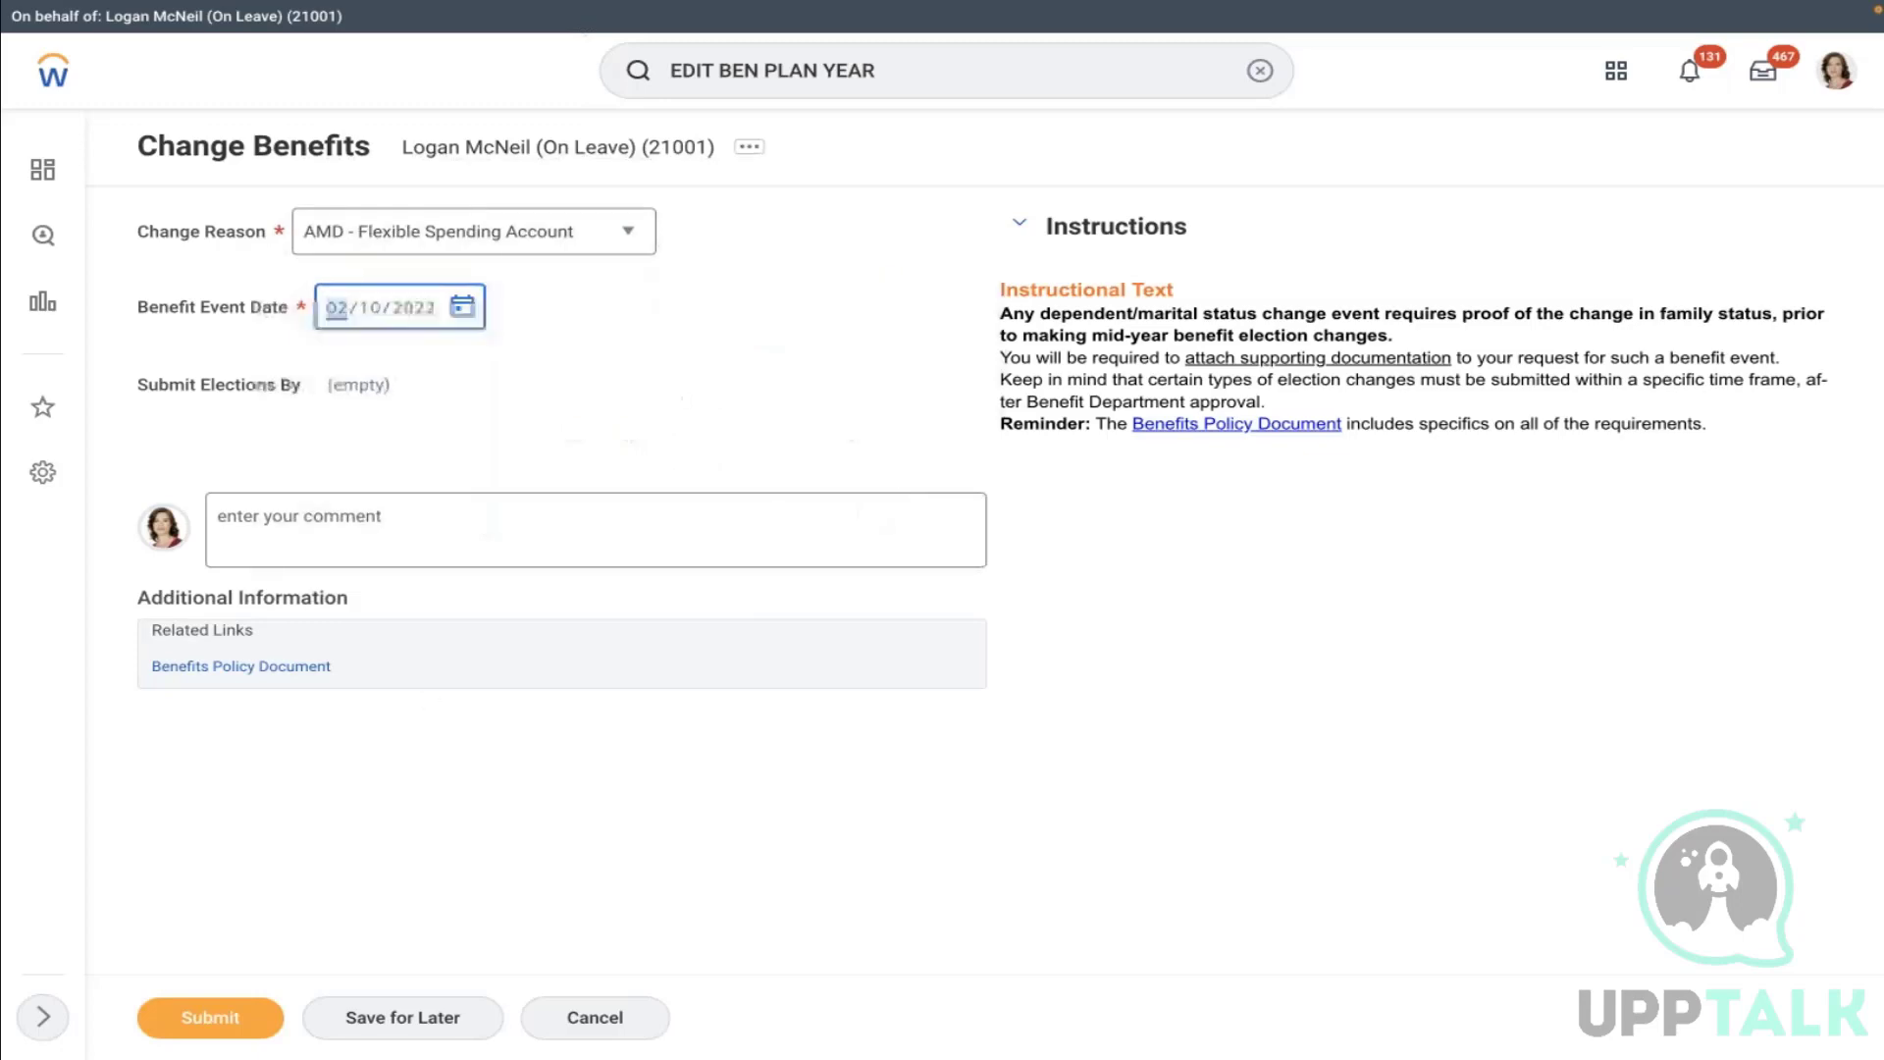
left_click(210, 1020)
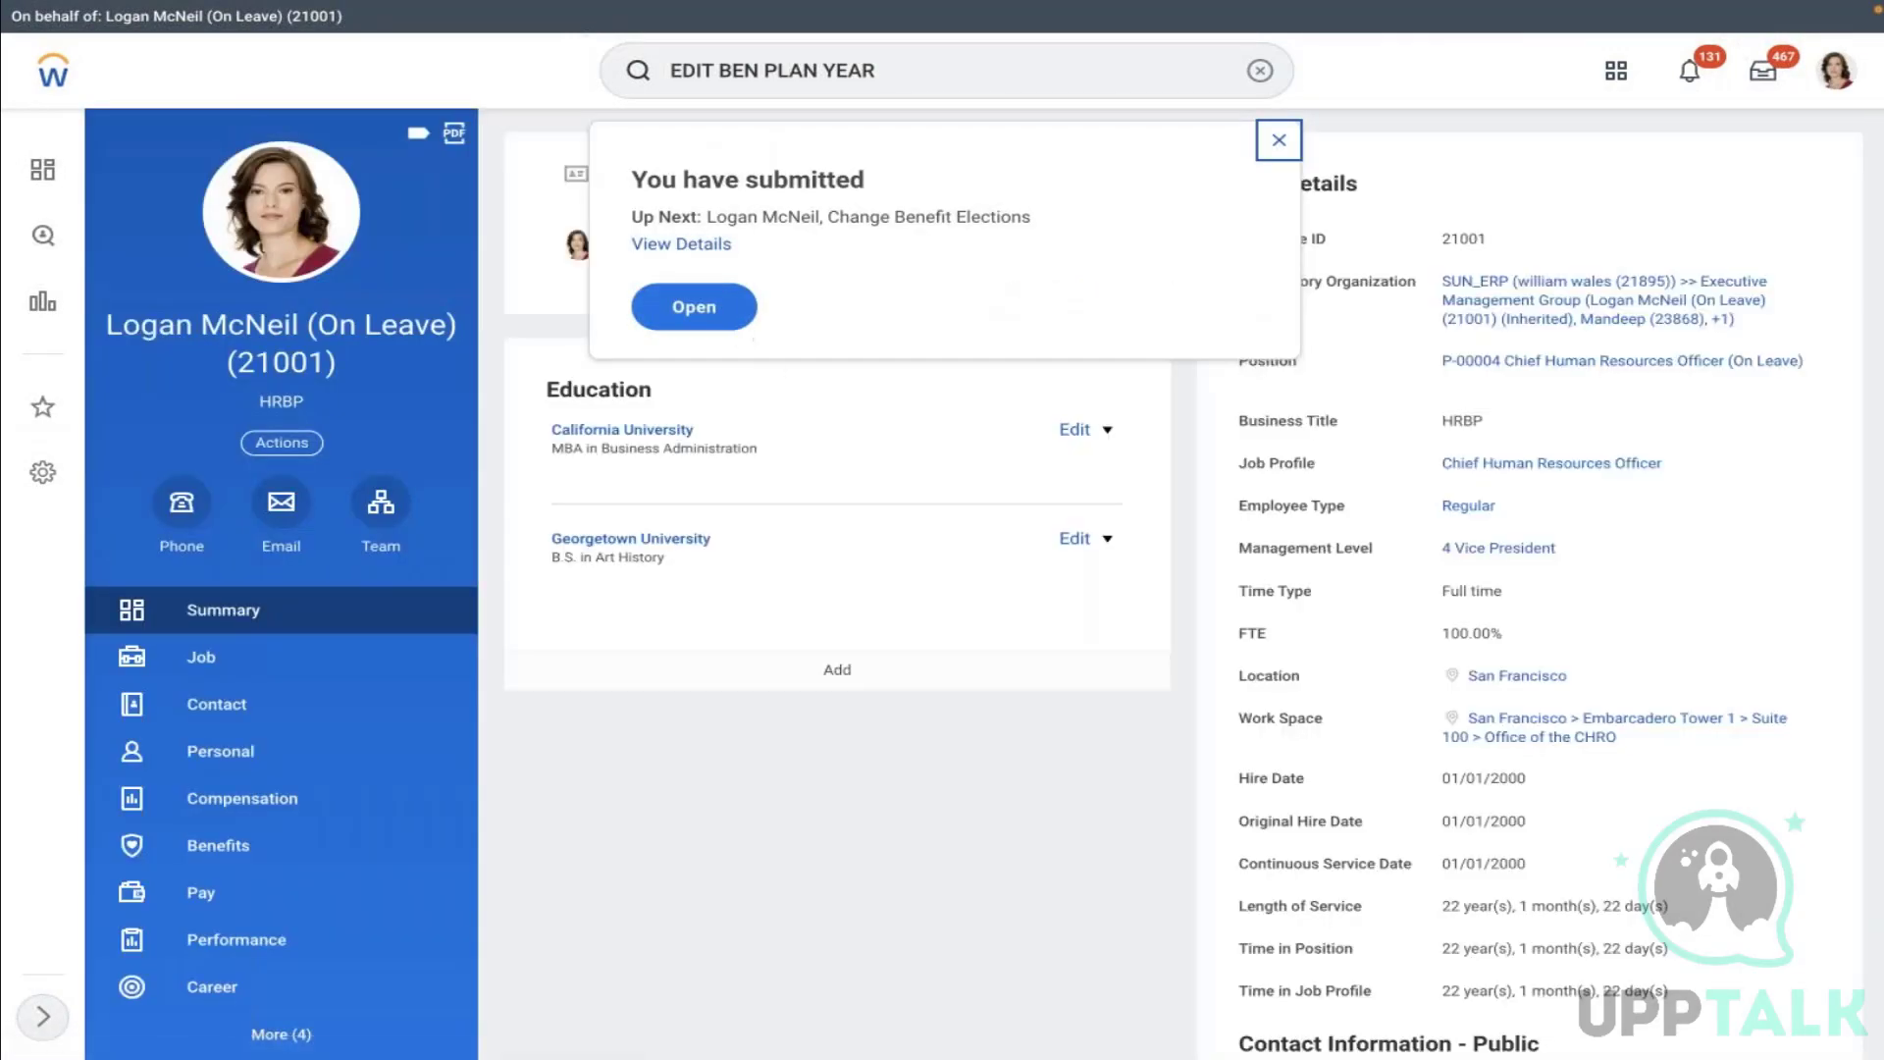
Open the benefit elections, select the MET LIFE plan for AMD Flexible Spending Account, and continue to its contributions
left_click(695, 307)
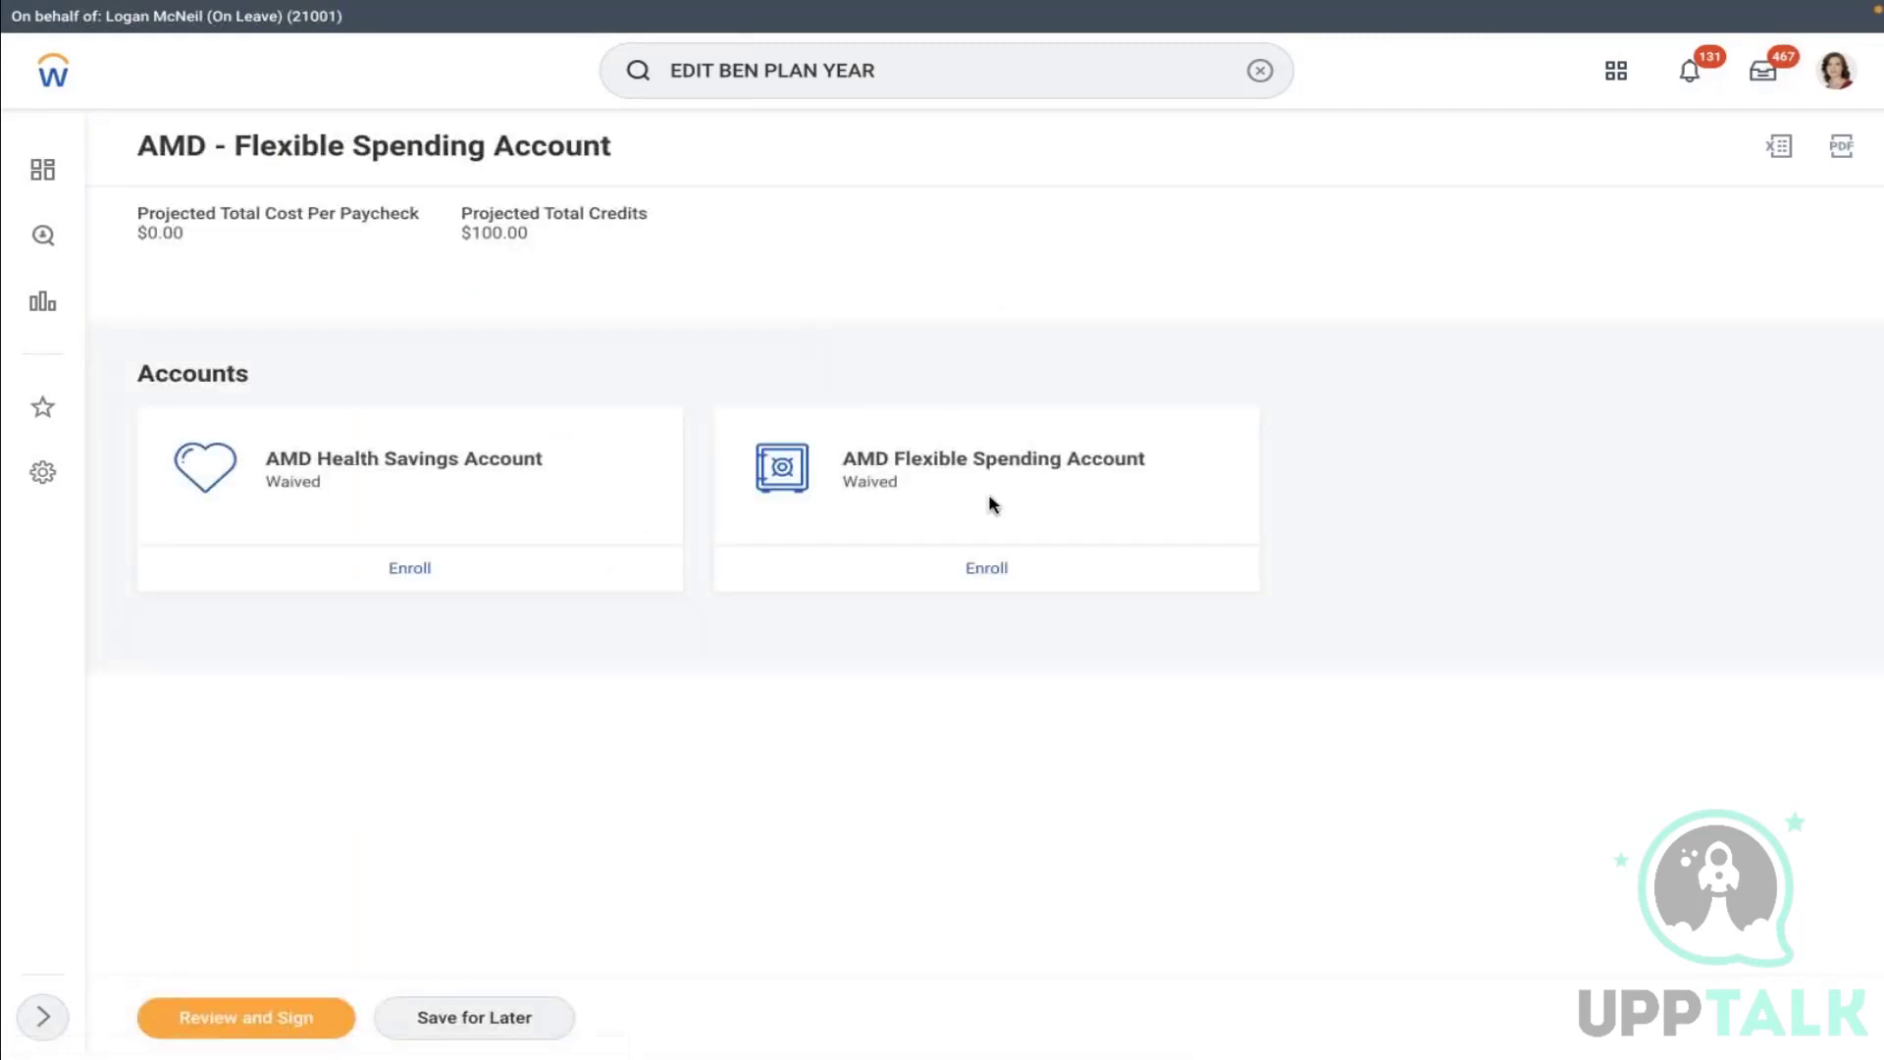
left_click(985, 564)
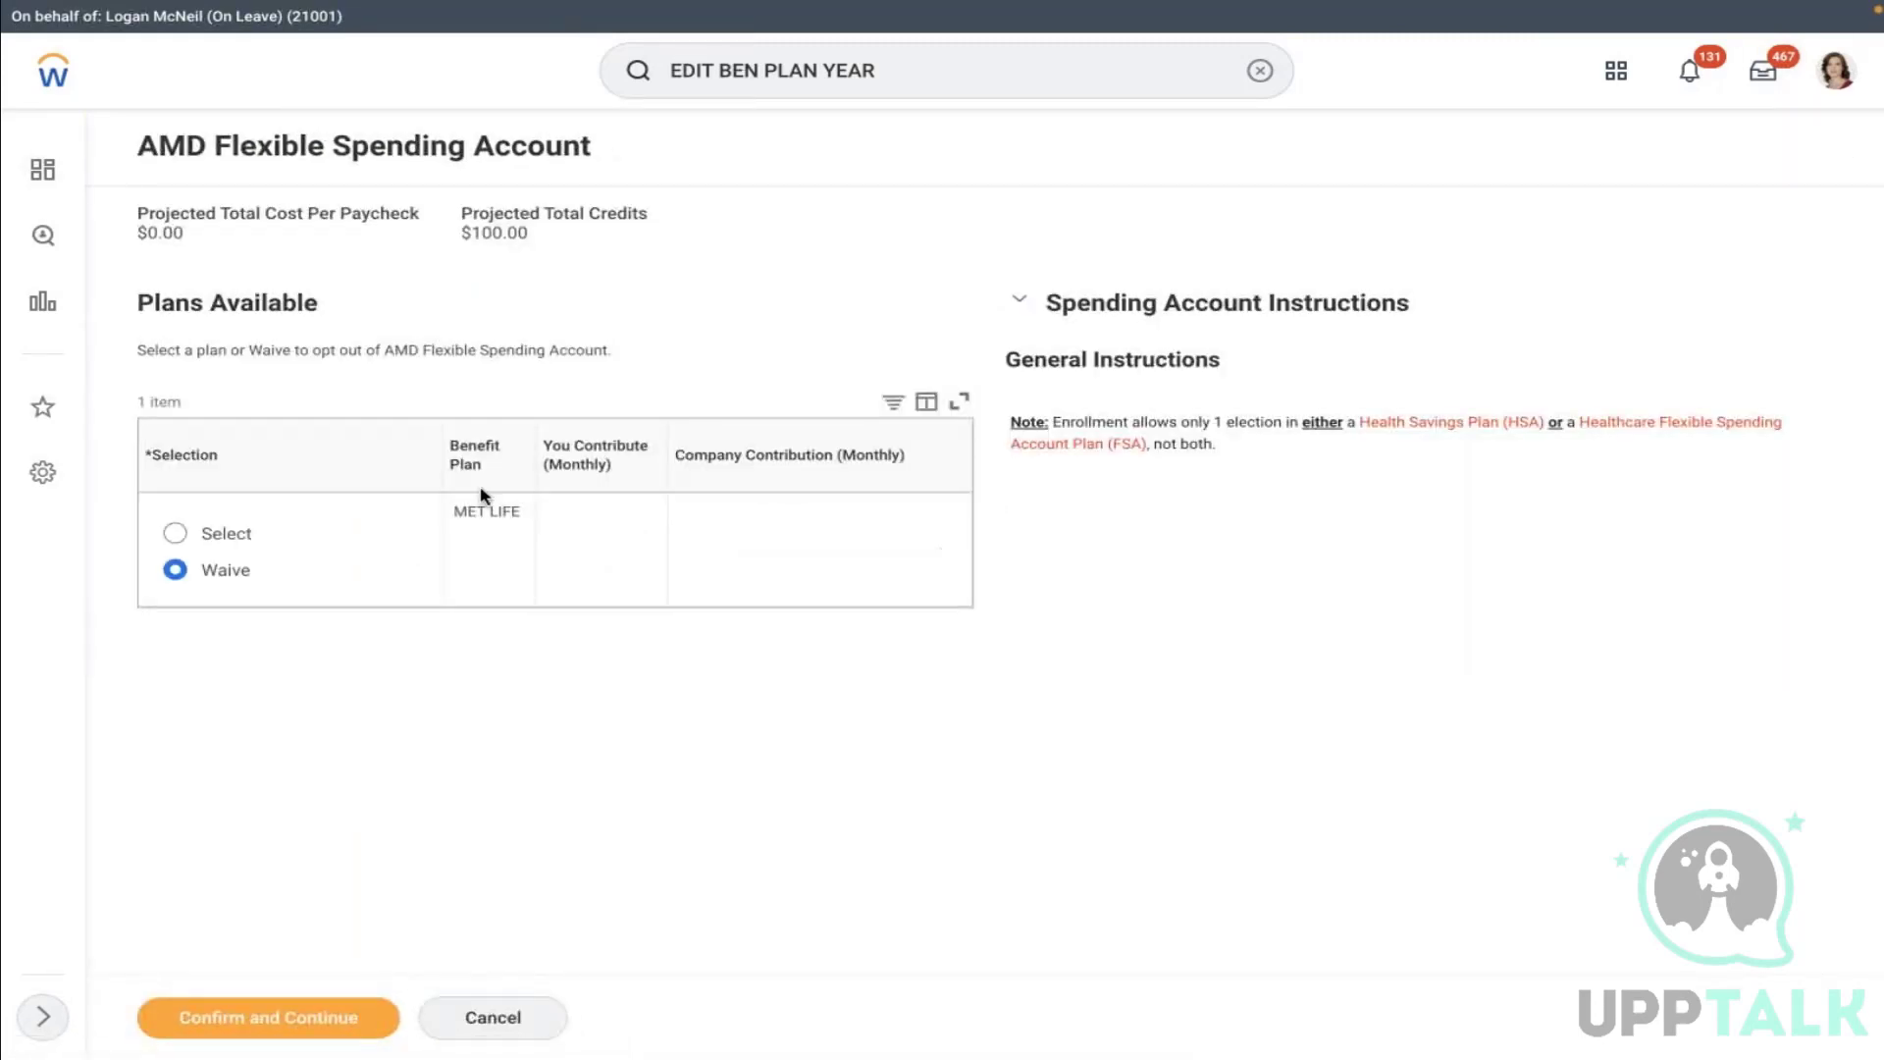
left_click(218, 533)
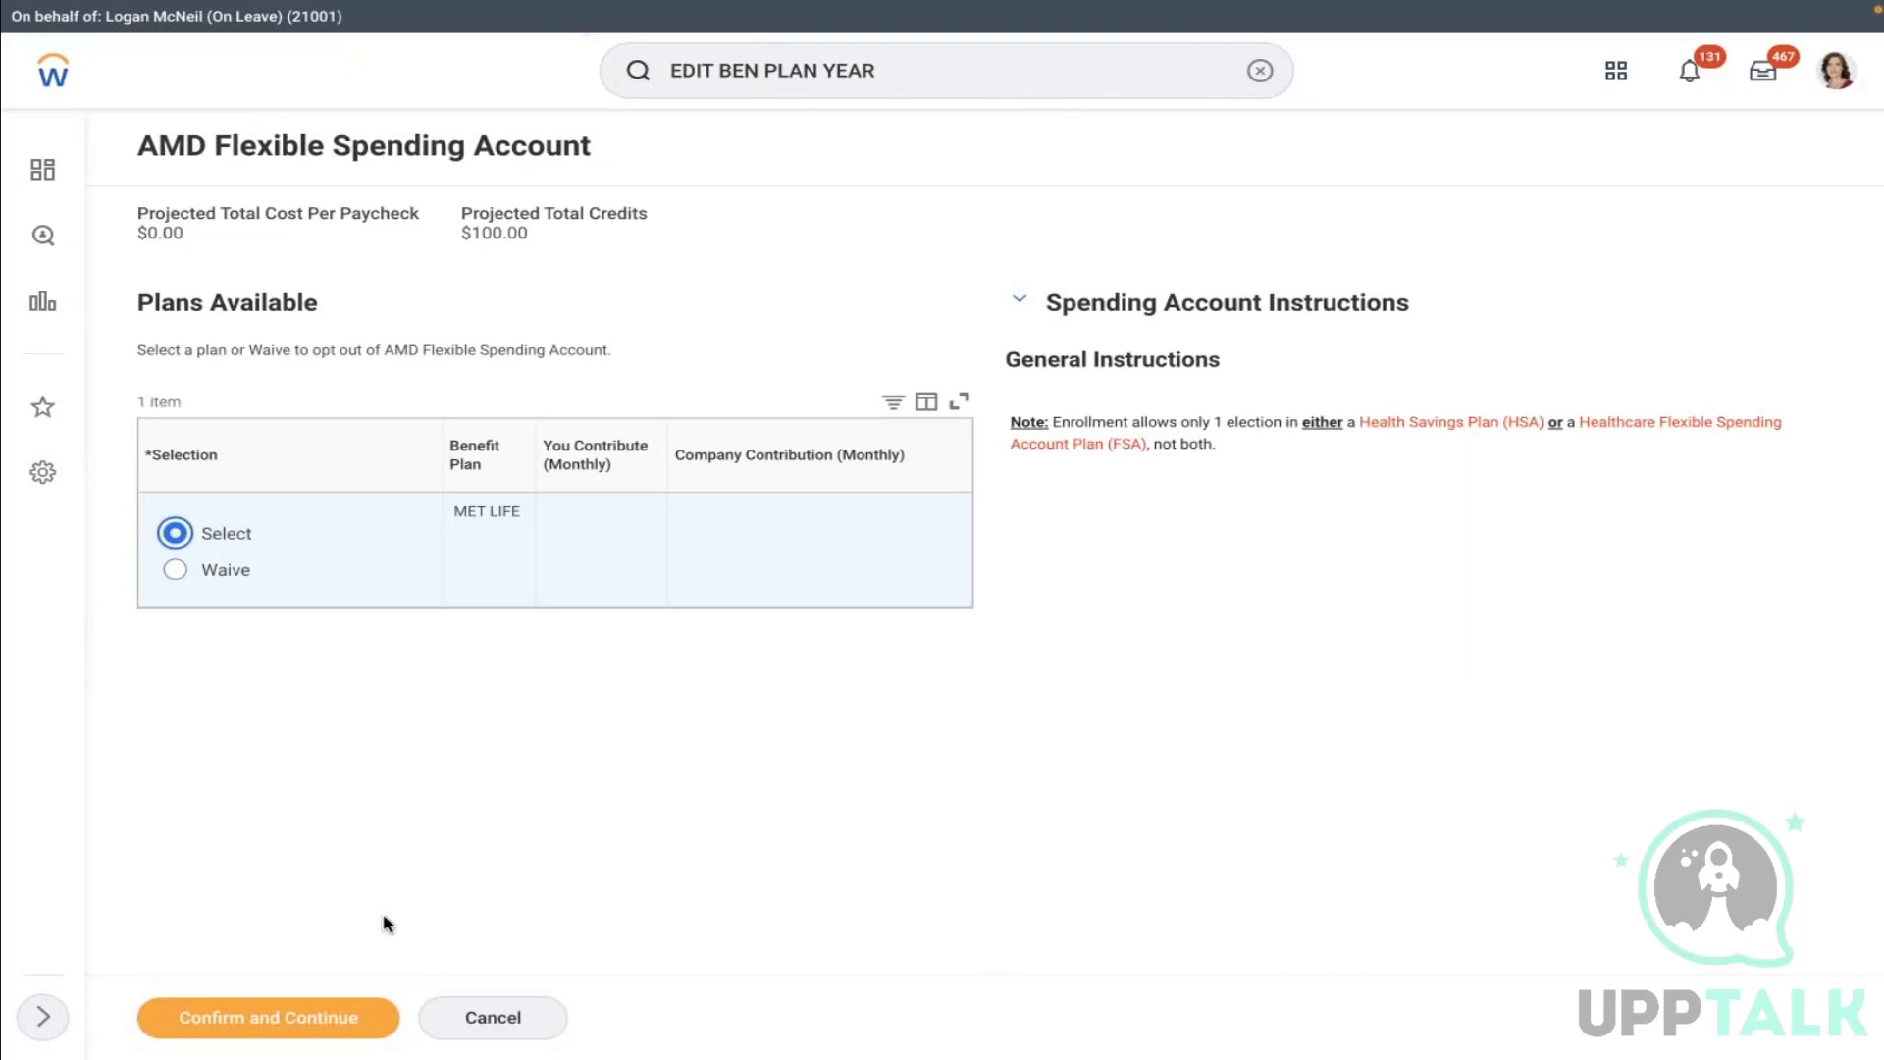
left_click(270, 1017)
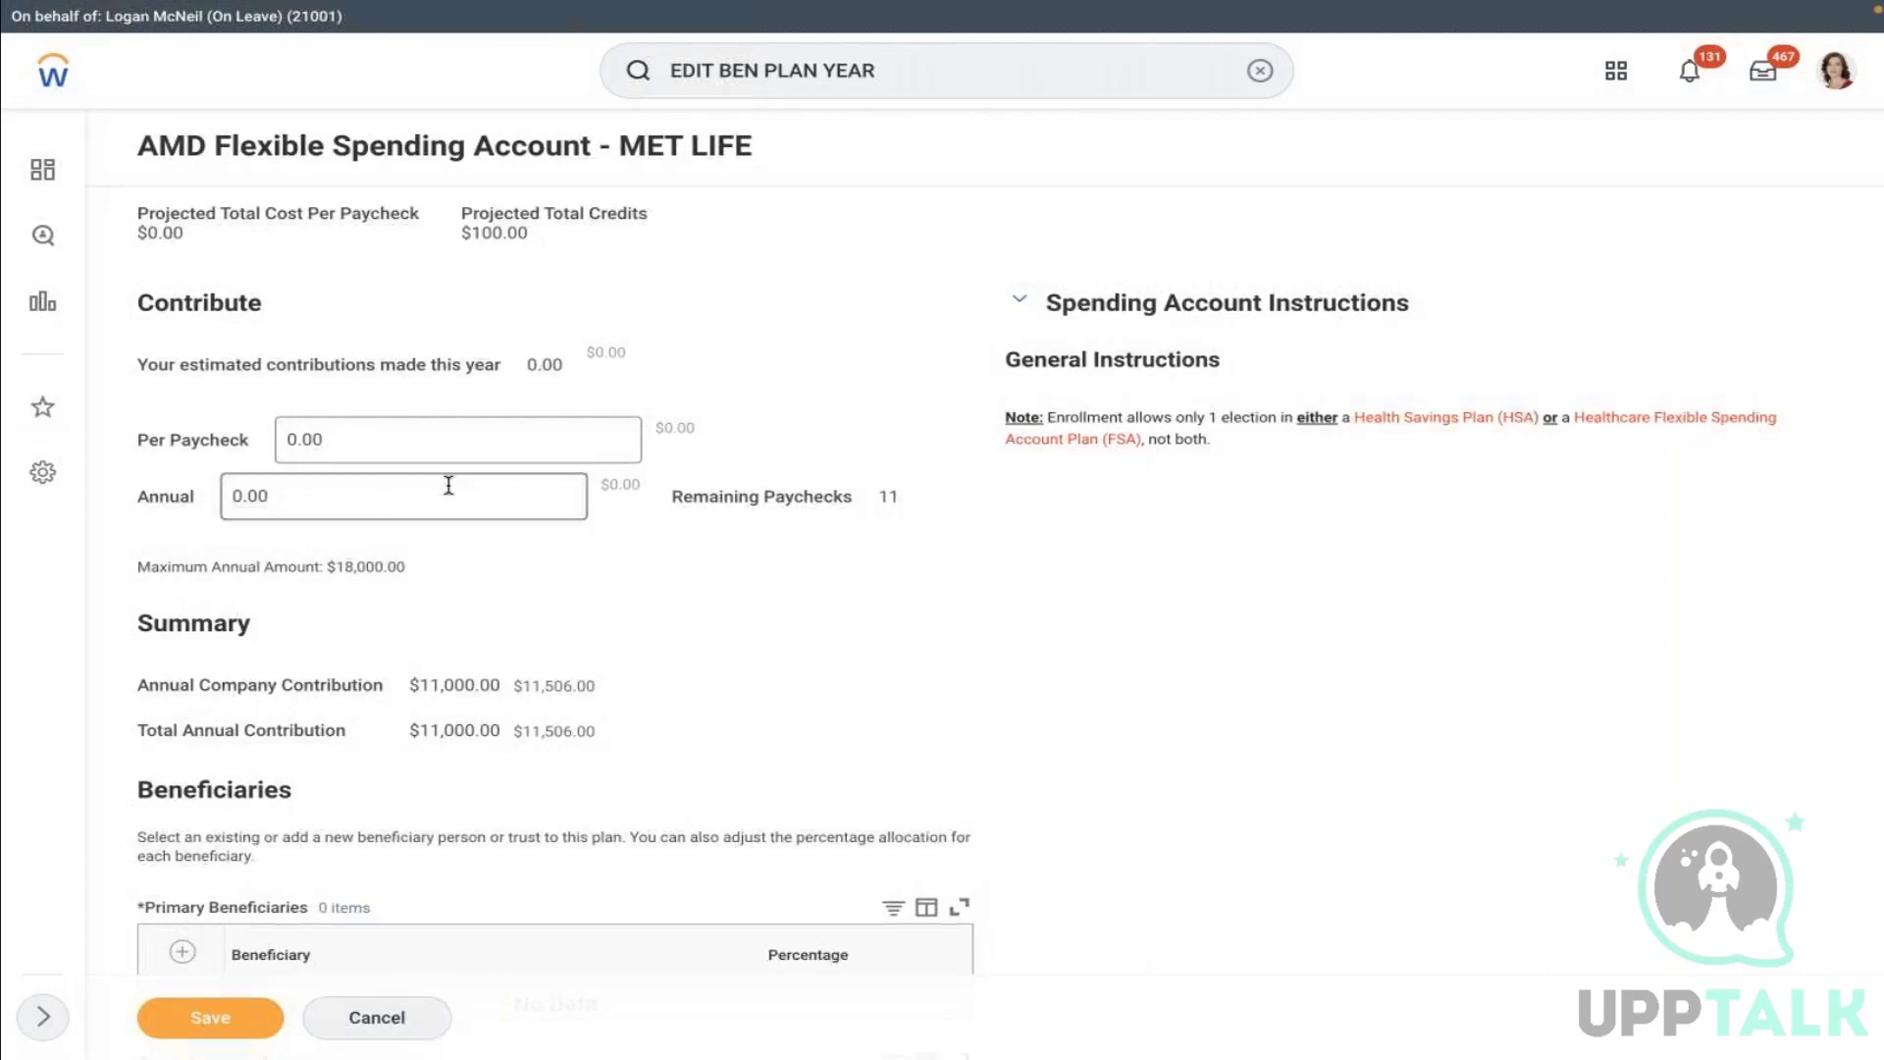
Set the per-paycheck contribution to 125 and check the plan's maximum annual amount
left_click(374, 428)
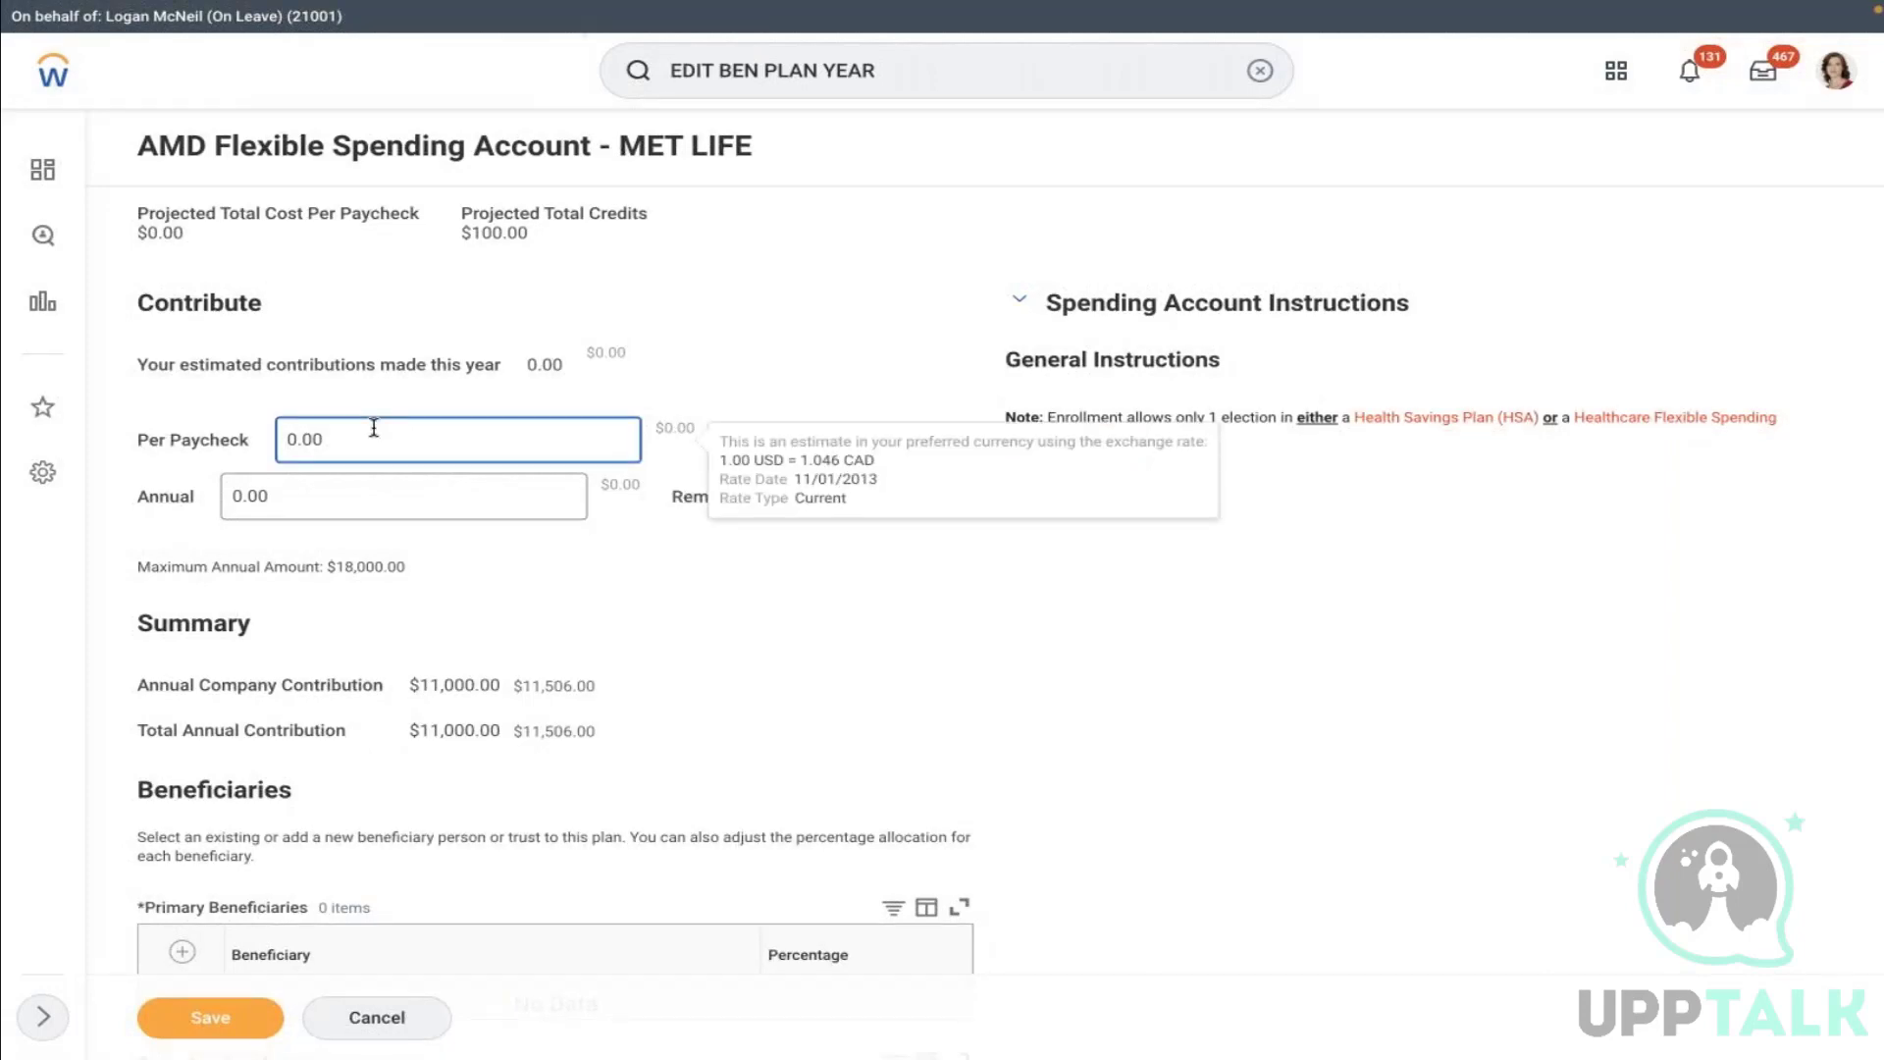
left_click(338, 441)
key("BackSpace")
key("BackSpace")
key("BackSpace")
key("BackSpace")
type("125")
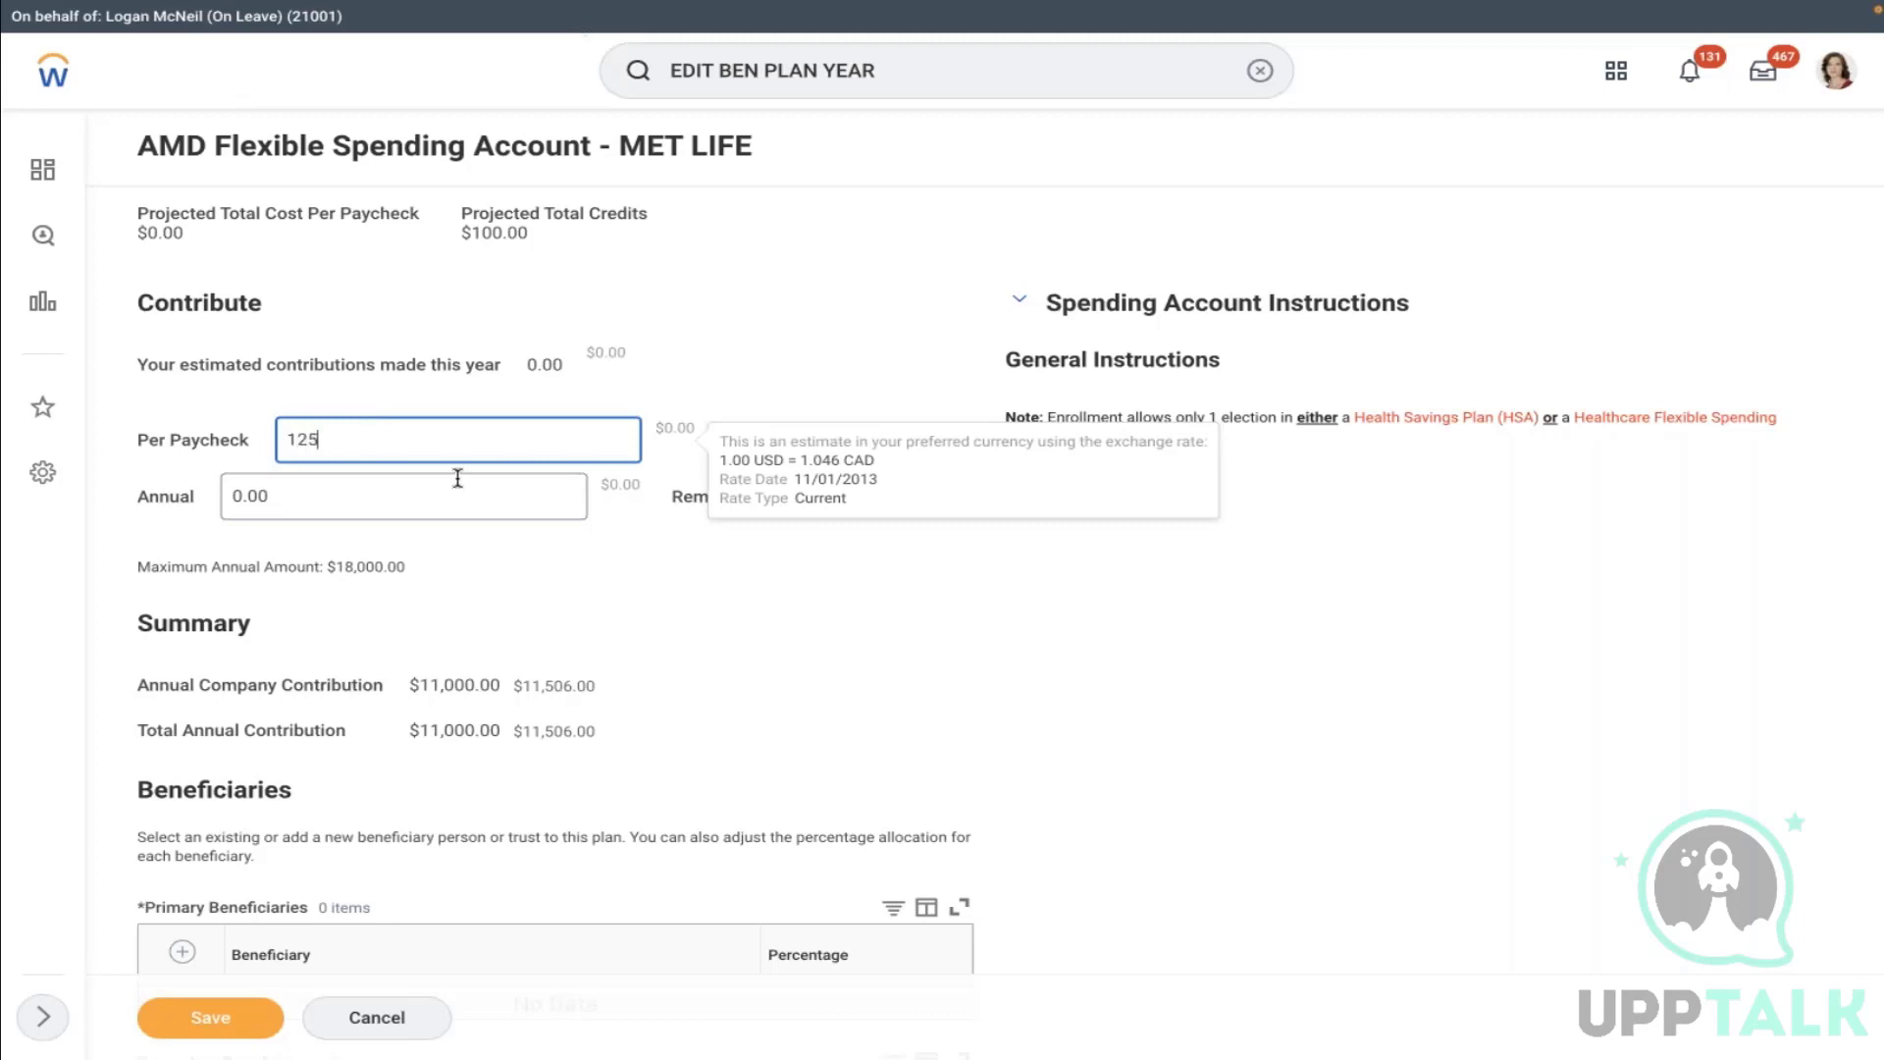
left_click(673, 610)
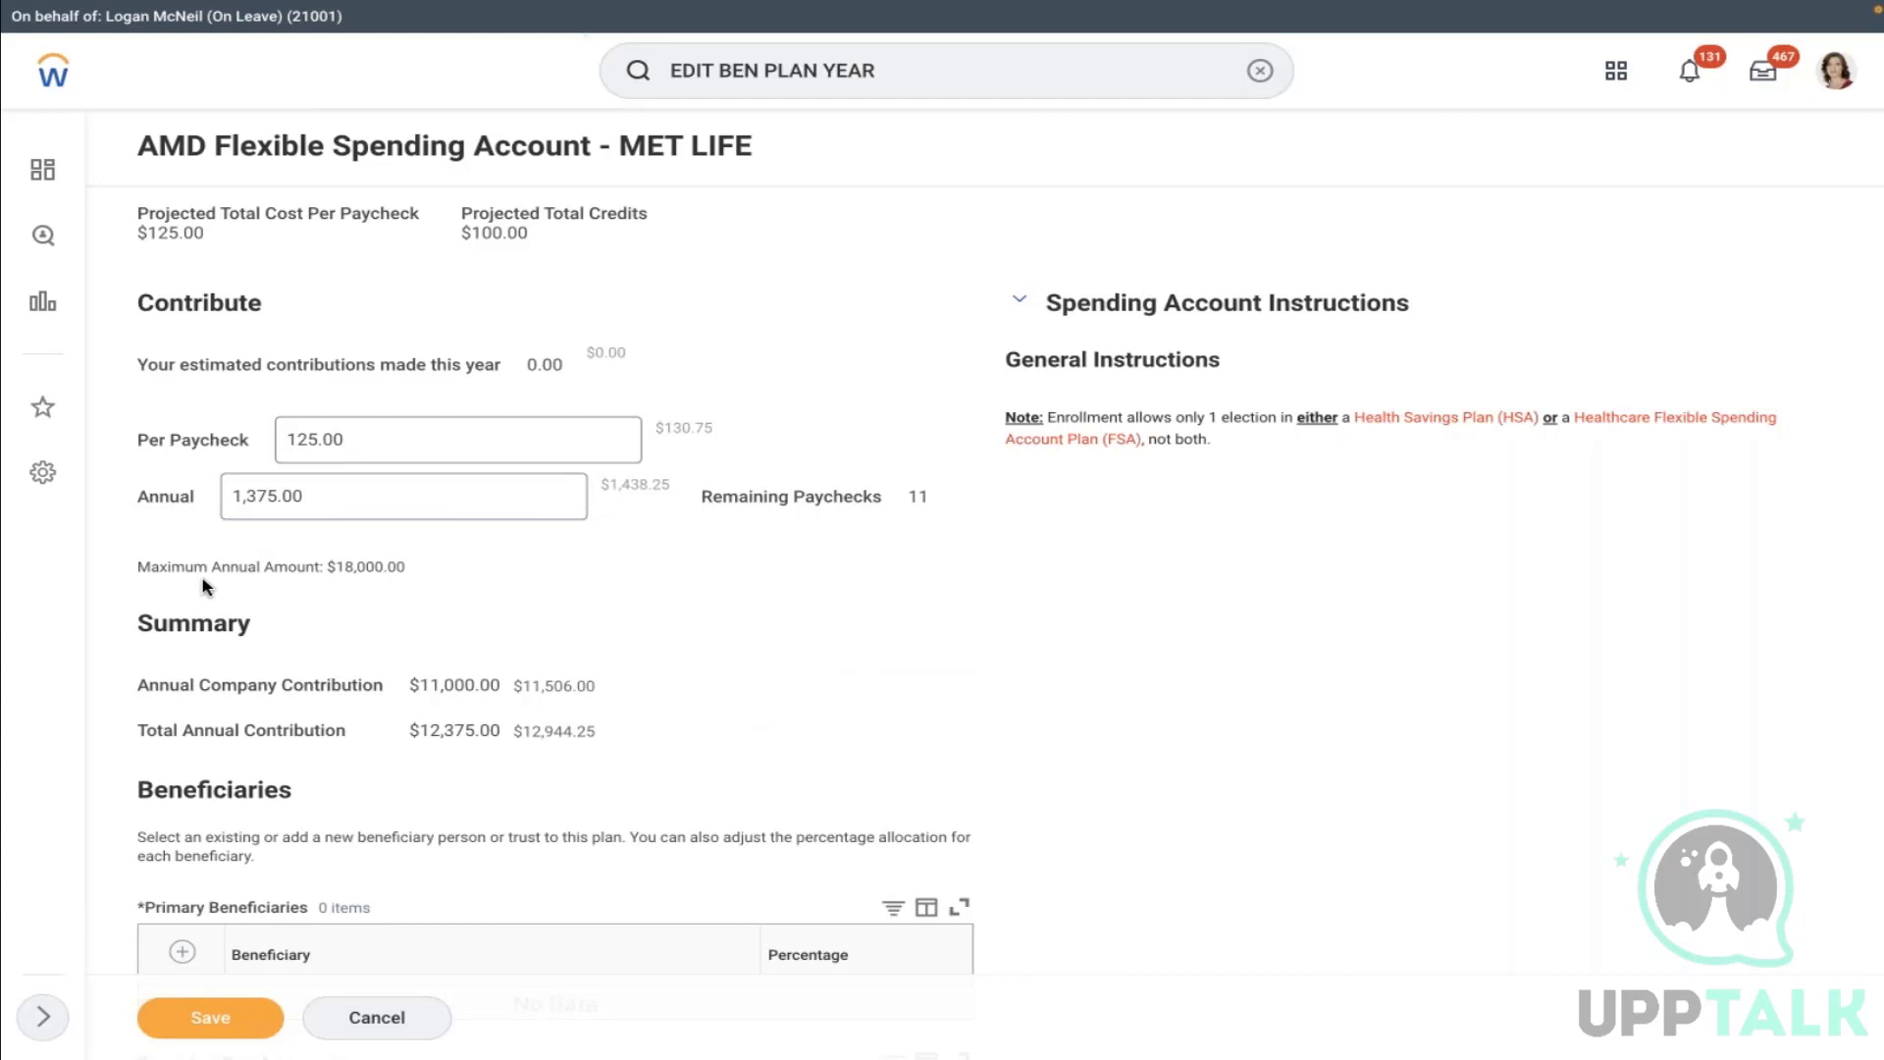
left_click_drag(151, 568, 405, 584)
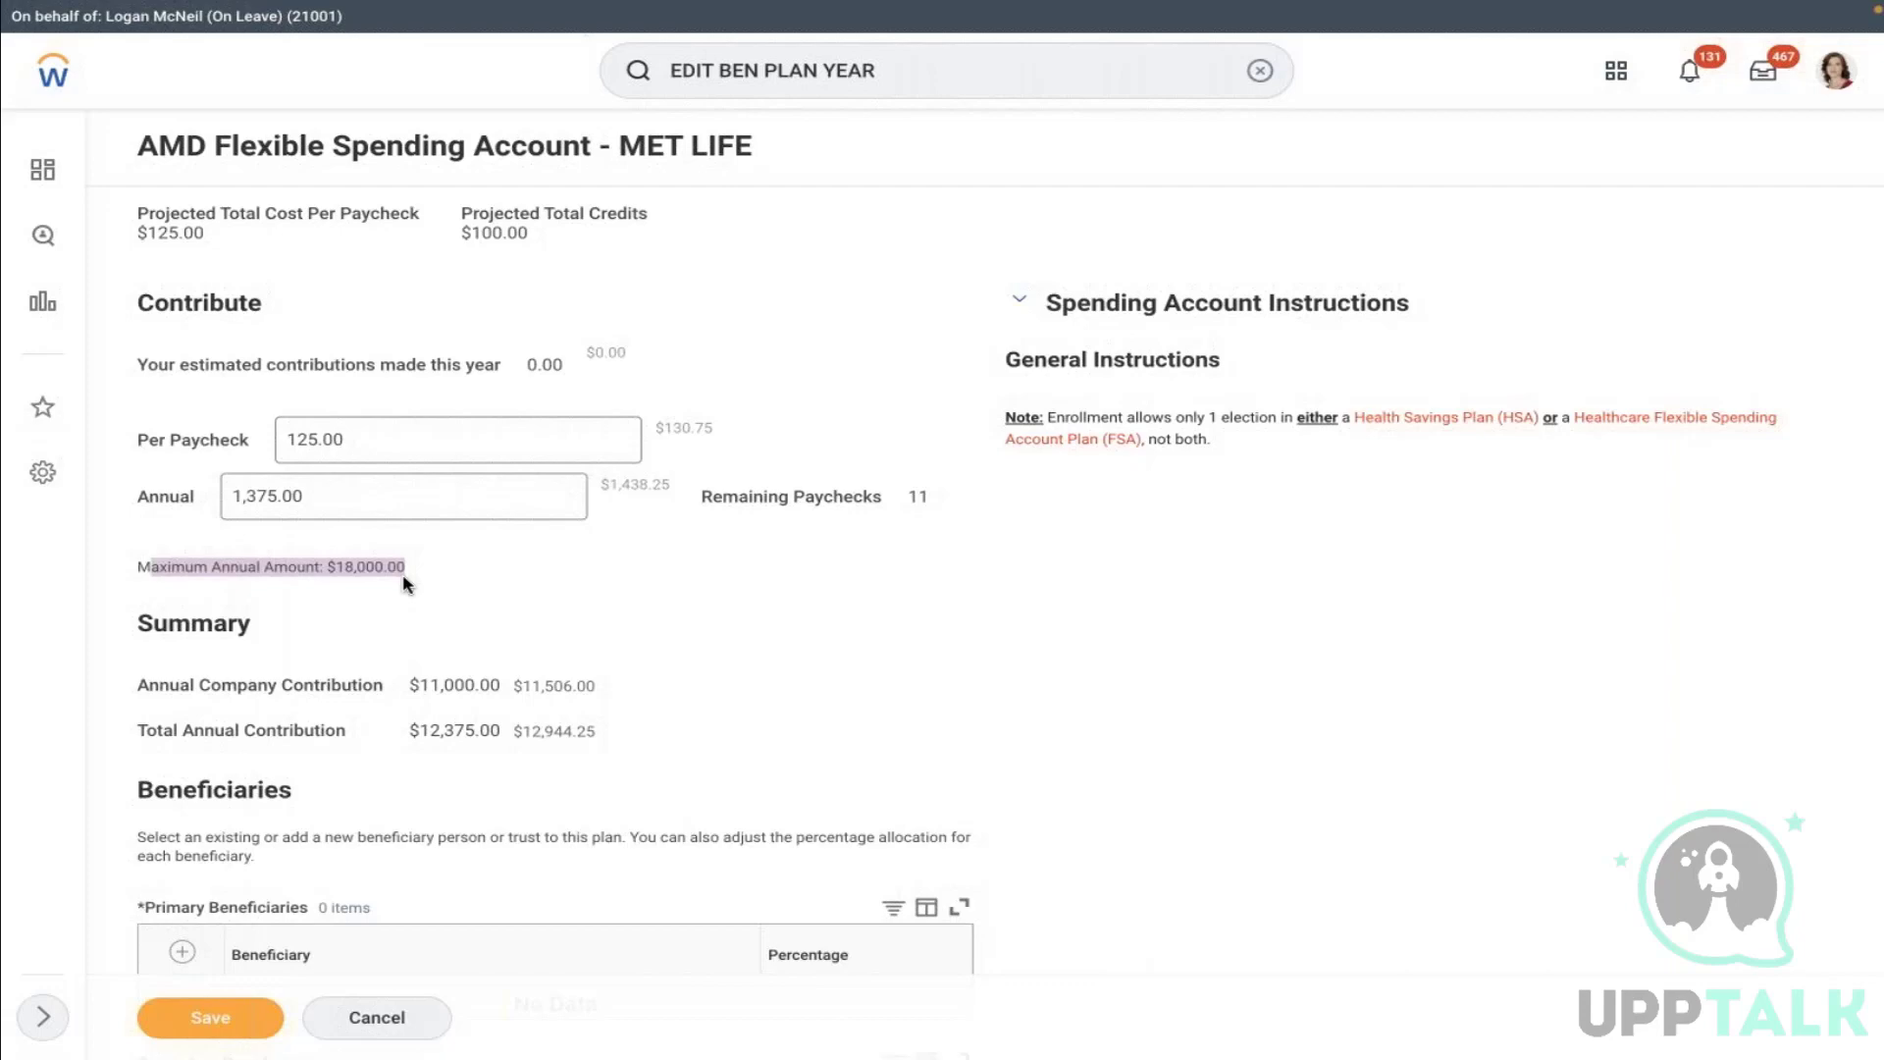
left_click(536, 578)
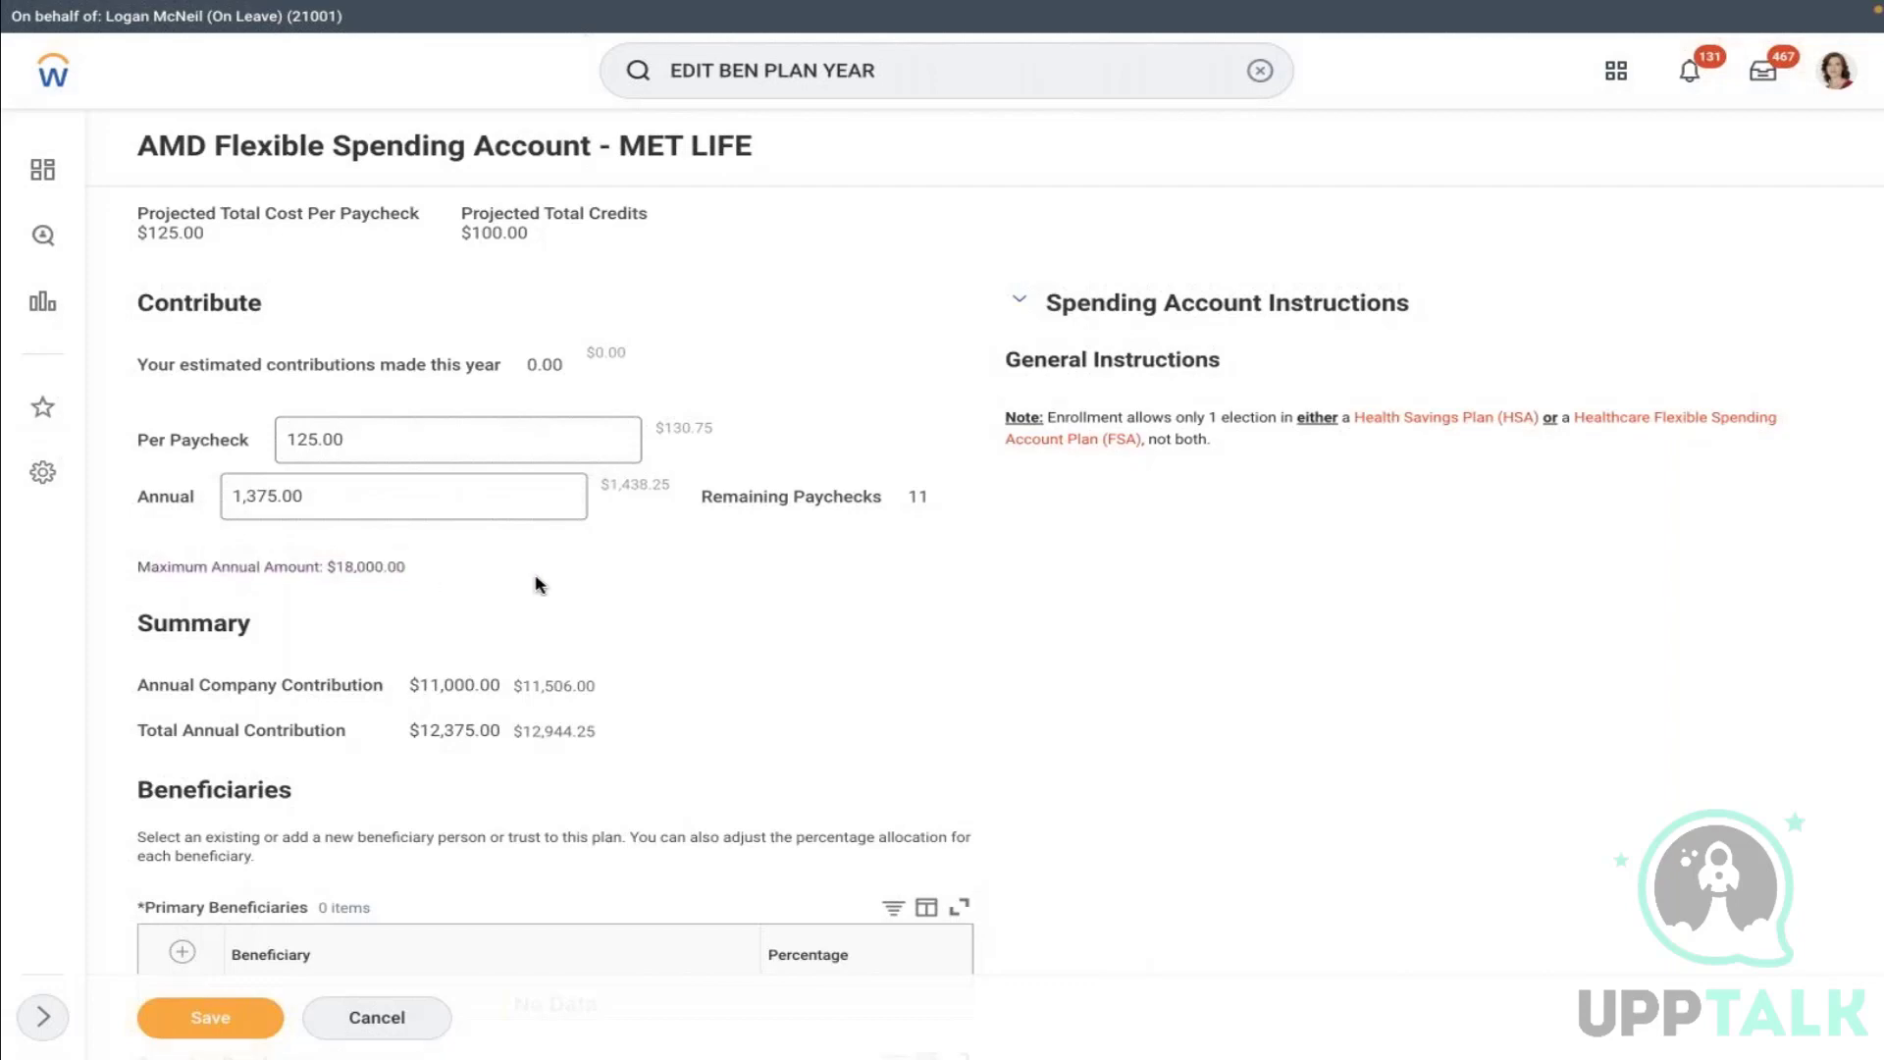
Review the MET LIFE contribution and beneficiary sections, discard the entries, and cancel the AMD Flexible Spending Account plan selection
left_click(394, 448)
left_click(356, 504)
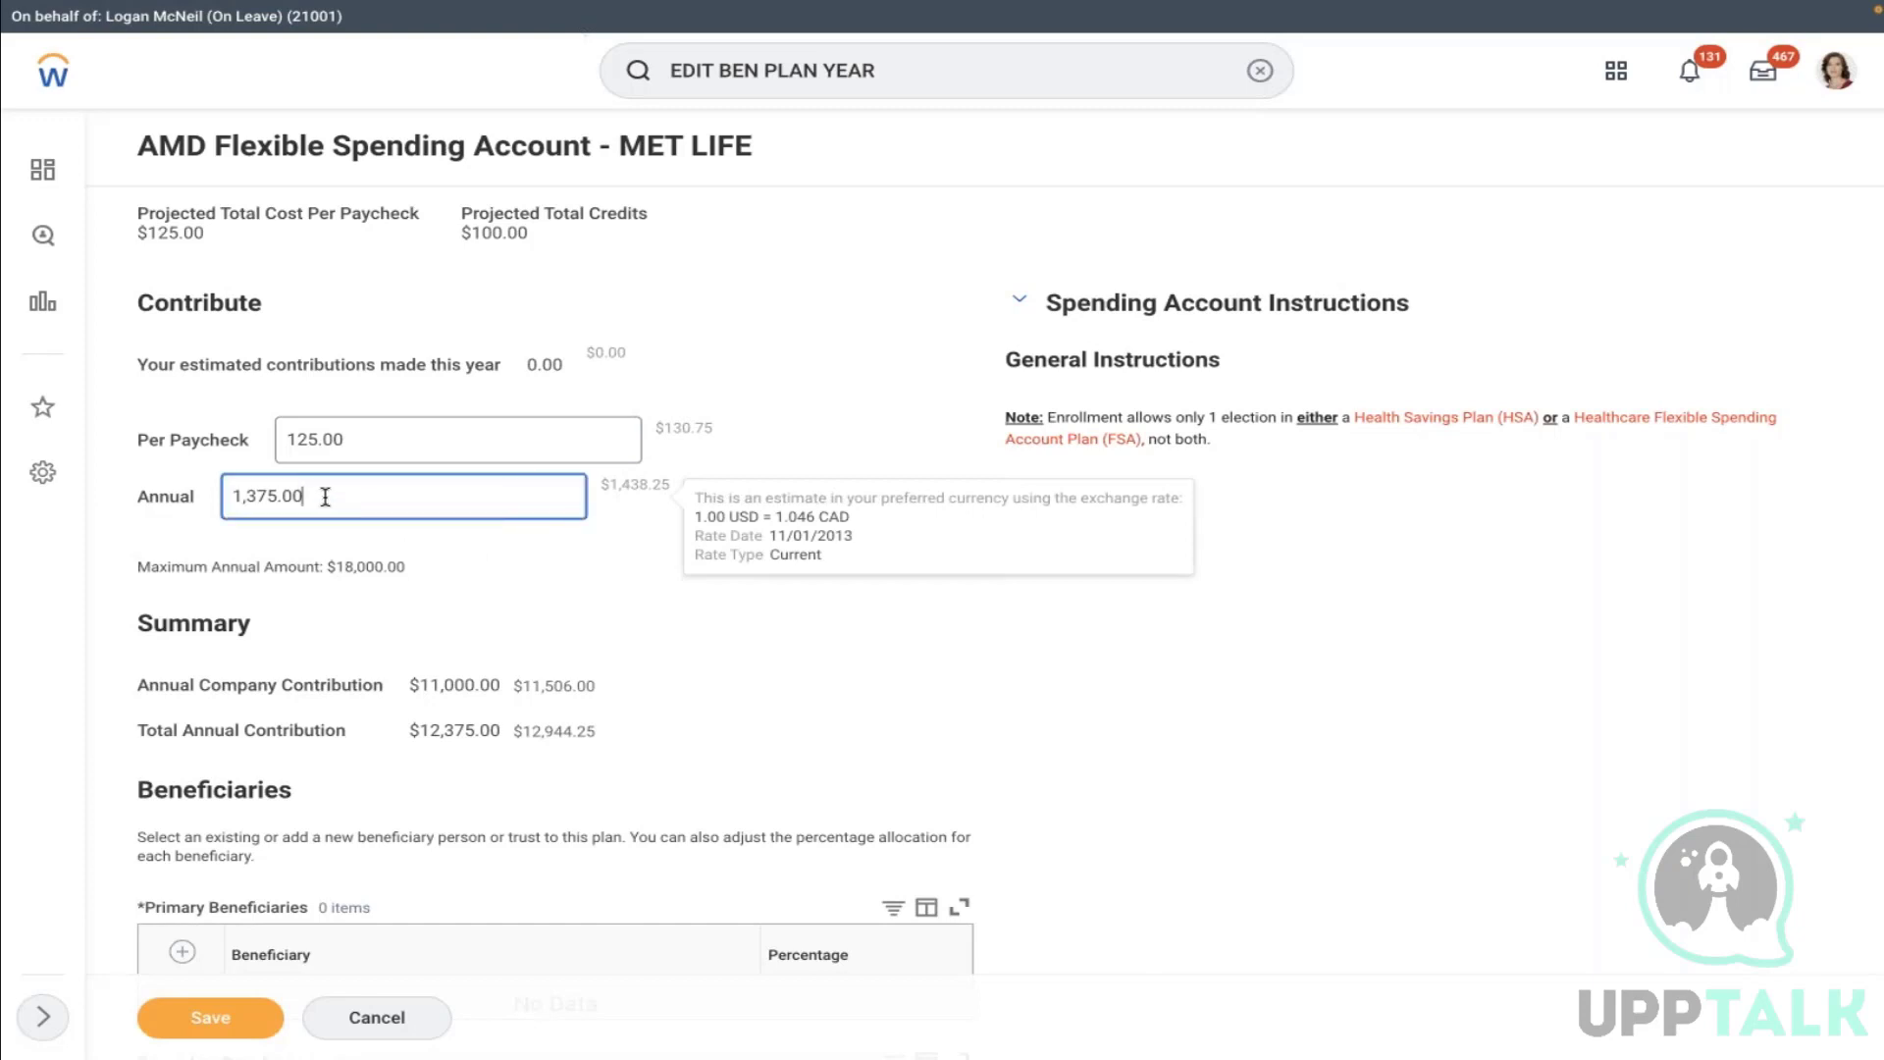
left_click(803, 368)
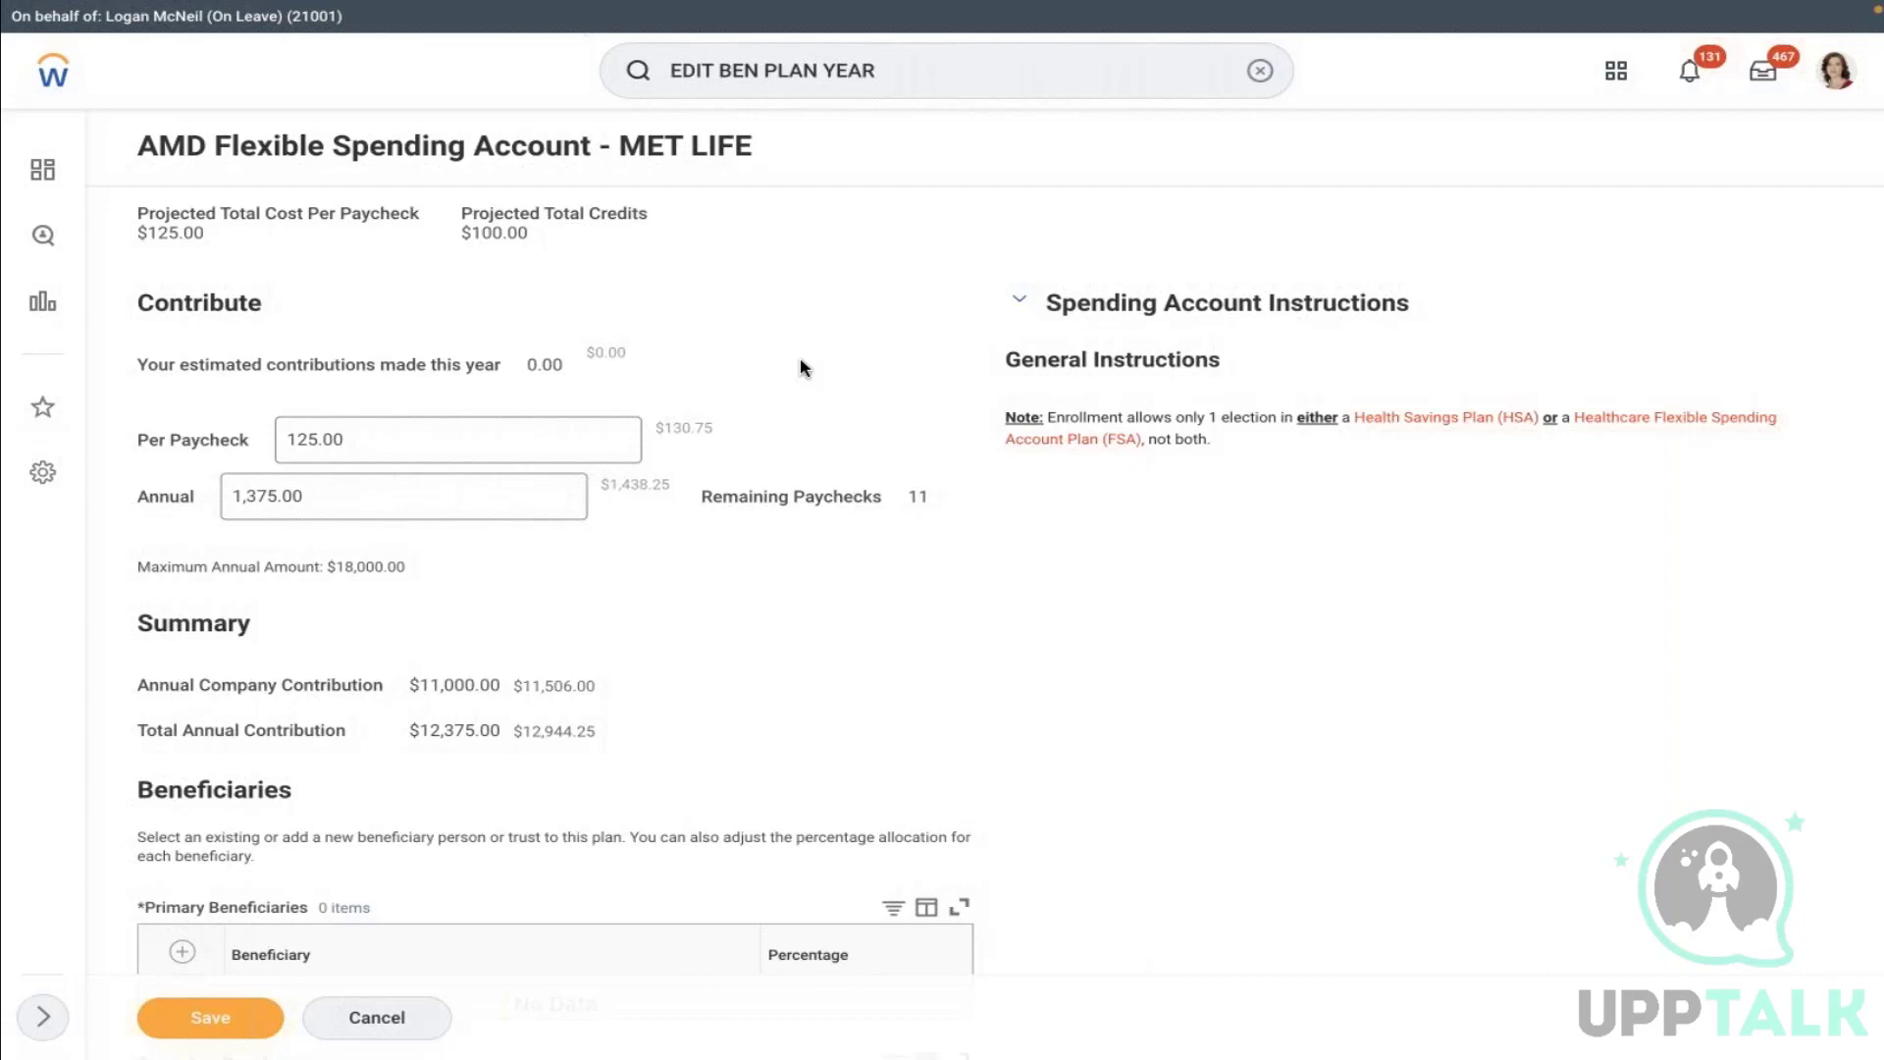
scroll(802, 368, "down", 2)
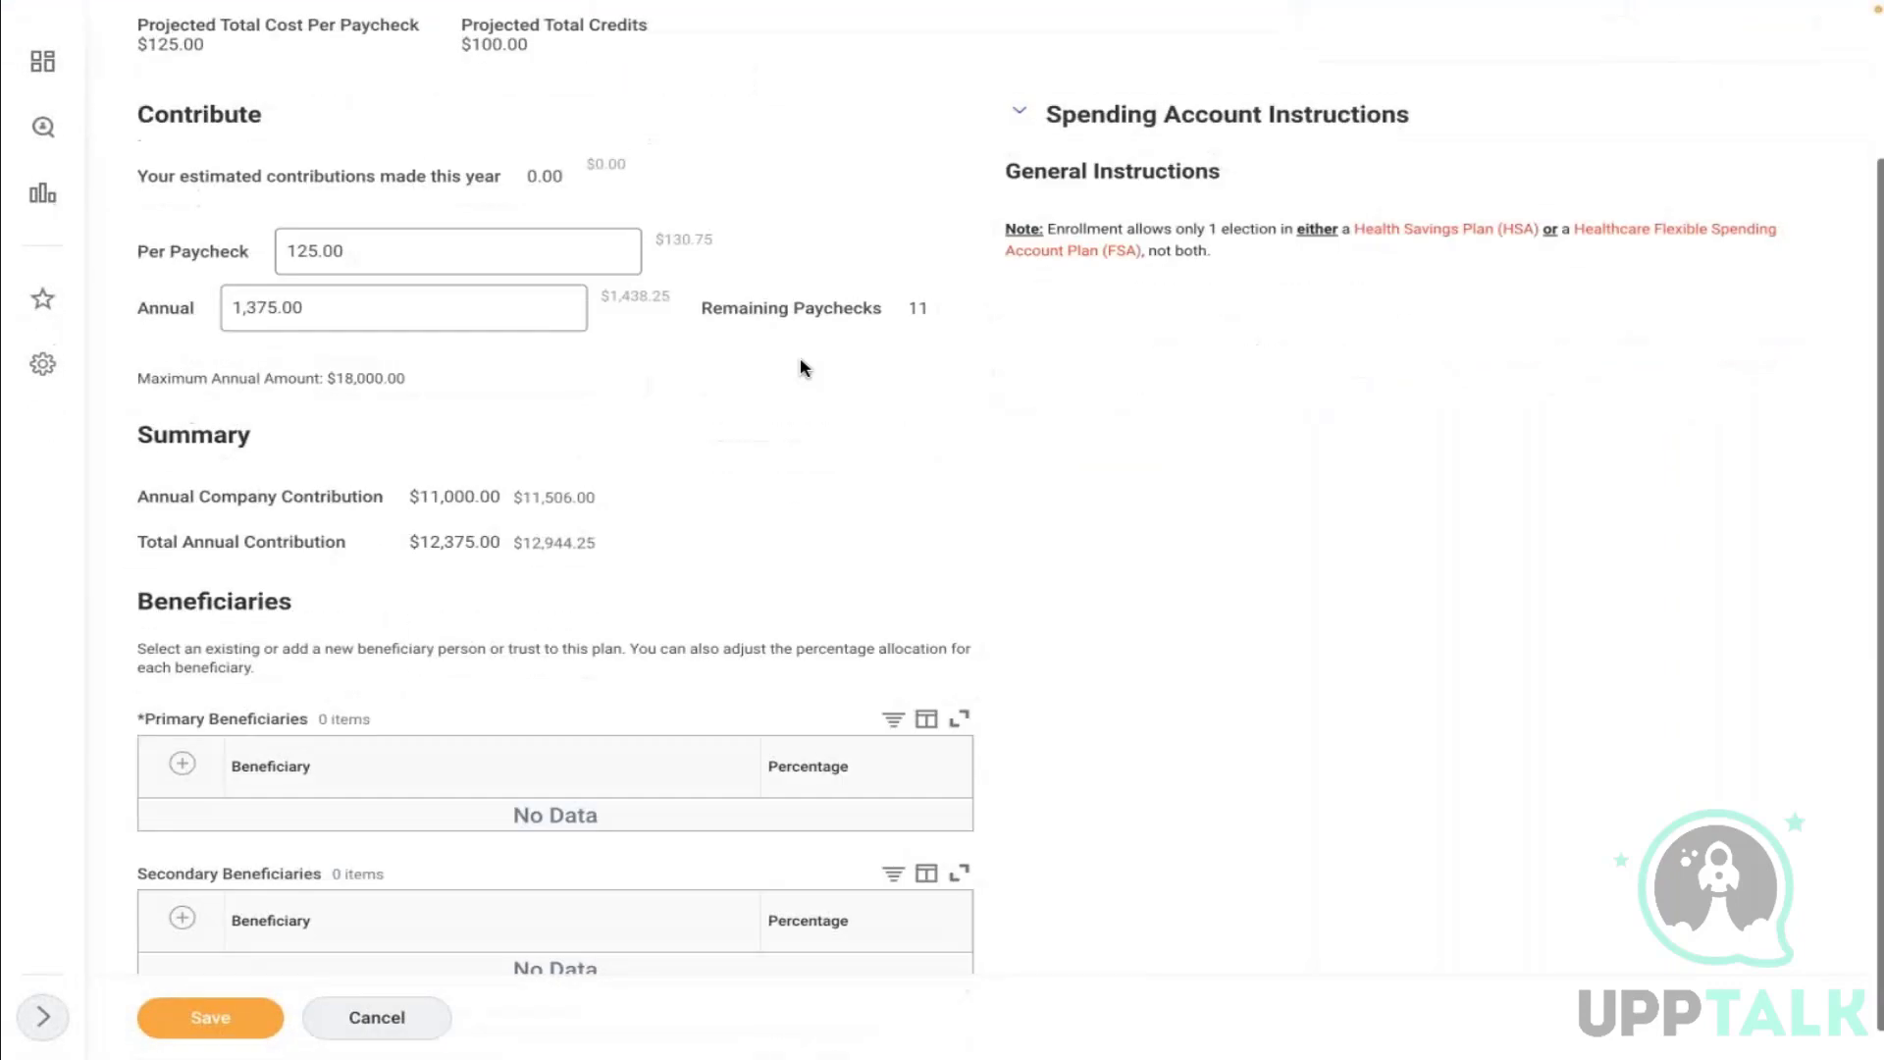
scroll(802, 368, "down", 1)
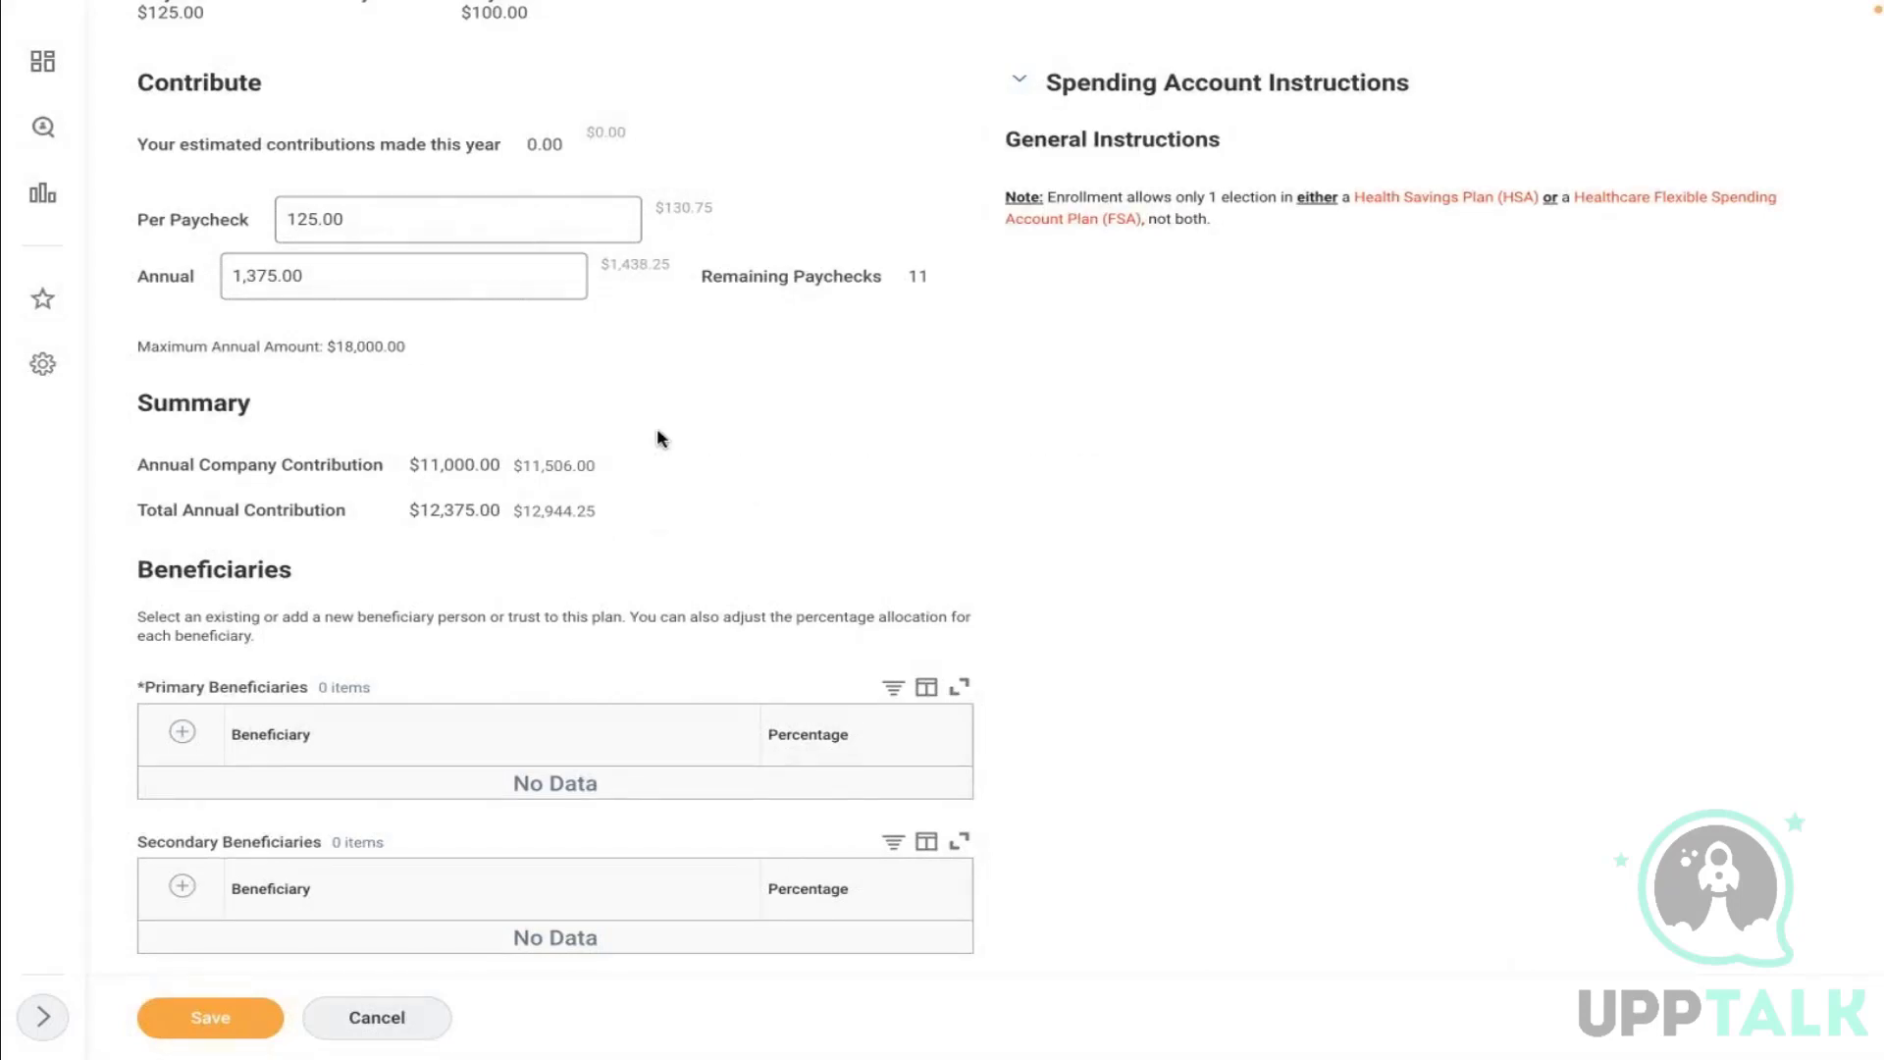
left_click(373, 1017)
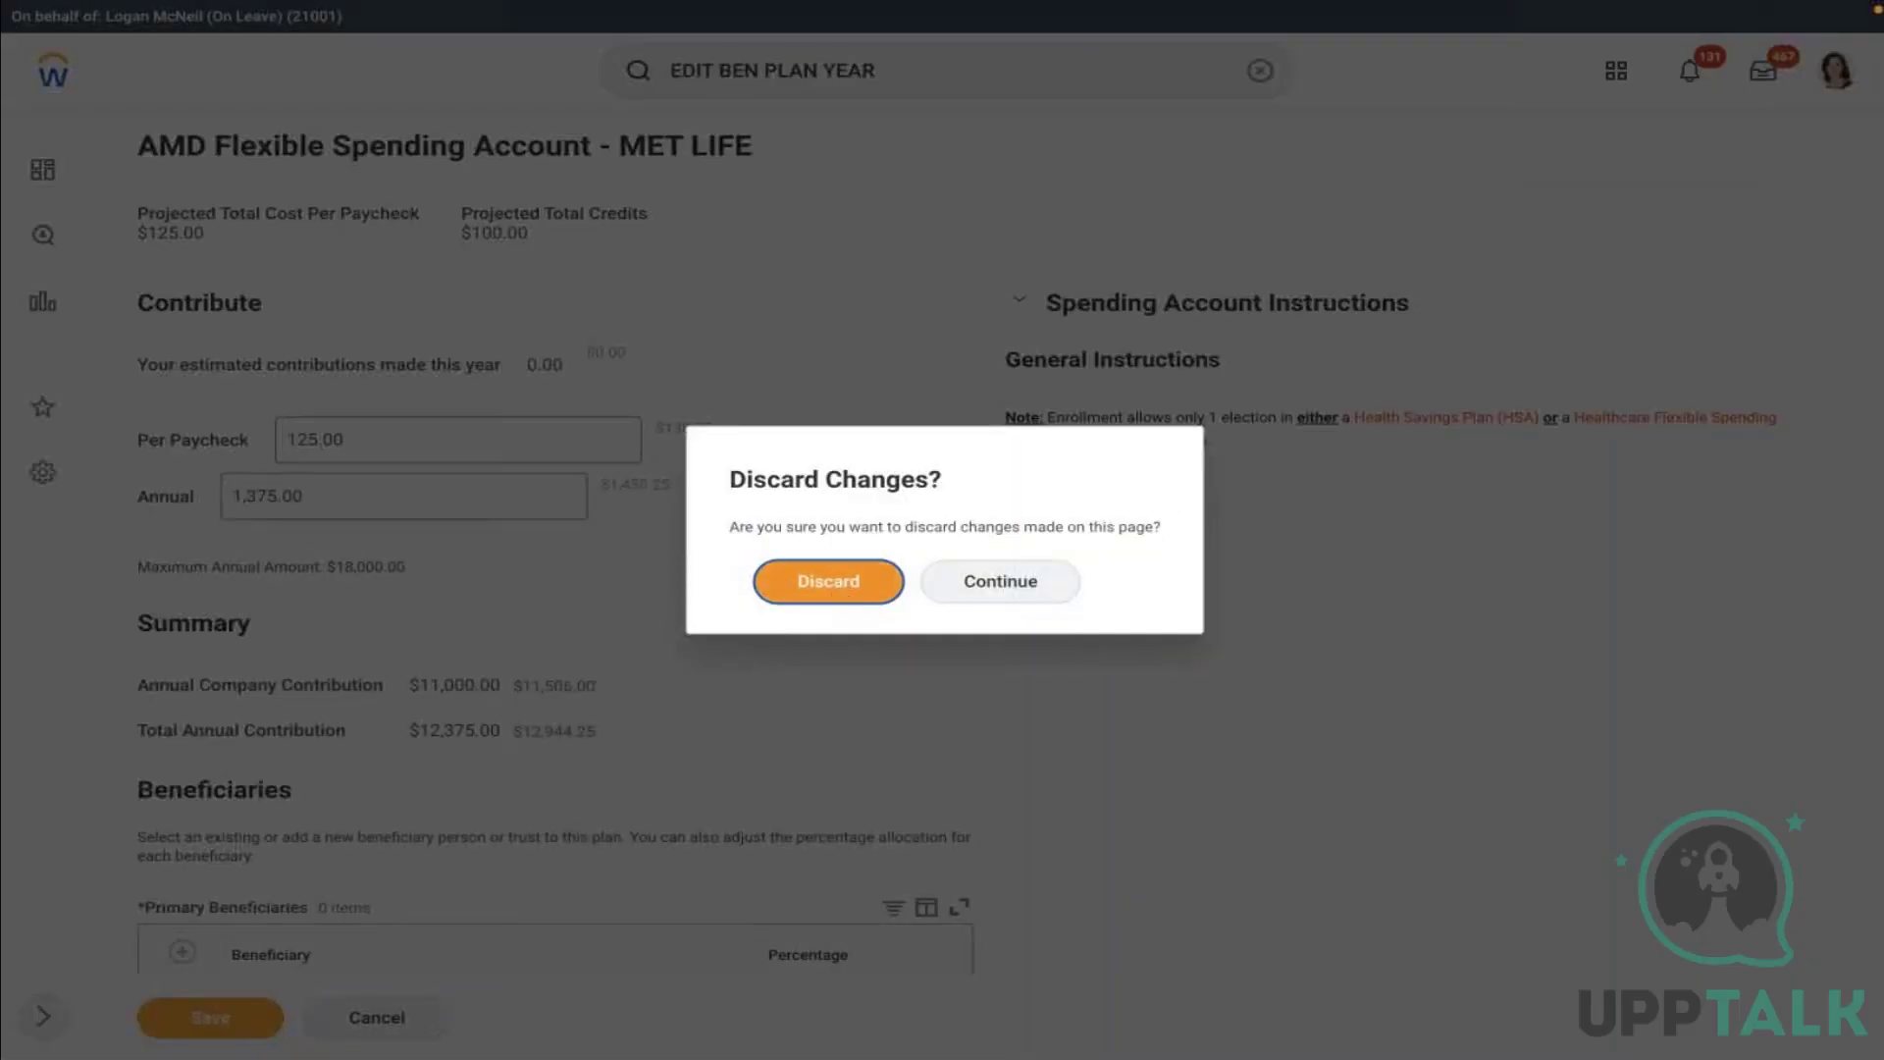
left_click(829, 581)
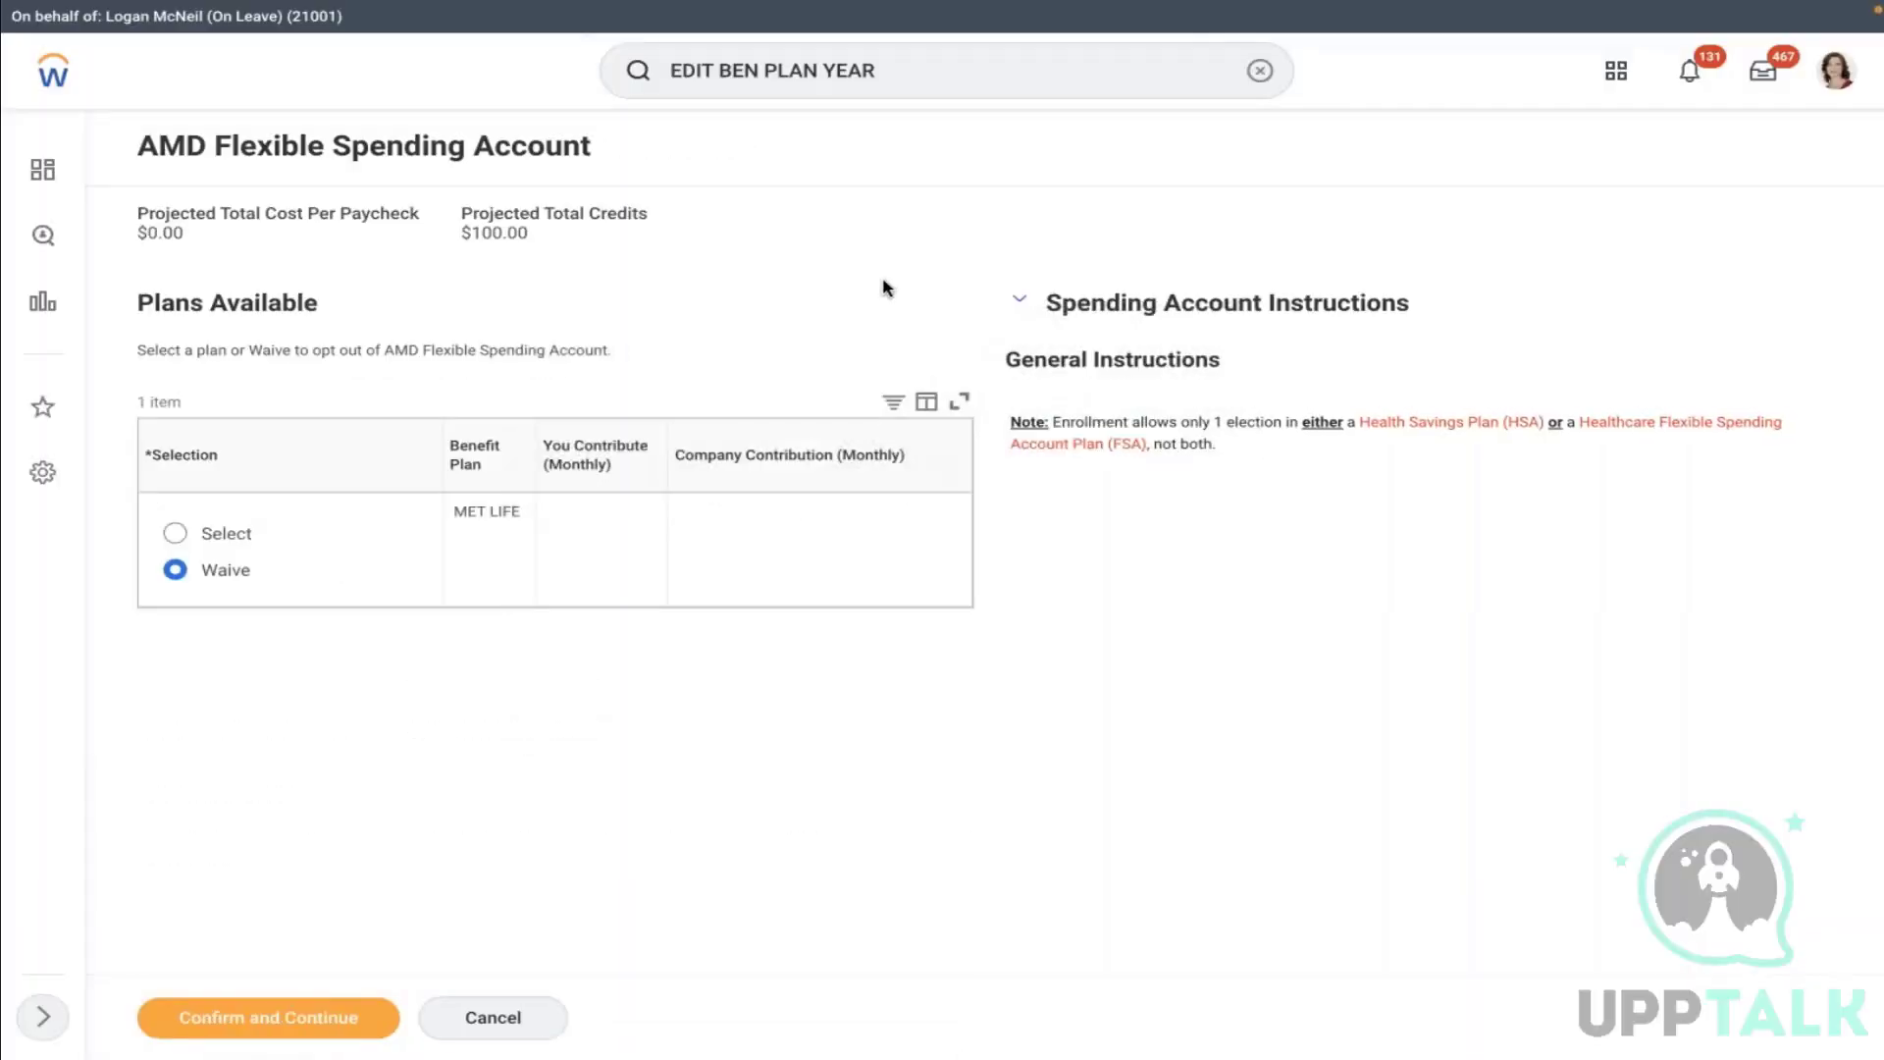
left_click(494, 1021)
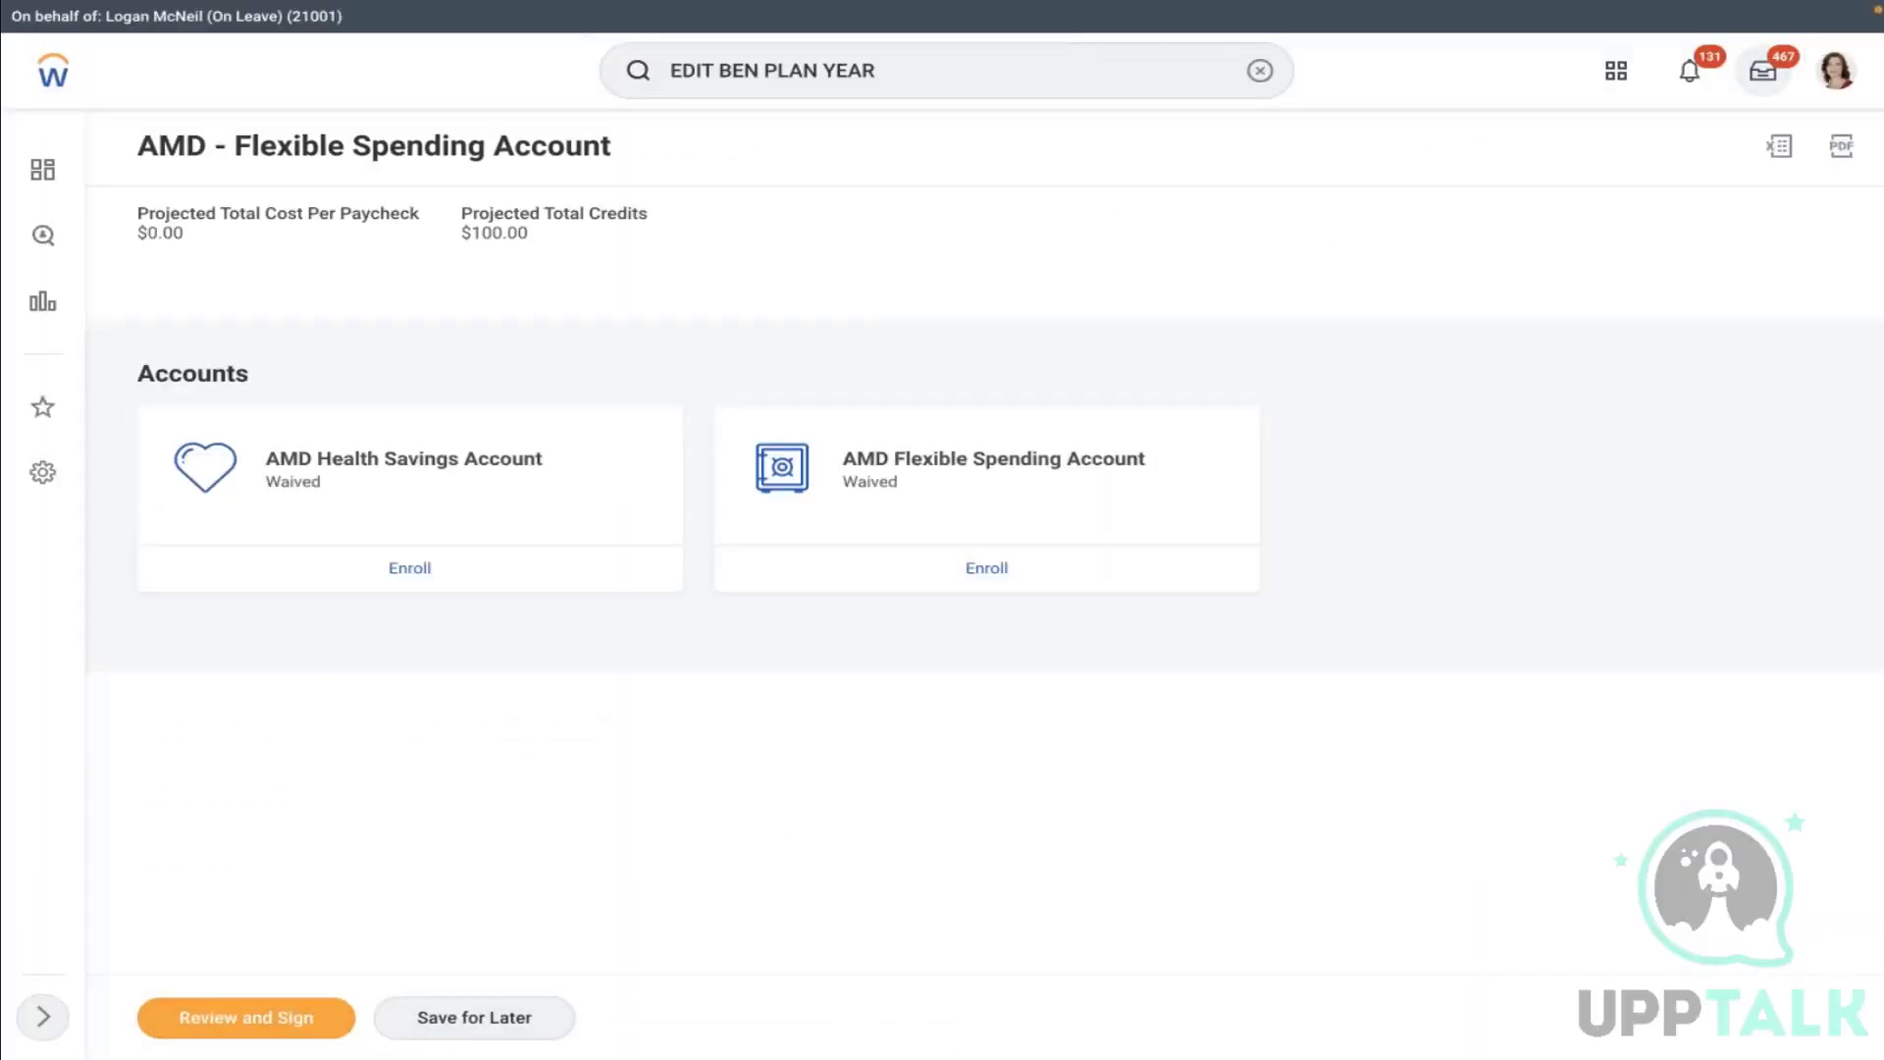
Open the signed-in worker's profile and display the Worker History within the job information
left_click(1260, 73)
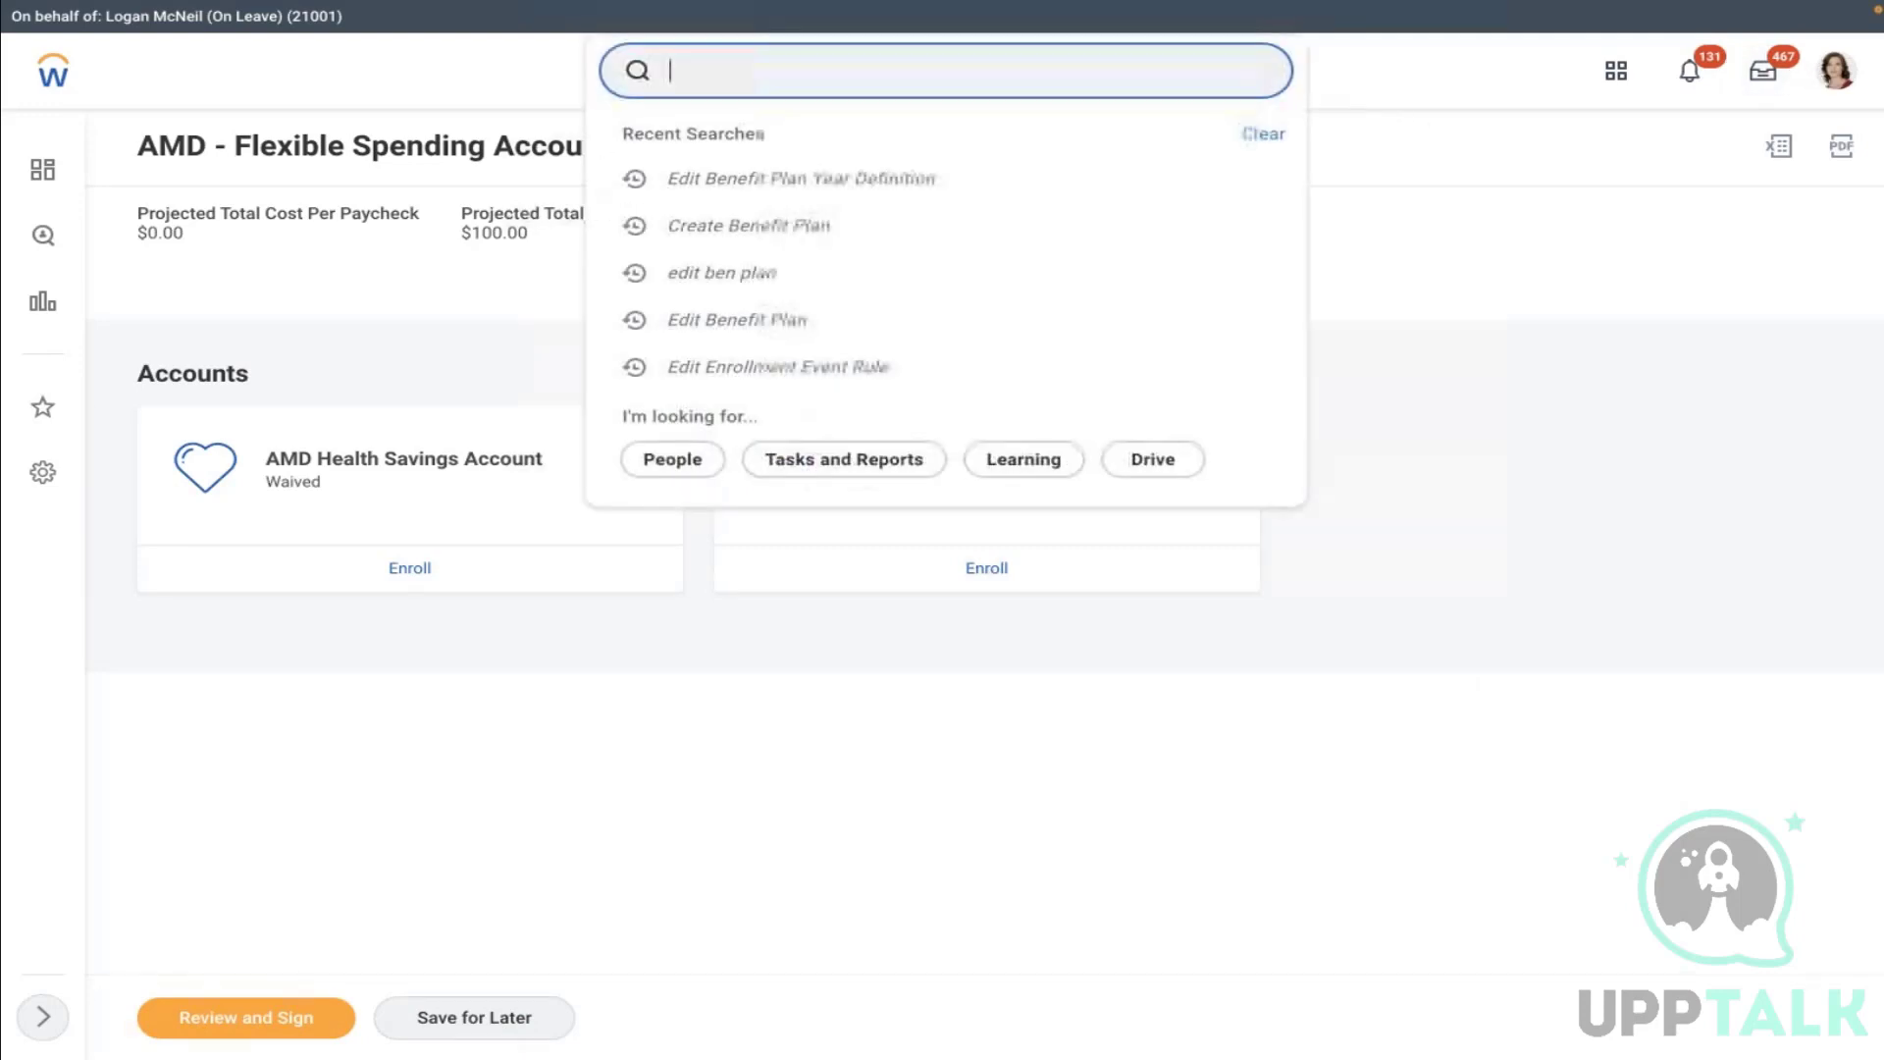
left_click(1829, 75)
left_click(1675, 304)
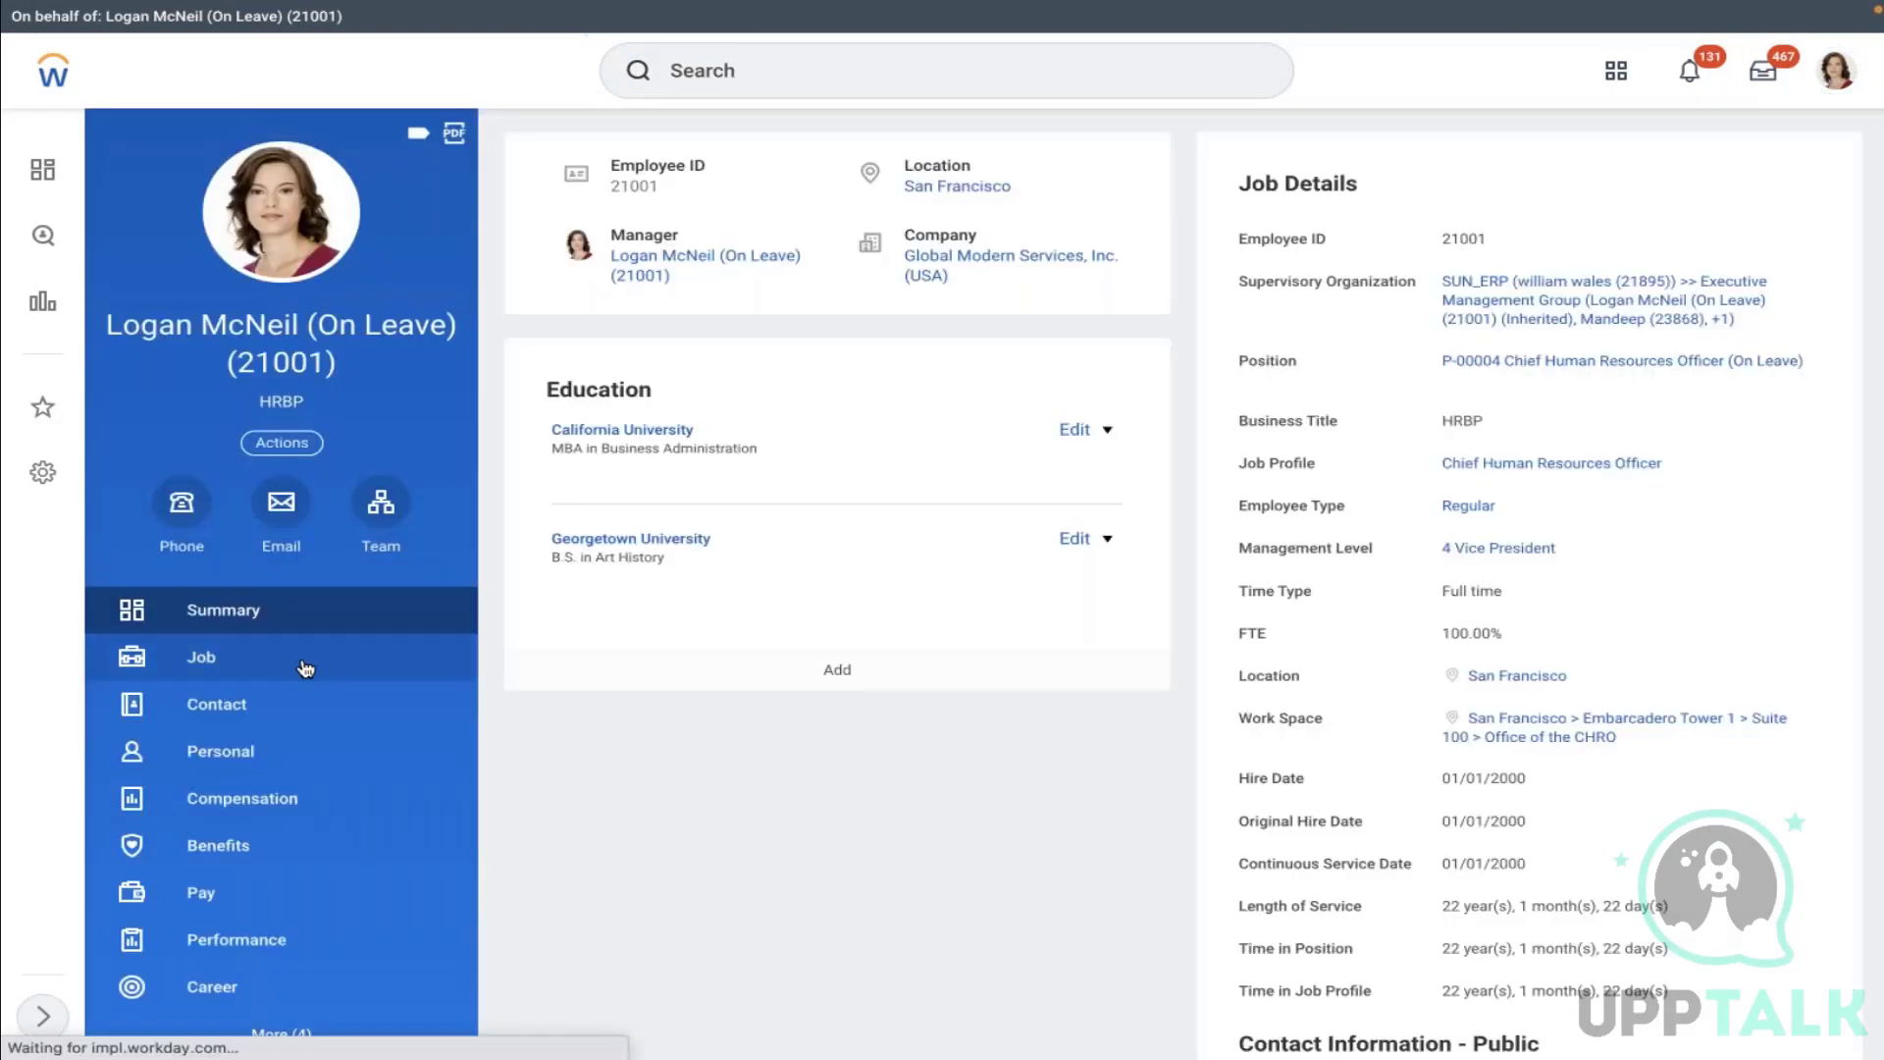
left_click(291, 675)
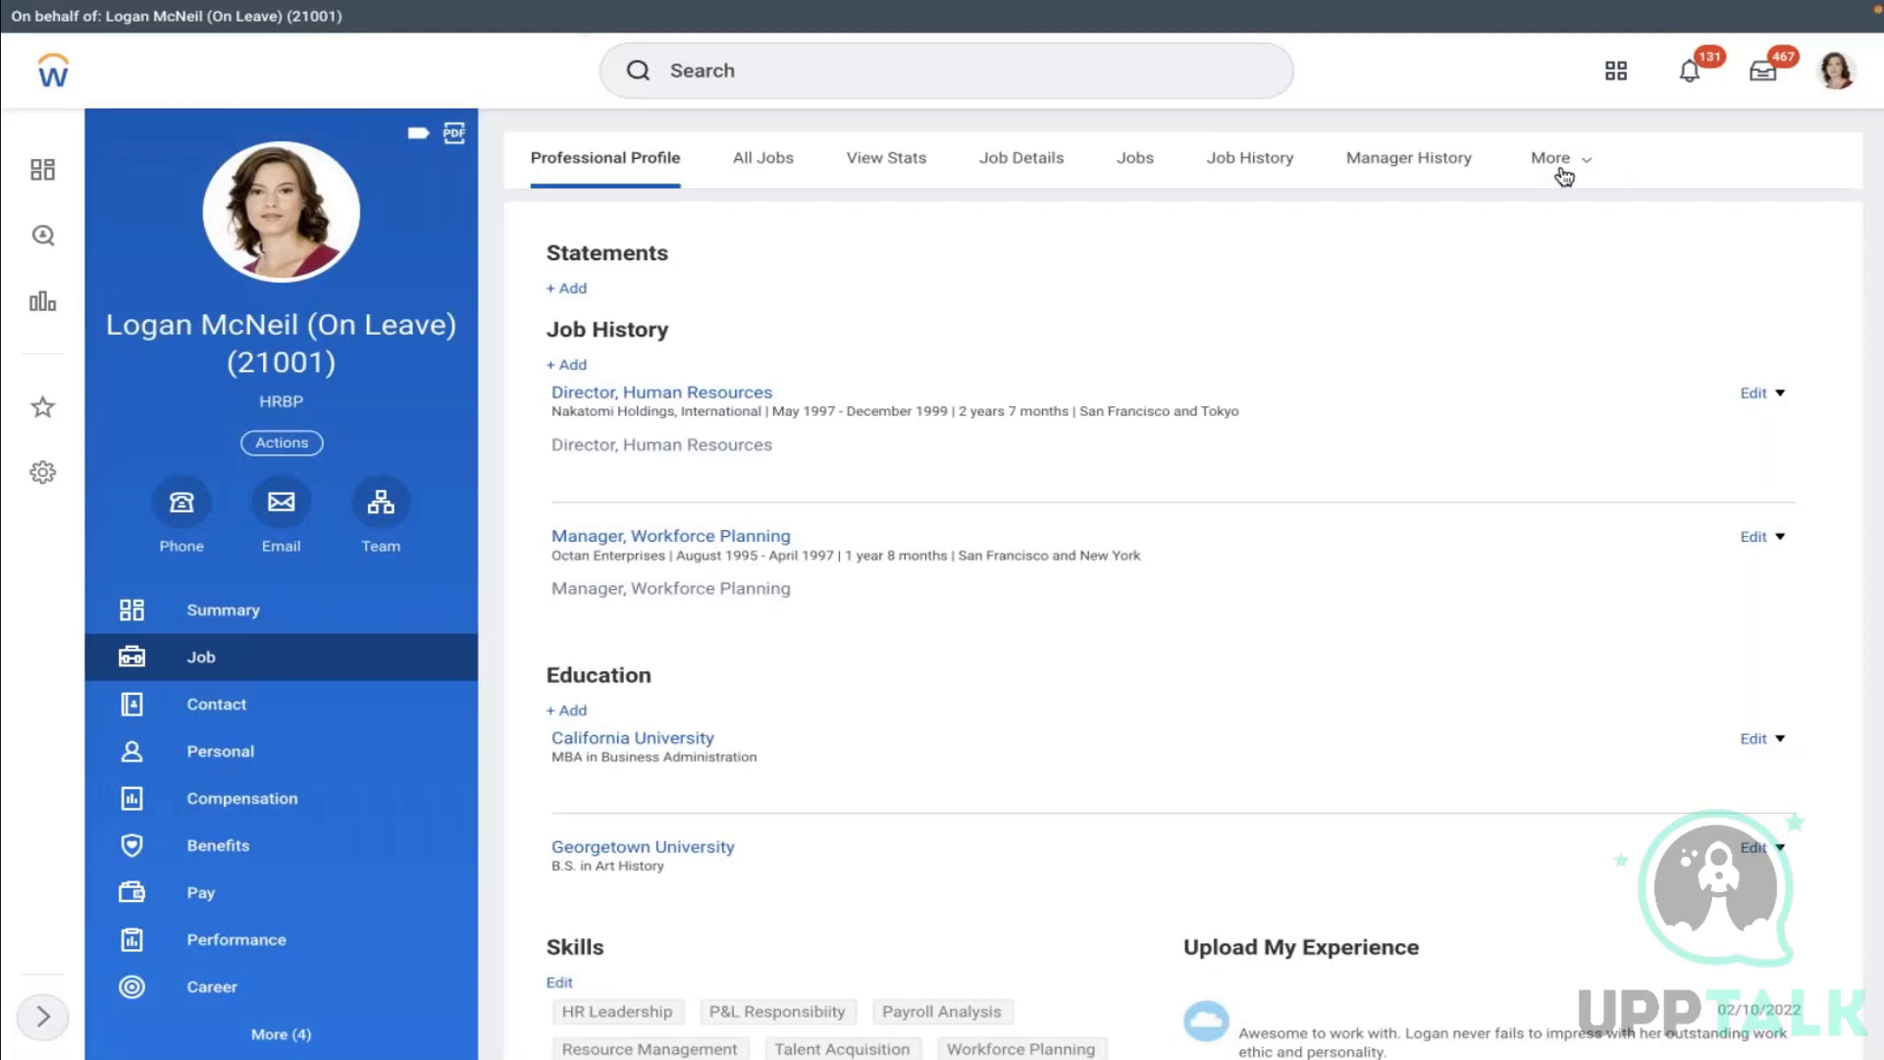
left_click(1565, 174)
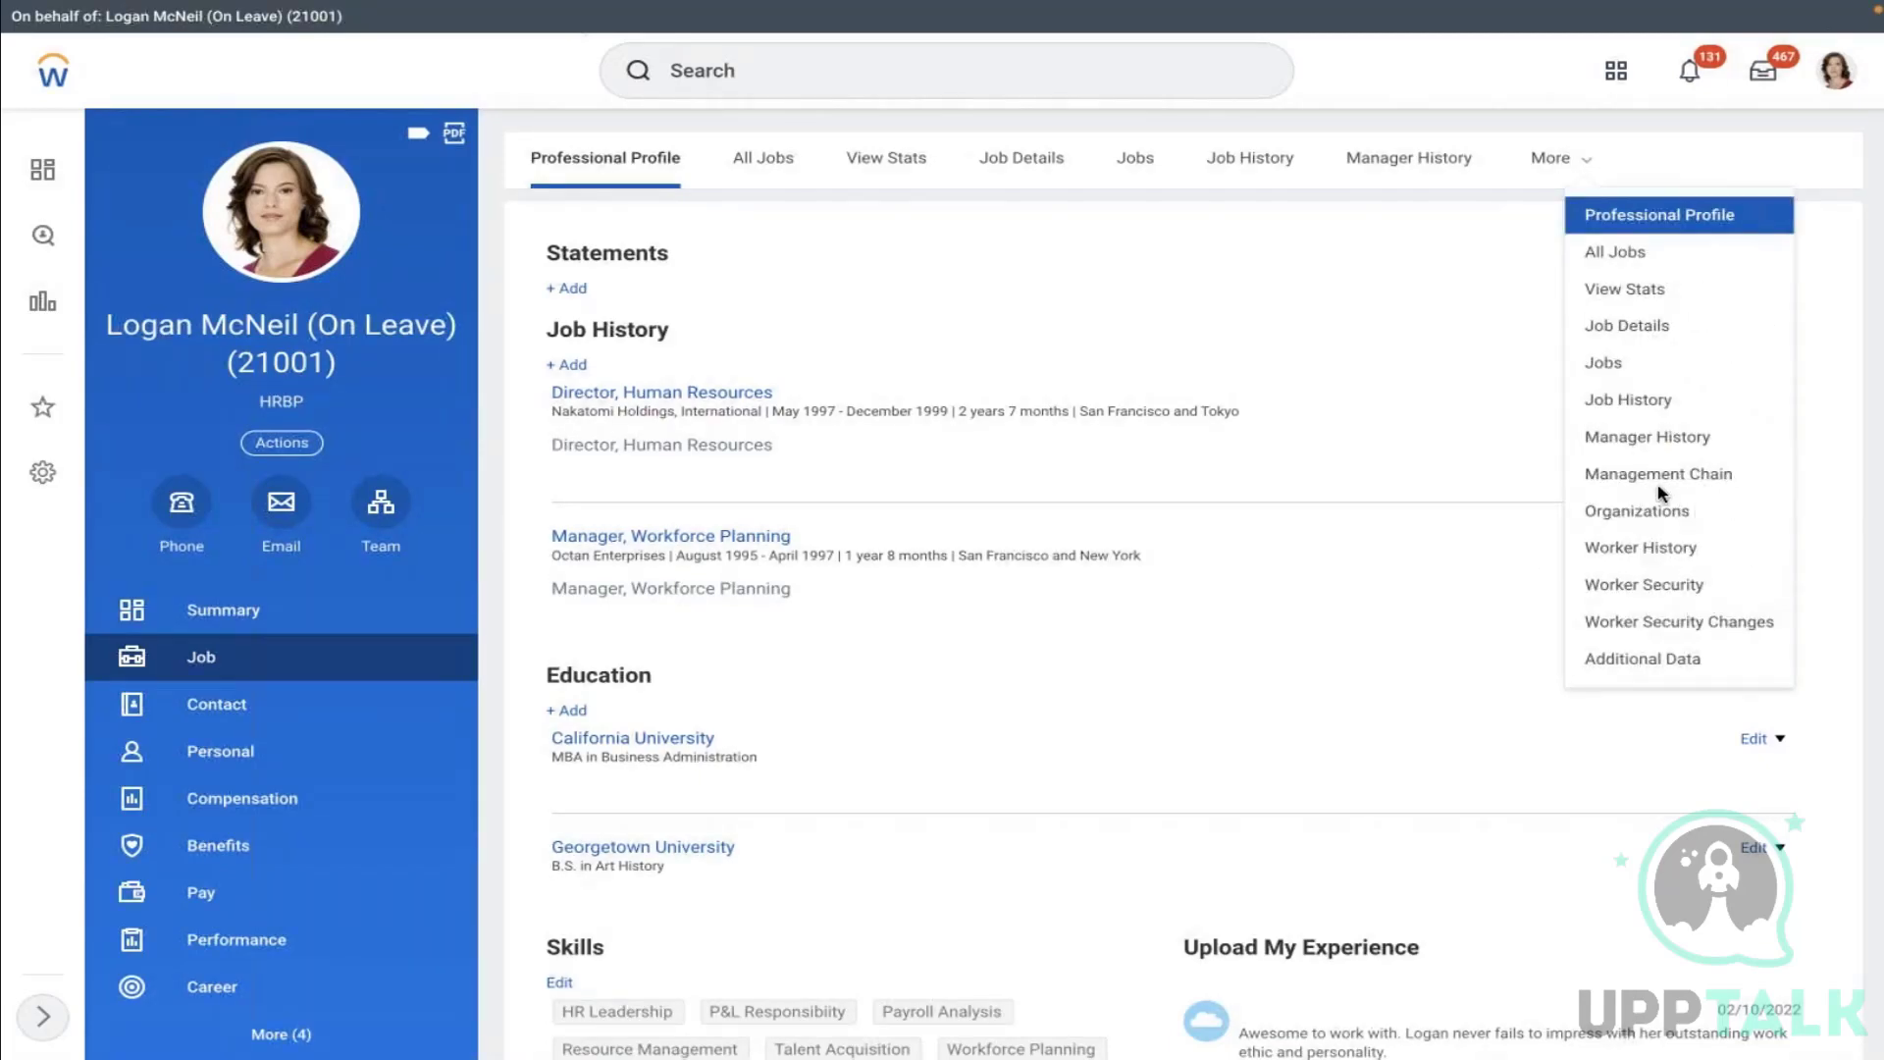
left_click(1619, 551)
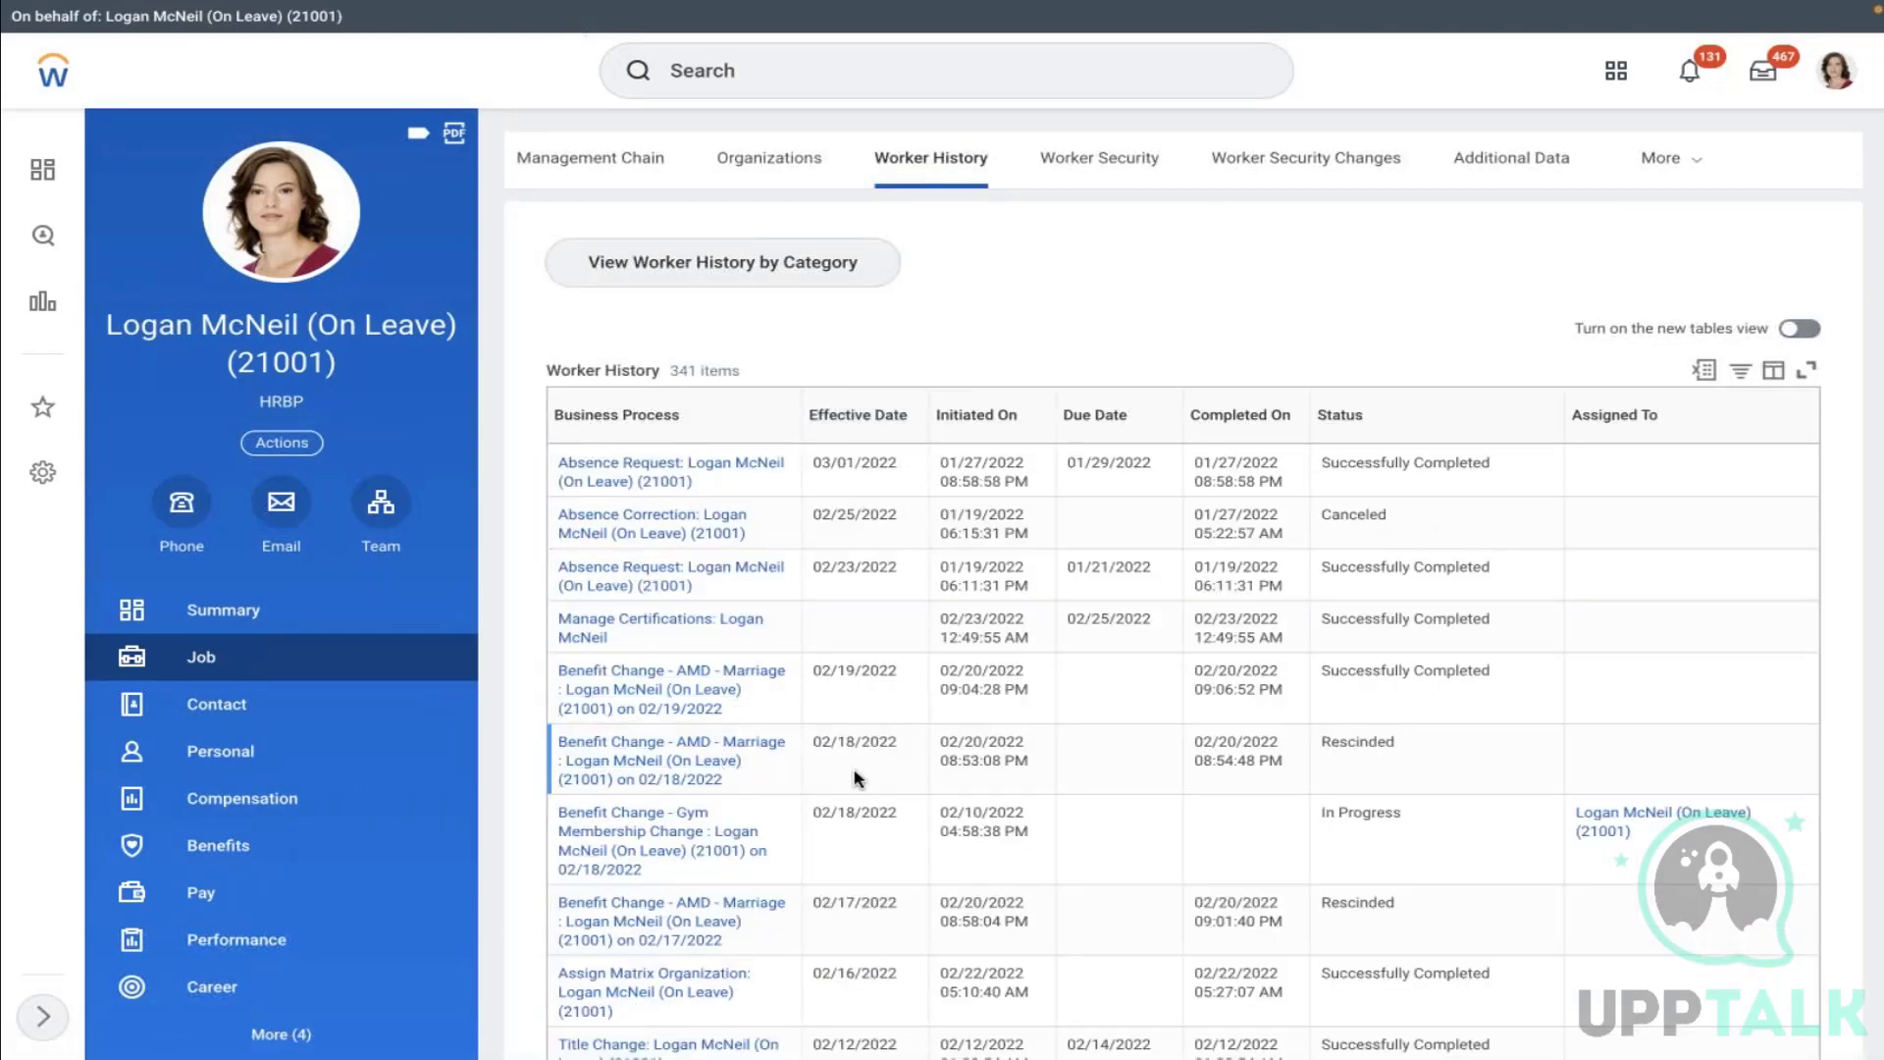
Switch to the worker history by category and show the Benefits category
left_click(736, 438)
left_click(757, 283)
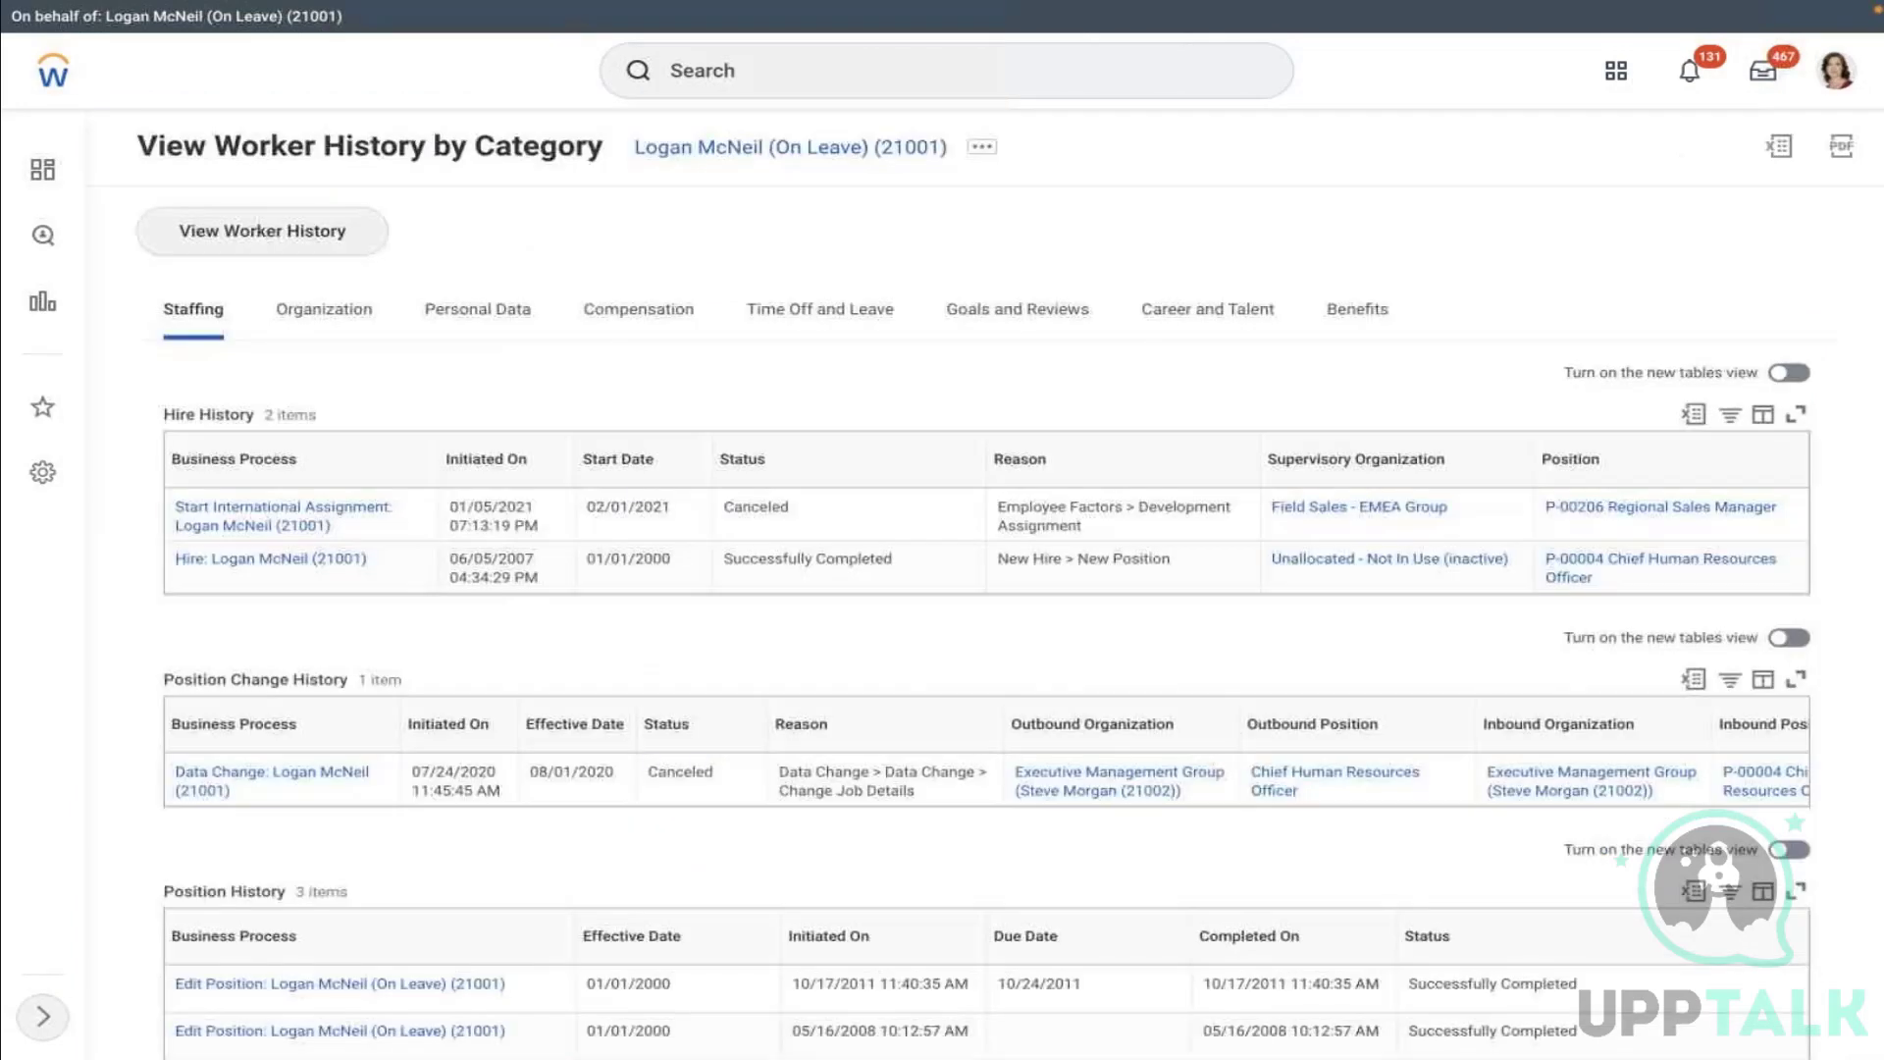
left_click(1375, 336)
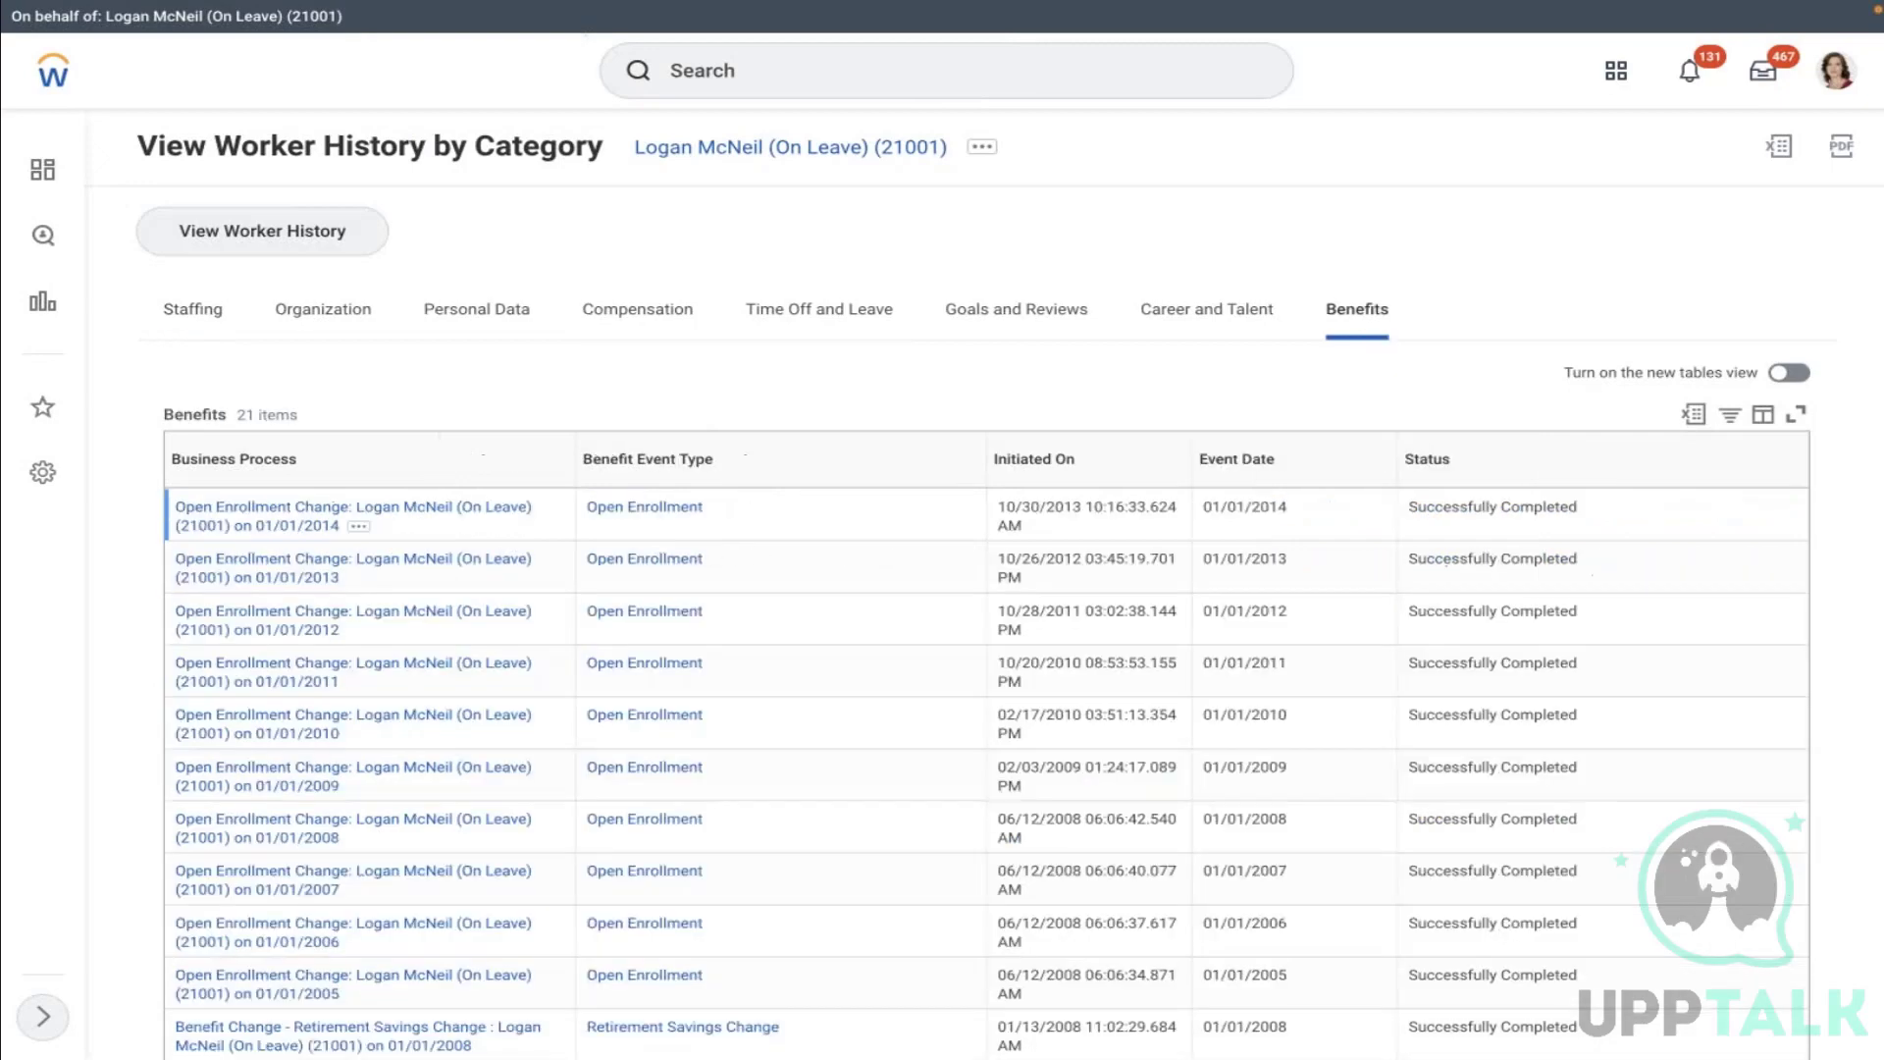
Filter the Benefits history by business process to the AMD - Flexible Spending Account benefit change on 02/10/2022
left_click(353, 476)
left_click(303, 769)
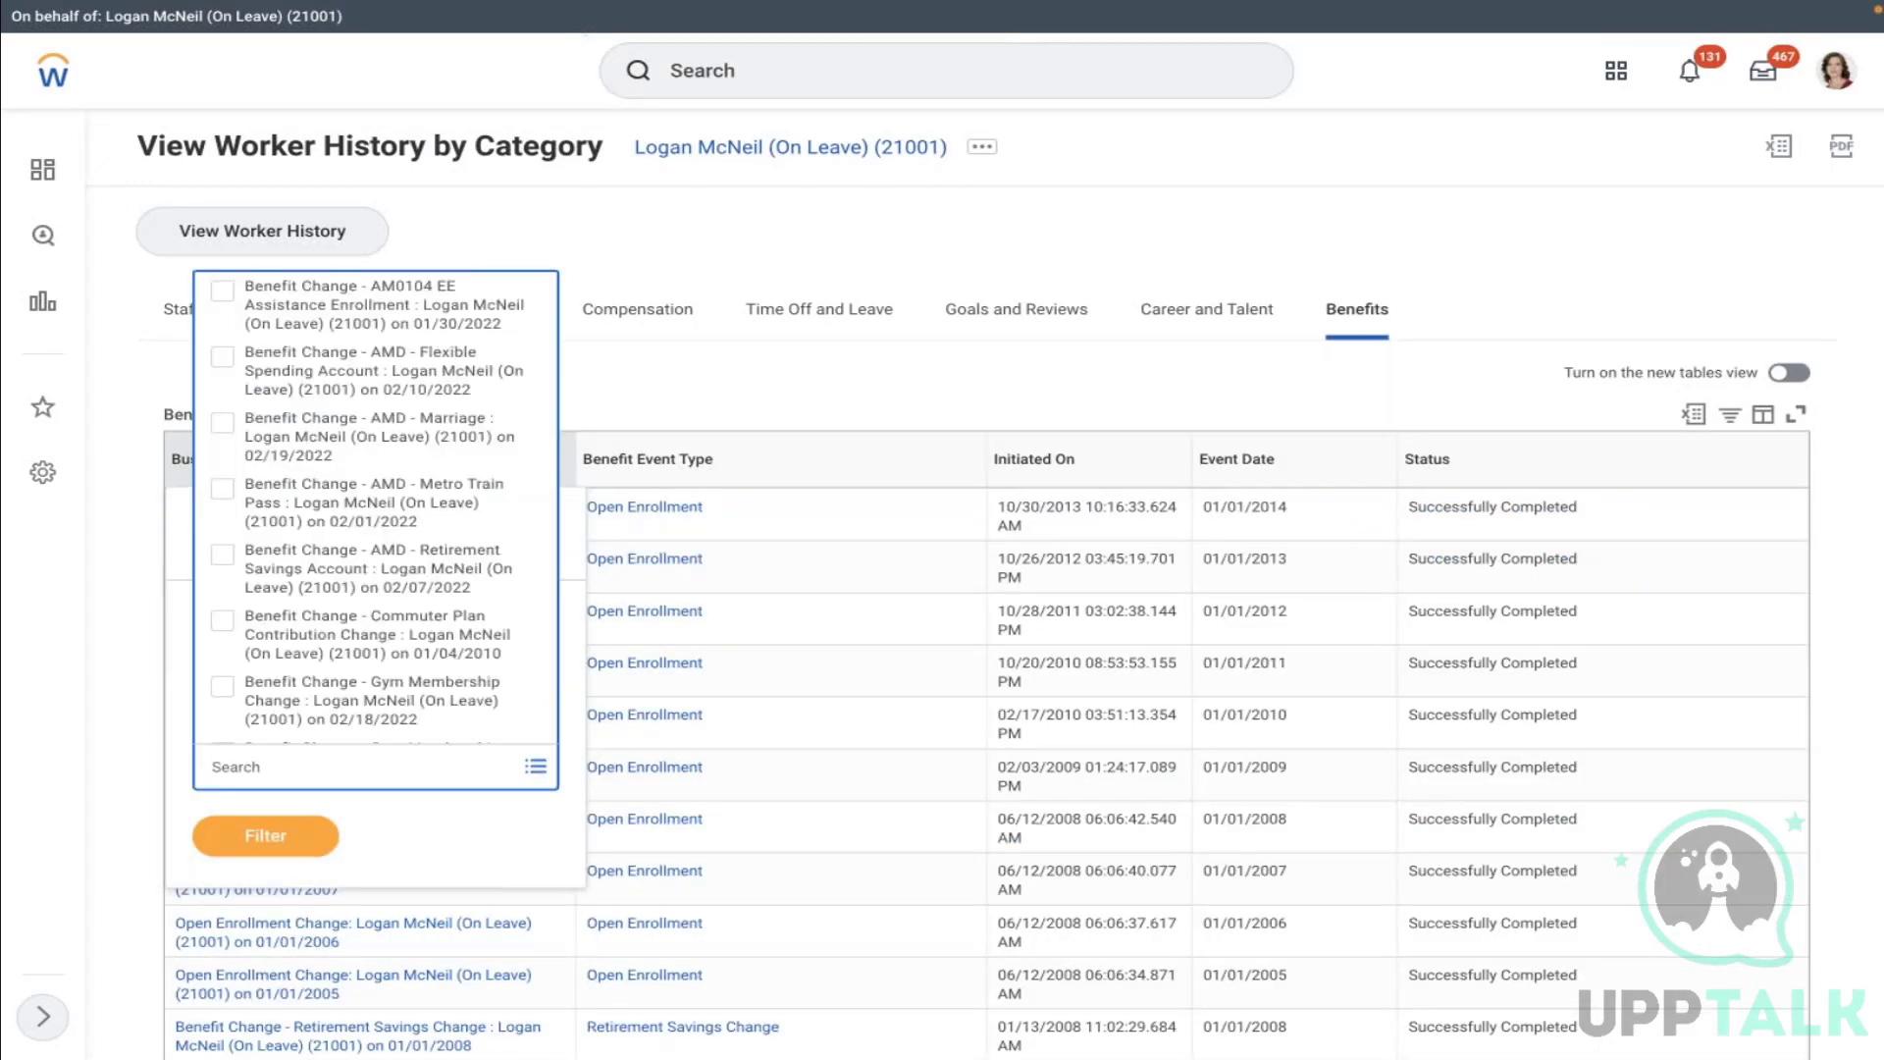
type("AMD")
key("Return")
left_click(361, 512)
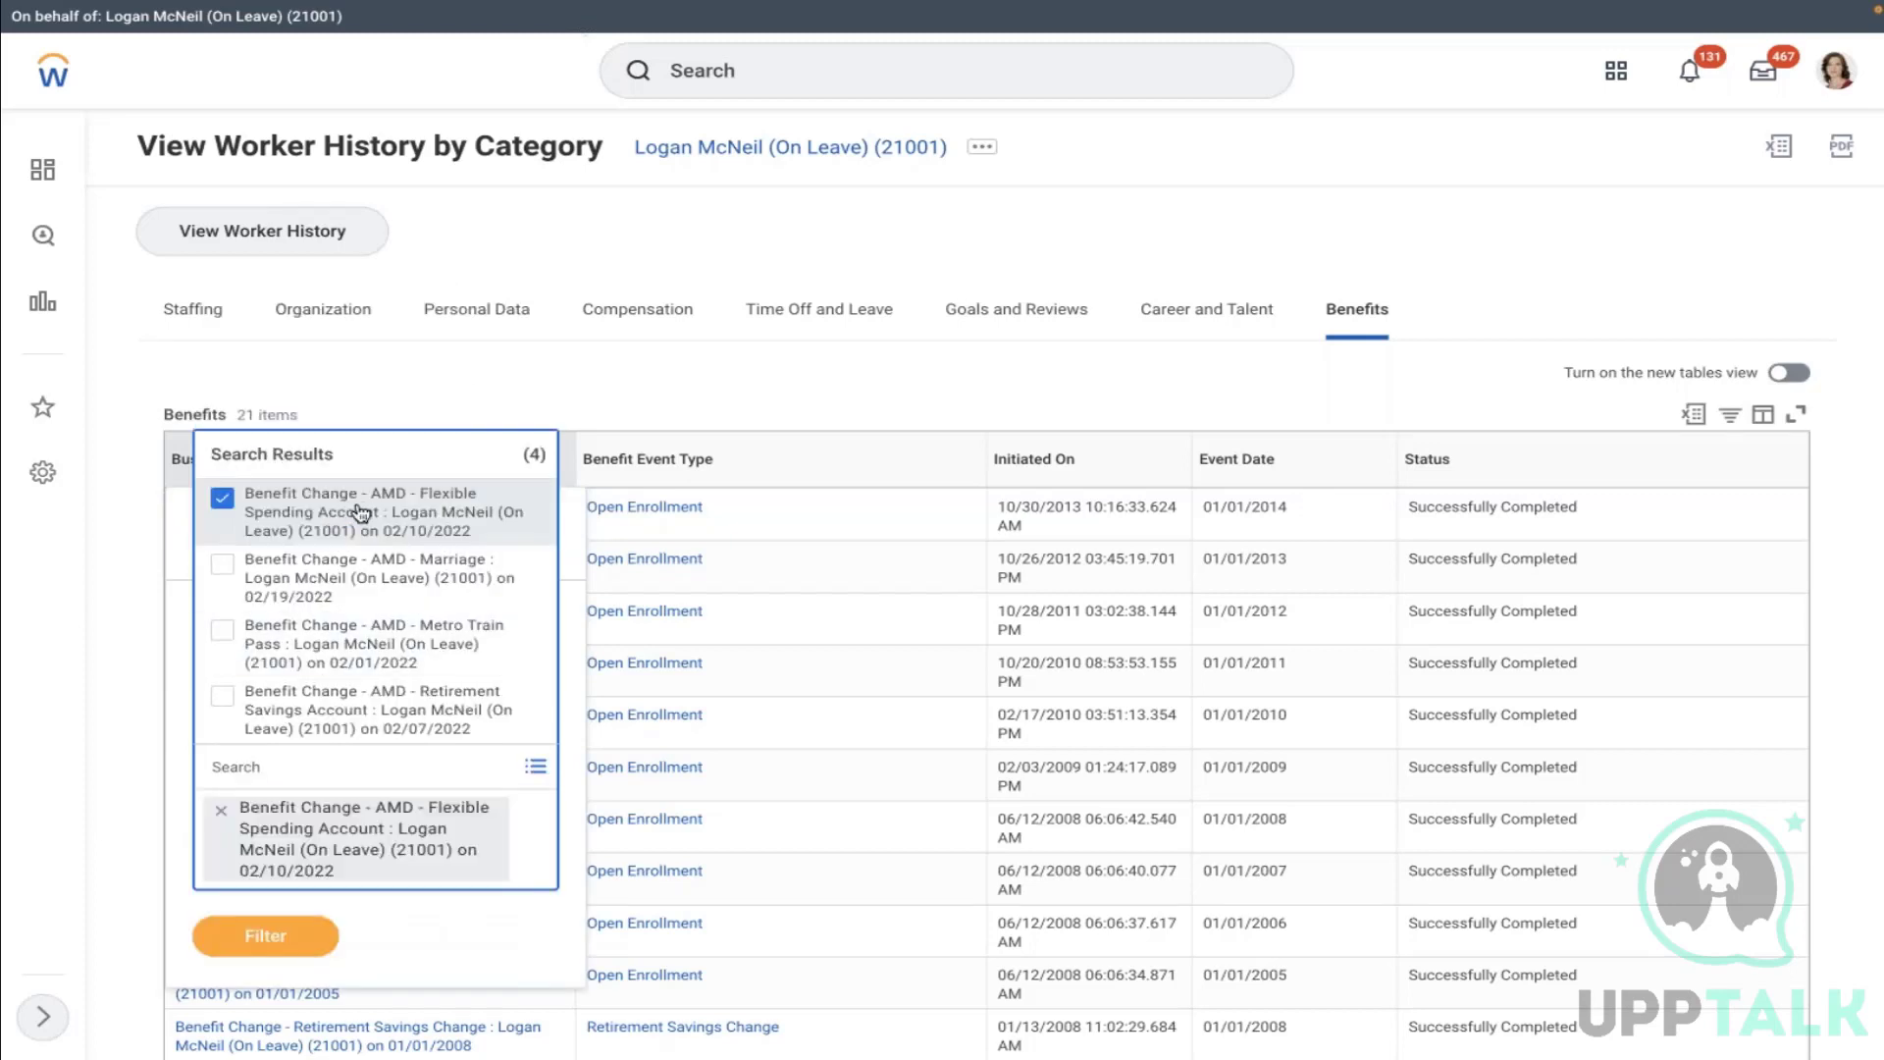
left_click(267, 936)
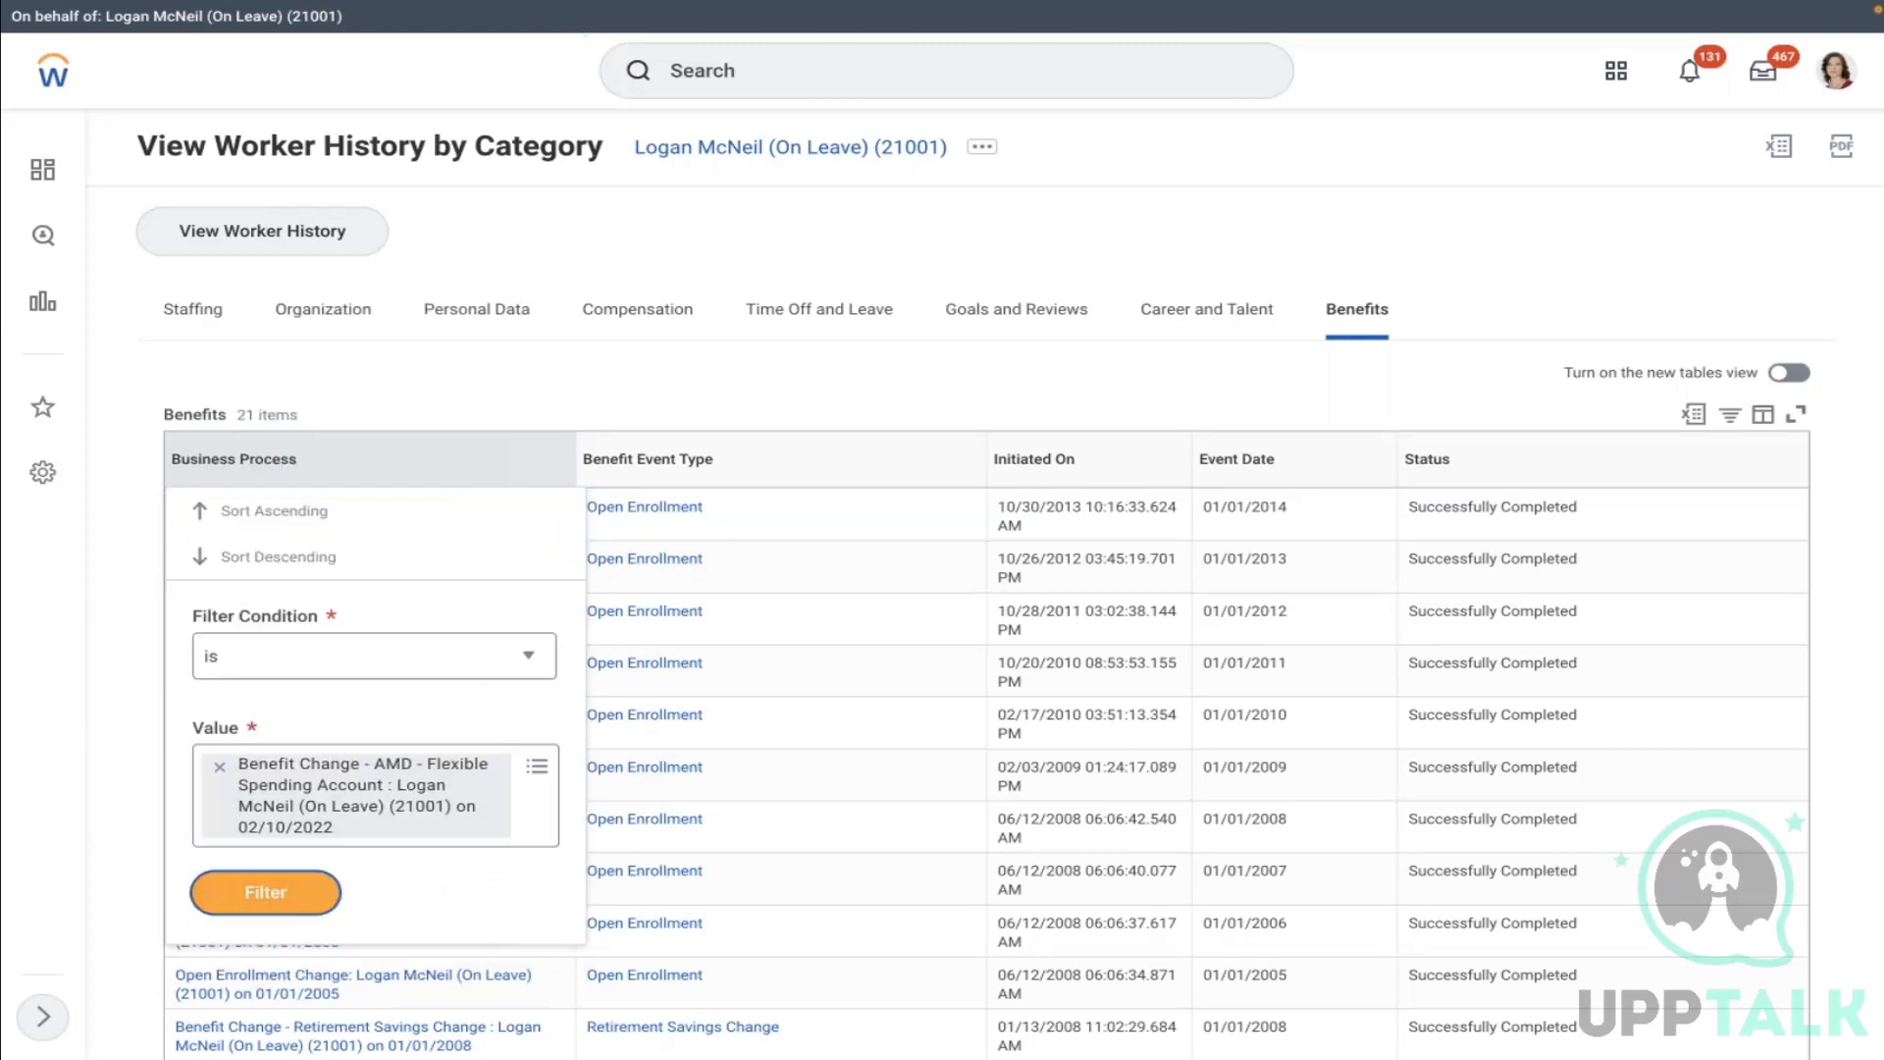
left_click(285, 895)
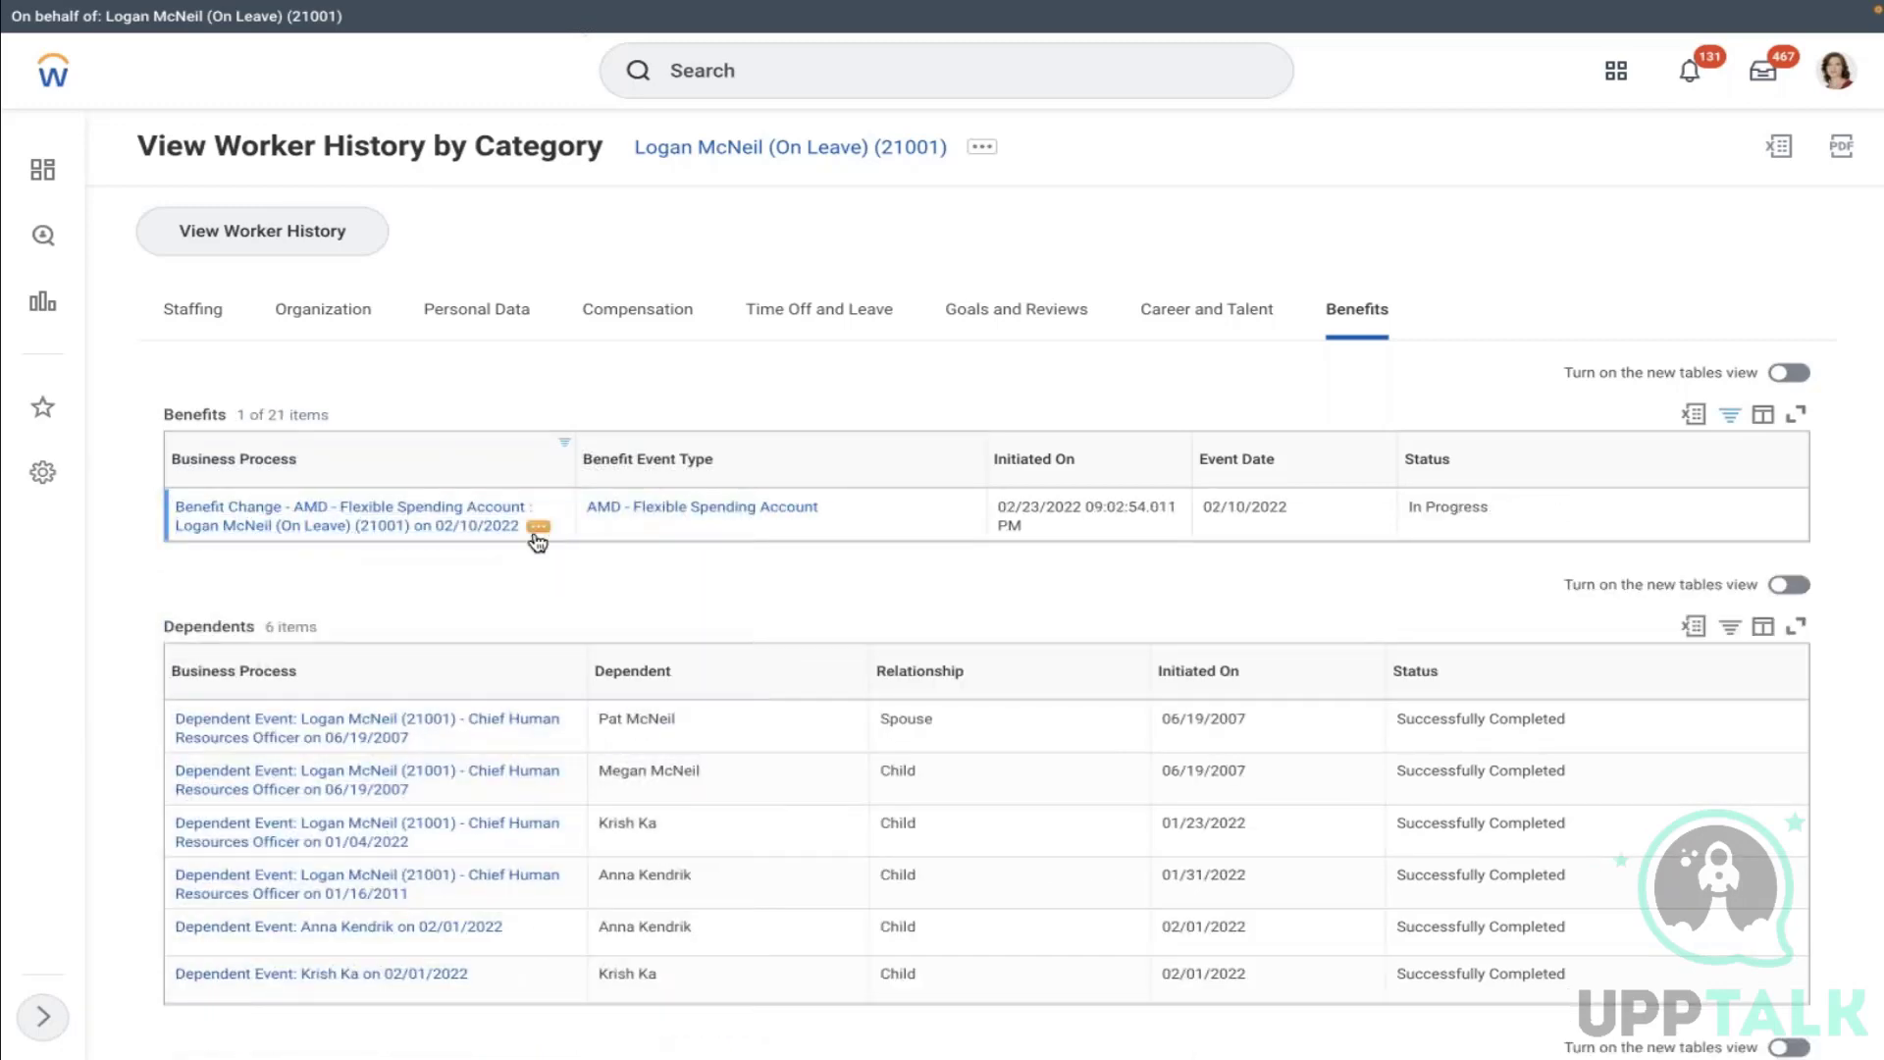
Cancel the in-progress AMD - Flexible Spending Account benefit change event with the comment TEST, and dismiss the notification
left_click(539, 529)
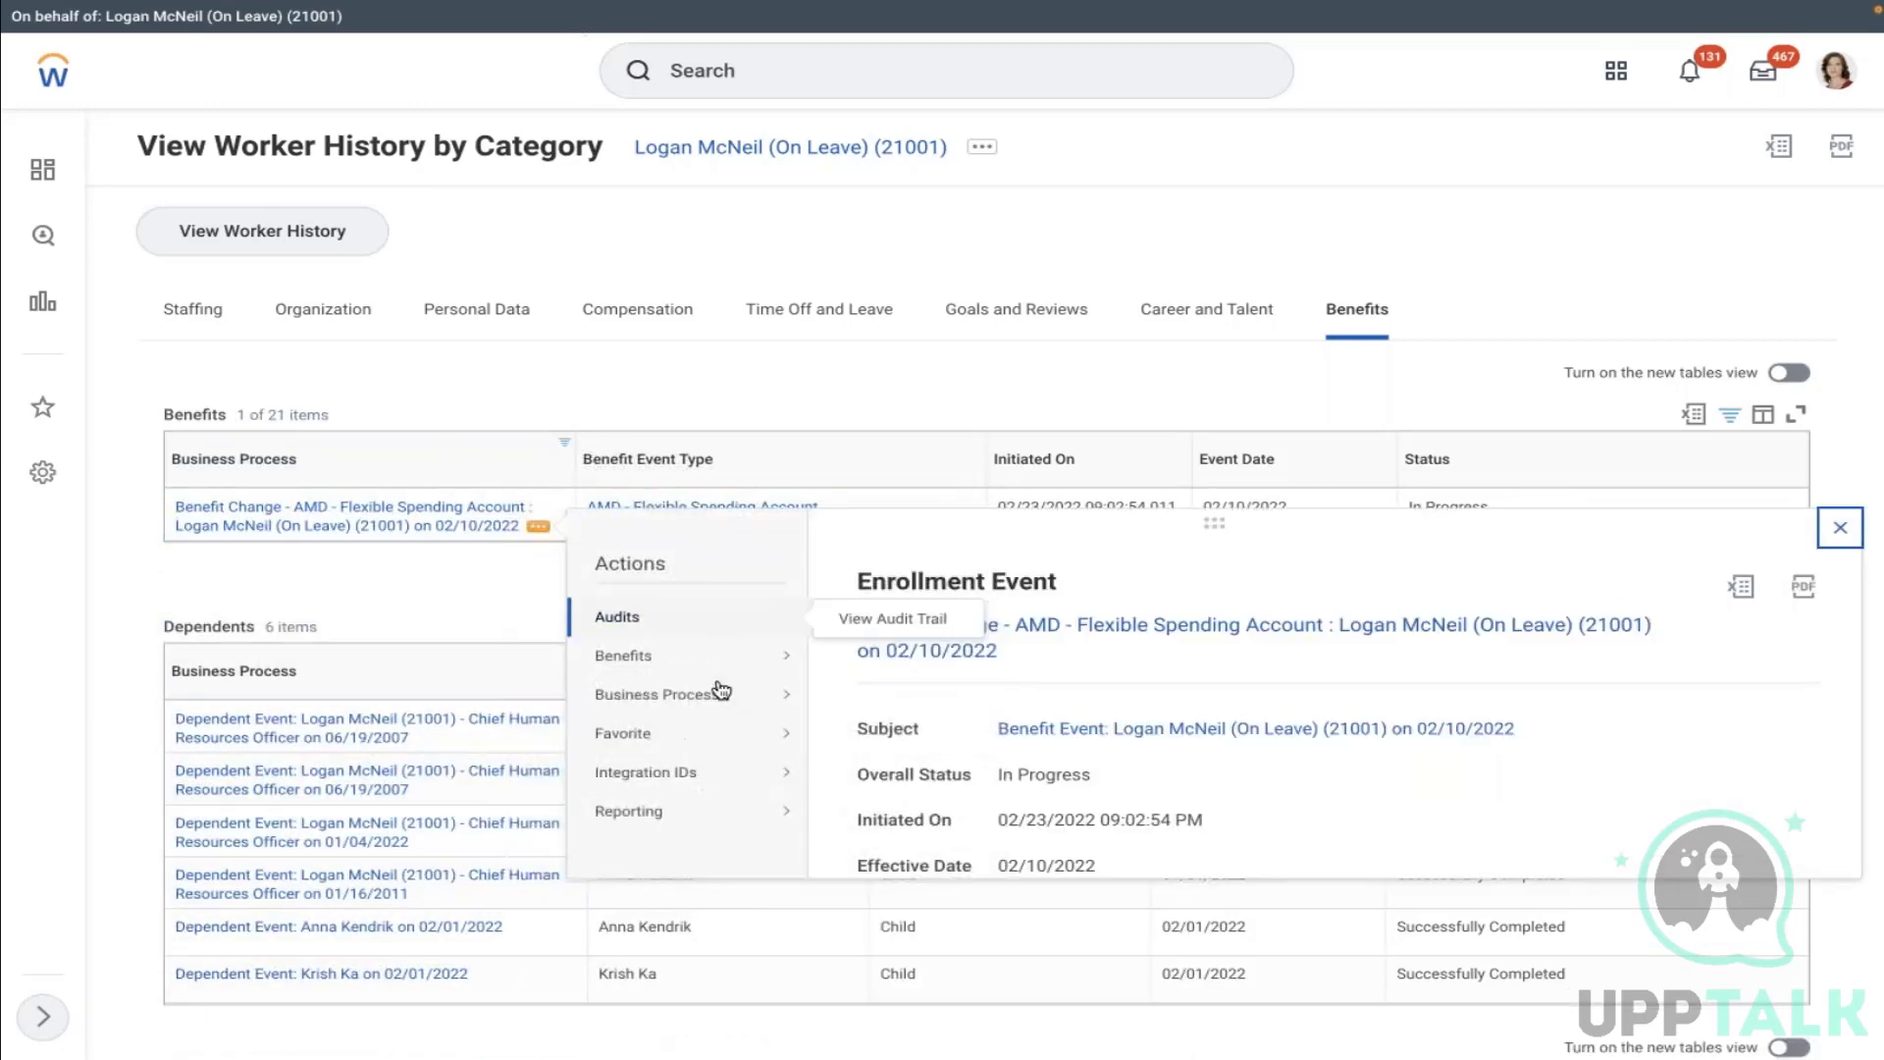
mouse_move(723, 693)
left_click(859, 702)
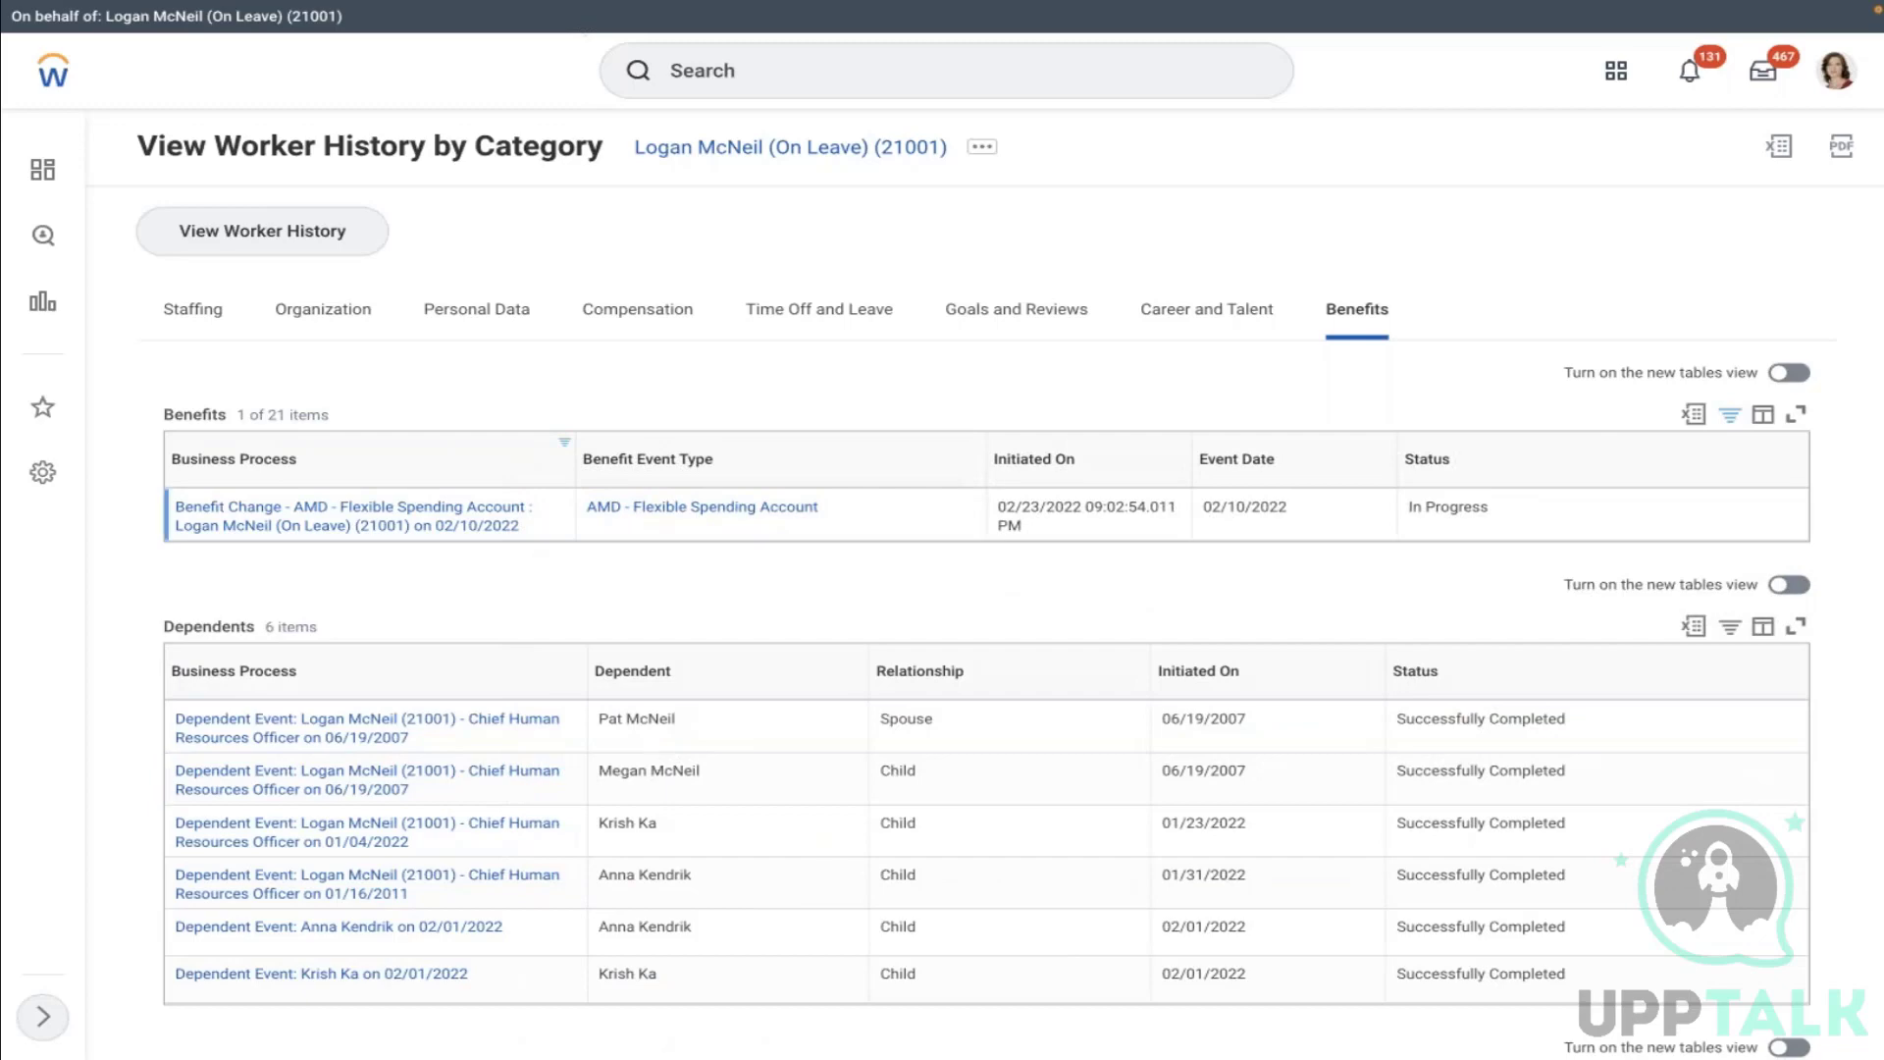
scroll(942, 530, "down", 5)
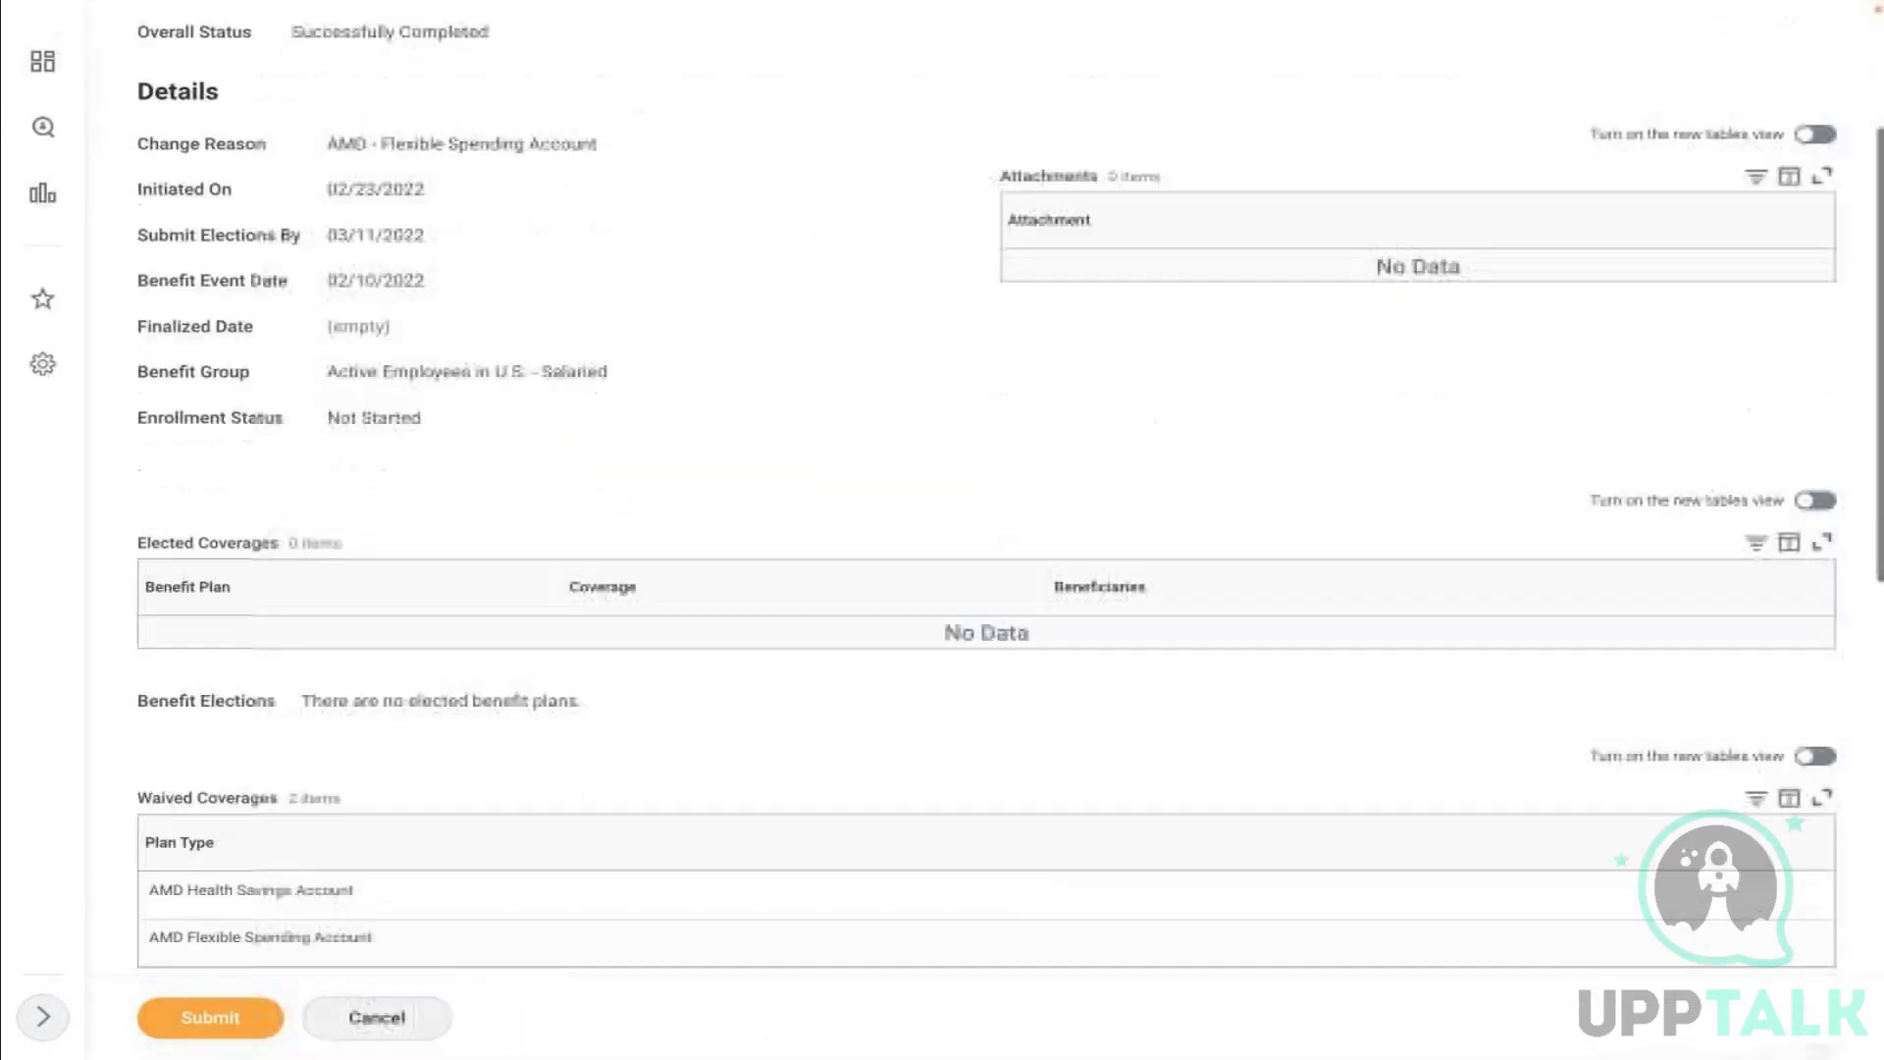
scroll(942, 530, "down", 10)
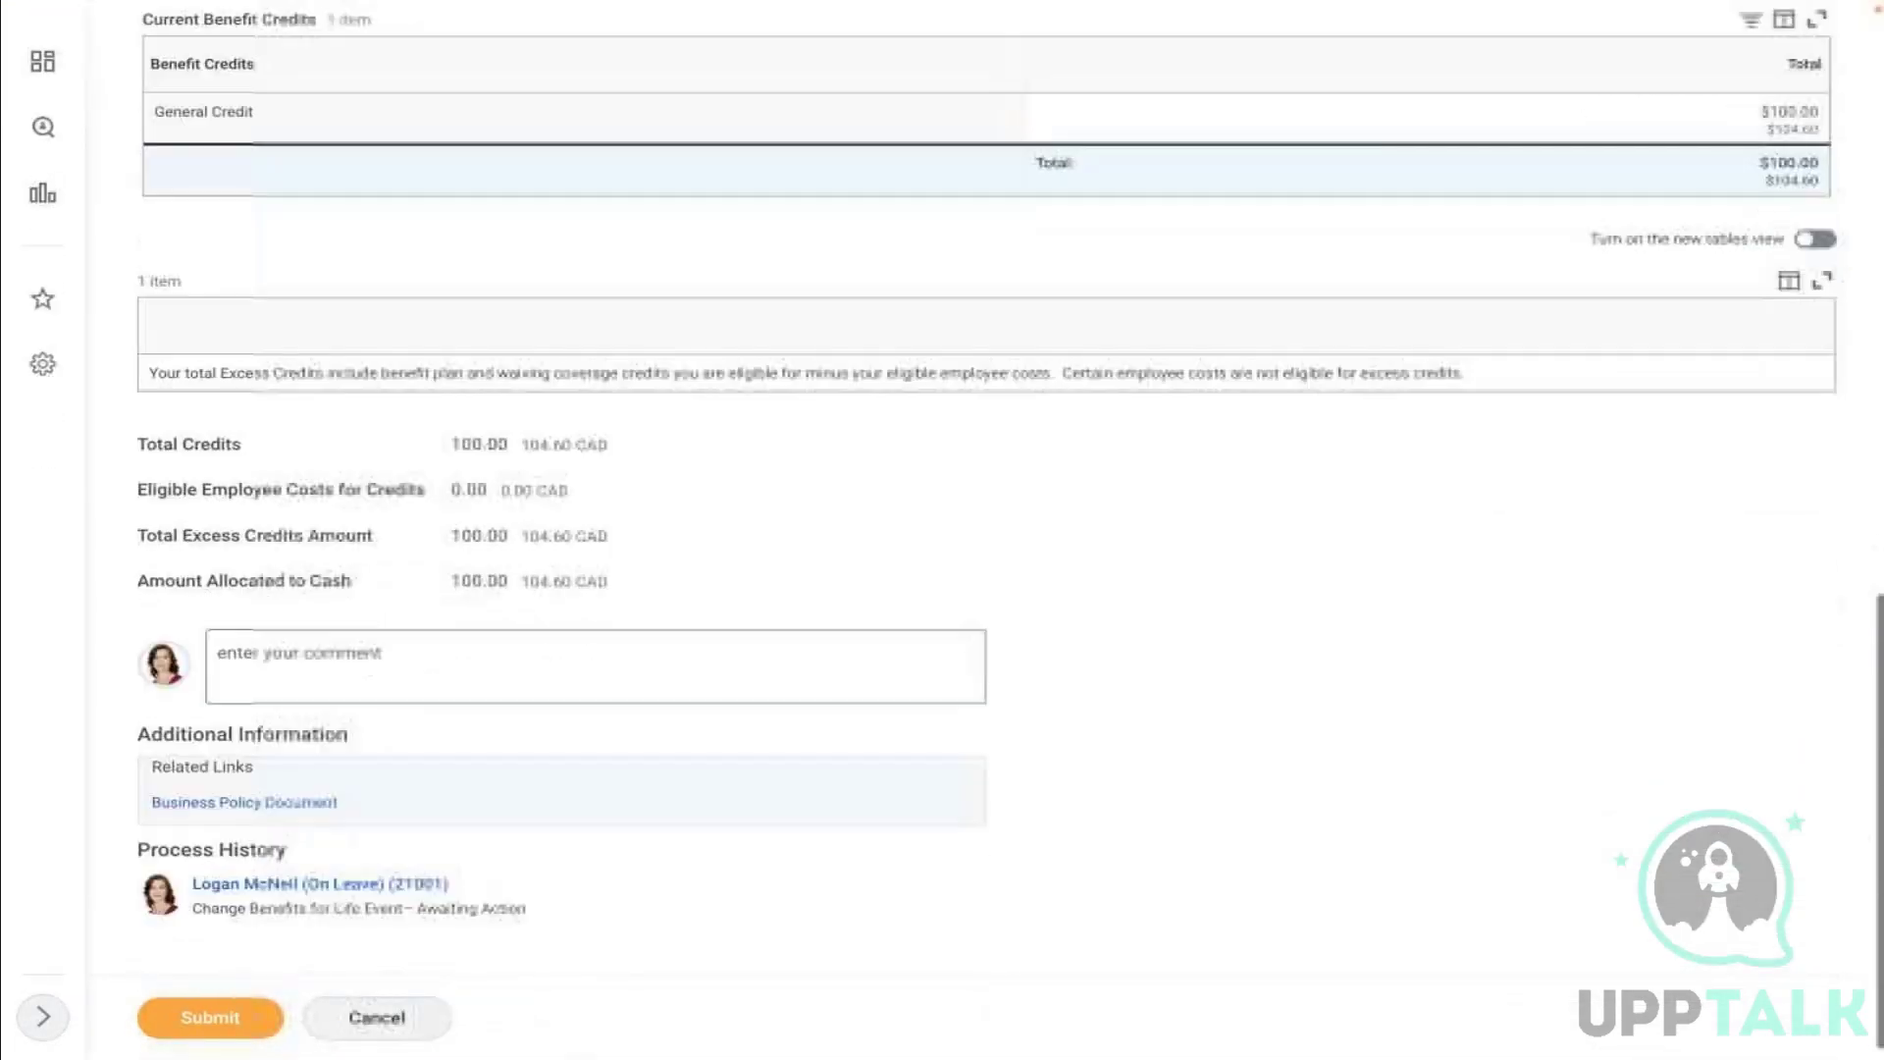
left_click(461, 677)
type("TEST")
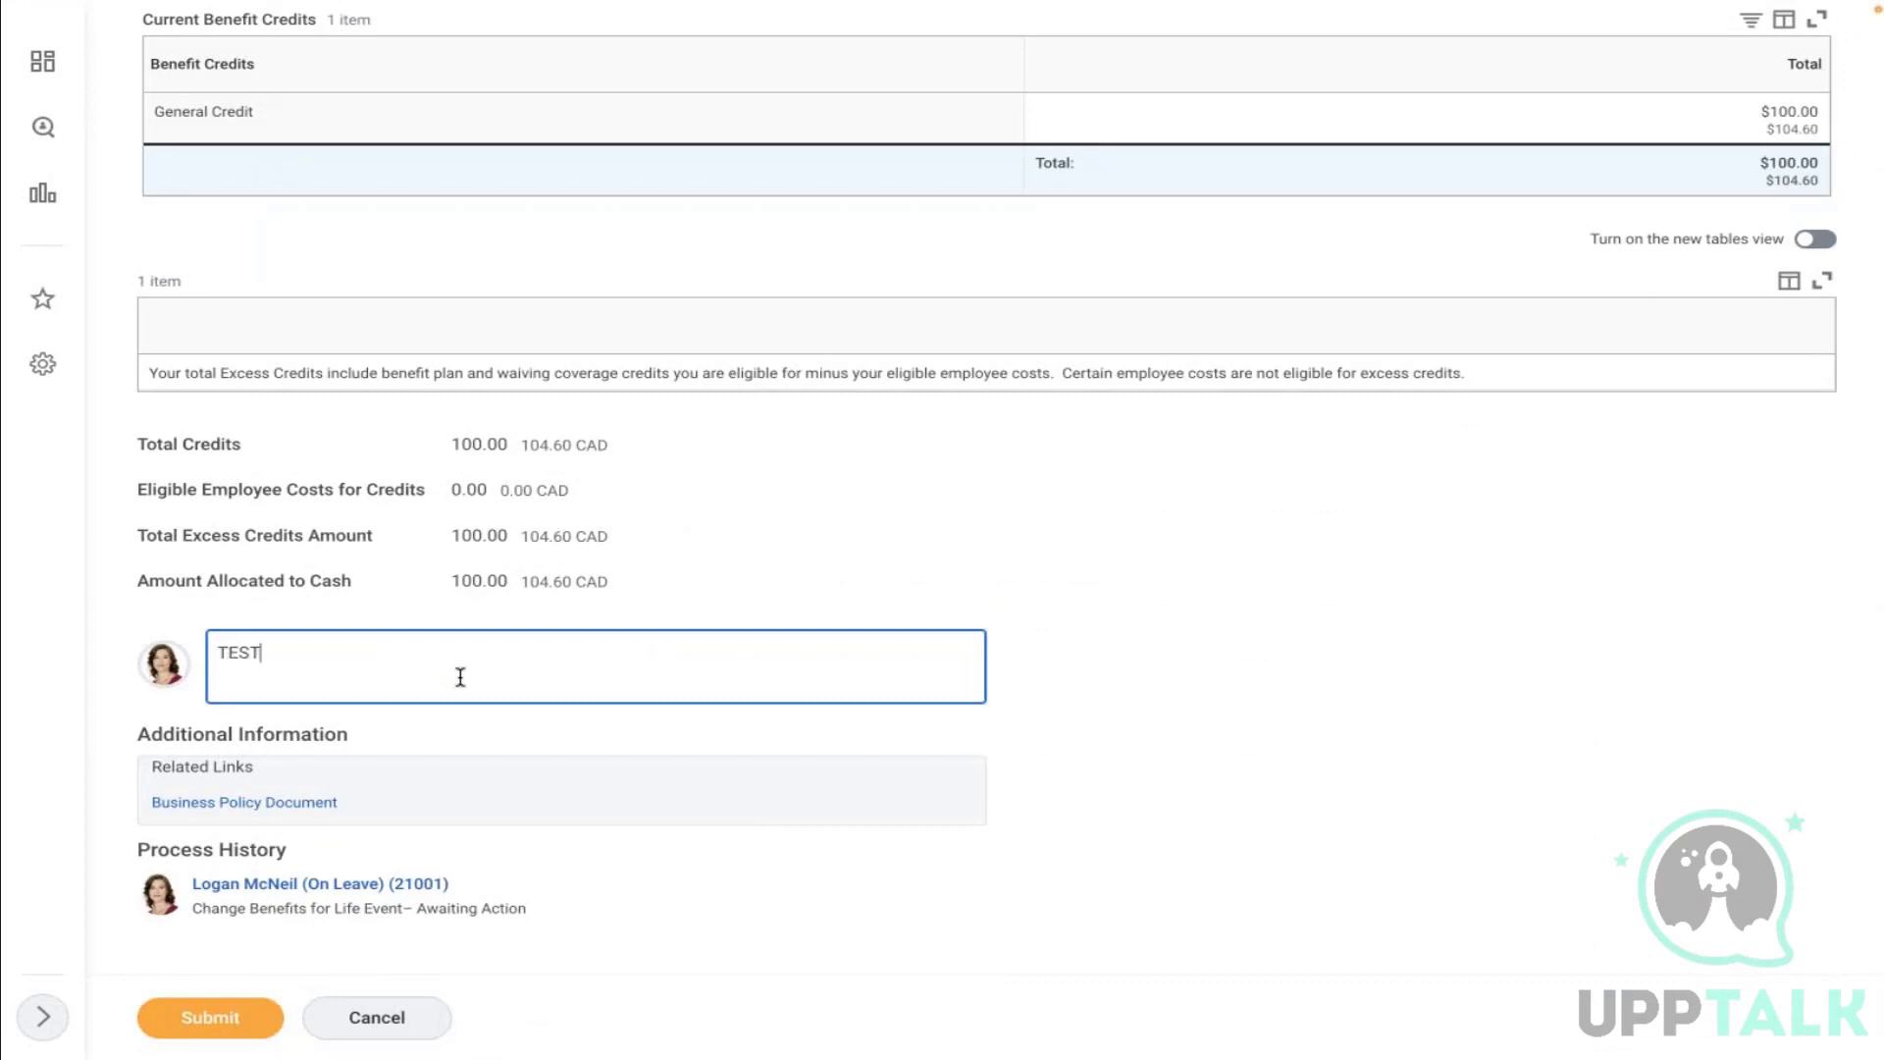
left_click(233, 1024)
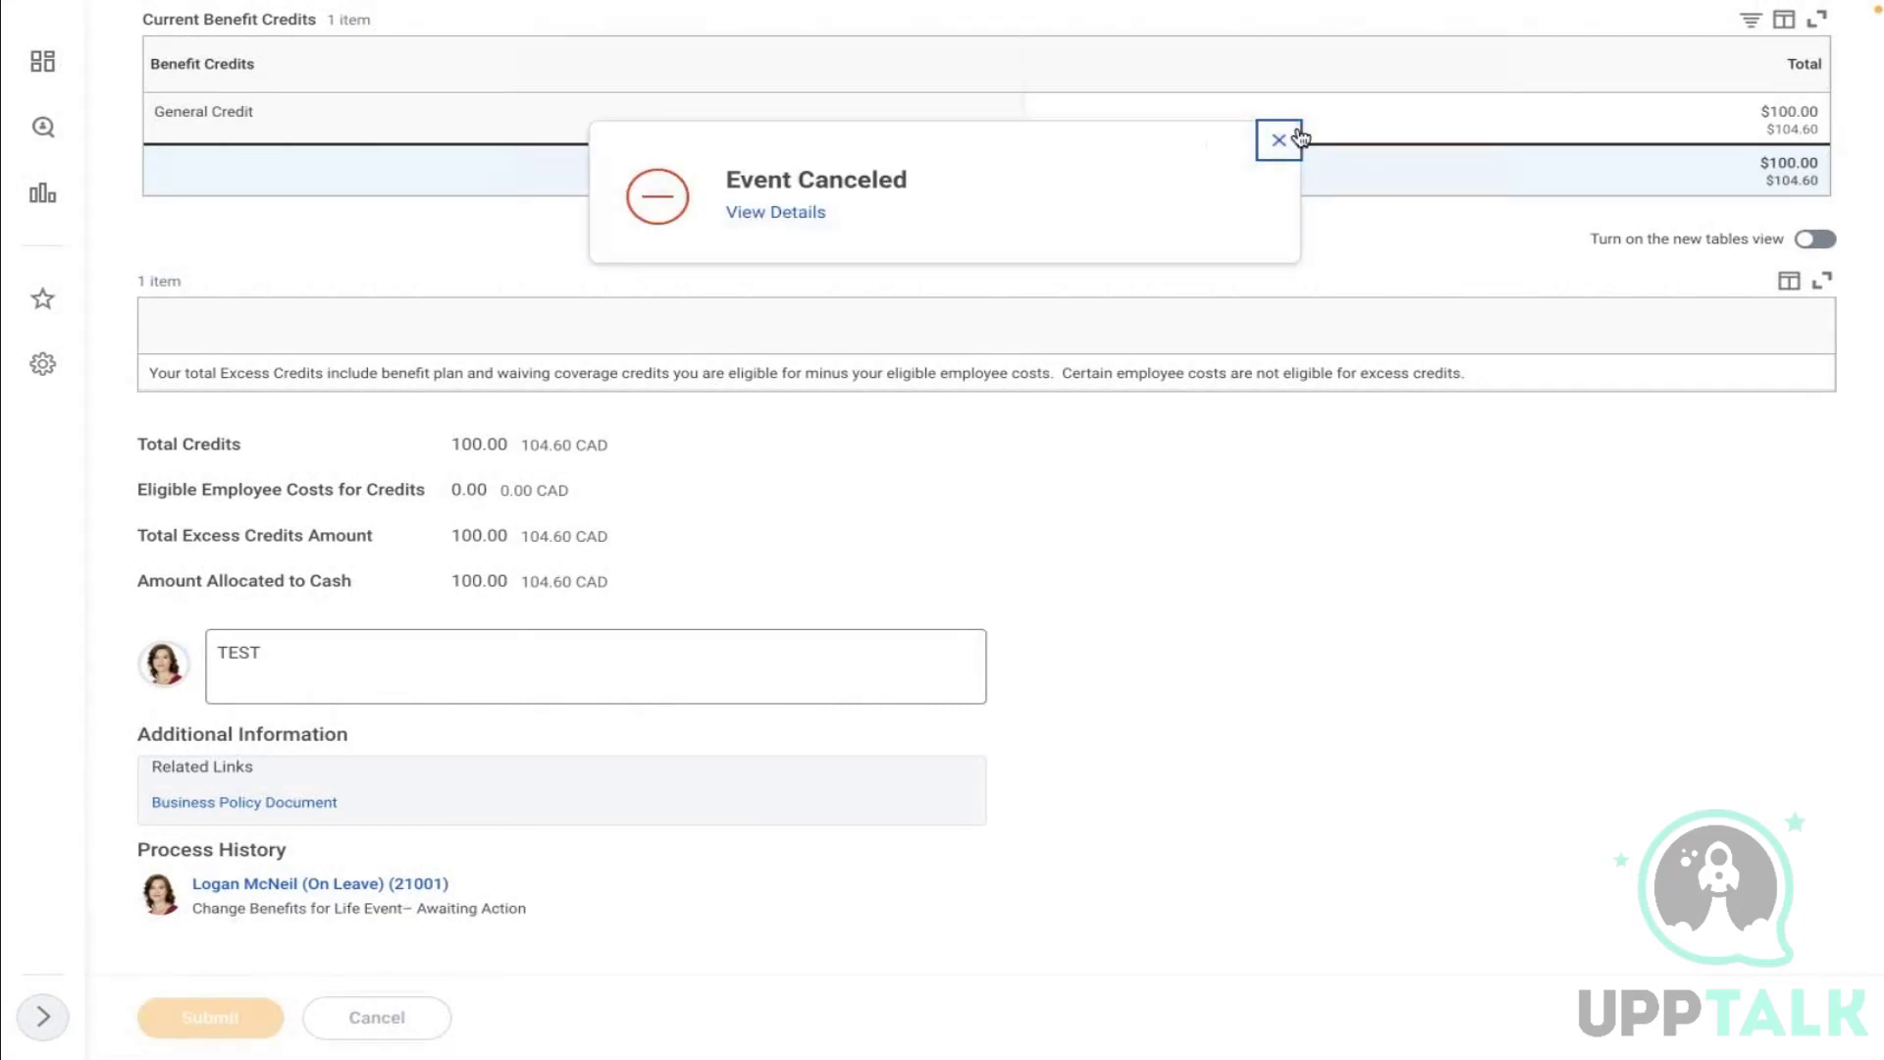
left_click(1293, 138)
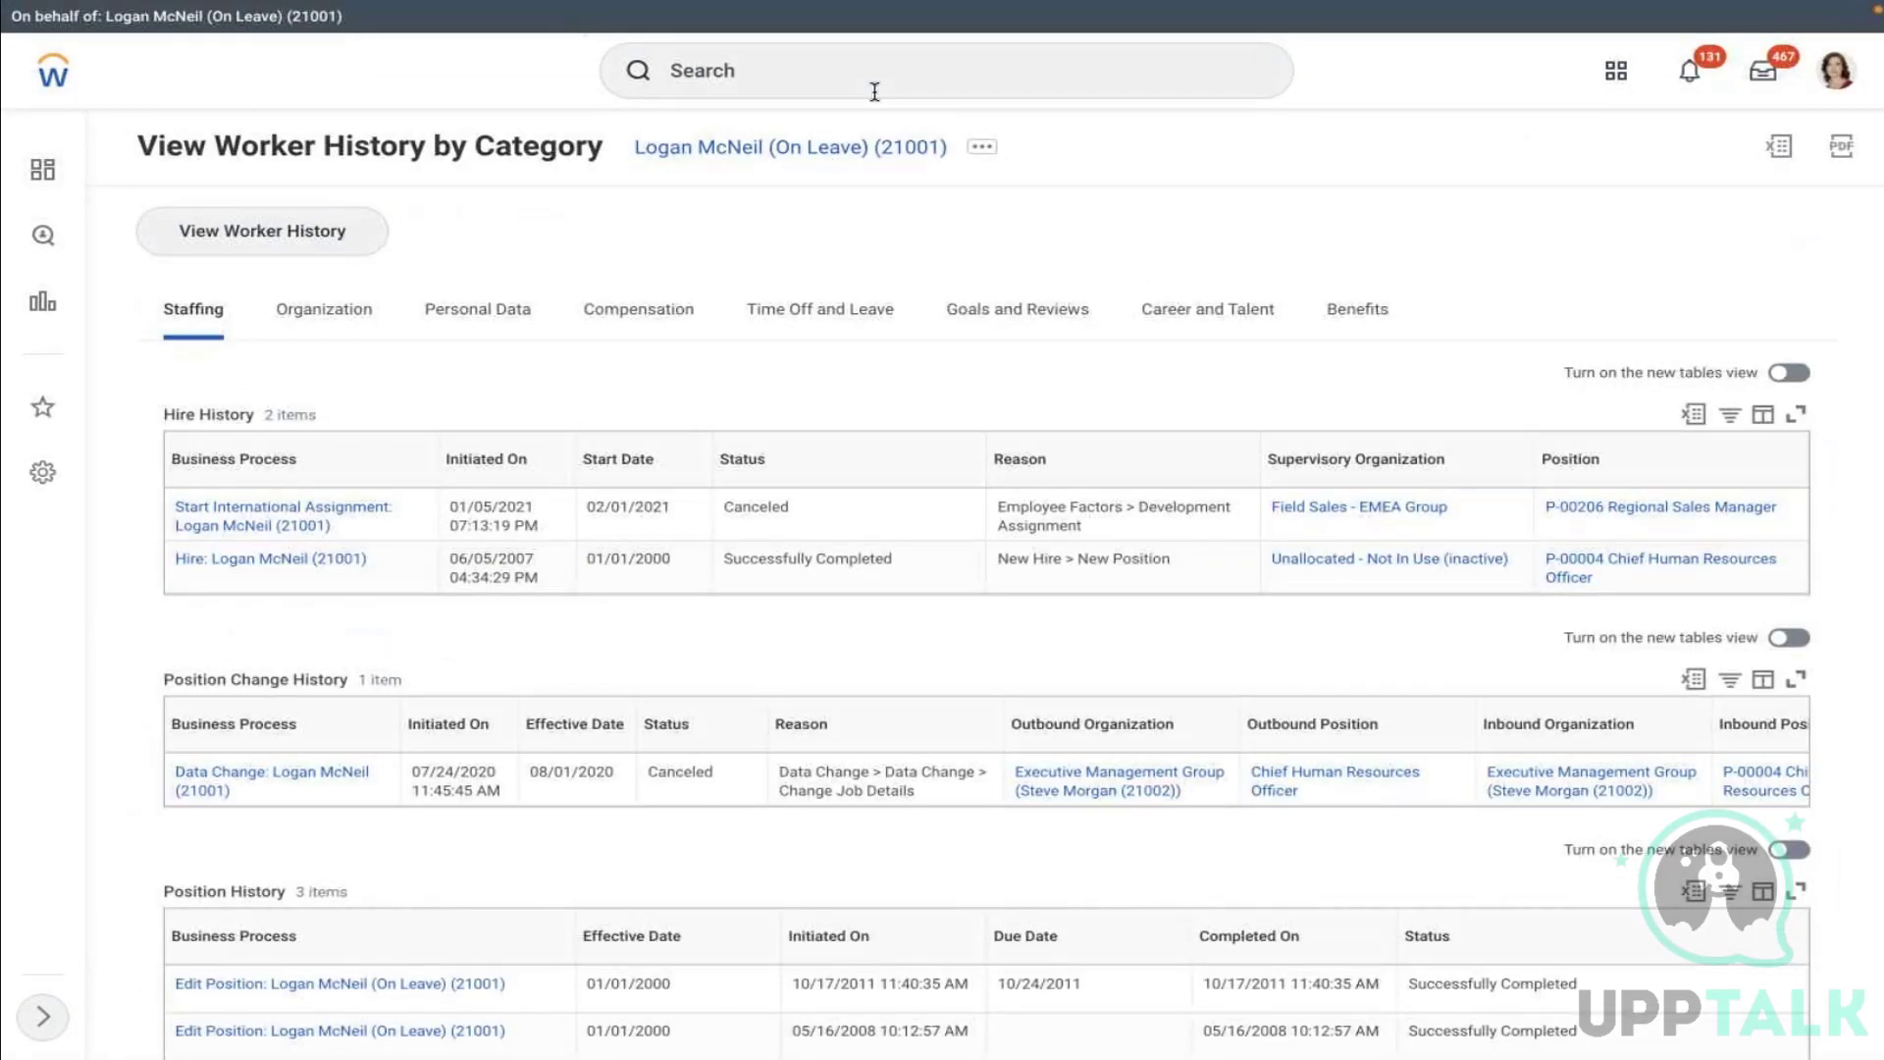
Search for EDIT BEN PLAN and open the Edit Benefit Plan task
left_click(875, 92)
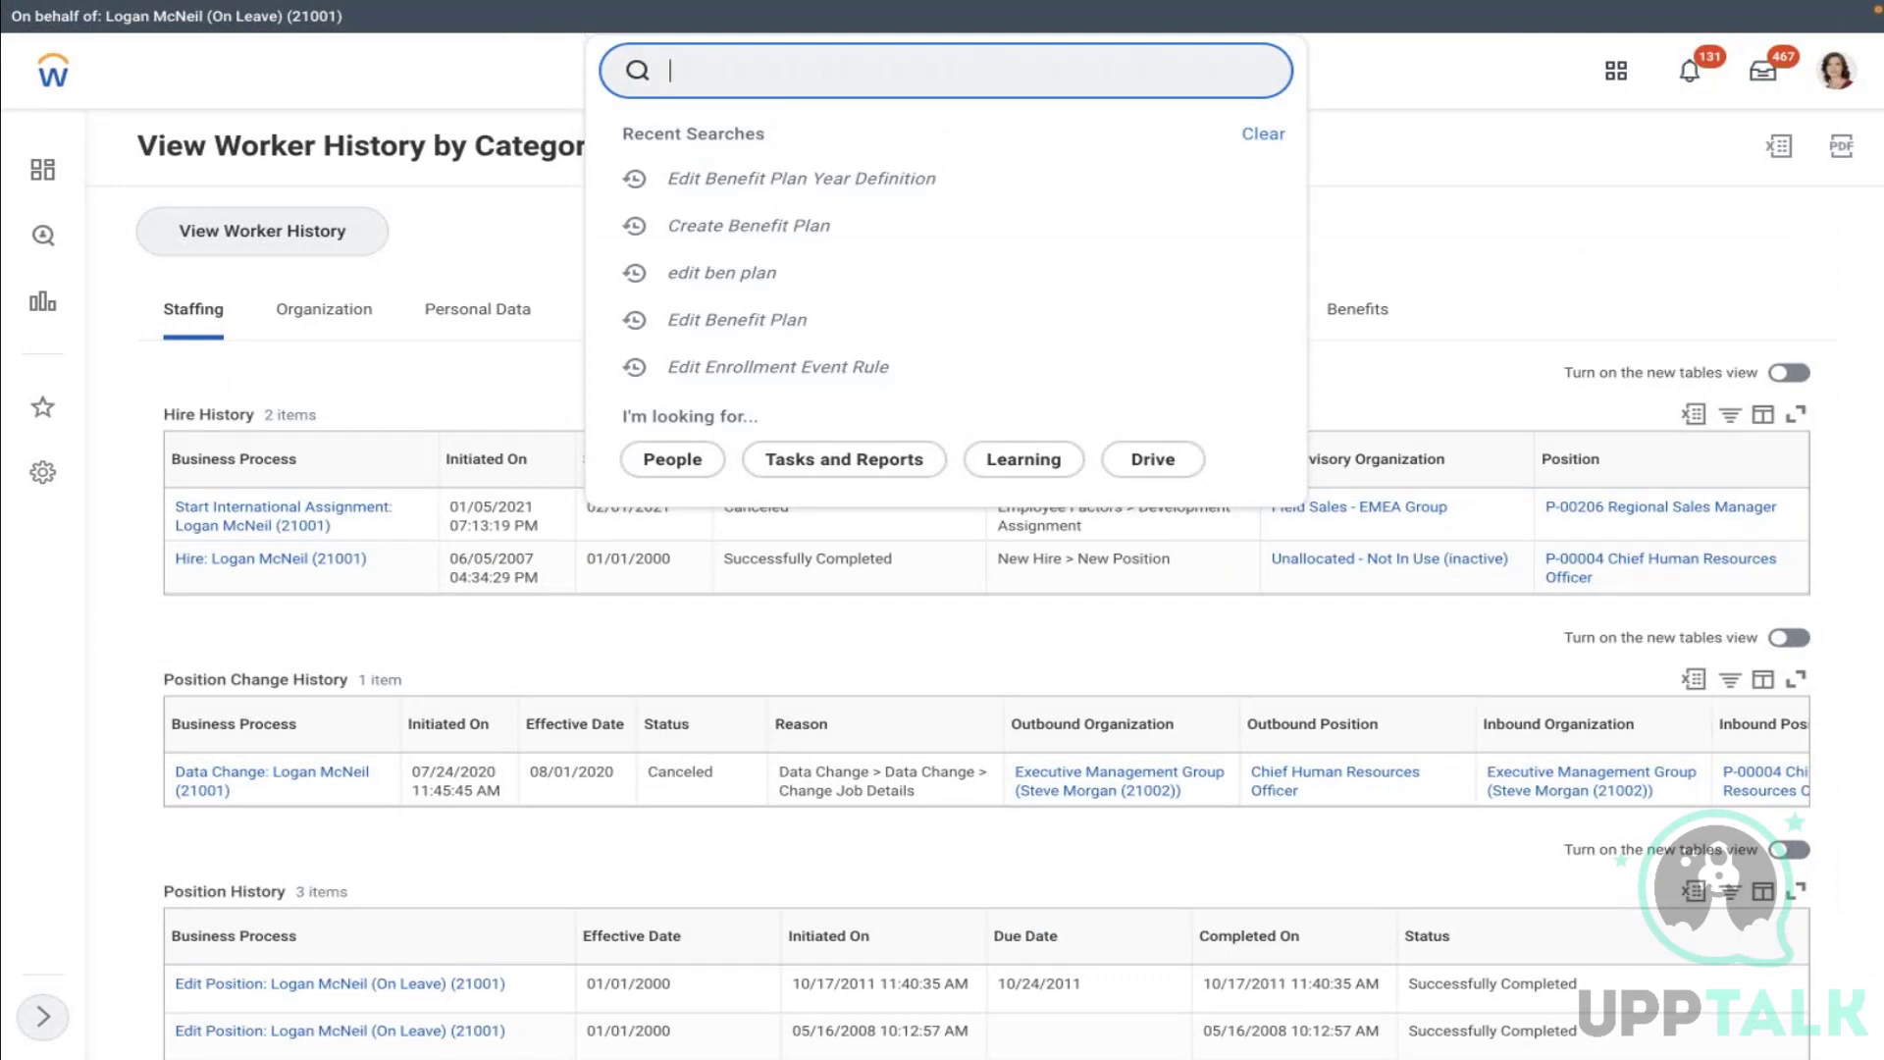
left_click(727, 325)
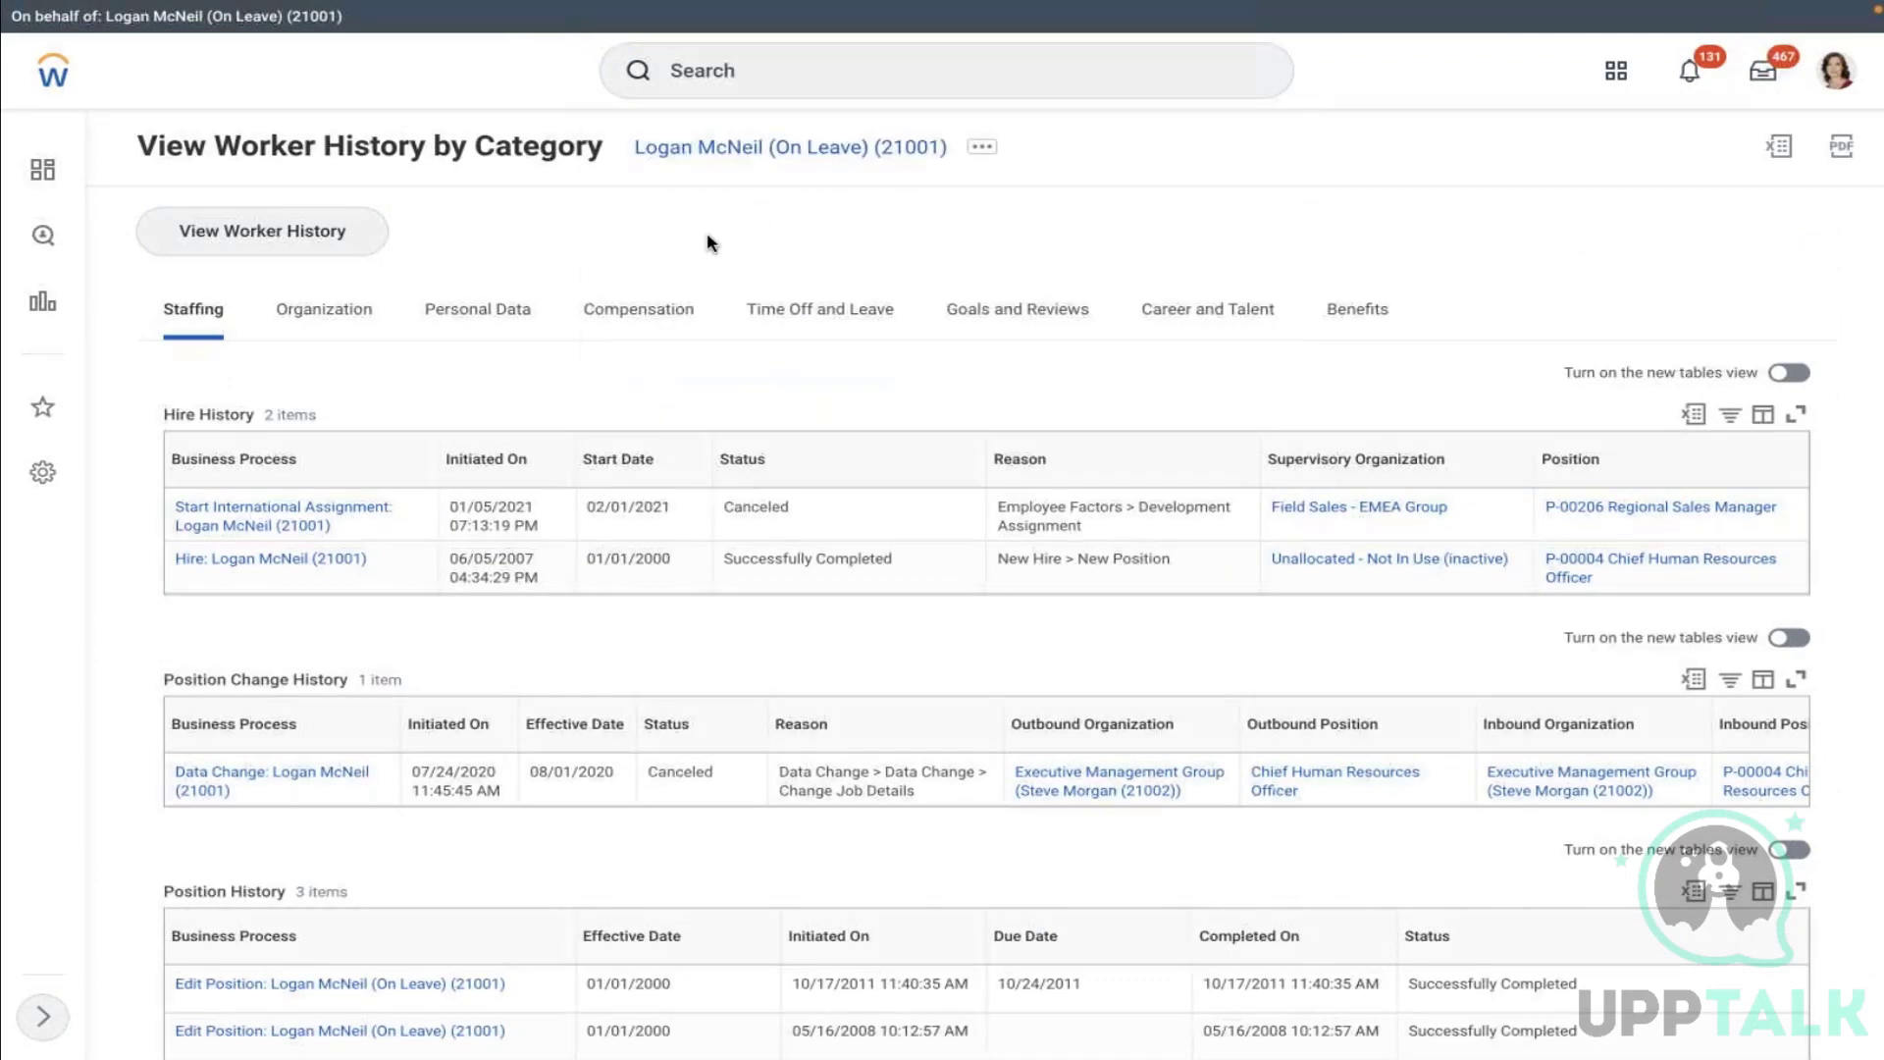
left_click(834, 73)
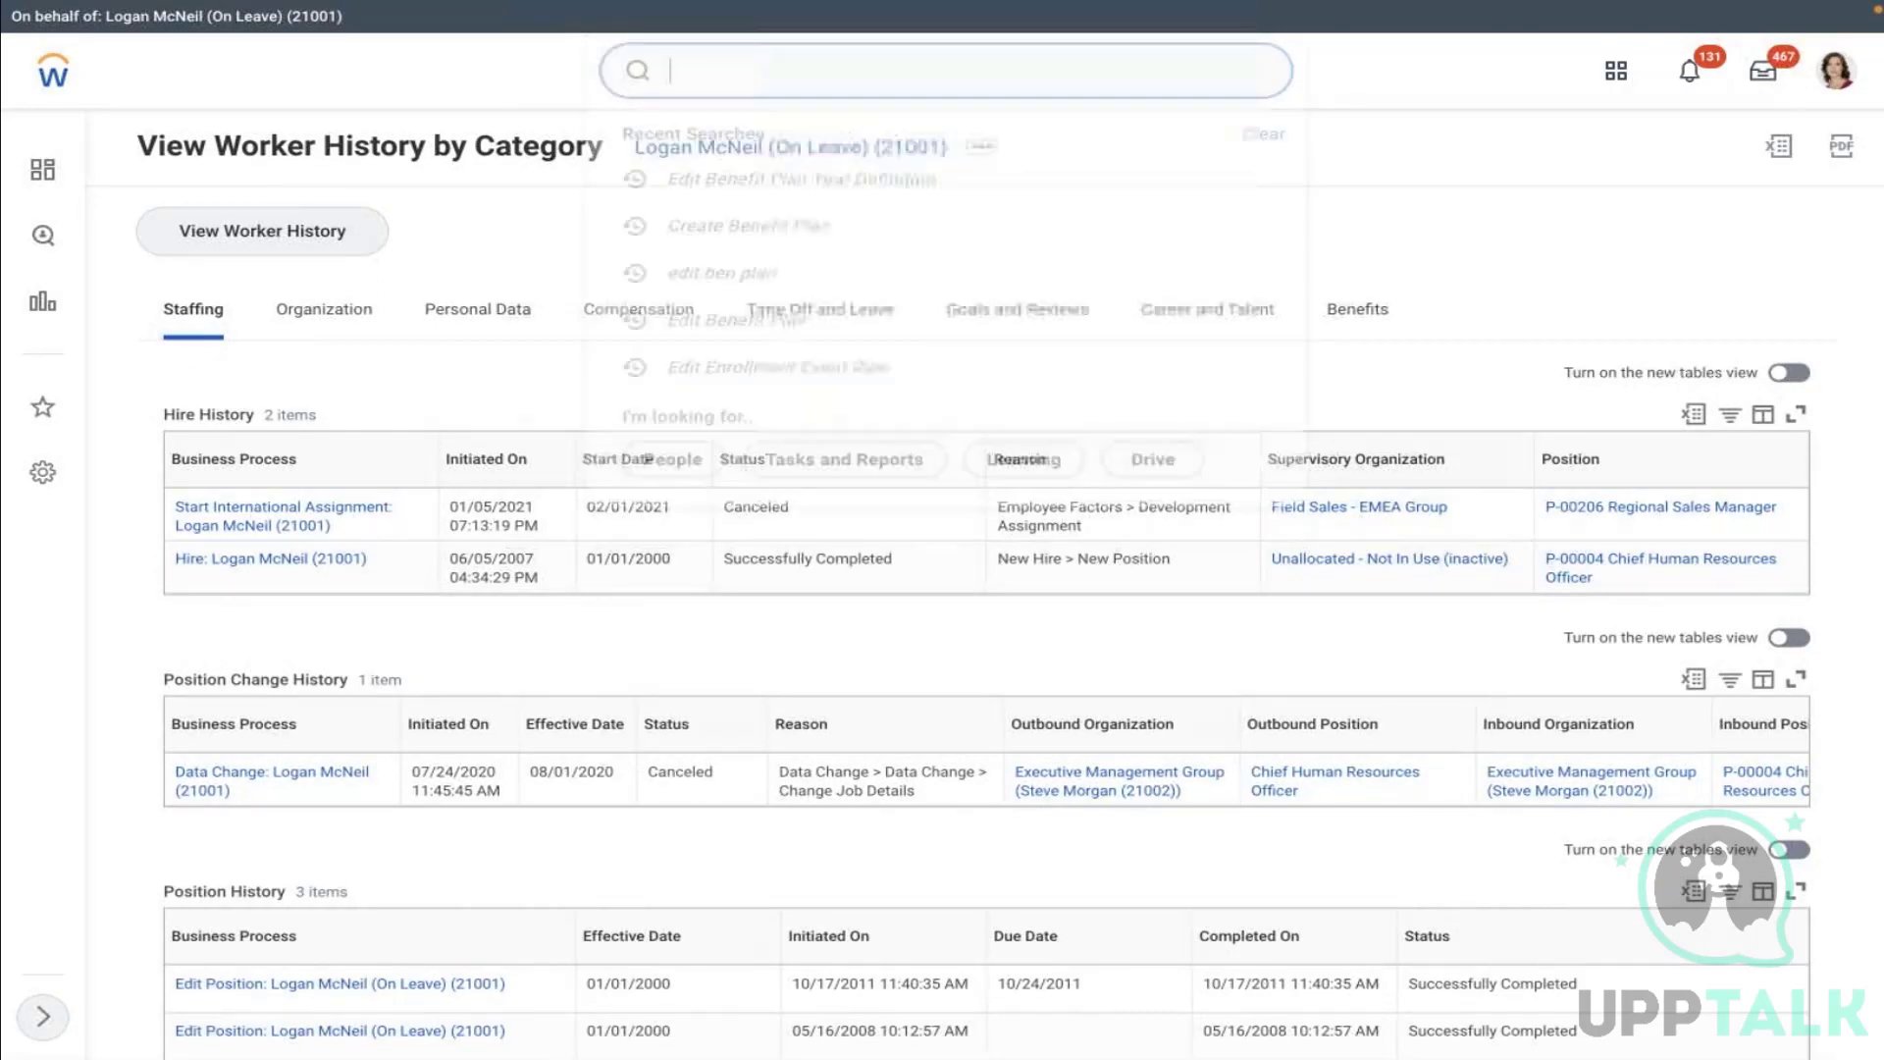
type("EDIT BEN ")
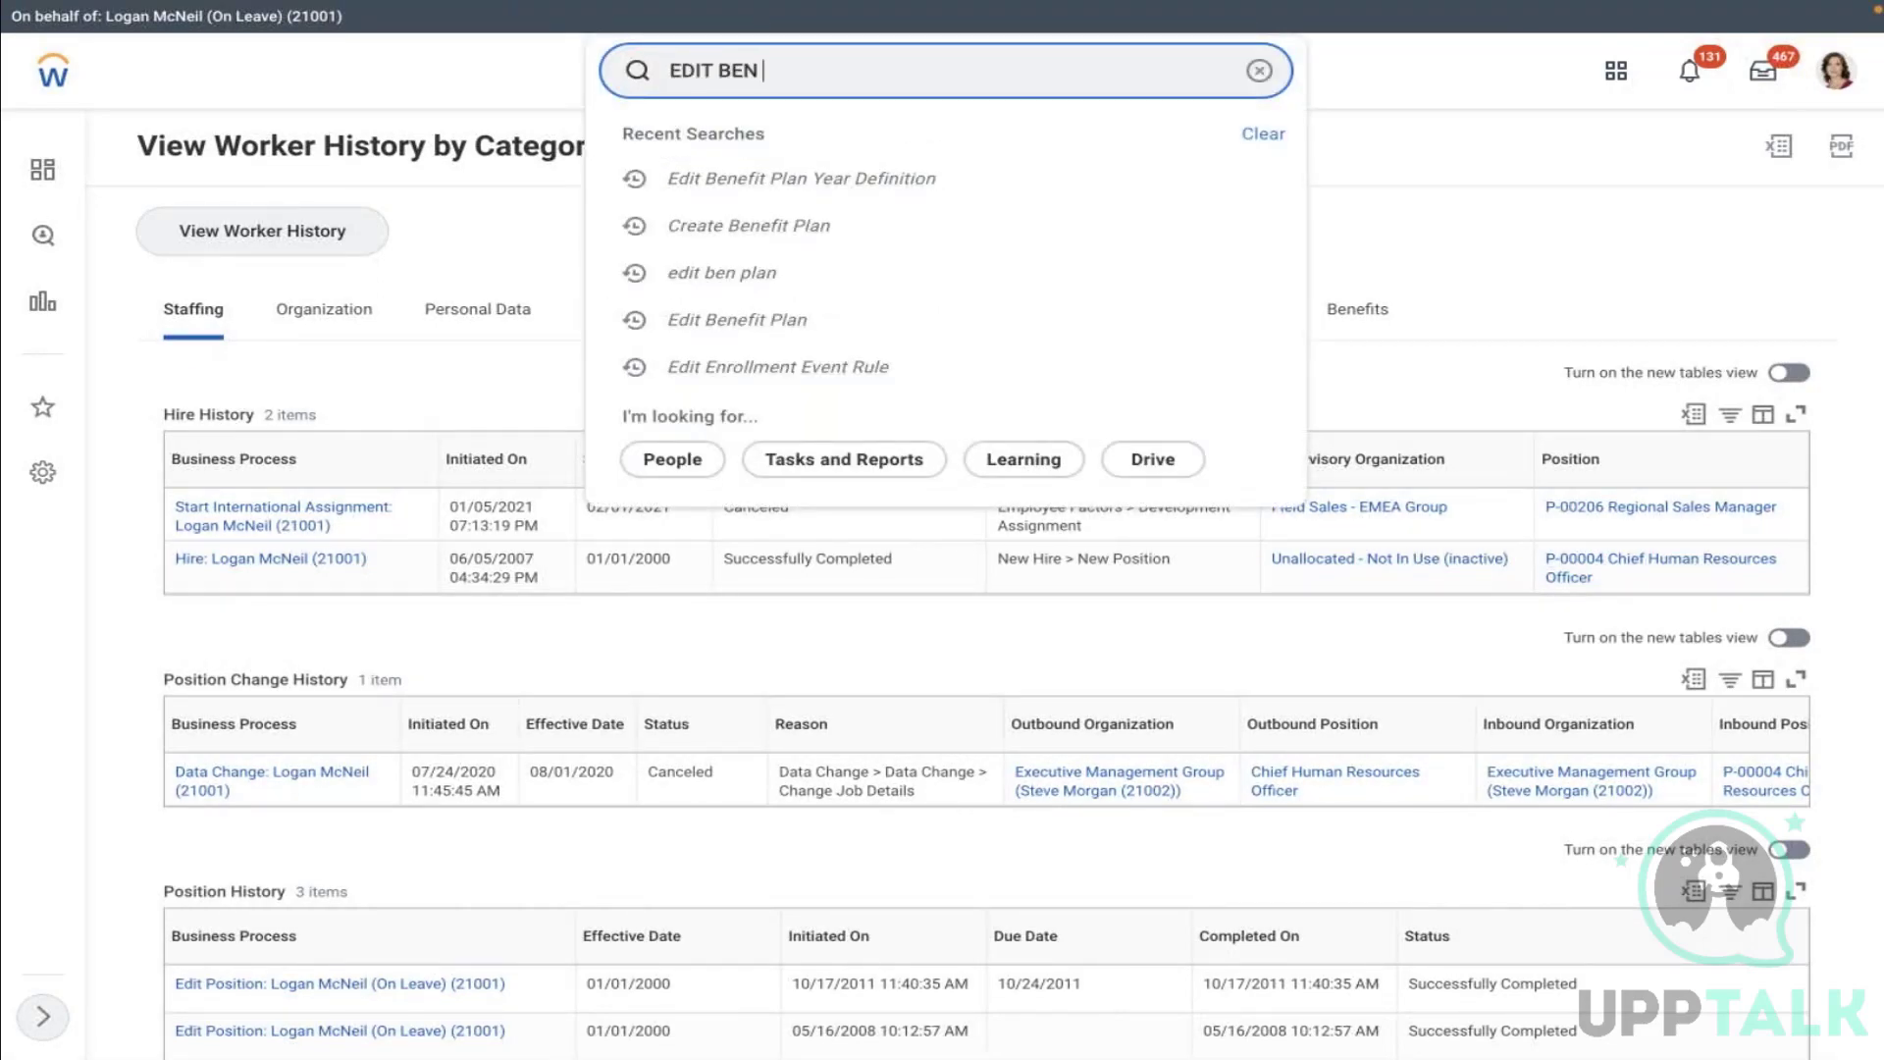
type("PLAN")
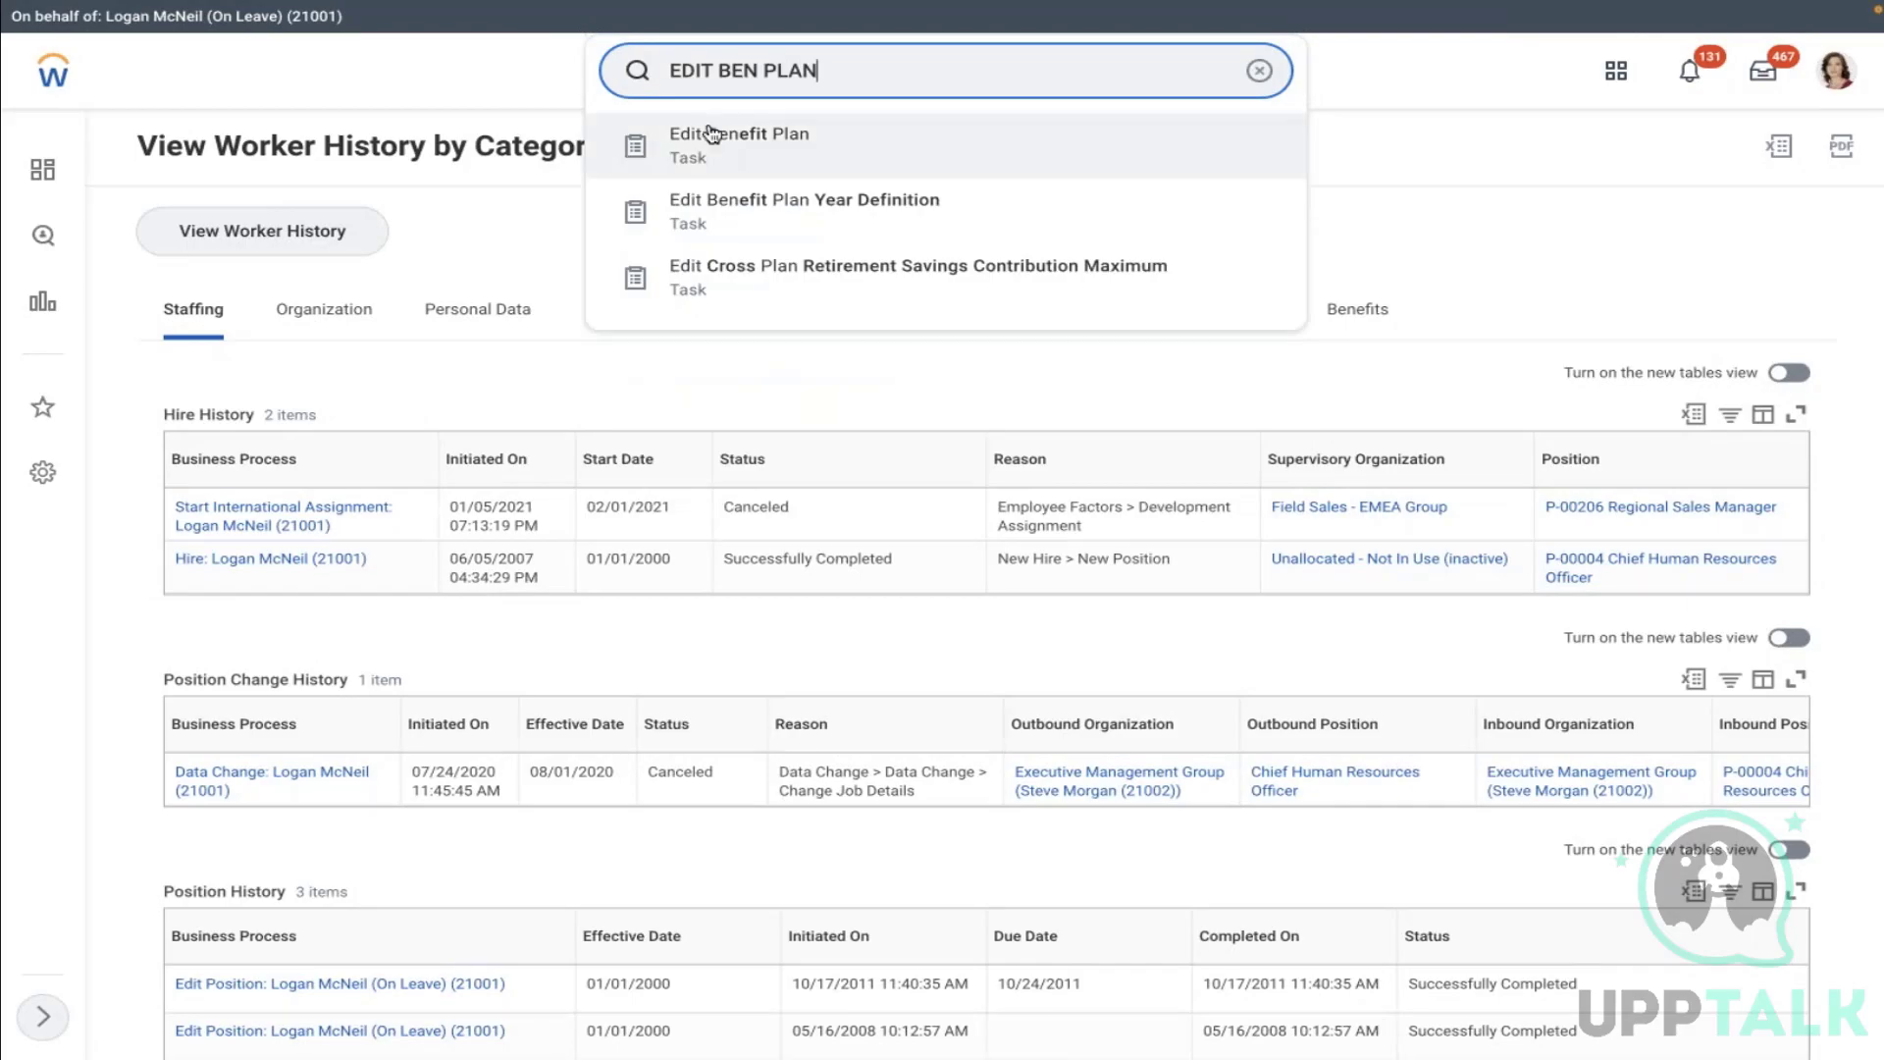
left_click(713, 134)
Load the AMD Flexible Spending Account - MET LIFE spending account plan for editing with effective date 01/01/2022
left_click(786, 299)
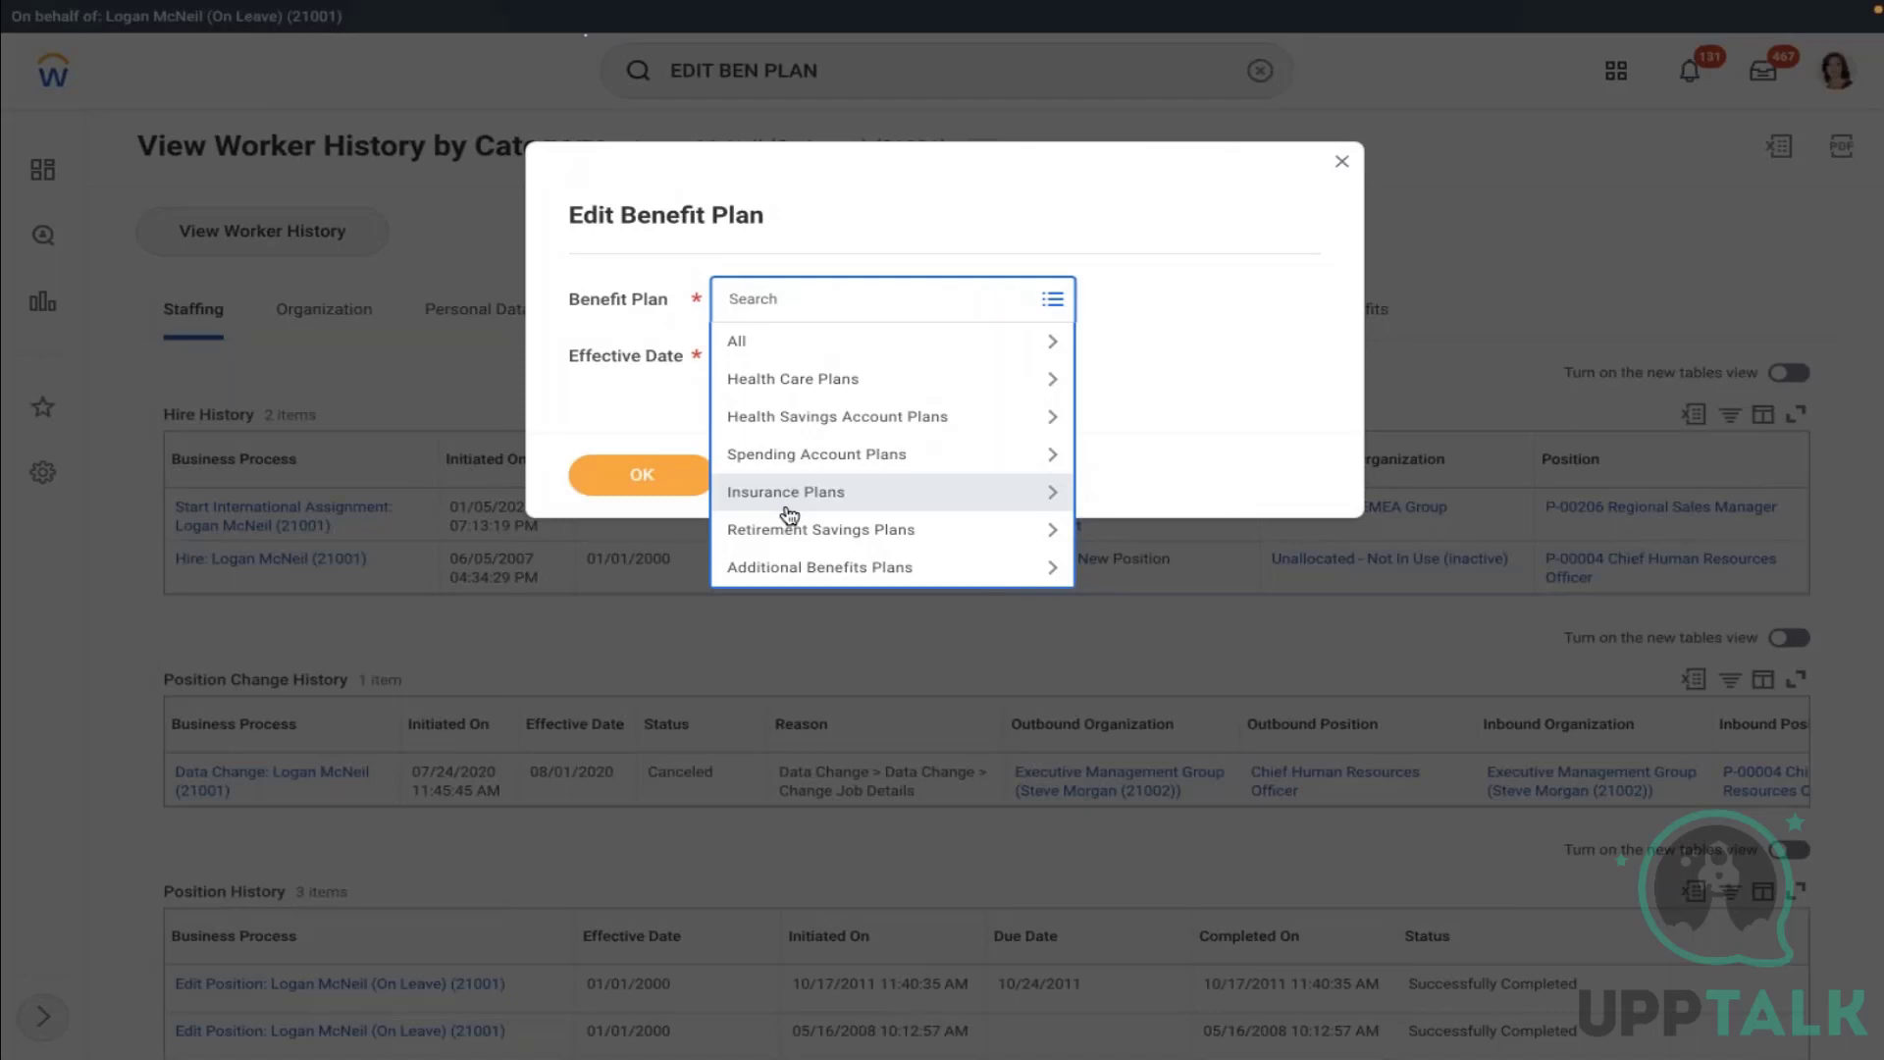
left_click(845, 453)
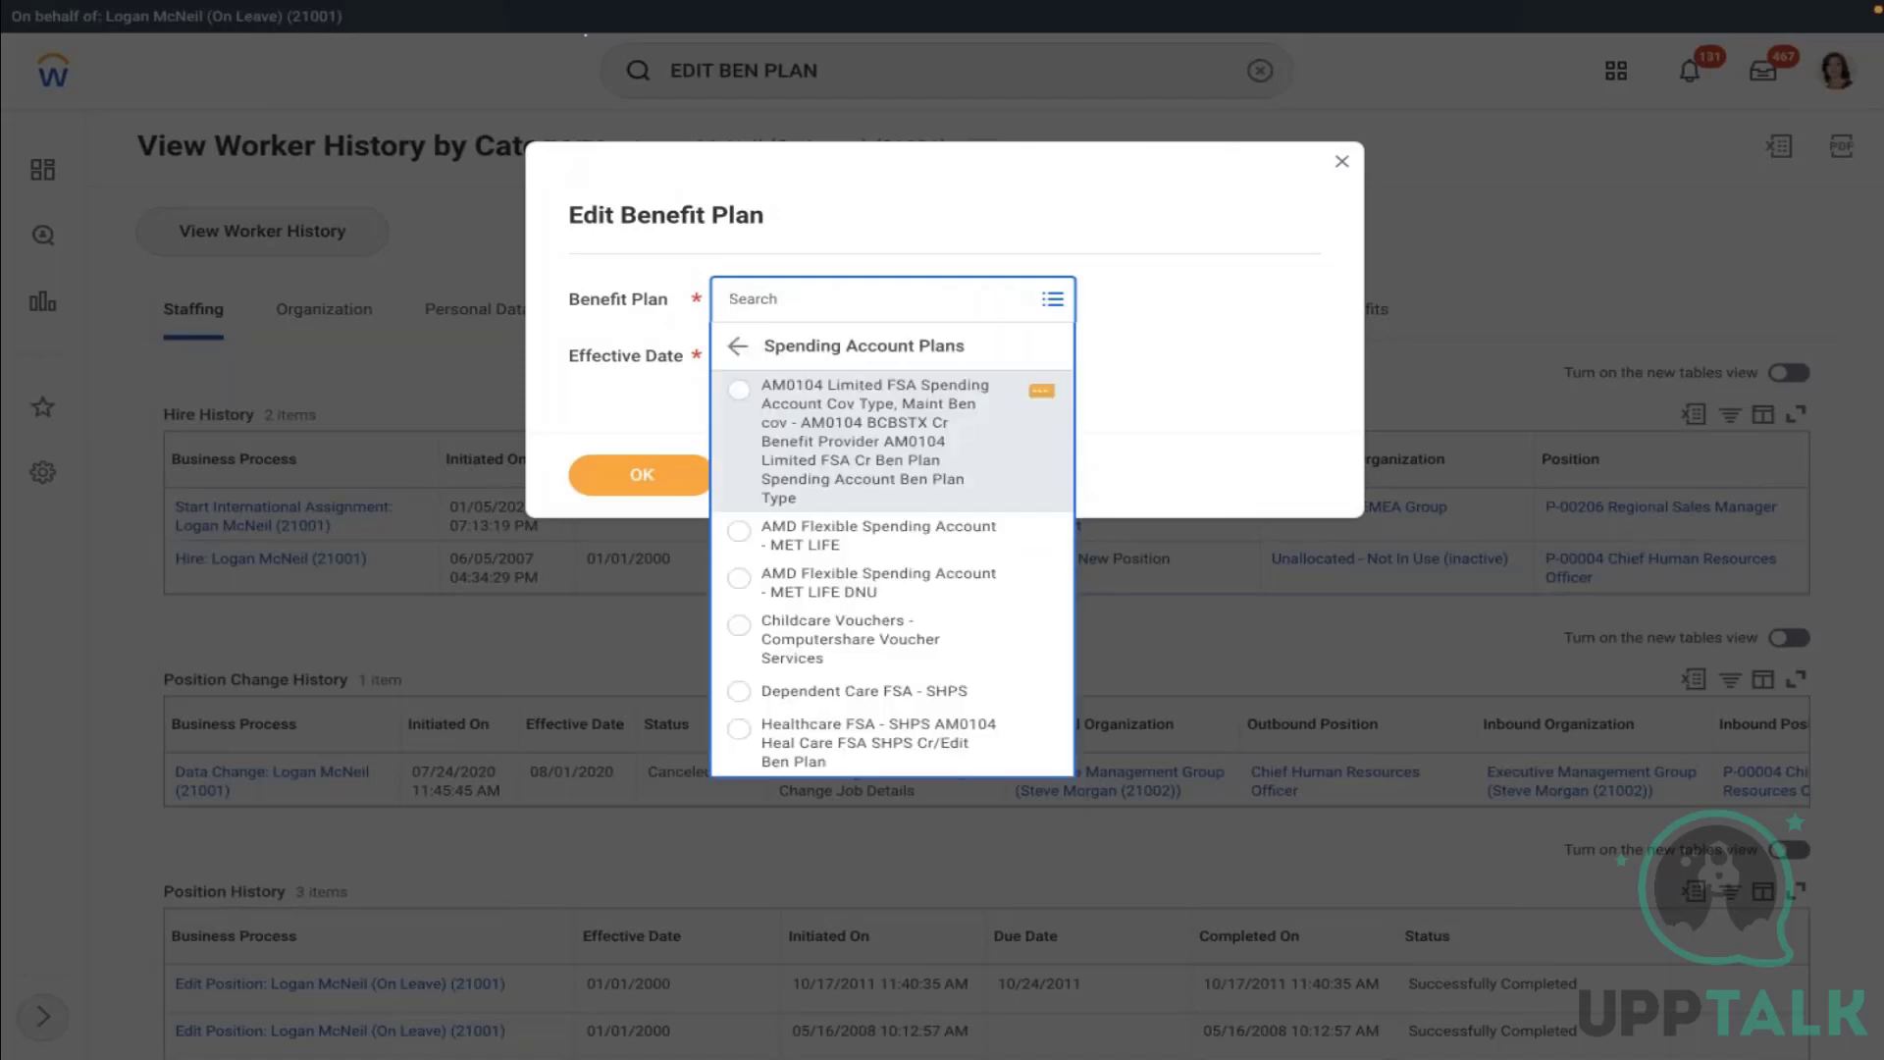
left_click(815, 550)
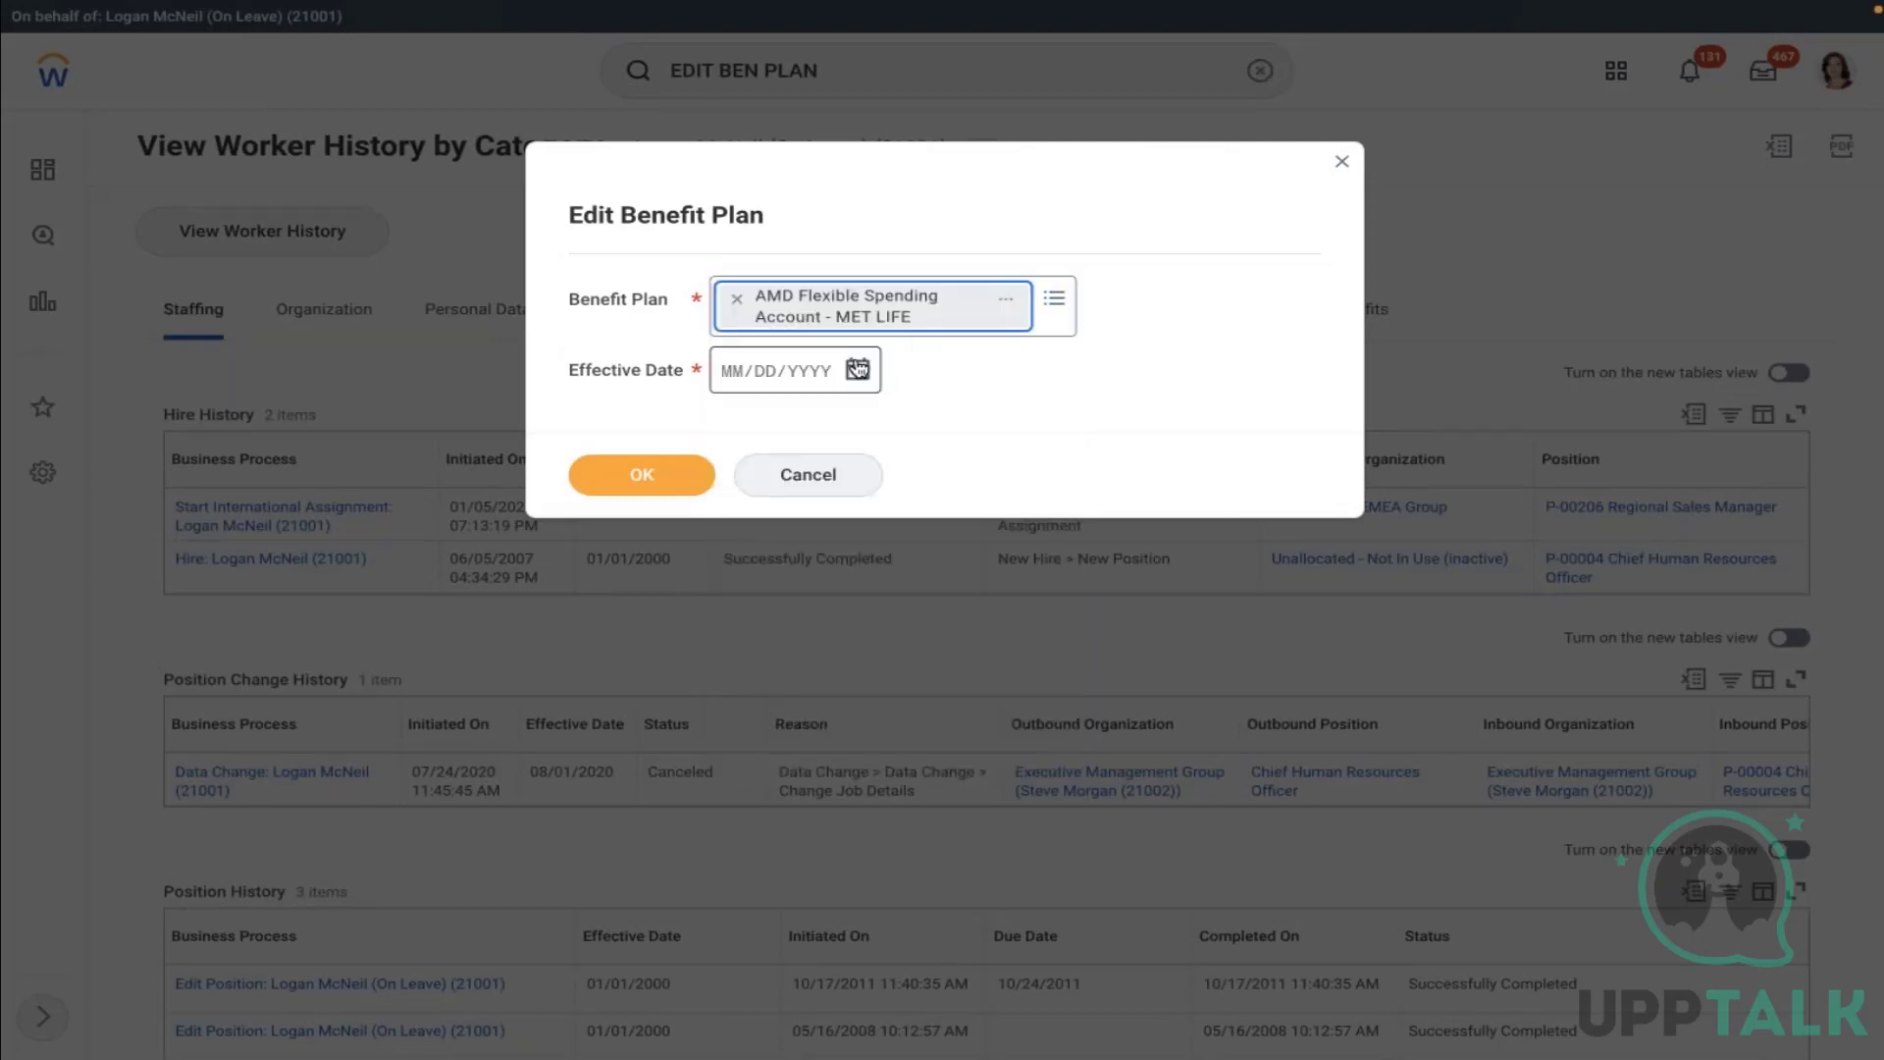
left_click(857, 370)
left_click(905, 369)
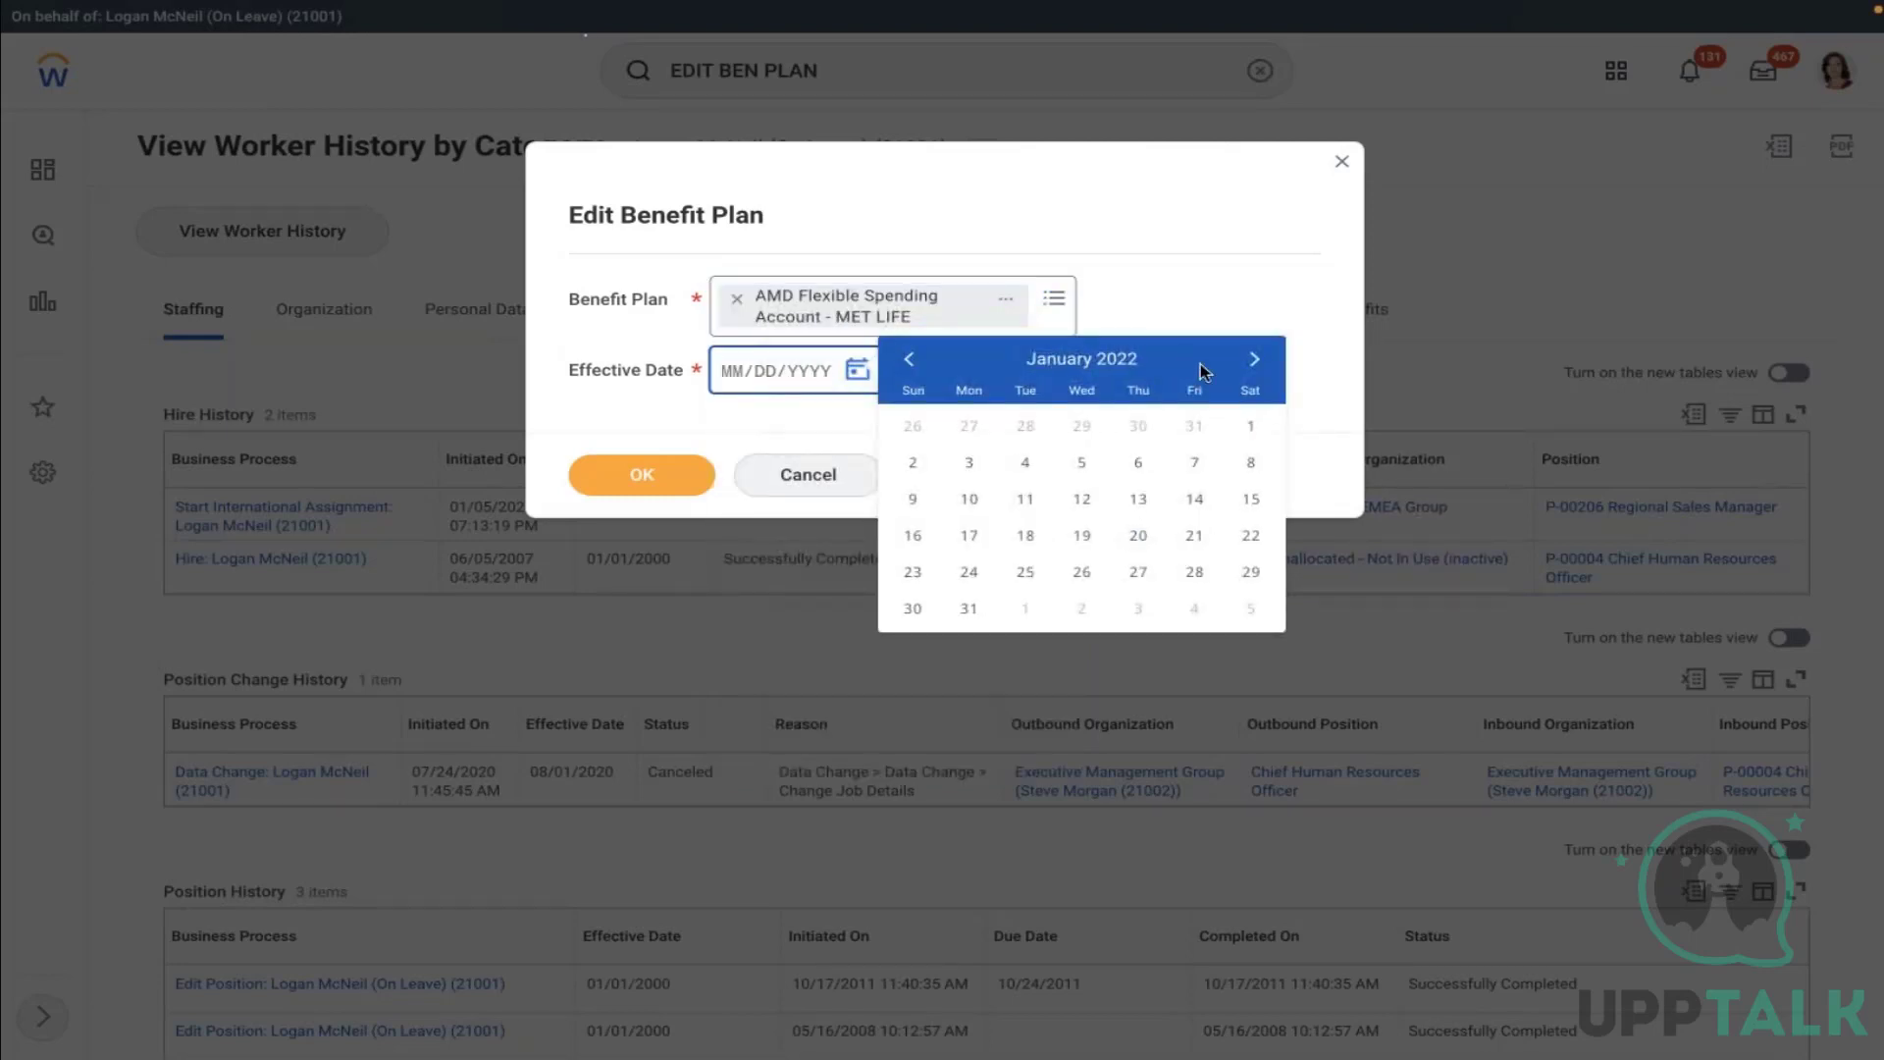
left_click(1248, 427)
left_click(633, 475)
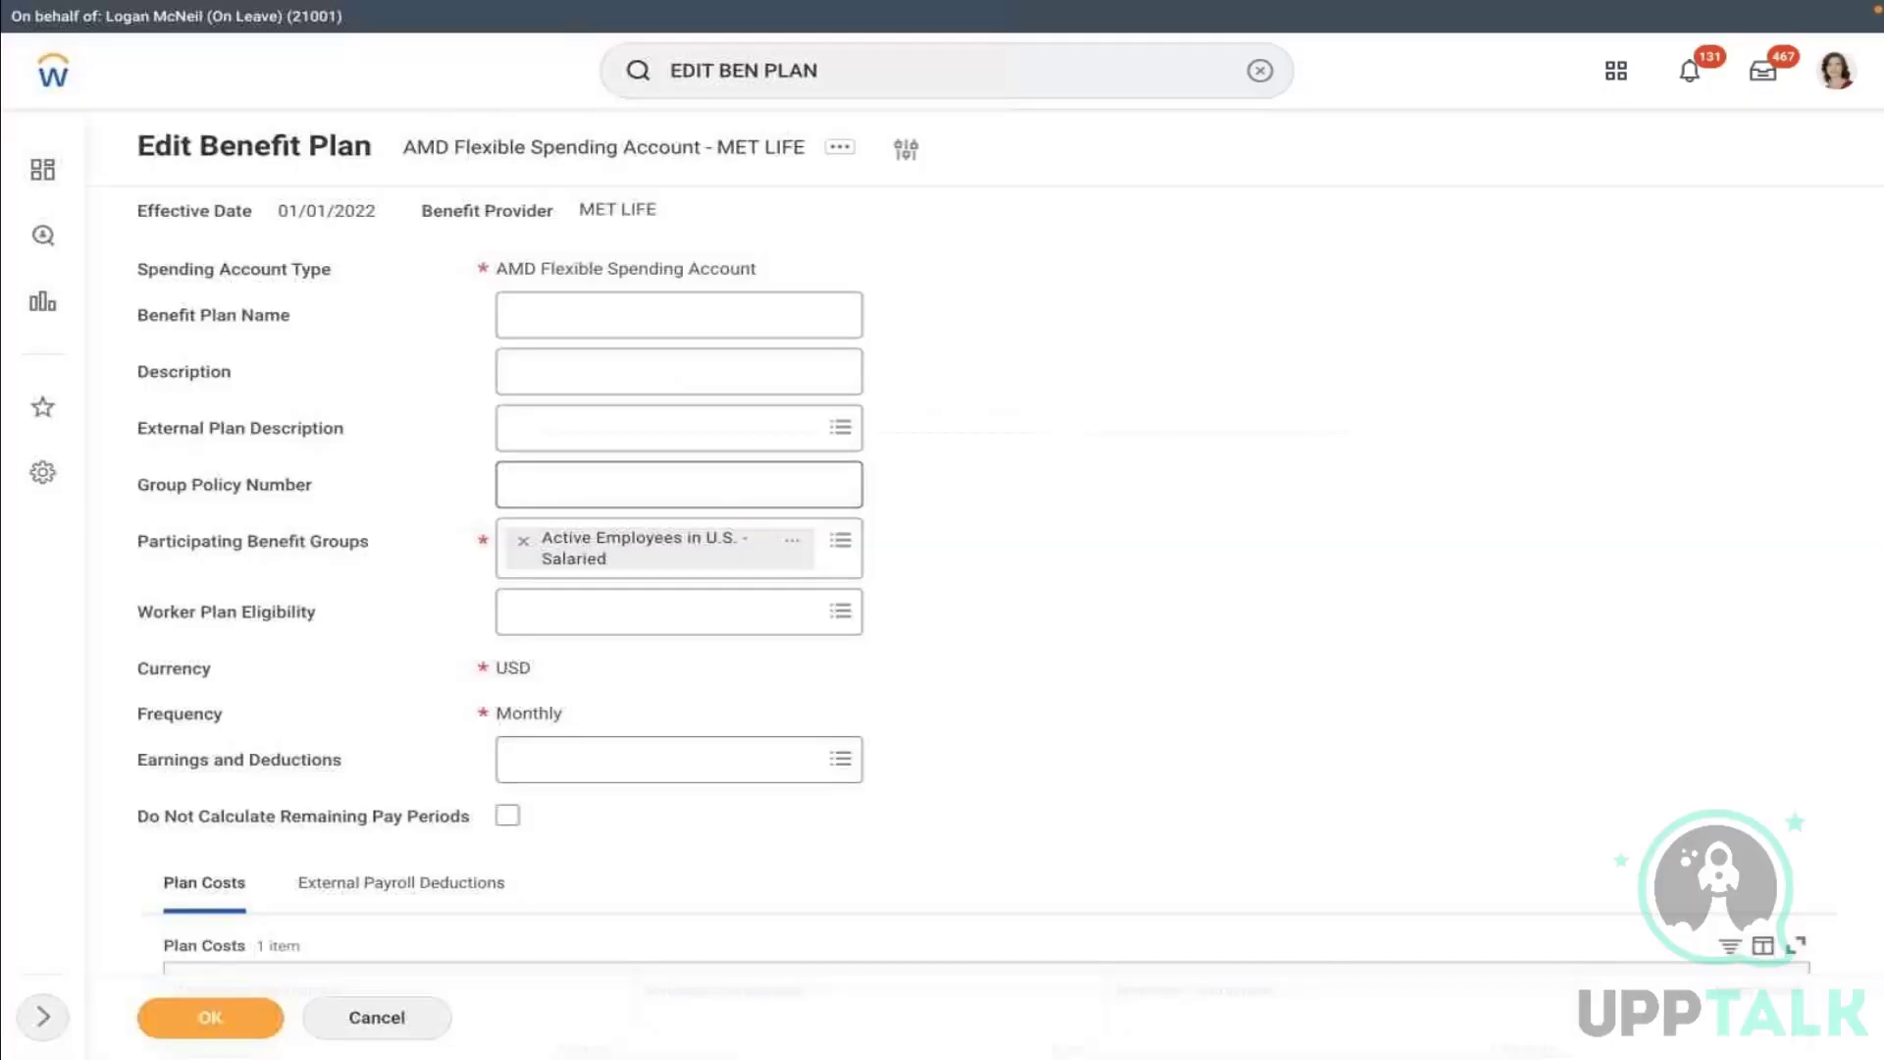
Set the Maximum Contribution in the plan costs to 125
scroll(433, 848, "down", 3)
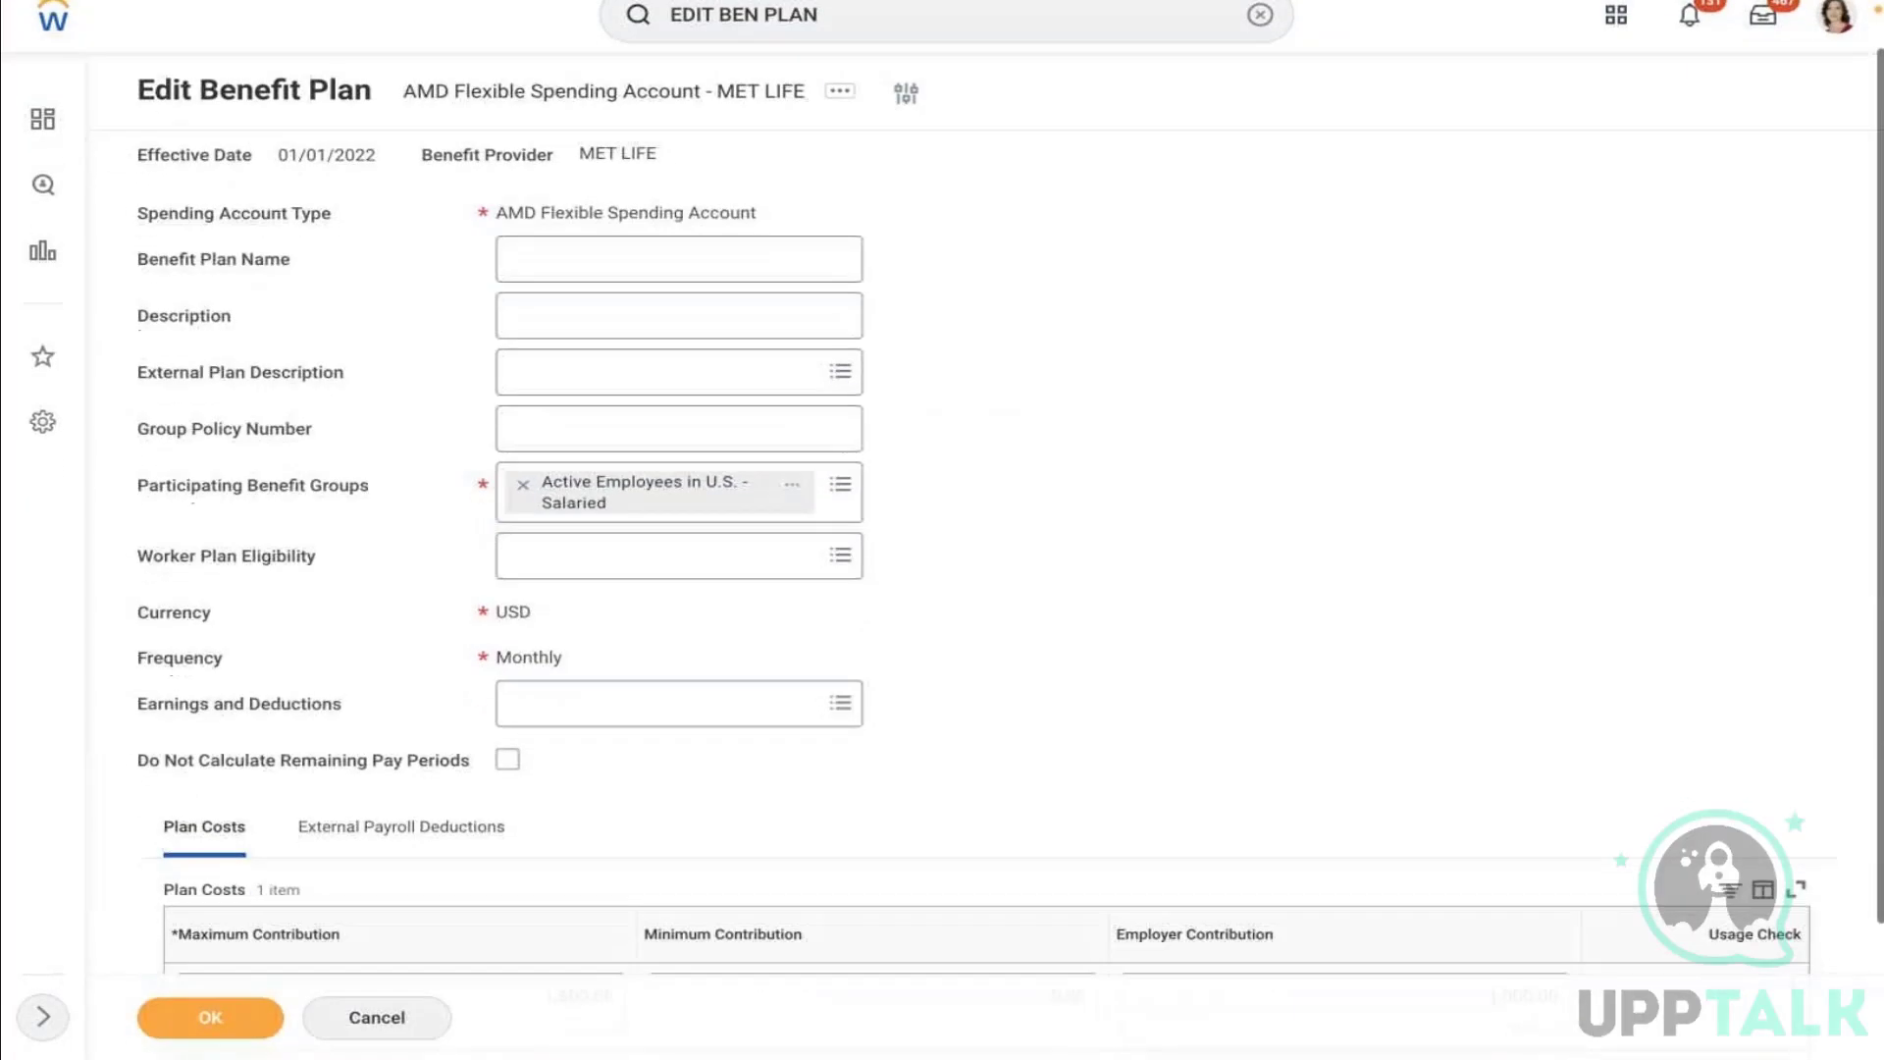
left_click(433, 849)
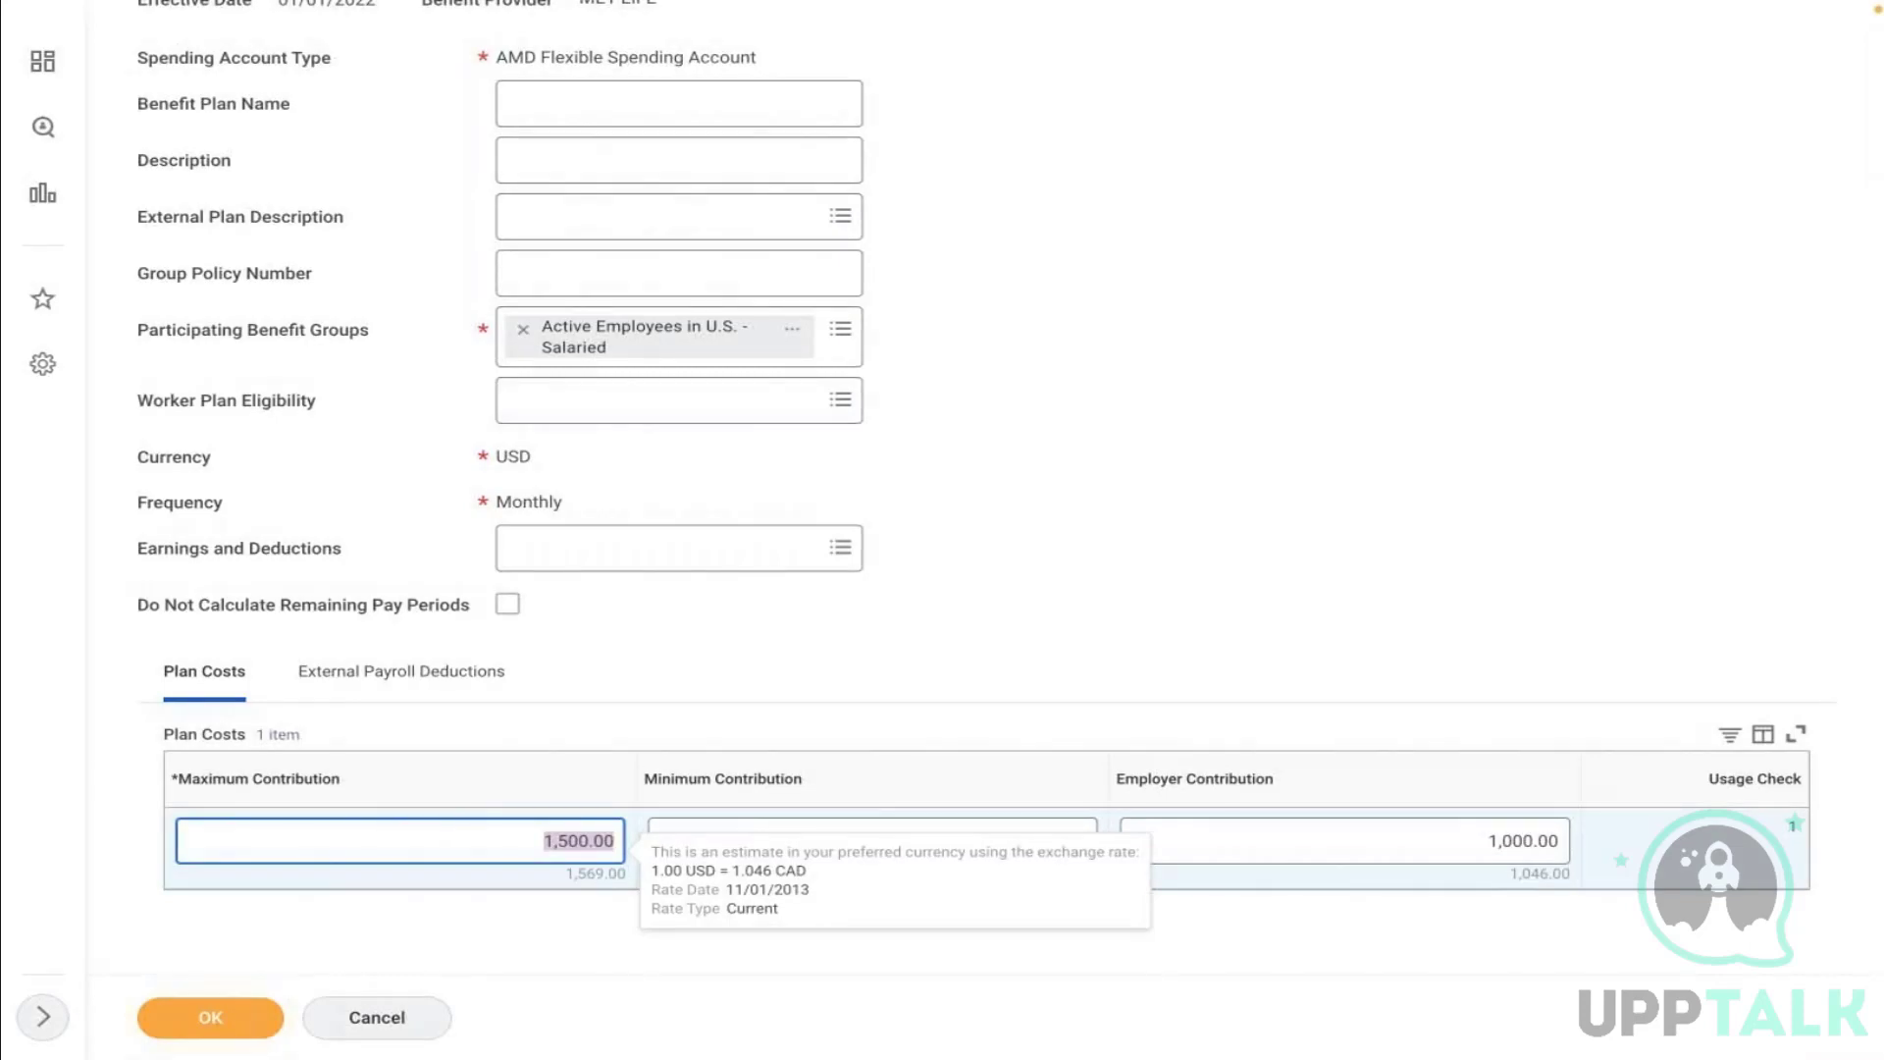
key("BackSpace")
type("125")
left_click(967, 585)
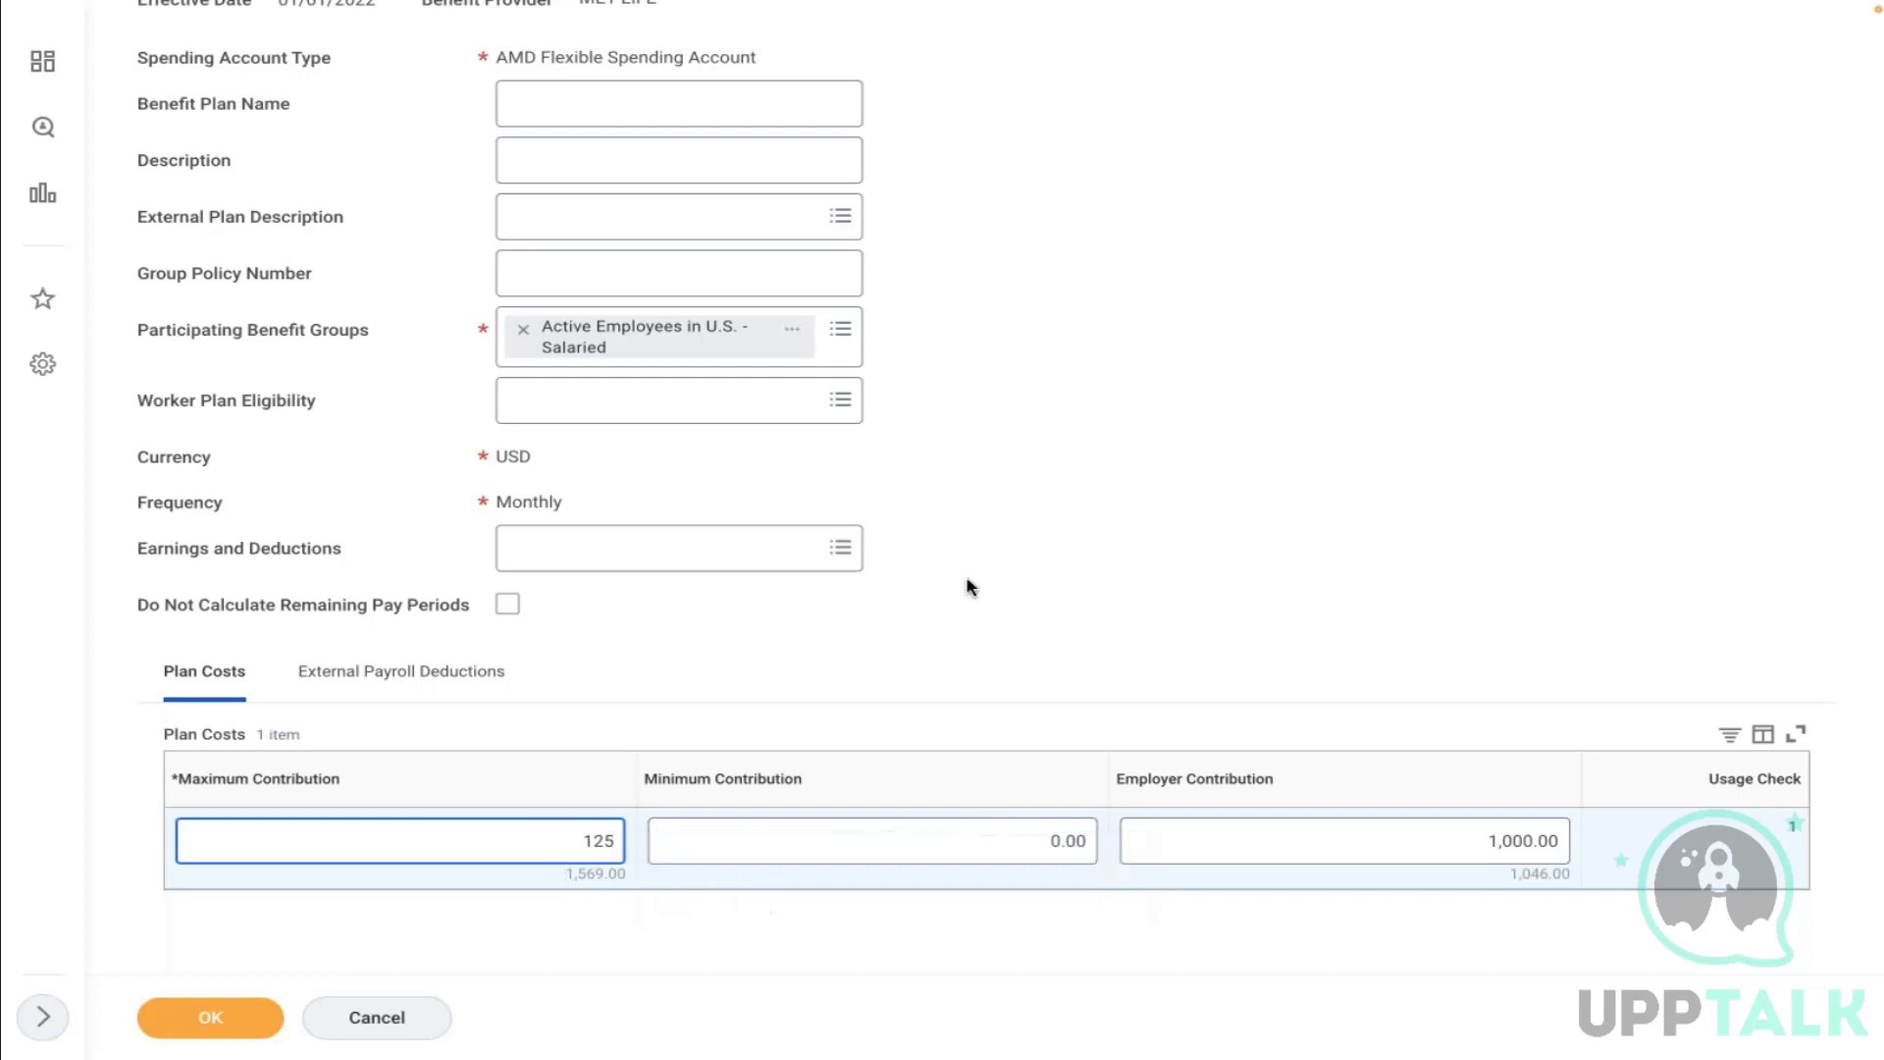
left_click(1171, 837)
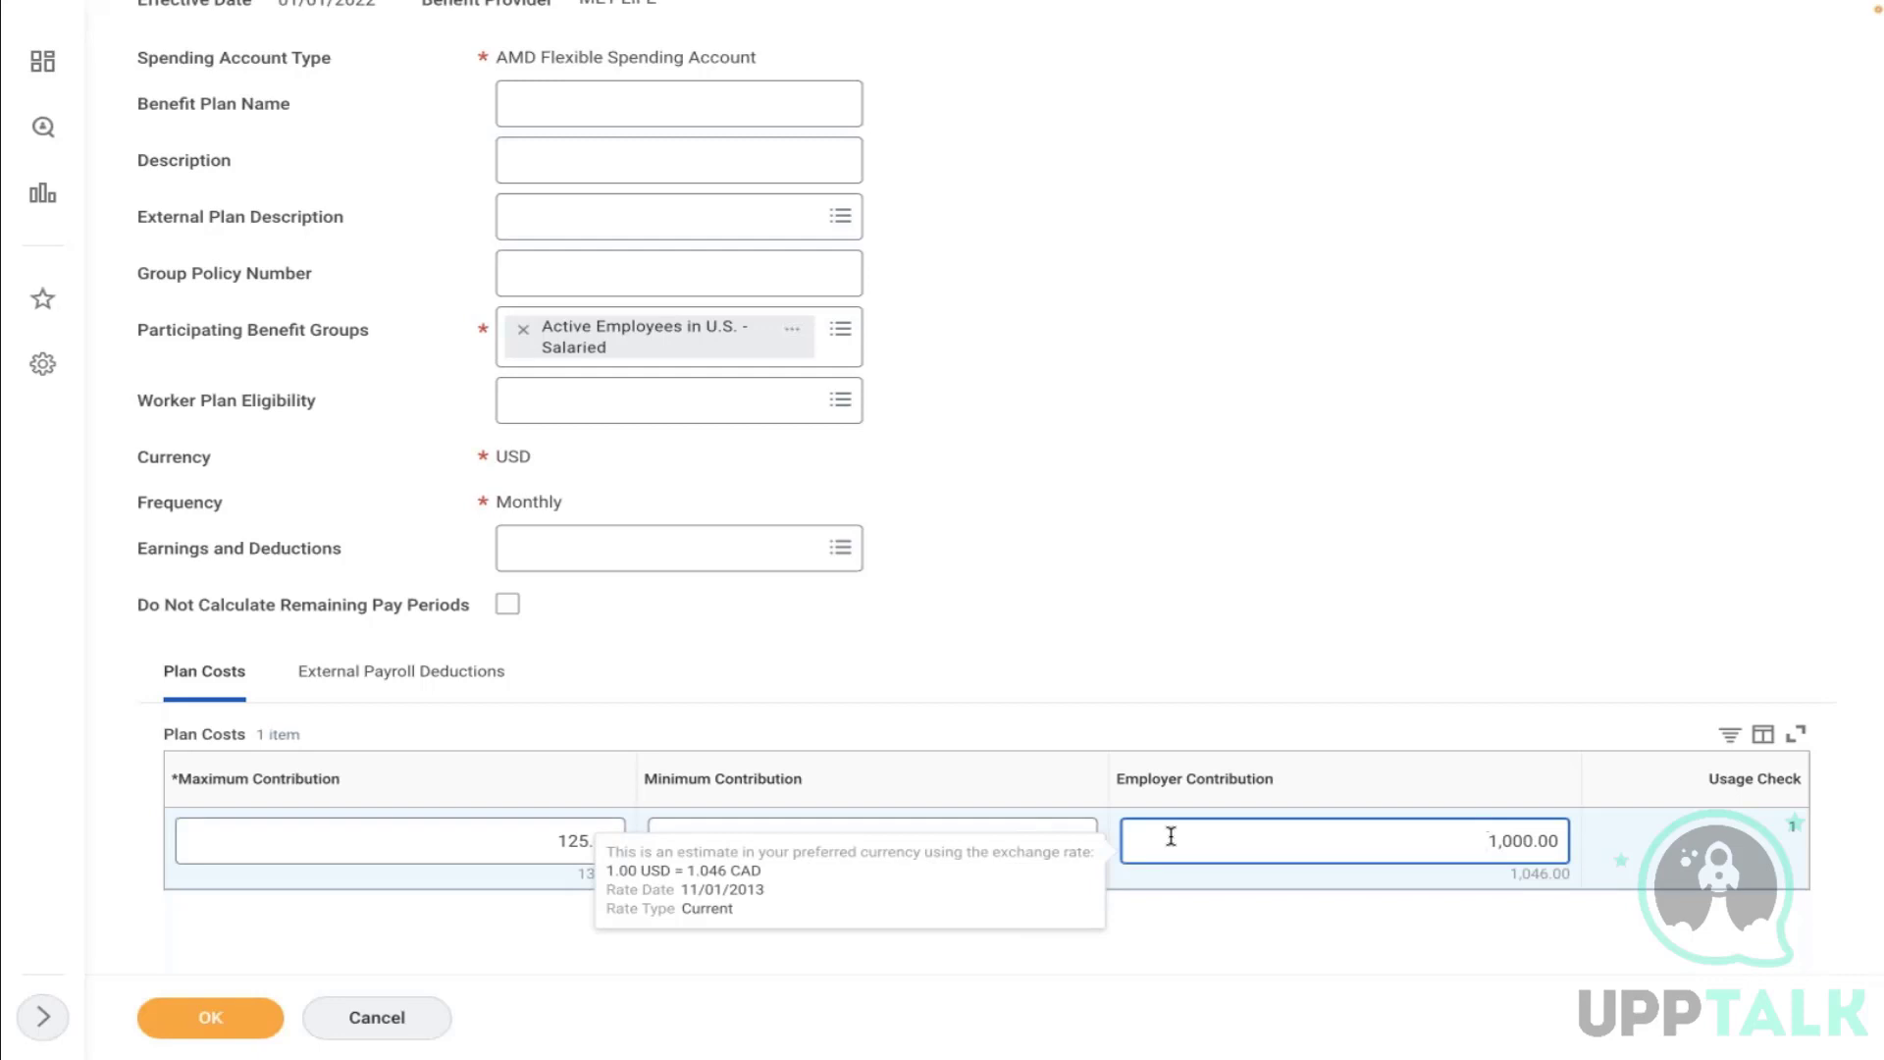
left_click(813, 714)
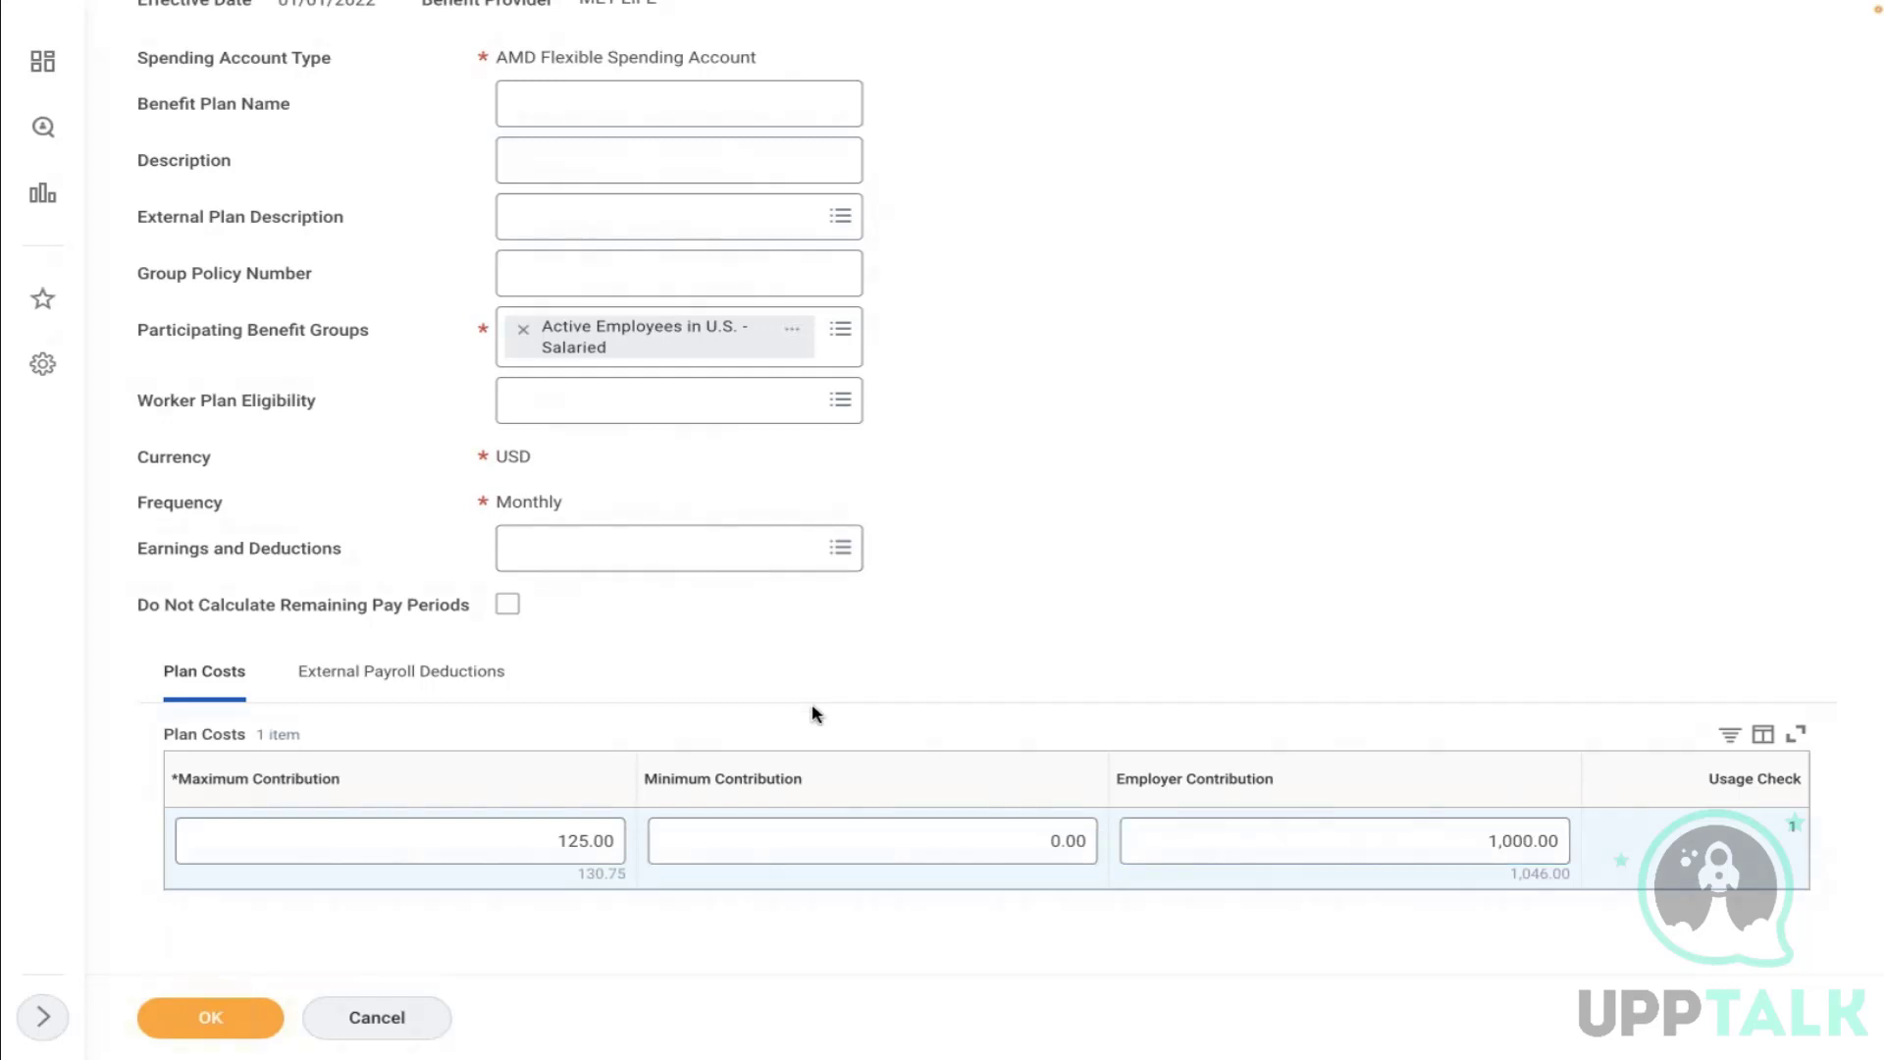
Set the Maximum Contribution in the plan costs to 208.33
left_click(618, 841)
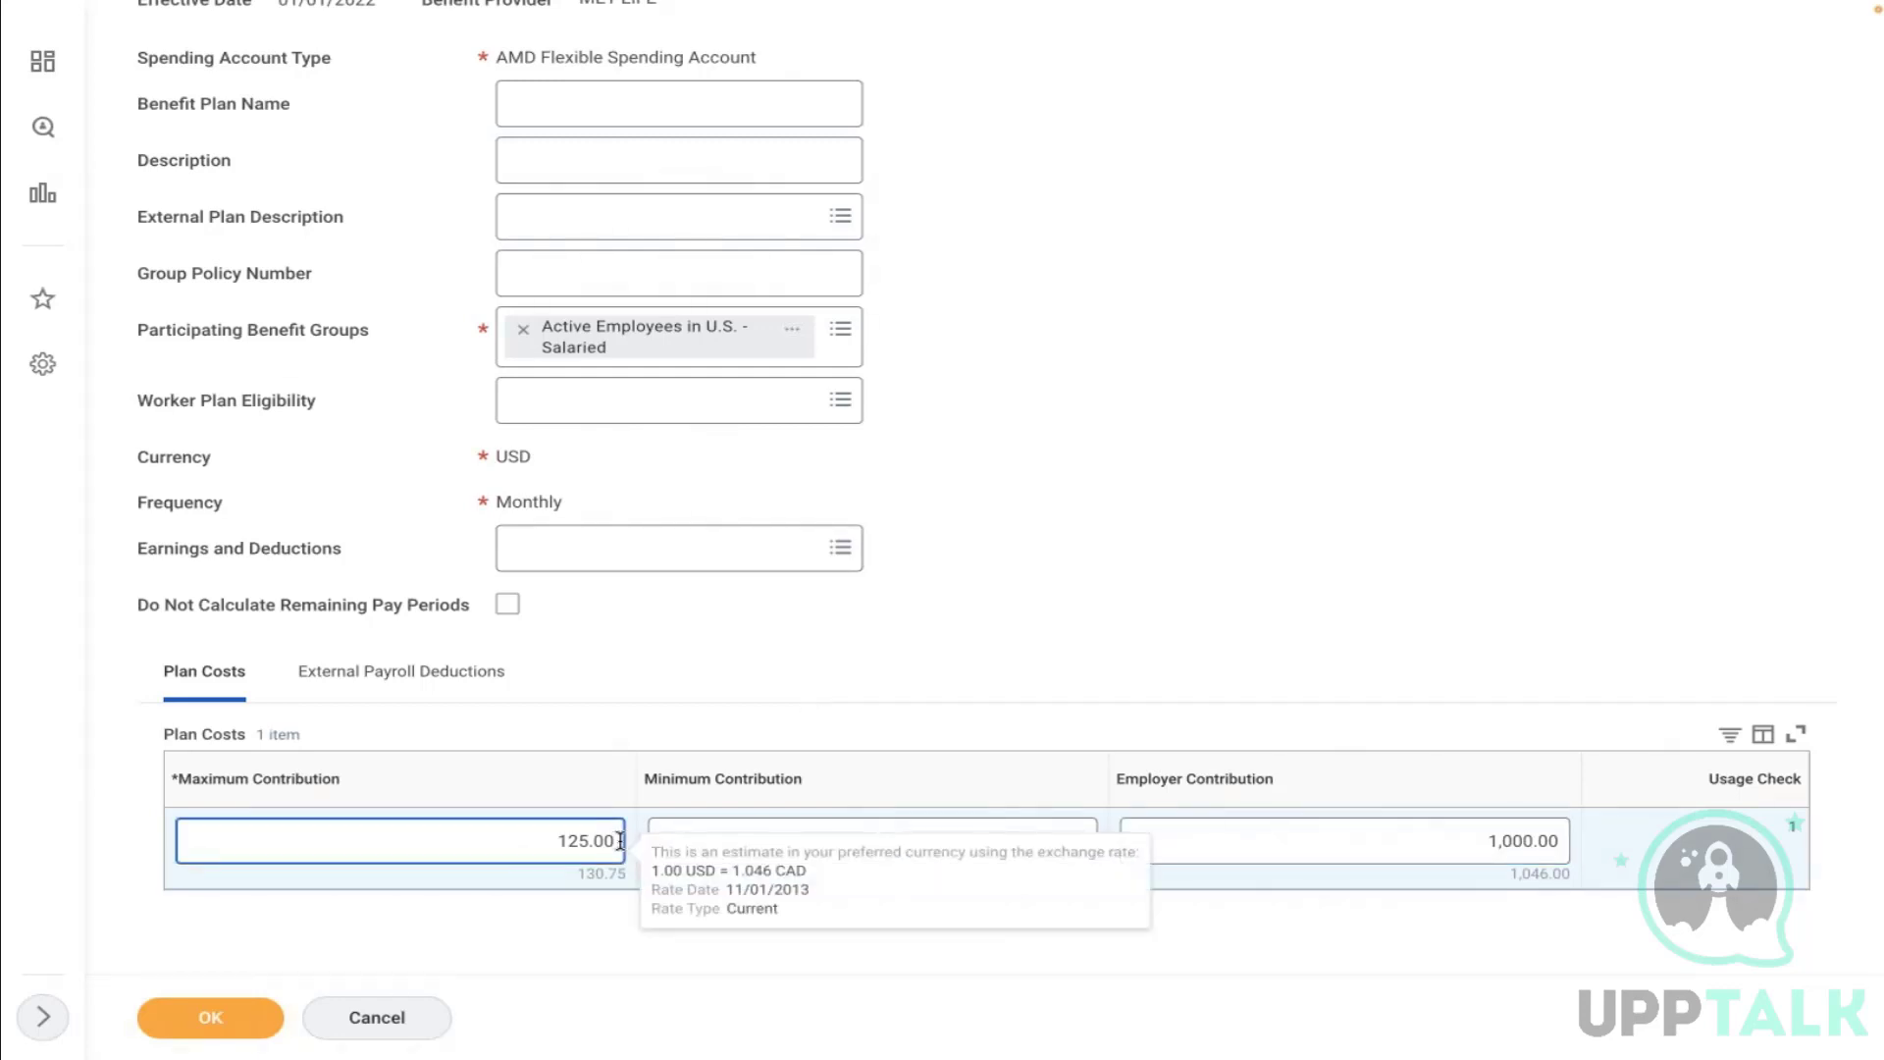
key("BackSpace")
key("BackSpace")
key("BackSpace")
key("BackSpace")
key("BackSpace")
key("BackSpace")
type("283")
key("BackSpace")
type("3")
key("BackSpace")
key("BackSpace")
type("20")
key("BackSpace")
key("BackSpace")
type("08.33")
left_click(942, 601)
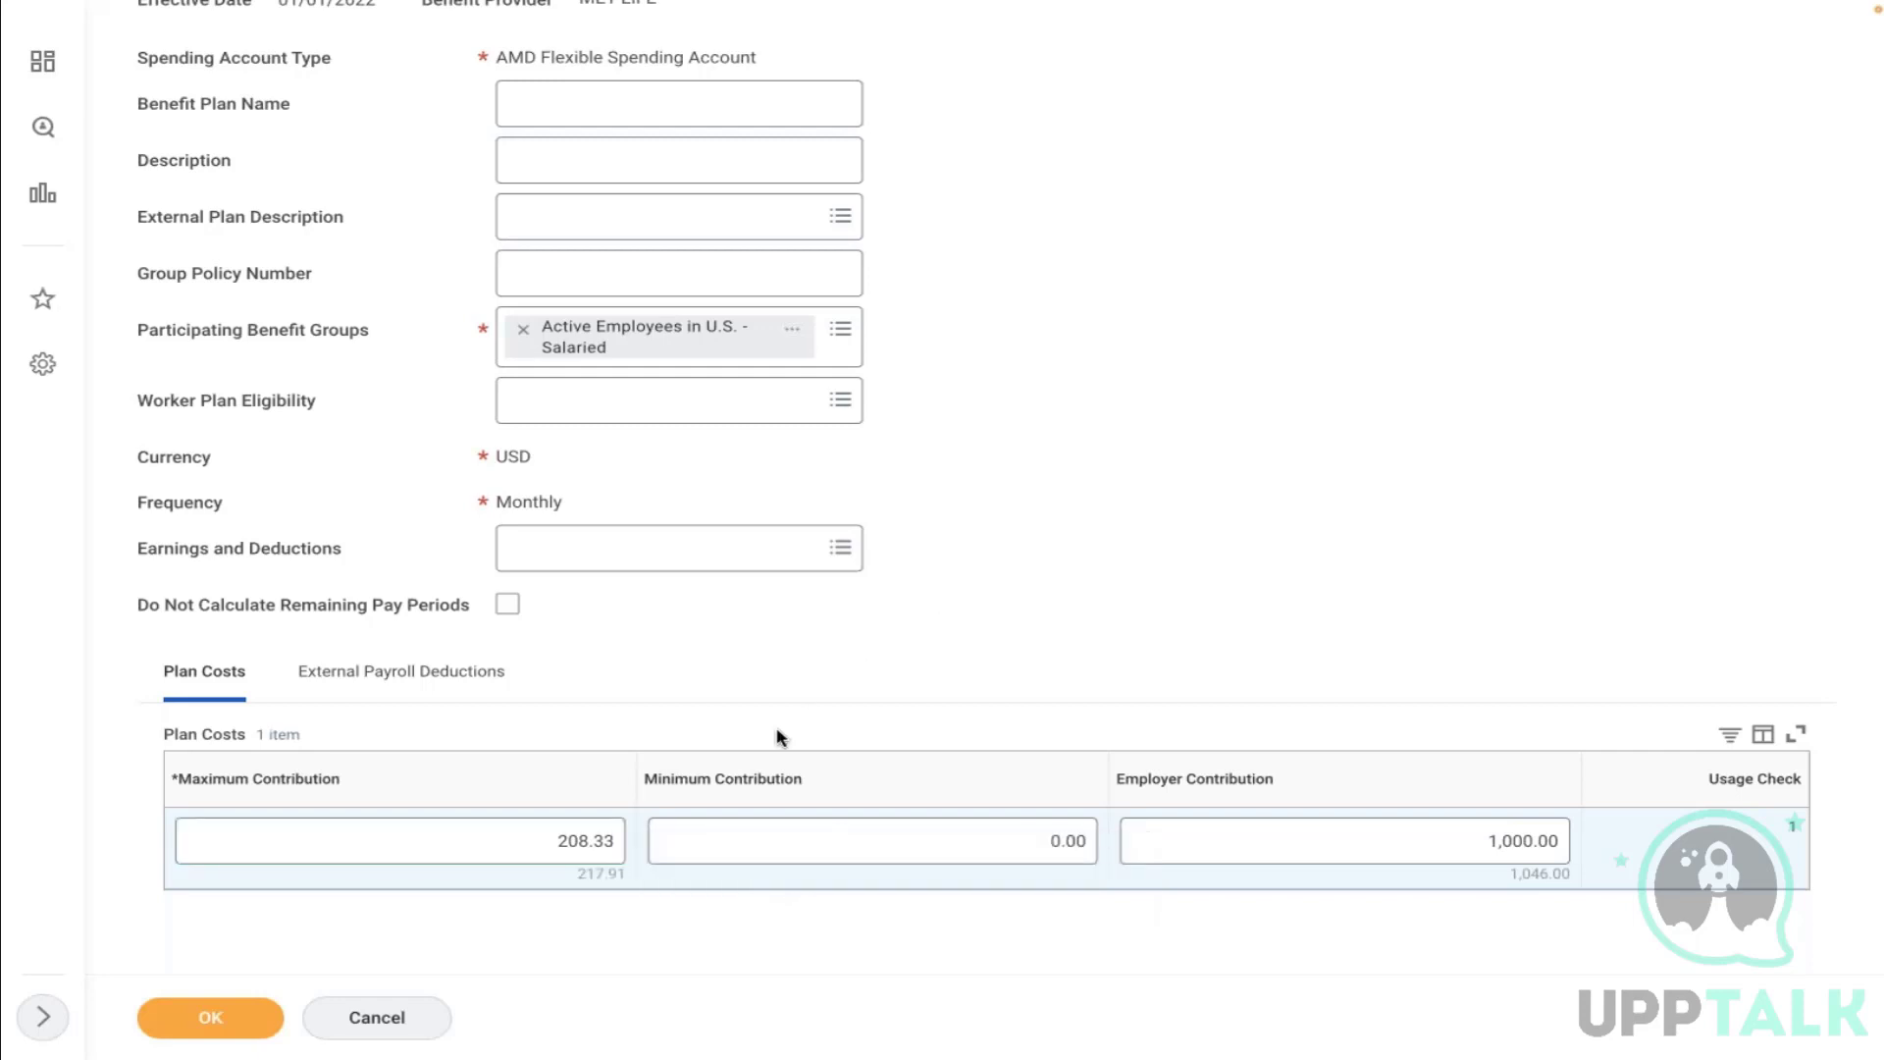
left_click(604, 841)
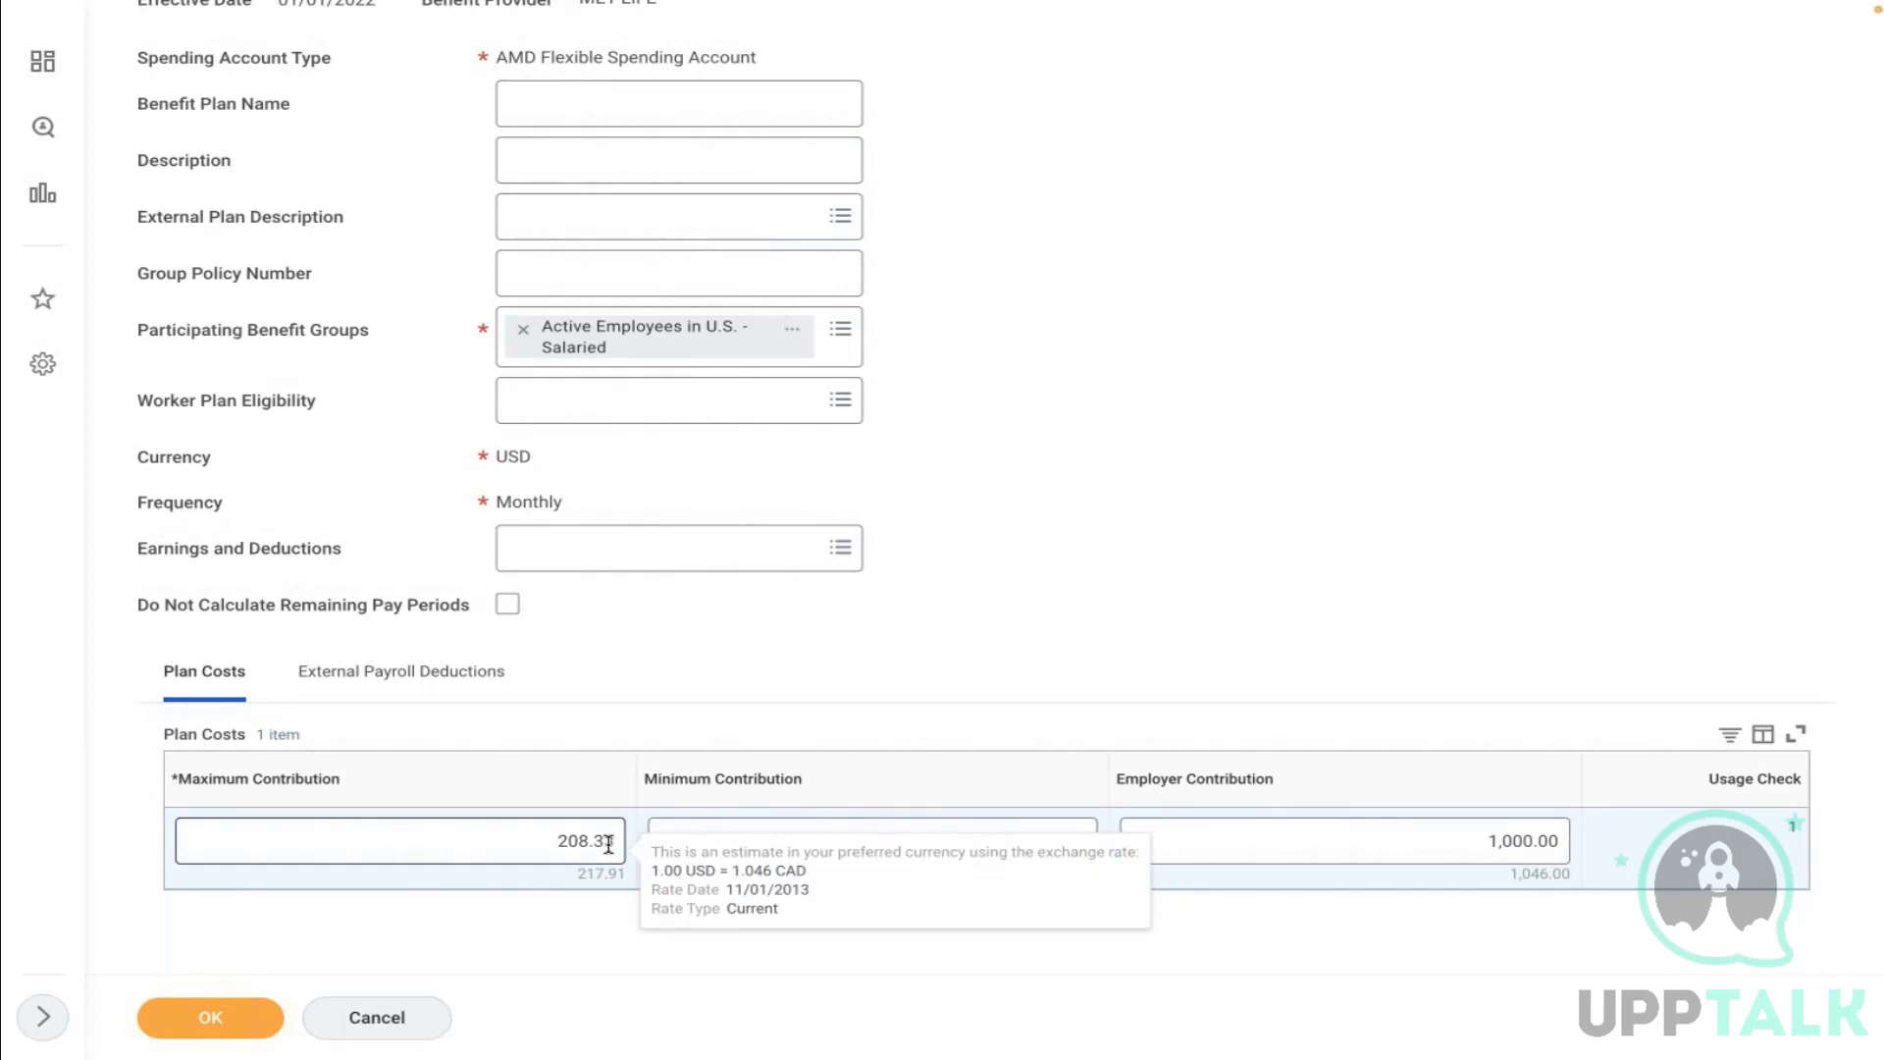
left_click(942, 626)
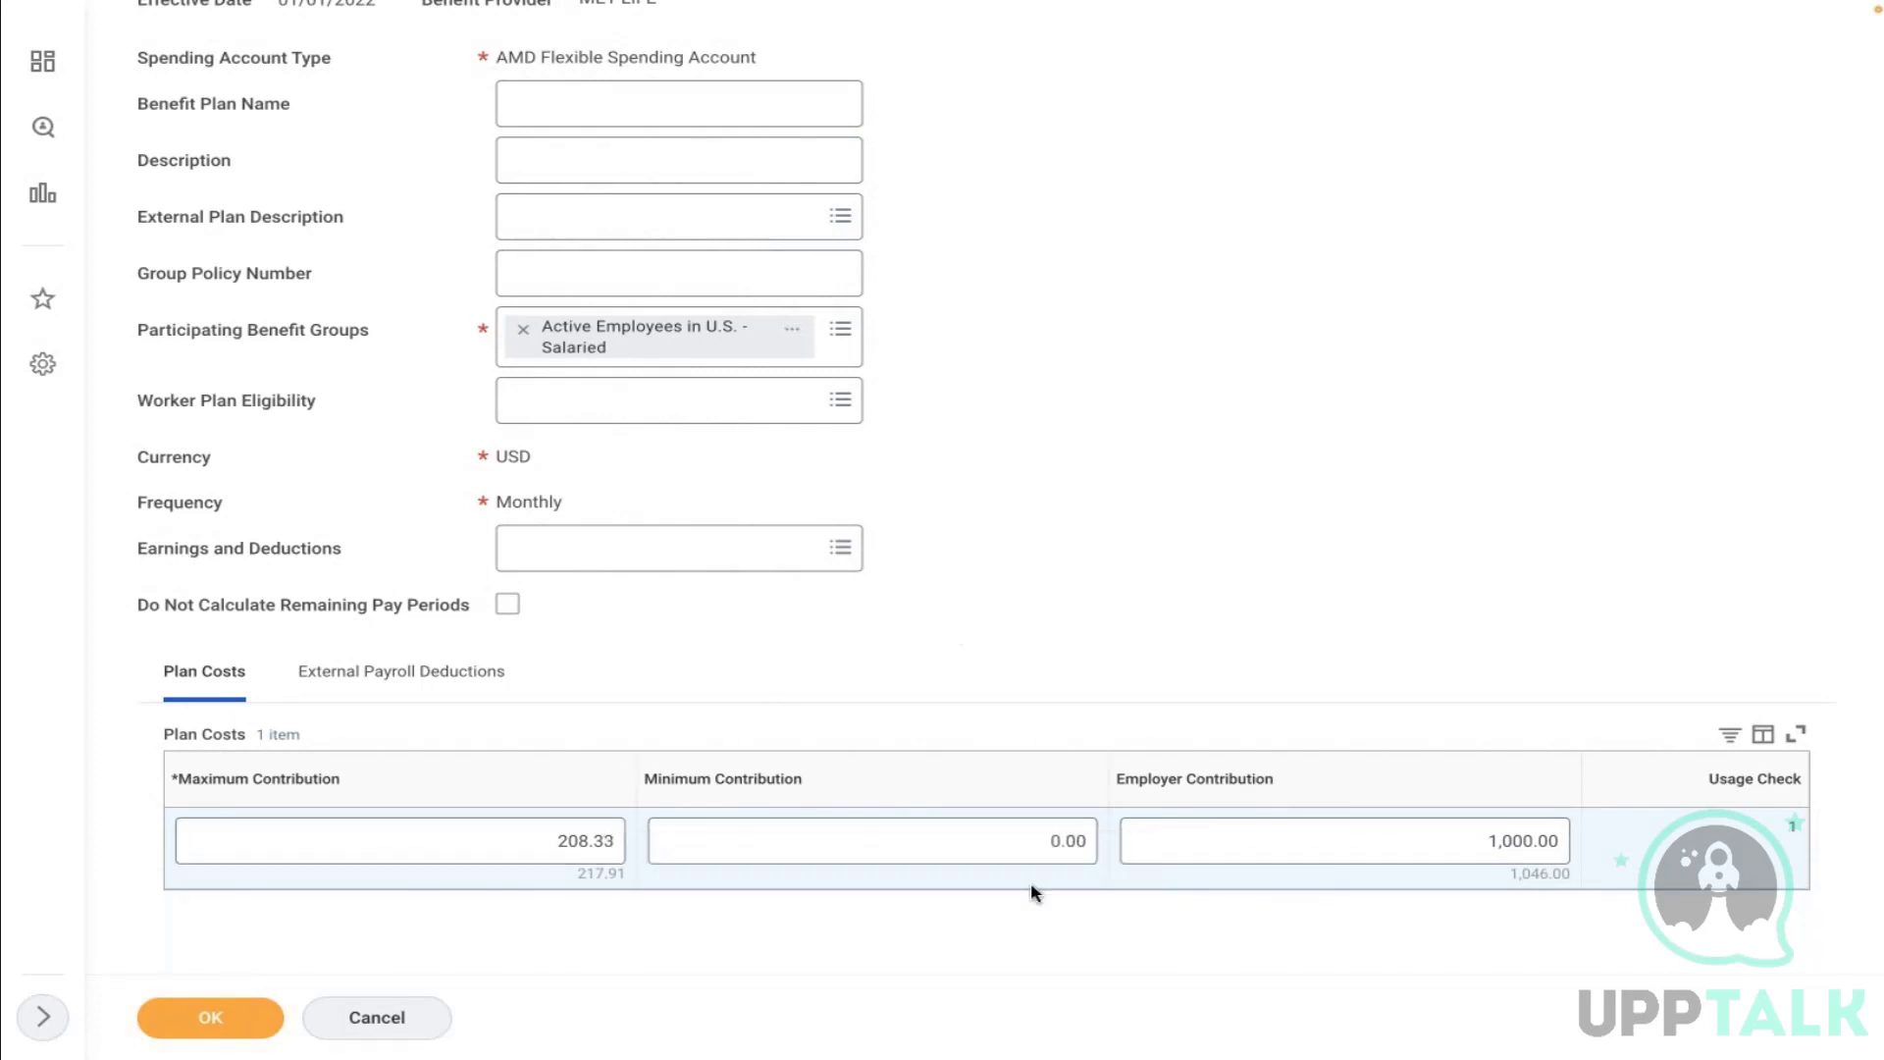
Set the Employer Contribution in the plan costs to 83.33 and save the benefit plan
left_click(1040, 854)
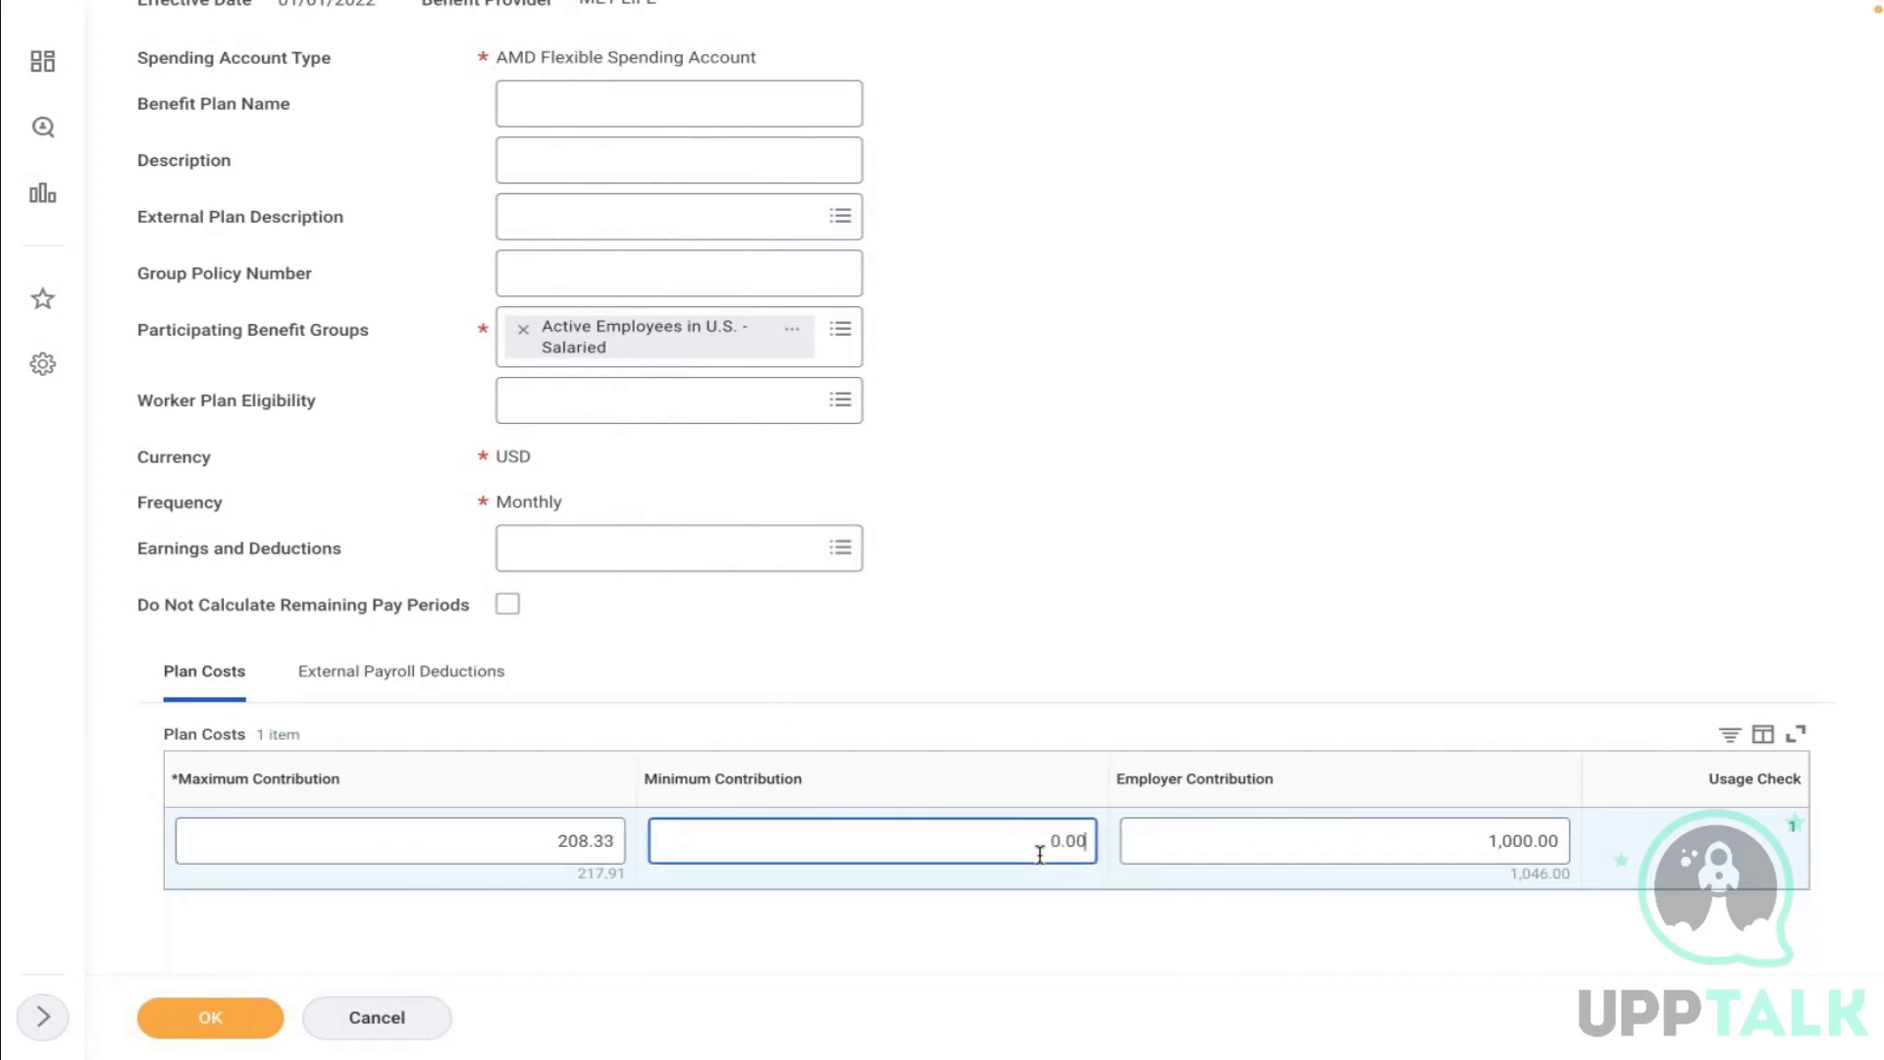
left_click(1540, 722)
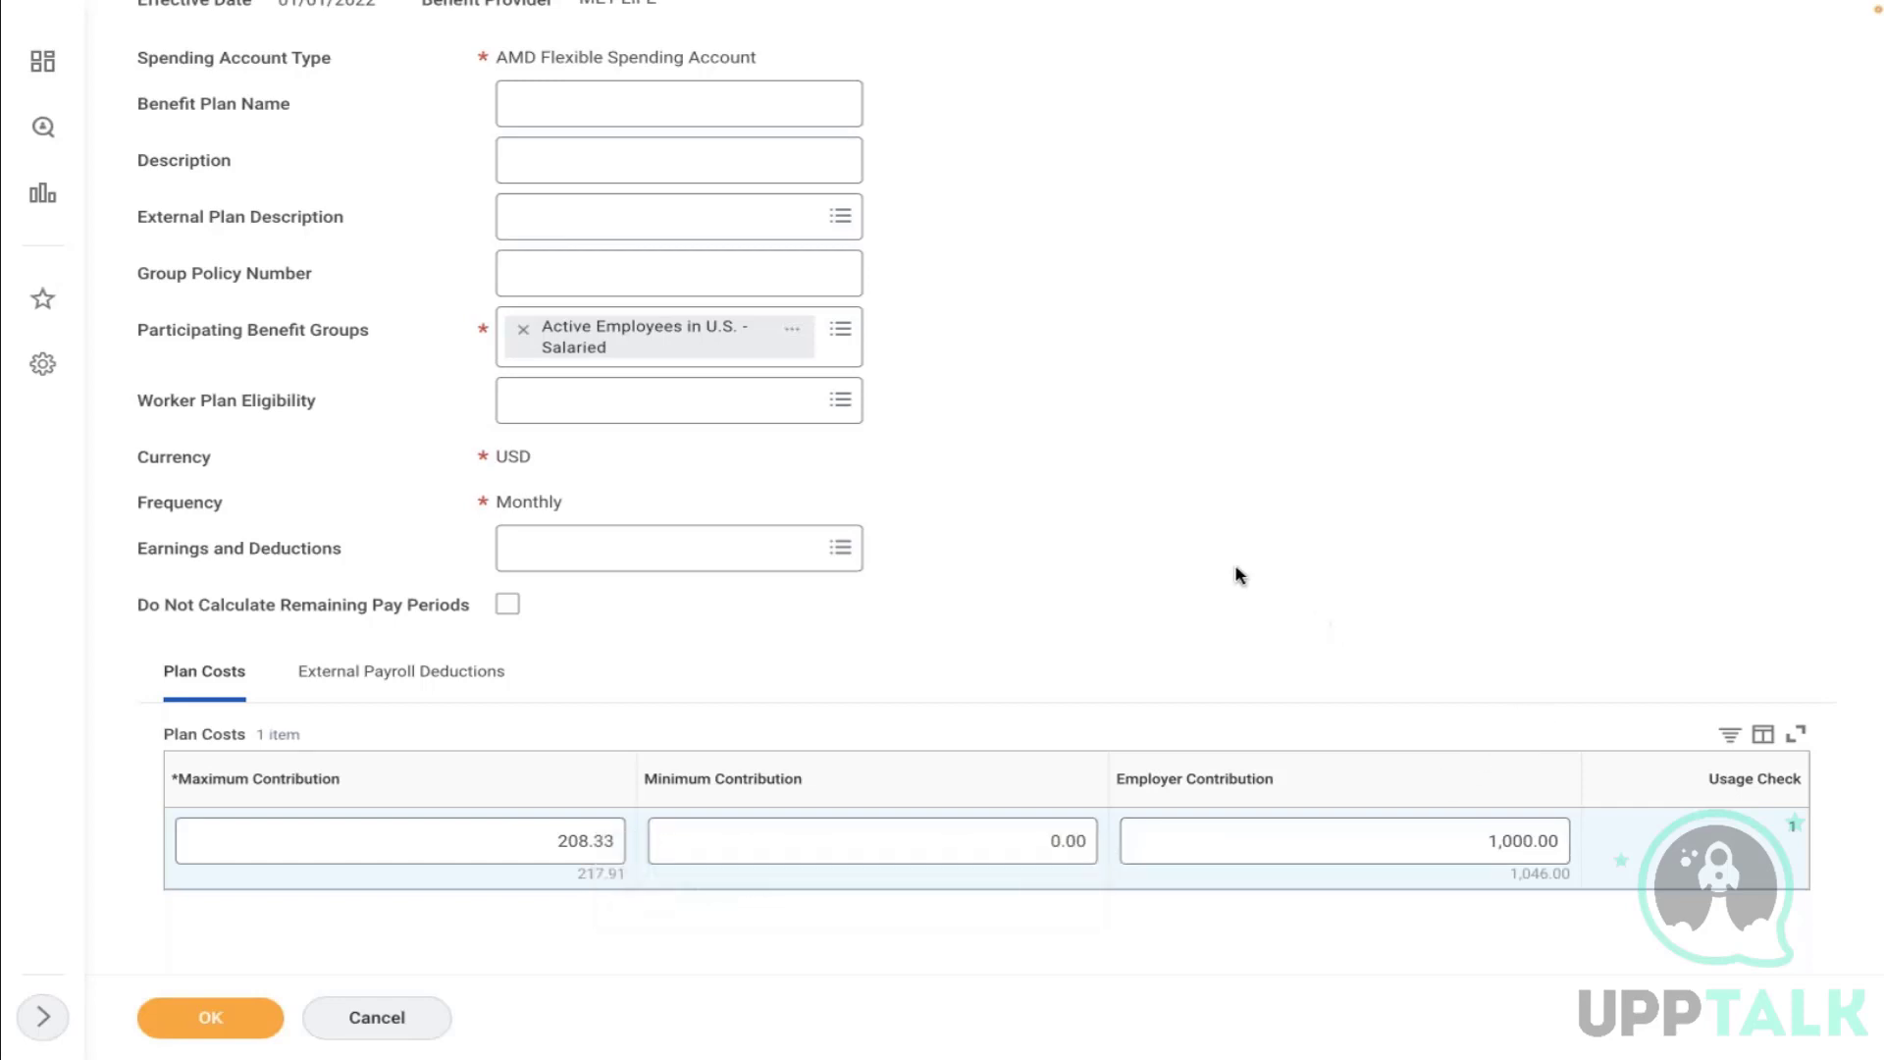
left_click(1484, 842)
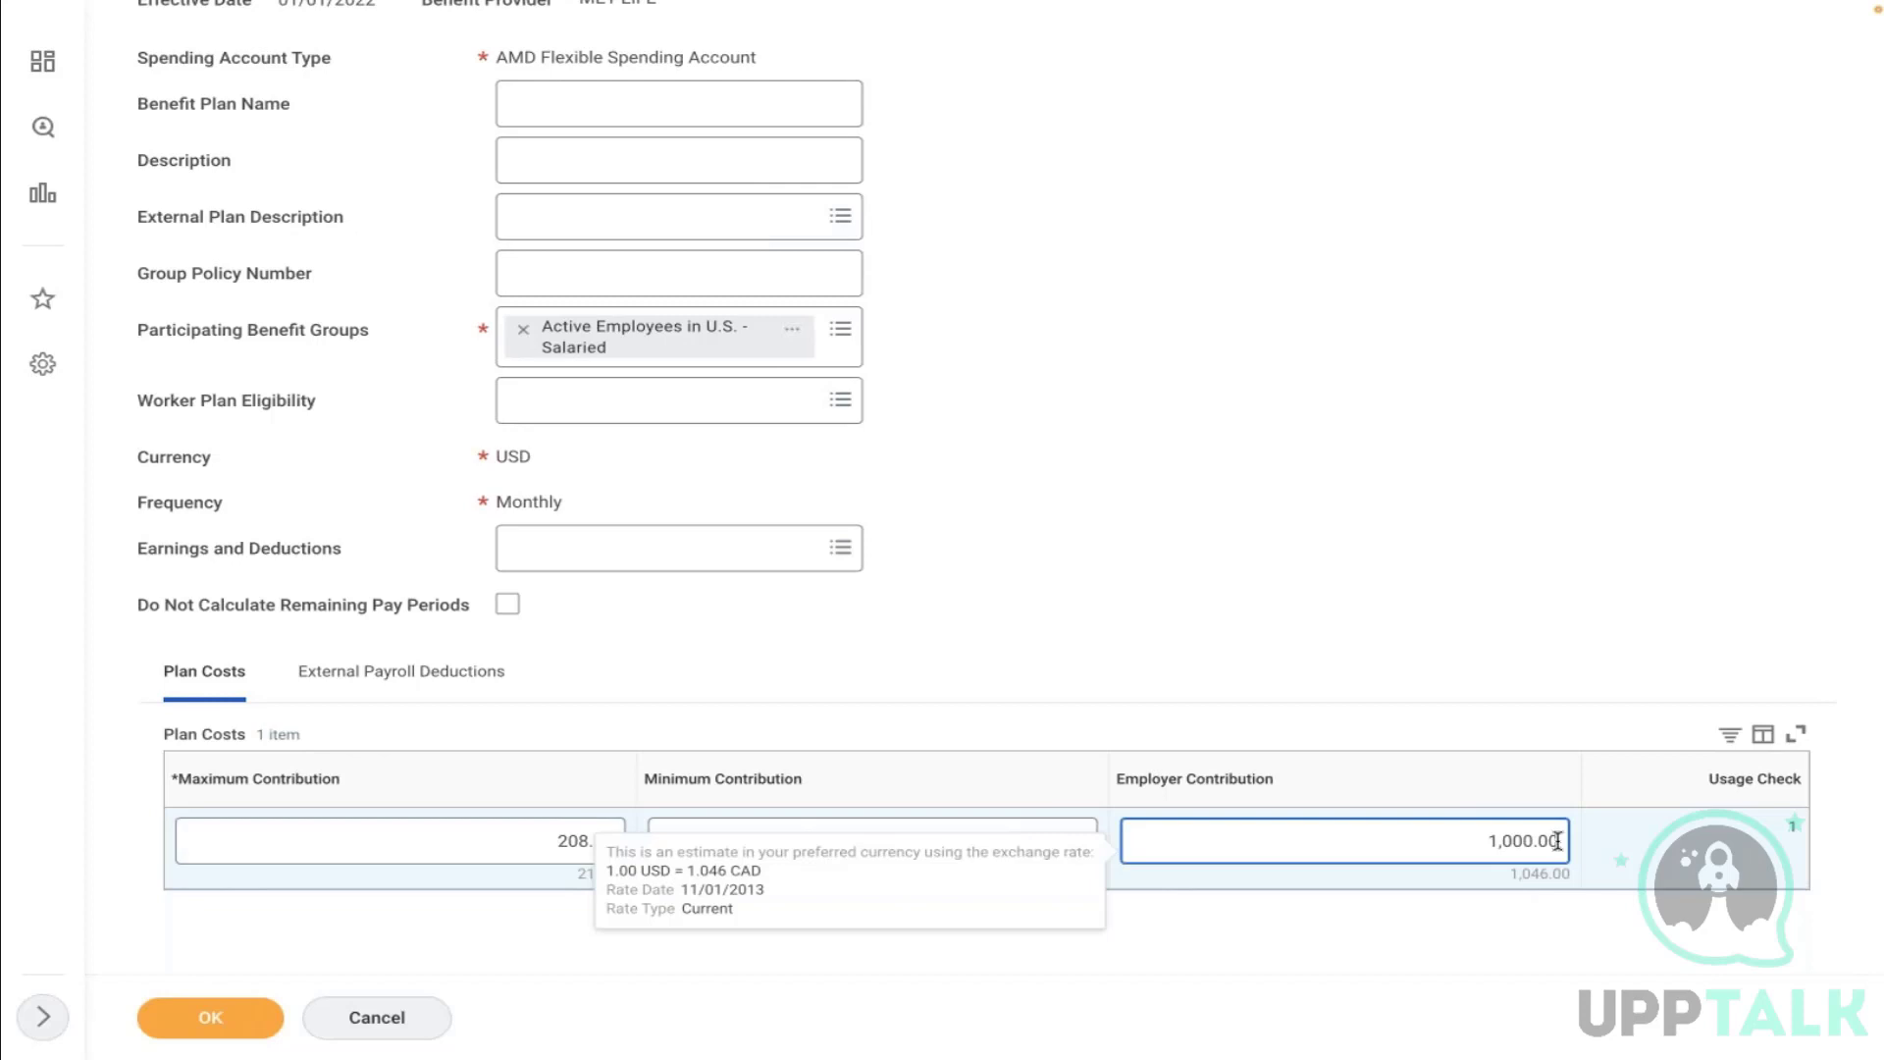
key("ctrl+a")
type("83.33")
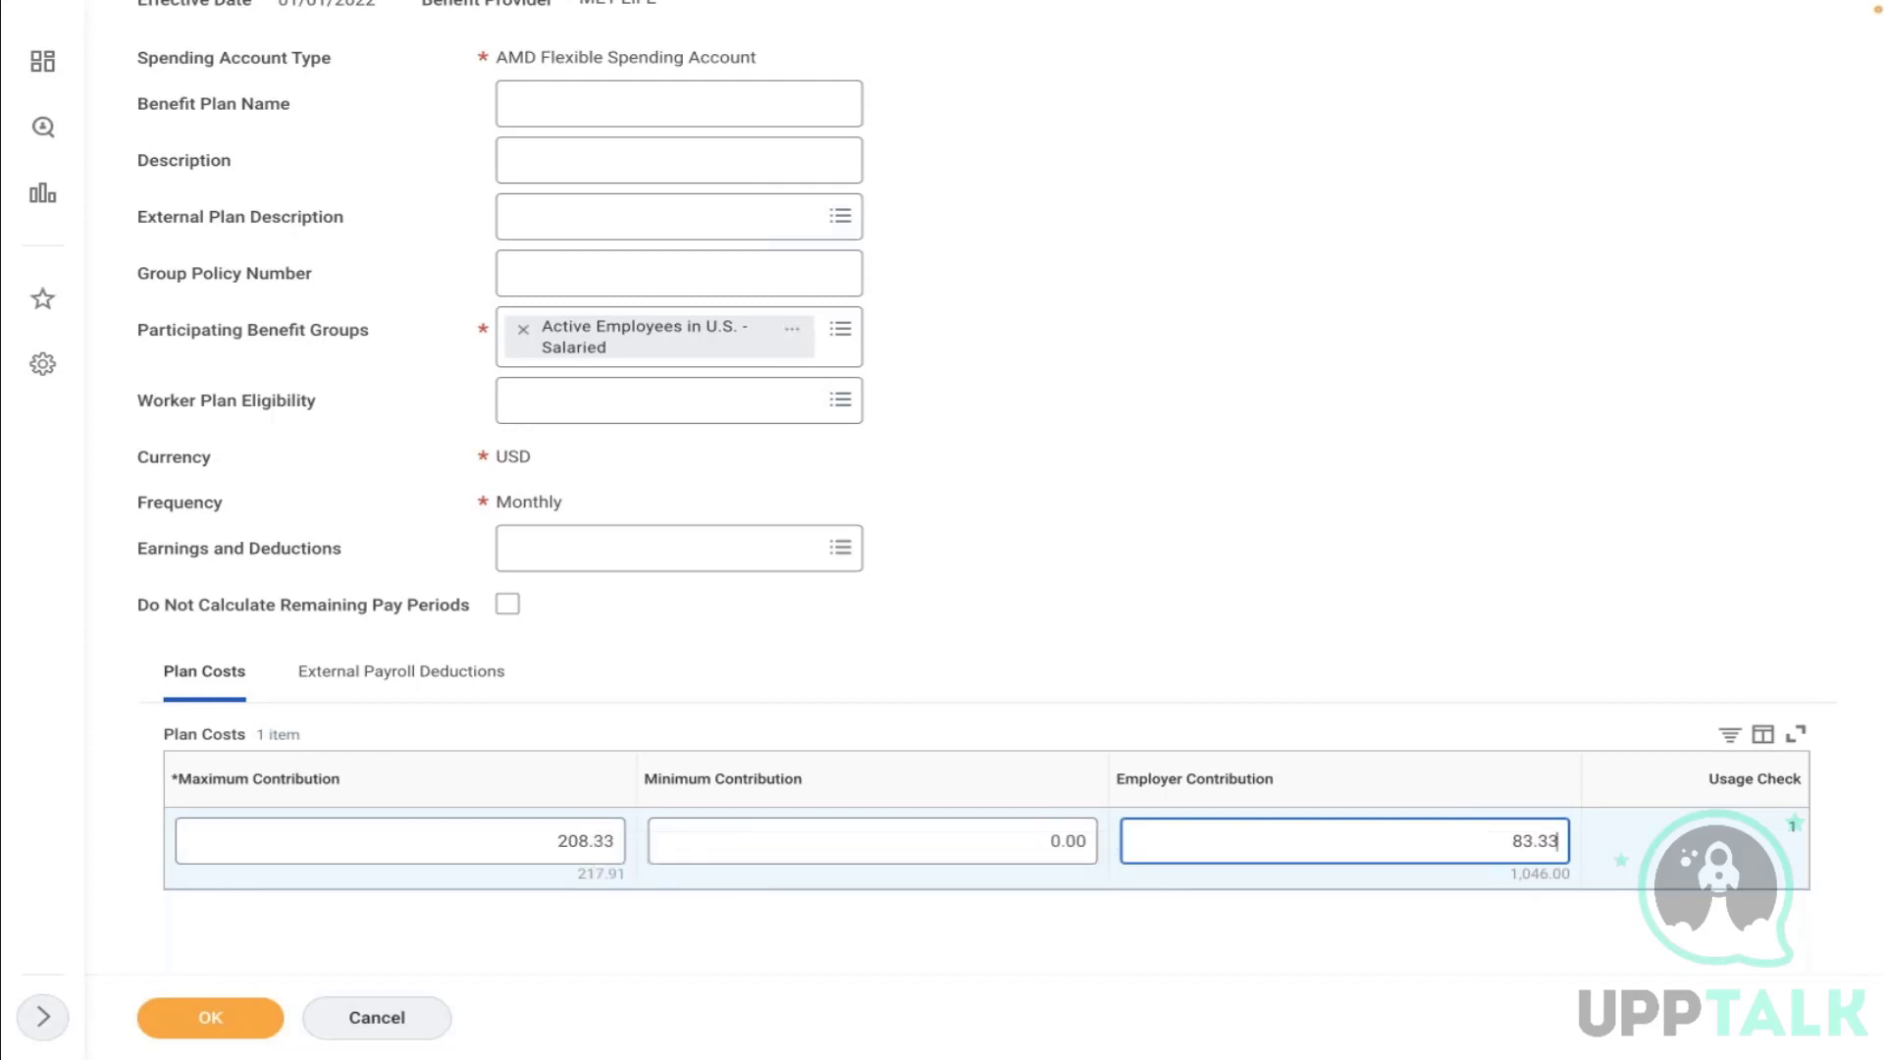
left_click(1632, 480)
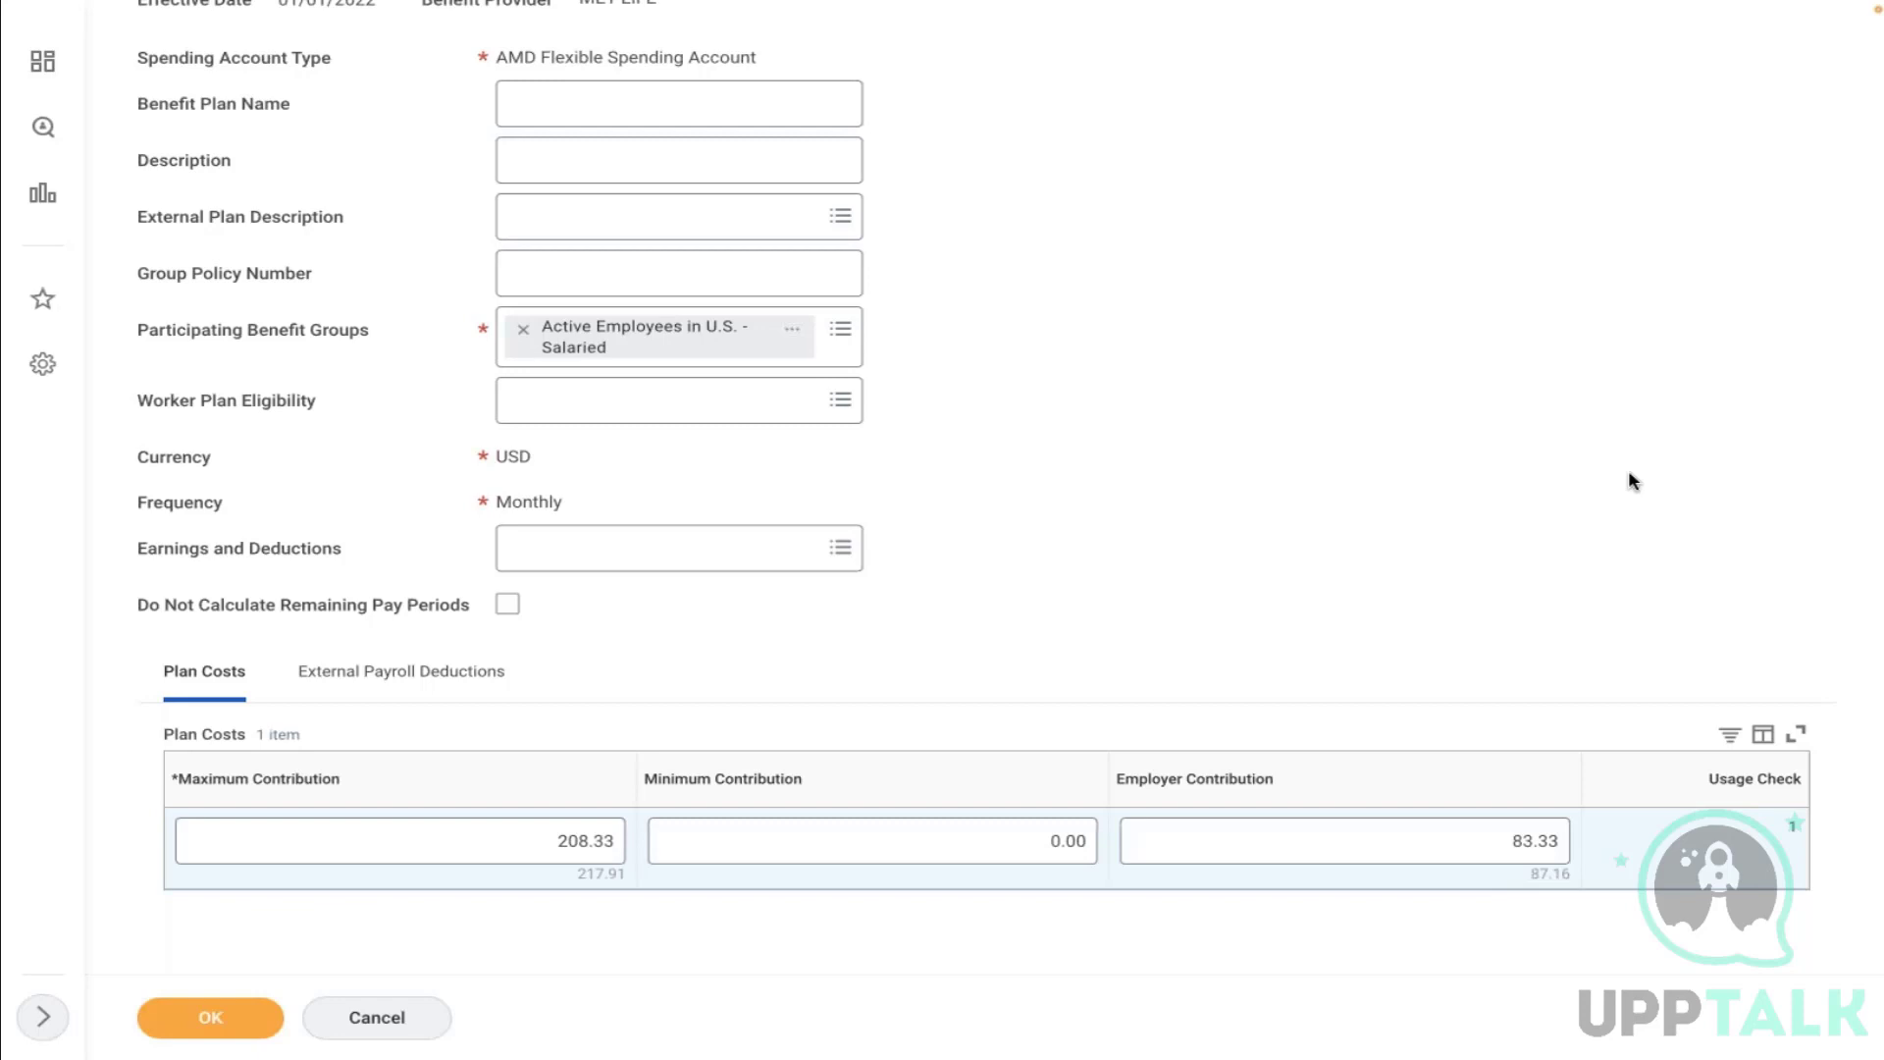
left_click(261, 1025)
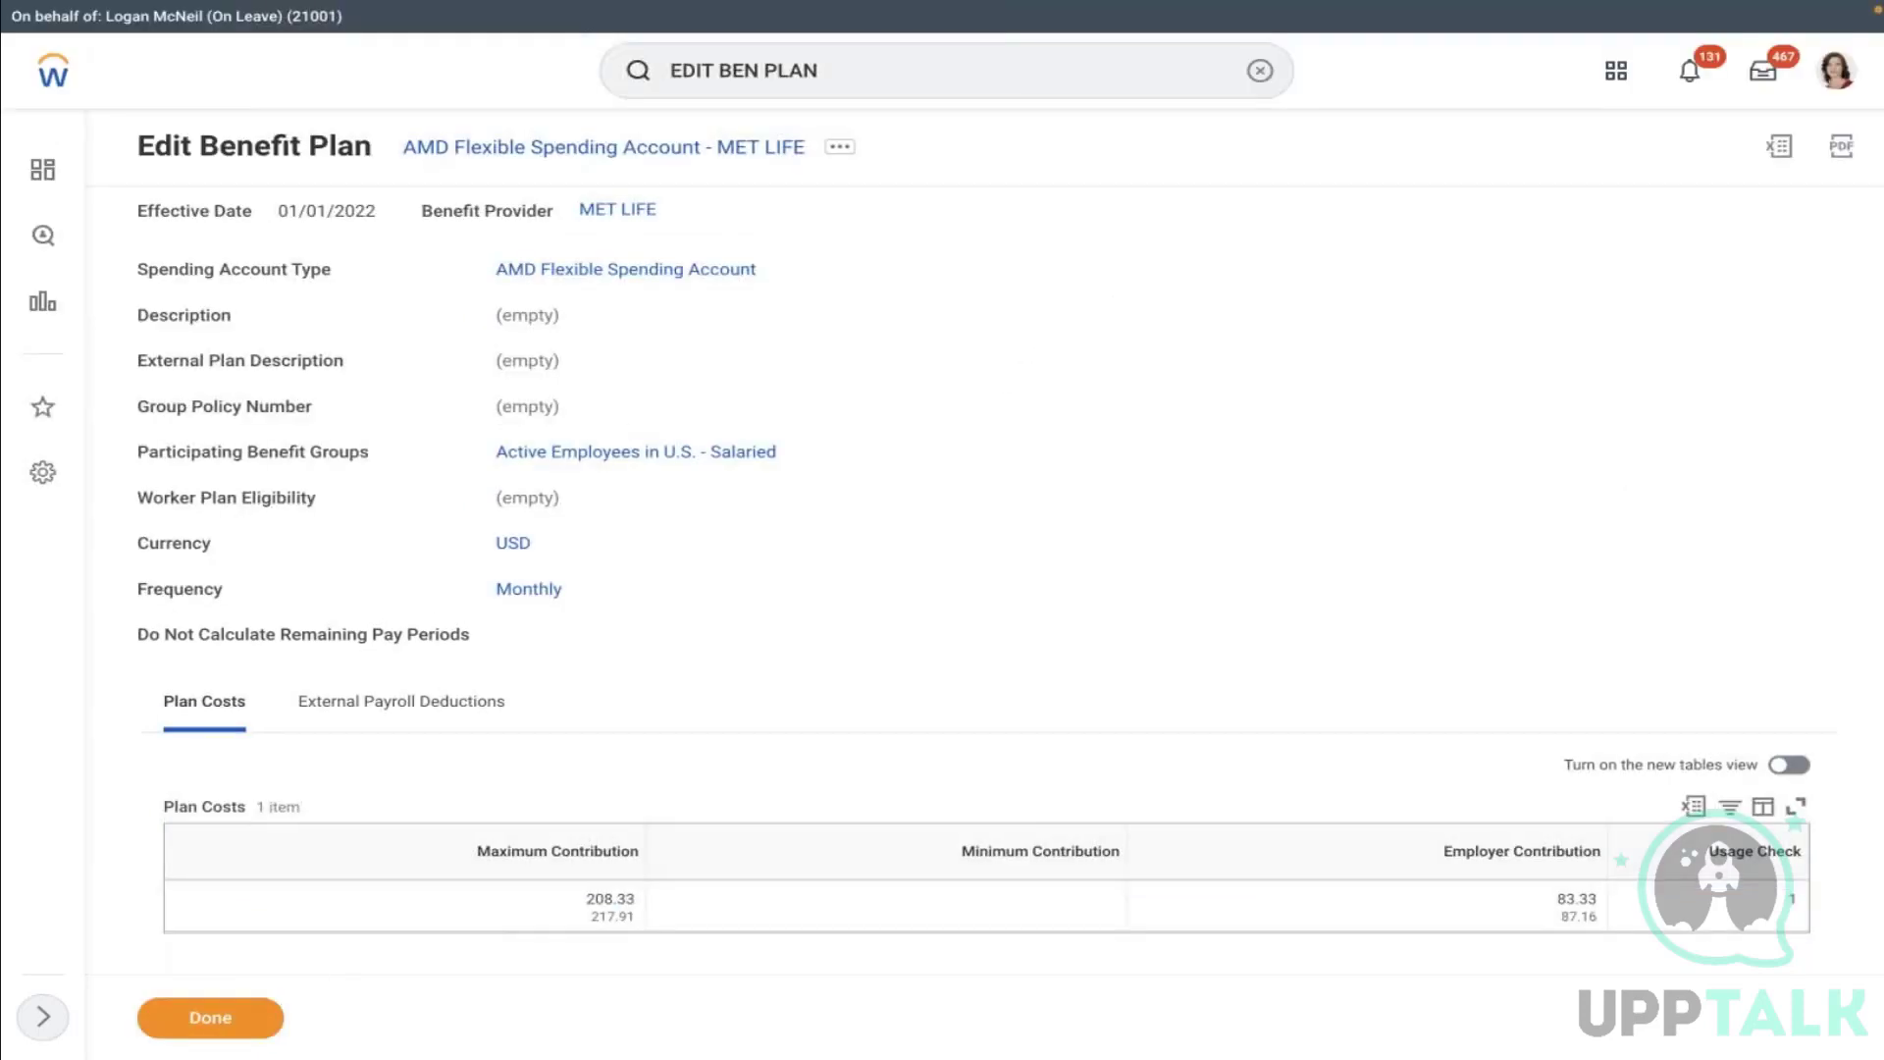
Open the worker's own profile and start a Change Benefits request from it
left_click(1835, 73)
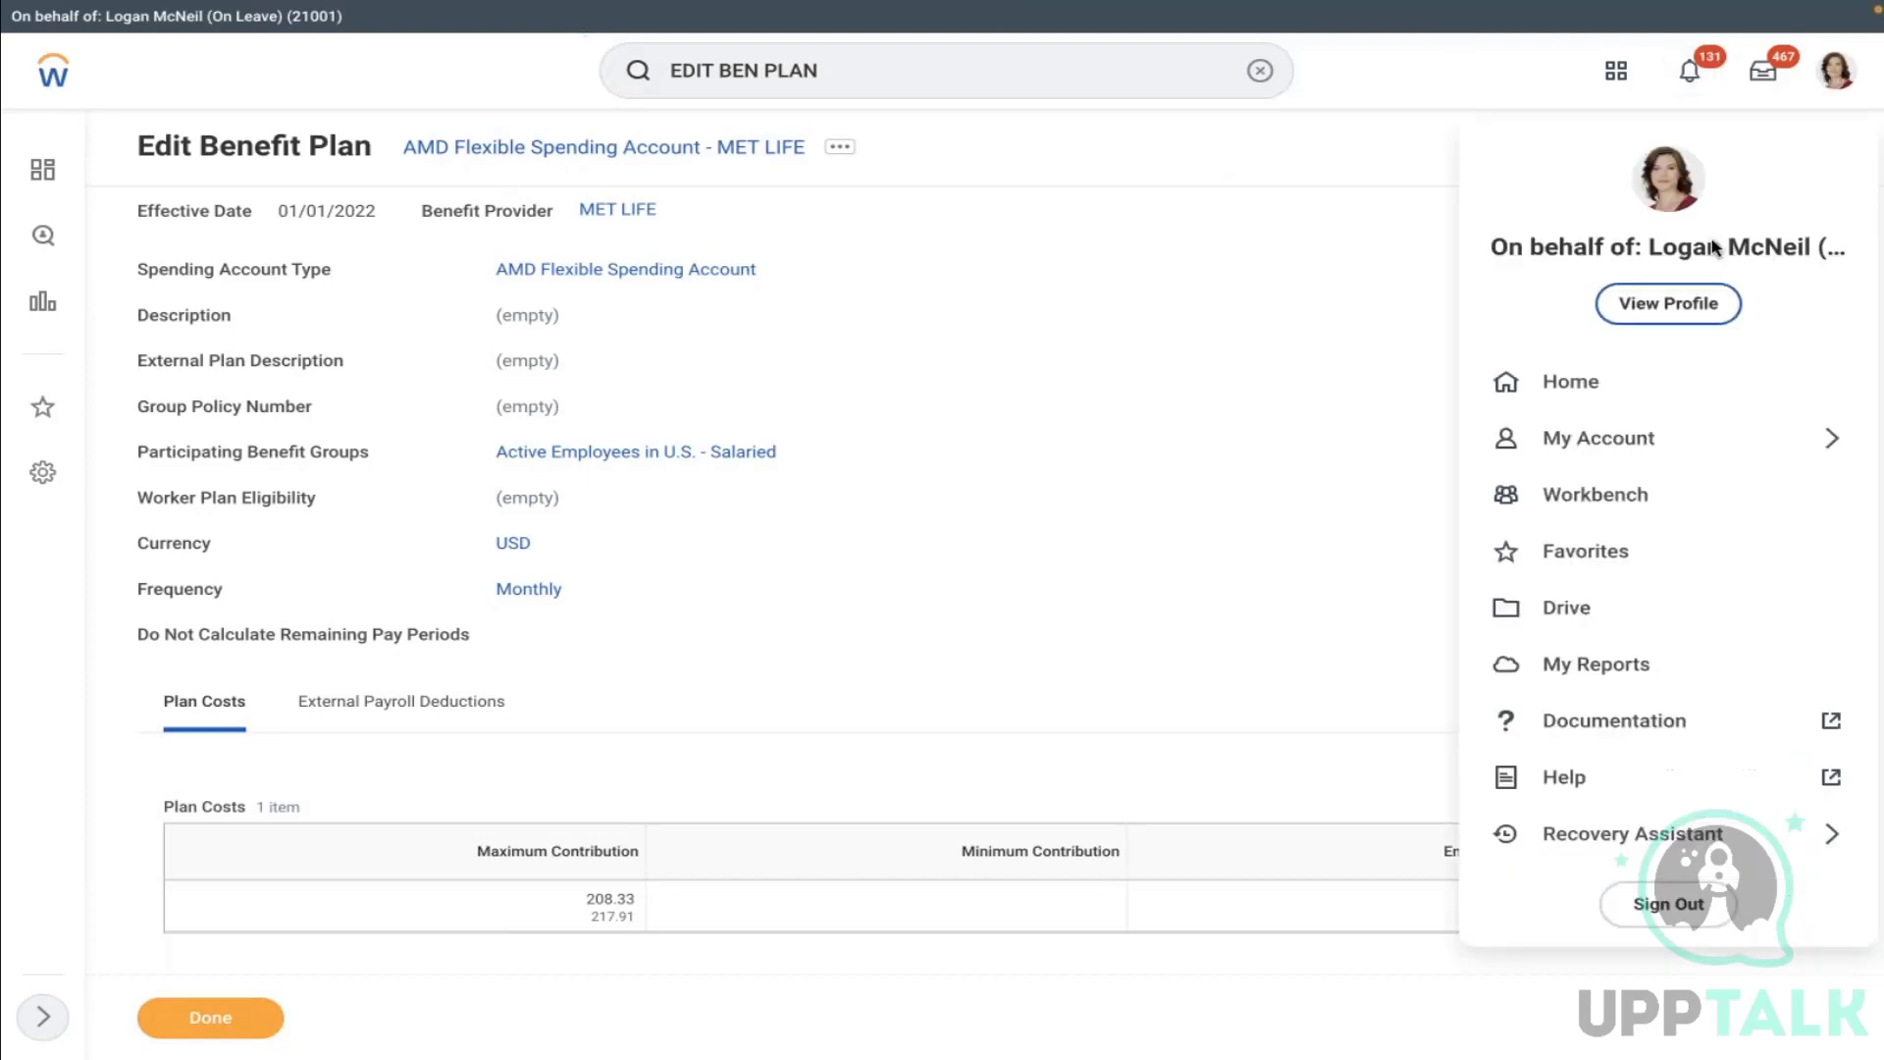
left_click(1670, 302)
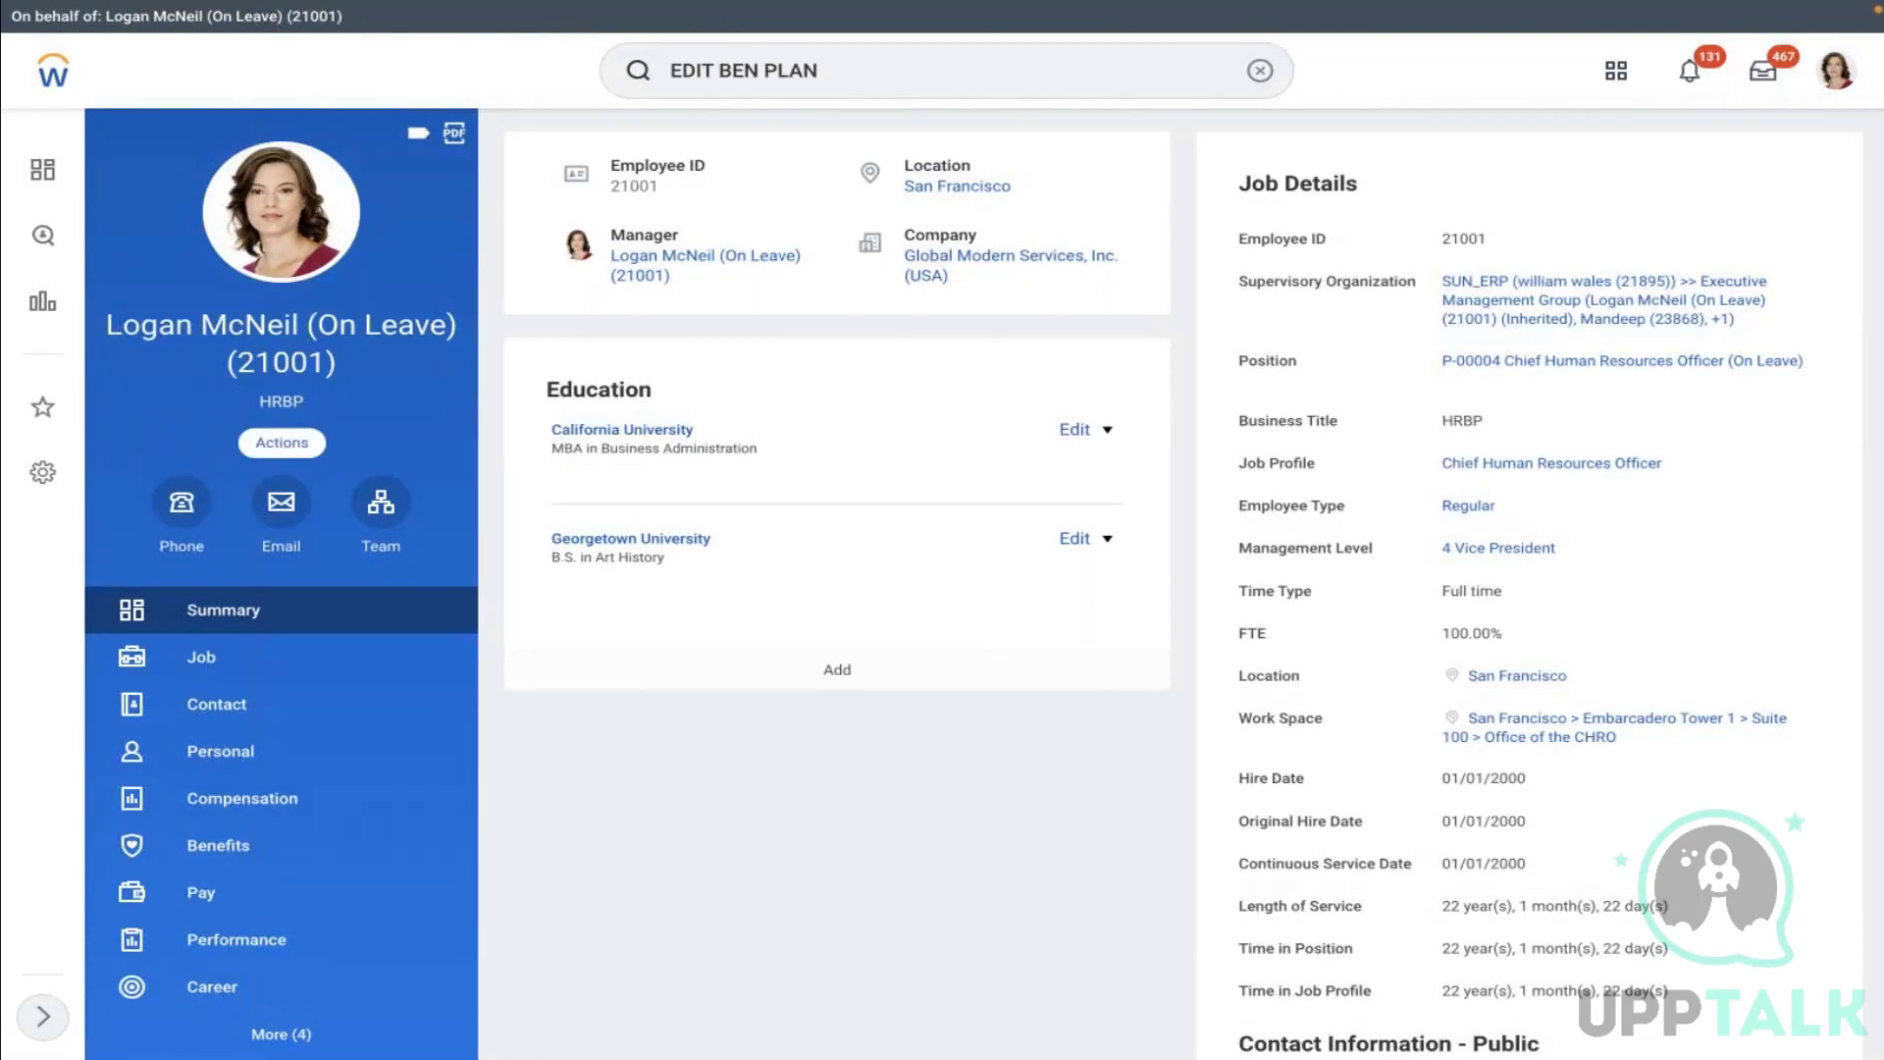
left_click(282, 442)
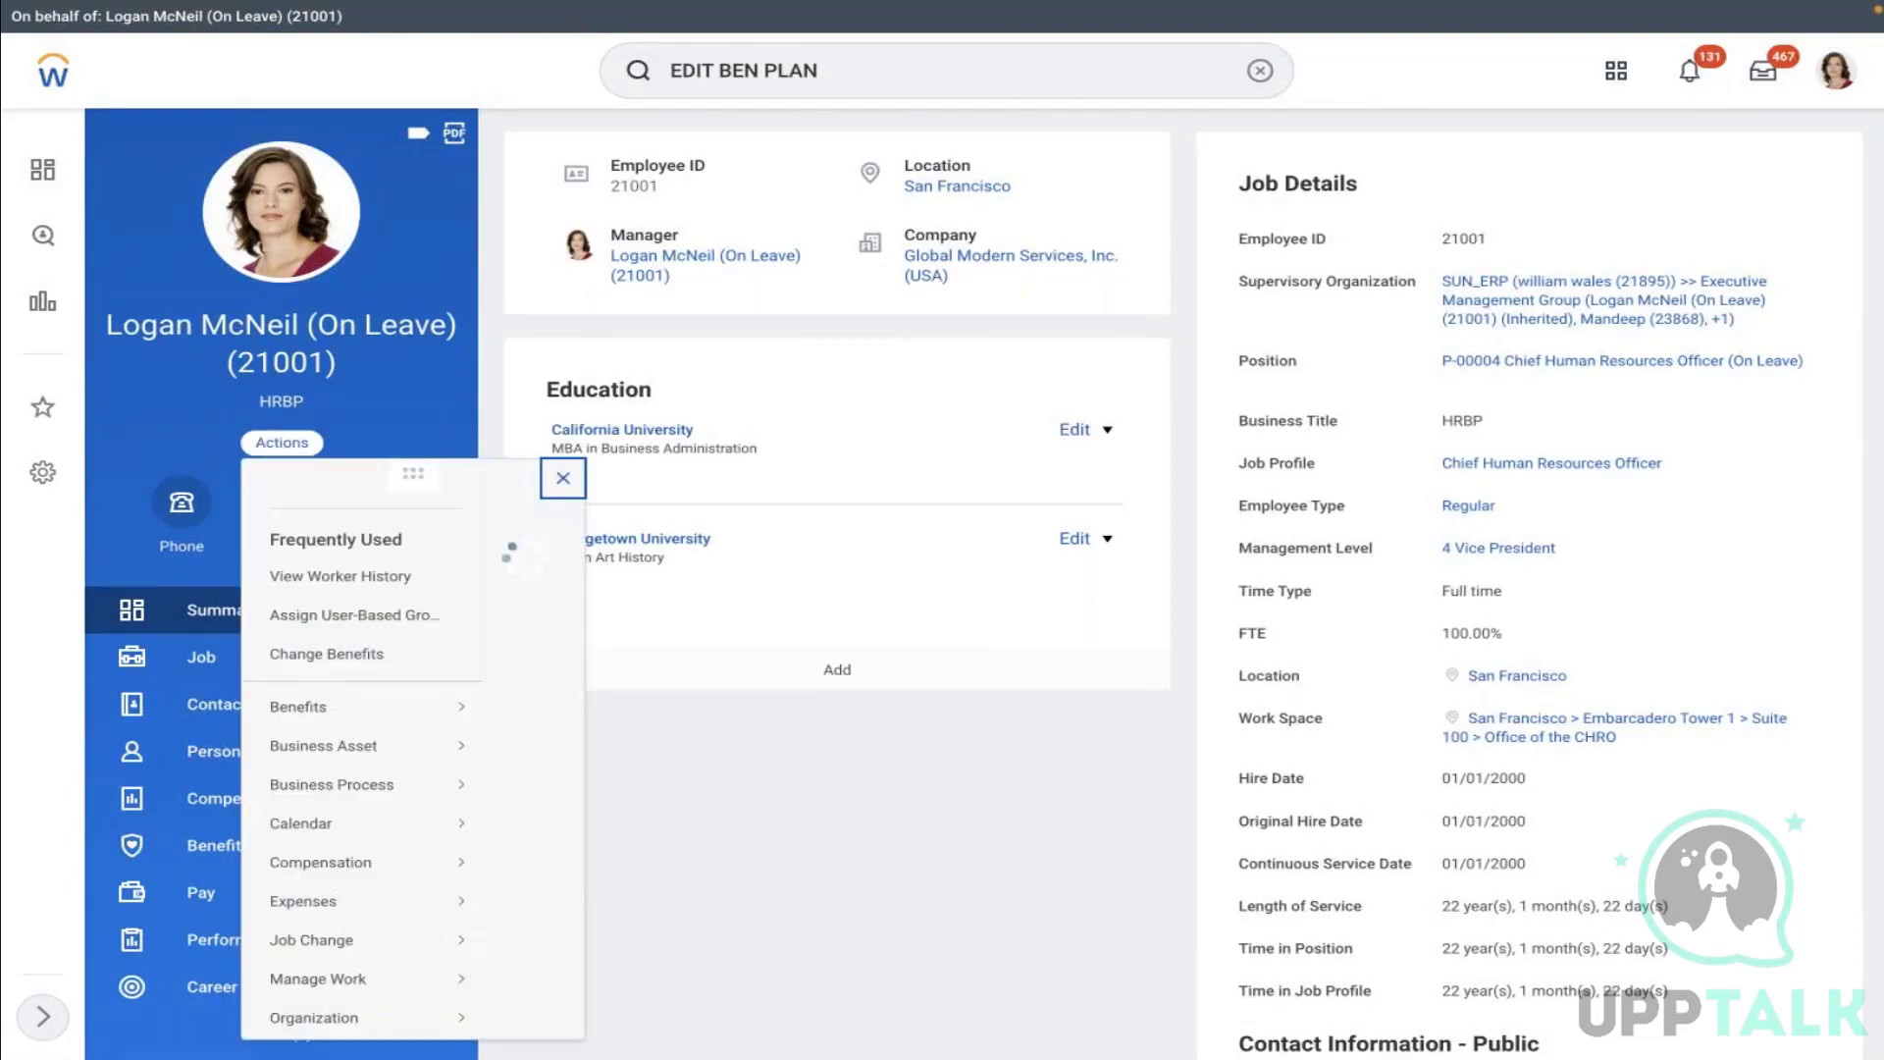
left_click(345, 655)
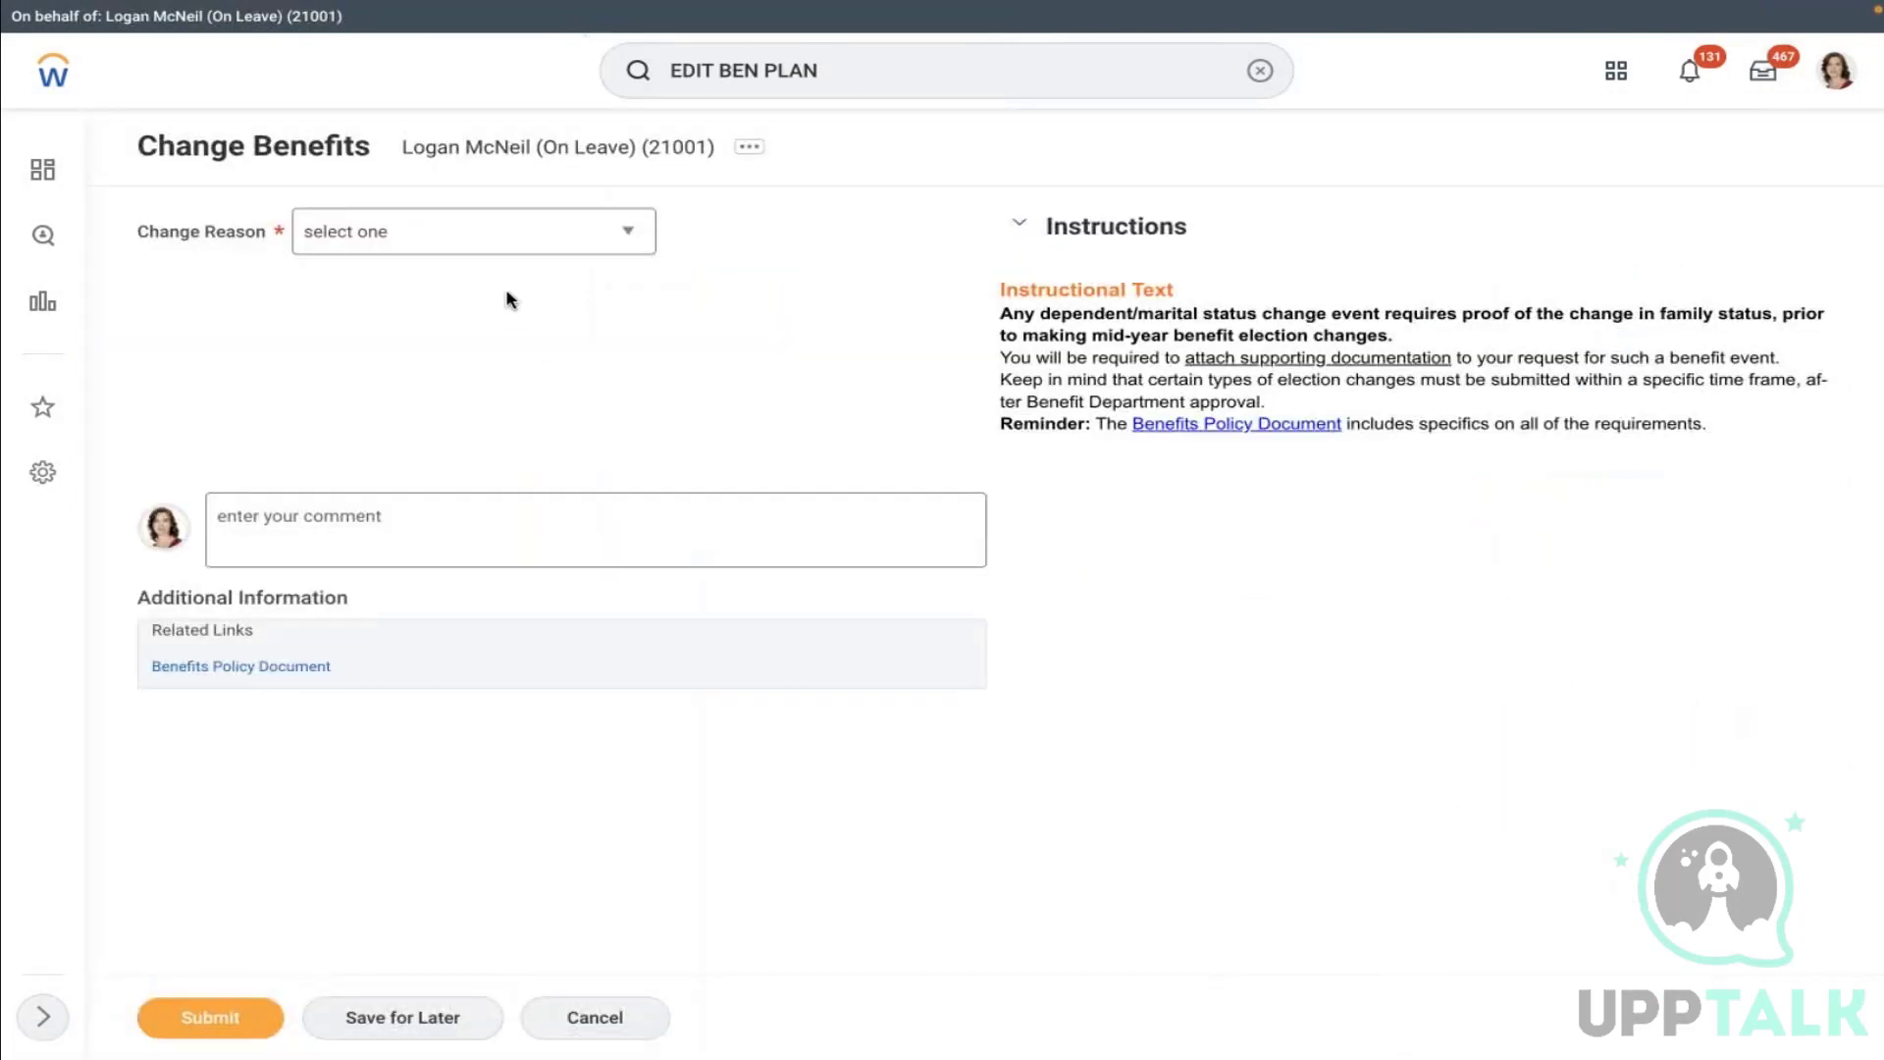
Submit the benefit change with reason AMD - Flexible Spending Account and benefit event date 01/01/2022
left_click(448, 227)
left_click(390, 380)
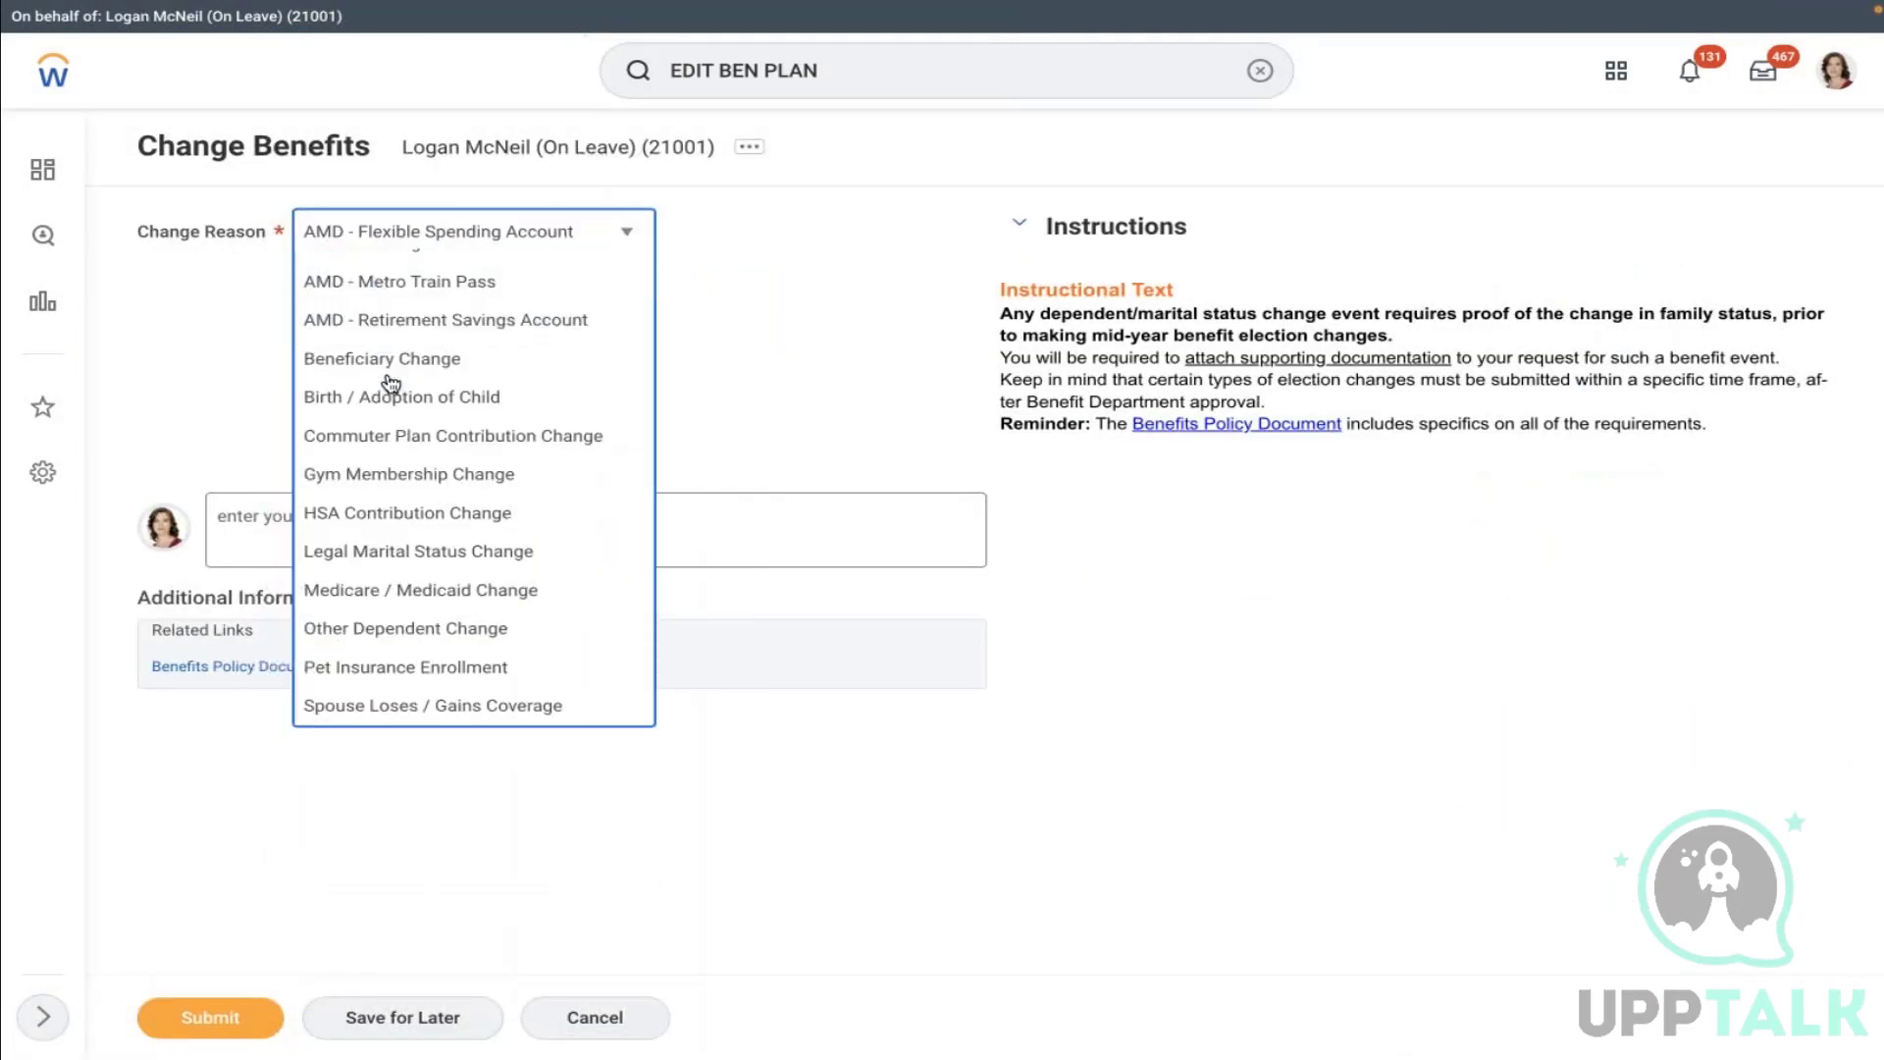
left_click(462, 307)
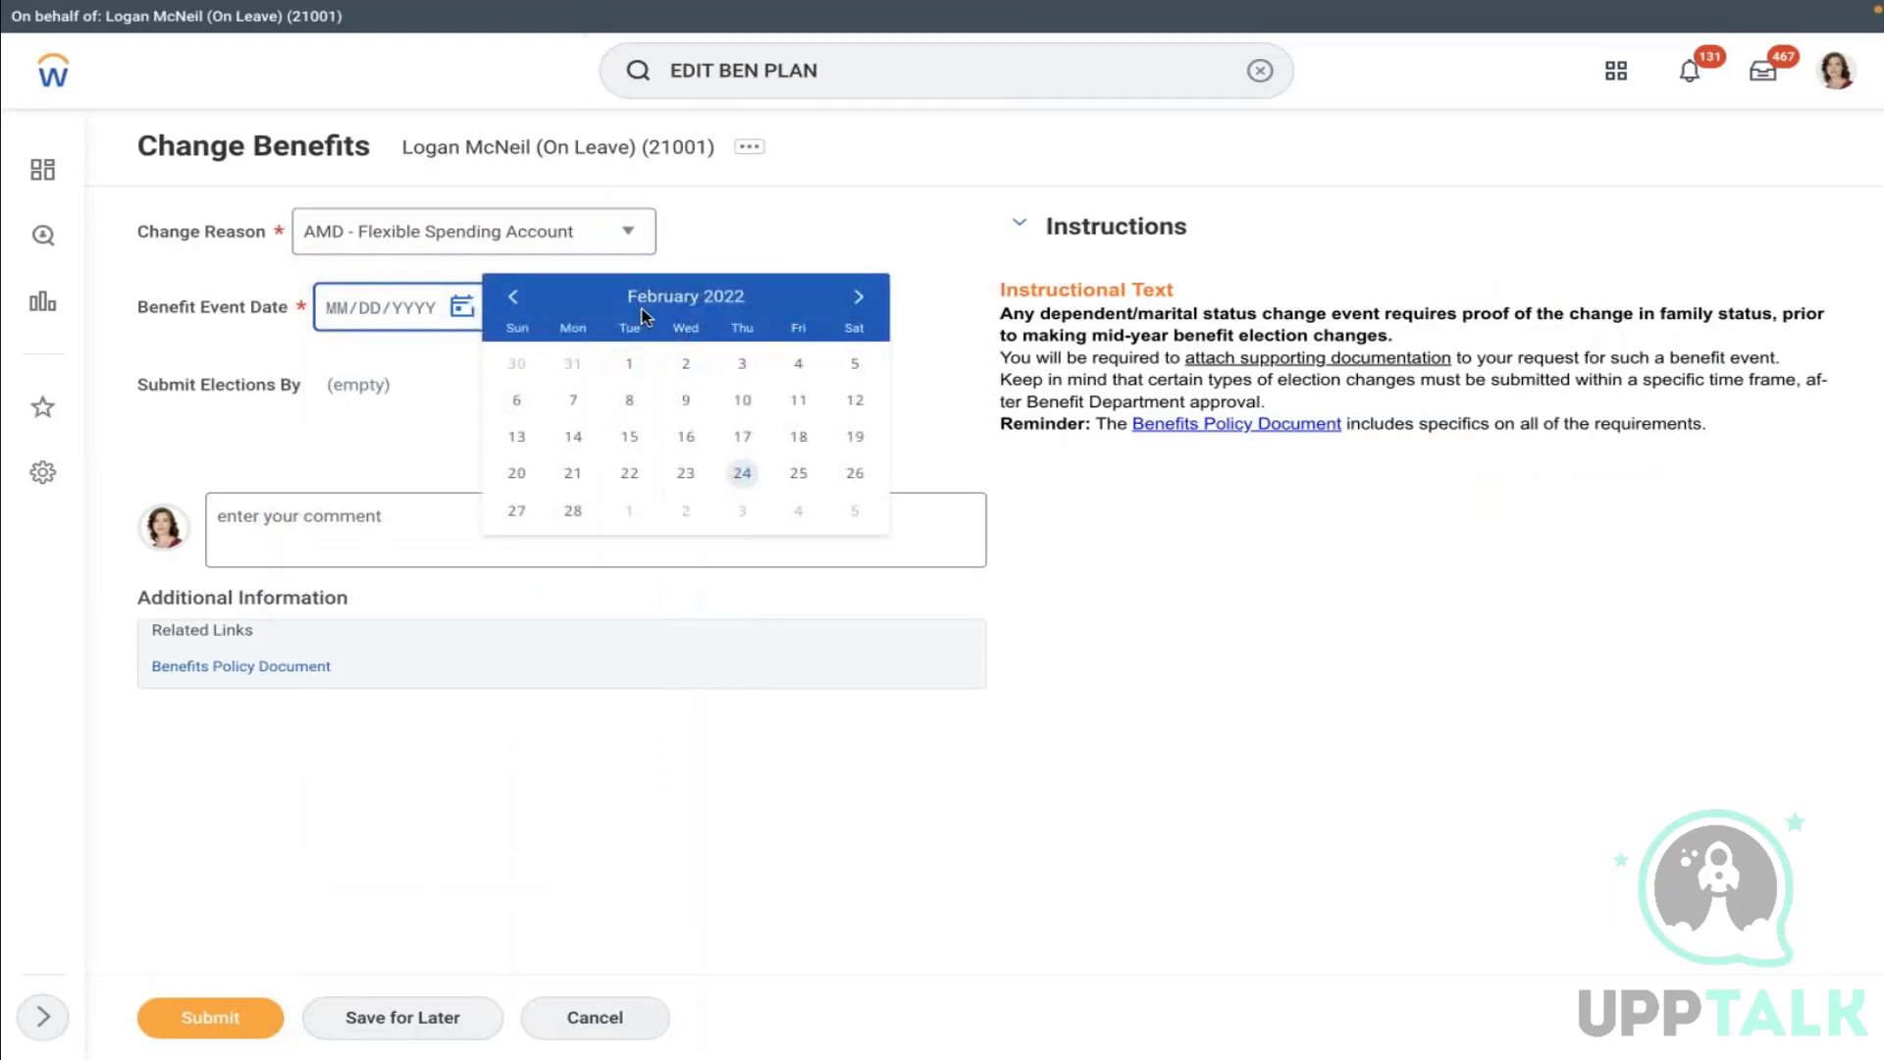
left_click(513, 297)
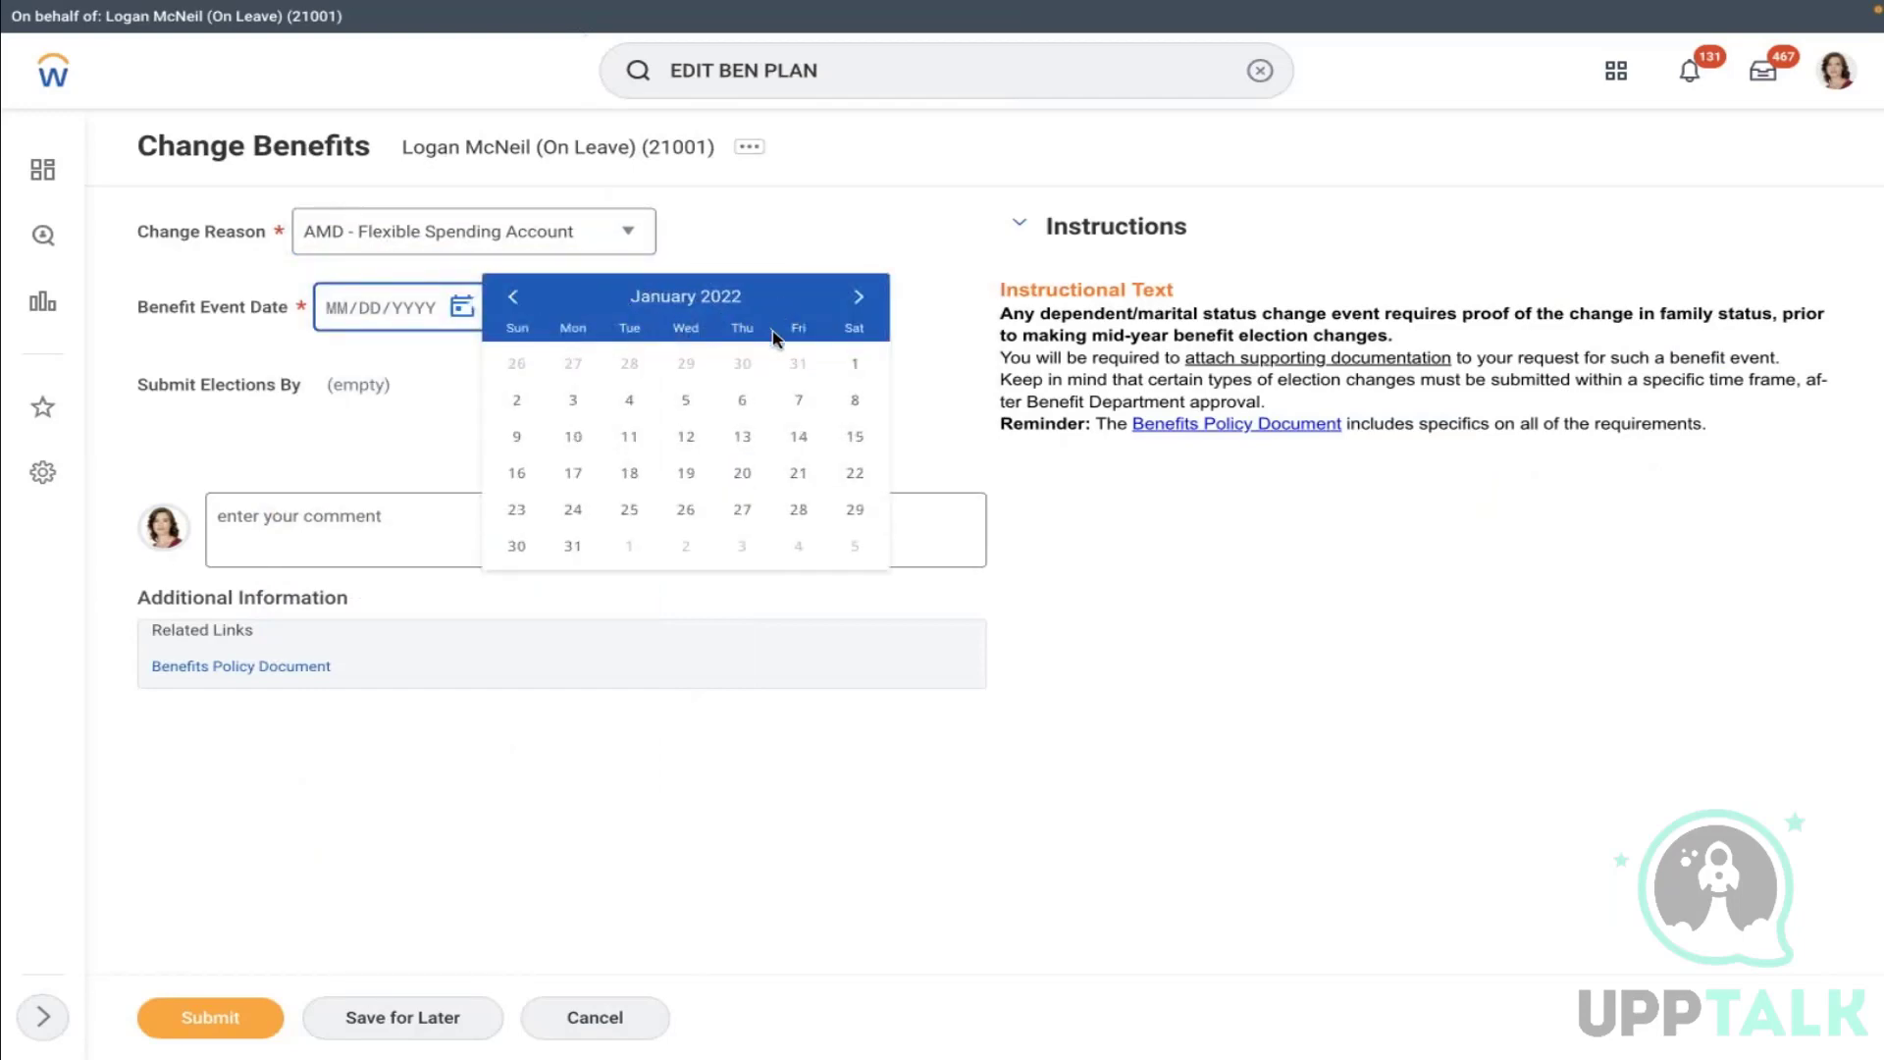
left_click(857, 367)
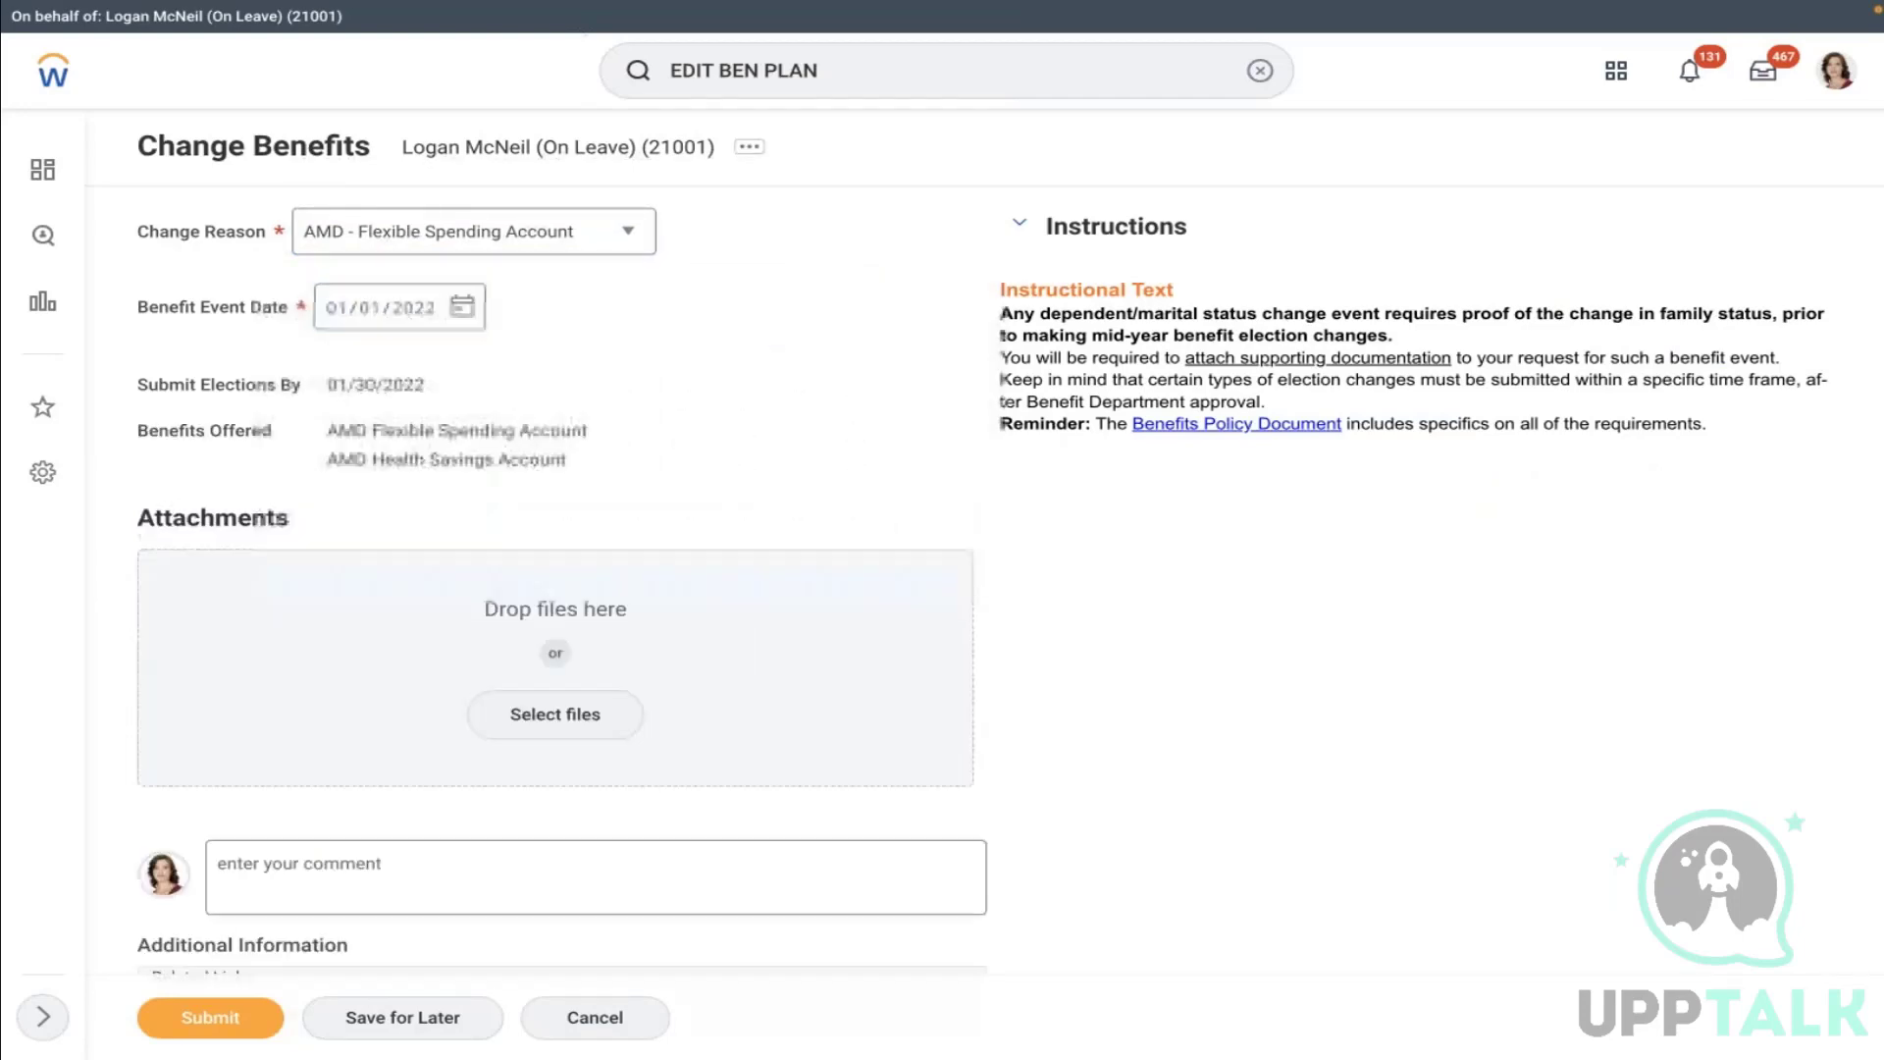
left_click(188, 1030)
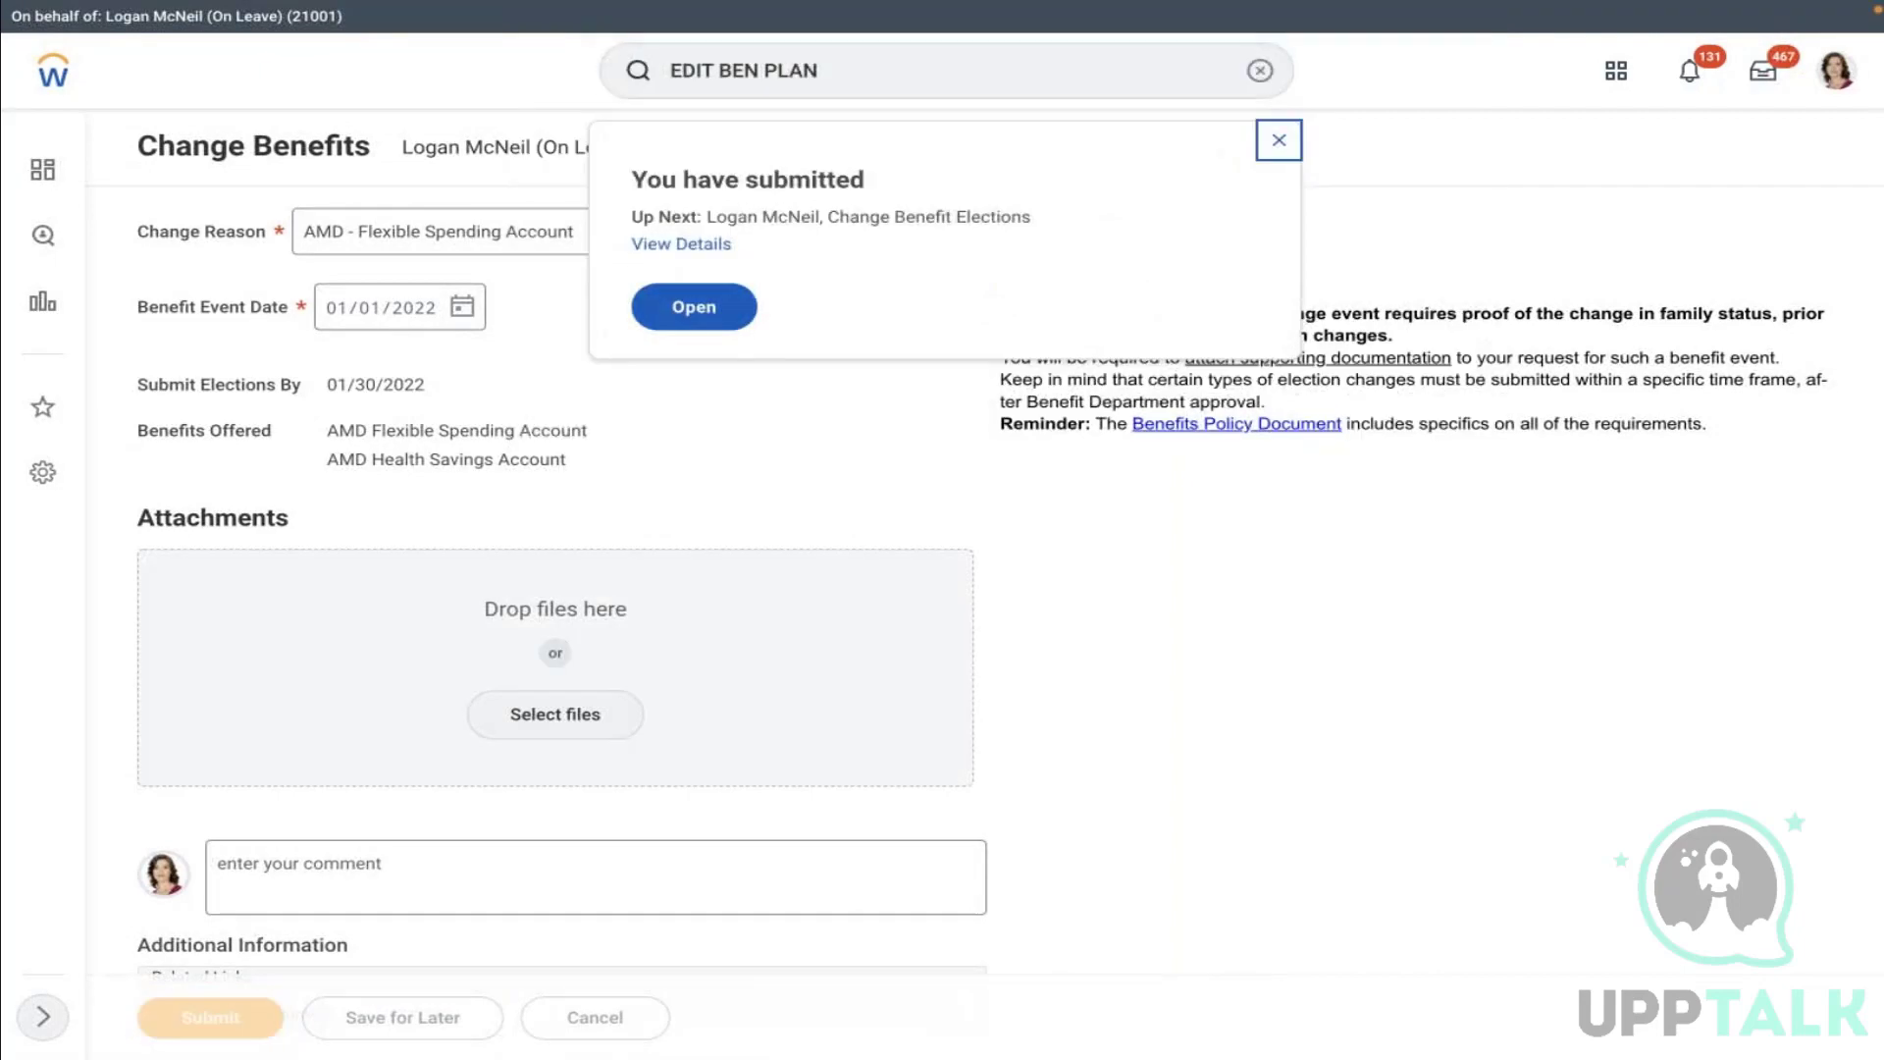
Open the benefit elections and enroll in AMD Flexible Spending Account by selecting and confirming the MET LIFE plan
left_click(687, 310)
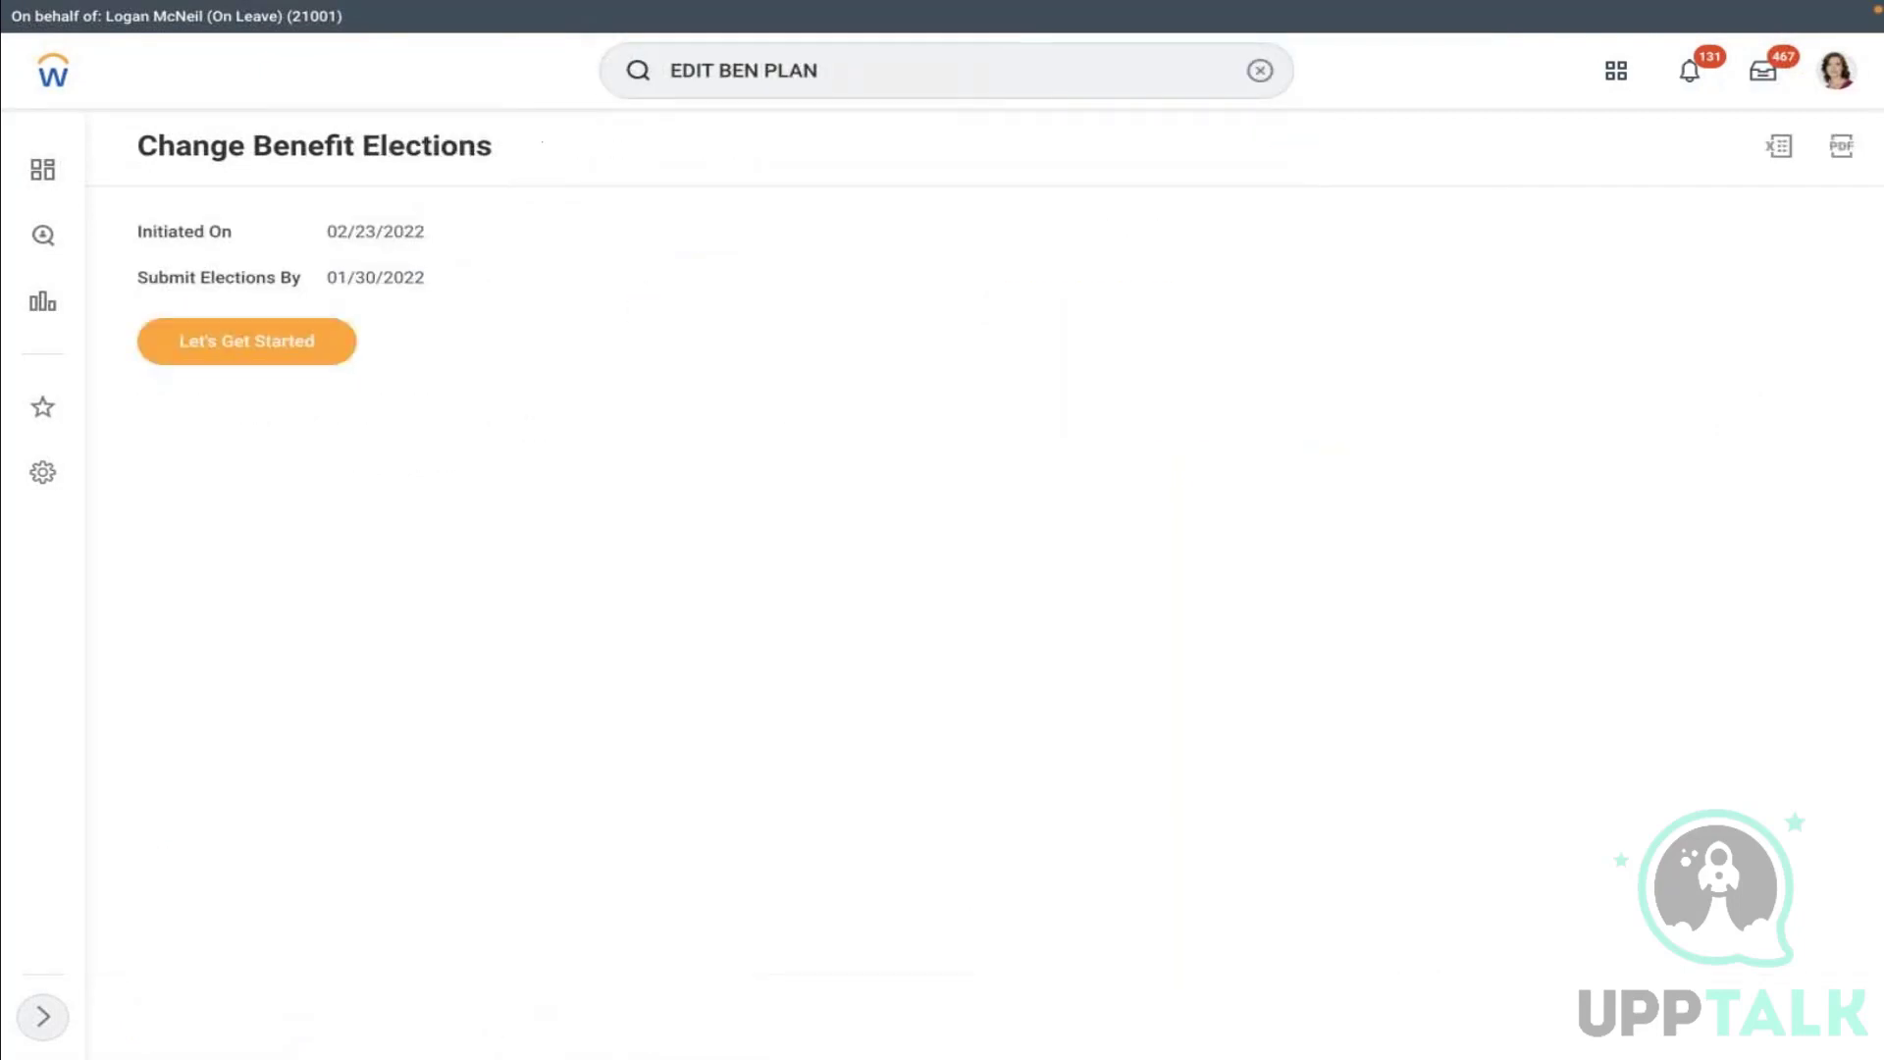
left_click(271, 349)
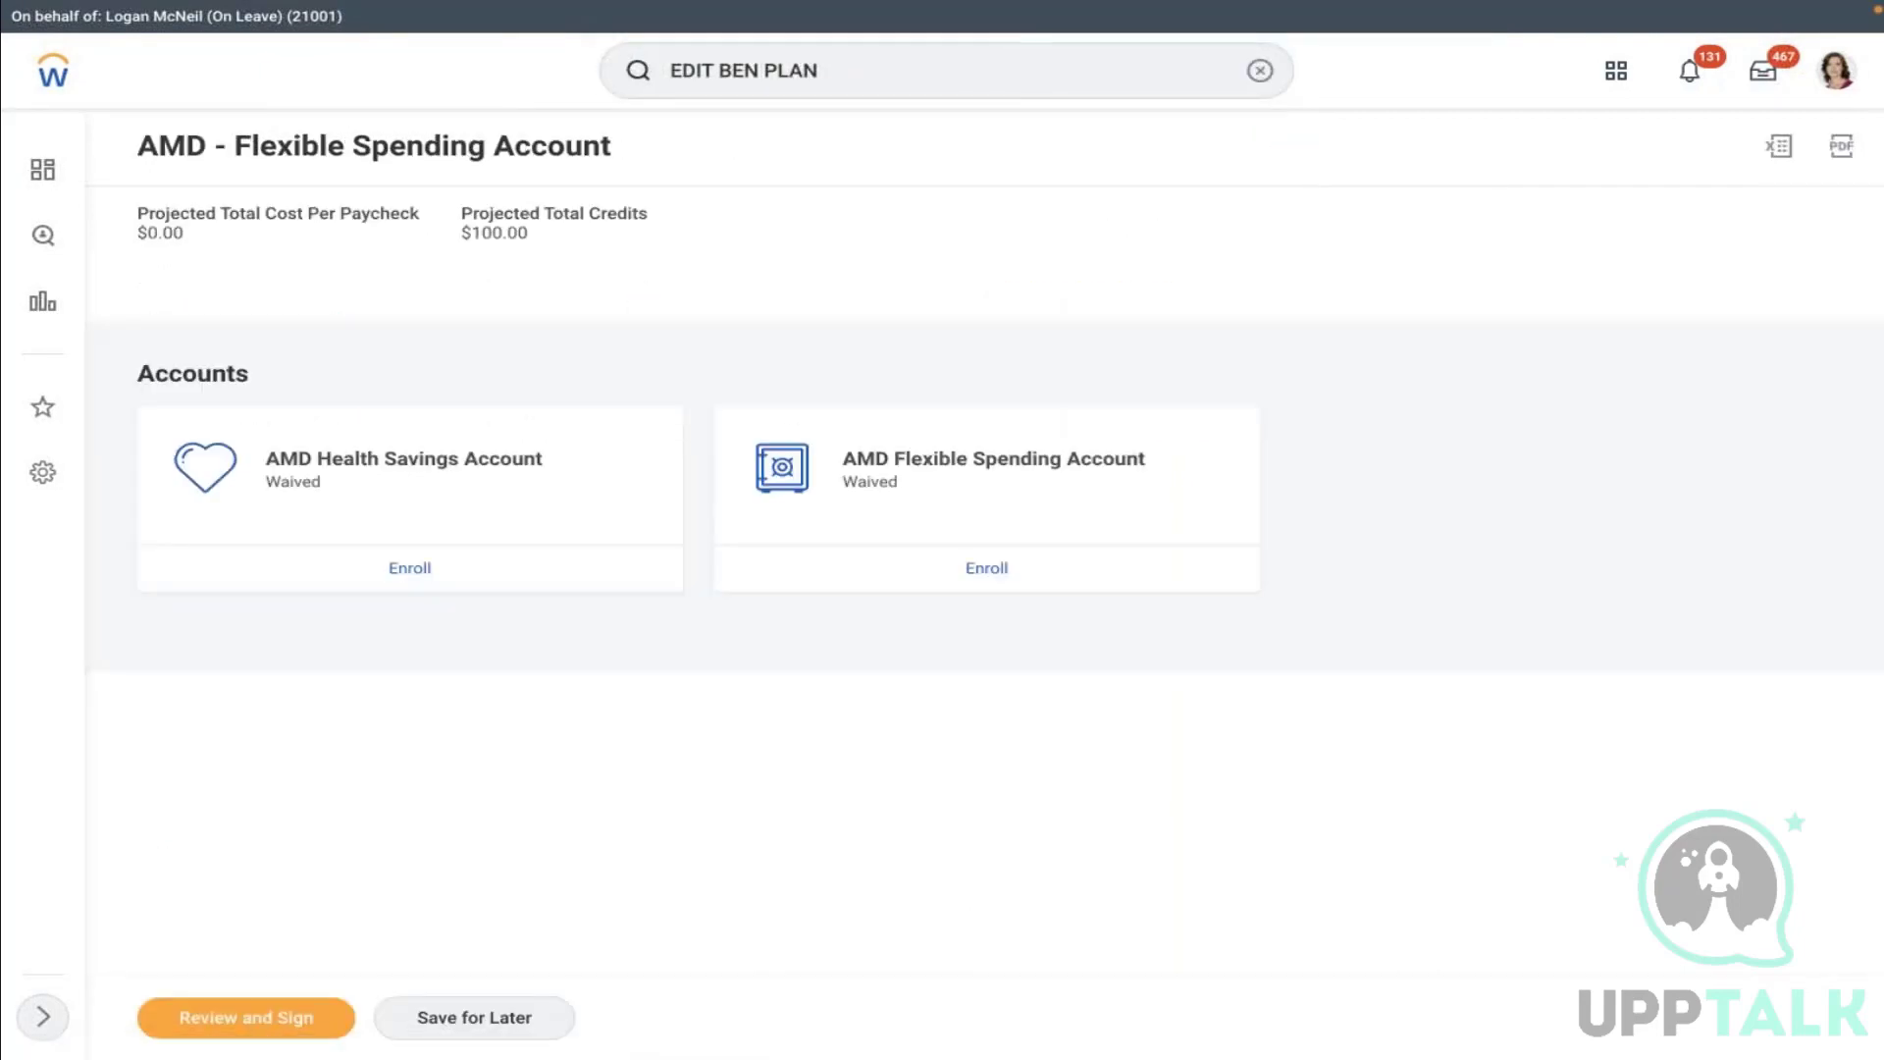
left_click(970, 568)
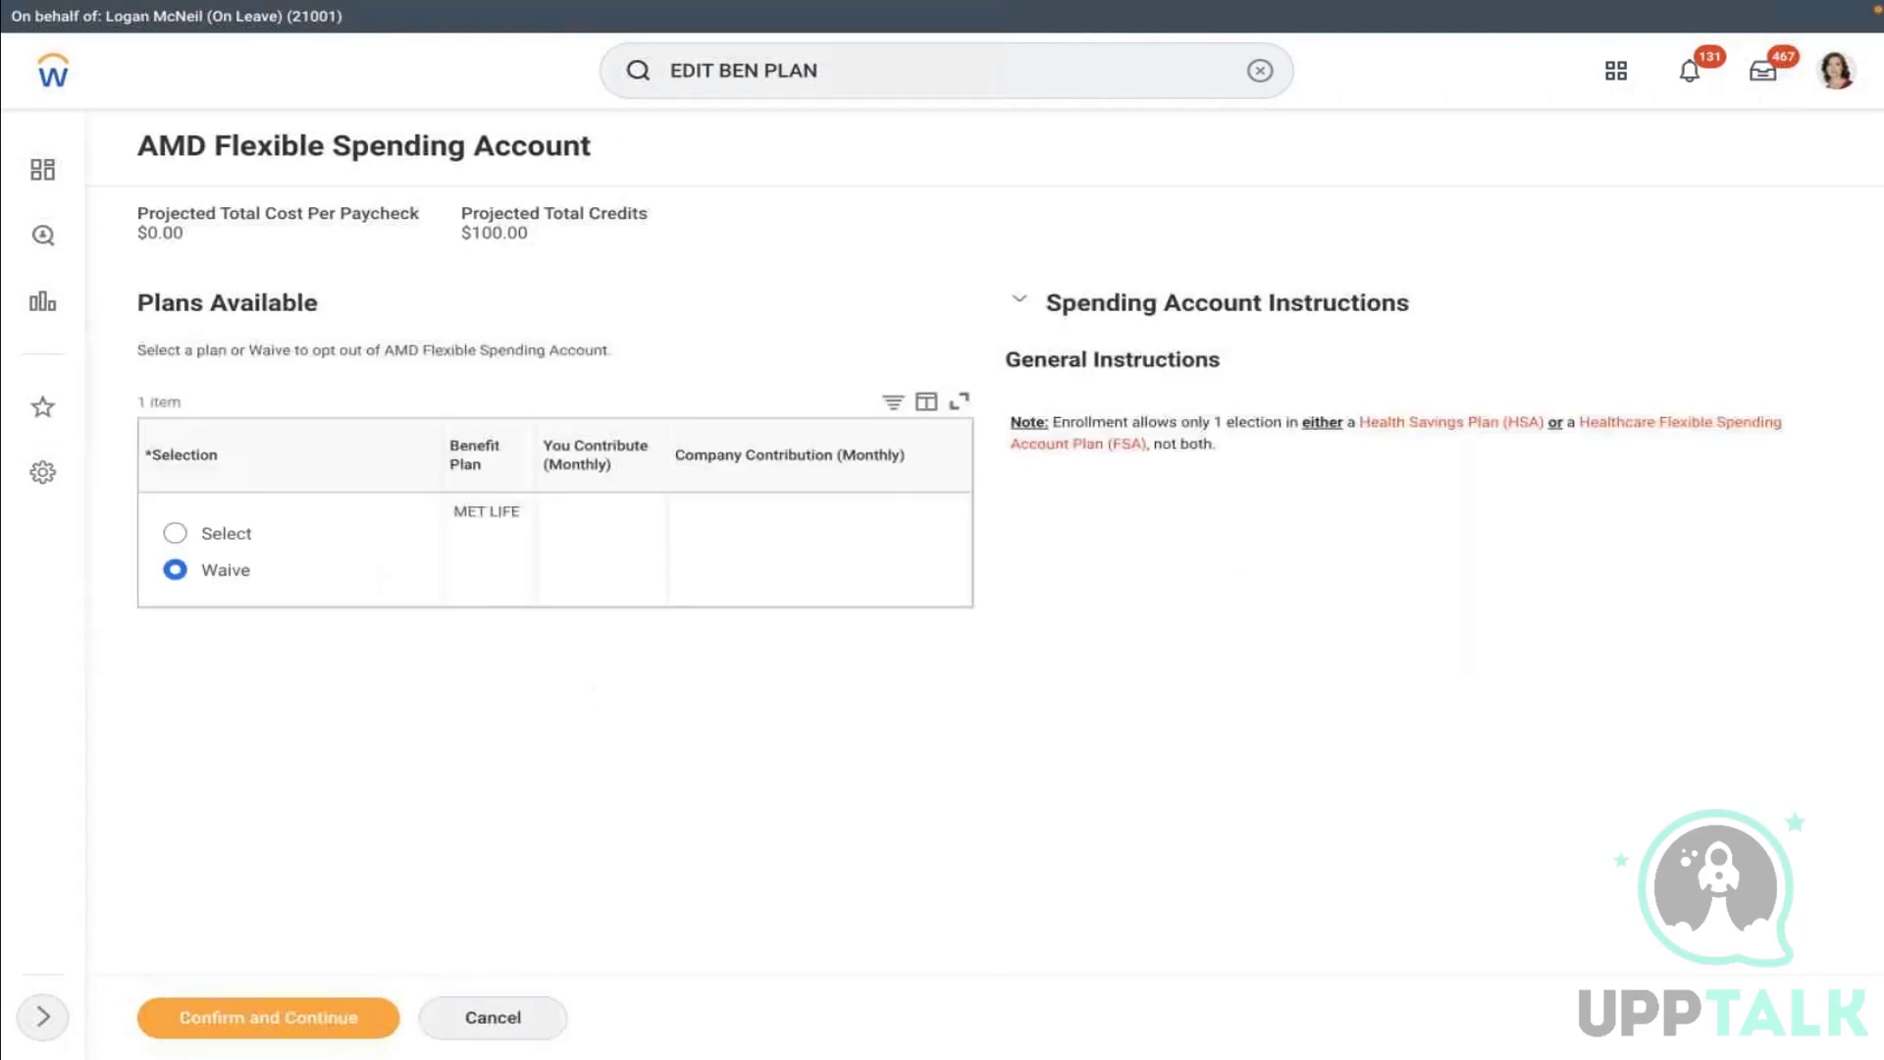
left_click(210, 533)
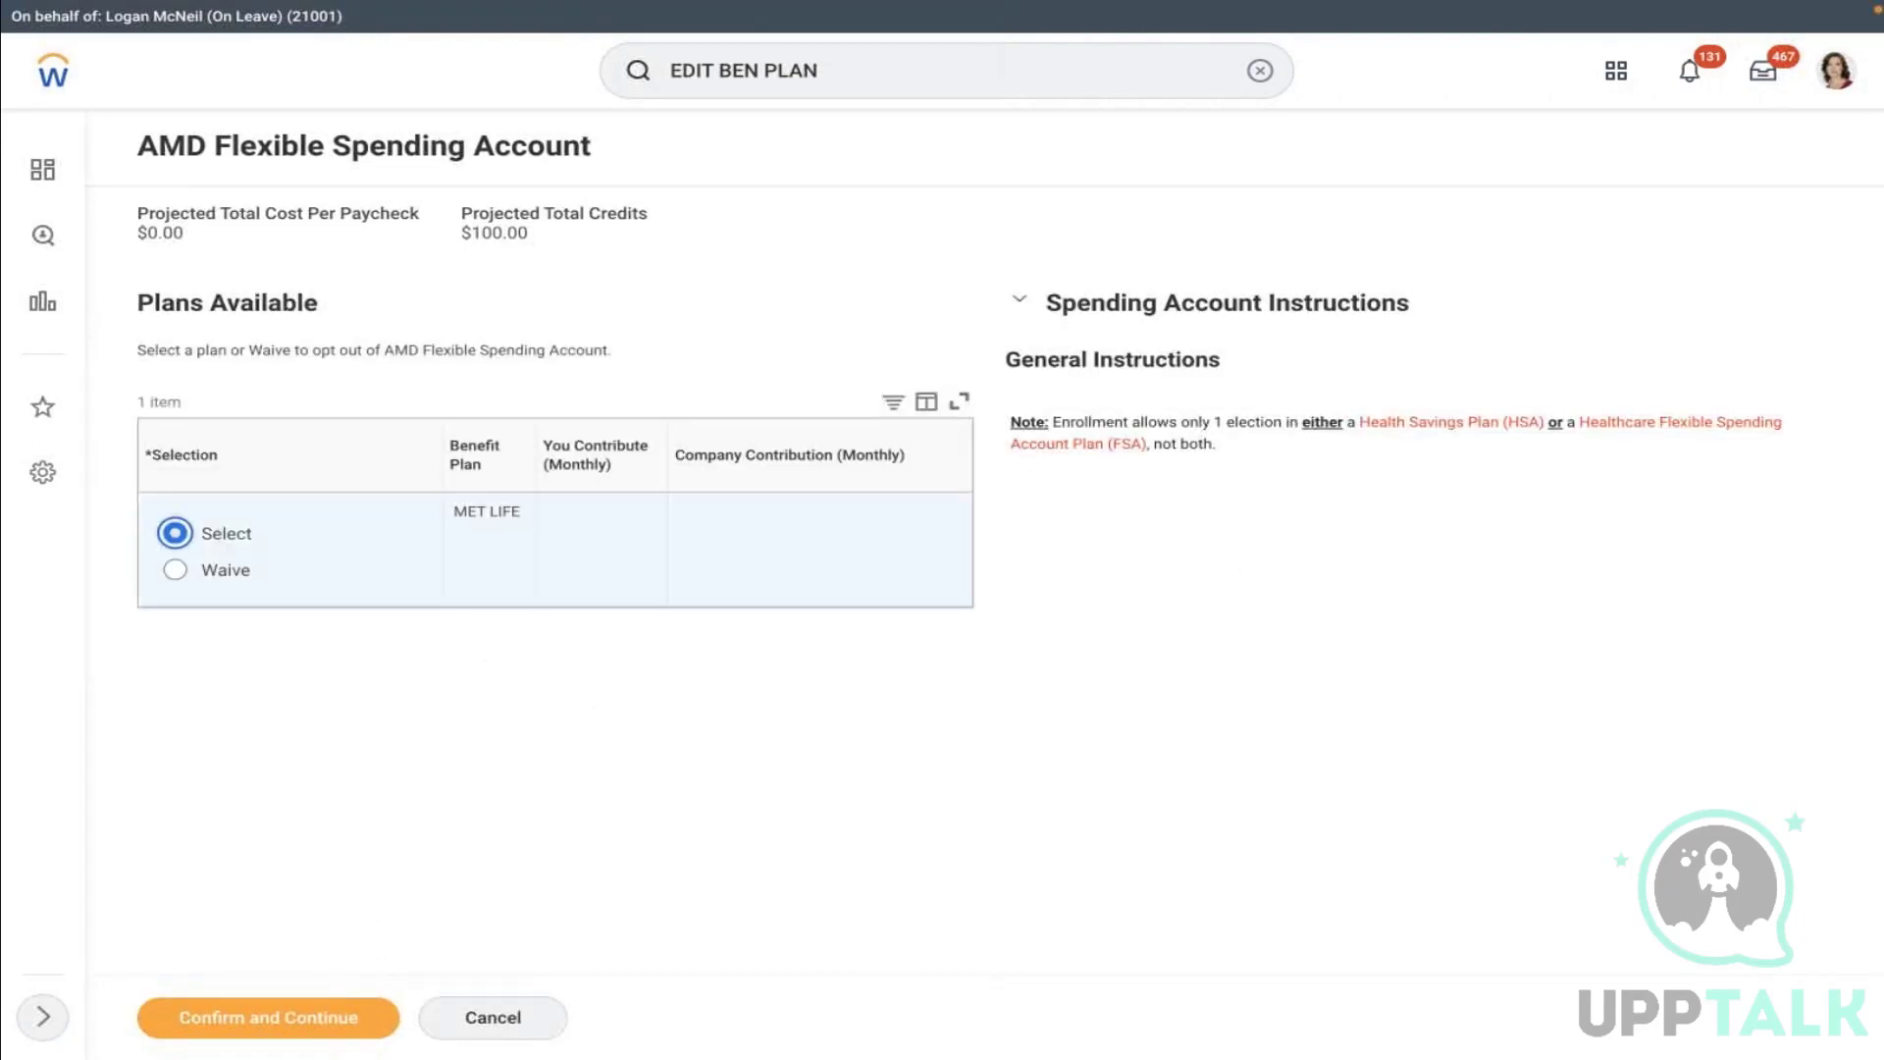
left_click(324, 1021)
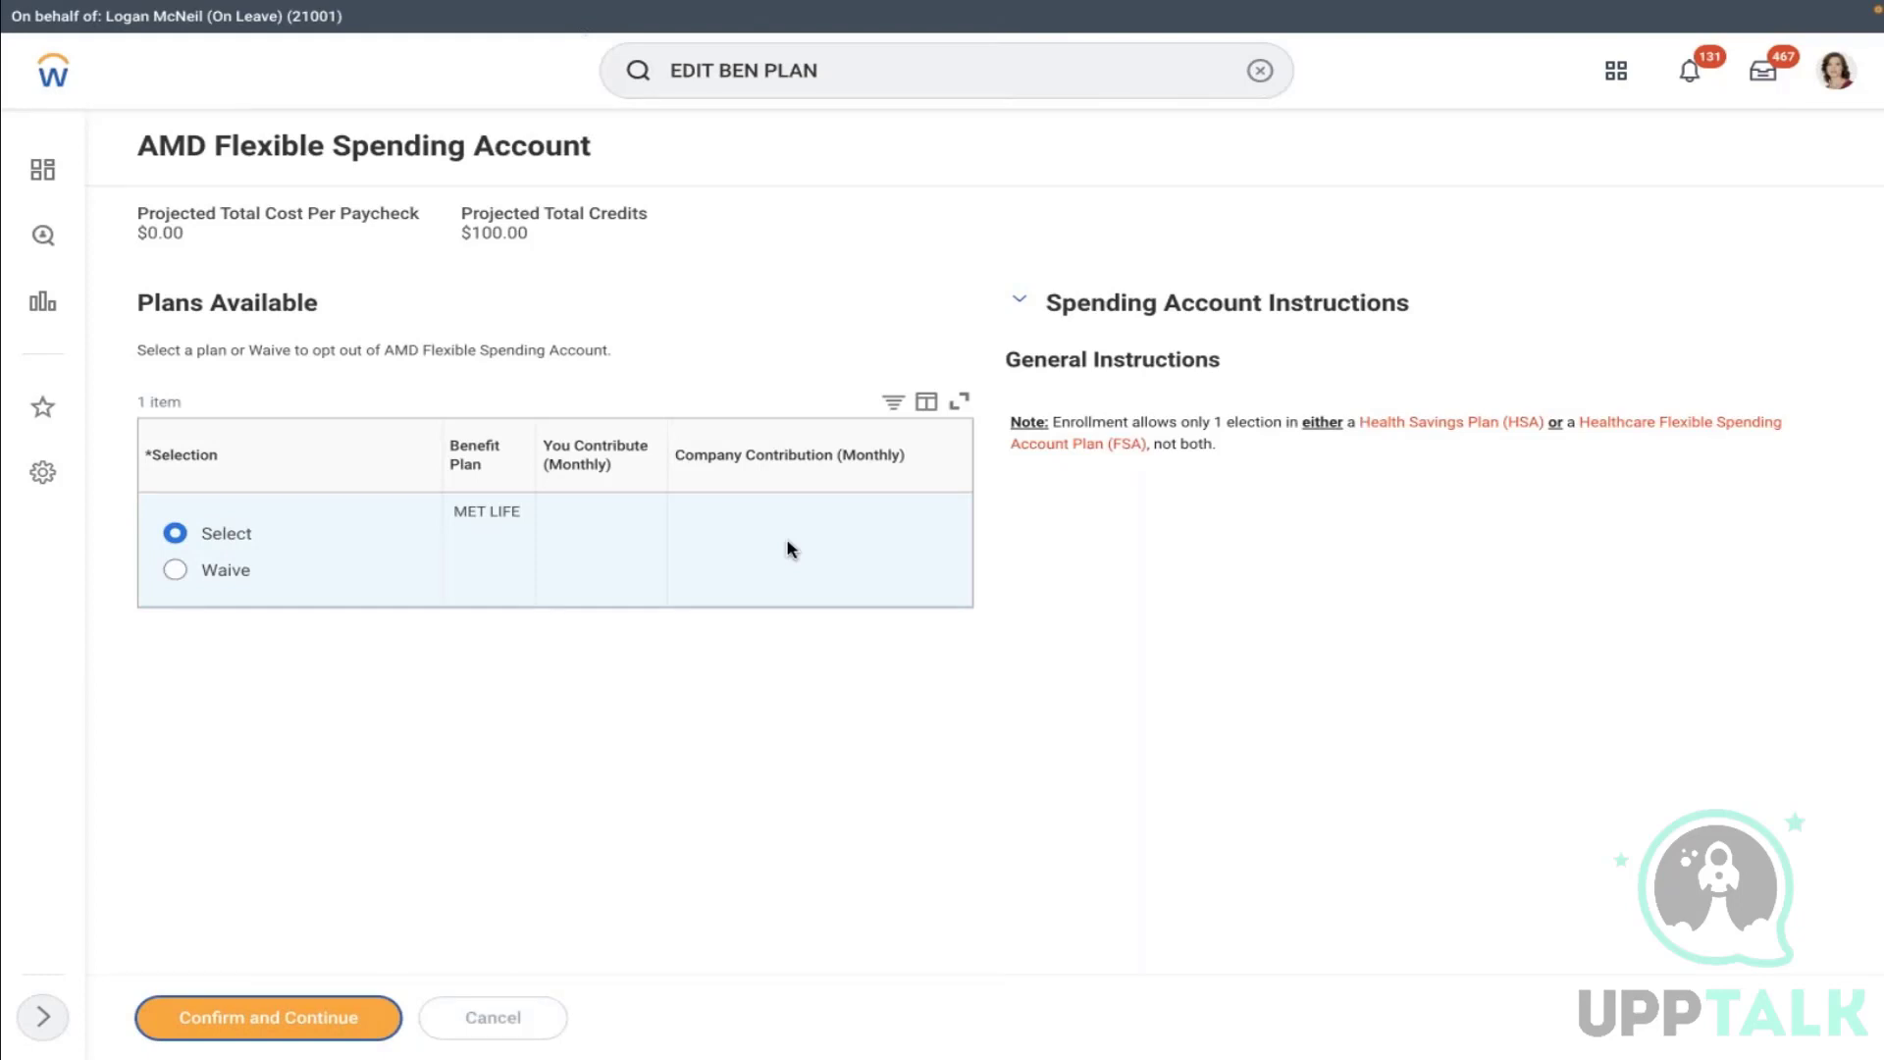
left_click(351, 393)
key("BackSpace")
key("BackSpace")
key("BackSpace")
key("BackSpace")
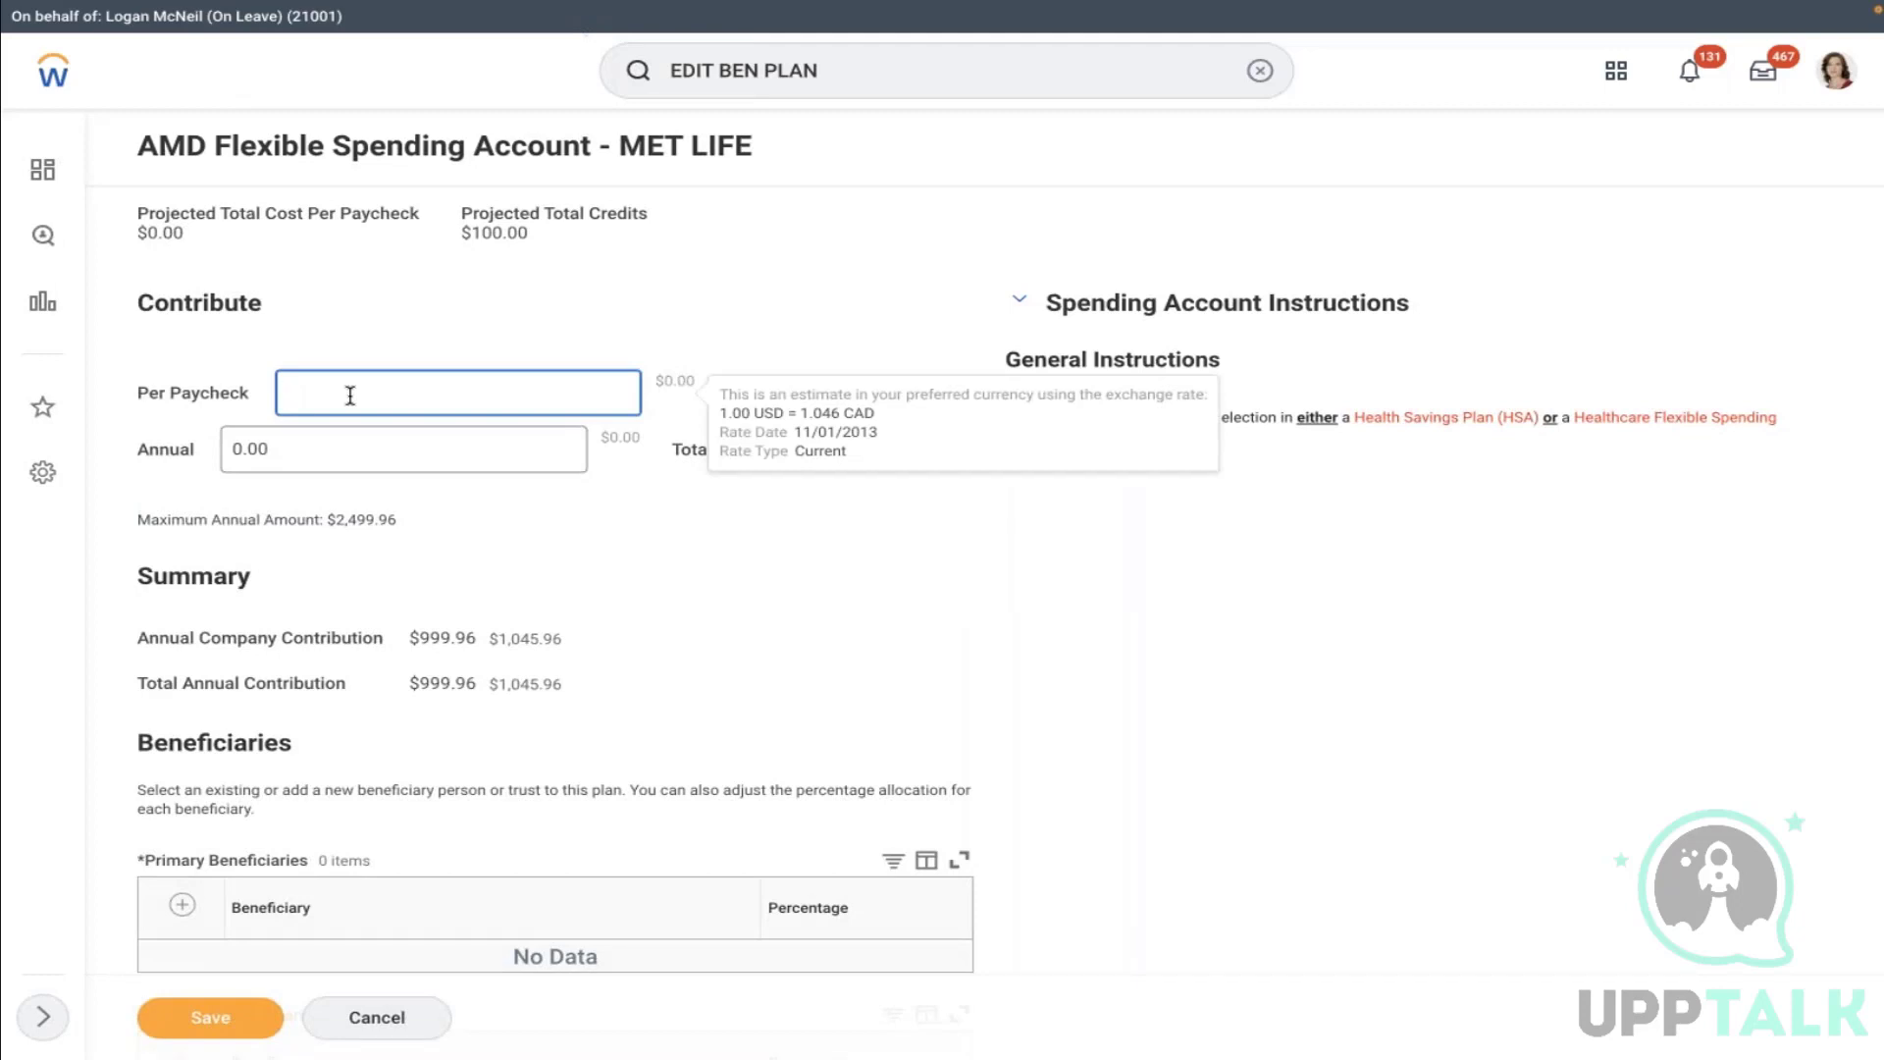
left_click(530, 594)
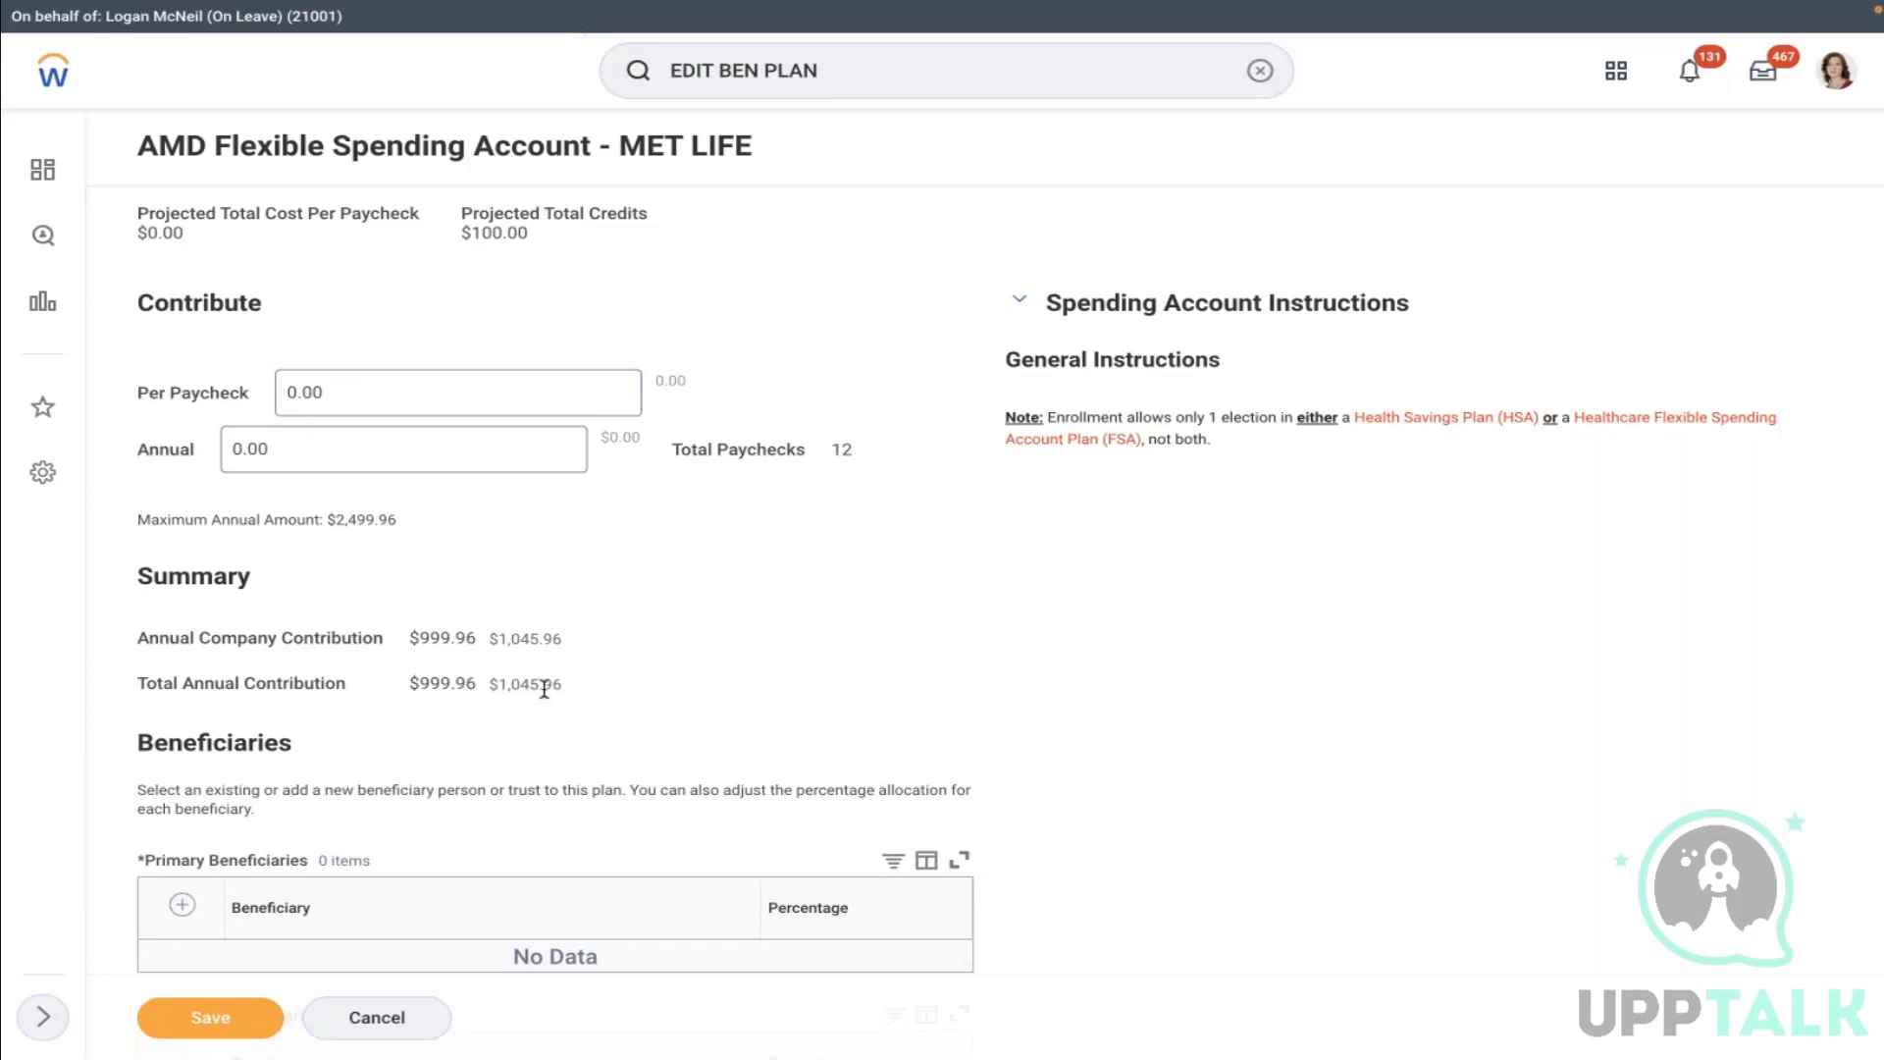
Set the Per Paycheck contribution of the MET LIFE flexible spending account to 203
left_click(378, 375)
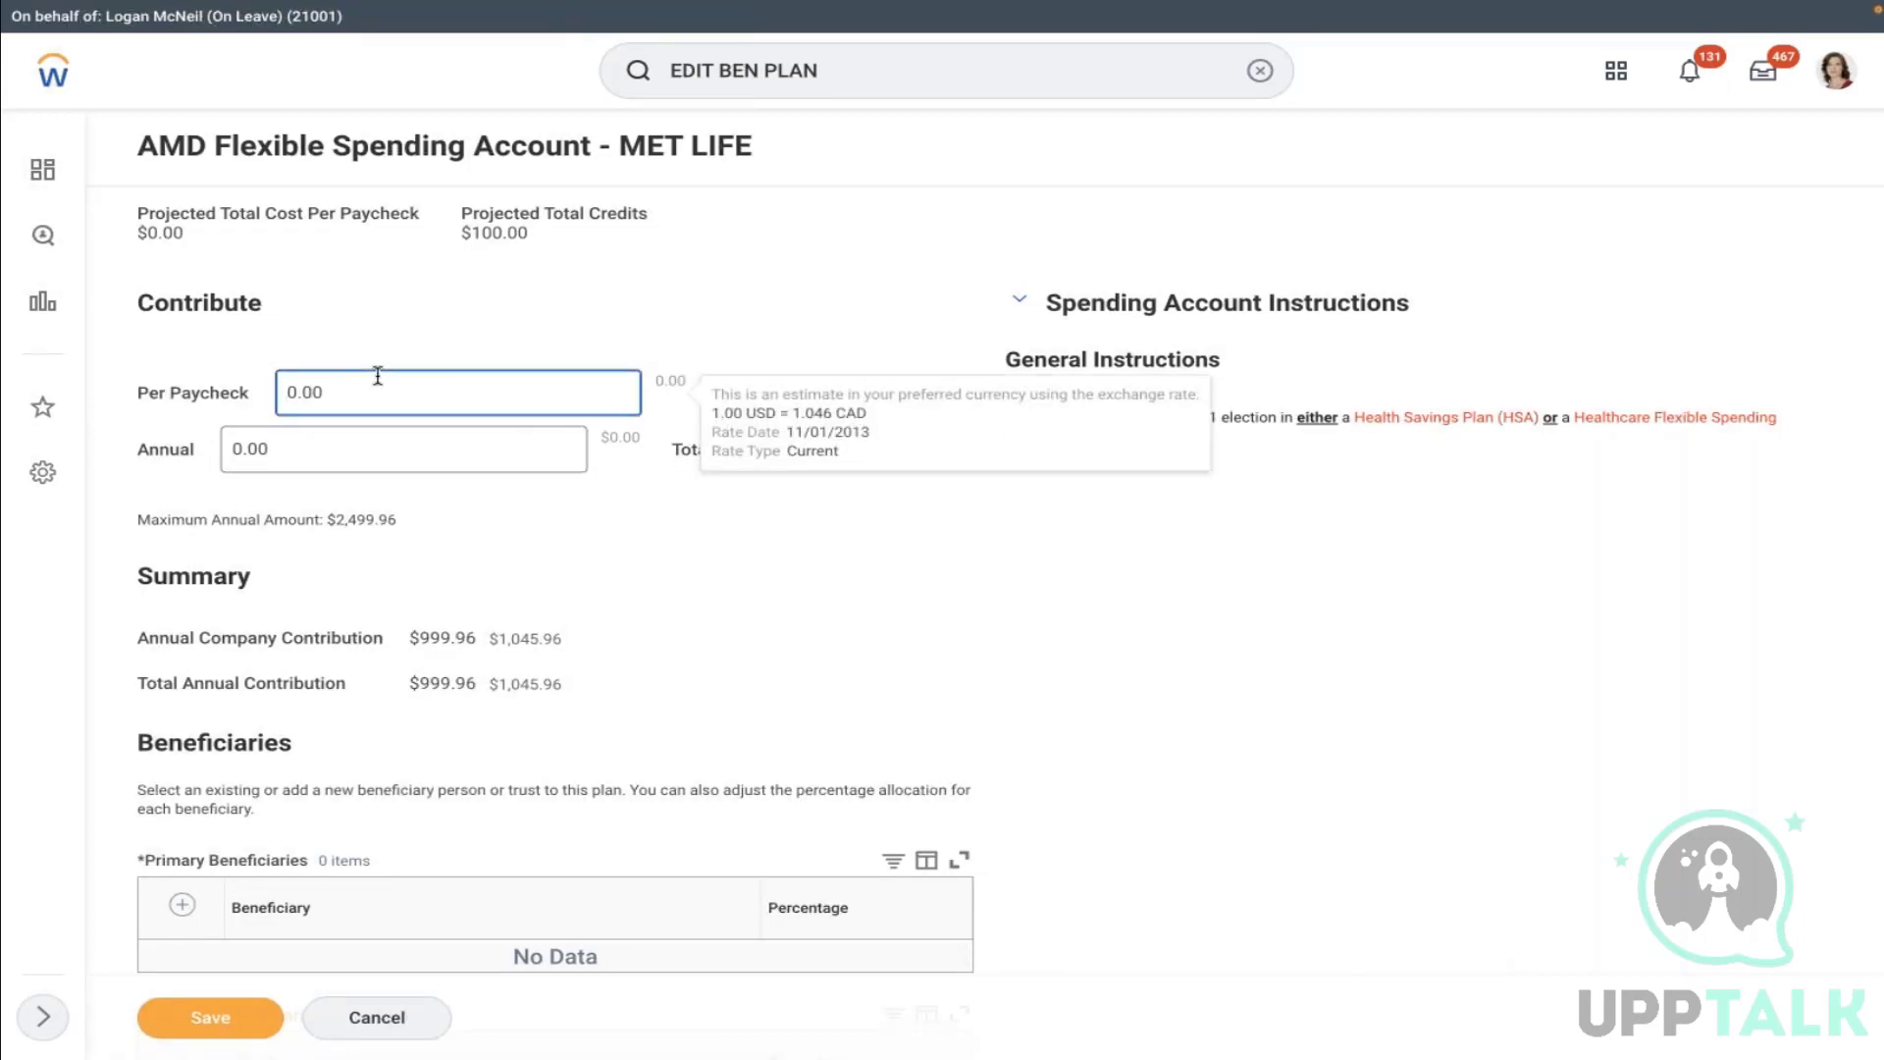
key("Right")
key("Right")
key("Right")
key("Right")
key("BackSpace")
key("BackSpace")
key("BackSpace")
key("BackSpace")
type("203")
left_click(601, 286)
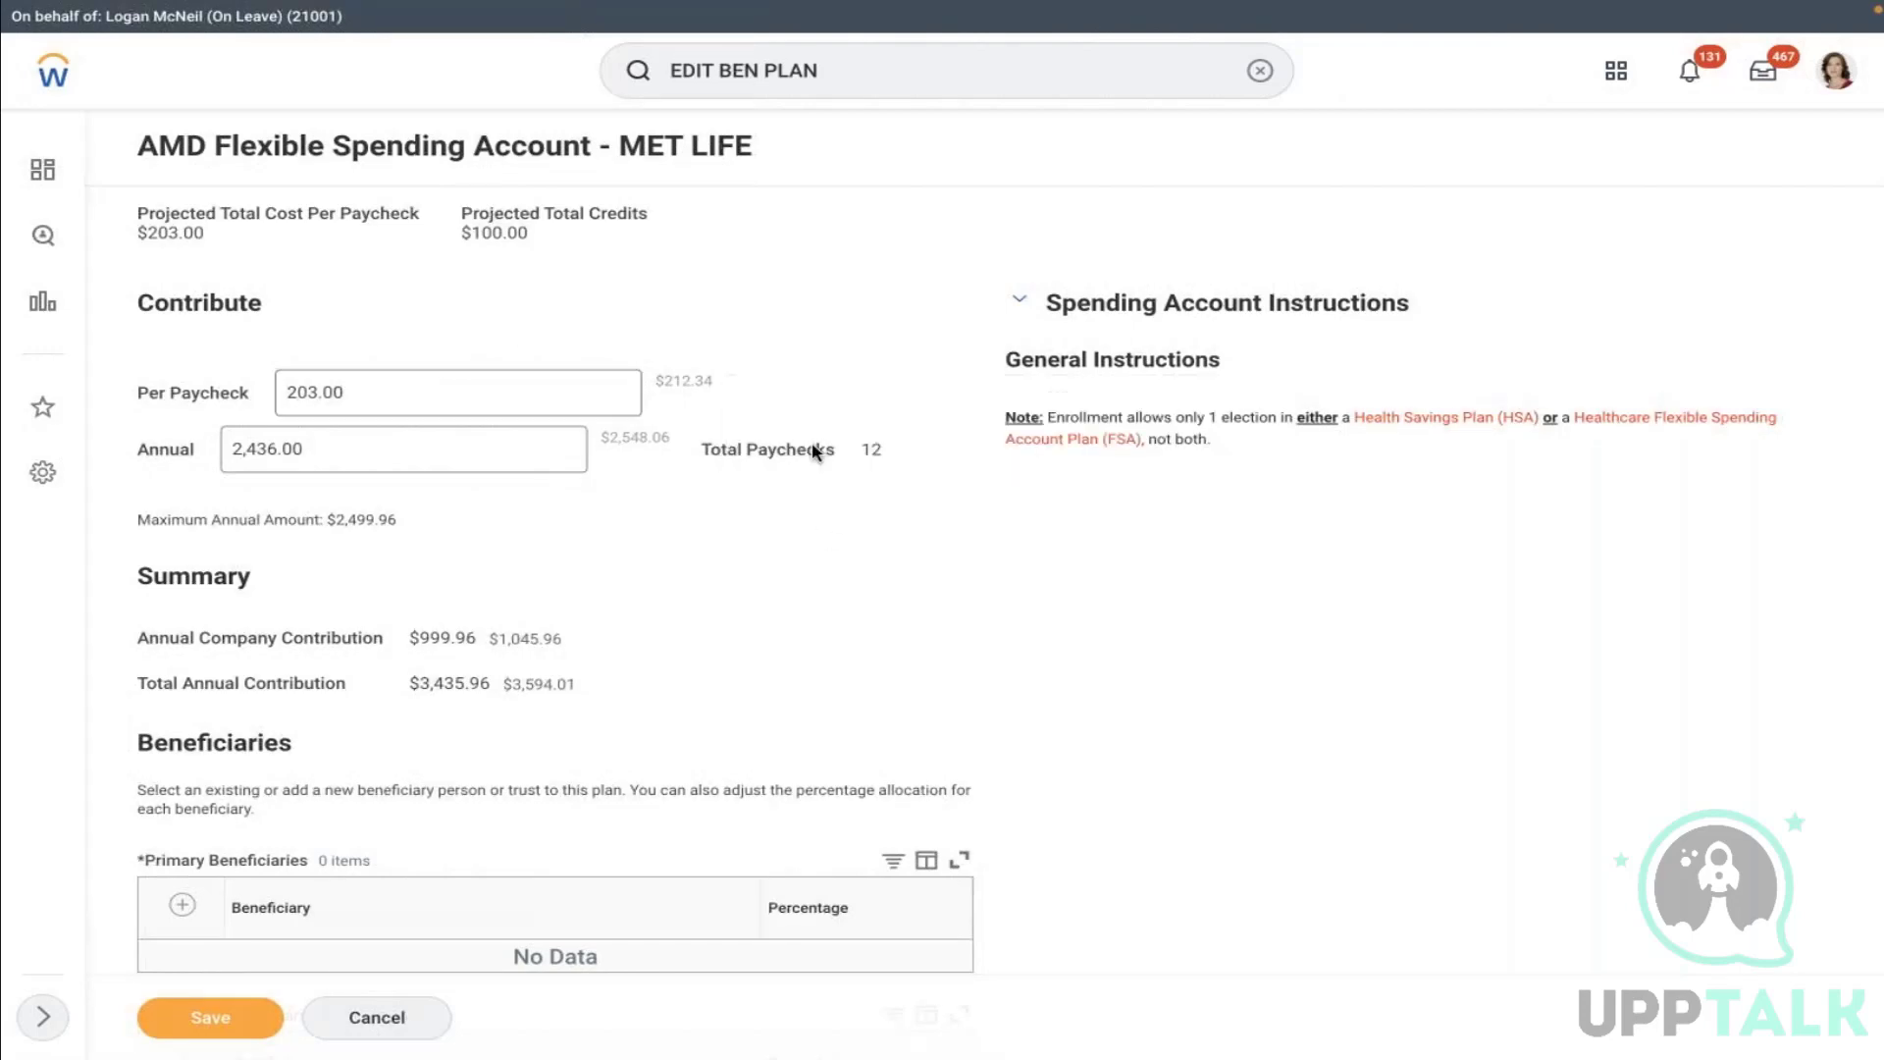
left_click(417, 390)
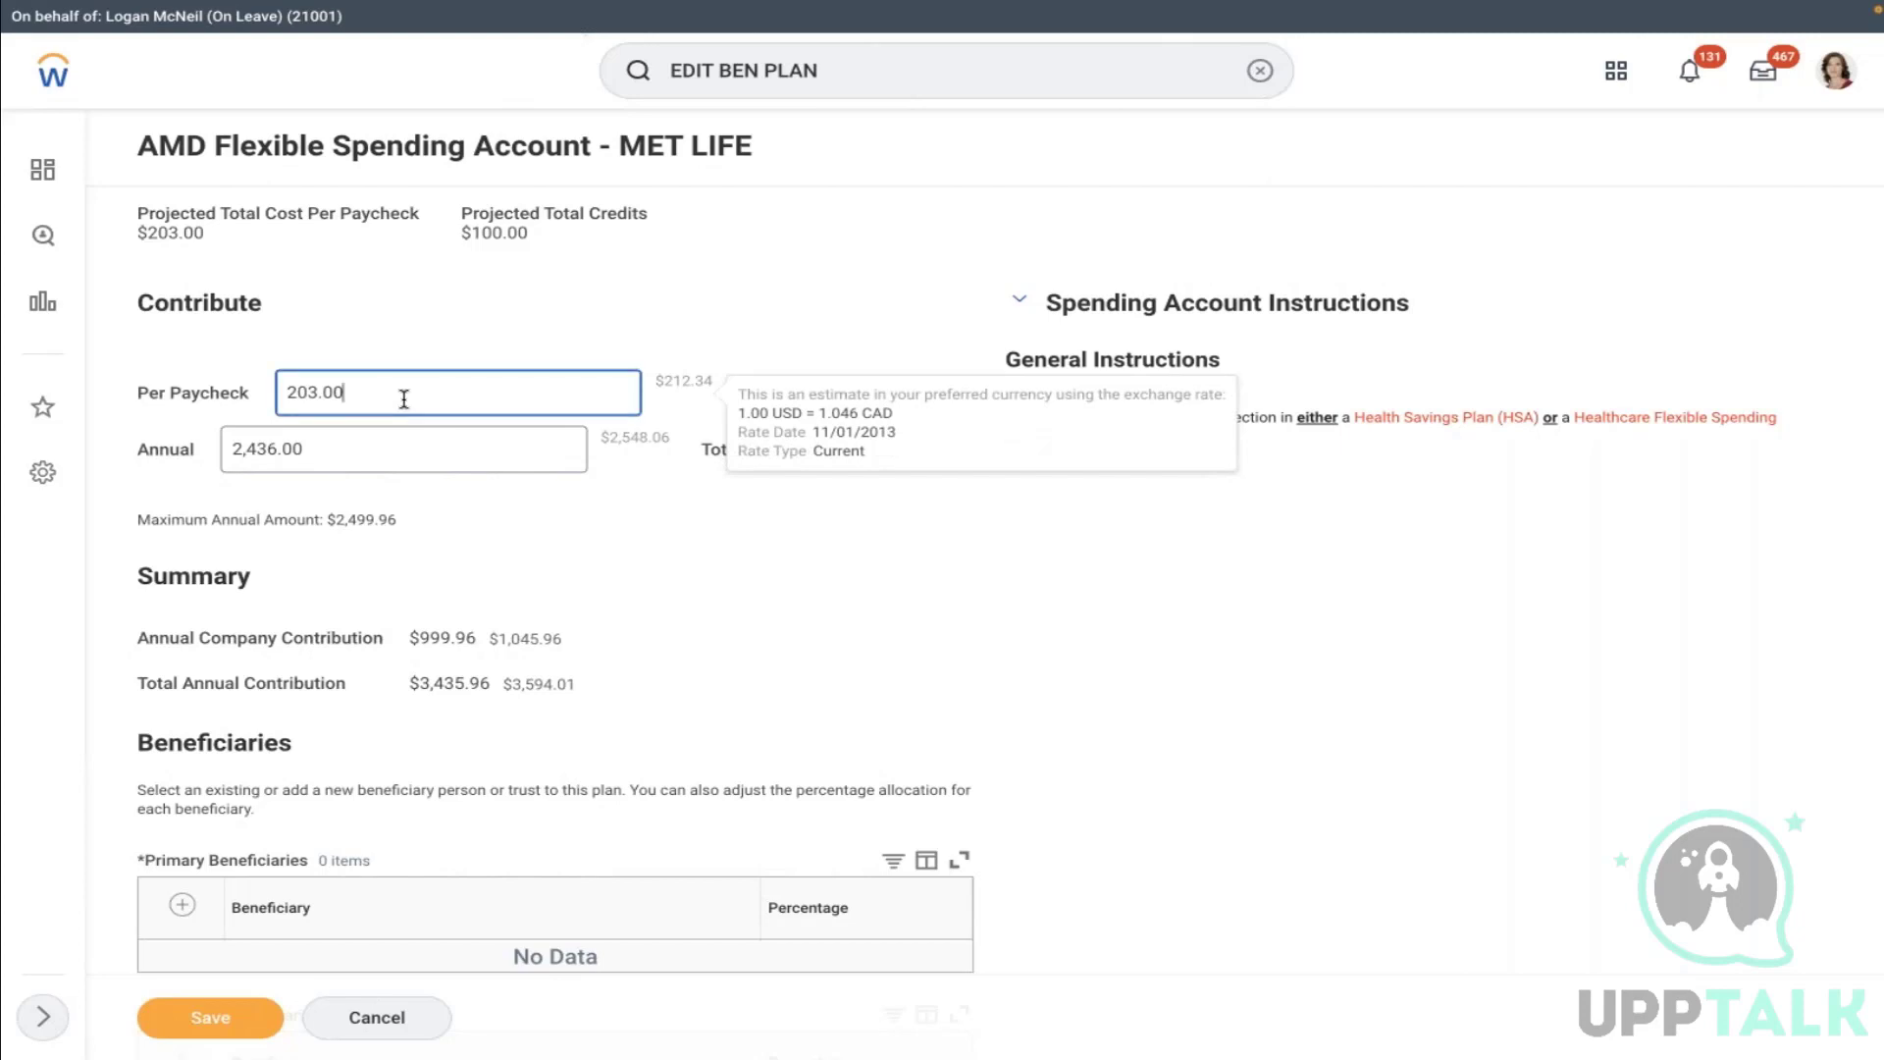
left_click(627, 292)
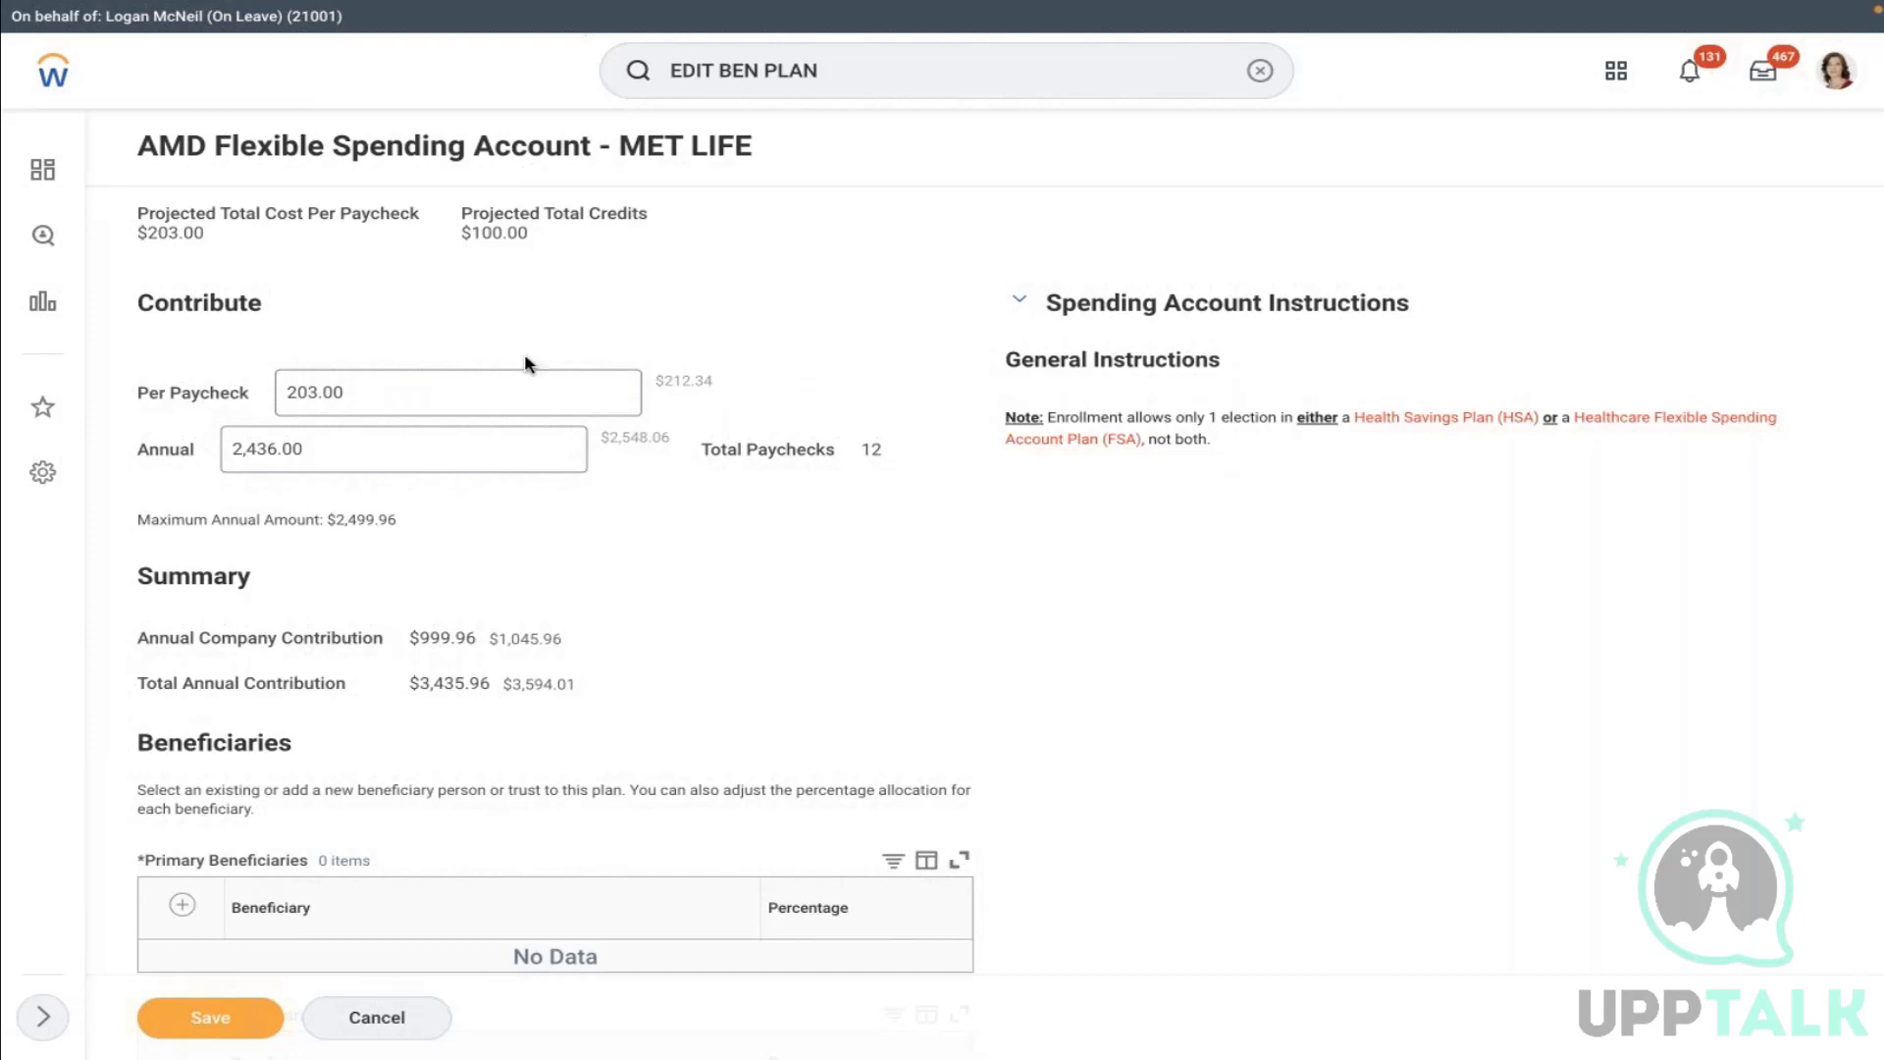
Set the Per Paycheck contribution of the MET LIFE flexible spending account to 203.33
left_click(367, 404)
key("BackSpace")
key("BackSpace")
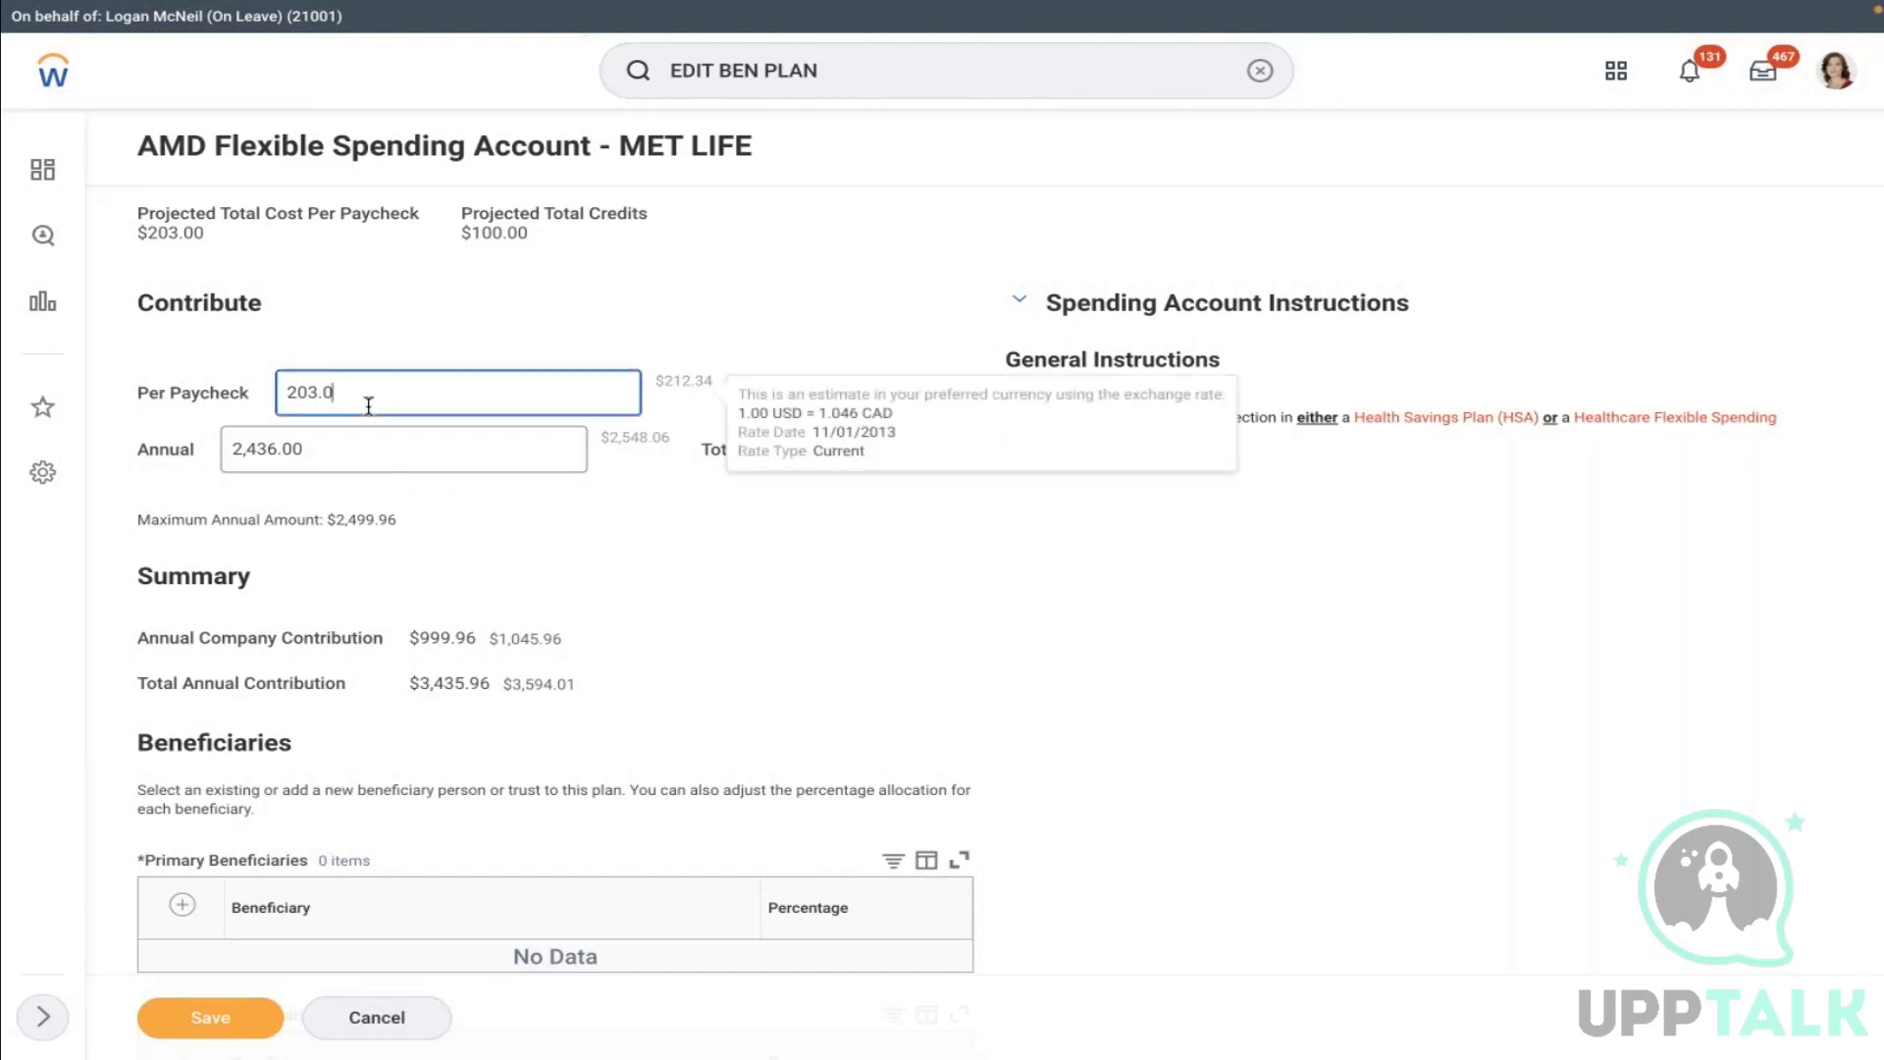
type("33")
left_click(771, 318)
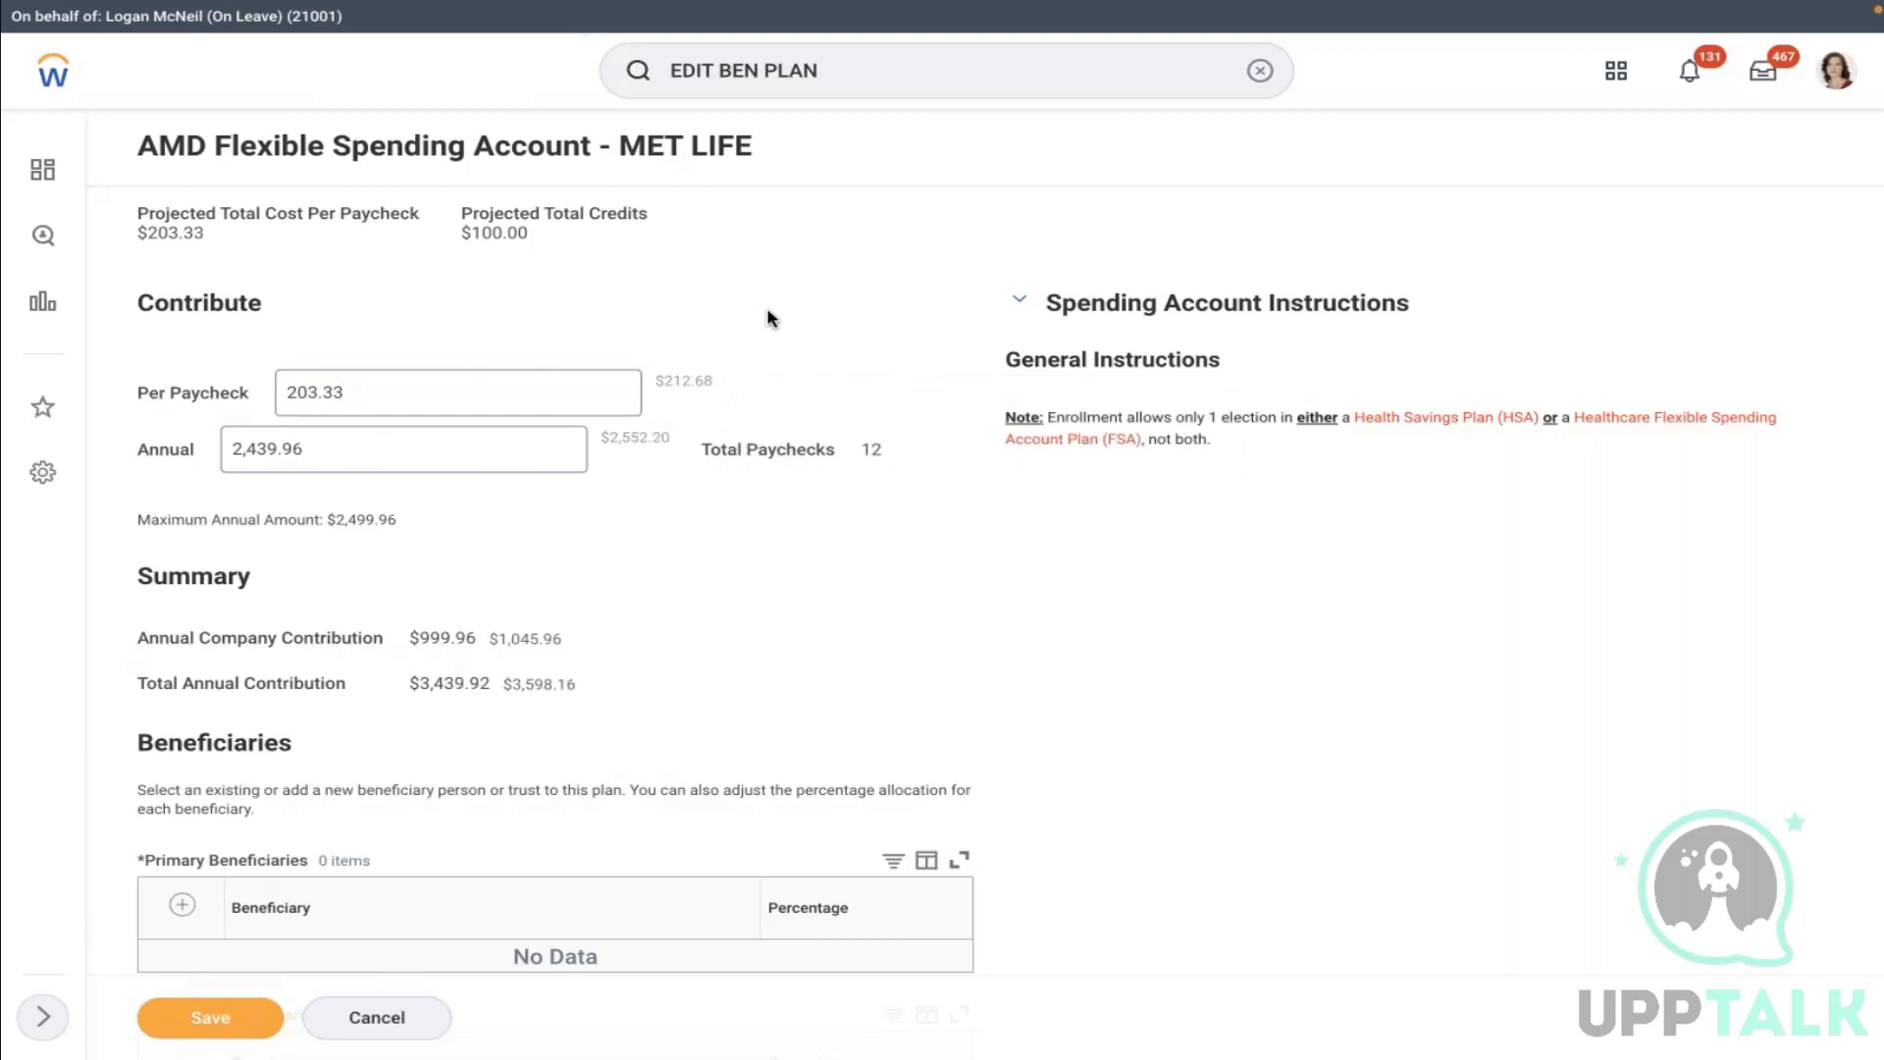
Raise the Per Paycheck contribution of the MET LIFE flexible spending account to 208.33
left_click(312, 392)
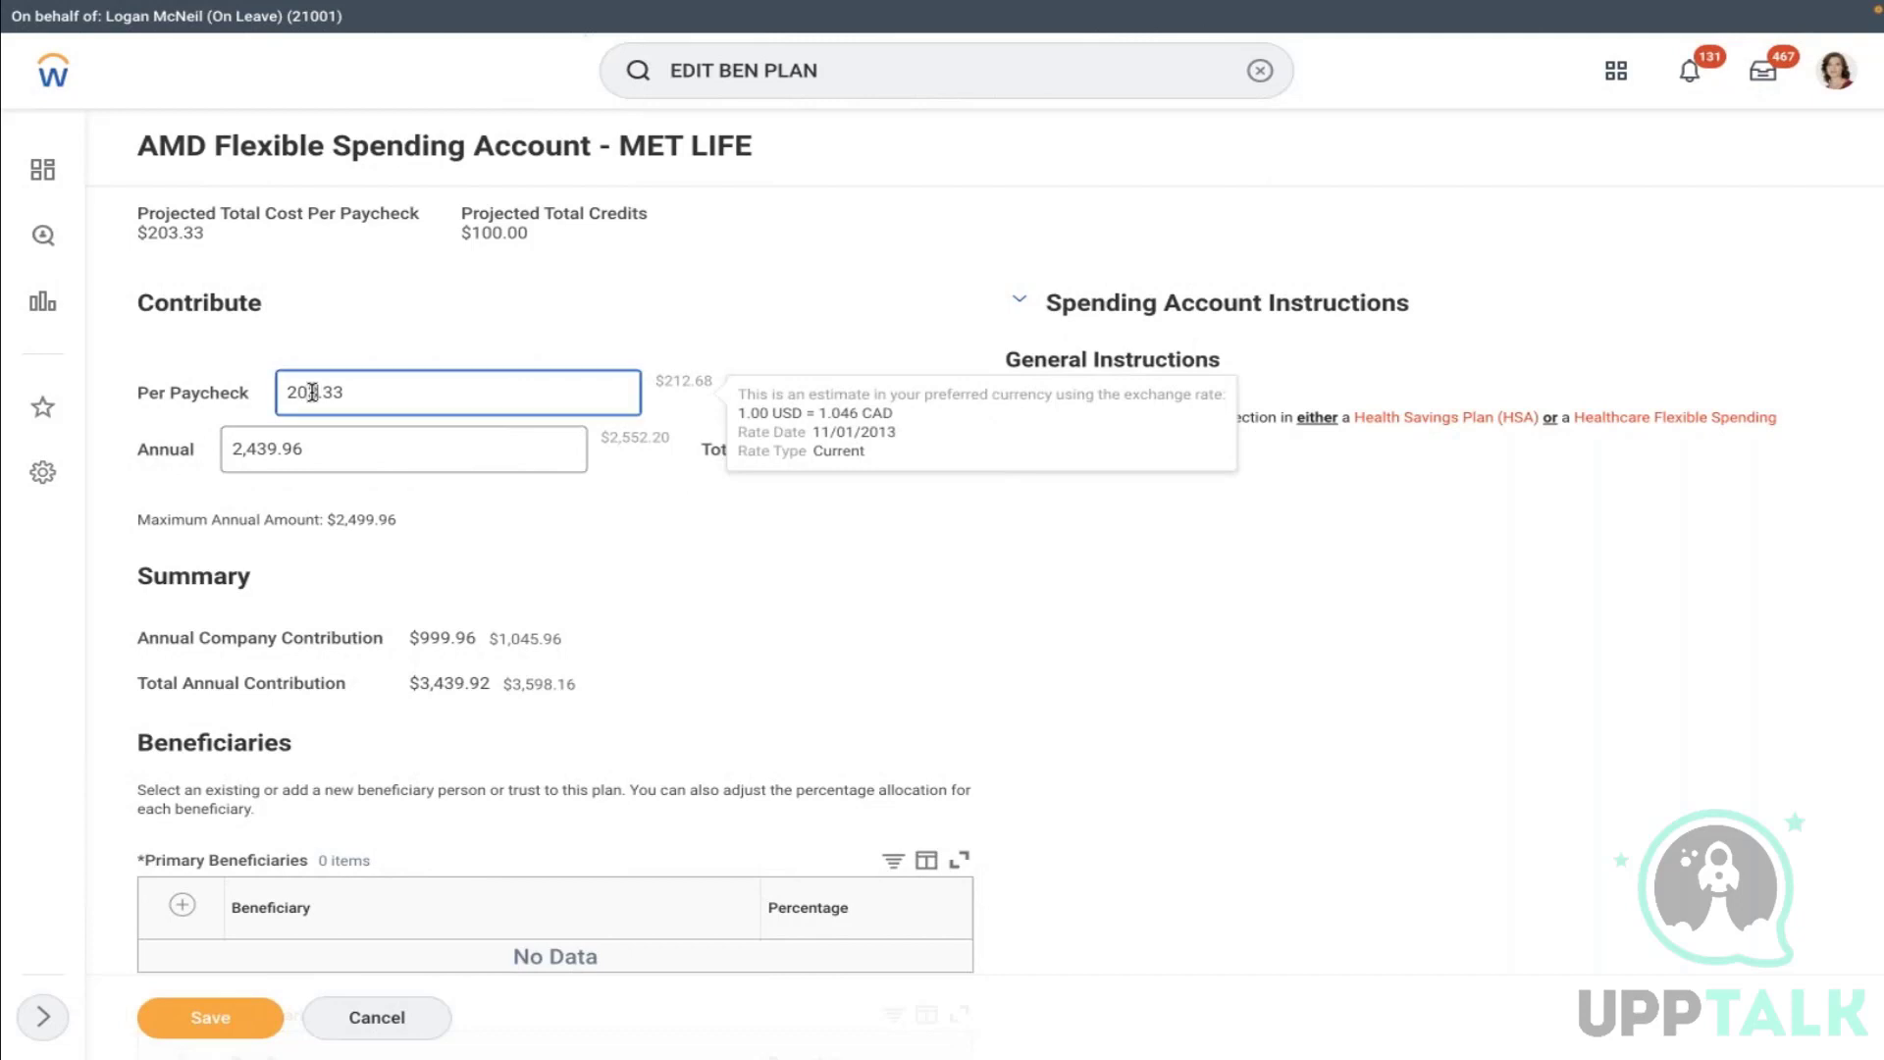
key("BackSpace")
type("8")
left_click(841, 261)
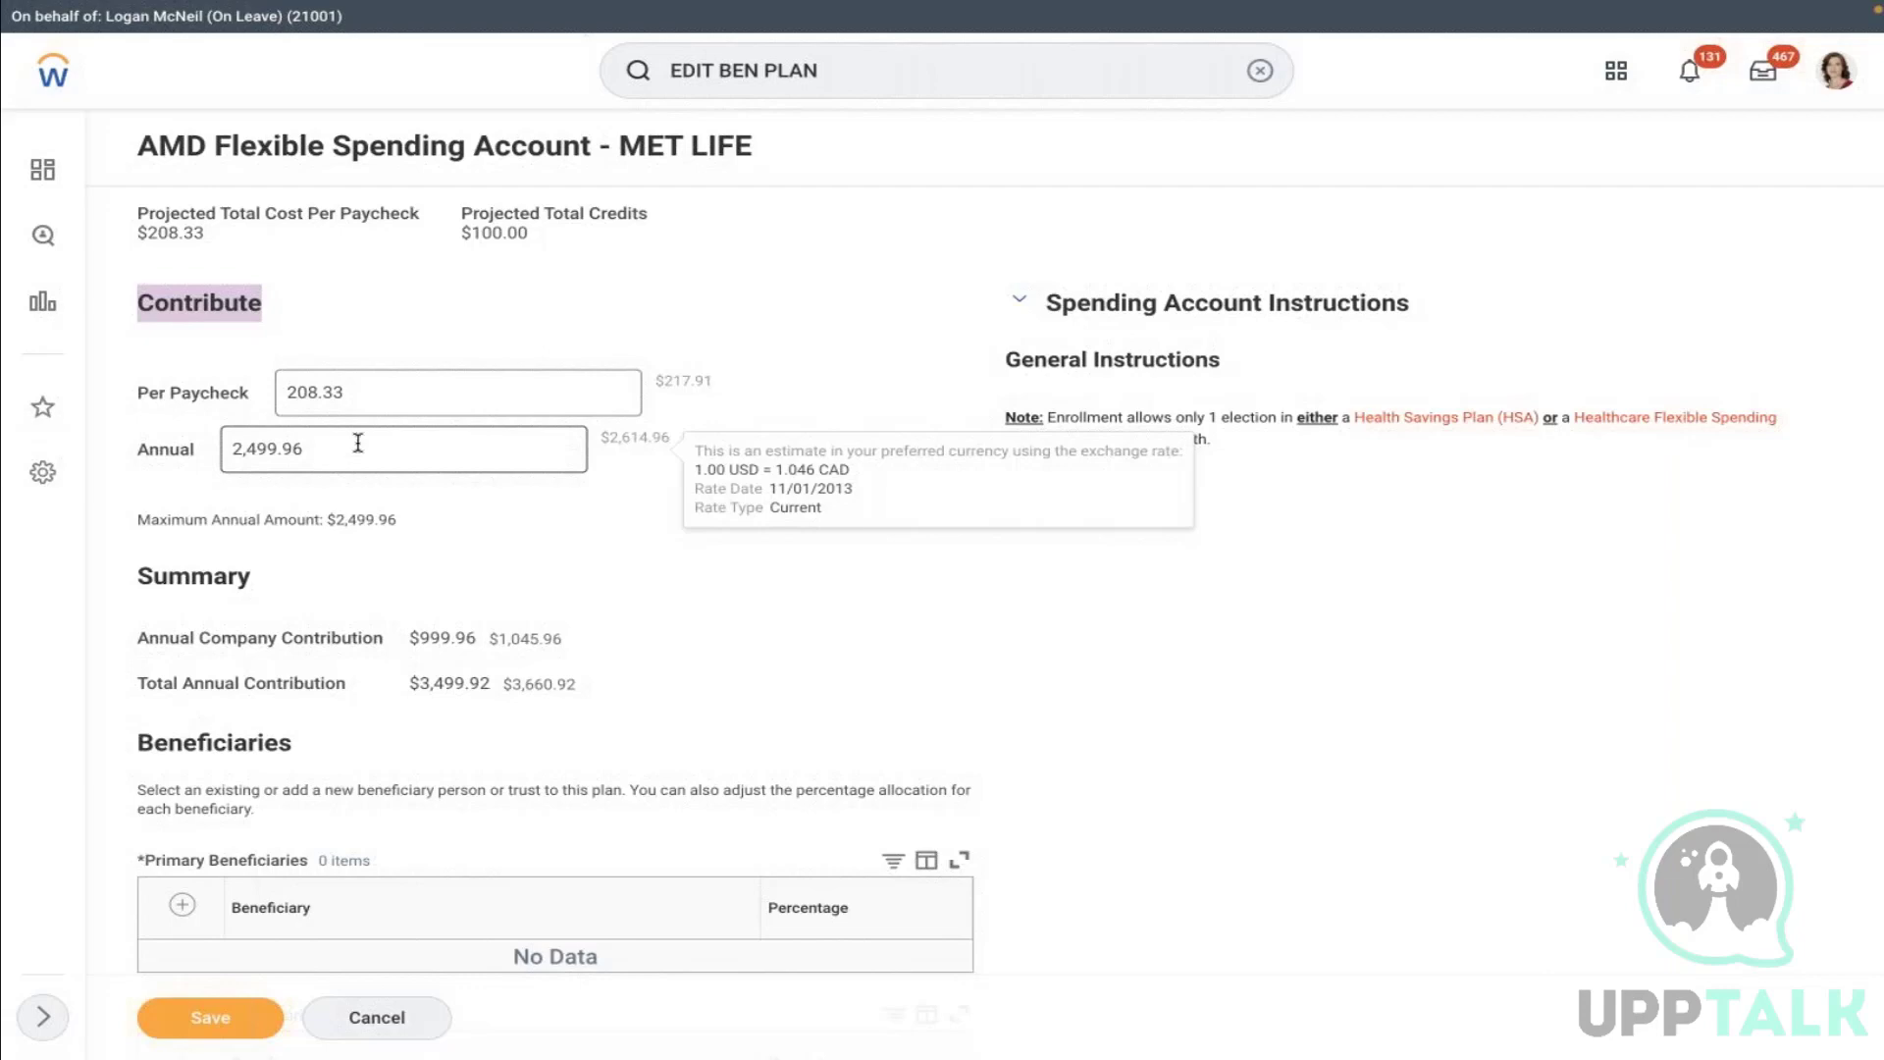
Replace the Per Paycheck contribution of the MET LIFE flexible spending account with 125
left_click(358, 404)
key("BackSpace")
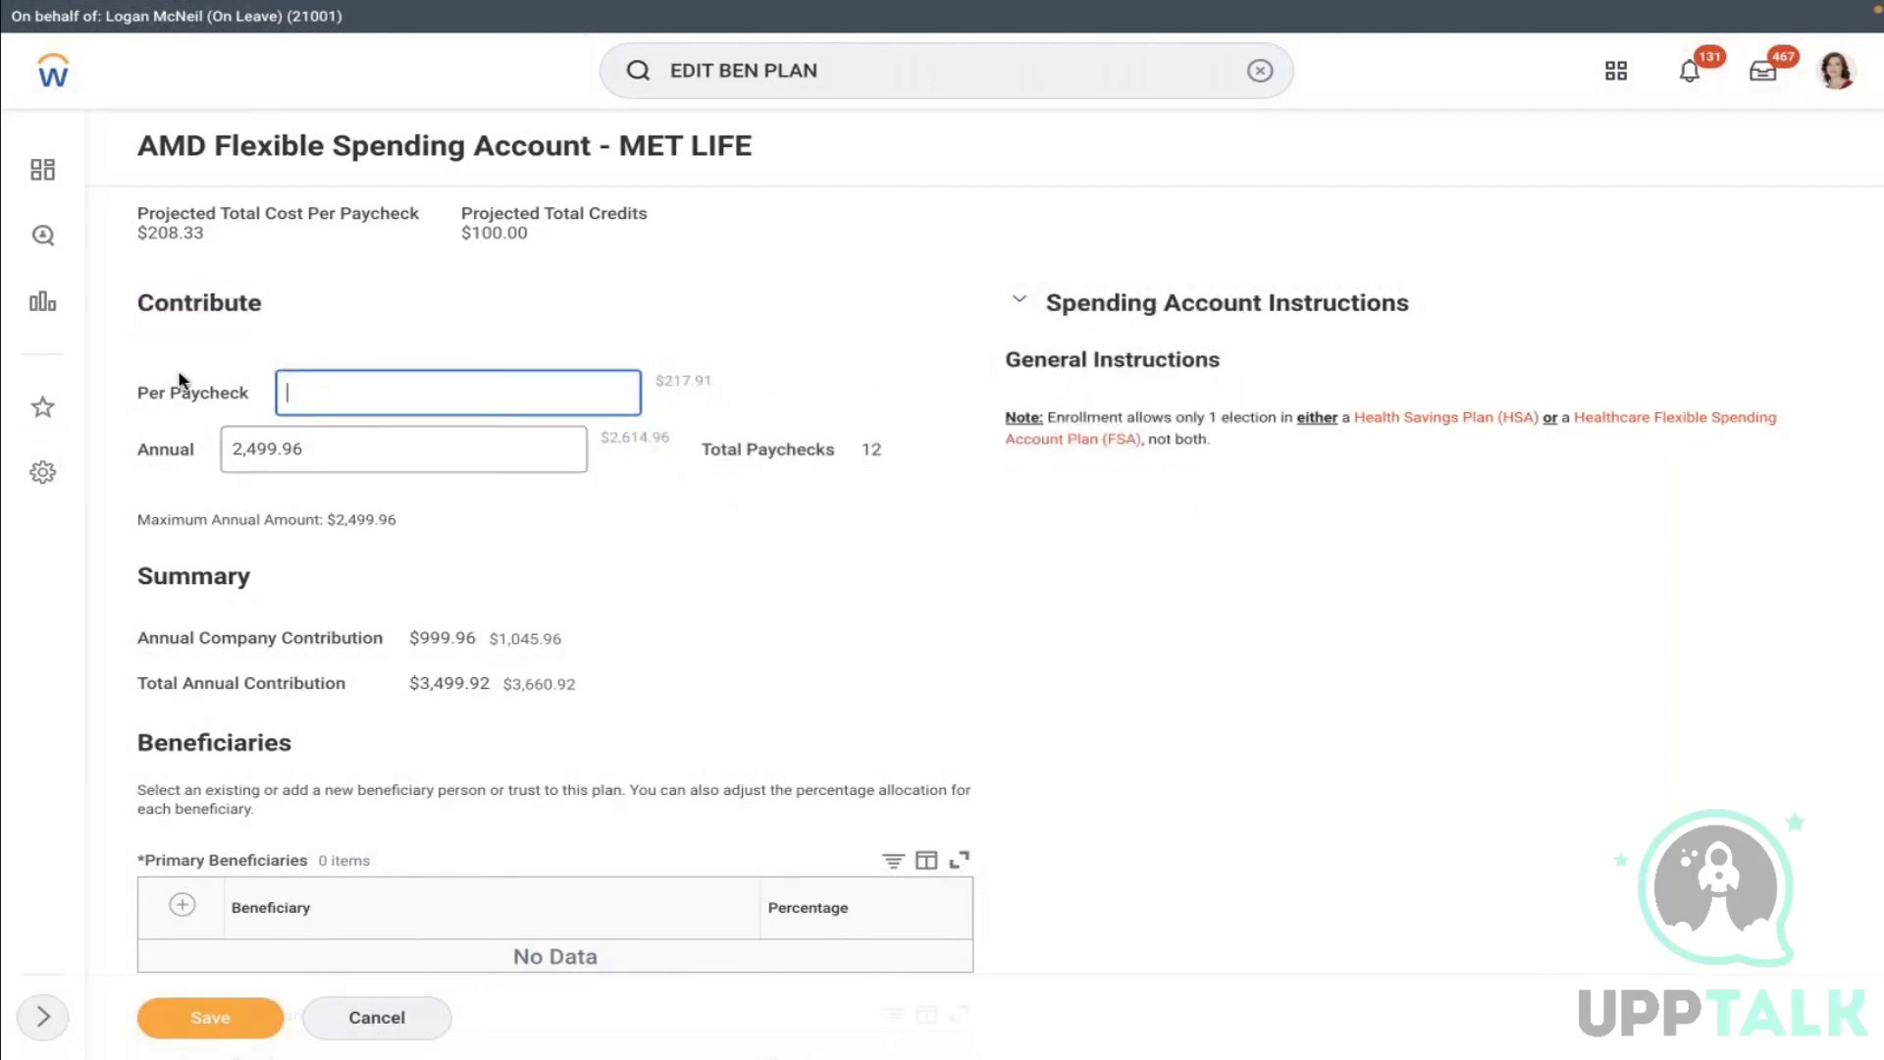
type("125")
left_click(743, 579)
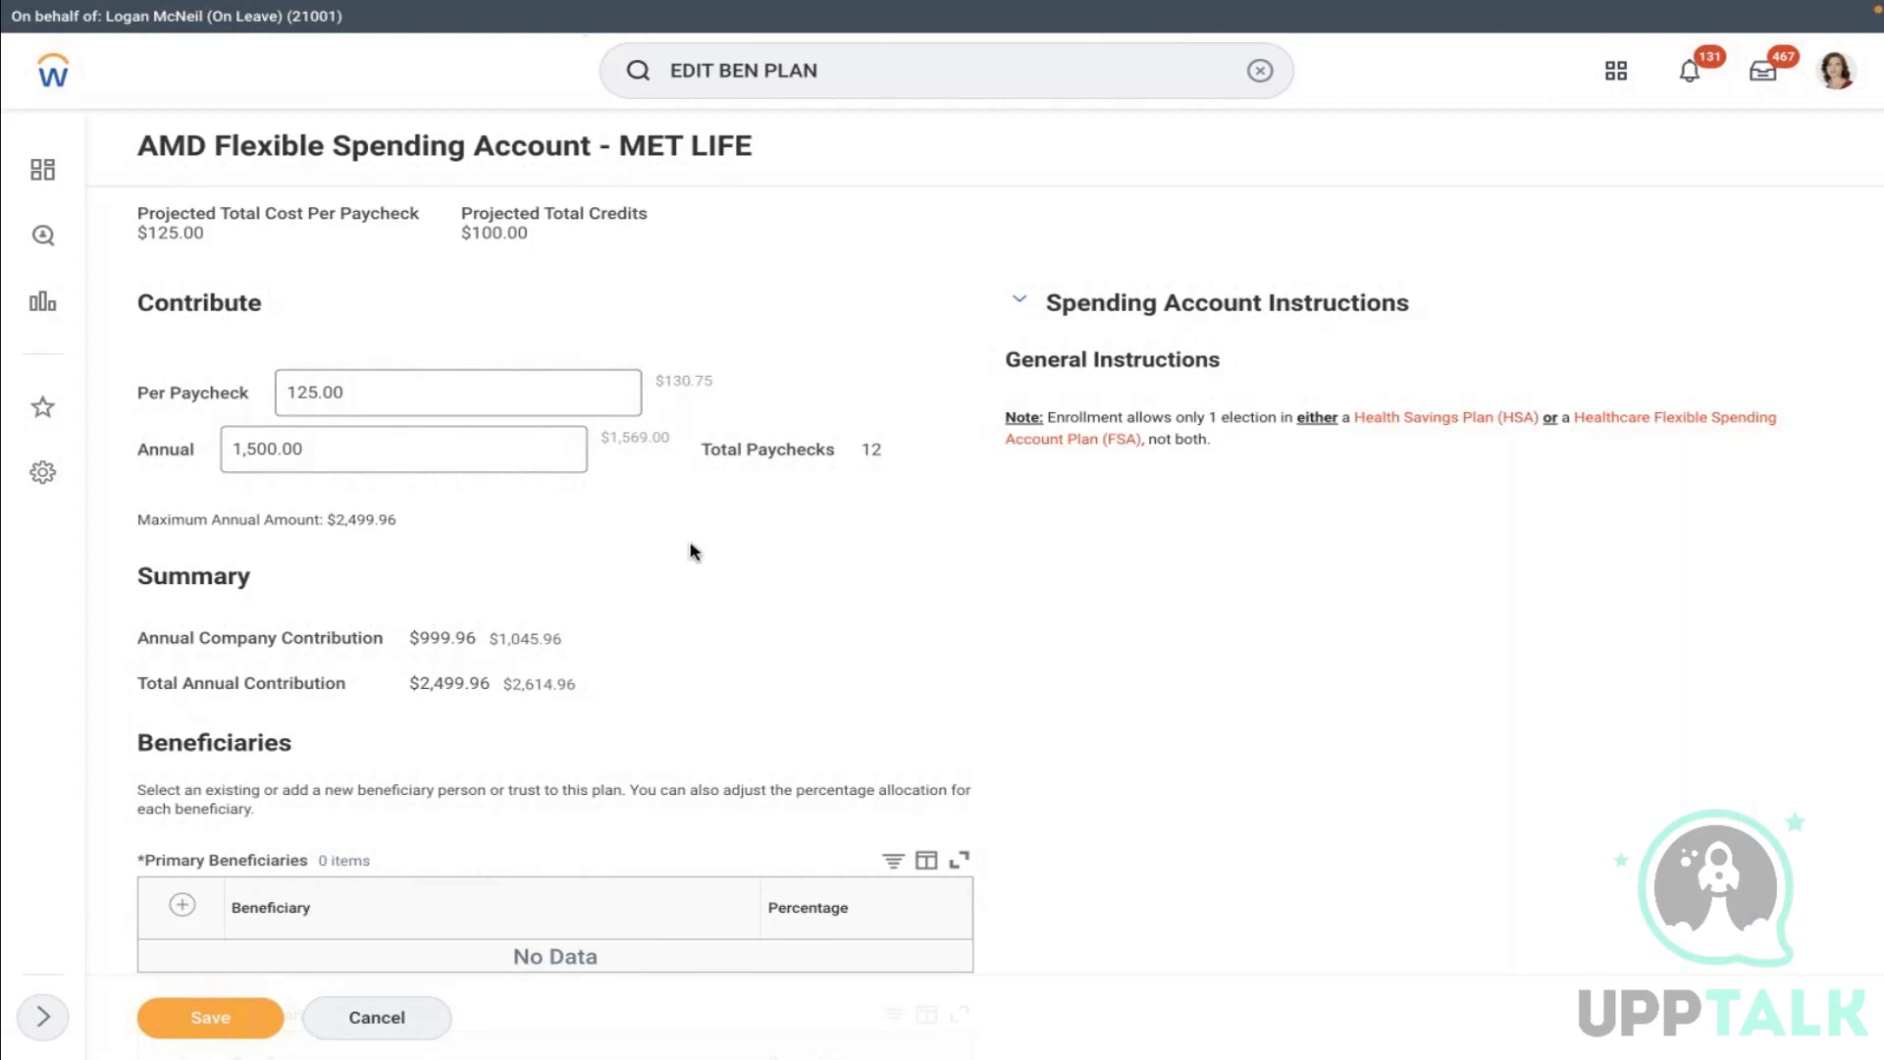
Try to save the MET LIFE flexible spending account election with a Per Paycheck contribution of 150
left_click(370, 386)
left_click_drag(370, 386, 193, 379)
key("BackSpace")
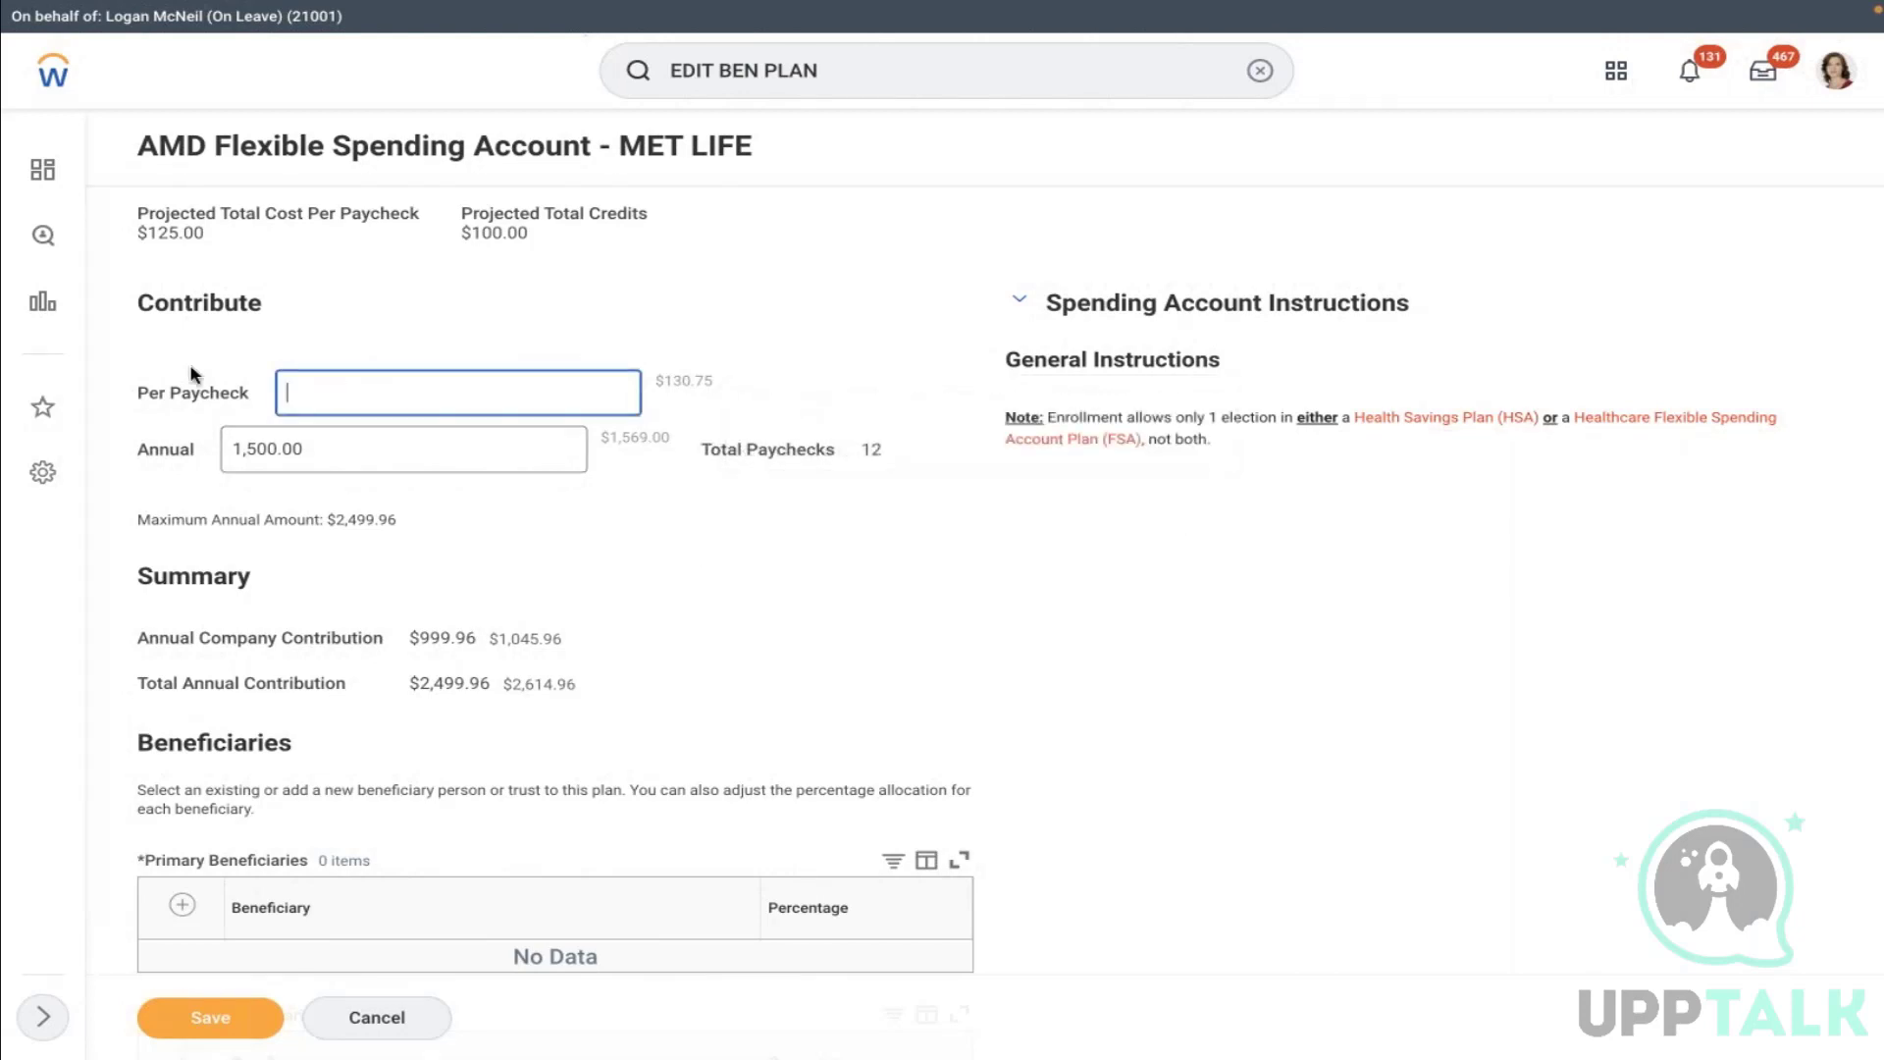
type("150")
left_click(992, 337)
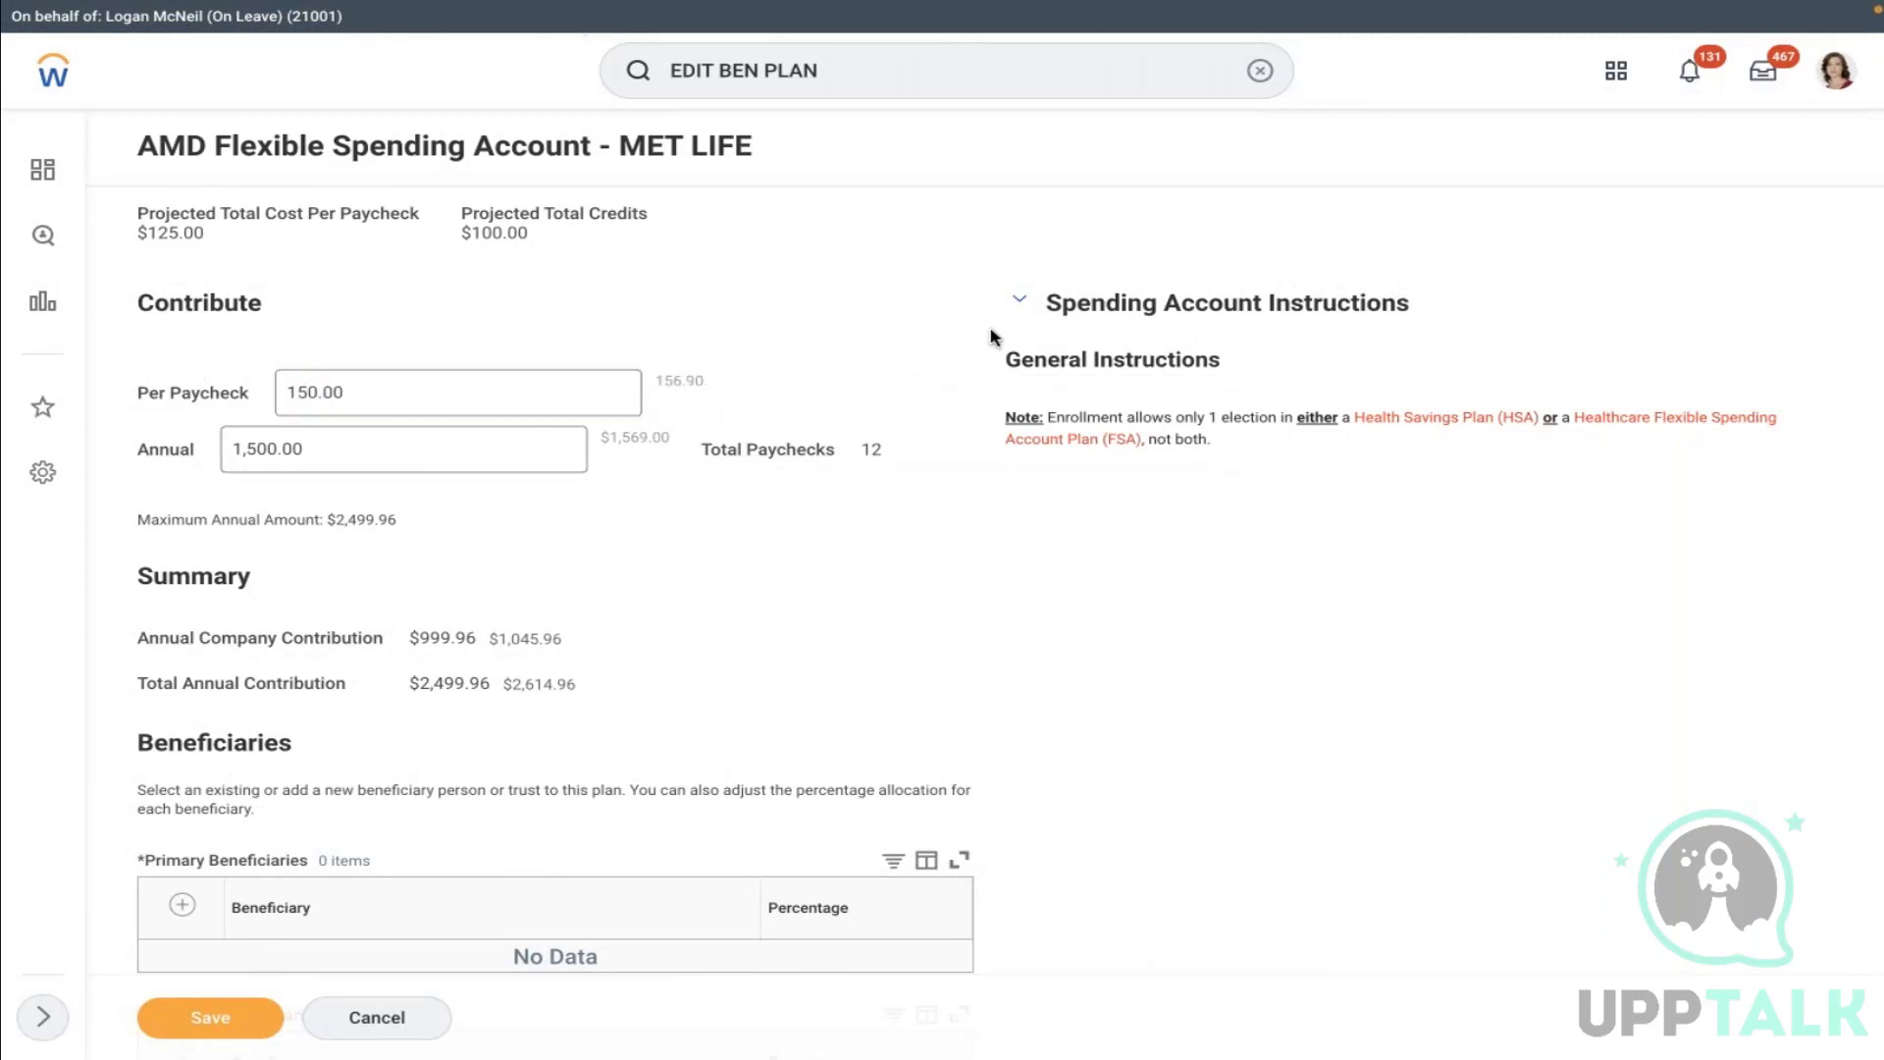
left_click(207, 1020)
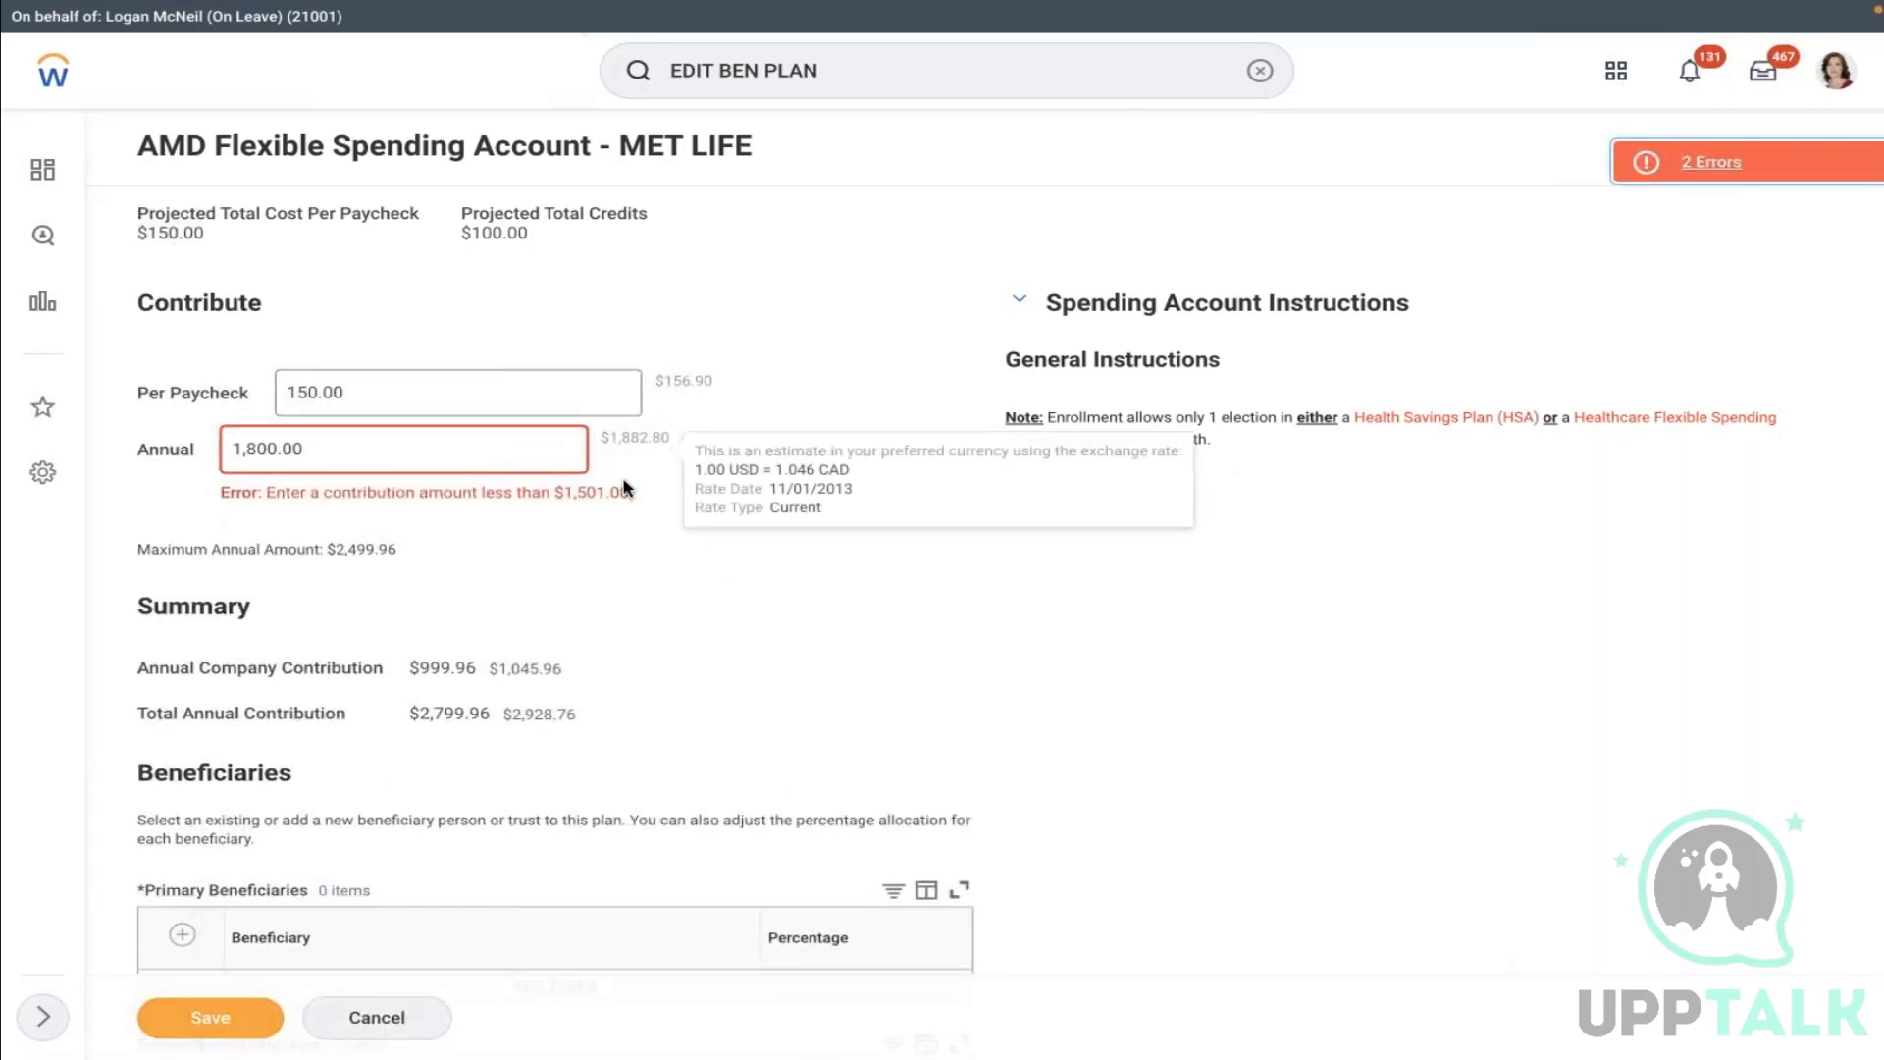
left_click_drag(636, 493, 276, 491)
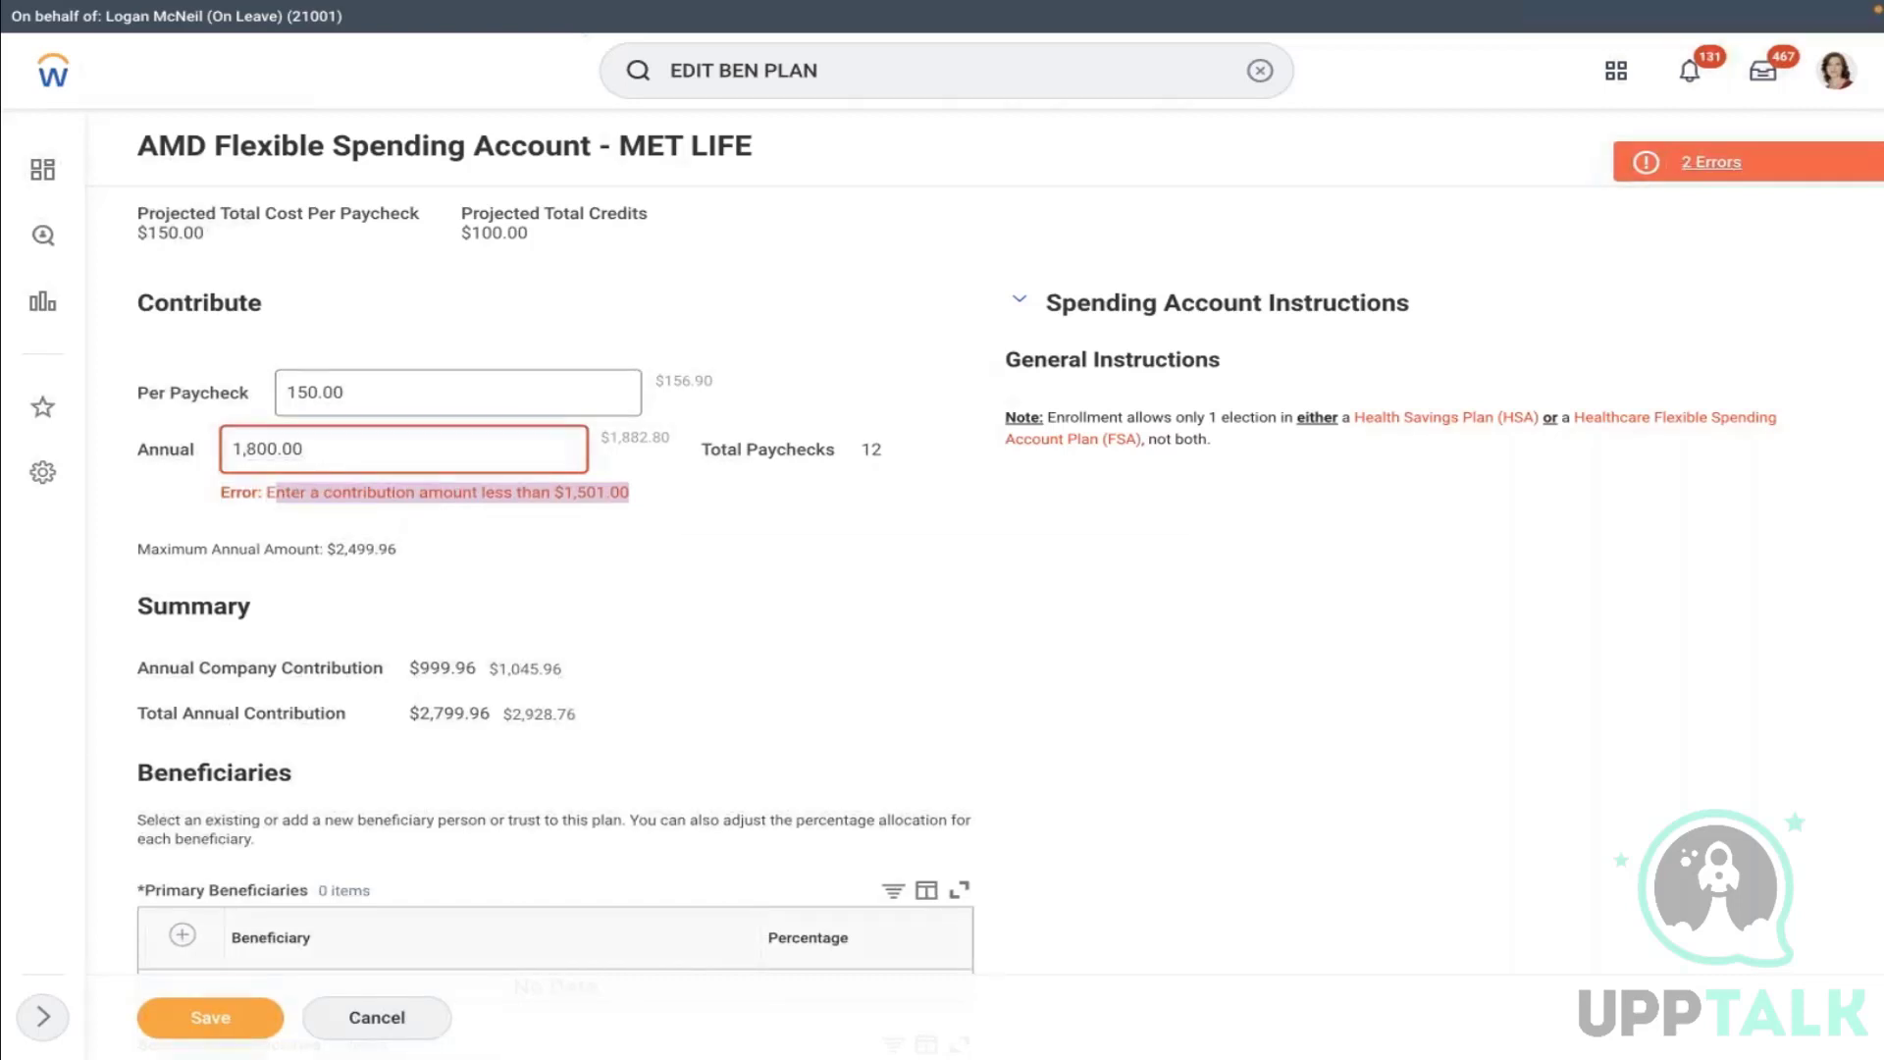
Set the Per Paycheck contribution back to 125, try to save the election, and read the error details
left_click(381, 403)
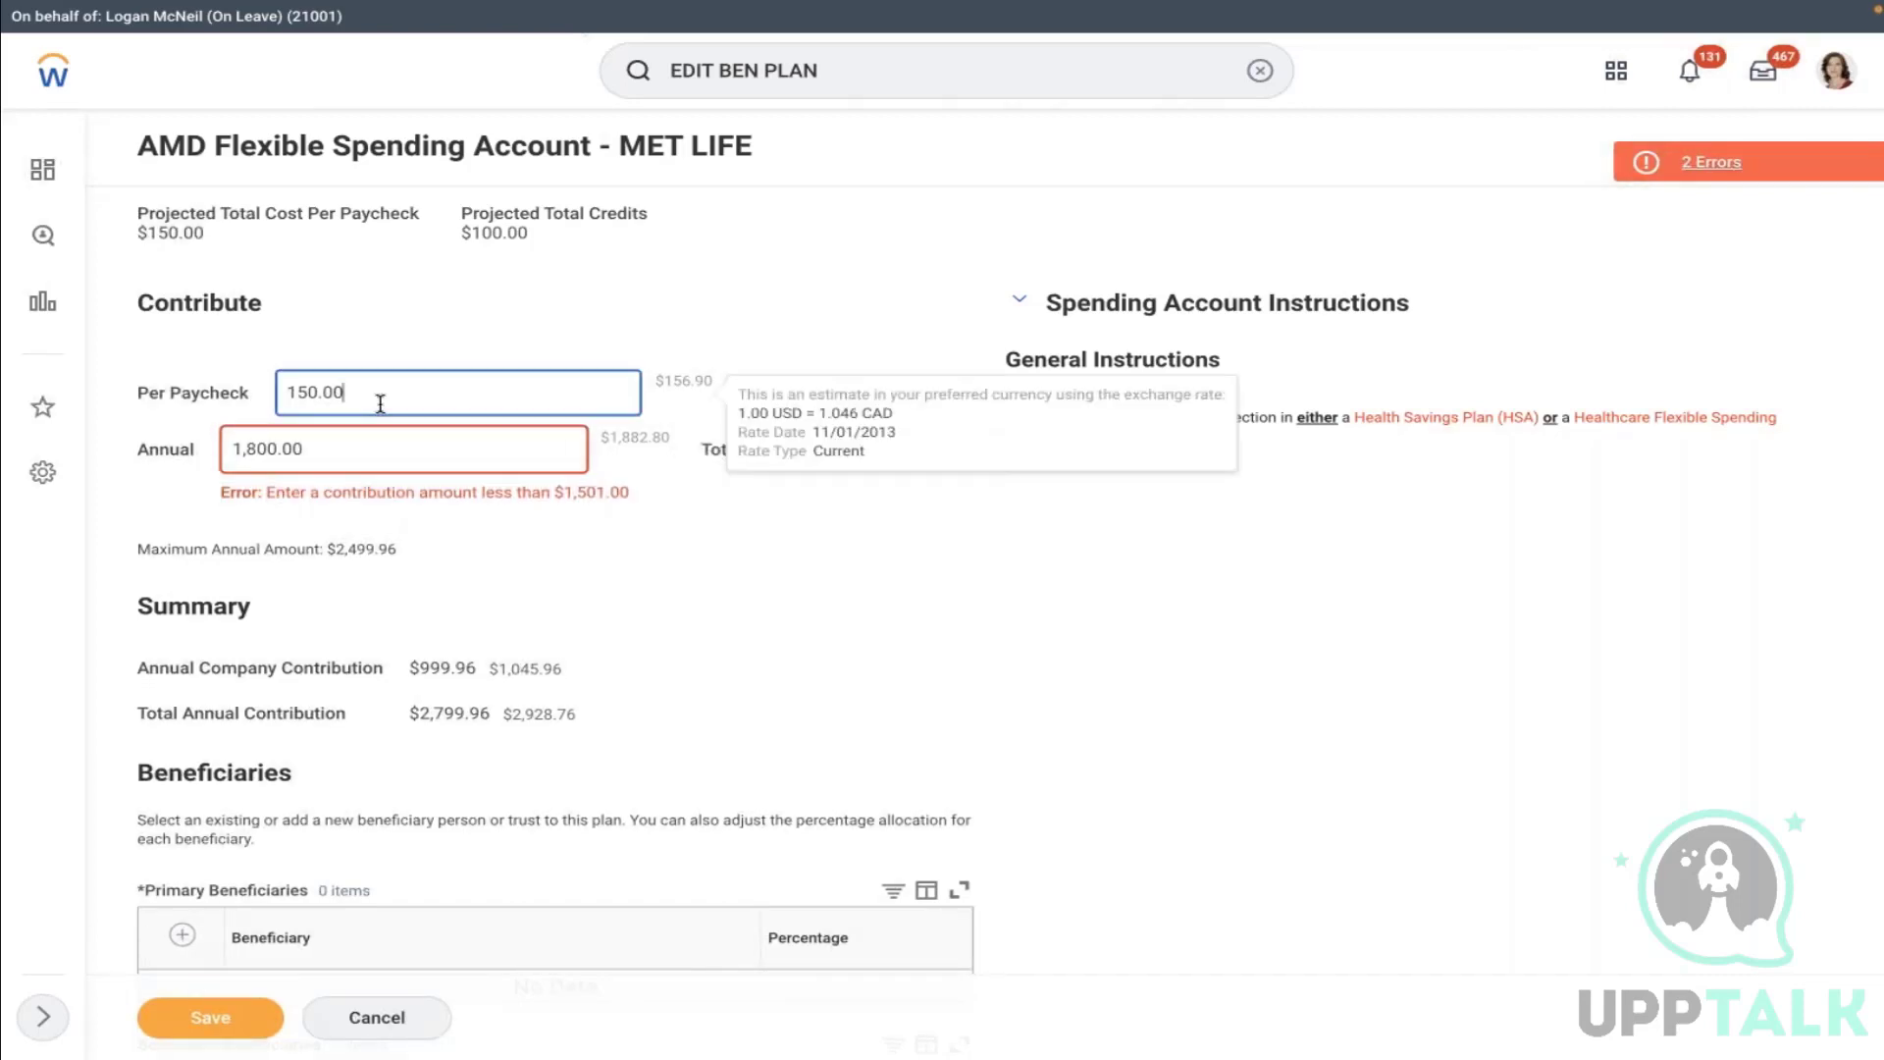
key("BackSpace")
key("BackSpace")
key("BackSpace")
key("BackSpace")
key("BackSpace")
type("25")
left_click(713, 646)
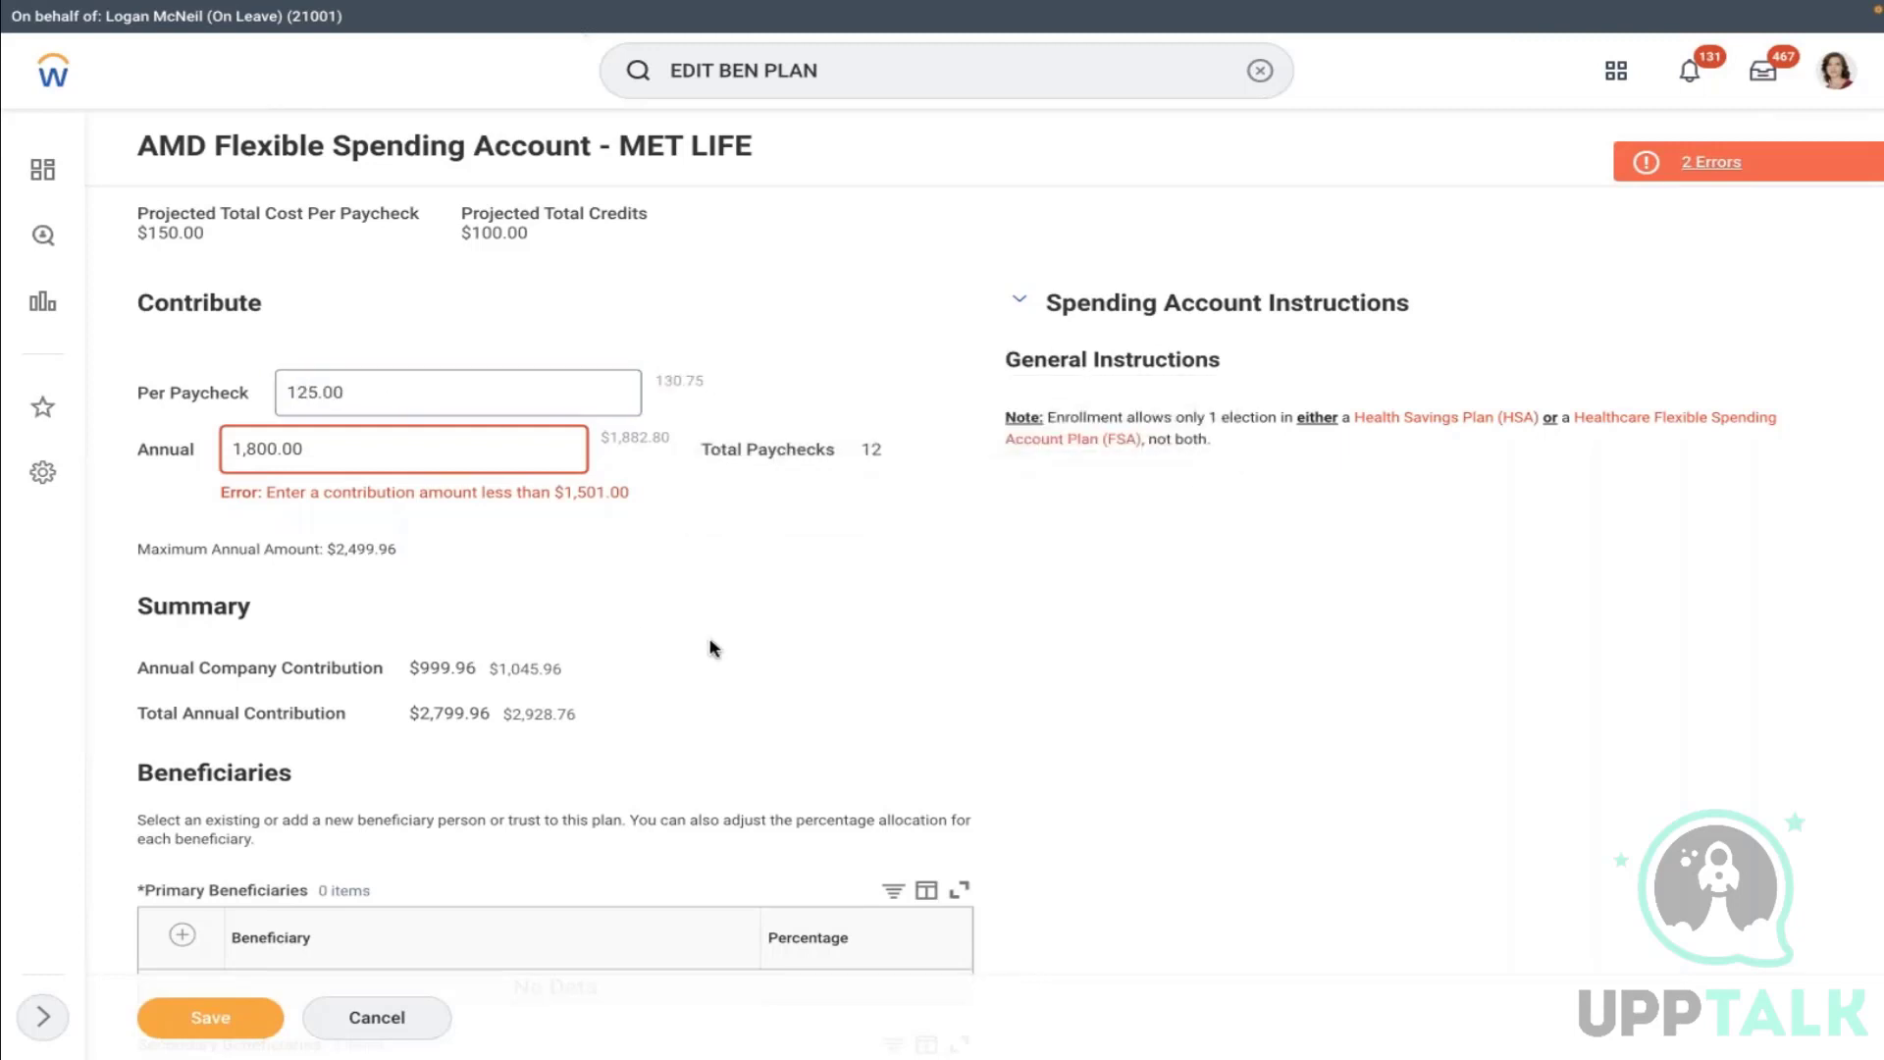
left_click(210, 1018)
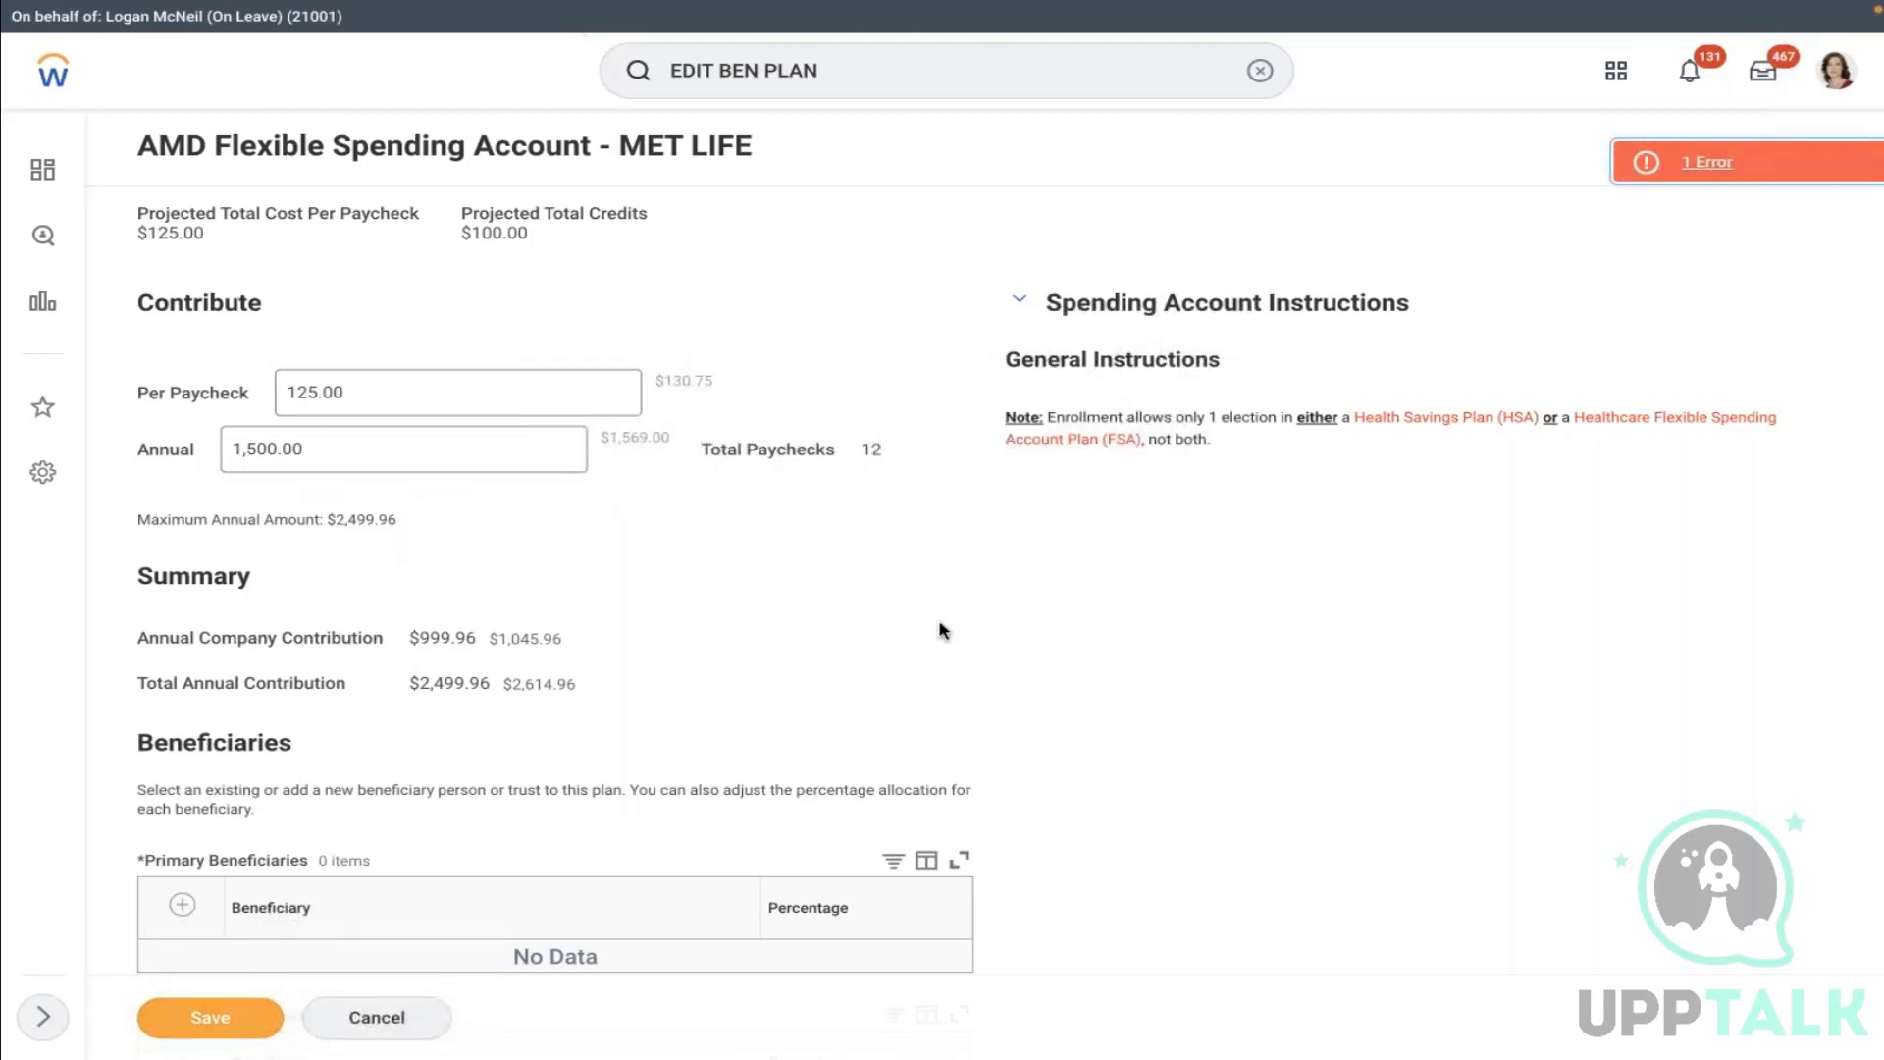
left_click(1707, 161)
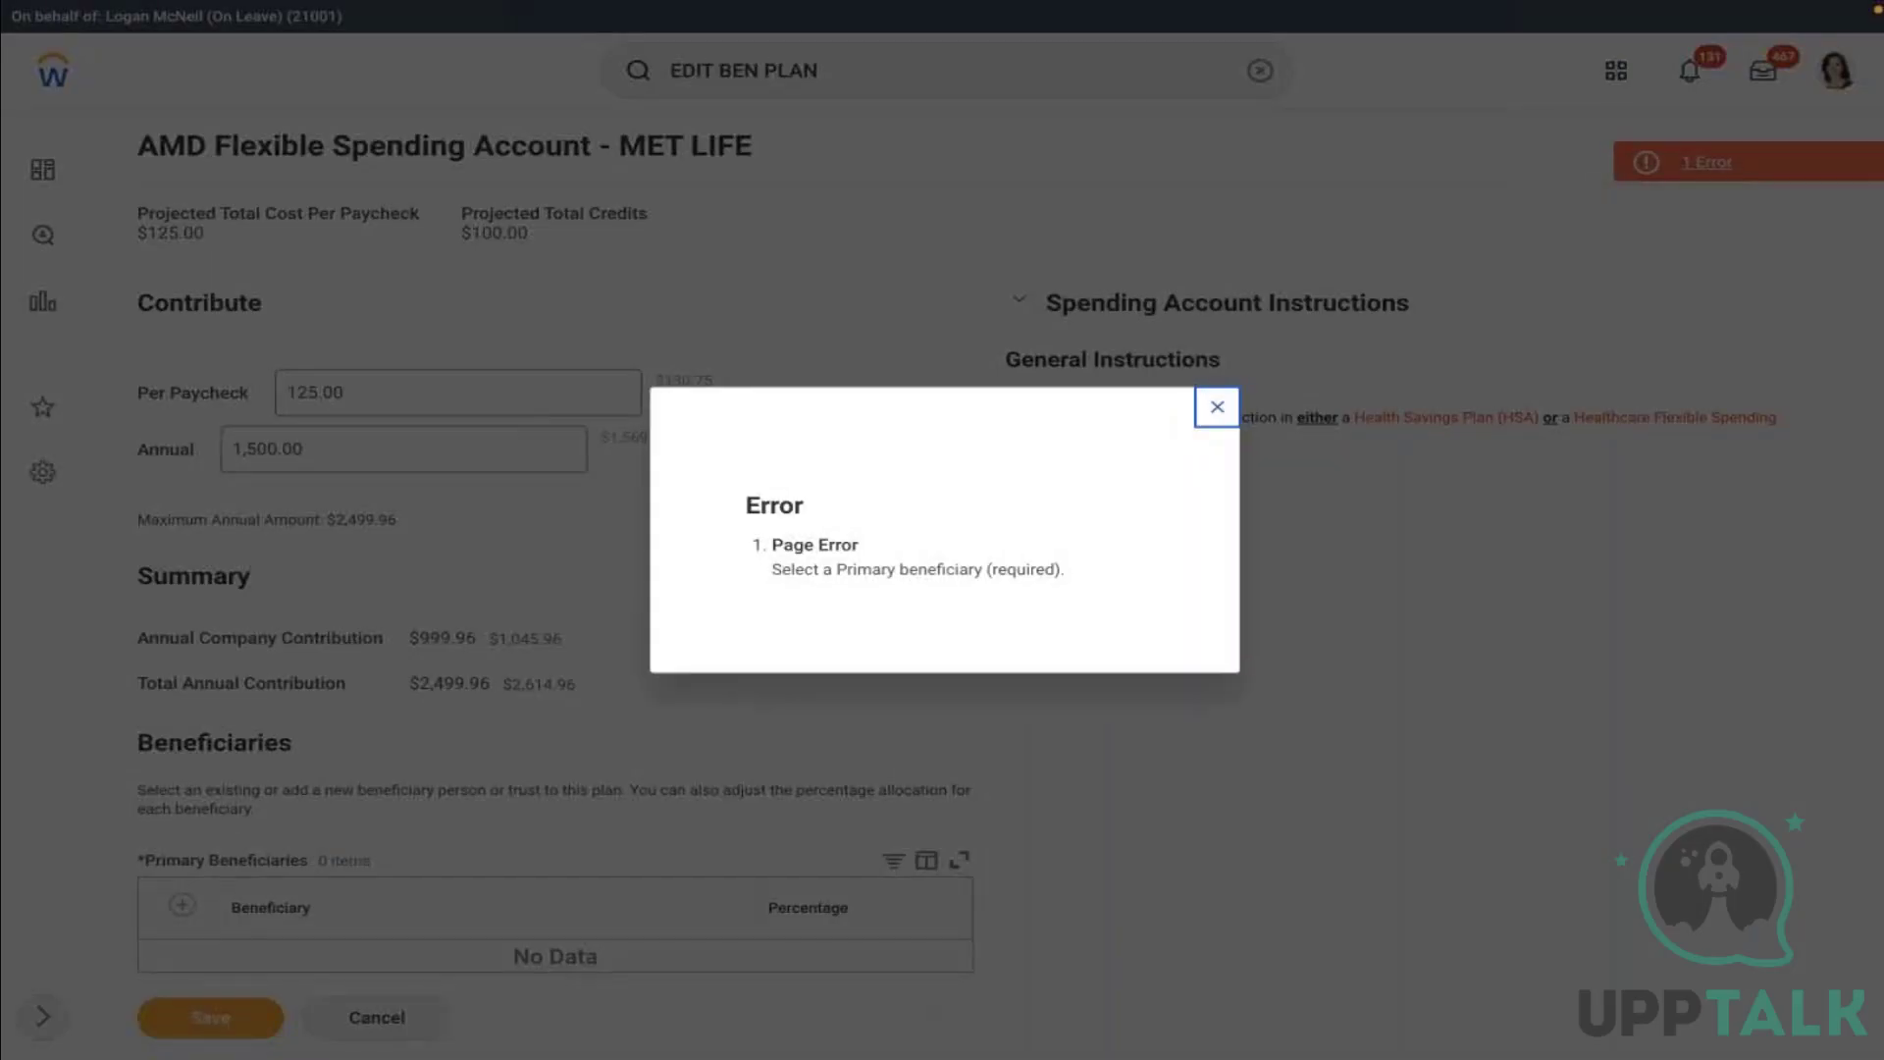
left_click(1217, 406)
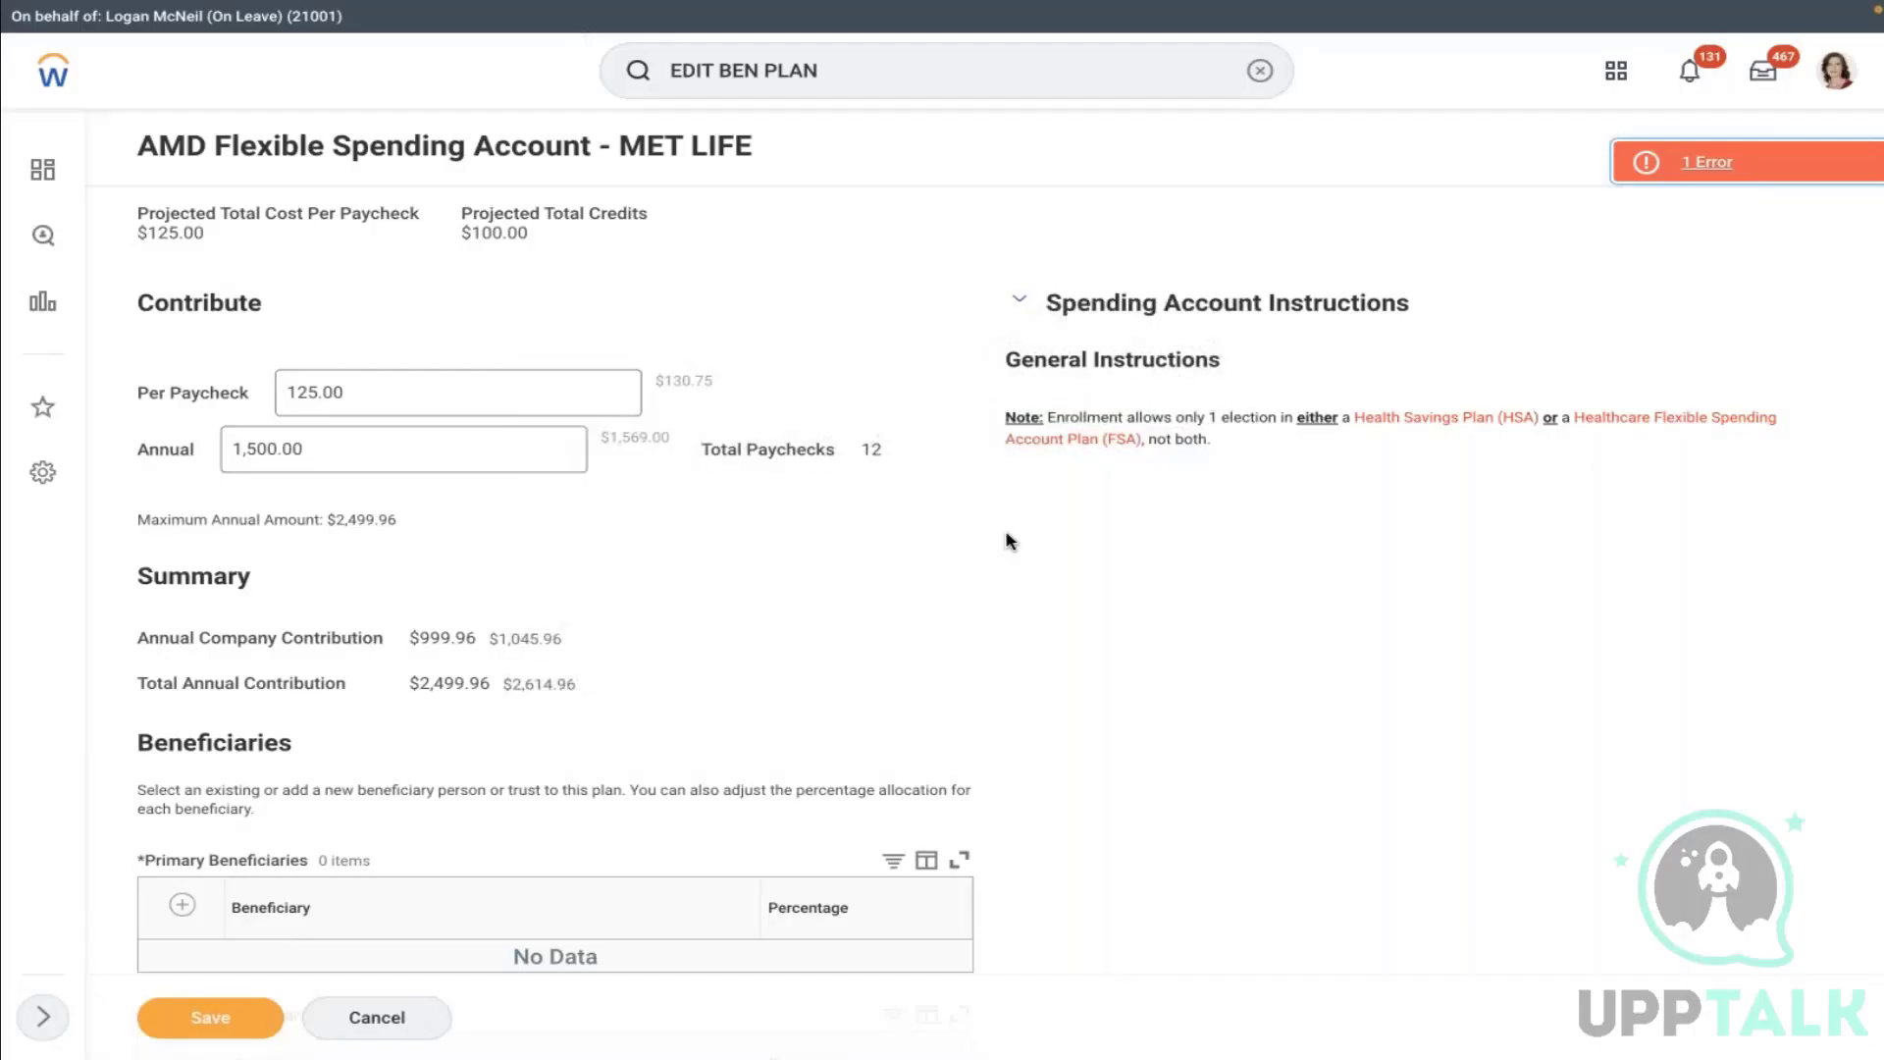
Add the worker's family member as primary beneficiary with a percentage of 100 and save the flexible spending account election
scroll(1008, 541, "down", 2)
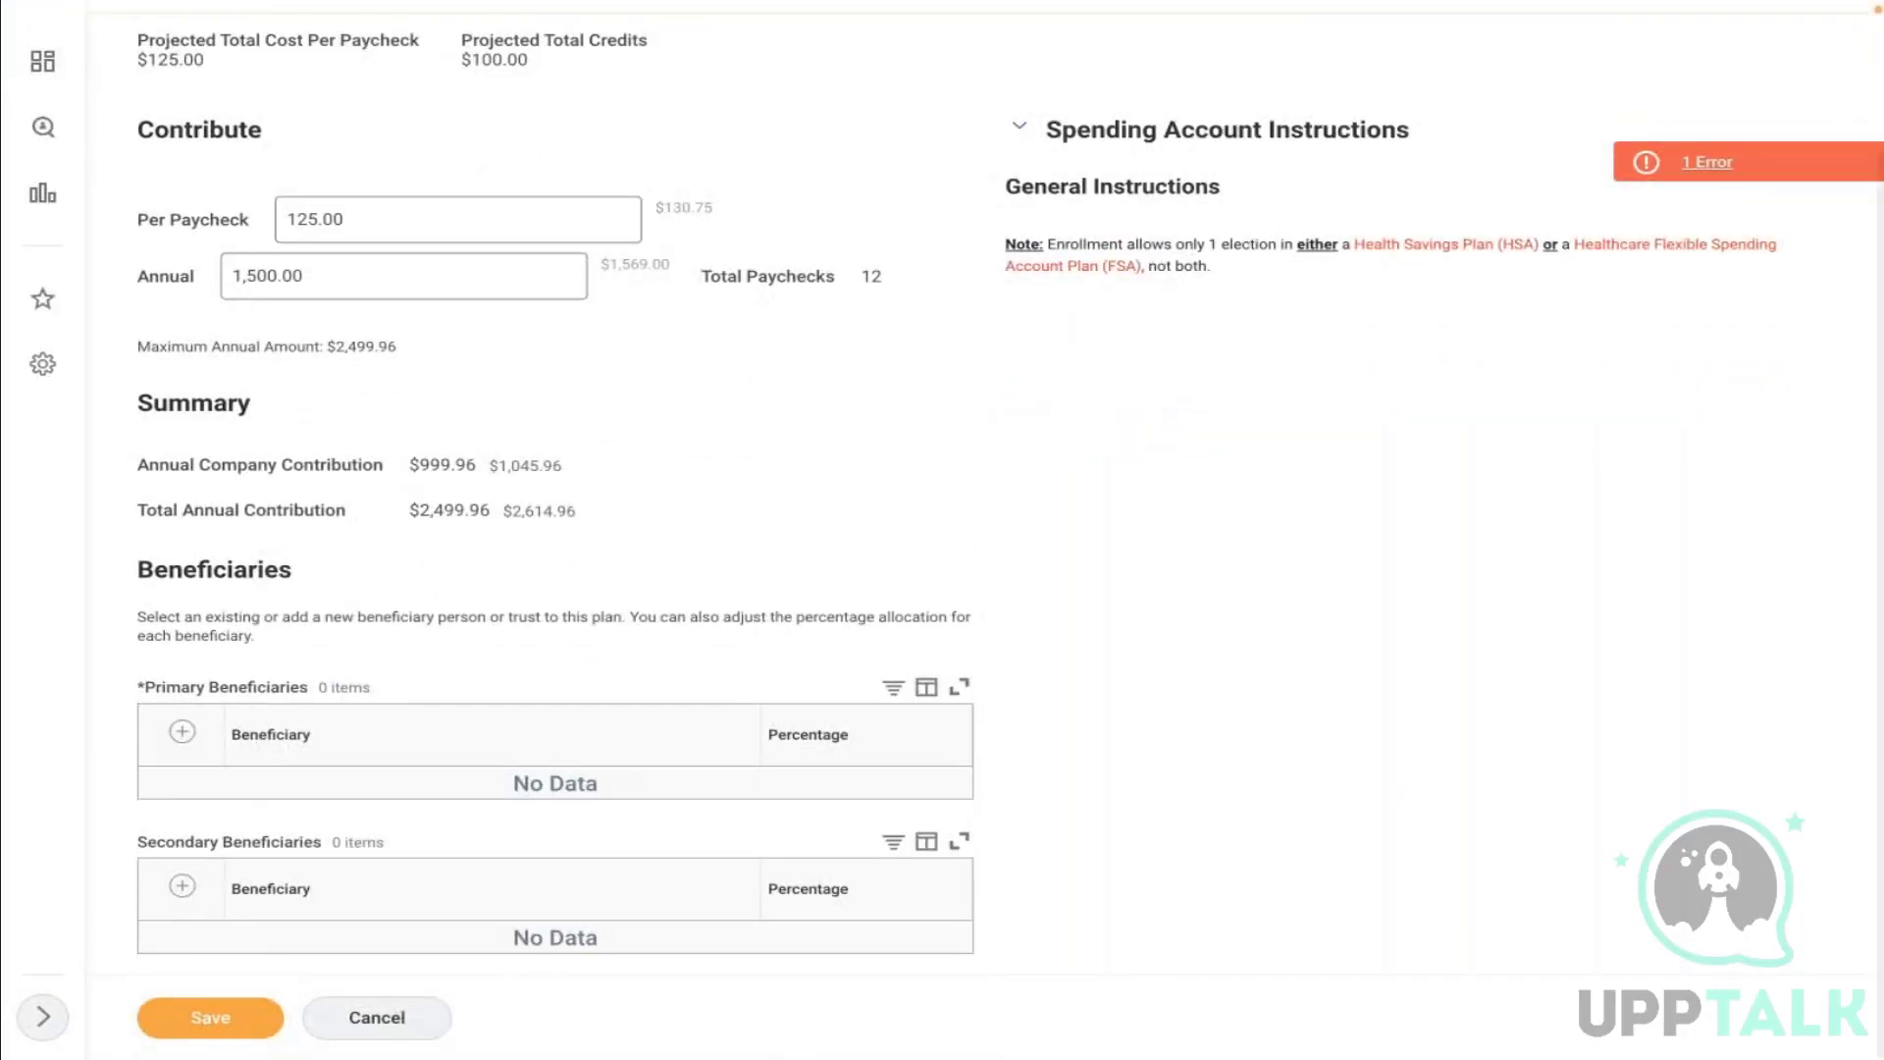
left_click(181, 731)
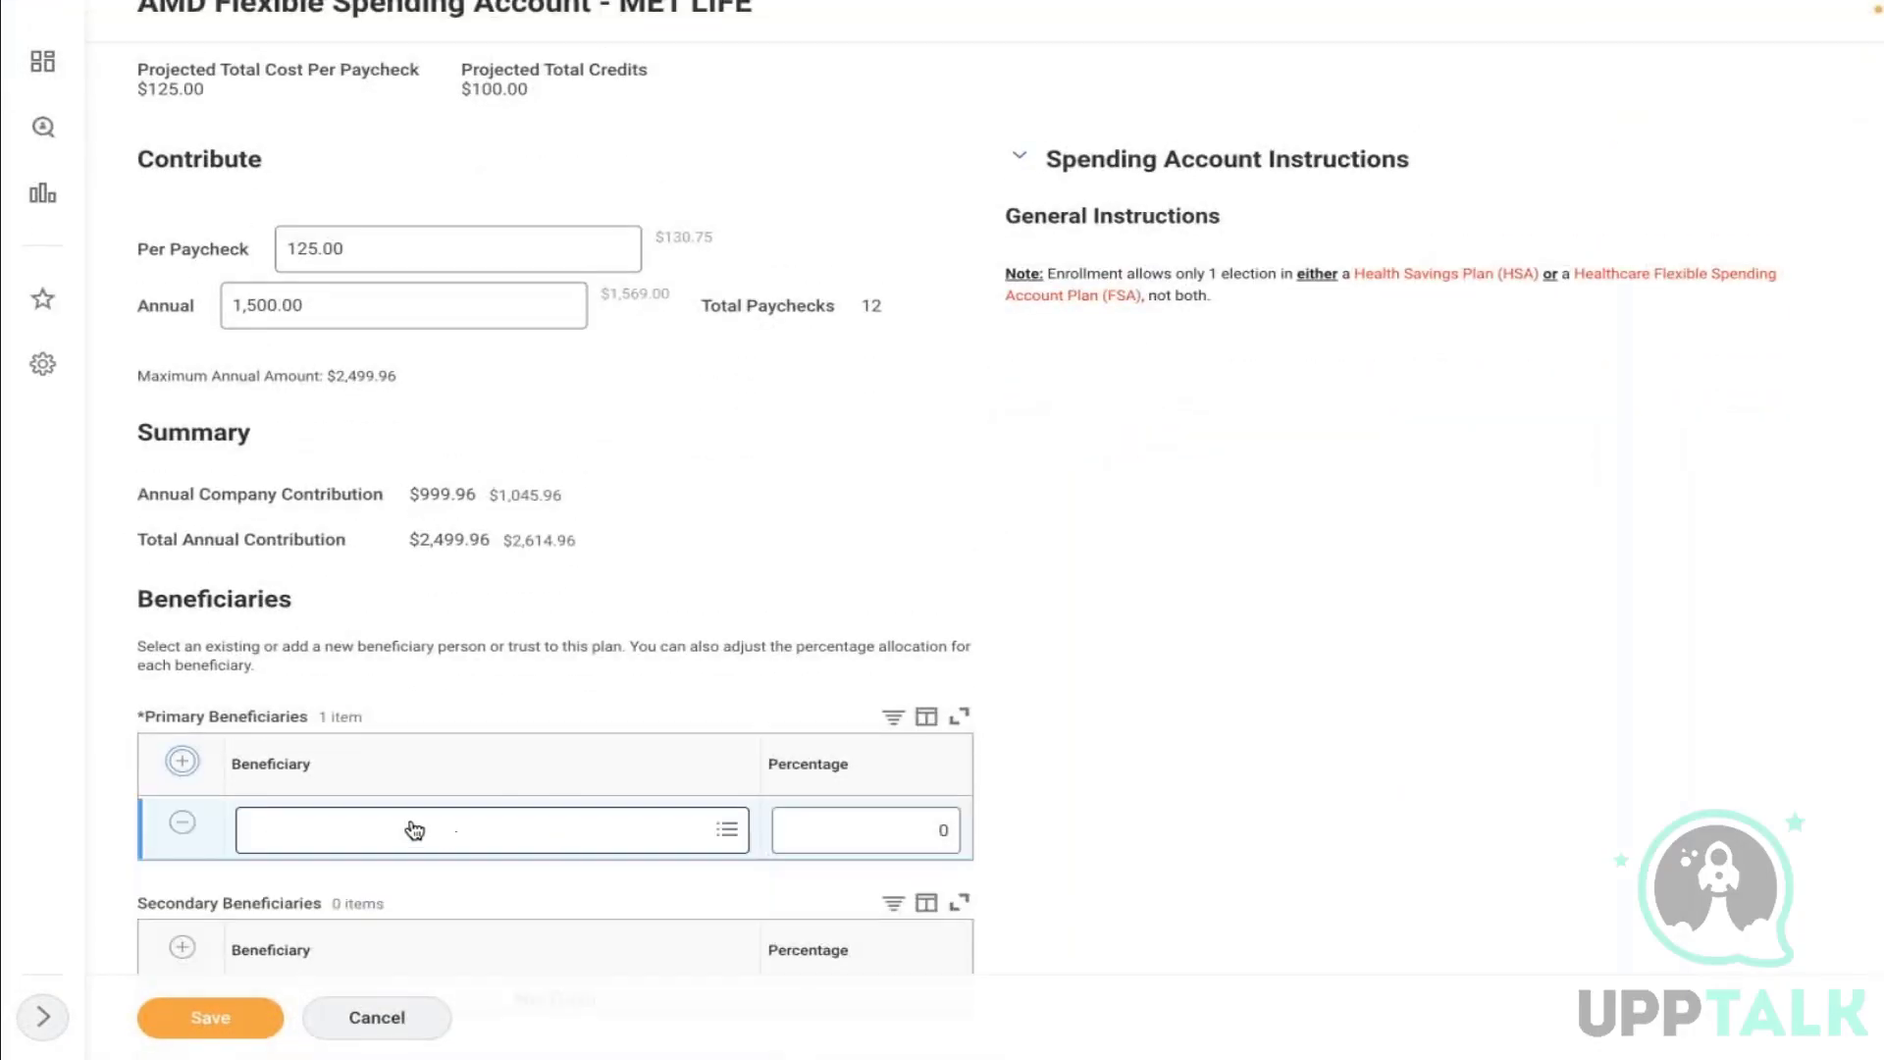
left_click(413, 830)
left_click(355, 713)
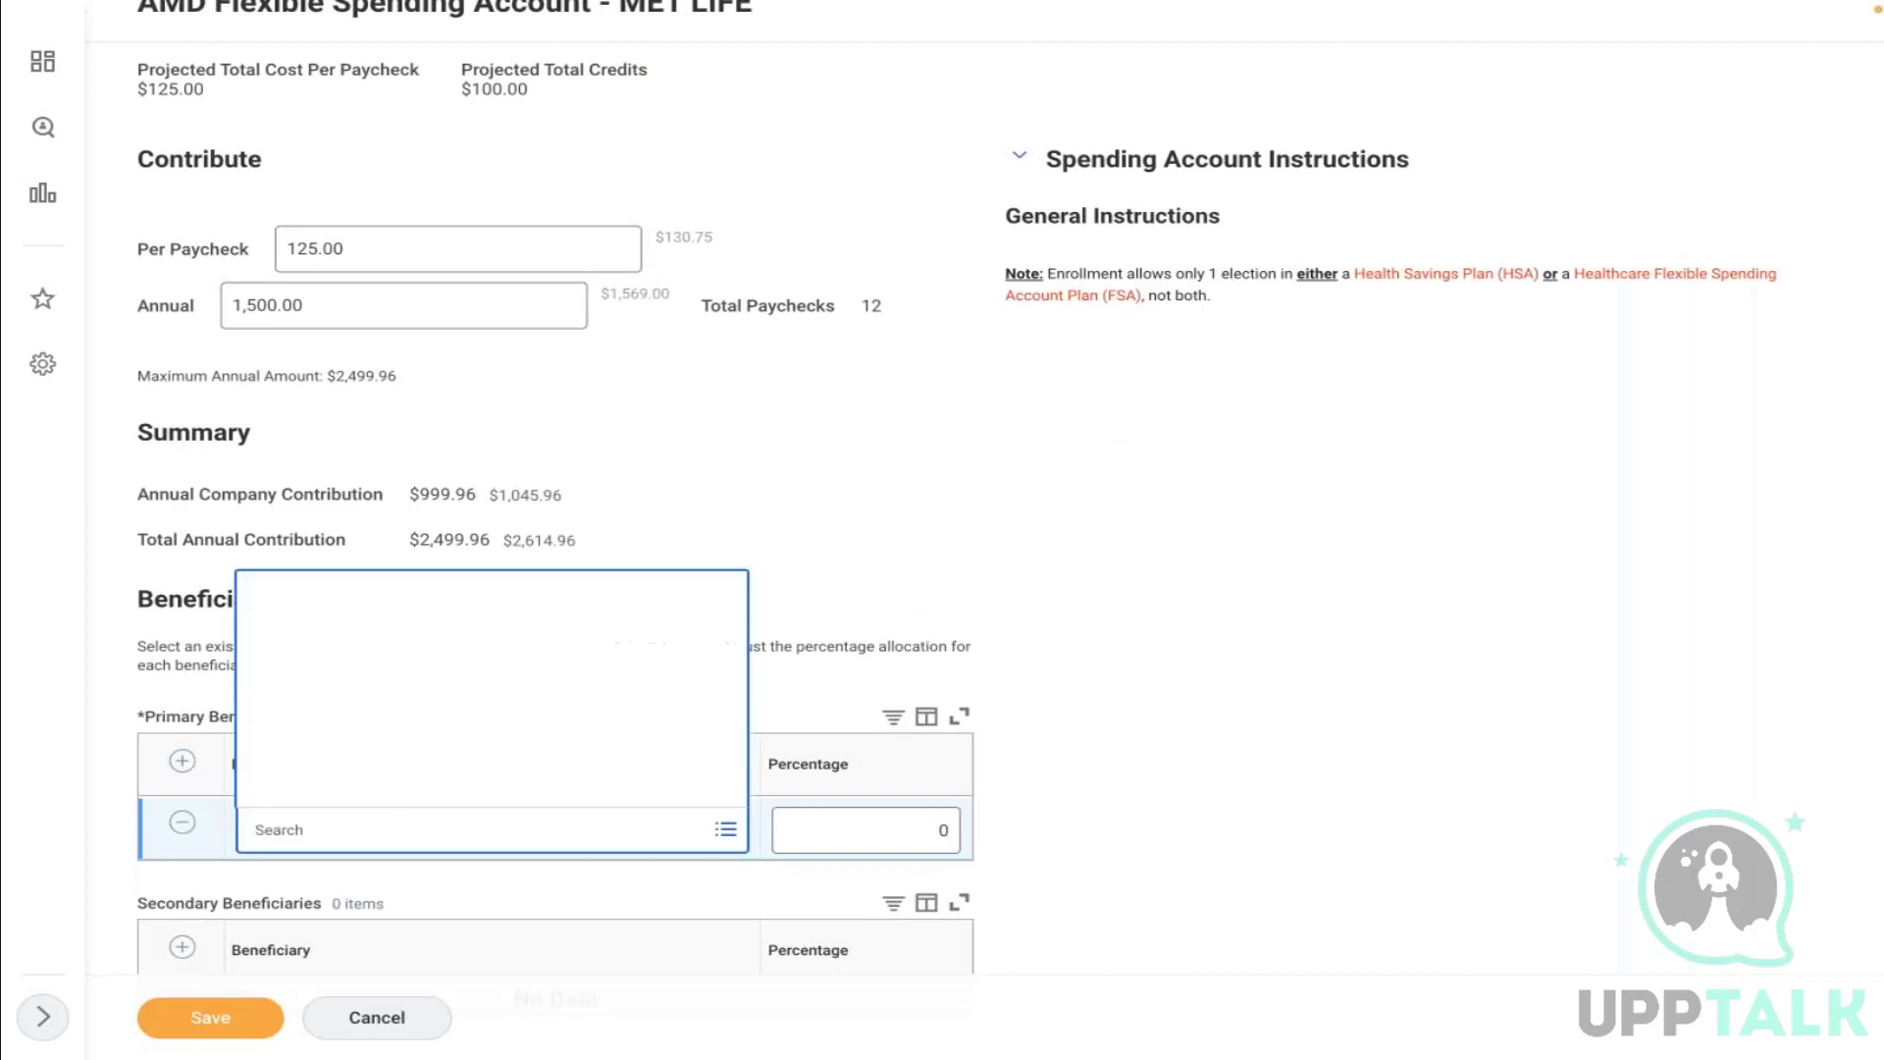
left_click(473, 720)
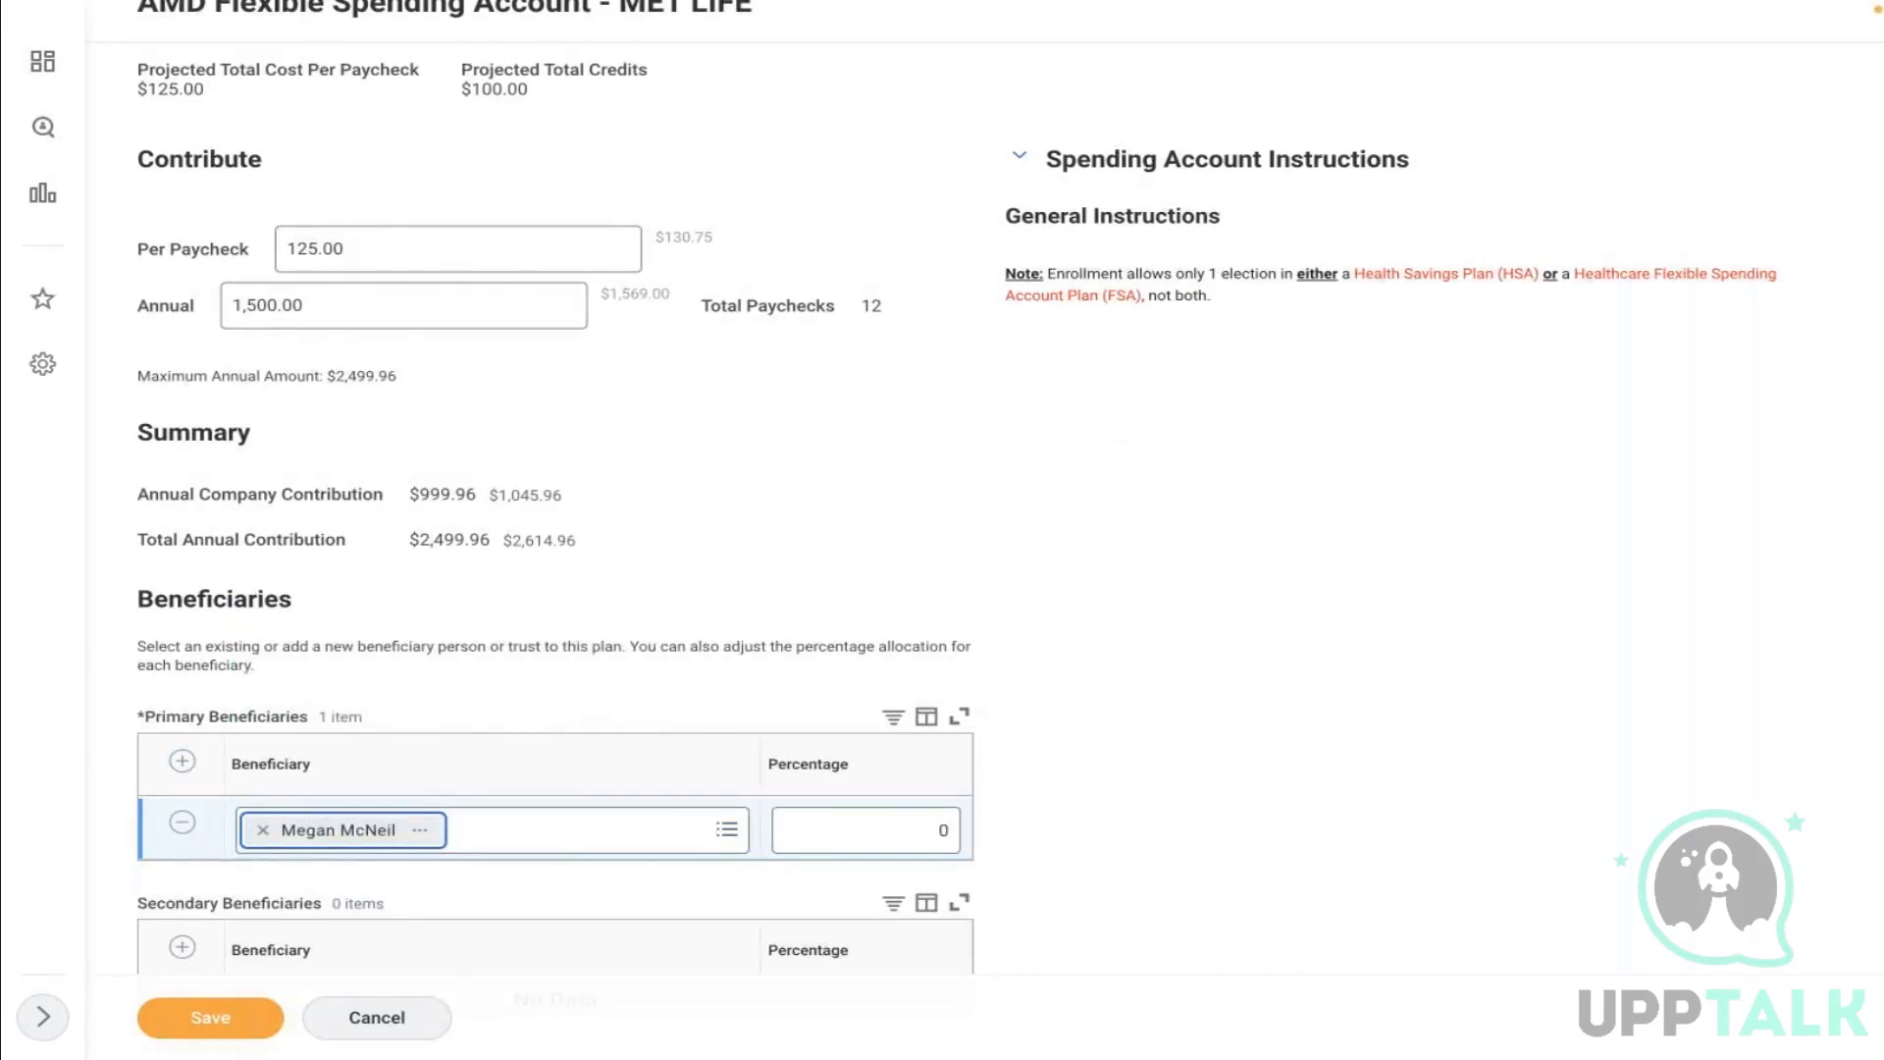
left_click(898, 815)
key("Right")
key("BackSpace")
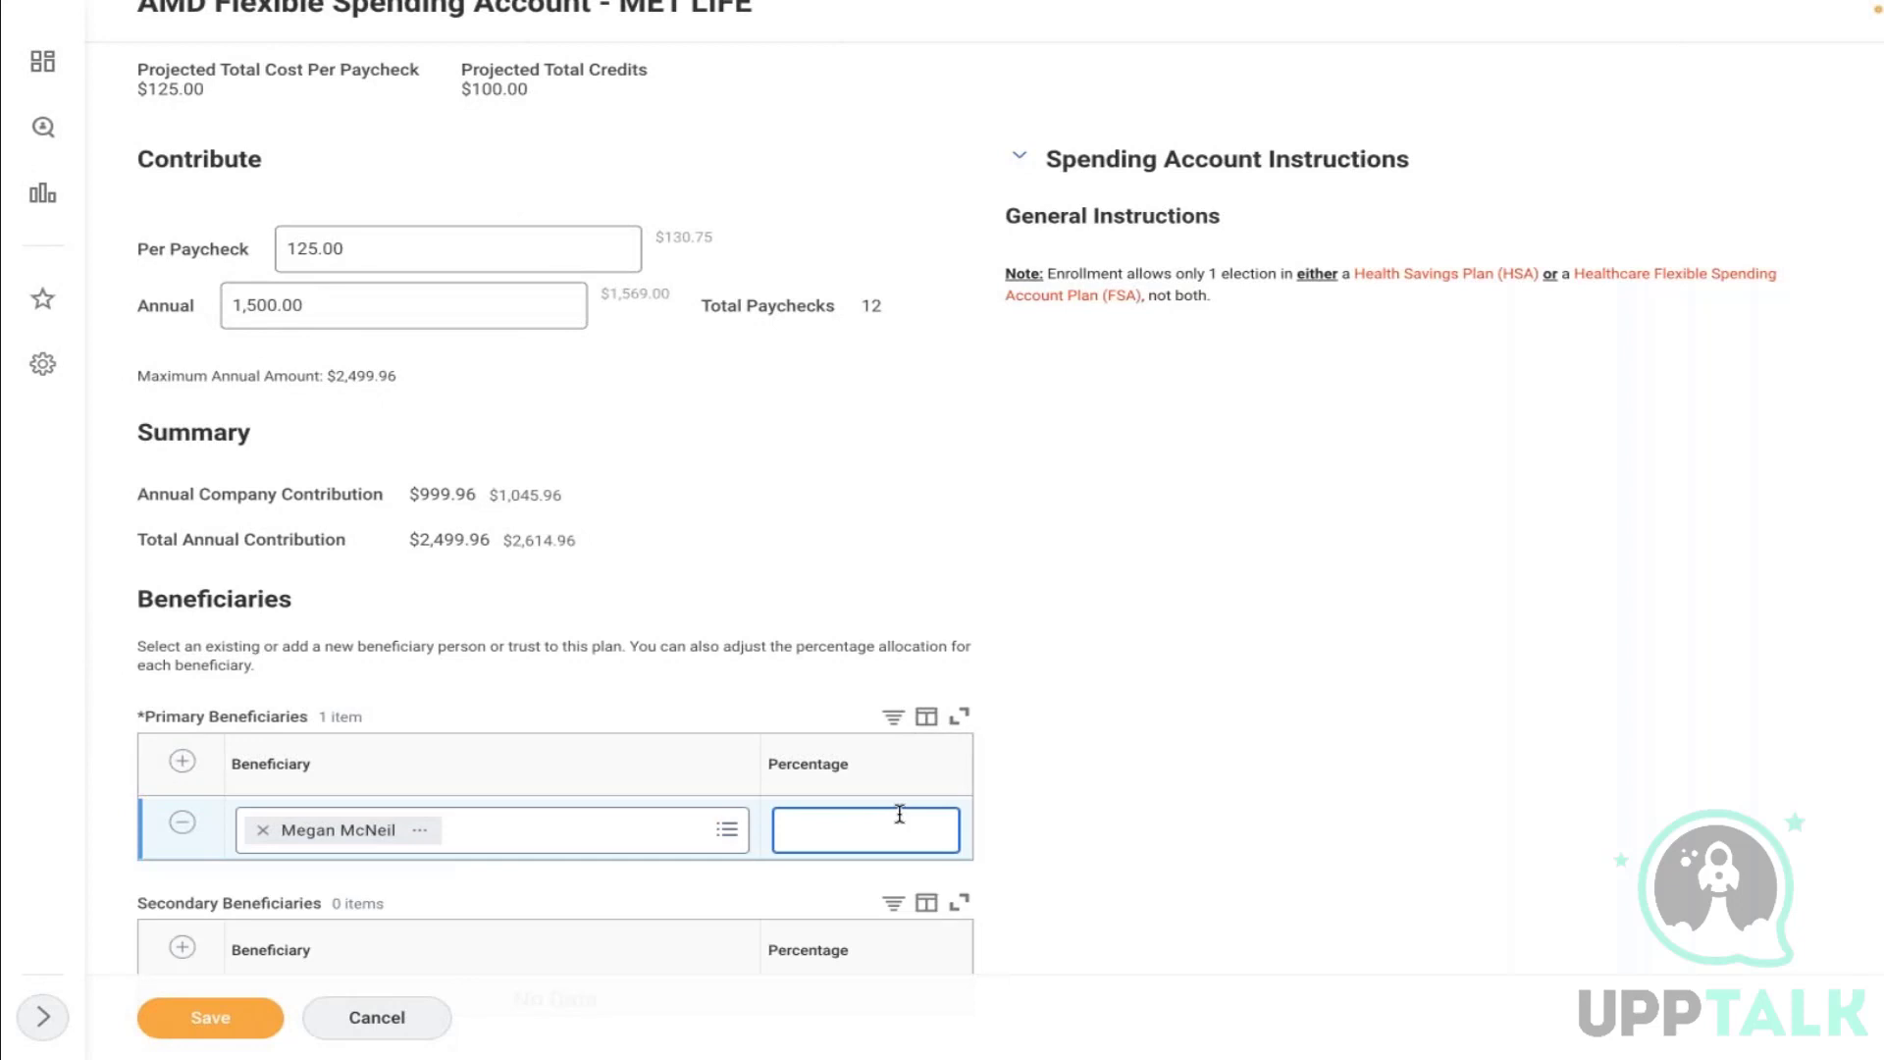
type("100")
left_click(206, 1019)
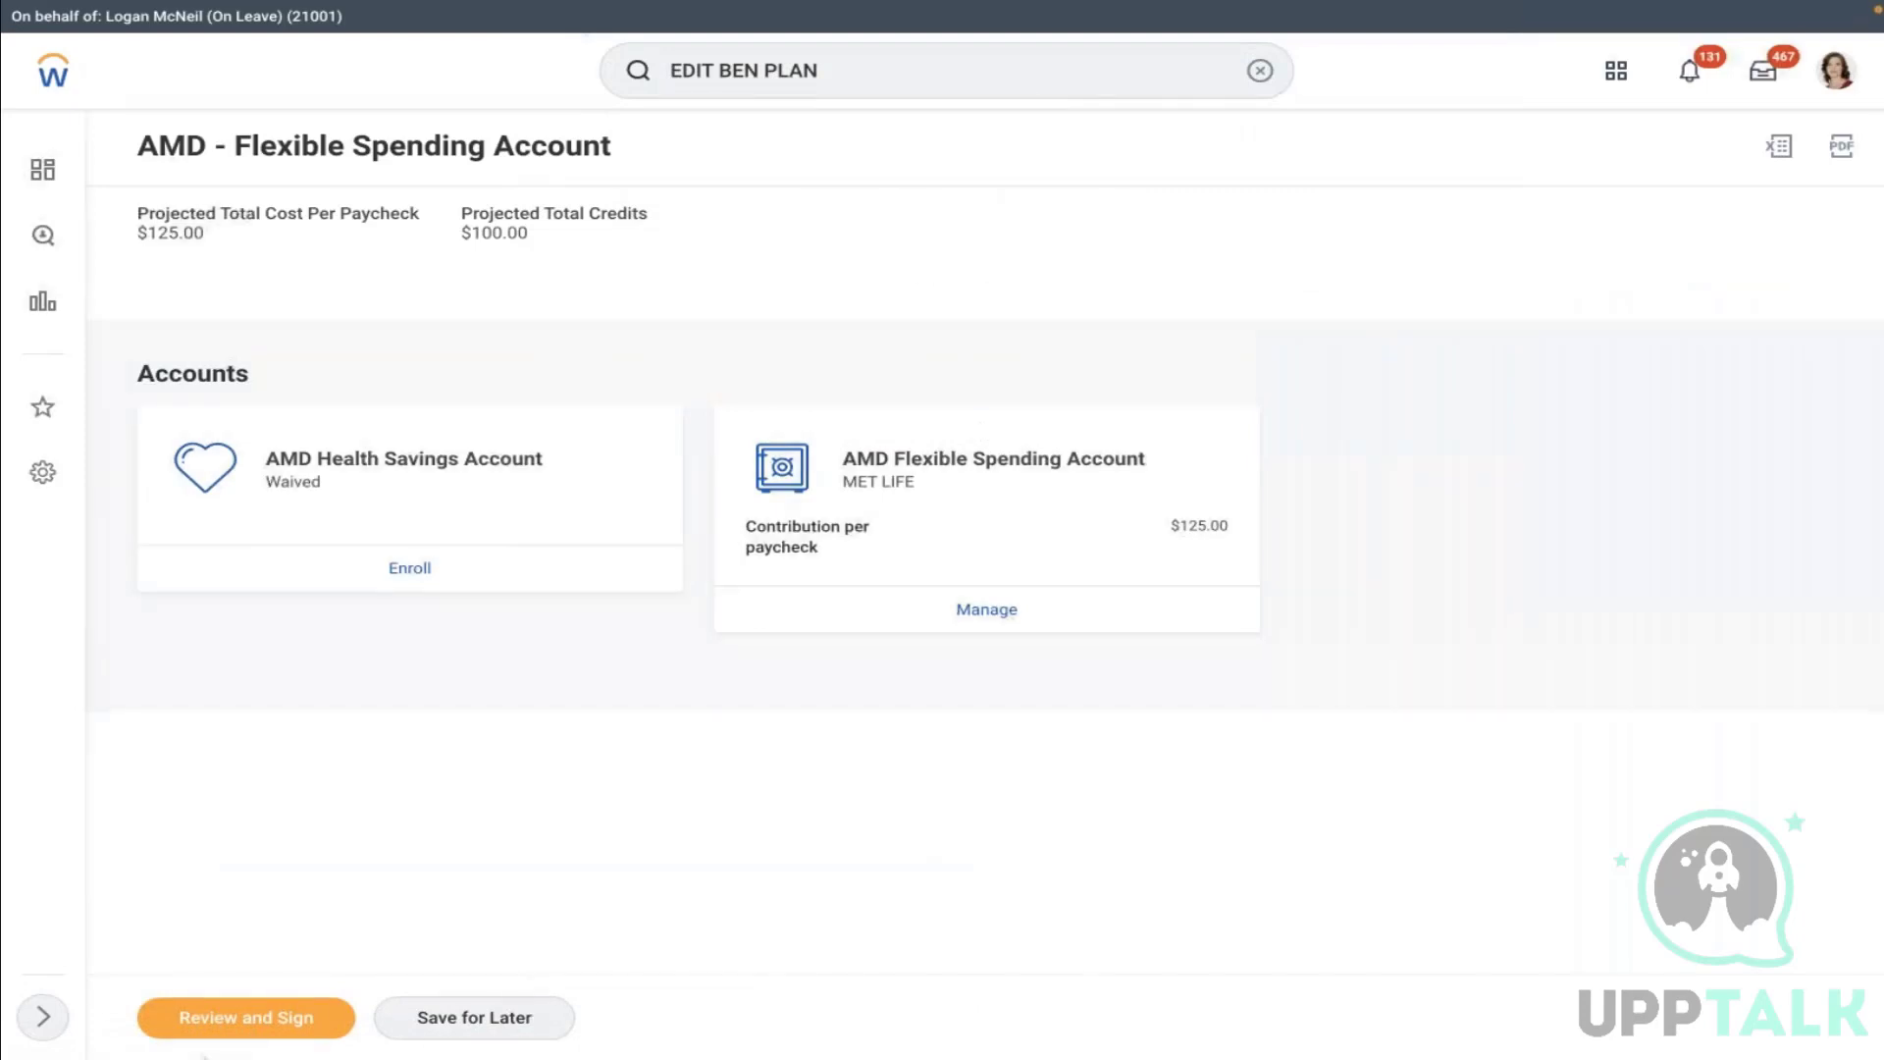
Review the elections summary, accept the electronic signature, and submit the benefit elections
left_click(198, 1023)
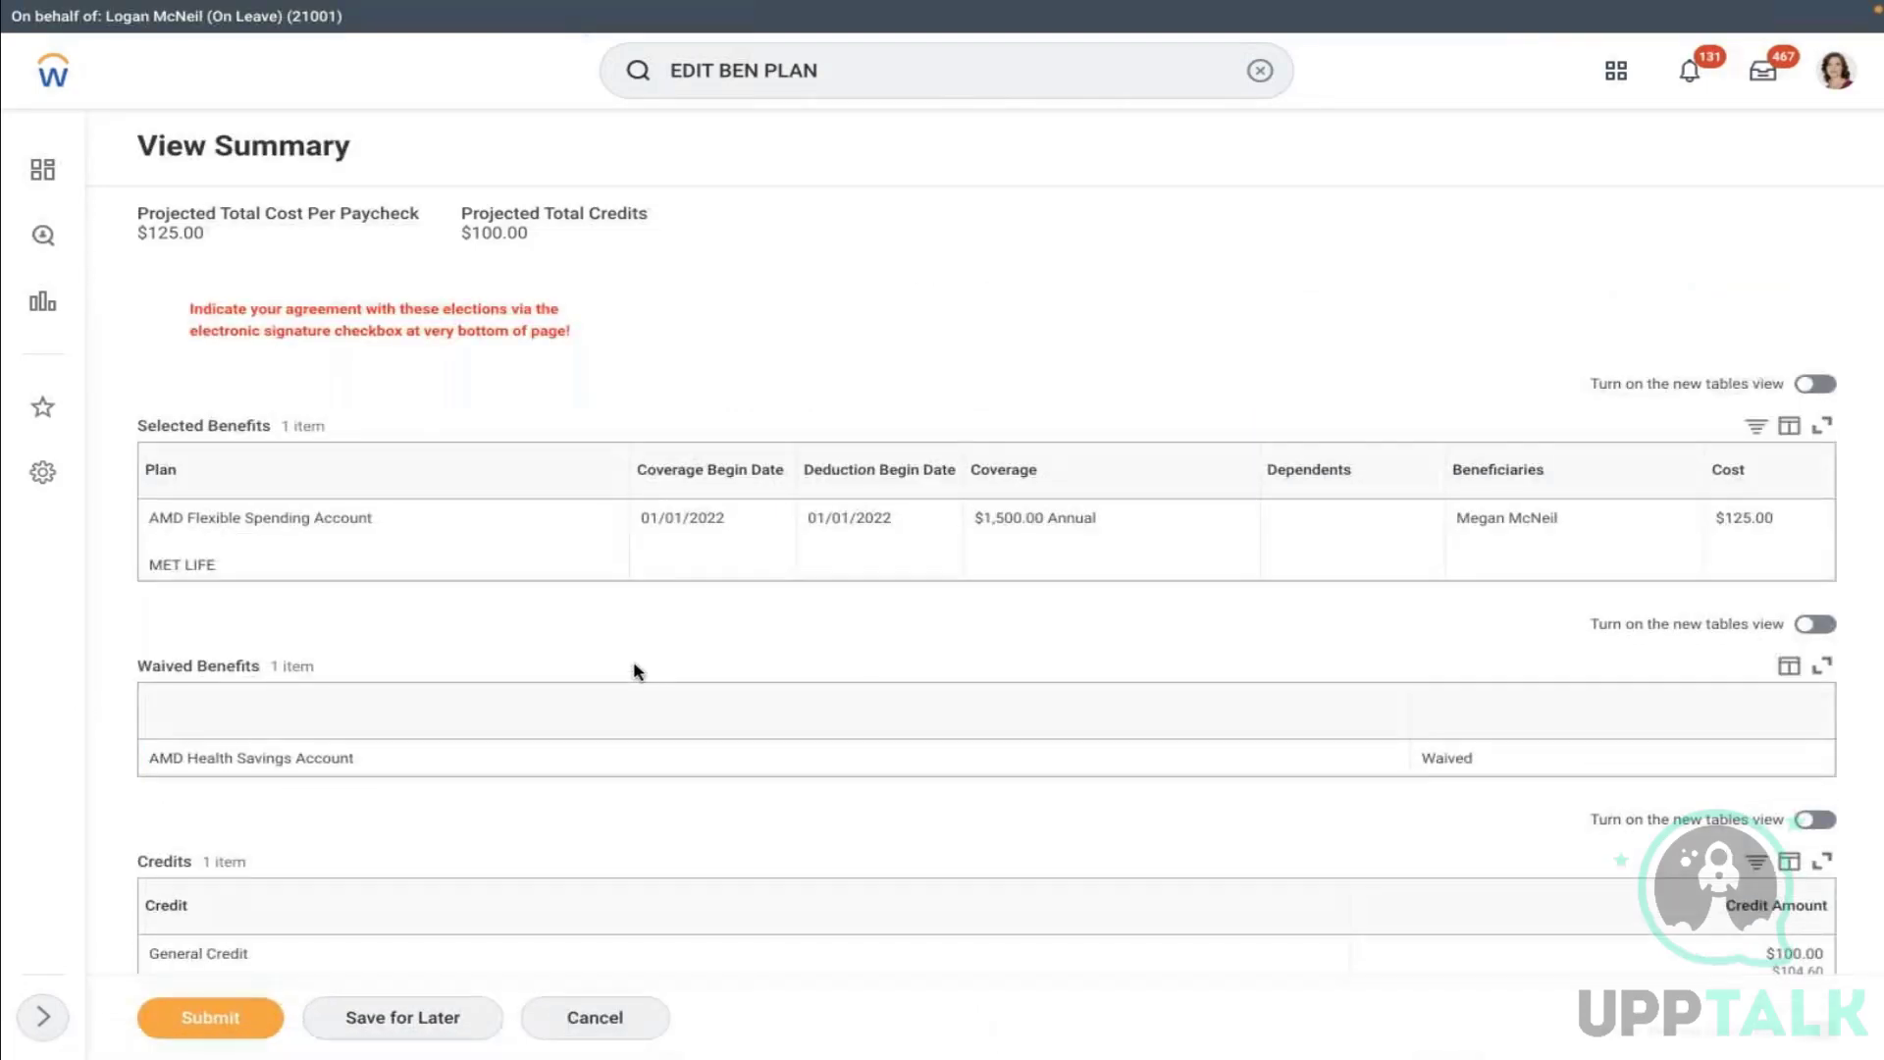
scroll(648, 681, "down", 3)
scroll(986, 530, "down", 11)
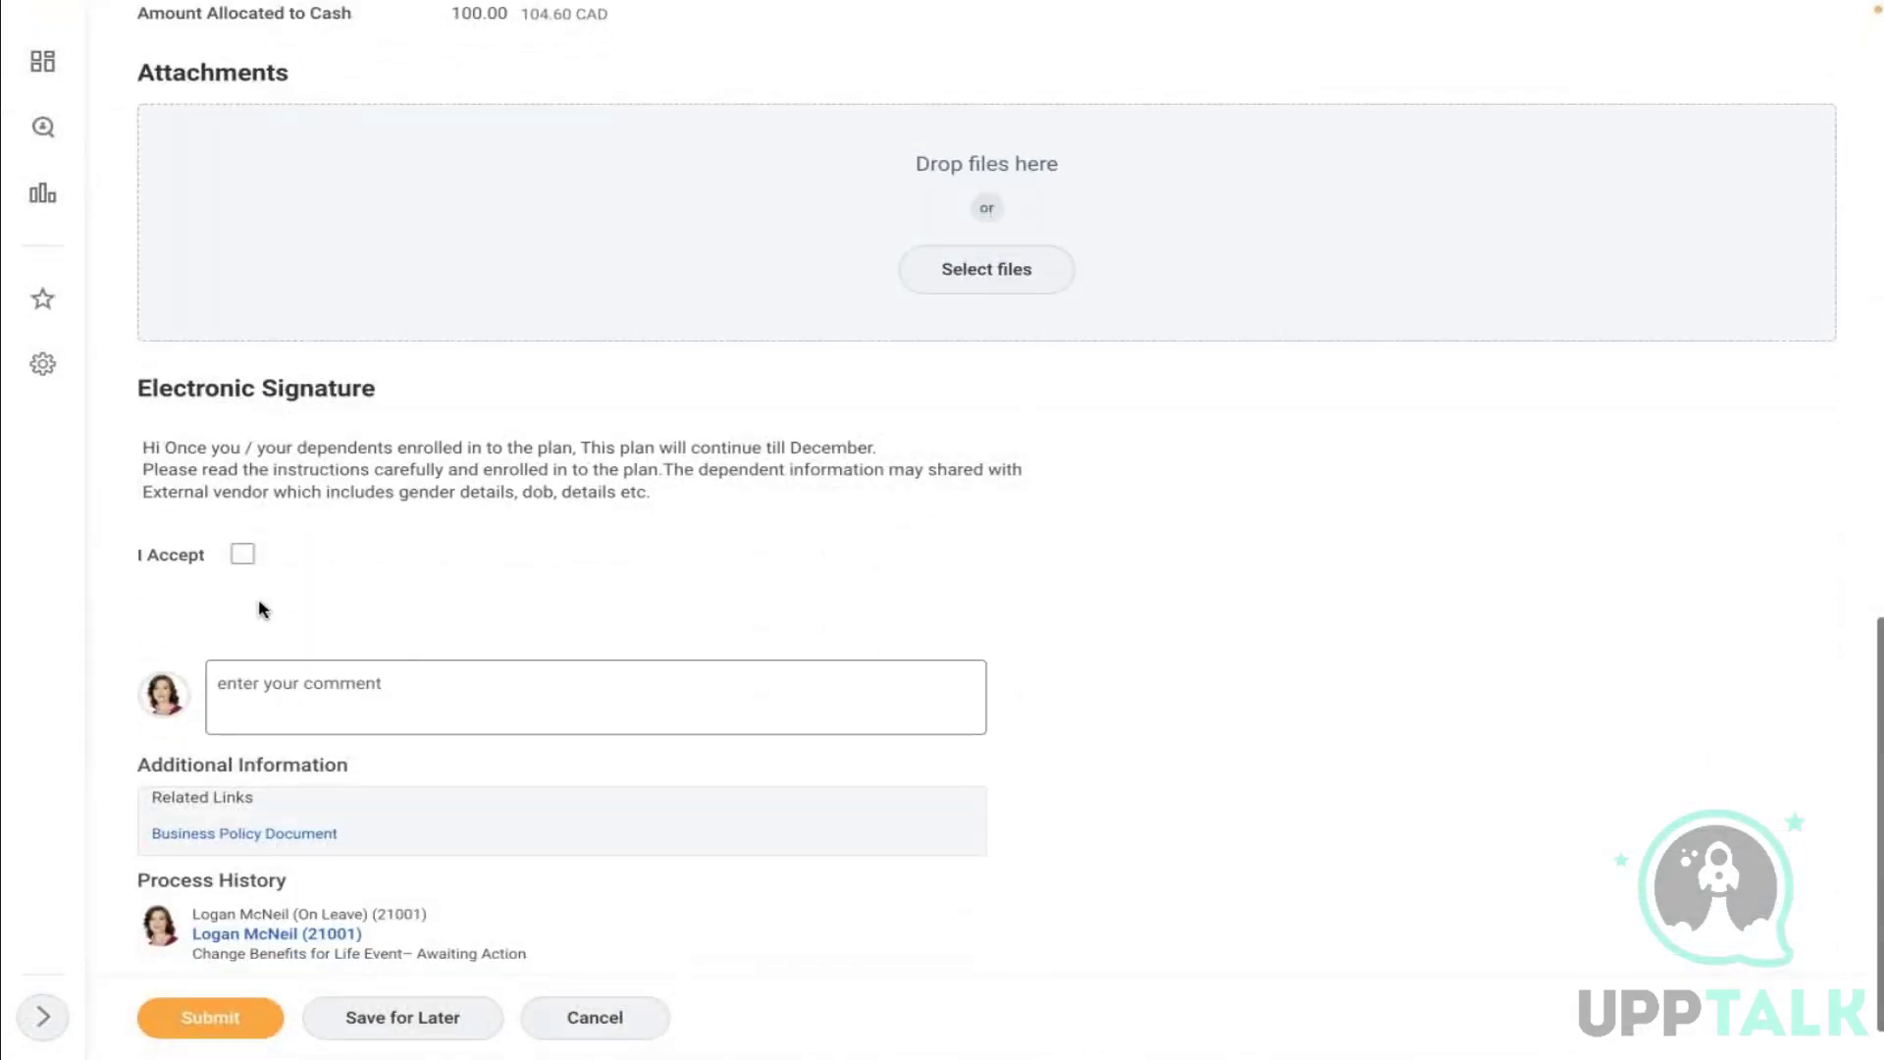
left_click(242, 554)
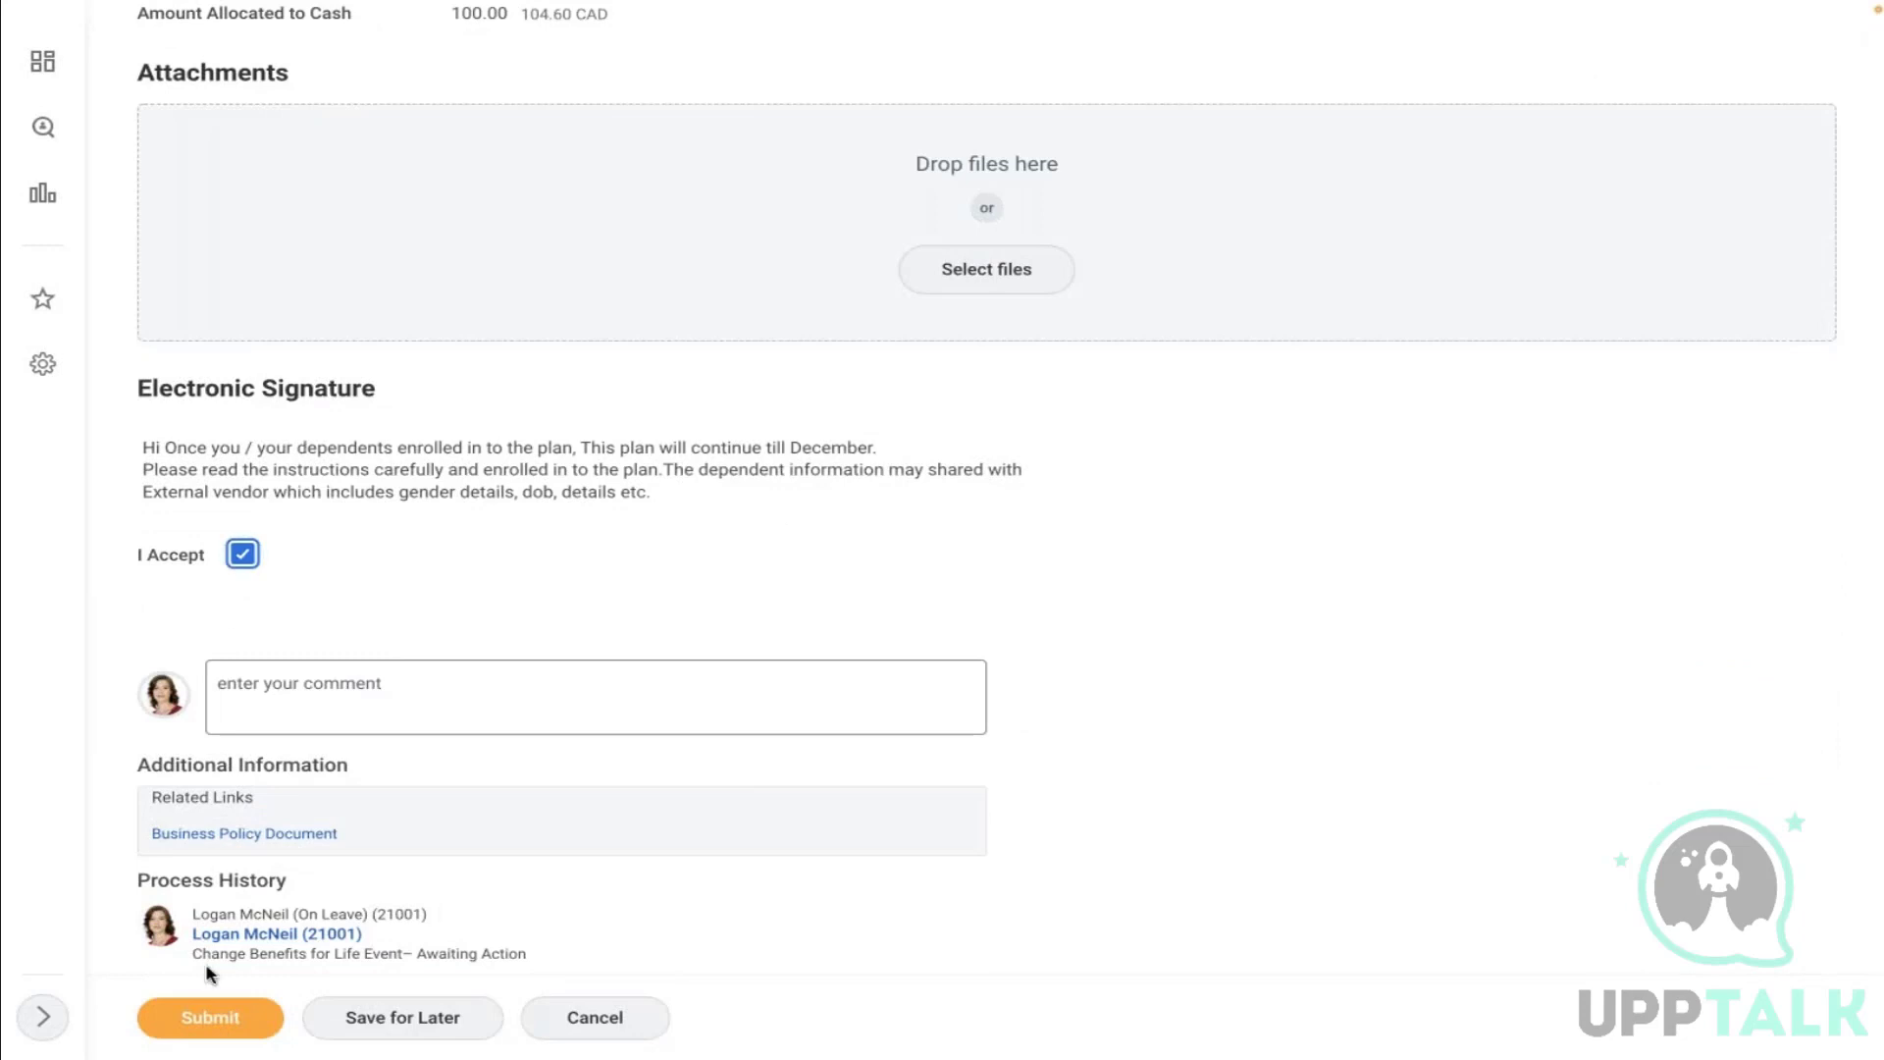
left_click(210, 1017)
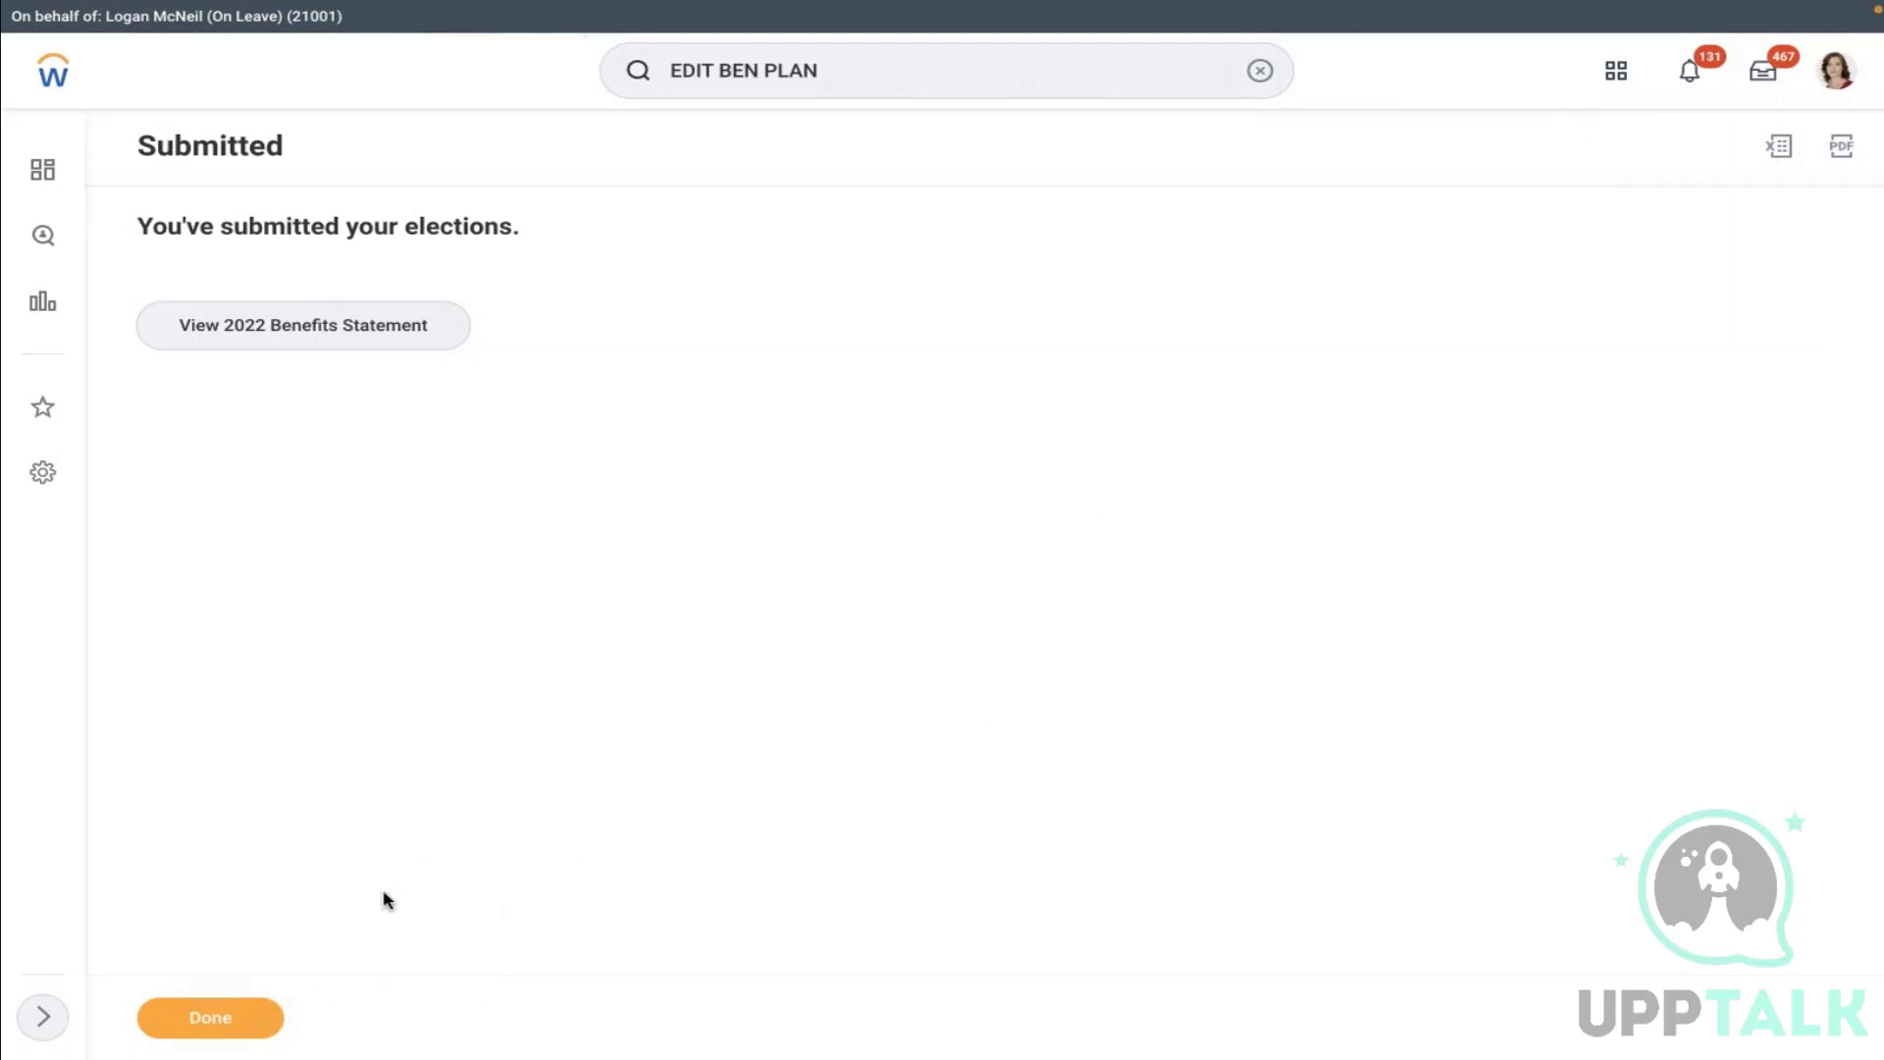
left_click(211, 1018)
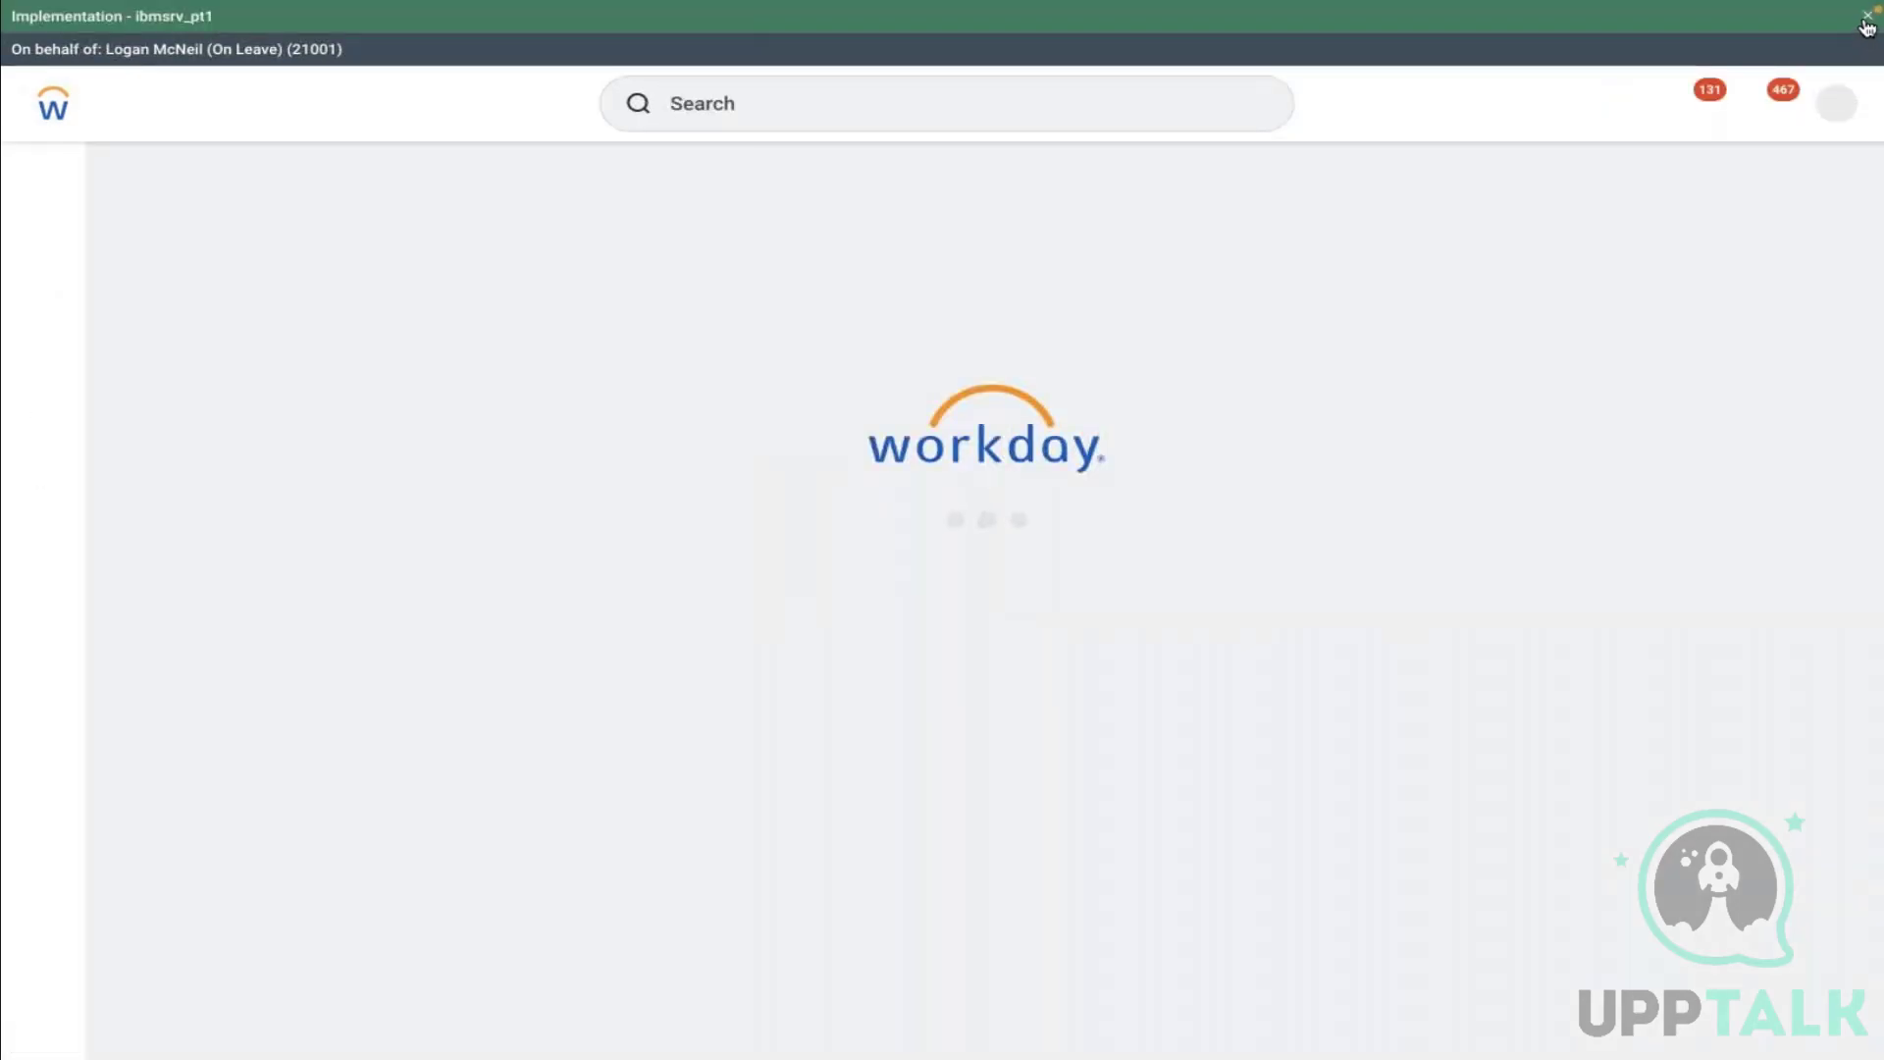
Open the worker's profile and check the AMD Flexible Spending Account - MET LIFE entry in the Benefits list
left_click(1866, 20)
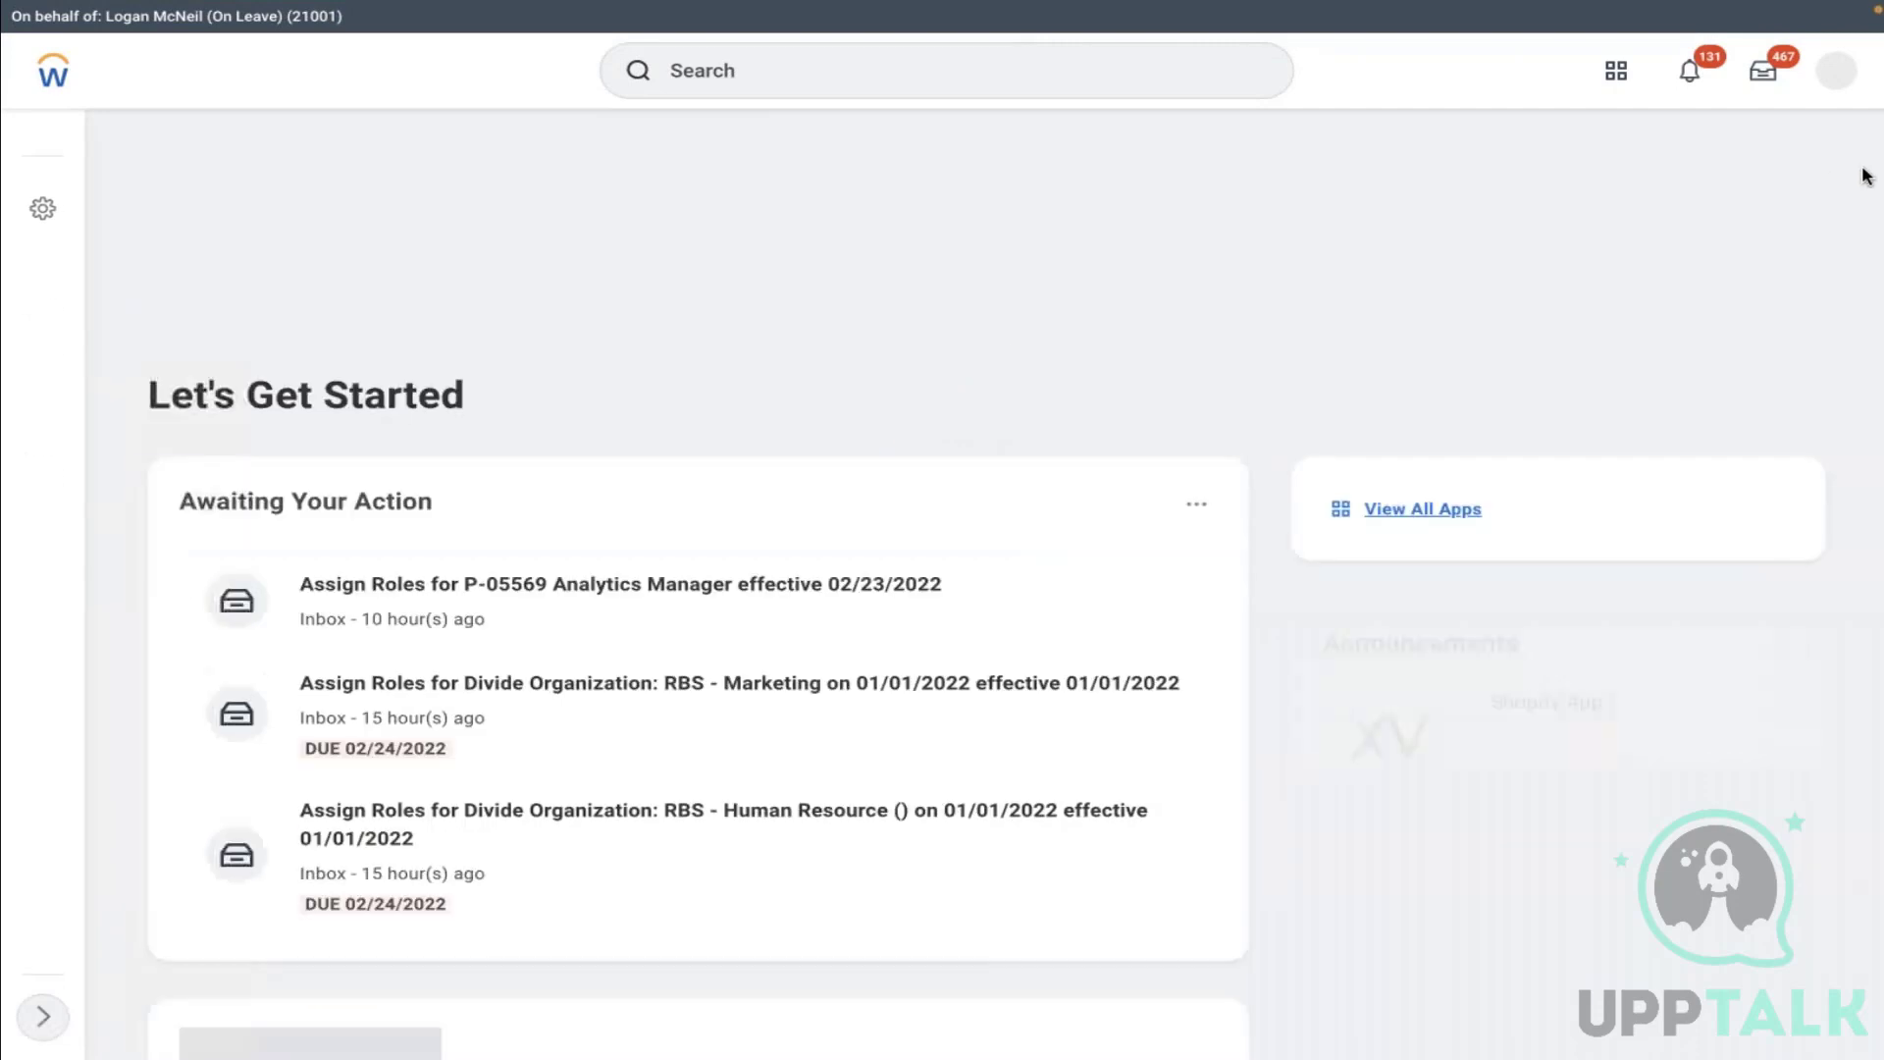
left_click(1836, 70)
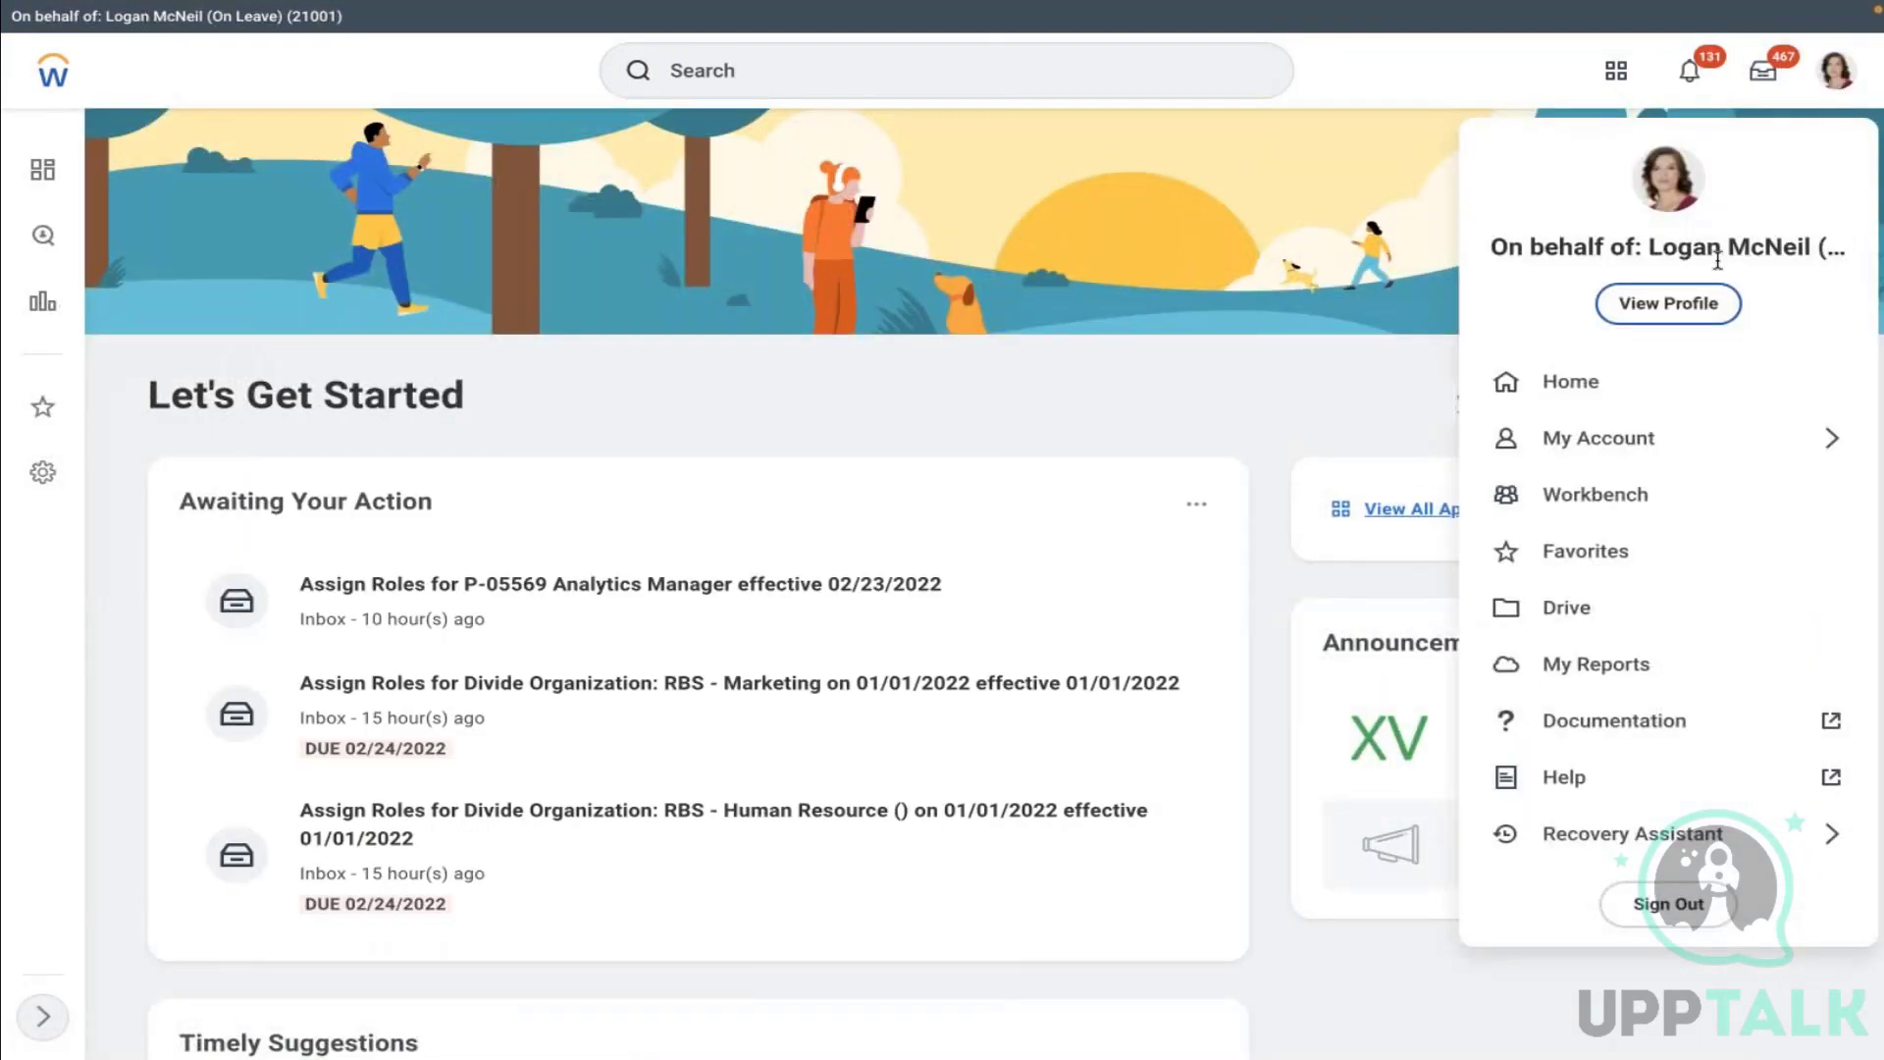
left_click(1611, 303)
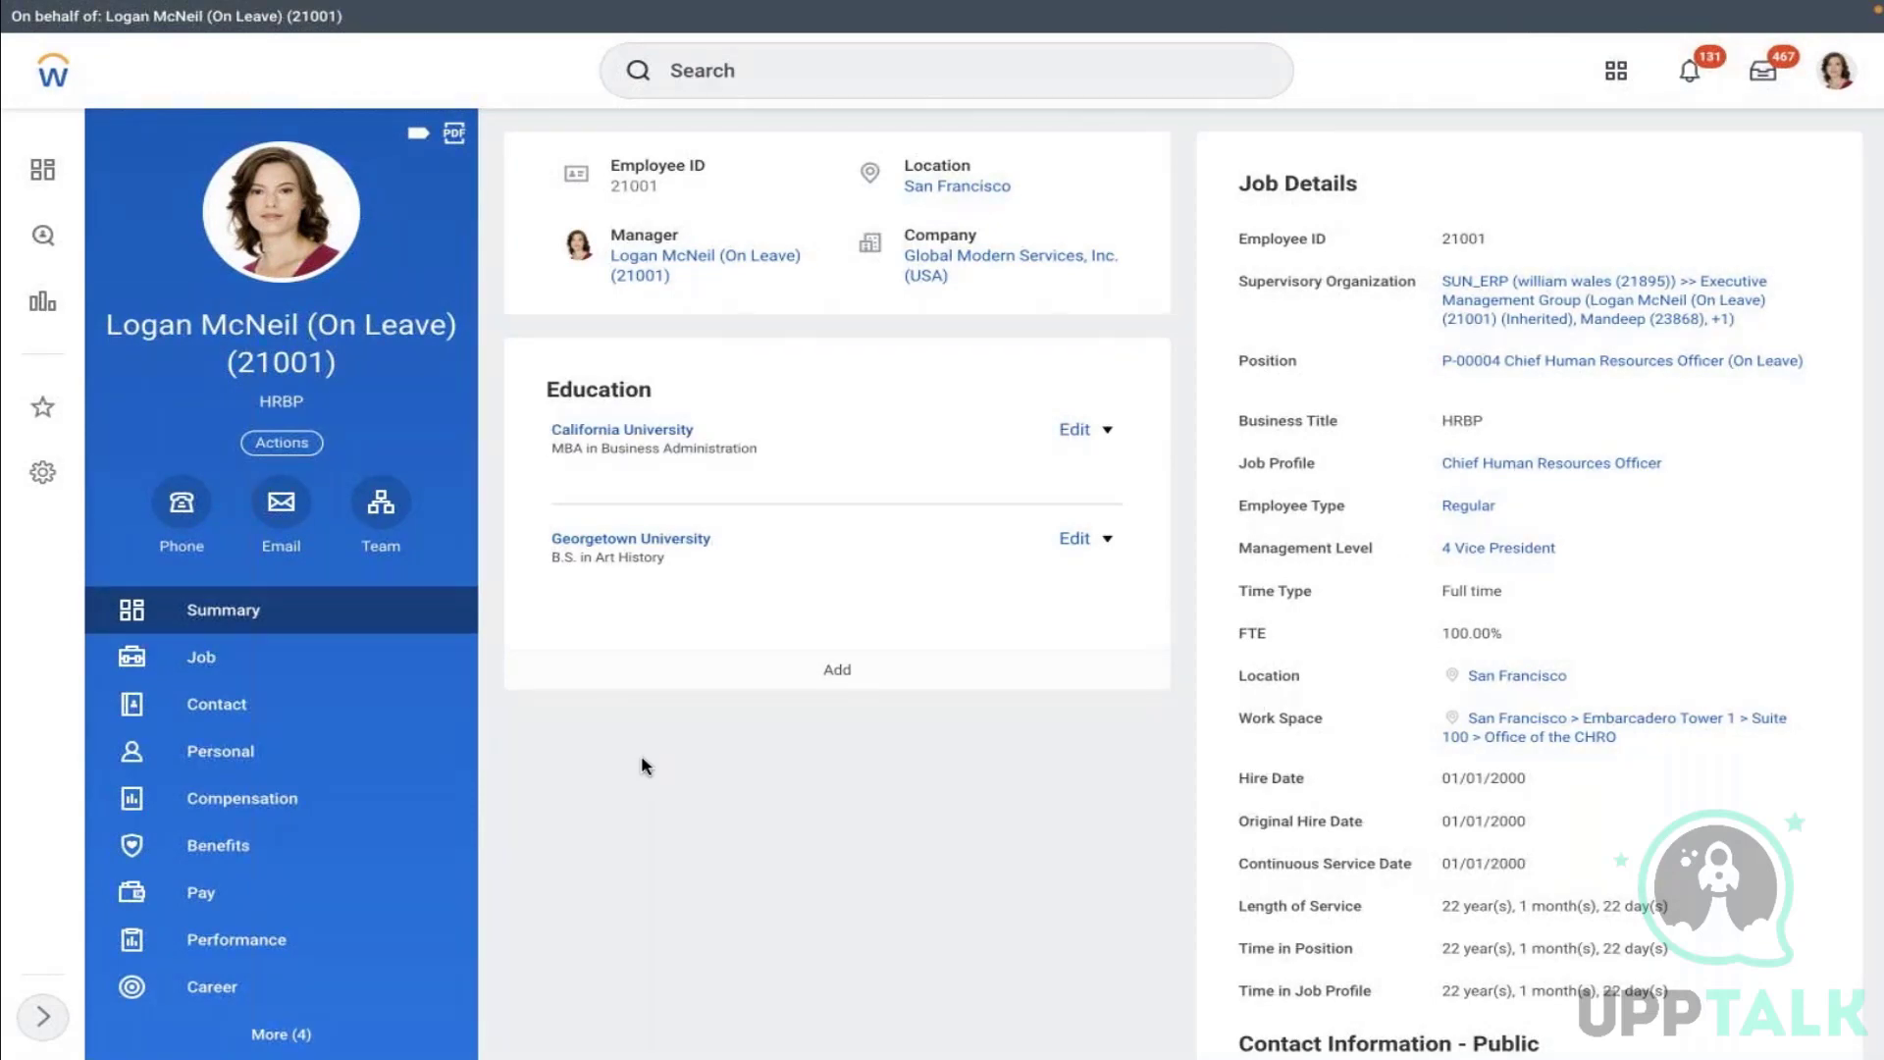
left_click(217, 857)
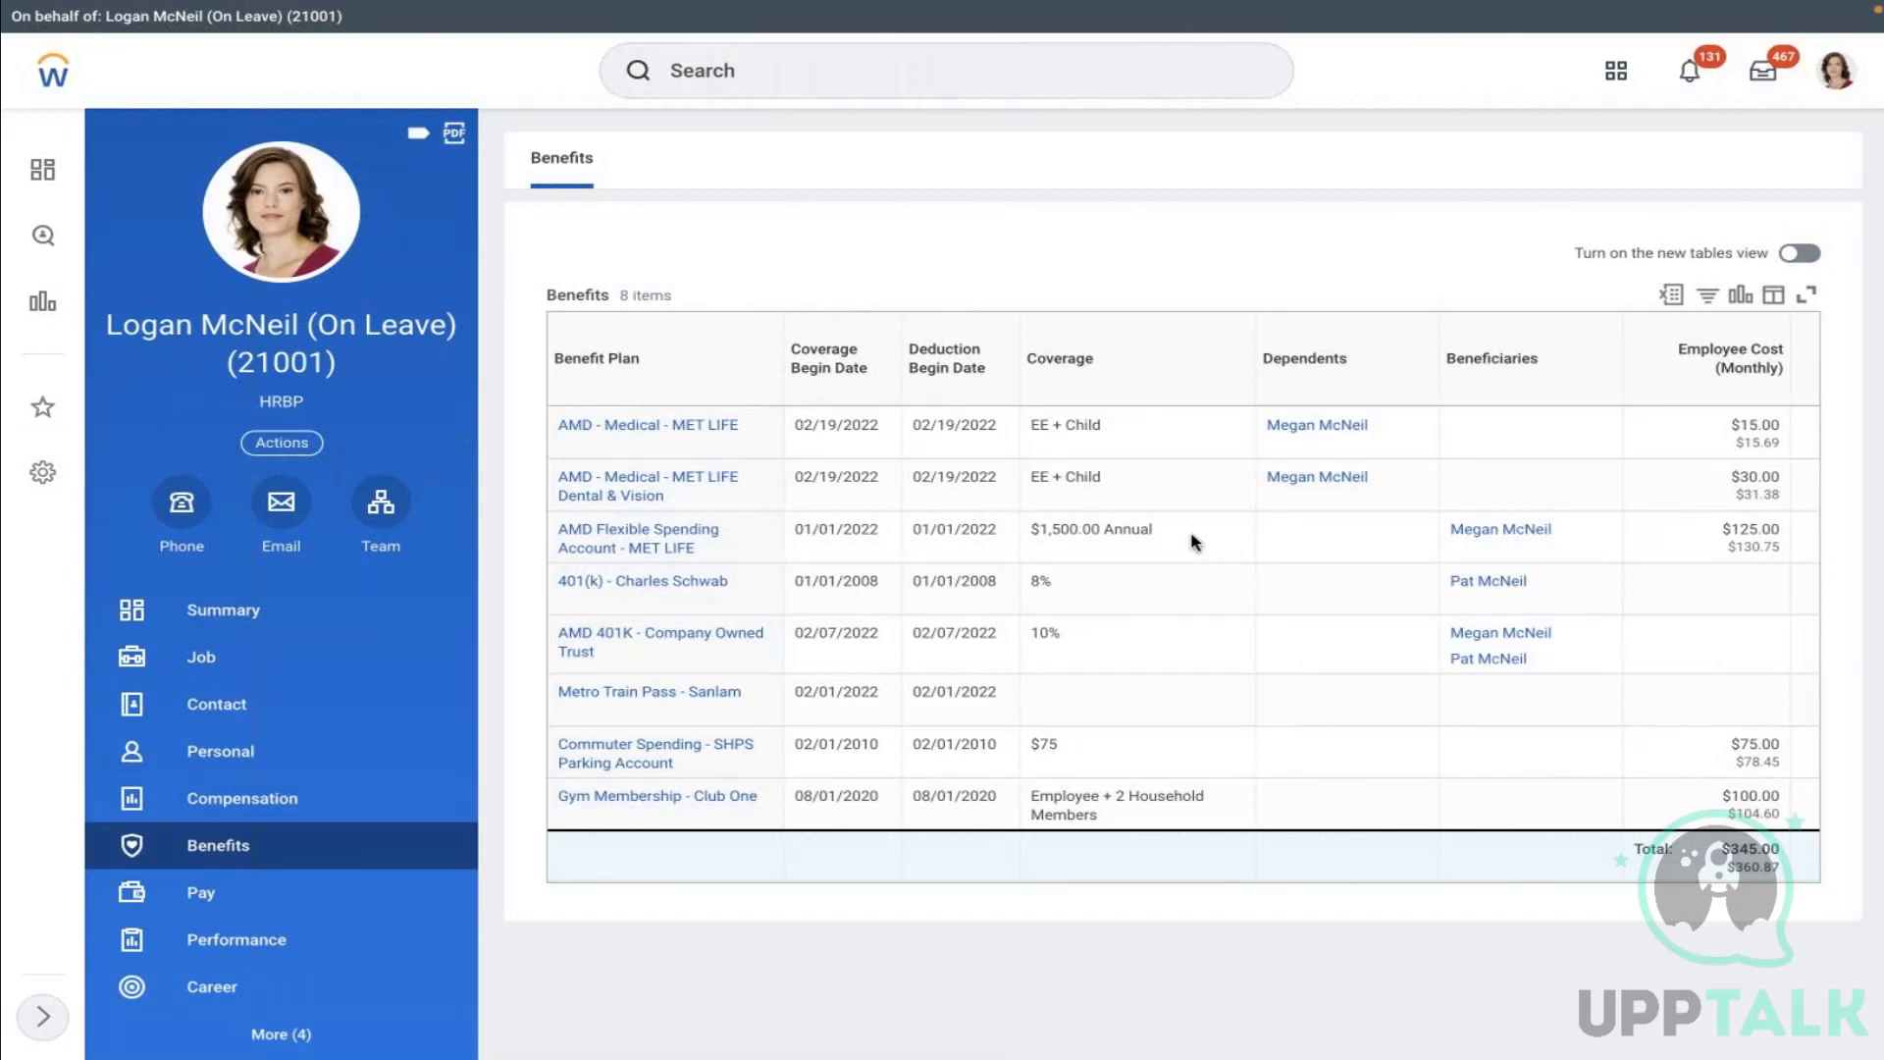
mouse_move(1756, 535)
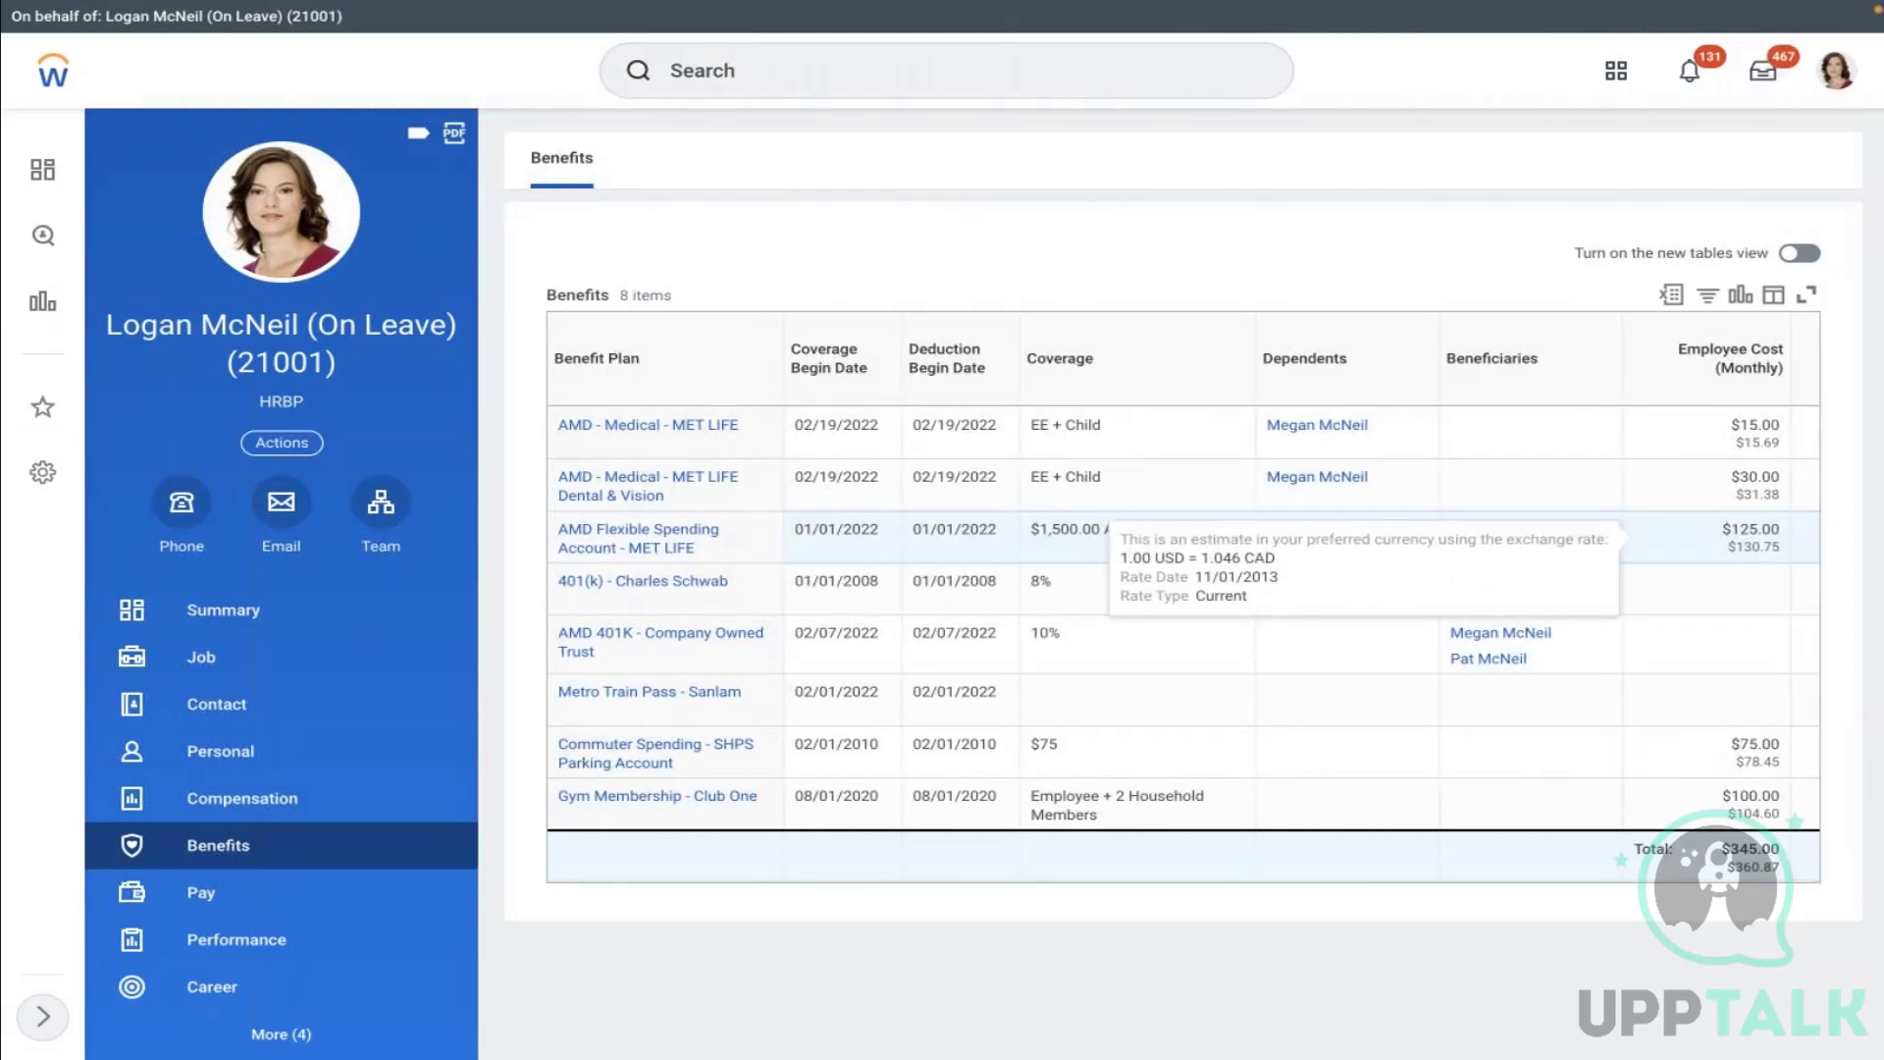
left_click(744, 66)
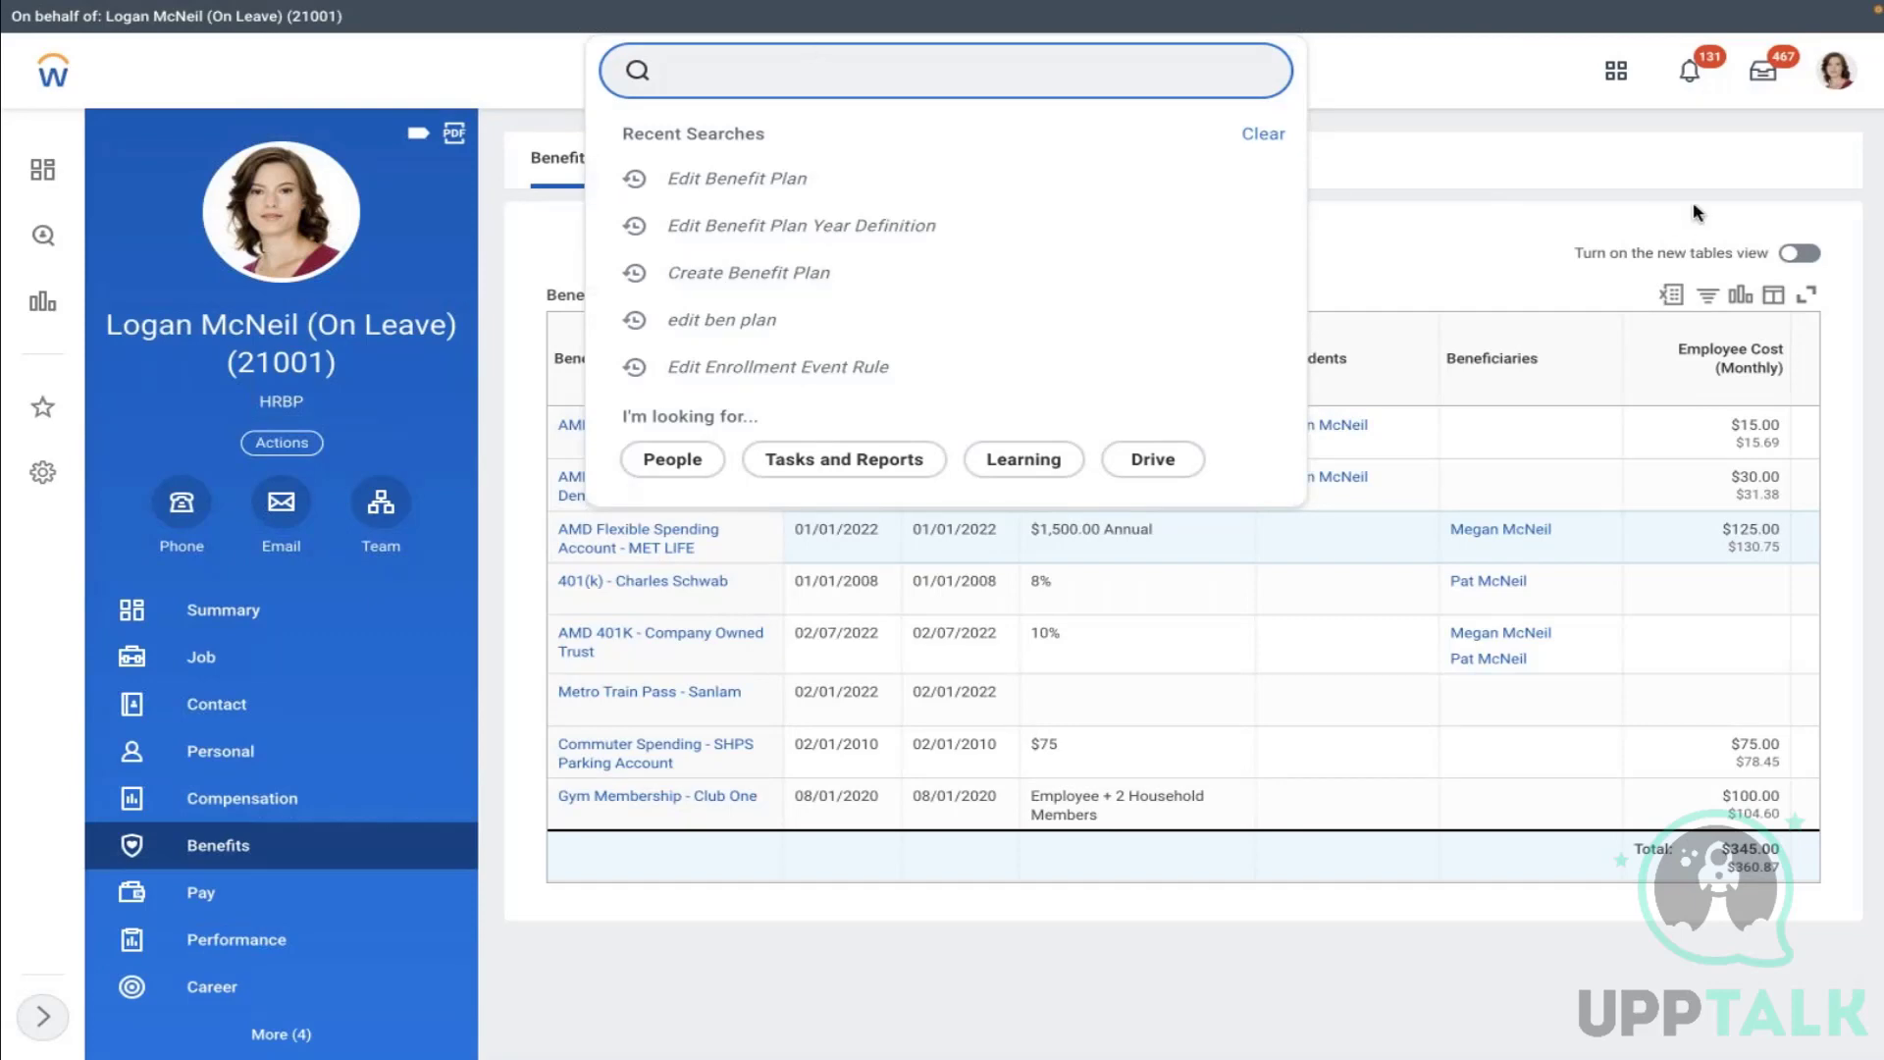
left_click(1475, 238)
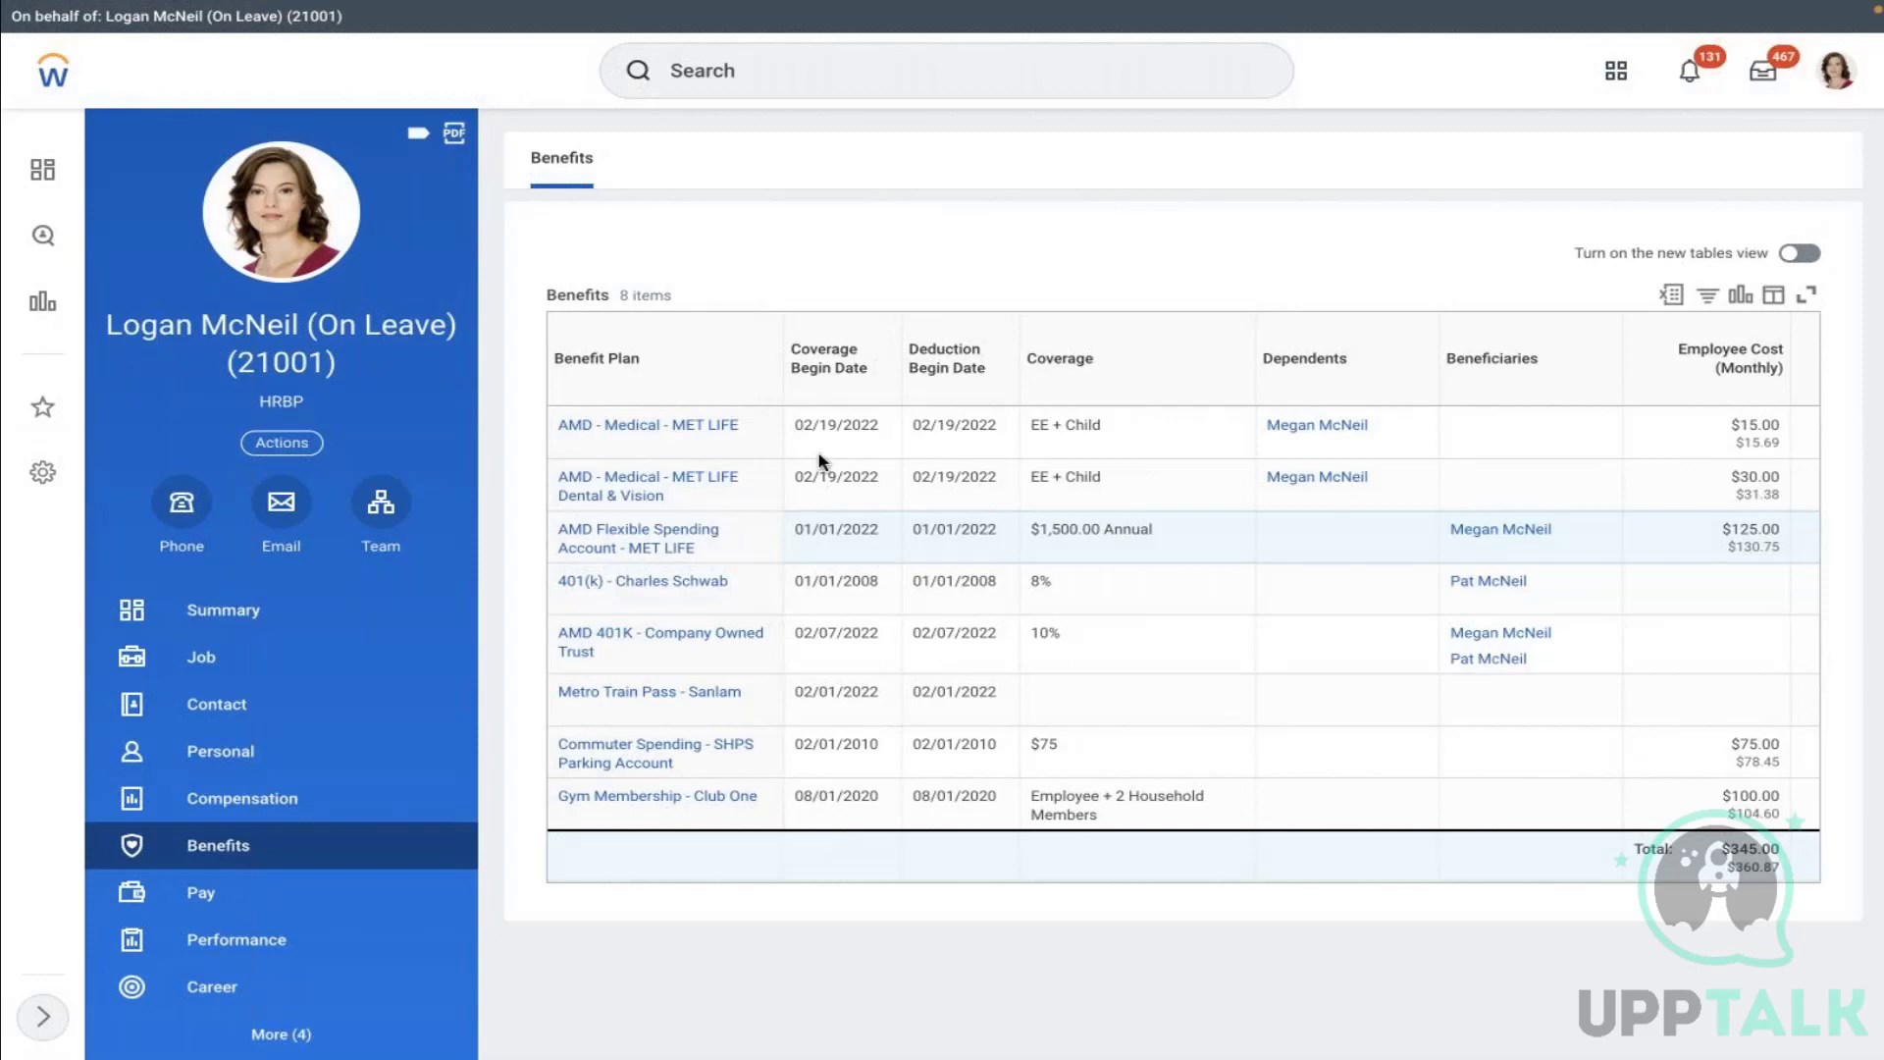
Search for the benefit maintenance tasks and open Maintain Benefit Coverage Types
left_click(1118, 74)
type("MAINTAIN ")
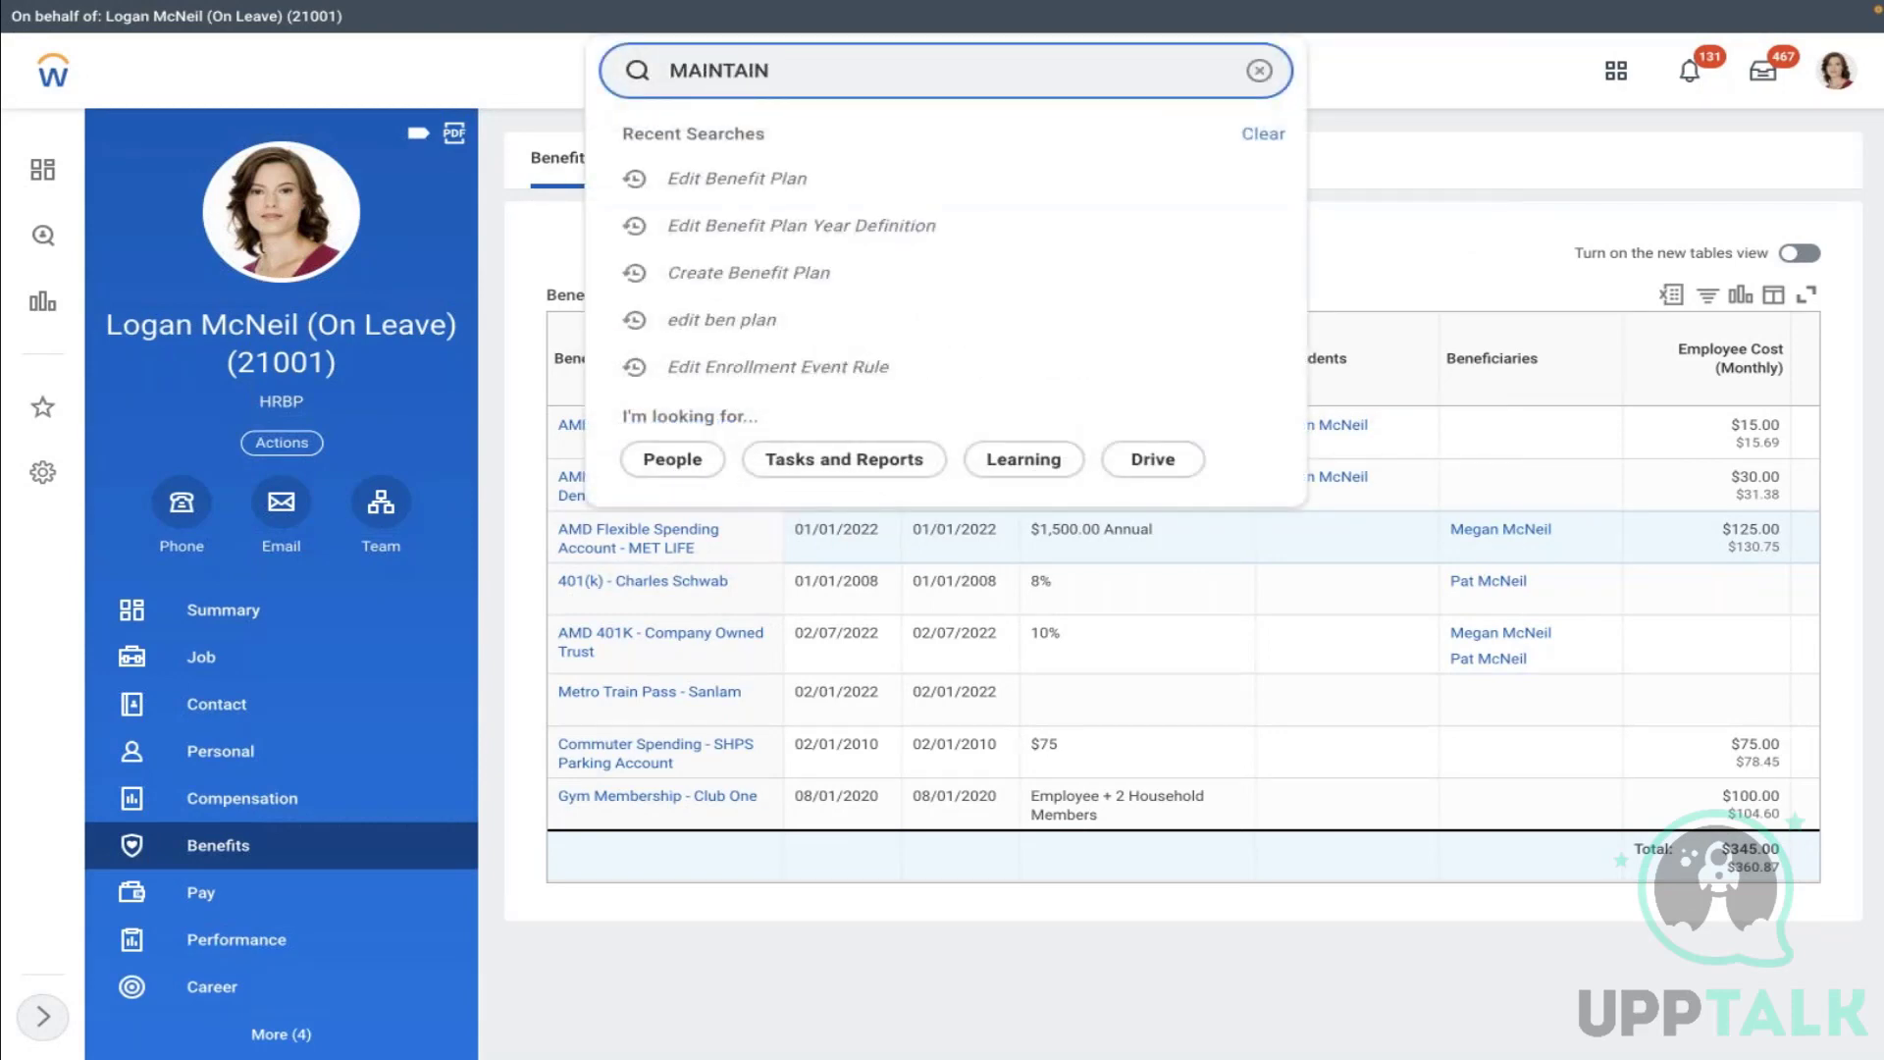
type("BEN")
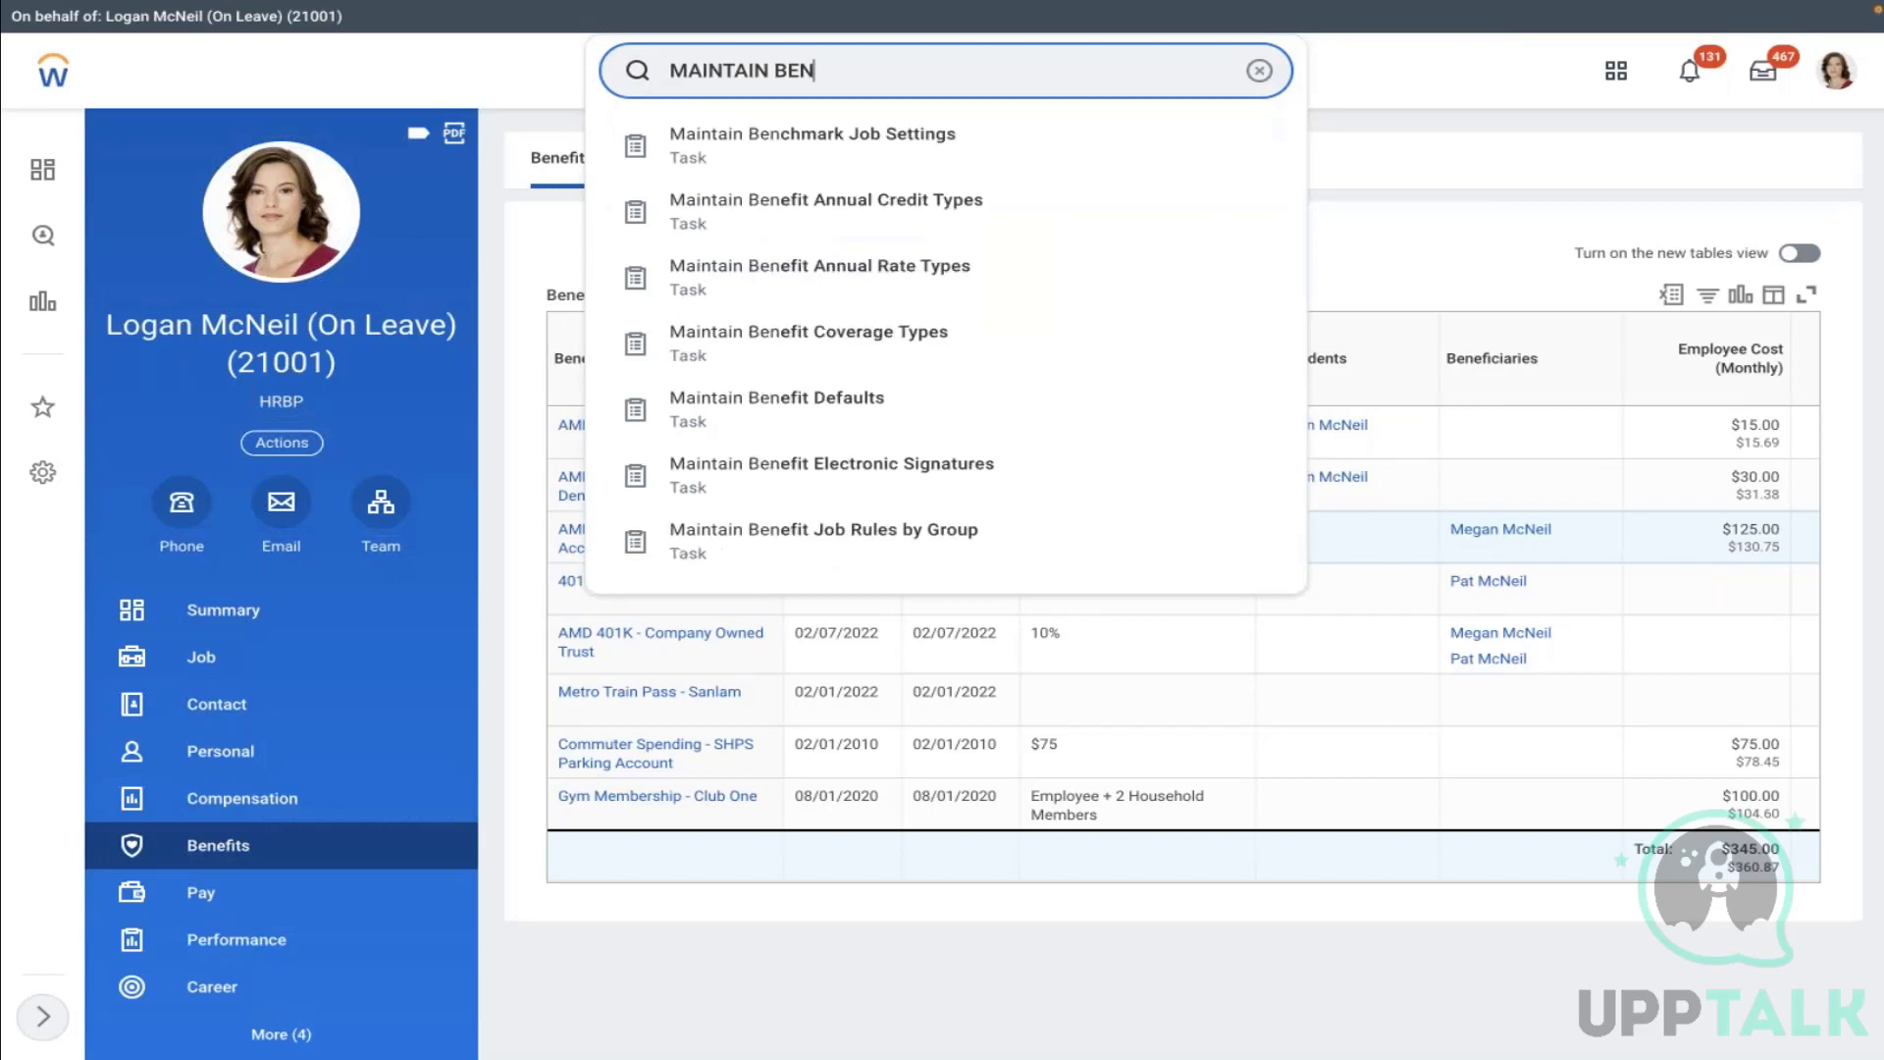
left_click(971, 334)
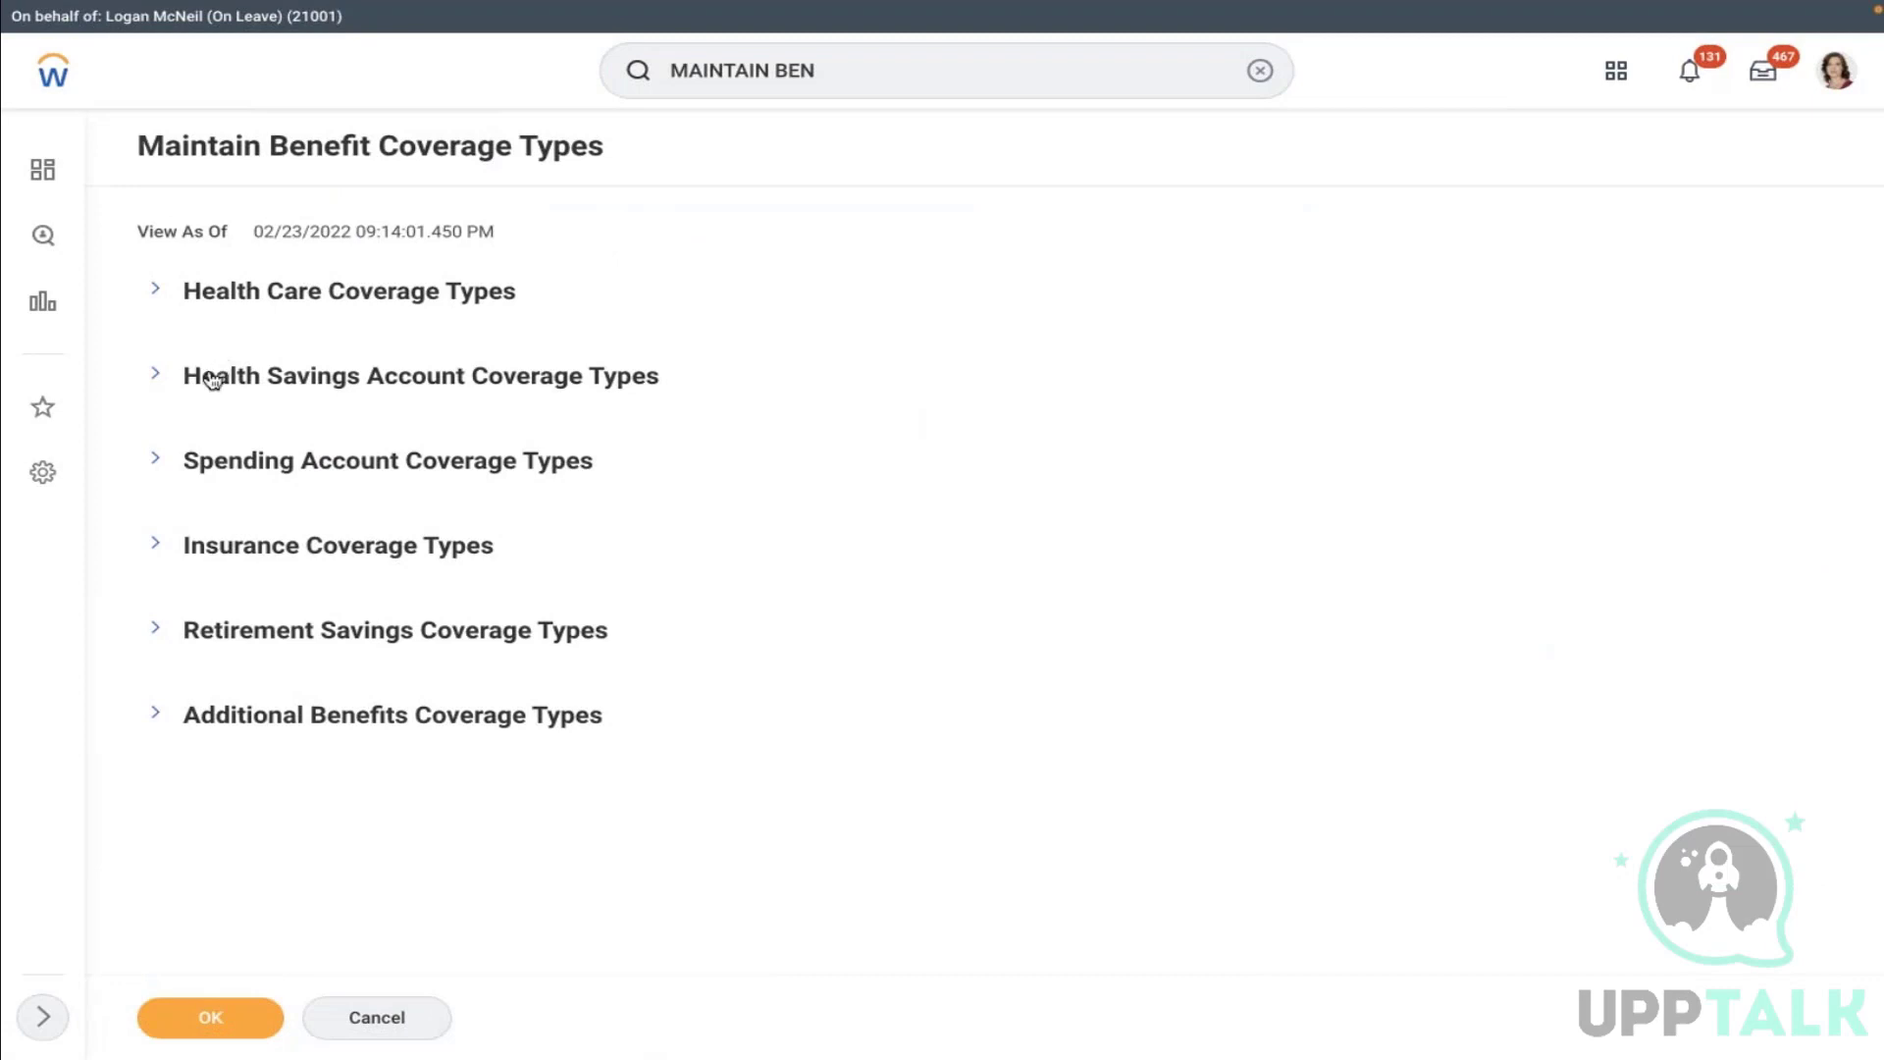
Ensure Display Employer Contribution is enabled for AMD Flexible Spending Account under Spending Account Coverage Types, and save the coverage types
left_click(205, 470)
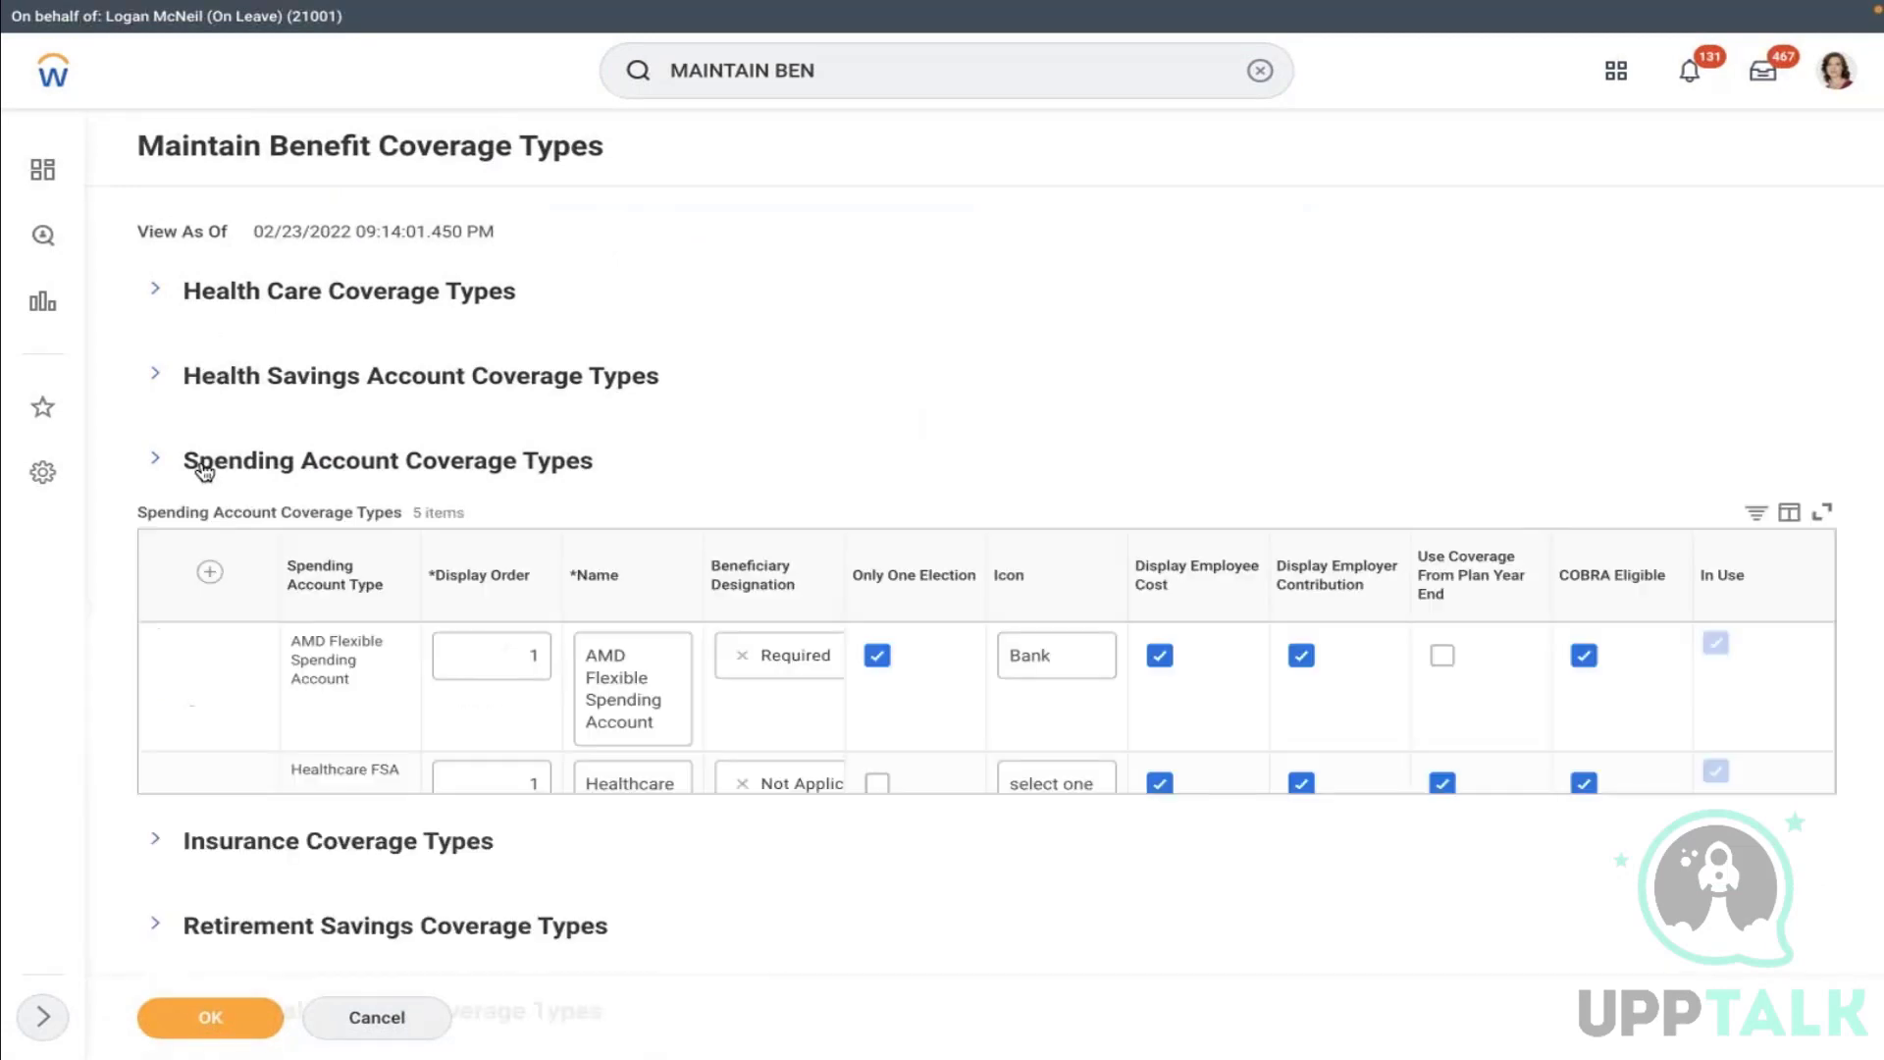
left_click(1753, 717)
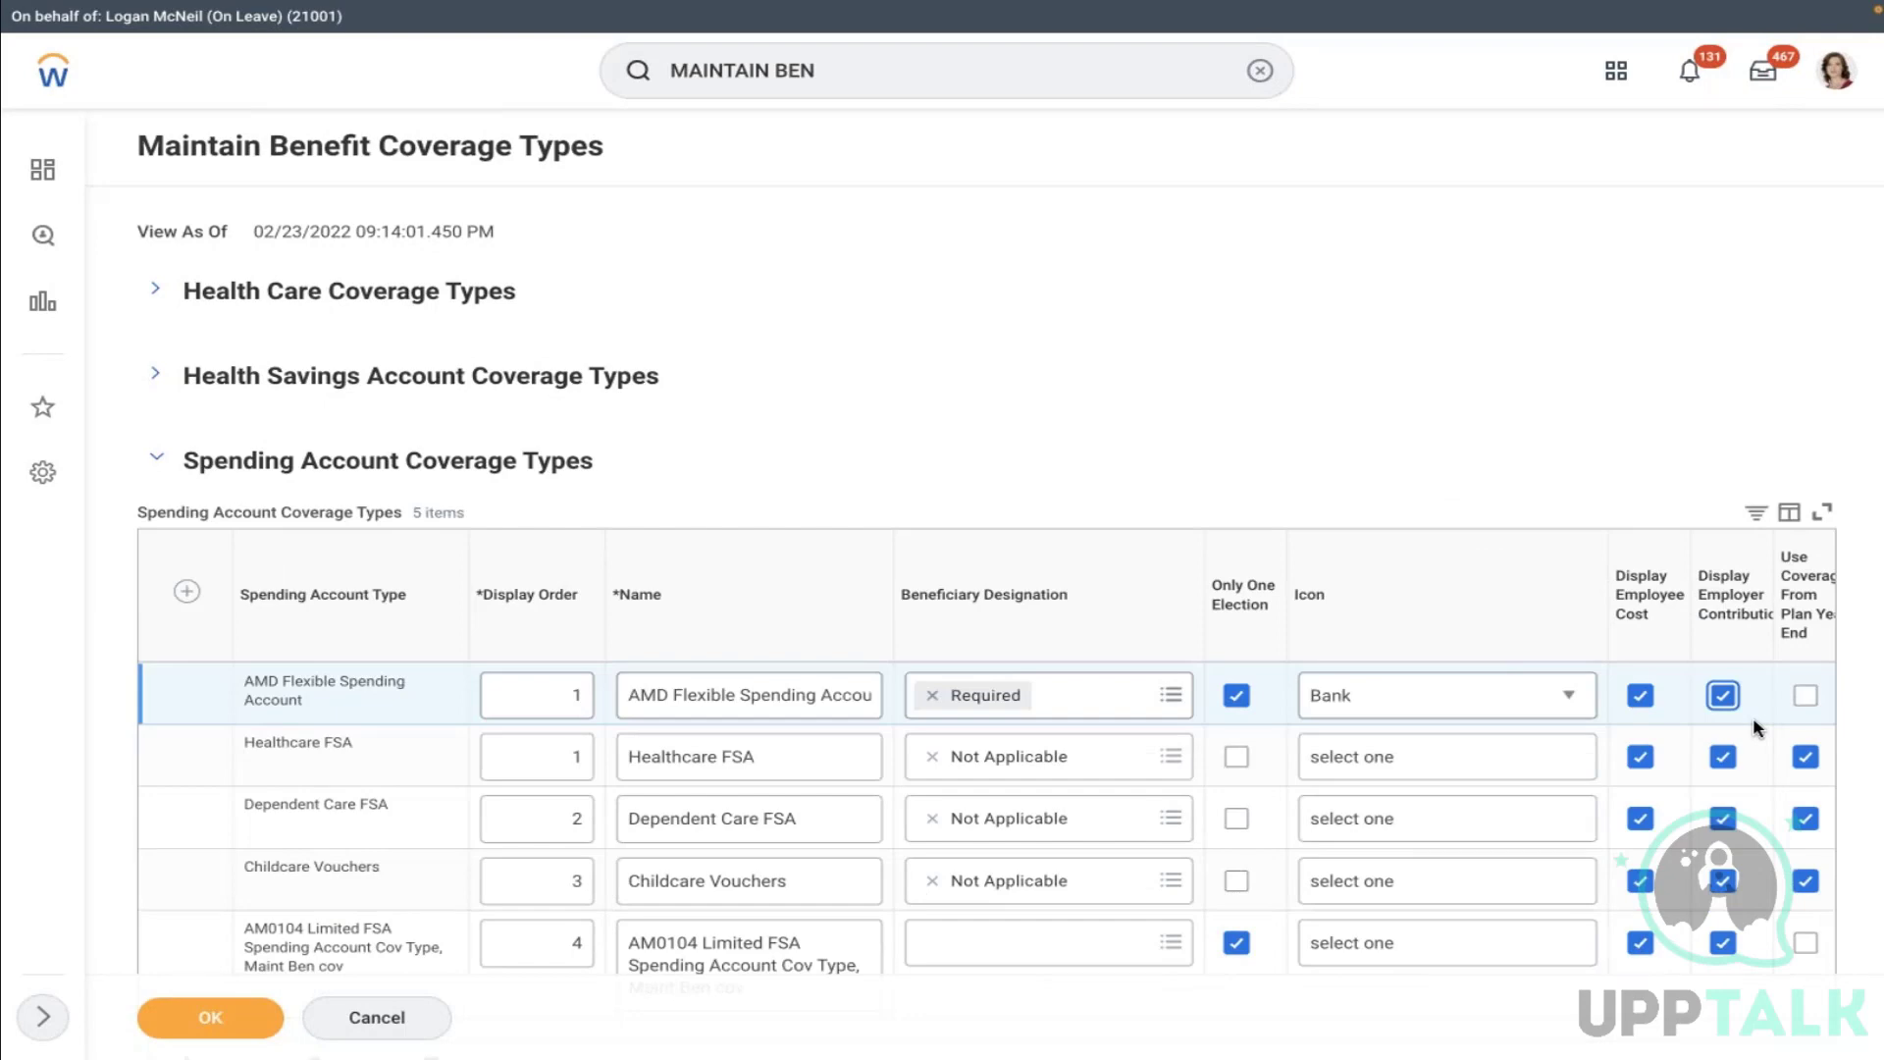
scroll(1753, 716, "right", 3)
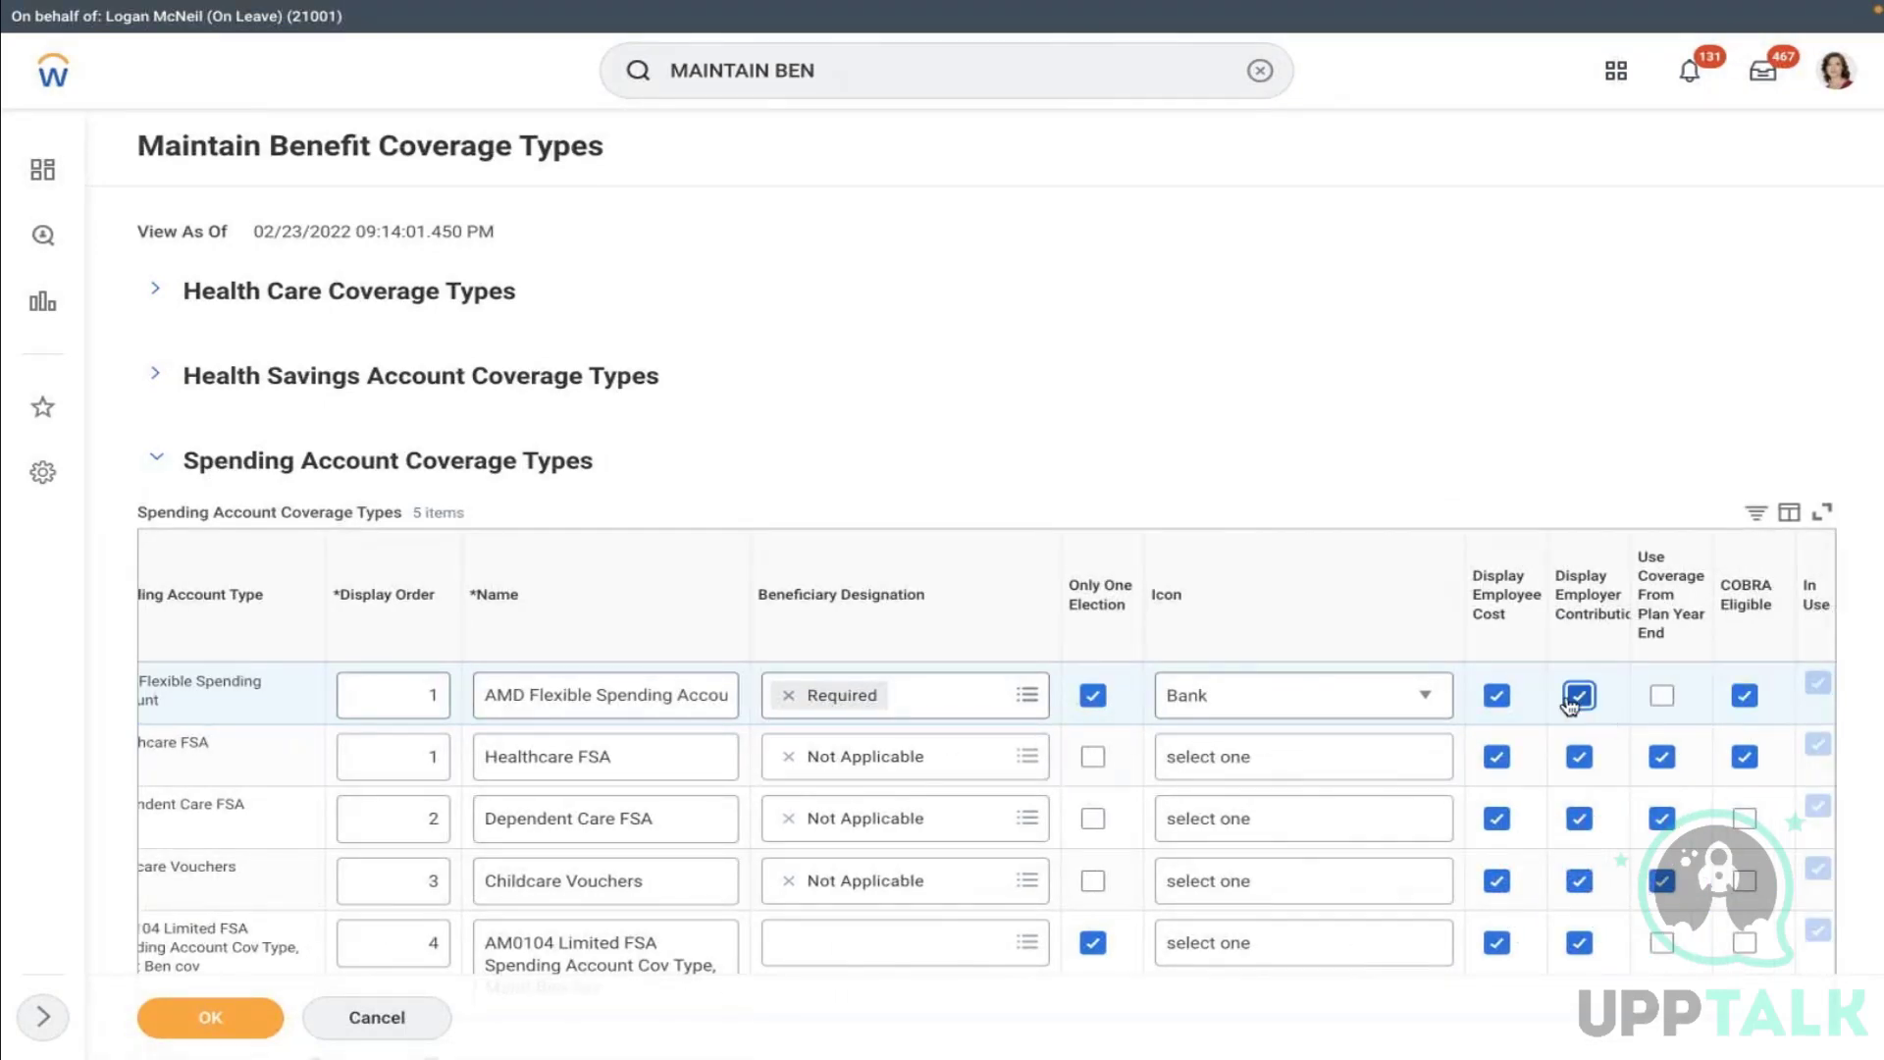
left_click(180, 1021)
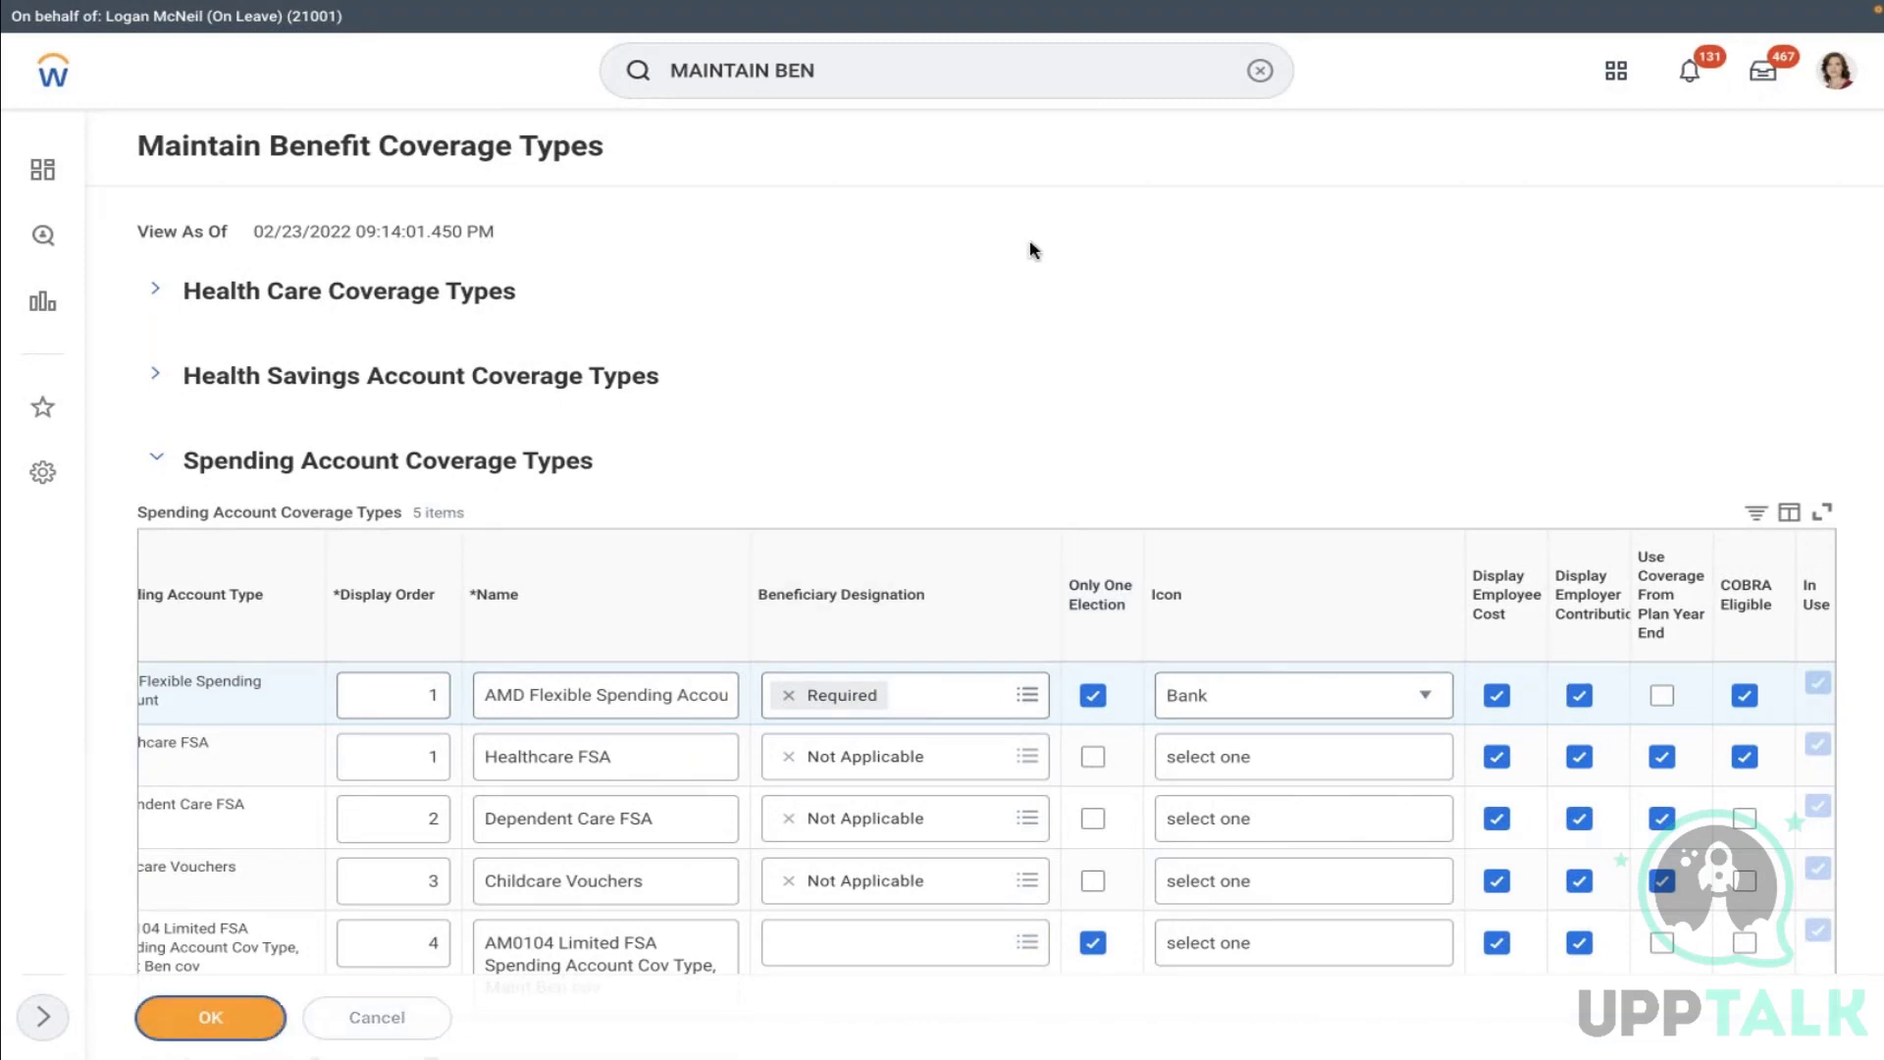
Open the worker's profile, and run the Benefit Plans report as of 02/23/2022
left_click(1840, 86)
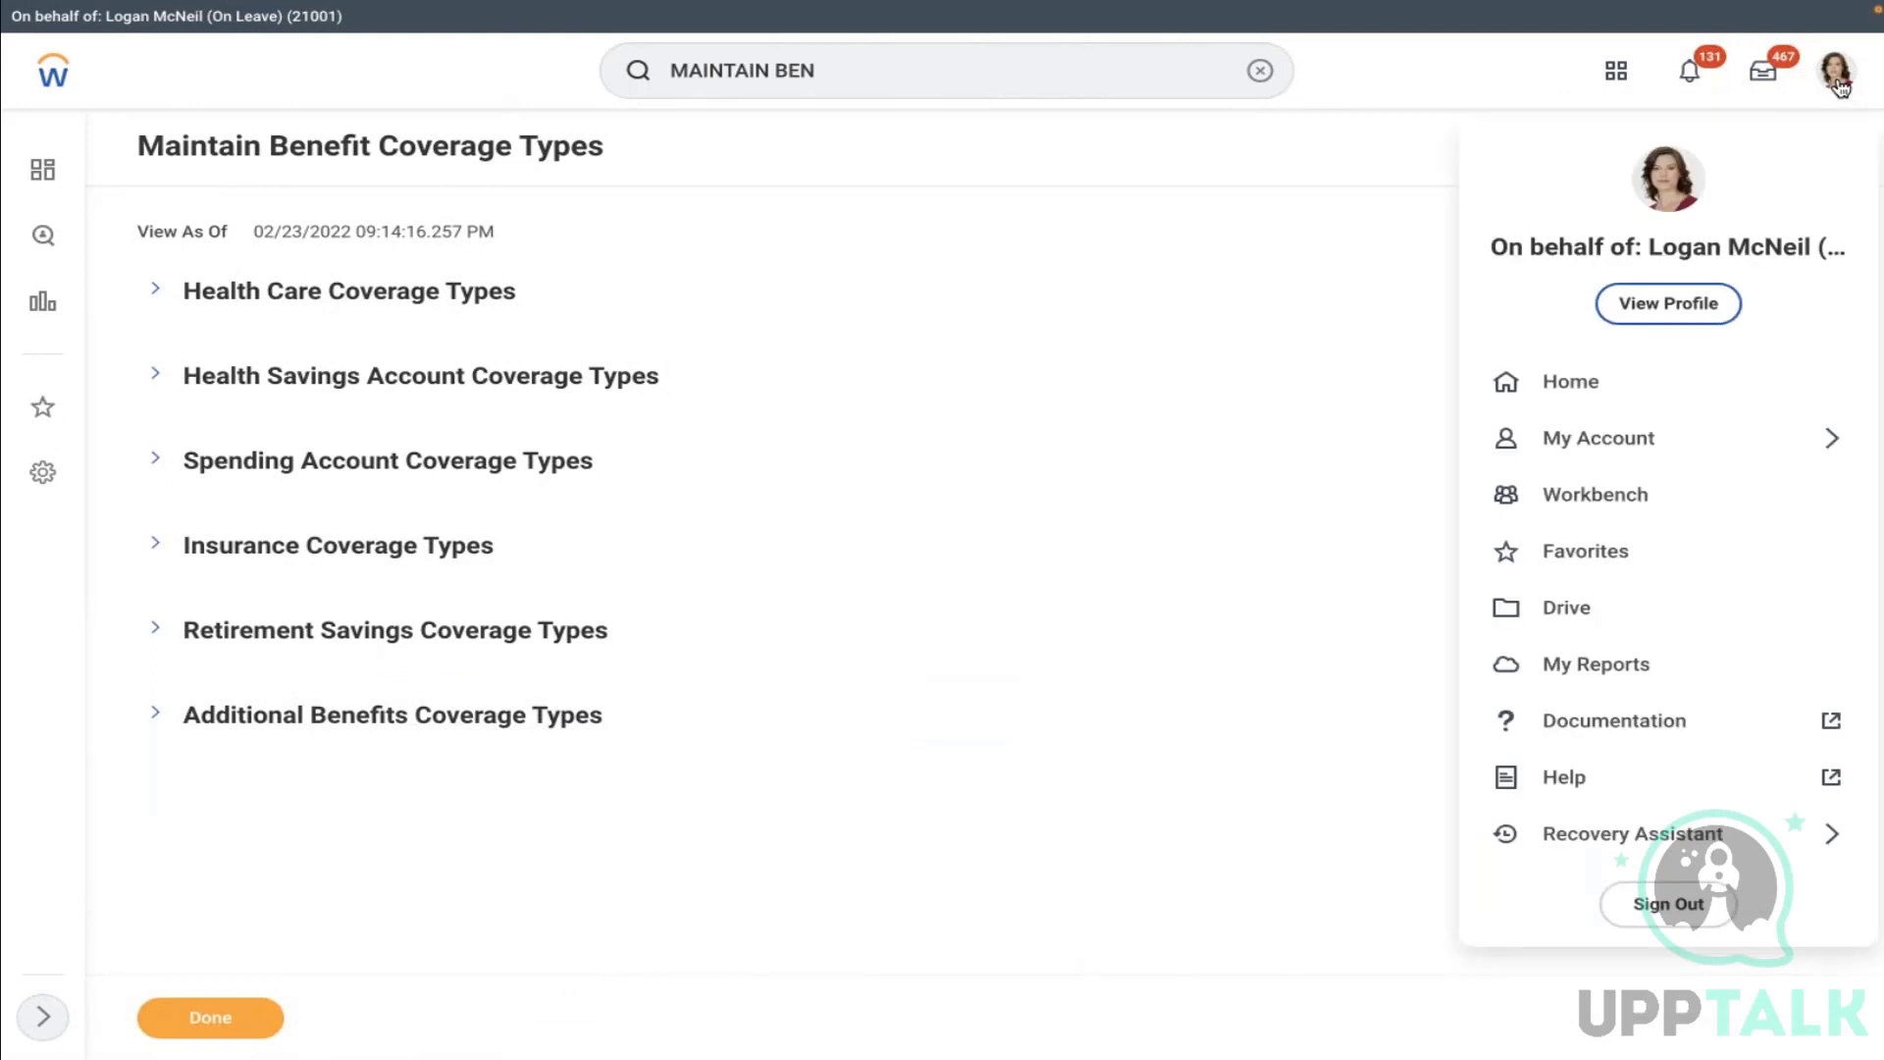
left_click(1634, 306)
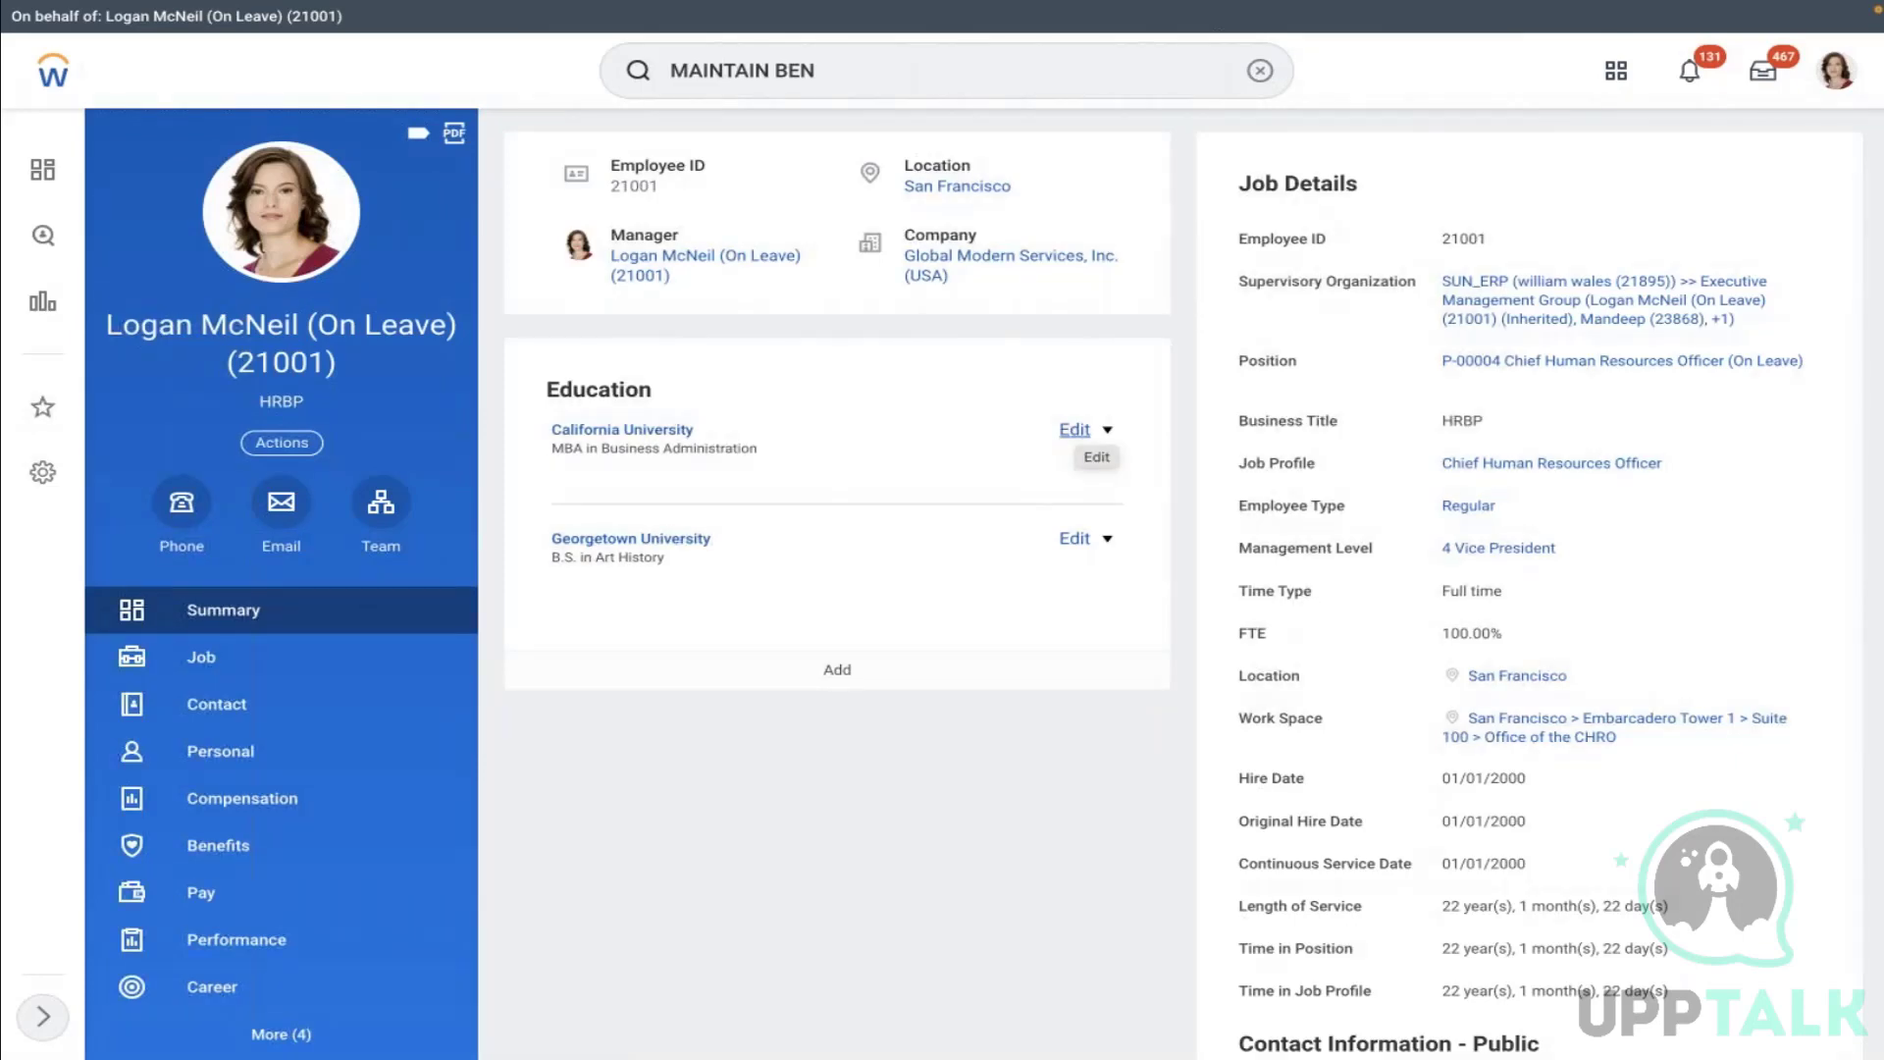
left_click(1260, 71)
type("BEN PLAN")
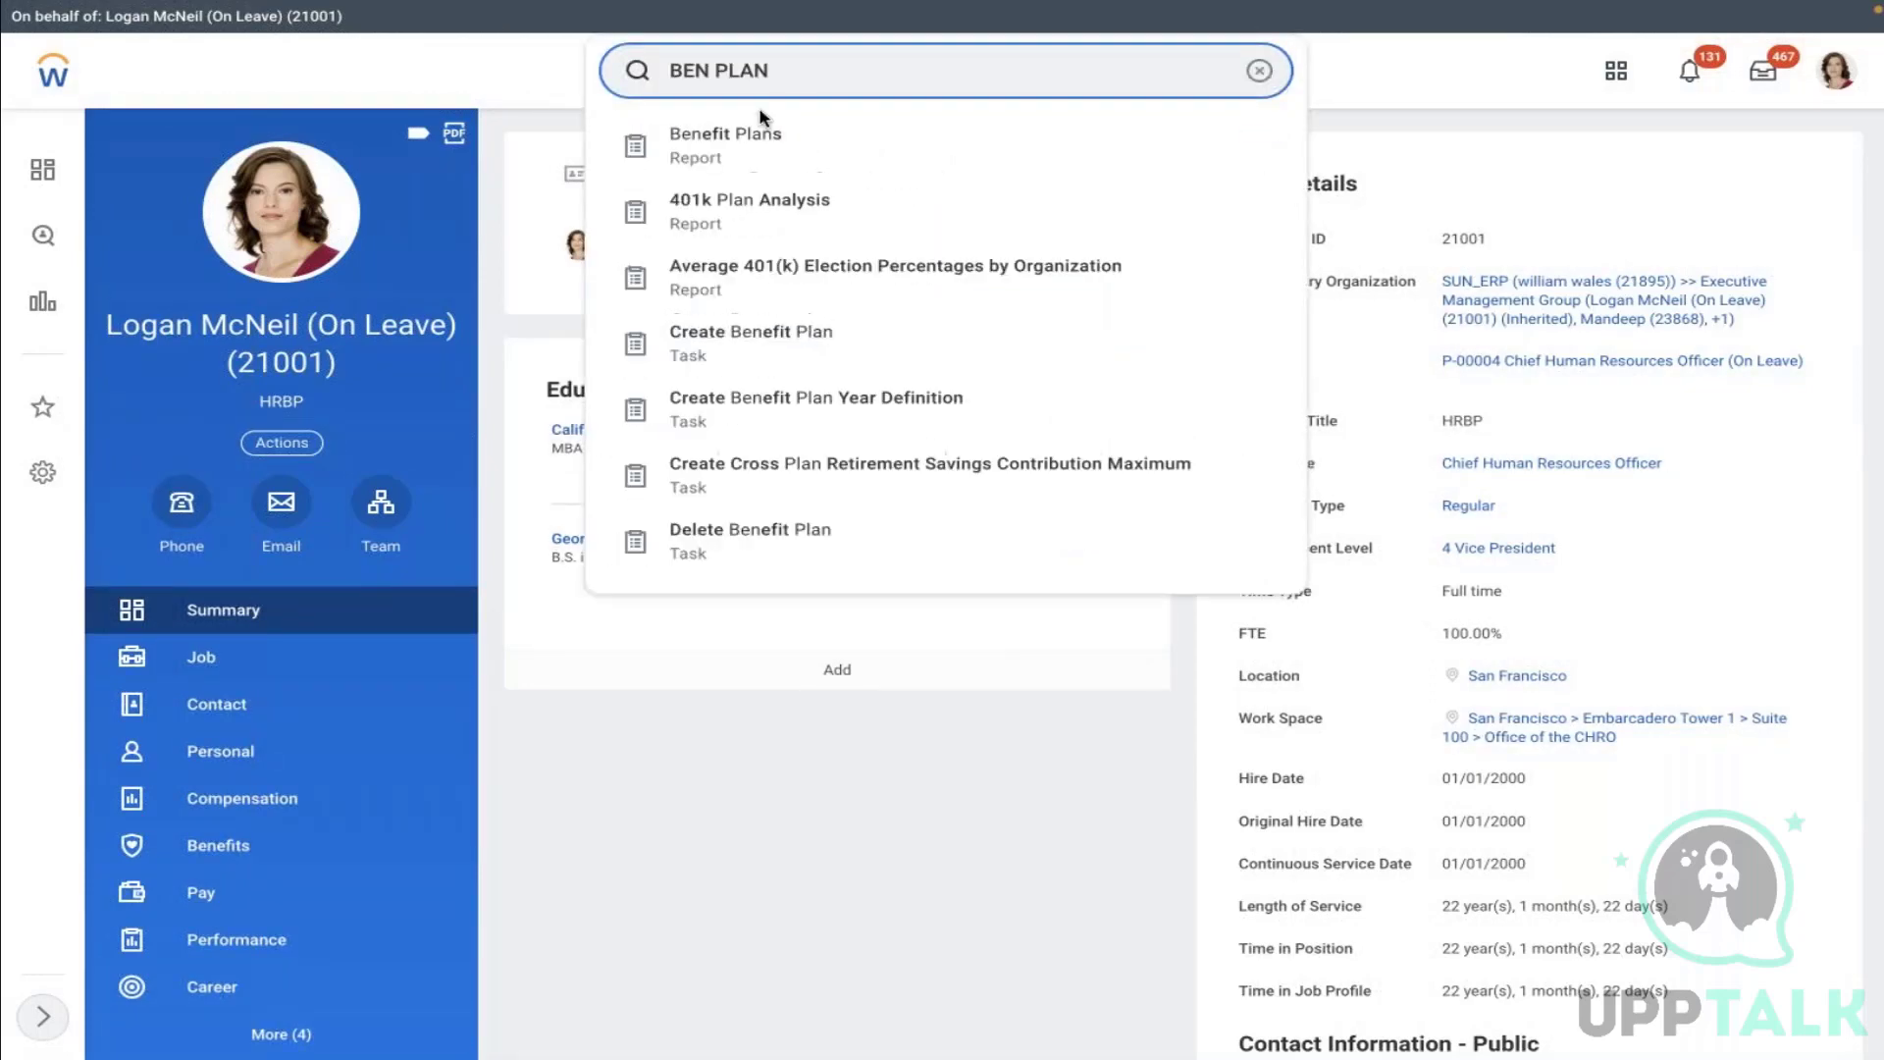
left_click(746, 135)
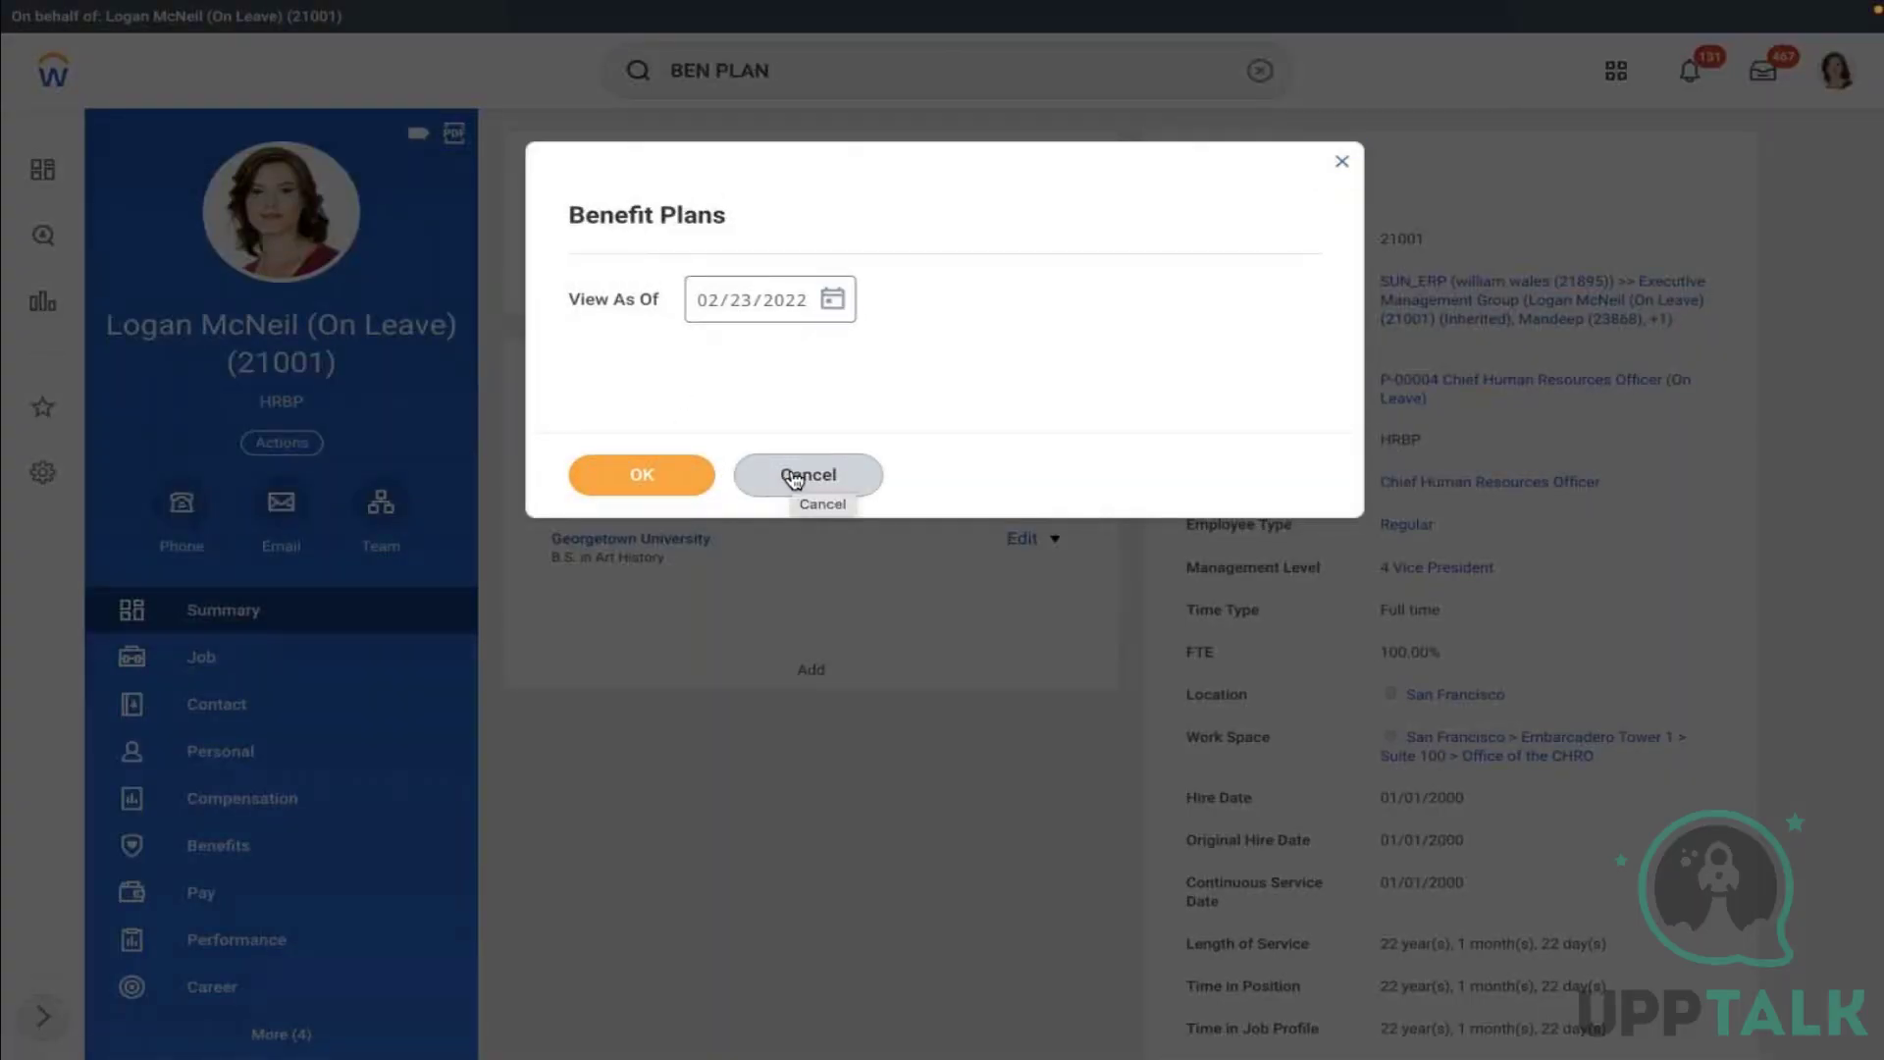
left_click(655, 479)
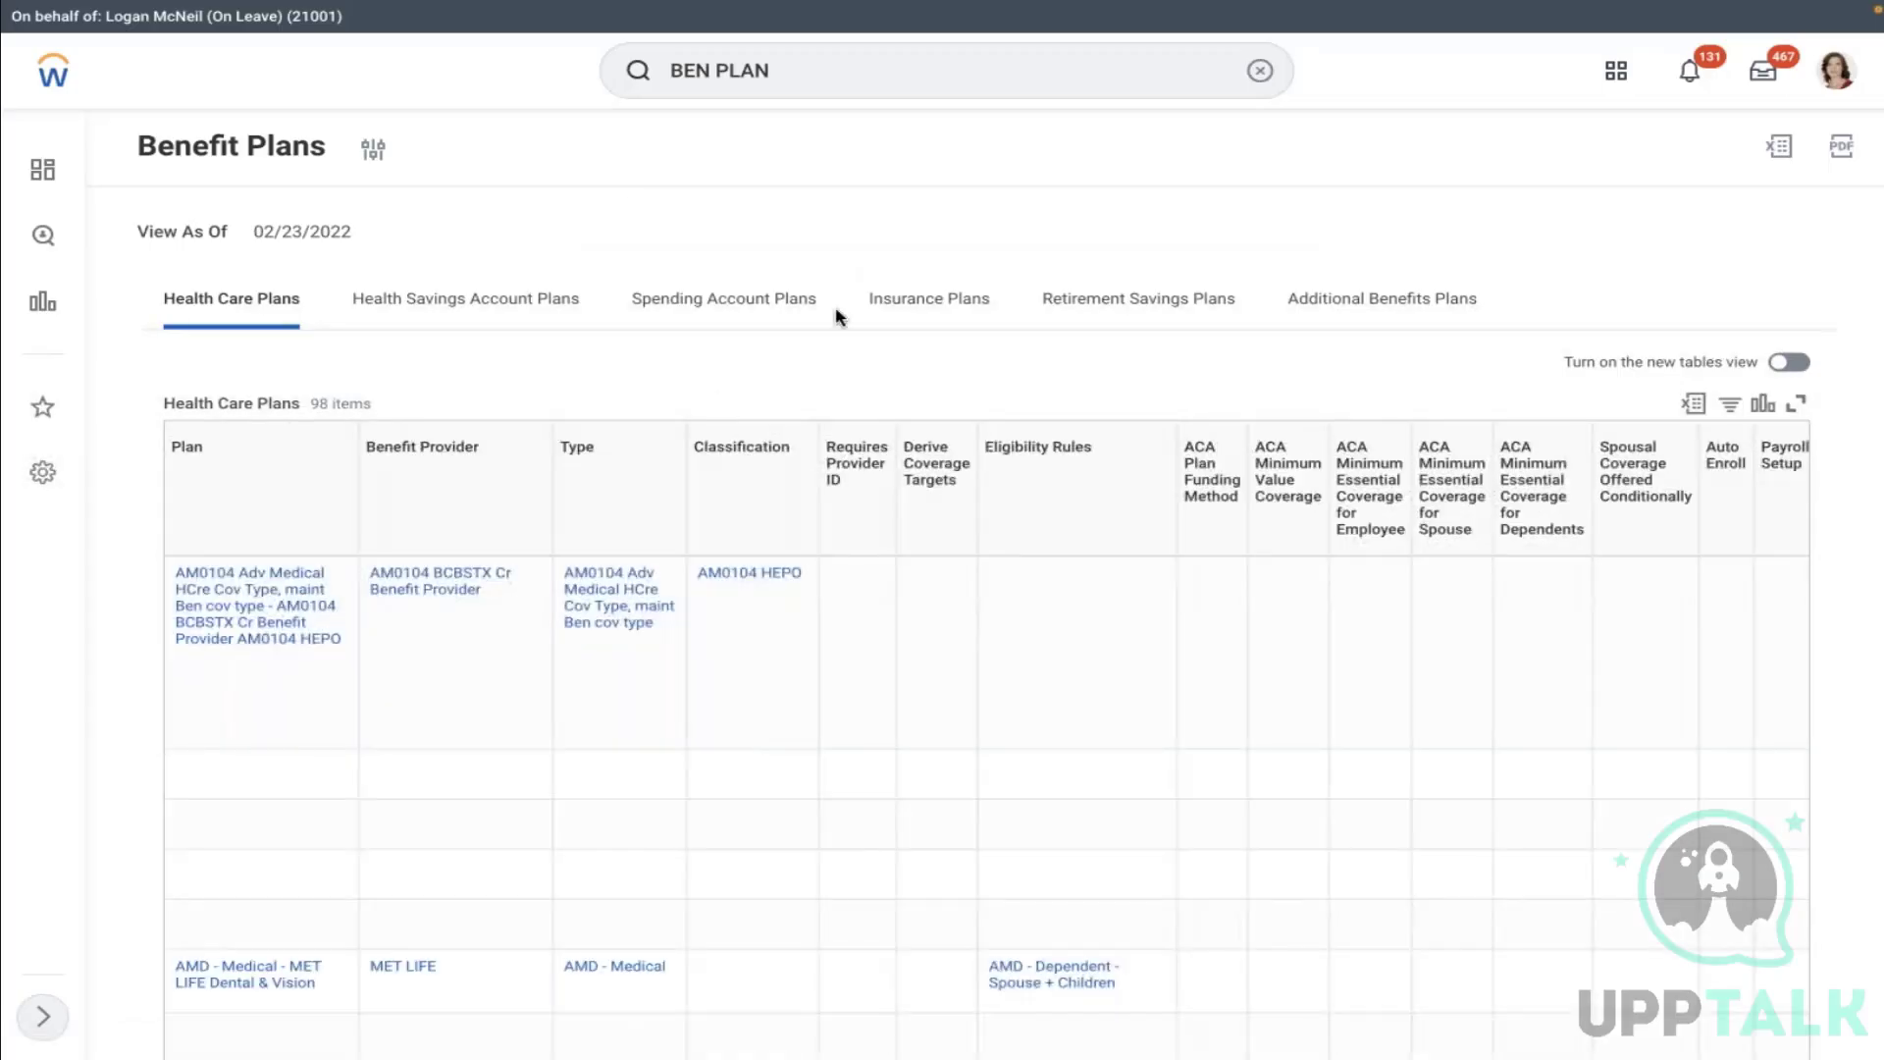
Return to the worker's Benefits list and examine the monthly employee cost and employer contribution for AMD Flexible Spending Account - MET LIFE
left_click(1836, 76)
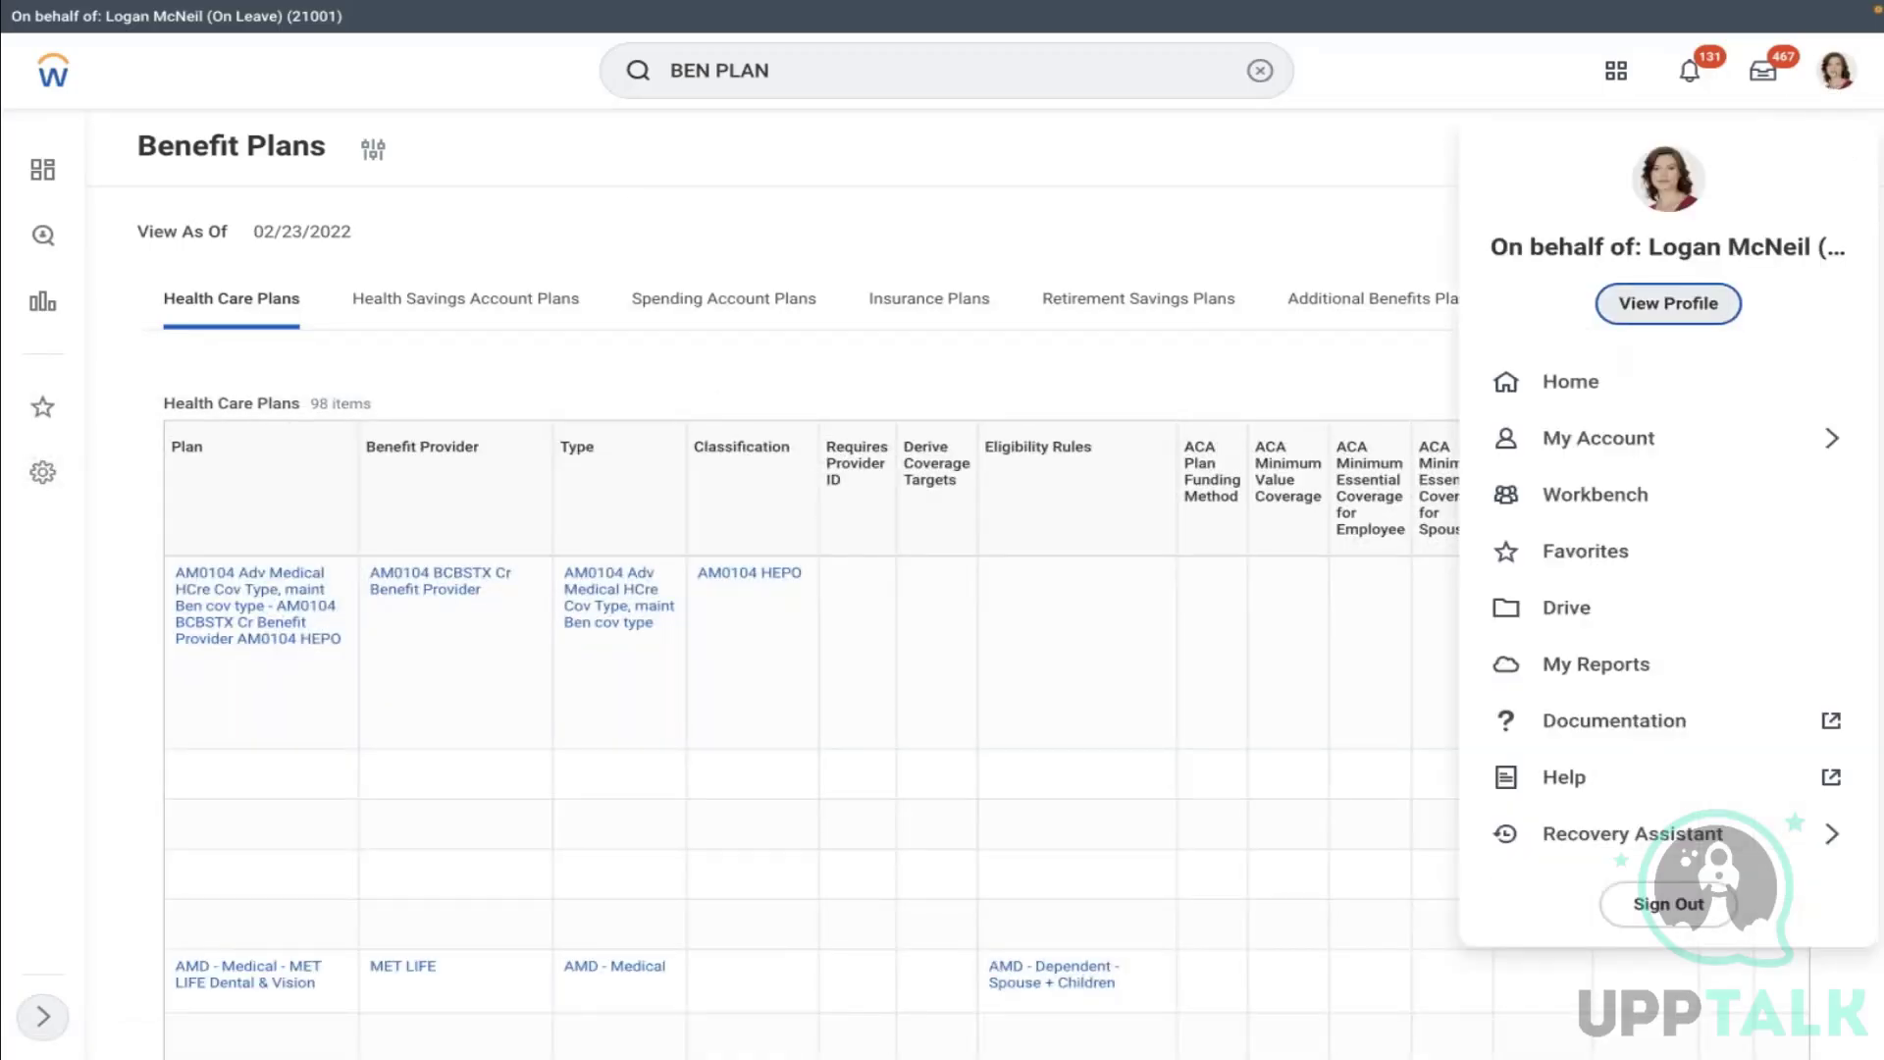
left_click(1149, 278)
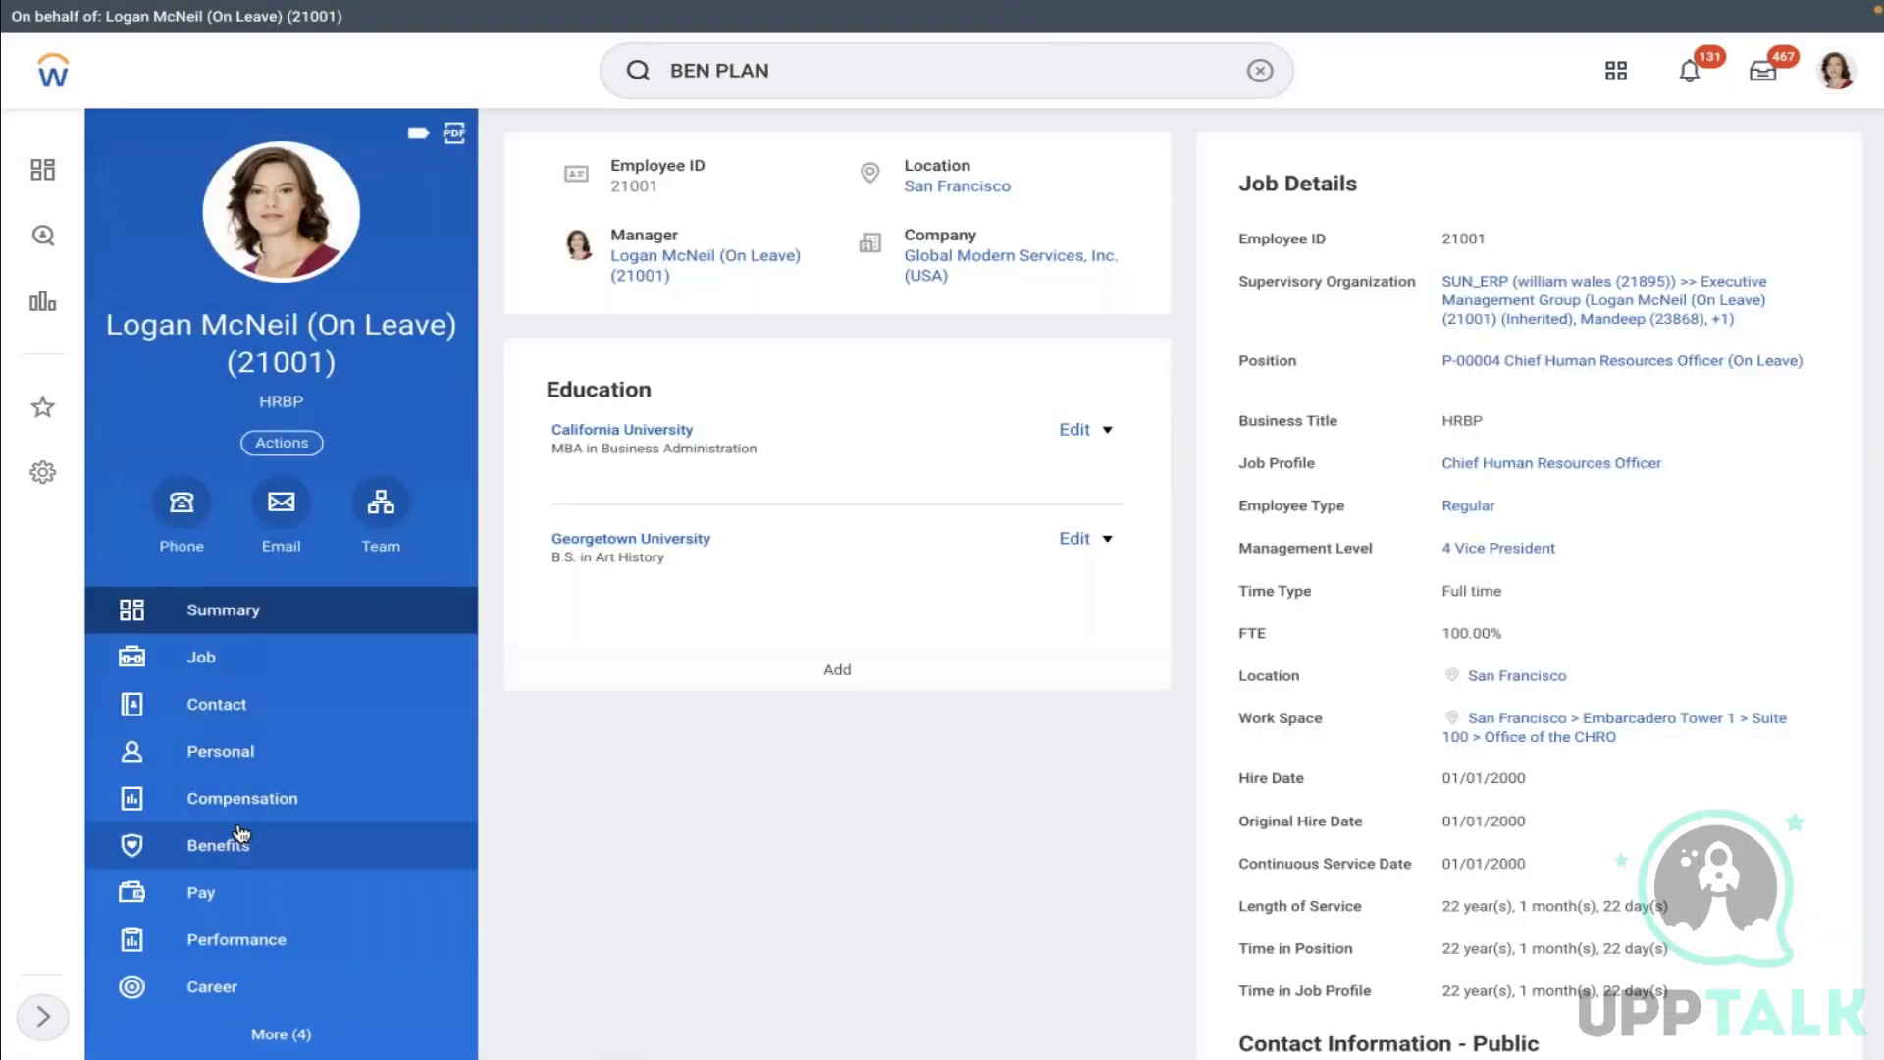
left_click(245, 846)
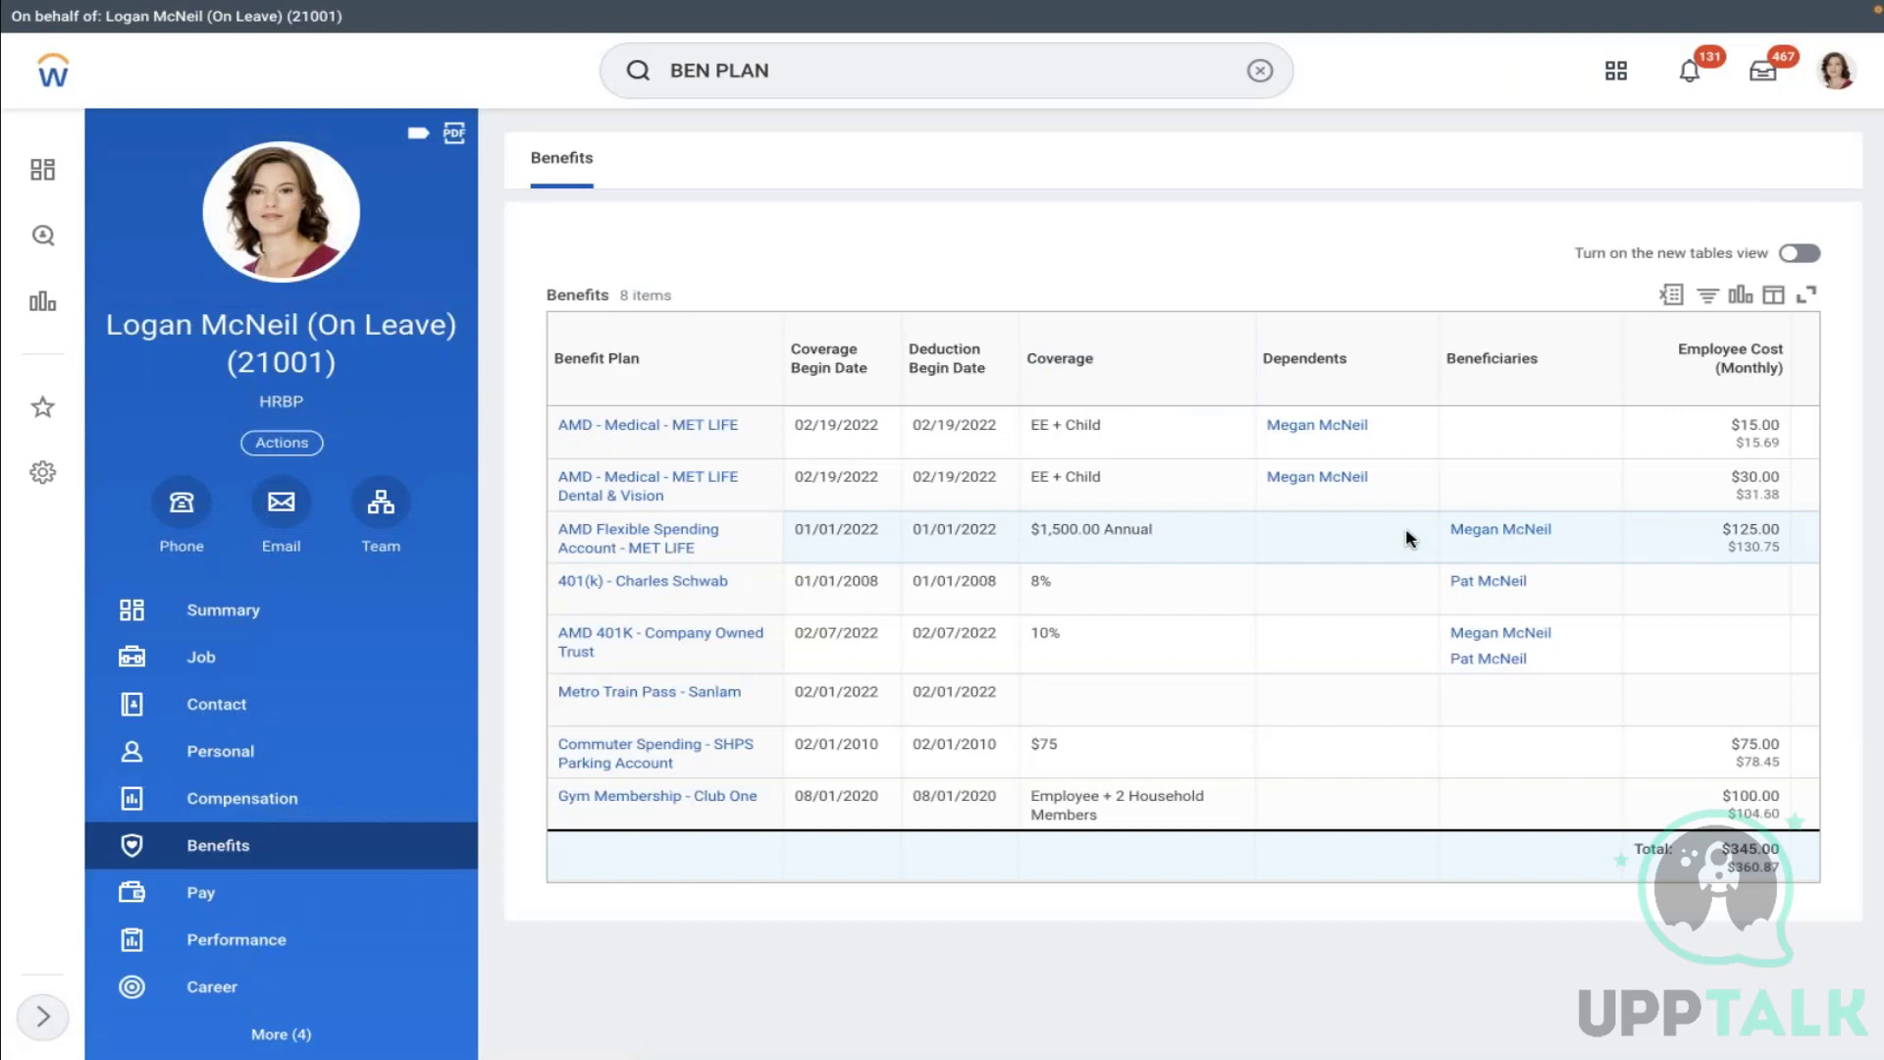
scroll(1405, 527, "right", 3)
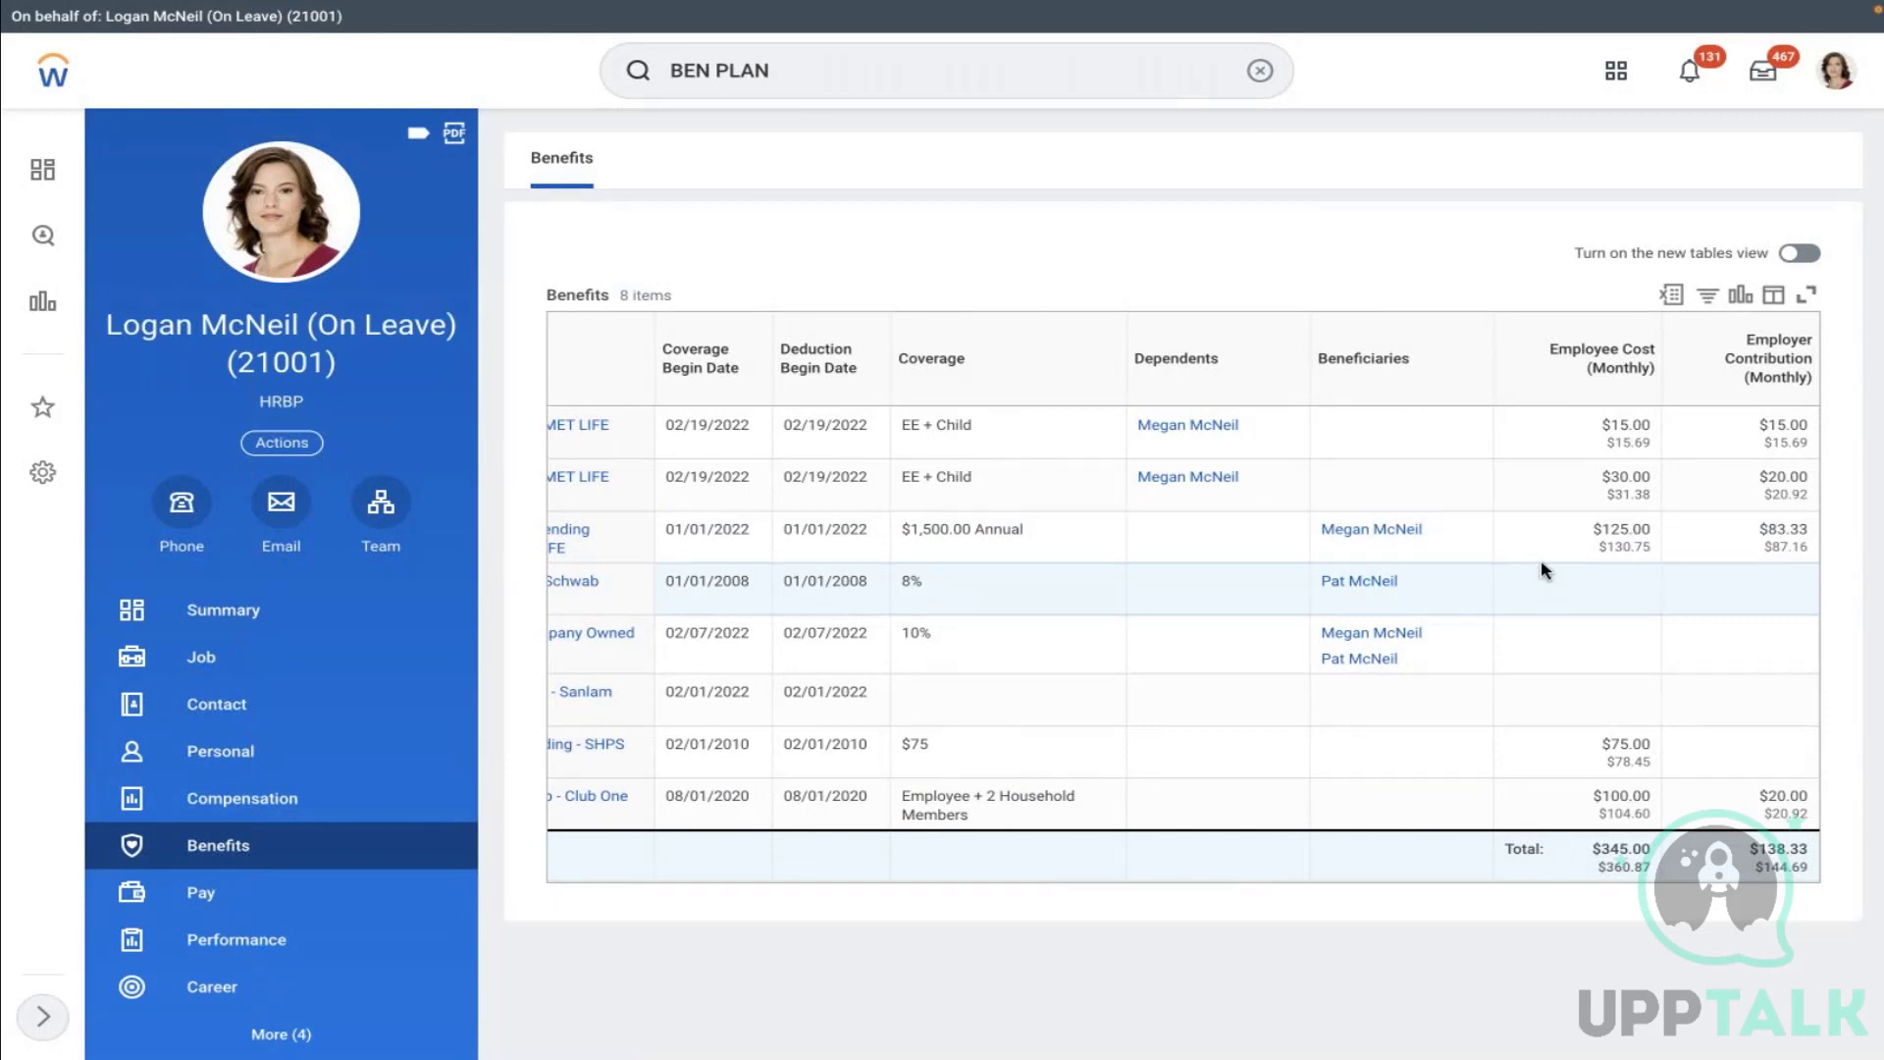
mouse_move(1563, 551)
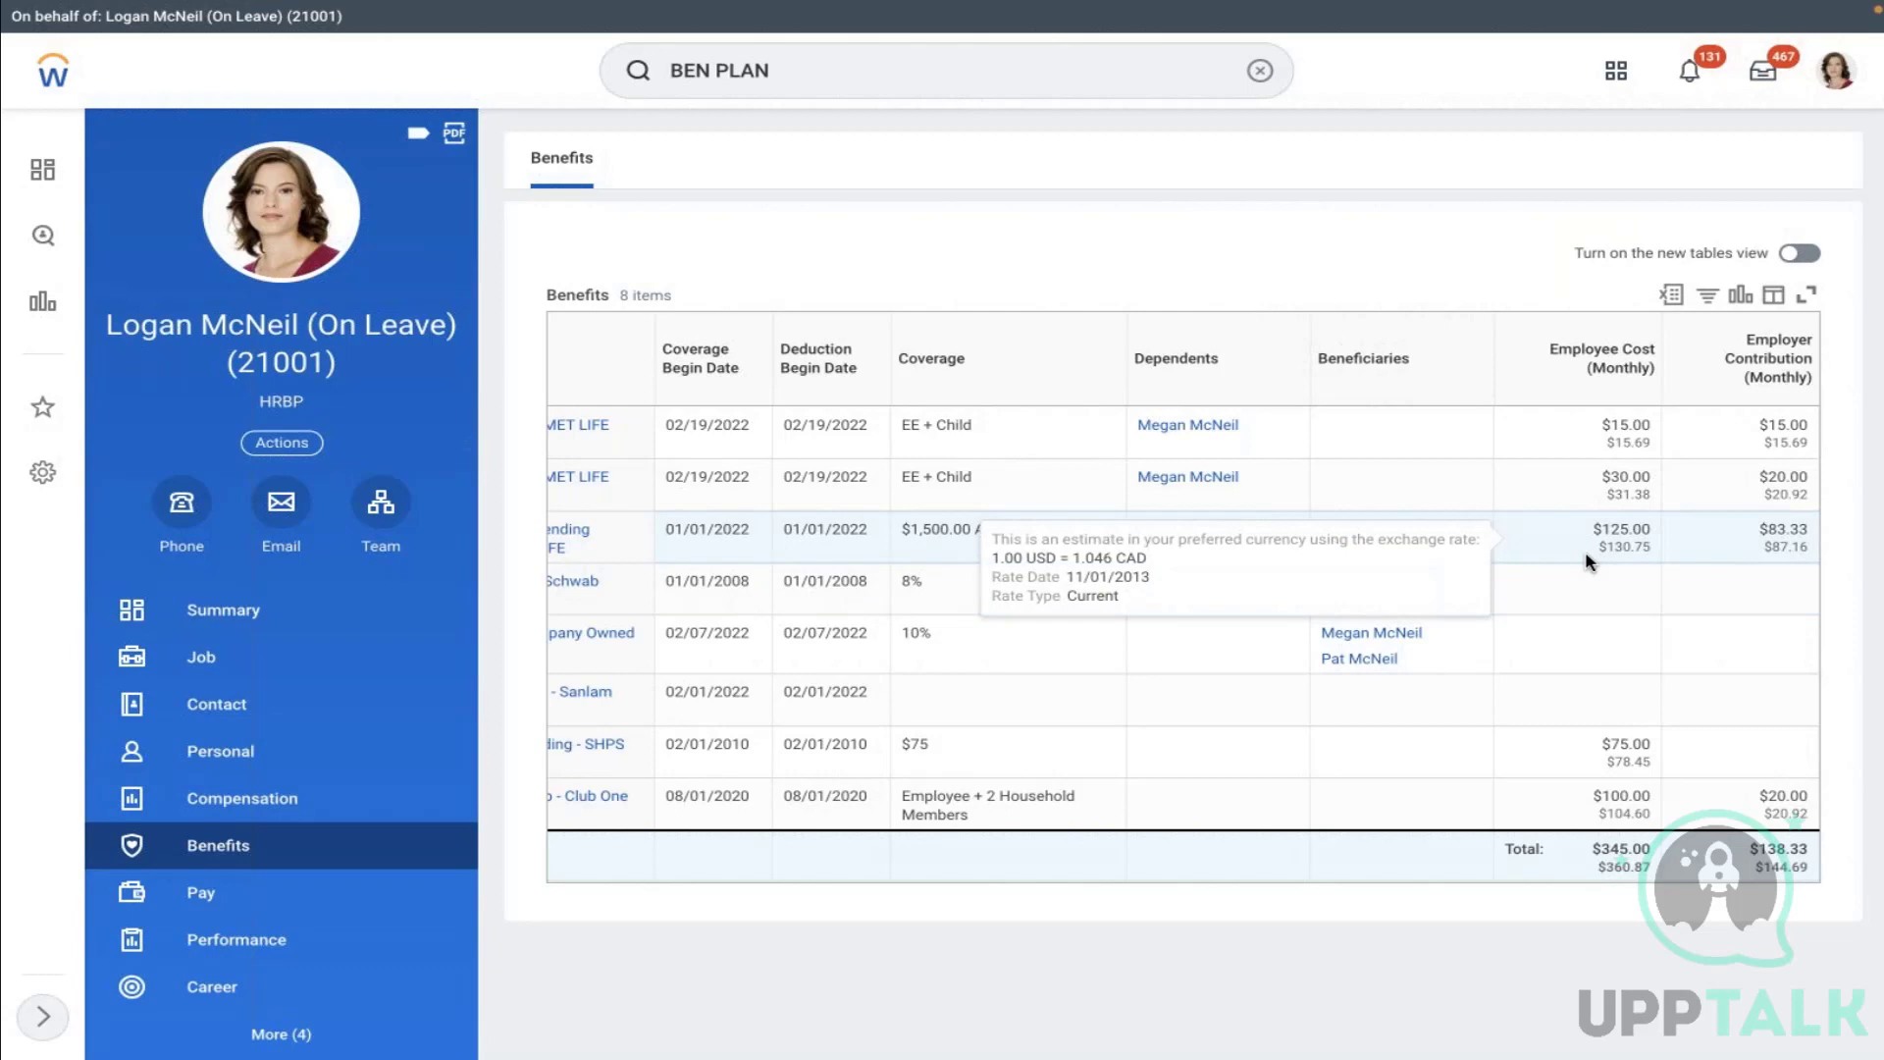
Open the Create Deduction task and add a row to its Limits table
left_click(1260, 71)
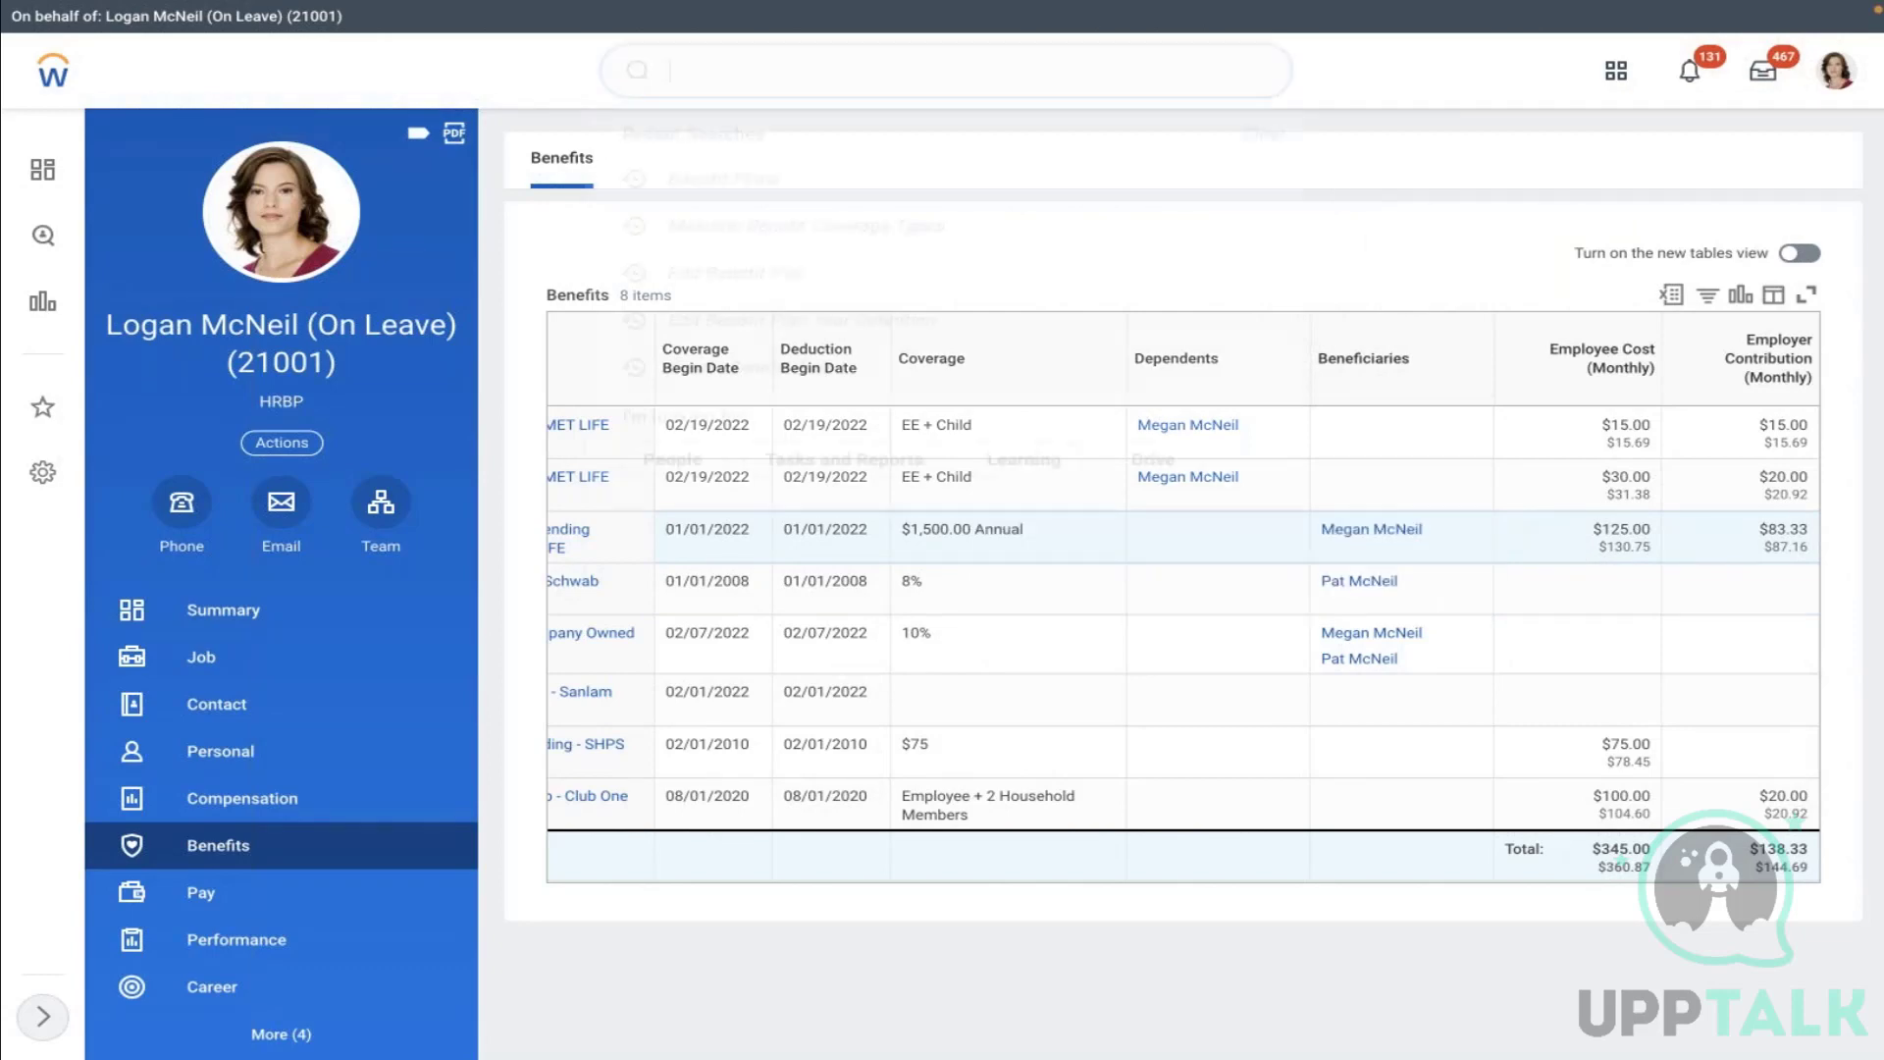
type("CREATE")
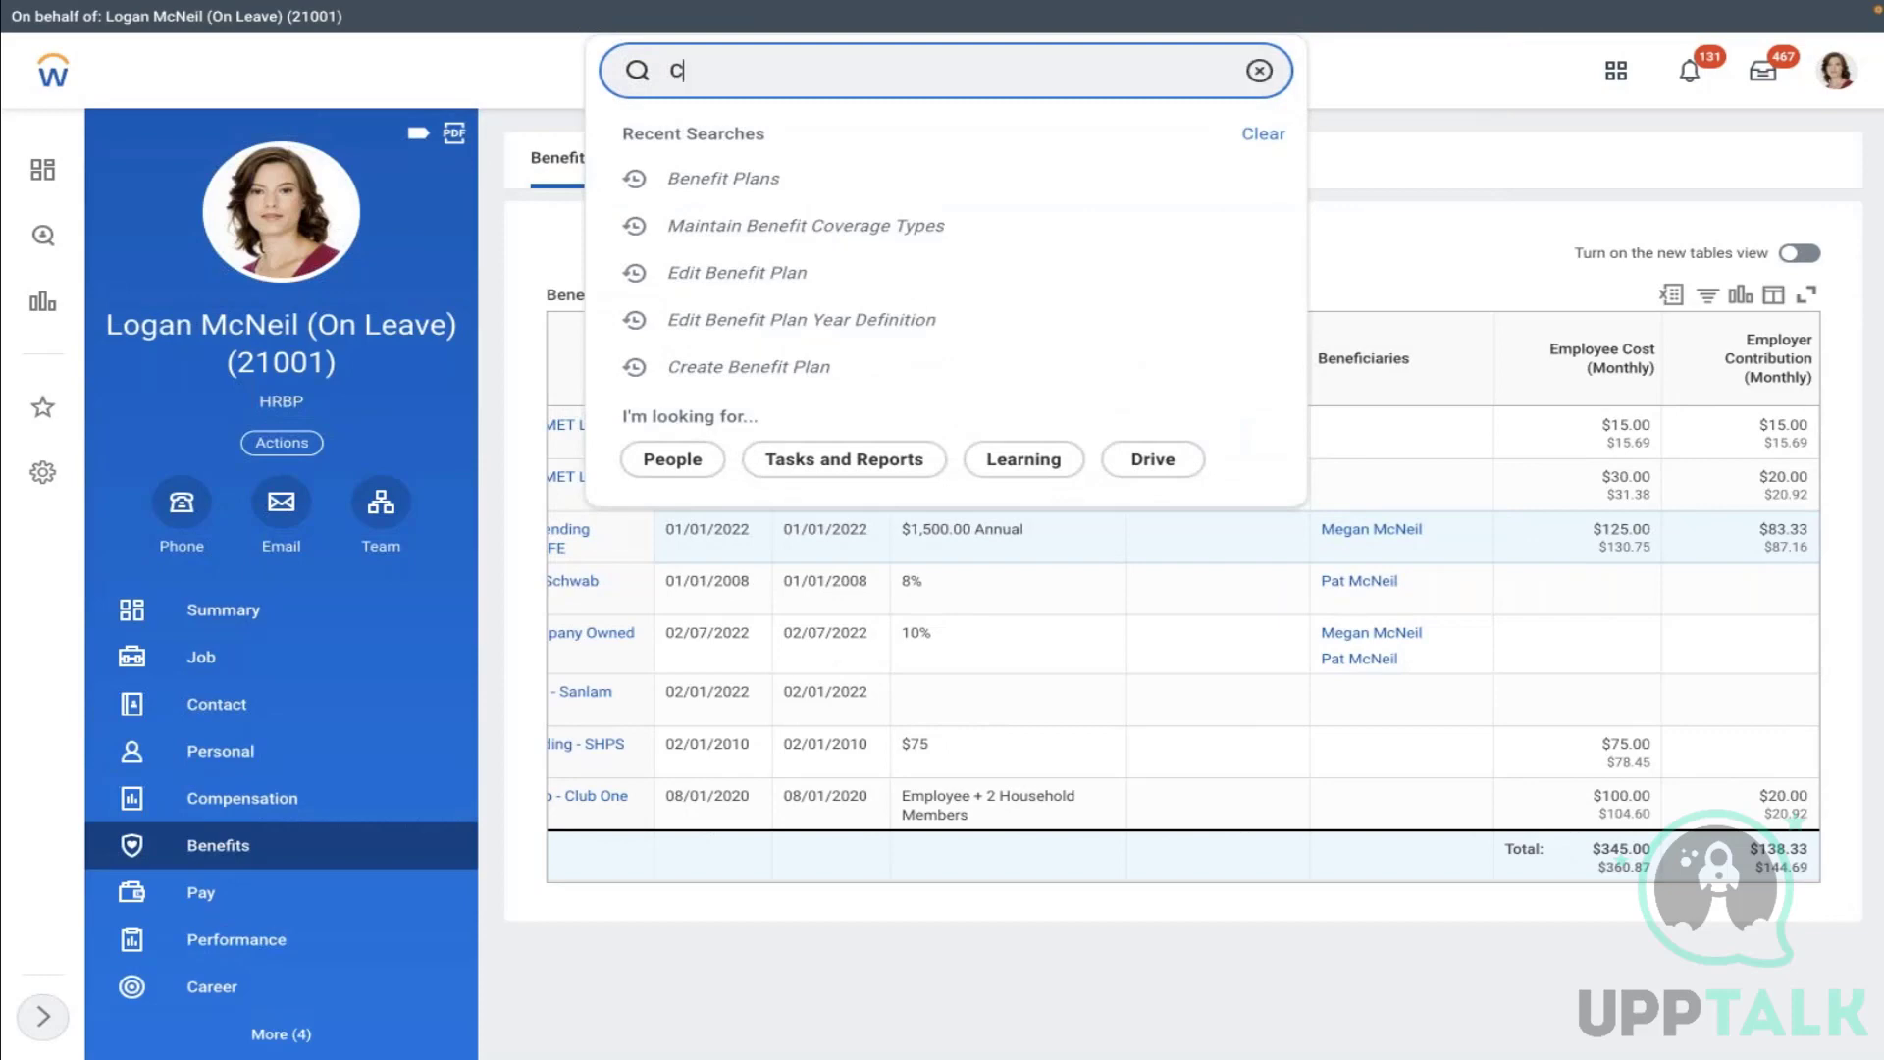
type(" DED")
left_click(792, 149)
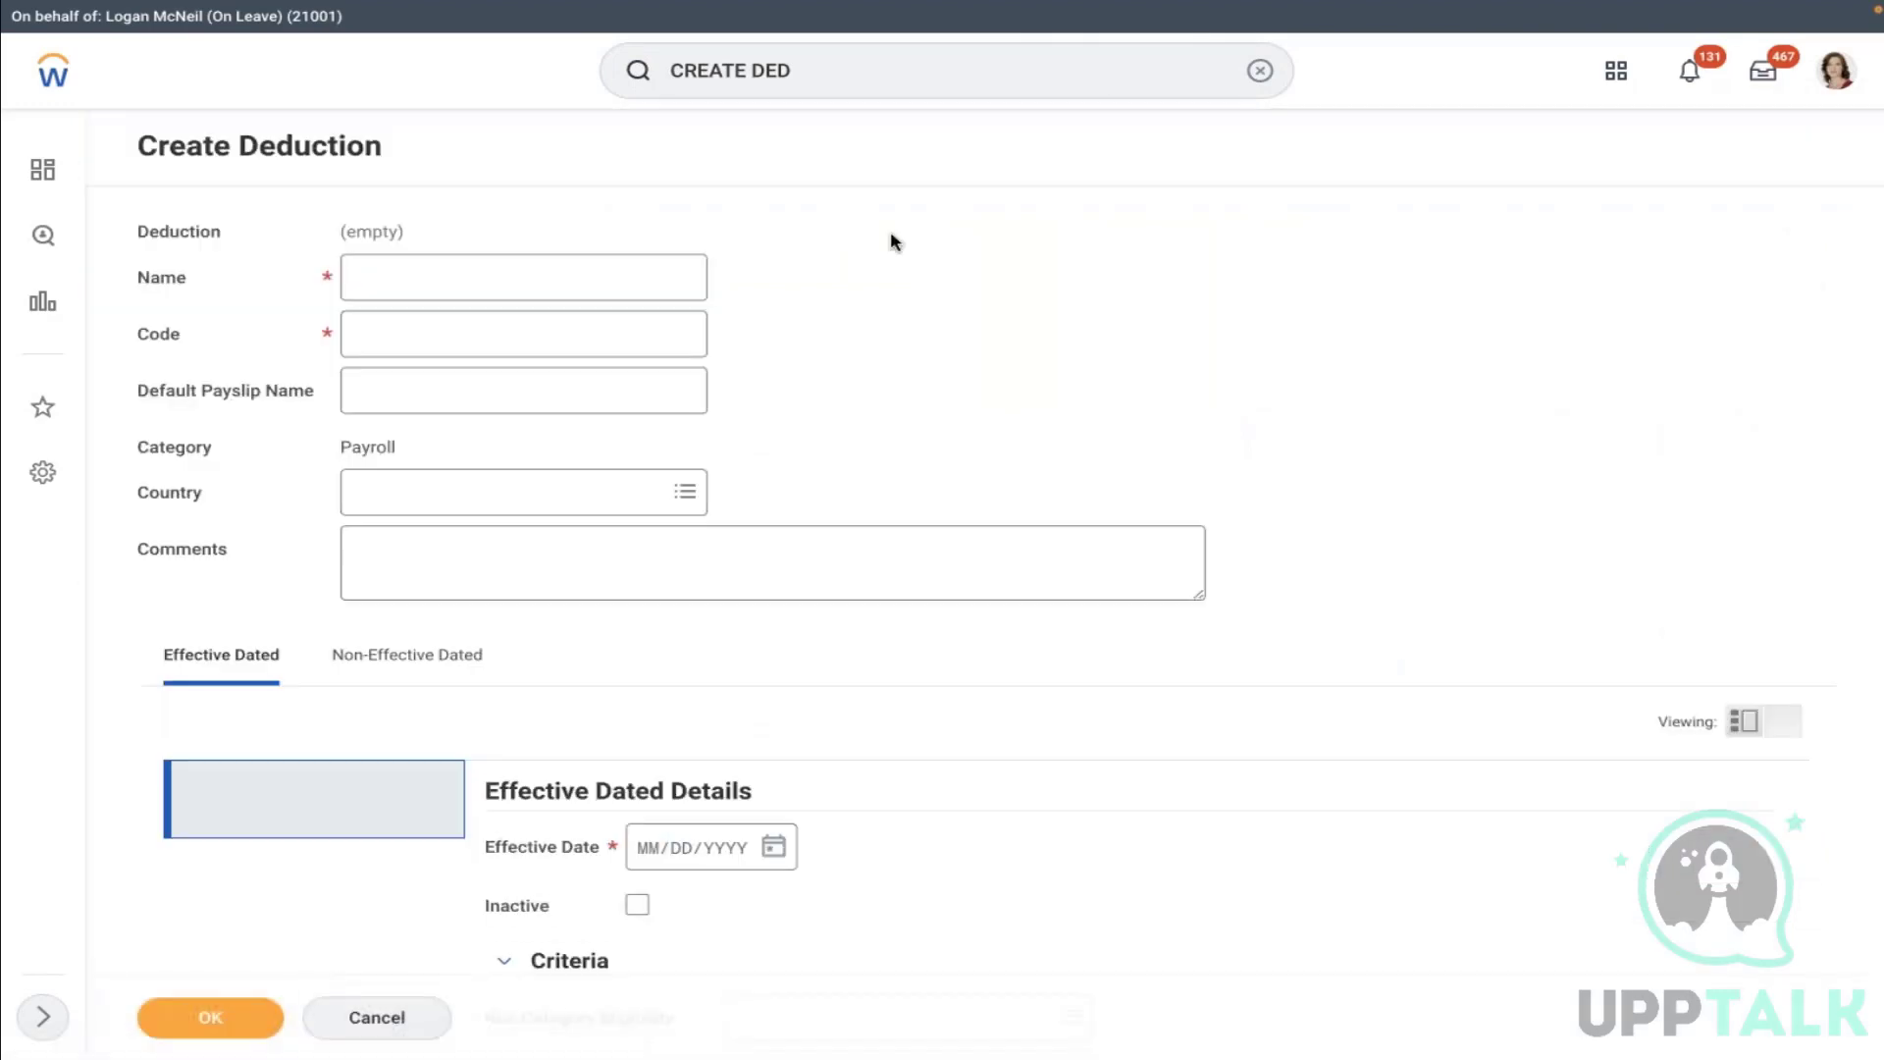
scroll(893, 242, "down", 2)
scroll(893, 241, "down", 20)
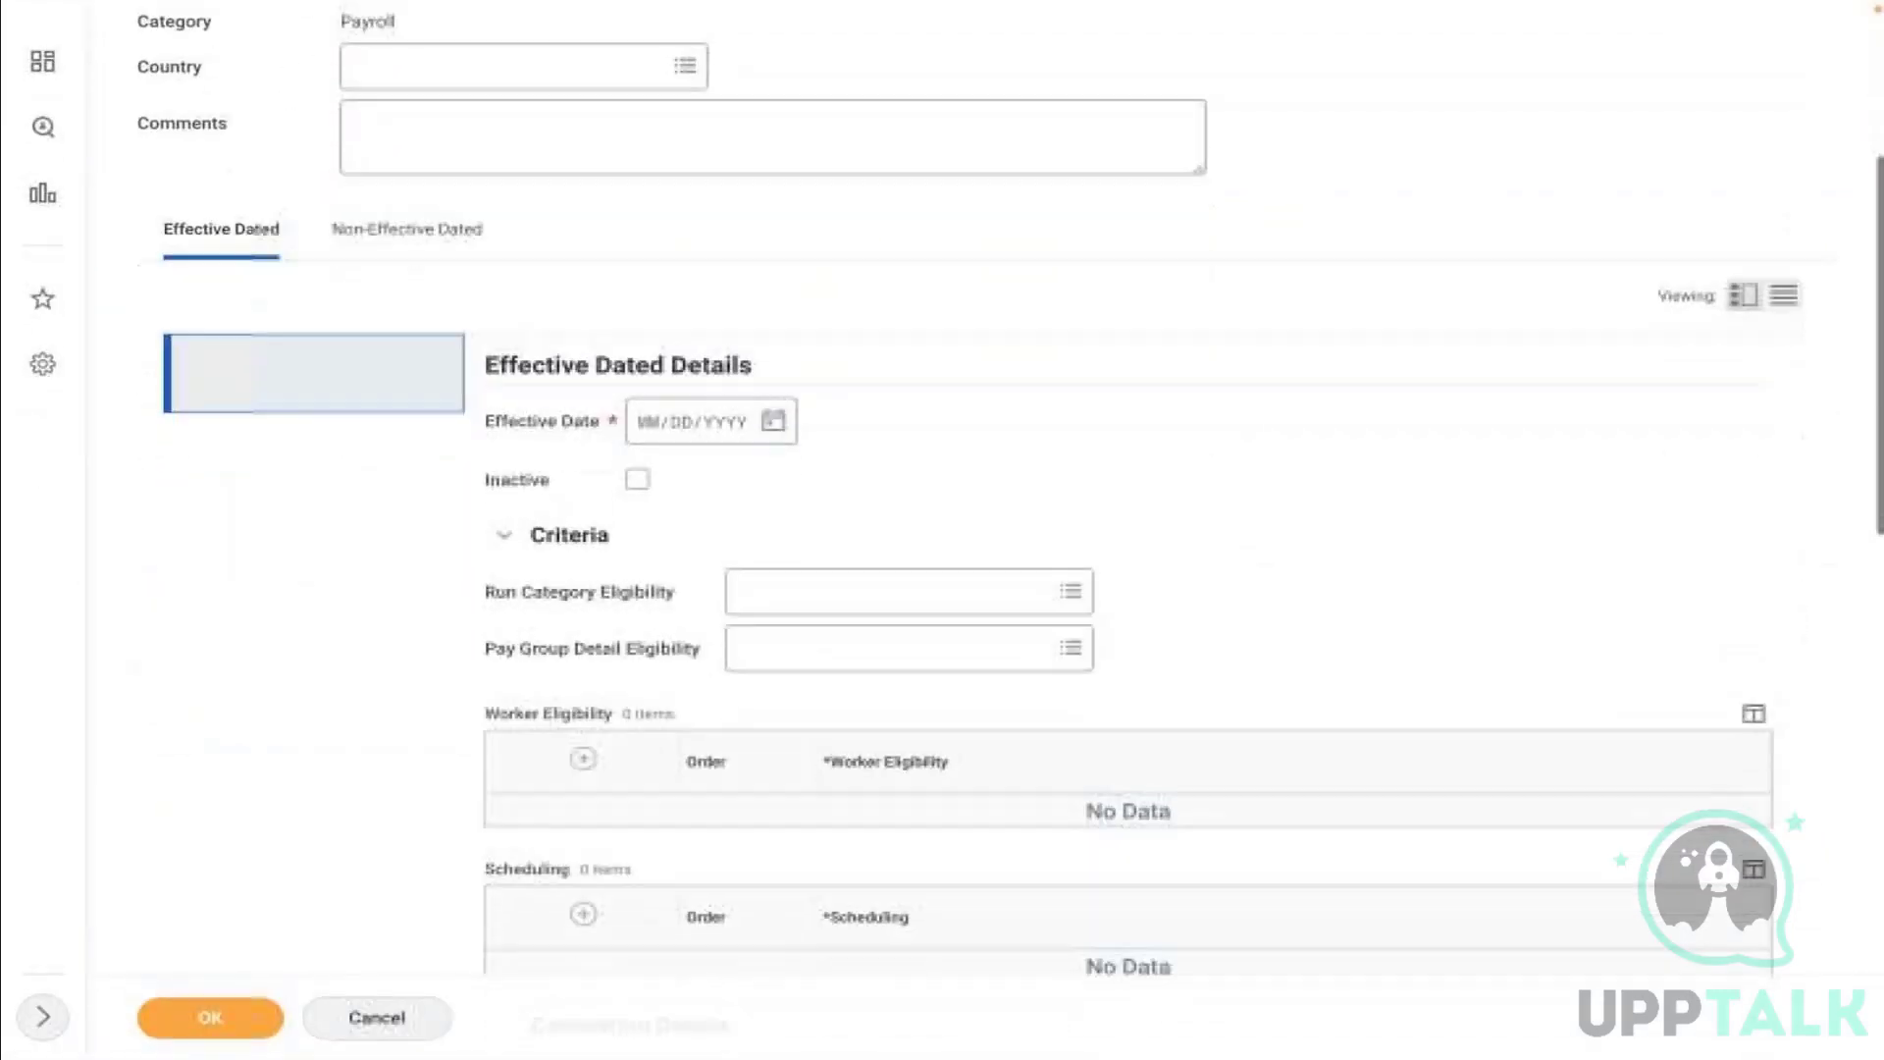
scroll(757, 387, "down", 8)
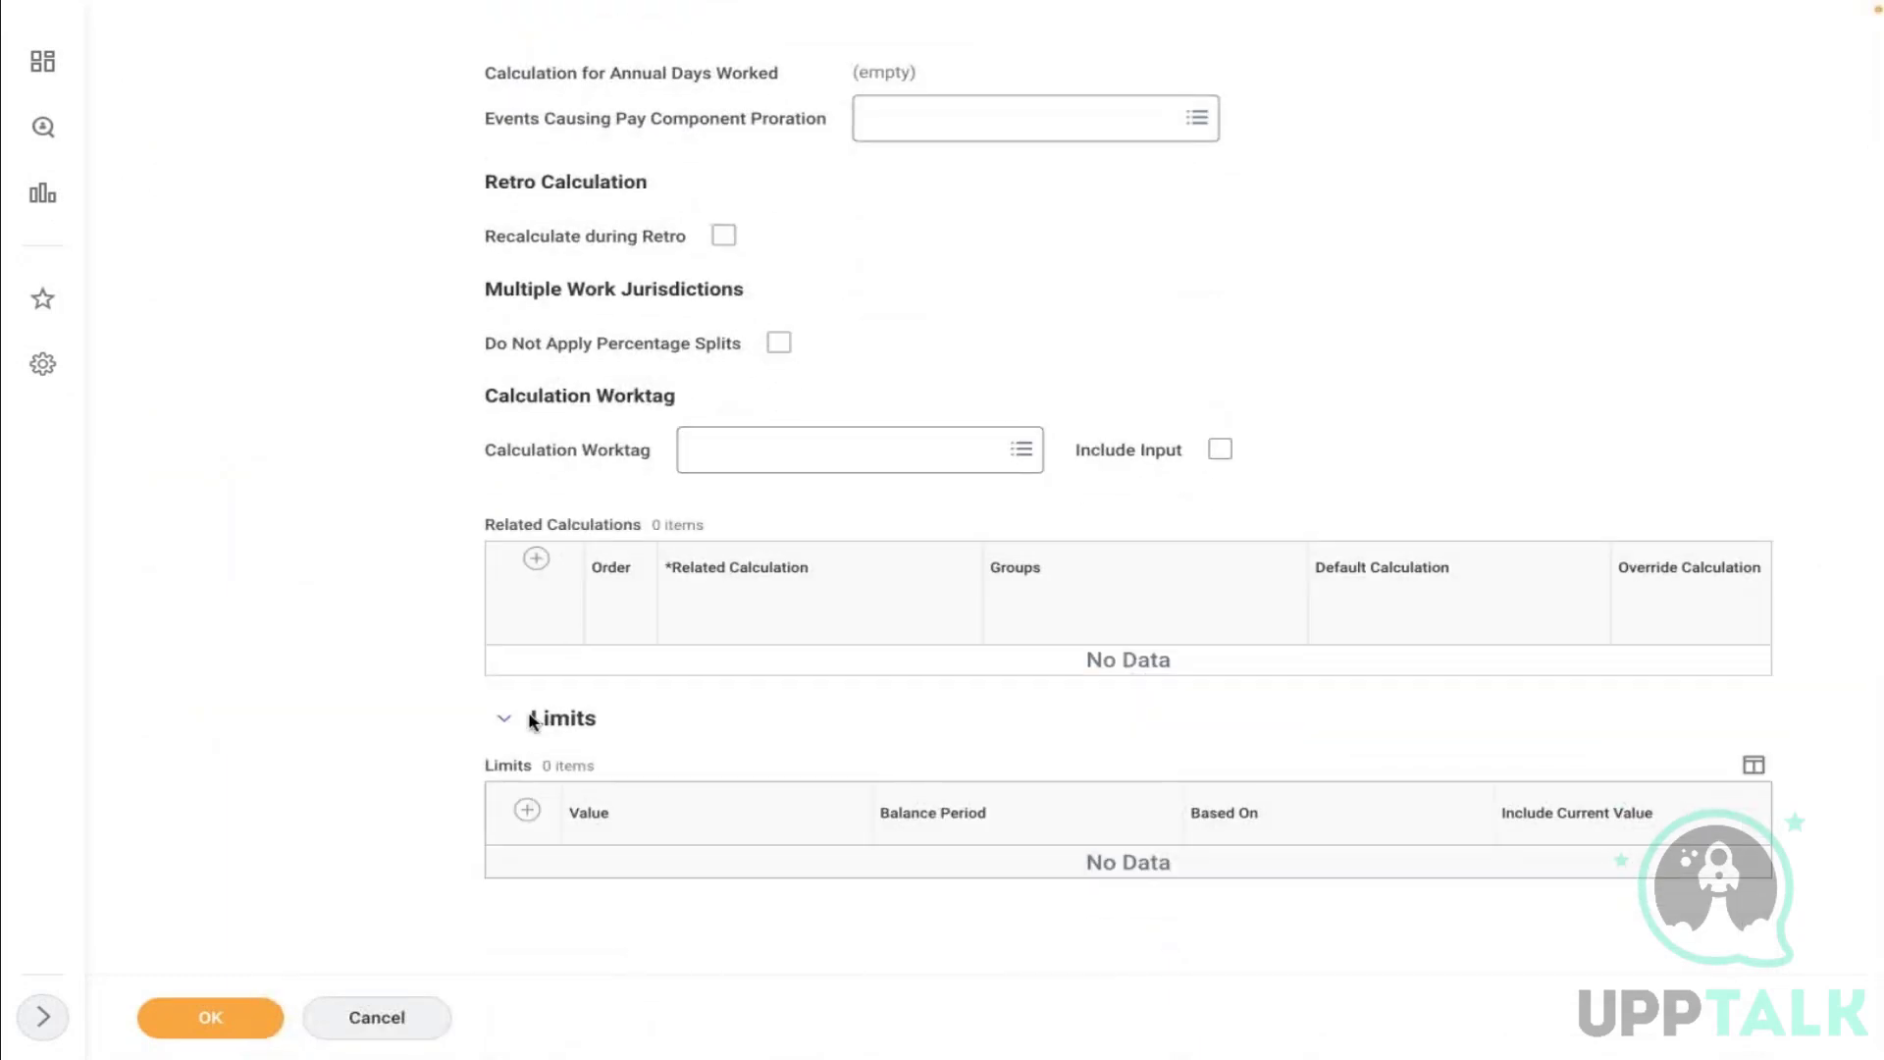
left_click(527, 810)
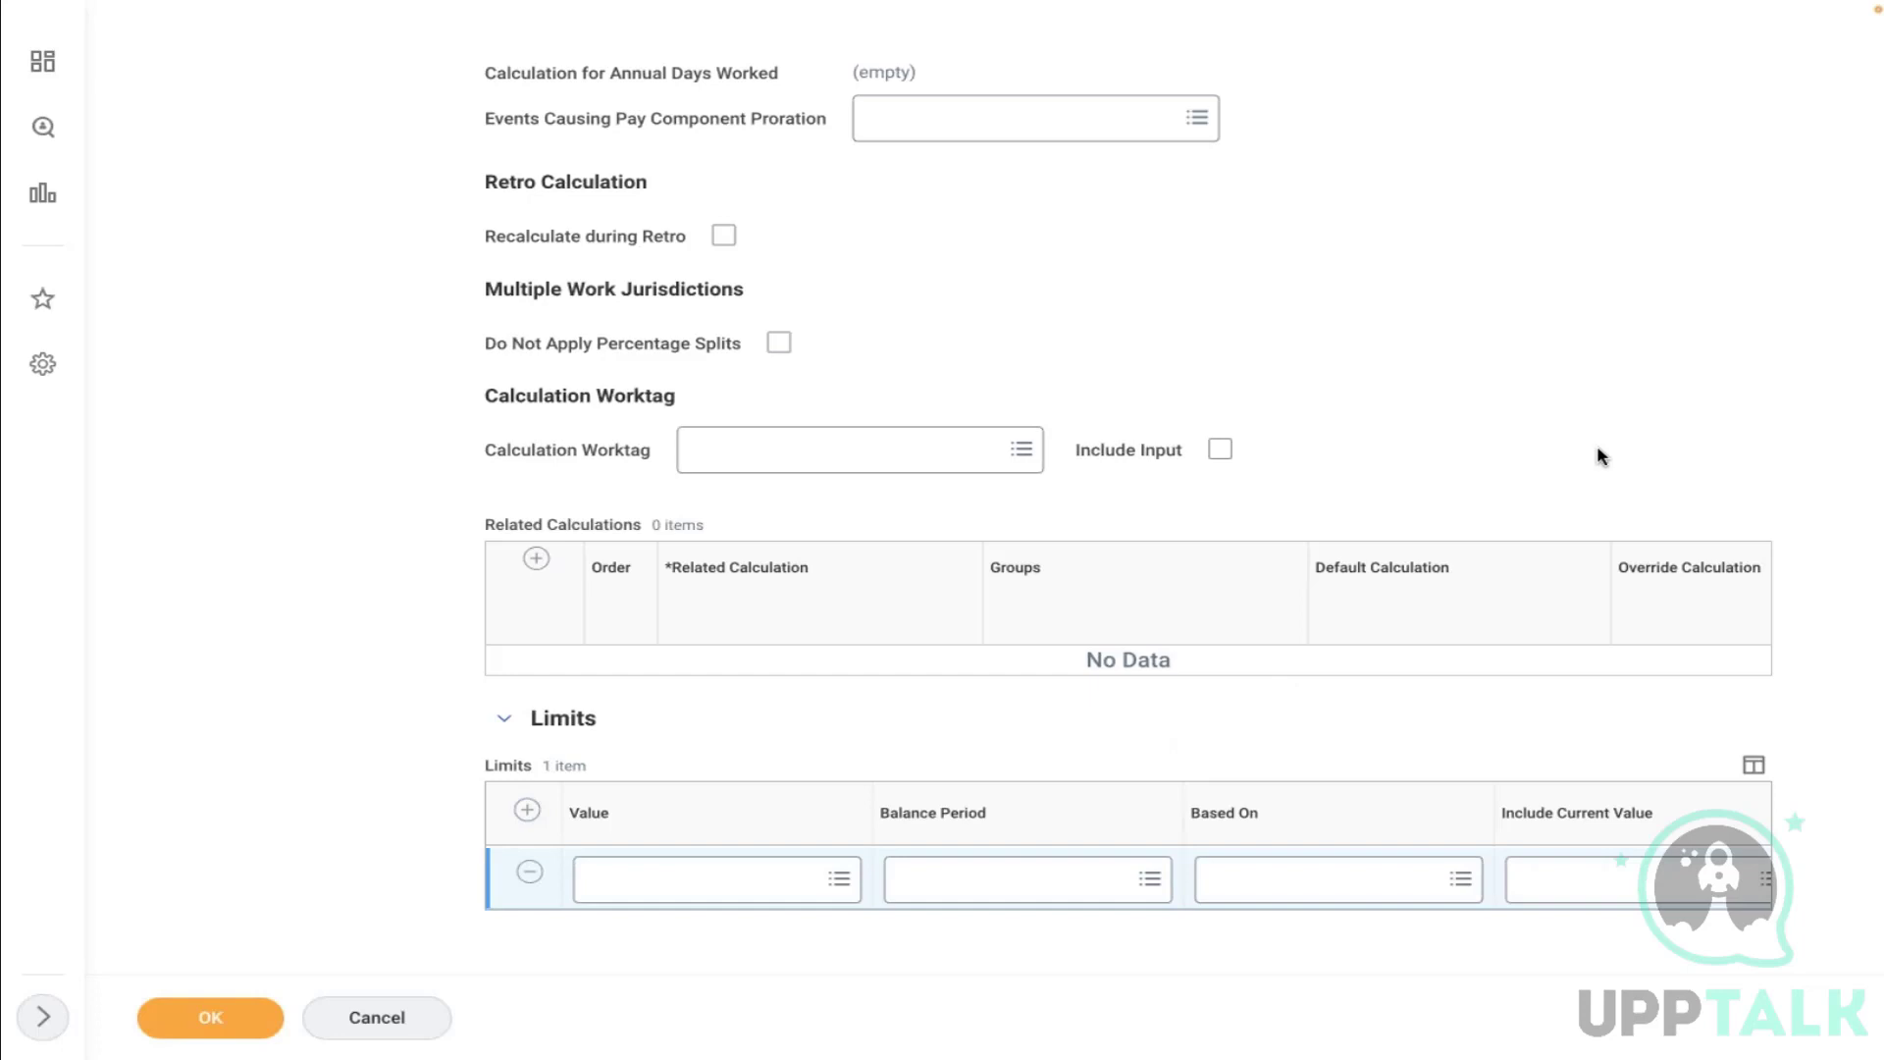
Start a new constant value calculation for the Value of the deduction's limit row
left_click(690, 883)
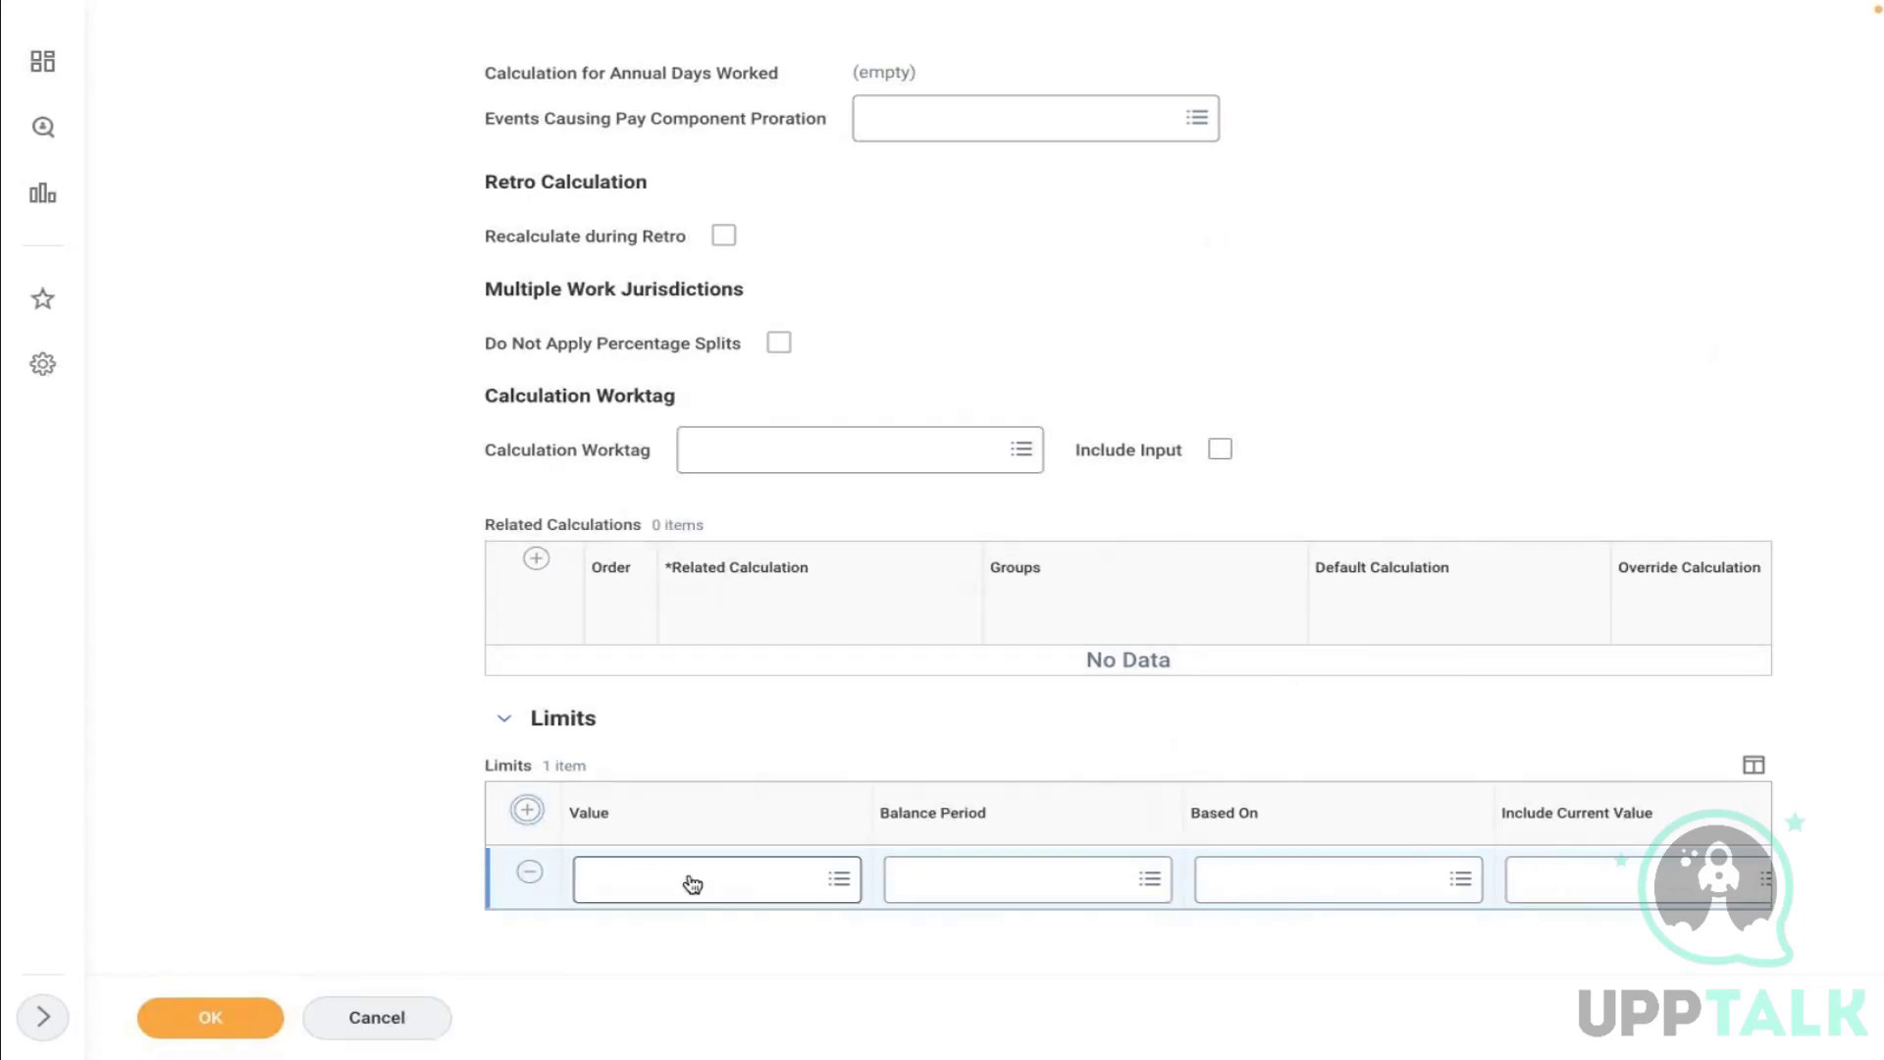
left_click(648, 836)
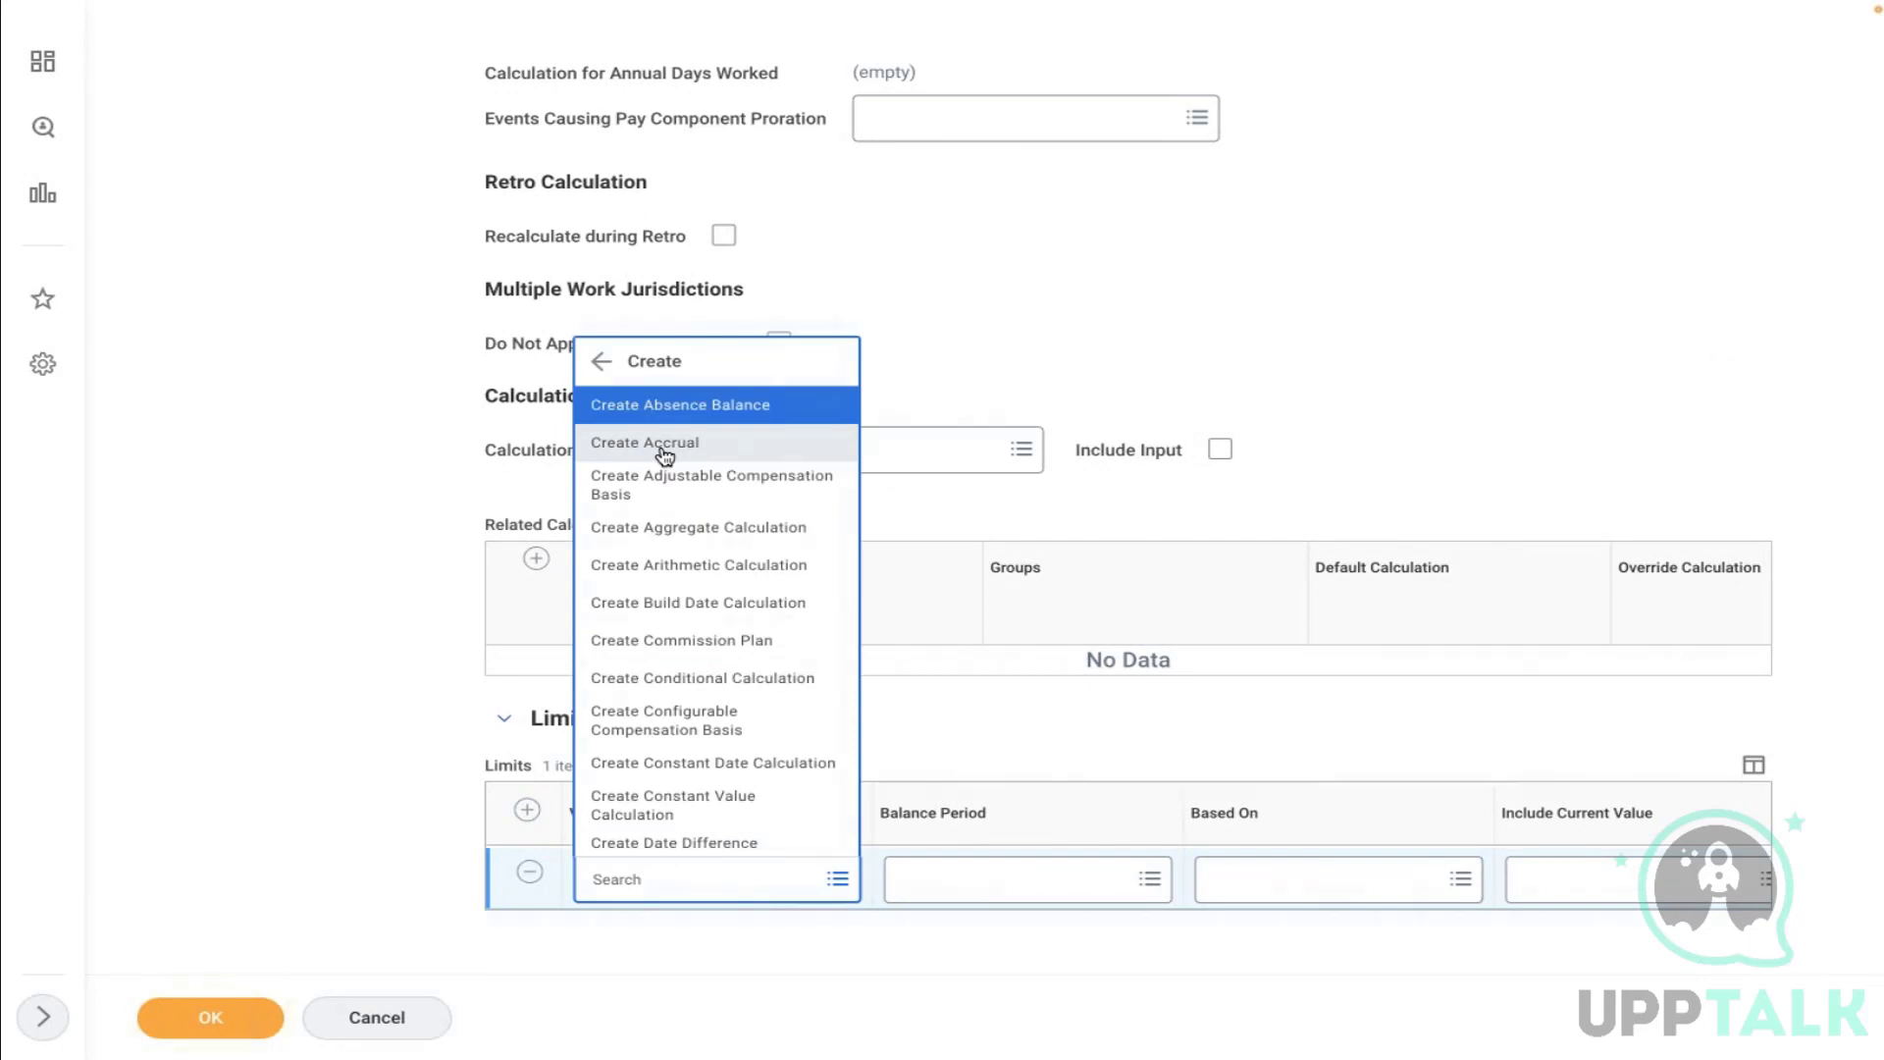
key("Down")
key("Down")
key("Down")
key("Down")
key("Down")
key("Down")
key("Down")
key("Down")
key("Down")
key("Down")
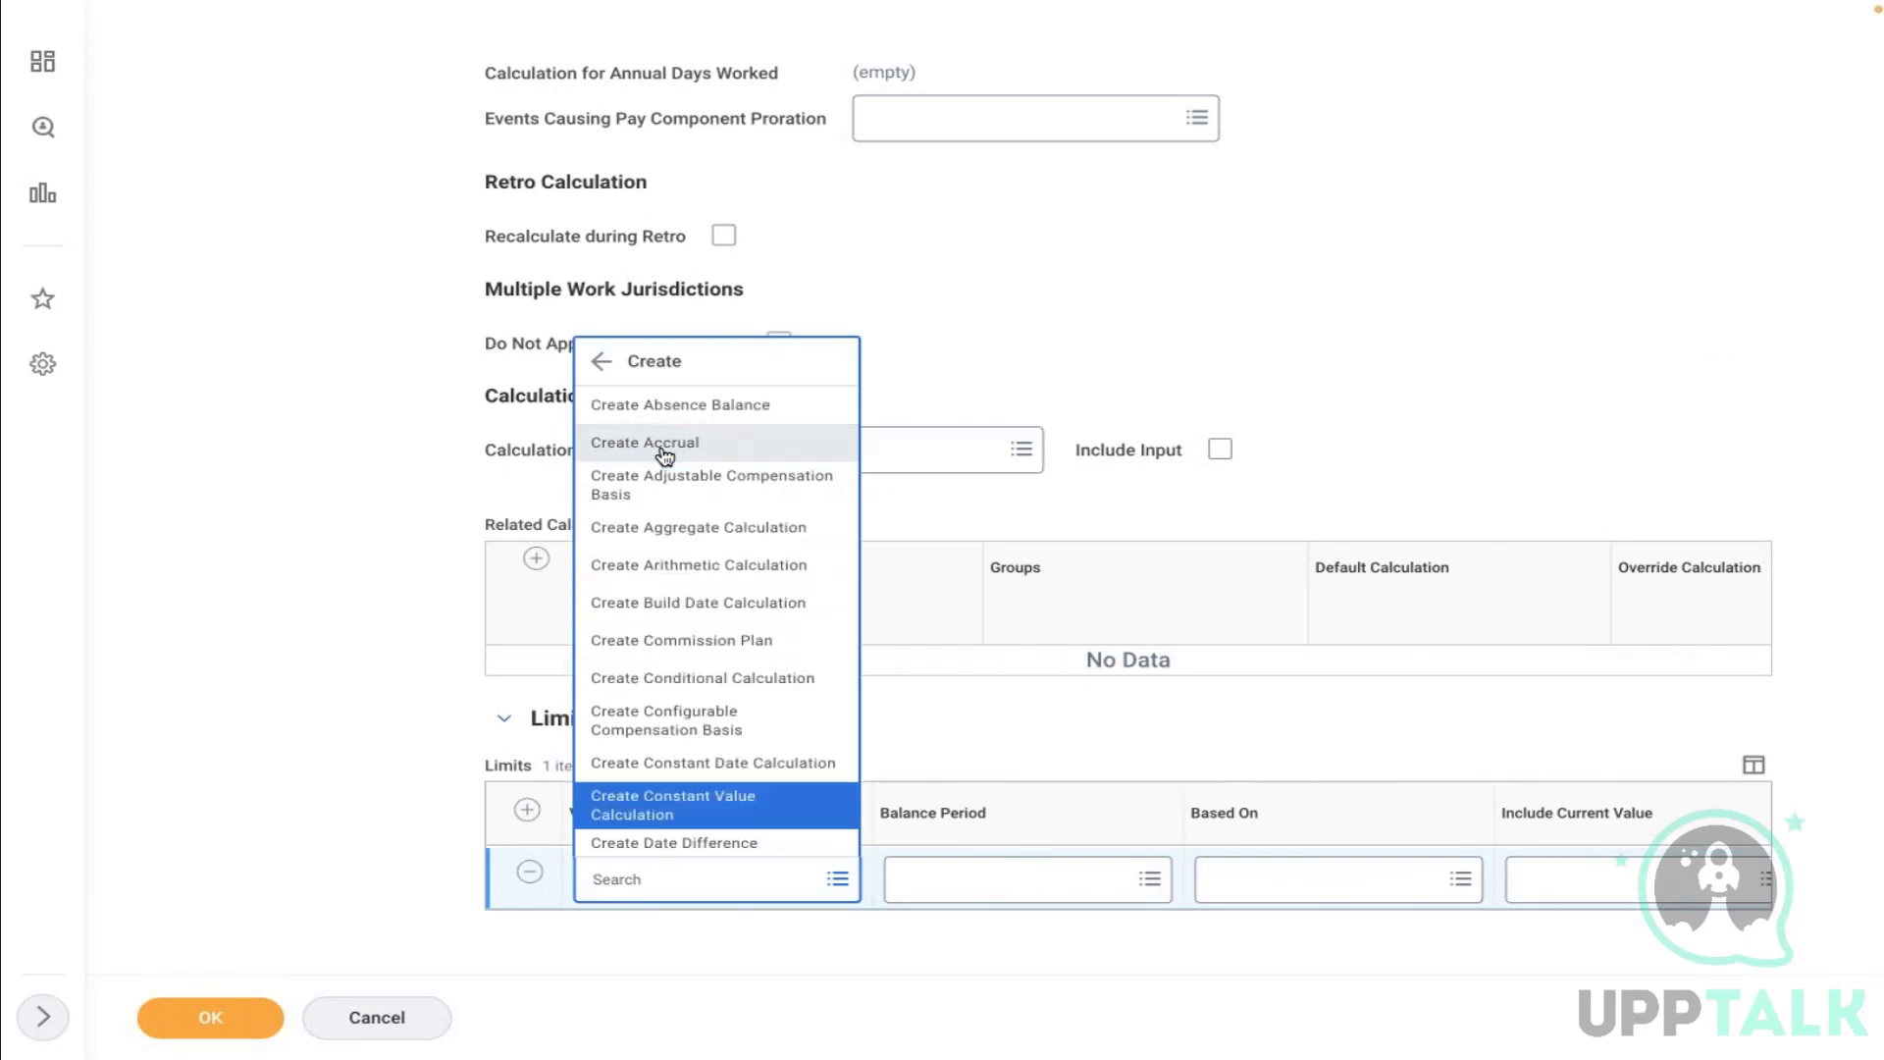
key("Return")
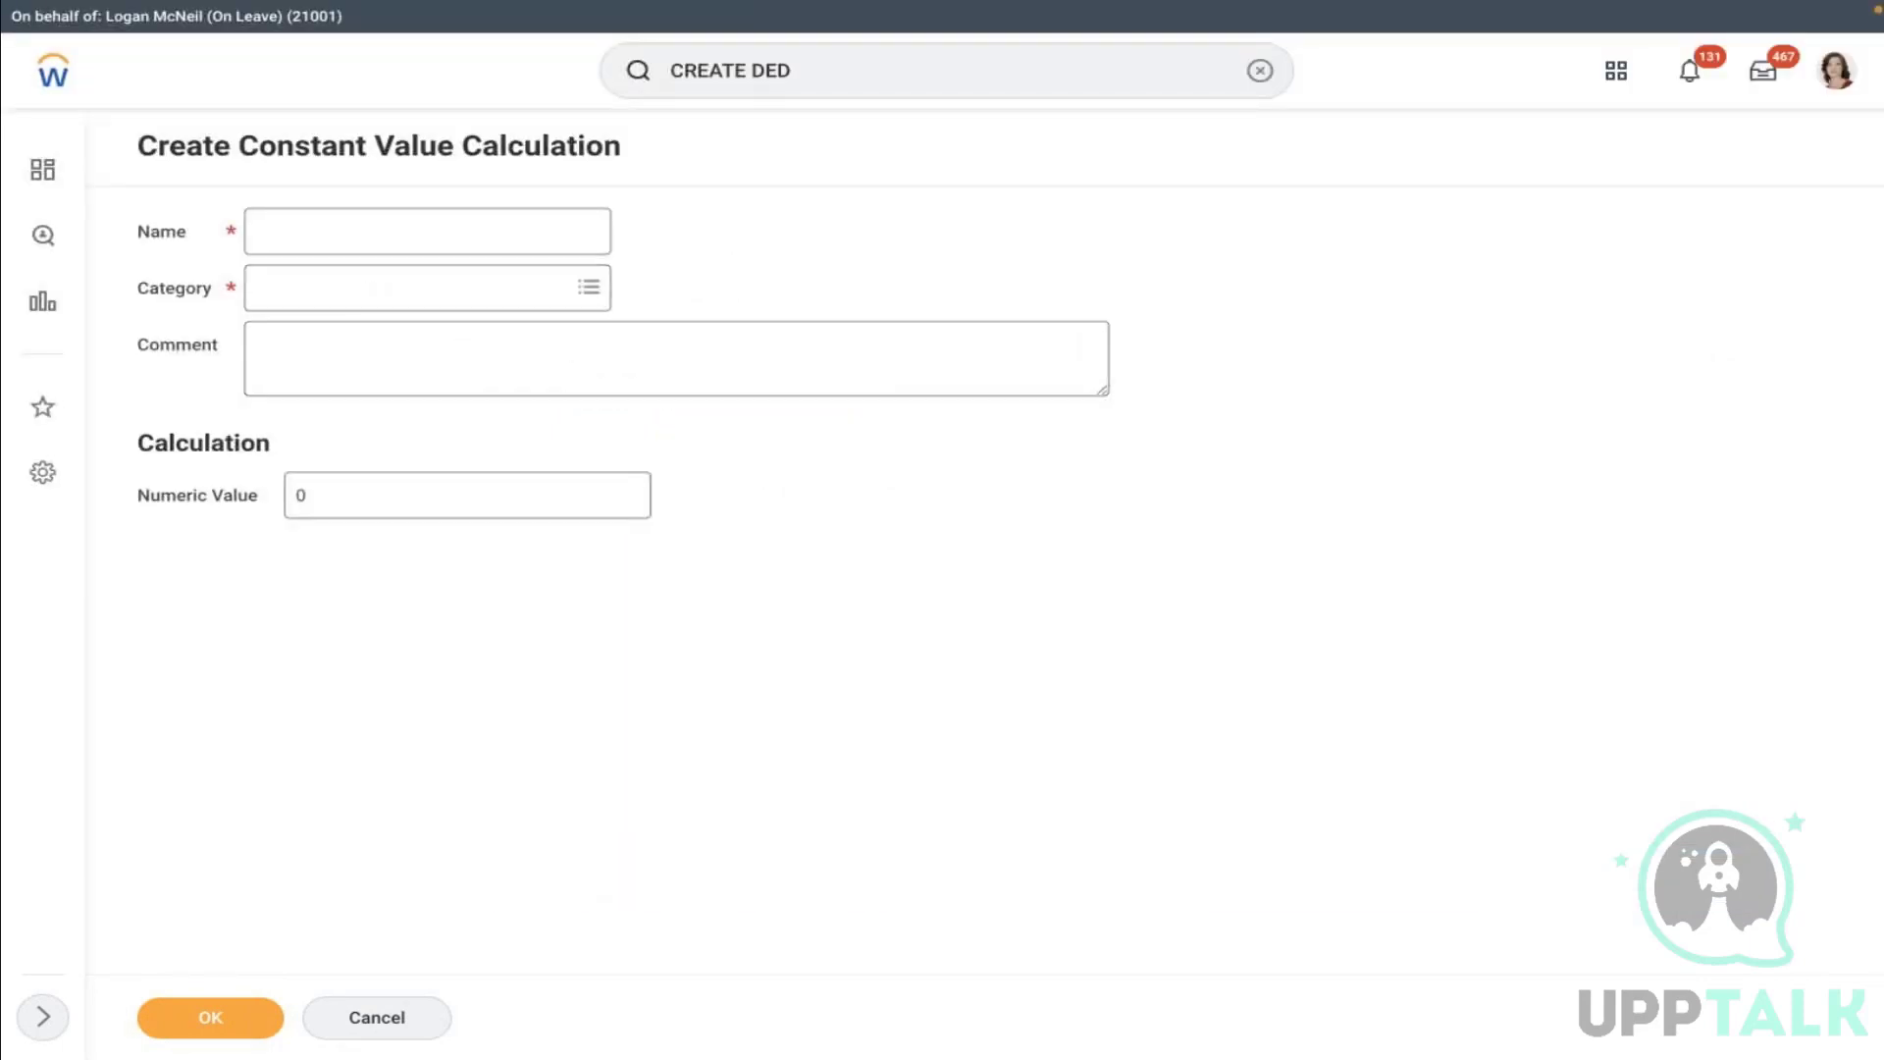
Create the constant value calculation named 1500 with category Payroll and numeric value 1500
left_click(317, 236)
type("2")
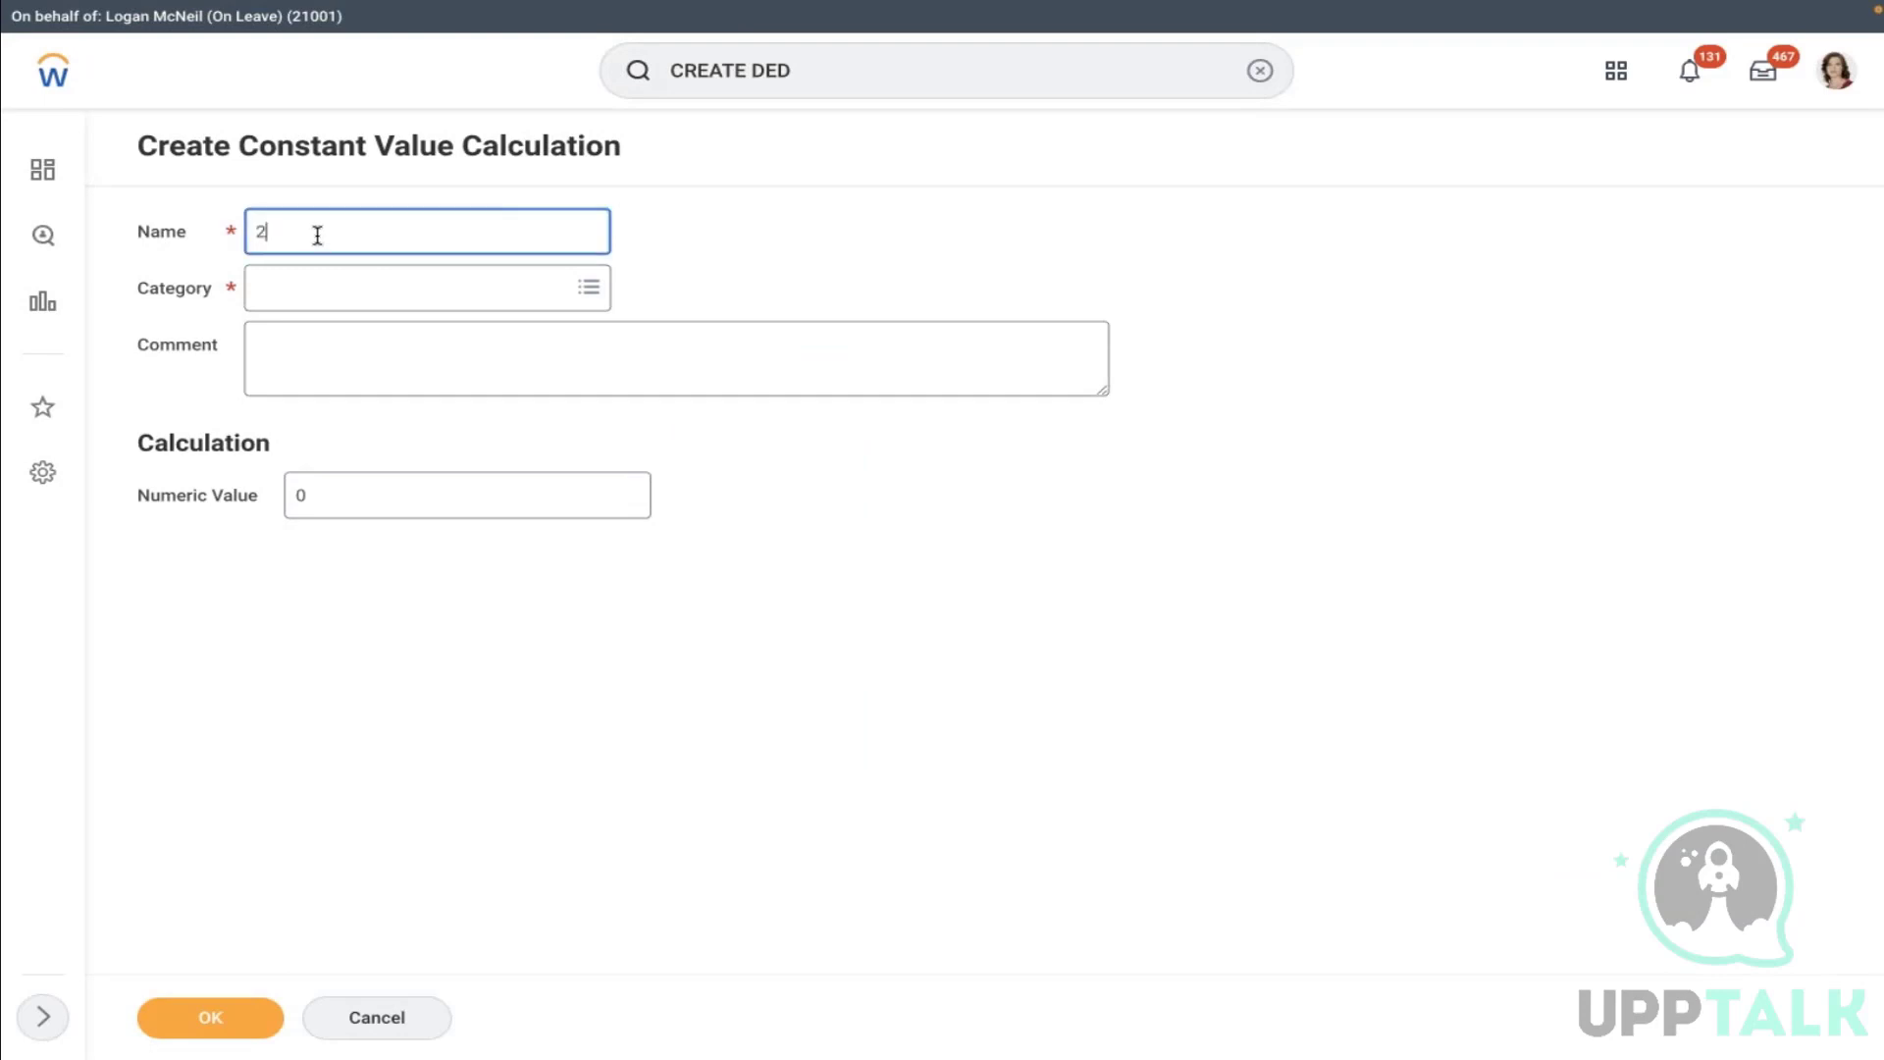
key("BackSpace")
type("1500")
left_click(438, 291)
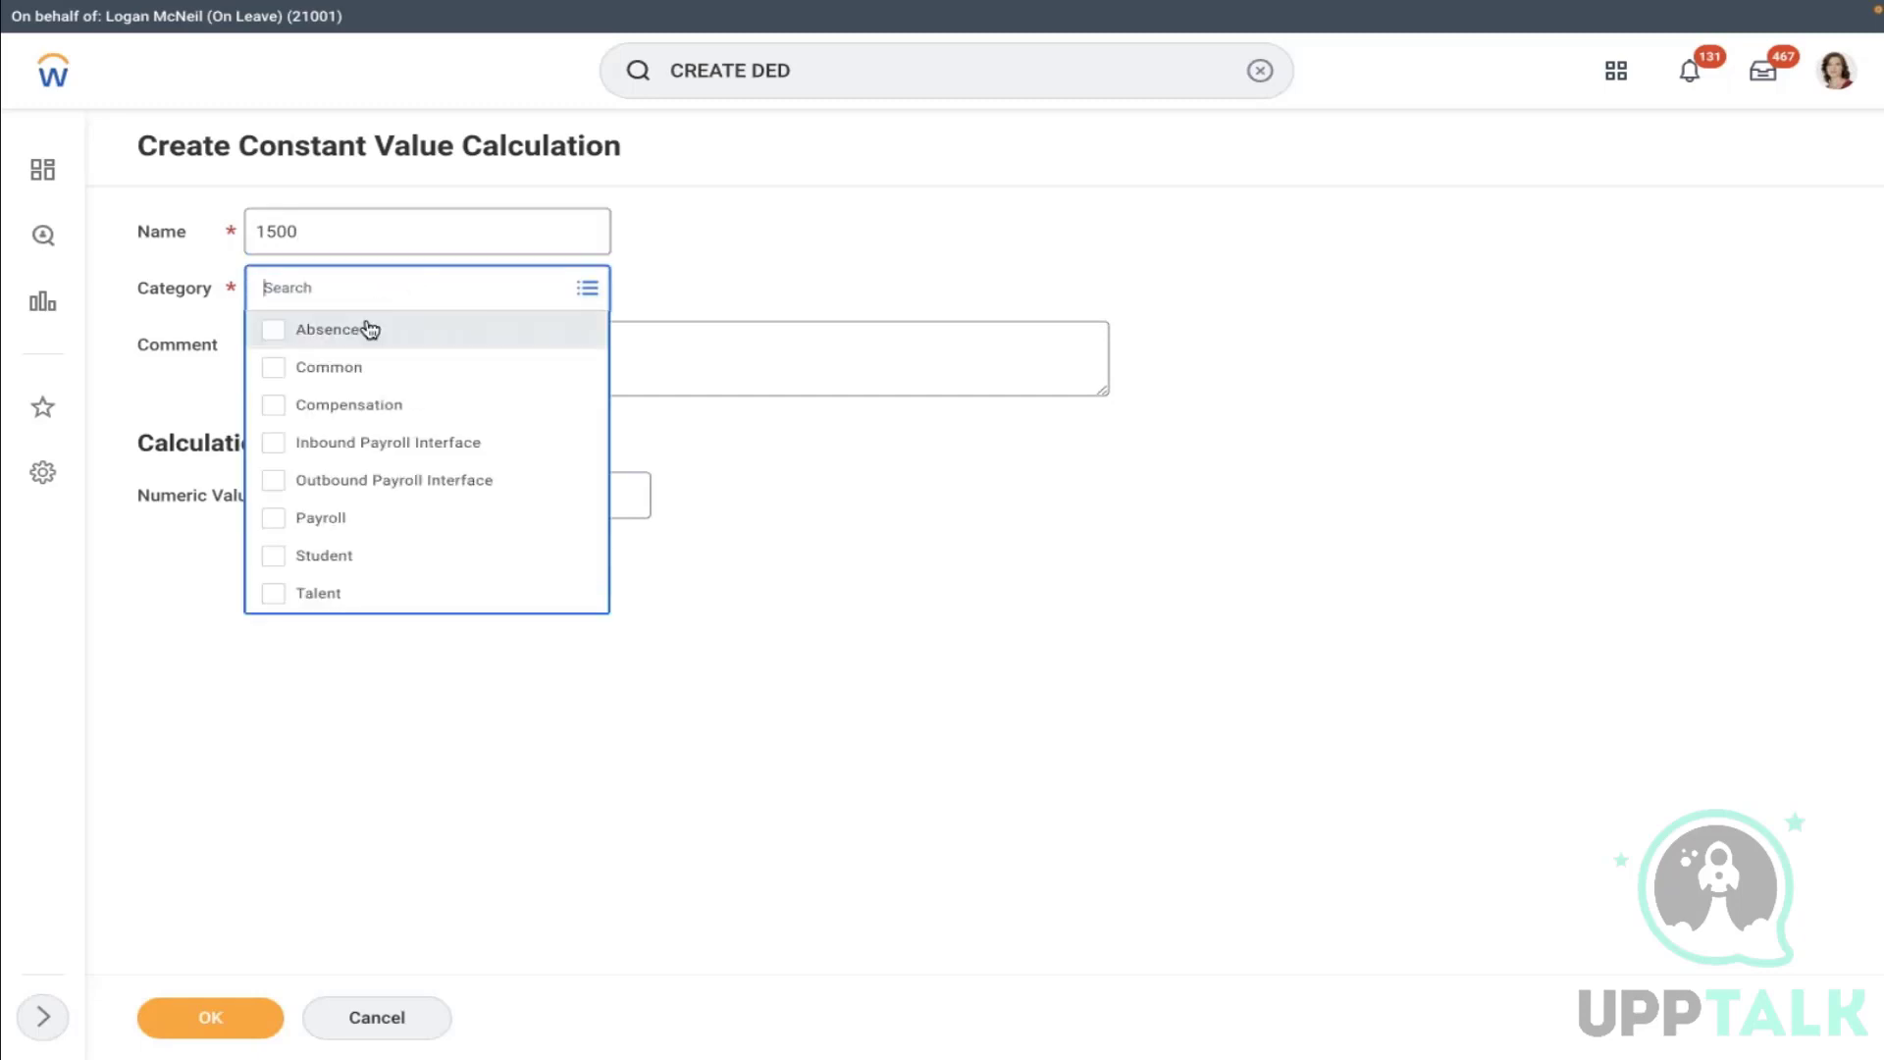
left_click(316, 520)
left_click(666, 482)
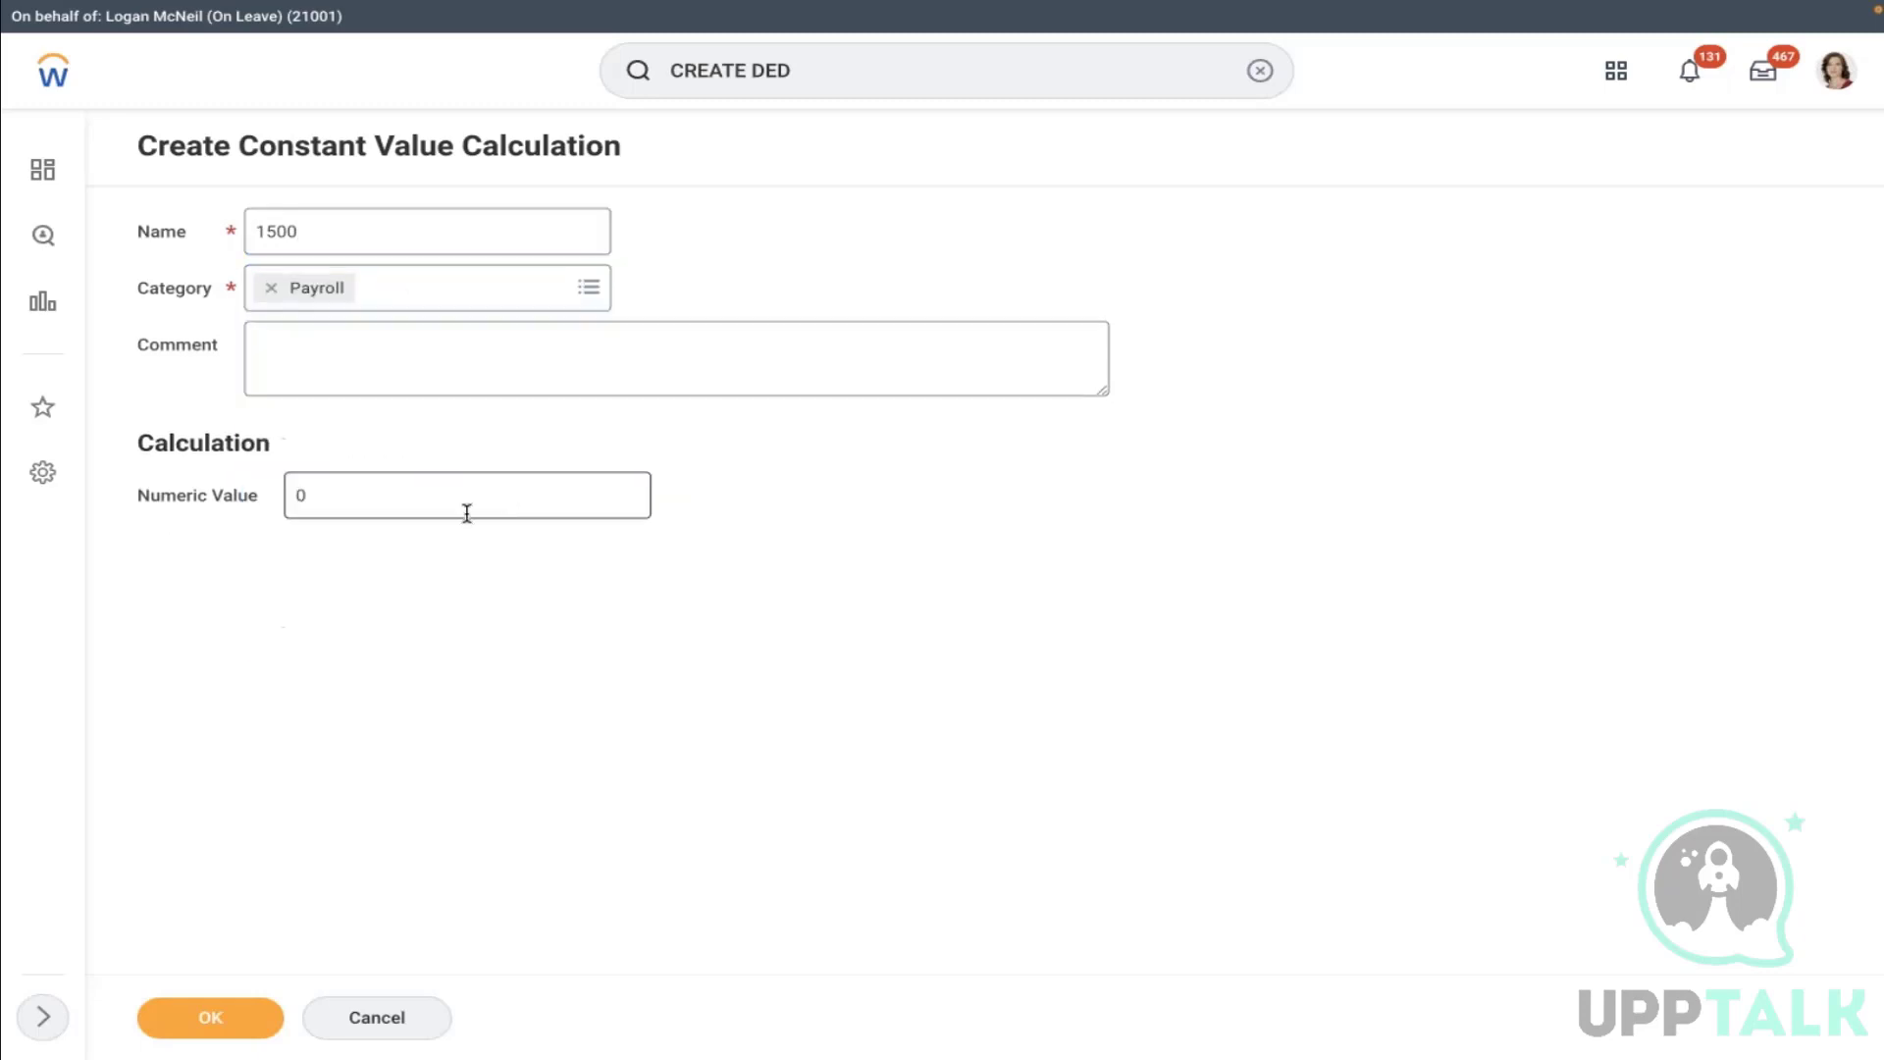
left_click(374, 504)
type("1500")
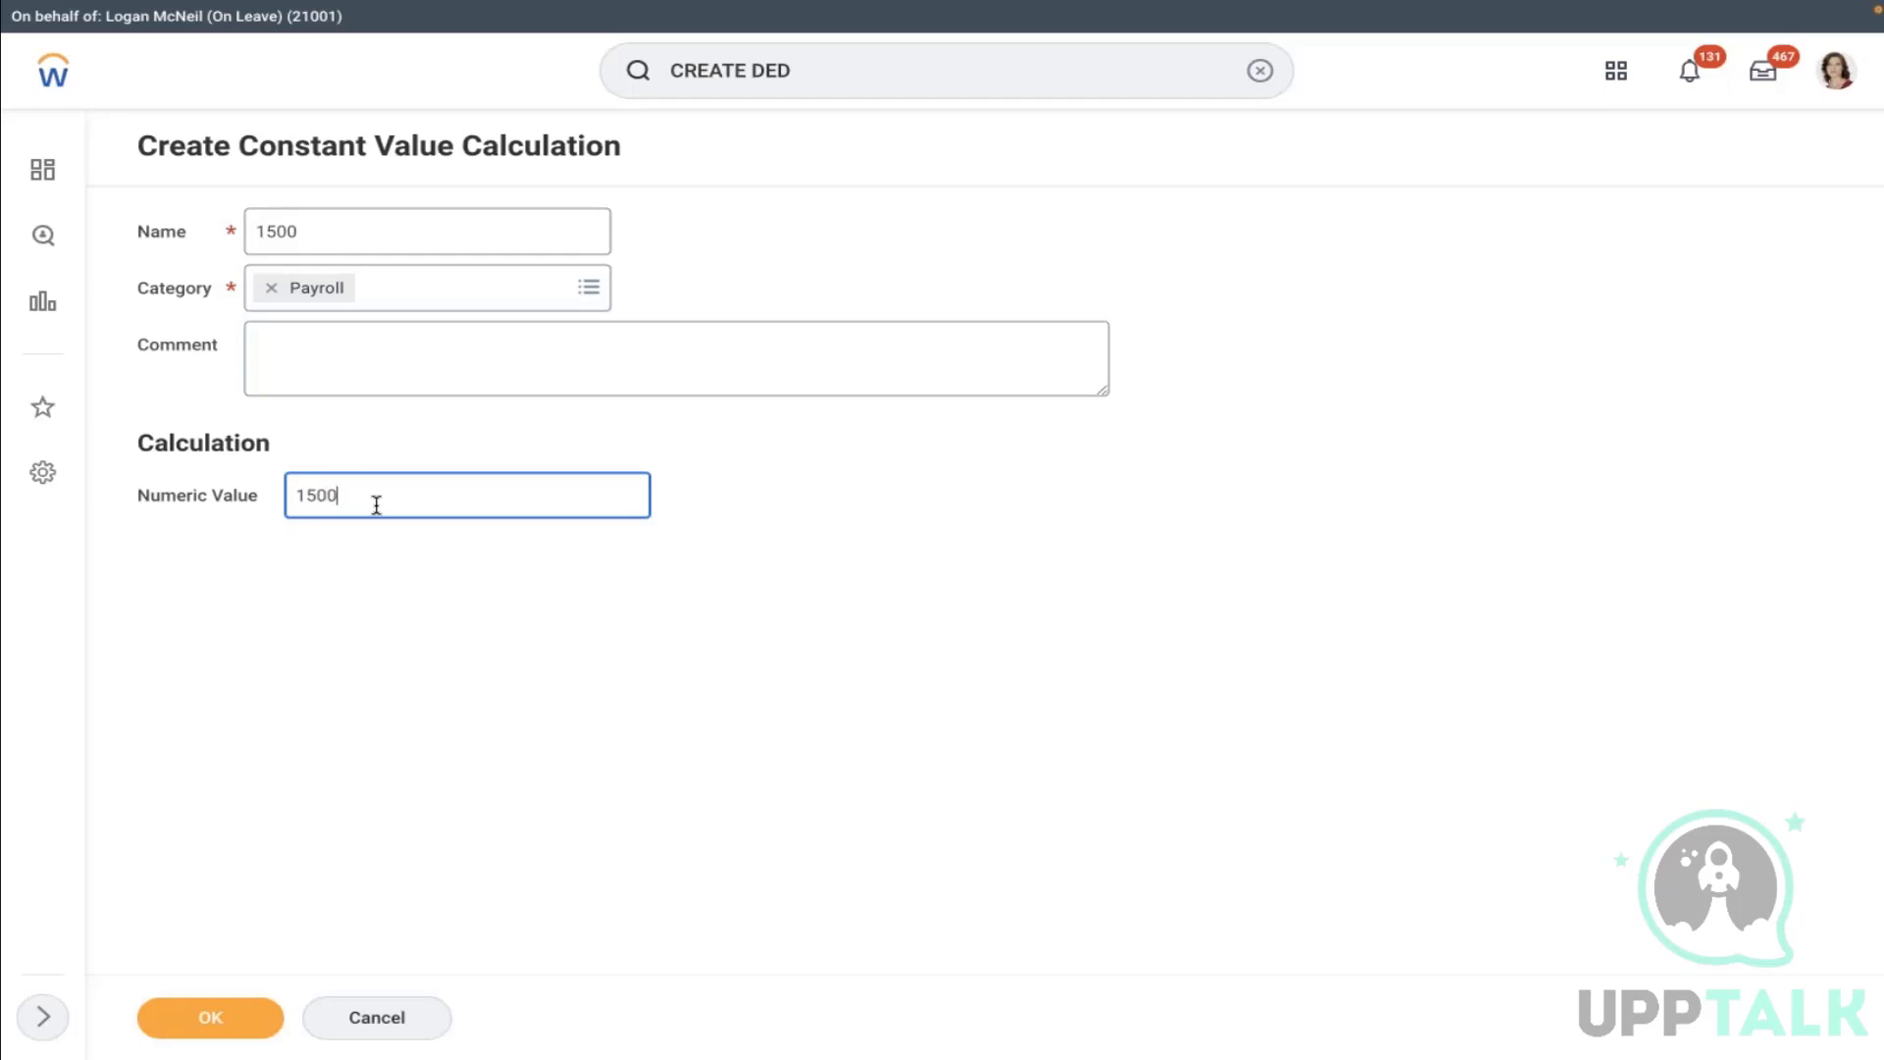
left_click(208, 1019)
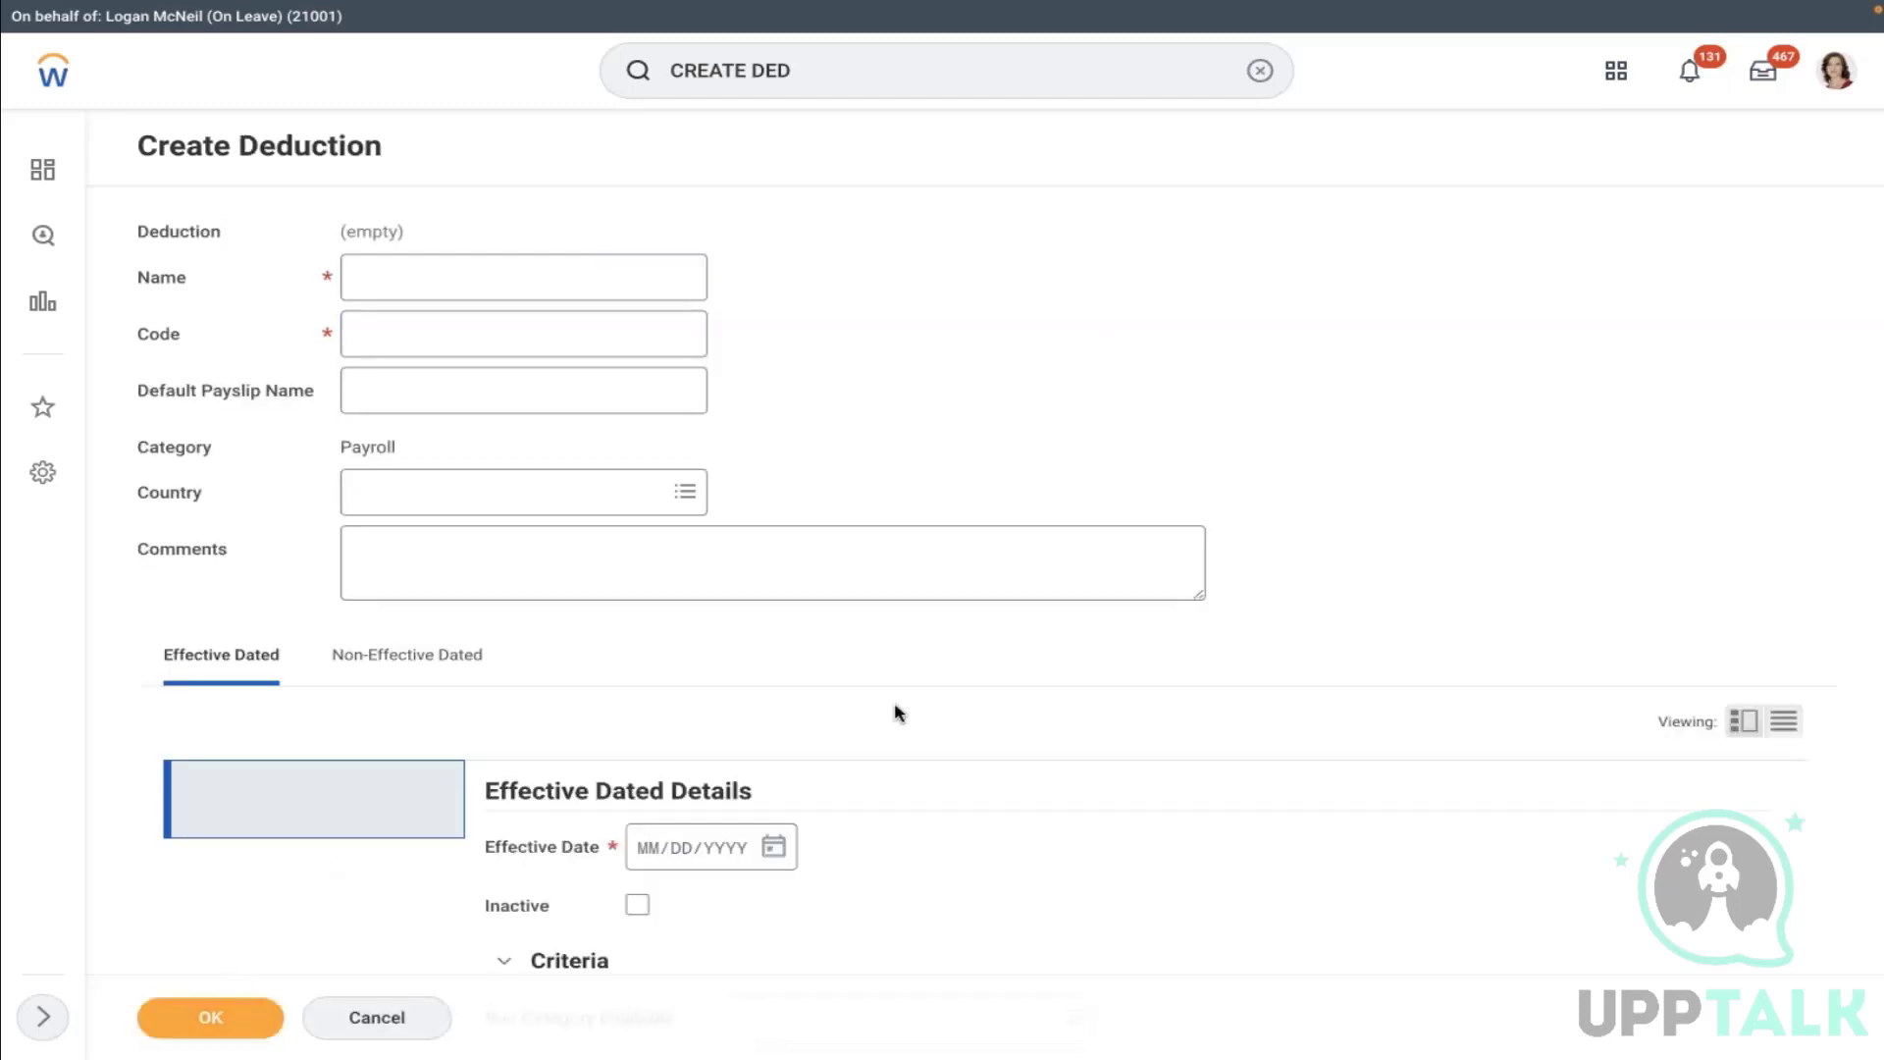
Search the Balance Period options for the deduction's 1500 limit row using CURRENT CAL
scroll(1070, 704, "down", 8)
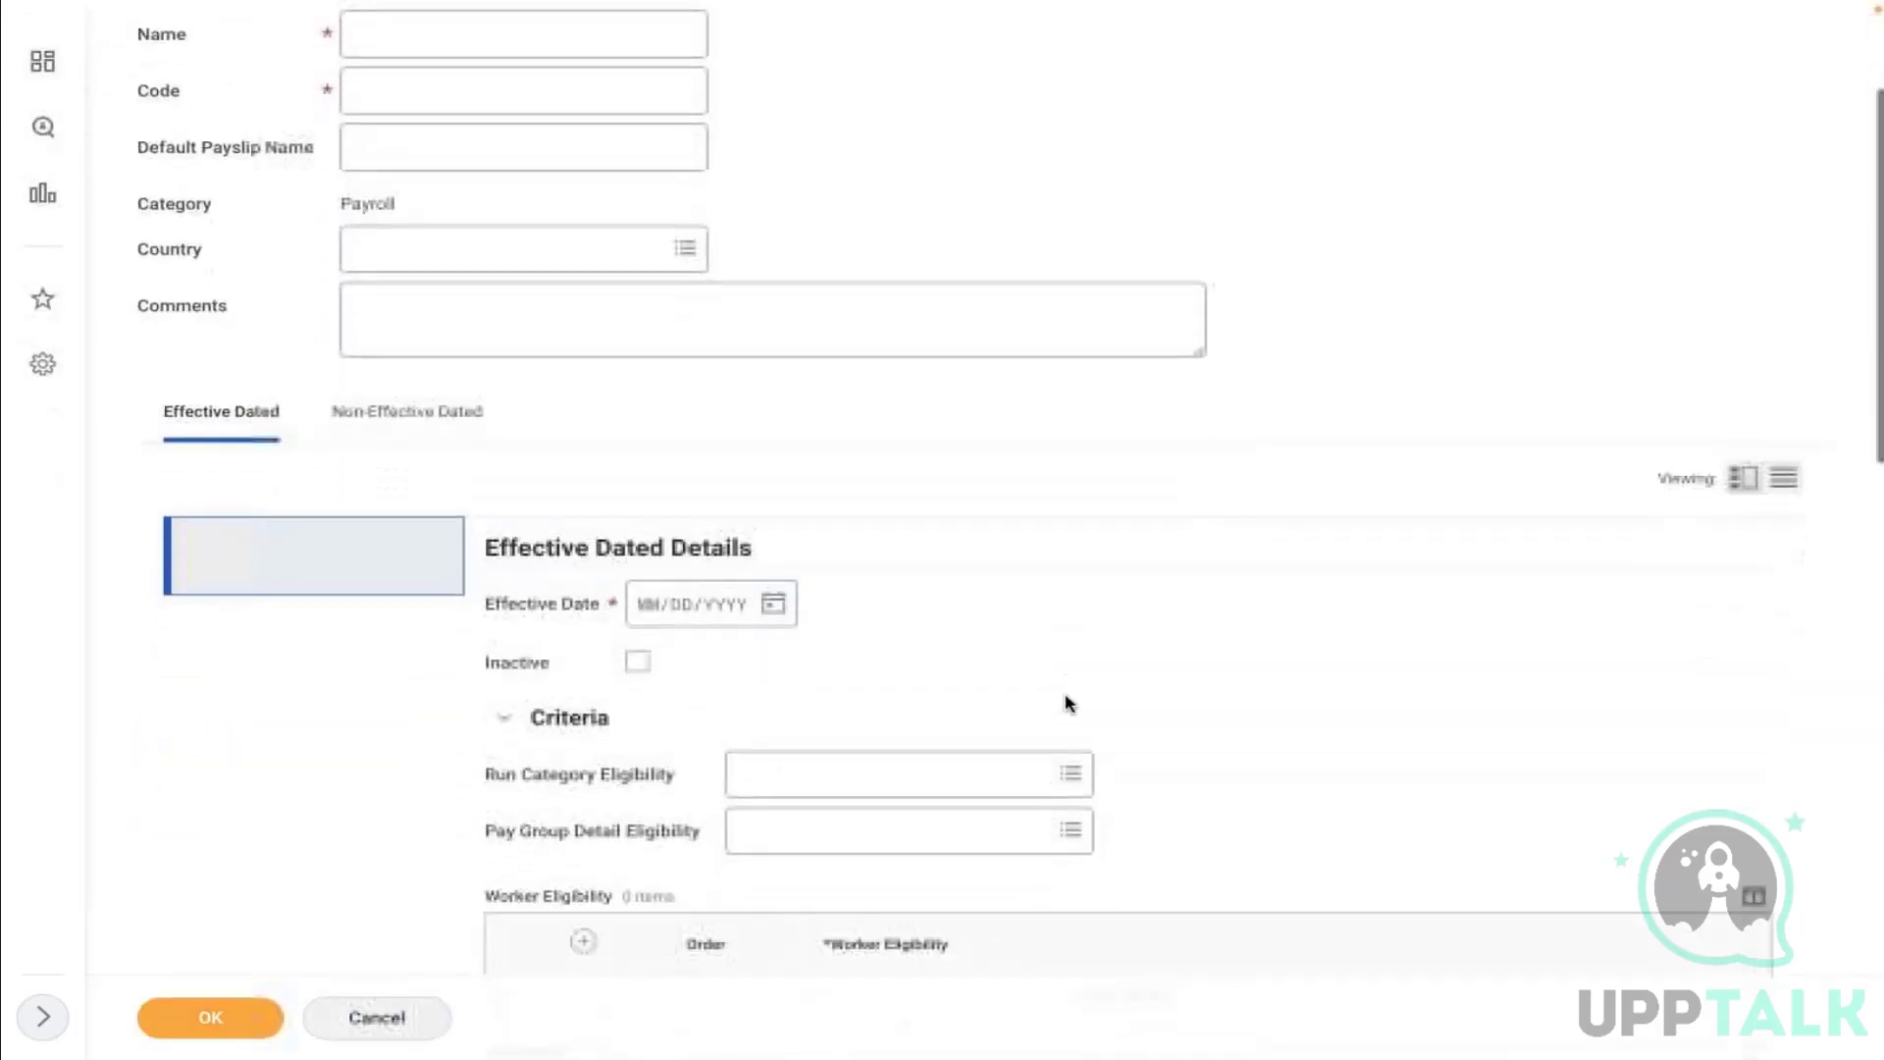
scroll(1129, 530, "down", 11)
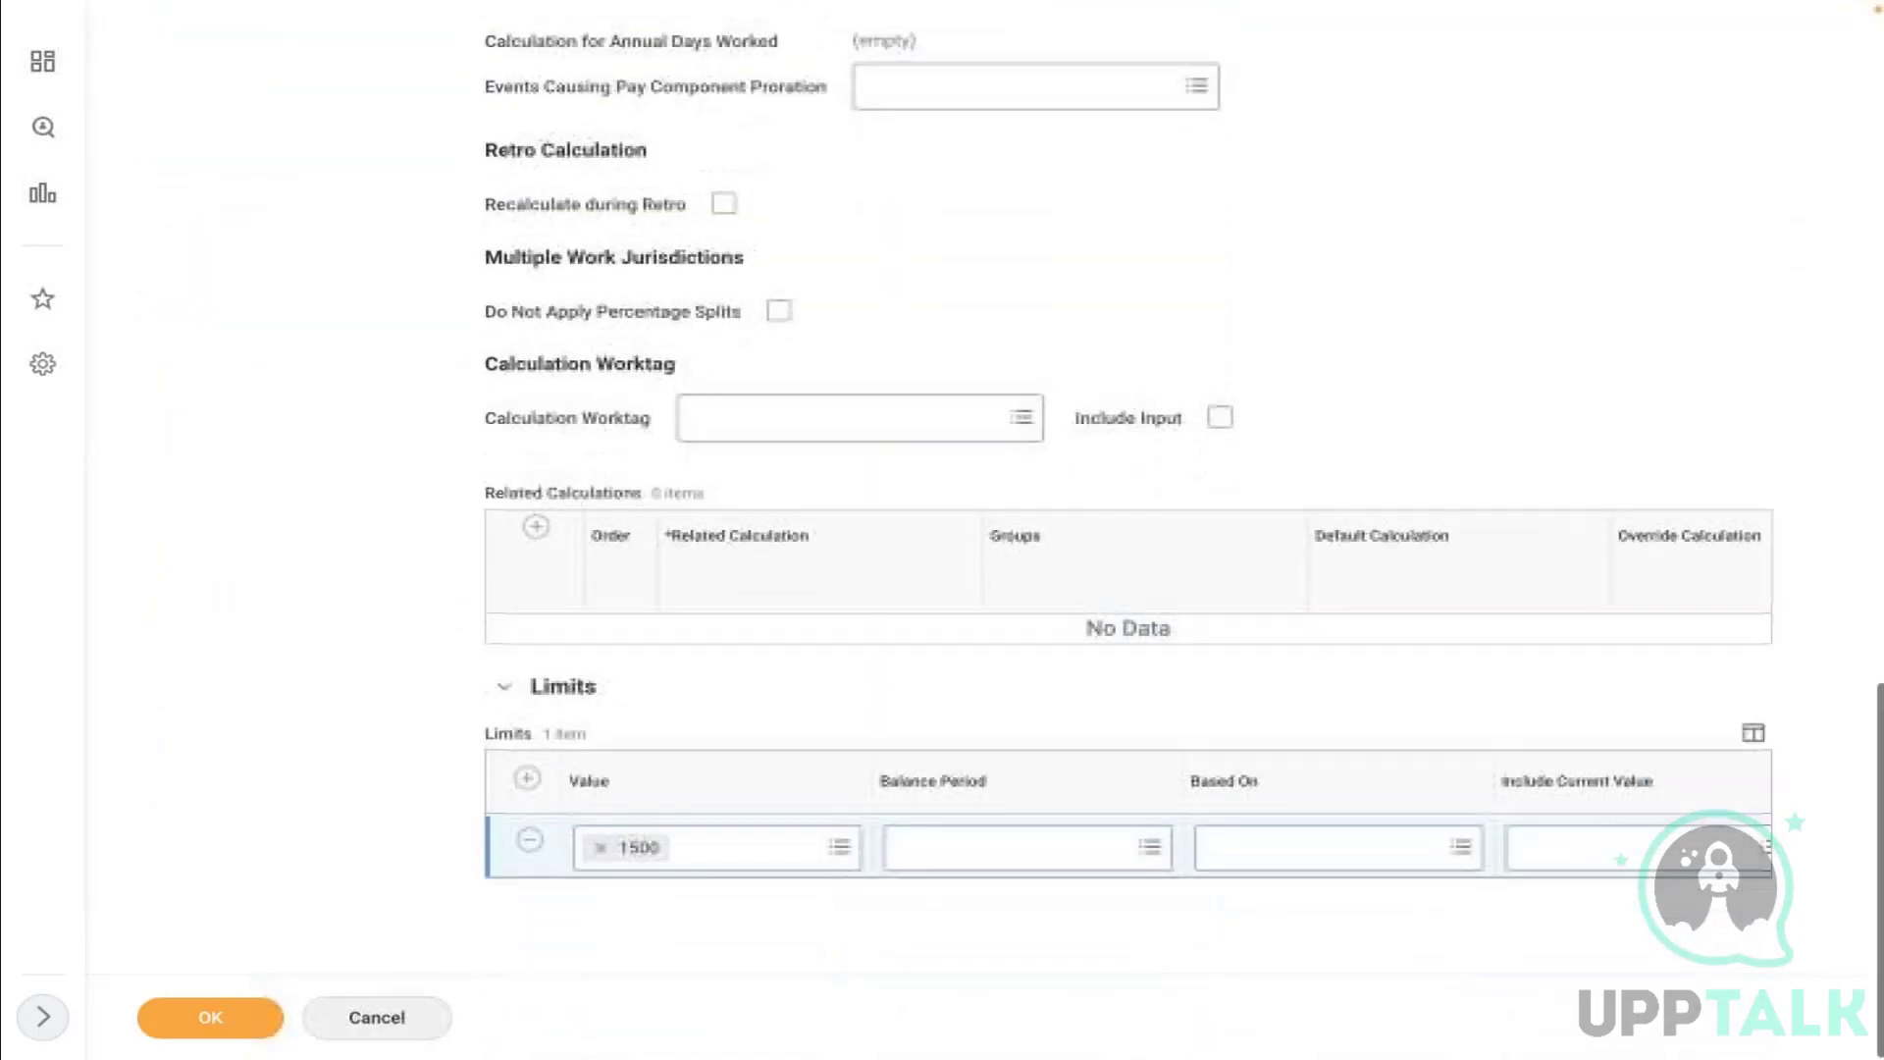
left_click(959, 850)
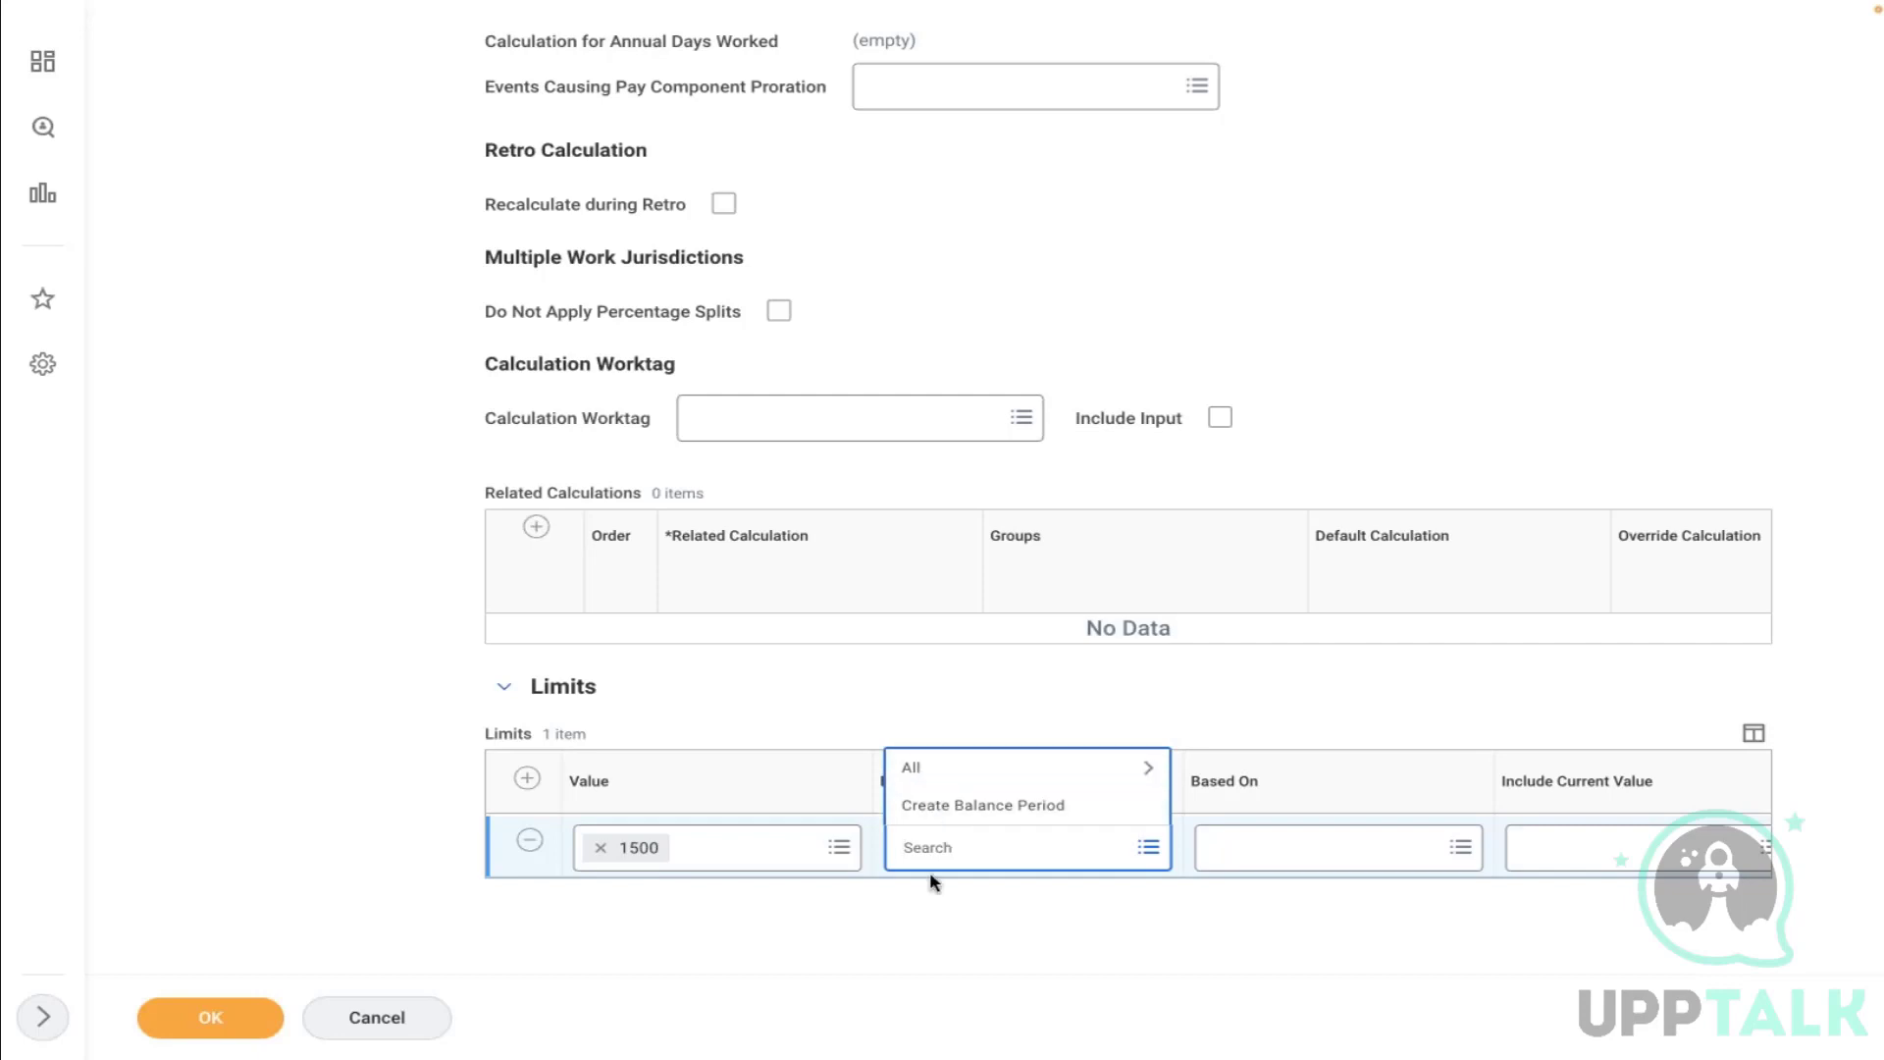
type("CURRENT CAL")
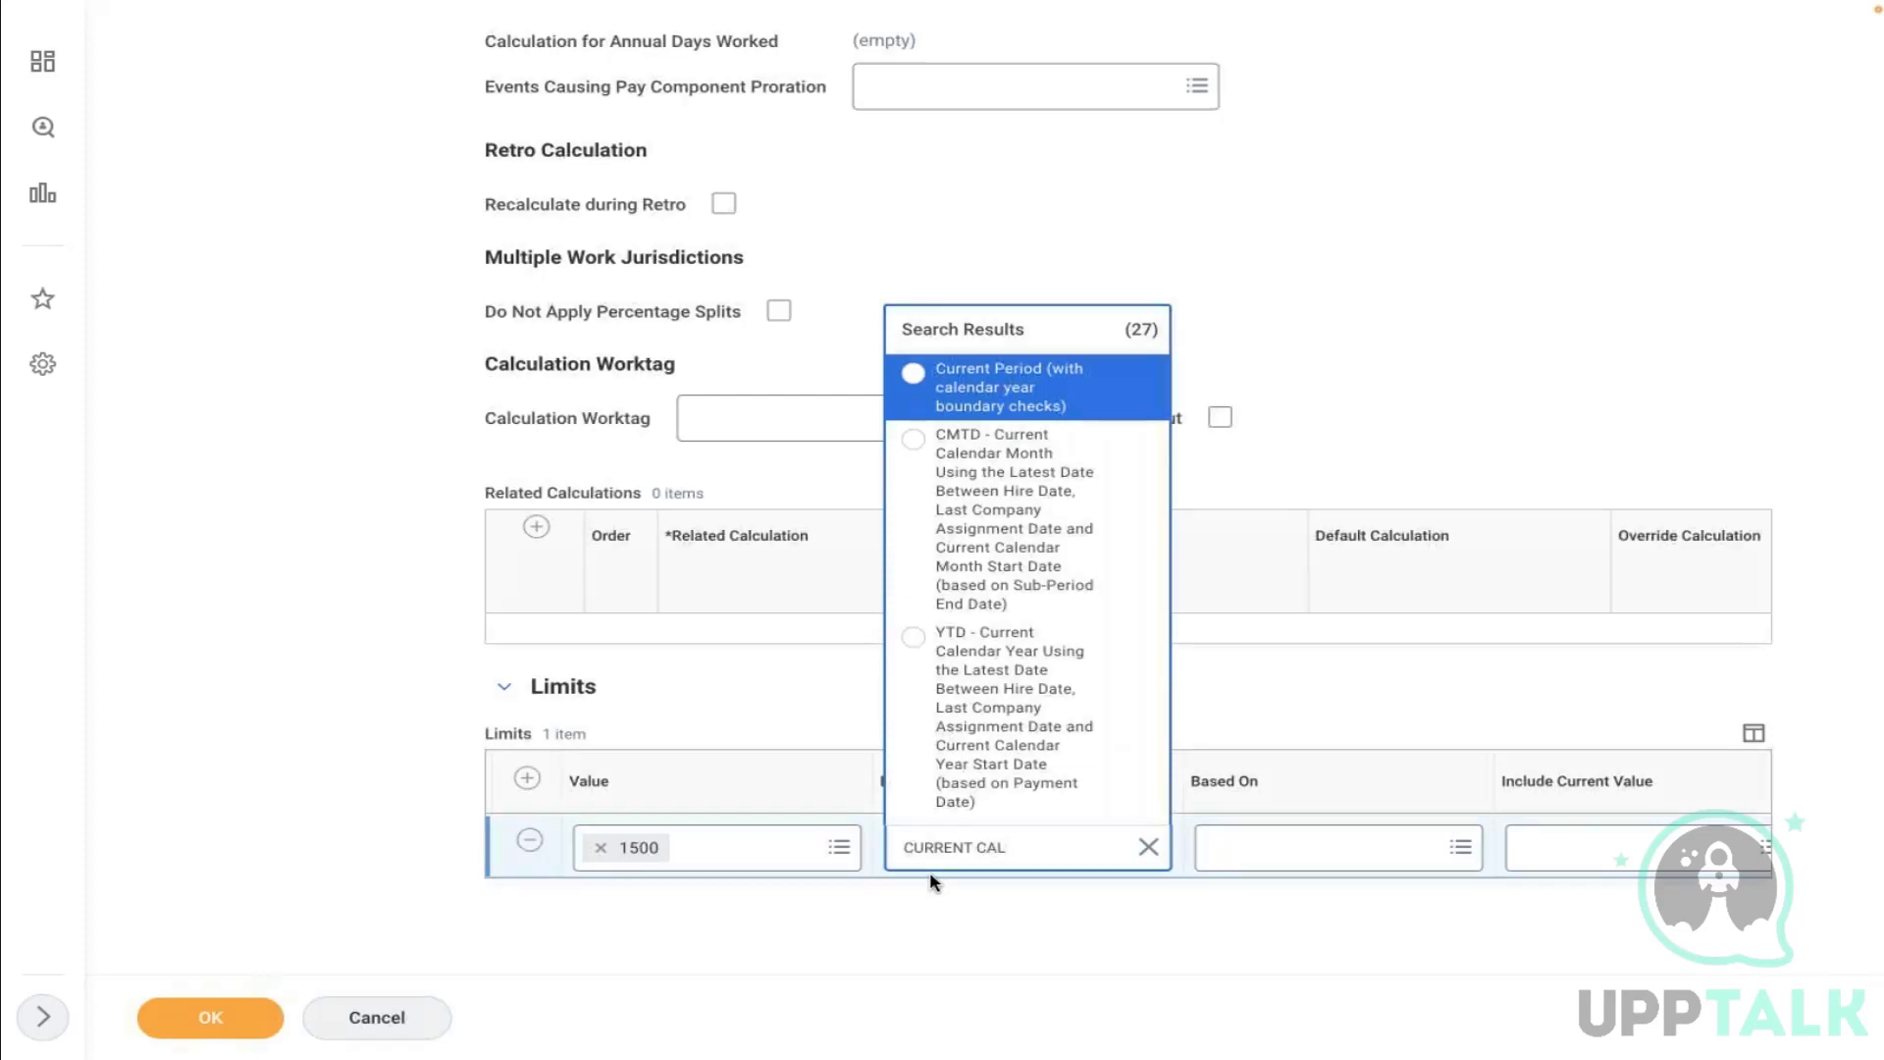
Examine the matching current calendar month and year balance periods for the limit row, and leave the list without choosing one
key("Down")
key("Down")
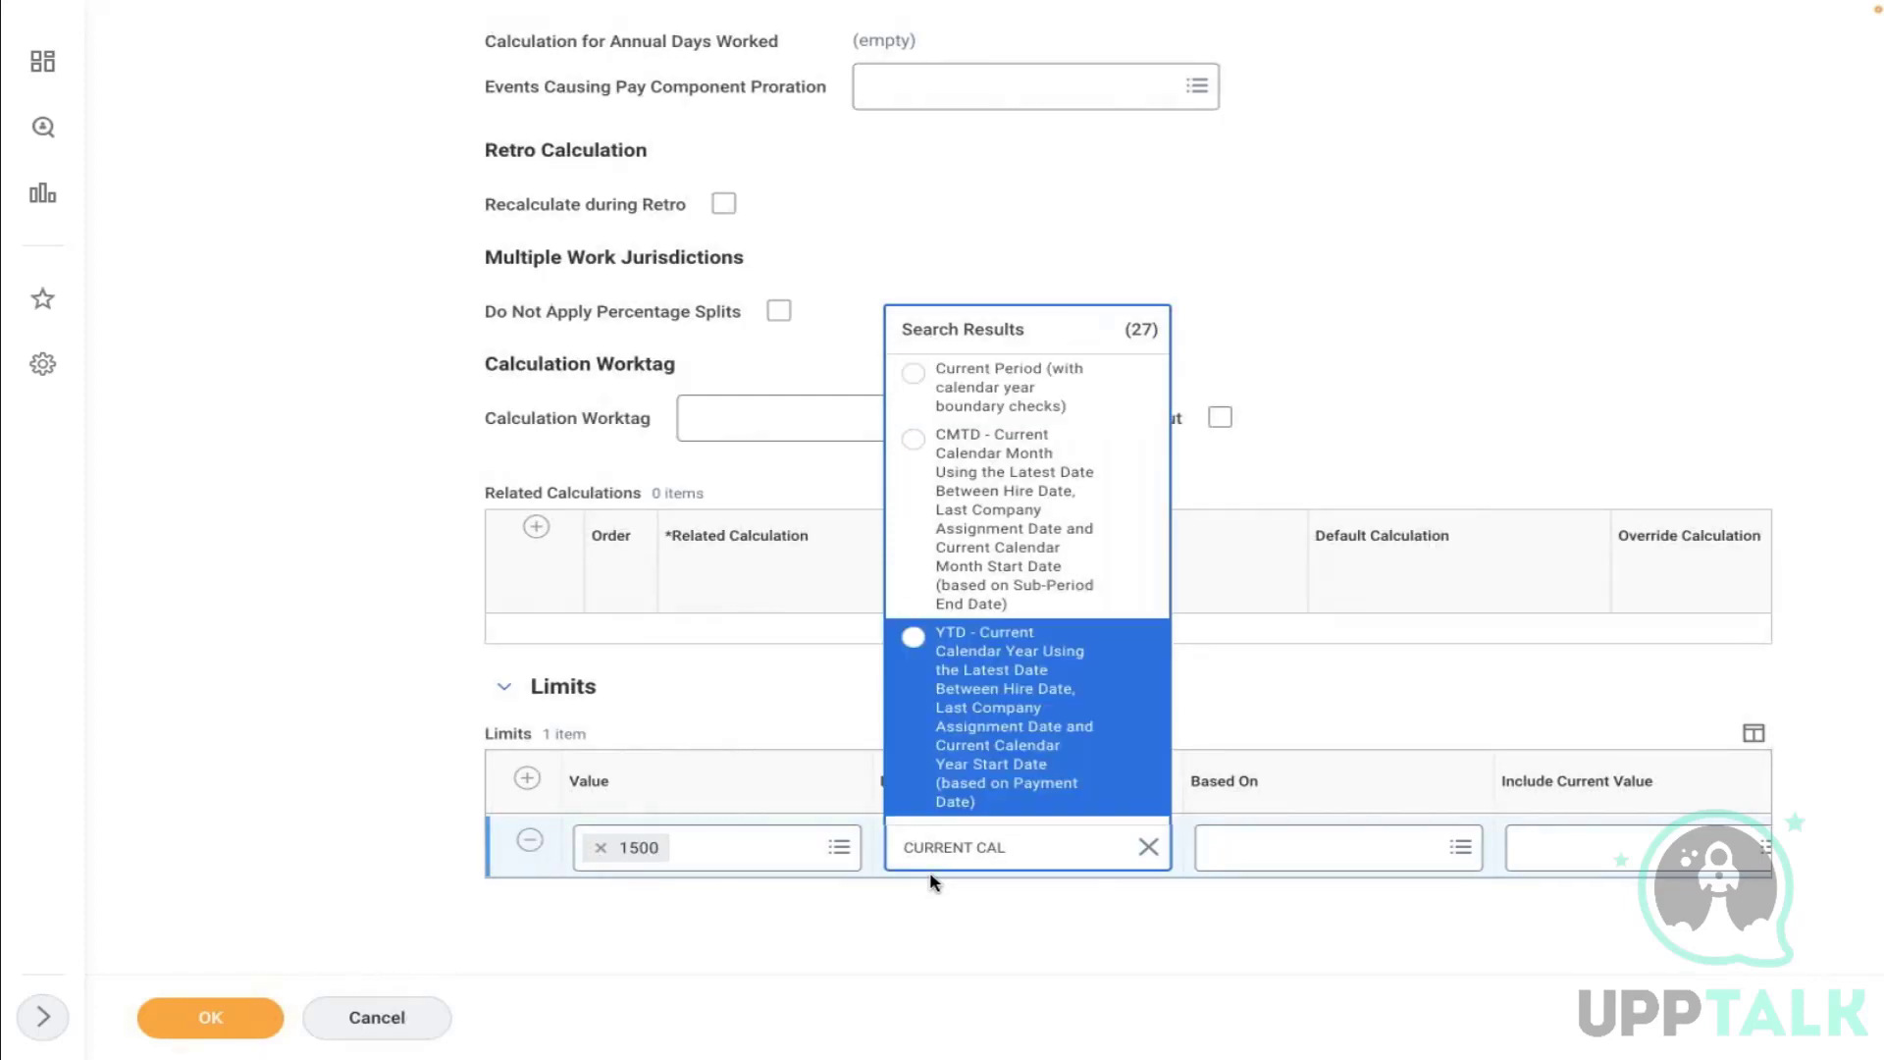
key("Down")
key("Down")
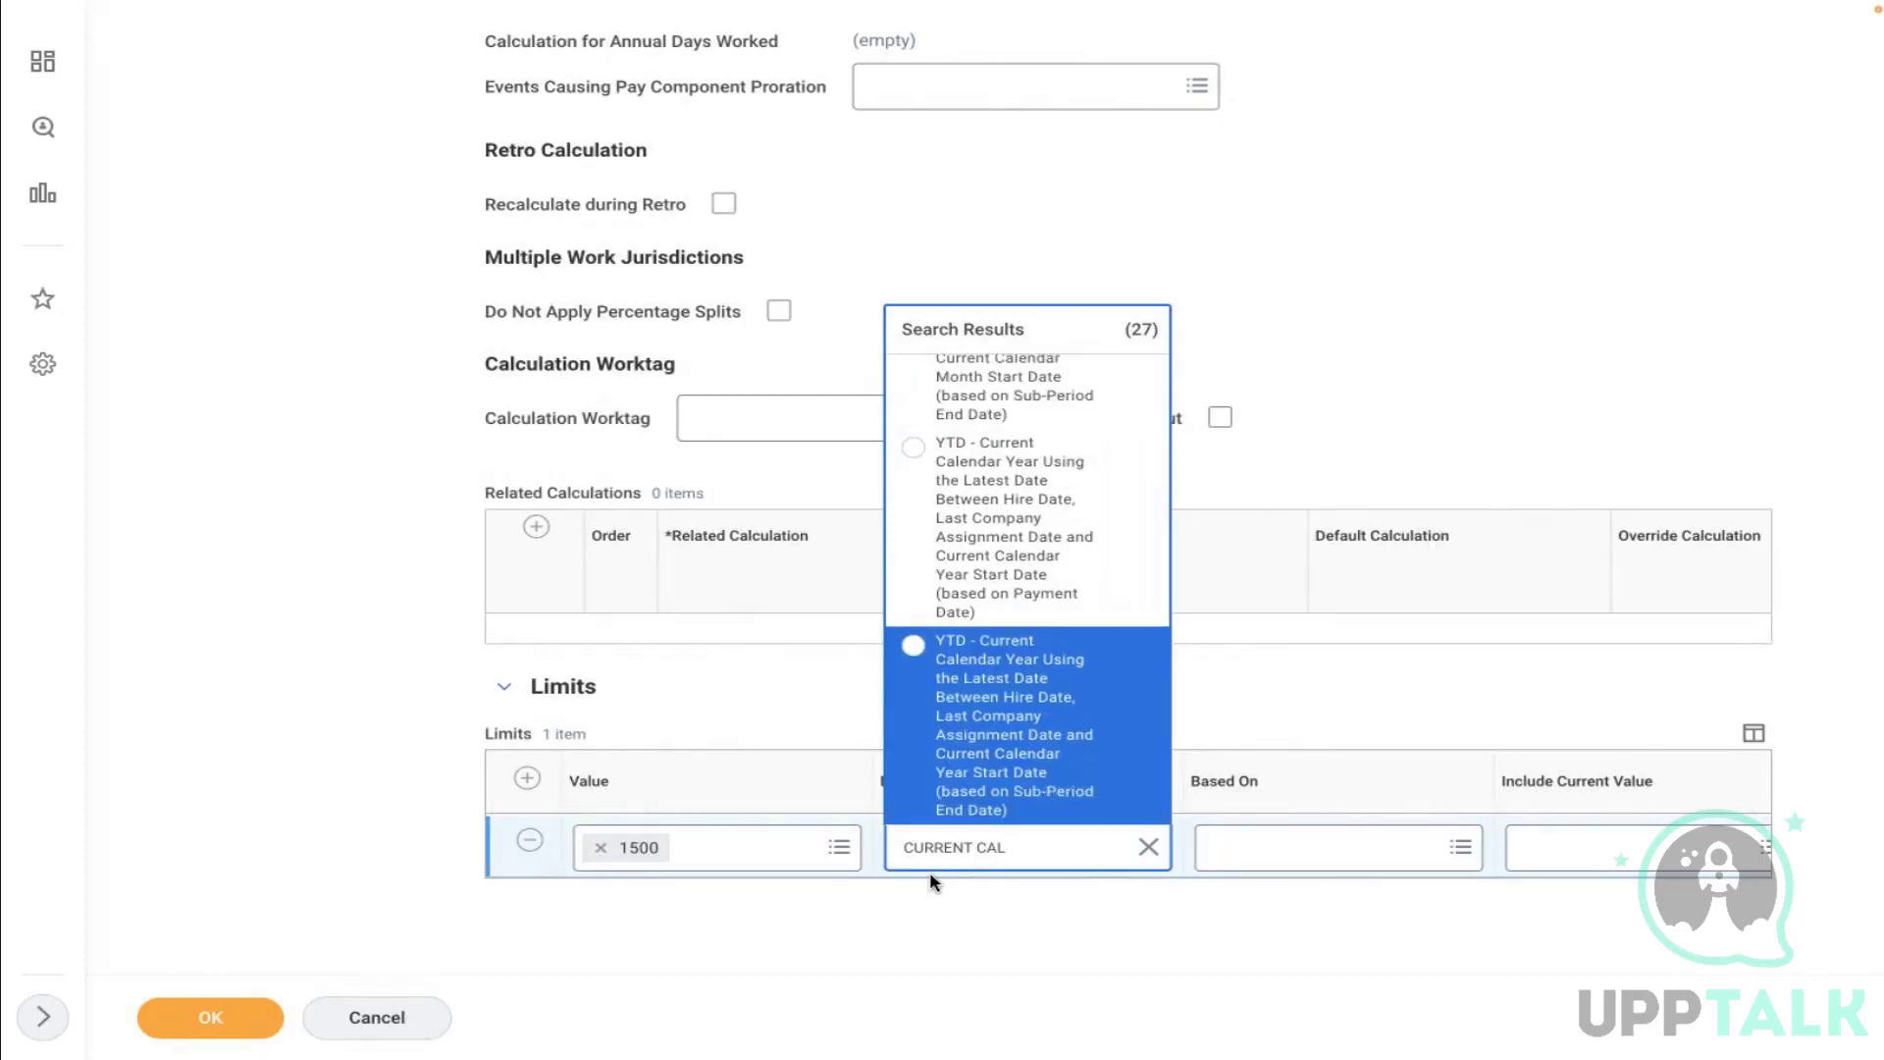
key("Down")
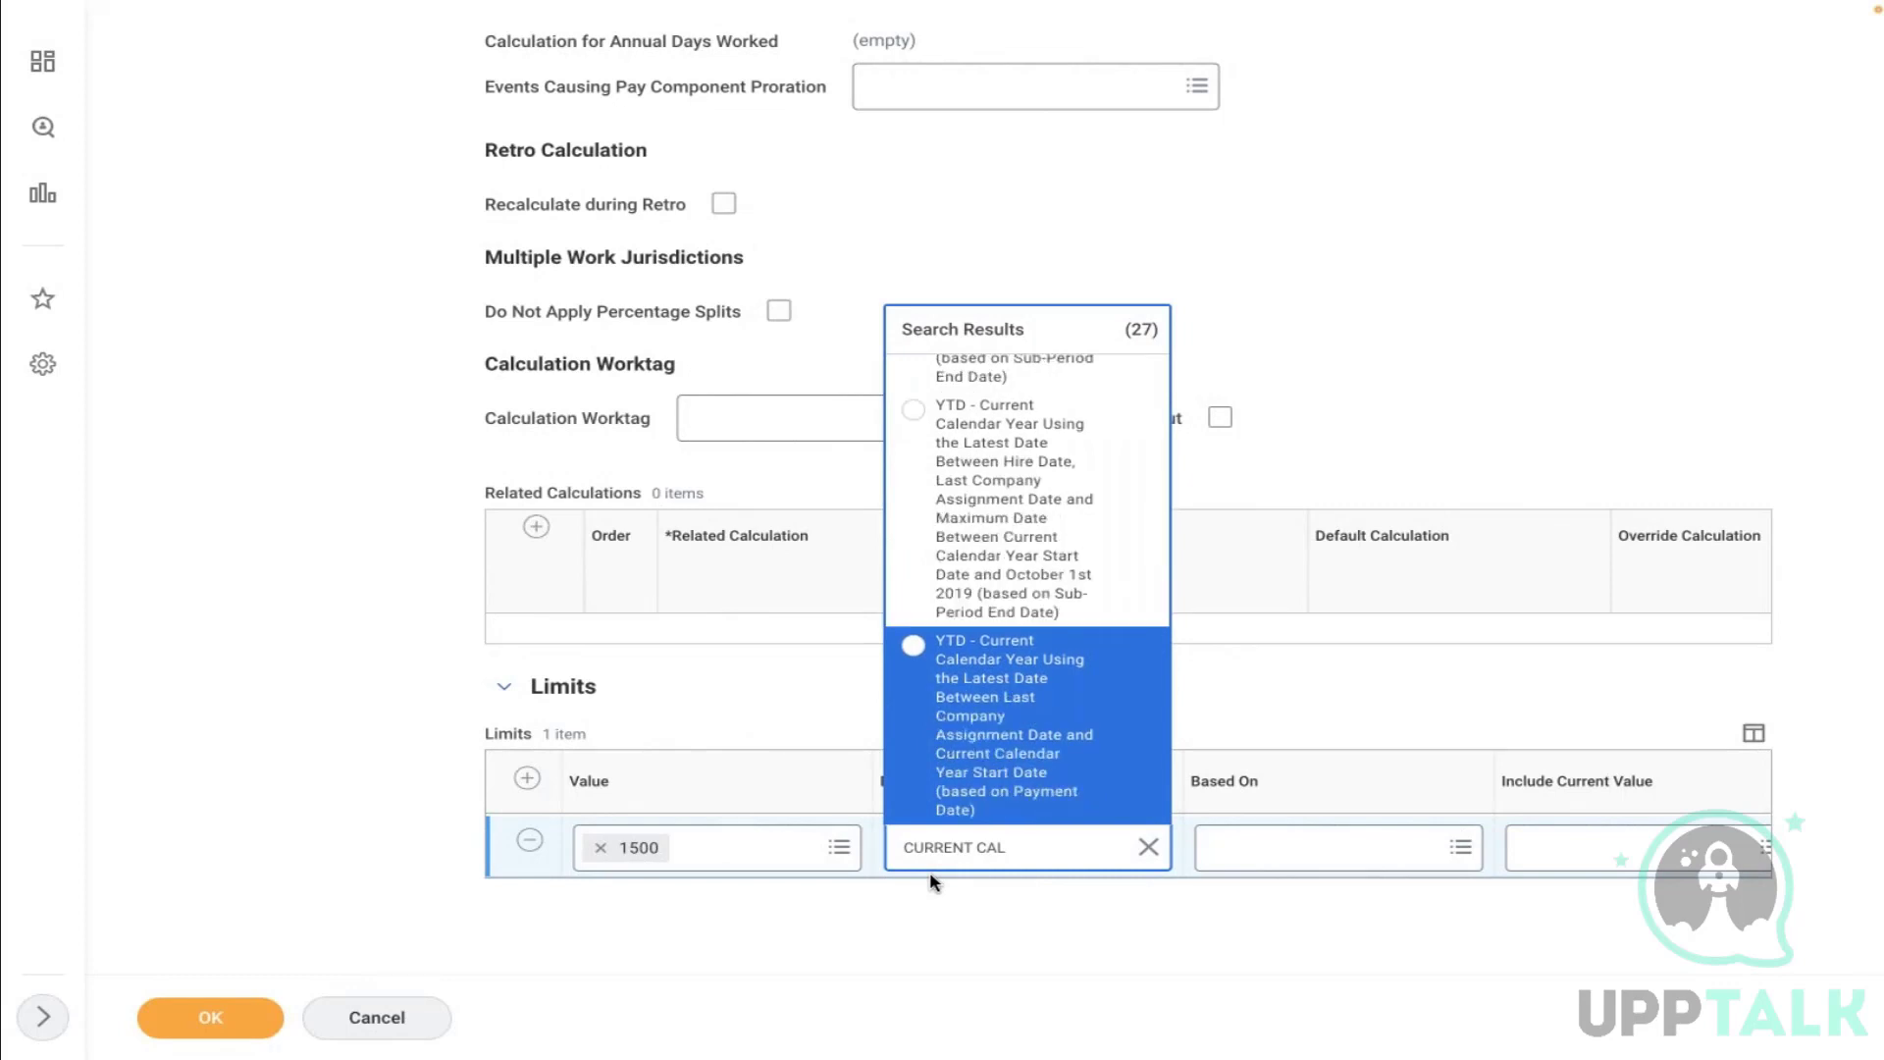
key("Down")
key("Down")
key("Down")
key("Down")
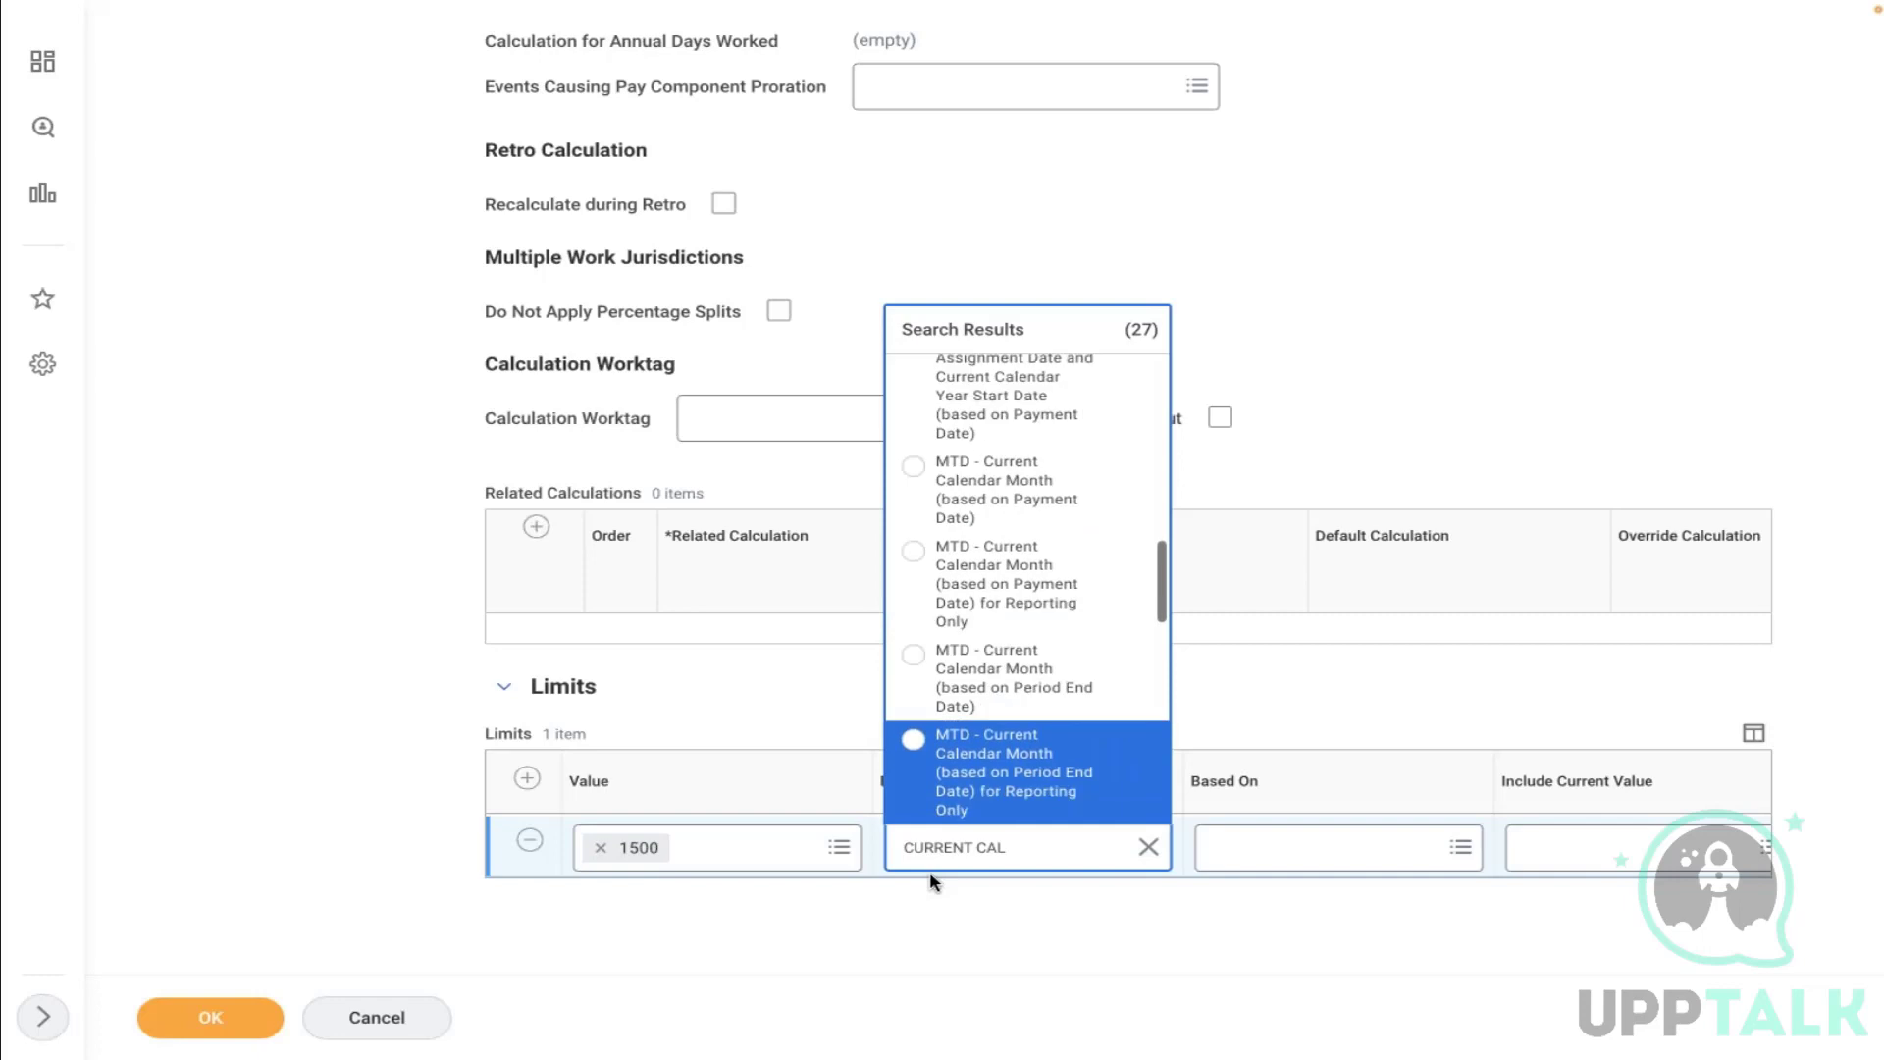
key("Down")
key("Up")
key("Up")
key("Up")
key("Up")
key("Up")
key("Up")
key("Up")
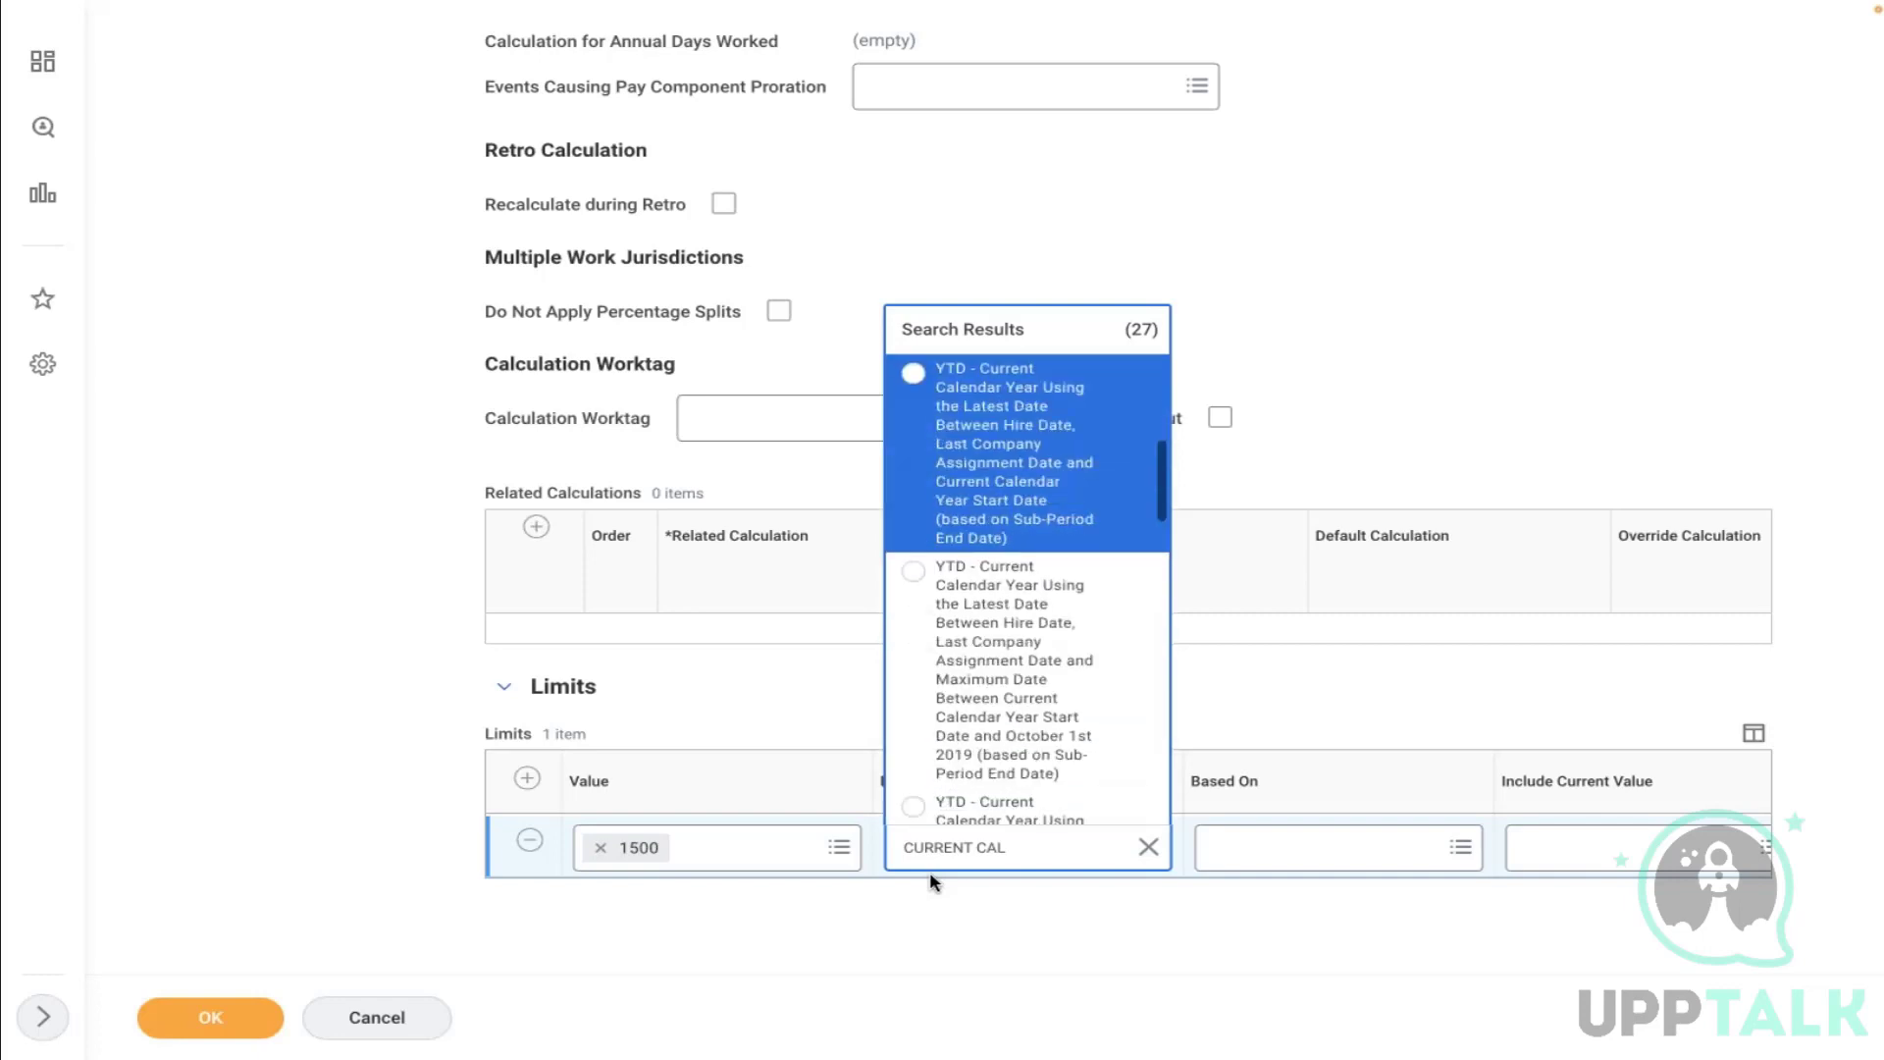
key("Up")
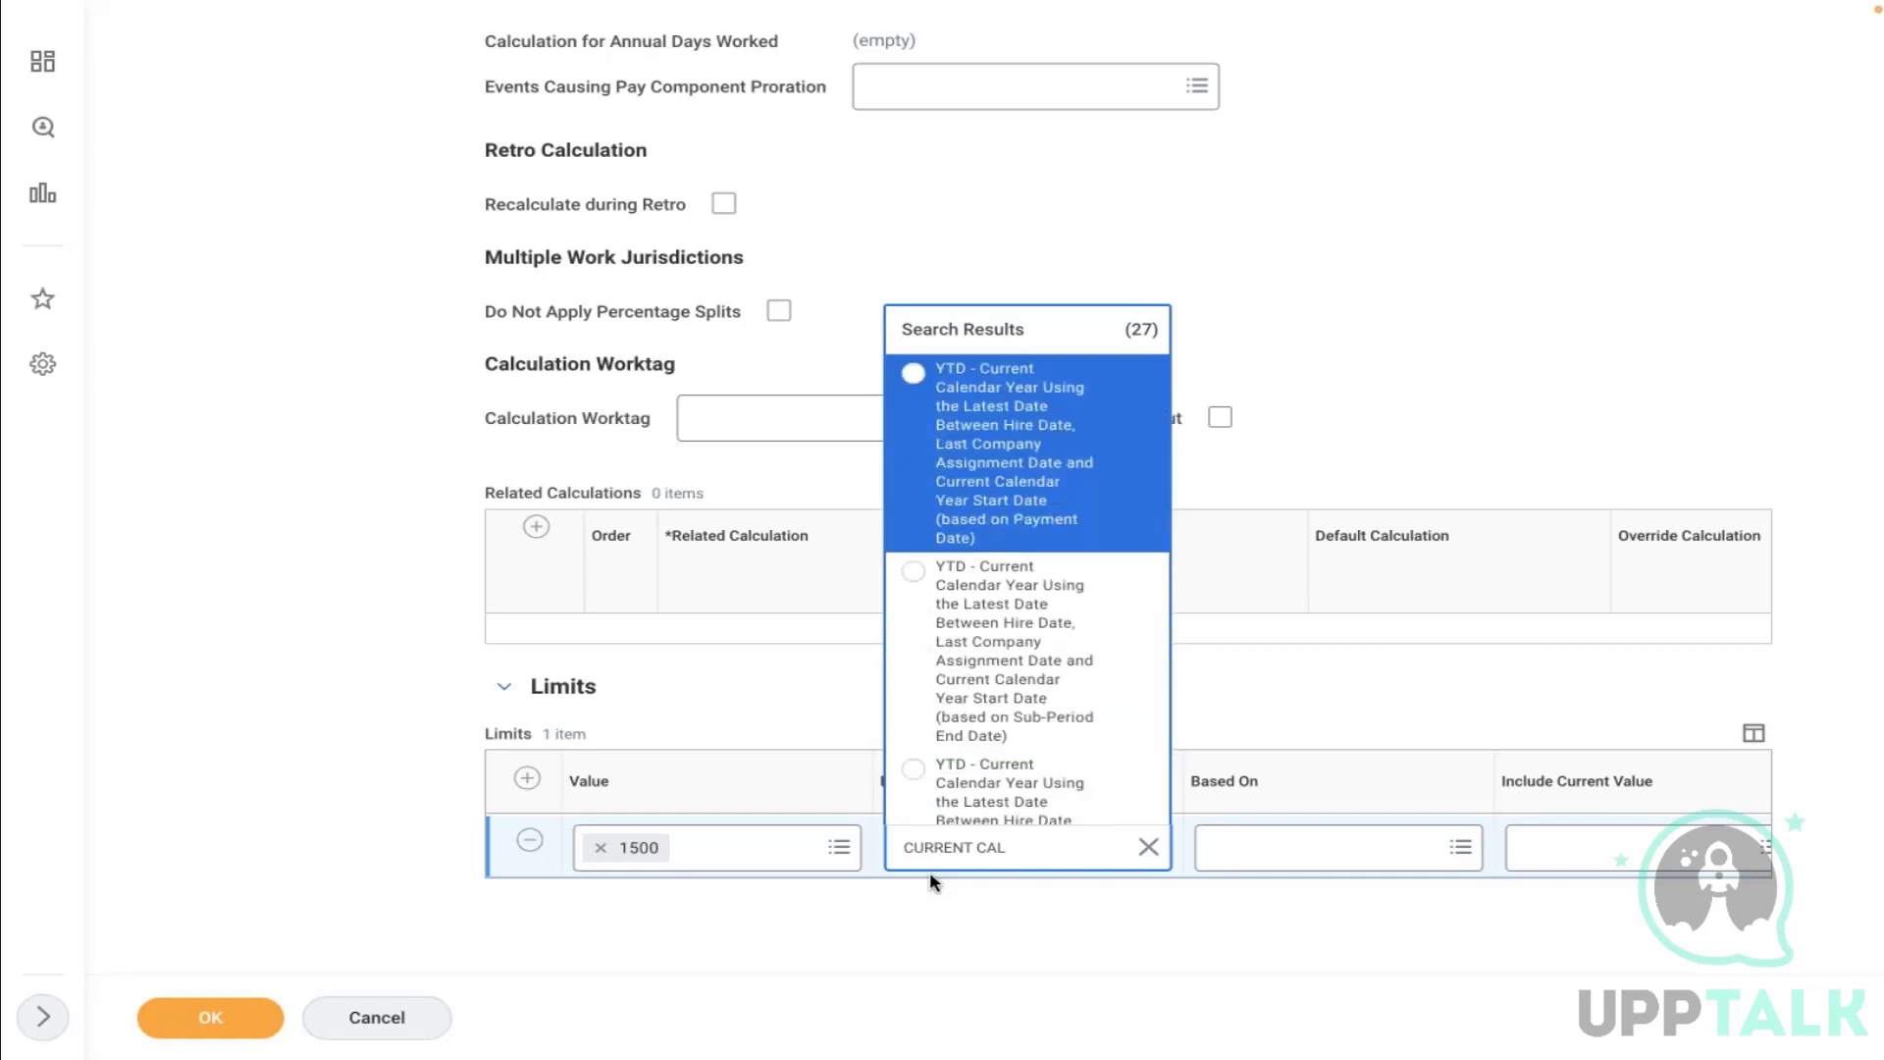
key("Up")
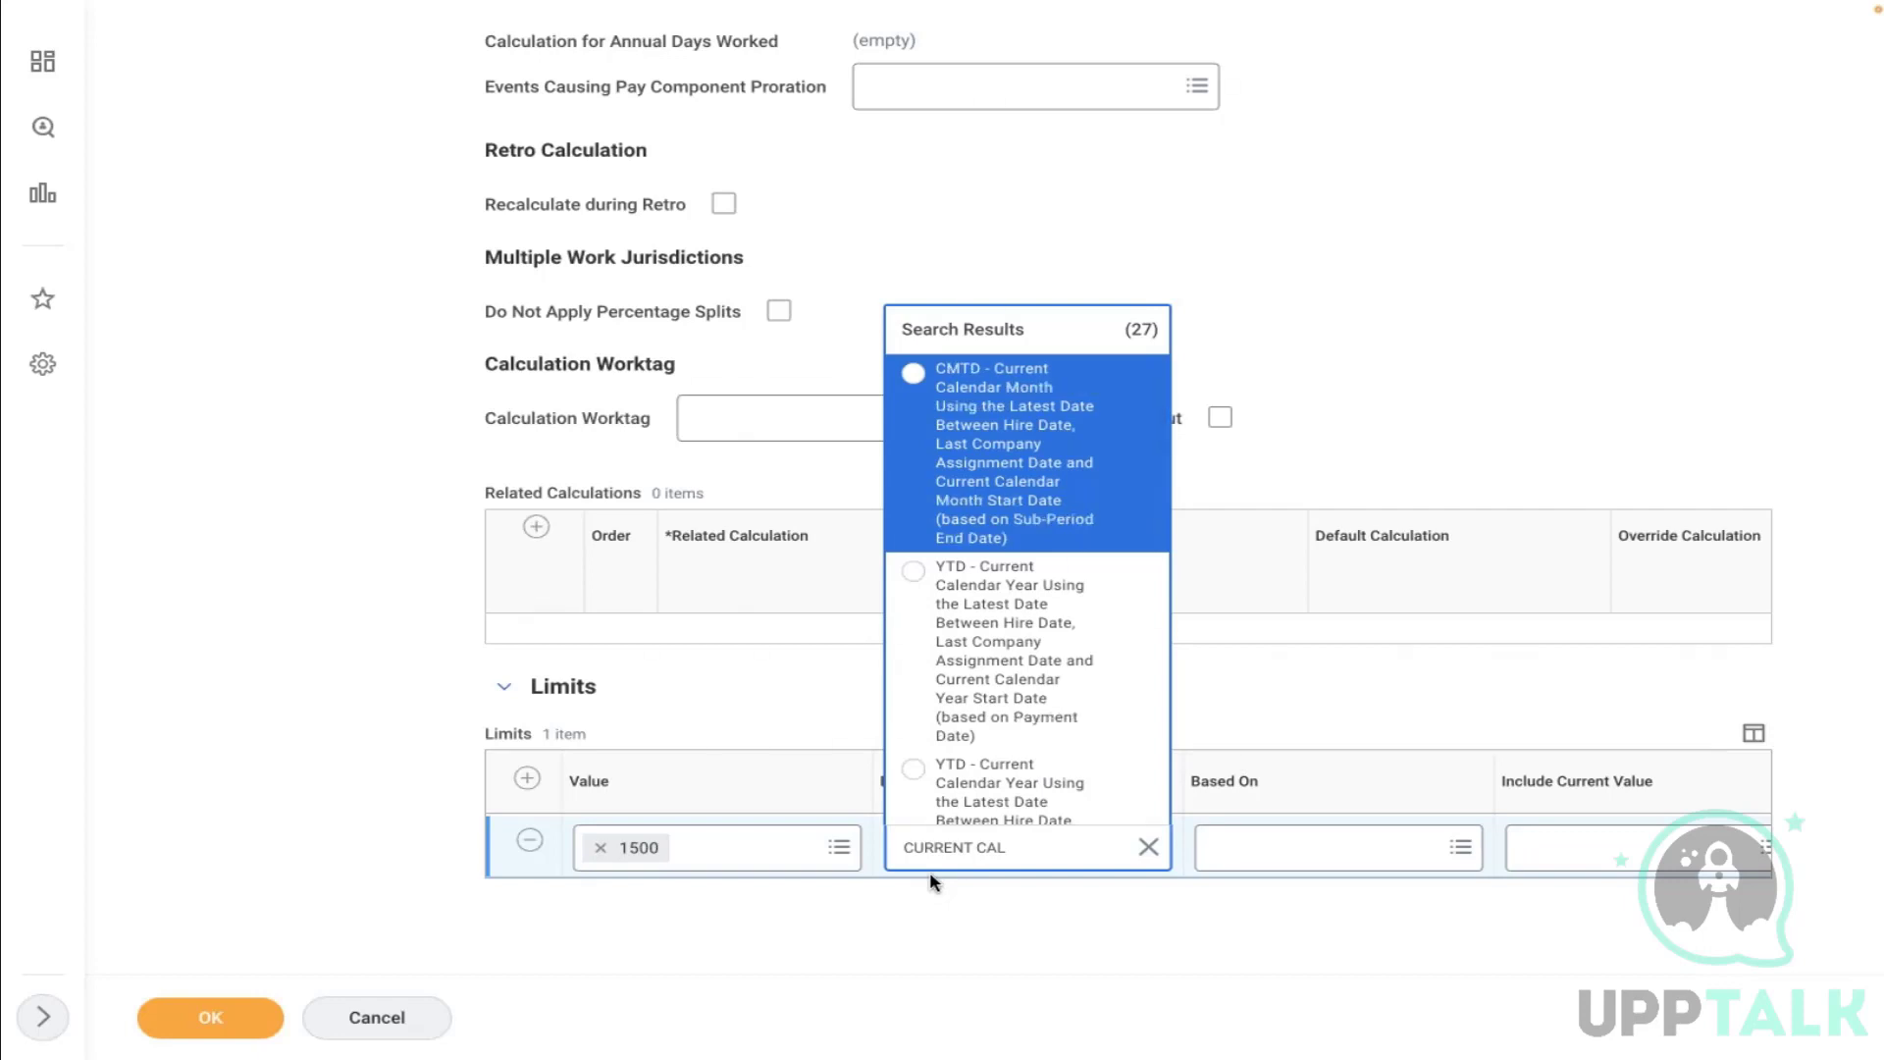
key("Up")
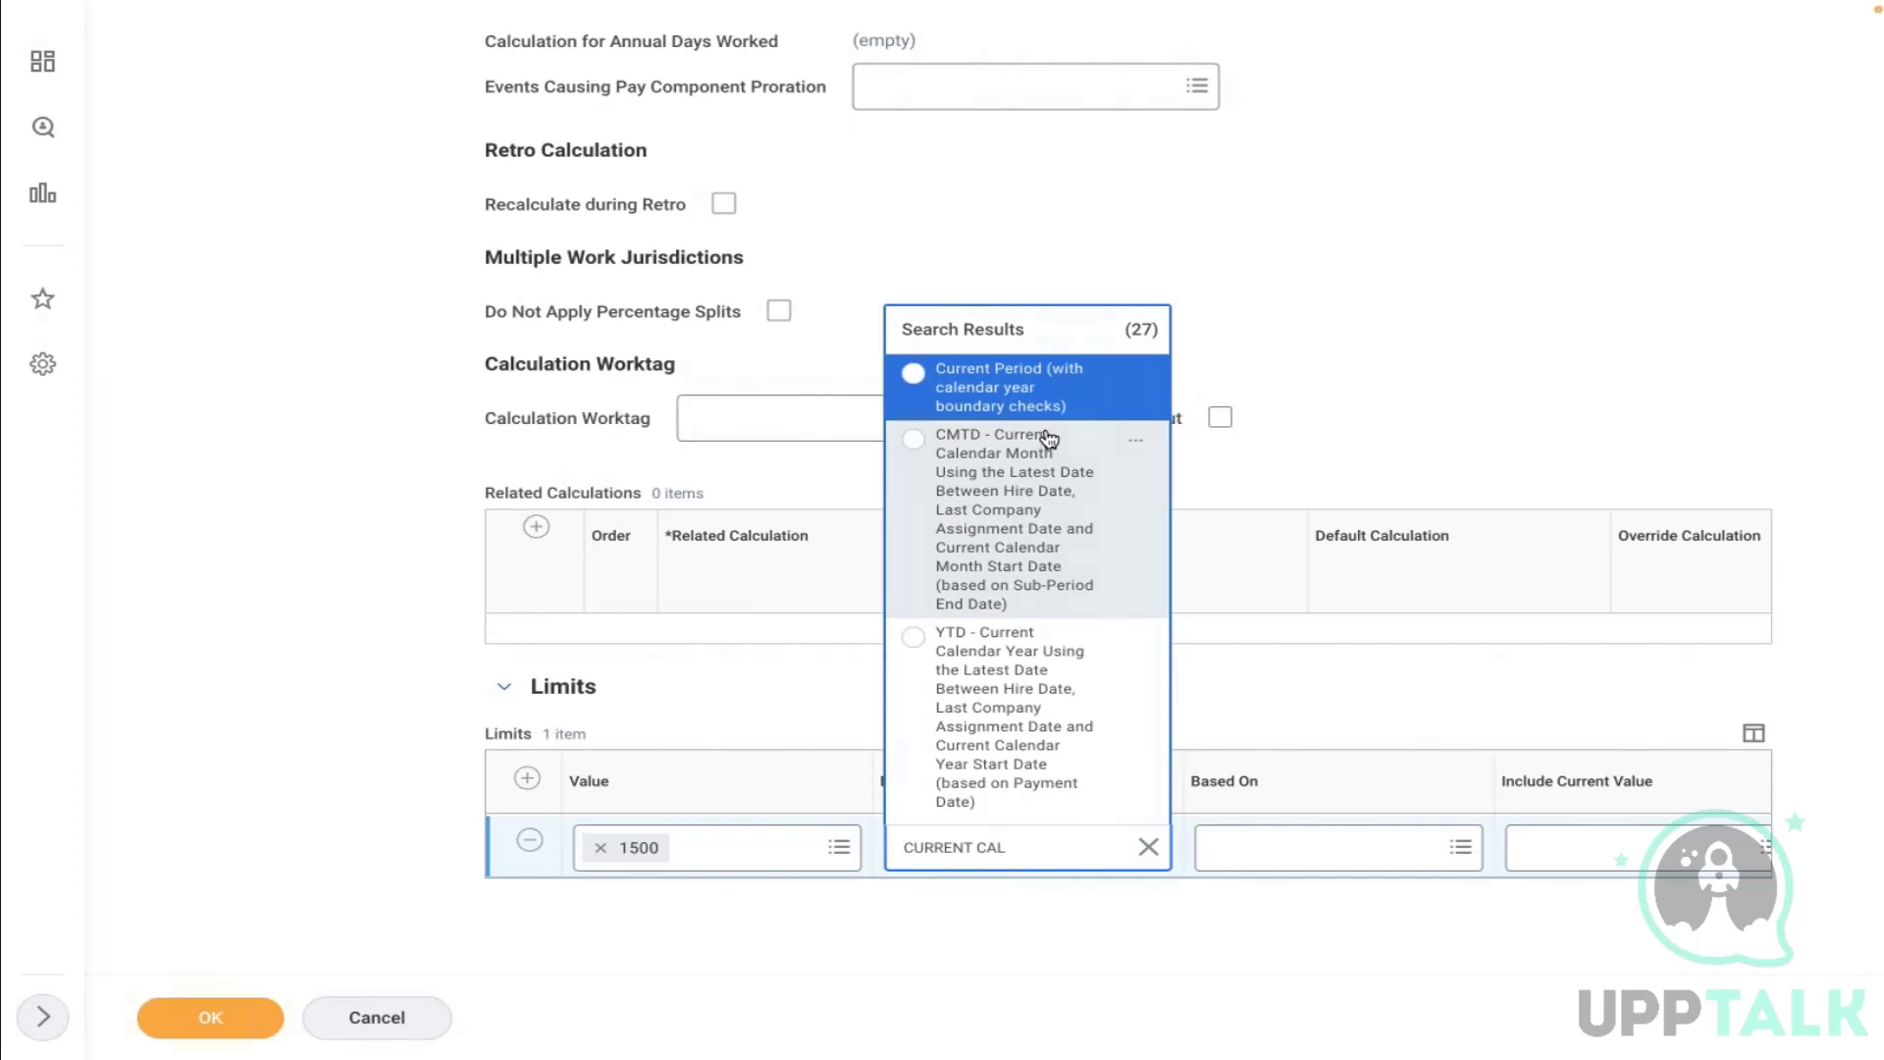
left_click(1298, 160)
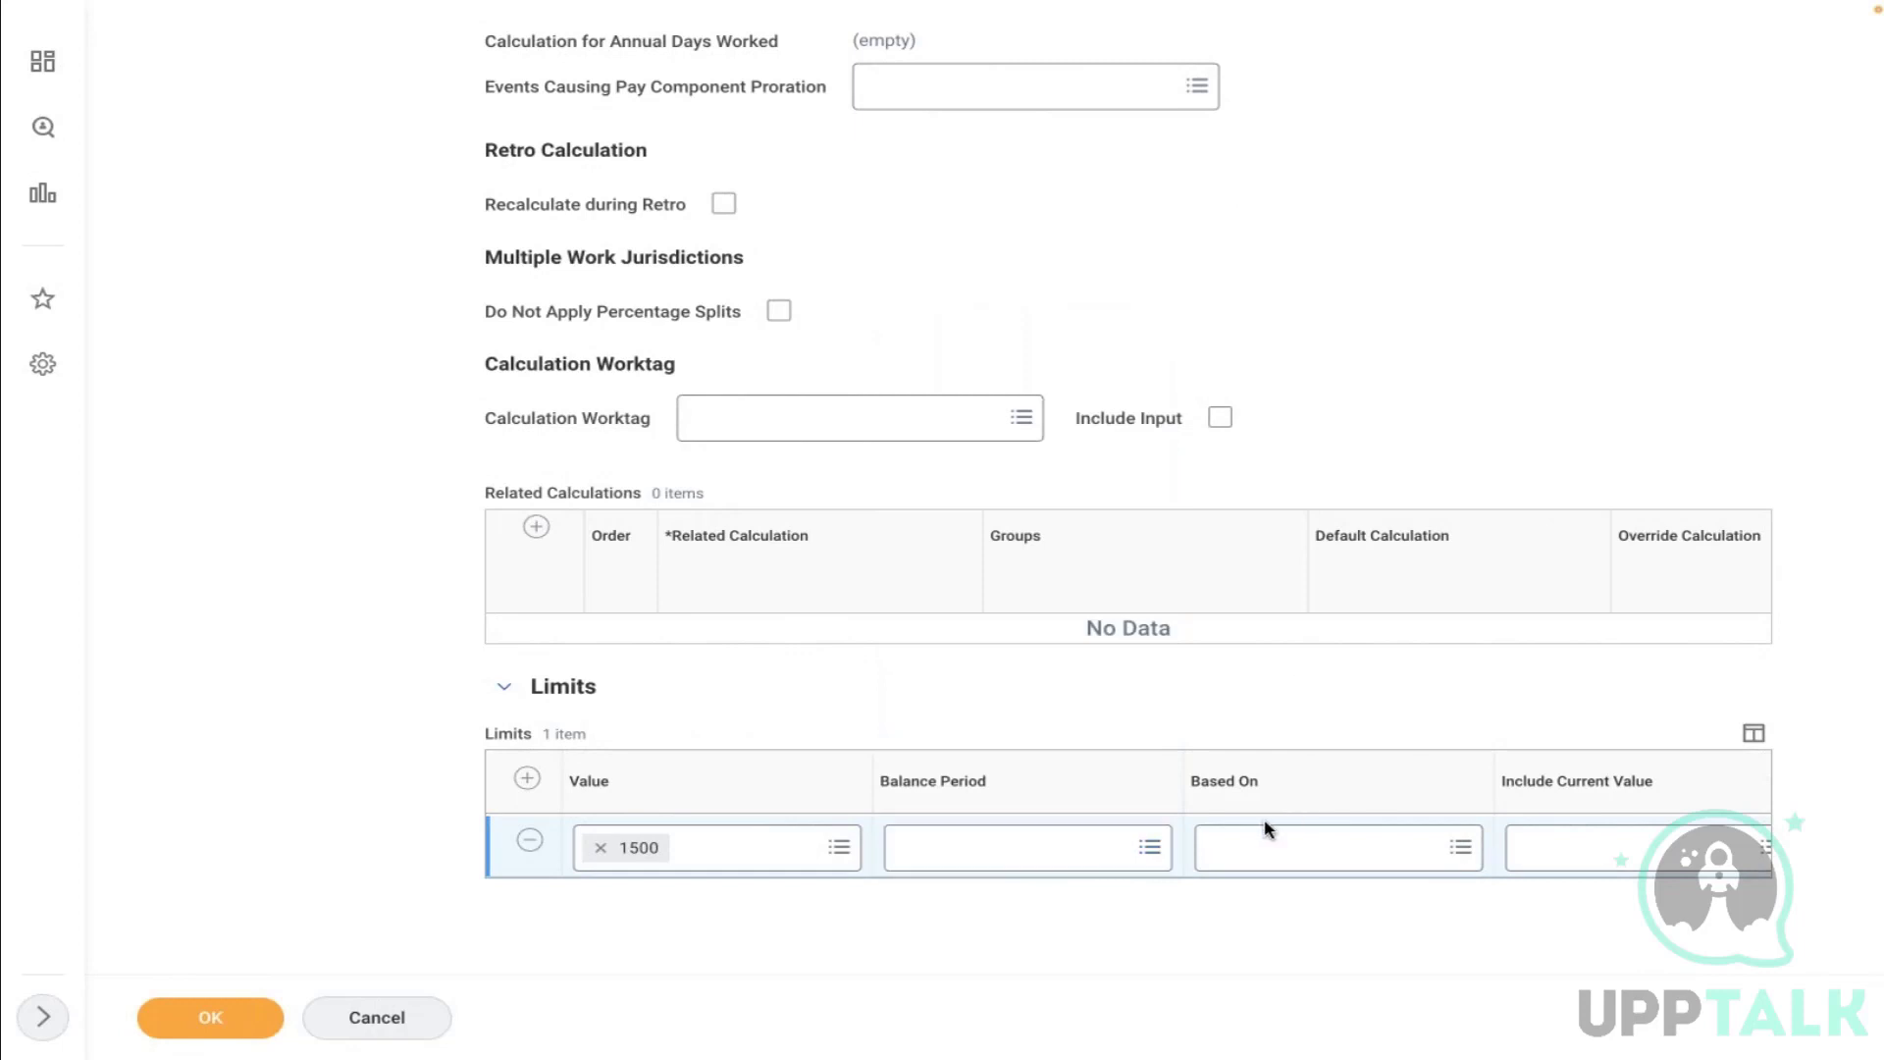
Try to find CURRENT CAL YEAR for the limit row's Based On value, and clear the search
left_click(1234, 860)
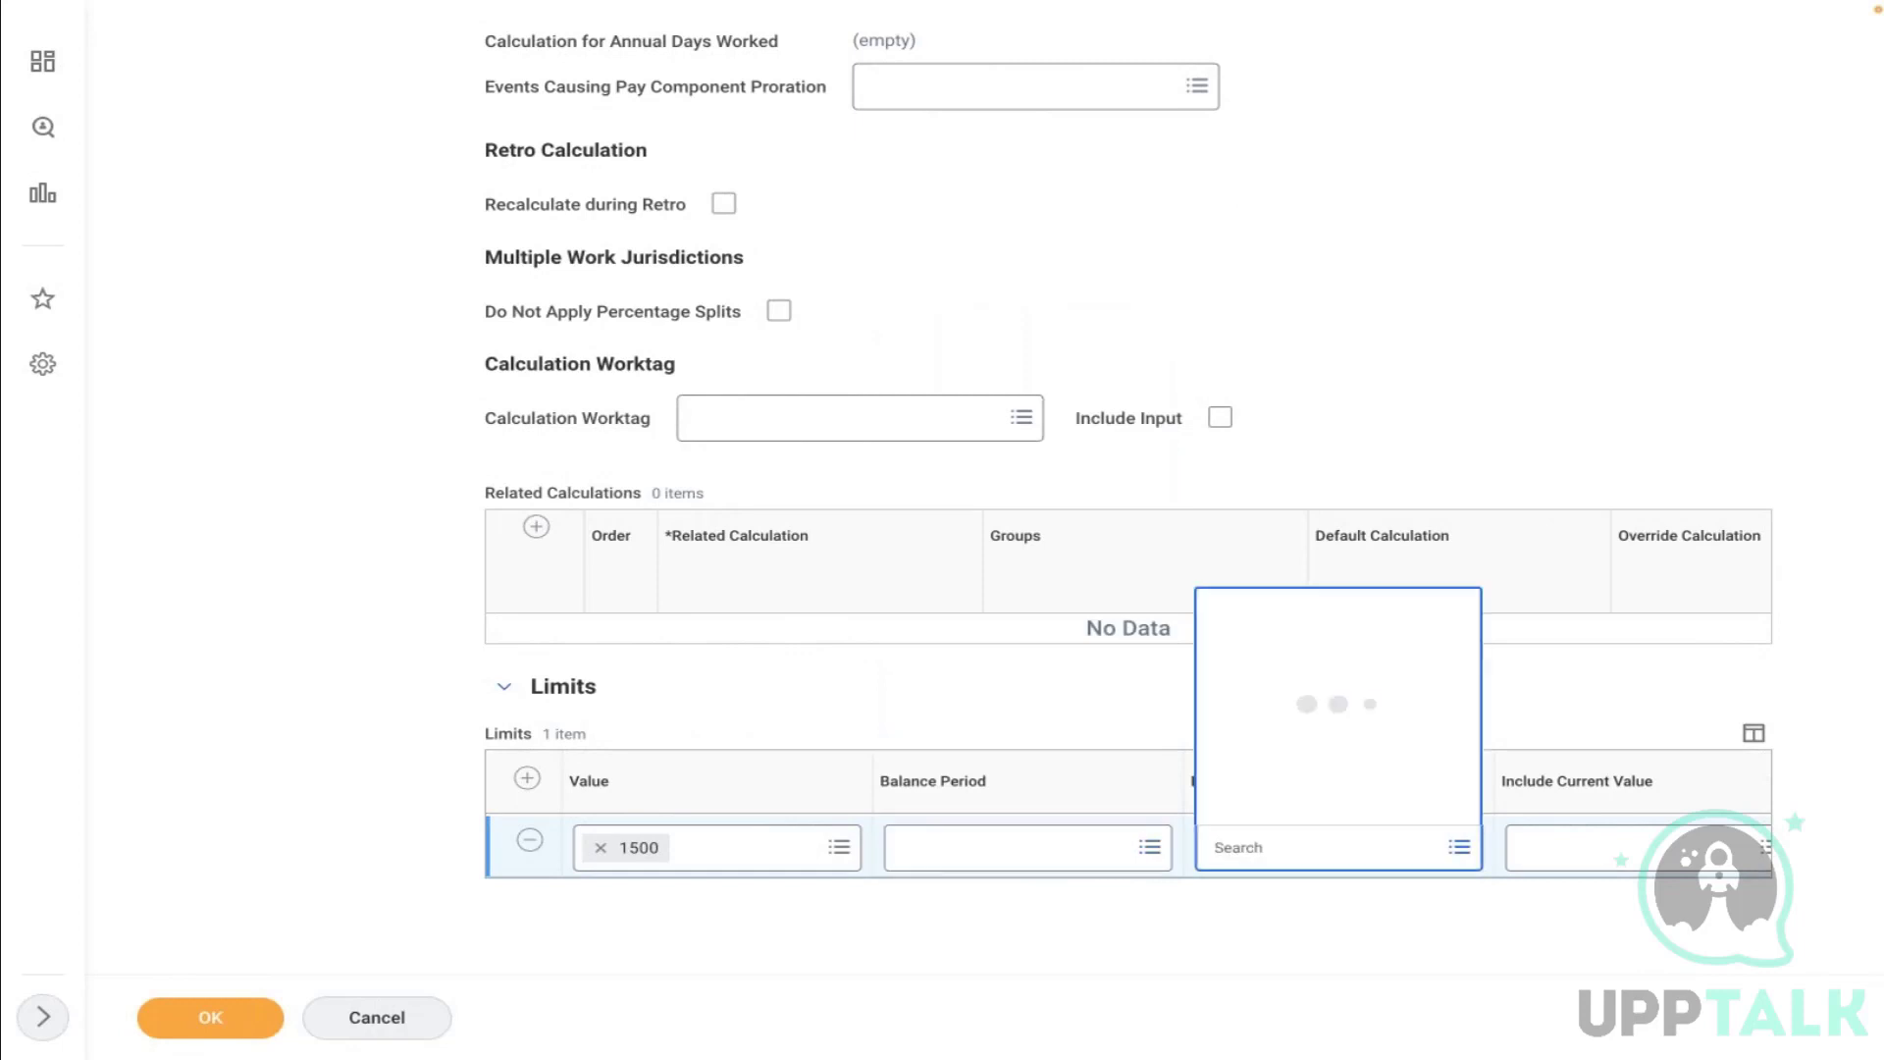
type("CURRENT")
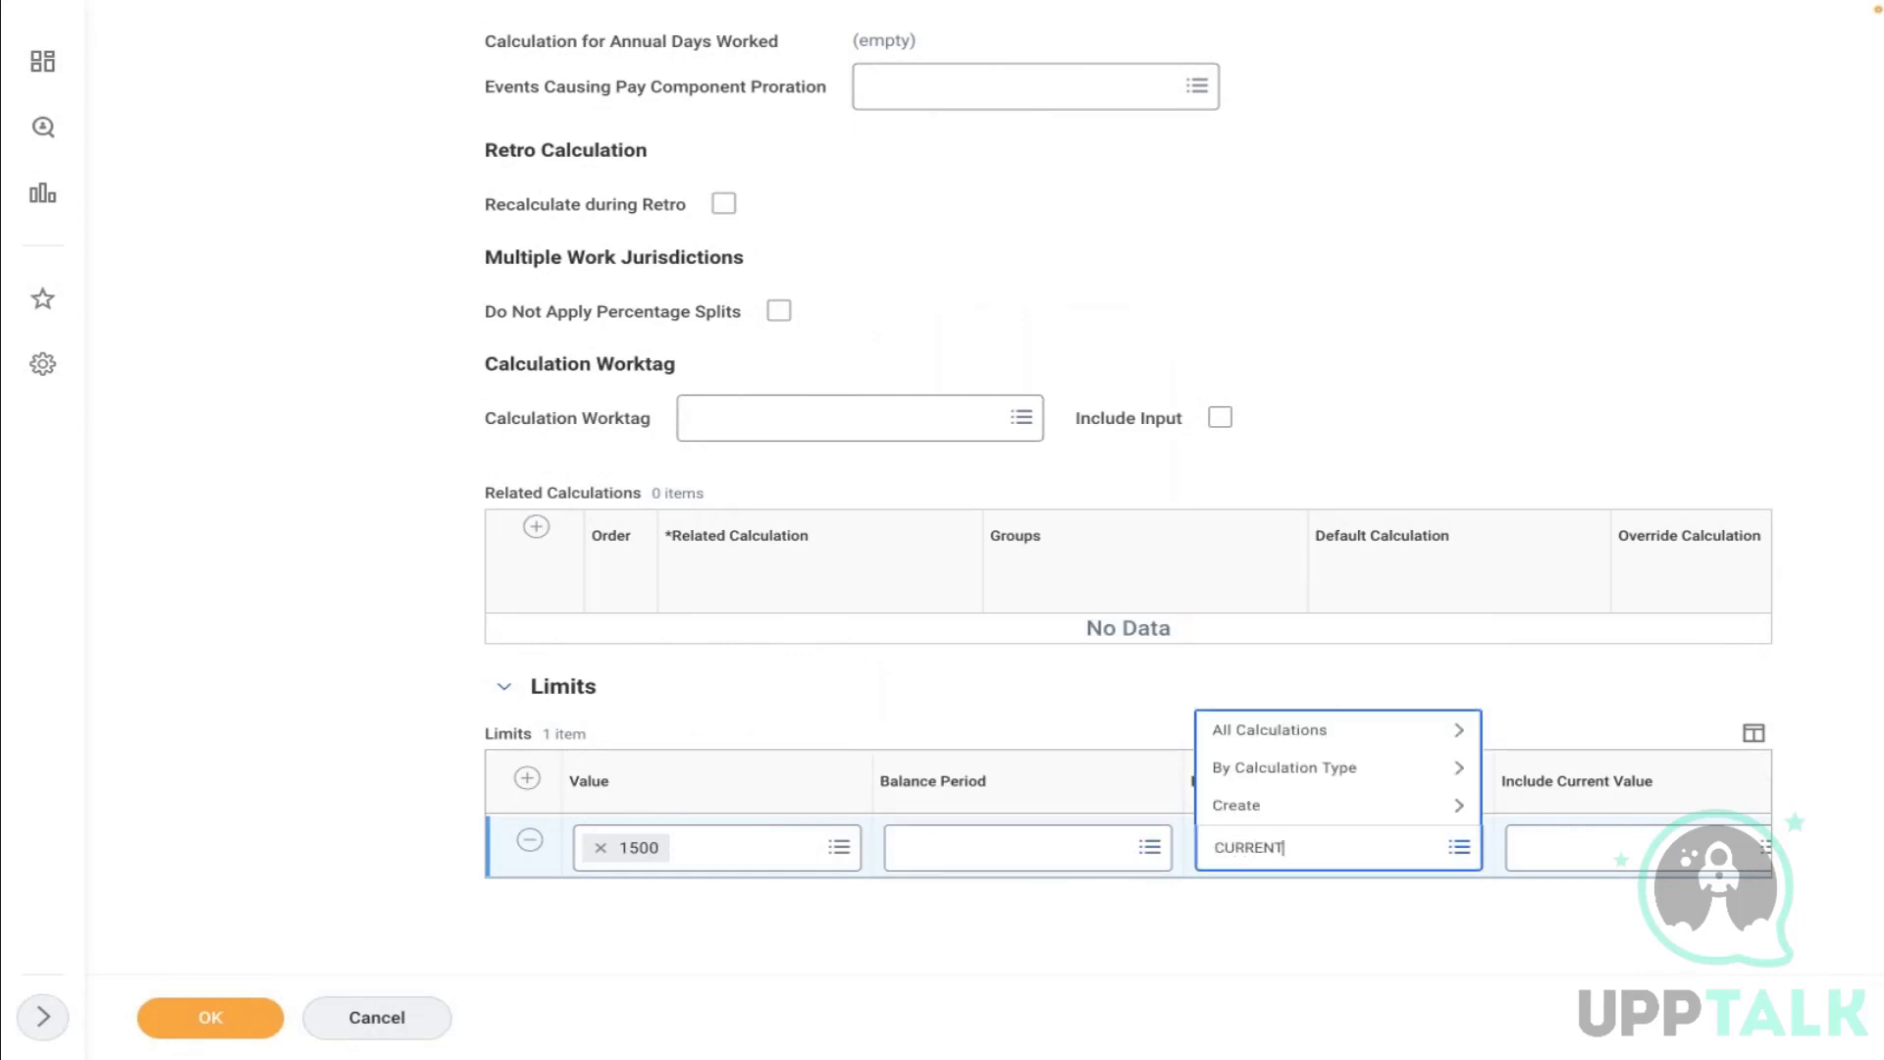
type(" CAL YEAR")
key("Return")
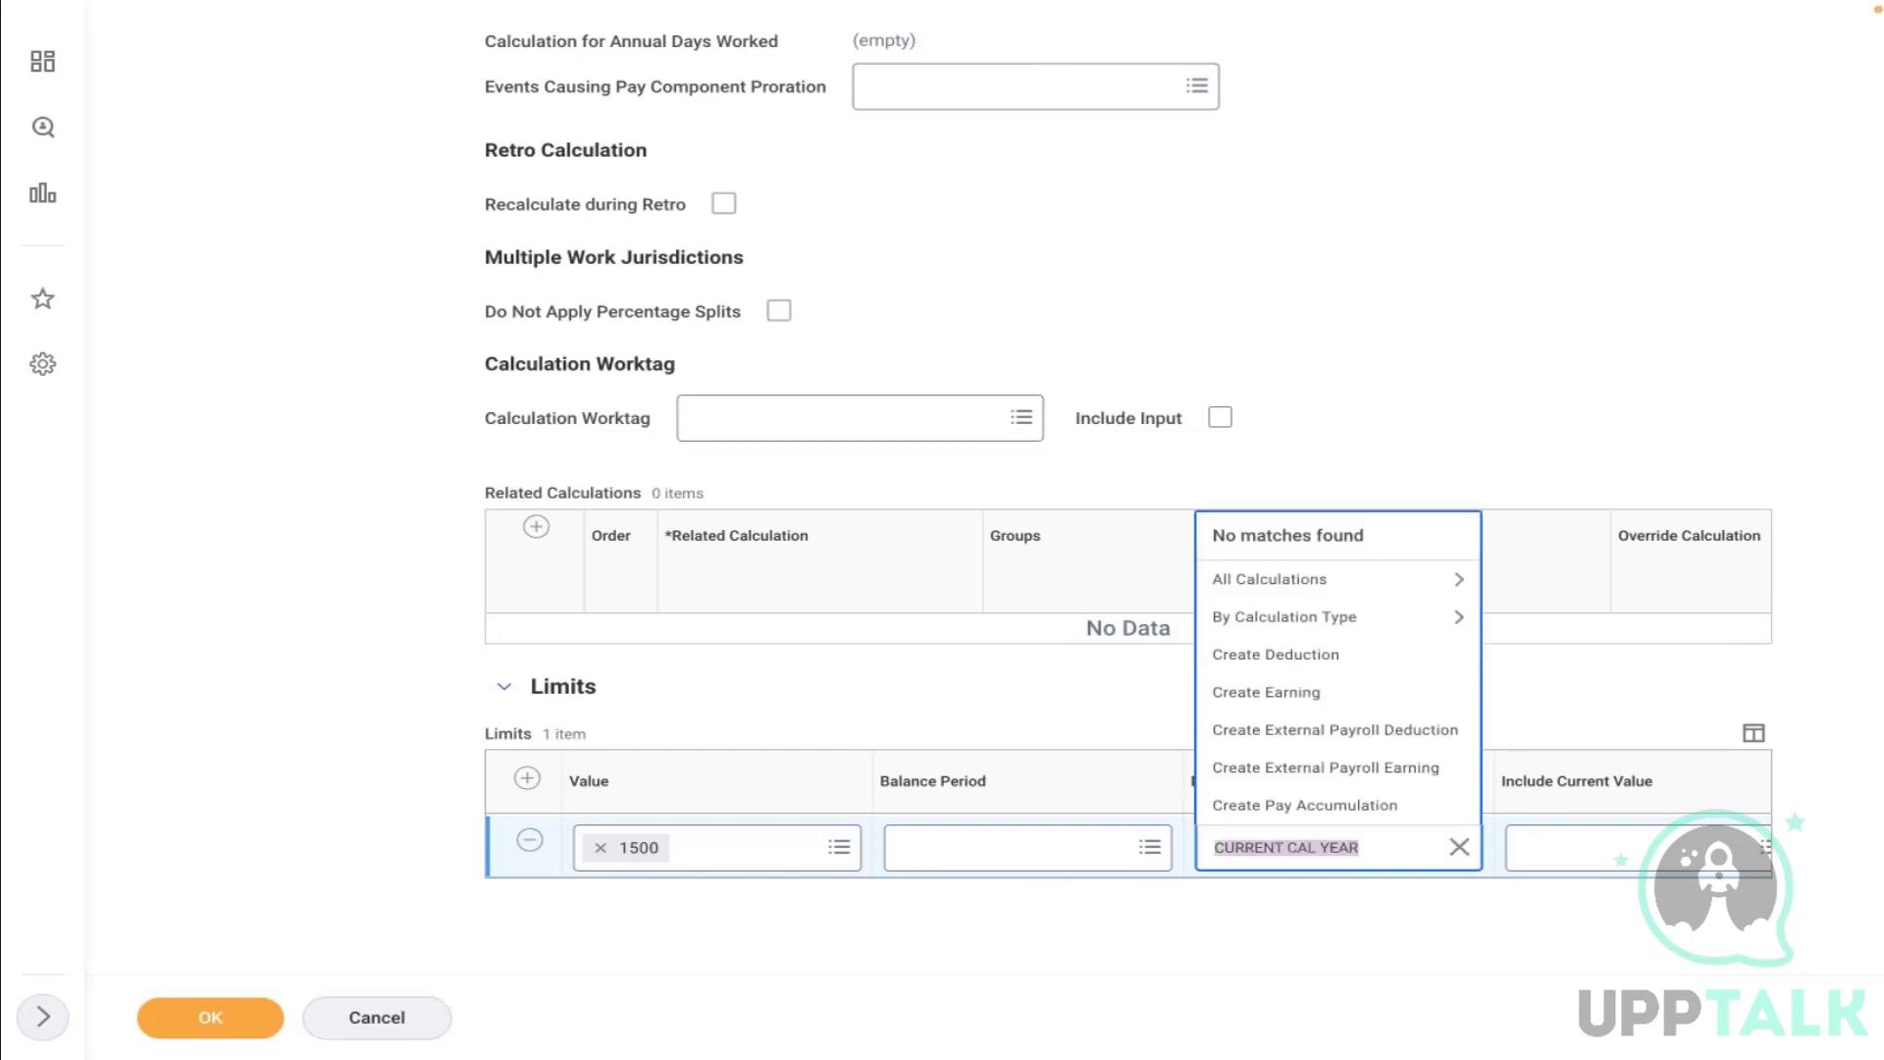
key("BackSpace")
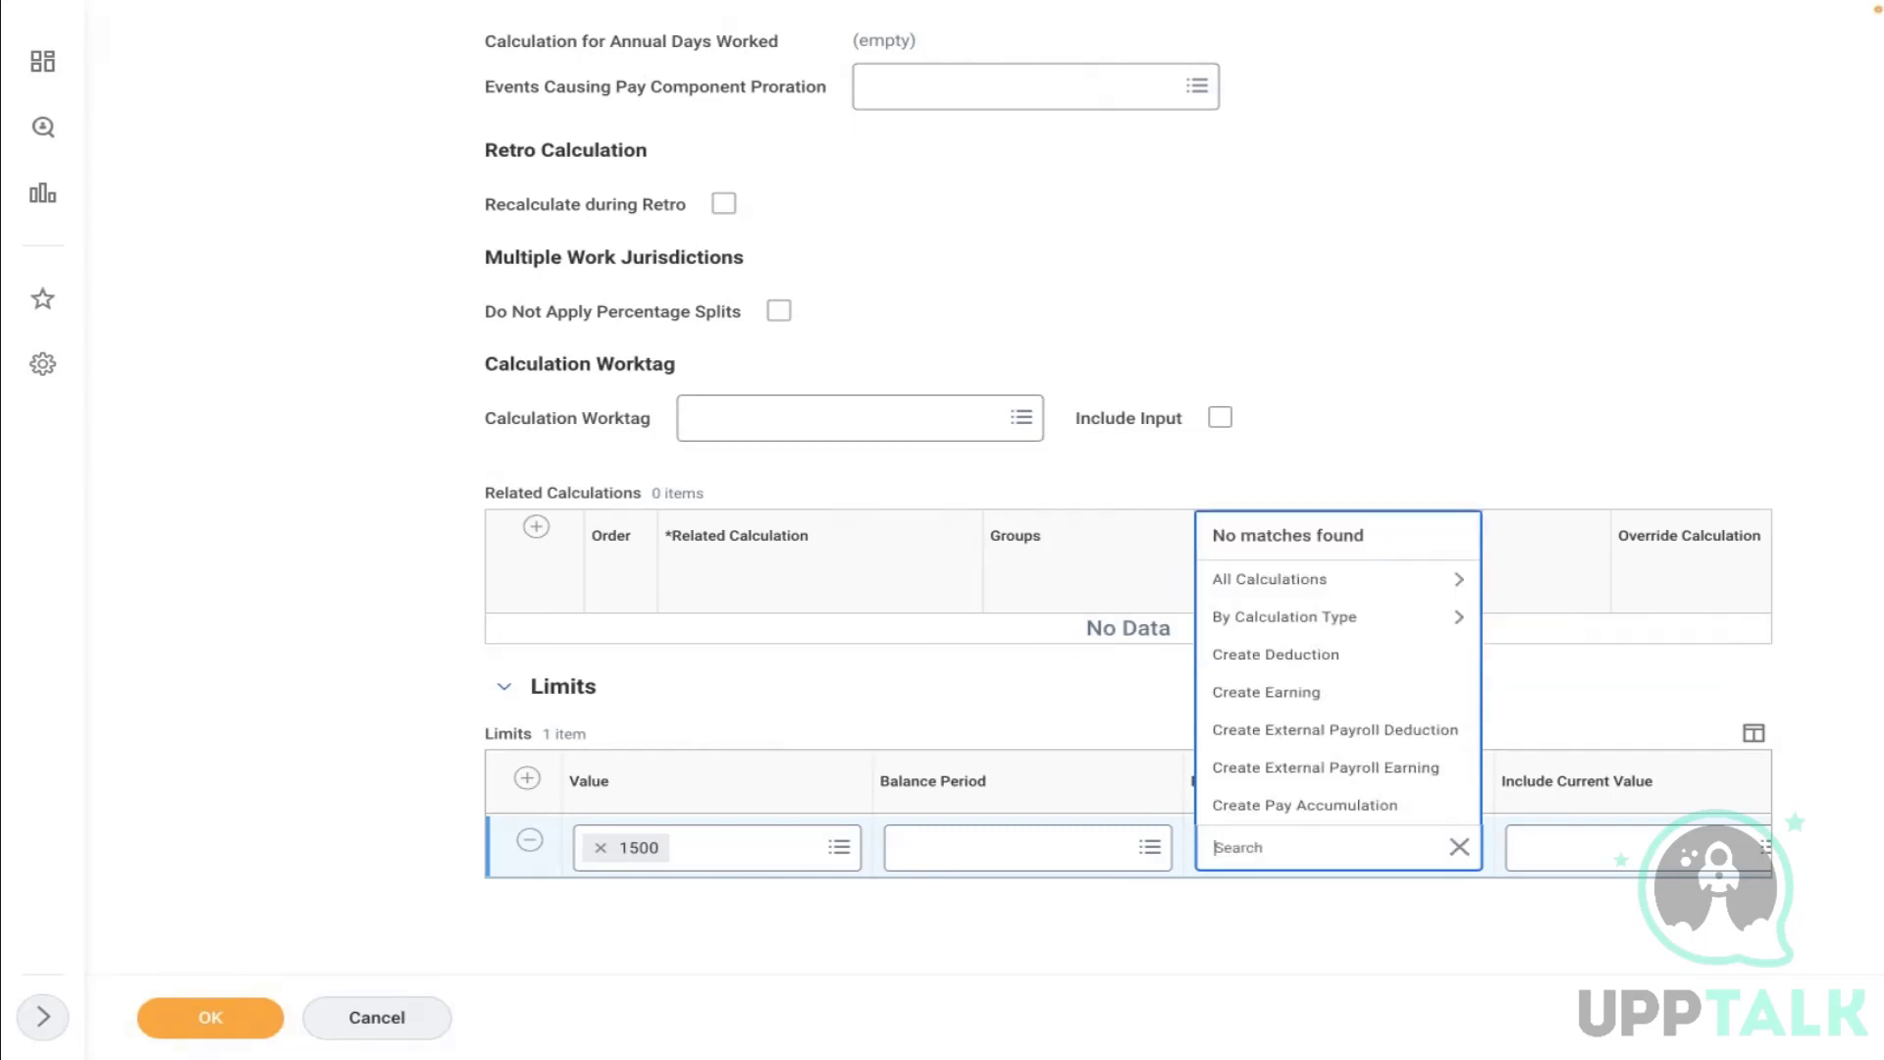
left_click(1280, 229)
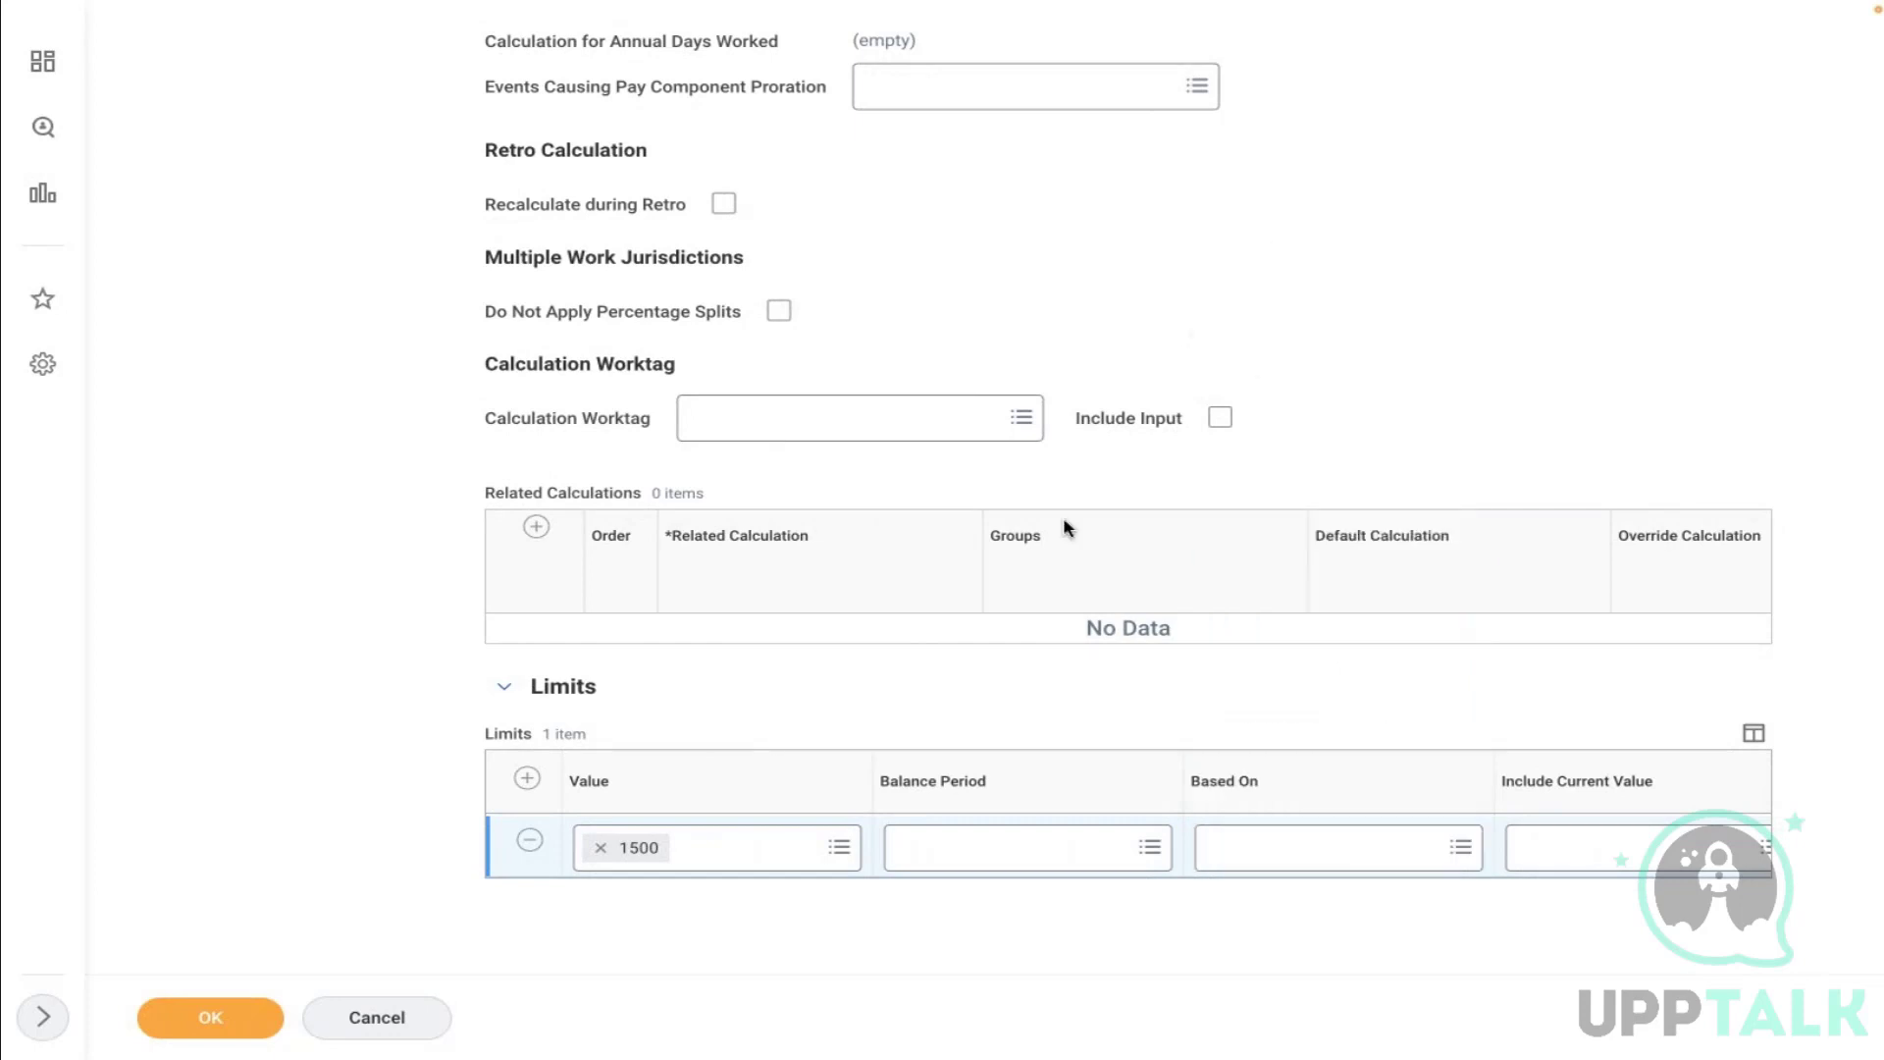